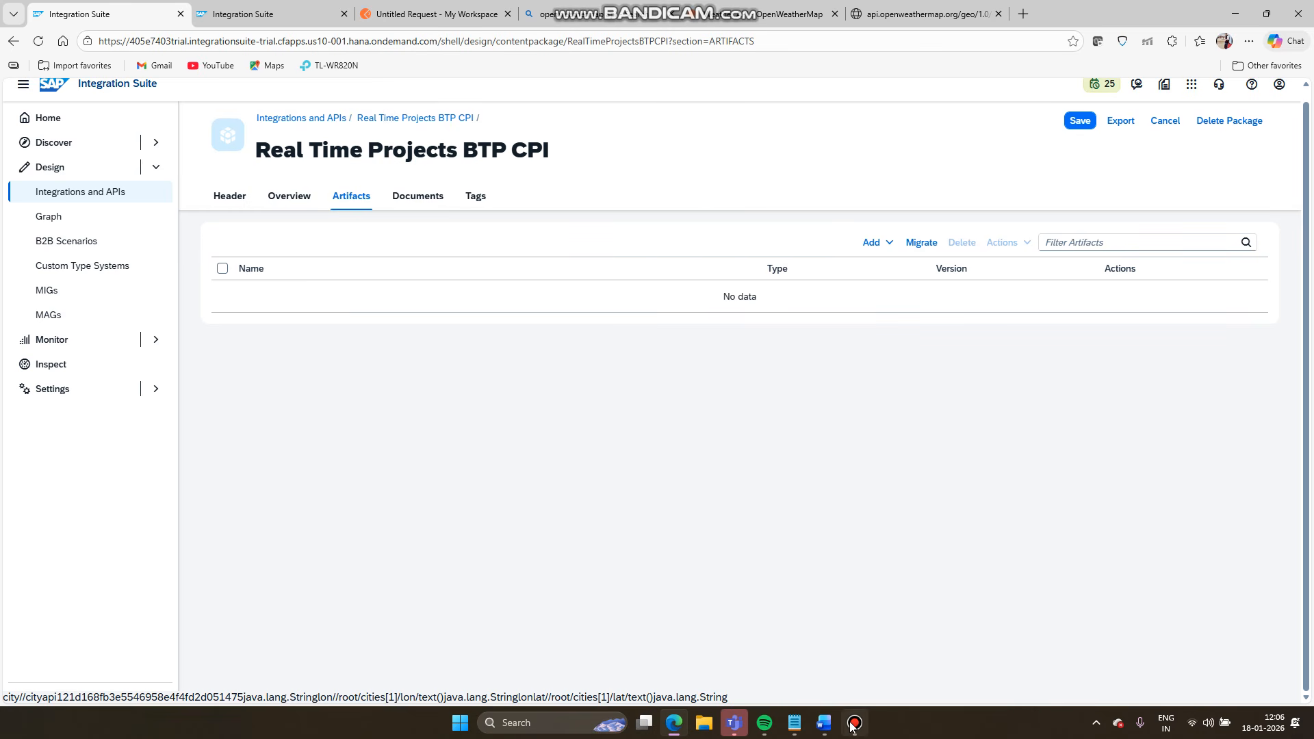
- Peek at the Notepad notes, then bring the 'BTP CPI PROJECT' Word scenario document forward
mouse_move(850, 726)
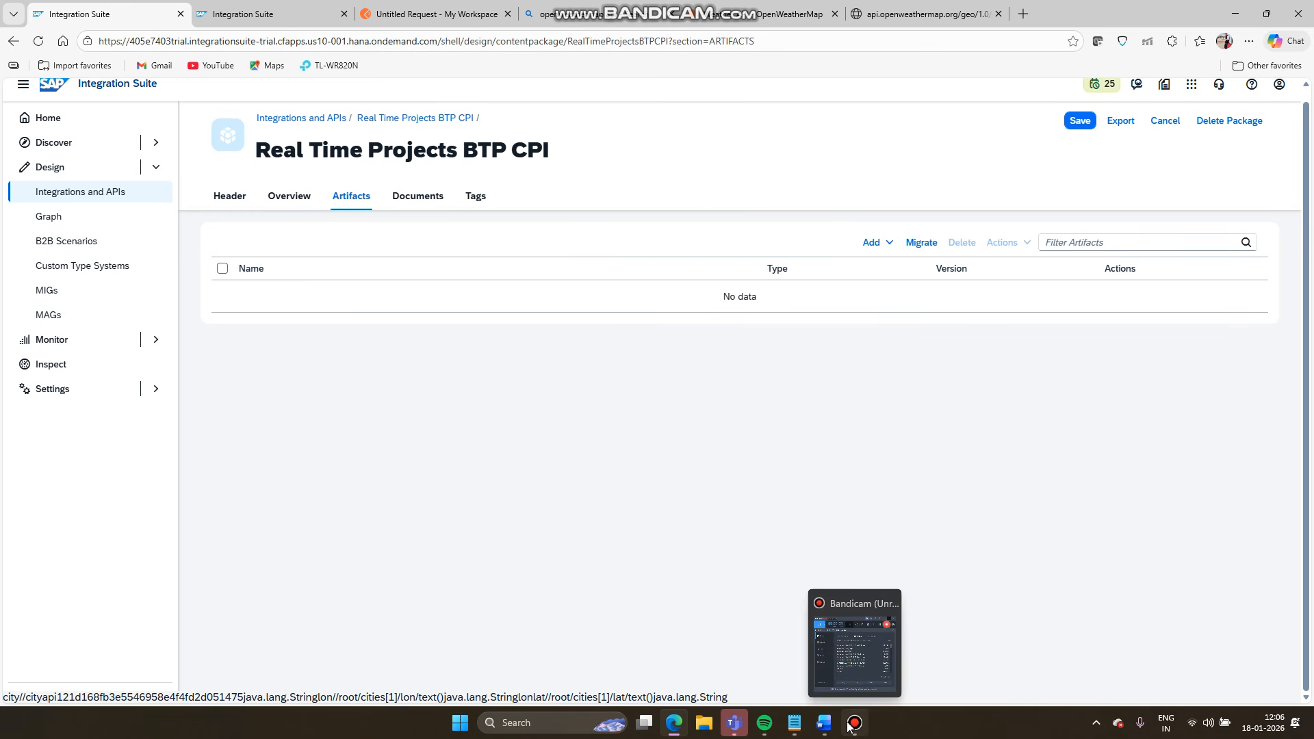
left_click(802, 722)
left_click(803, 722)
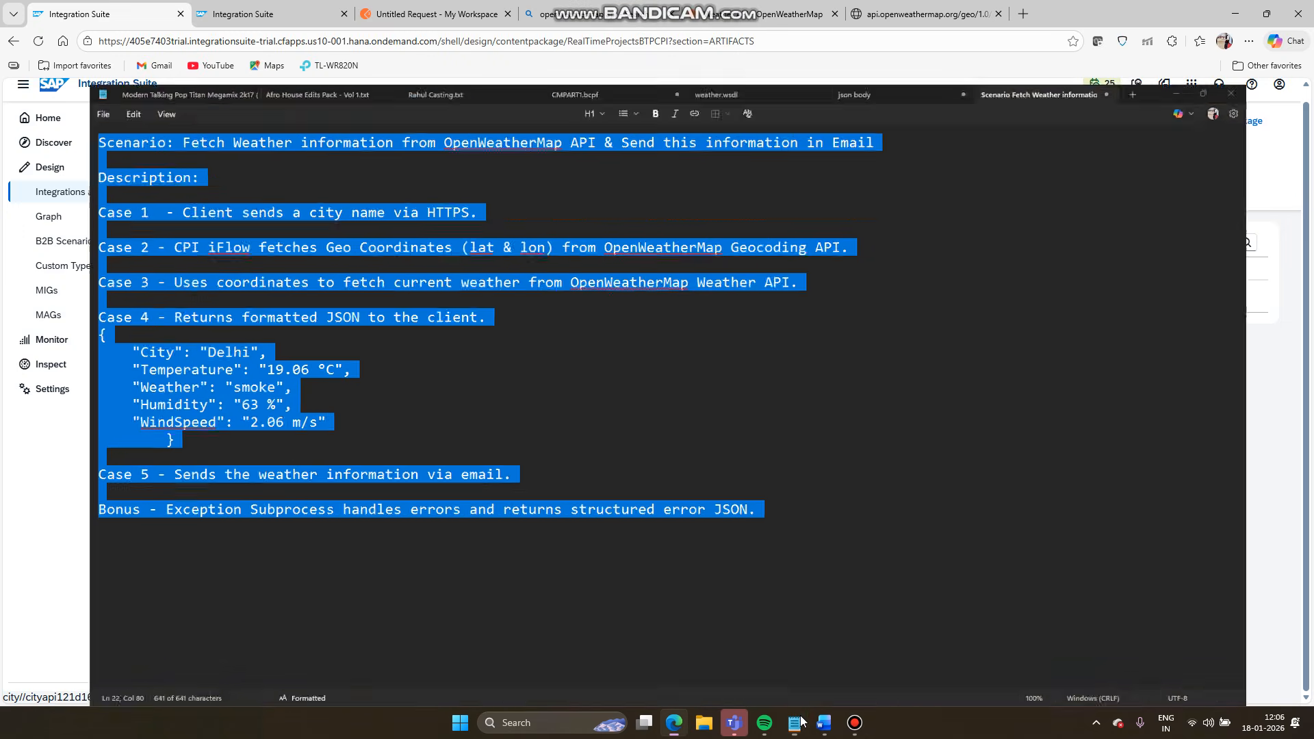
left_click(823, 723)
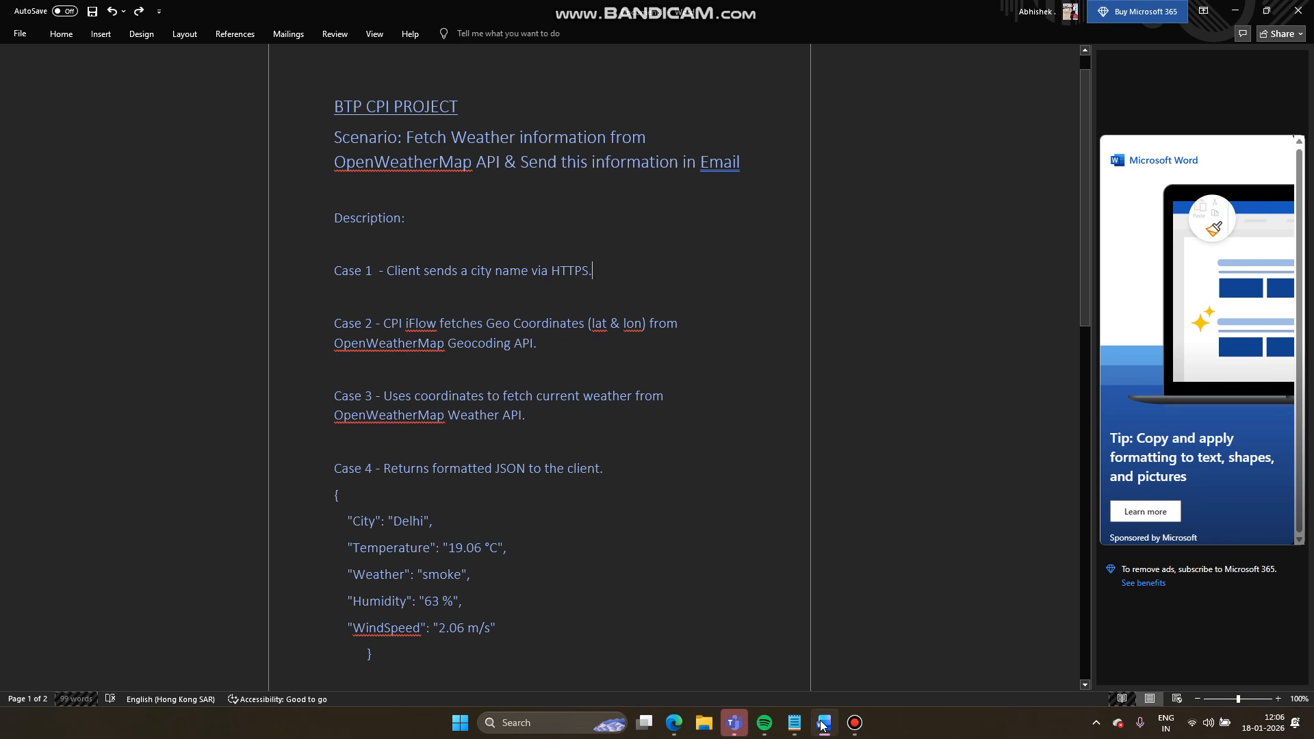
- Scroll the Word scenario document and highlight 'OpenWeatherMap' in its title
scroll(684, 575, "down", 3)
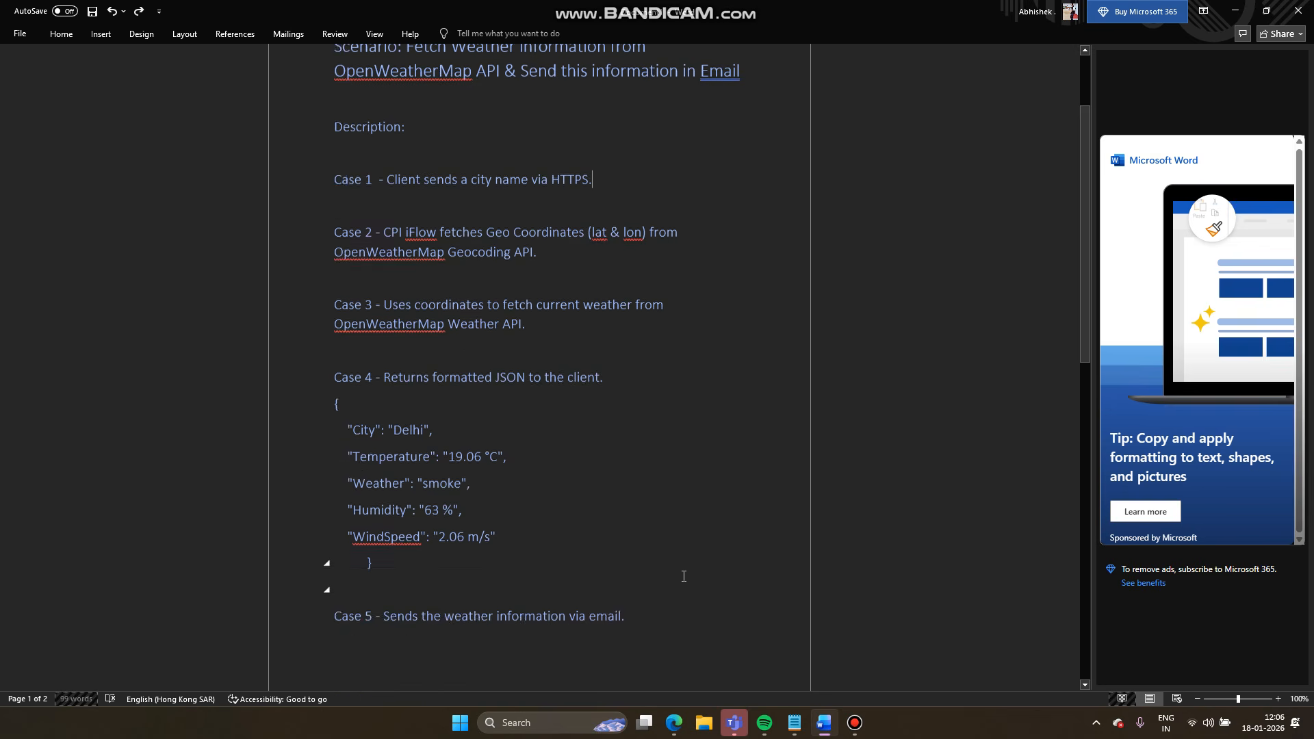
scroll(683, 577, "up", 4)
scroll(684, 576, "down", 9)
scroll(684, 576, "up", 1)
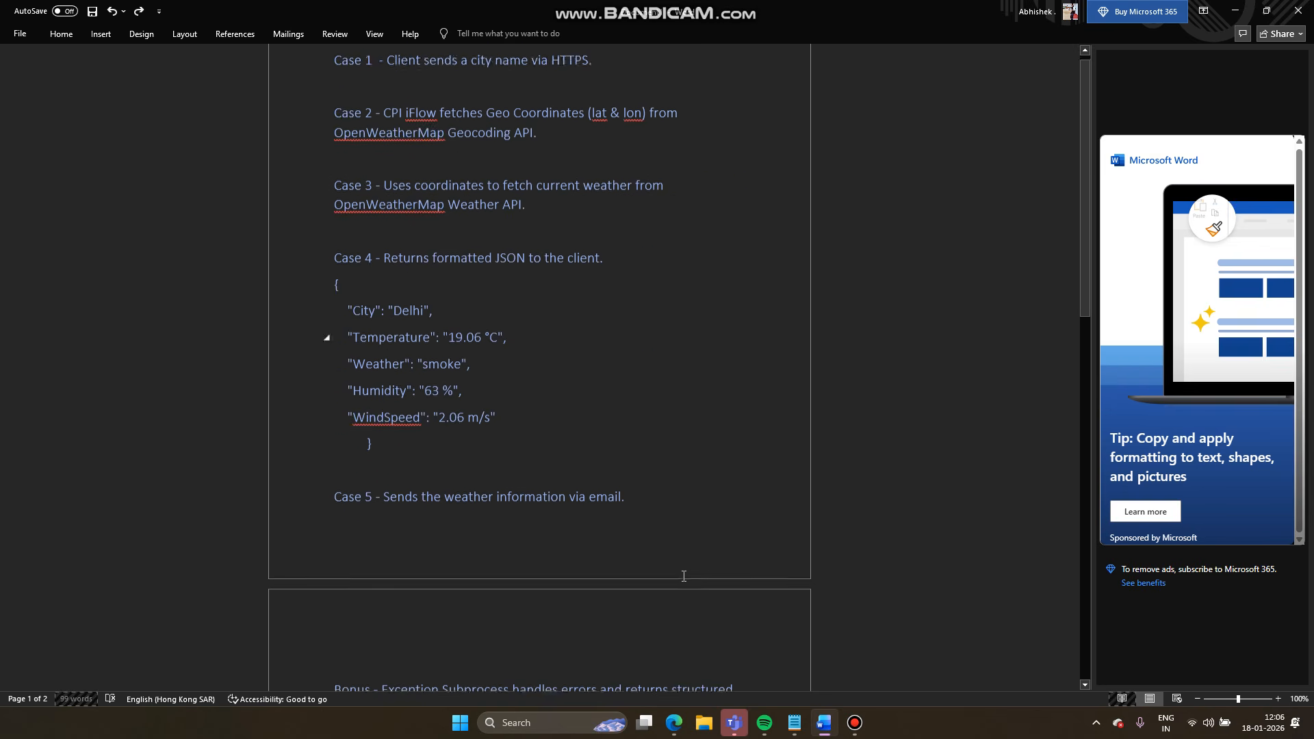
scroll(684, 576, "up", 8)
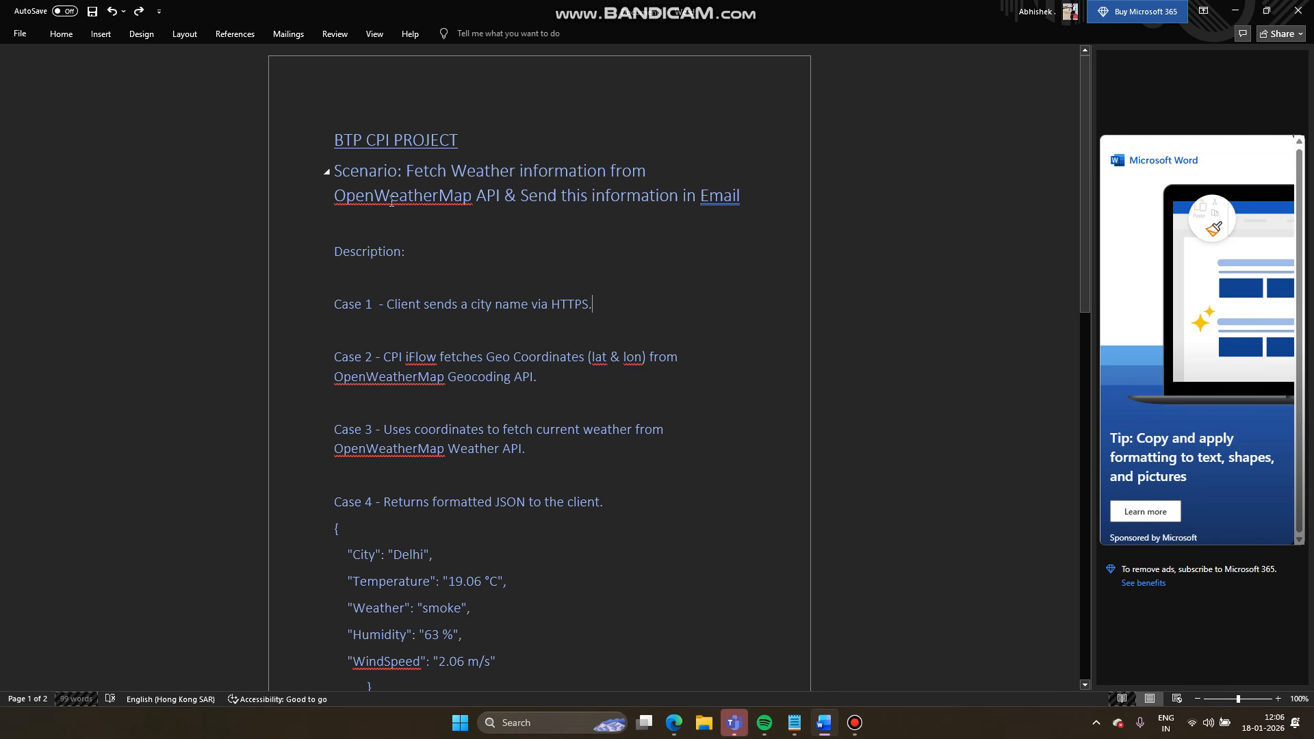
double_click(343, 201)
left_click(449, 247)
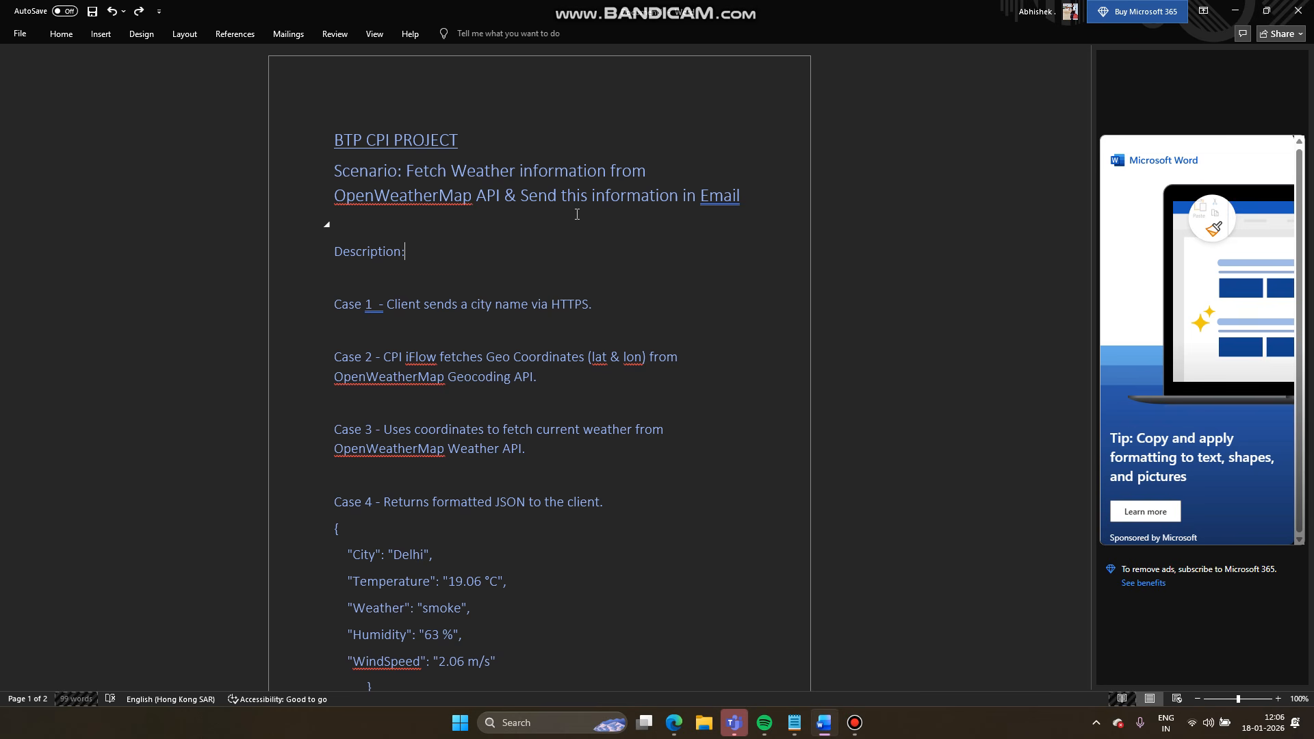
- Review the remaining cases, then switch back to the Integration Suite package page
scroll(577, 214, "down", 3)
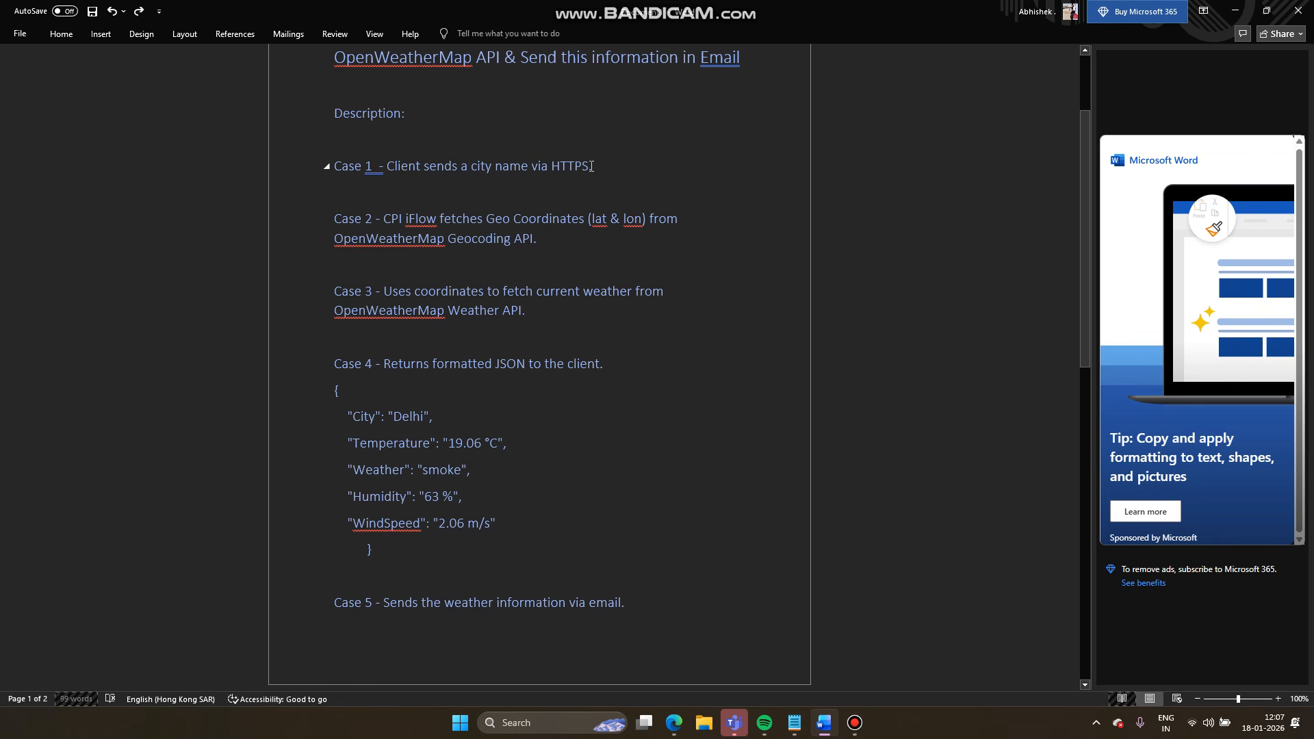
scroll(592, 166, "up", 1)
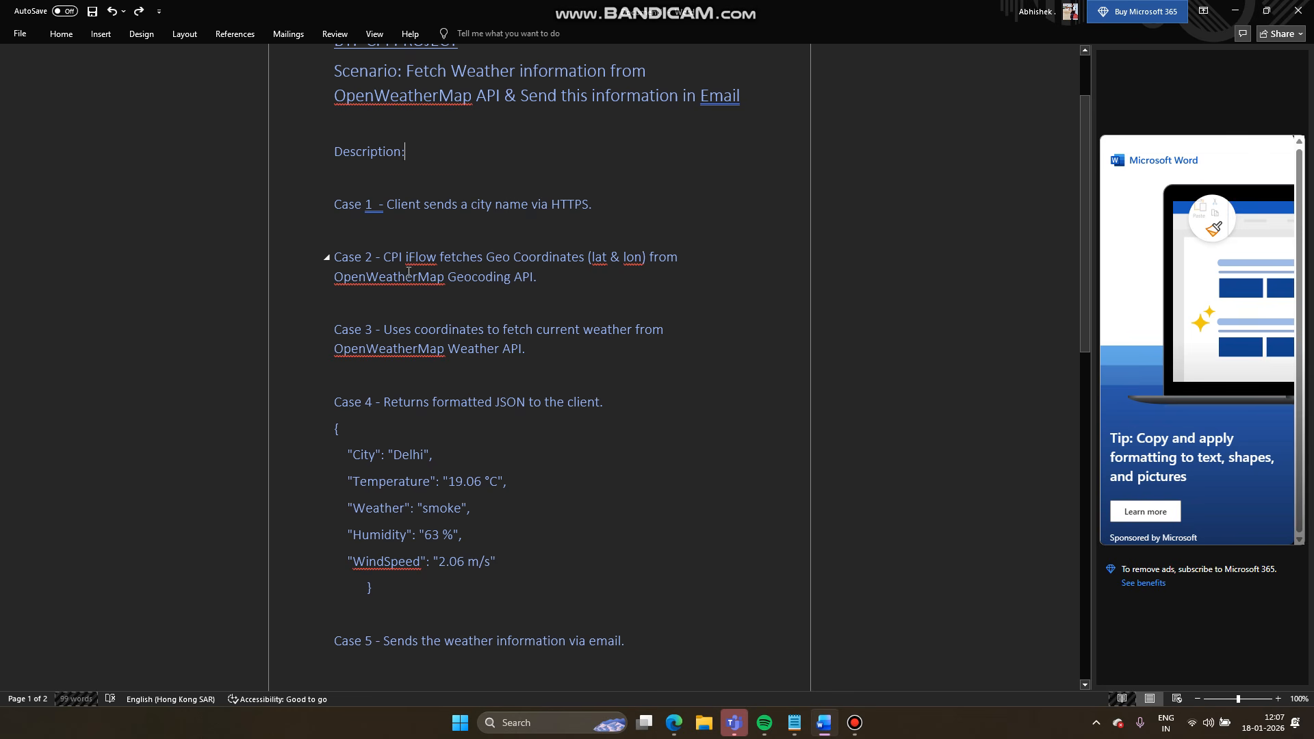
left_click(676, 734)
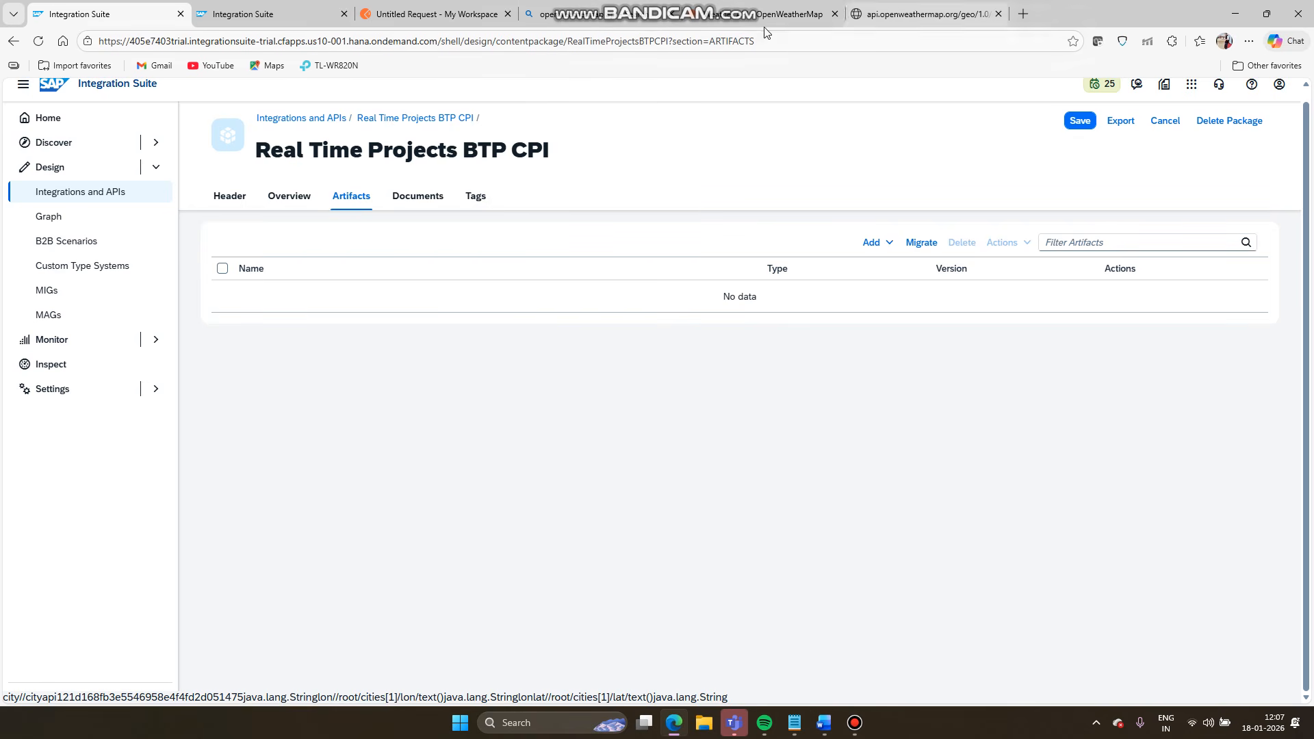
- Inspect the London geocoding JSON response on api.openweathermap.org, then return to the Word document
left_click(924, 14)
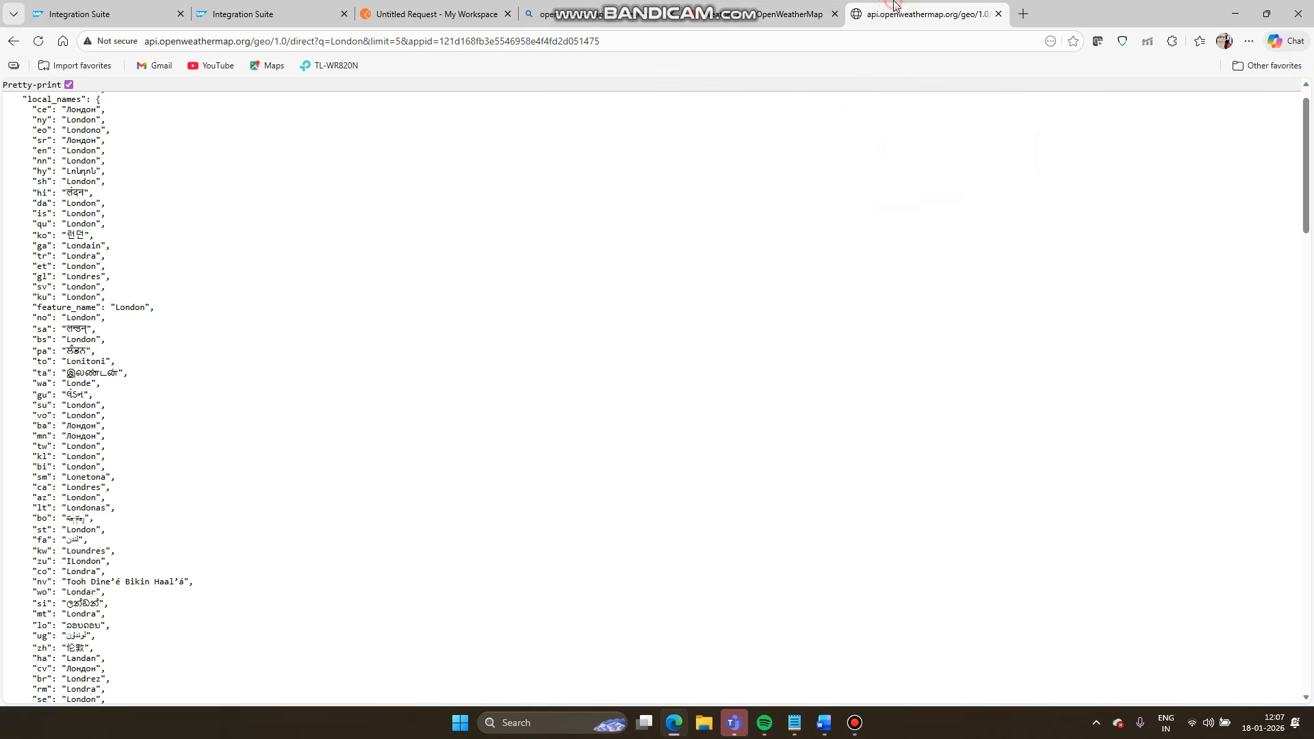
scroll(528, 338, "up", 1)
scroll(529, 338, "down", 8)
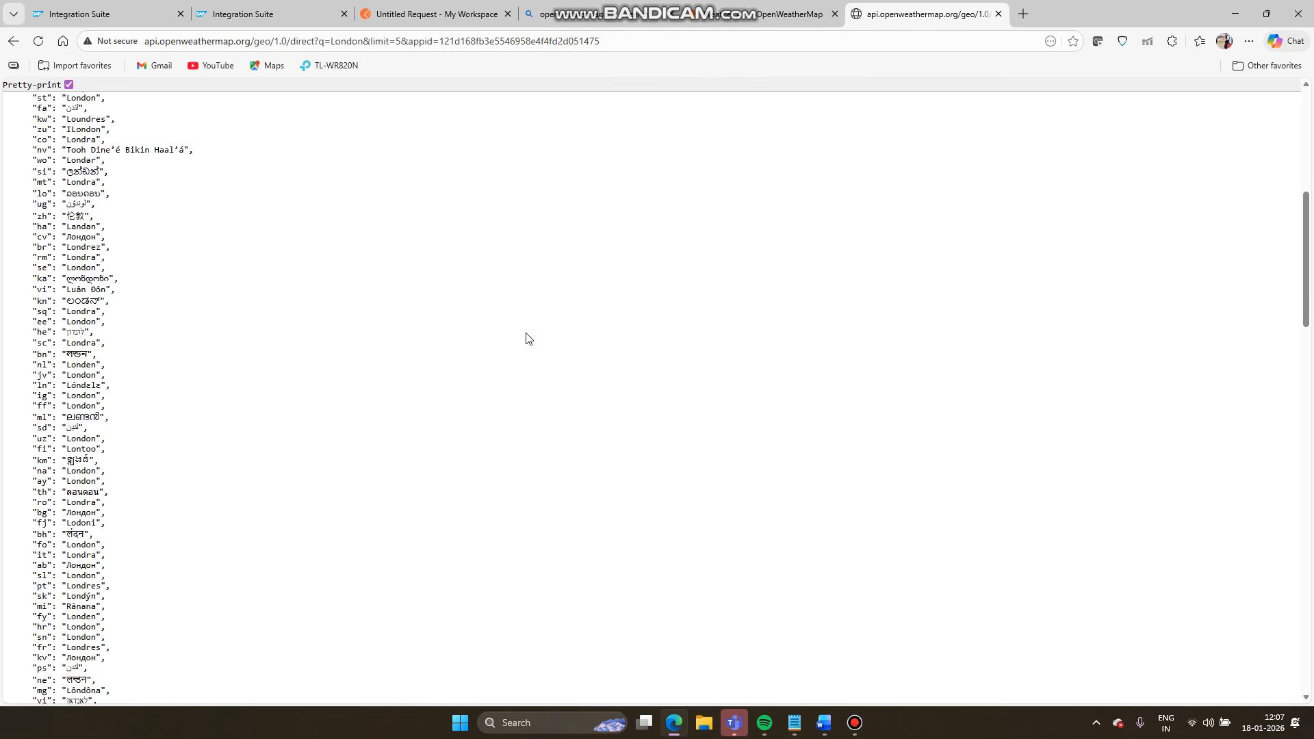
scroll(529, 338, "up", 4)
scroll(529, 338, "up", 4)
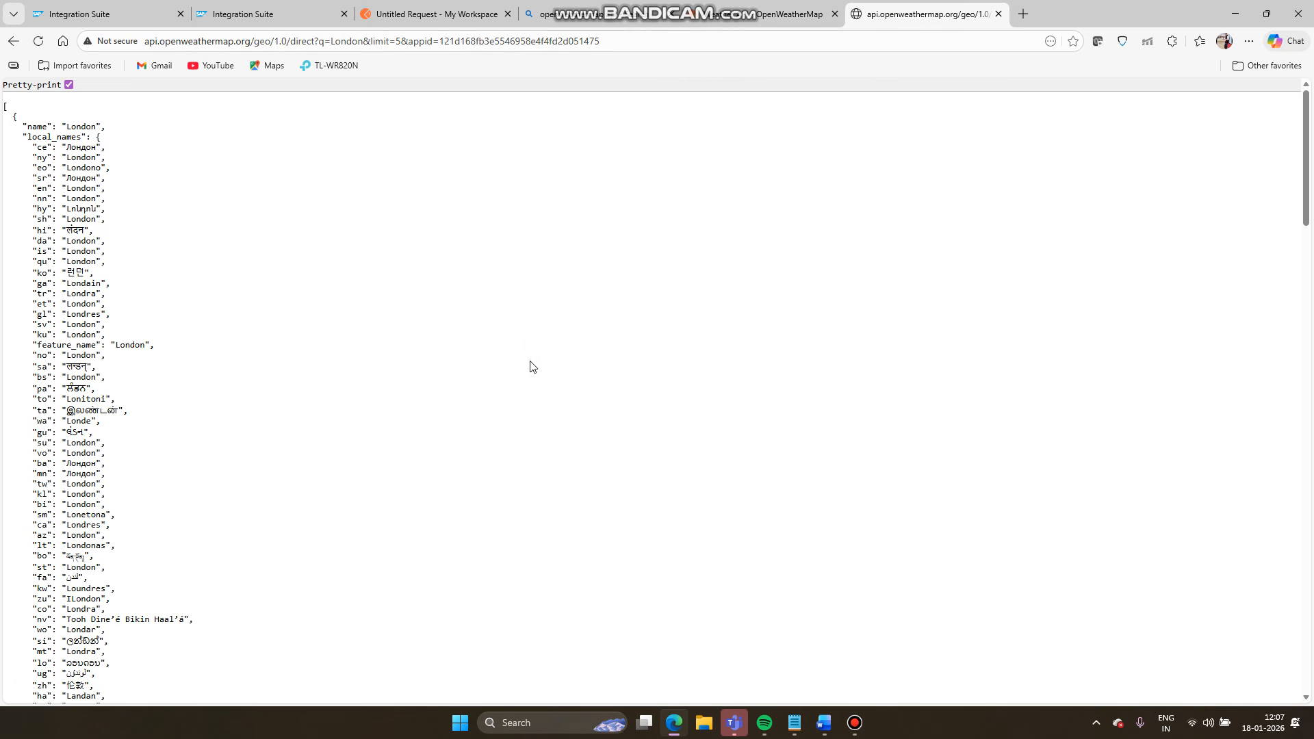
left_click(674, 728)
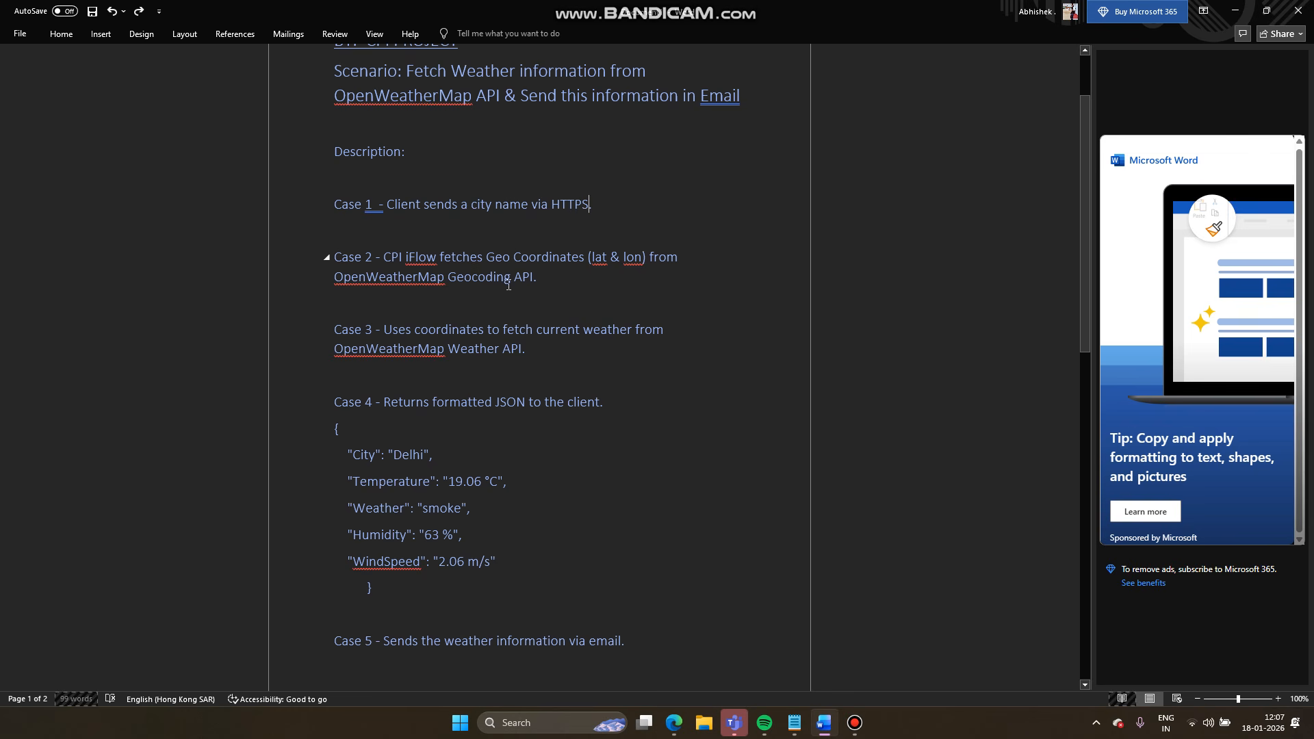
left_click_drag(538, 278, 342, 284)
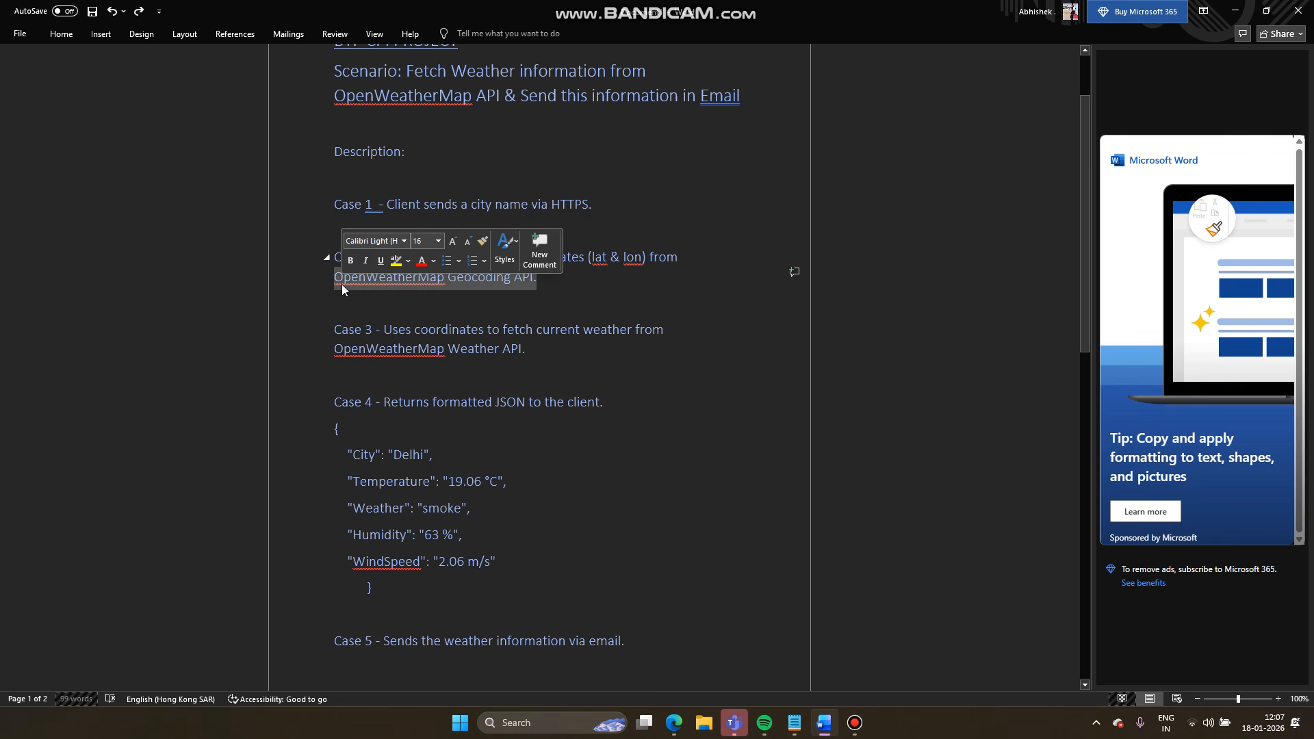
left_click(566, 287)
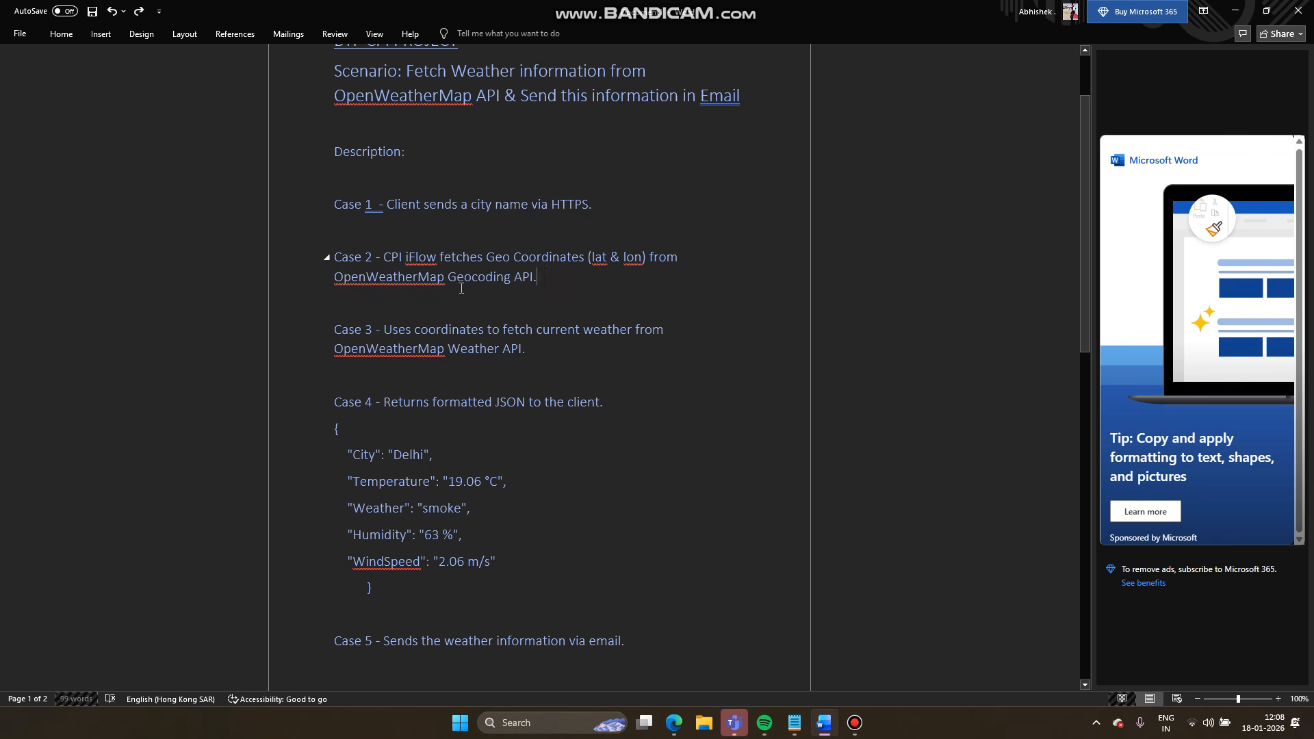
left_click_drag(547, 281, 398, 257)
left_click(563, 297)
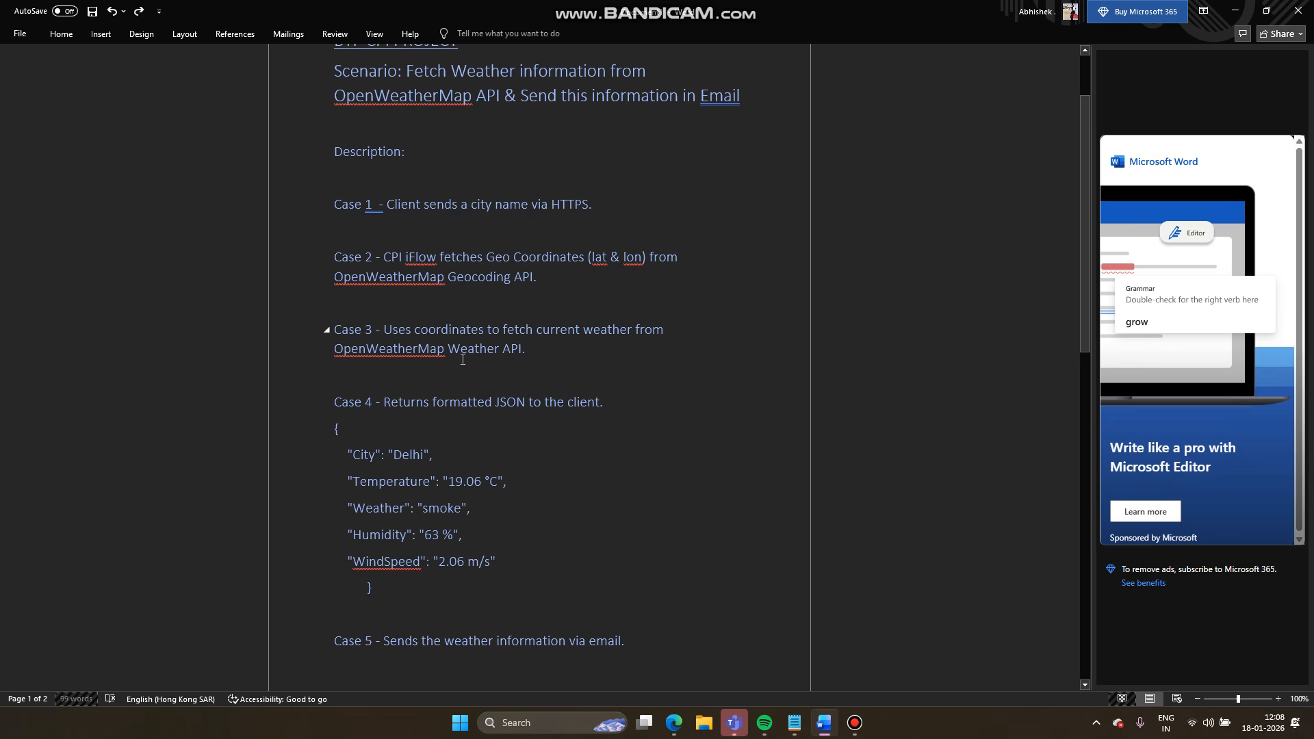
left_click(532, 355)
double_click(531, 355)
left_click_drag(531, 354, 400, 337)
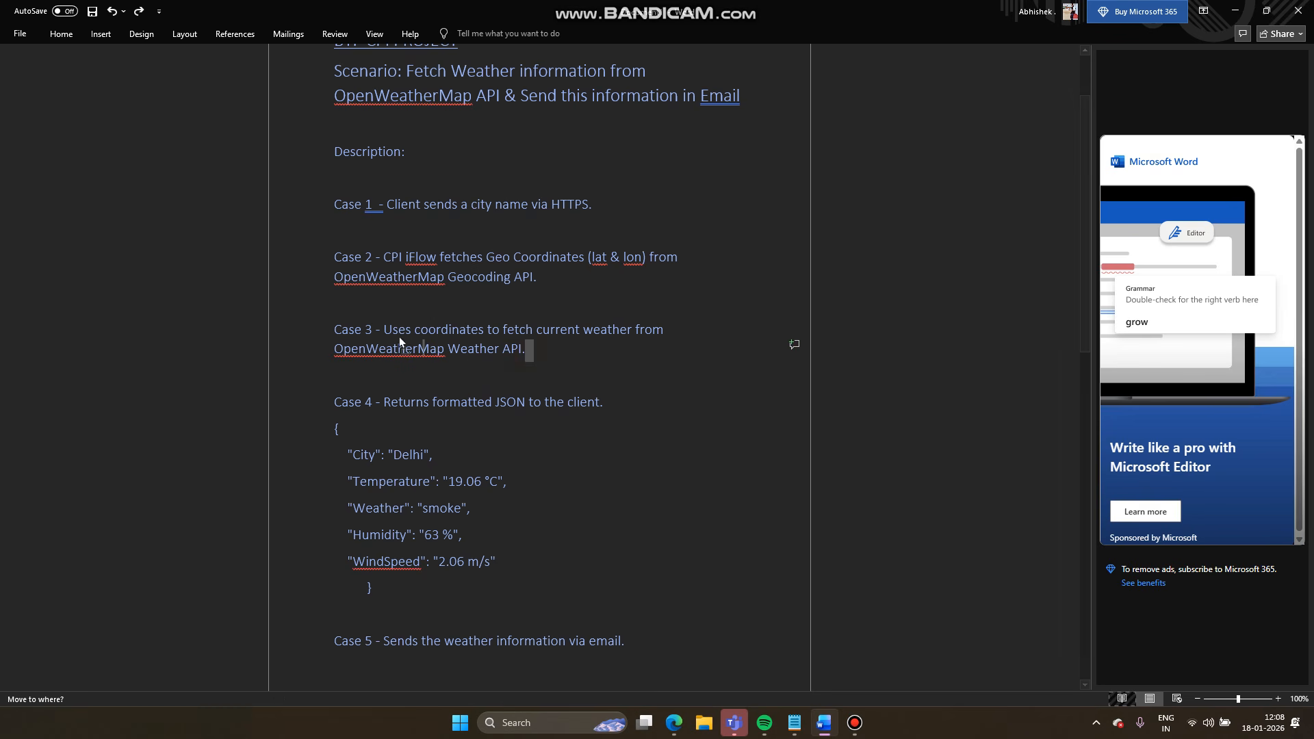
left_click_drag(501, 361, 532, 360)
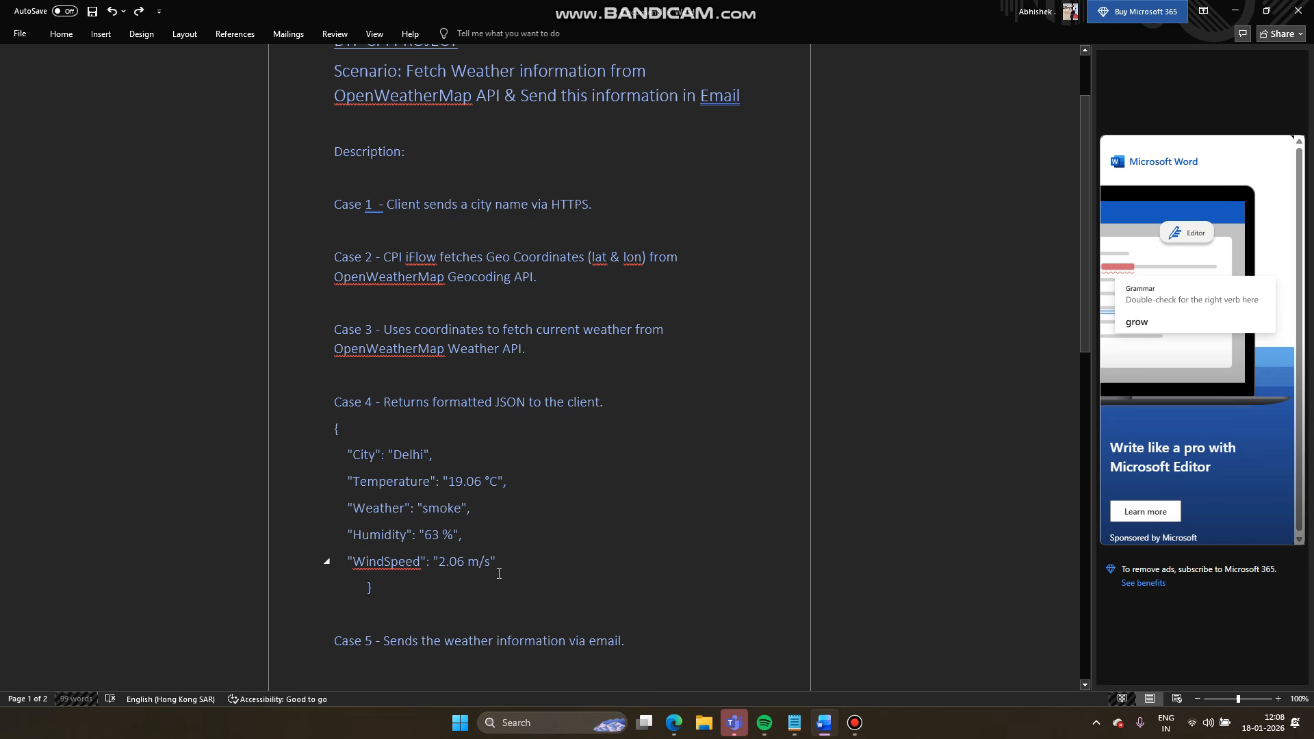
double_click(401, 460)
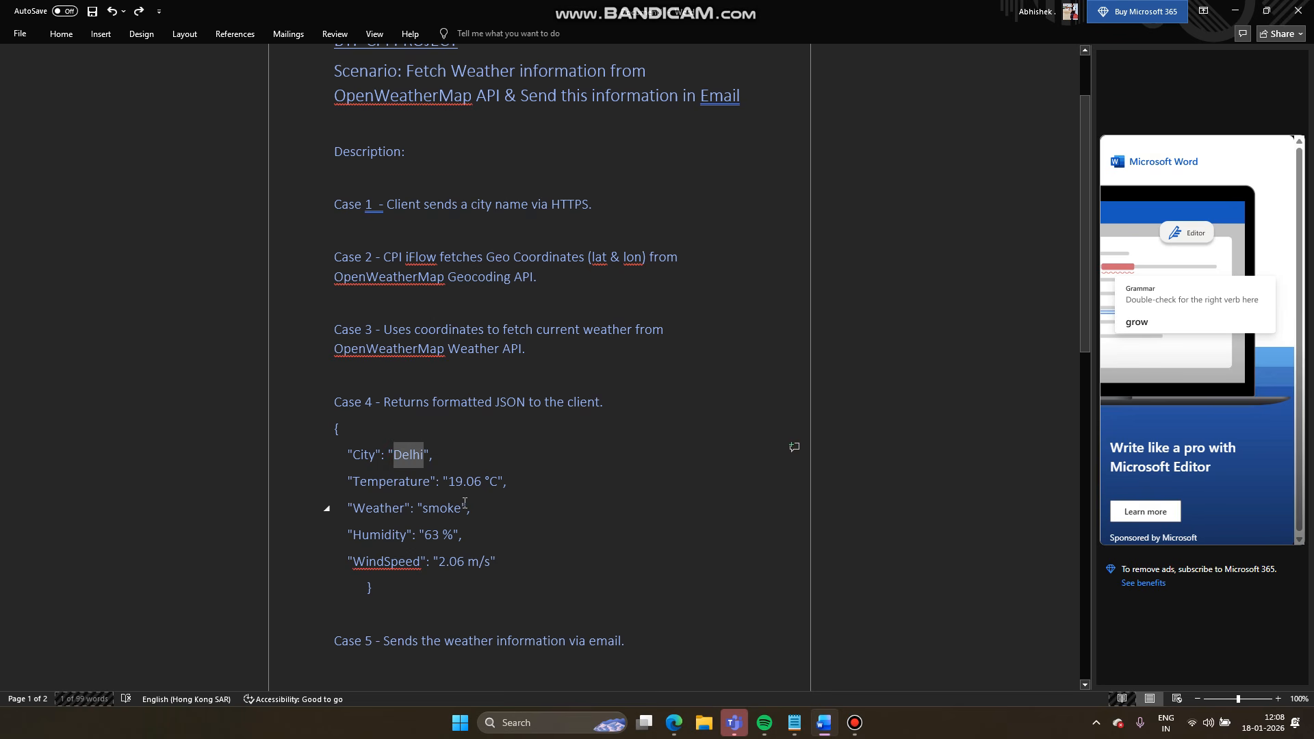
double_click(470, 480)
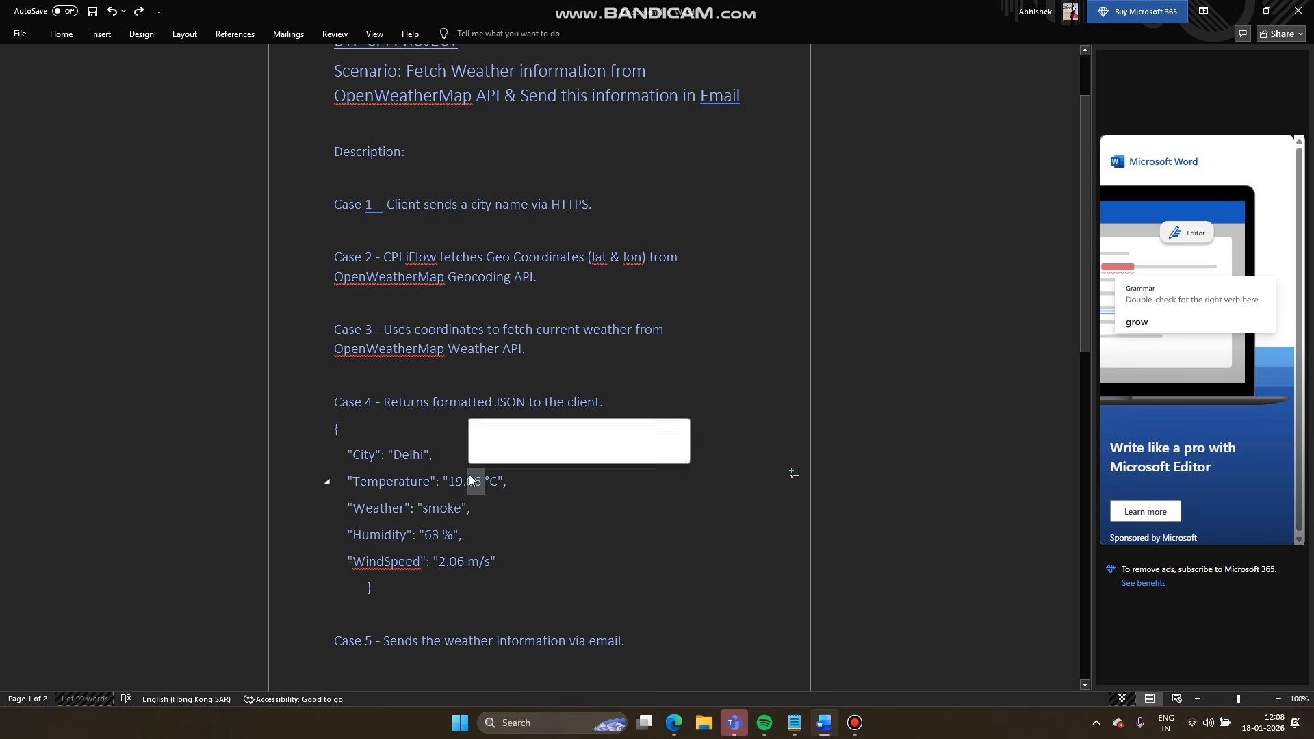
left_click(440, 507)
double_click(440, 507)
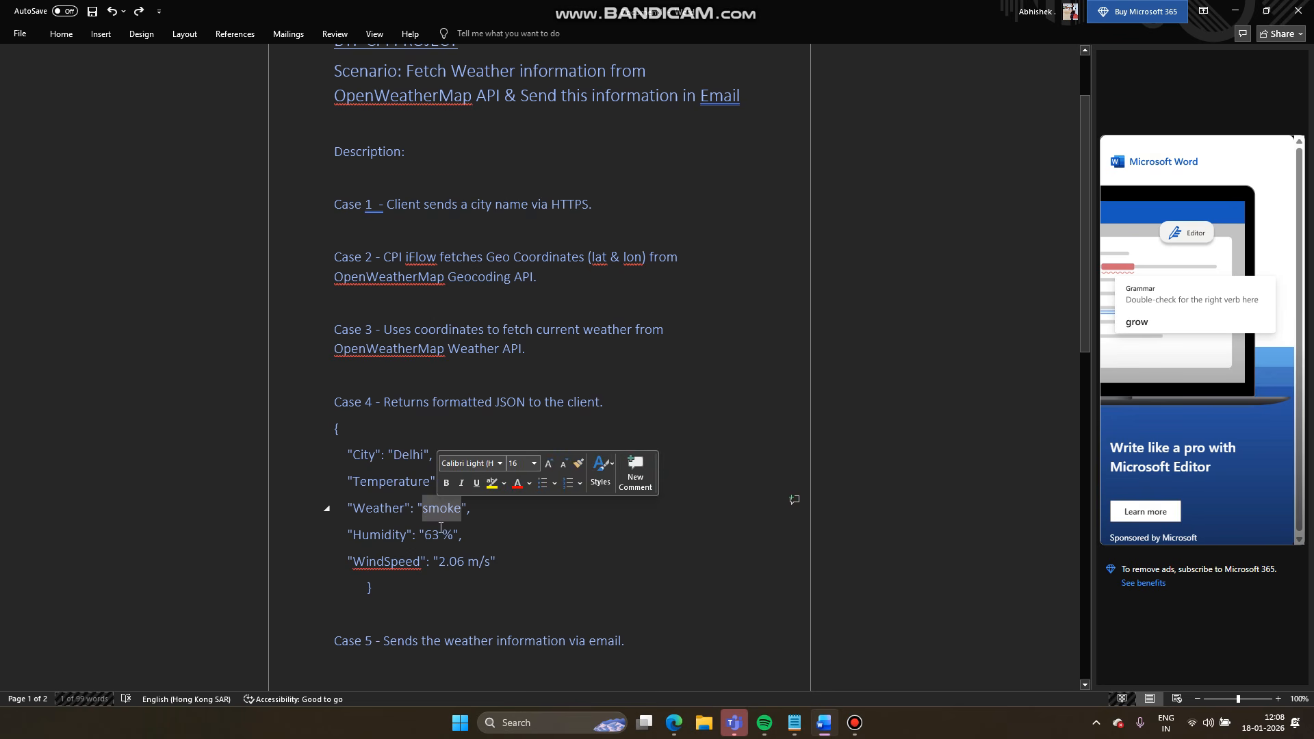
left_click(440, 535)
left_click(451, 561)
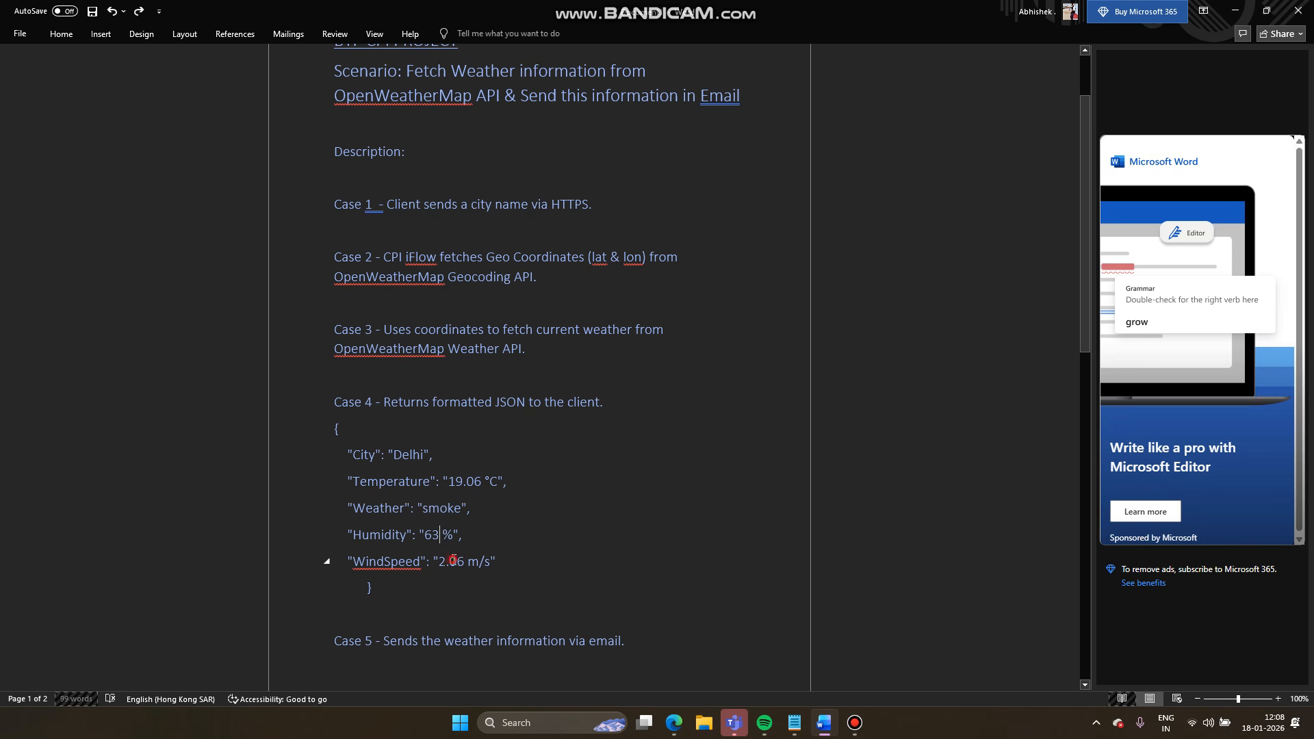
left_click(540, 361)
left_click(674, 723)
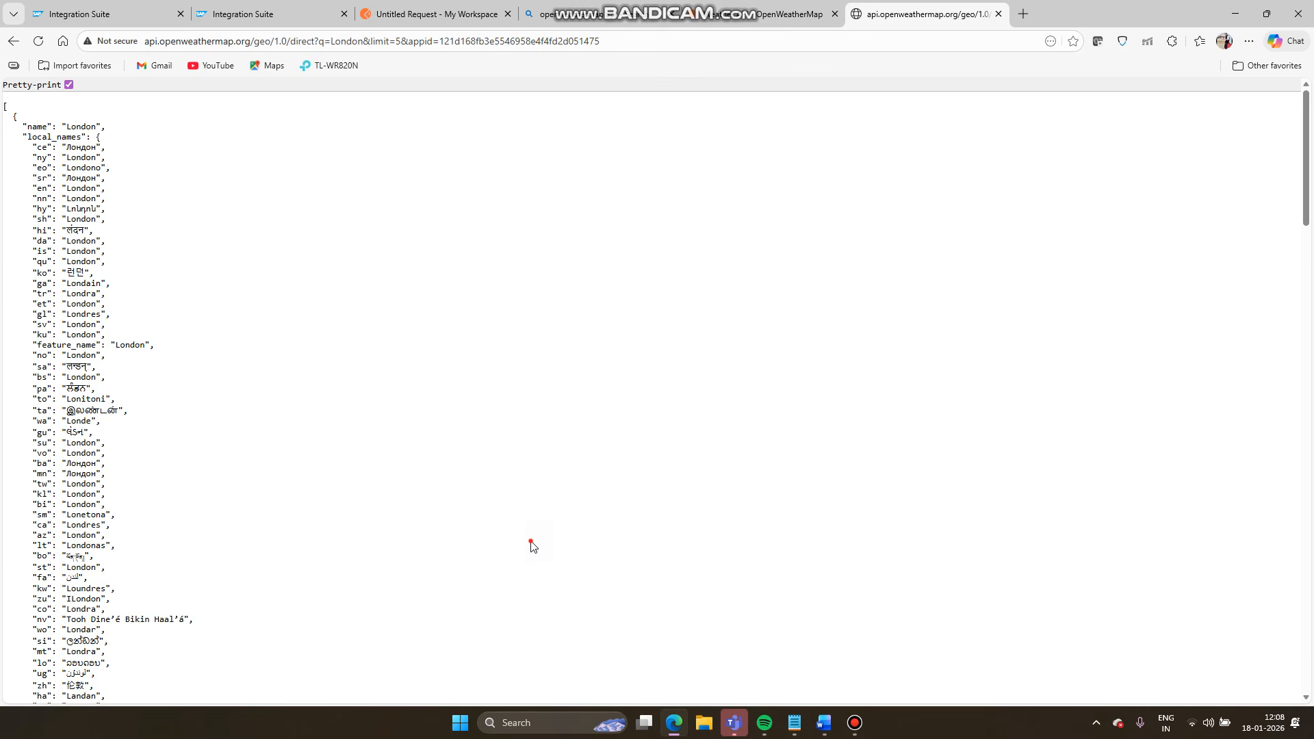
left_click(671, 721)
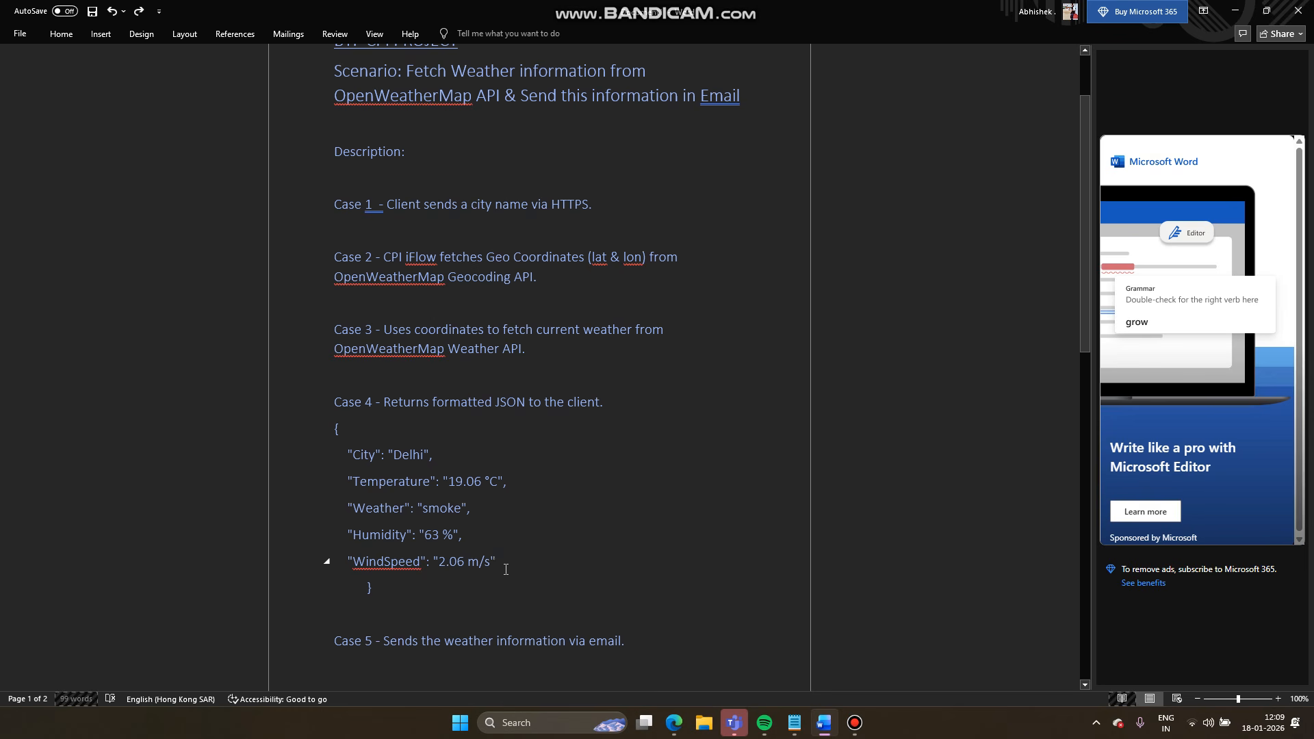
left_click(401, 586)
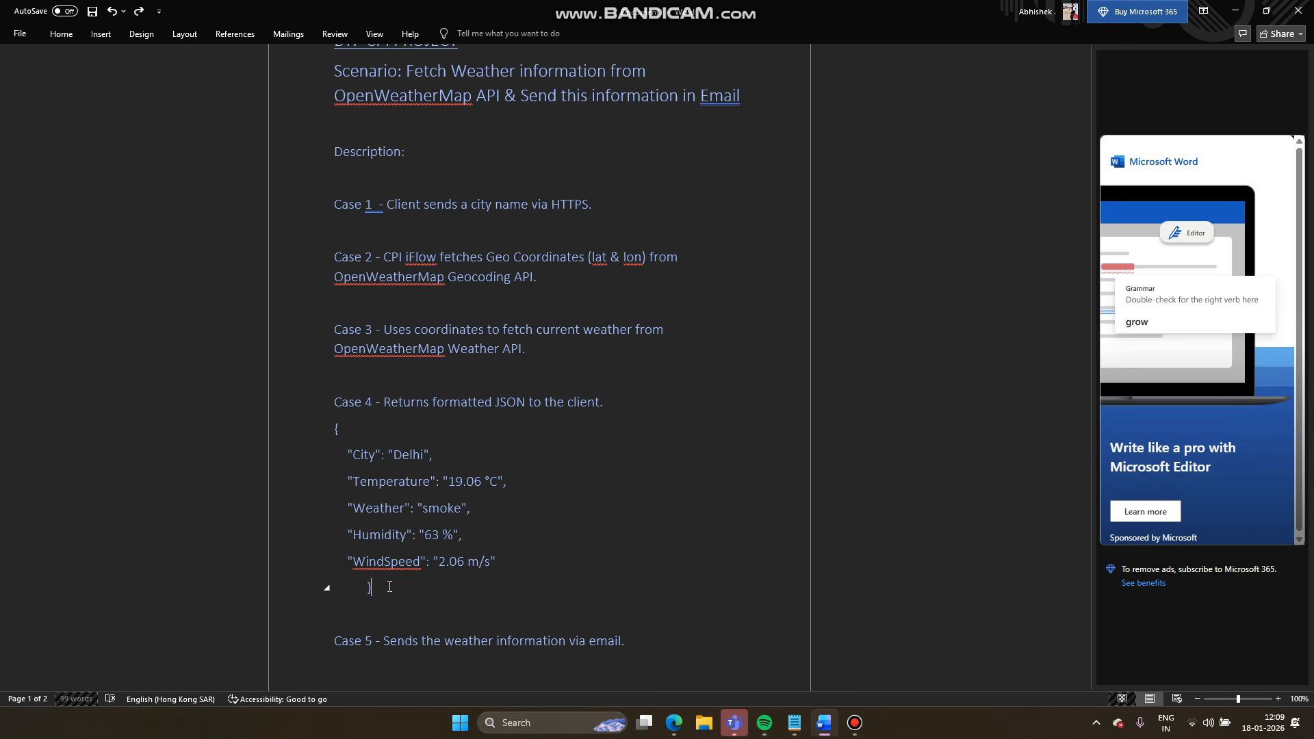
scroll(390, 587, "down", 3)
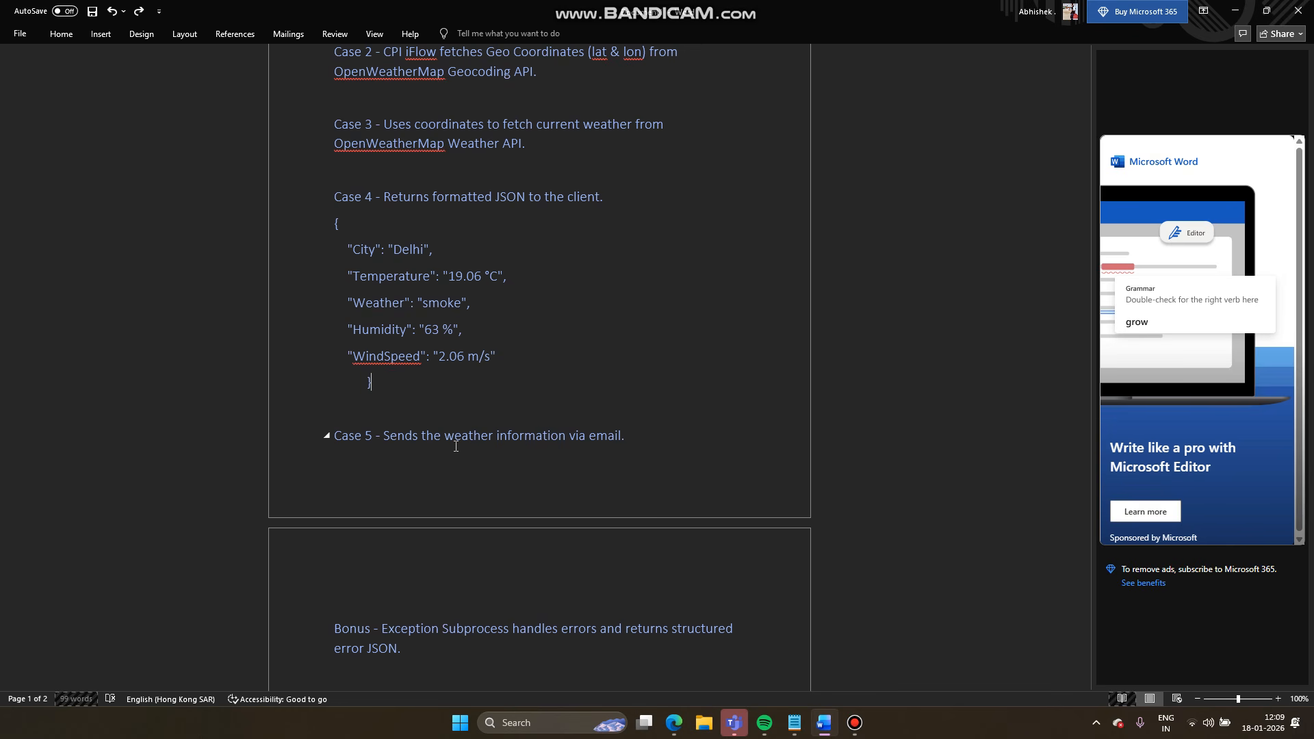
scroll(455, 446, "down", 2)
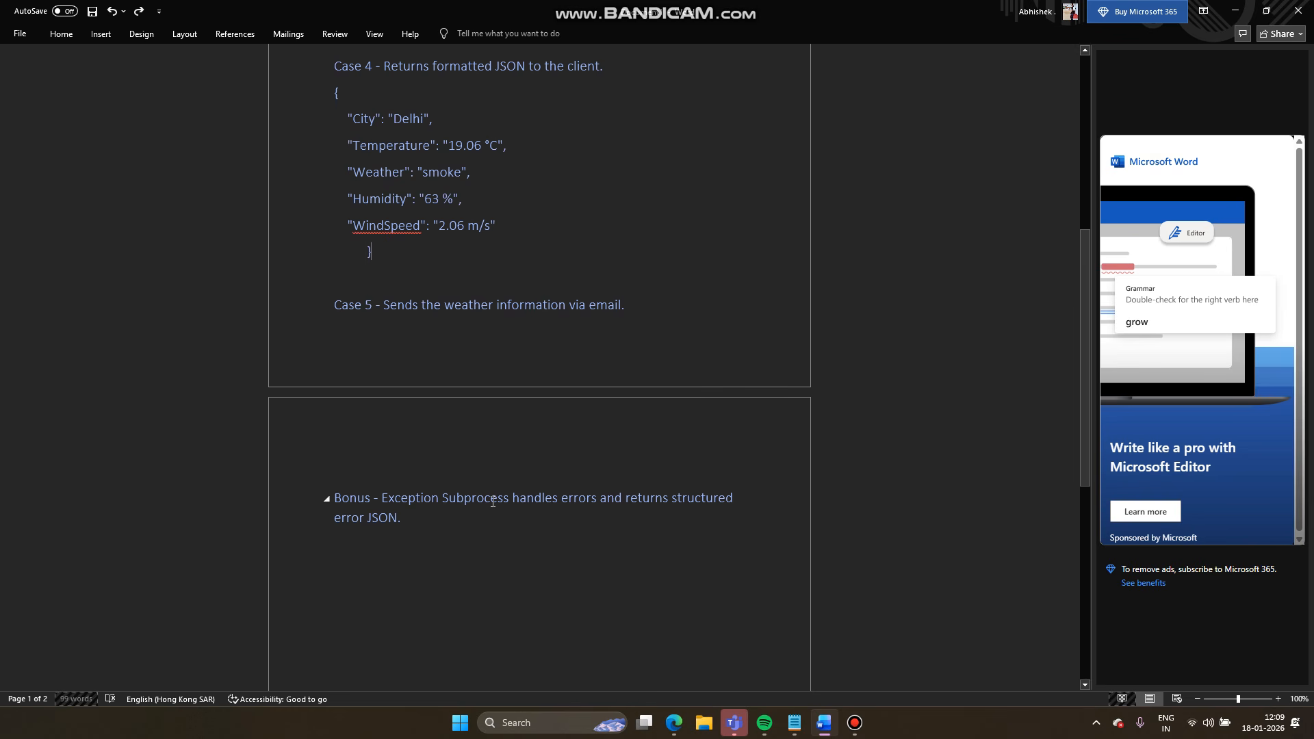
scroll(492, 502, "up", 6)
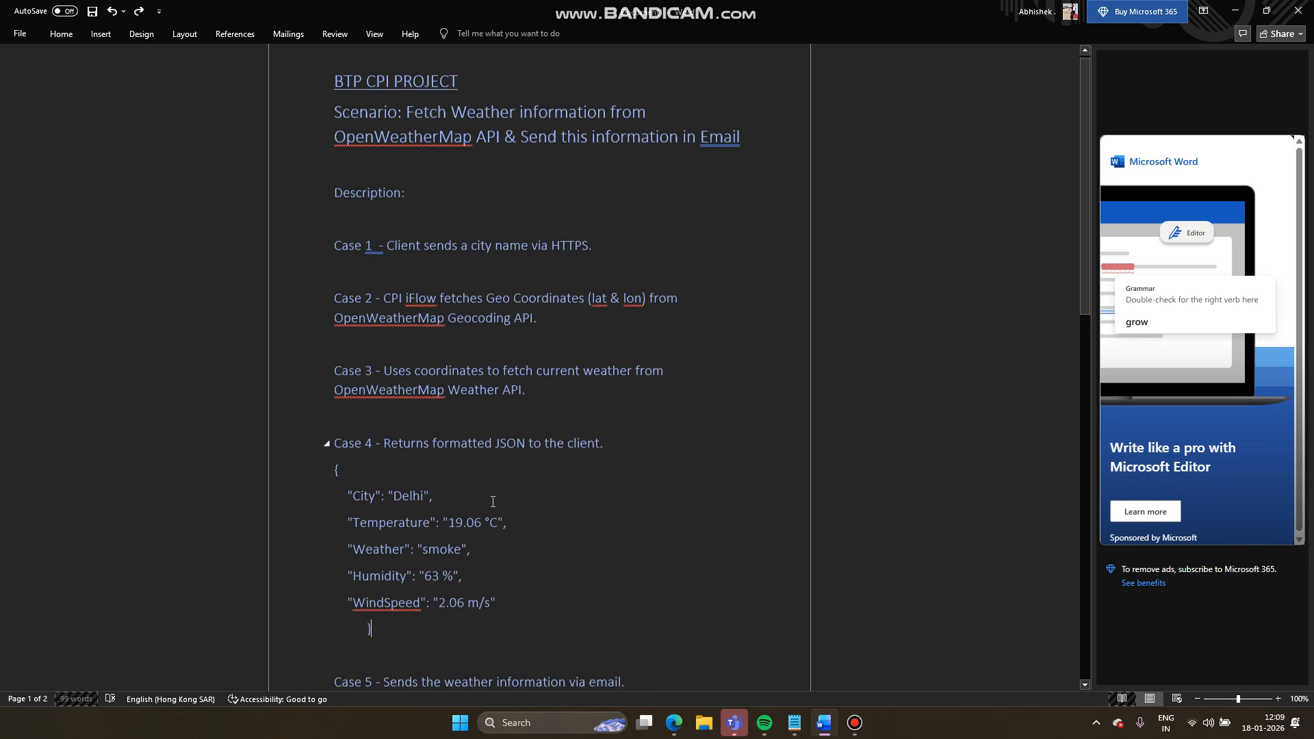
scroll(493, 502, "up", 1)
scroll(493, 501, "down", 3)
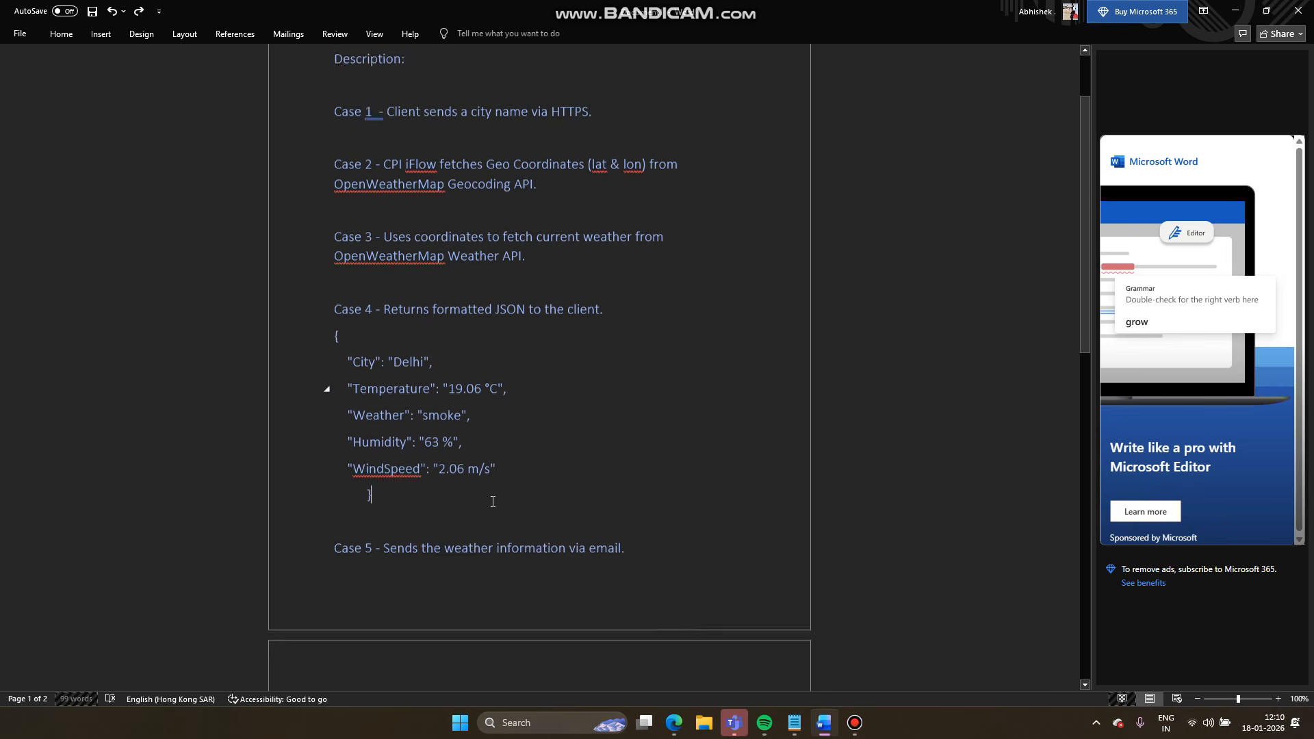
scroll(493, 501, "up", 3)
scroll(493, 502, "down", 8)
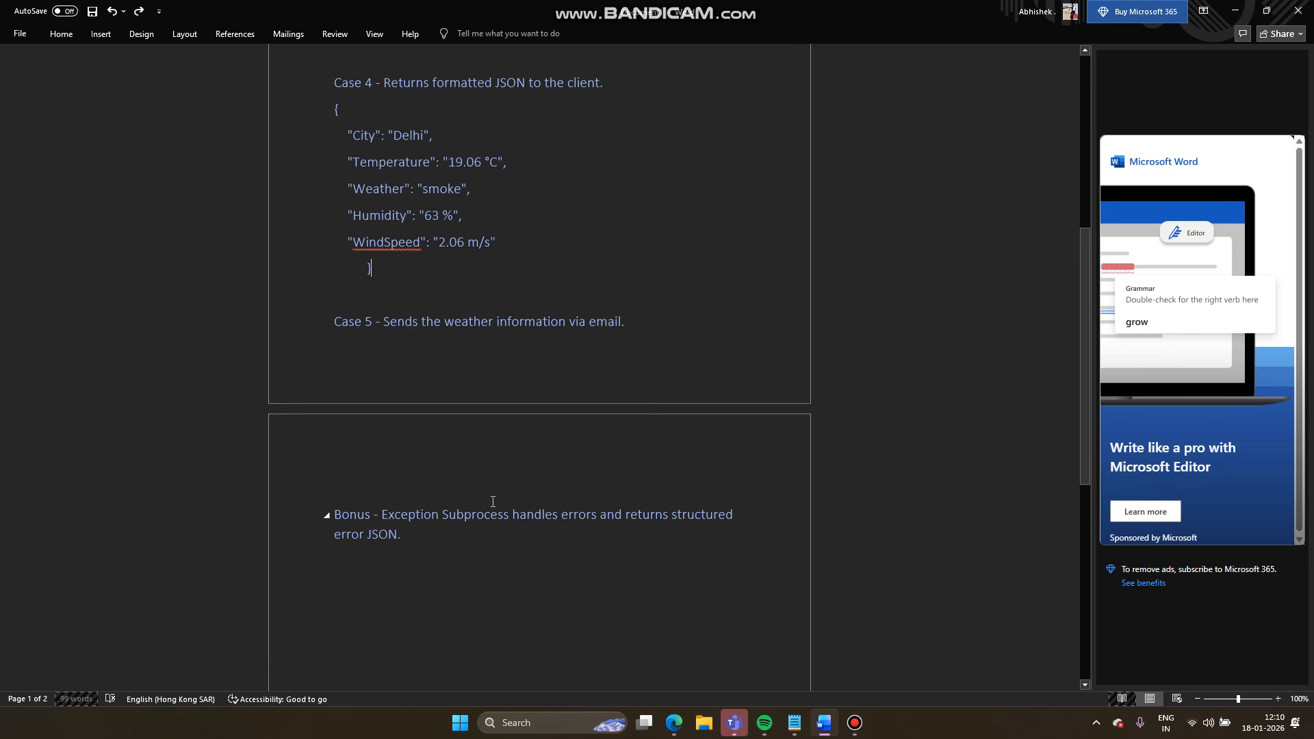
scroll(493, 502, "up", 4)
scroll(492, 501, "up", 4)
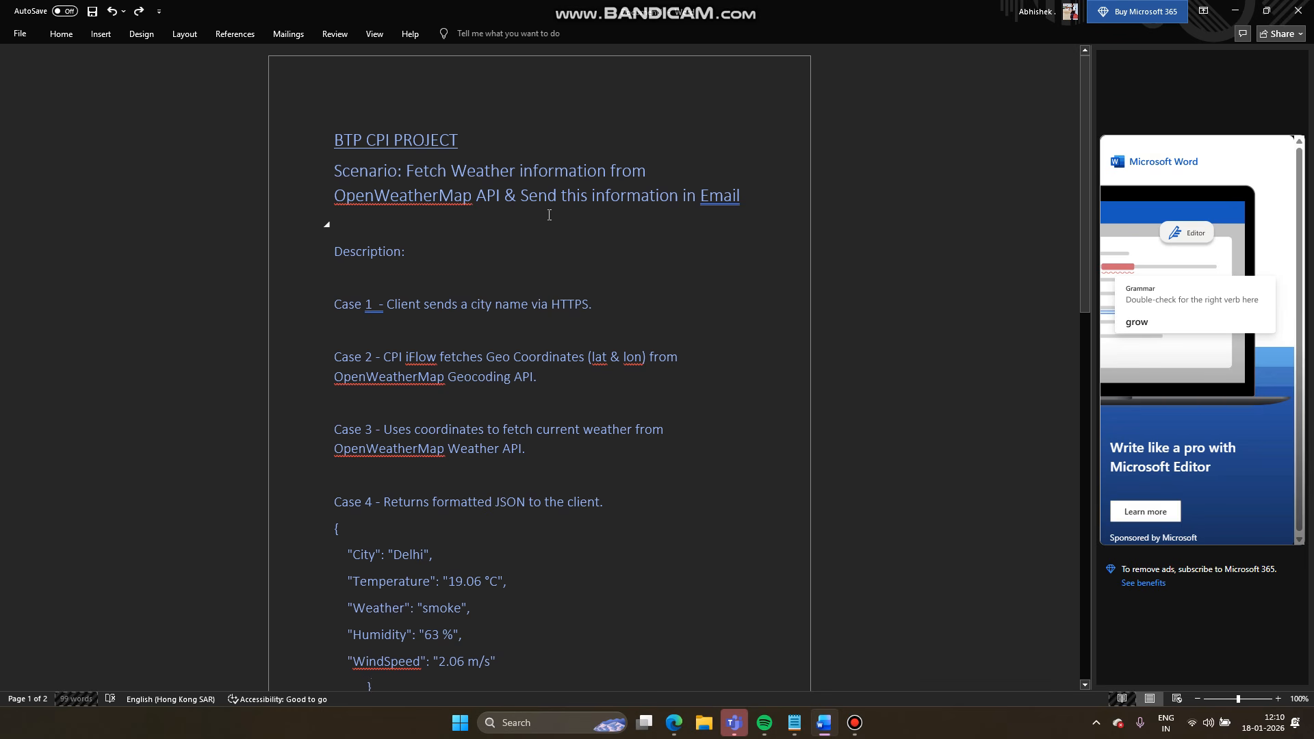
scroll(525, 384, "down", 2)
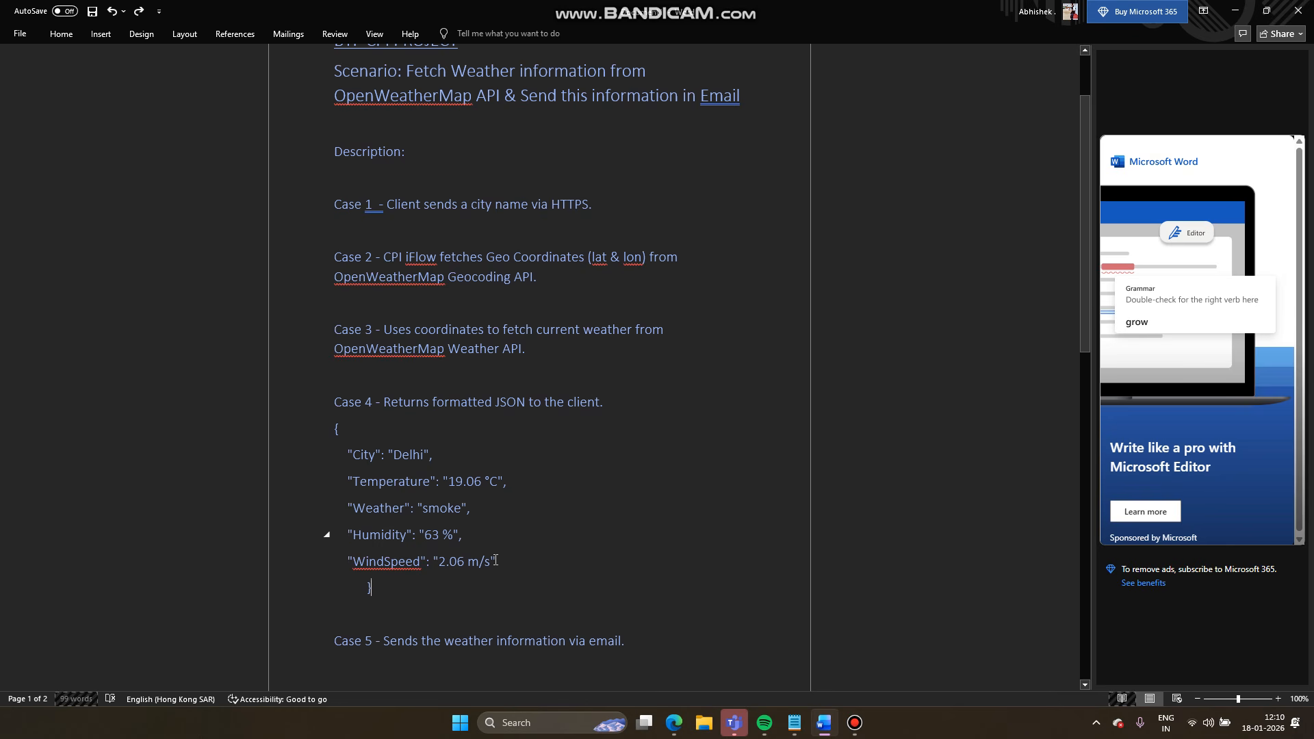
scroll(495, 560, "down", 10)
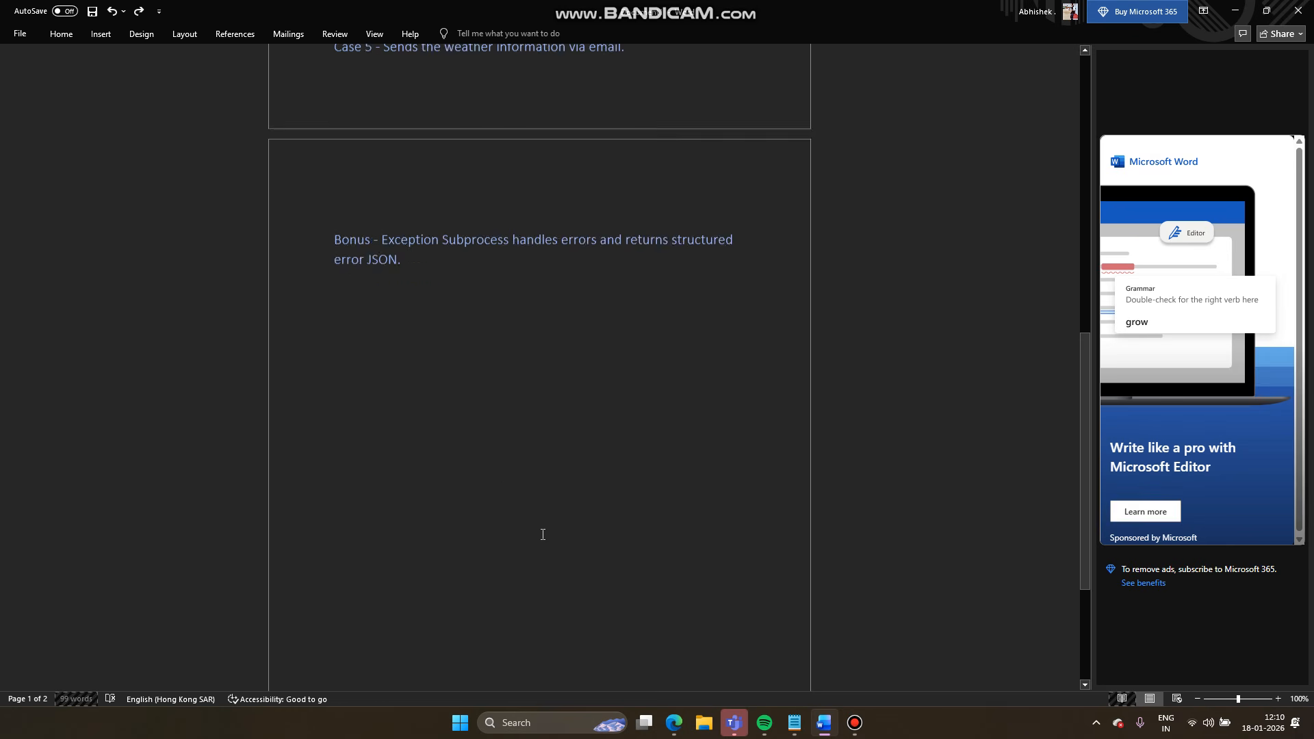
scroll(542, 535, "up", 10)
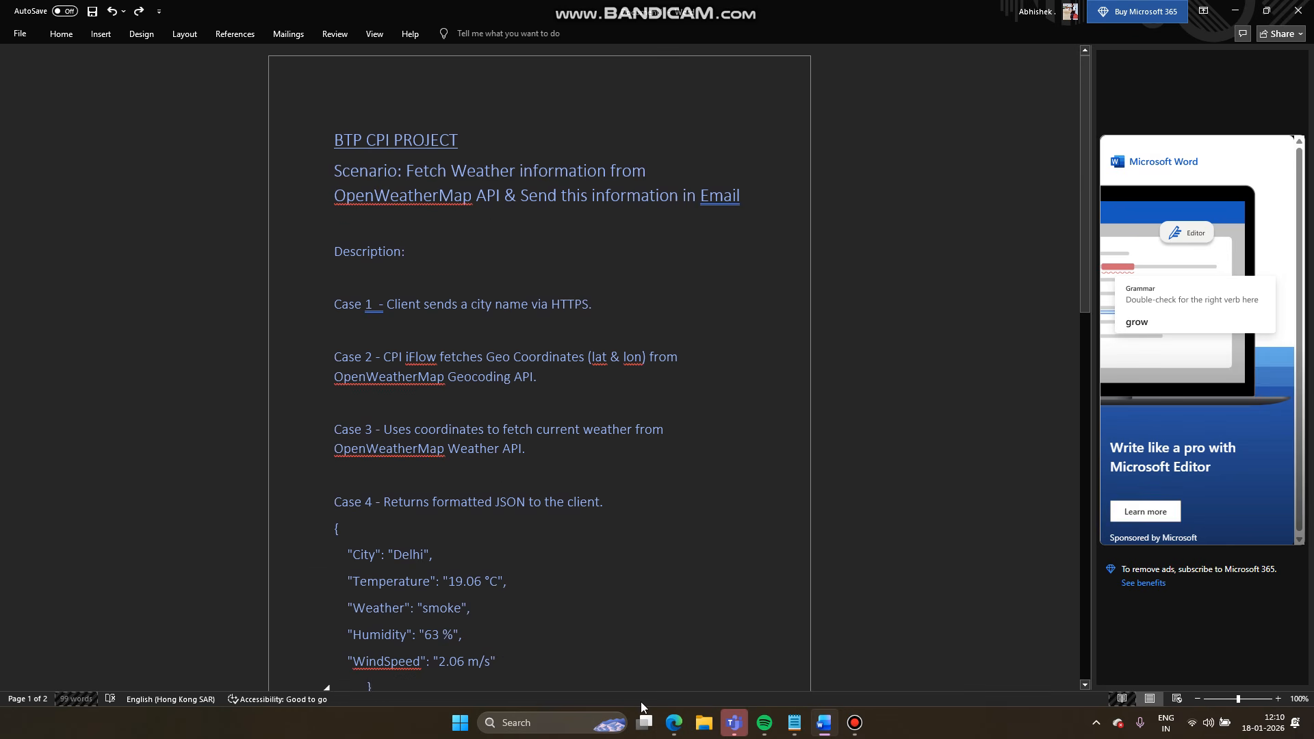
- Move through the Integration Suite and Postman tabs to the 'openweathermap api' Bing results
left_click(667, 728)
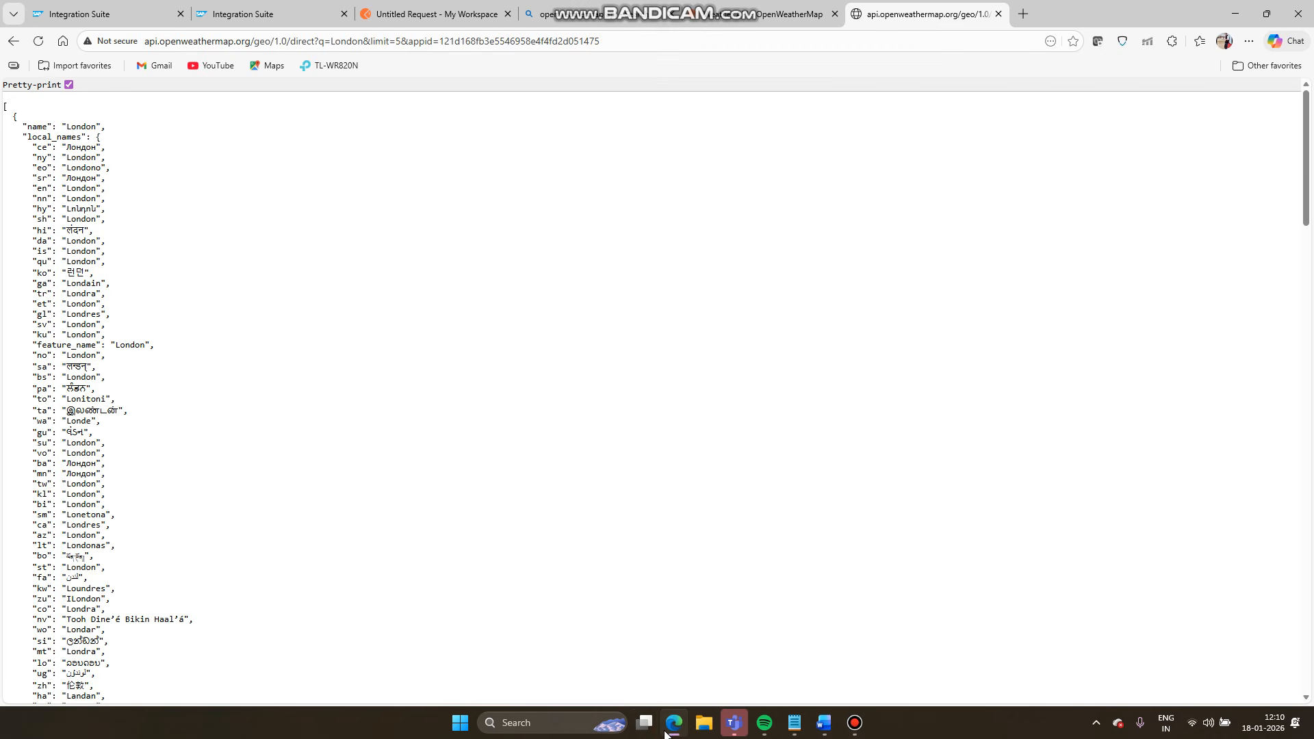
left_click(237, 8)
left_click(125, 8)
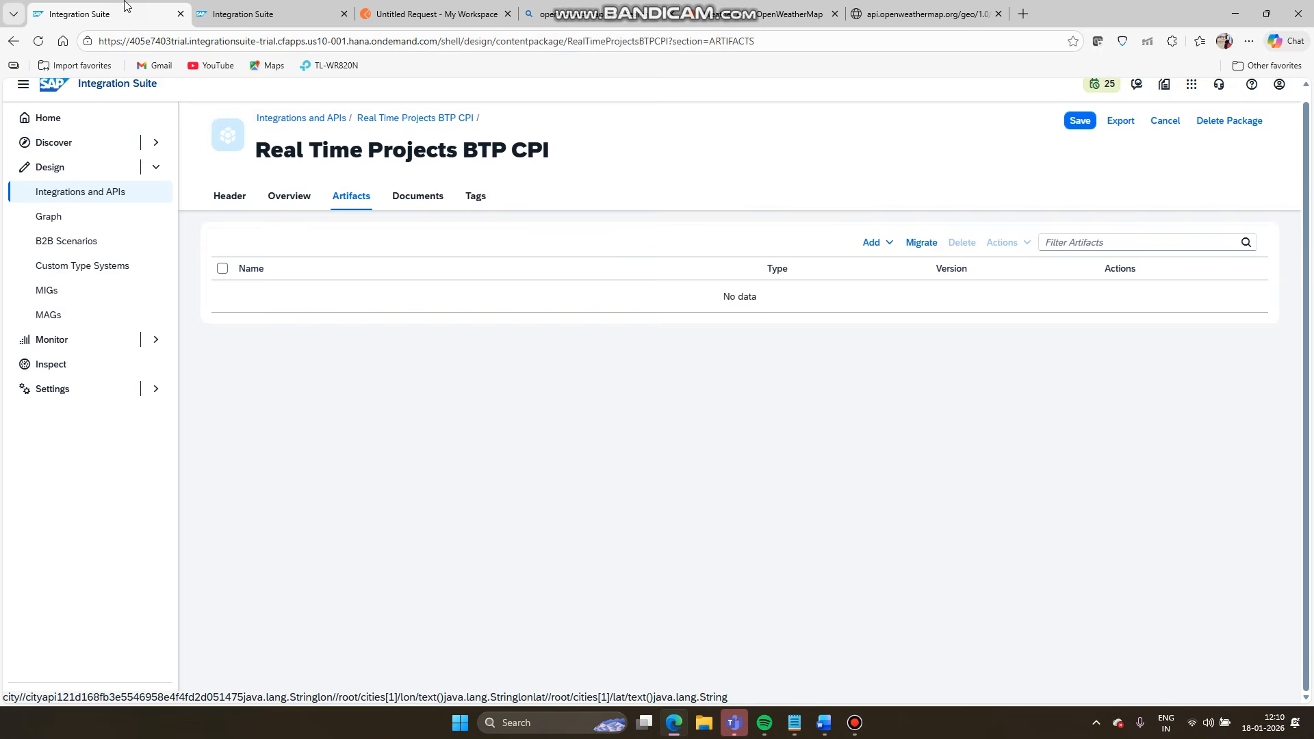
left_click(425, 16)
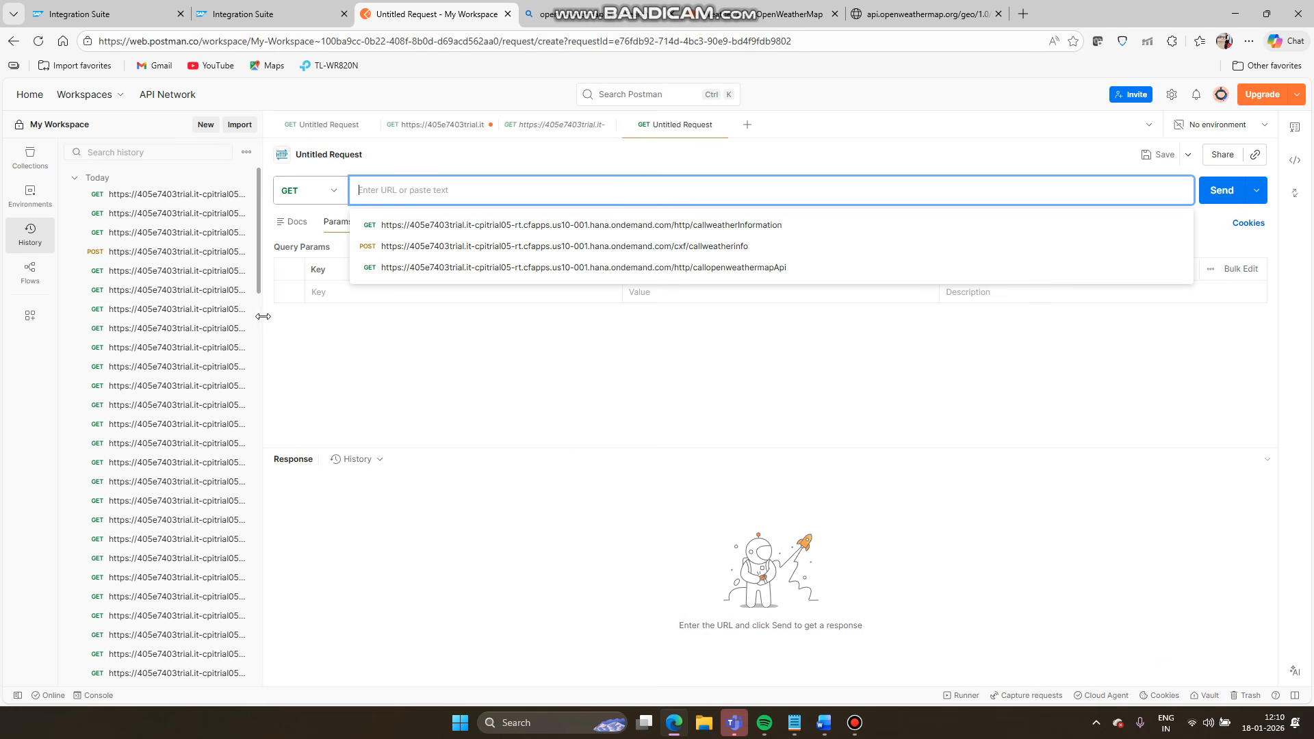
left_click(533, 364)
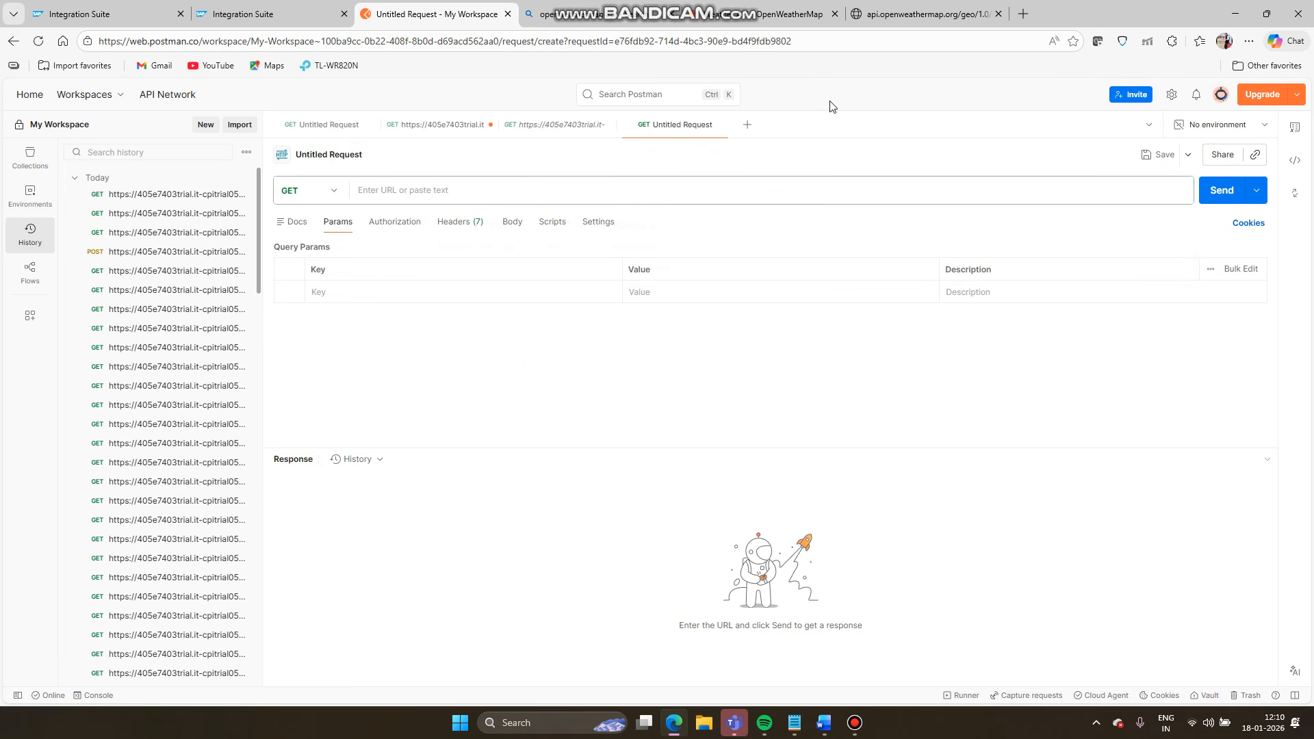
left_click(622, 18)
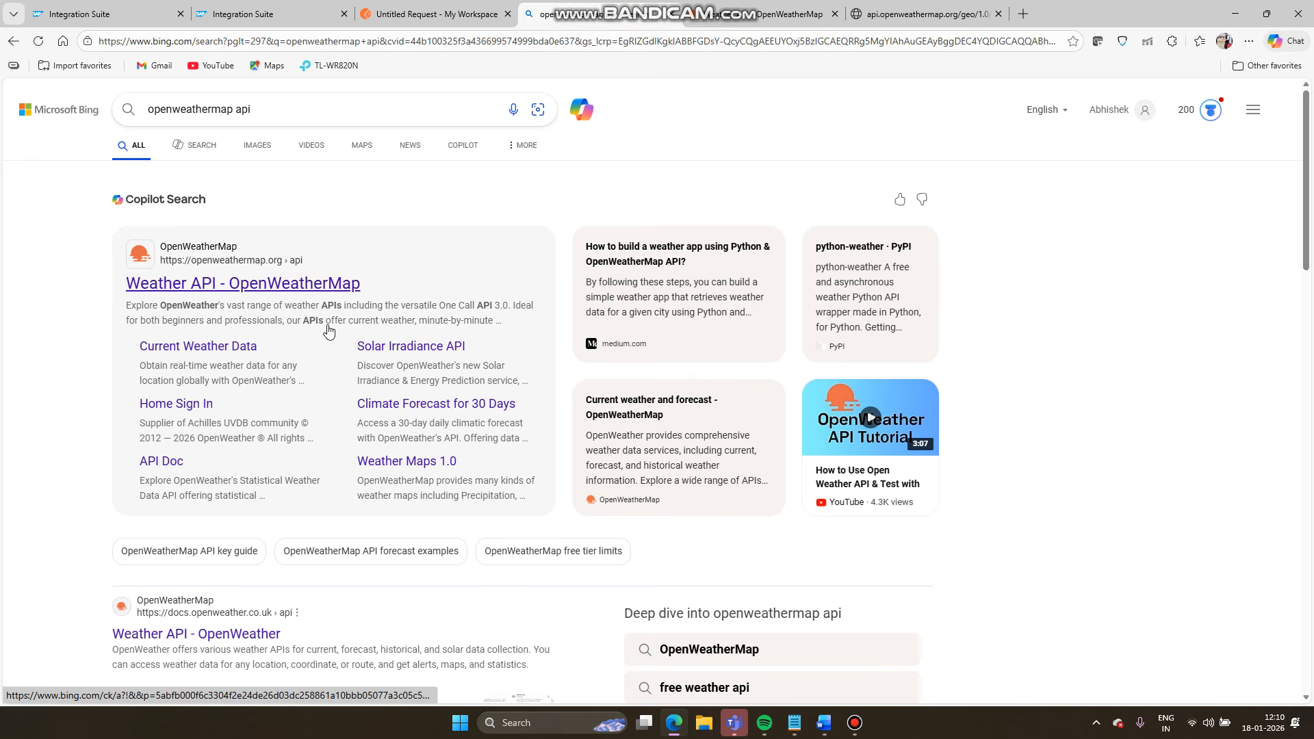
- On the OpenWeatherMap site, locate the account's API key under My API keys
left_click(750, 7)
scroll(518, 328, "up", 5)
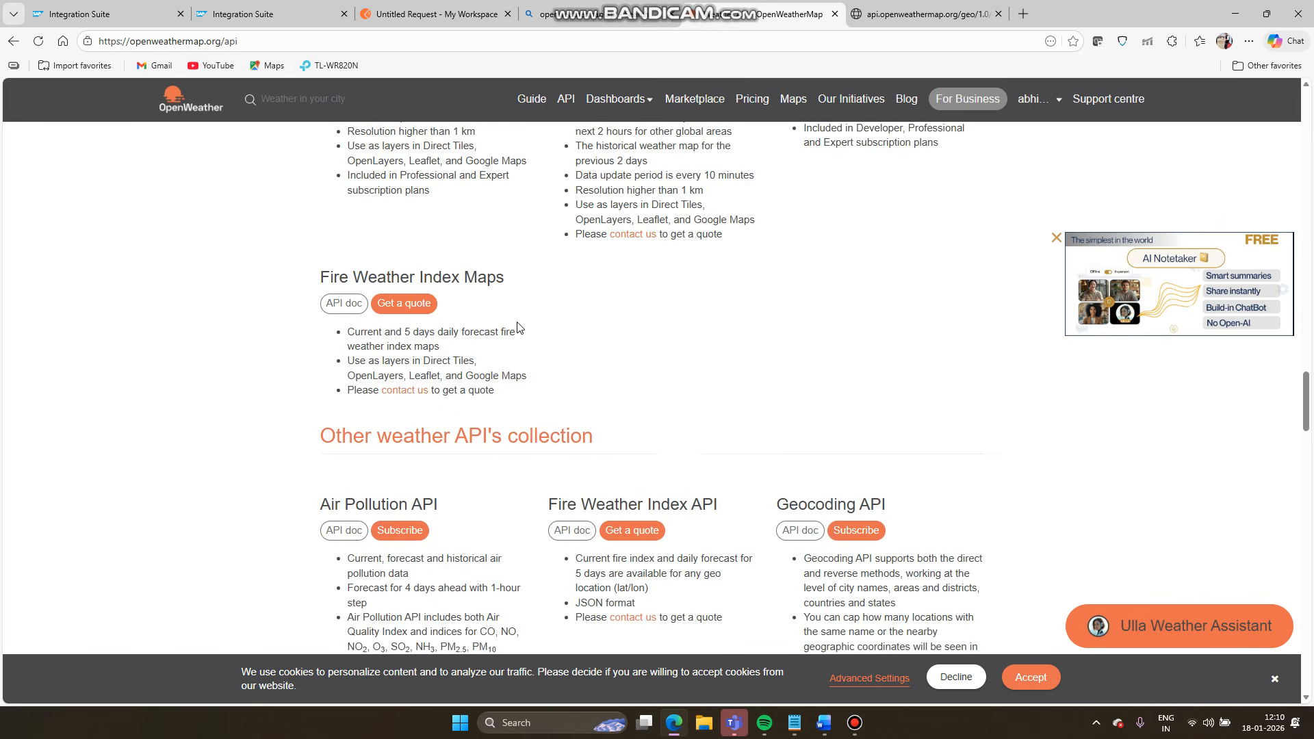
scroll(518, 328, "up", 7)
scroll(518, 328, "down", 2)
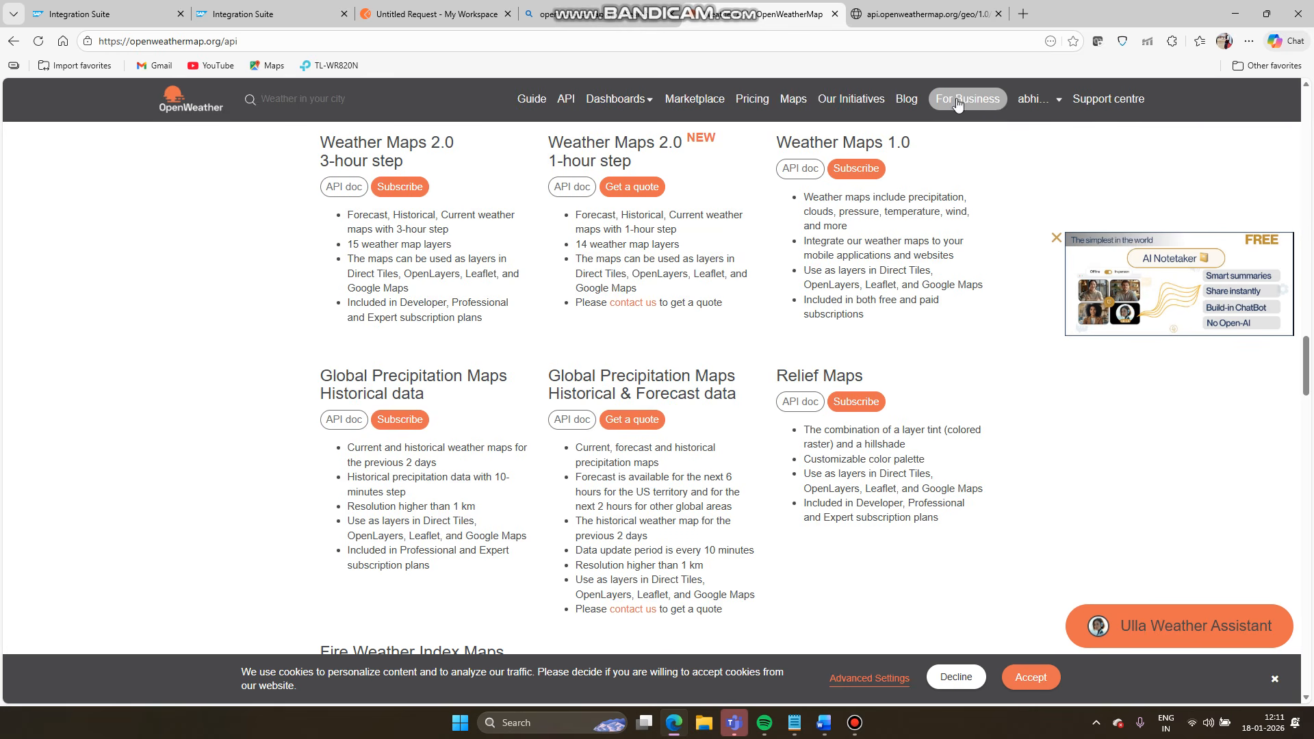
left_click(1039, 103)
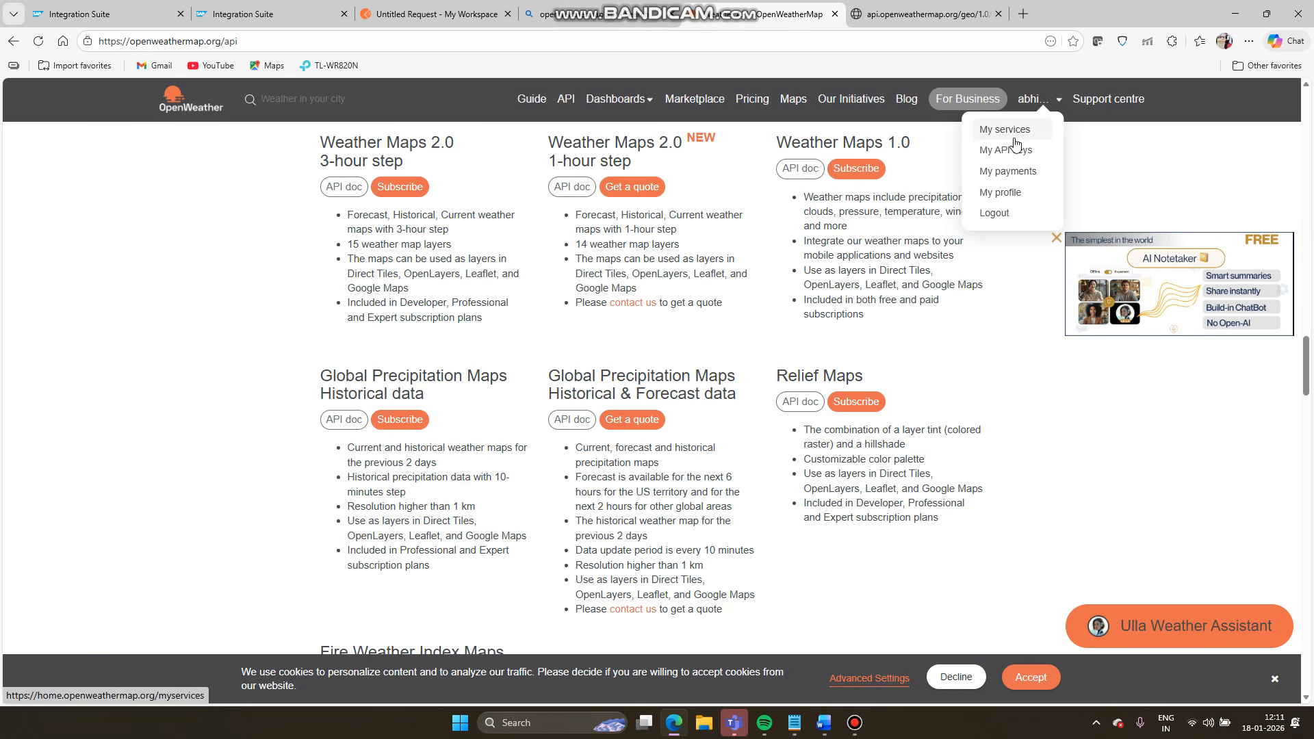
left_click(1004, 155)
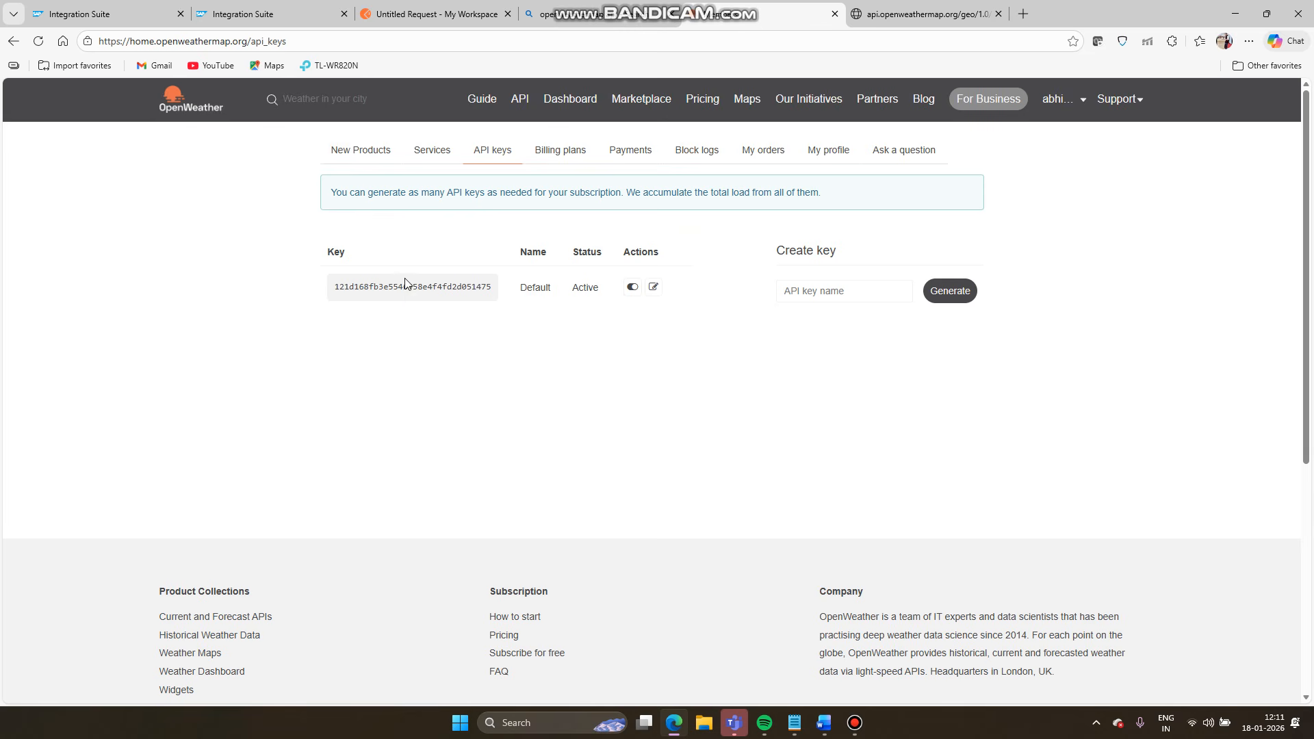
left_click(407, 293)
double_click(407, 293)
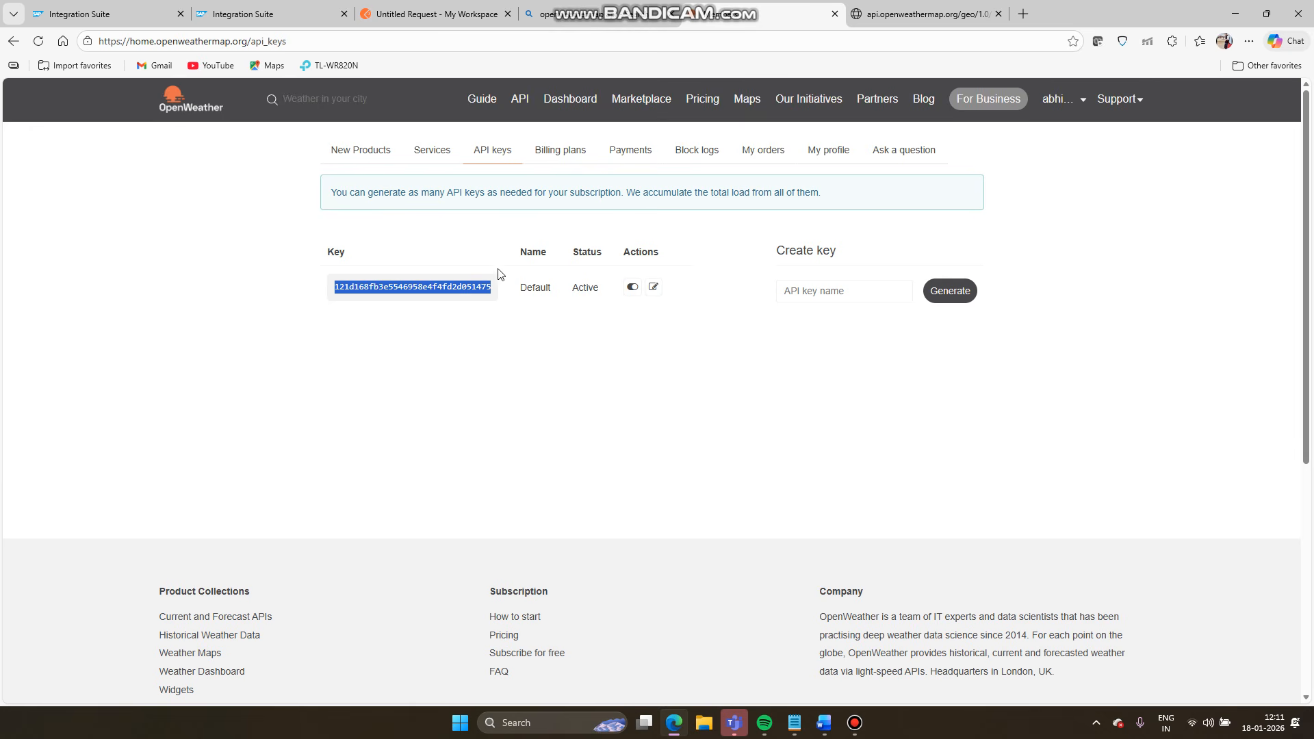
left_click(559, 428)
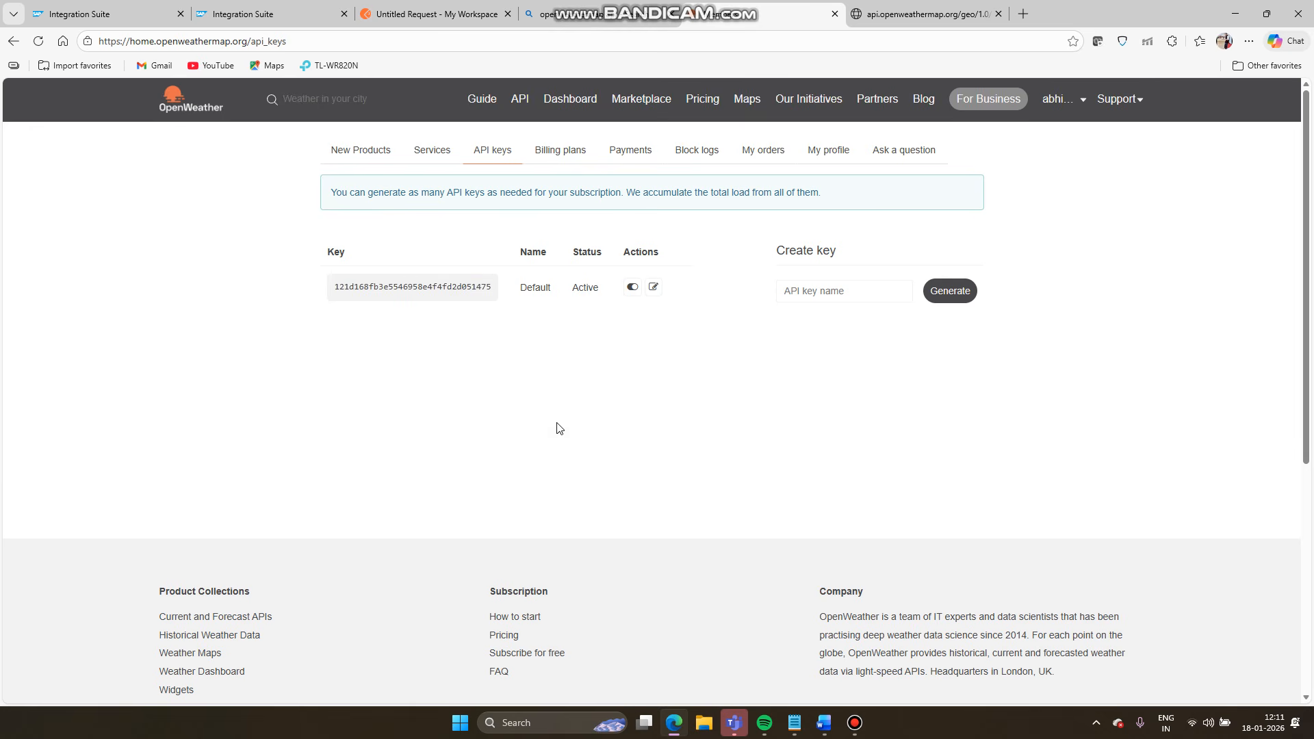
- Review the London geocoding JSON results, then go back to the Integration Suite monitor
left_click(914, 13)
scroll(378, 405, "down", 3)
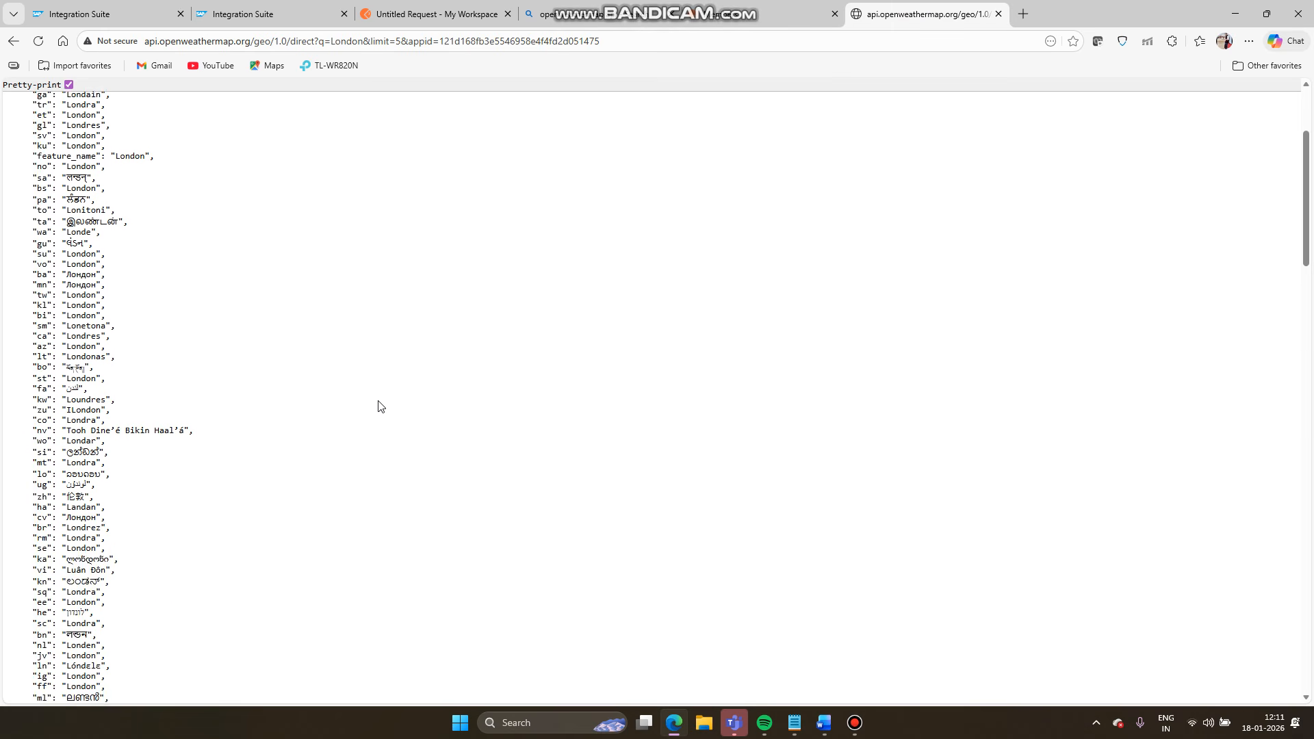
scroll(380, 407, "down", 20)
scroll(380, 407, "up", 10)
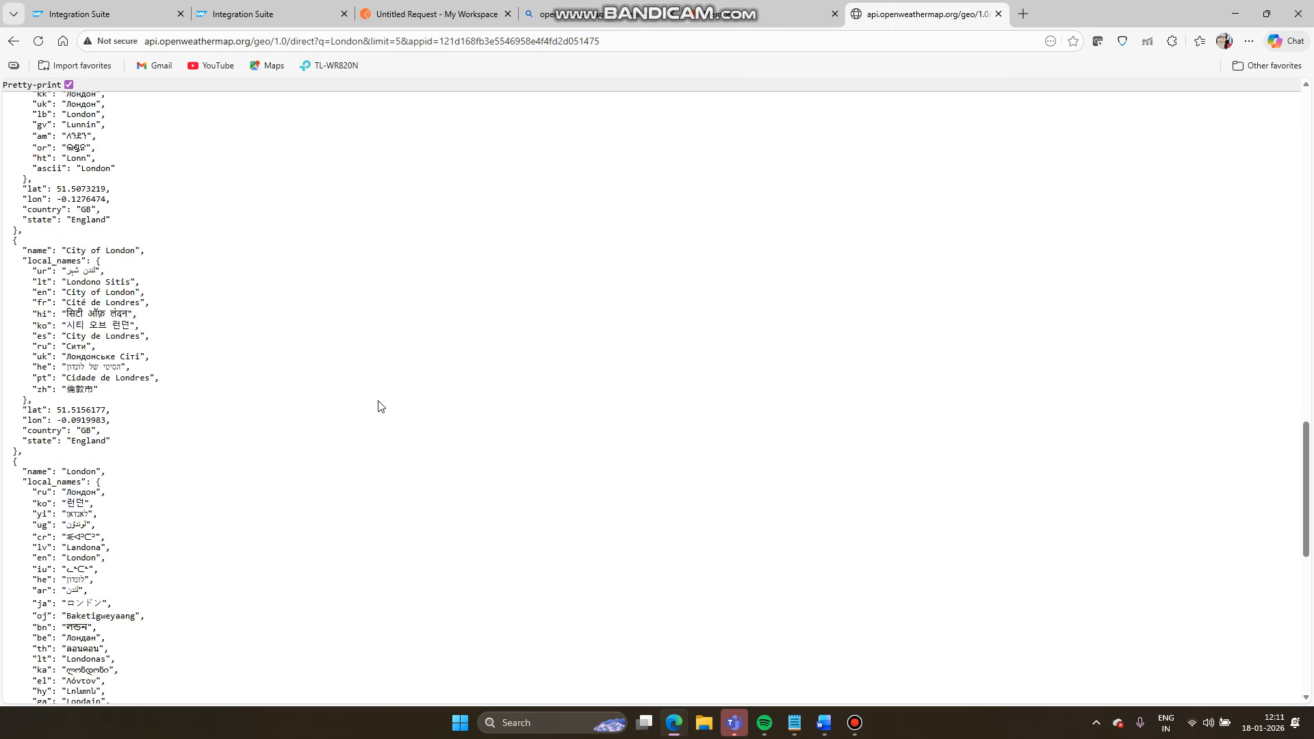
scroll(381, 406, "up", 10)
scroll(380, 406, "down", 10)
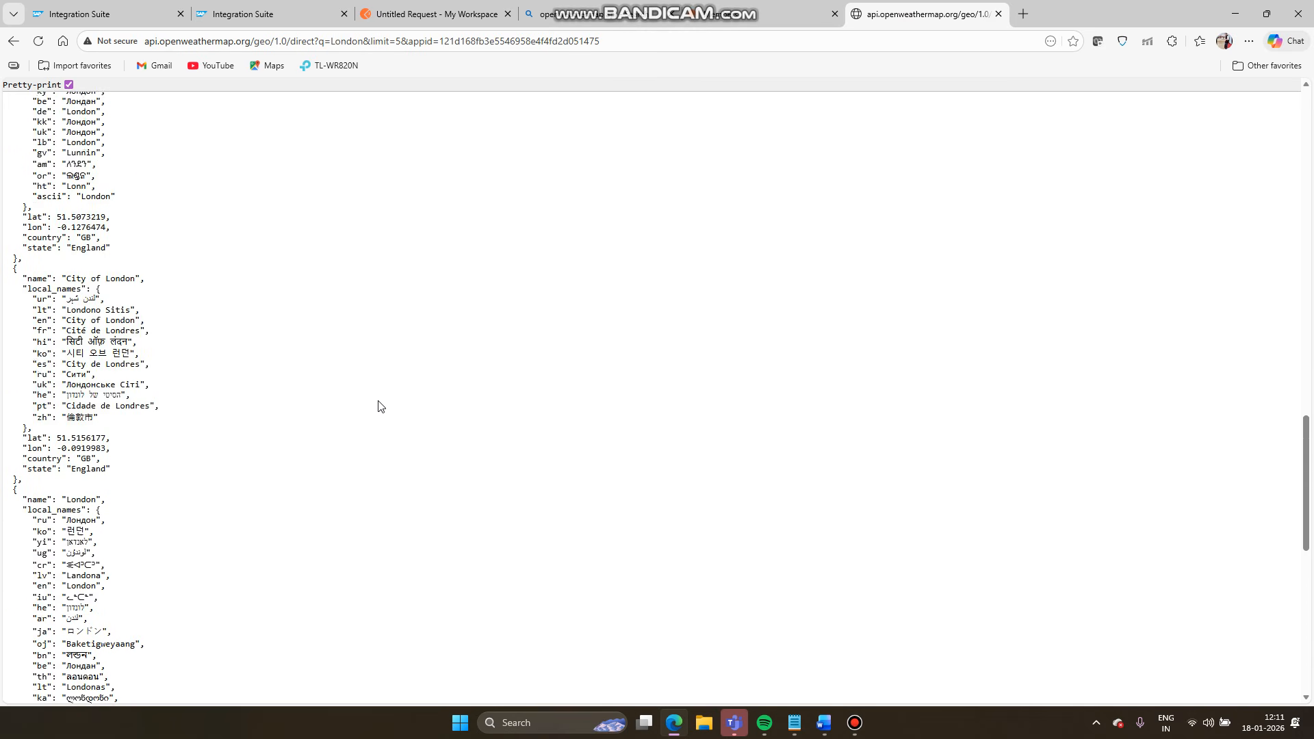
scroll(380, 406, "down", 5)
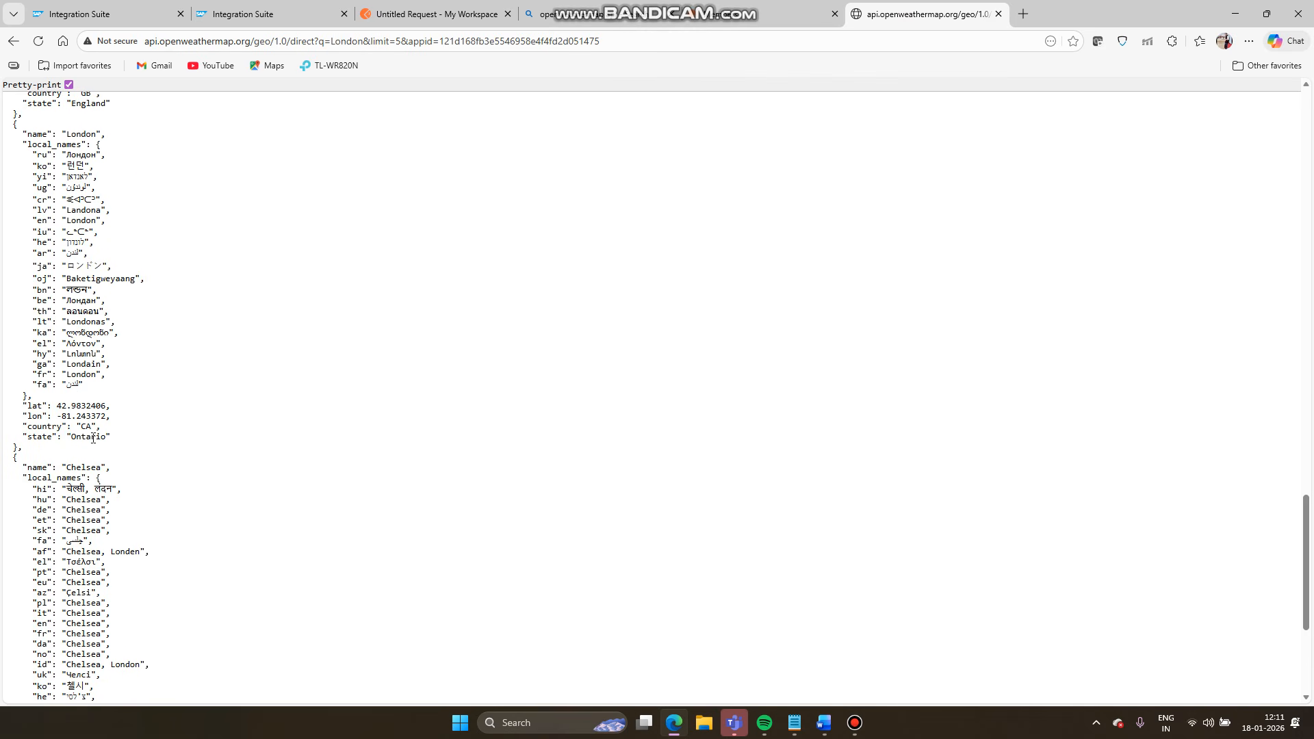
scroll(93, 438, "down", 4)
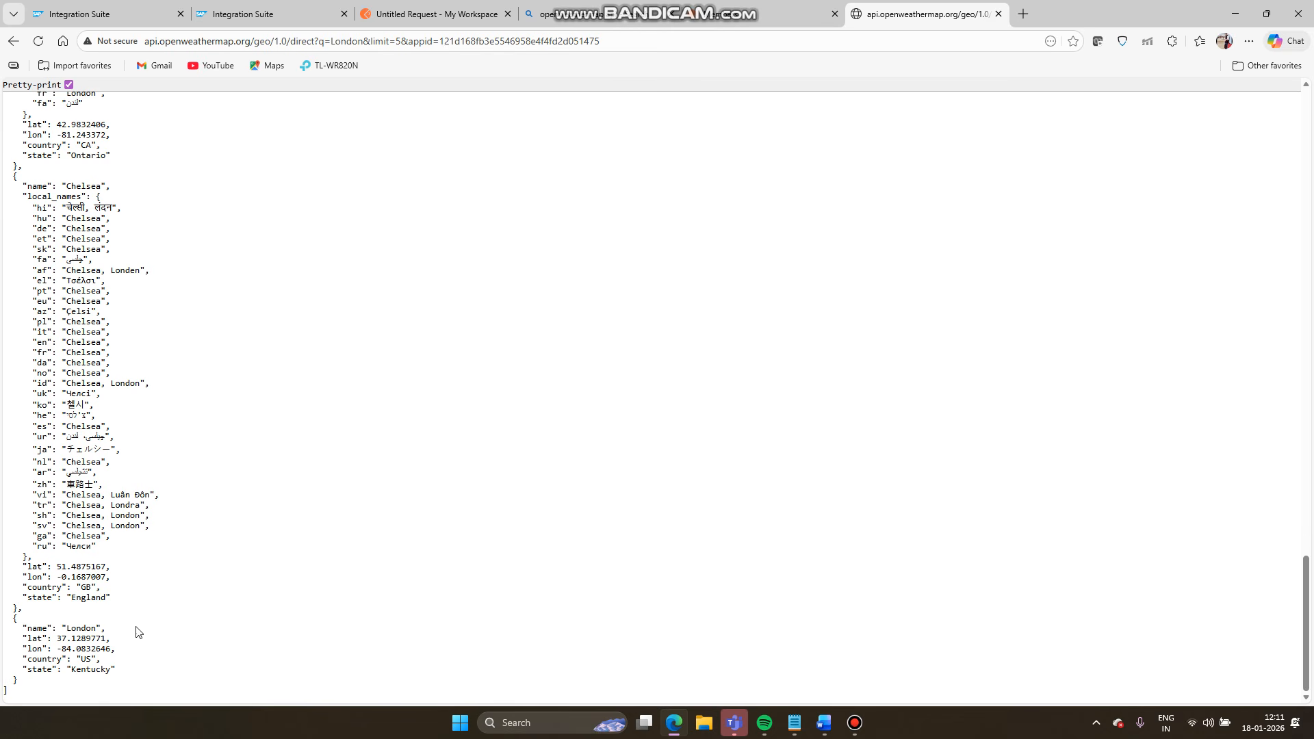
scroll(203, 308, "up", 20)
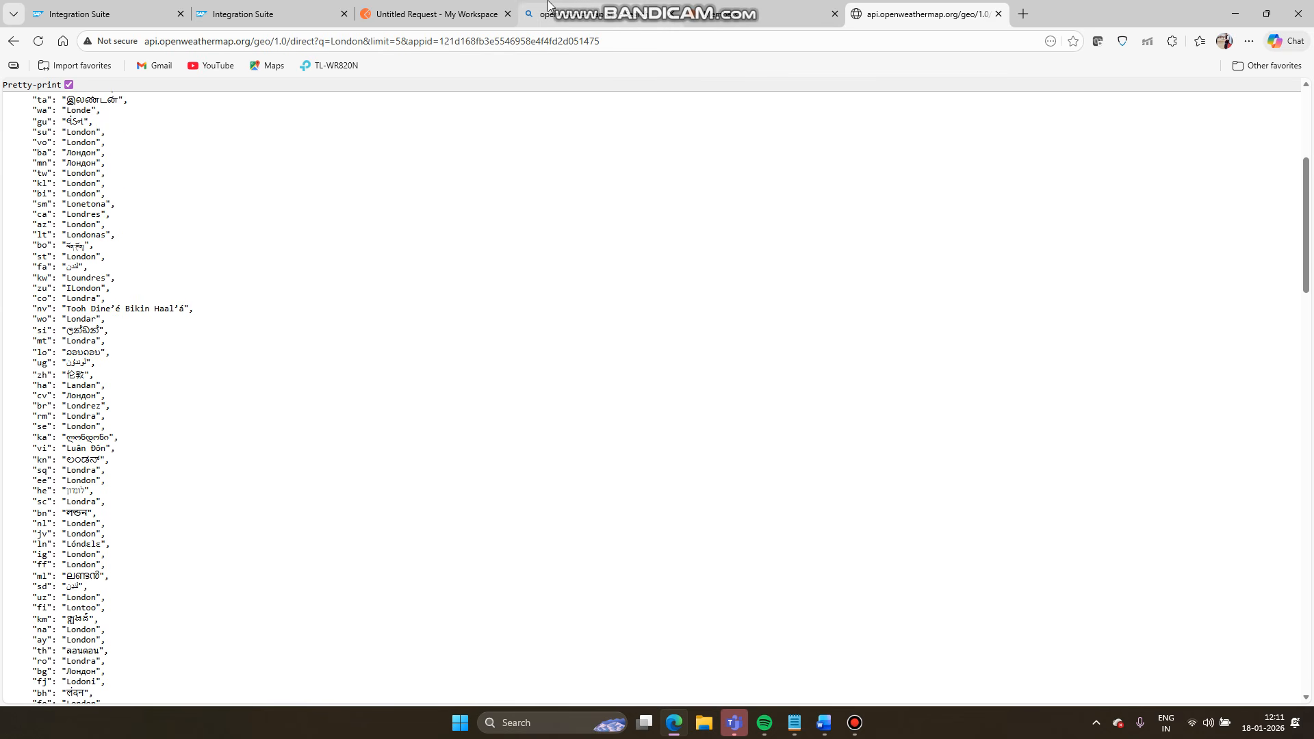
left_click(744, 13)
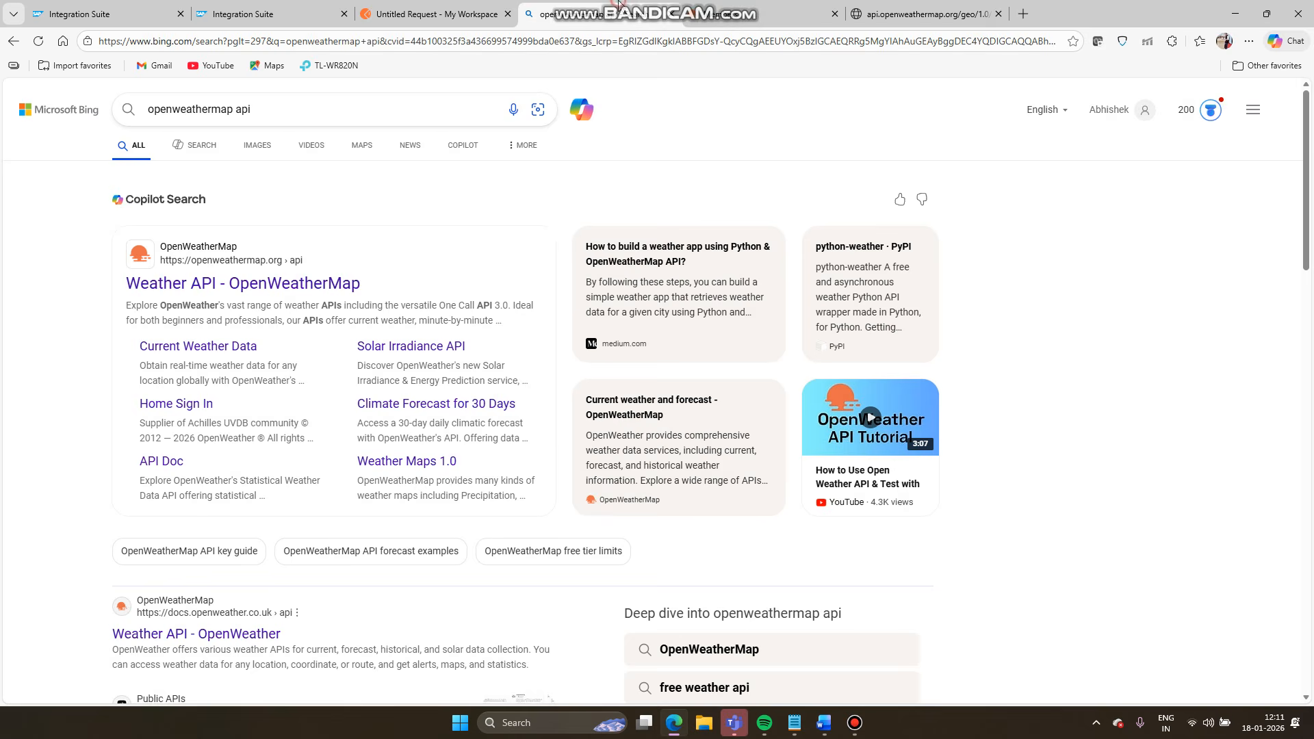
left_click(393, 15)
left_click(220, 7)
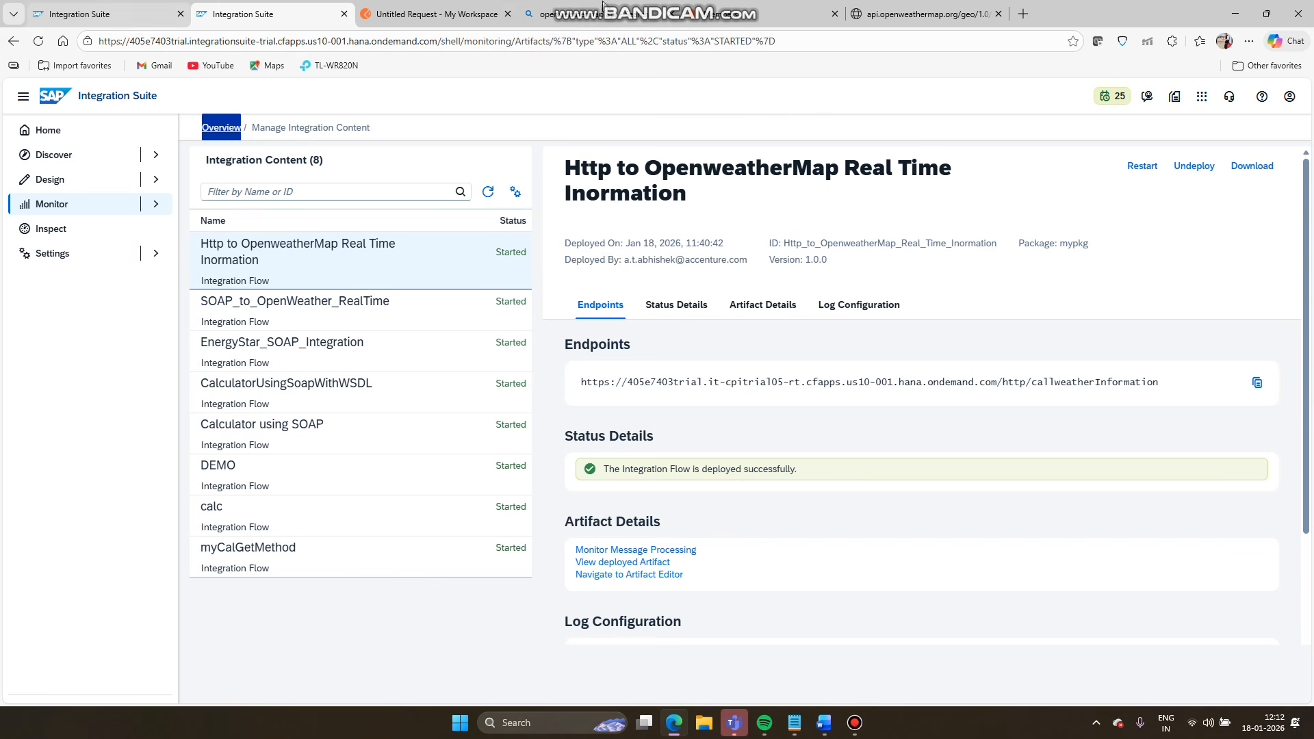
- In the Real Time Projects BTP CPI package, choose Add > Integration Flow on the Artifacts tab
left_click(106, 7)
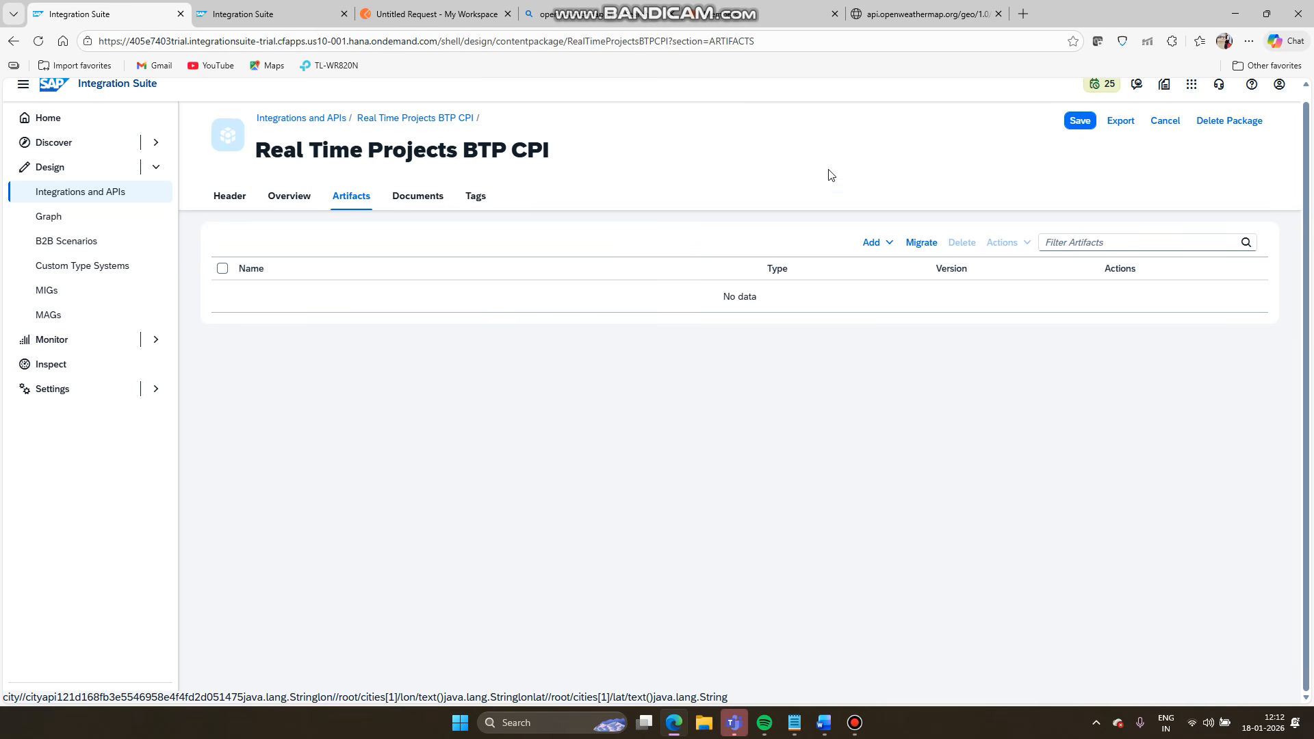
left_click(882, 247)
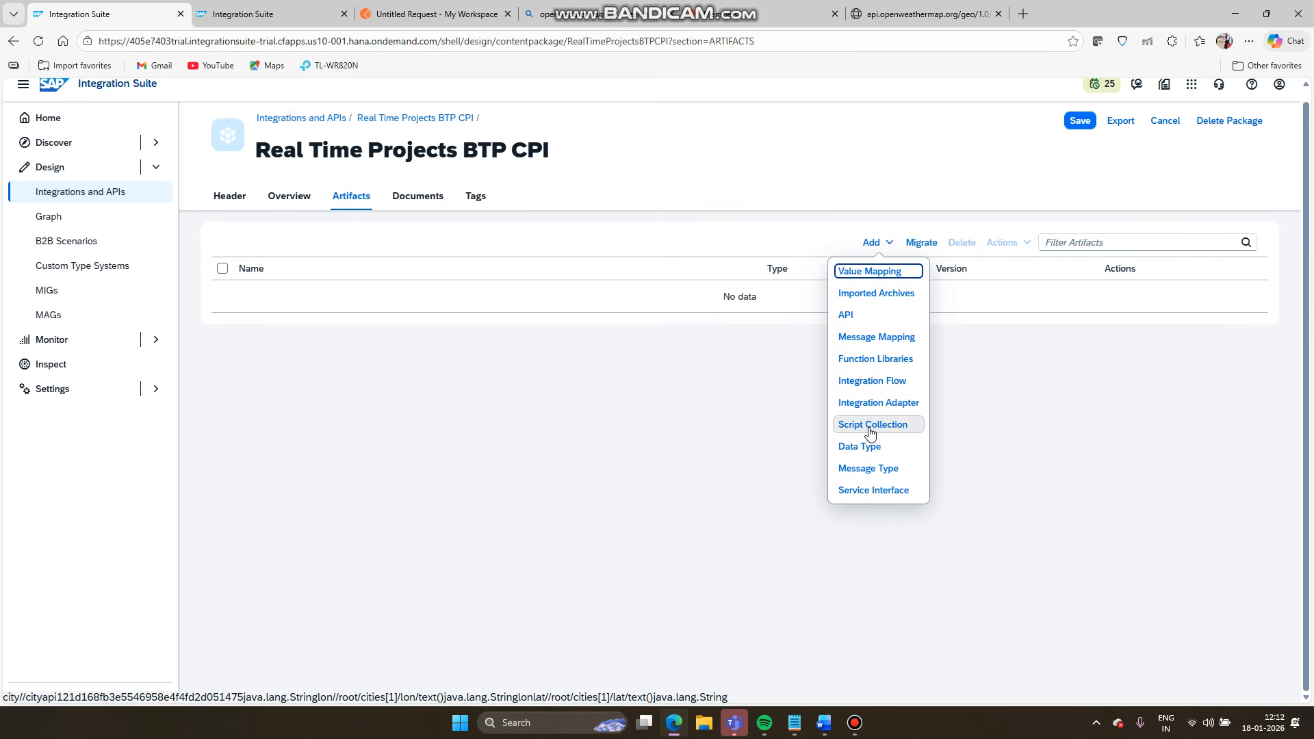
left_click(861, 383)
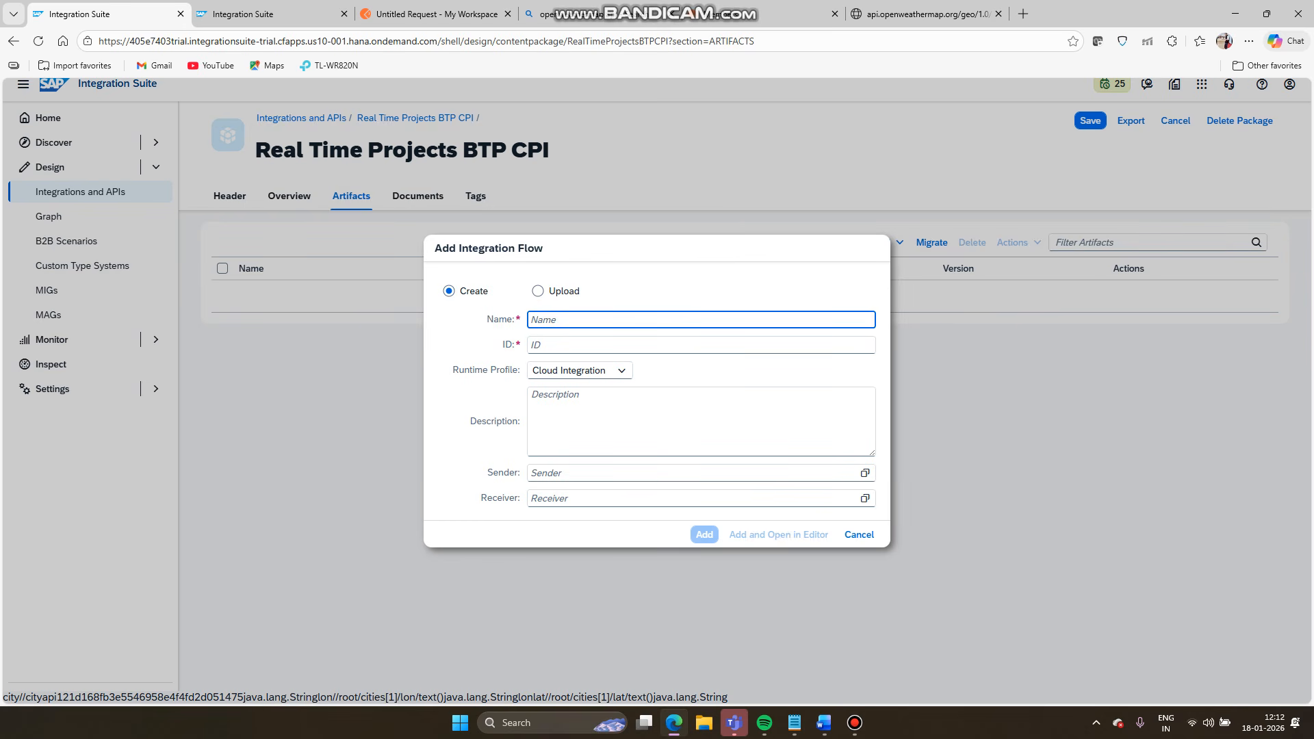
- Check the Word scenario document, then return to the Add Integration Flow form
mouse_move(796, 724)
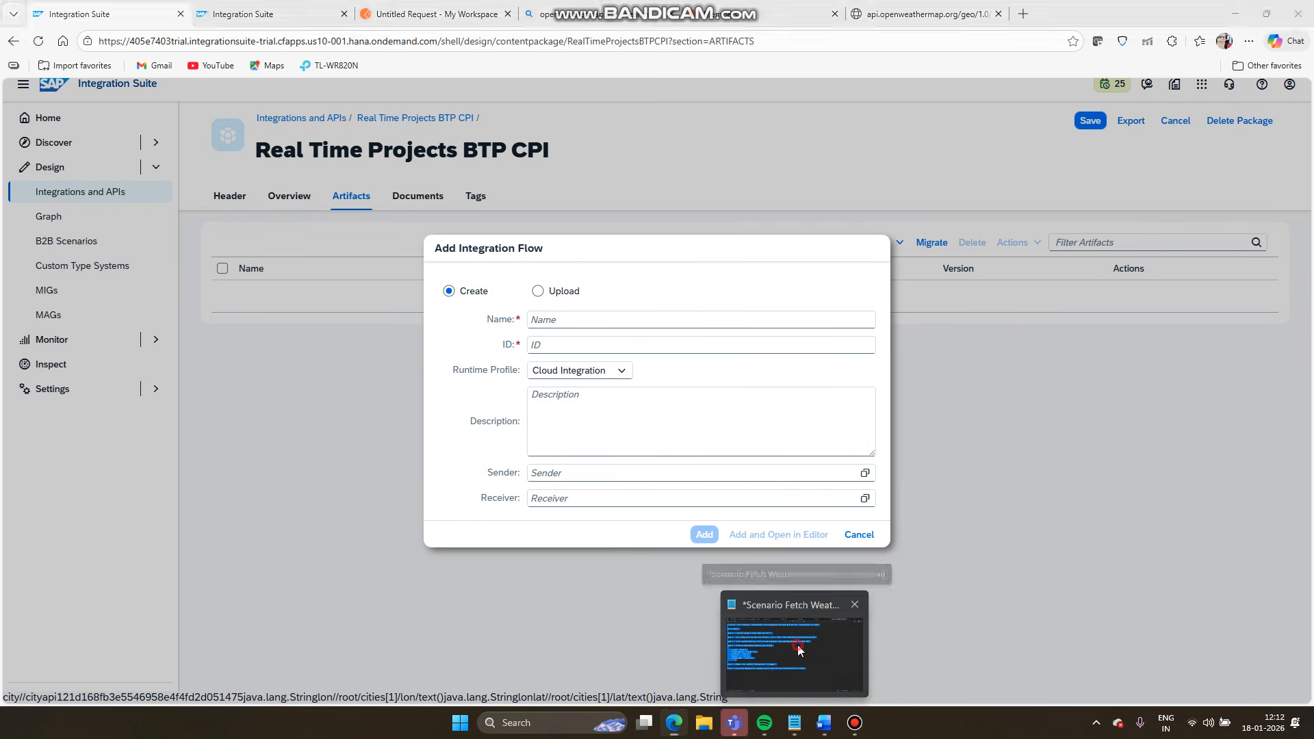
left_click(798, 645)
left_click(824, 723)
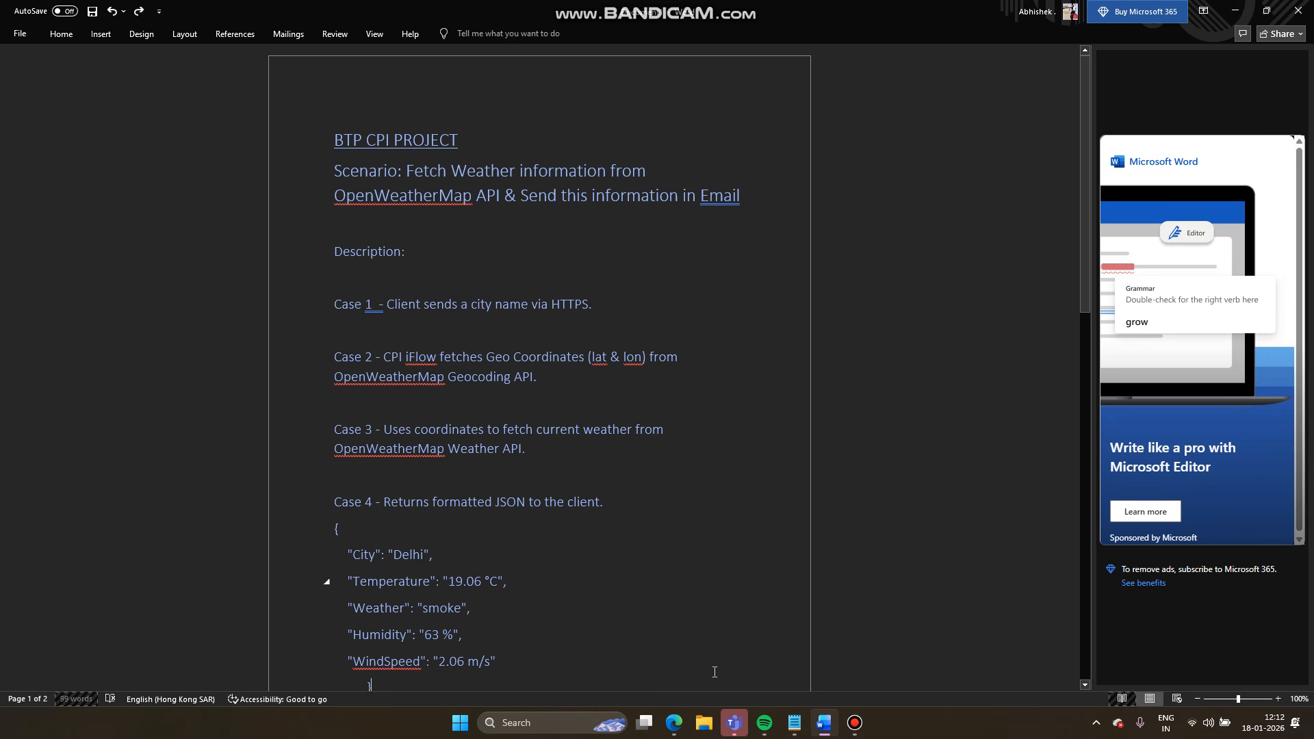
left_click(674, 723)
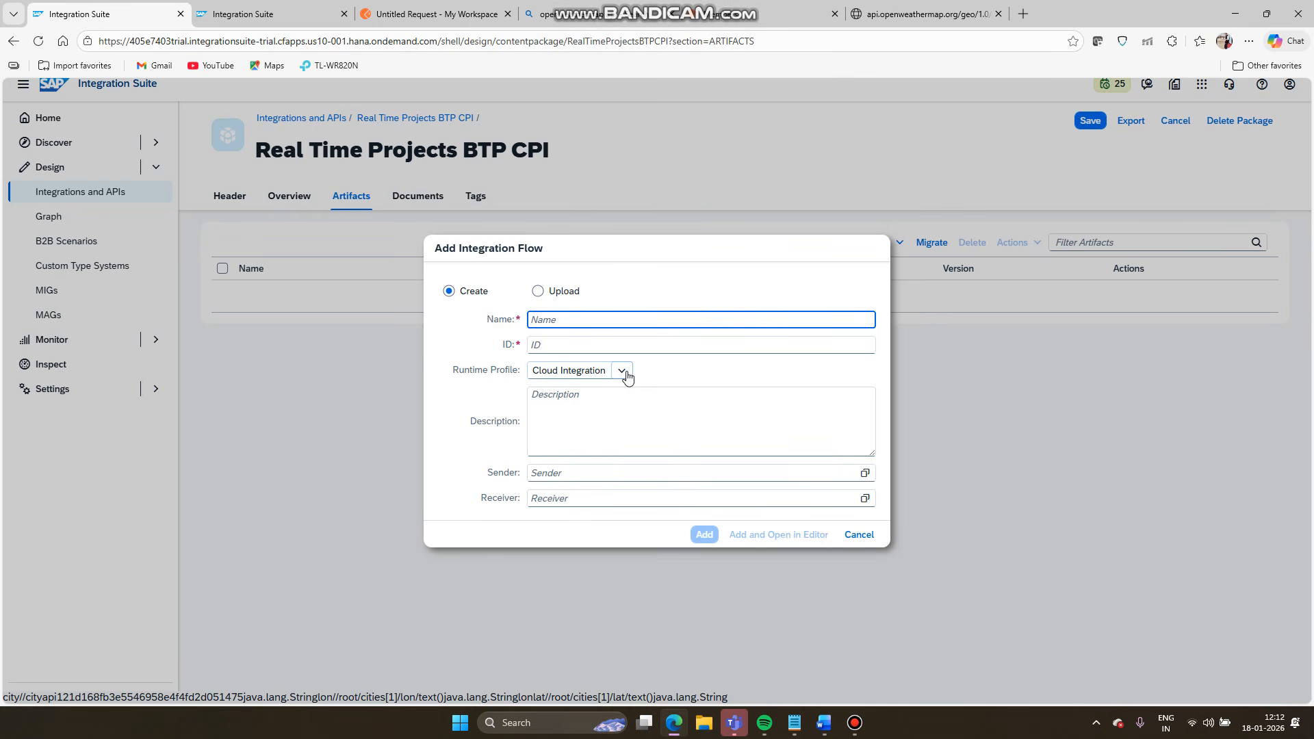
- Name the flow OpenWeatherMap_to_Email and add it with the Cloud Integration profile
type("o")
key("BackSpace")
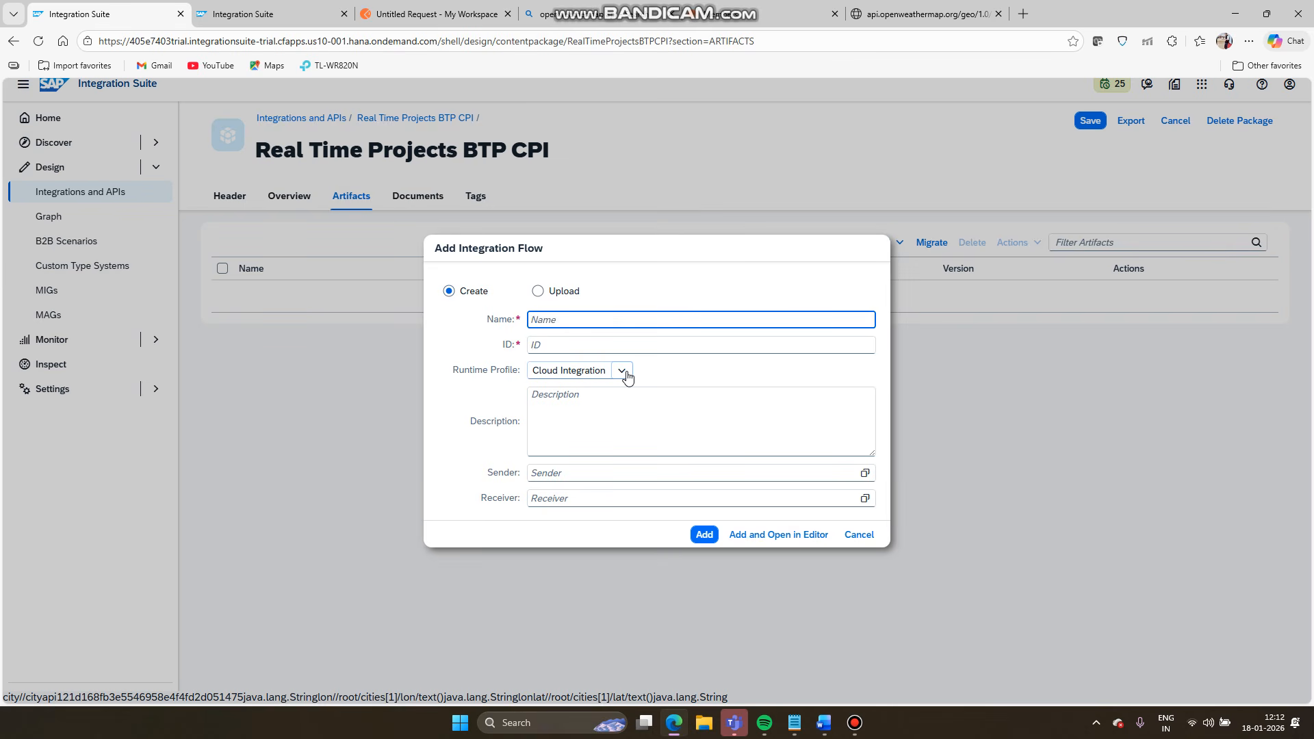
type("o")
key("BackSpace")
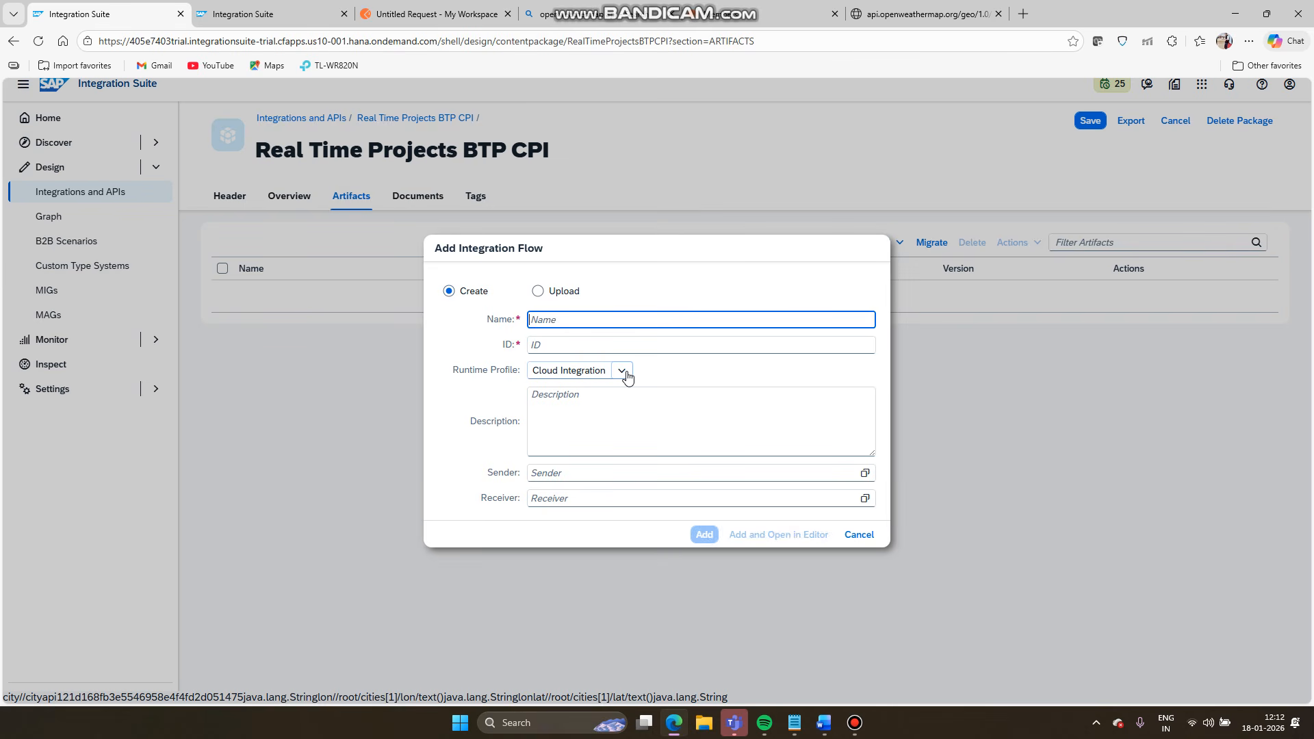
type("Open")
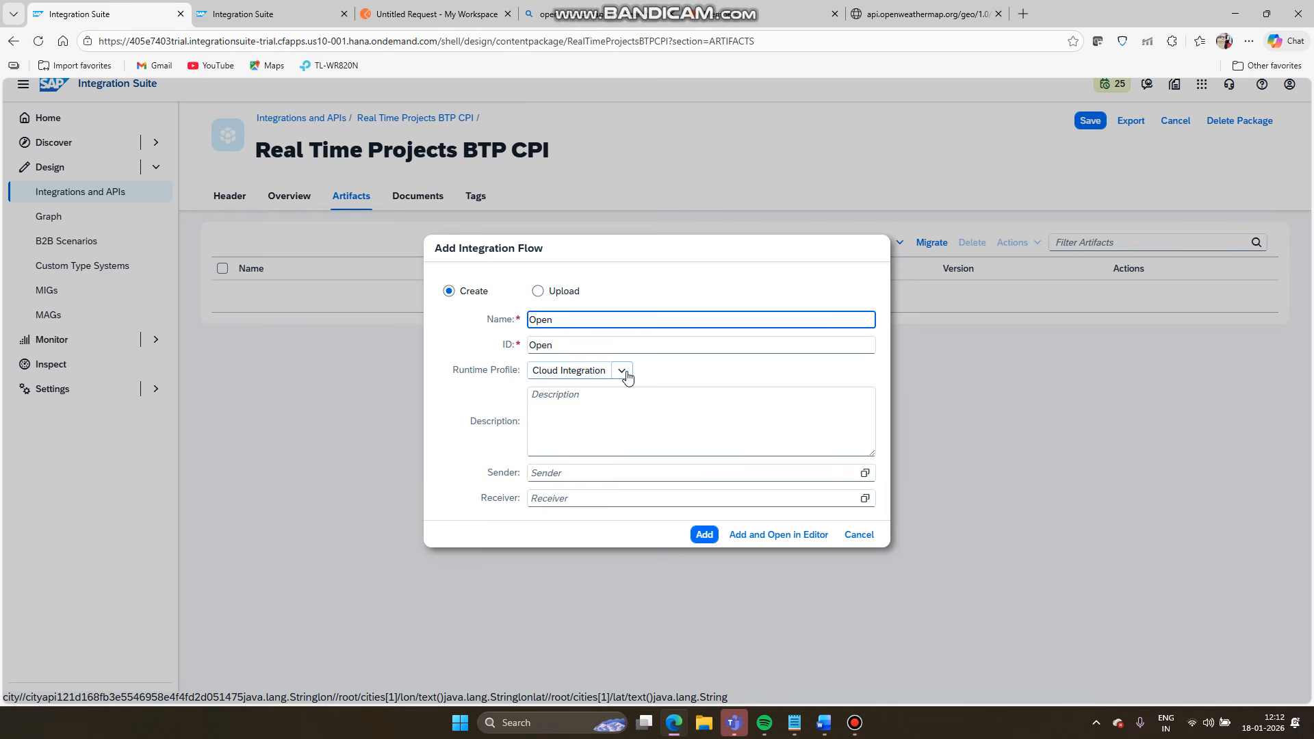
type("Weather")
type("Map to")
type("_to_")
type("Email")
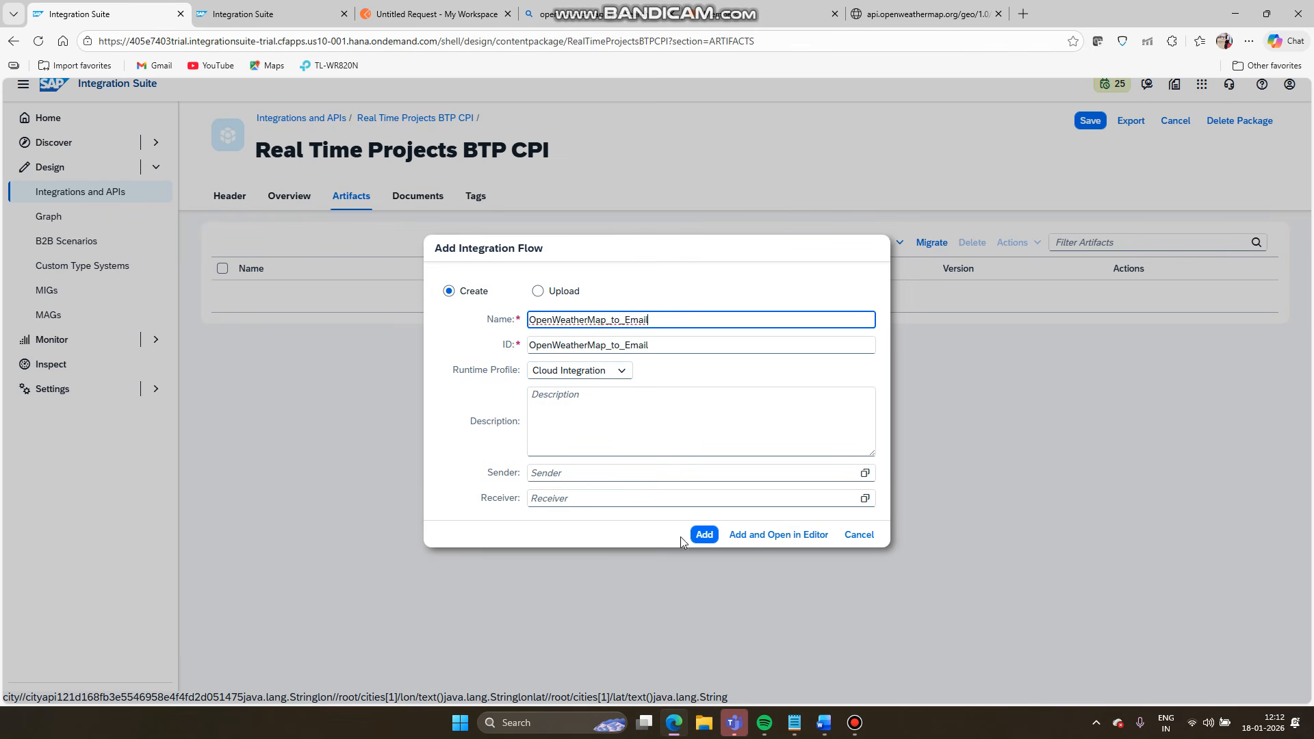
left_click(698, 537)
left_click(698, 537)
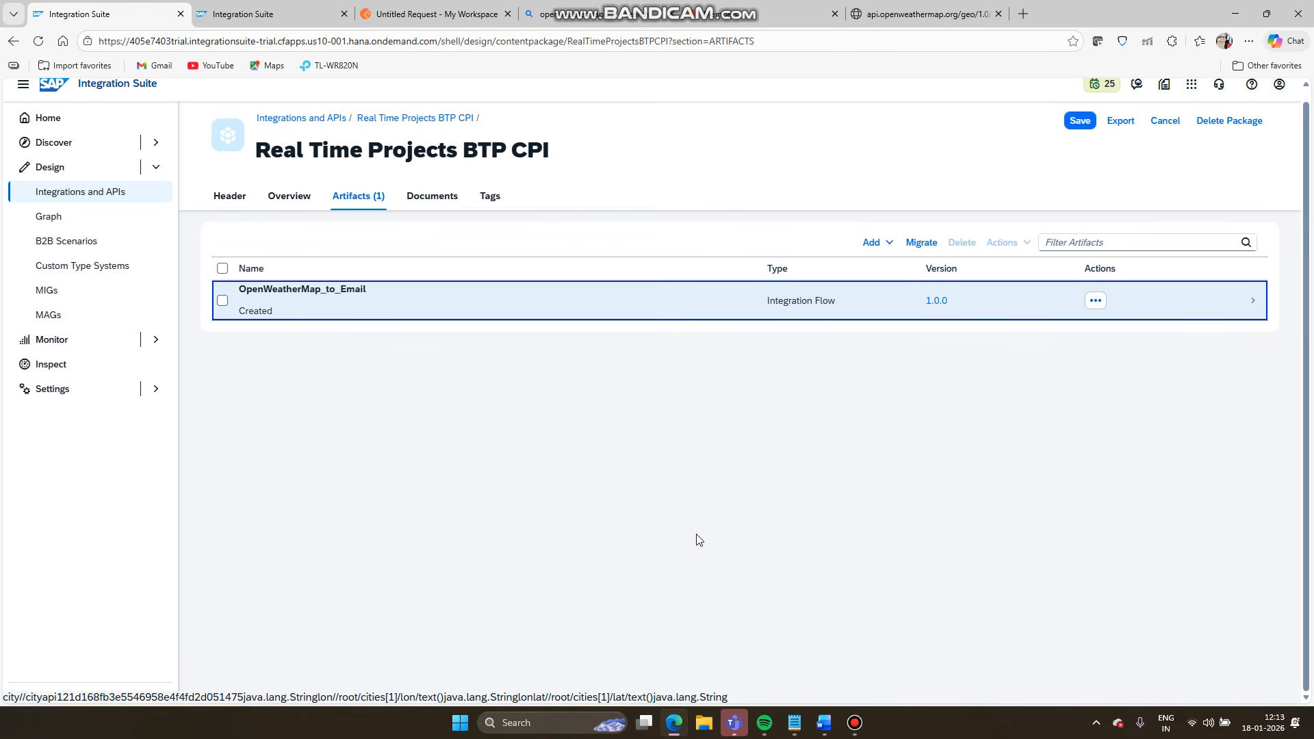
- Open OpenWeatherMap_to_Email in edit mode, then switch to the Word project notes
left_click(512, 300)
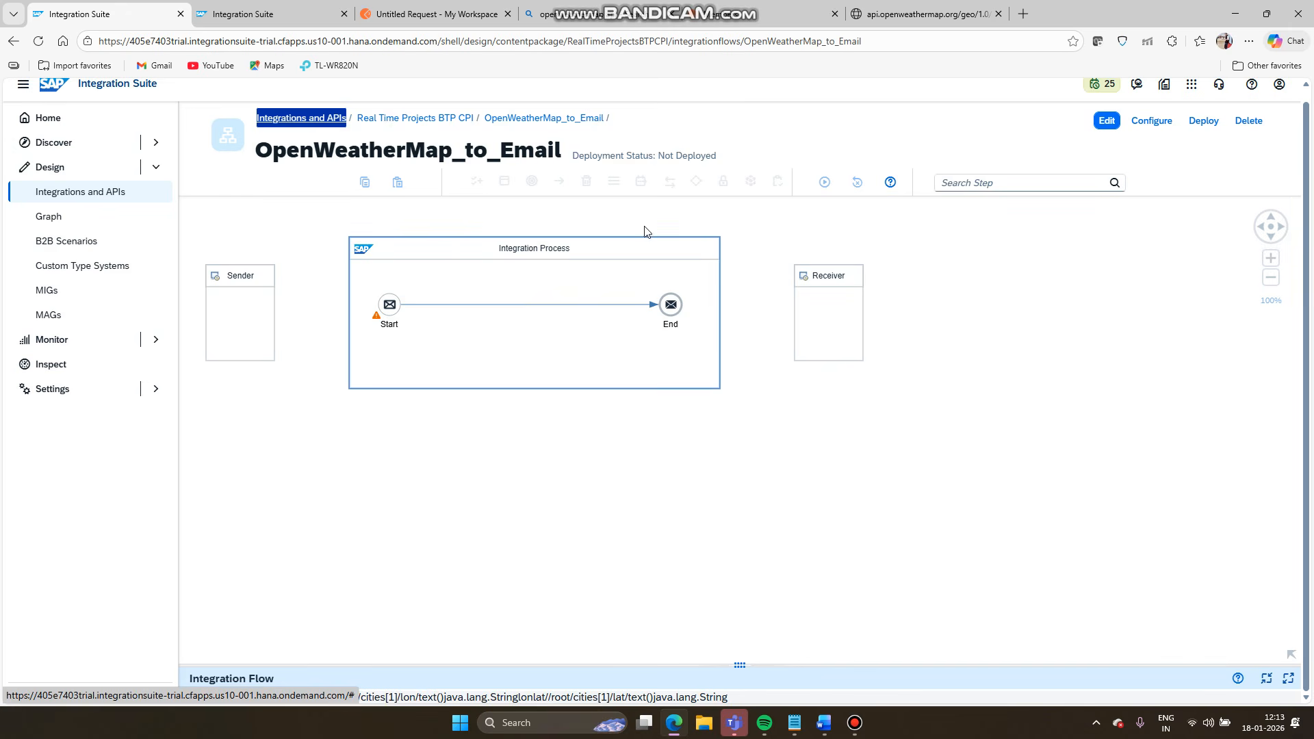
left_click(1114, 123)
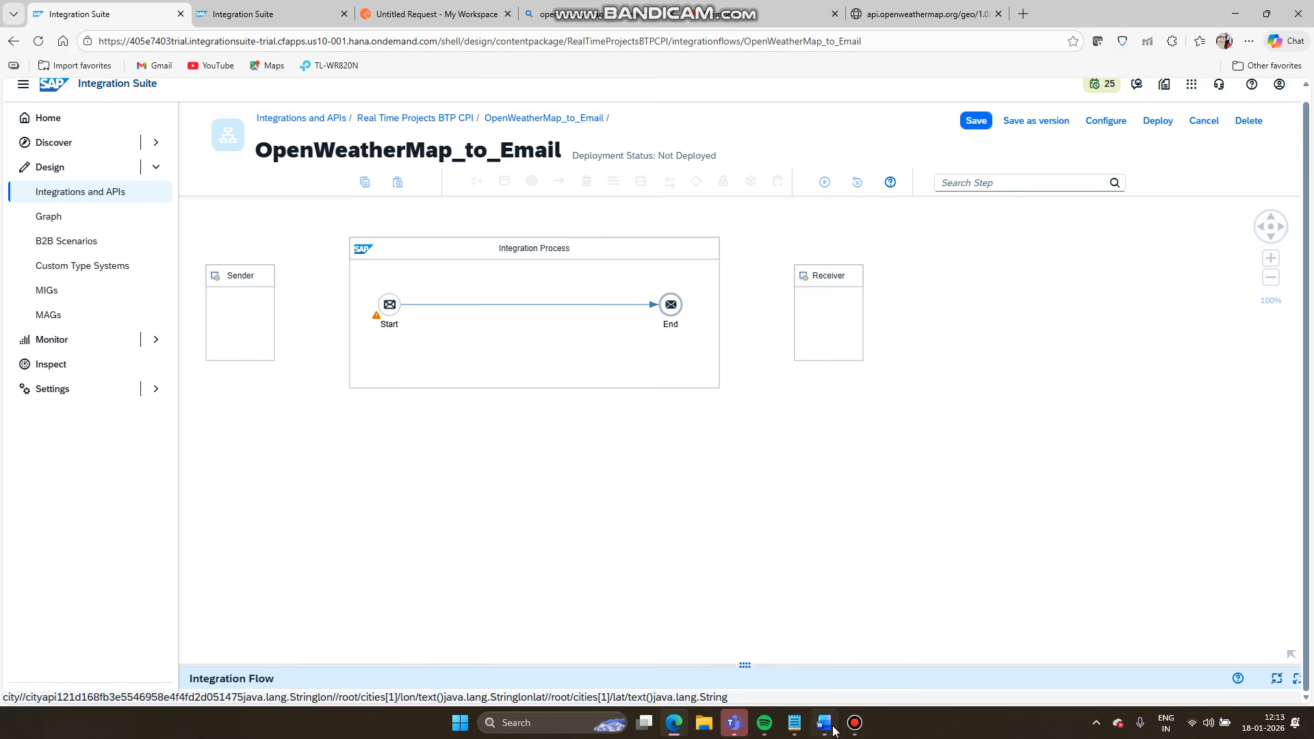
left_click(823, 723)
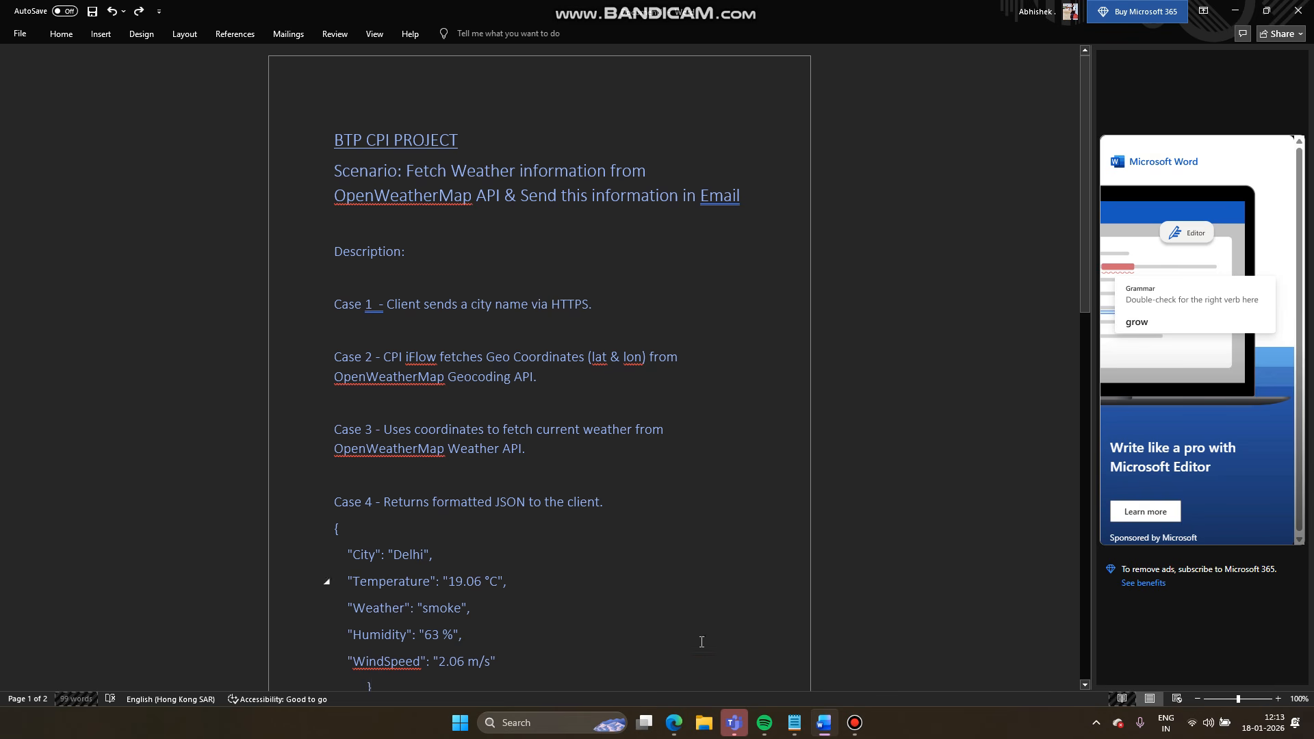
left_click(686, 720)
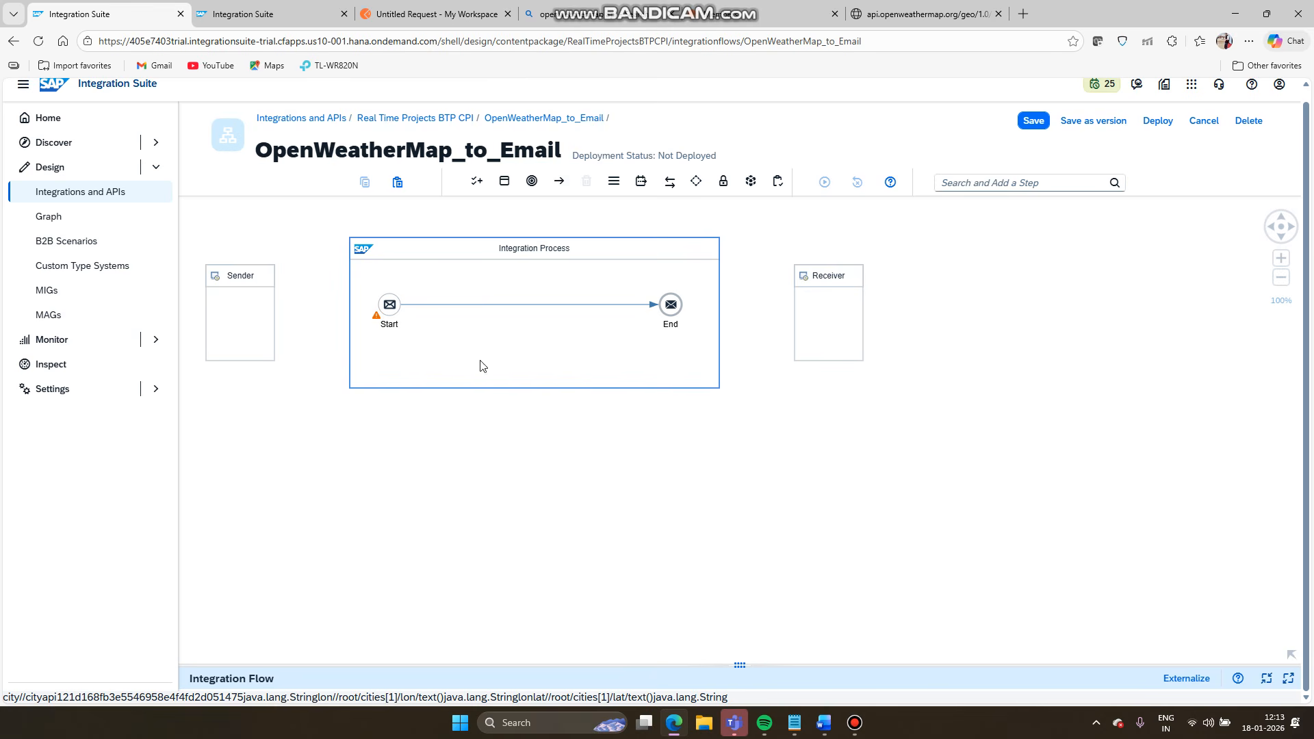
left_click(676, 724)
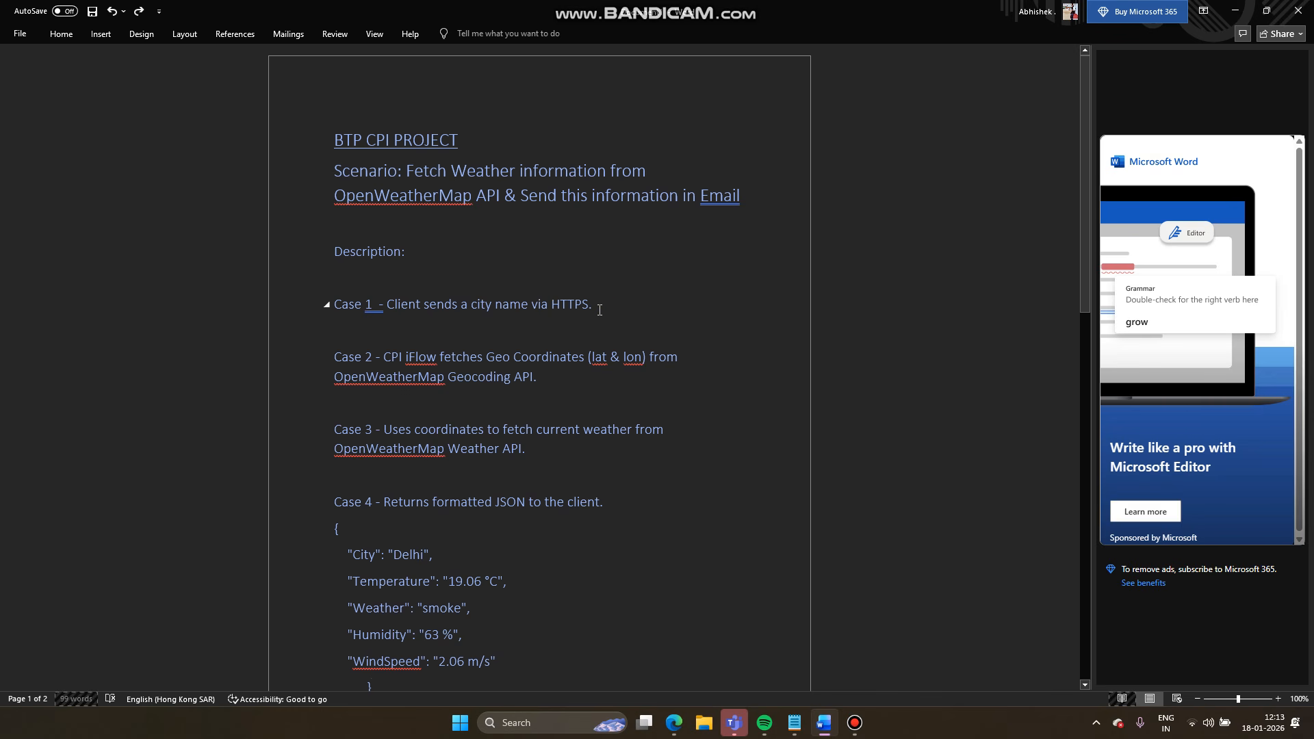
- Highlight Case 1's note about the client sending a city name, then return to the iFlow editor
left_click_drag(600, 309, 387, 311)
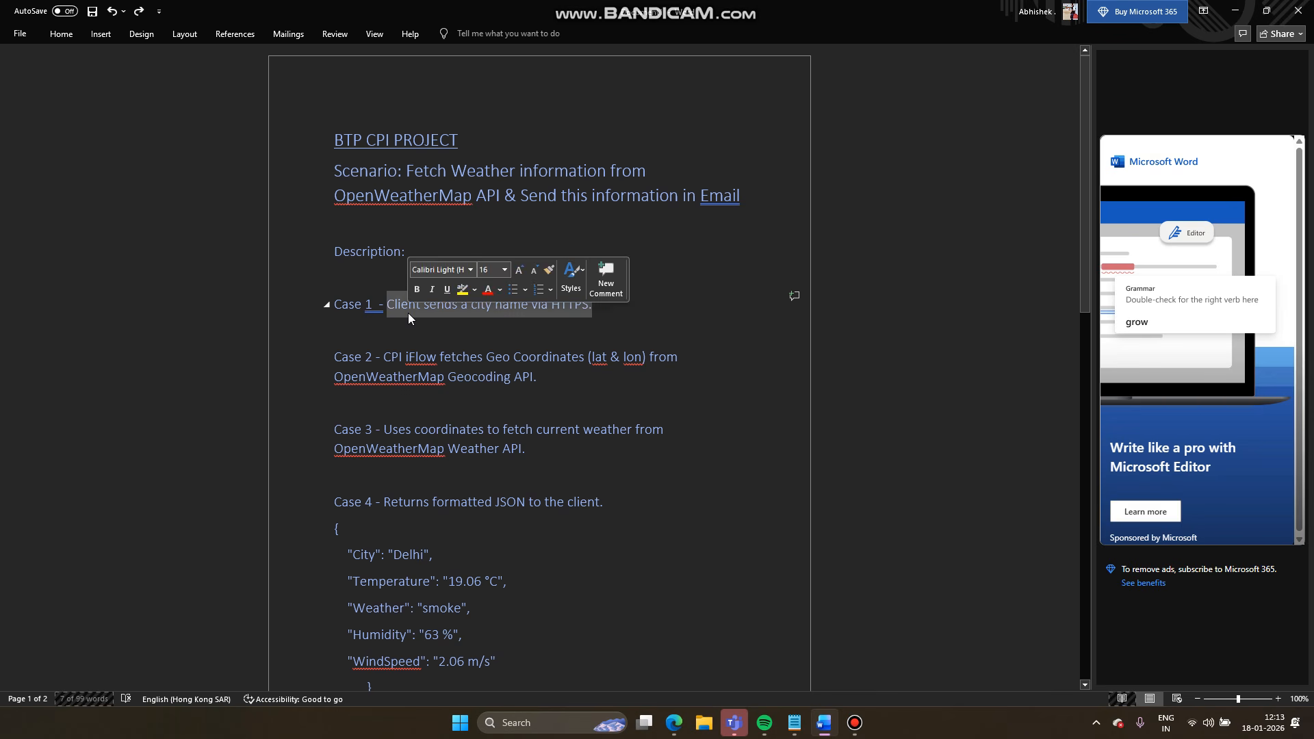
left_click(614, 317)
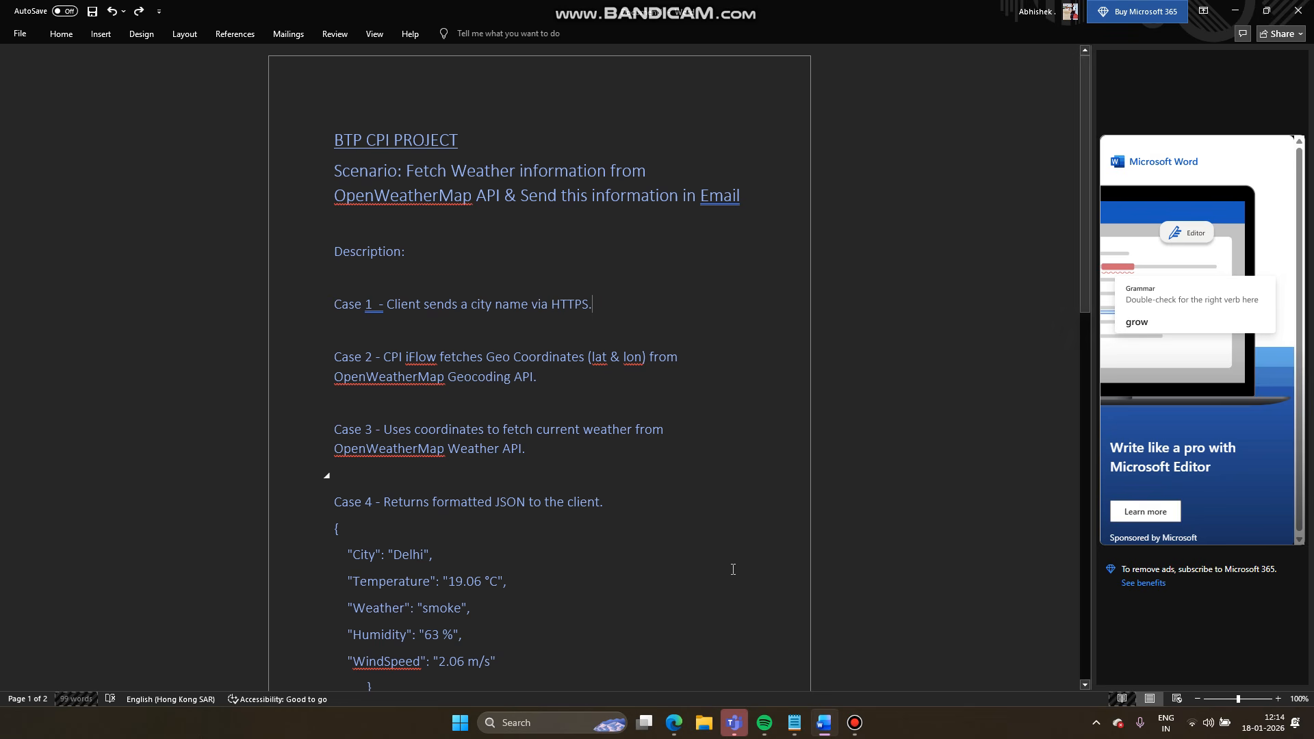
left_click(677, 731)
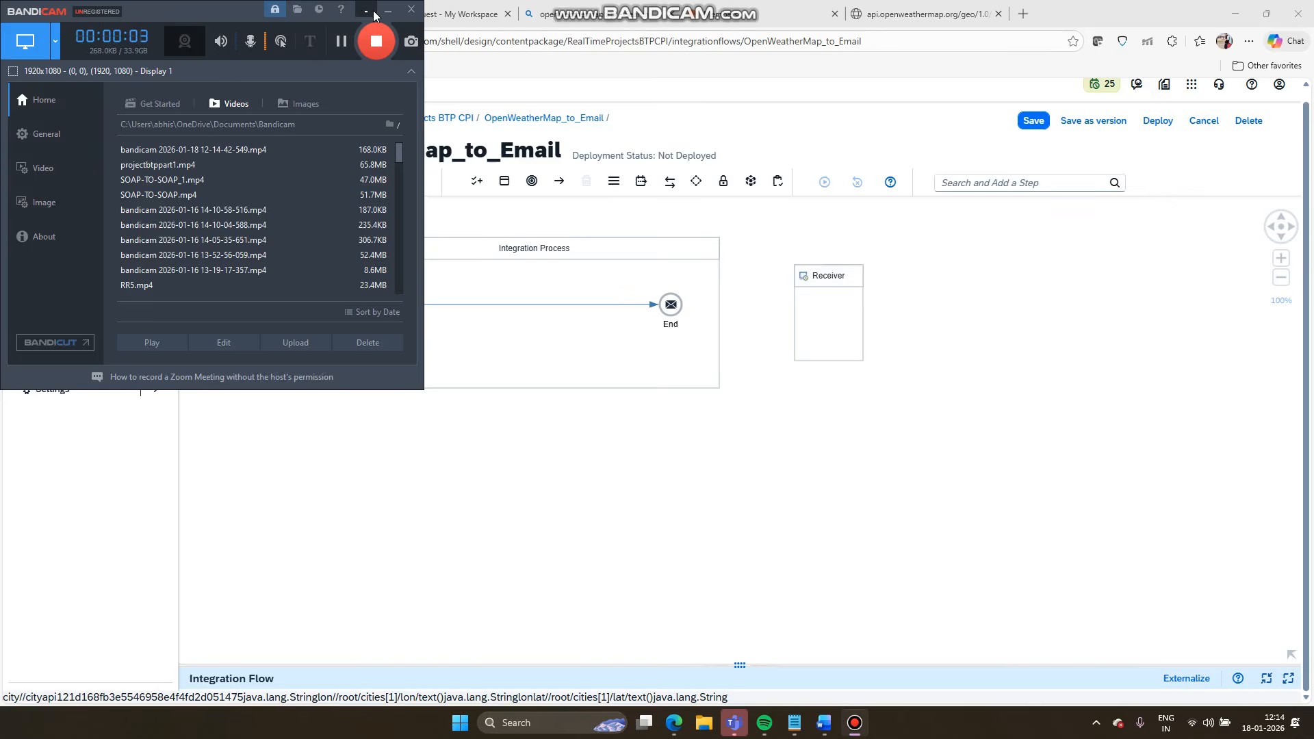
left_click(375, 14)
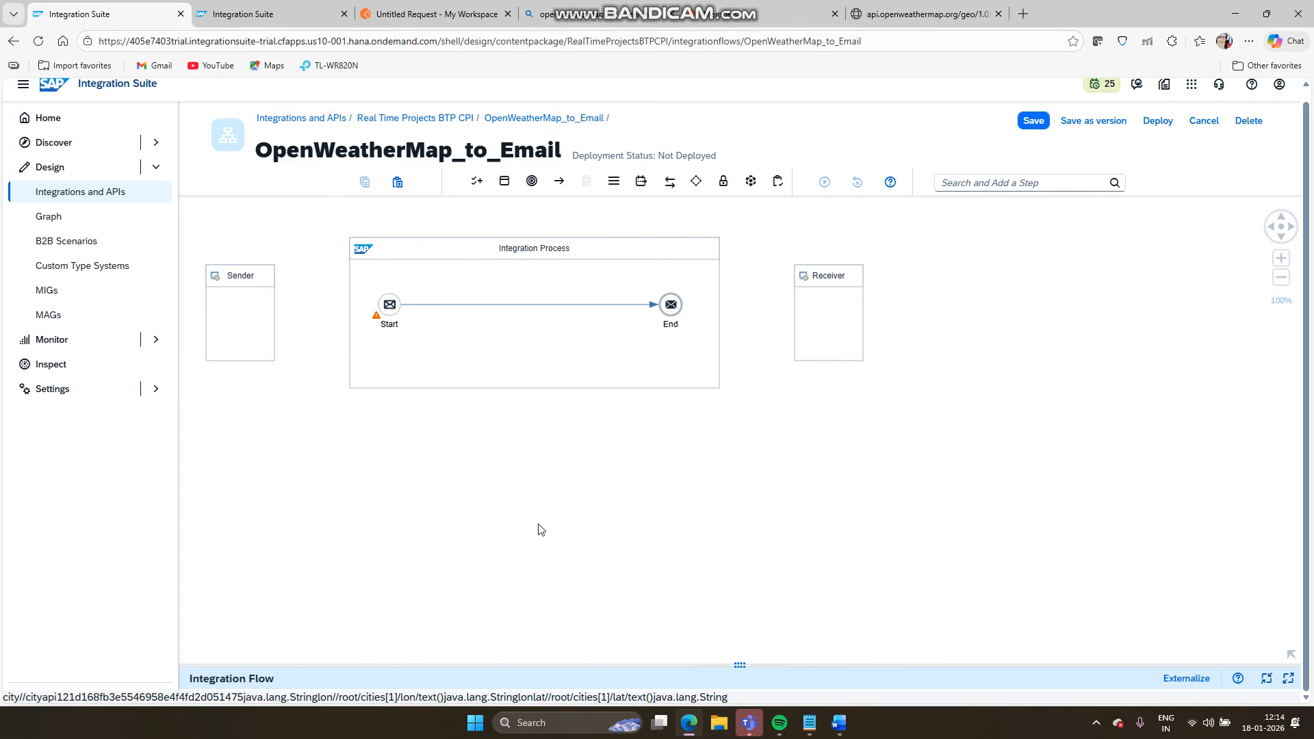
left_click(840, 726)
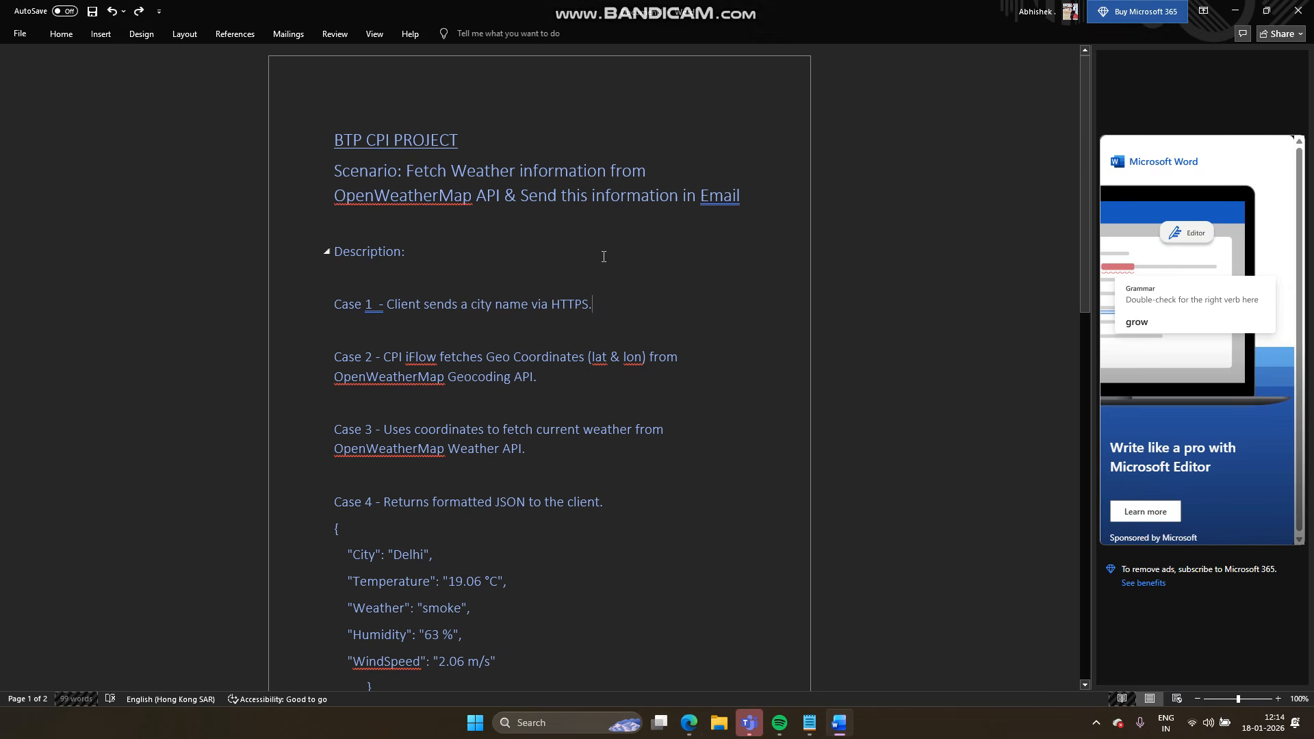
left_click(841, 724)
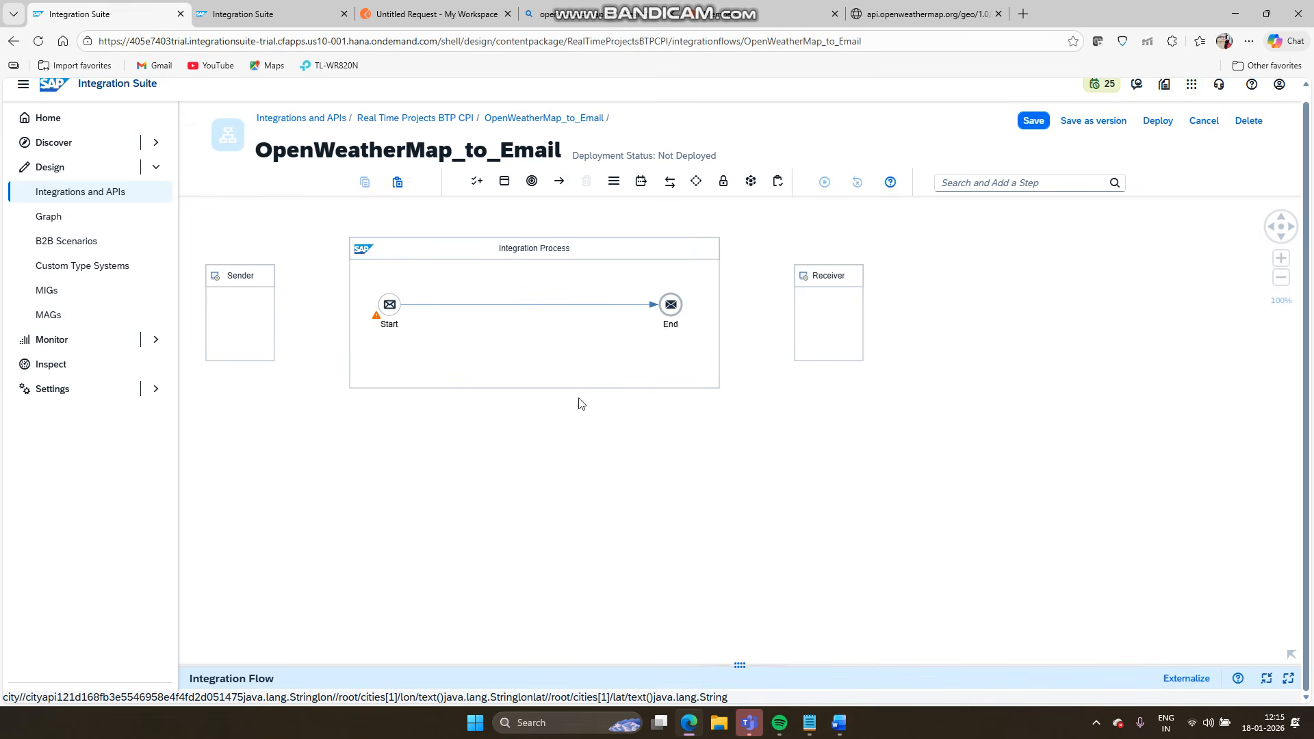
- Connect the Sender to the Start event using an HTTPS adapter
left_click(265, 317)
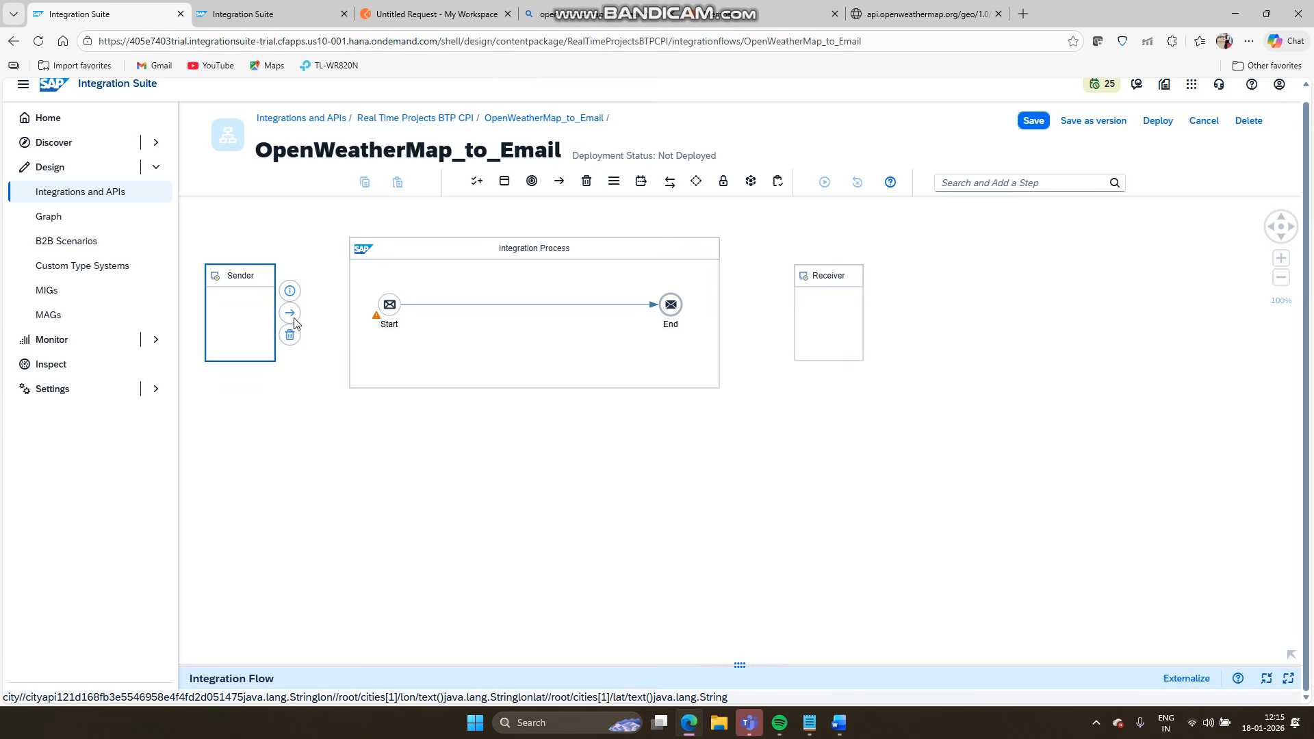
left_click_drag(290, 313, 390, 300)
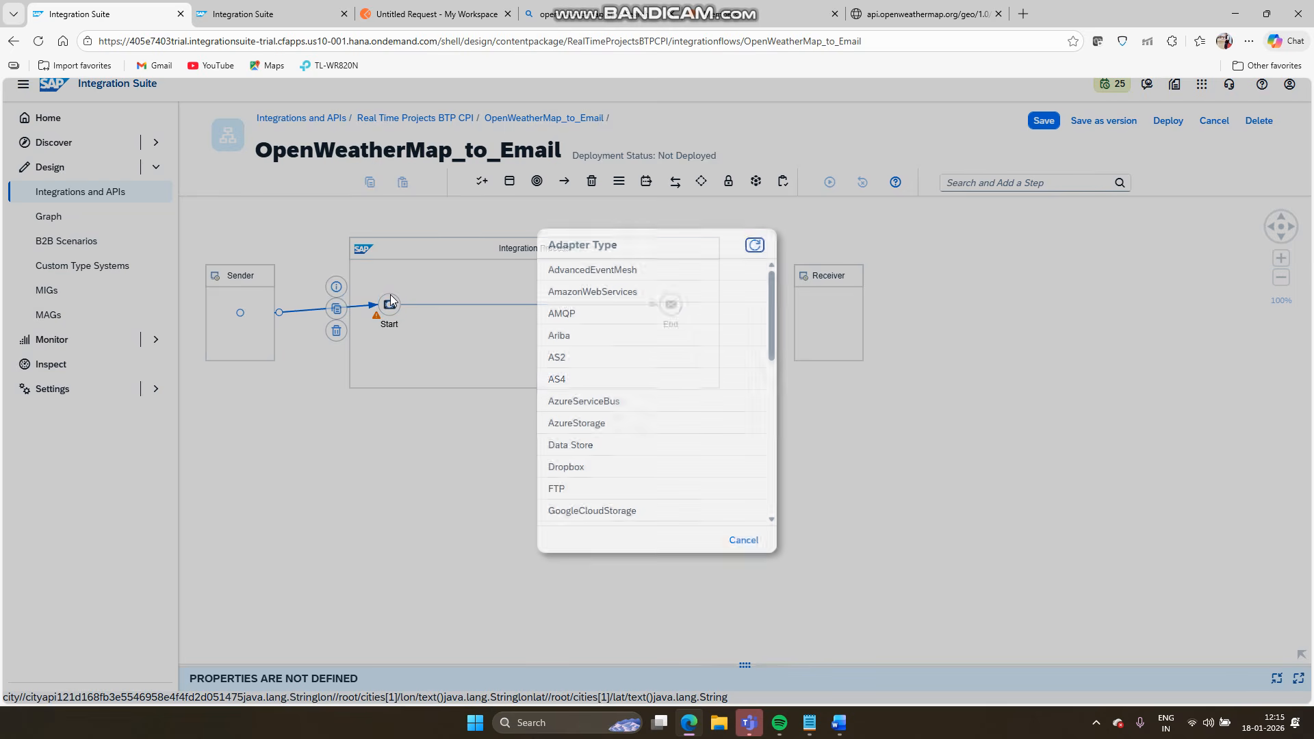
scroll(575, 393, "down", 3)
scroll(574, 394, "down", 1)
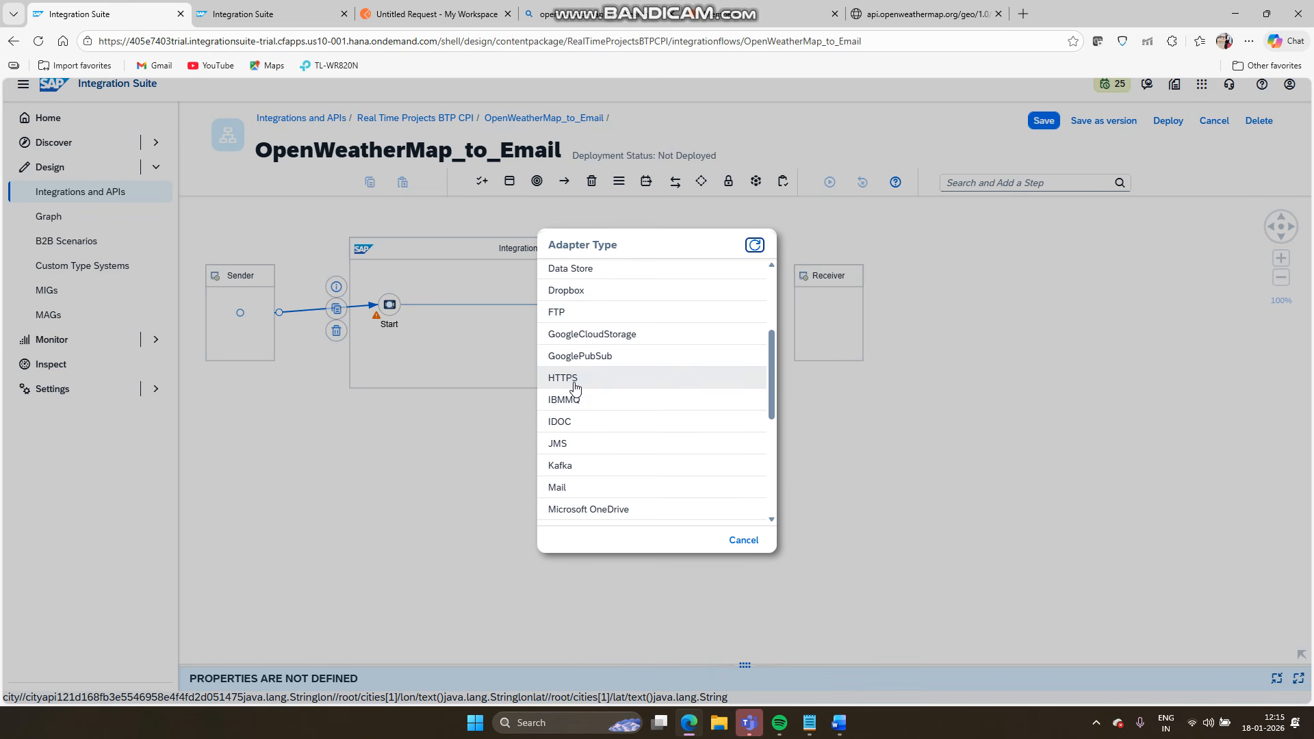
left_click(575, 385)
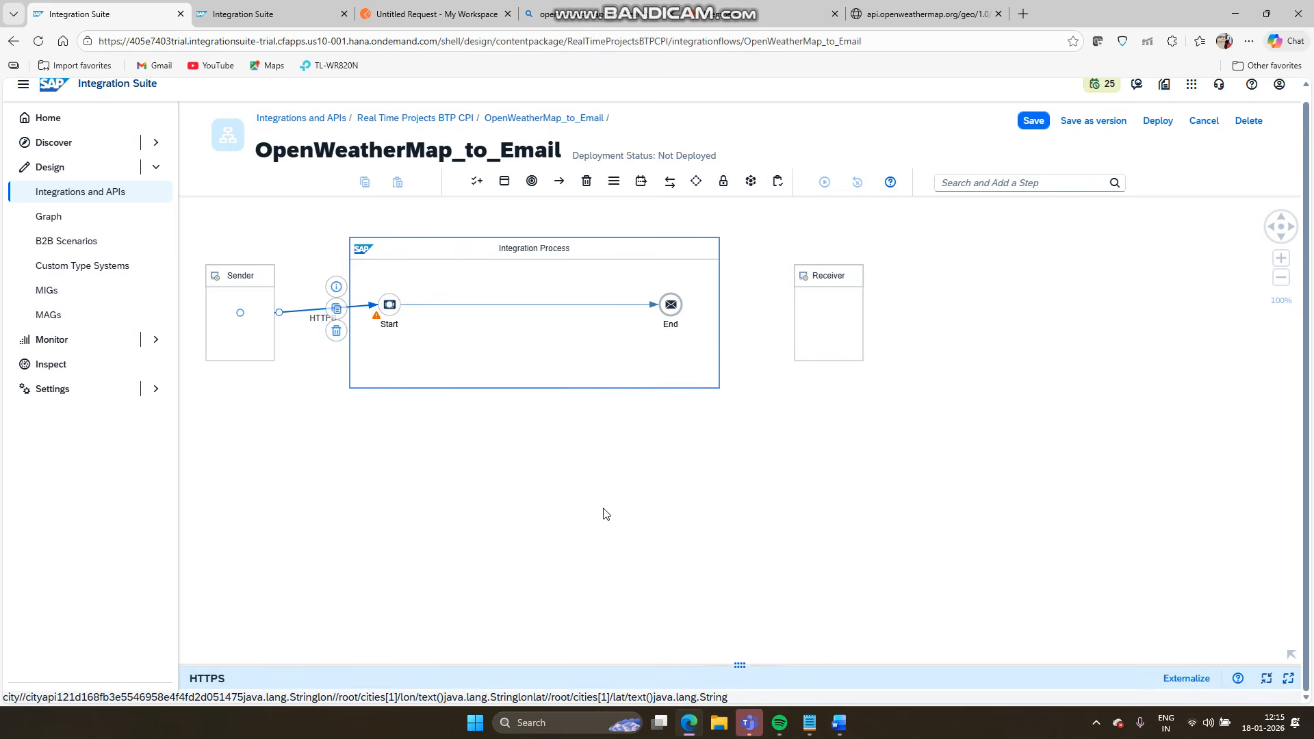
- Set the HTTPS connection address to /CallOpenWeatherMapGeoCodingAPI
left_click_drag(731, 669, 753, 357)
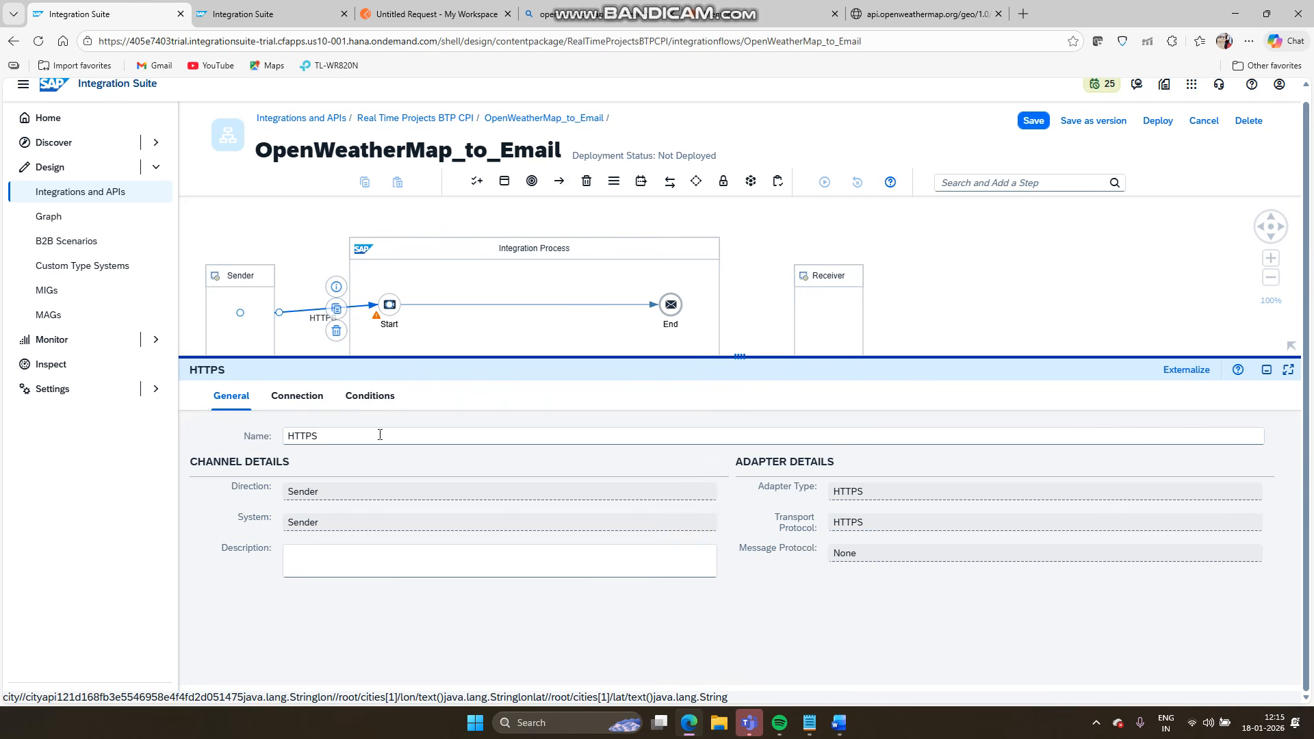
left_click(324, 403)
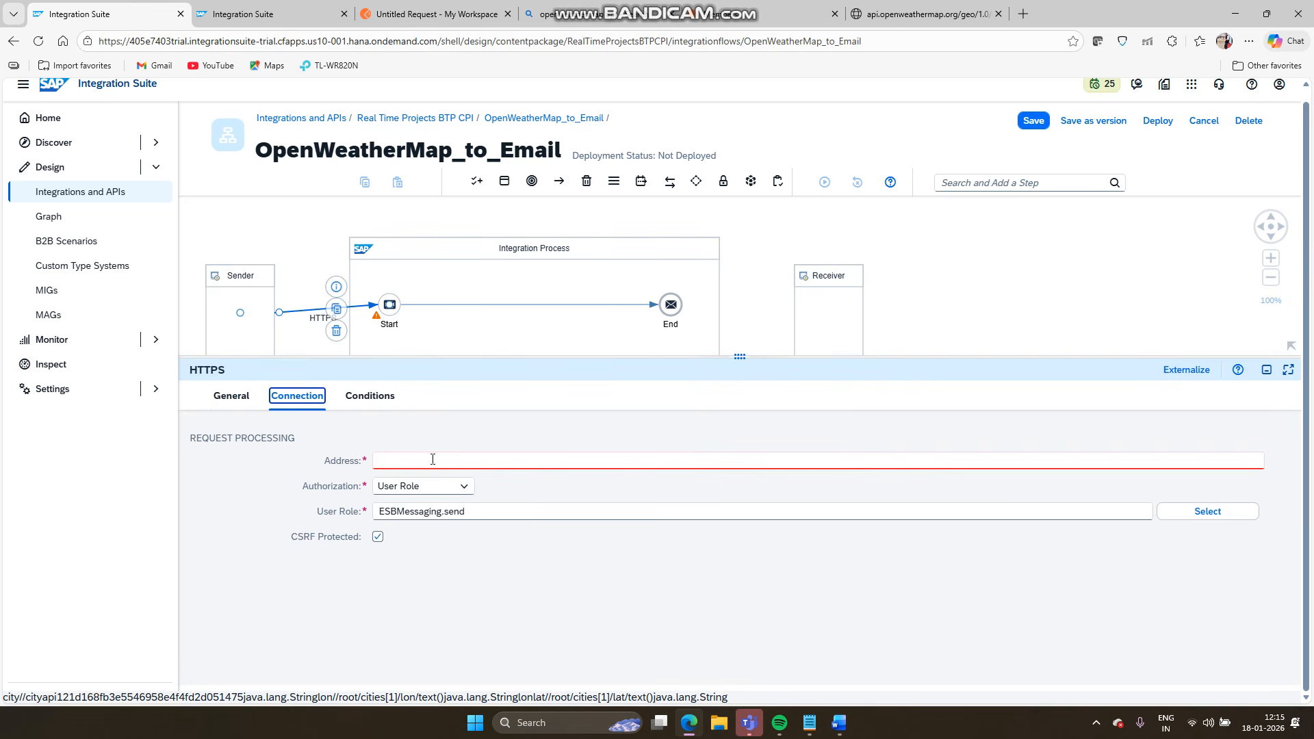
left_click(432, 459)
type("/")
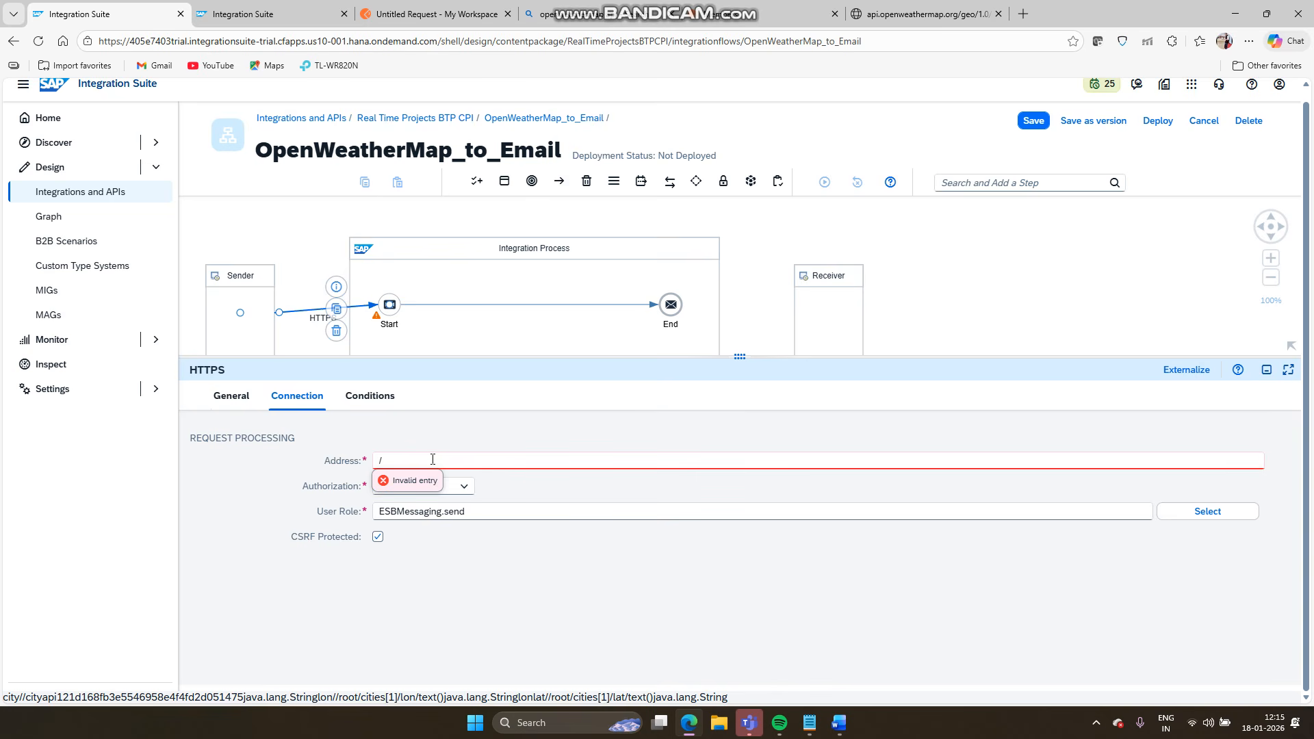
type("CallOpenWeatherMapGeoCodingAPi")
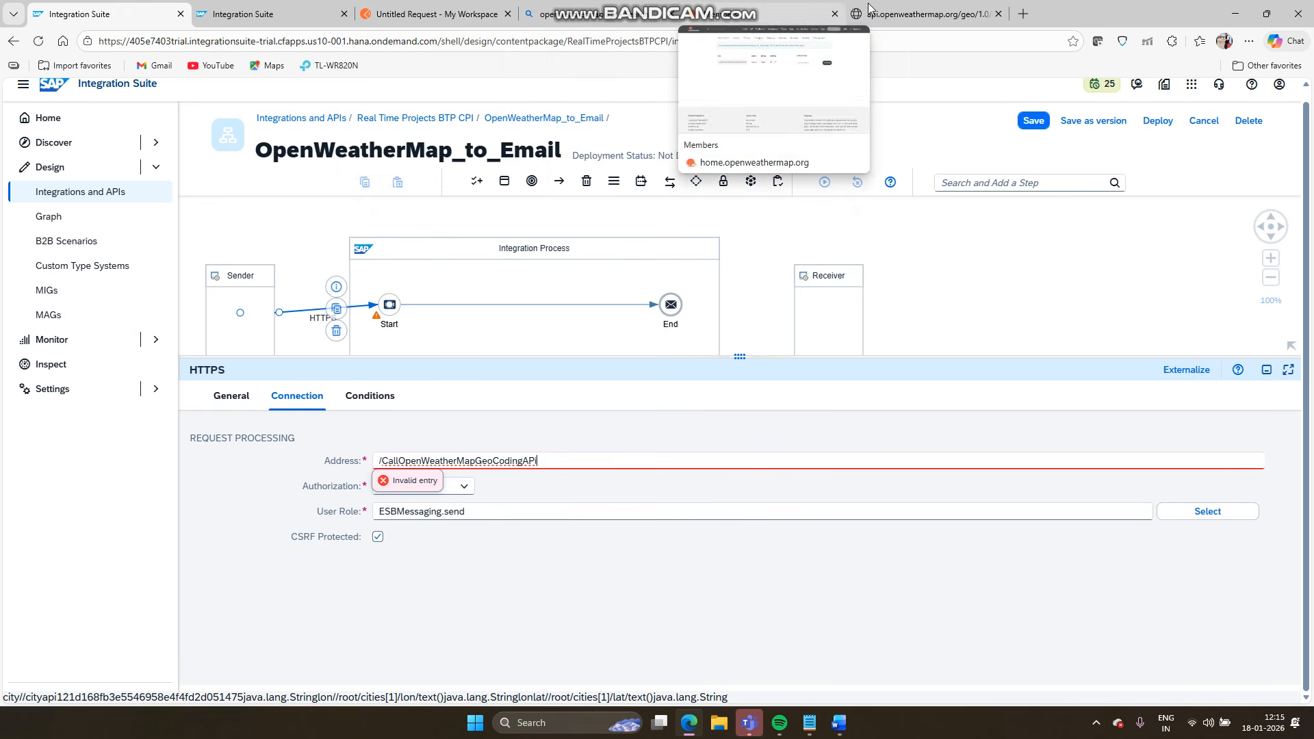
left_click(738, 9)
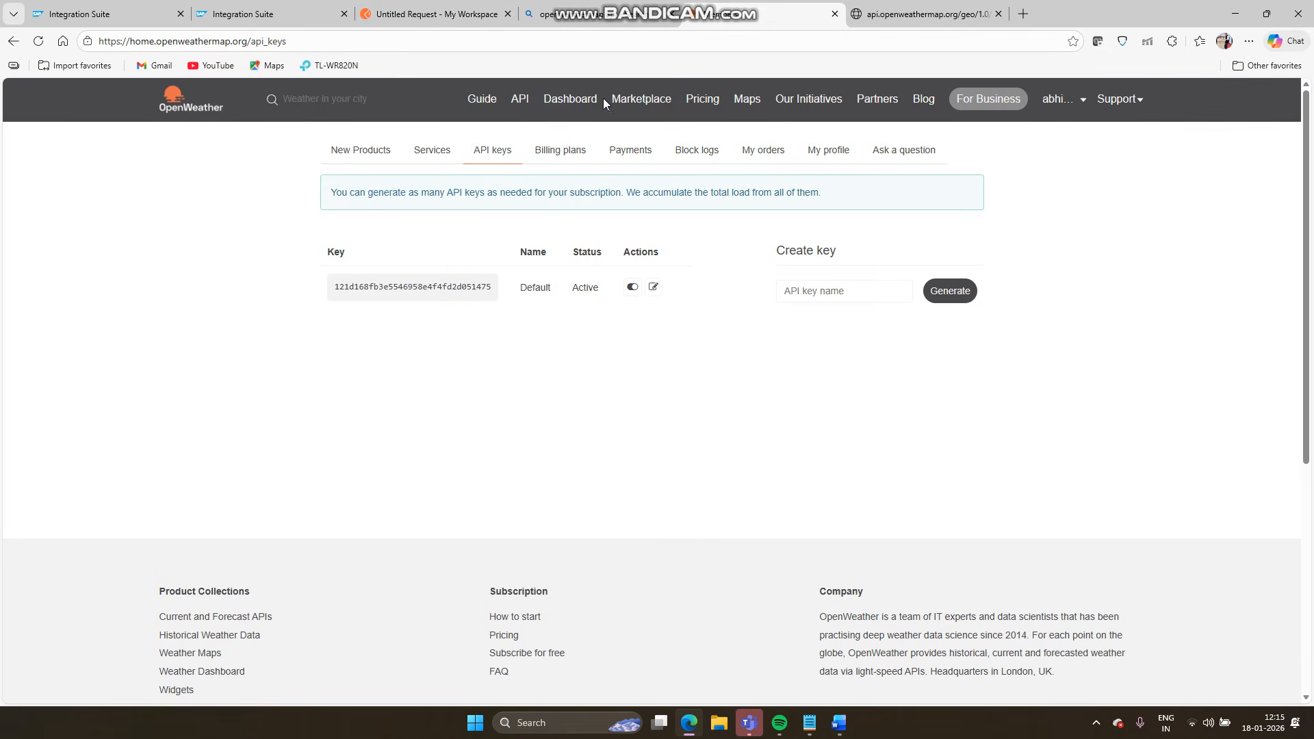
- Go from the OpenWeather API overview page to the Geocoding API documentation
left_click(520, 102)
scroll(618, 359, "down", 6)
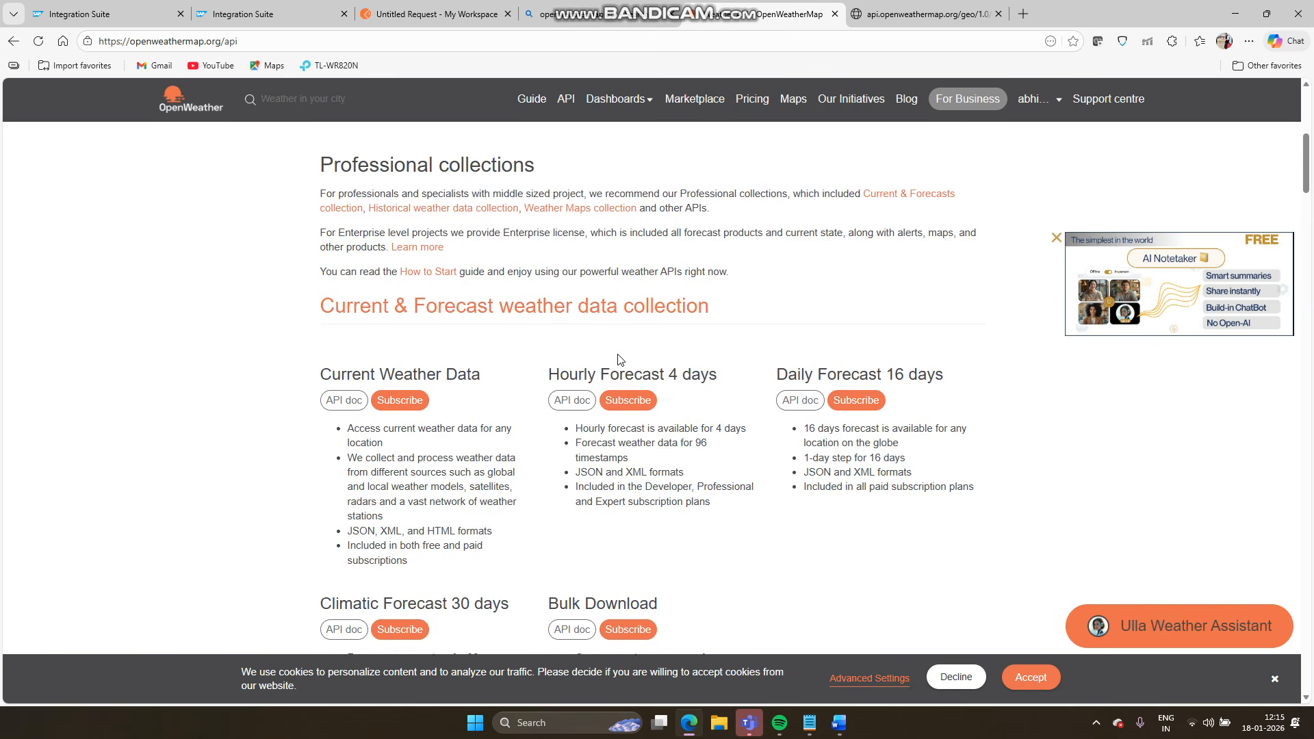
scroll(619, 359, "down", 15)
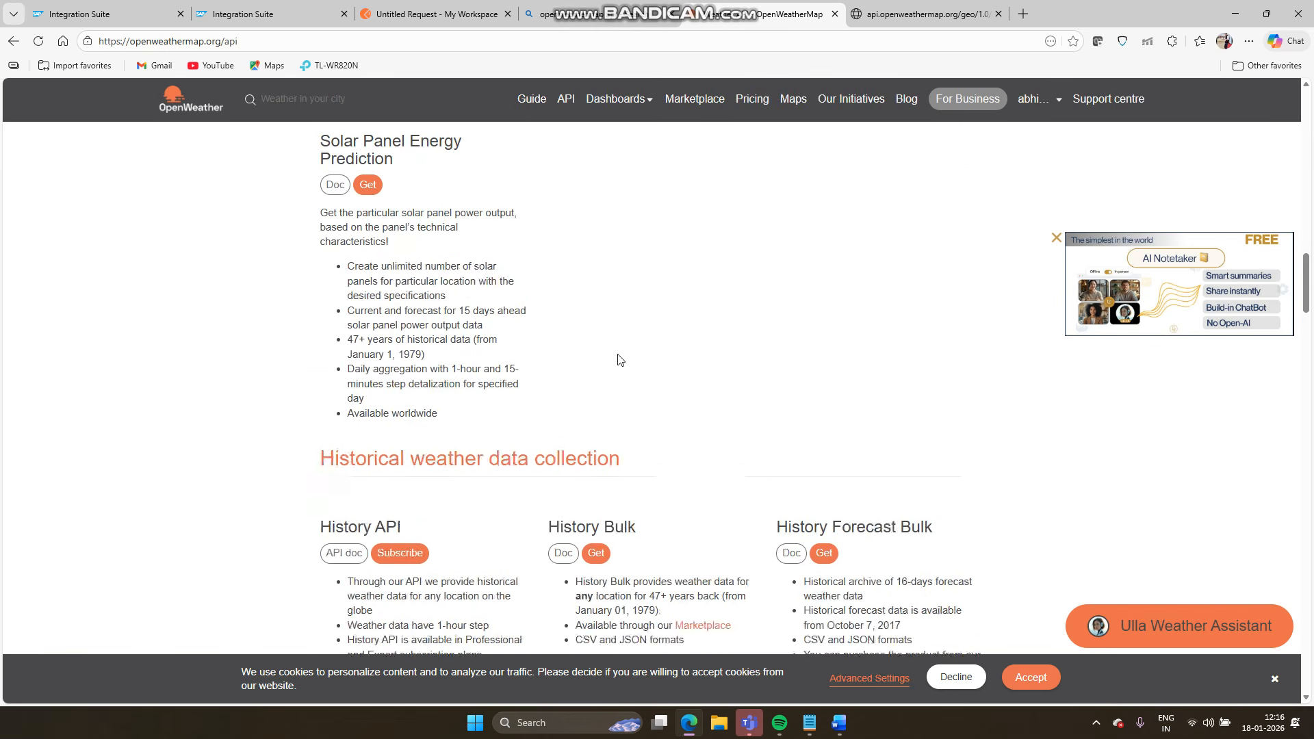
scroll(620, 359, "down", 15)
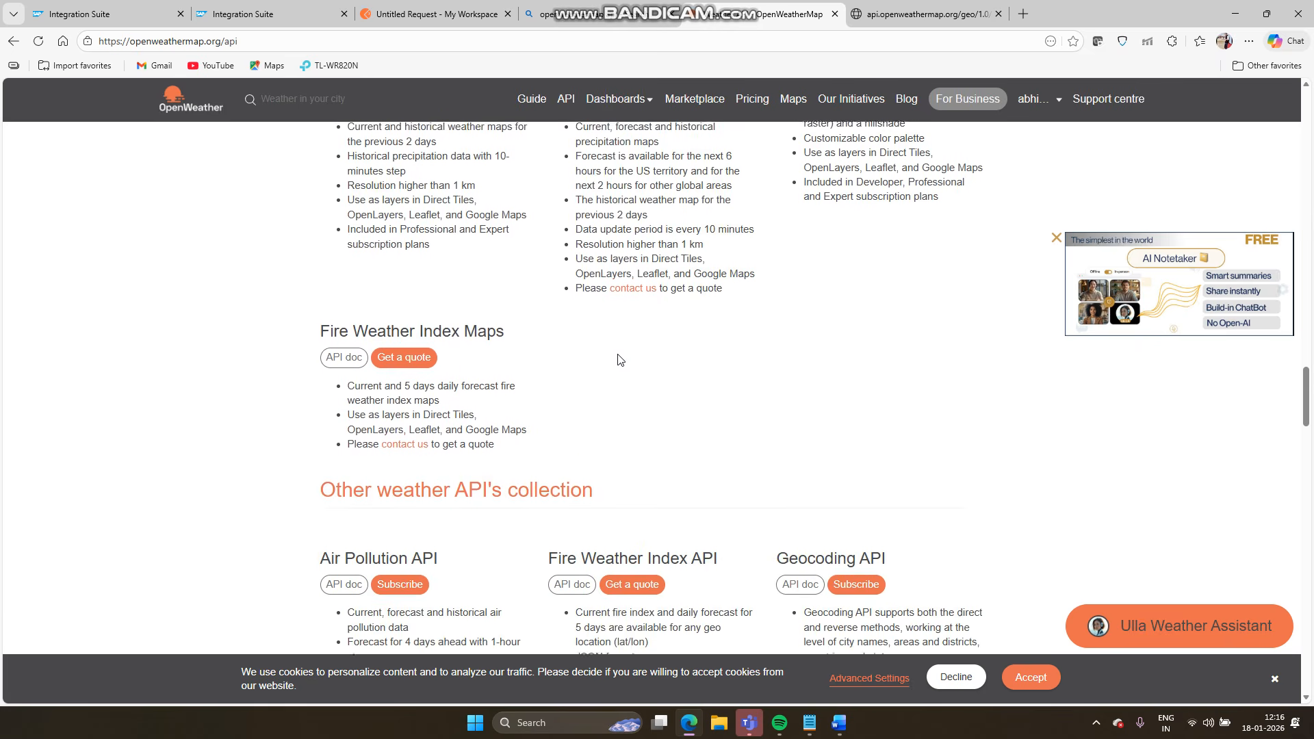
scroll(620, 359, "down", 4)
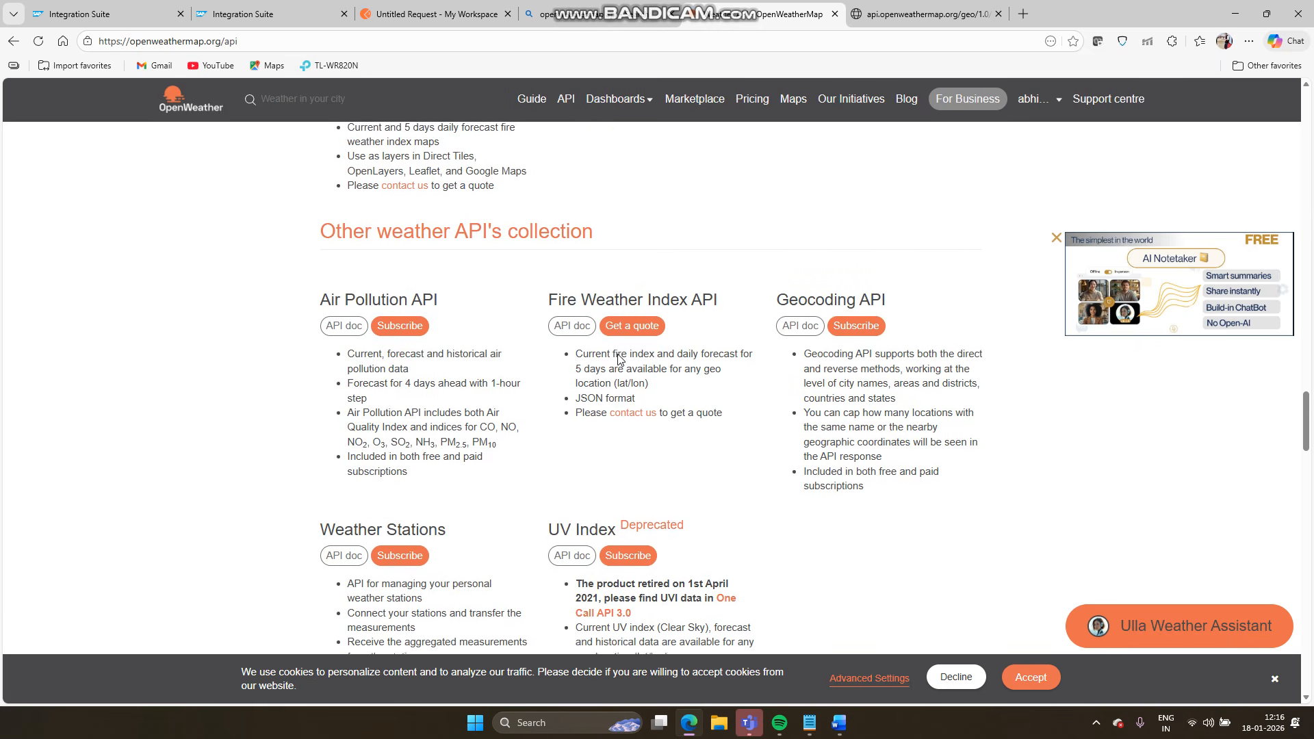
left_click(820, 327)
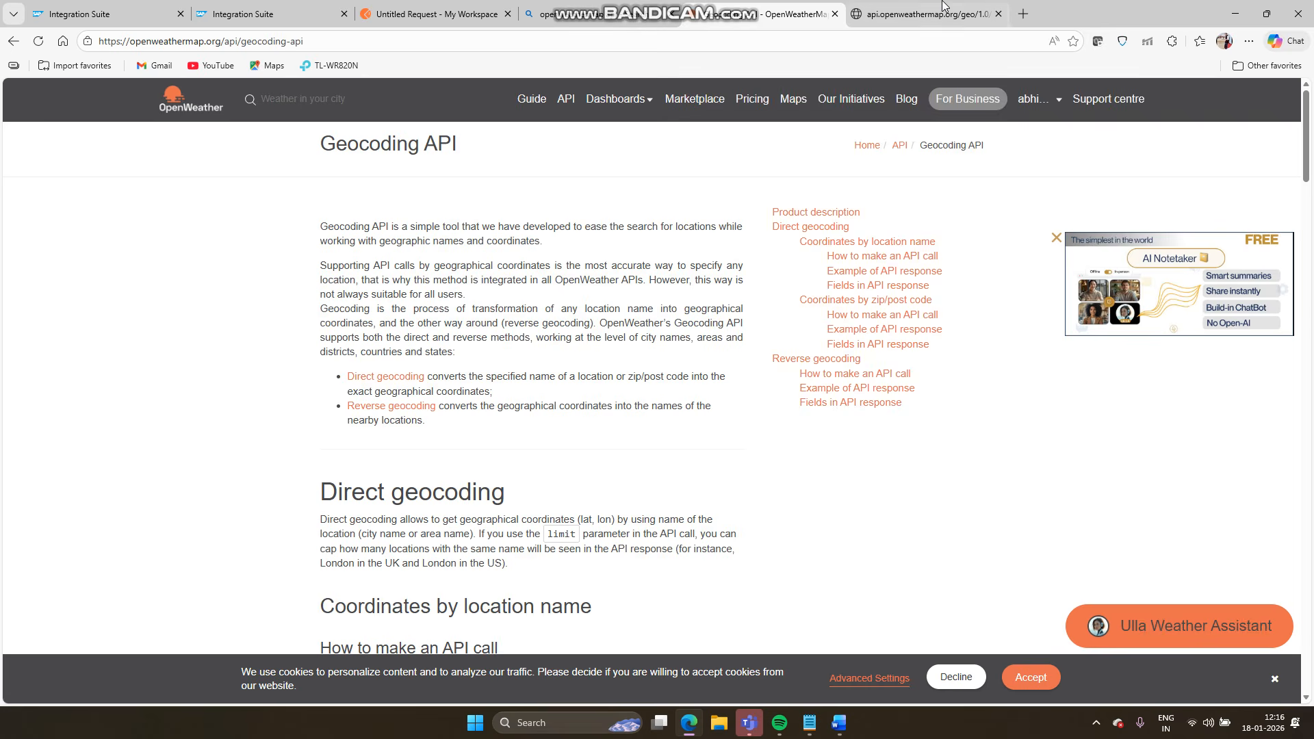
- Compare with the London geocoding JSON, then locate the direct geocoding example call in the docs
left_click(943, 8)
scroll(221, 271, "up", 5)
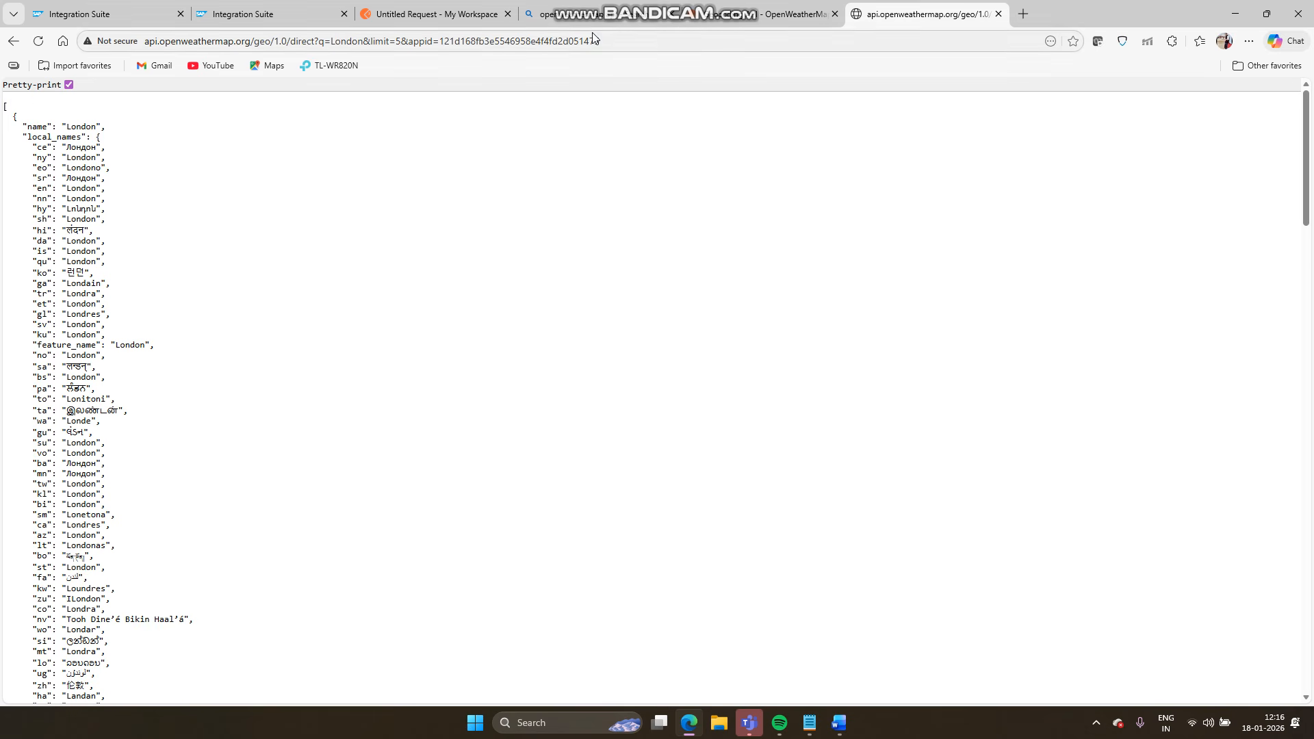
left_click(748, 10)
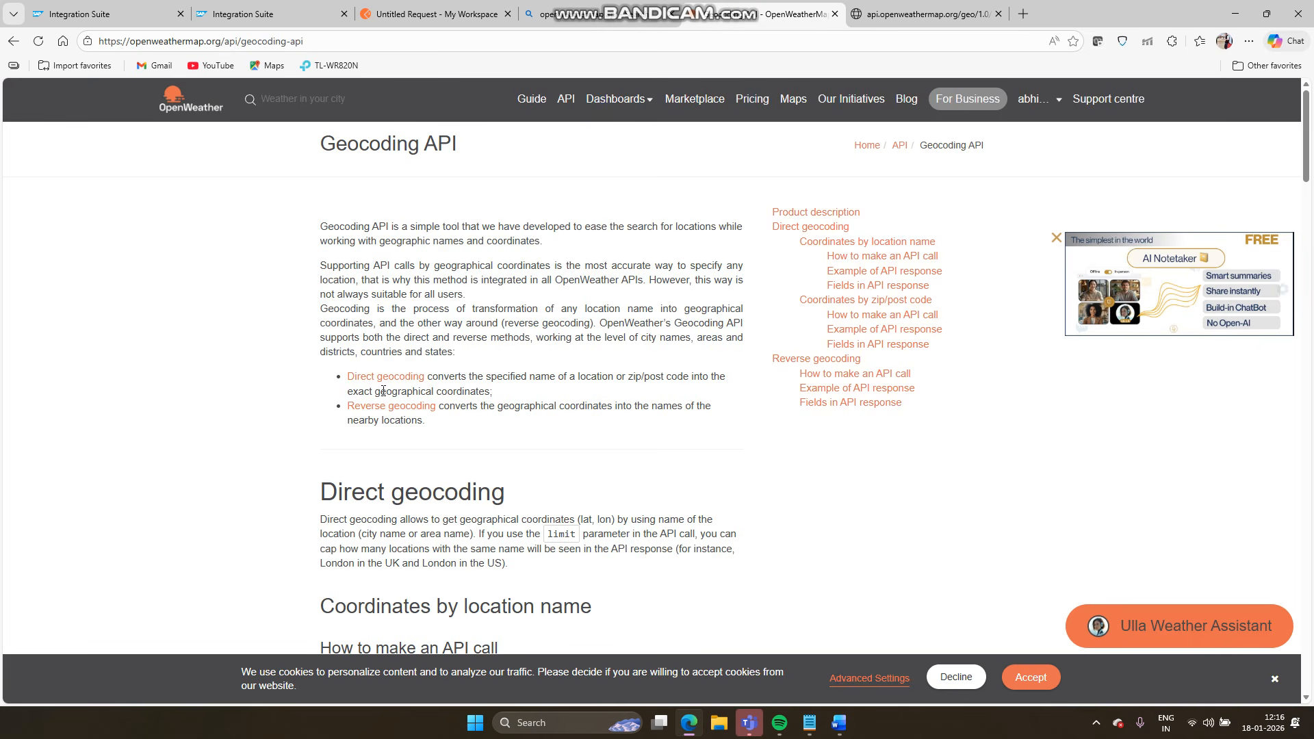
scroll(537, 421, "down", 4)
scroll(538, 421, "down", 2)
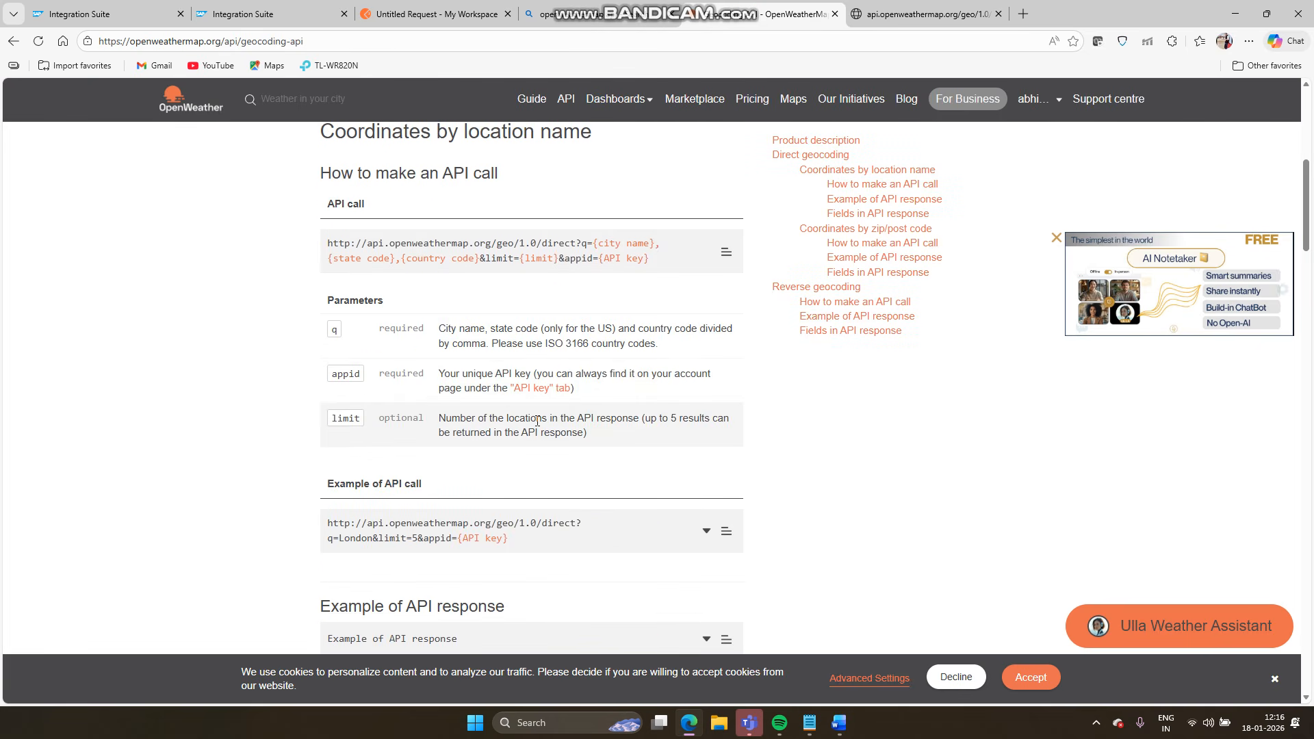
scroll(537, 421, "down", 8)
scroll(537, 425, "down", 15)
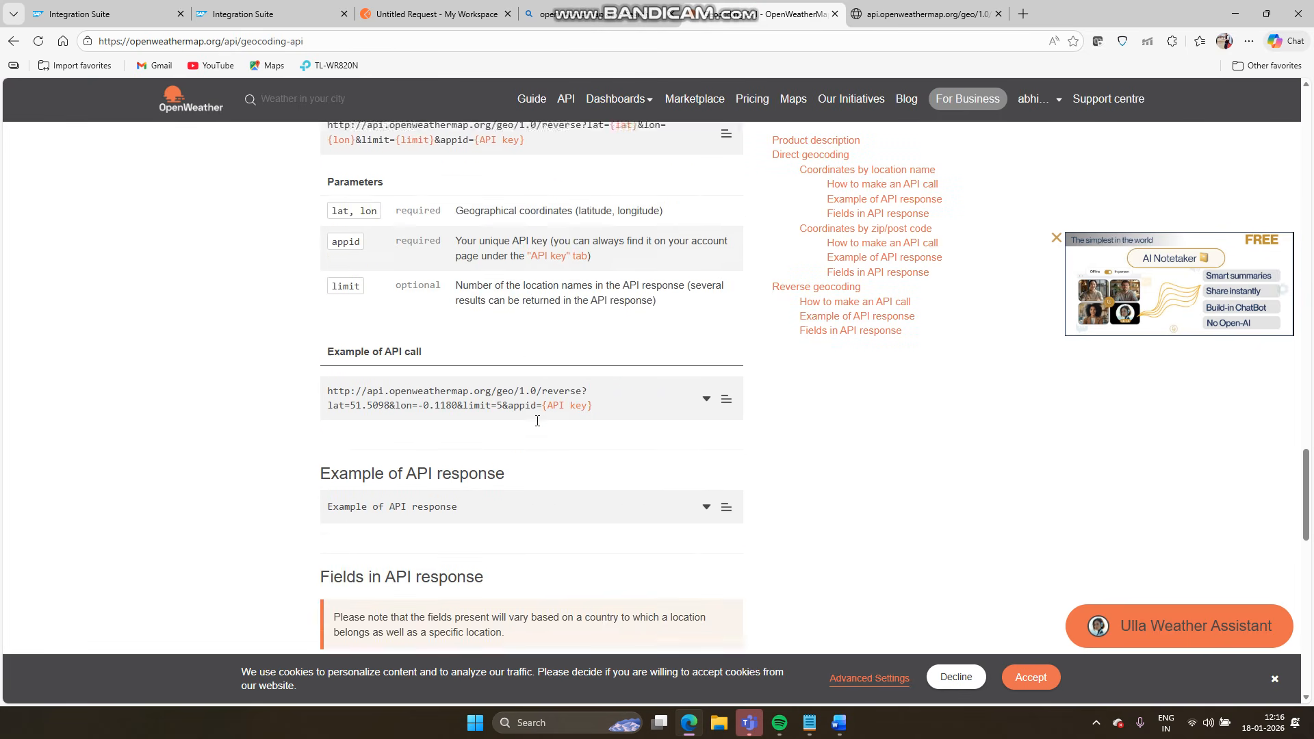
scroll(538, 425, "up", 12)
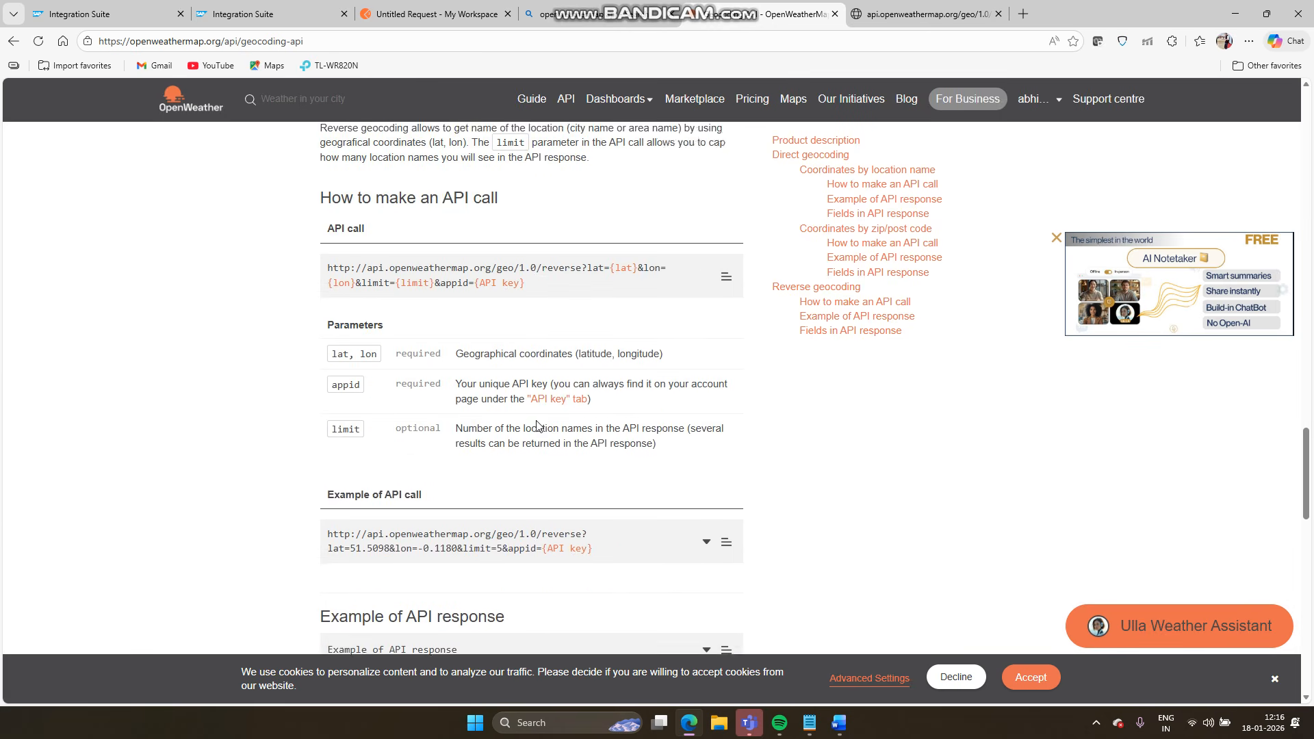
scroll(539, 426, "up", 7)
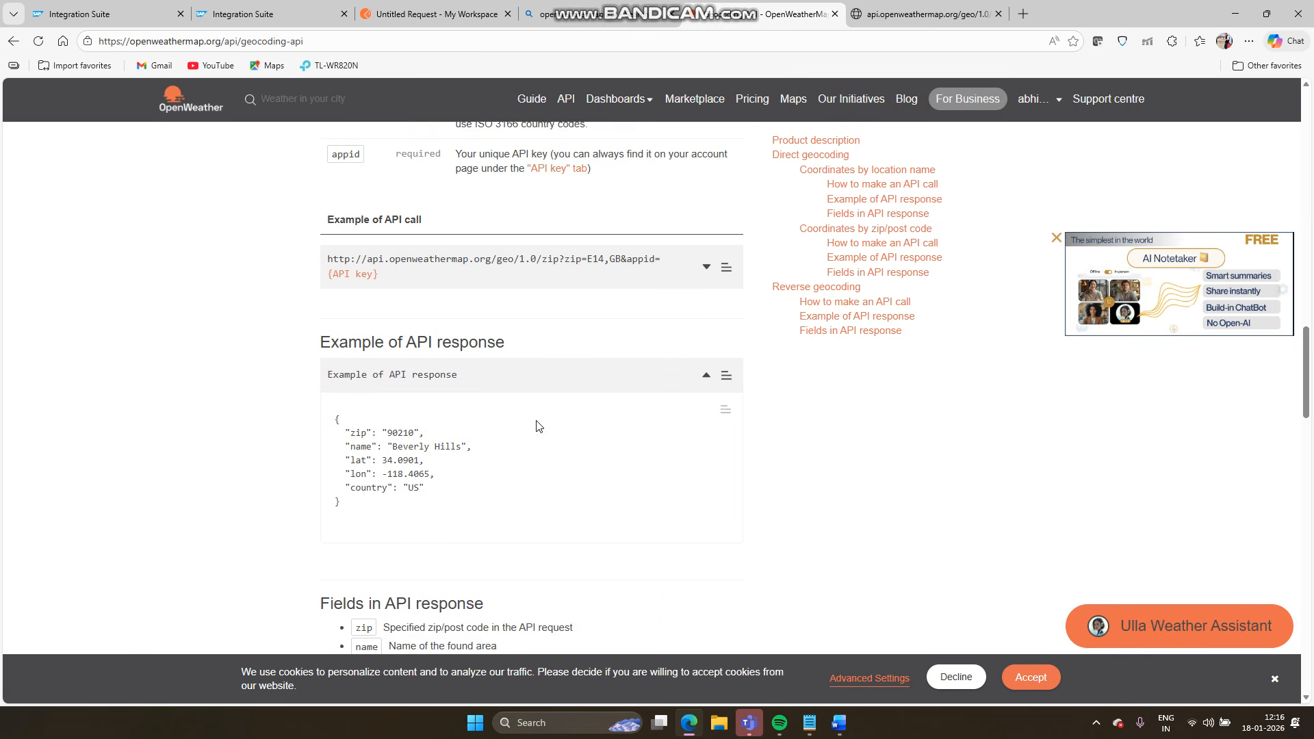
scroll(546, 377, "up", 5)
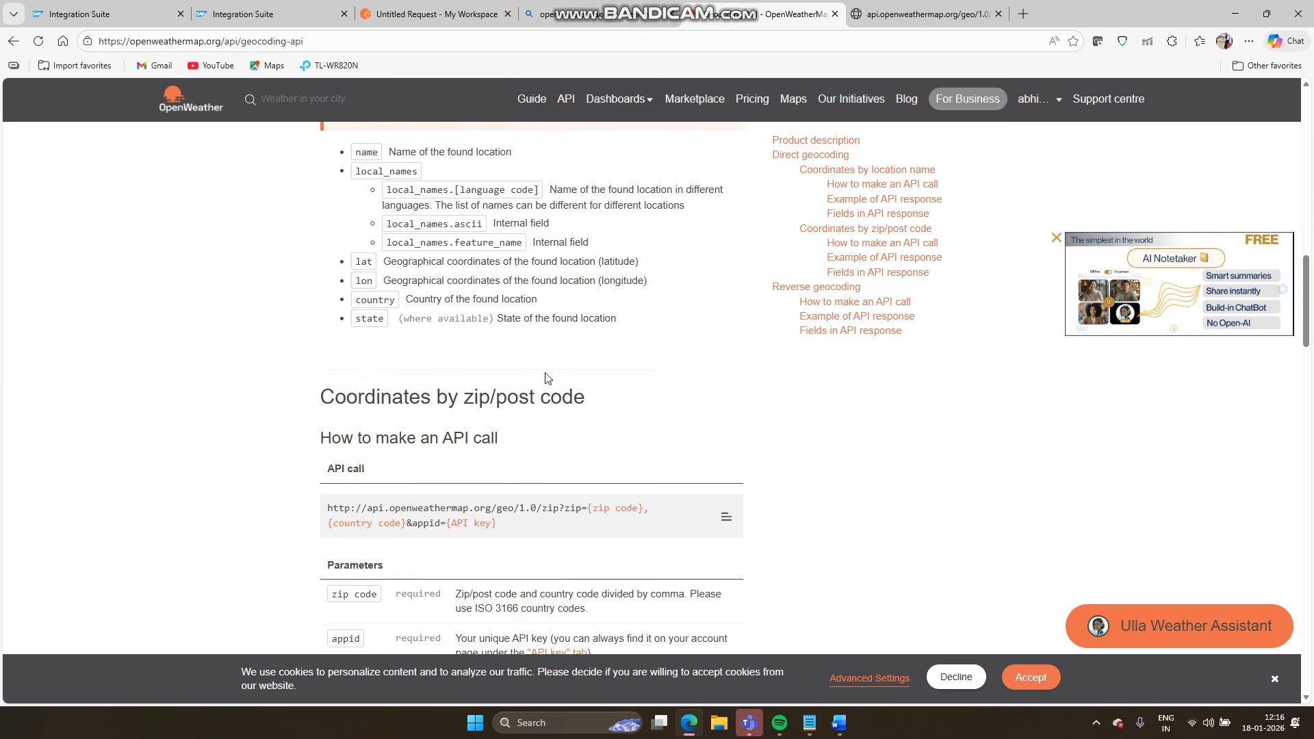
scroll(545, 372, "down", 2)
scroll(545, 373, "up", 15)
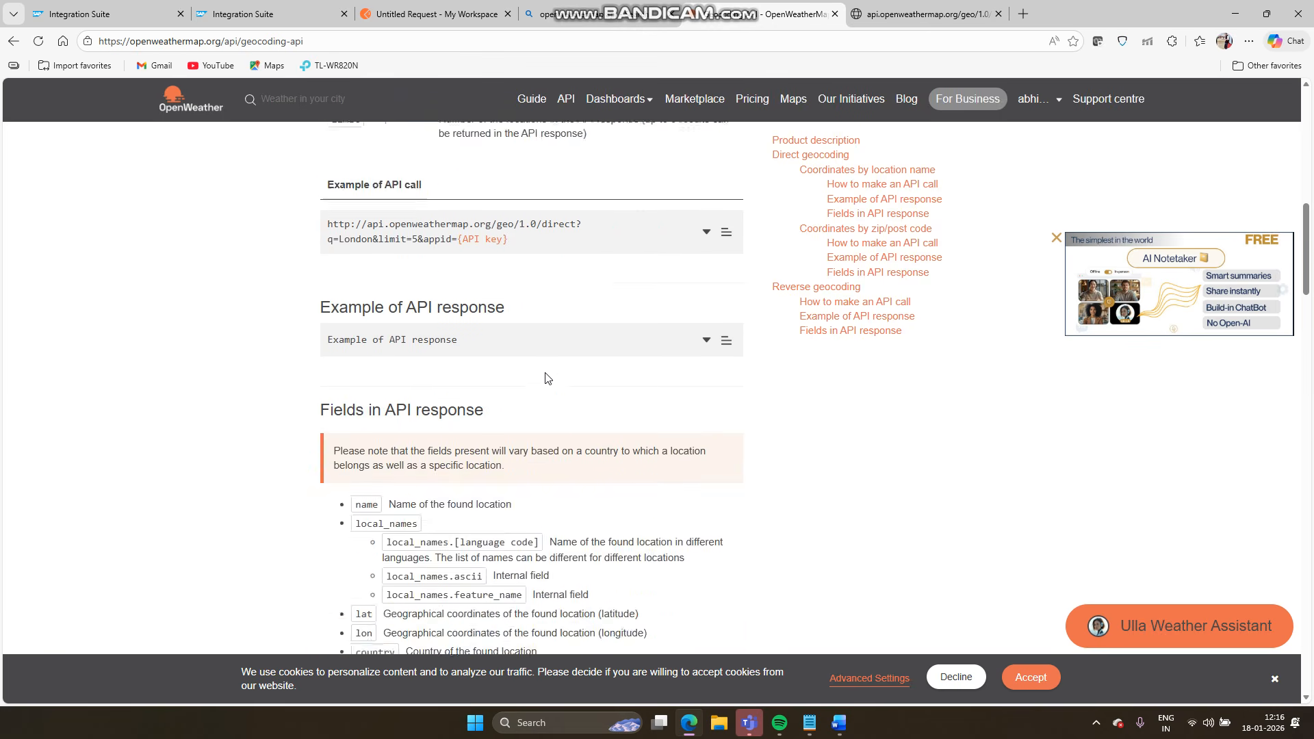
scroll(546, 372, "up", 2)
scroll(548, 377, "down", 5)
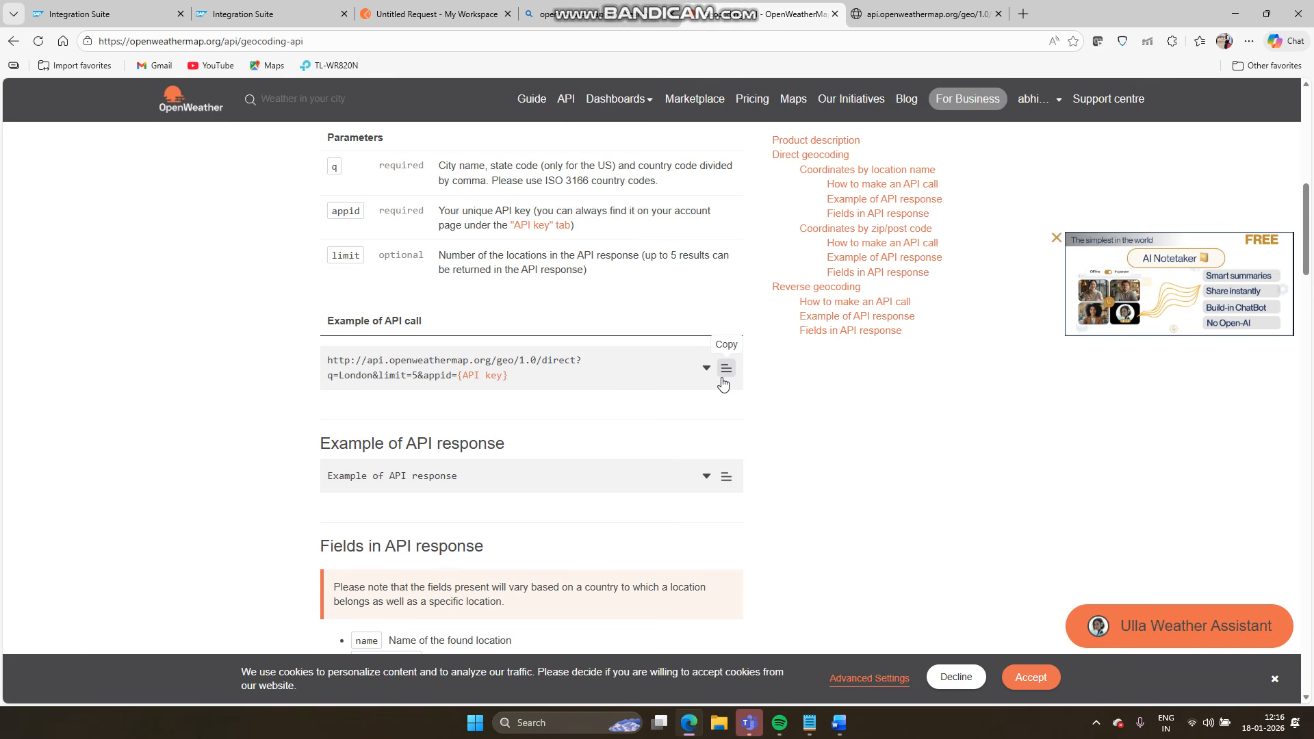
- Paste the example direct geocoding URL into a new tab and remove its API key placeholder
left_click(889, 14)
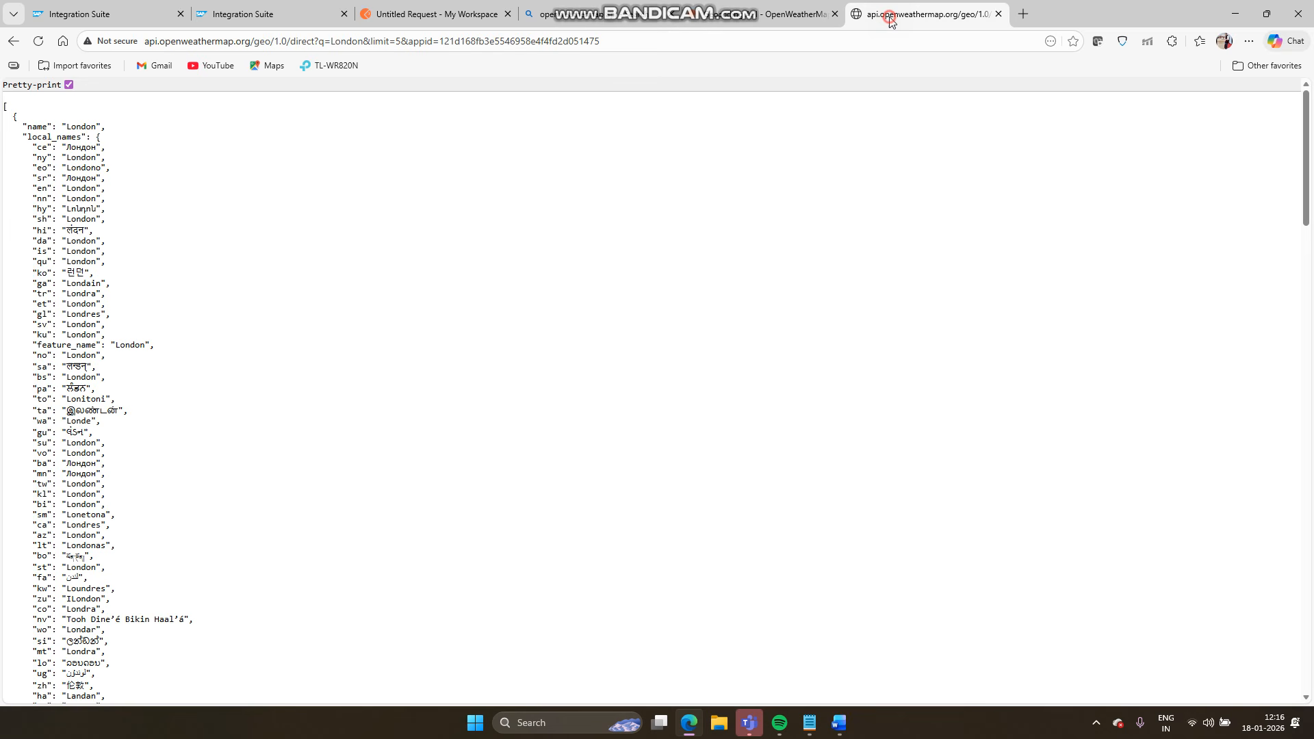
left_click(1027, 14)
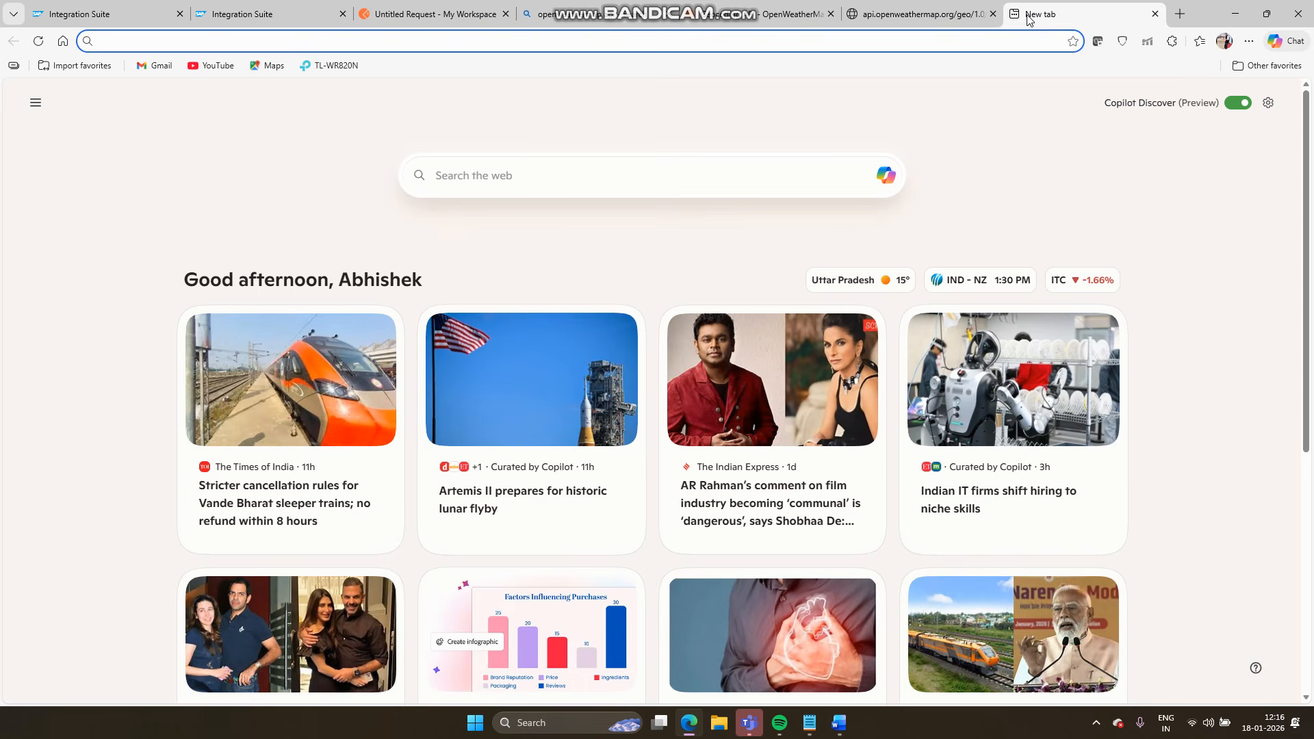
type("http://api.openweathermap.org/geo/1.0/direct?q=London&limit=5&appid={API key}")
key("BackSpace")
key("BackSpace")
key("BackSpace")
key("BackSpace")
key("BackSpace")
key("BackSpace")
key("BackSpace")
key("BackSpace")
key("BackSpace")
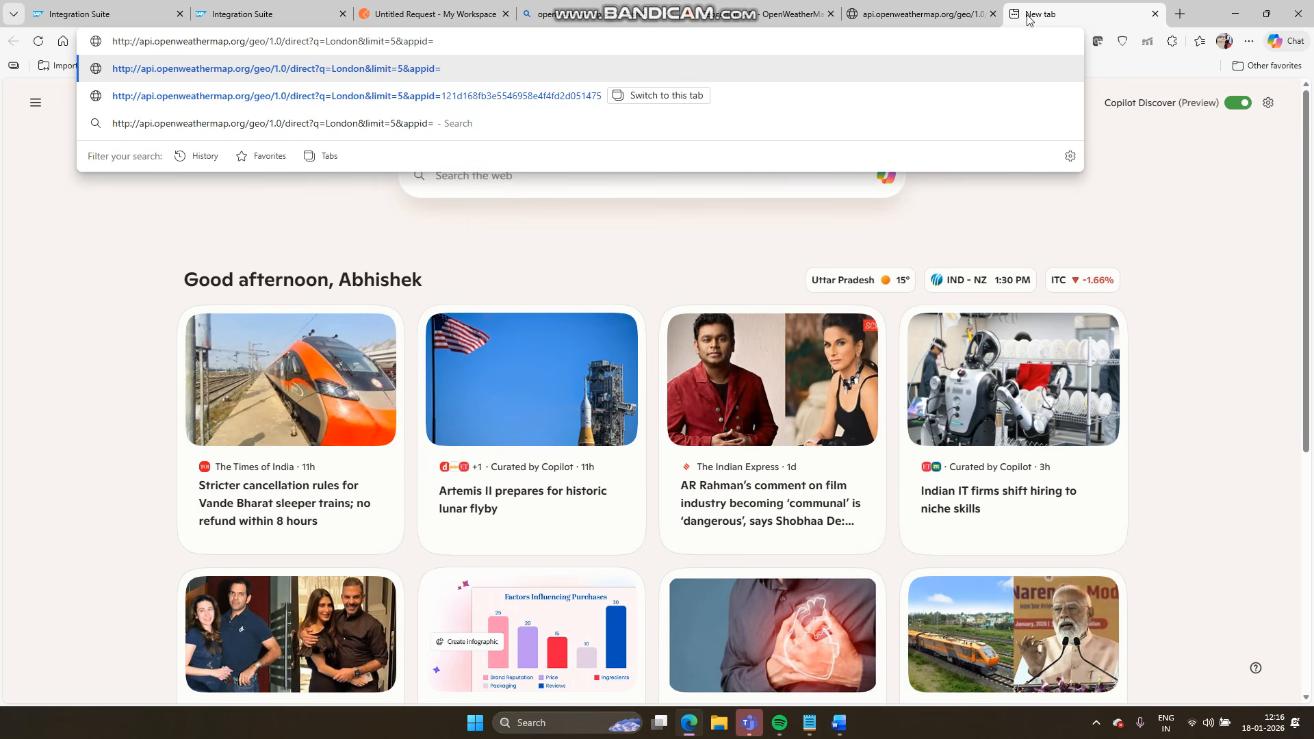
left_click(408, 7)
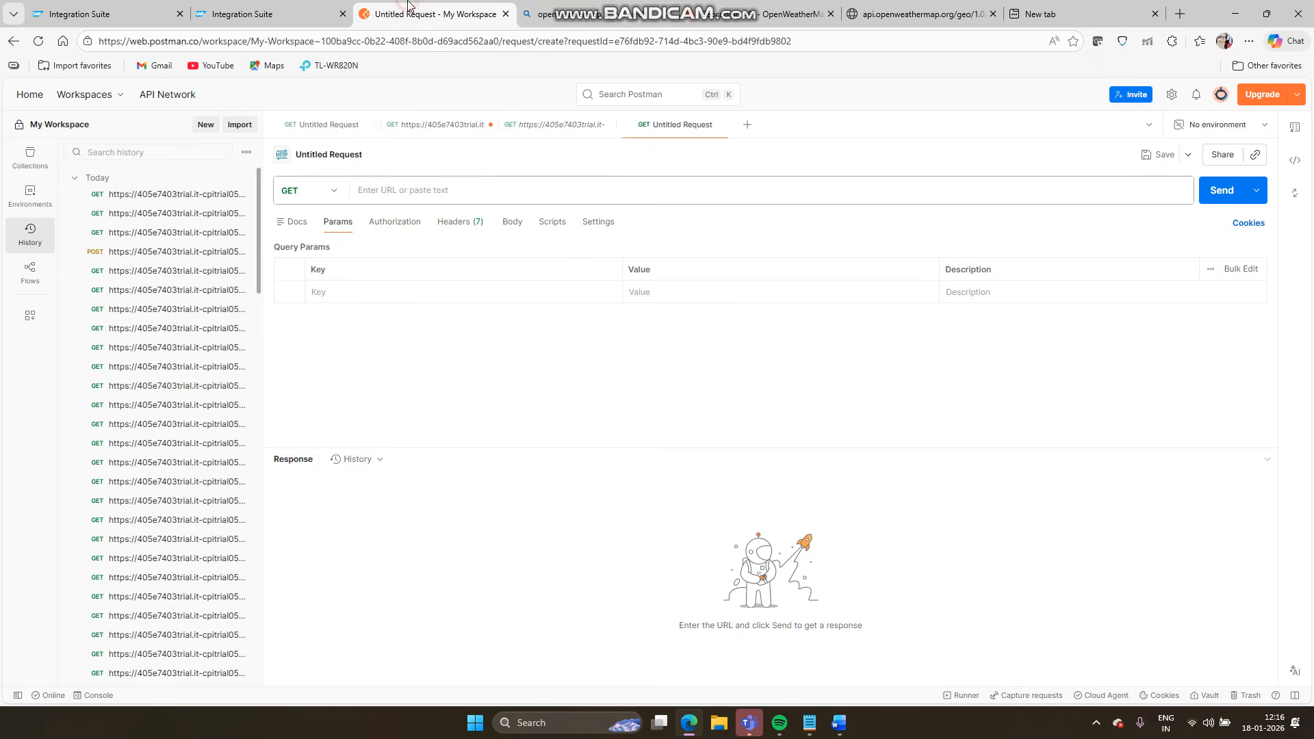
left_click(736, 7)
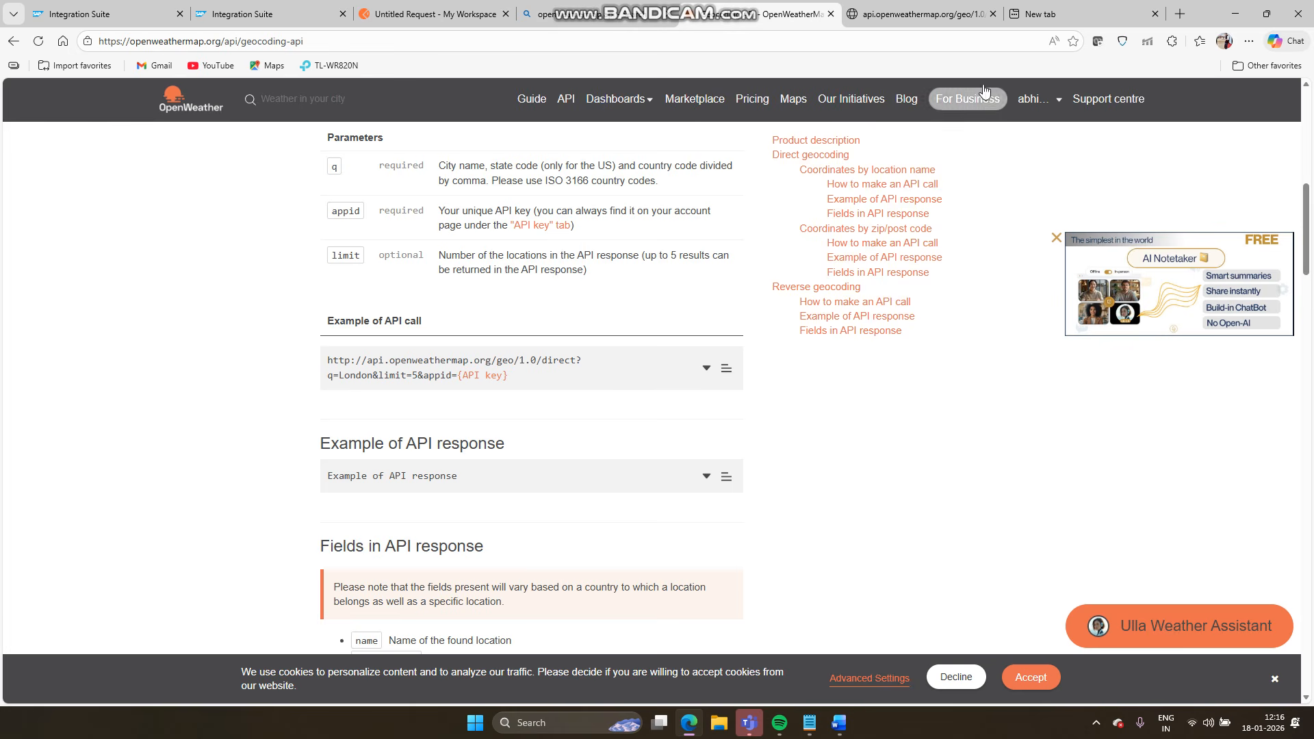
- Append the account's API key from My API keys after appid= and run the London request
left_click(1026, 102)
left_click(1003, 150)
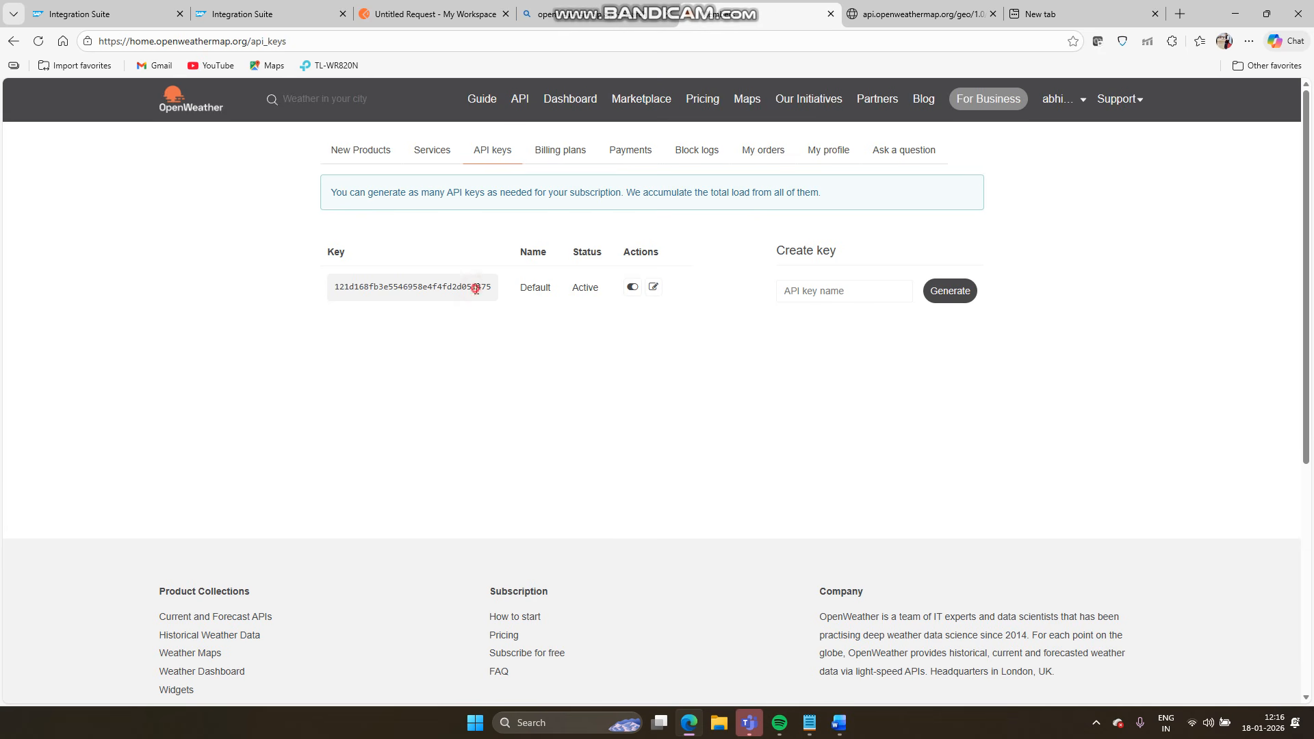
double_click(477, 289)
key("ctrl+c")
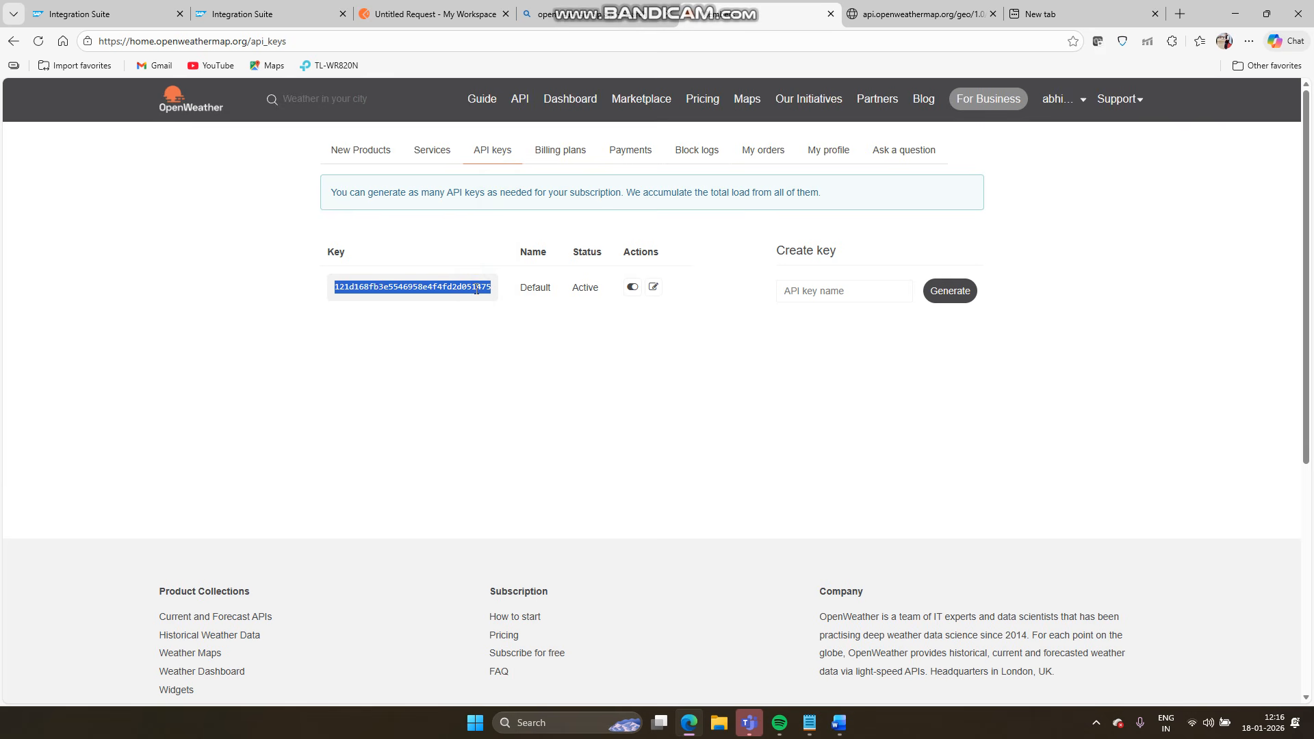
left_click(1040, 14)
key("ctrl+v")
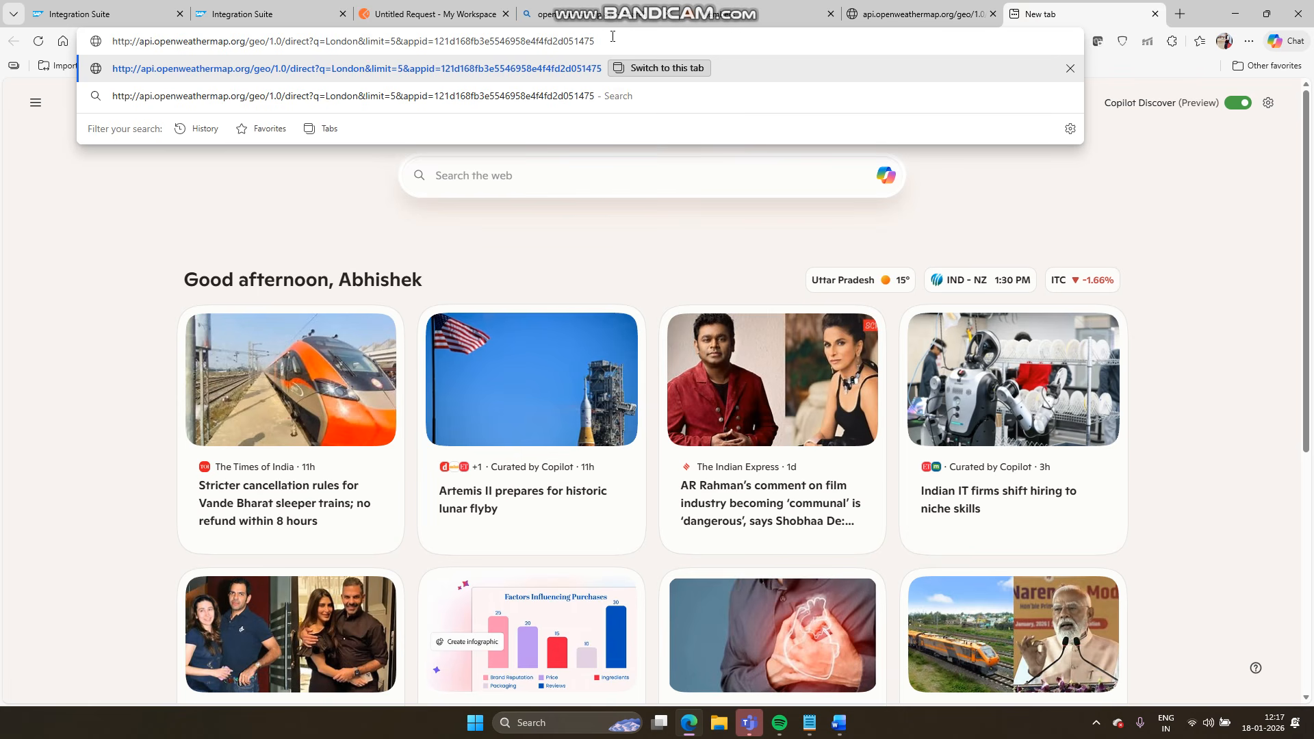
key("Return")
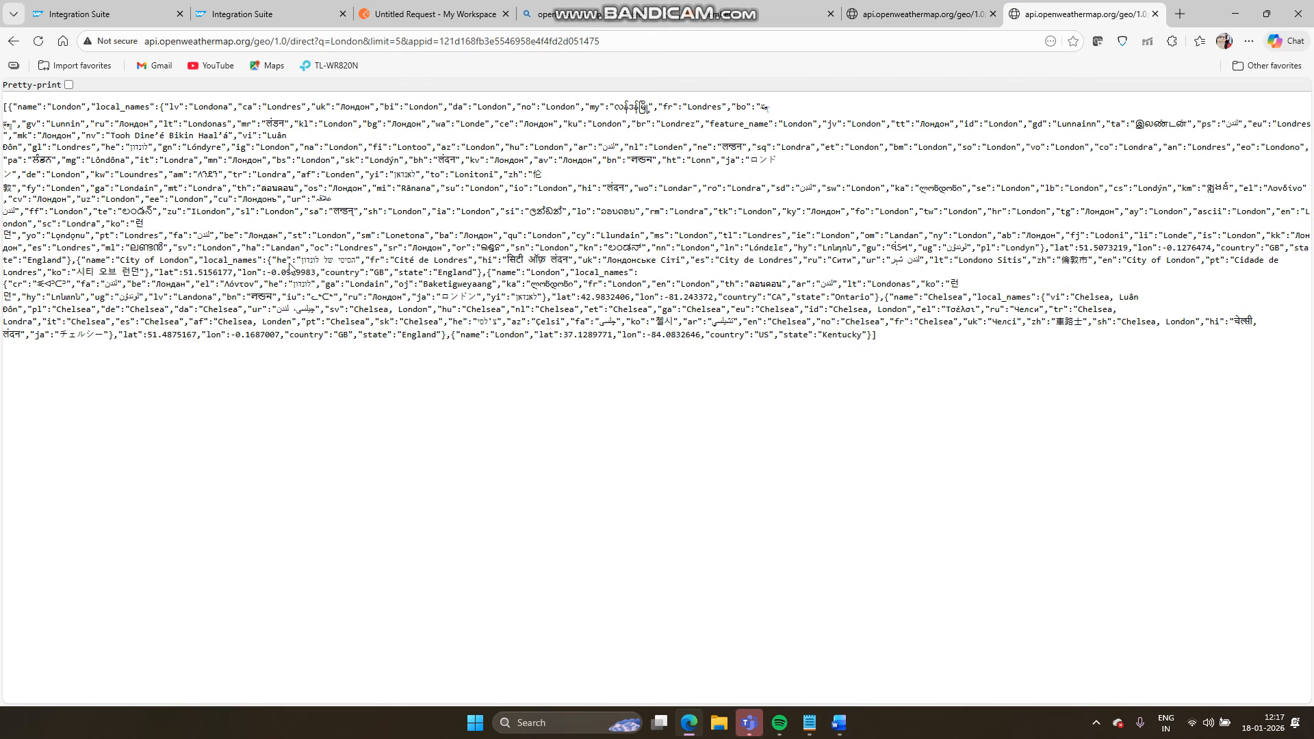
- Turn on Pretty-print to review the London geocoding JSON response
left_click(68, 84)
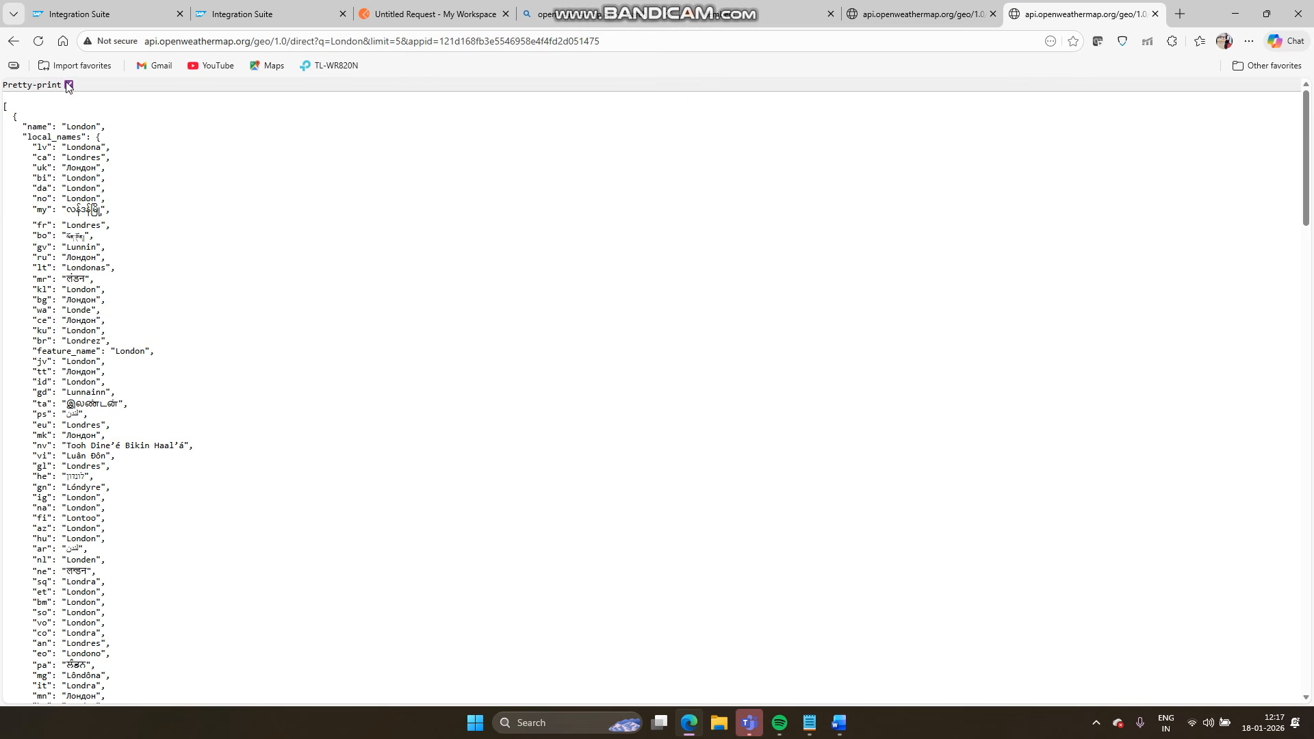
scroll(141, 429, "down", 15)
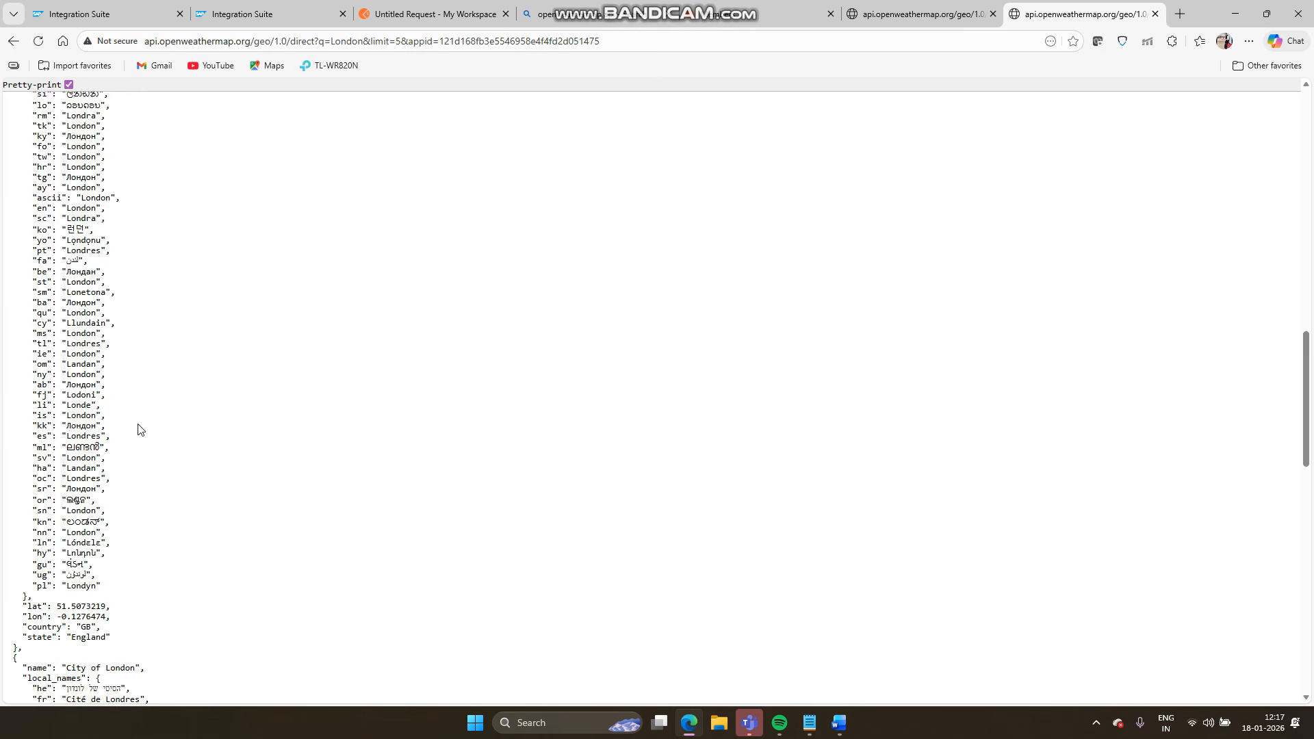
scroll(140, 429, "down", 2)
scroll(140, 429, "up", 12)
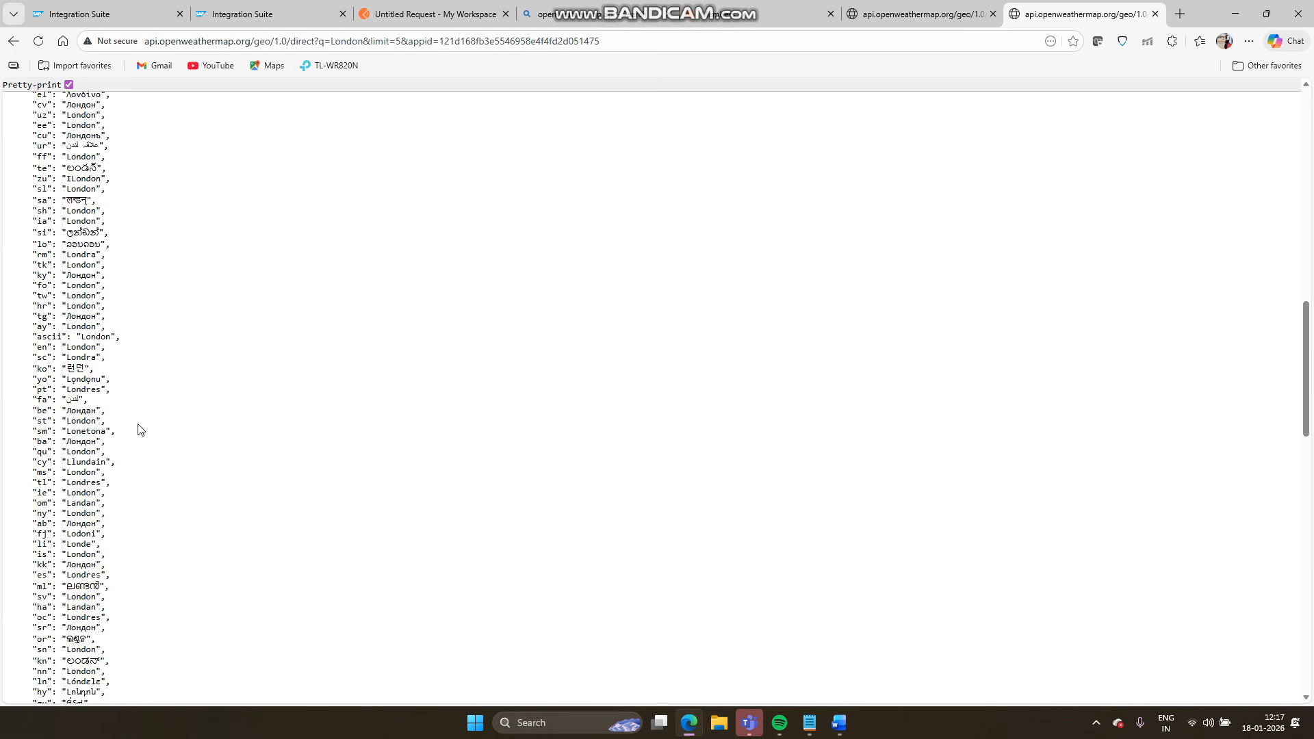
scroll(140, 429, "up", 10)
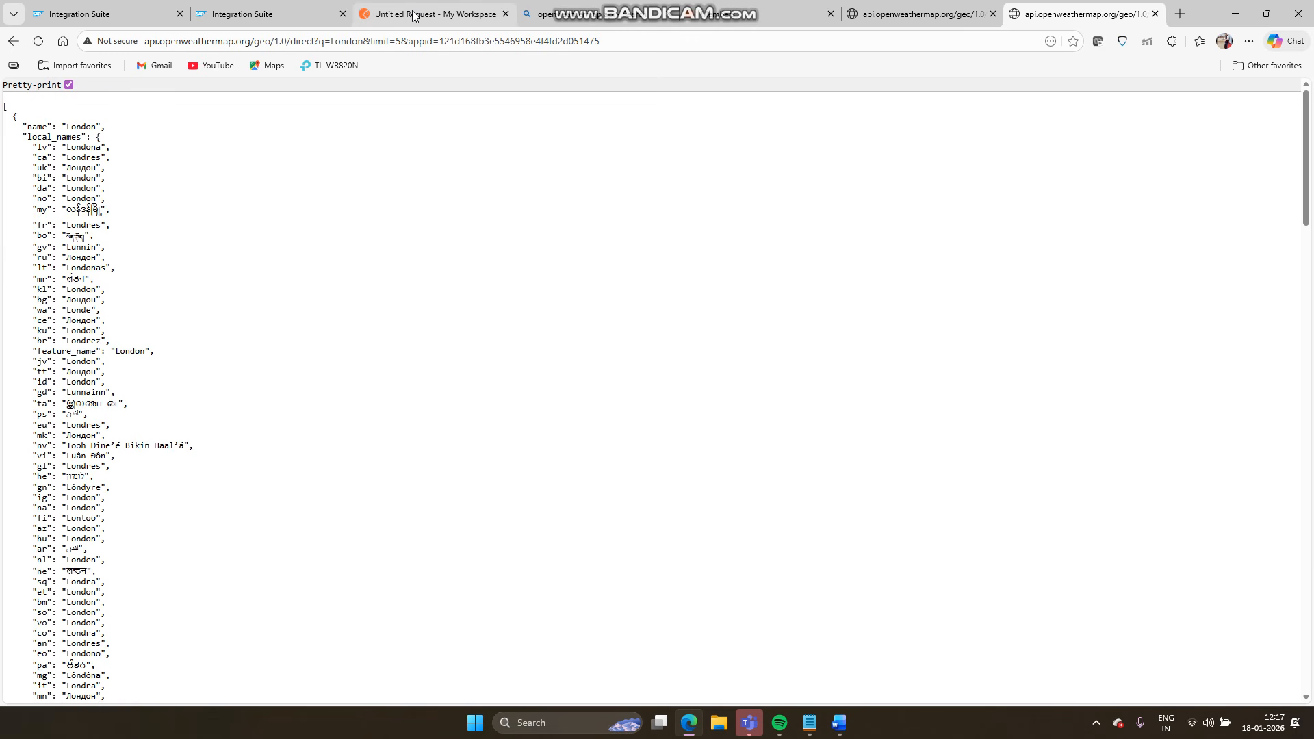
left_click(413, 14)
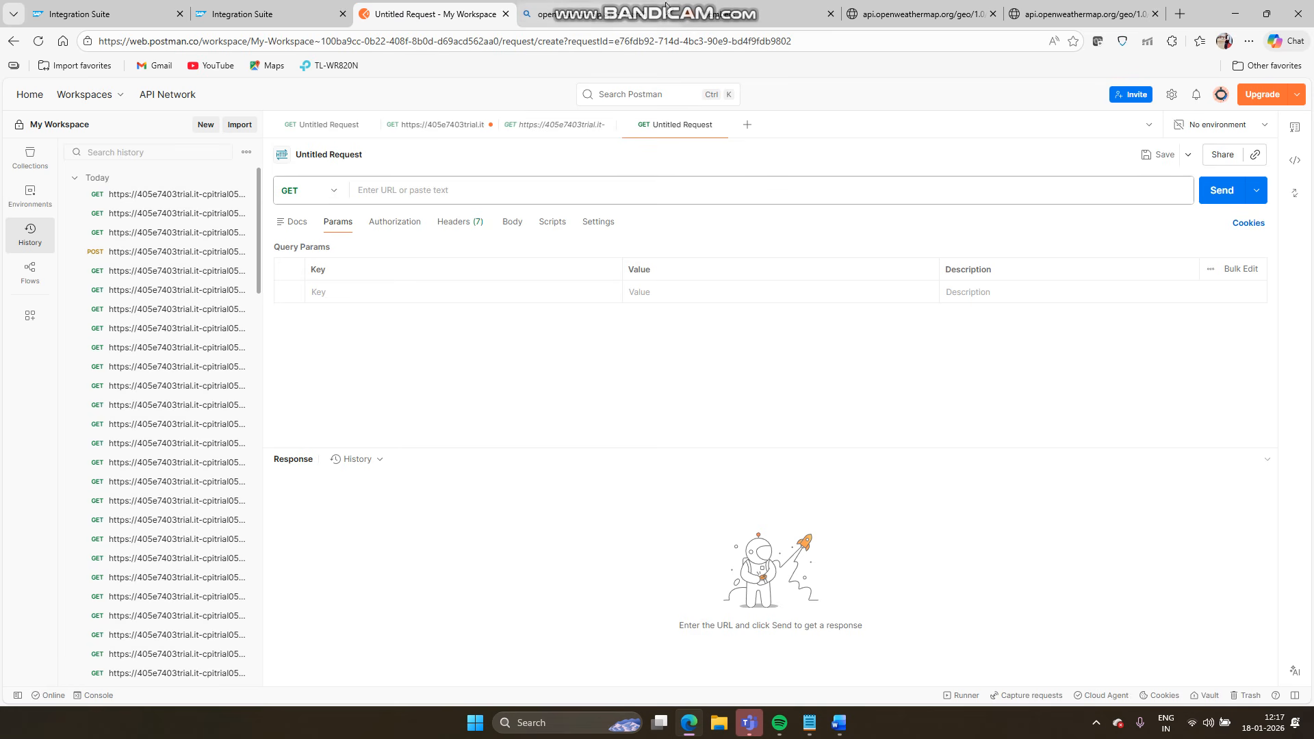
left_click(277, 14)
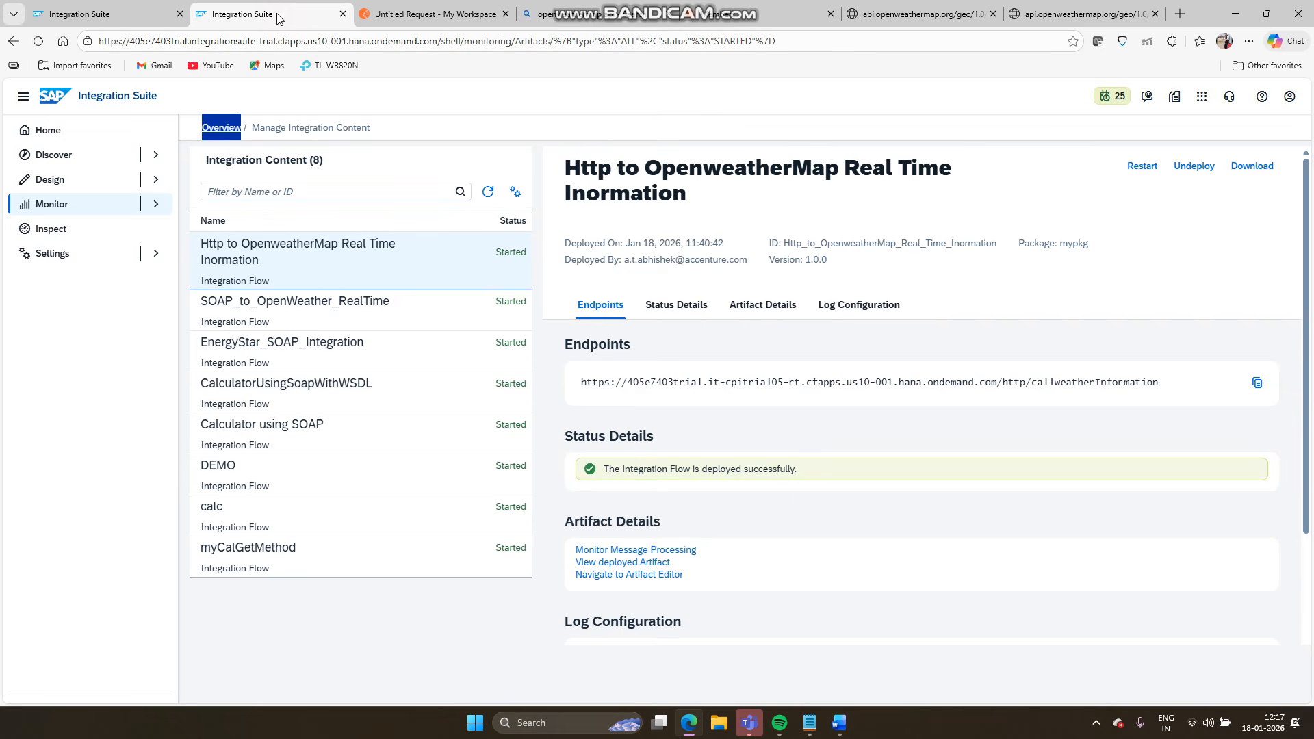
- Insert a Request Reply step on the connection between Start and End
left_click(126, 21)
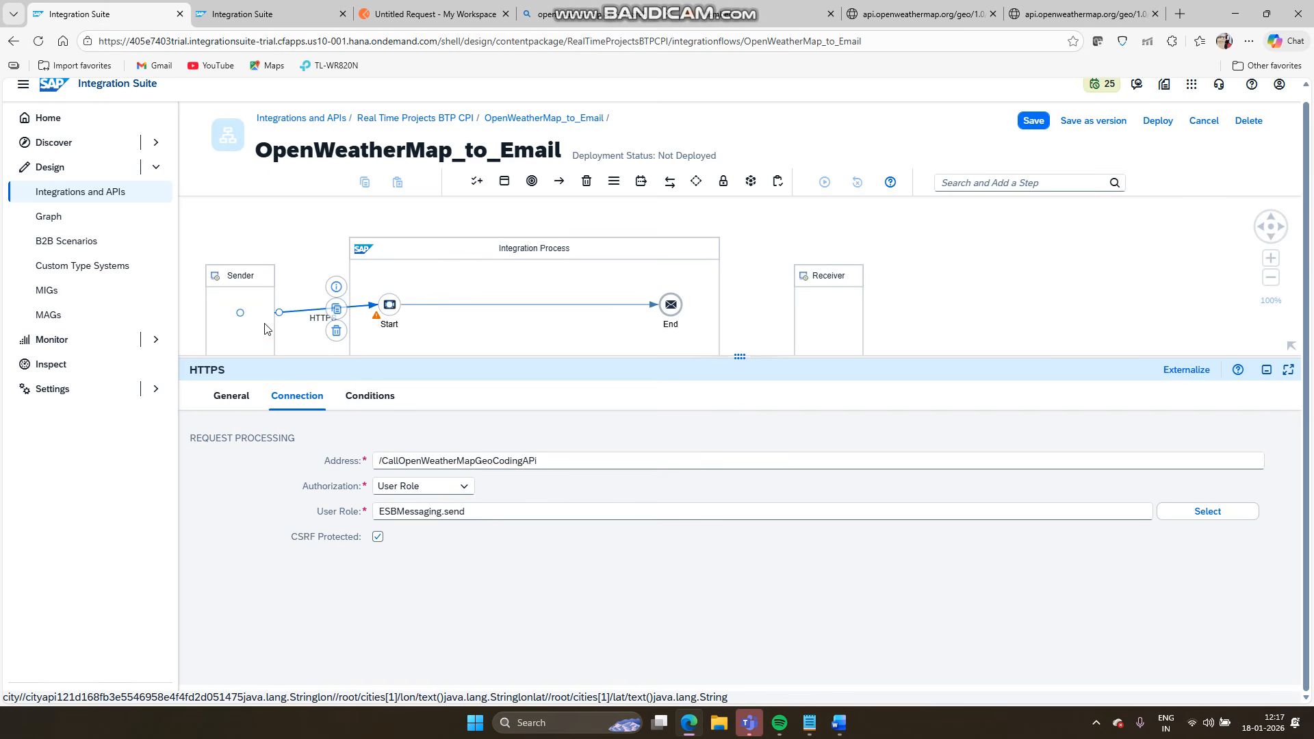
left_click(465, 306)
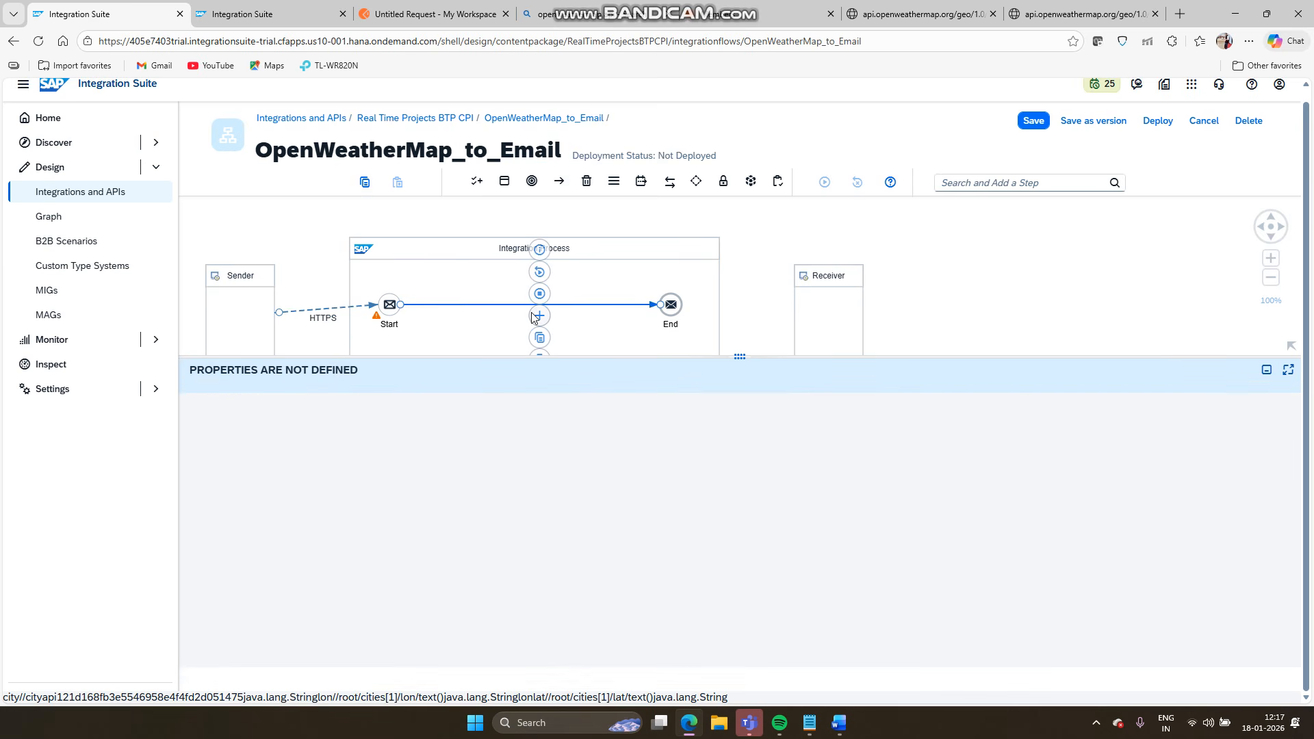
left_click(534, 316)
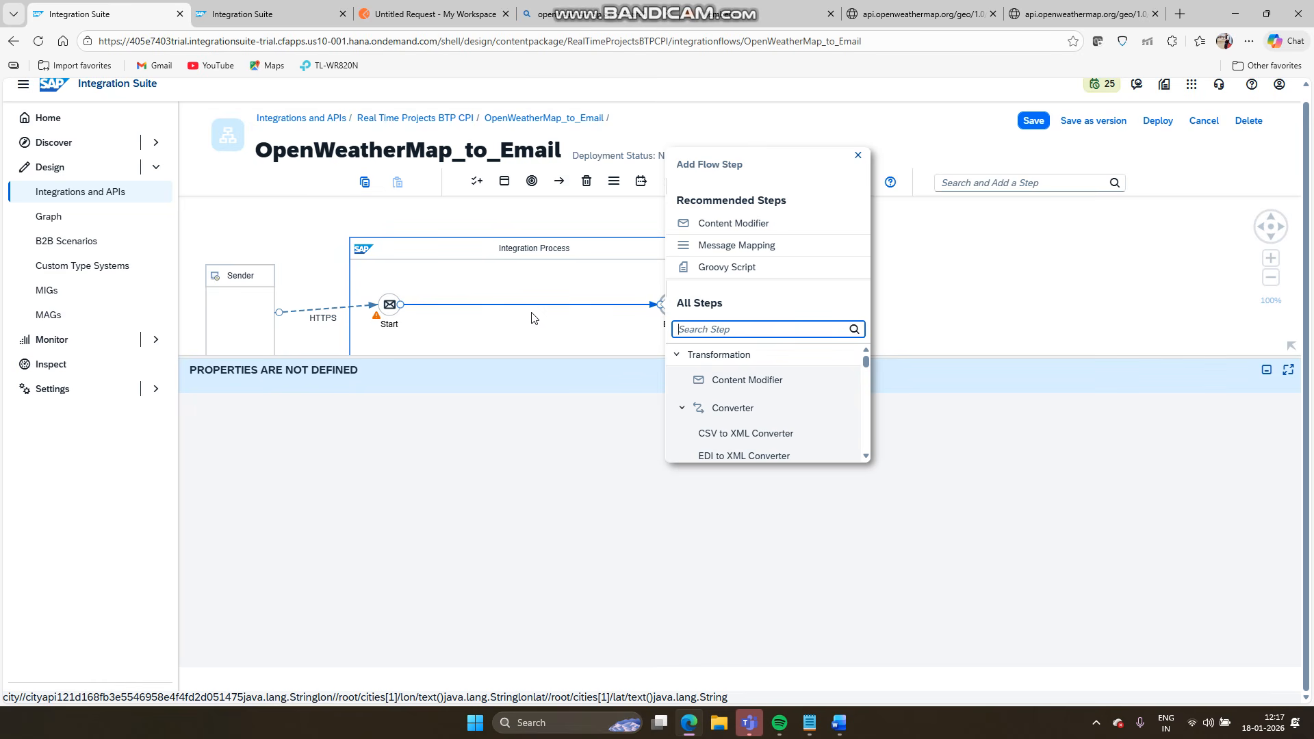
type("req")
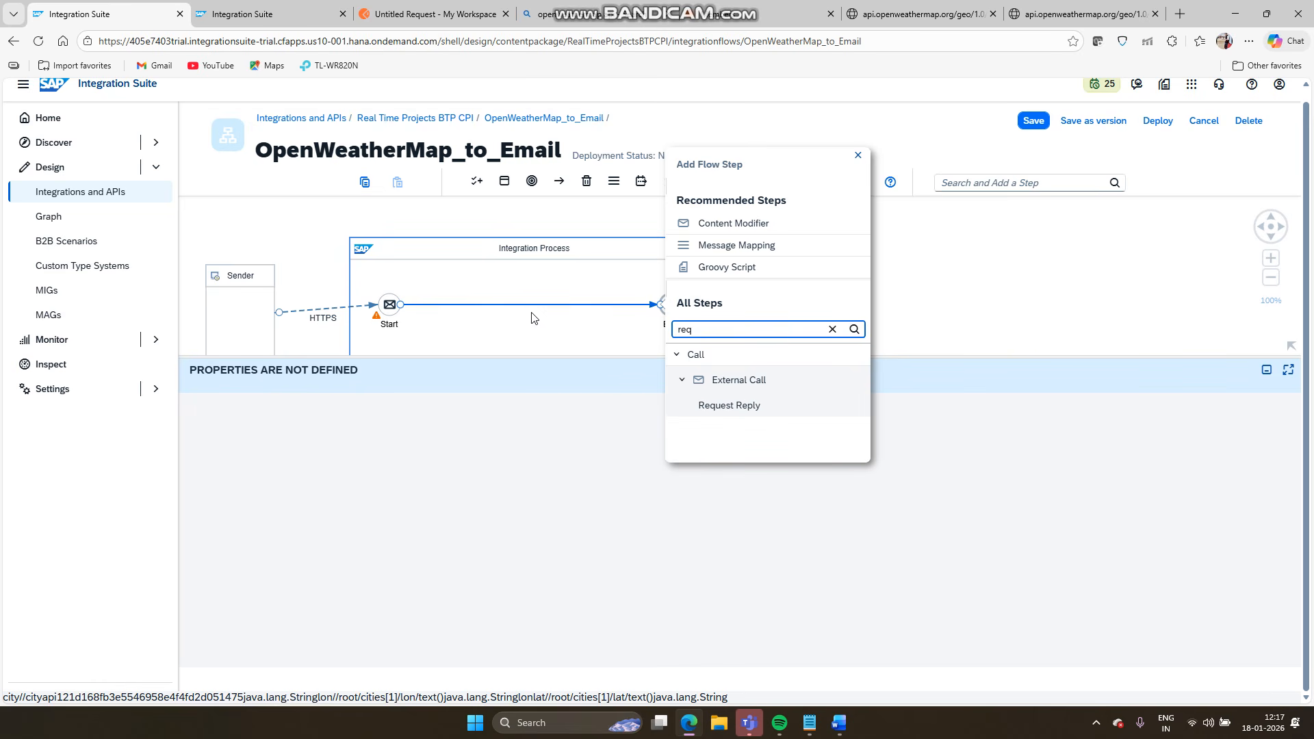
left_click(724, 406)
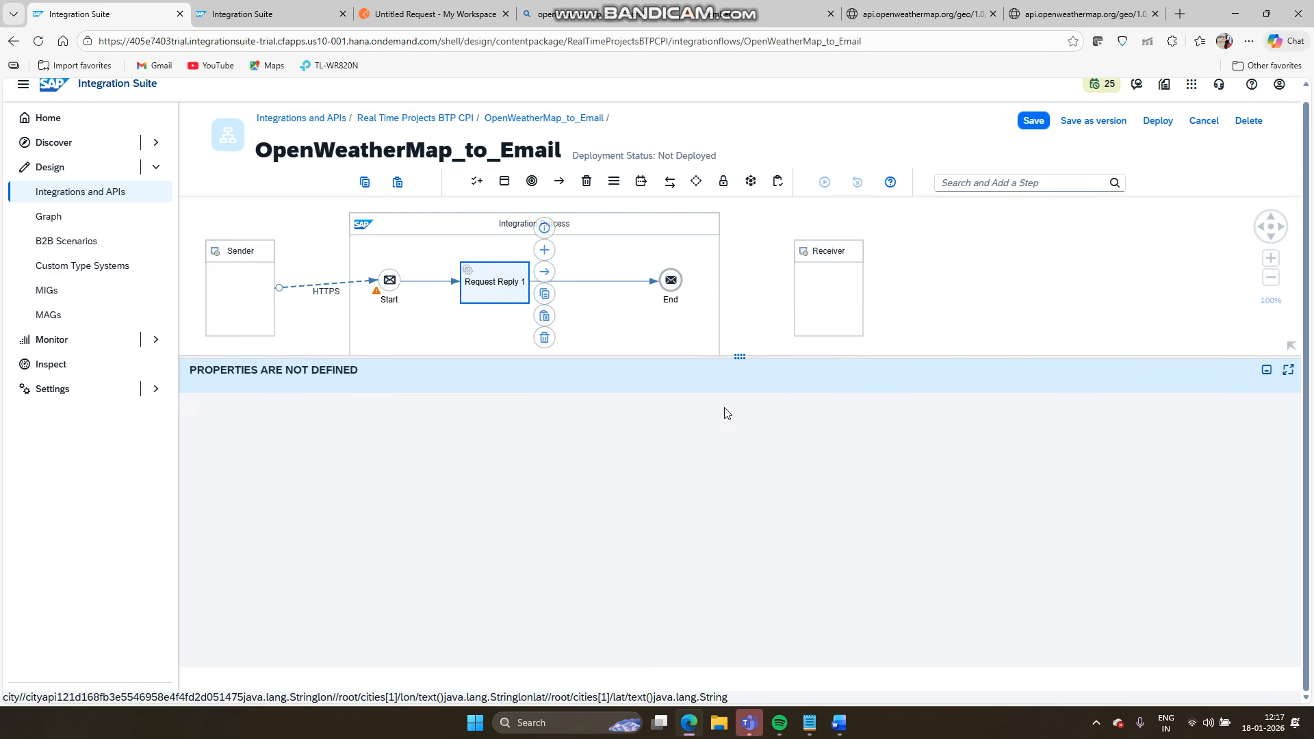
- Move the Receiver below the Integration Process and connect Request Reply 1 to it
left_click_drag(733, 361, 731, 507)
left_click_drag(834, 299, 499, 436)
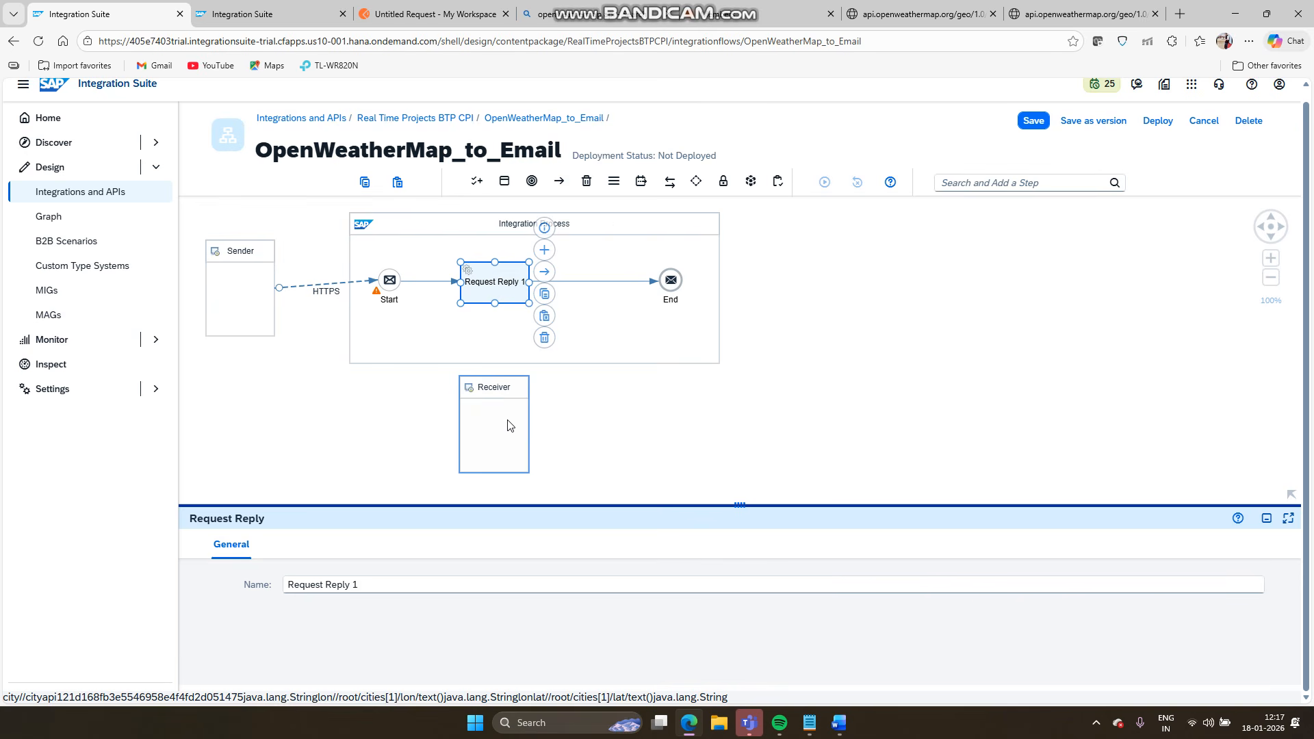
left_click(500, 295)
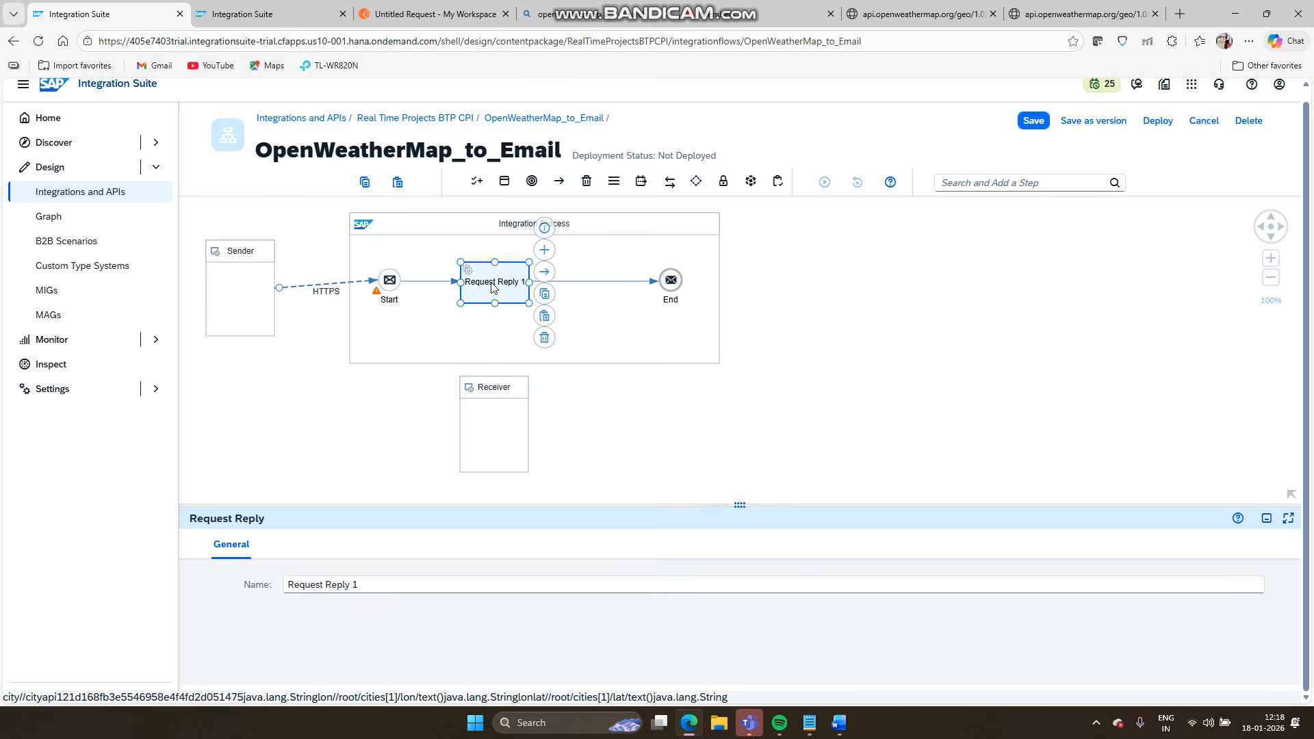
left_click_drag(544, 271, 494, 431)
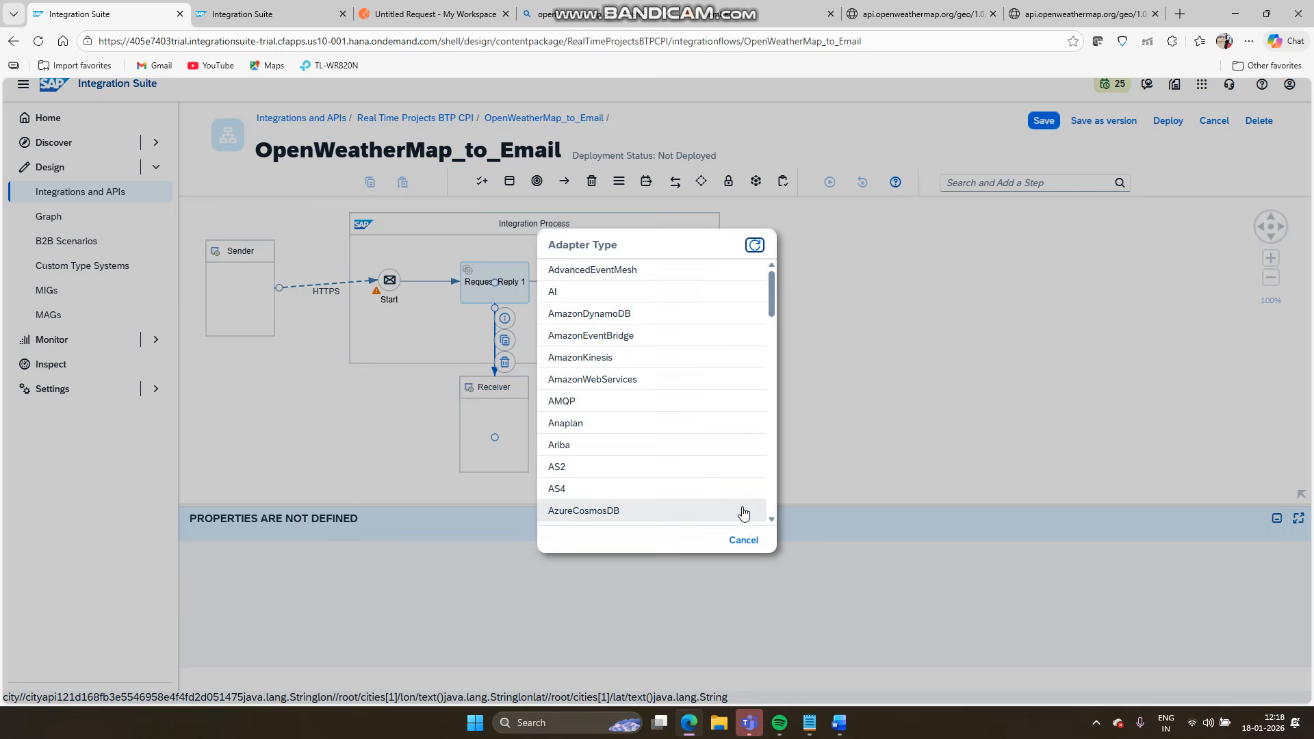
- Choose HTTP as the adapter type for the Receiver connection
scroll(642, 414, "down", 6)
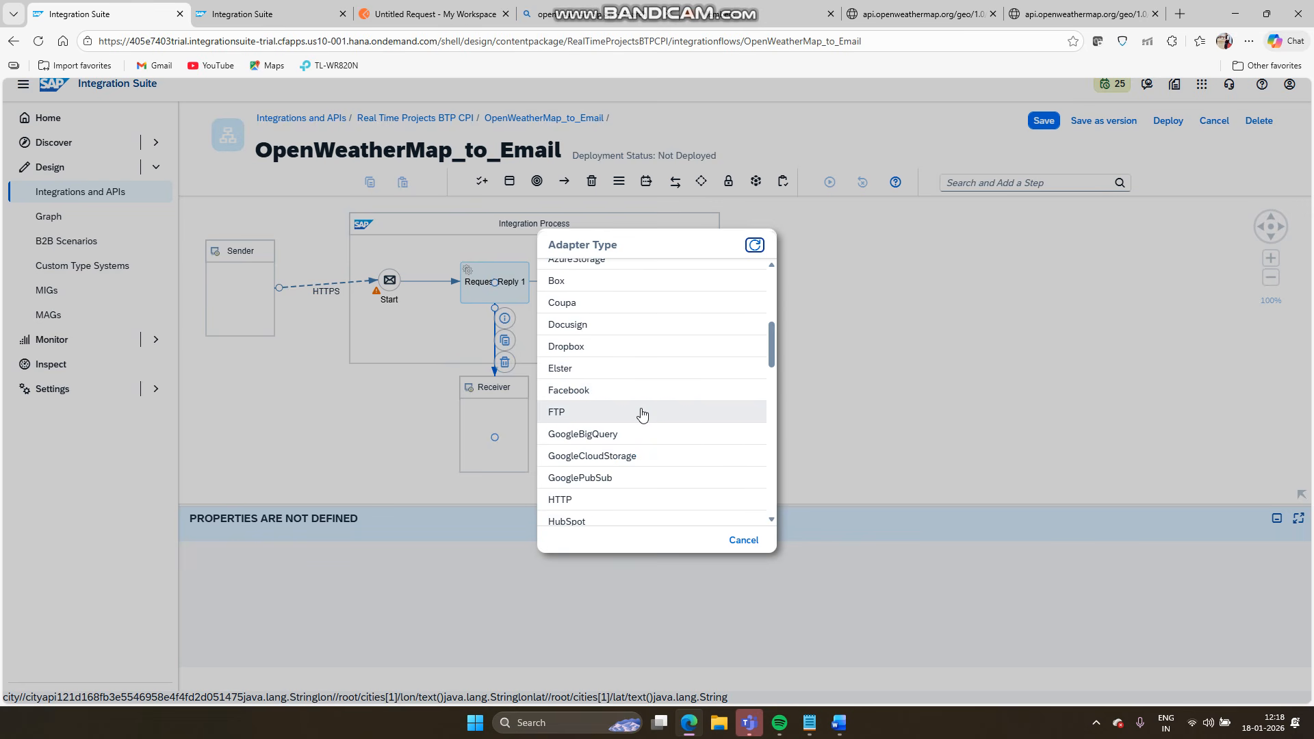
left_click(641, 410)
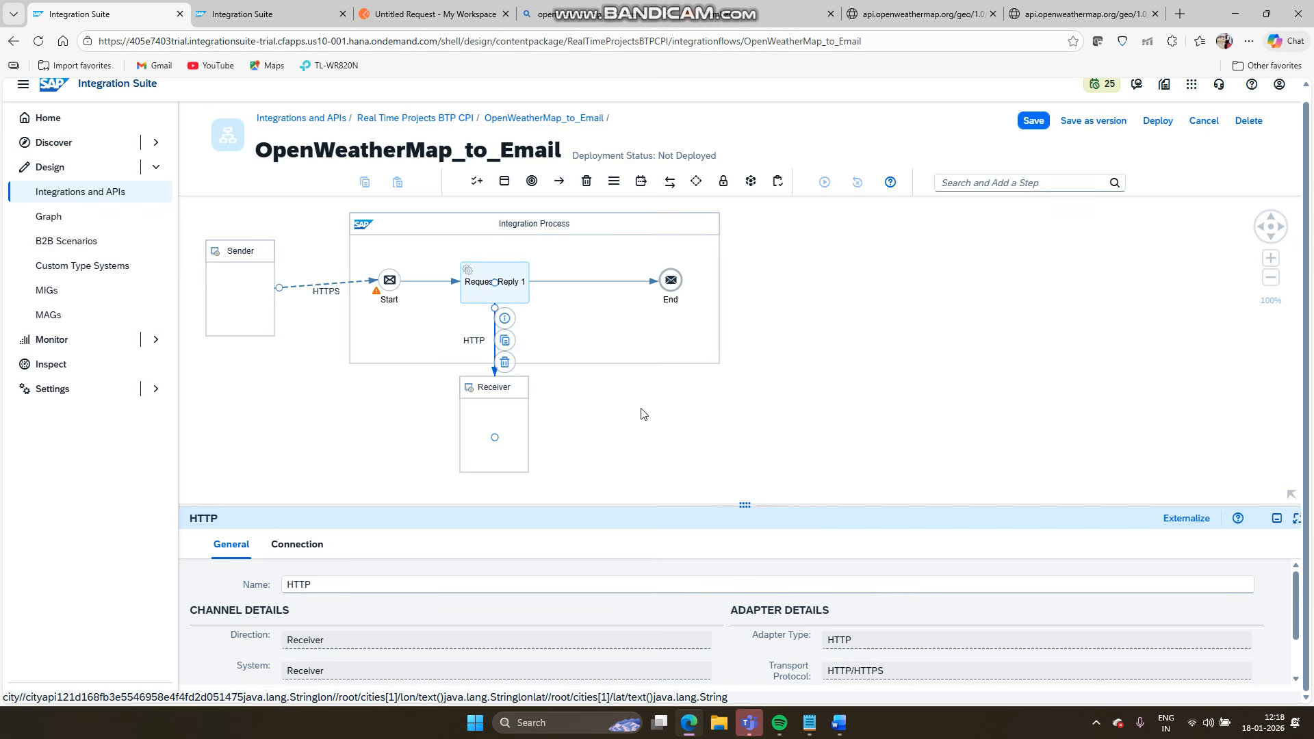
left_click(690, 726)
left_click(690, 725)
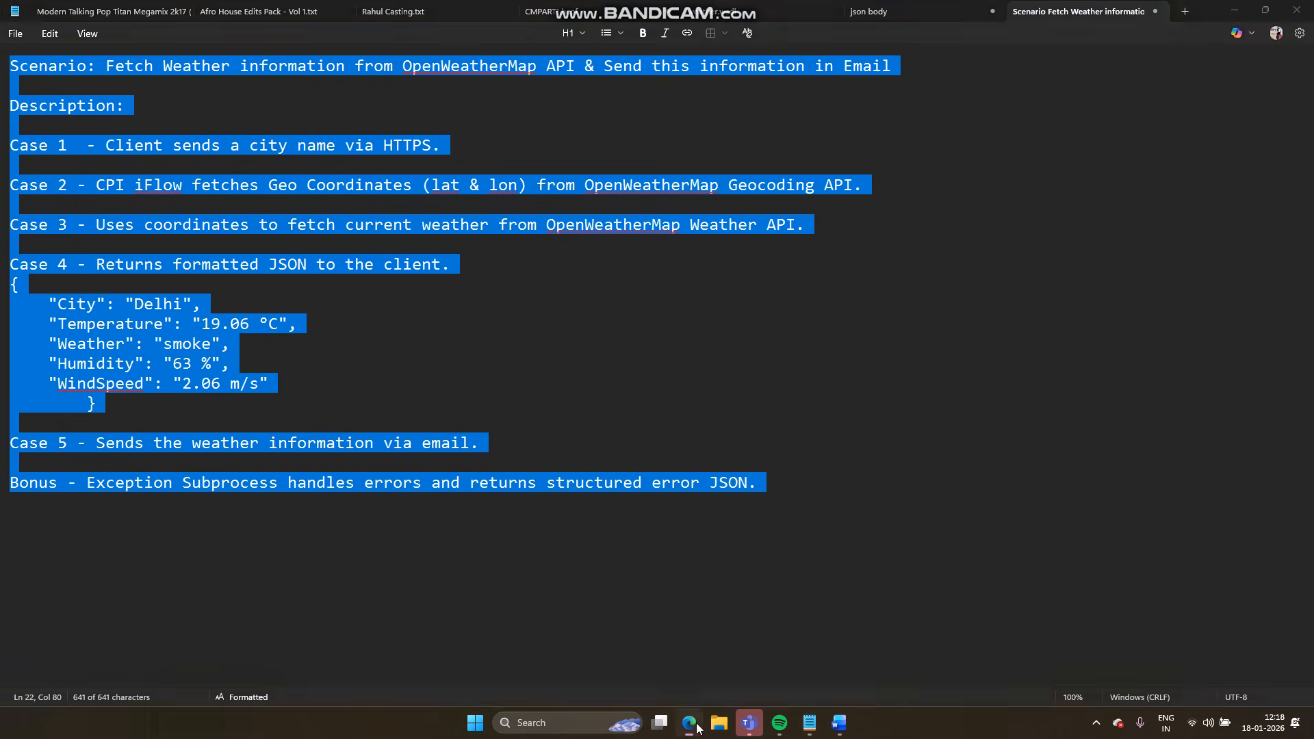
- Open the HTTP channel's Connection settings, then select the URL in the London geocoding result
left_click(615, 472)
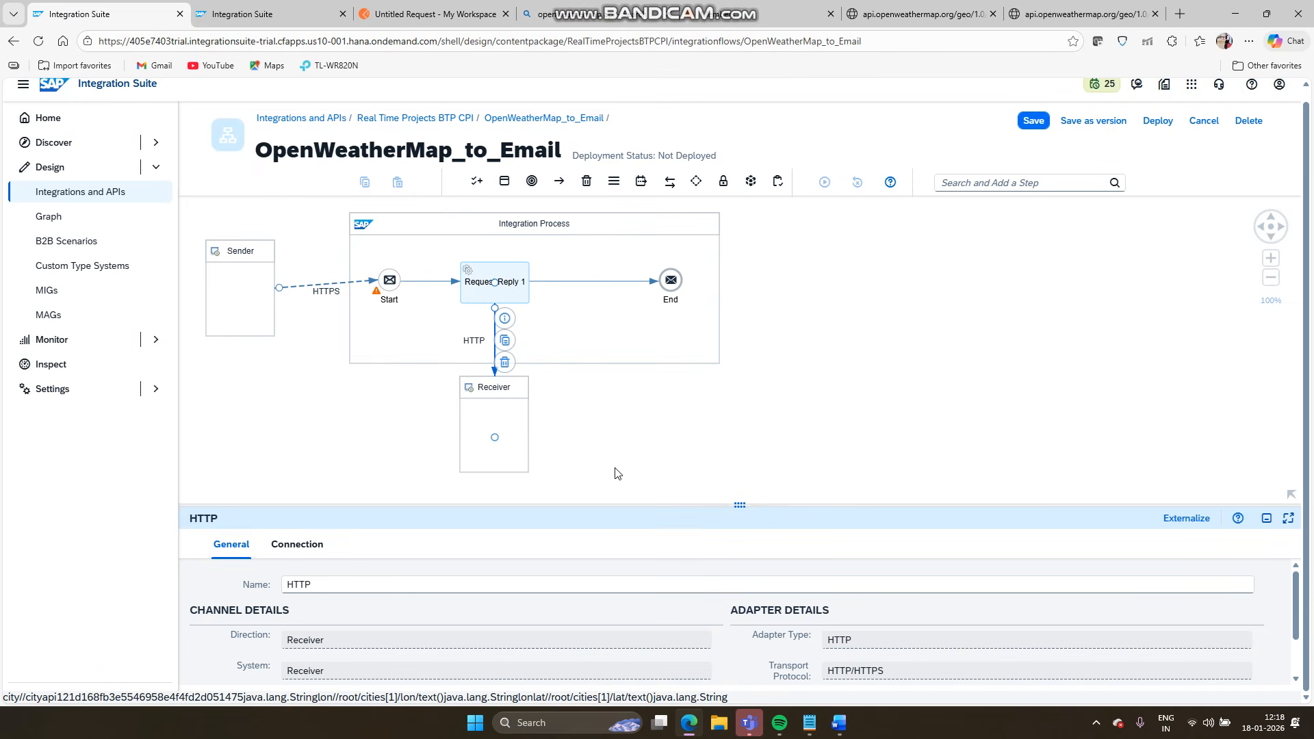
left_click(495, 334)
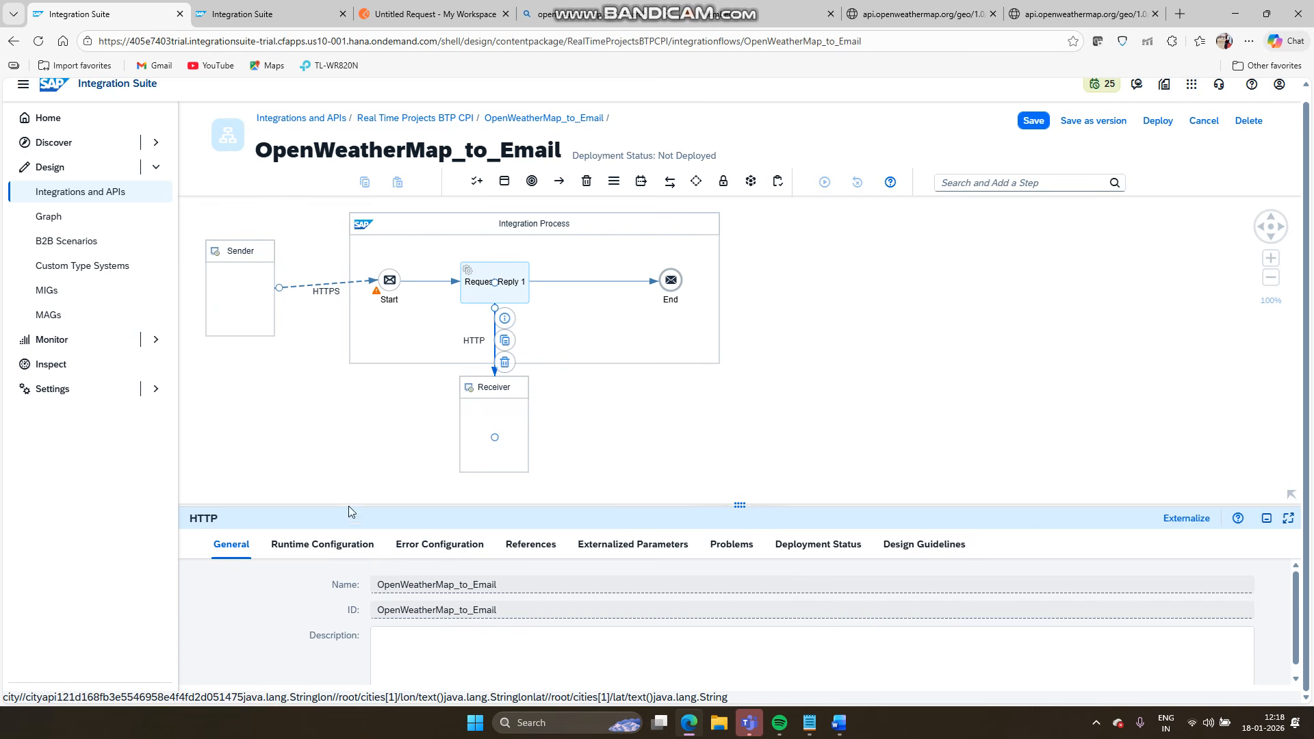
left_click(294, 545)
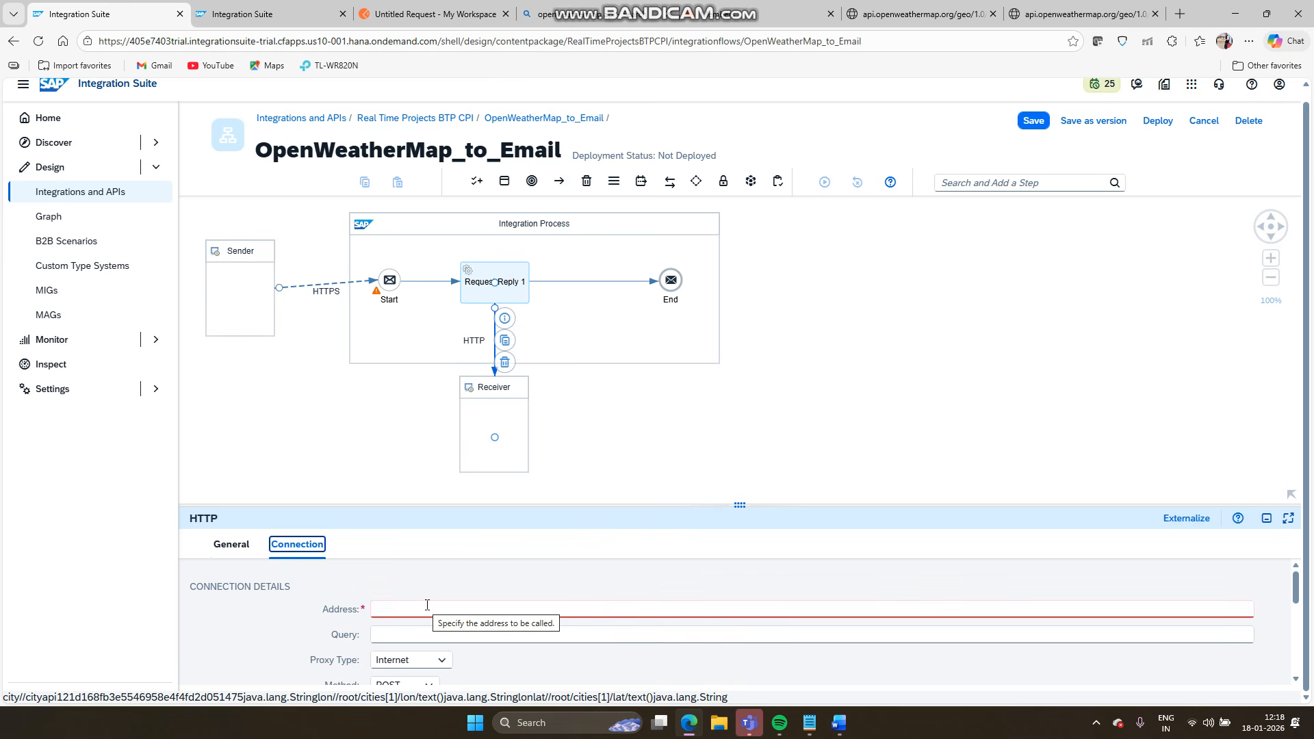
left_click(1109, 5)
left_click(671, 41)
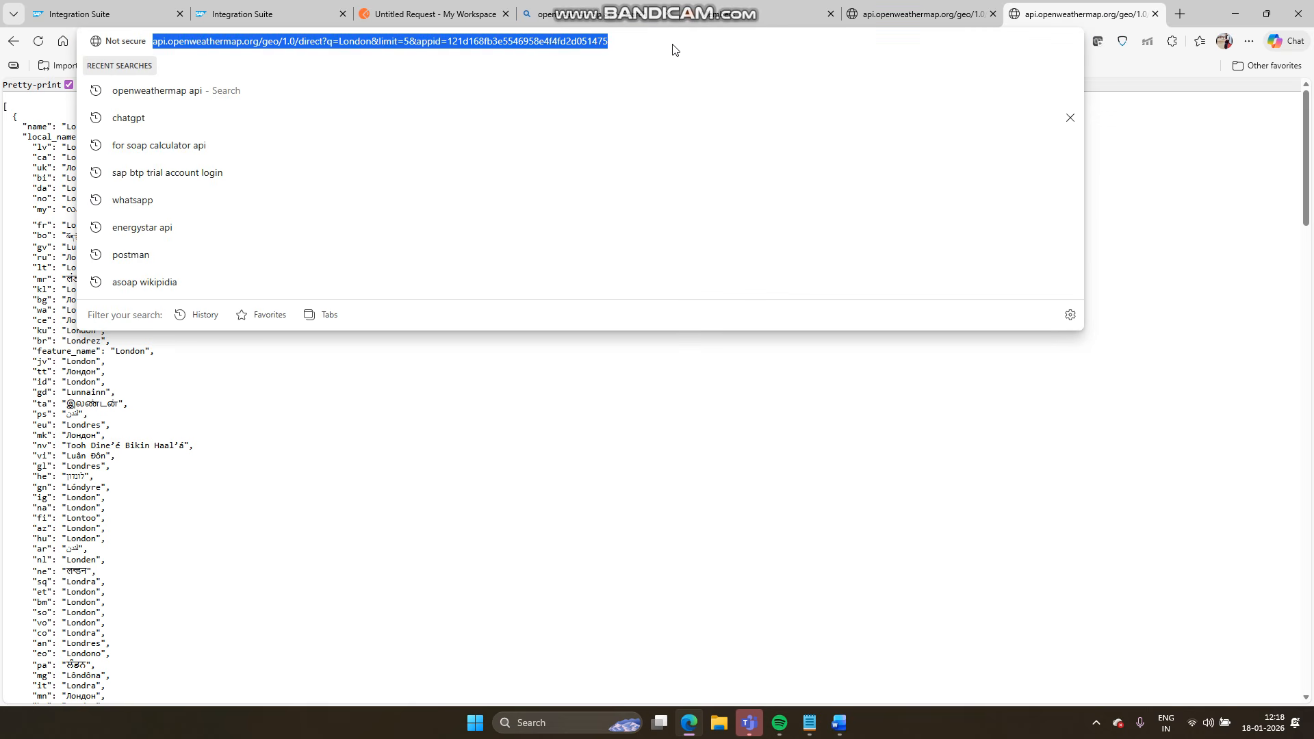
- Copy the Geocoding API documentation's example London call (limit=5) to the clipboard
left_click(775, 24)
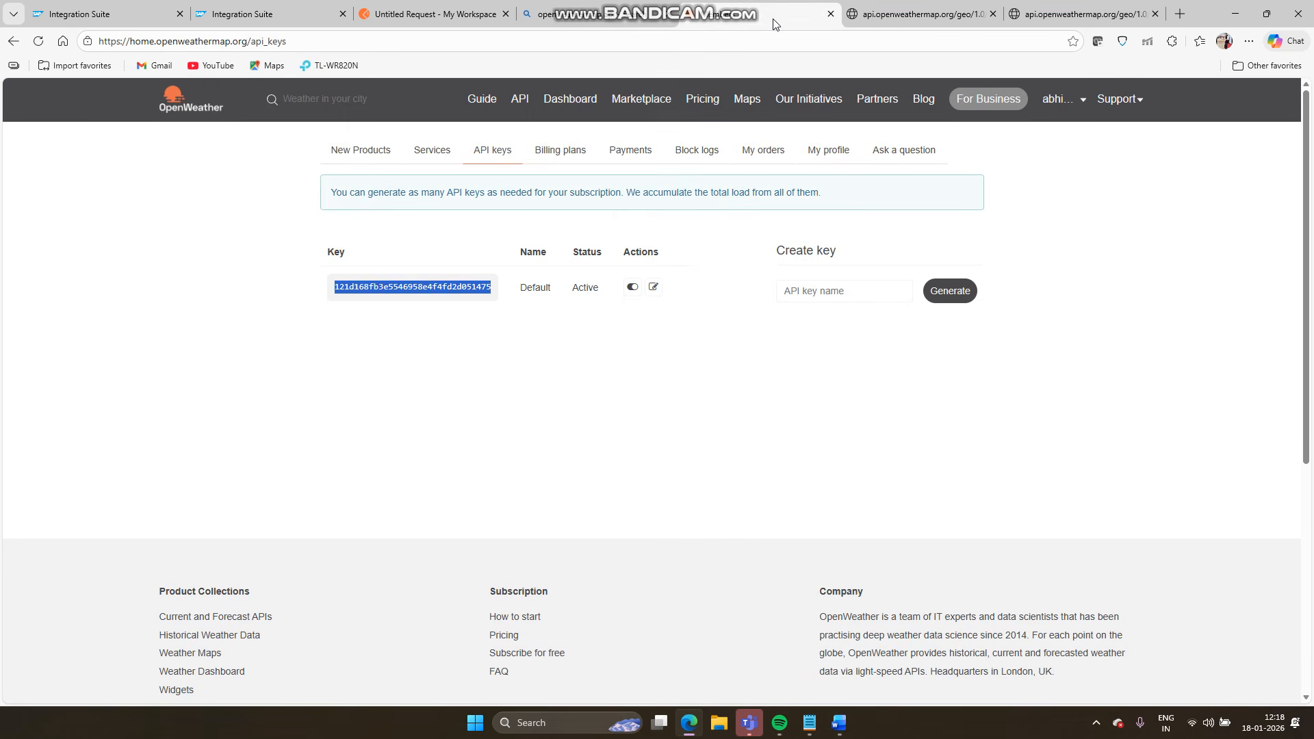
left_click(520, 101)
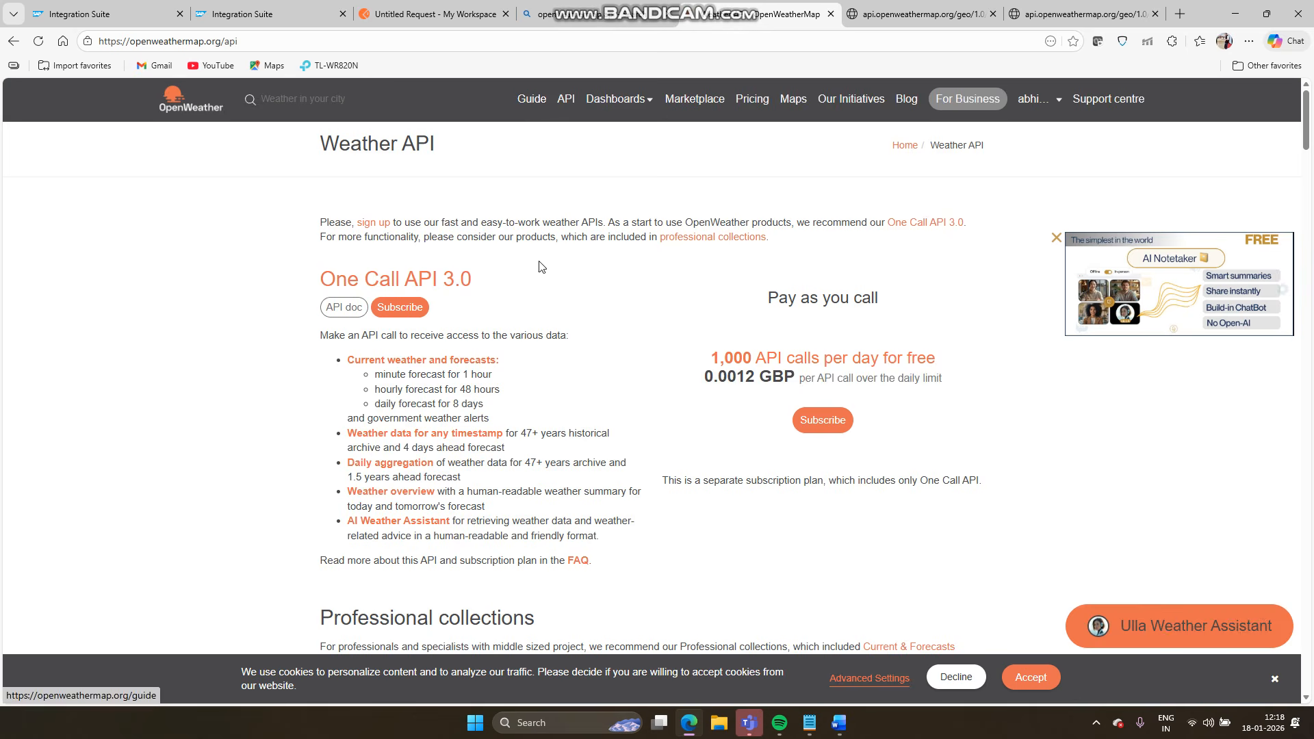
scroll(571, 400, "down", 20)
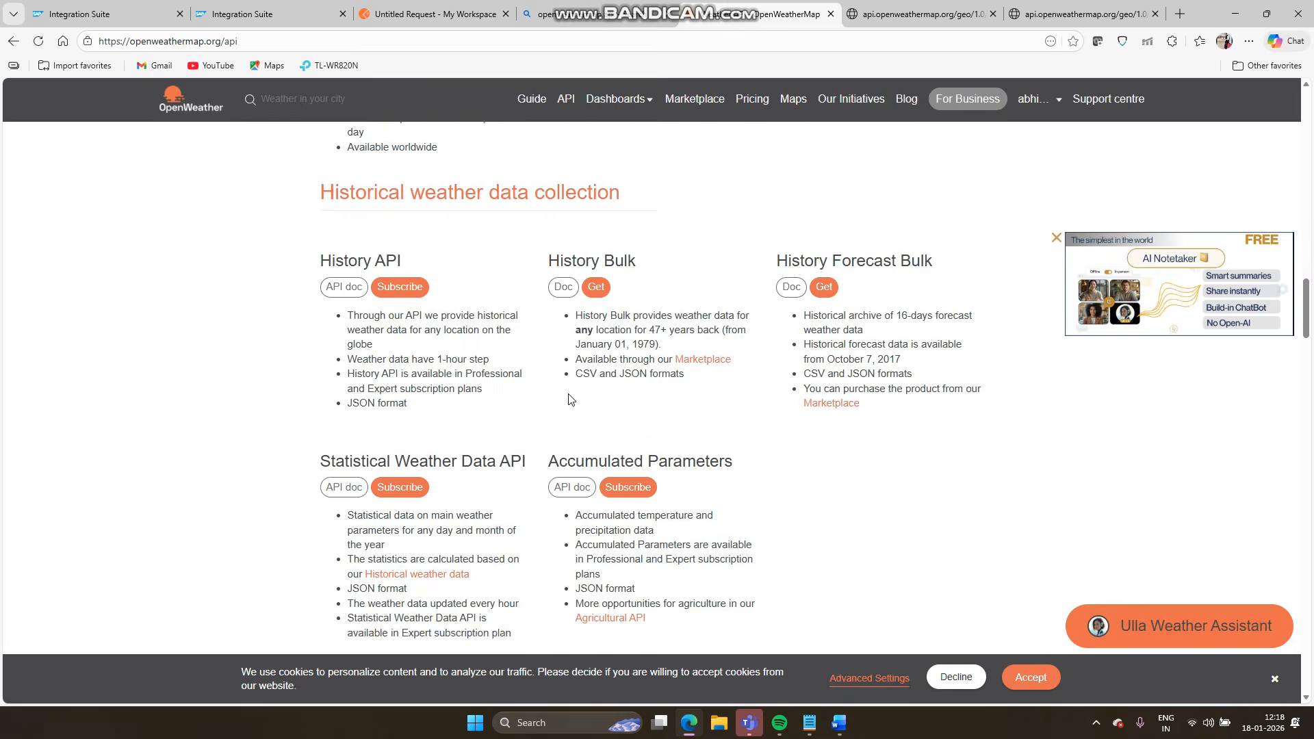
scroll(572, 399, "down", 15)
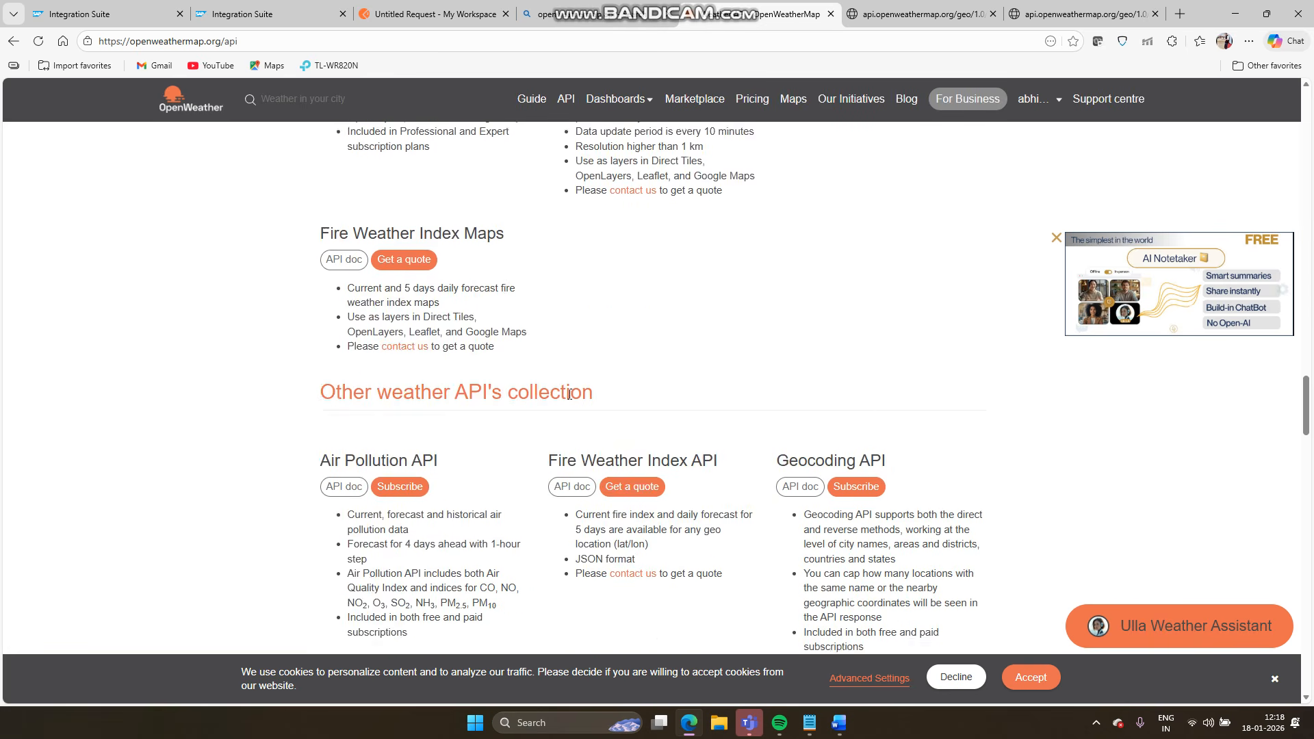
scroll(569, 395, "down", 3)
left_click(792, 248)
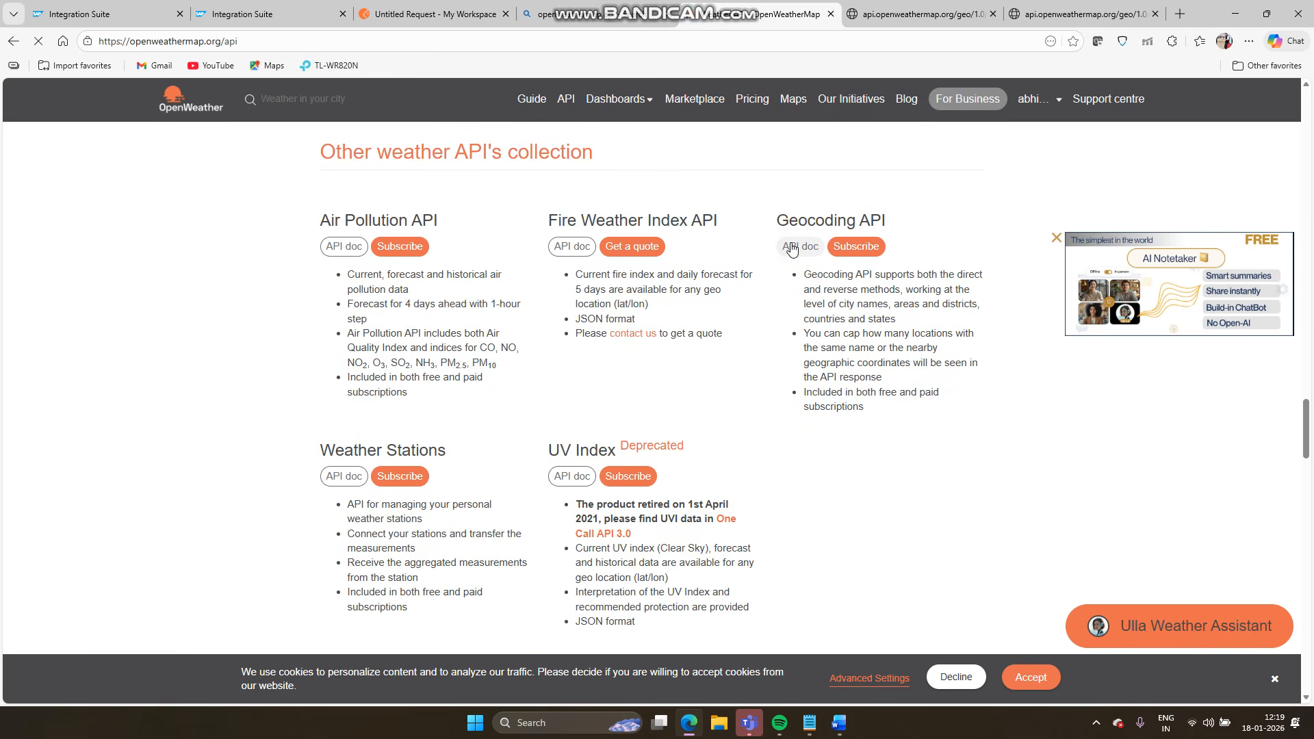
scroll(592, 349, "down", 5)
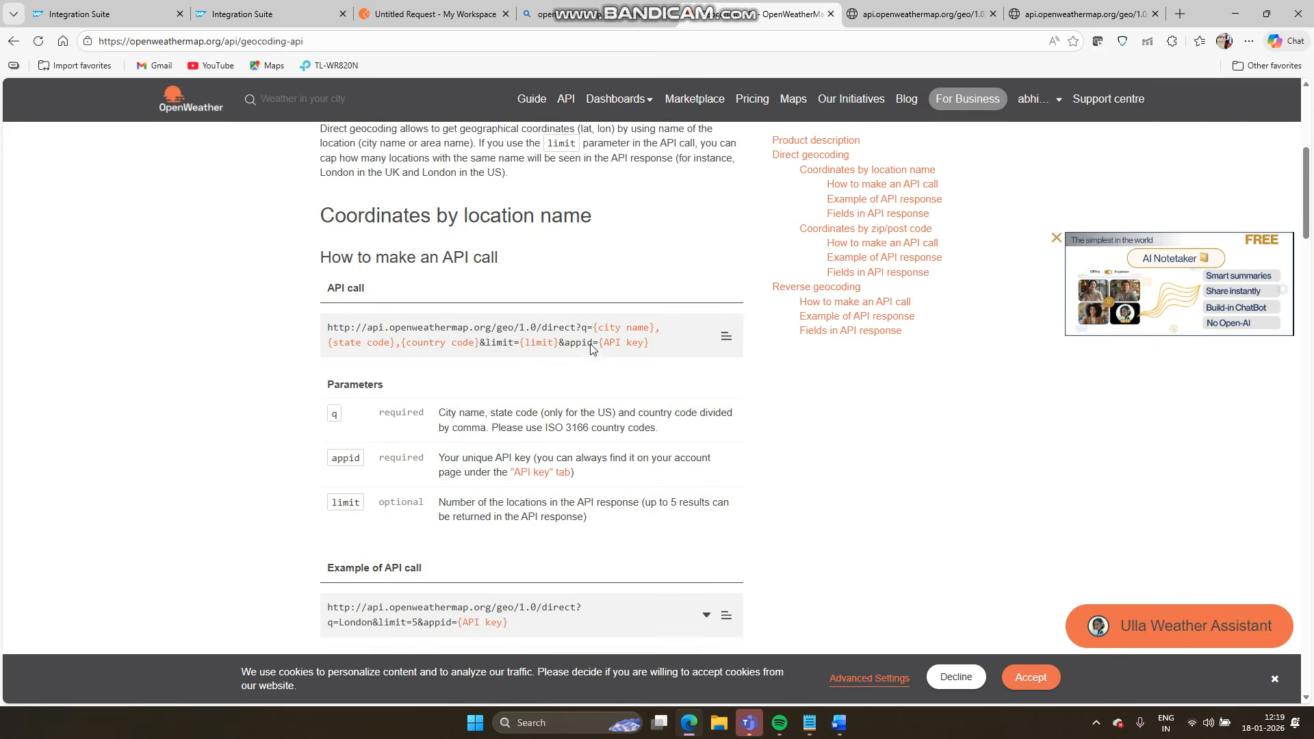
scroll(593, 350, "down", 2)
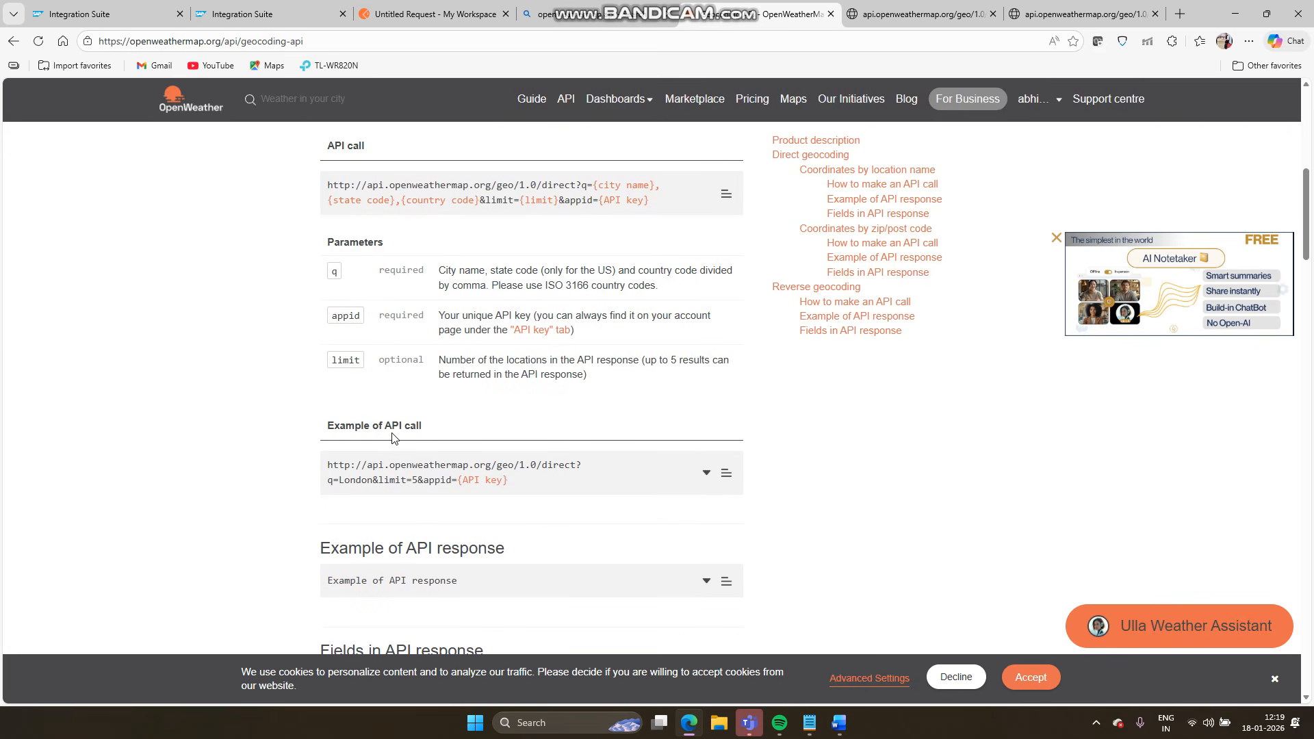
left_click(726, 475)
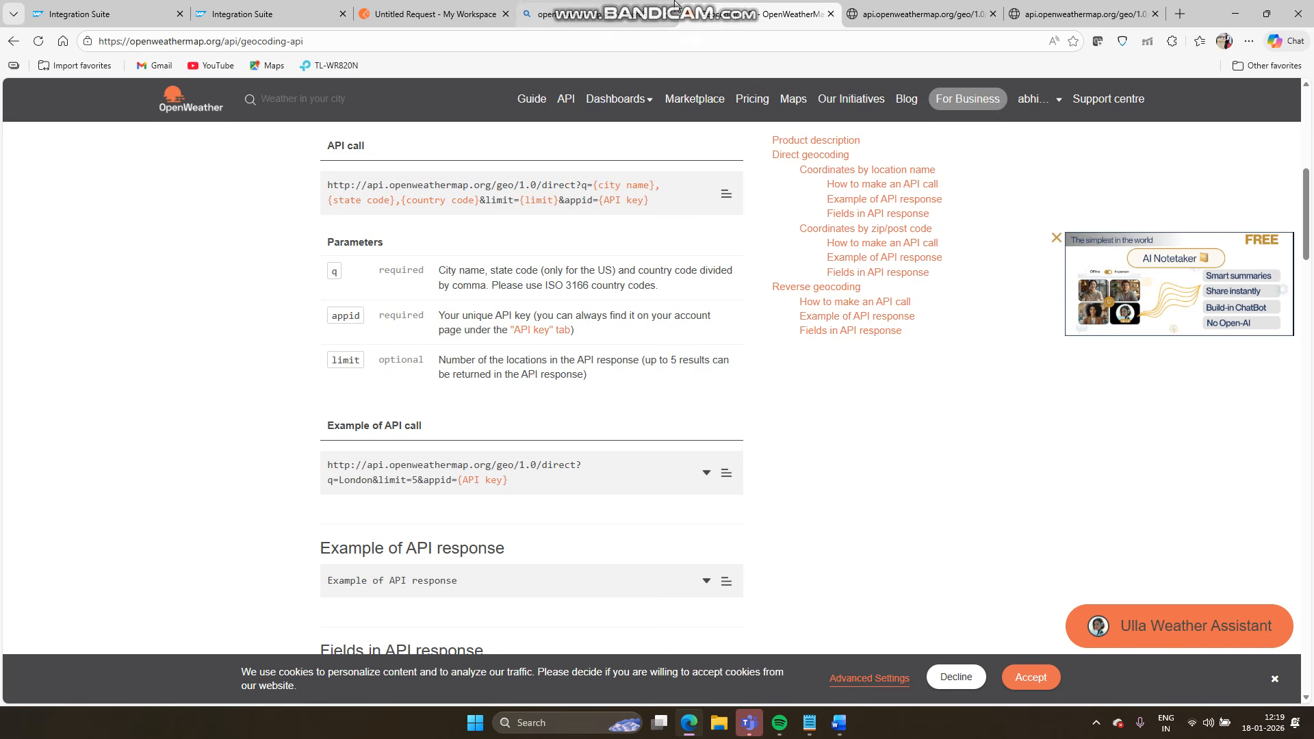
left_click(247, 12)
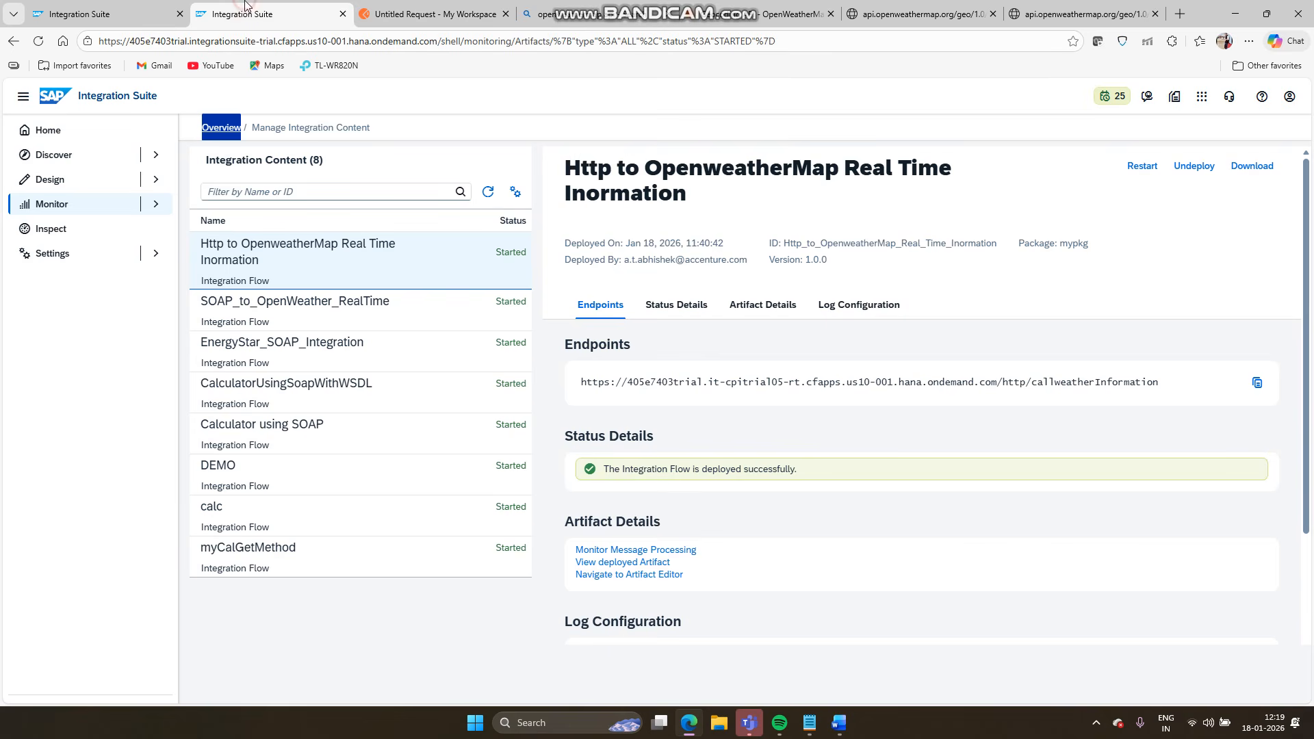
- Paste the example geocoding URL into the HTTP receiver's Address field
left_click(85, 7)
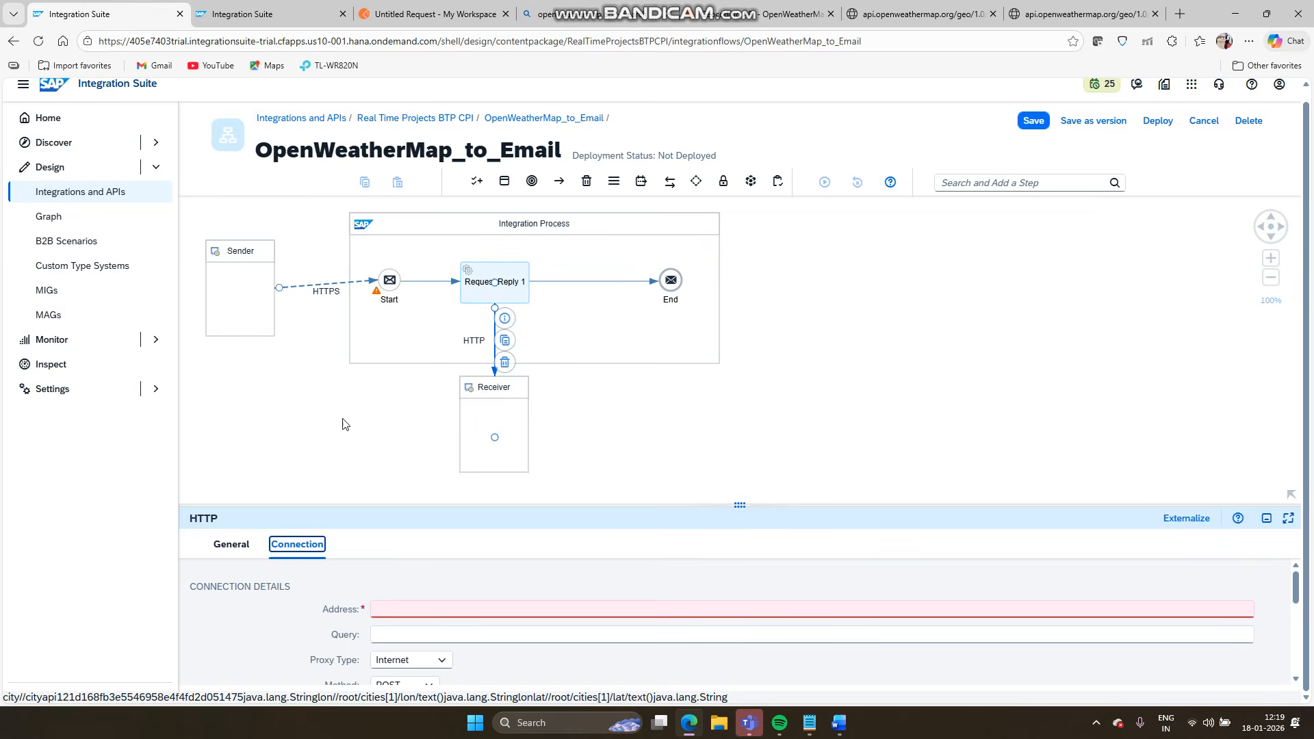
left_click(431, 611)
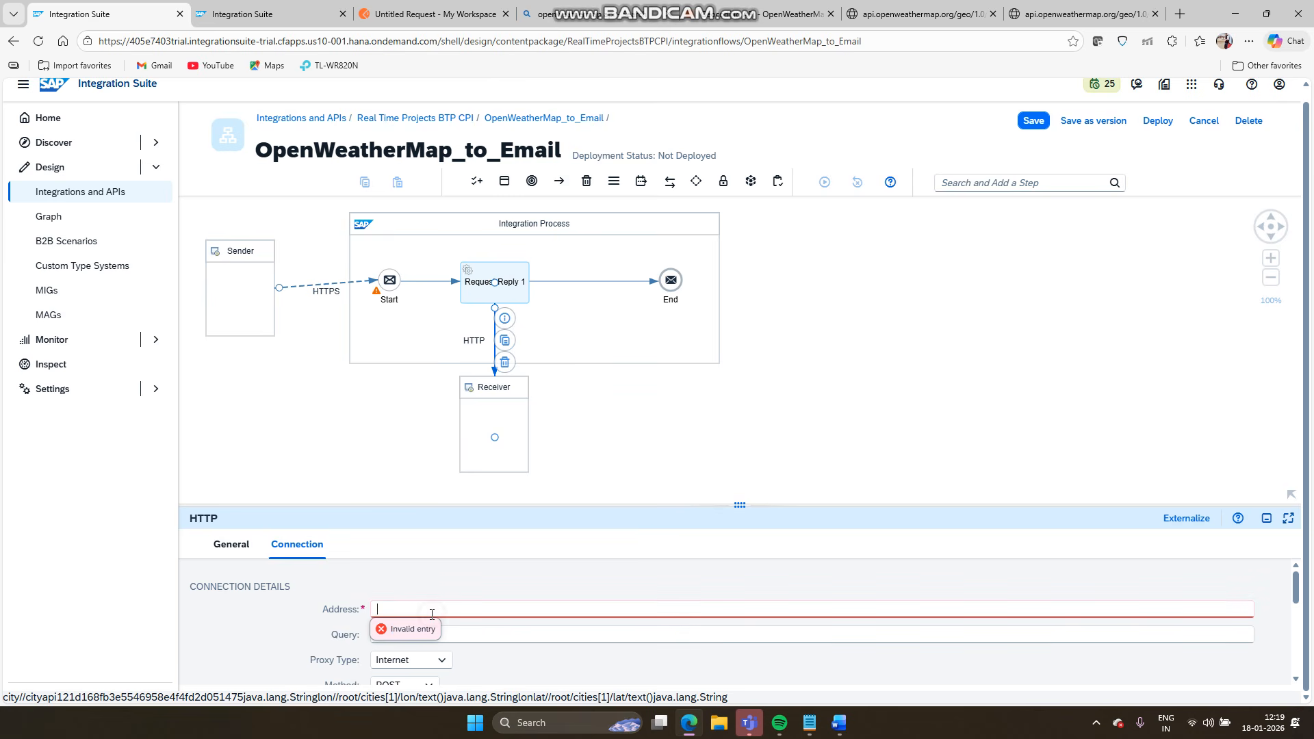
key("ctrl+v")
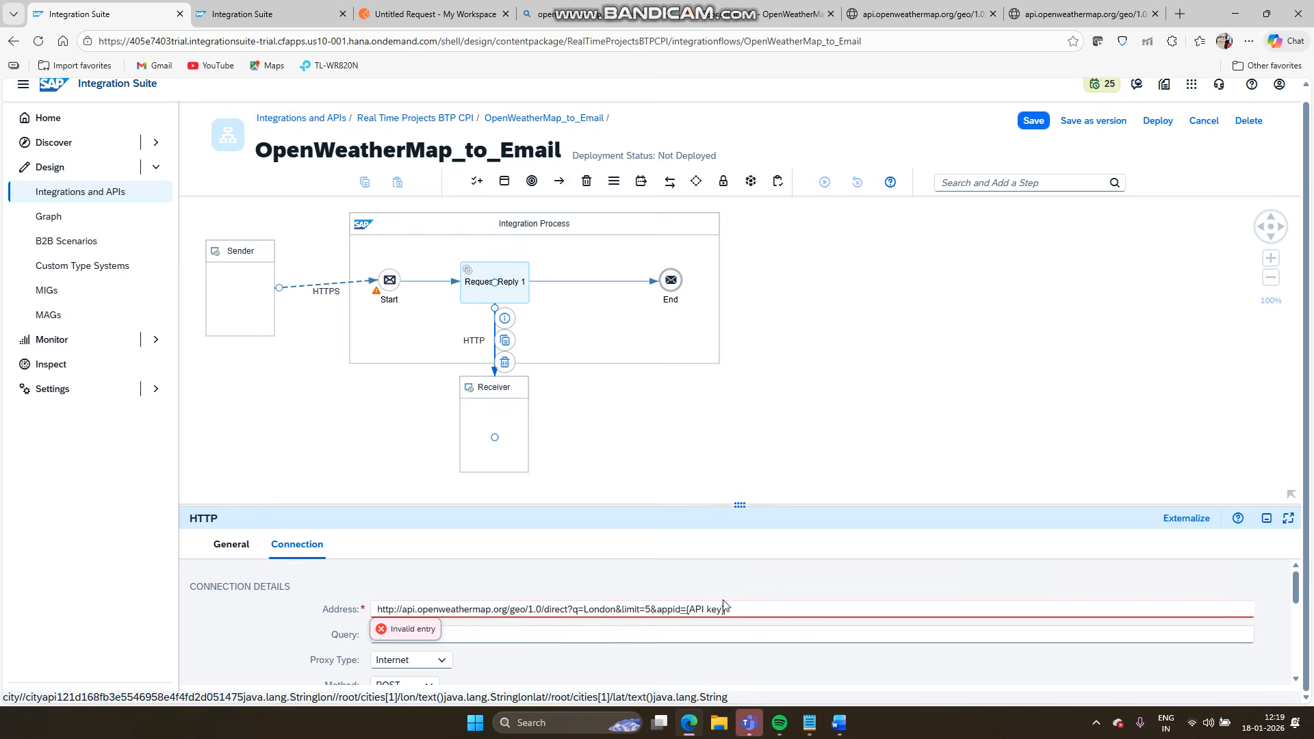
left_click(1057, 8)
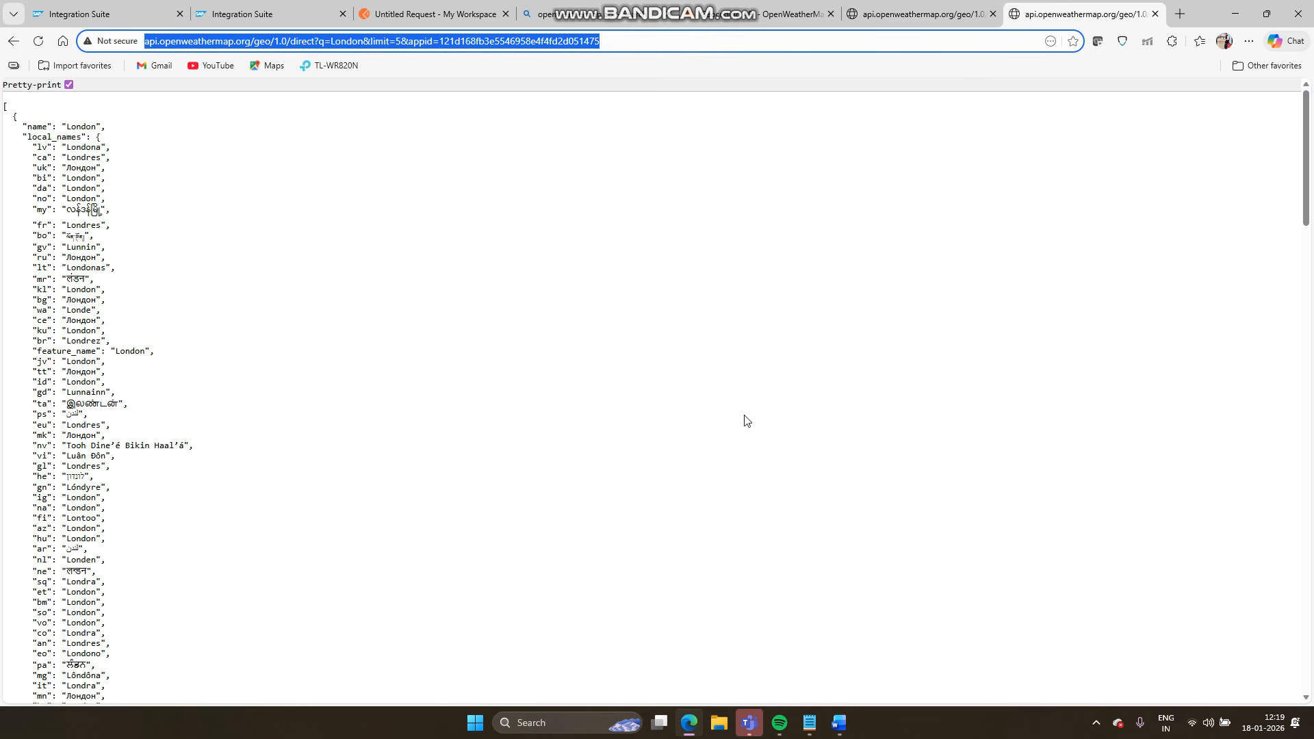
left_click(132, 10)
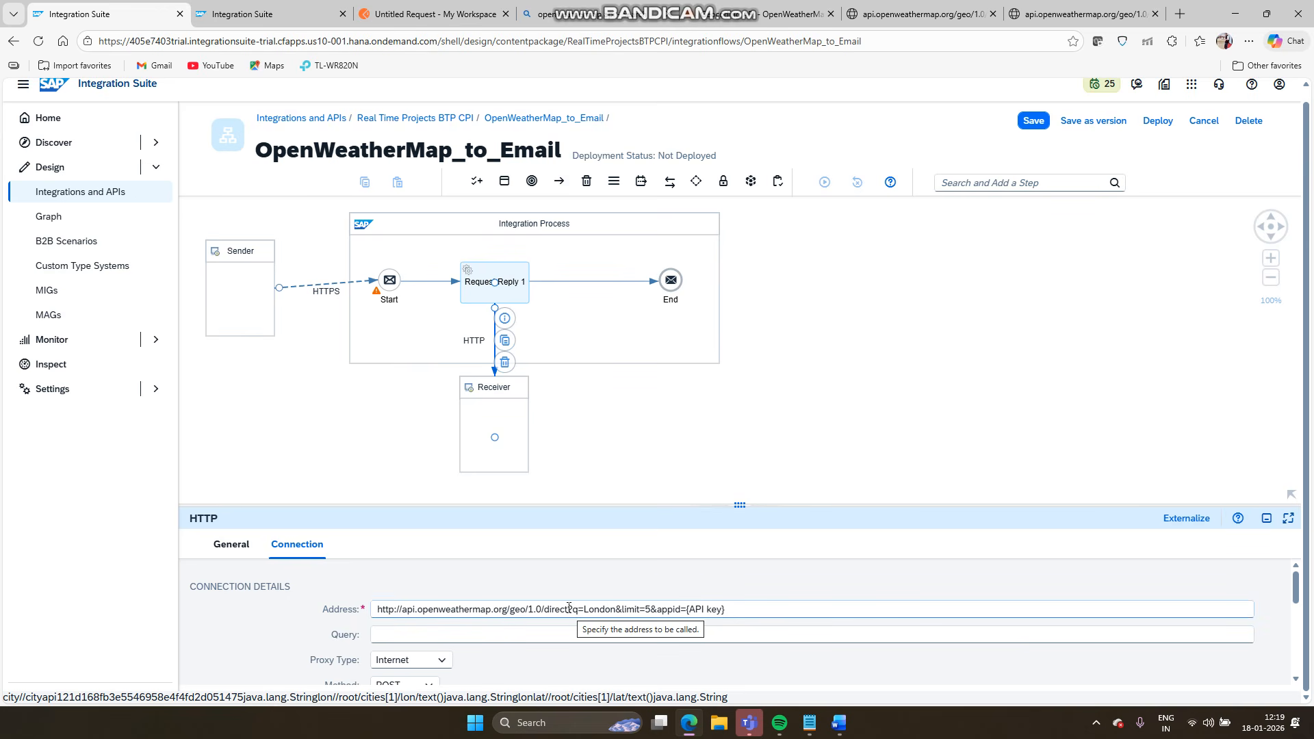
- Move the query into the Query field as q=London&limit=5&appid=, dropping '?' and placeholder
left_click_drag(569, 607, 760, 606)
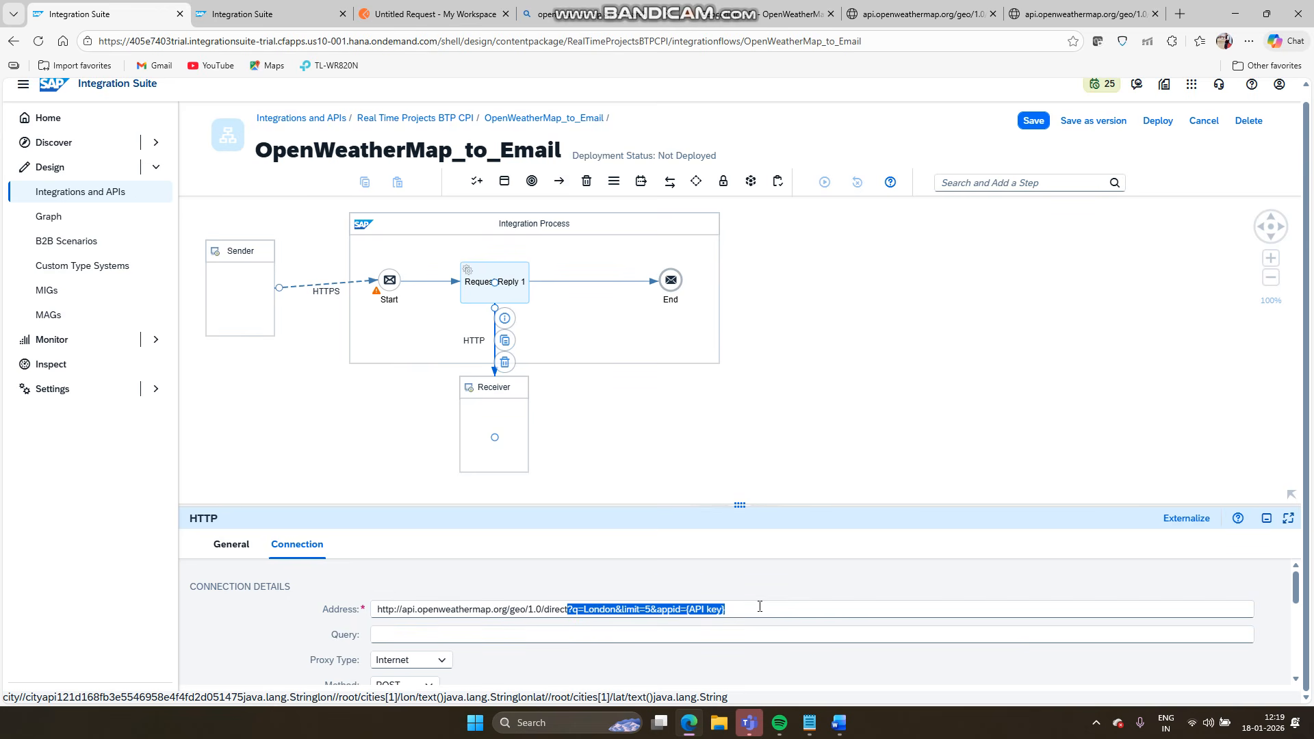
key("BackSpace")
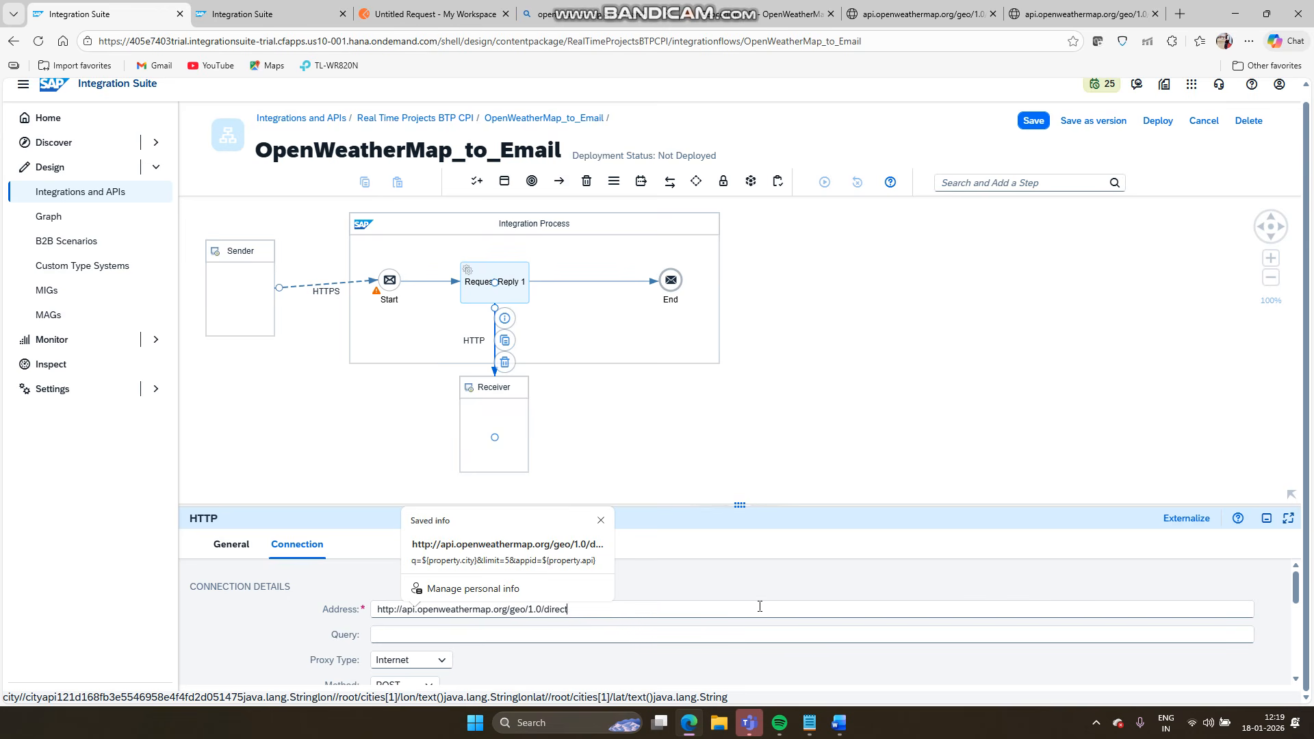
left_click(692, 635)
key("ctrl+v")
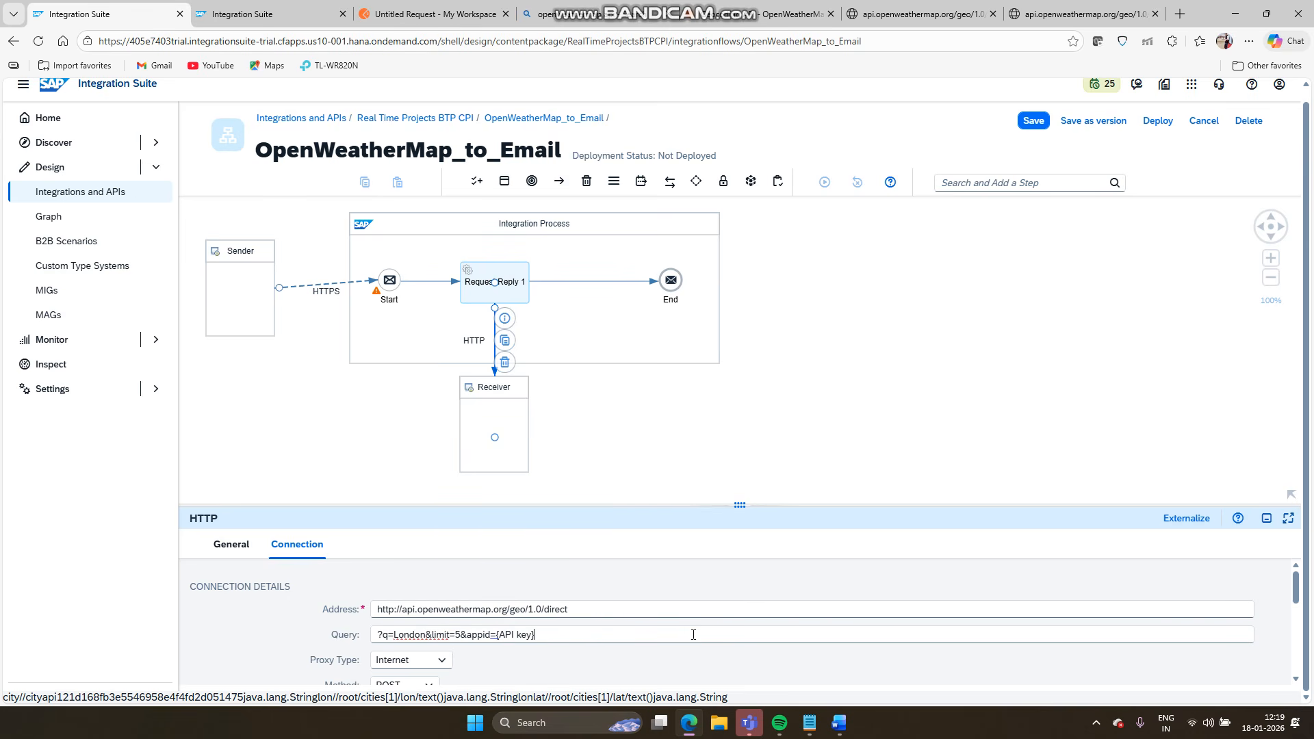
left_click(381, 634)
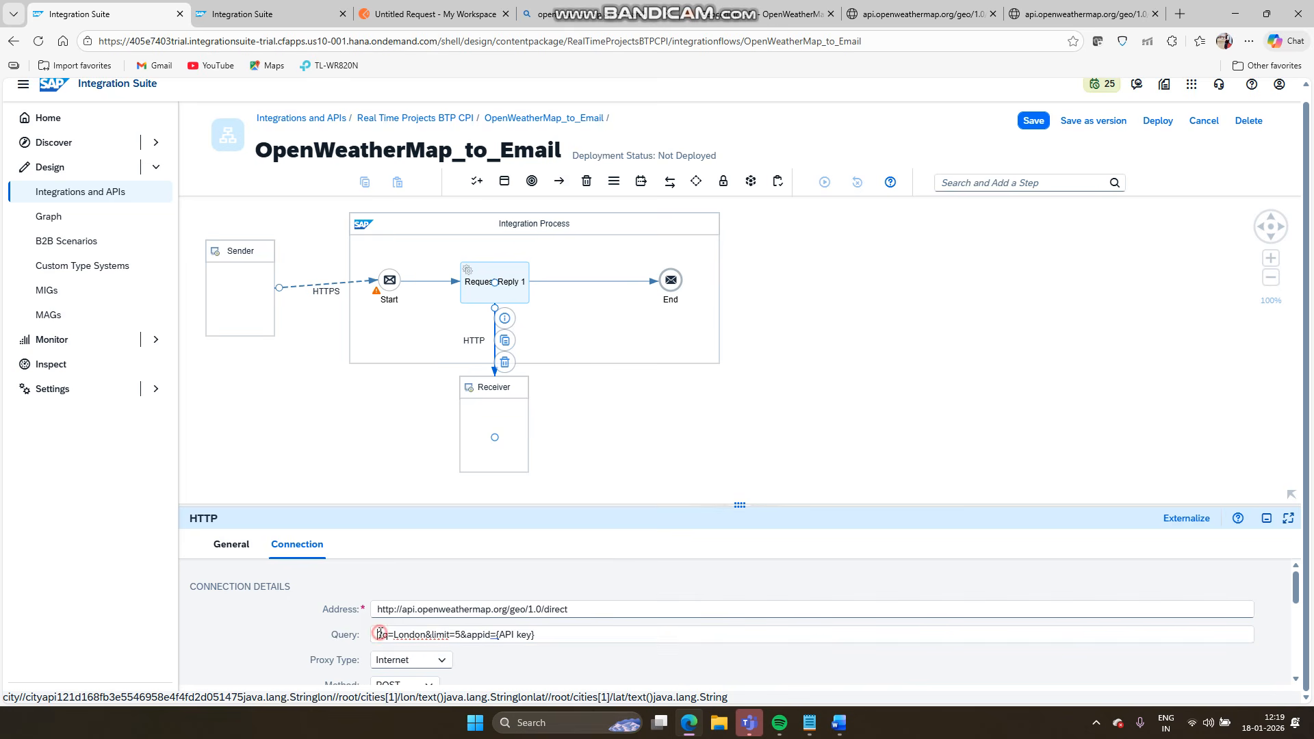
key("BackSpace")
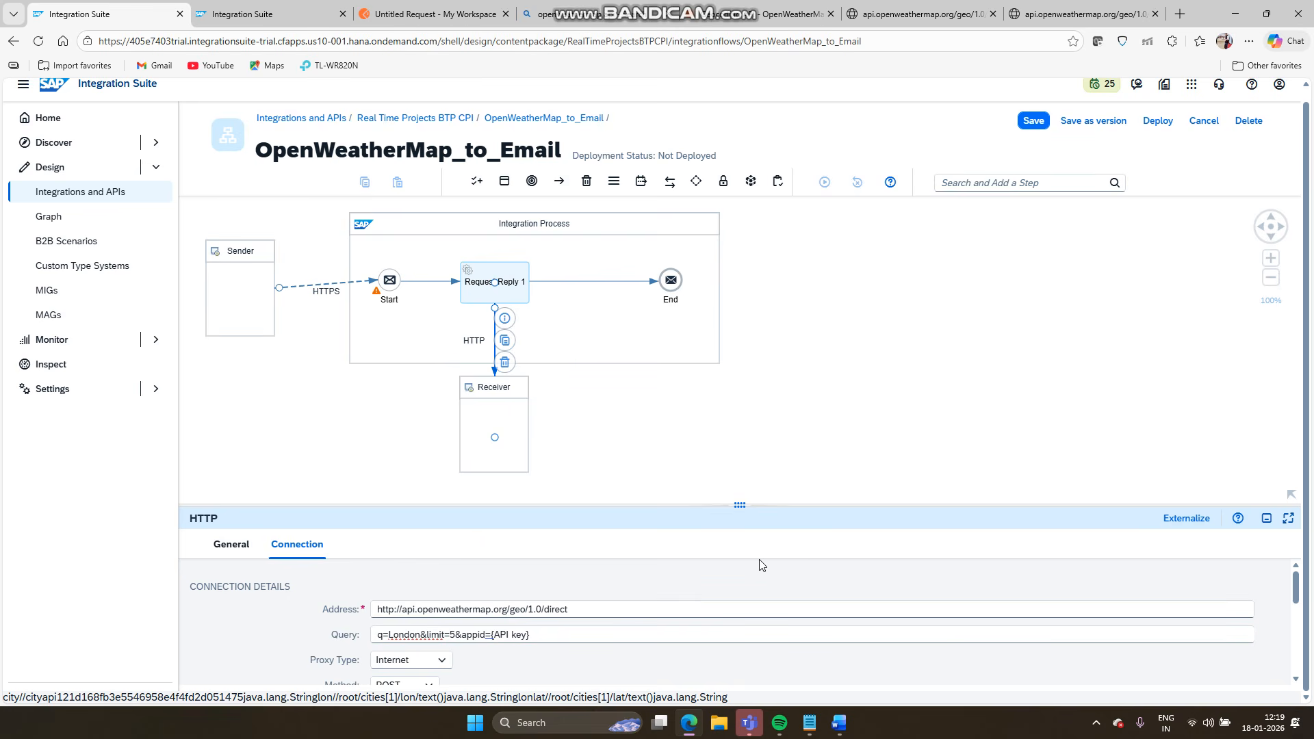
left_click(535, 635)
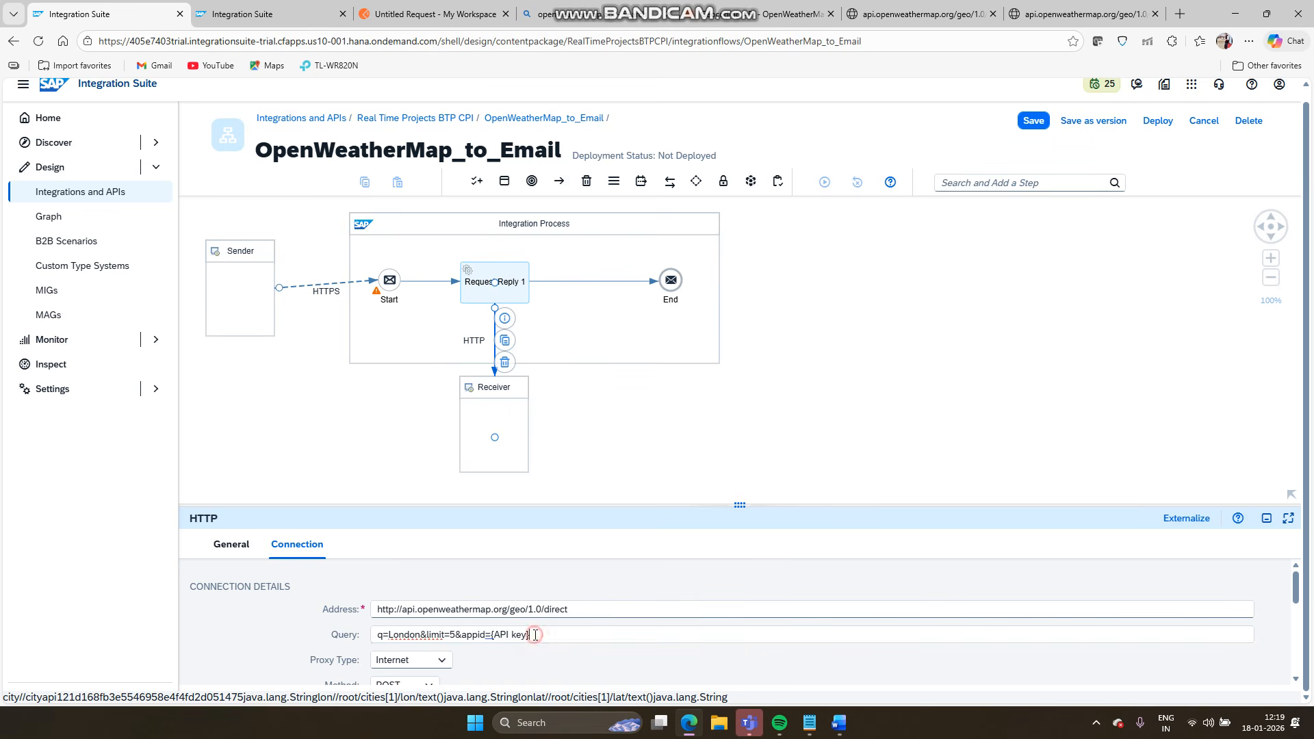
key("BackSpace")
key("BackSpace")
key("BackSpace")
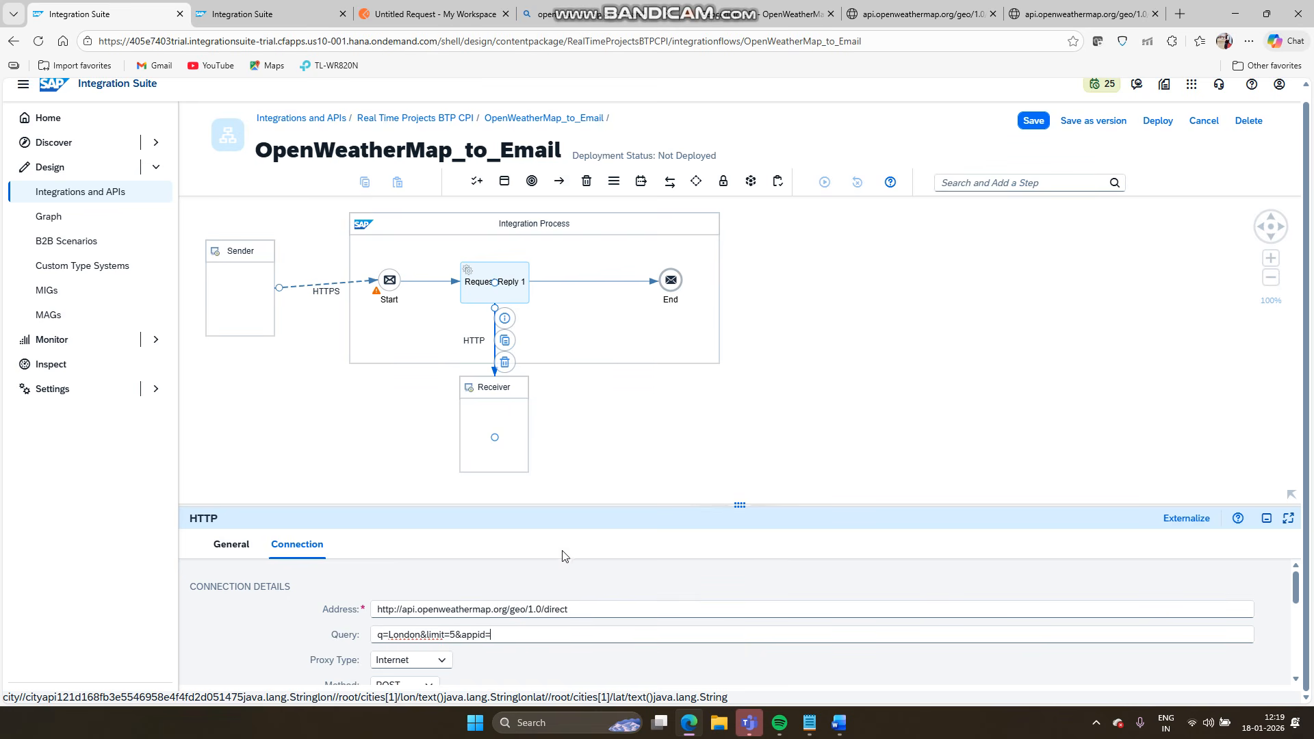
- Copy the account's API key from the My API keys page
left_click(745, 19)
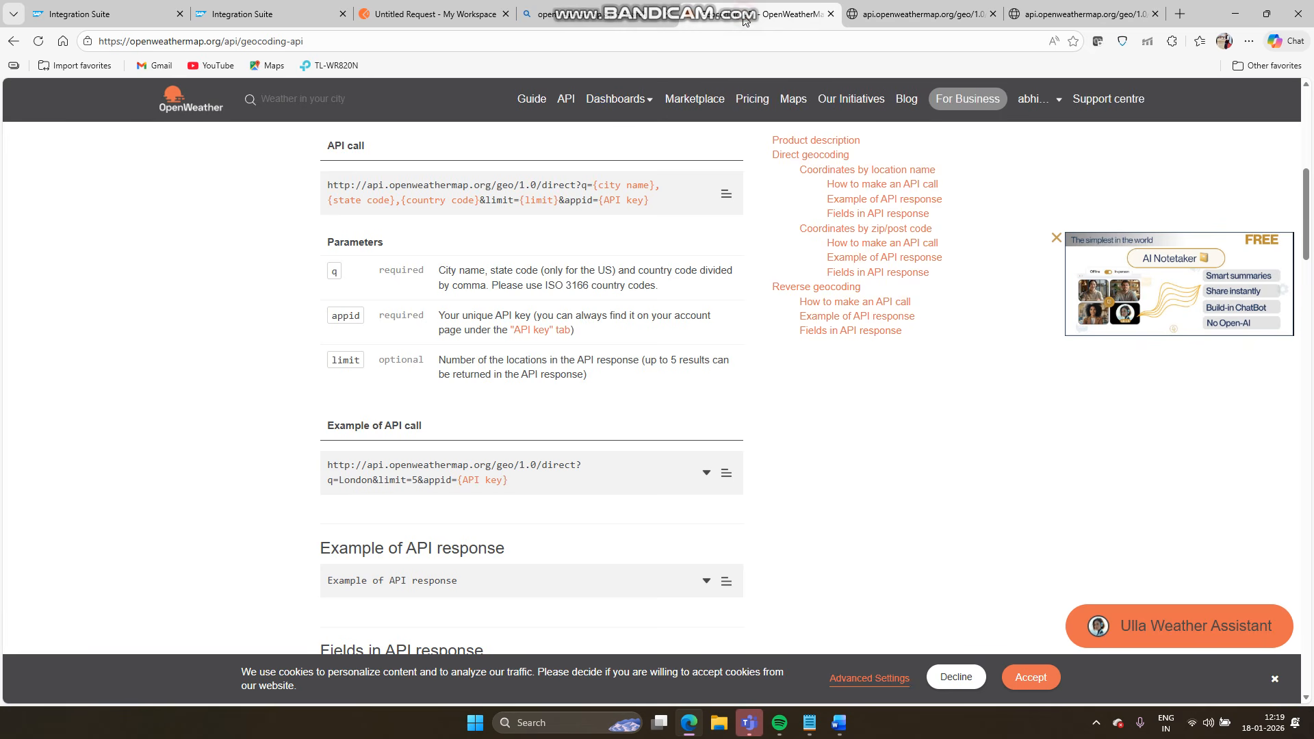
left_click(1032, 102)
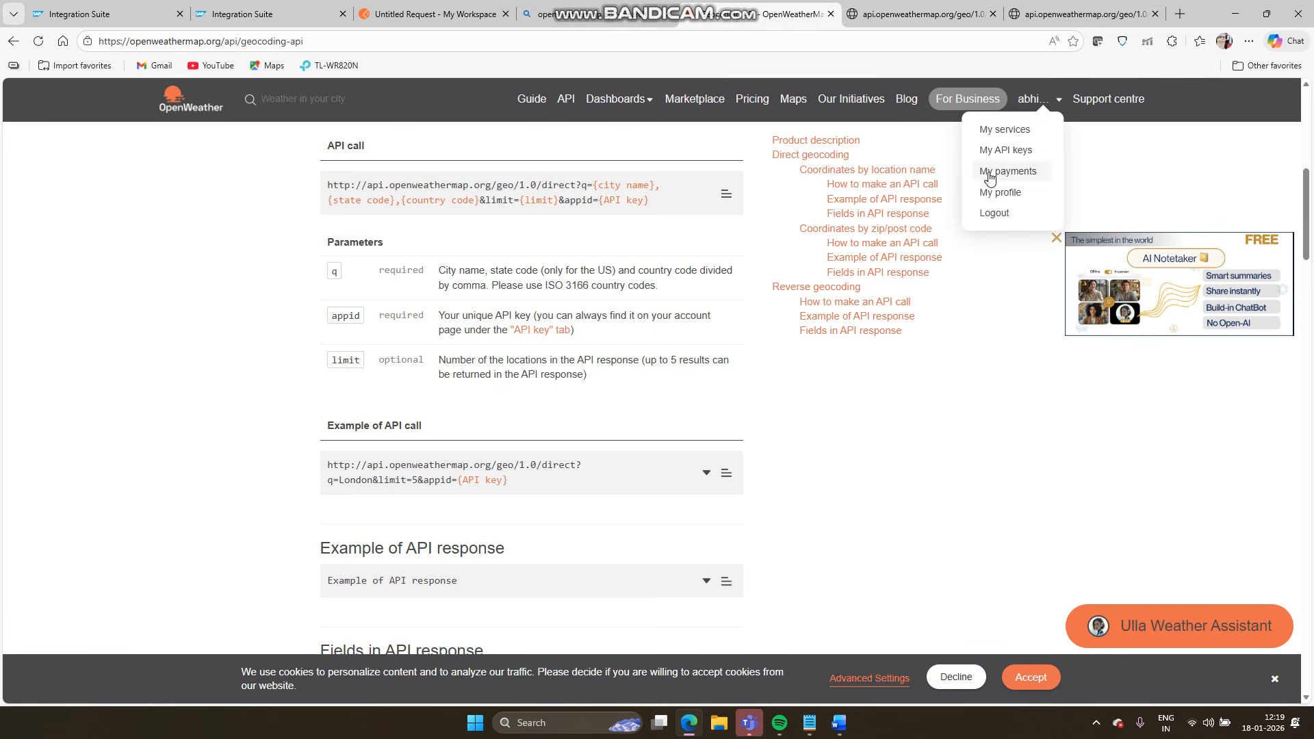
left_click(995, 150)
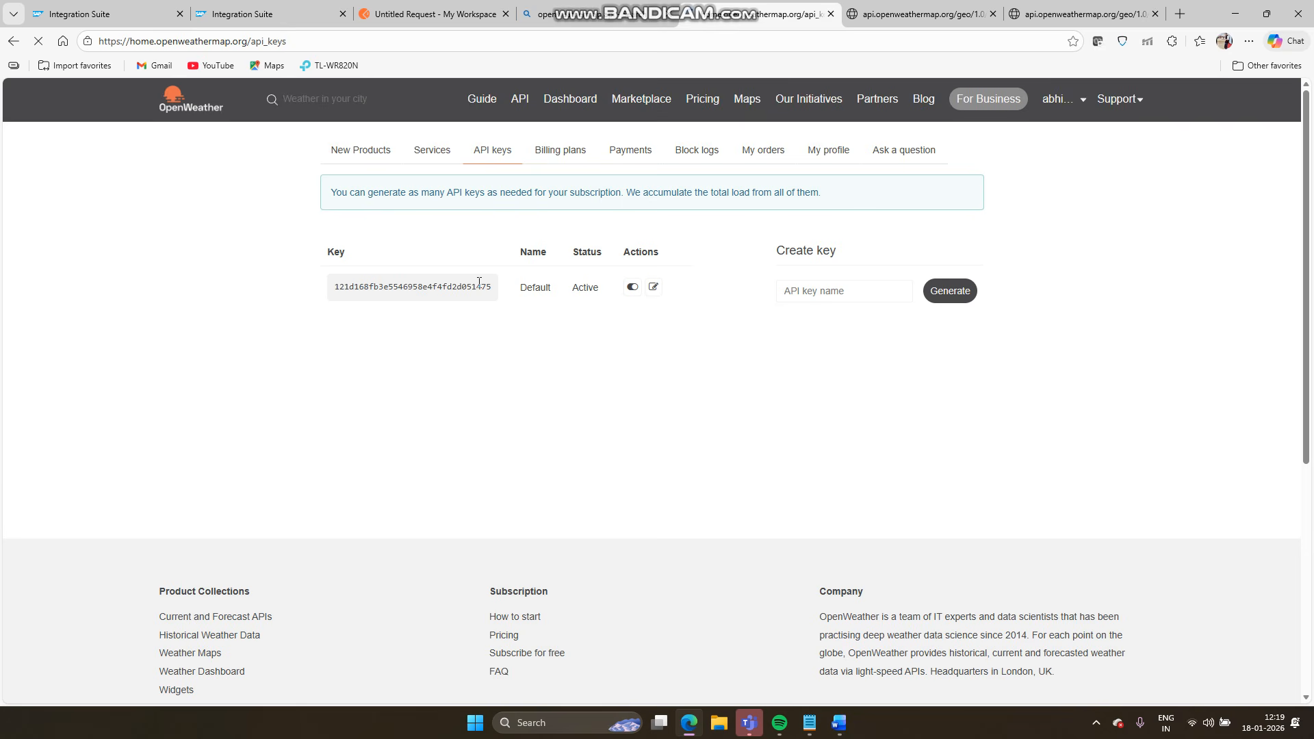
double_click(441, 289)
key("ctrl+c")
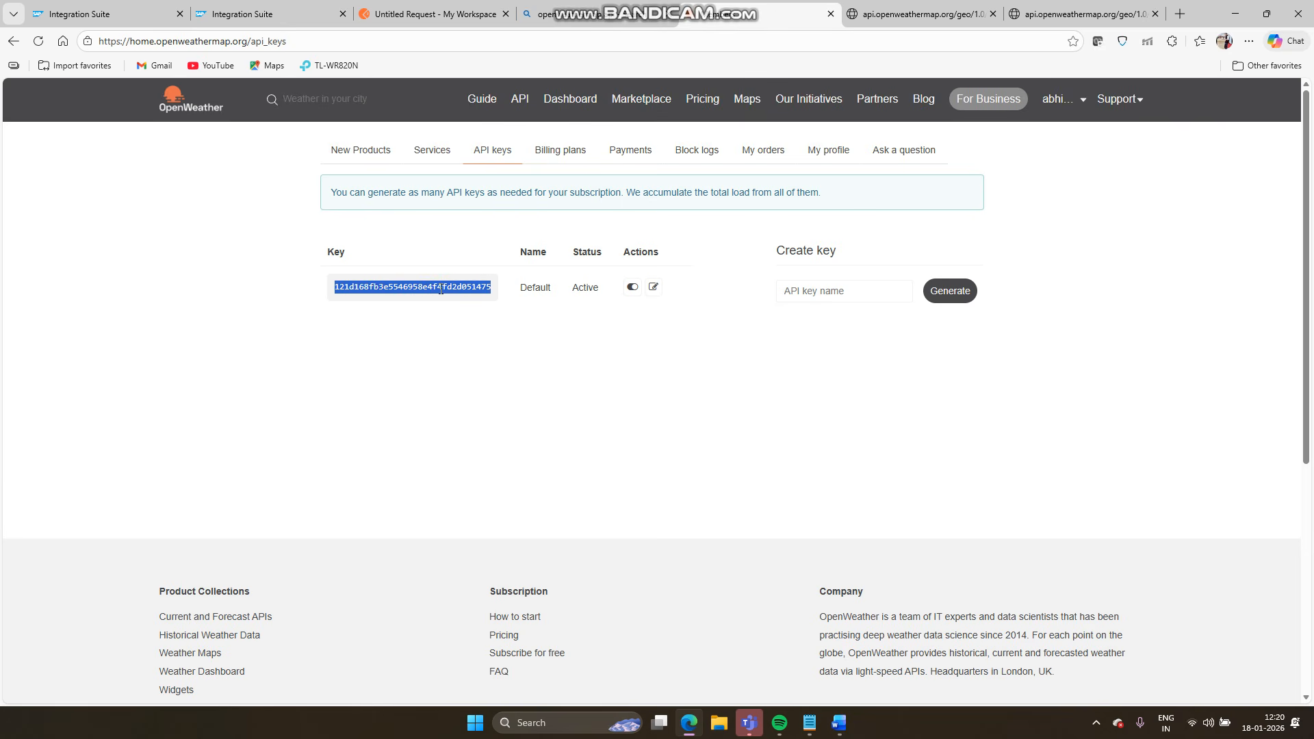
left_click(102, 14)
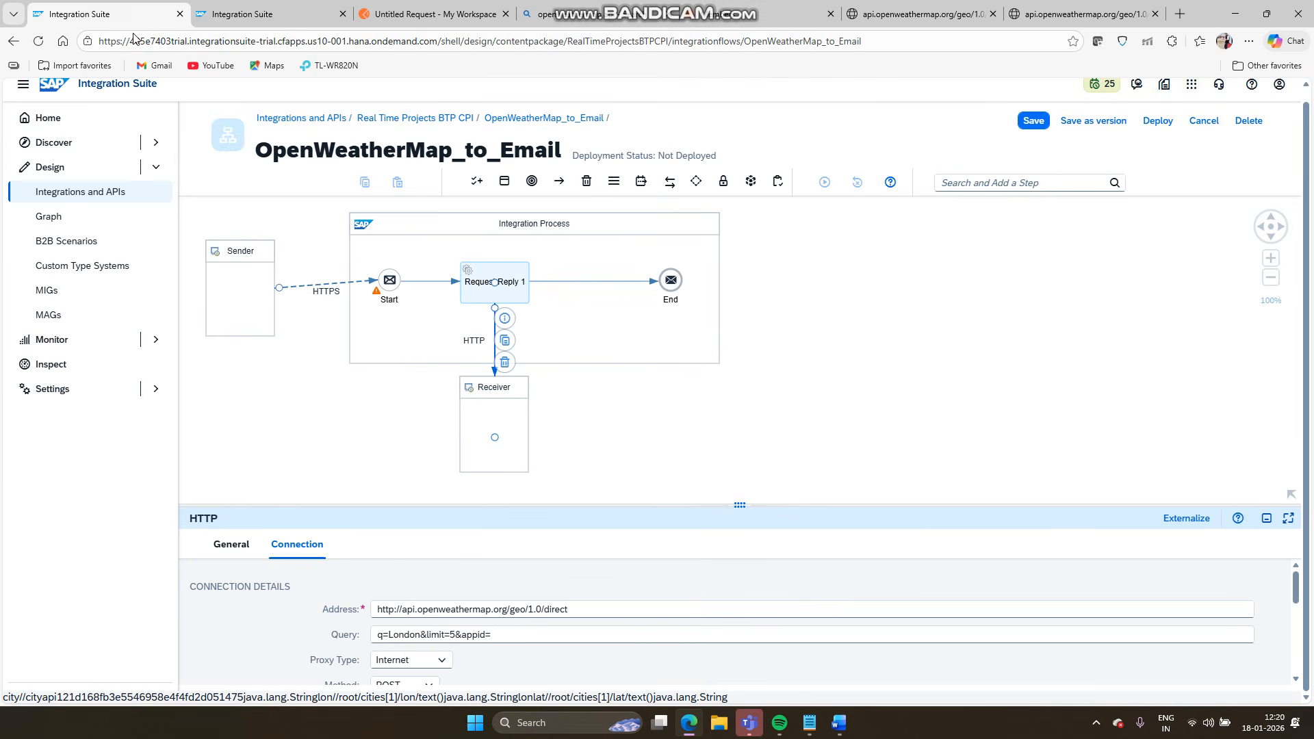
- Append the API key after appid= and set Method to GET and Authentication to None
left_click(499, 634)
key("ctrl+v")
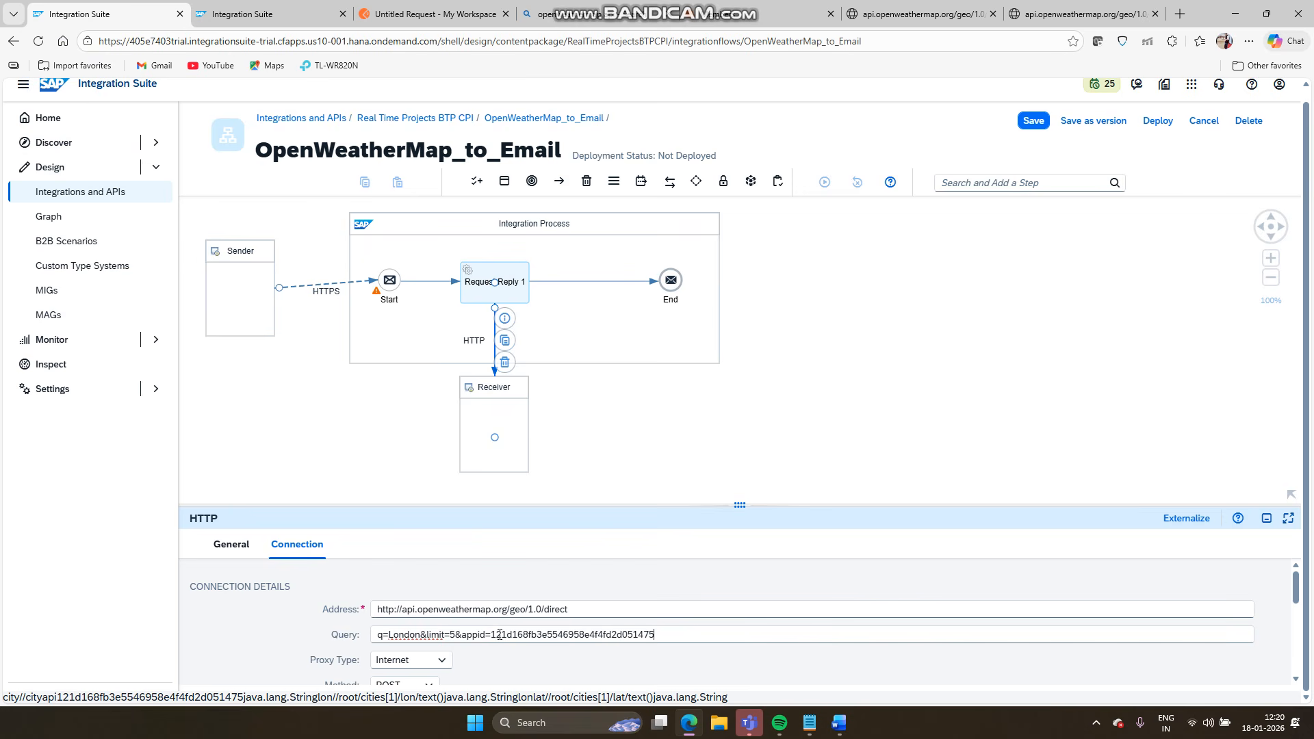
scroll(543, 628, "down", 1)
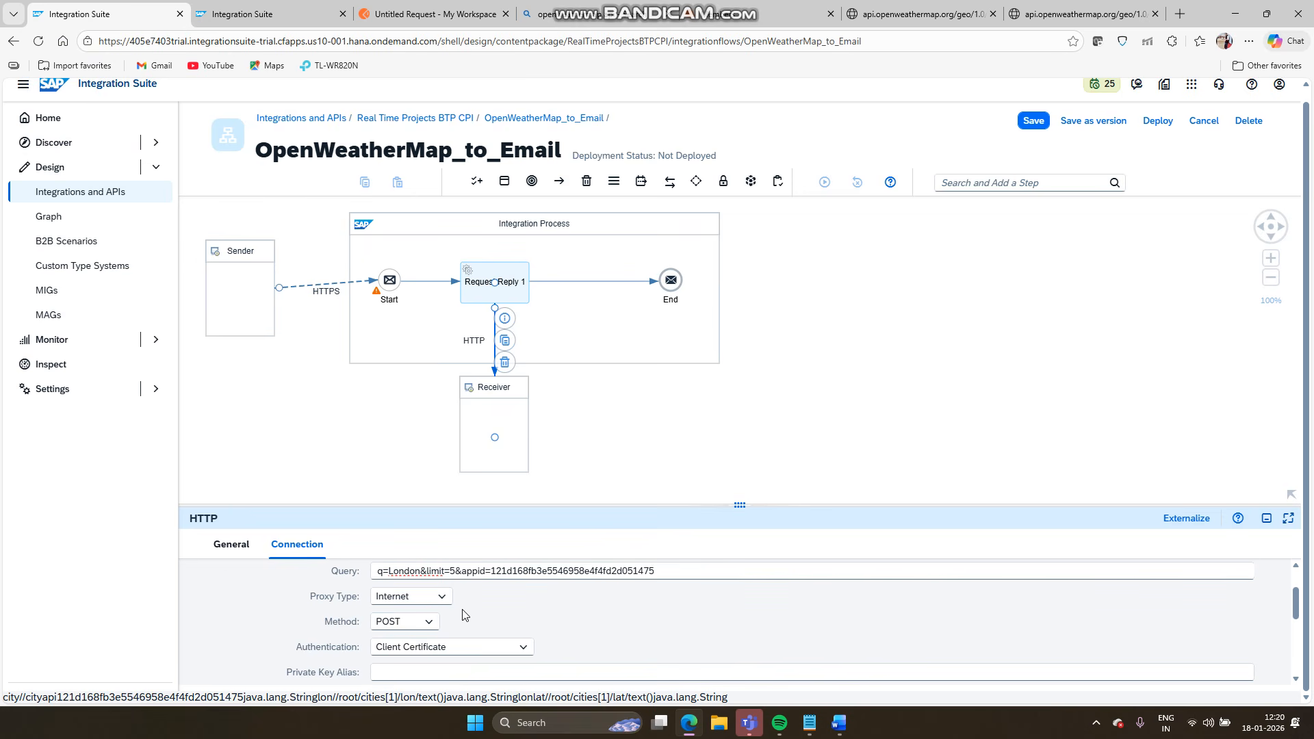
left_click(432, 622)
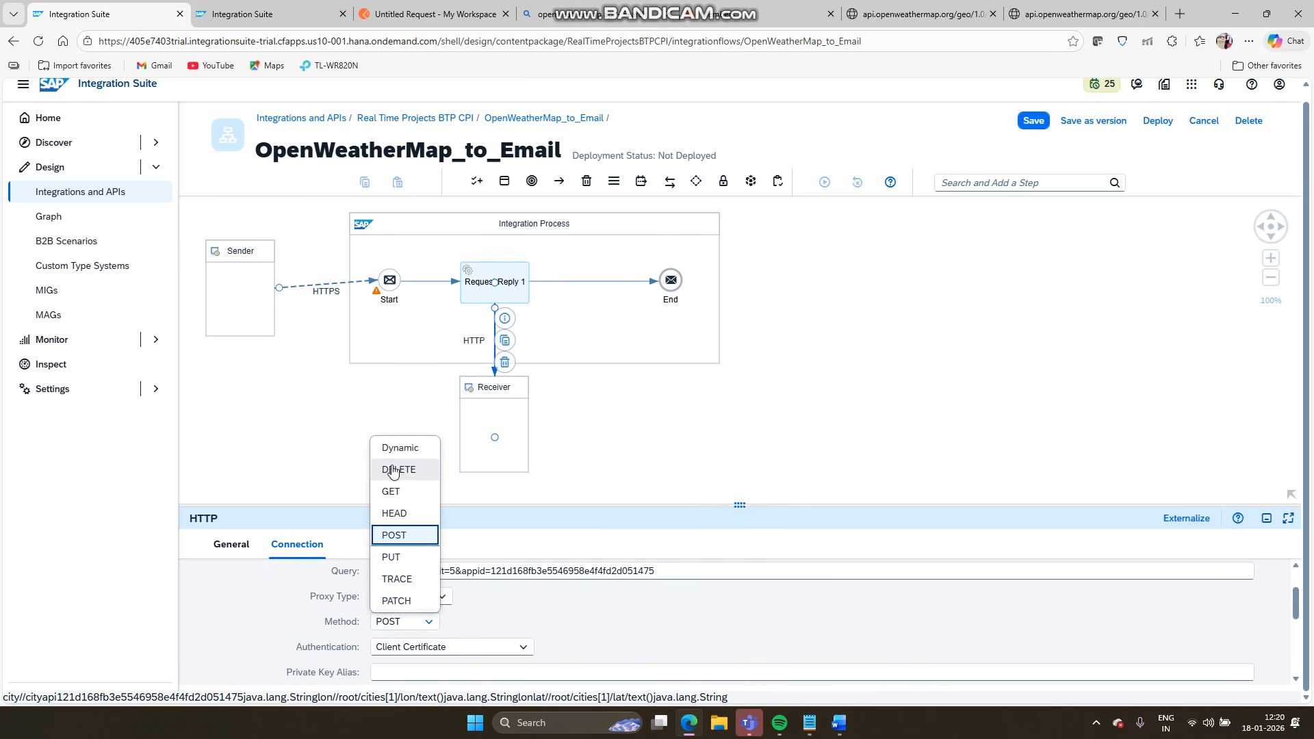
left_click(393, 491)
scroll(498, 665, "down", 1)
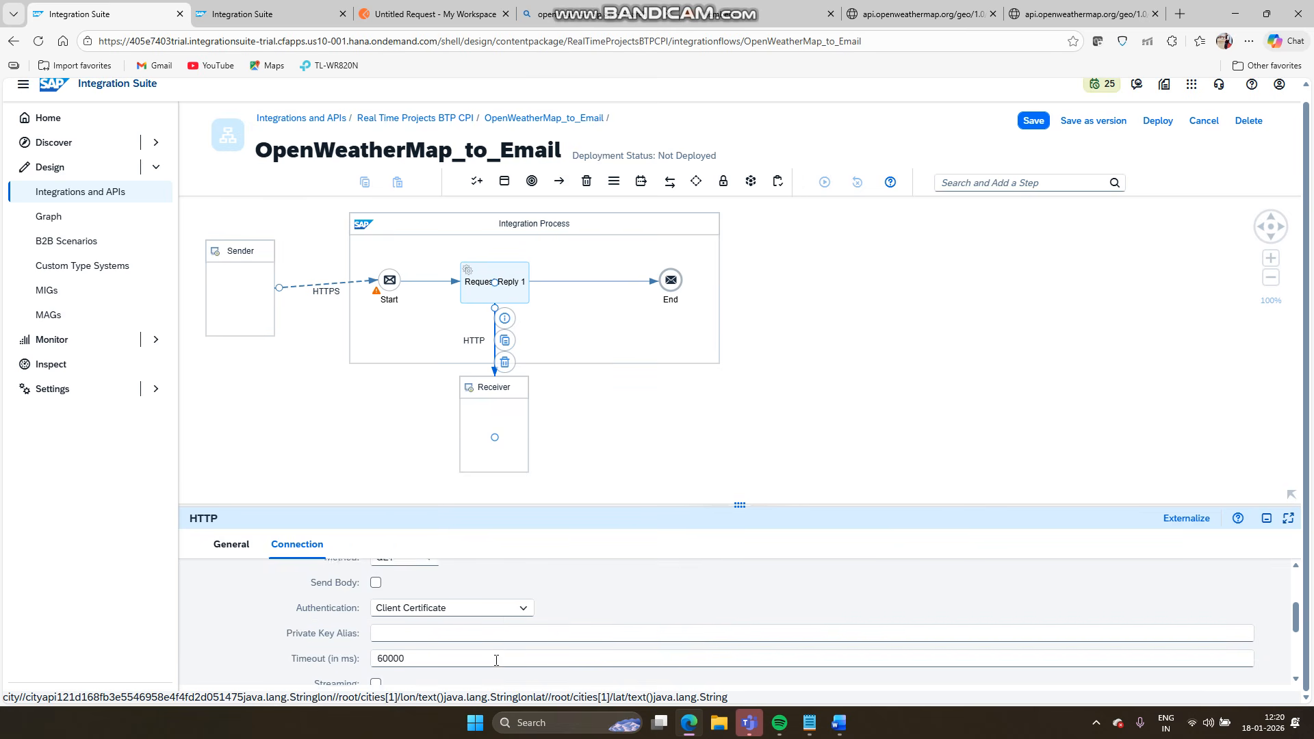
left_click(513, 609)
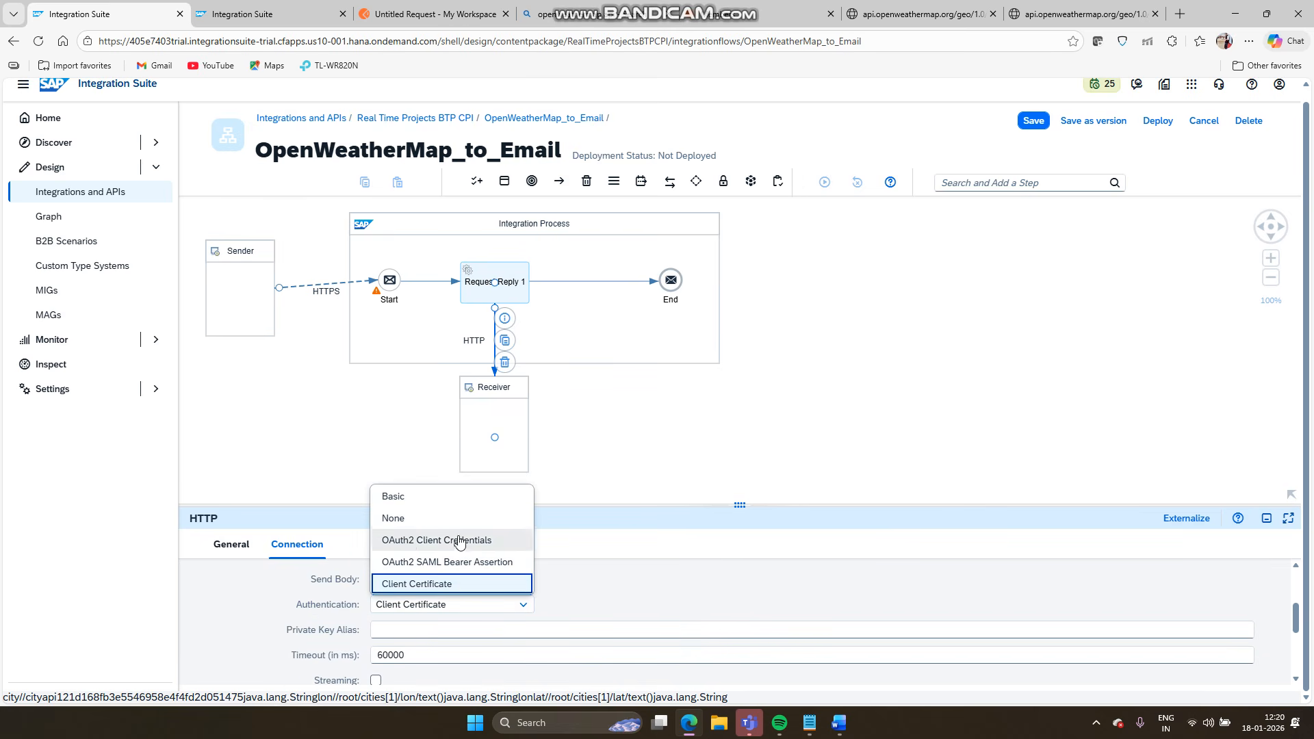
left_click(427, 520)
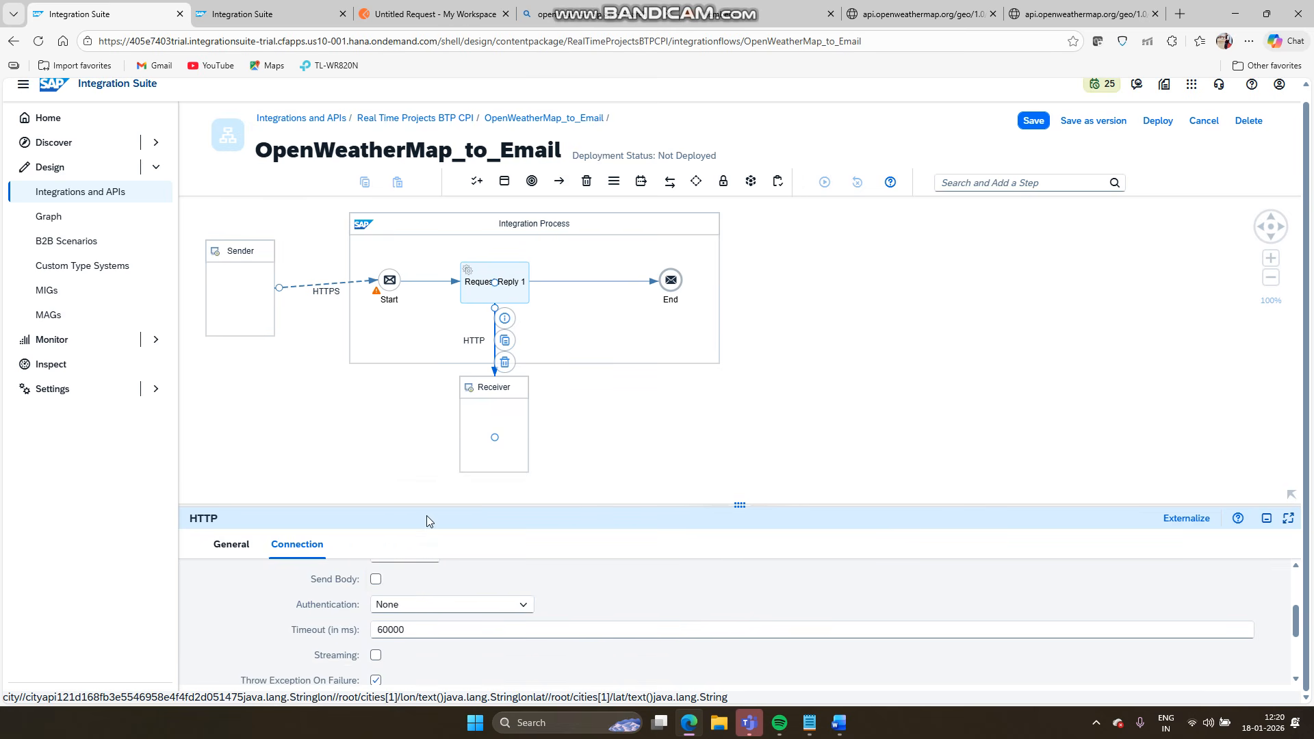
scroll(509, 648, "down", 1)
scroll(508, 648, "up", 4)
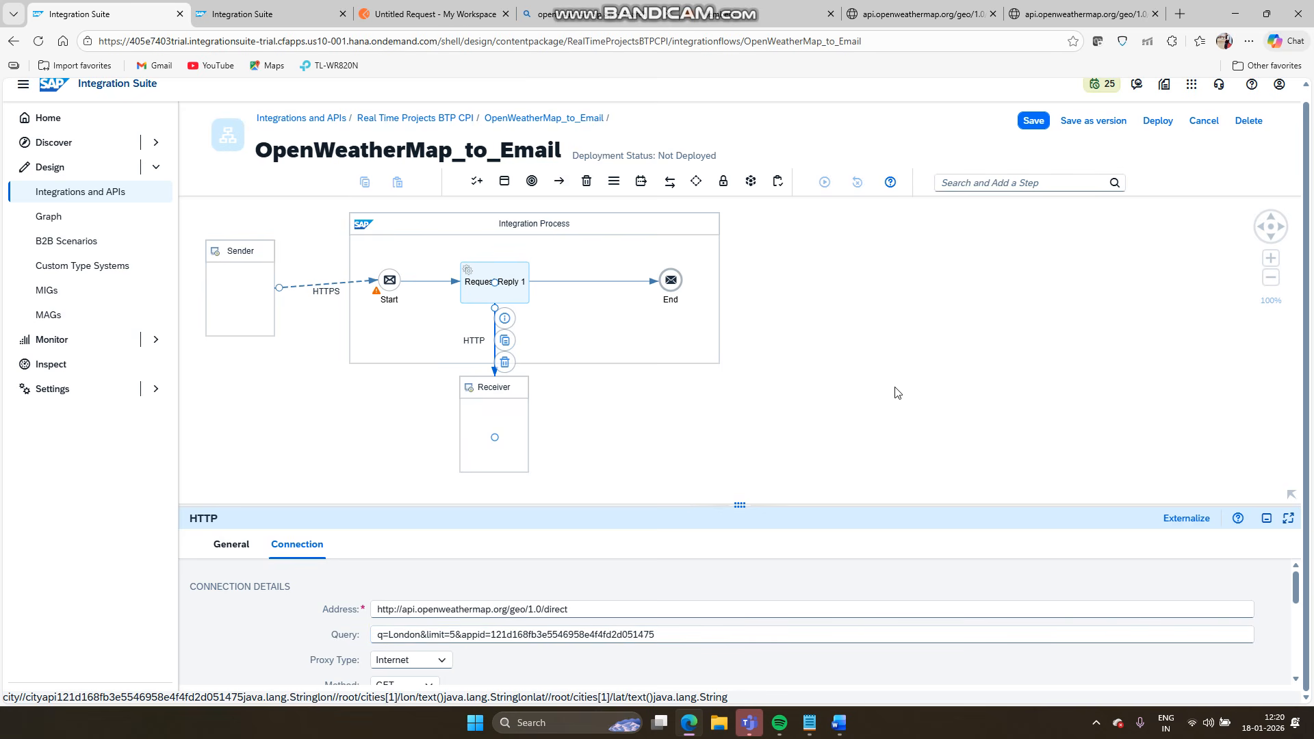
- Check the London geocoding JSON result, then select the sender's HTTPS connection
left_click(1068, 14)
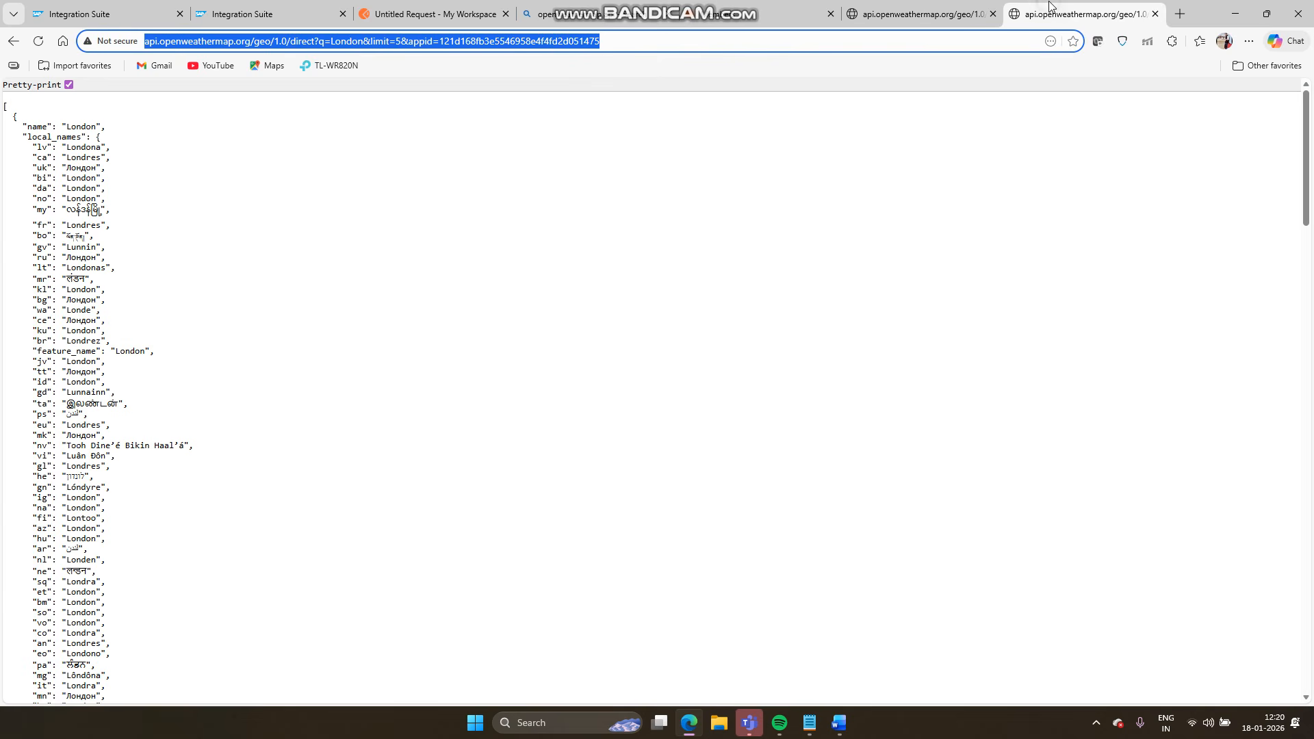
left_click(80, 10)
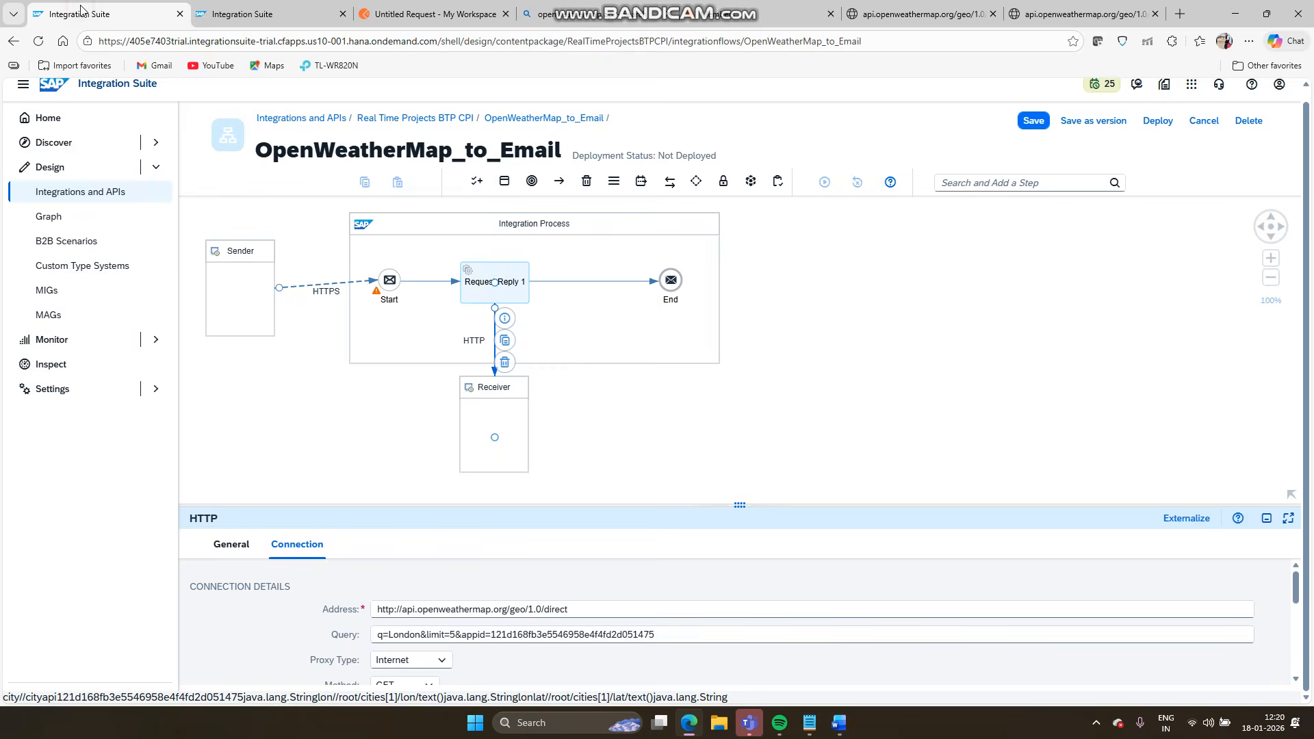
left_click(317, 287)
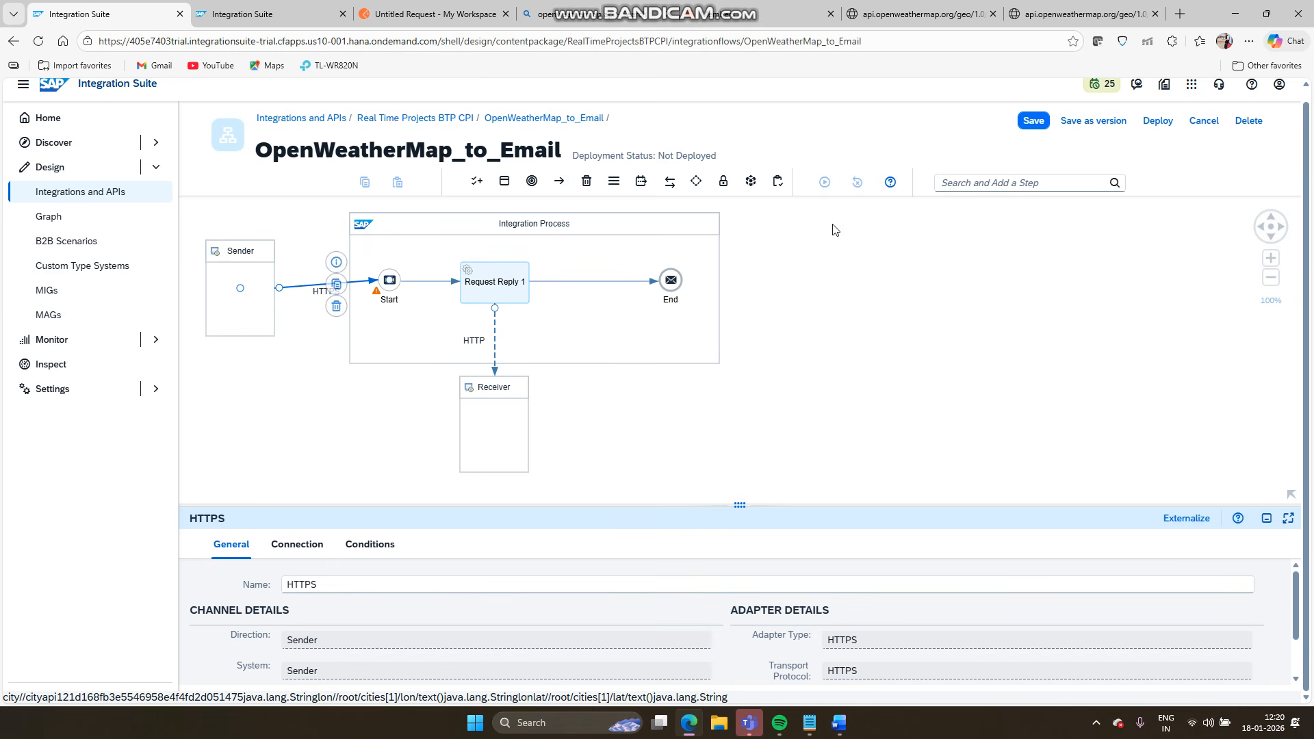
- Review the sender's HTTPS address, then save and deploy OpenWeatherMap_to_Email to Cloud Integration
left_click(301, 544)
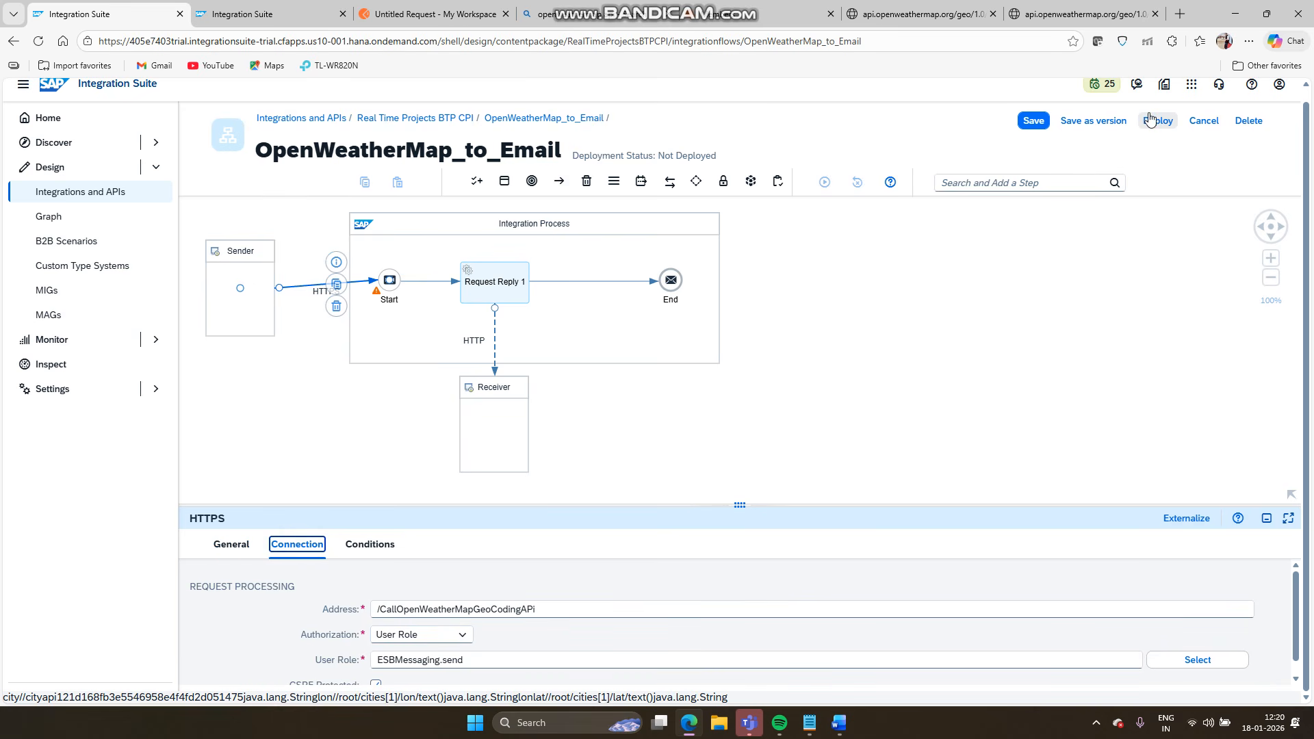
left_click(1044, 121)
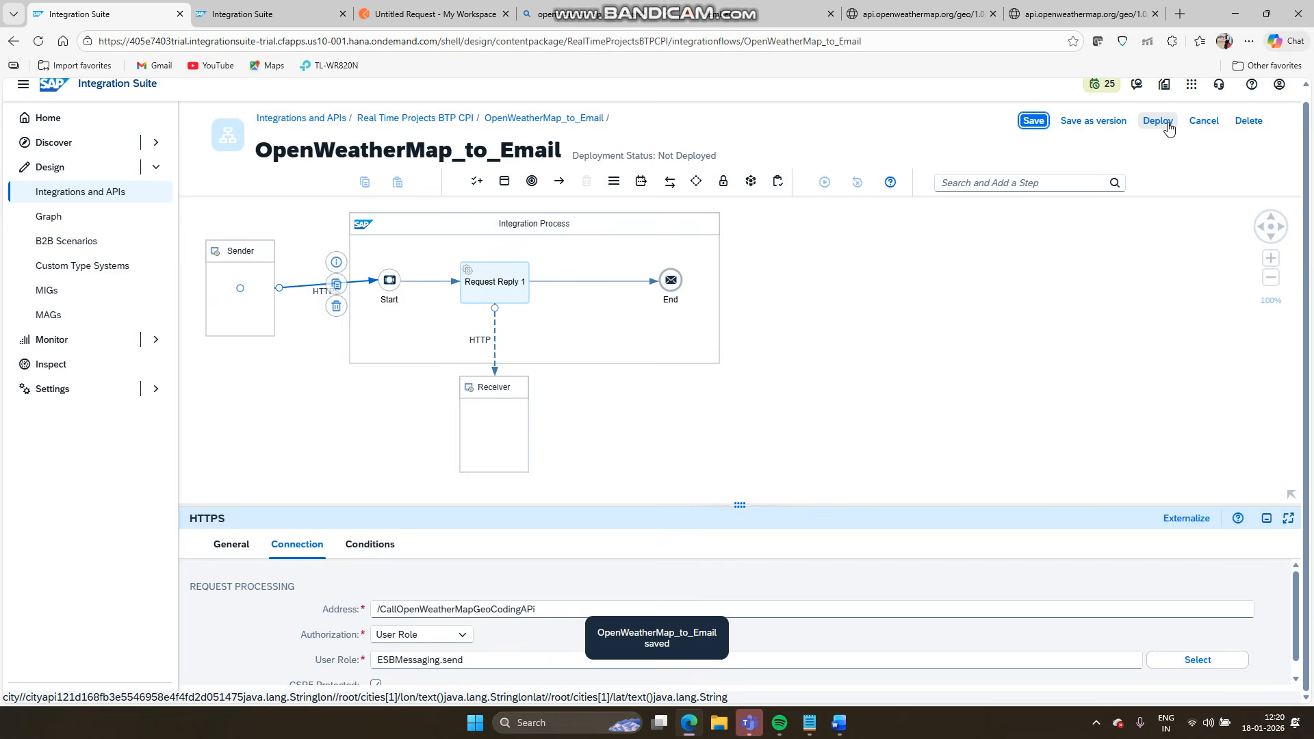
left_click(1168, 123)
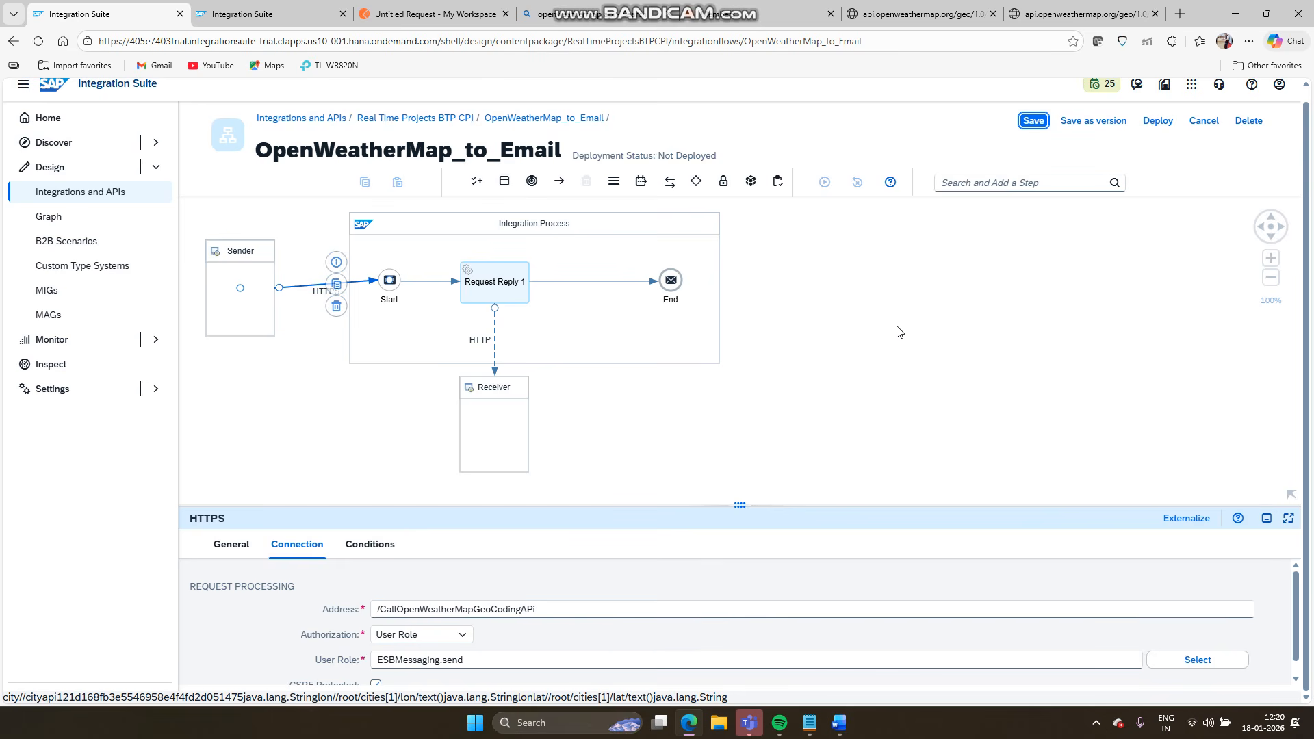
left_click(1155, 123)
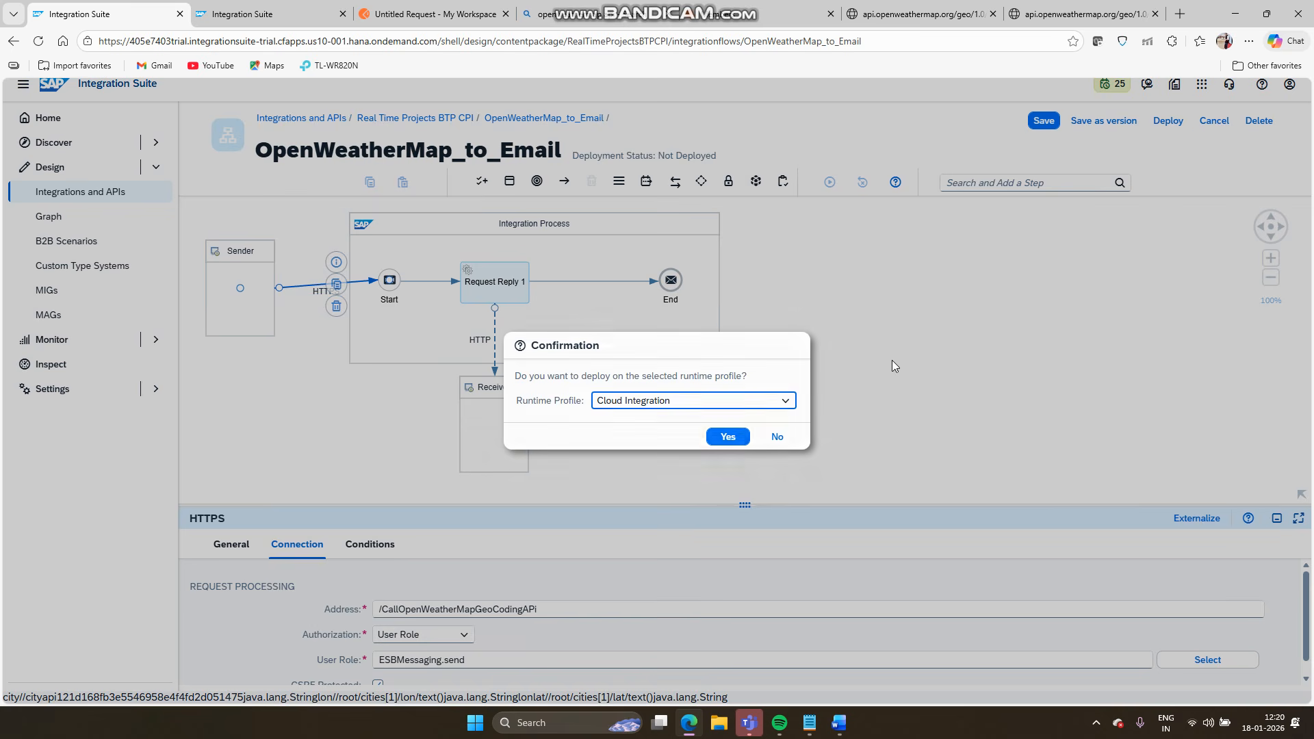
left_click(727, 436)
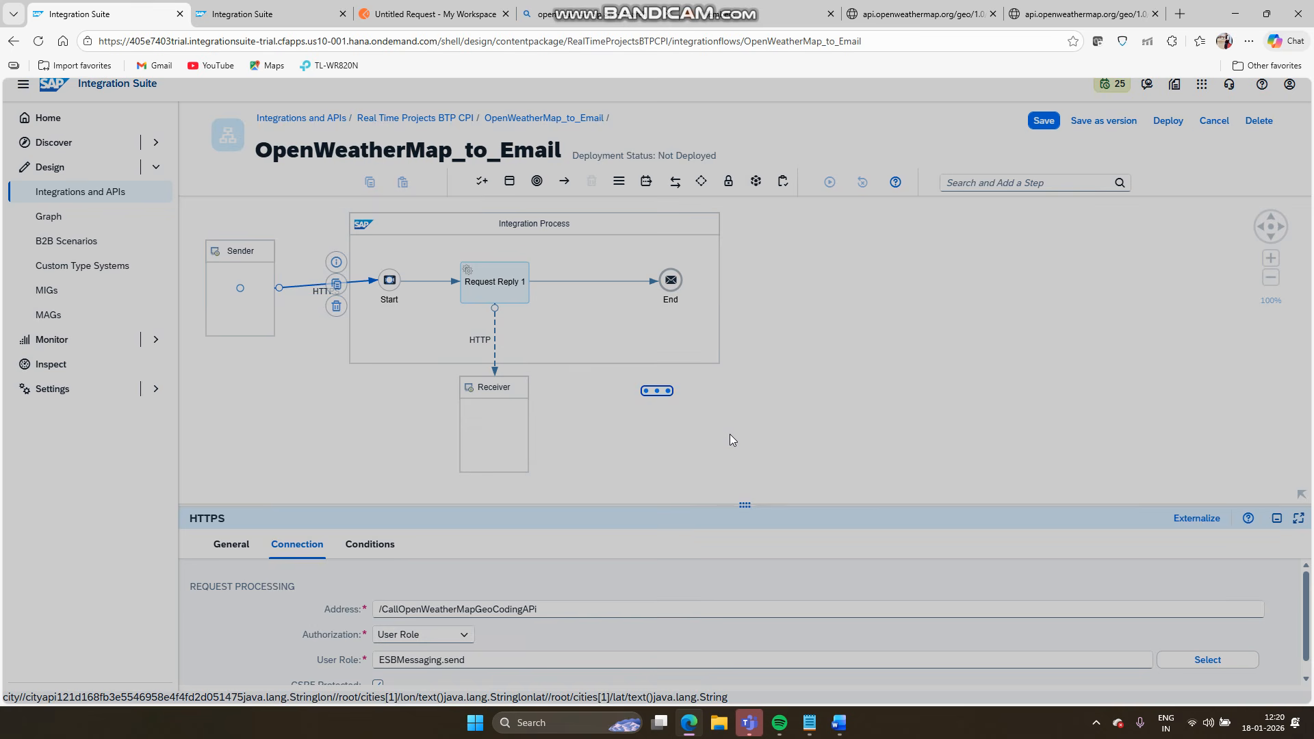
left_click(755, 422)
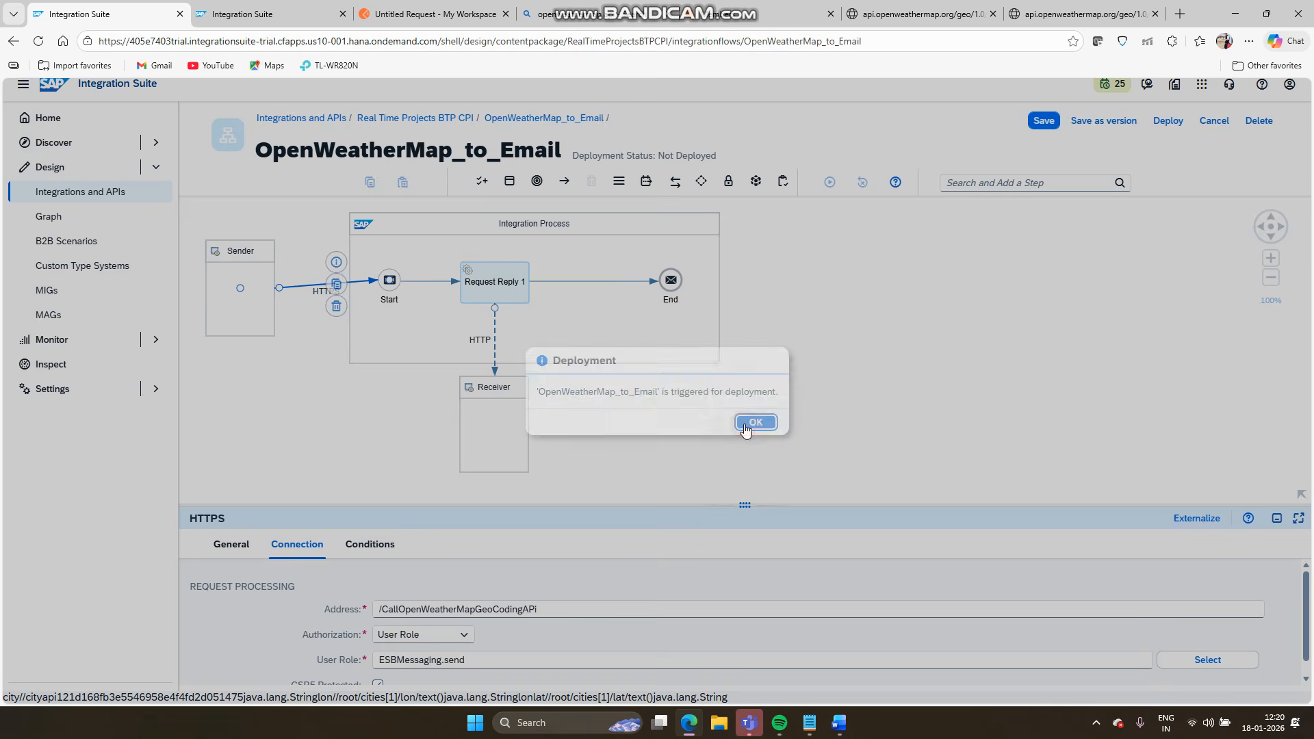
left_click(236, 13)
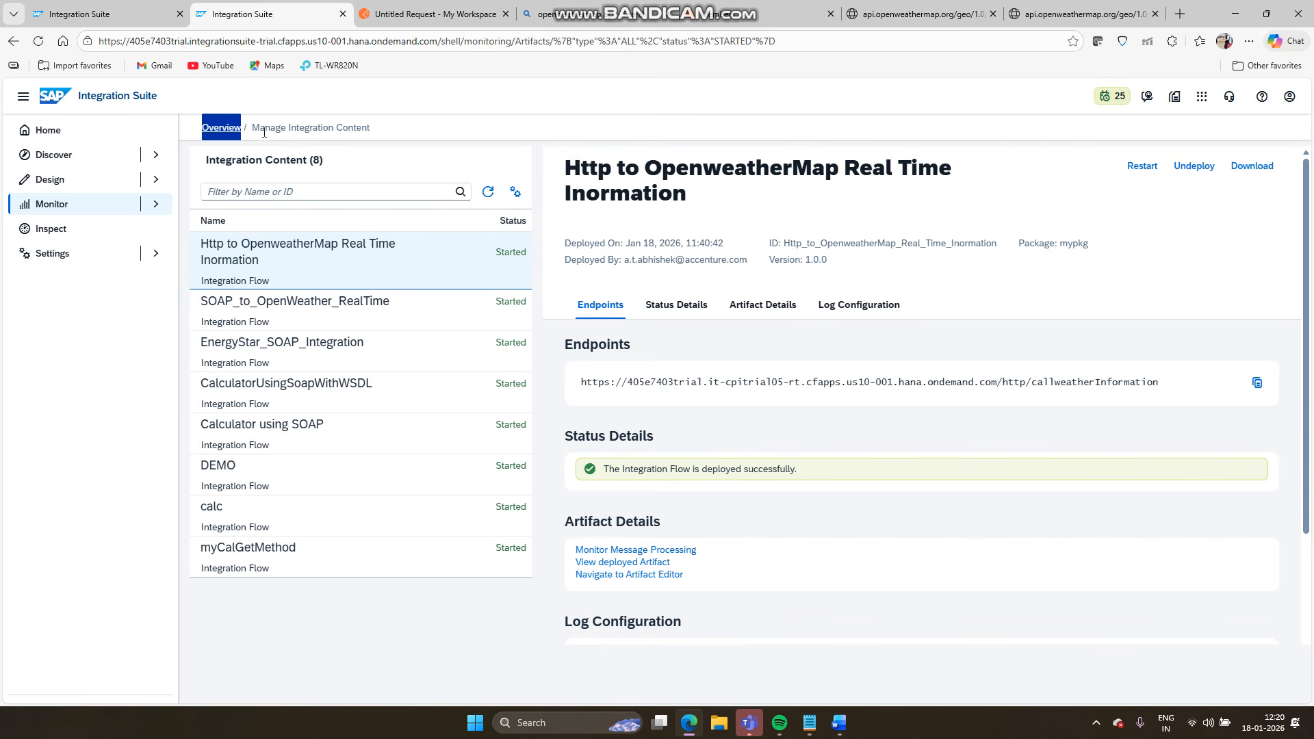
- Open All Started content, select OpenWeatherMap_to_Email and refresh to confirm it deployed
left_click(228, 137)
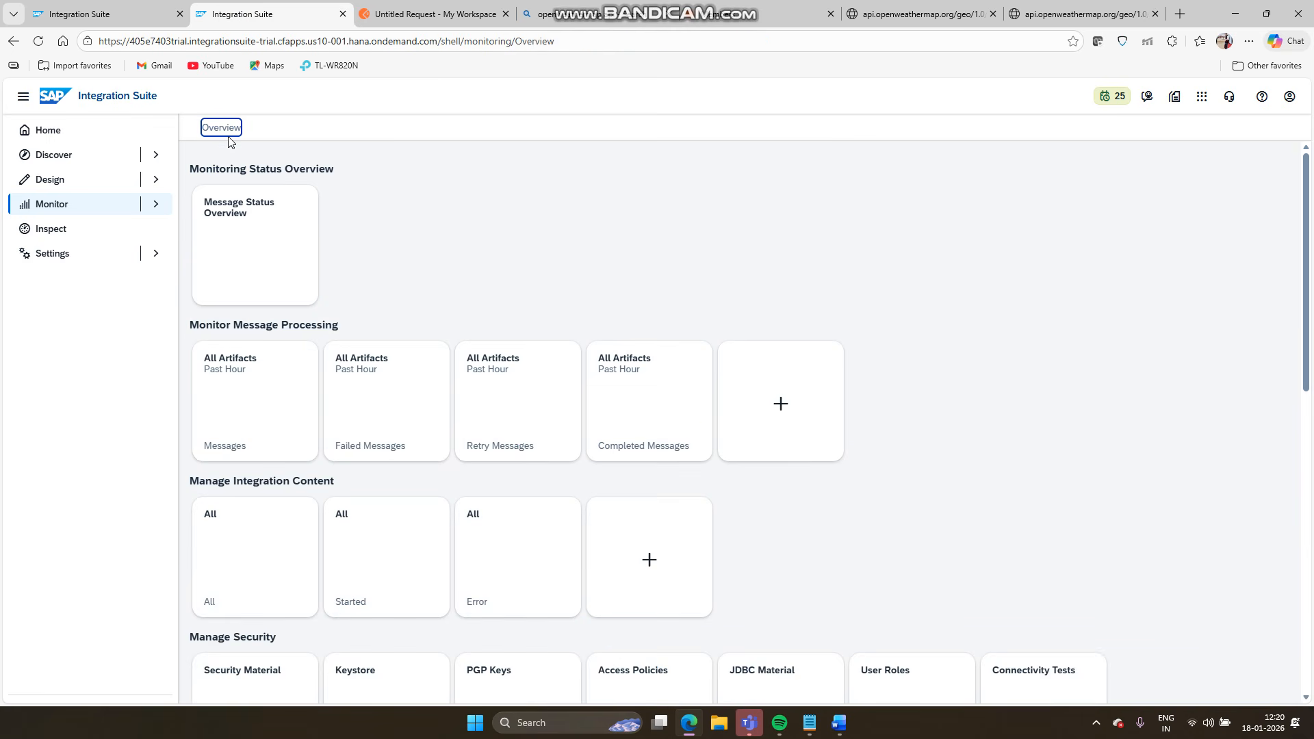
left_click(384, 565)
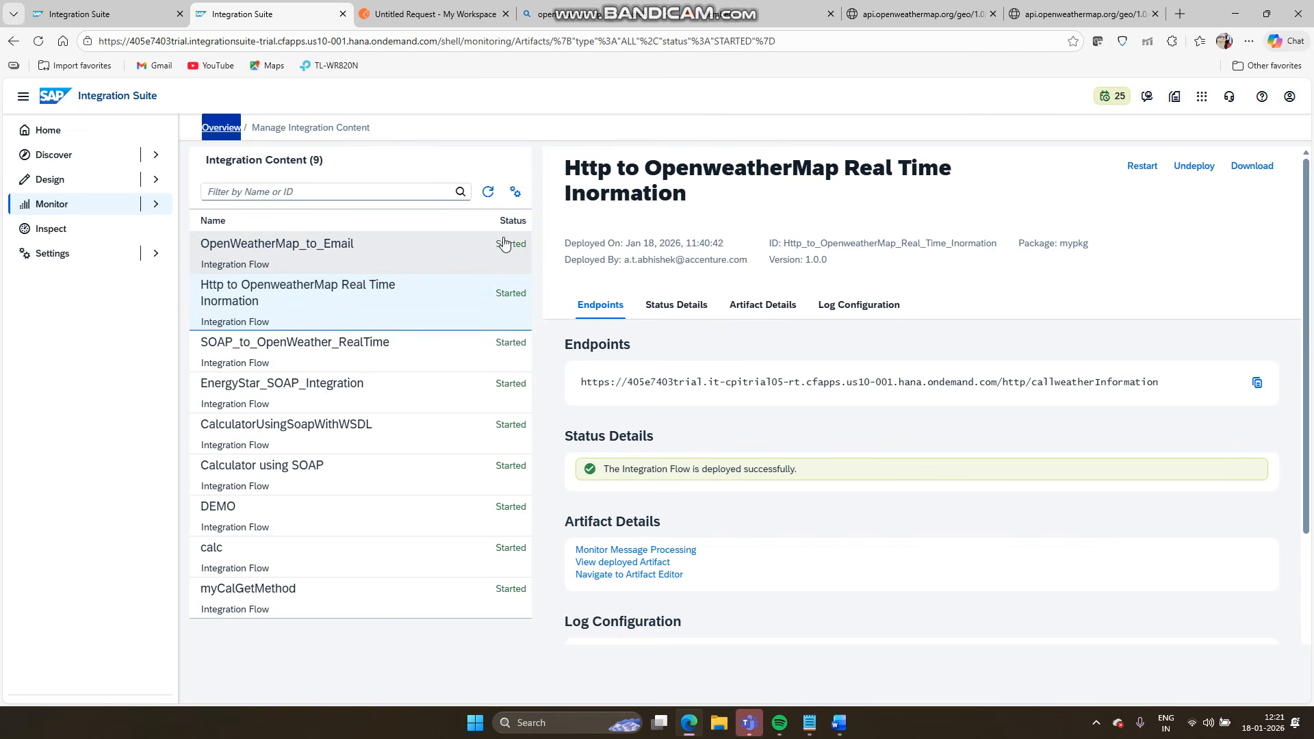
left_click(504, 245)
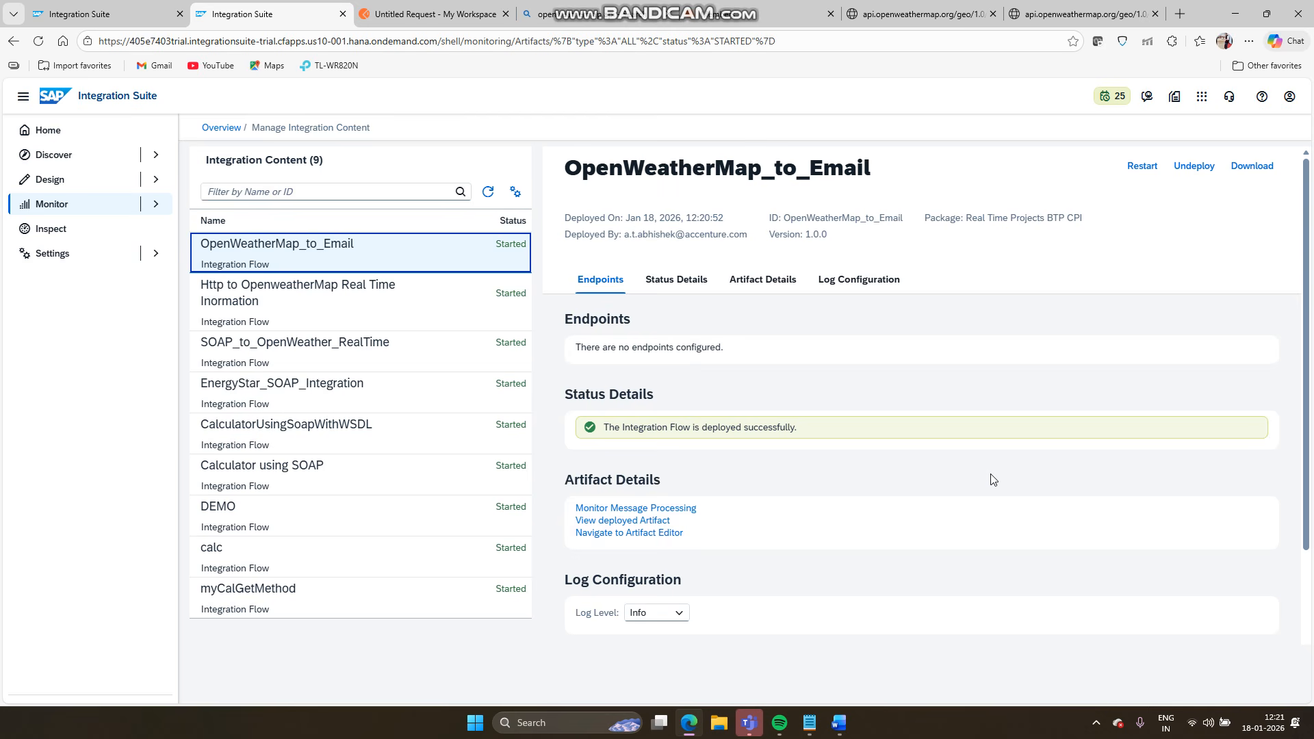
left_click(488, 192)
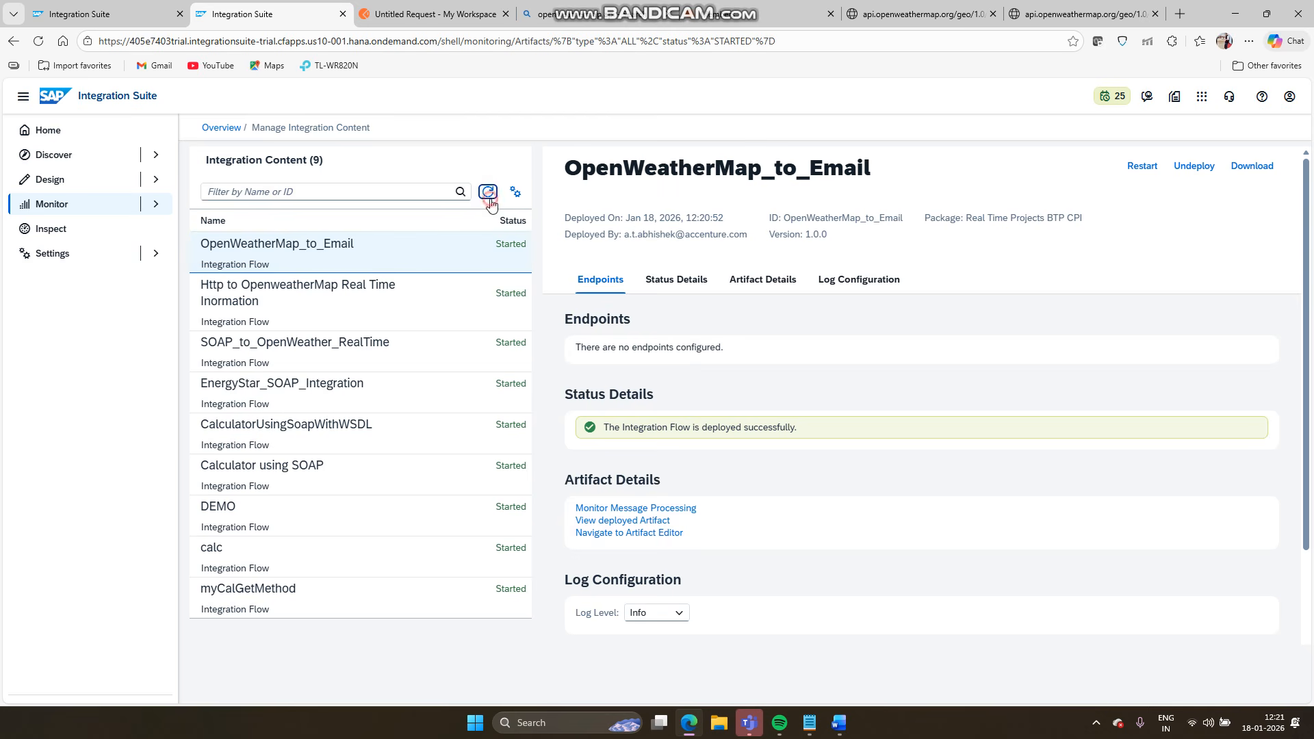
left_click(489, 195)
left_click(489, 194)
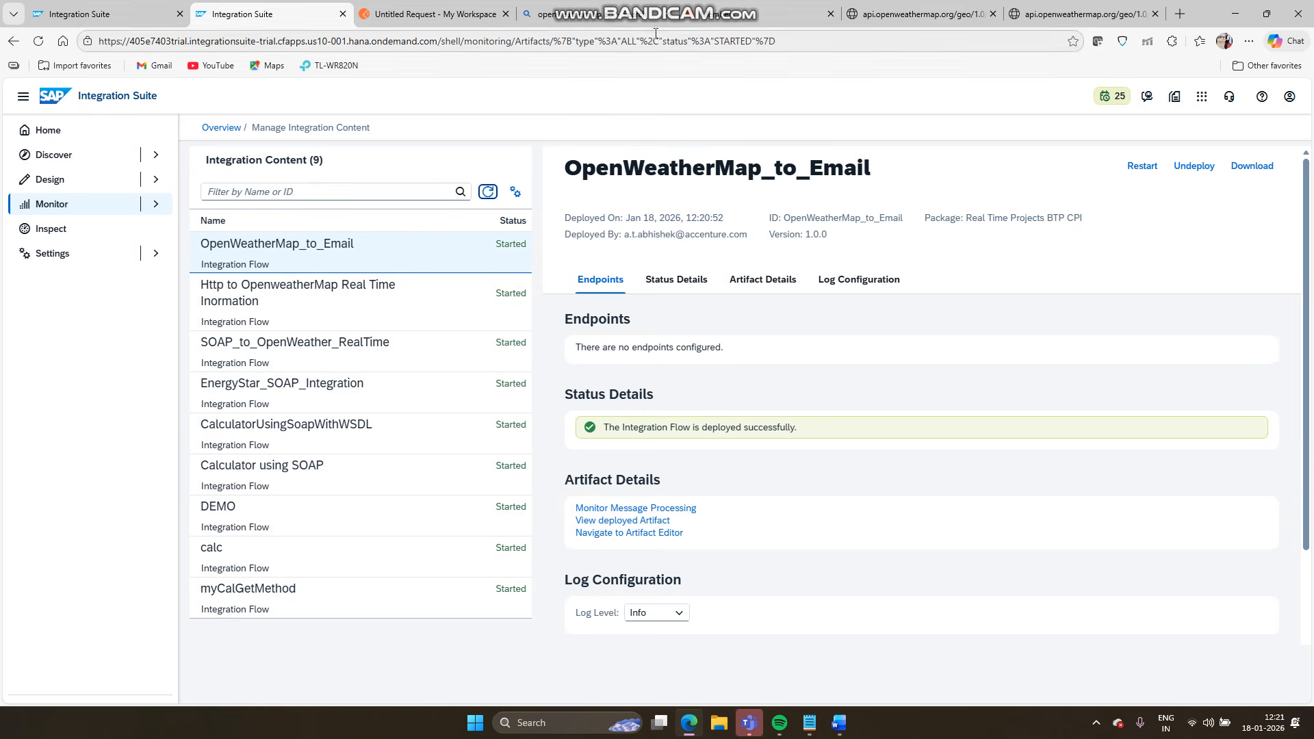
- Set the new untitled Postman request's authorization type to Basic Auth
left_click(431, 13)
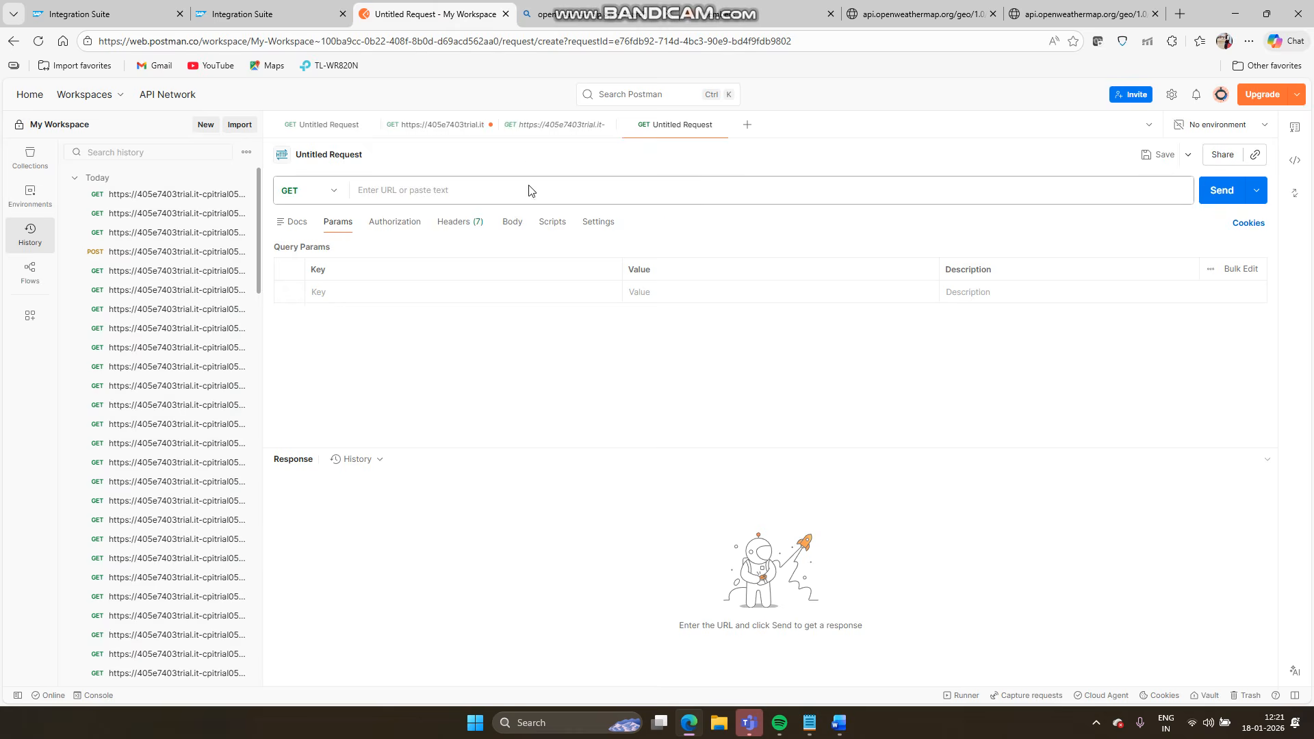
left_click(404, 228)
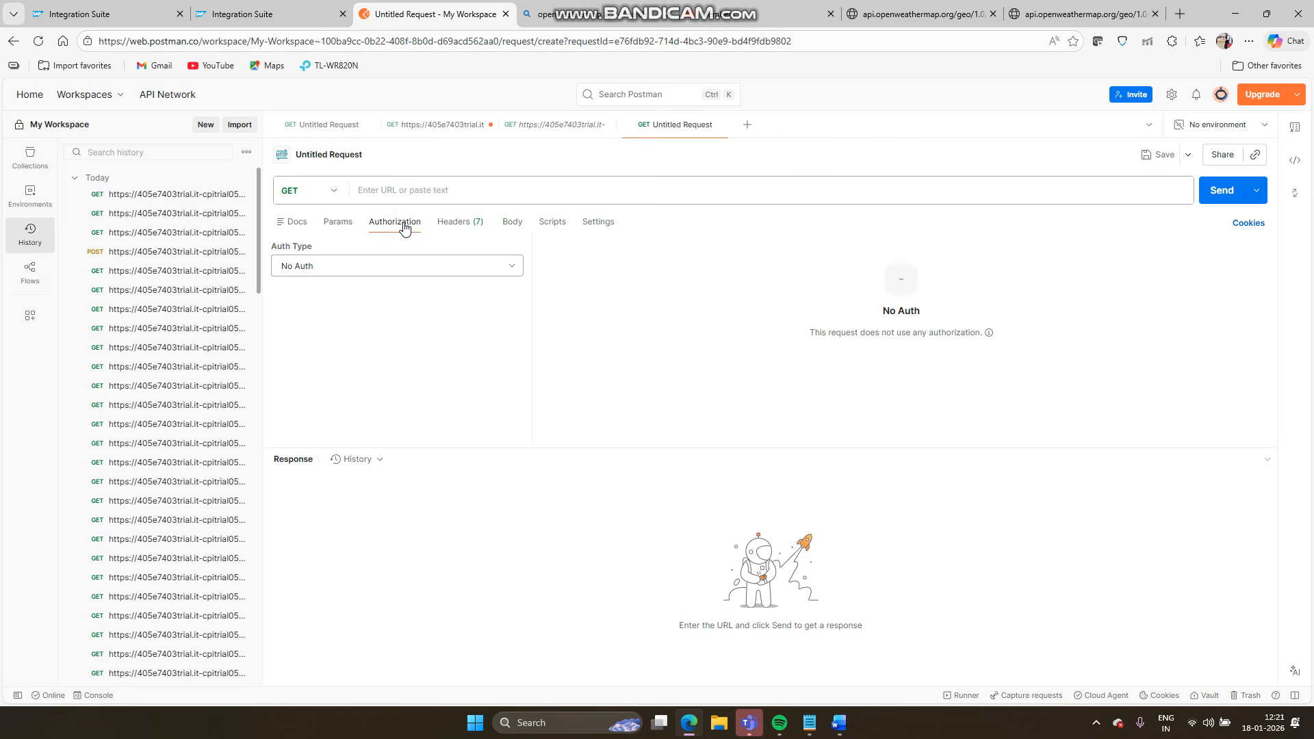
left_click(412, 266)
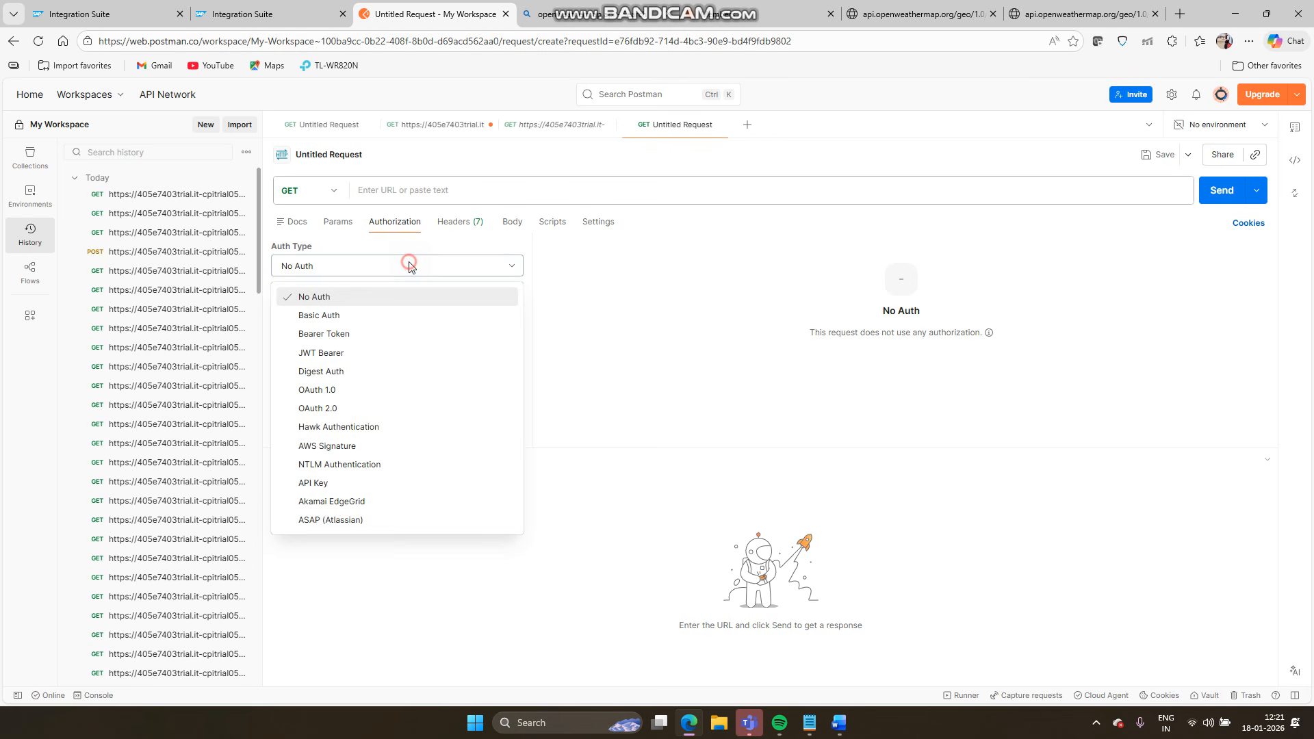
left_click(375, 321)
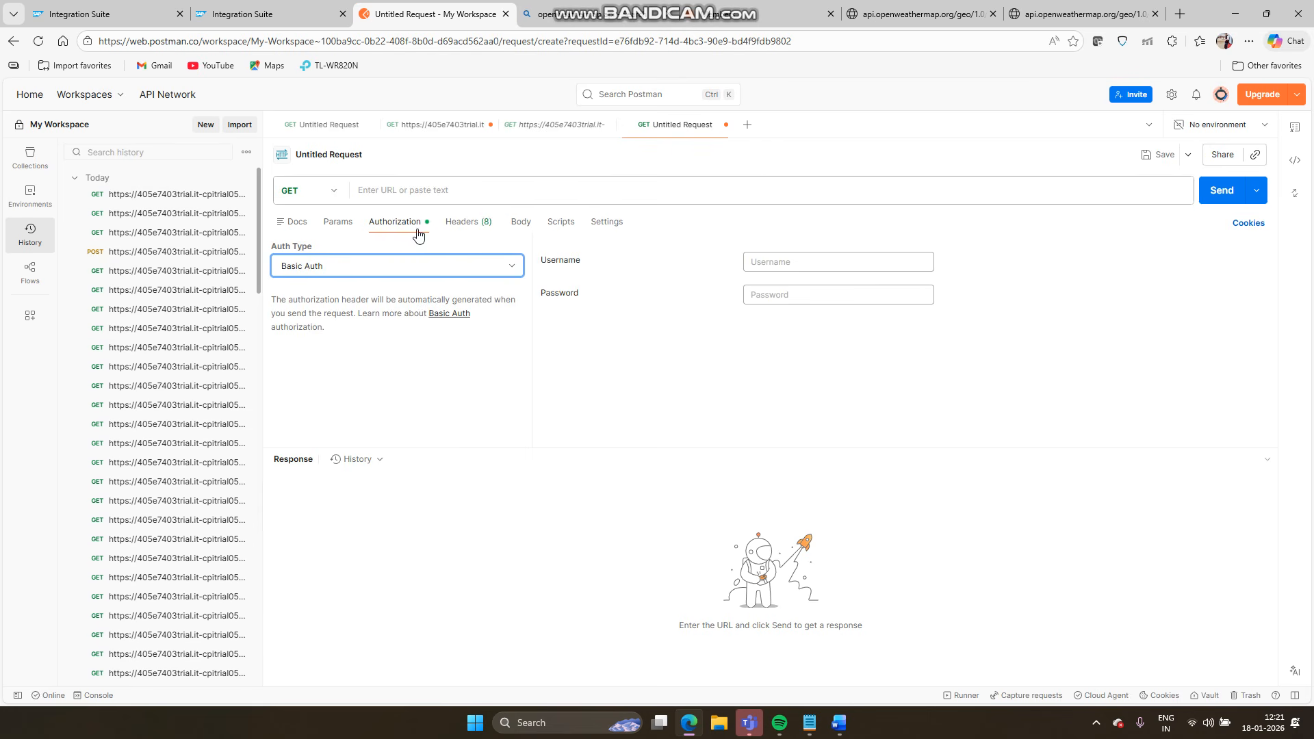
- Copy the username from the callweatherInformation request into the new request's Basic Auth username
left_click(436, 127)
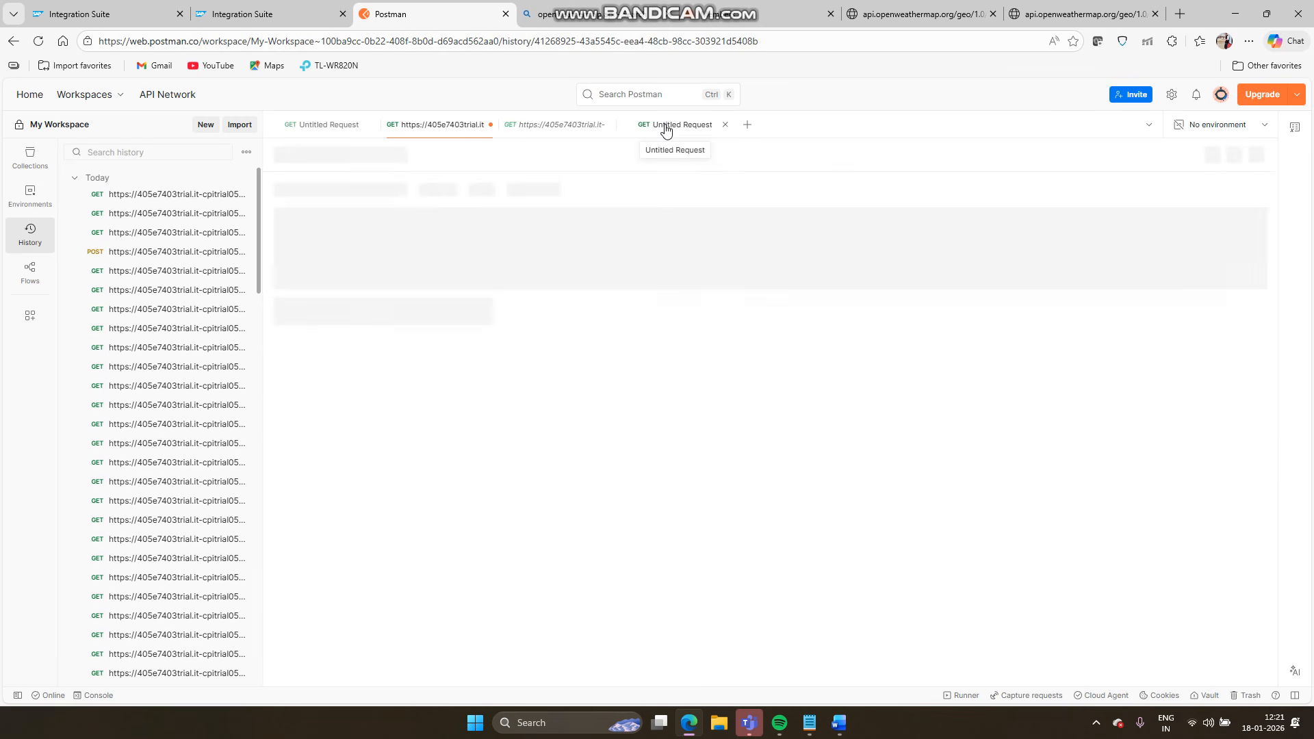
left_click(539, 127)
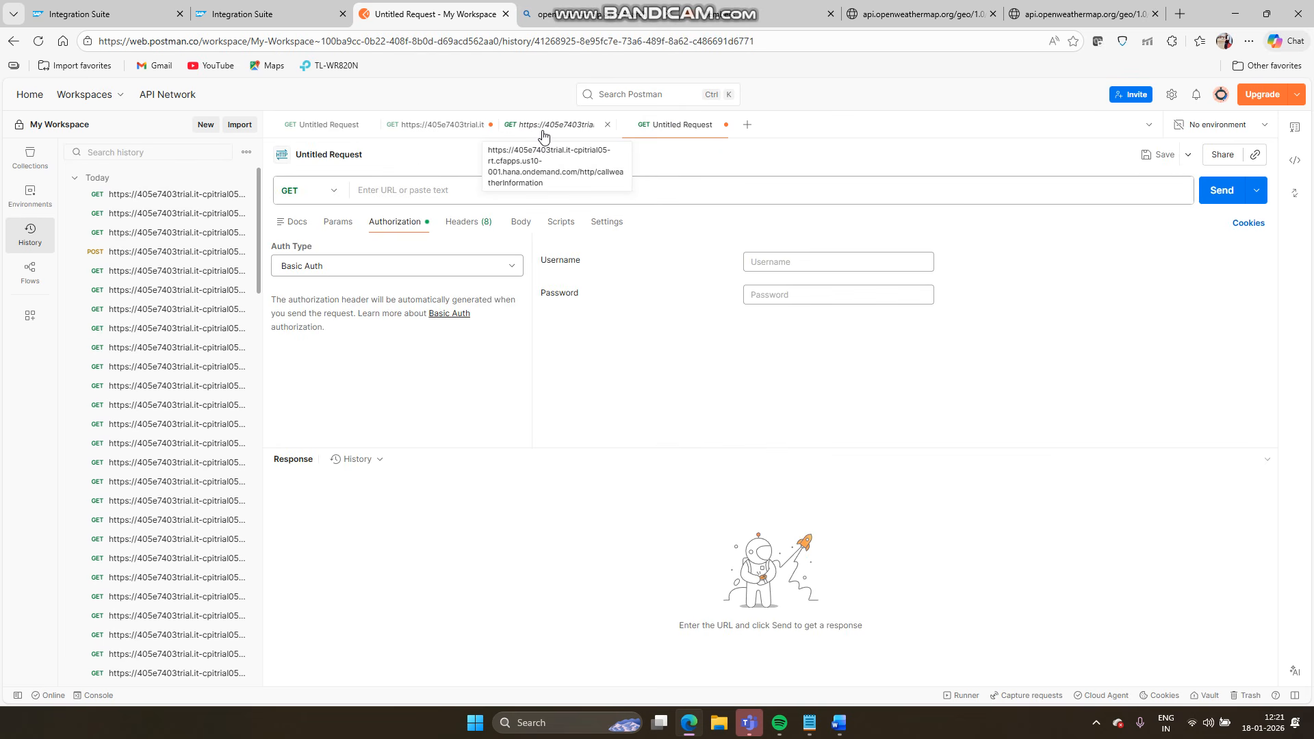
left_click(383, 226)
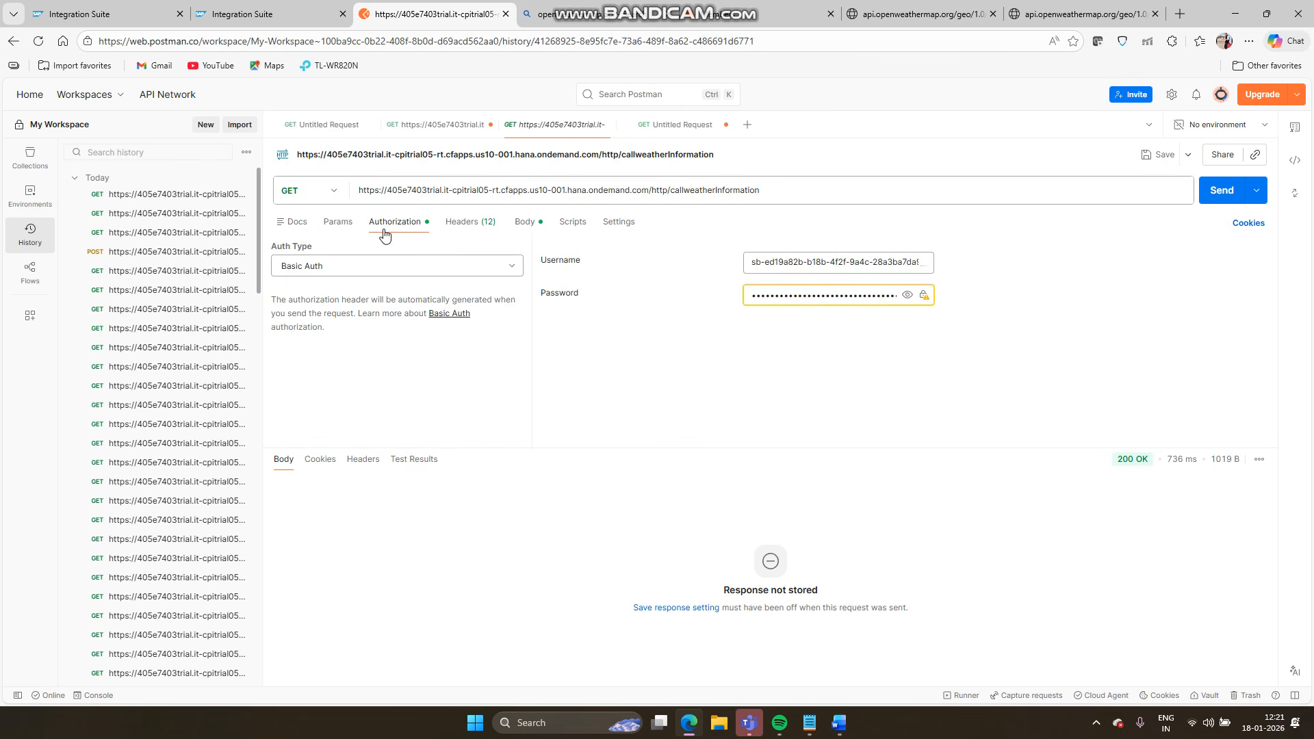
left_click(813, 263)
key("ctrl+a")
key("ctrl+c")
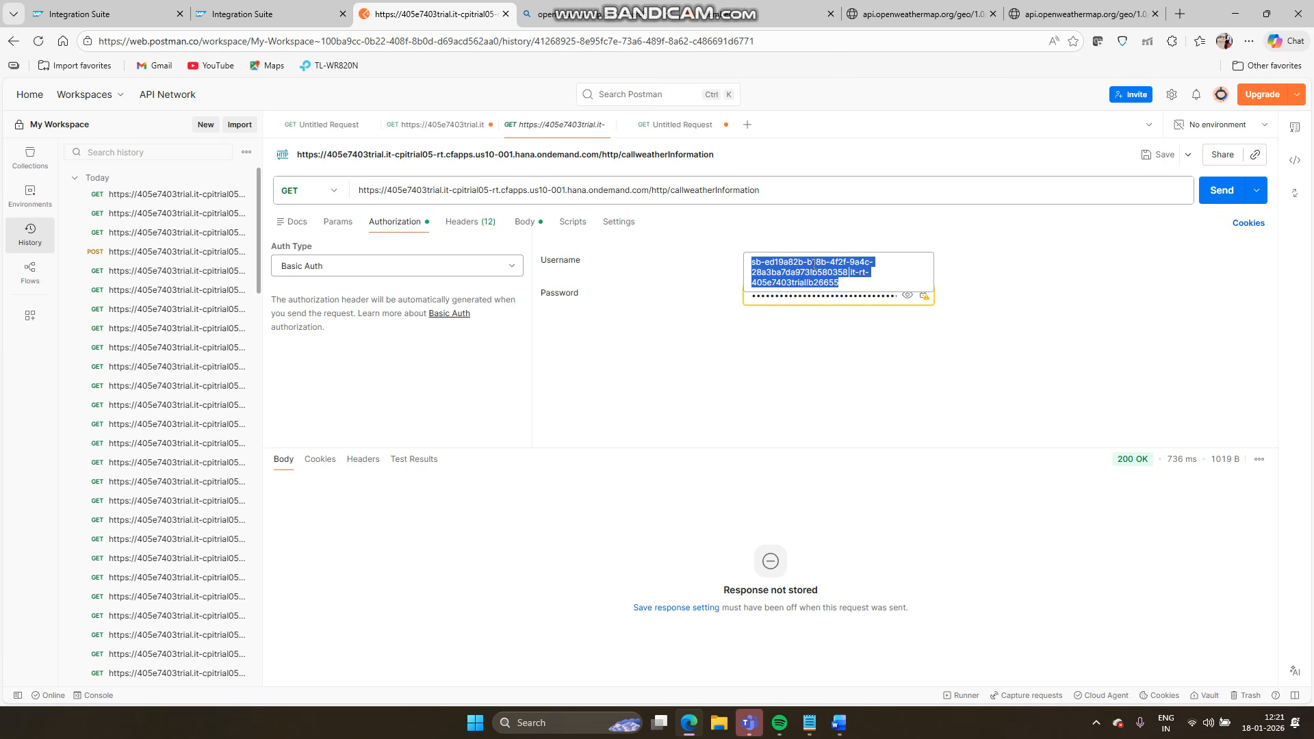
left_click(674, 134)
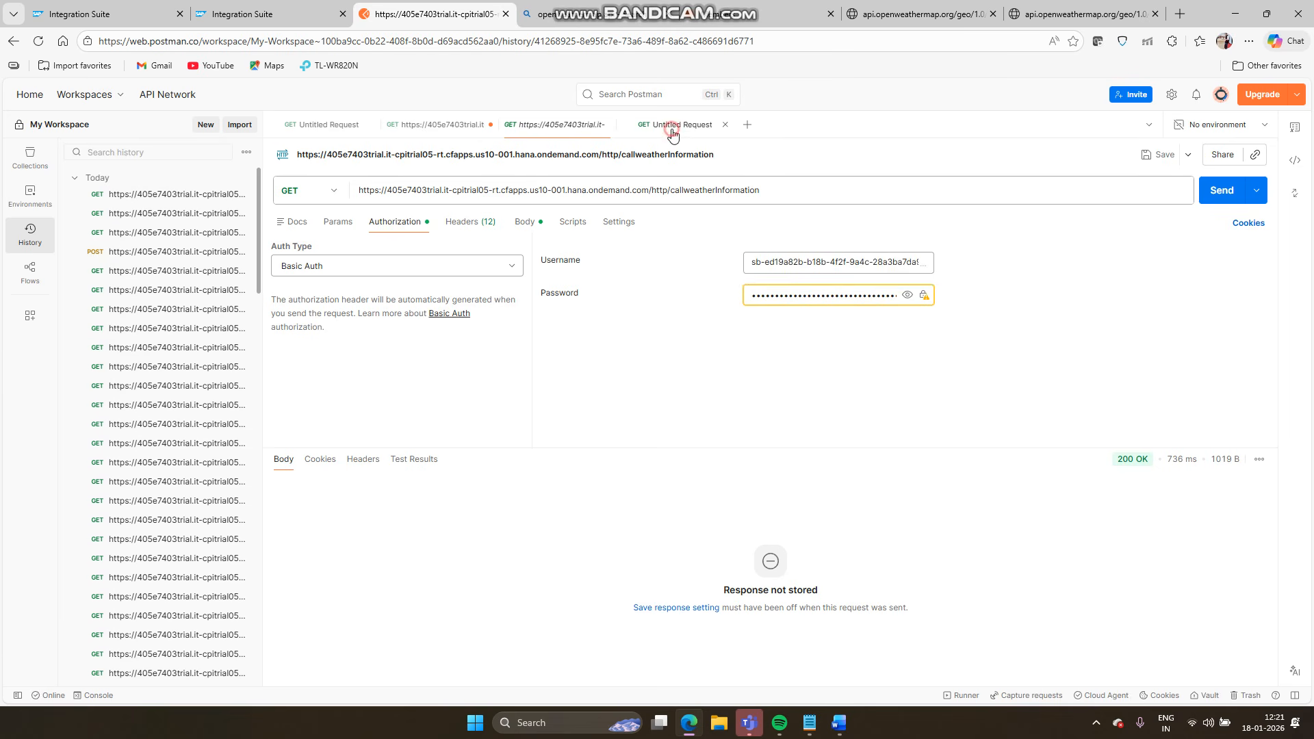
left_click(784, 262)
key("ctrl+v")
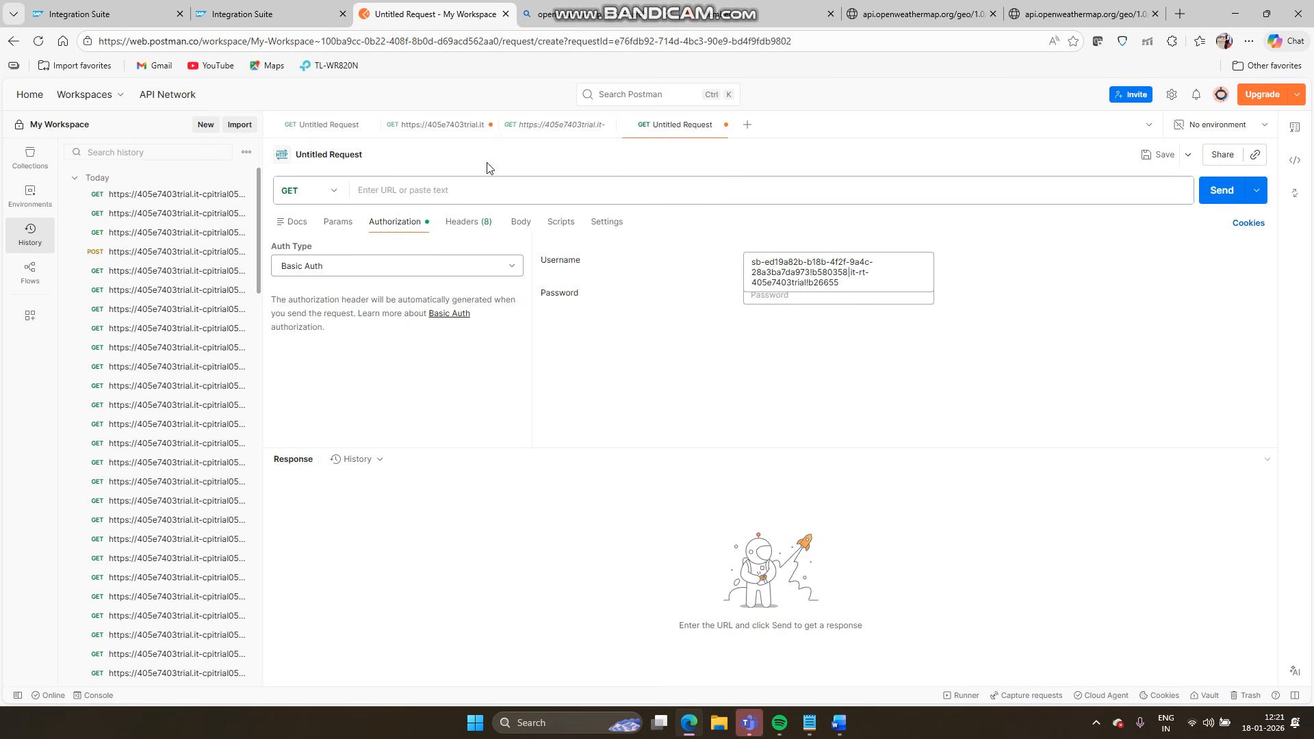
- Copy the password from the callweatherInformation request into the new request's password field
left_click(513, 127)
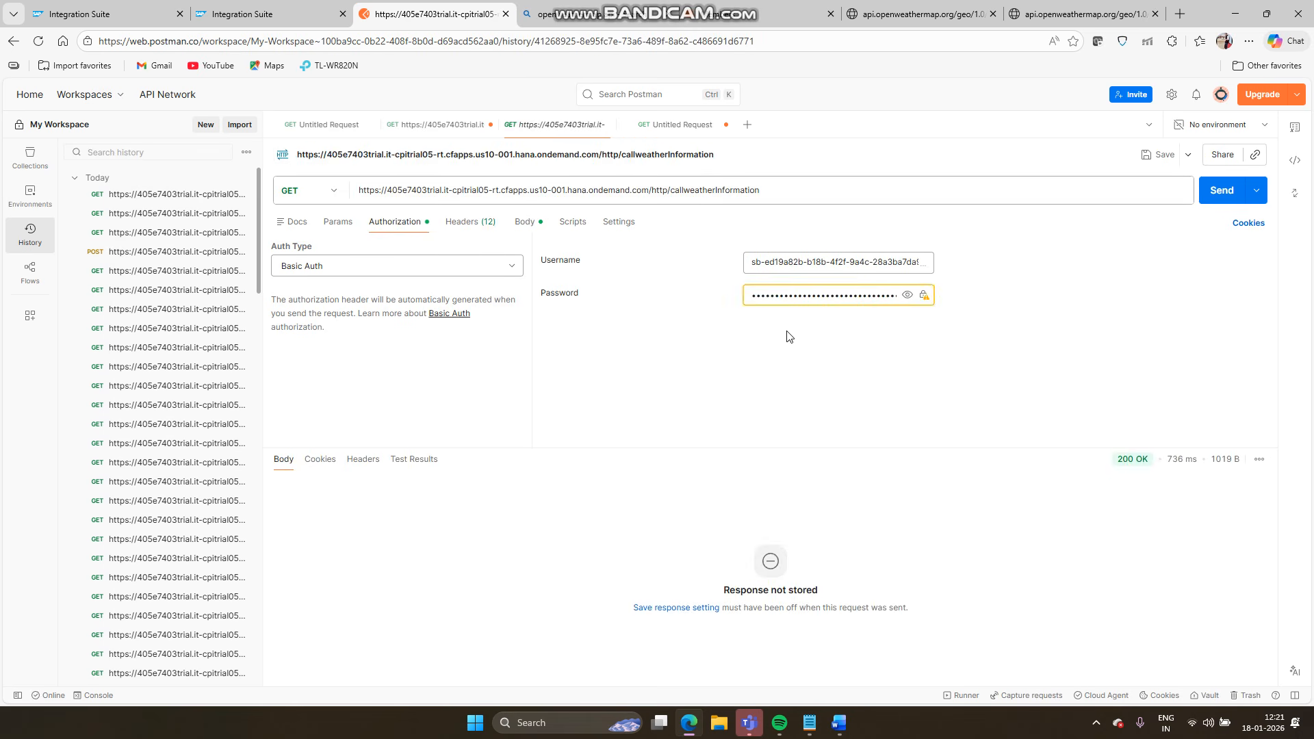
double_click(786, 299)
left_click(908, 295)
triple_click(875, 296)
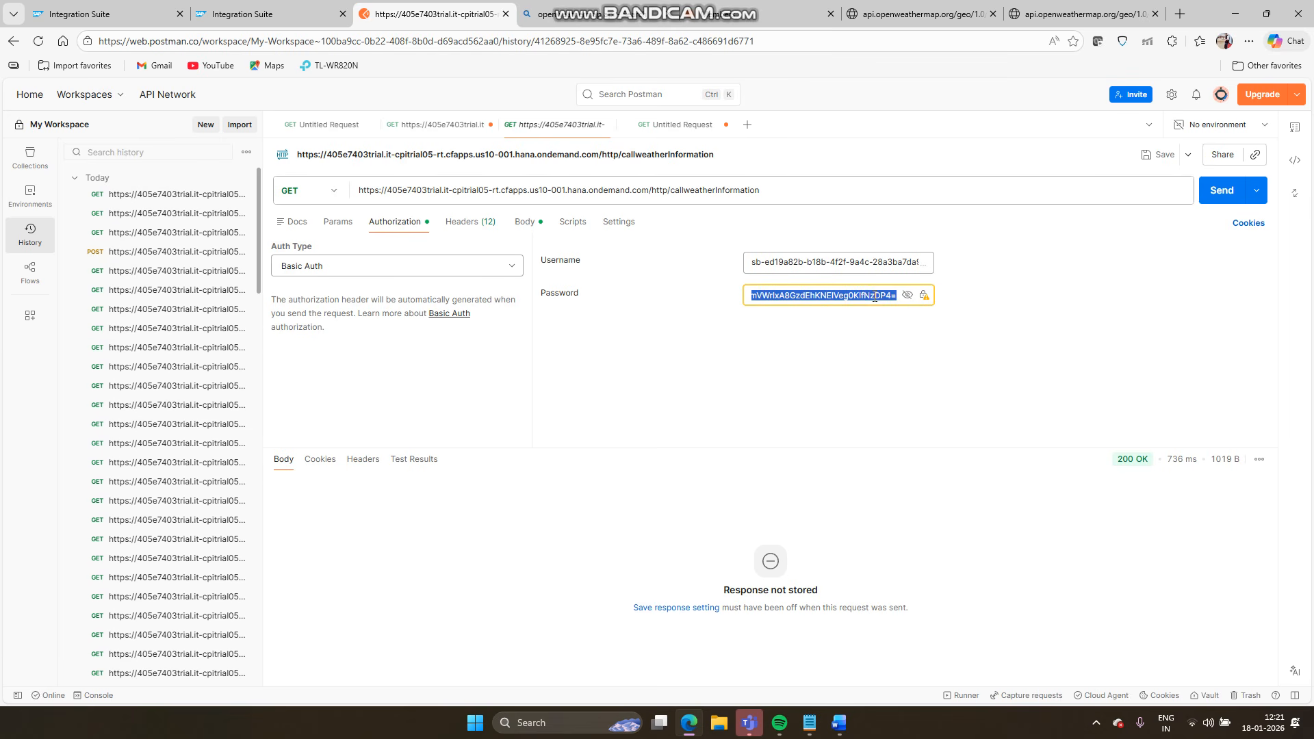
left_click(684, 126)
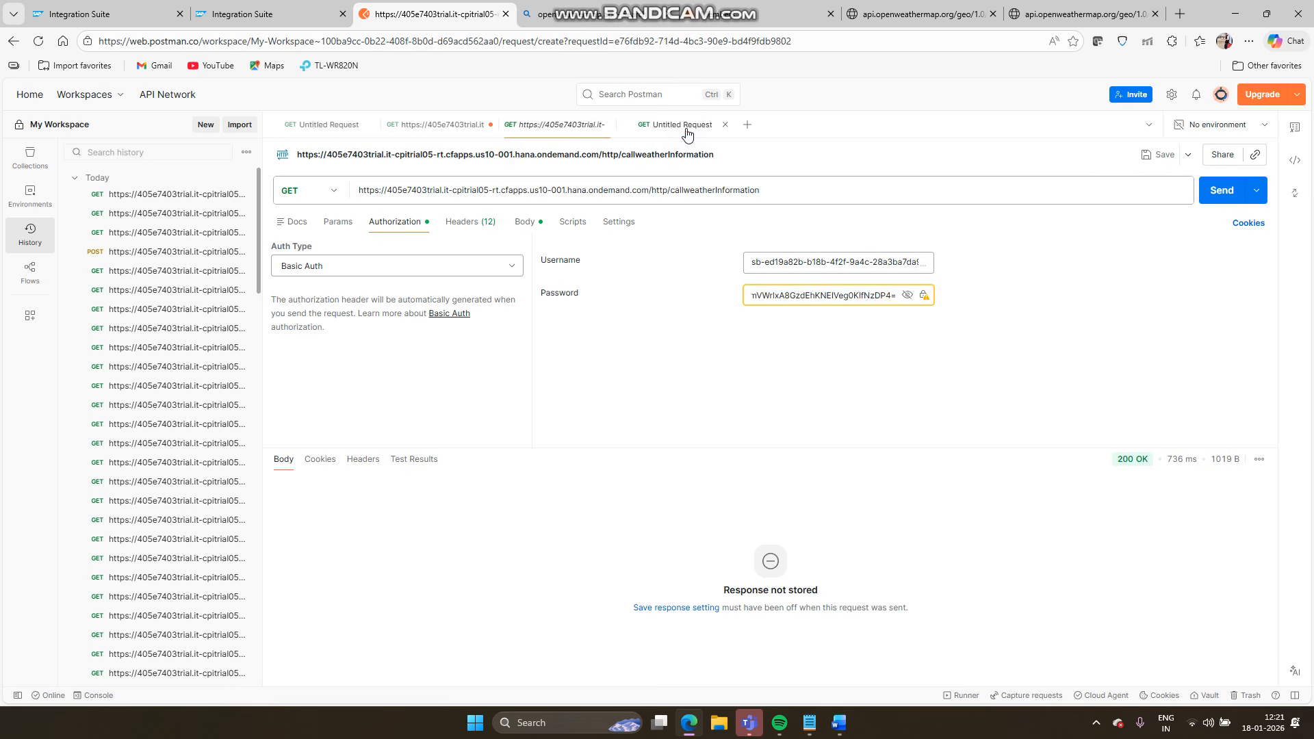
left_click(813, 294)
key("ctrl+v")
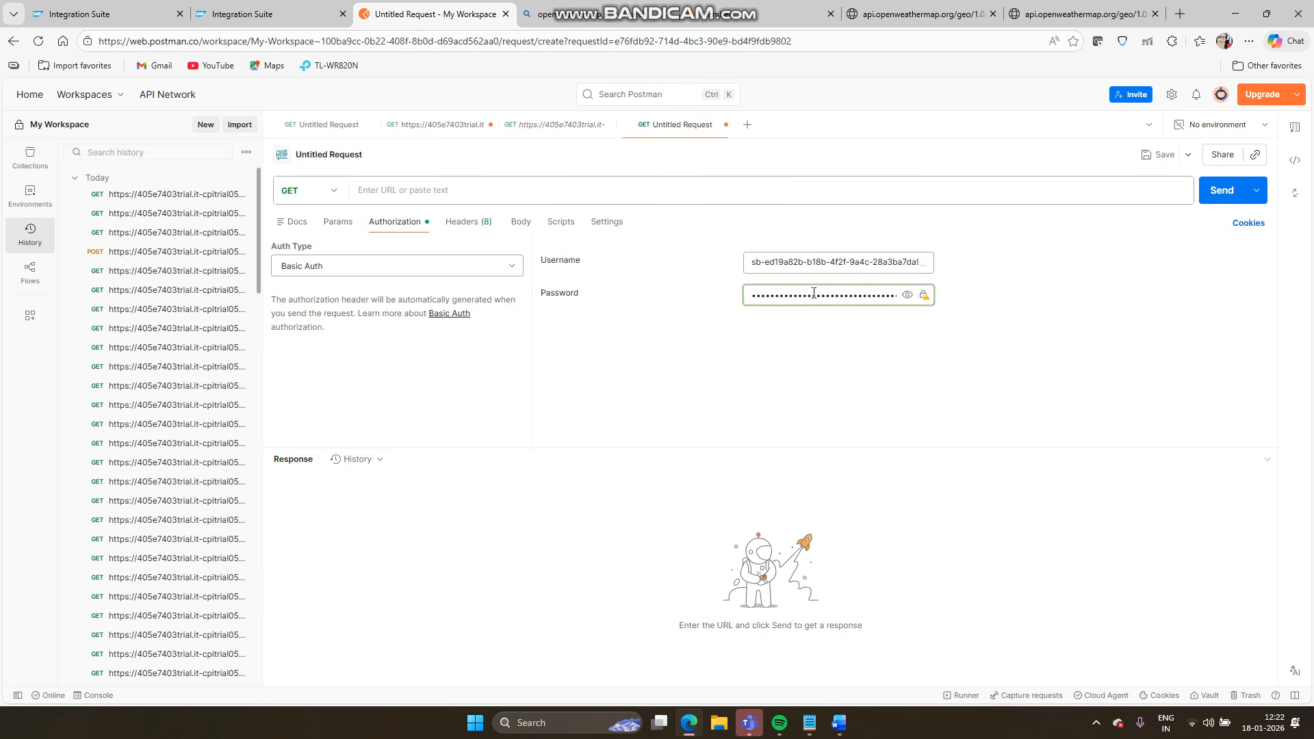
- Select the delhi JSON test body in the scenario notes, then return to the OpenWeatherMap_to_Email iFlow
left_click(515, 225)
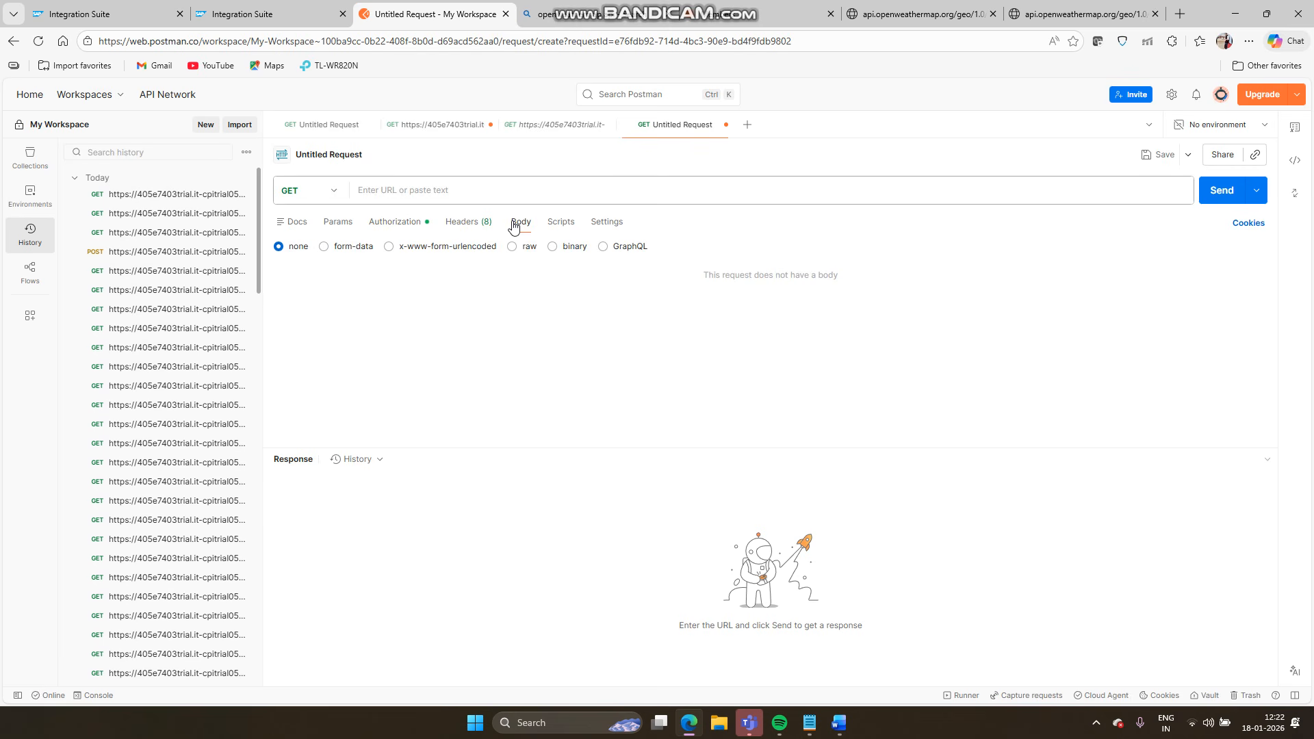
left_click(500, 187)
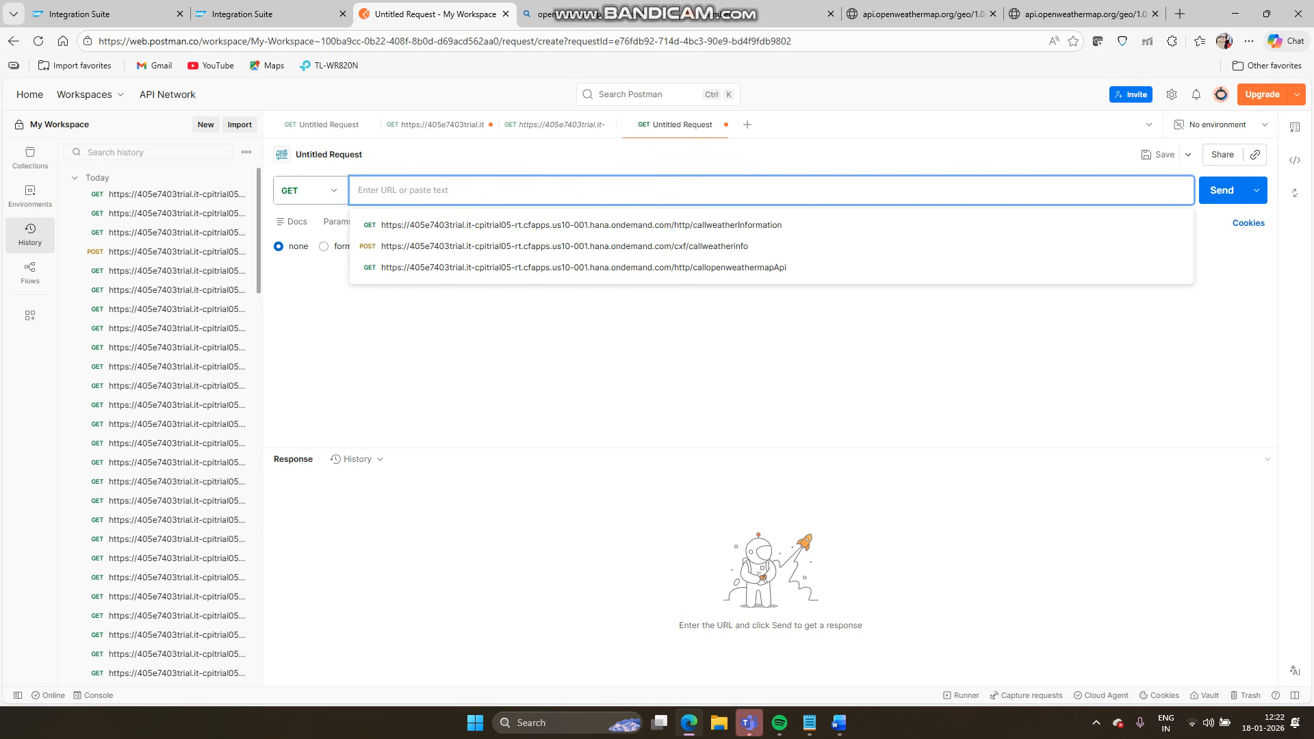
mouse_move(817, 731)
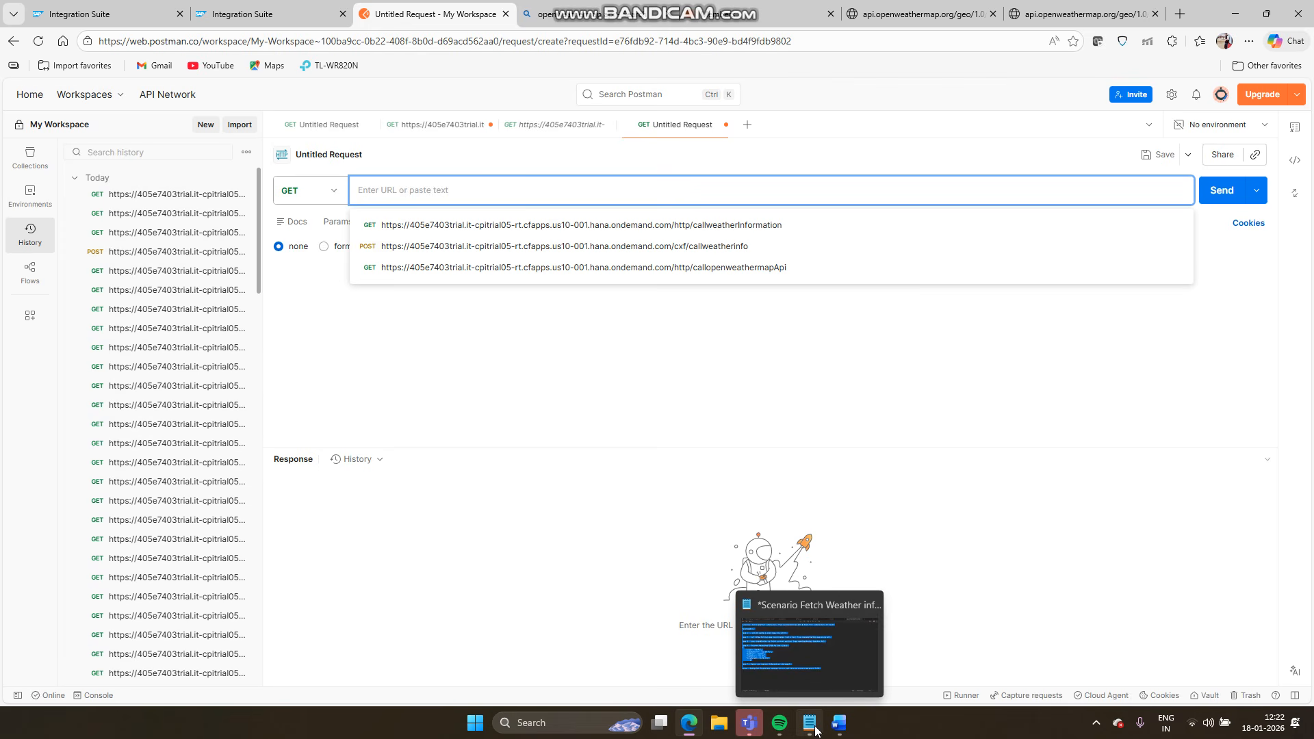
left_click(817, 731)
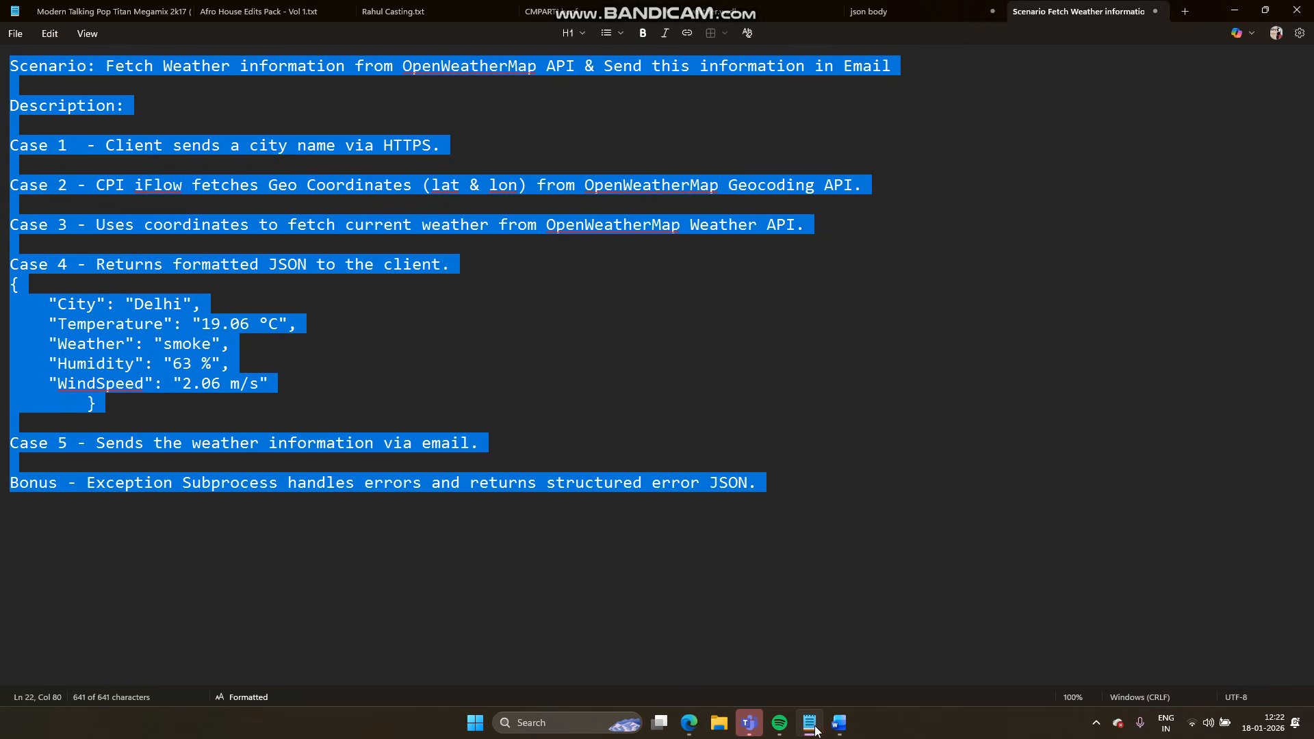
left_click(871, 22)
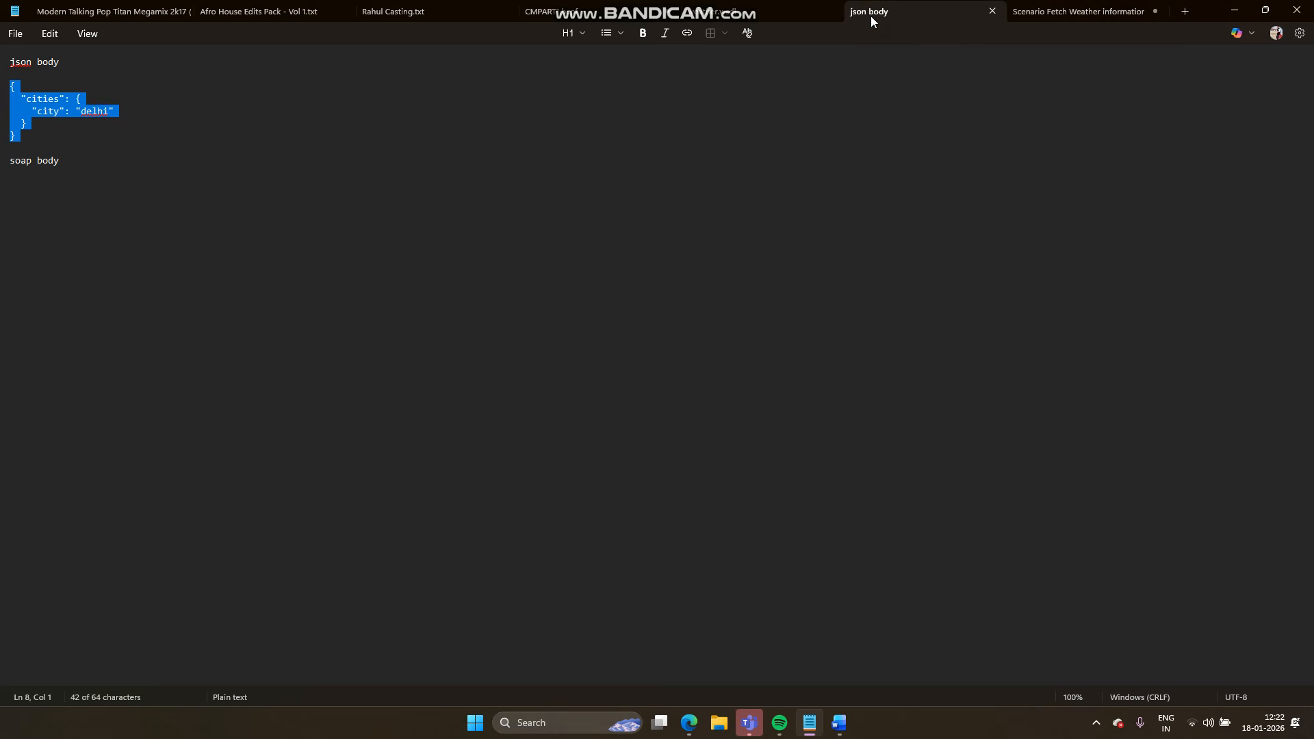
left_click(450, 241)
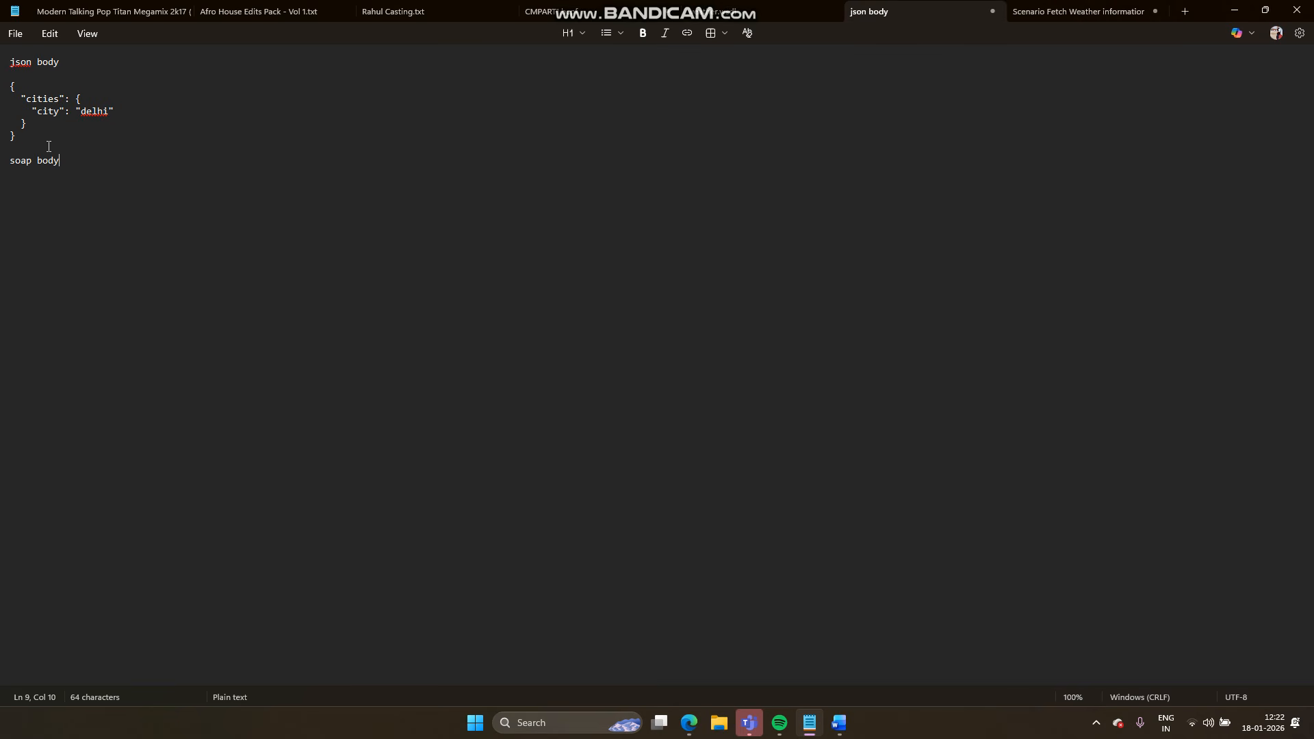
left_click_drag(38, 132, 5, 90)
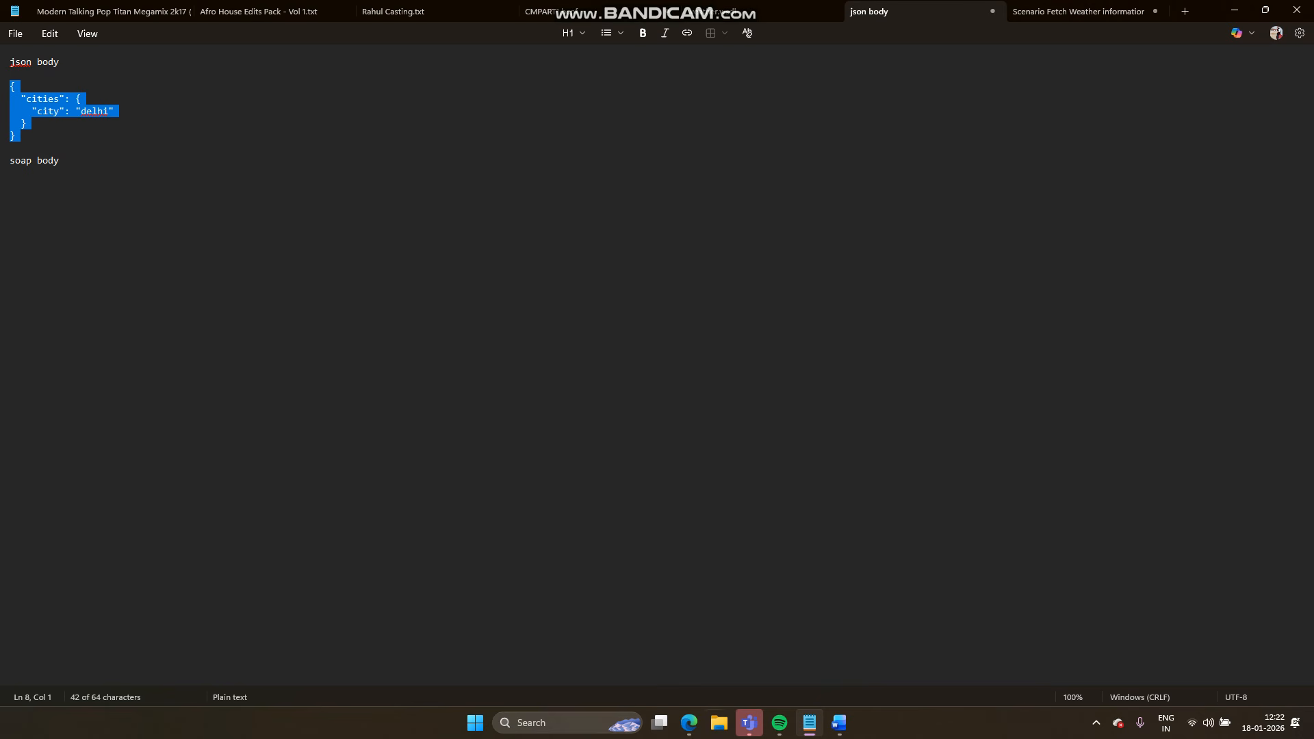
left_click(688, 723)
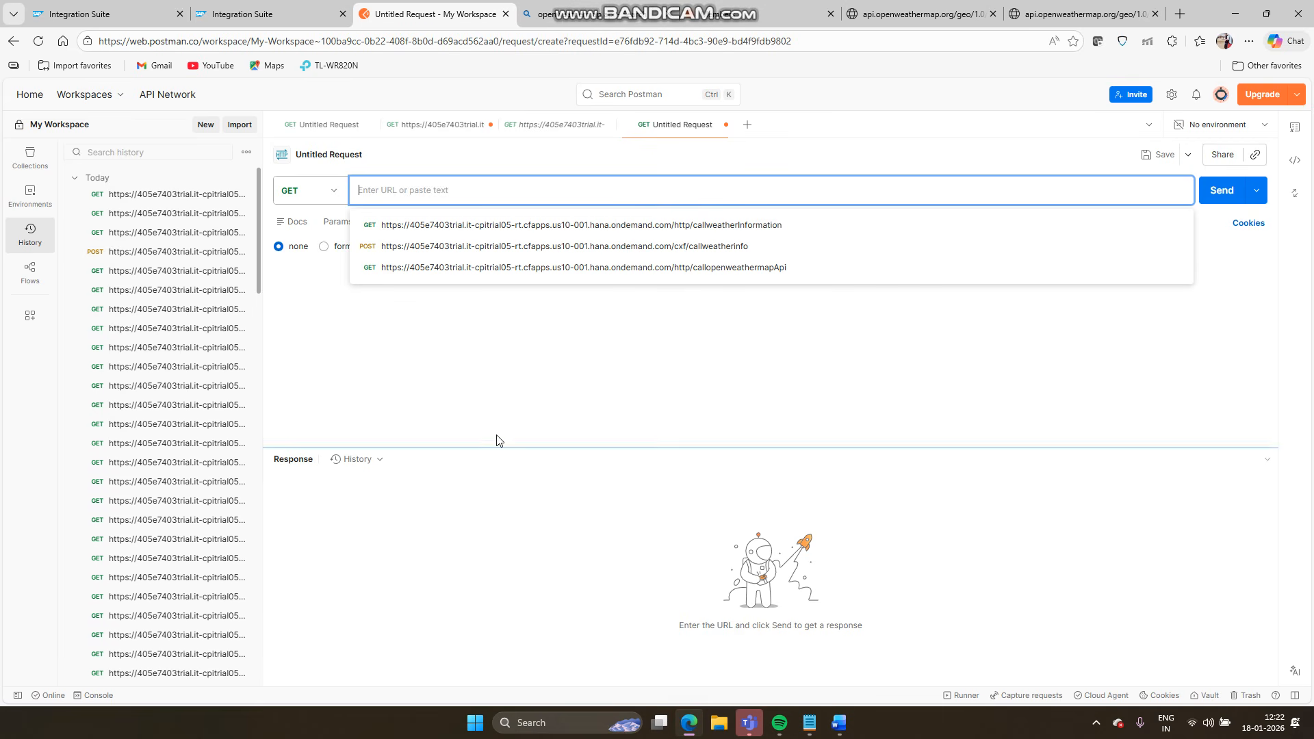
left_click(408, 396)
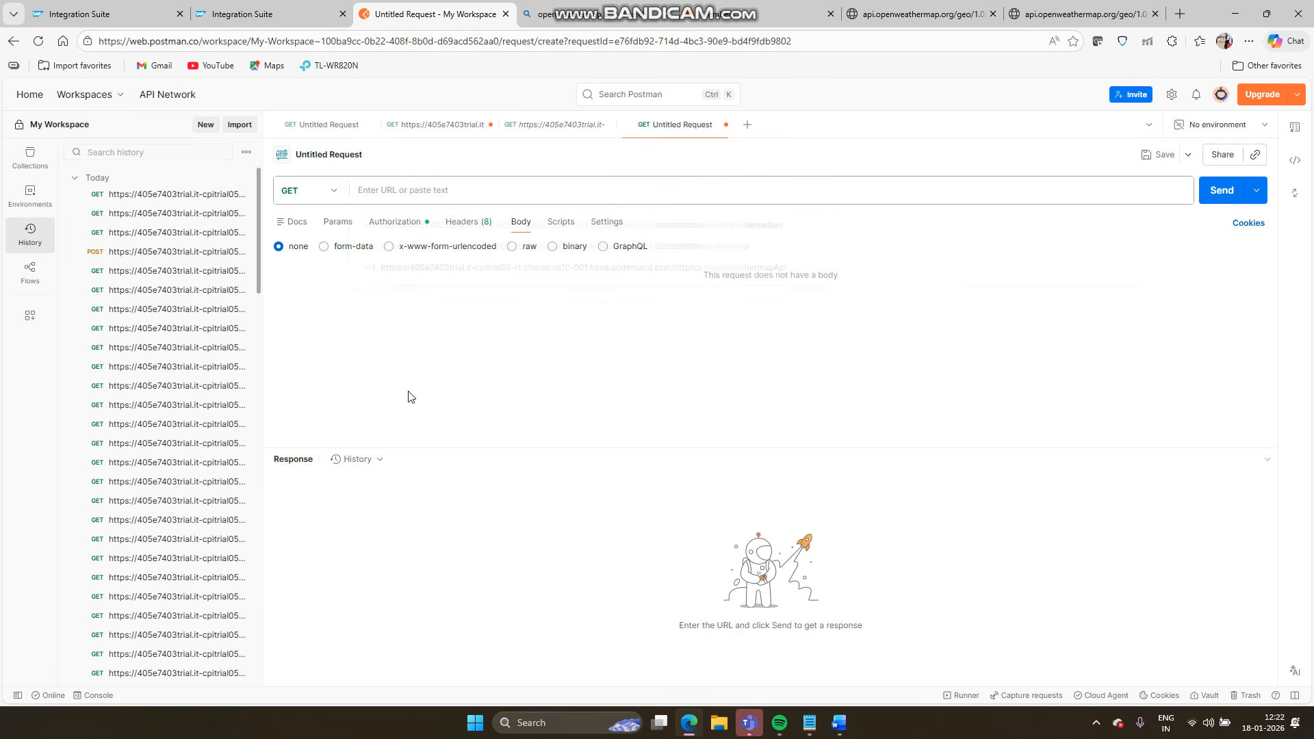
left_click(812, 196)
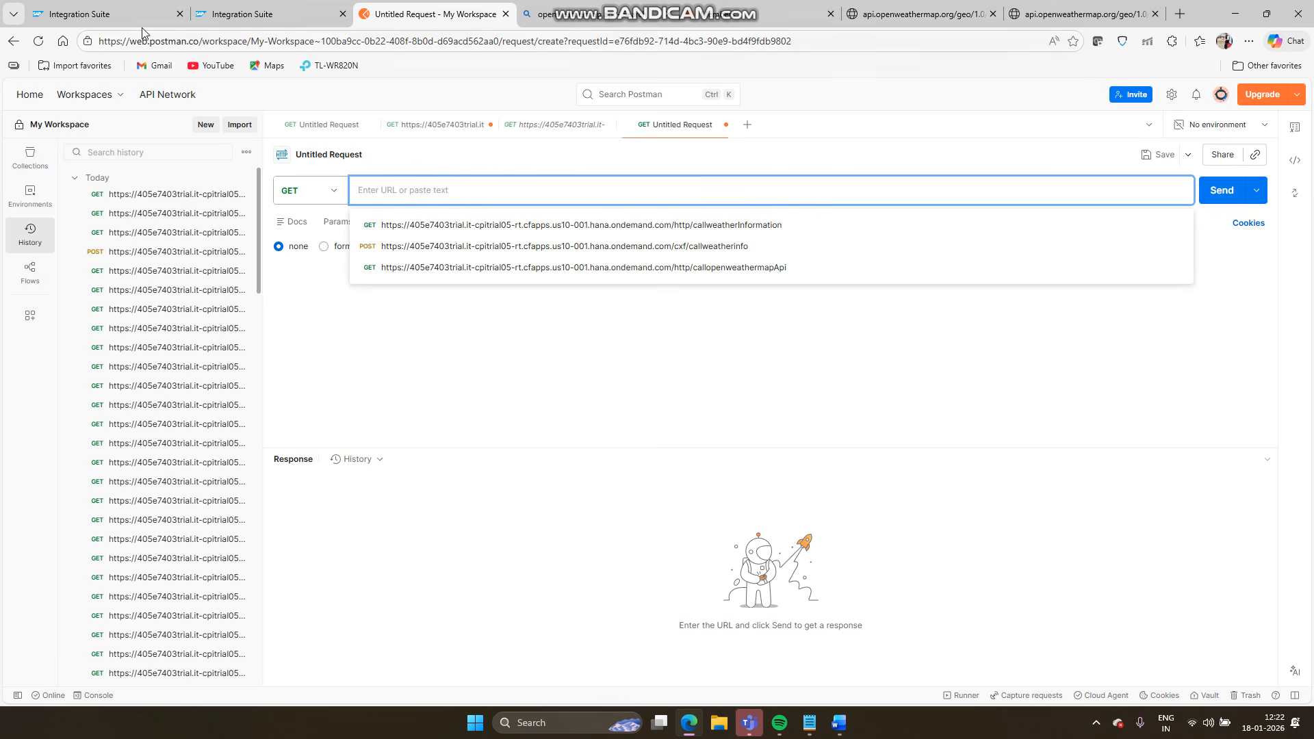
left_click(134, 8)
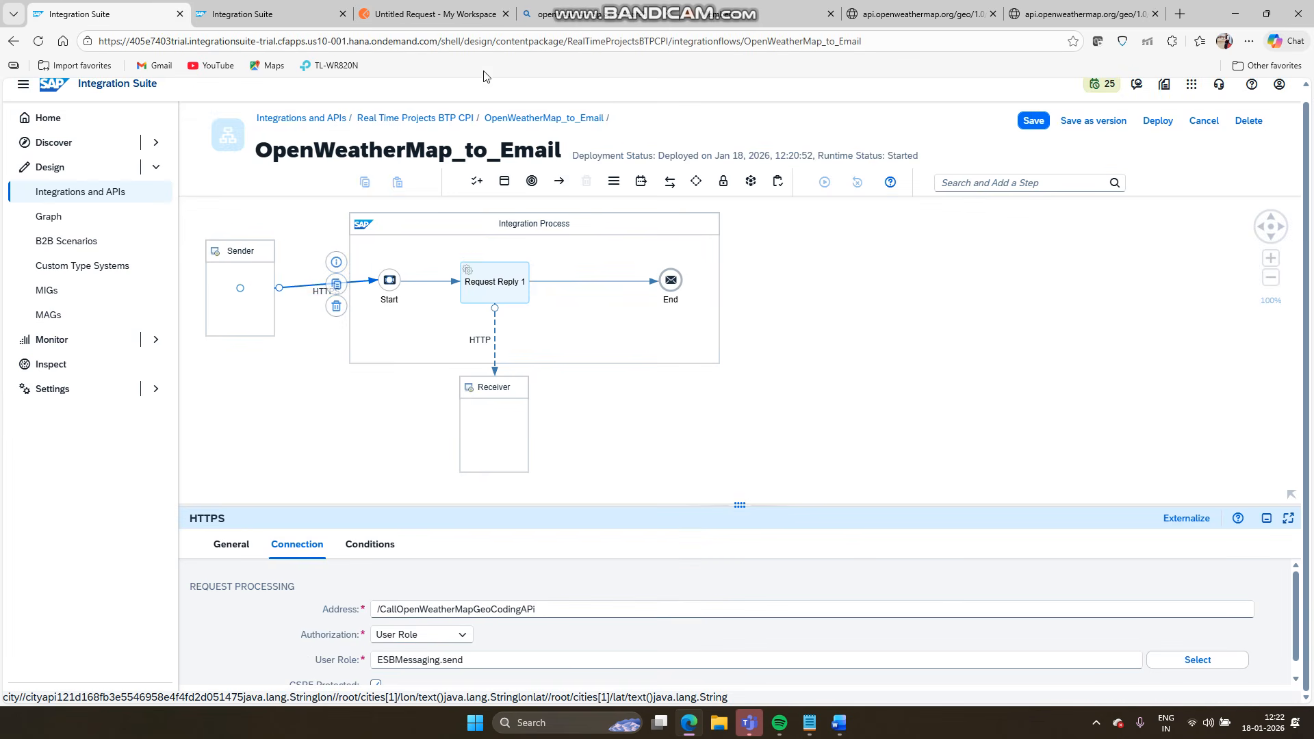
- Refresh Manage Integration Content and copy the CallOpenWeatherMapGeoCodingAPi endpoint URL for Postman
left_click(287, 6)
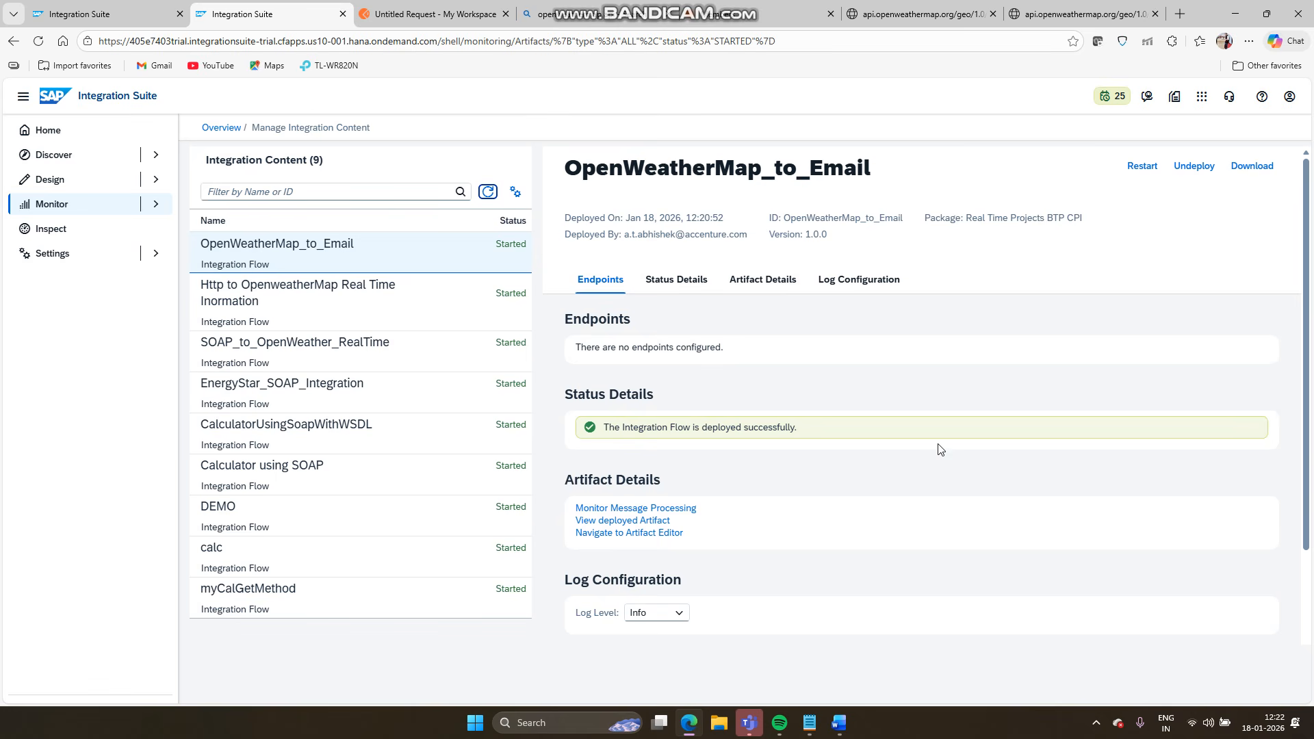
left_click(487, 191)
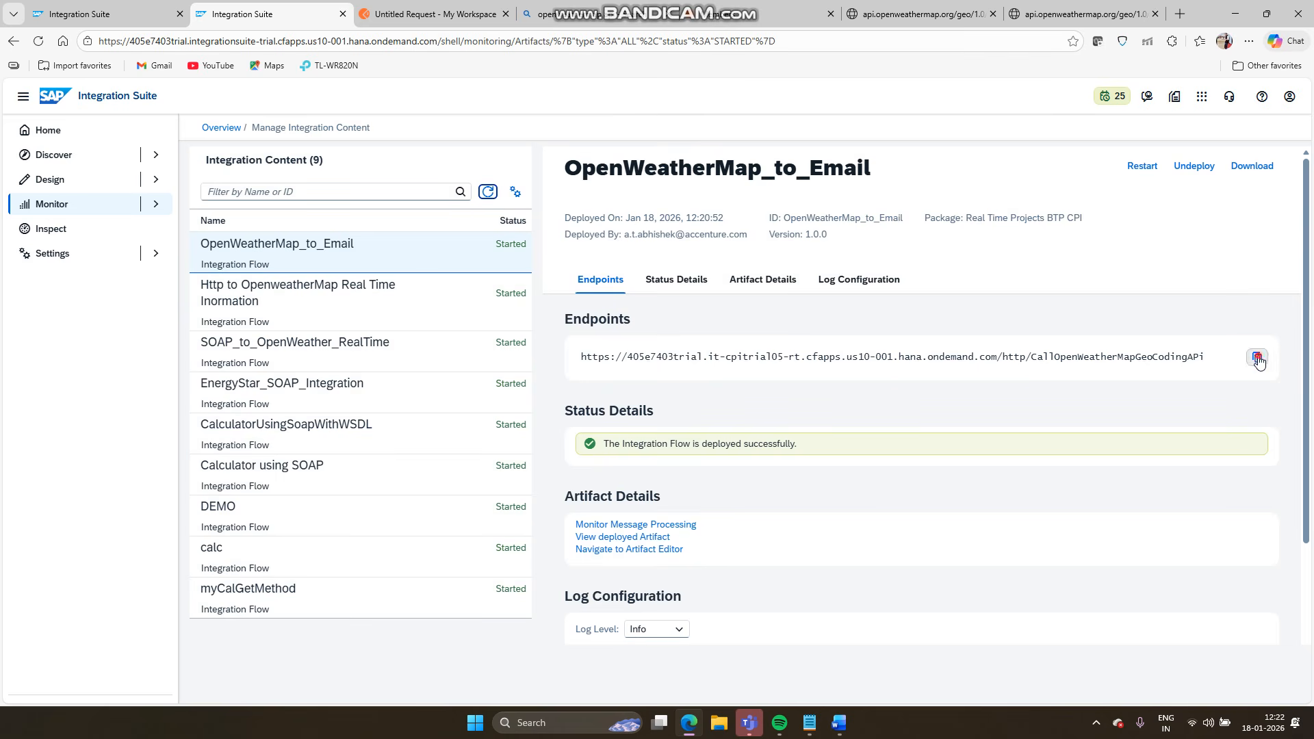
left_click(1257, 358)
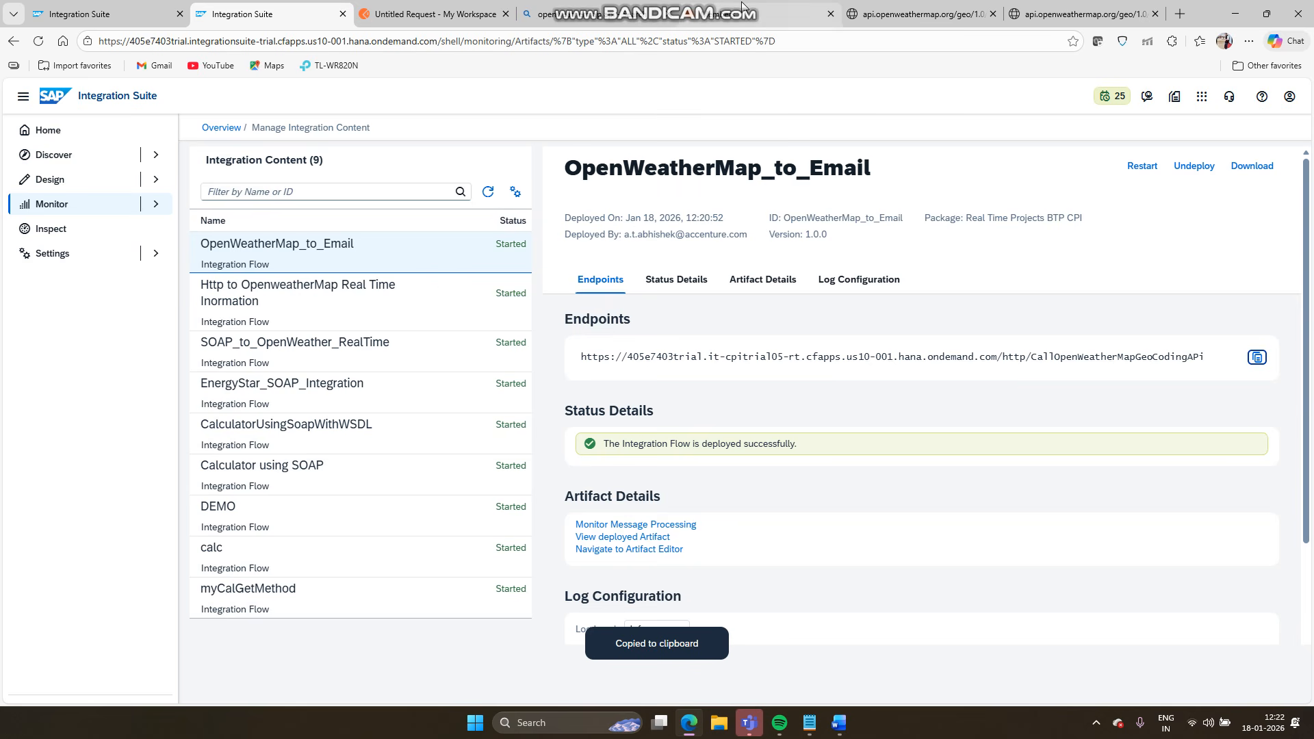
left_click(414, 13)
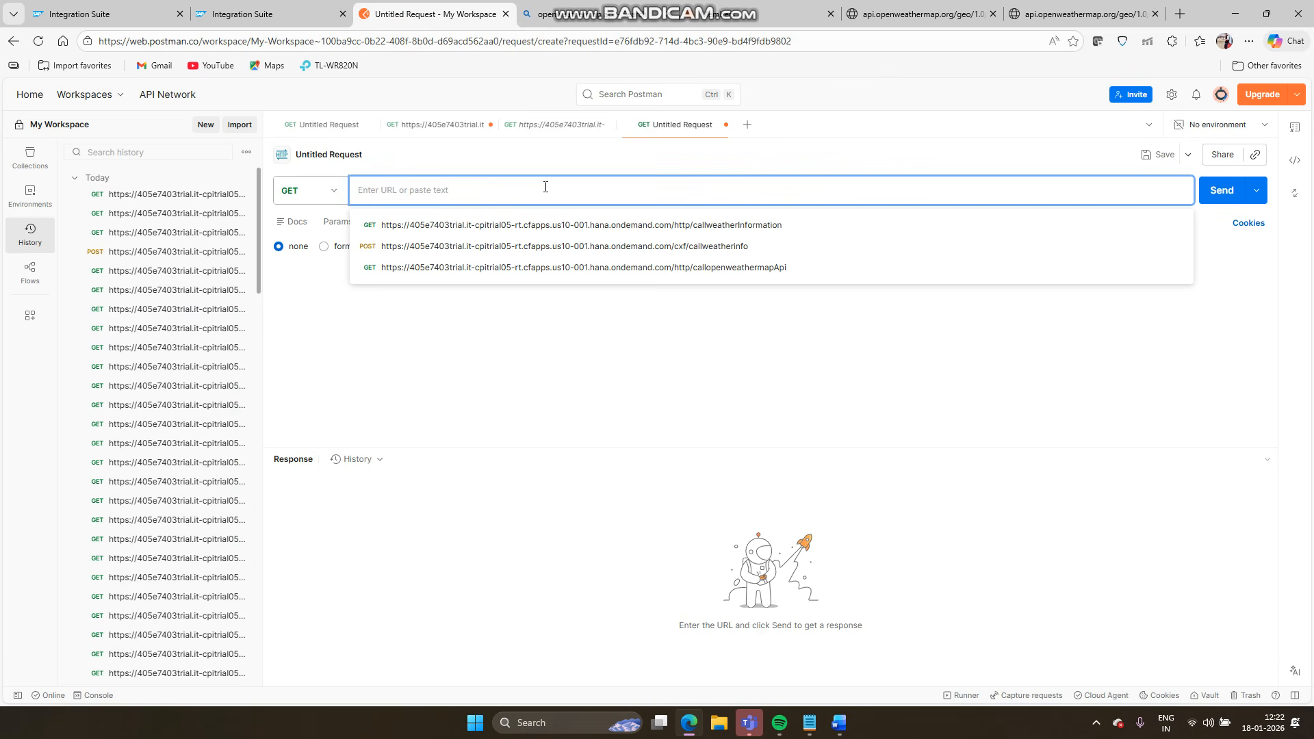
- Send a GET to the pasted endpoint URL, getting 200 OK with London geocoding JSON
key("ctrl+v")
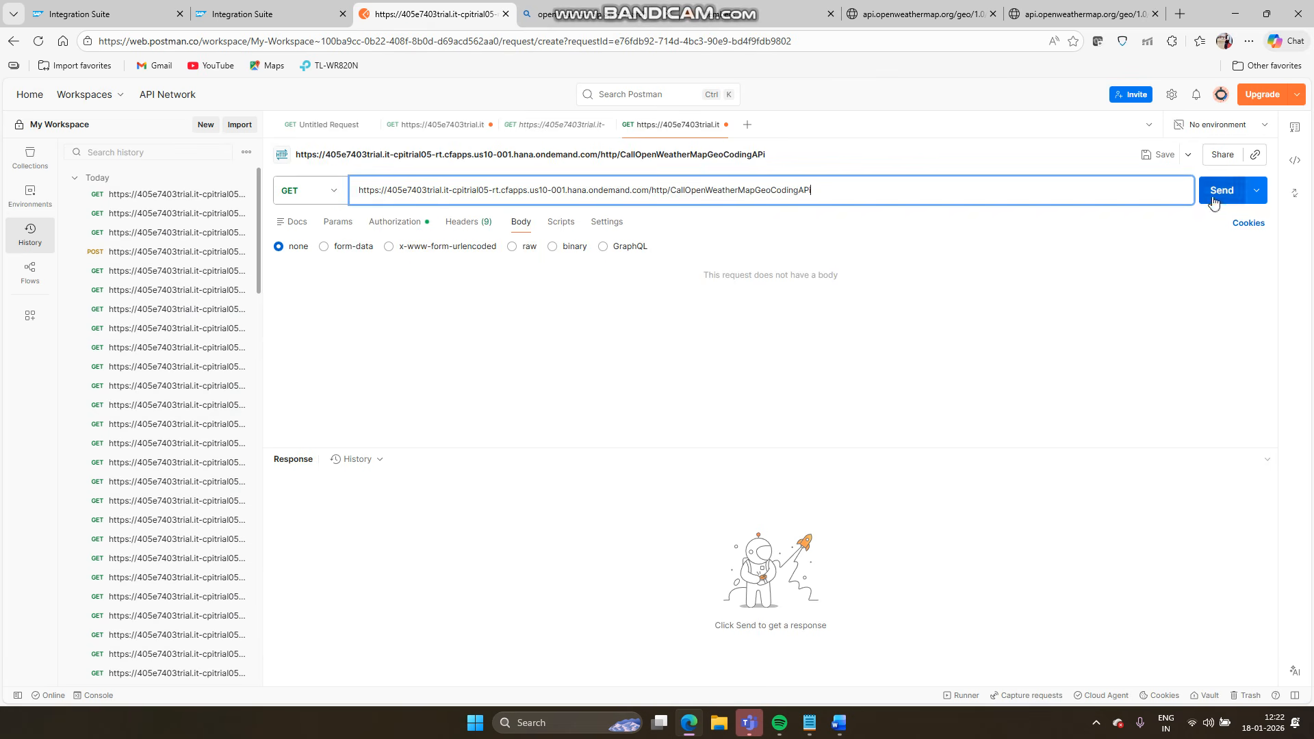
left_click(1214, 198)
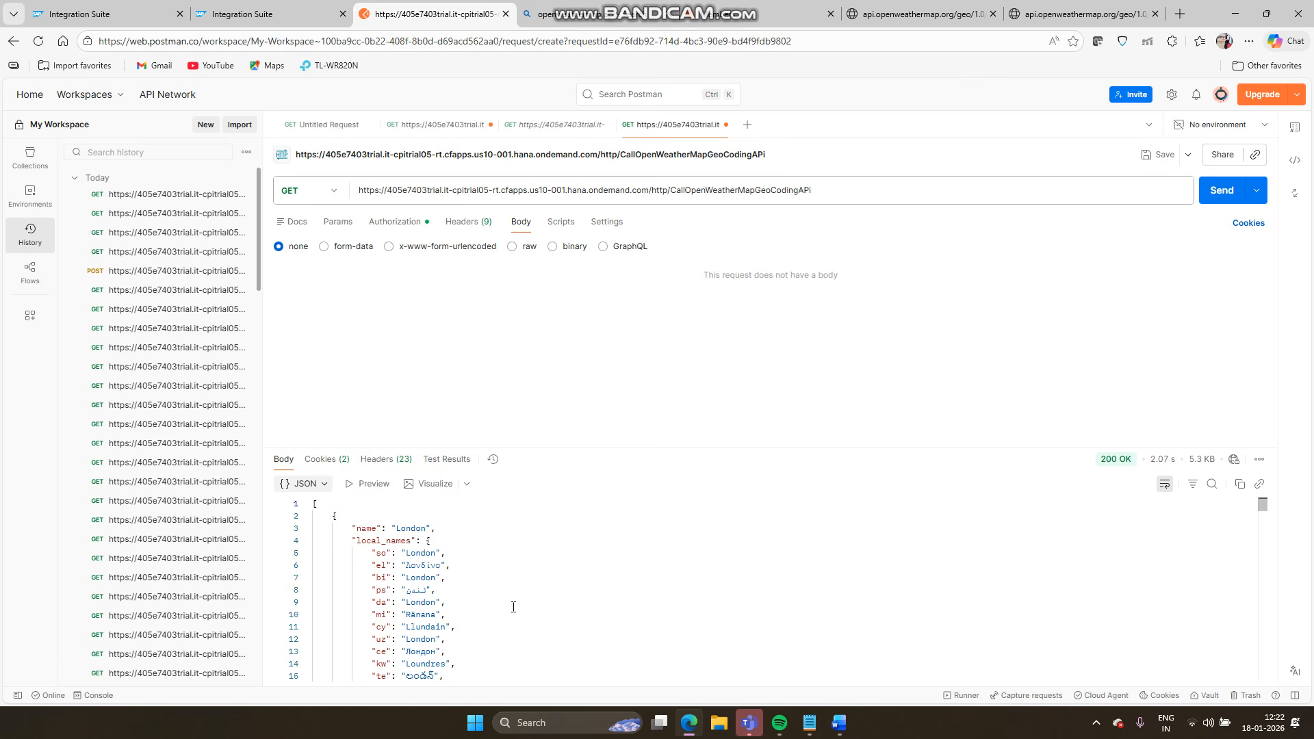
scroll(513, 607, "down", 5)
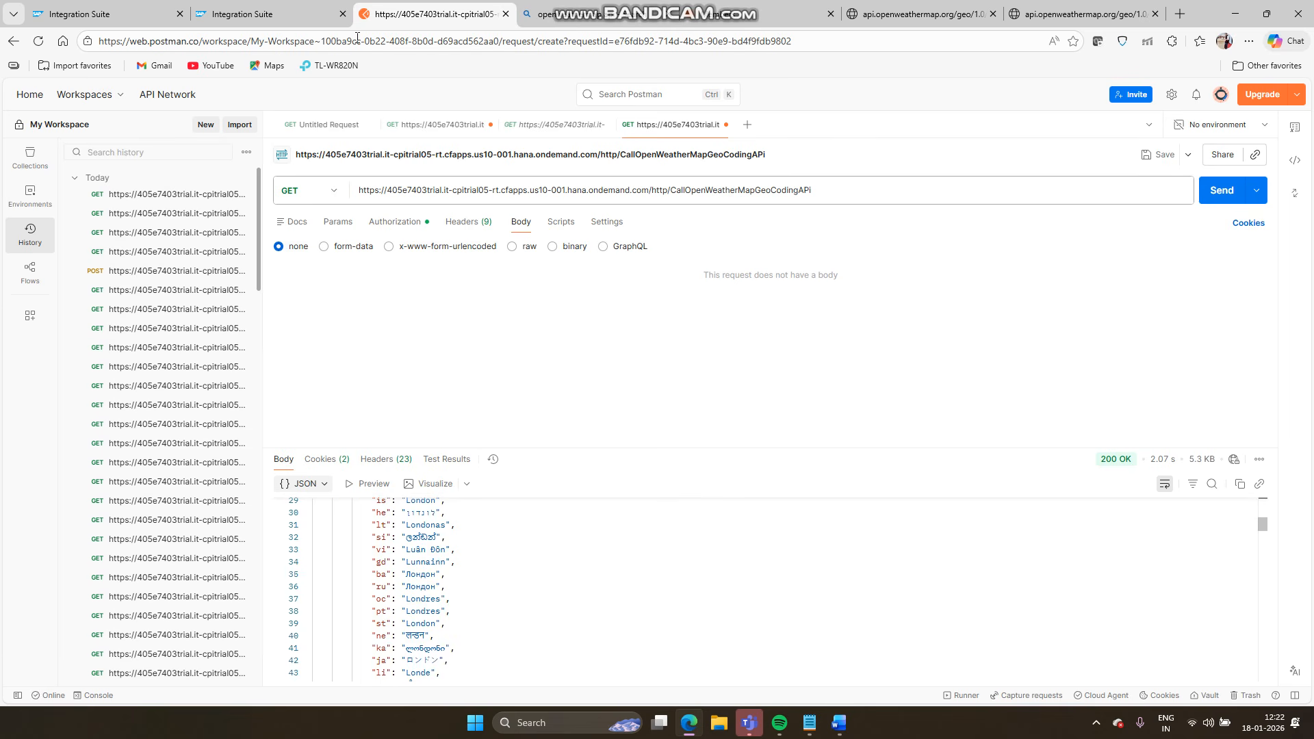
- Compare against the OpenWeather API key and geocoding result tabs, then return to the Integration Suite monitor
left_click(729, 8)
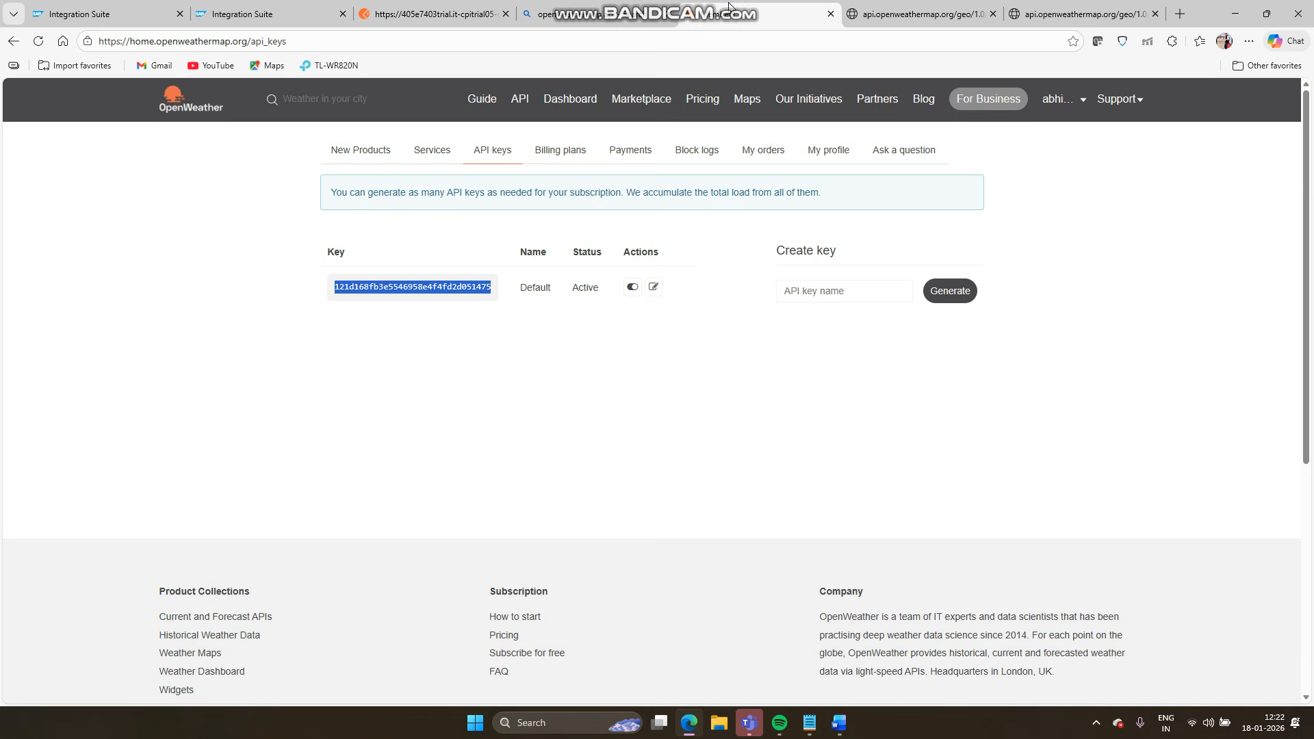
left_click(910, 10)
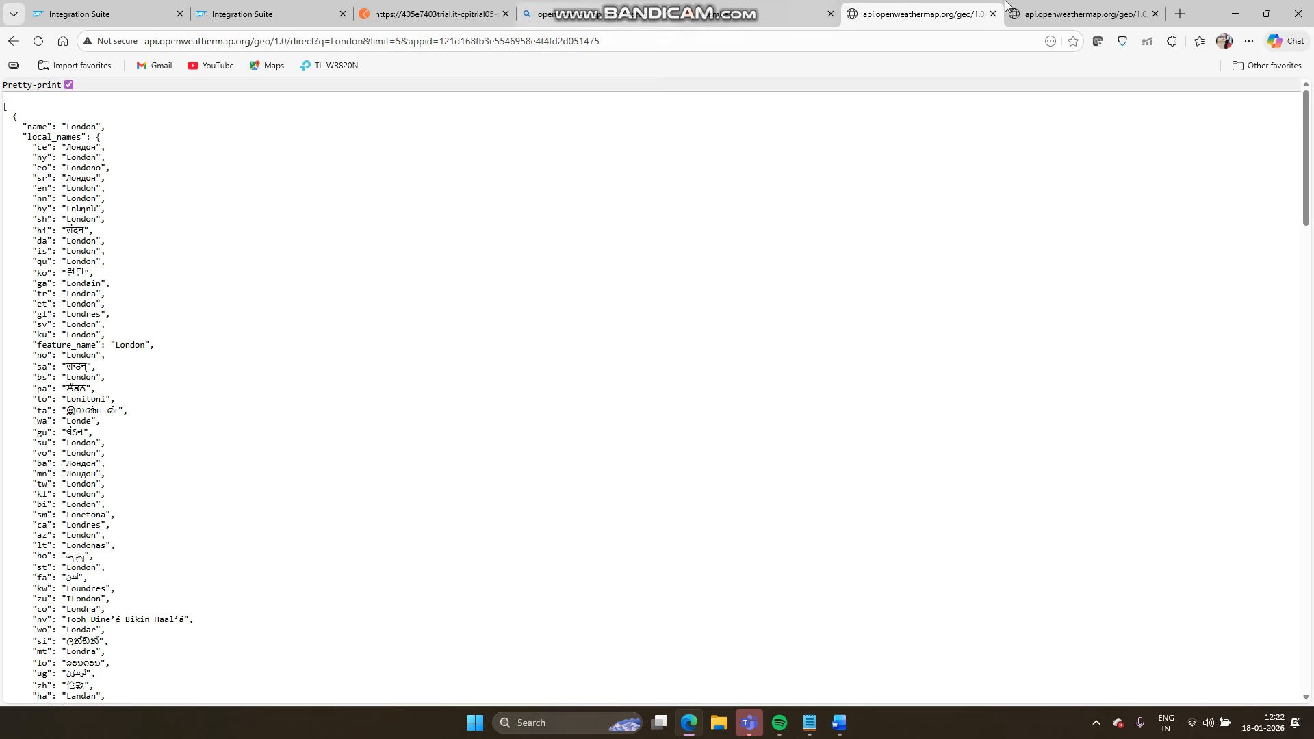
left_click(1054, 6)
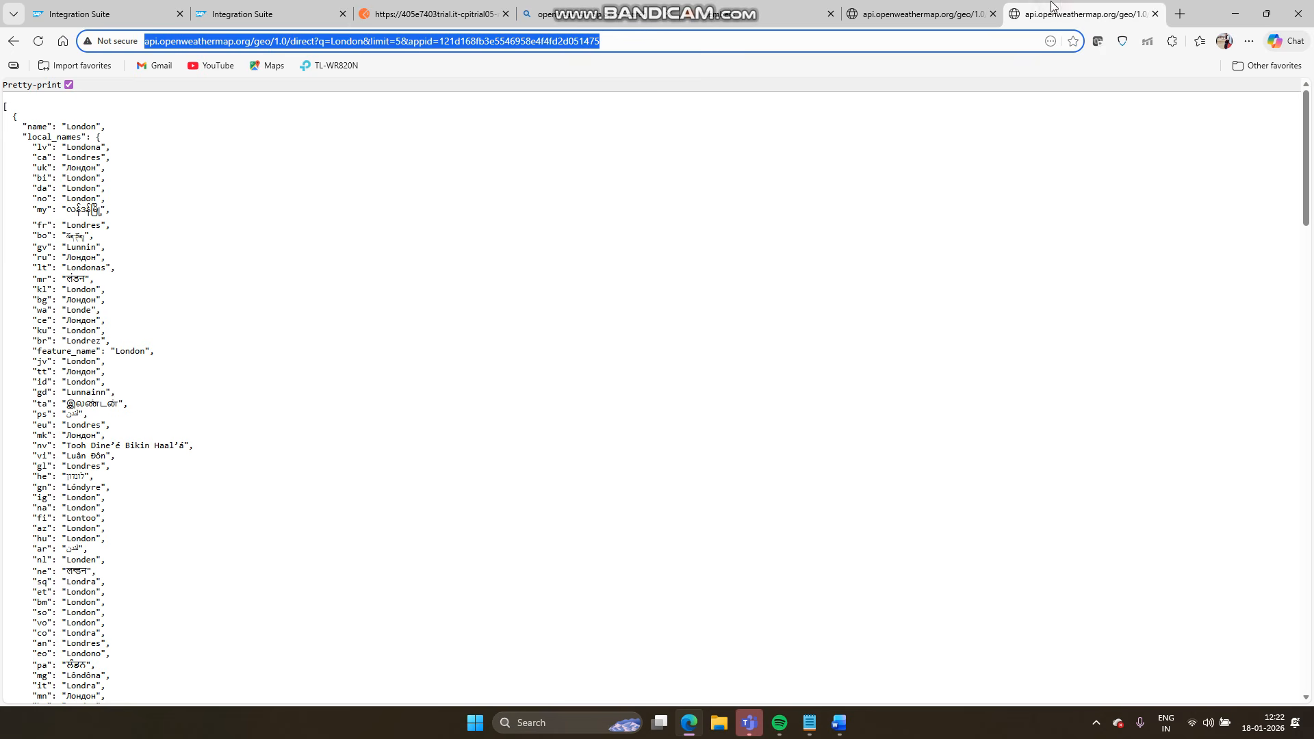
left_click(436, 8)
left_click(214, 6)
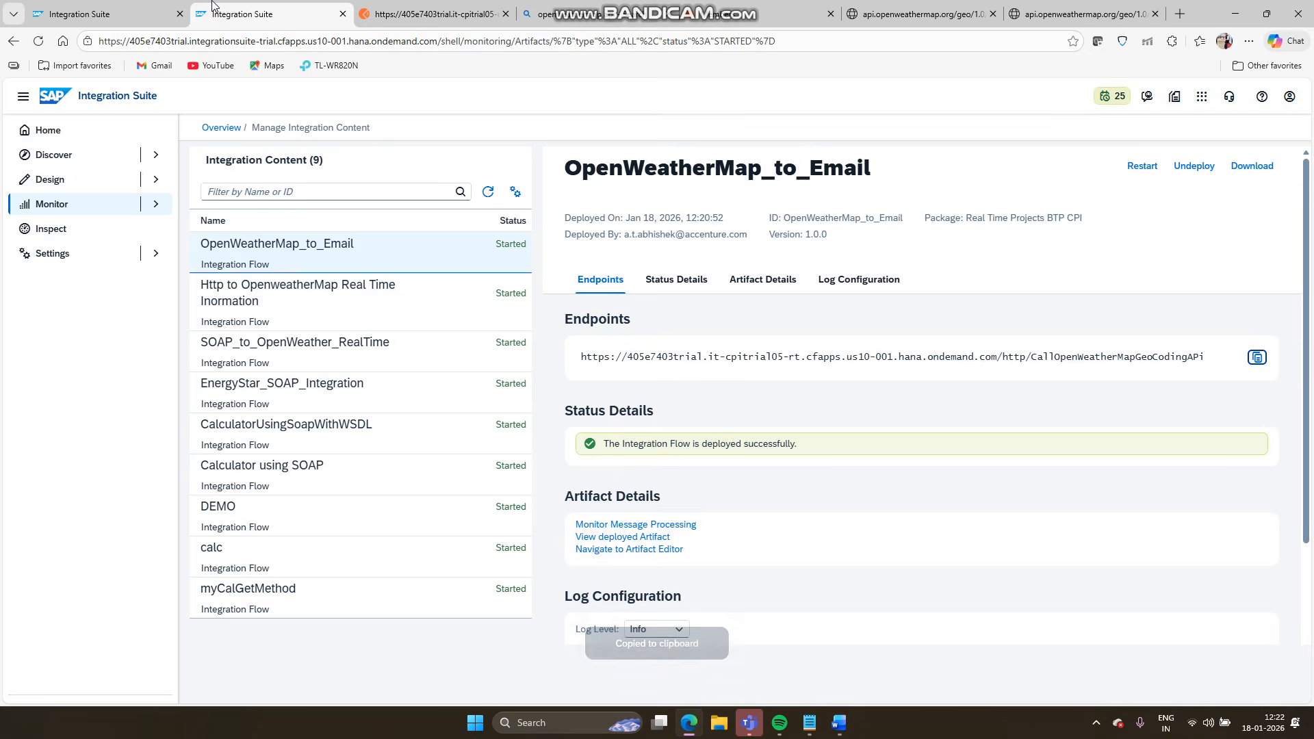
- Open the OpenWeatherMap_to_Email iFlow designer, glancing at the JSON test body and scenario document
left_click(79, 14)
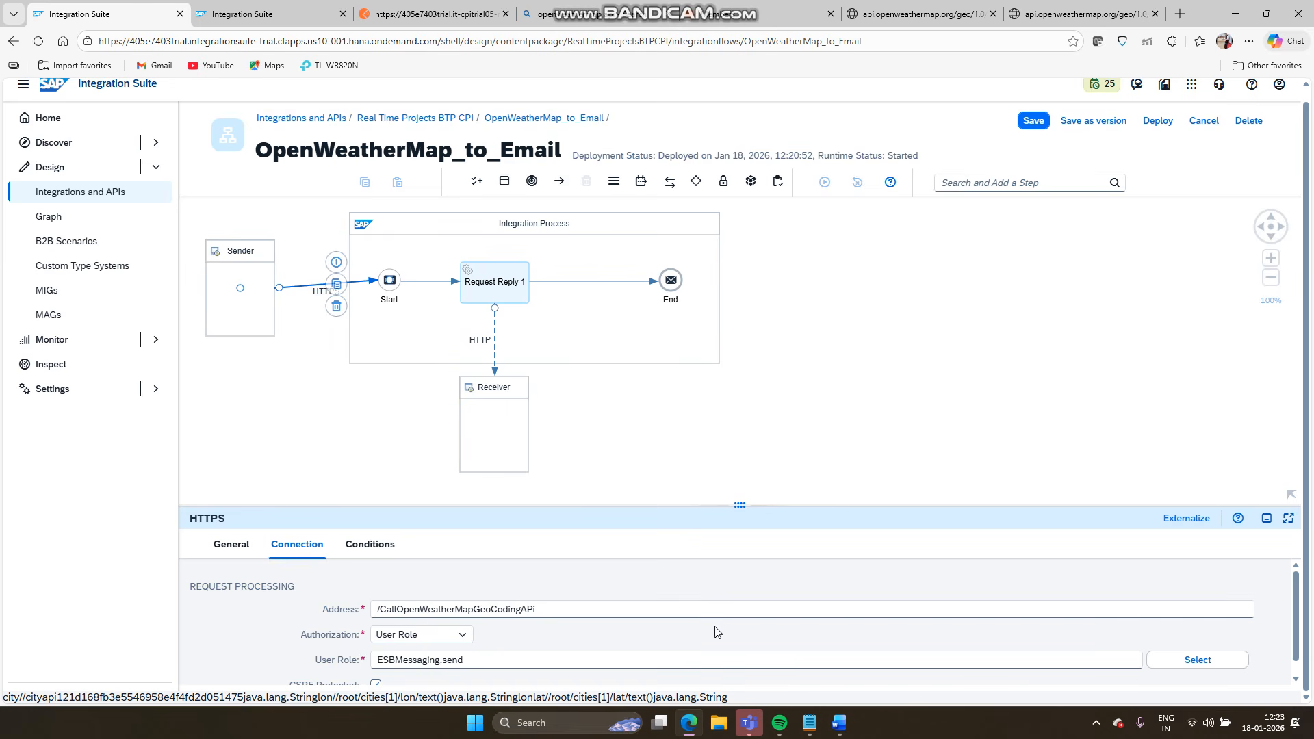
left_click(690, 724)
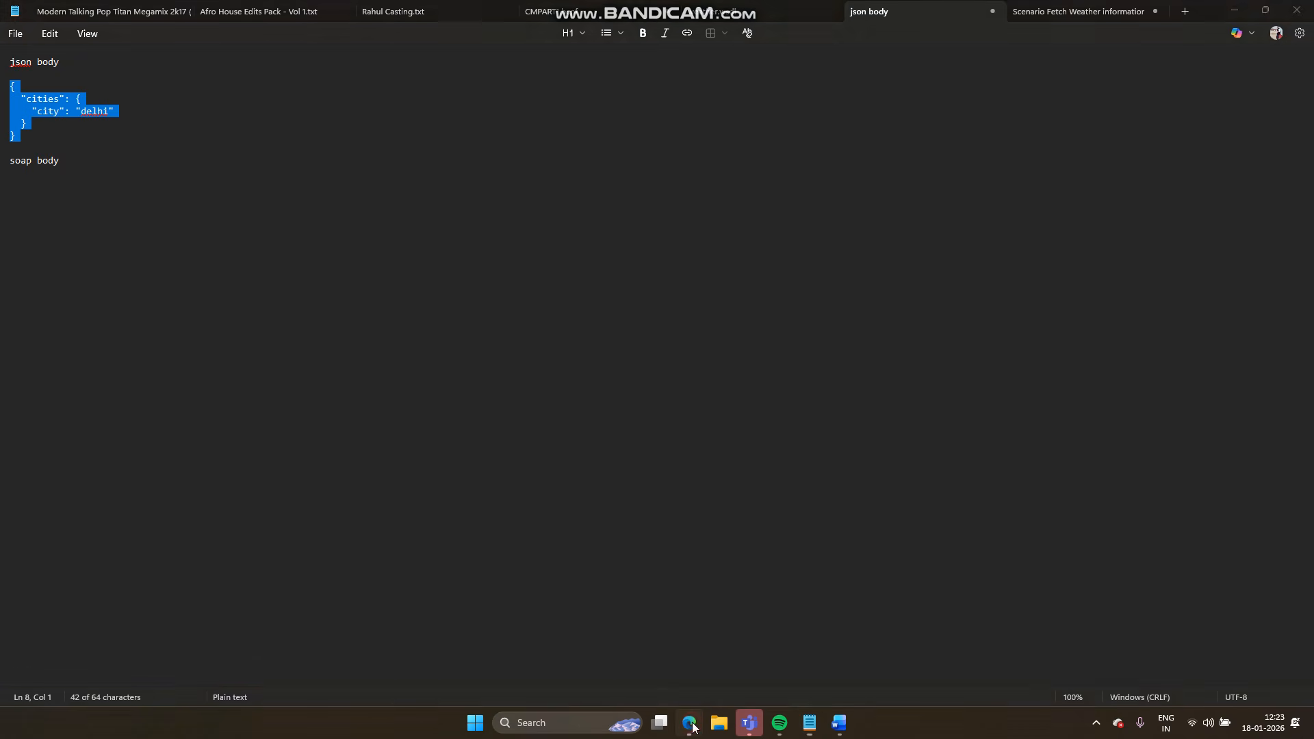
left_click(690, 724)
left_click(839, 724)
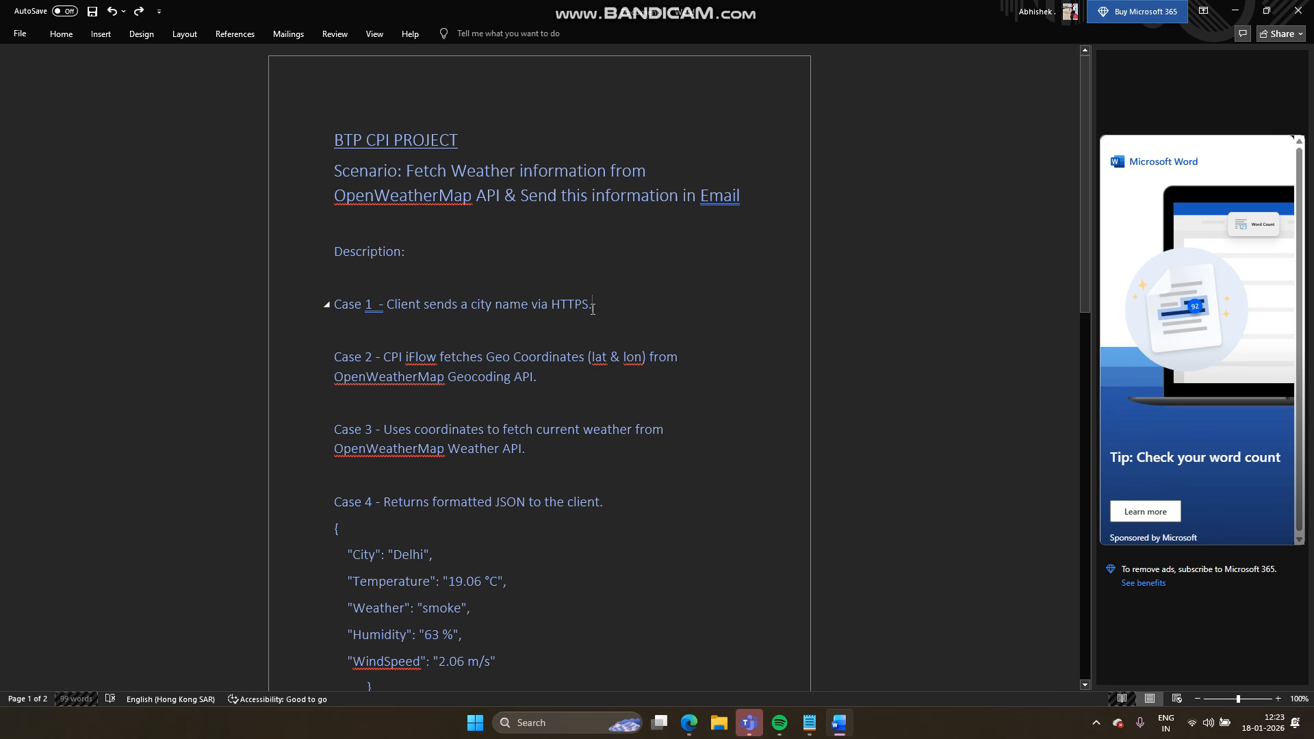
left_click(681, 724)
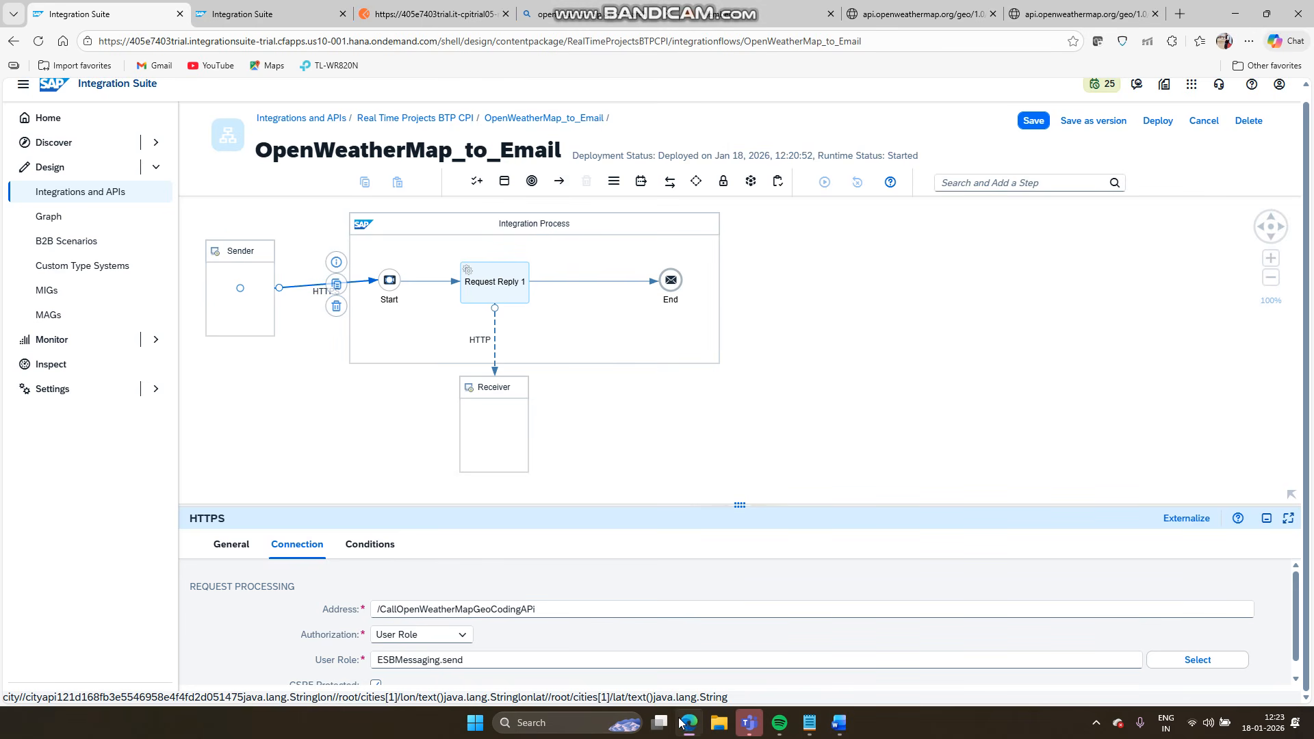
- Insert a Content Modifier between Start and Request Reply 1 and lay the flow out horizontally
left_click(428, 281)
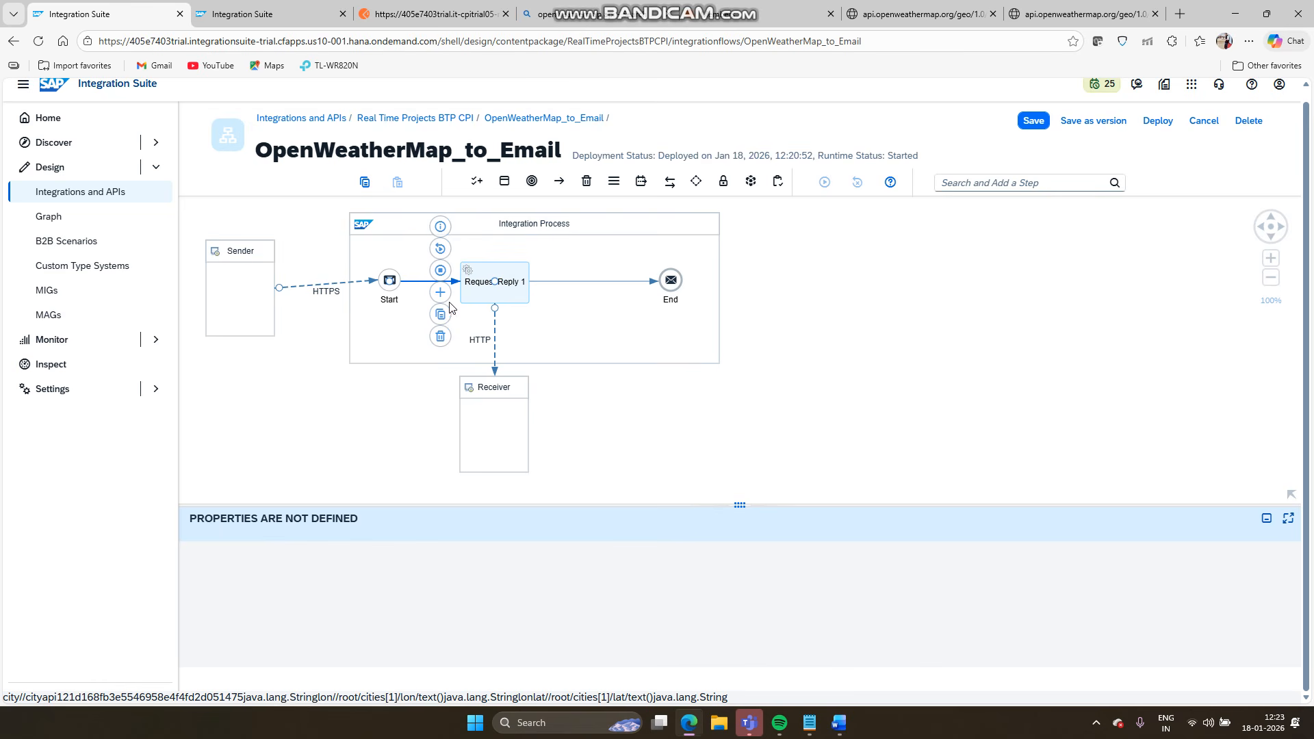
left_click(444, 302)
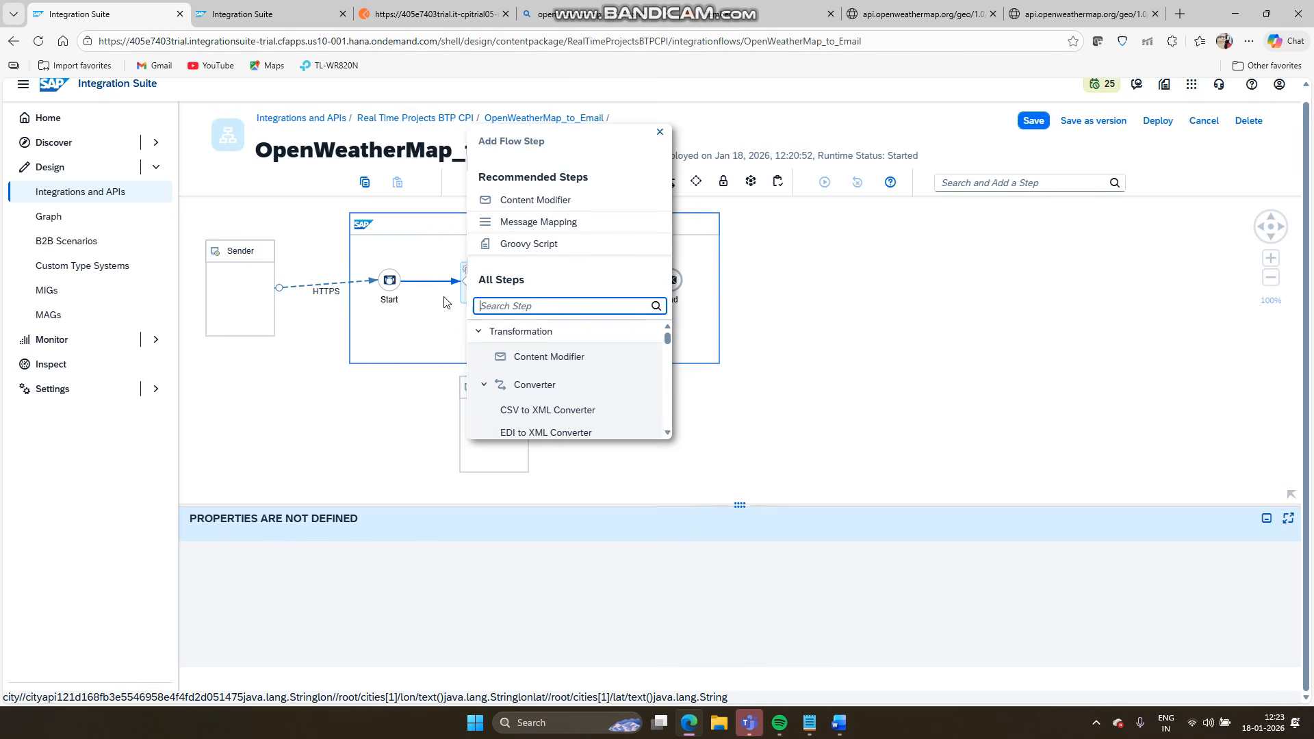
left_click(527, 357)
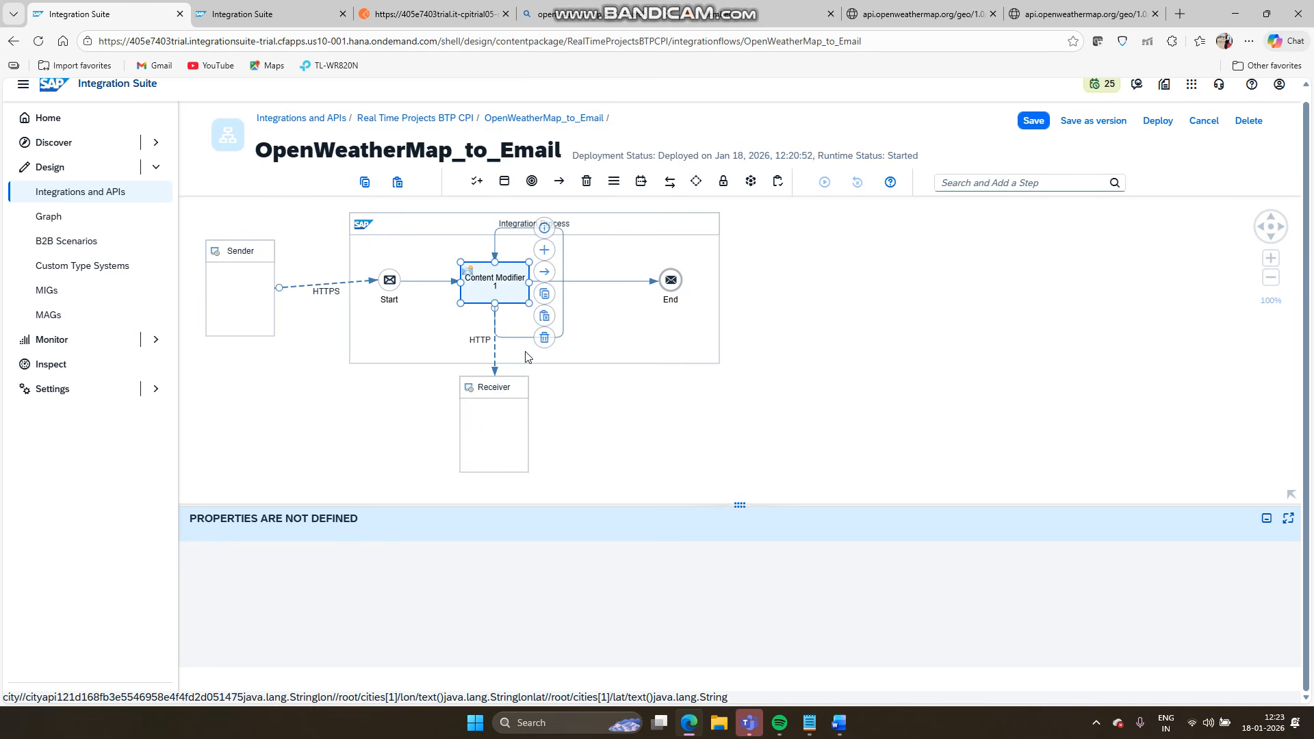
left_click(650, 222)
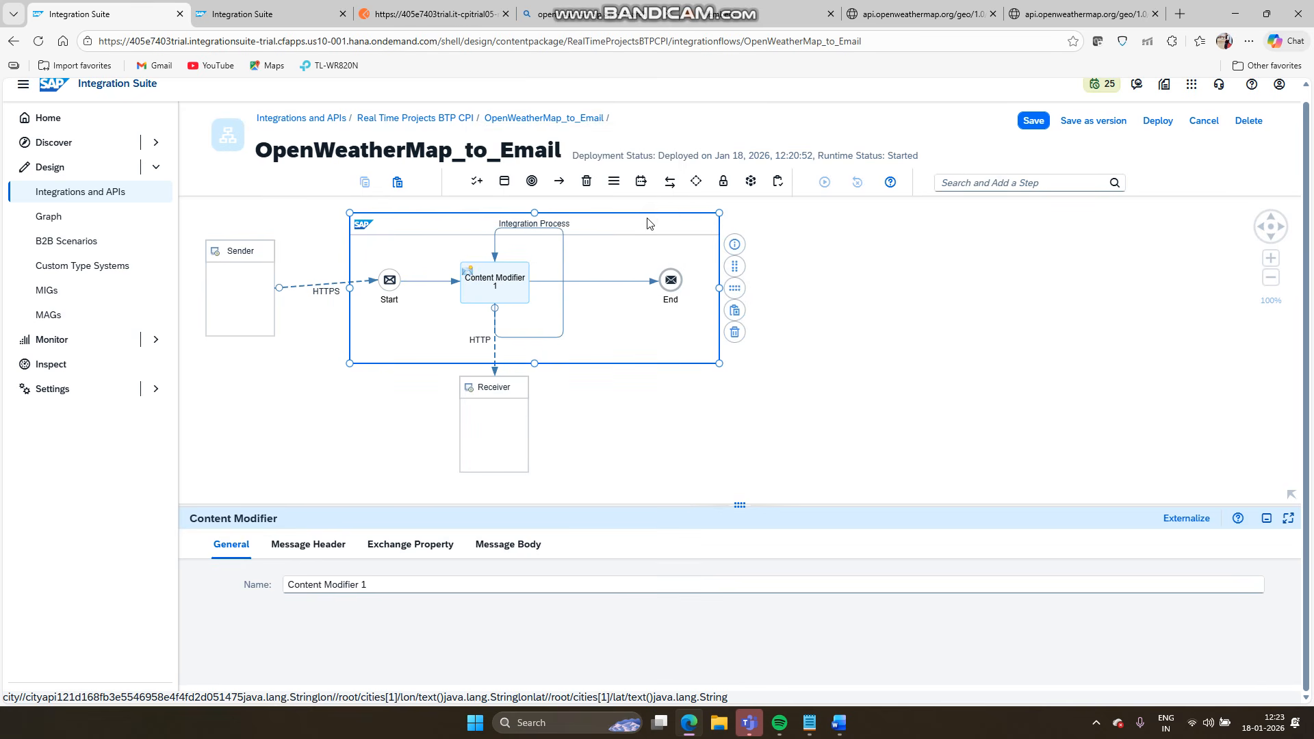
left_click(738, 289)
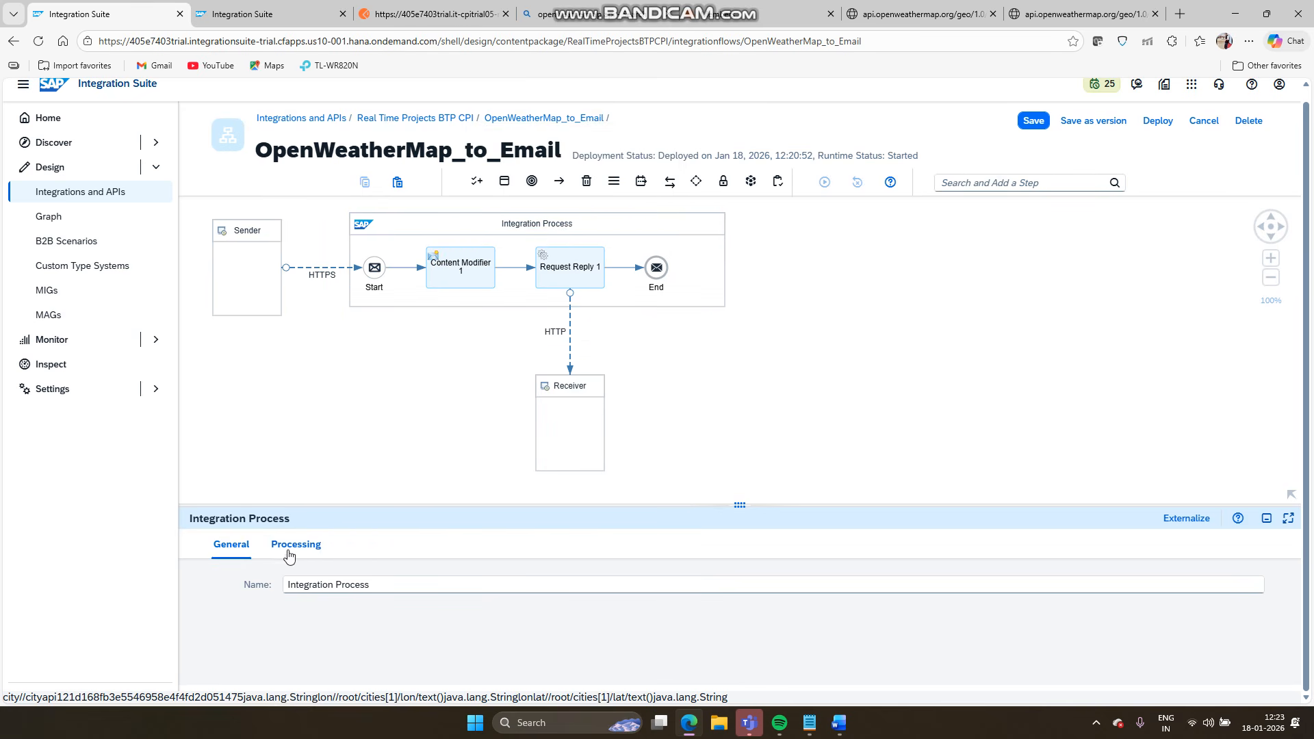
- Give Content Modifier 1 an exchange property city from XPath //city of type java.lang.String
left_click(478, 277)
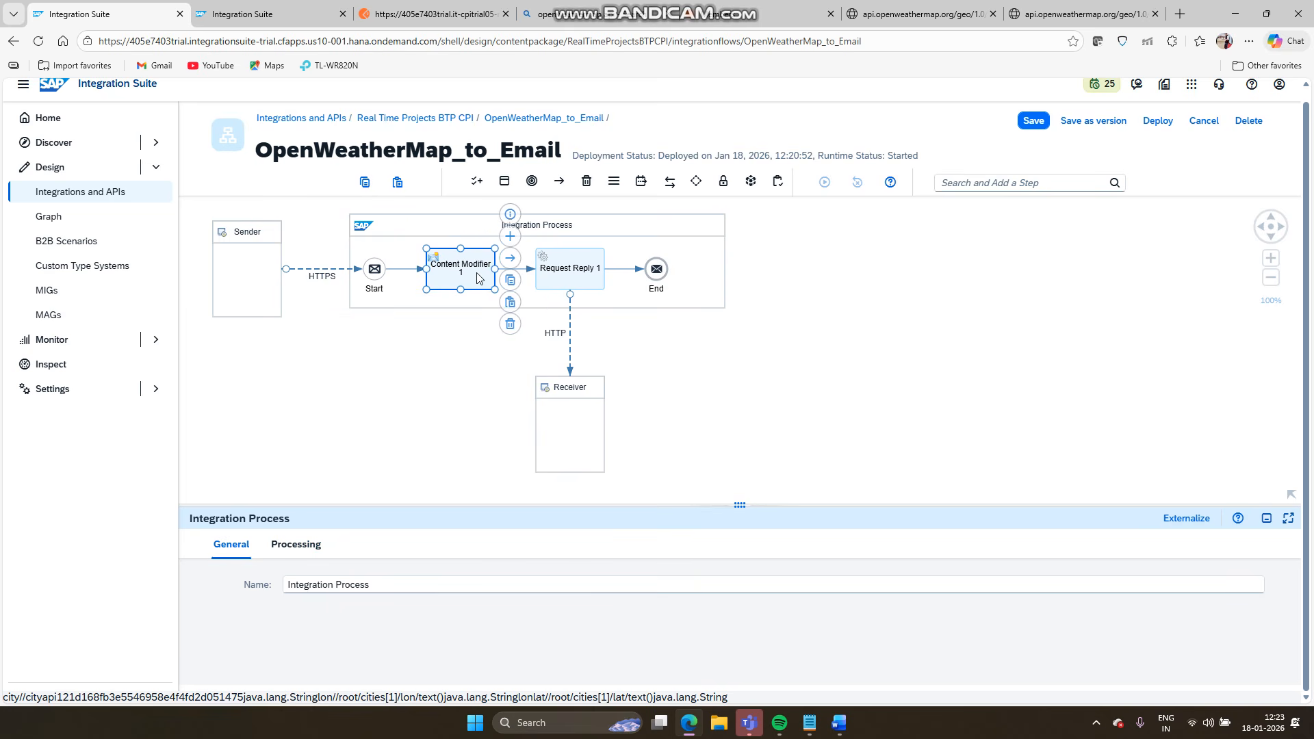
left_click(397, 549)
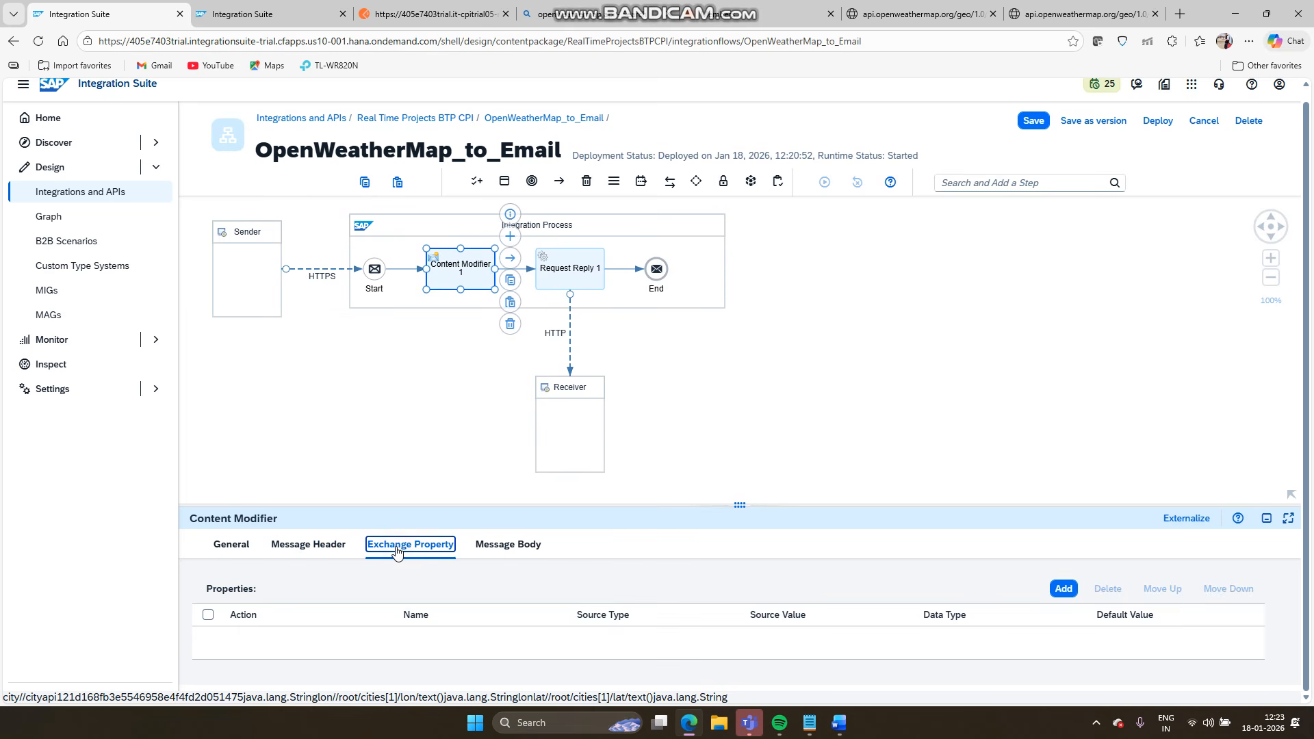
left_click(1062, 592)
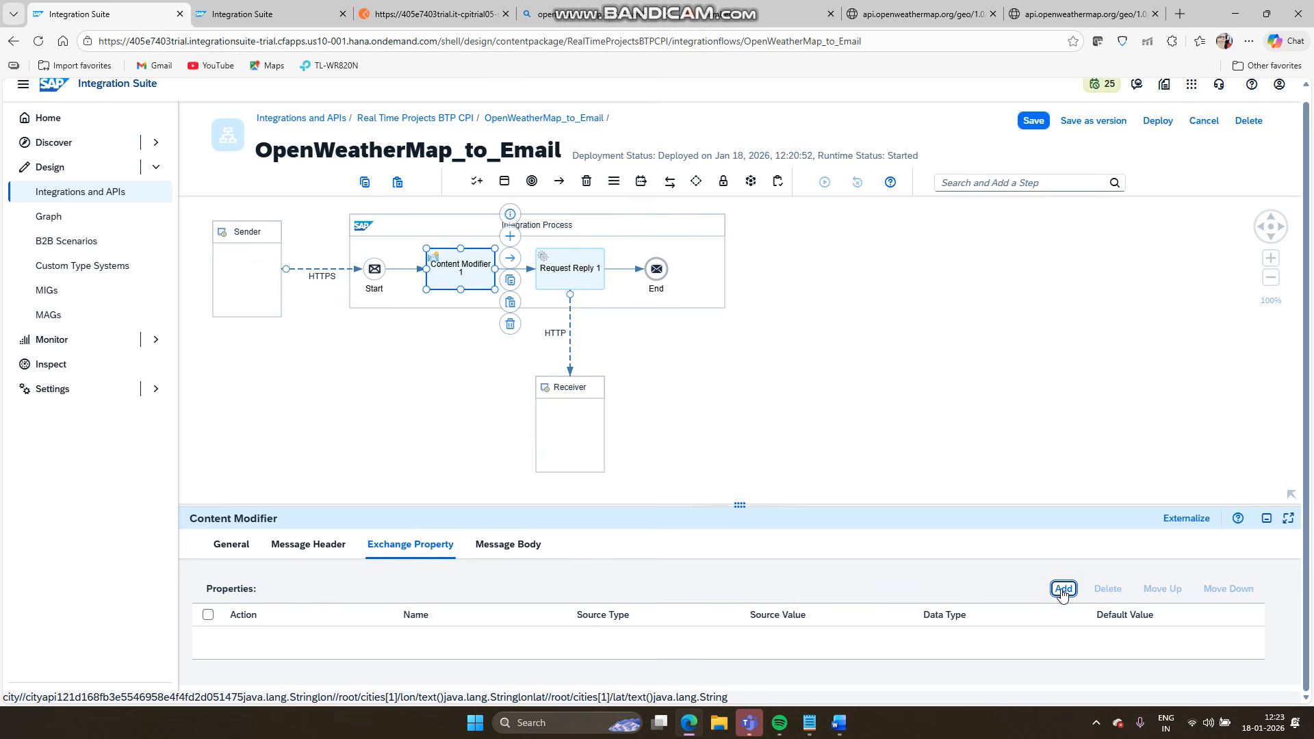
left_click(539, 637)
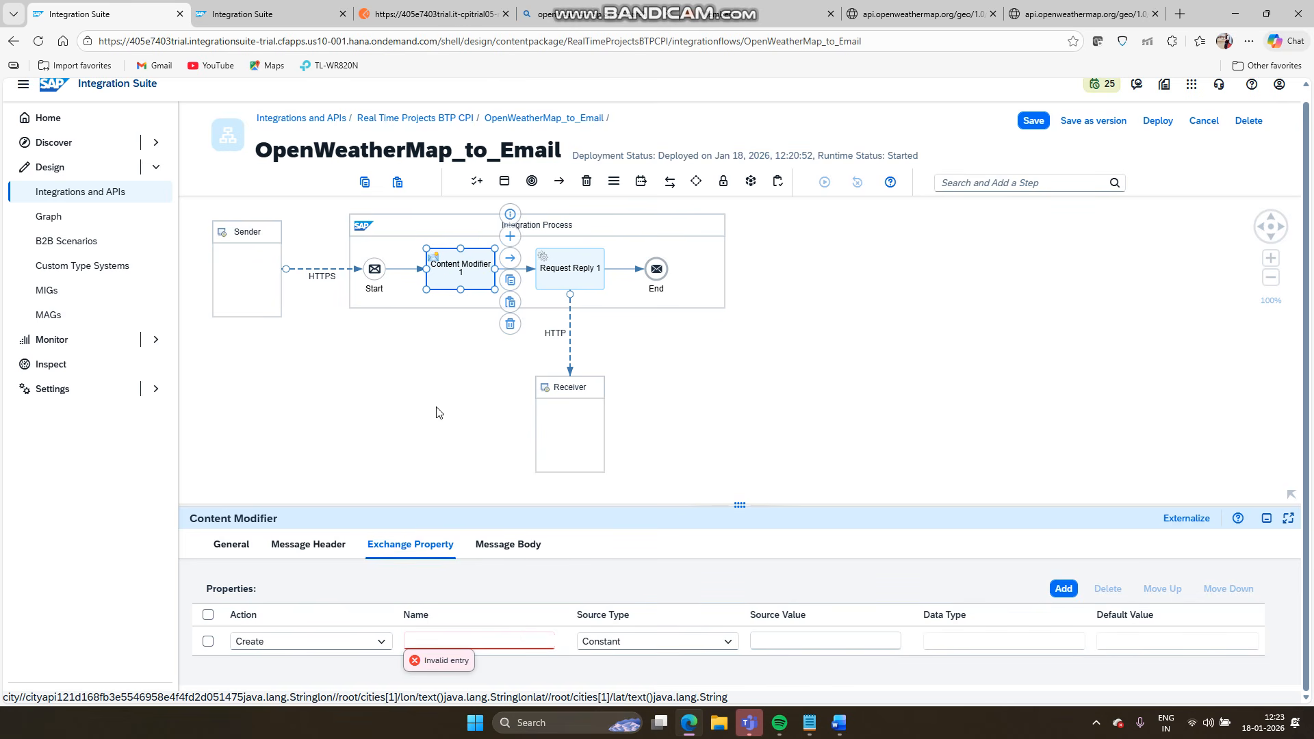
type("city")
left_click(642, 641)
left_click(626, 623)
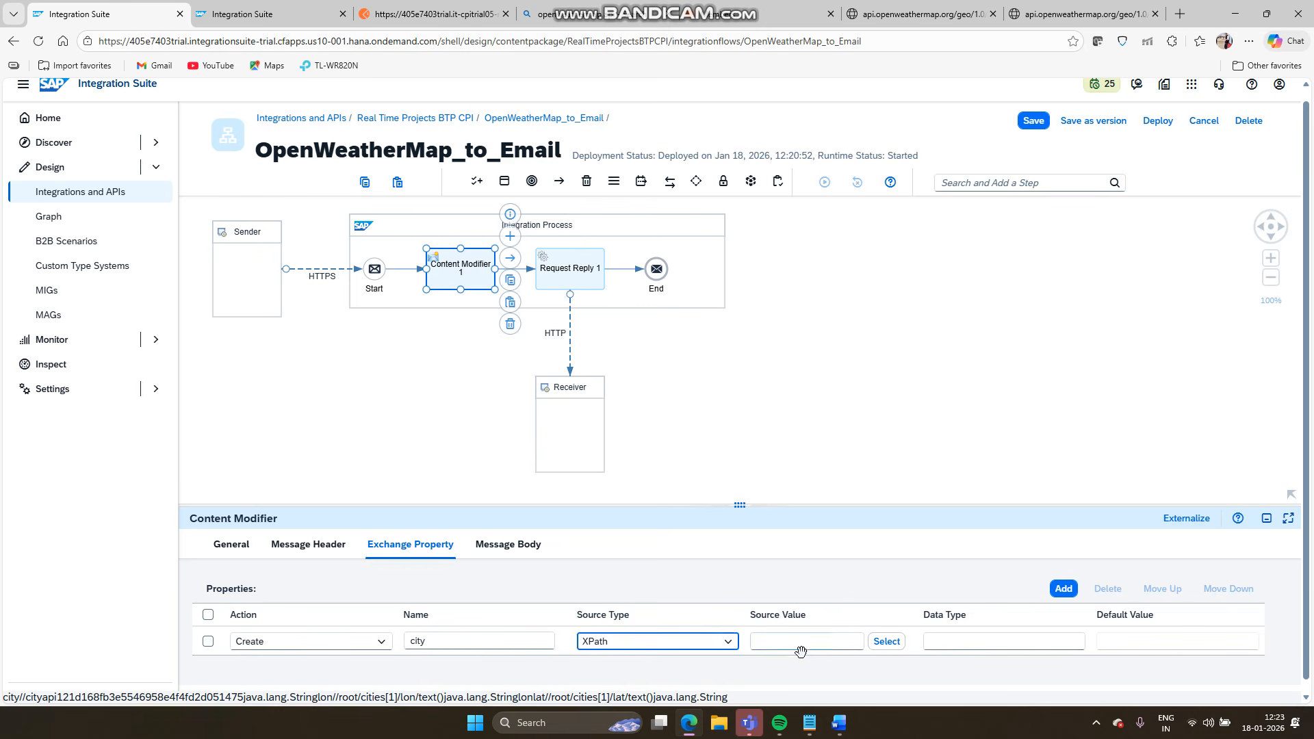
left_click(836, 641)
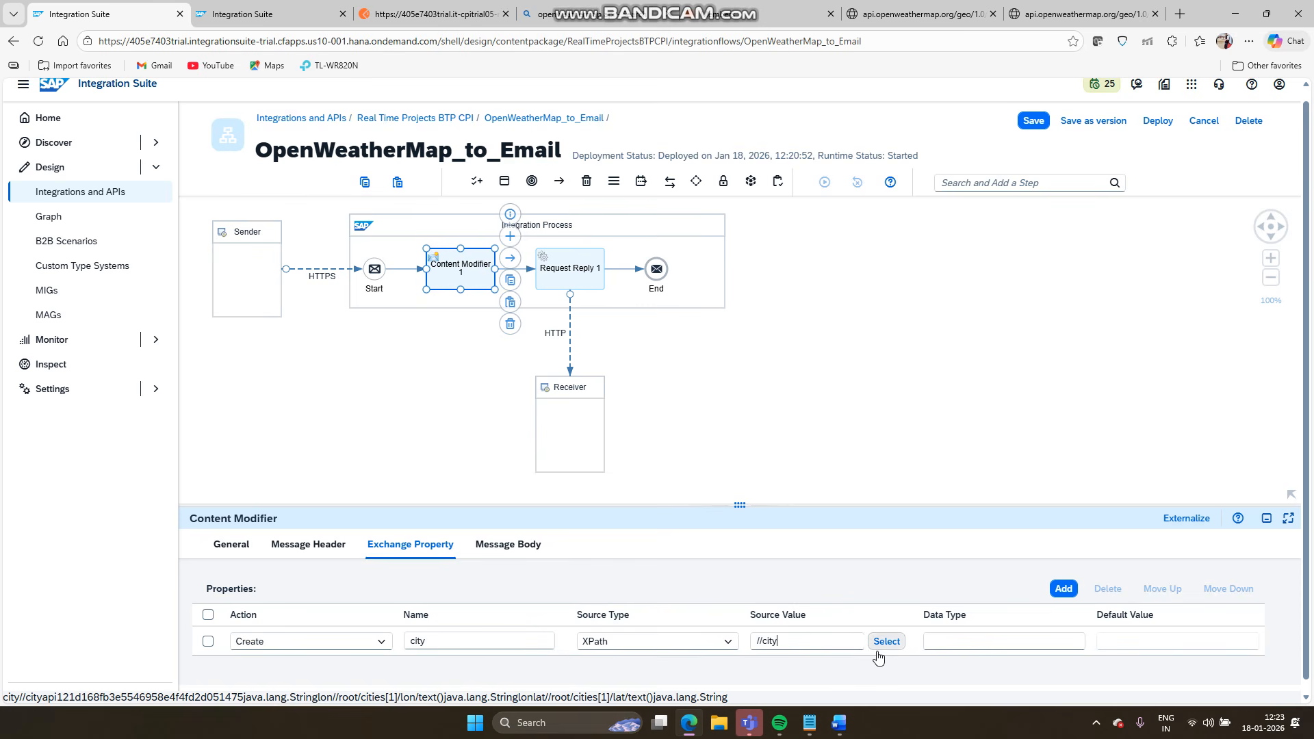
left_click(956, 643)
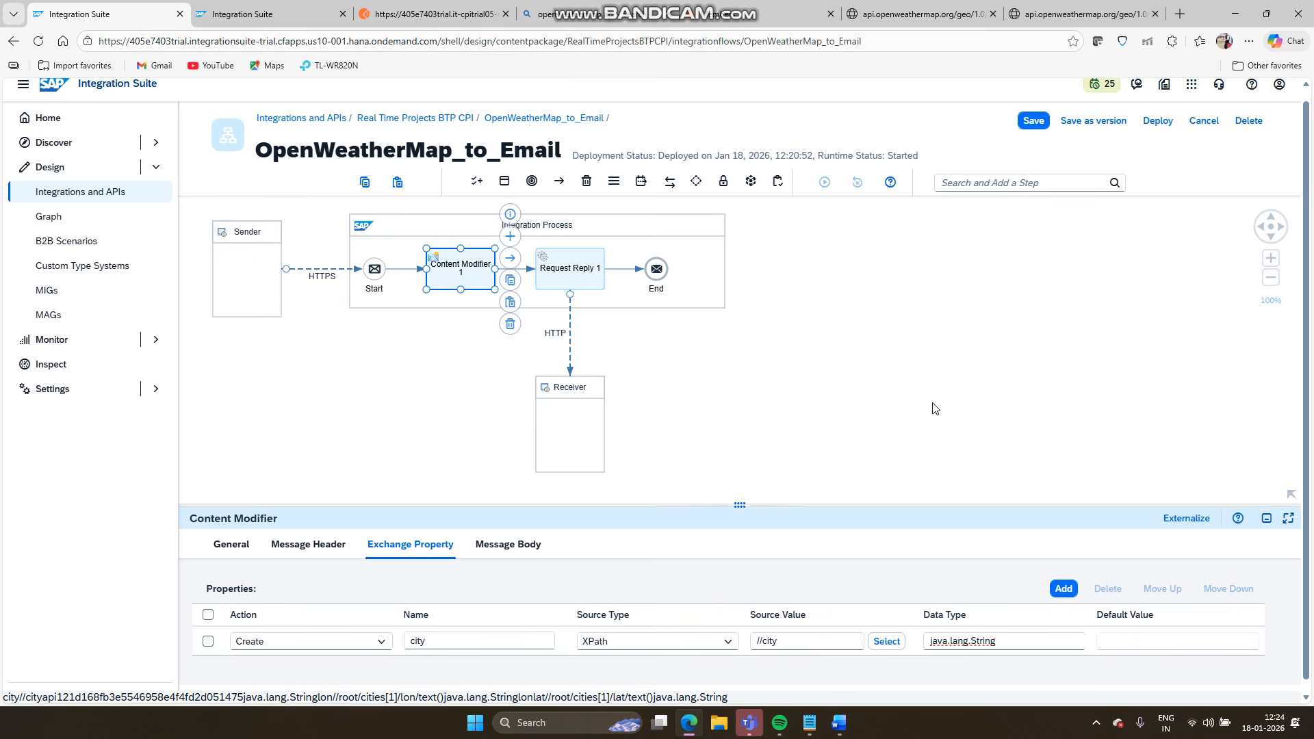
- Save and deploy the updated iFlow, then go back to Postman
left_click(1027, 124)
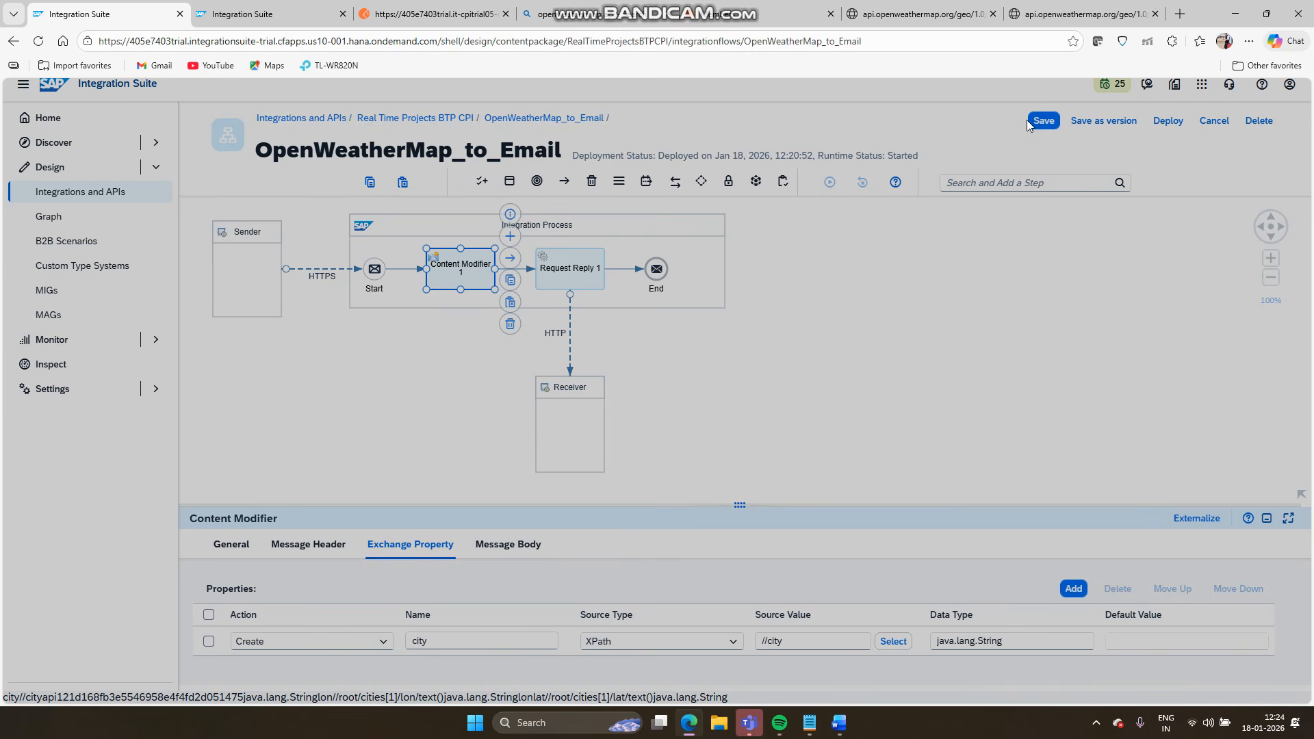
left_click(1158, 125)
left_click(728, 438)
left_click(410, 15)
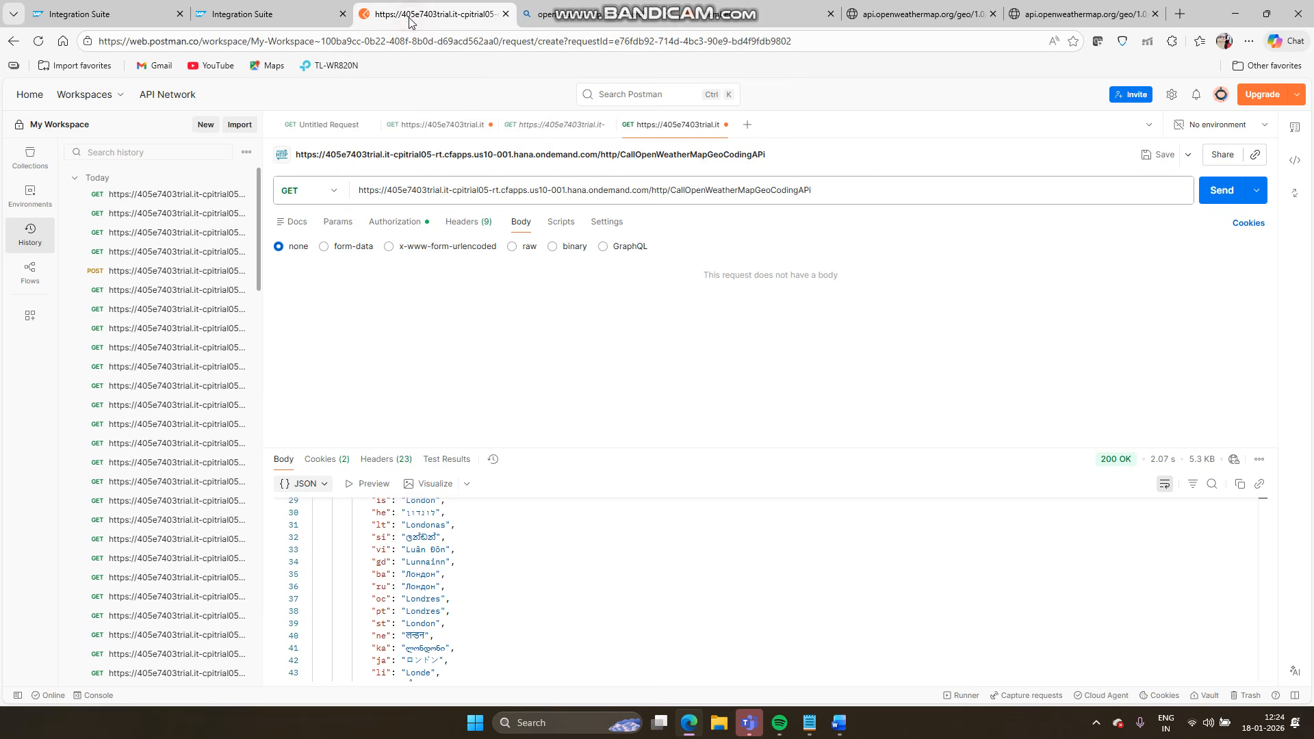
- Send the request, get a 500 error, and switch the body to raw, clearing a mistakenly pasted URL
left_click(1217, 197)
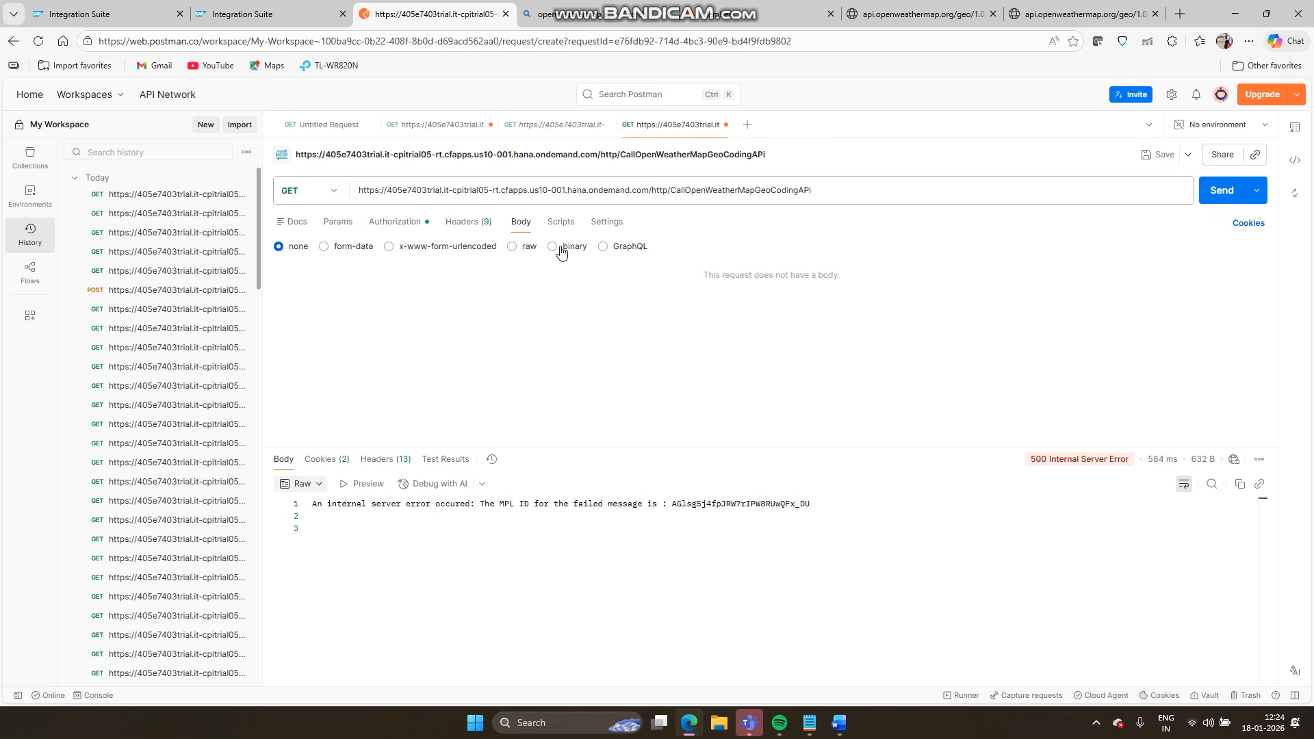
left_click(513, 247)
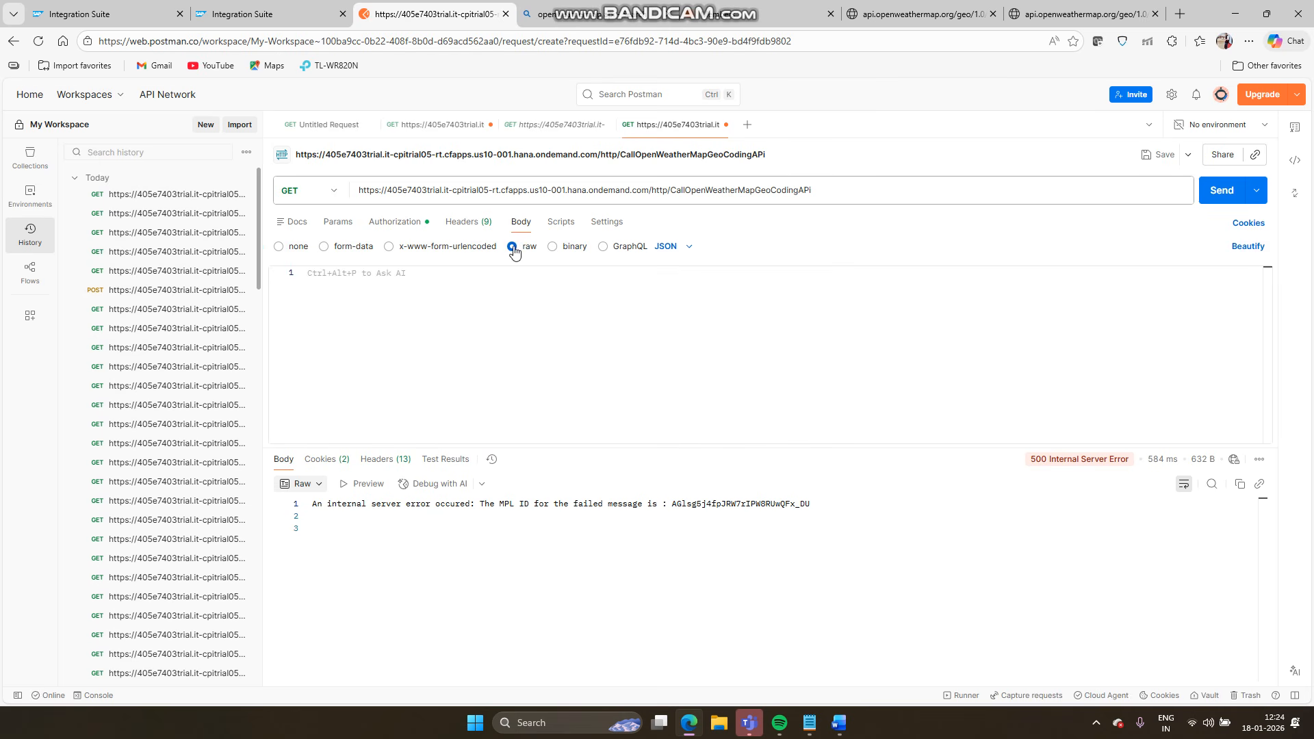
left_click(528, 324)
type("https://405e7403trial.it-cpitrial05-rt.cfapps.us10-001.hana.ondemand.com/http/CallOpenWeatherMapGeoCodingAPi")
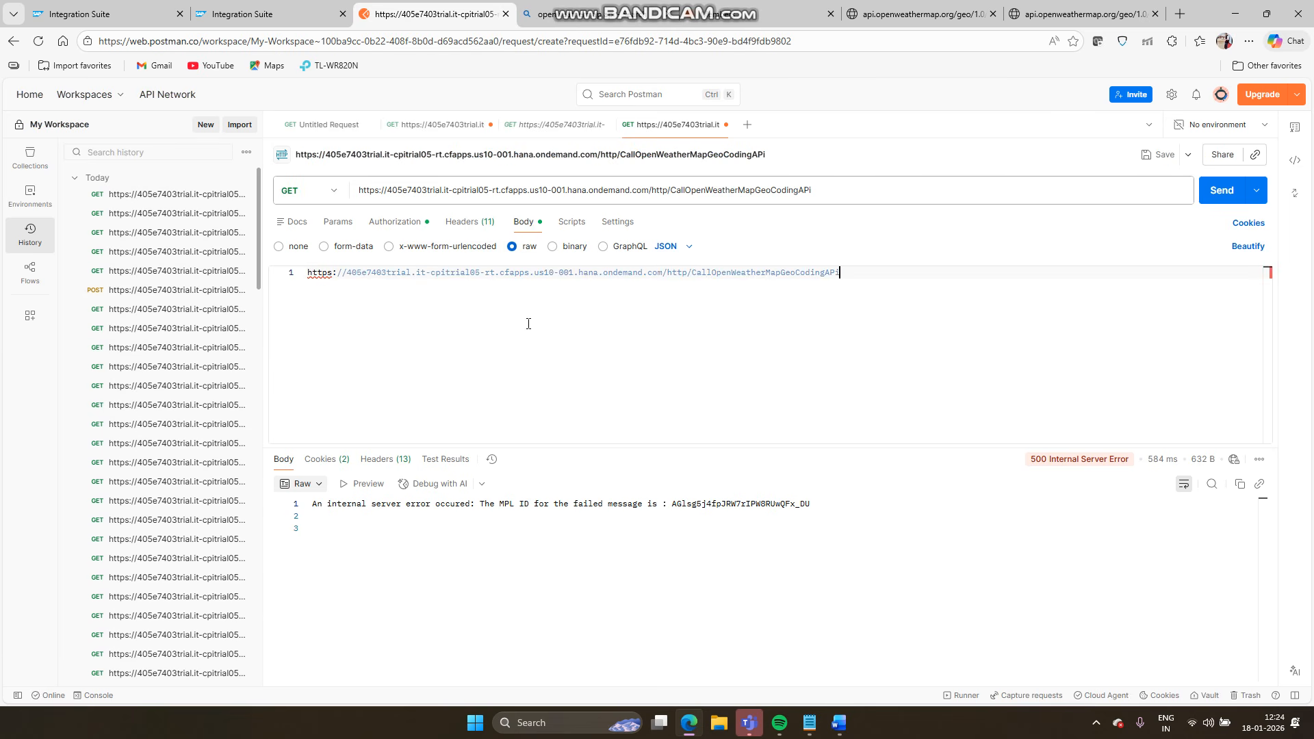
key("ctrl+a")
key("BackSpace")
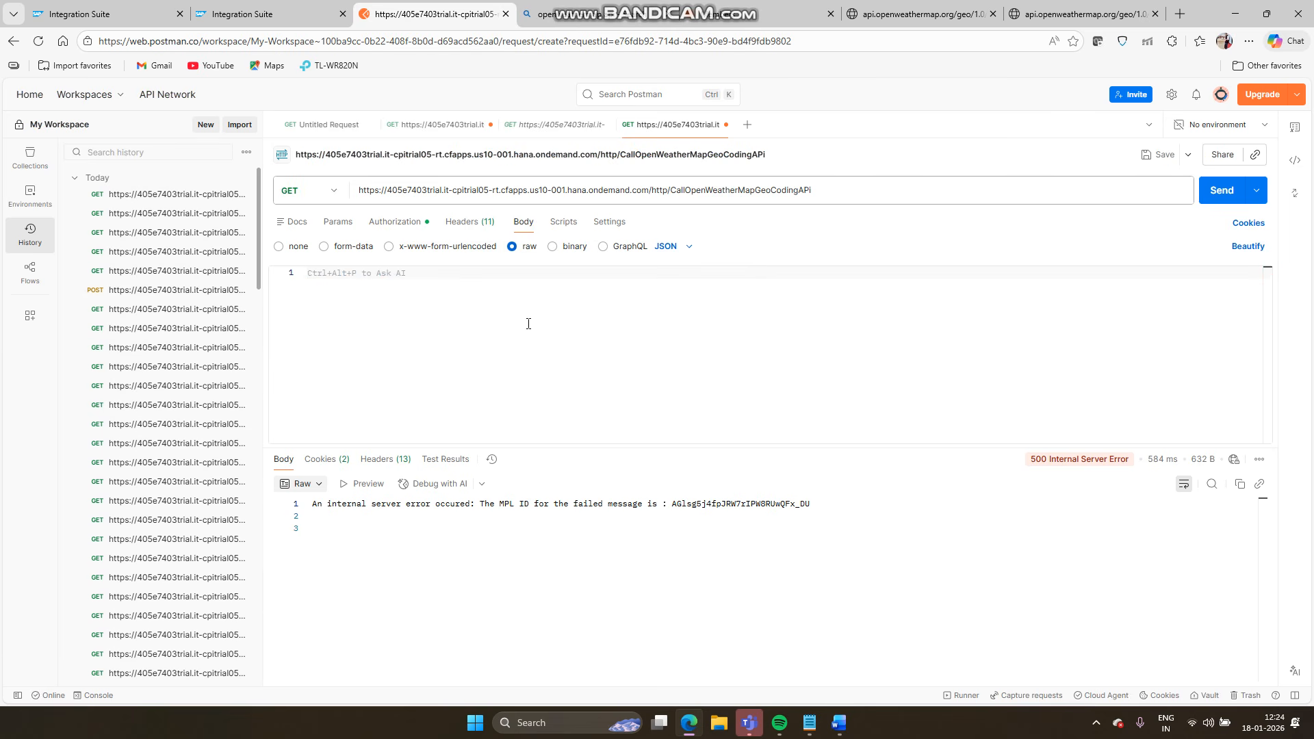
- Paste the {"cities":{"city":"delhi"}} JSON body and resend the request
left_click(810, 722)
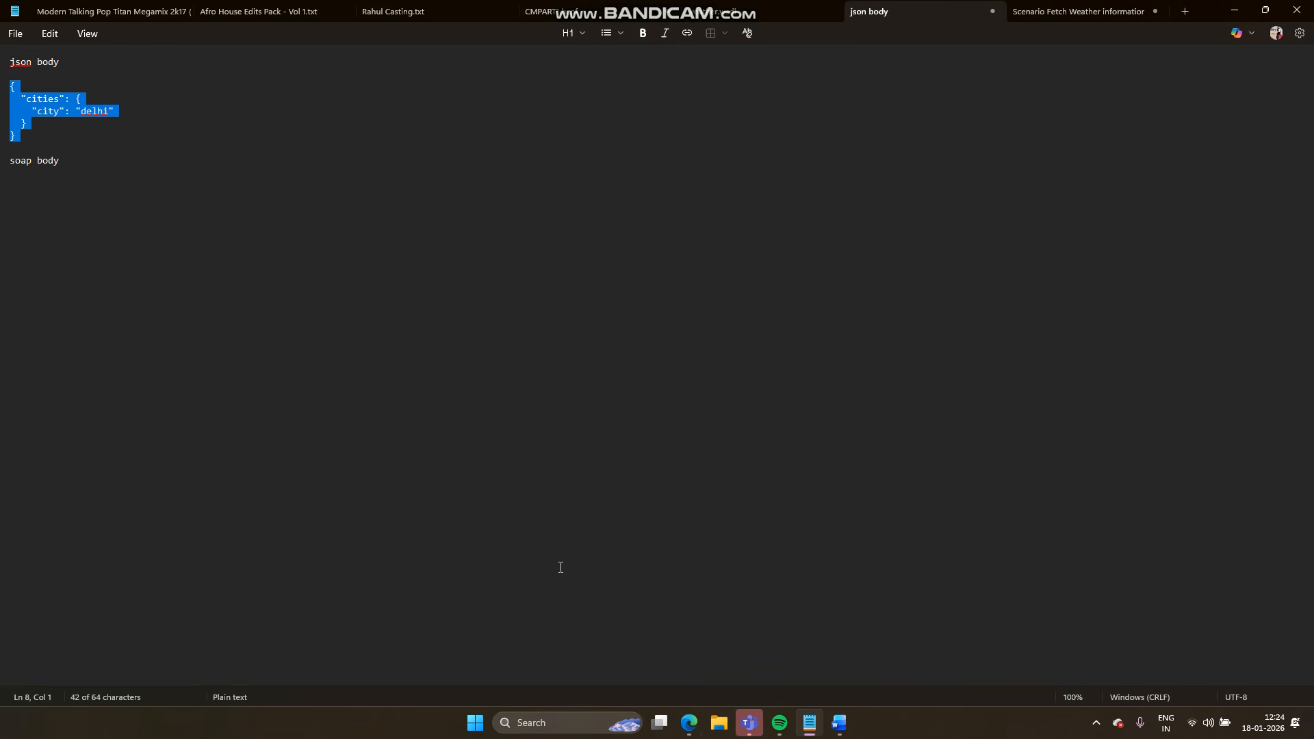
left_click(691, 723)
type("{   \"cities\": {     \"city\": \"delhi\"   } }")
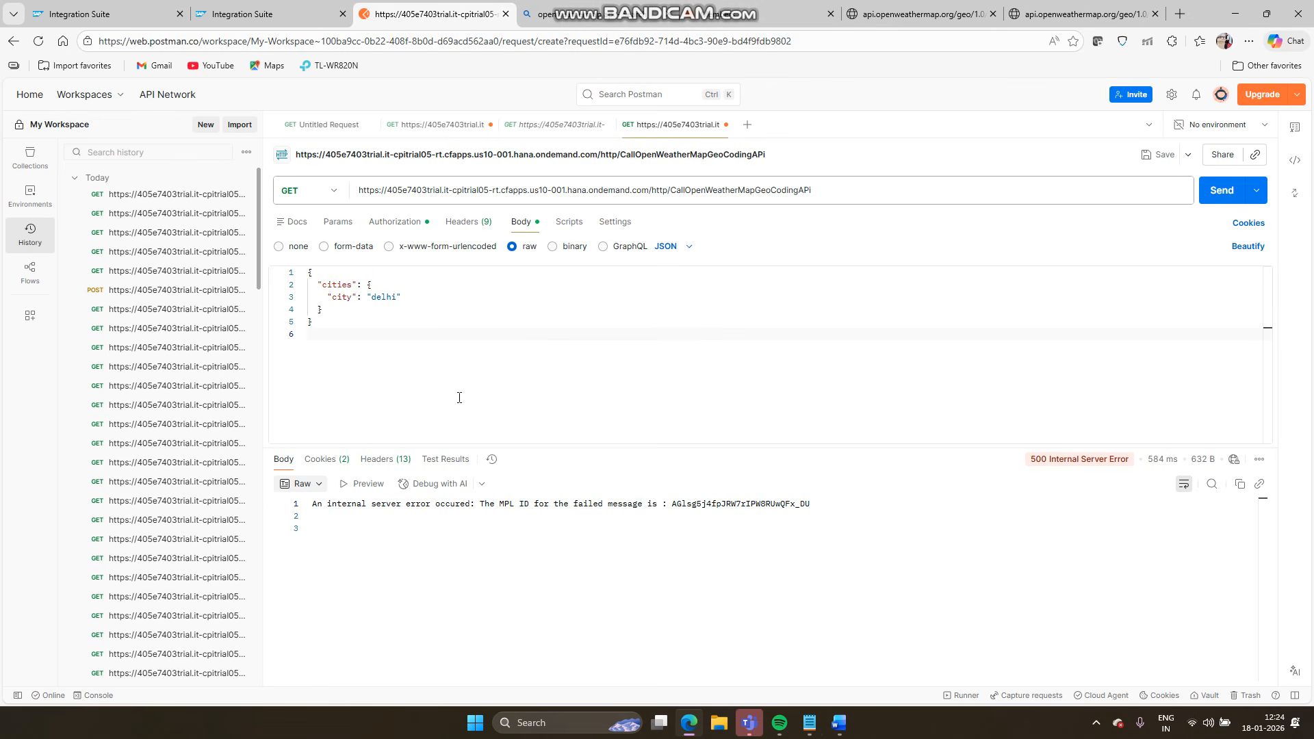
left_click(1210, 195)
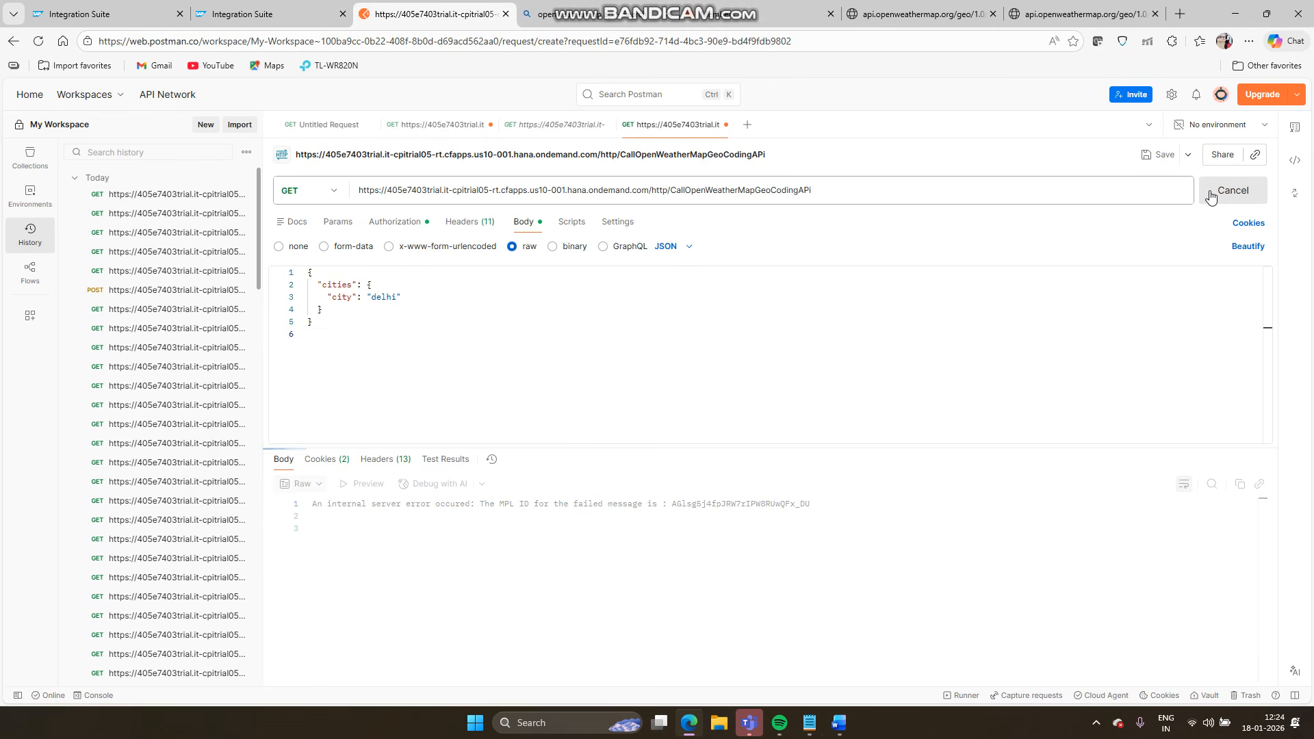
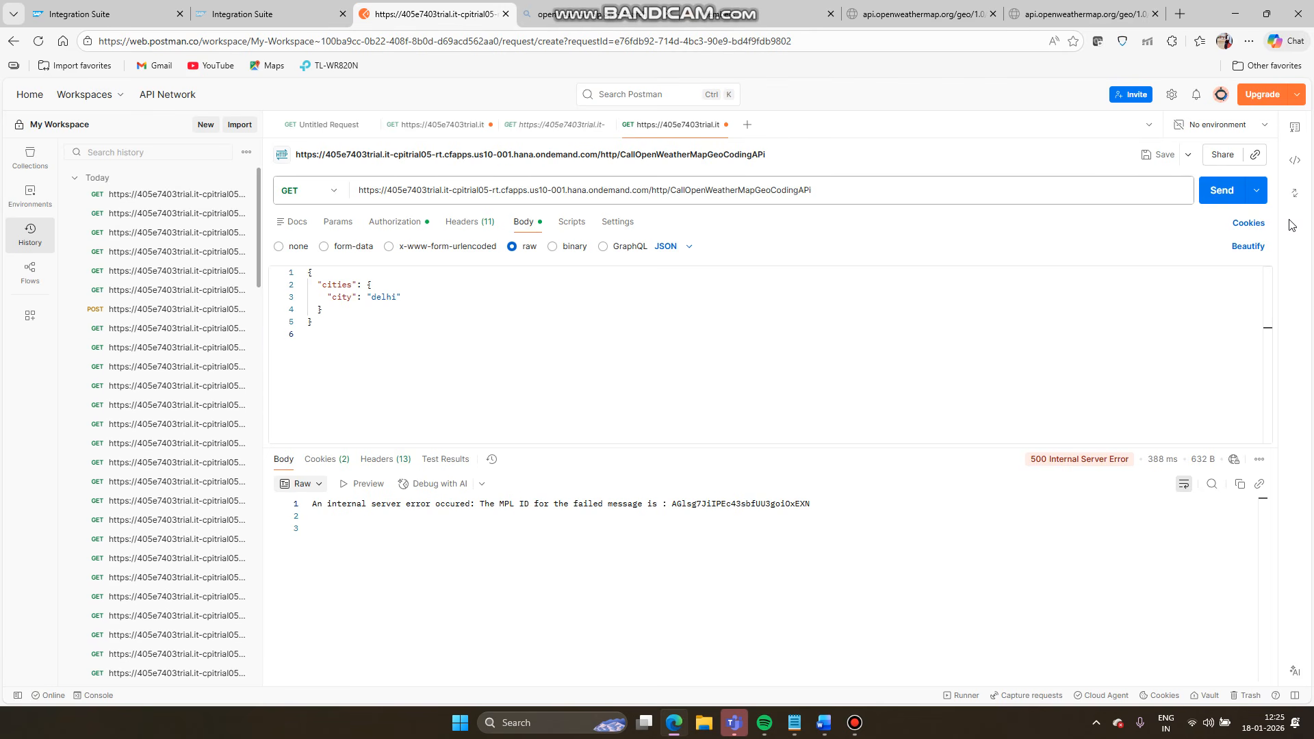
- Resend the delhi geocoding request, get another 500 error, and bring up the OpenWeatherMap_to_Email monitoring page
left_click(1220, 200)
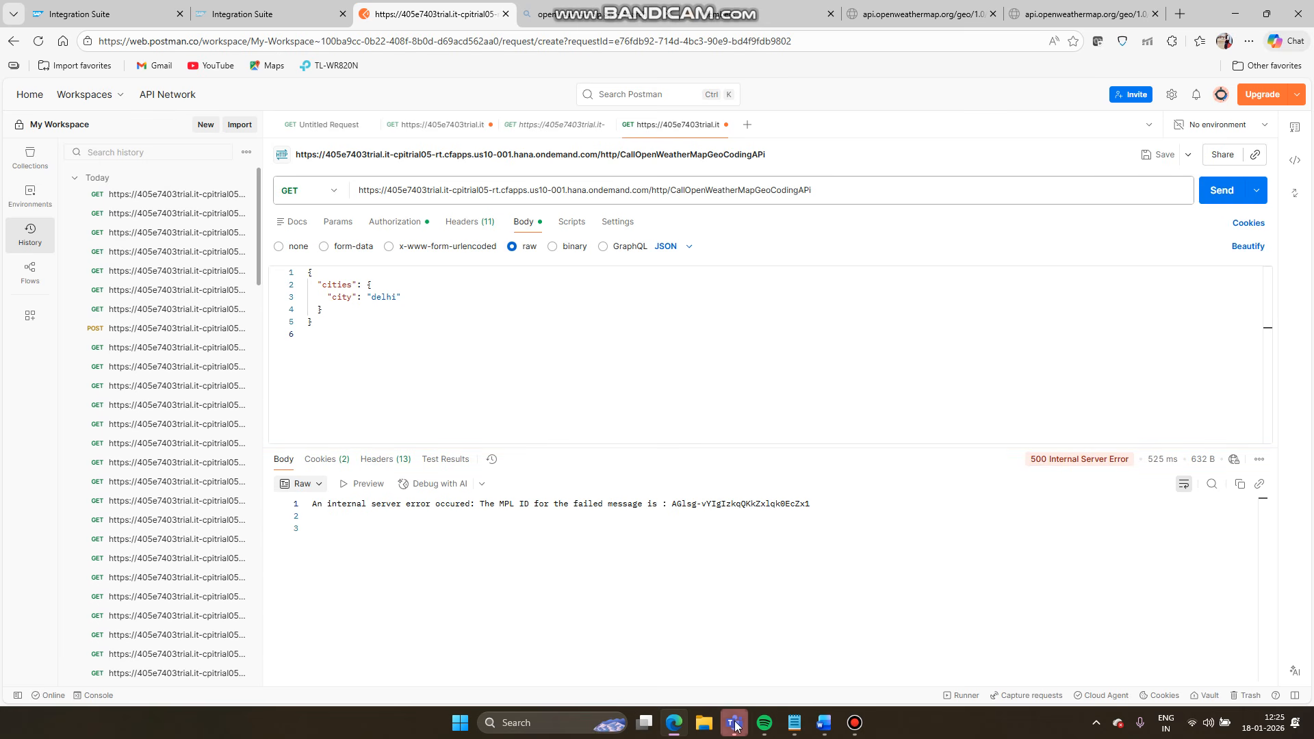
key("alt+Tab")
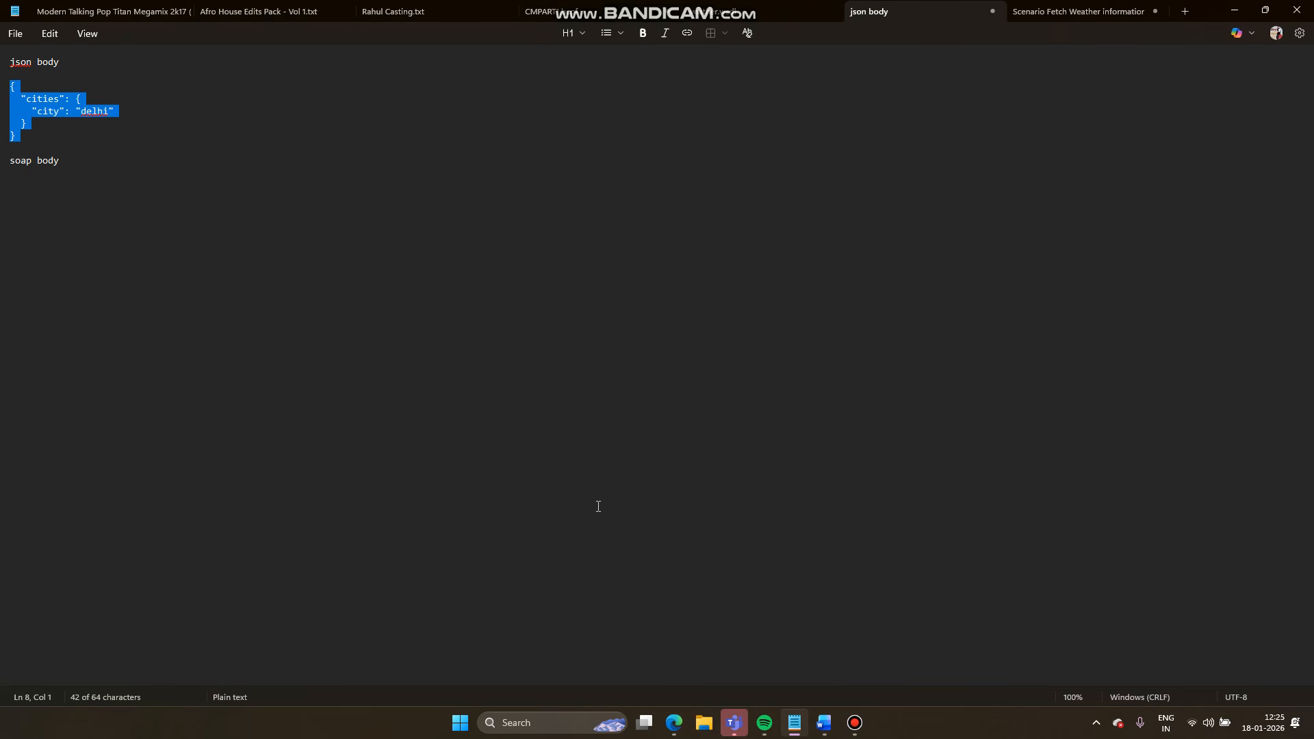
left_click(674, 722)
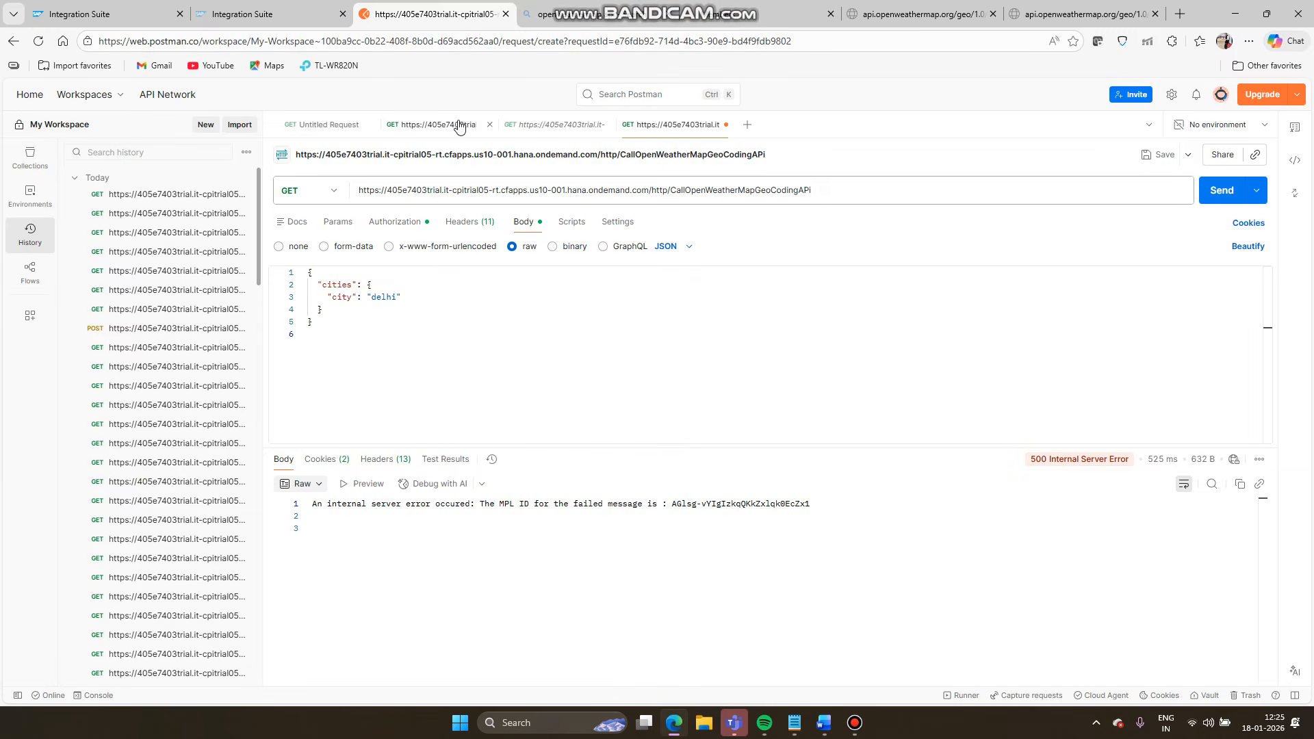
left_click(216, 10)
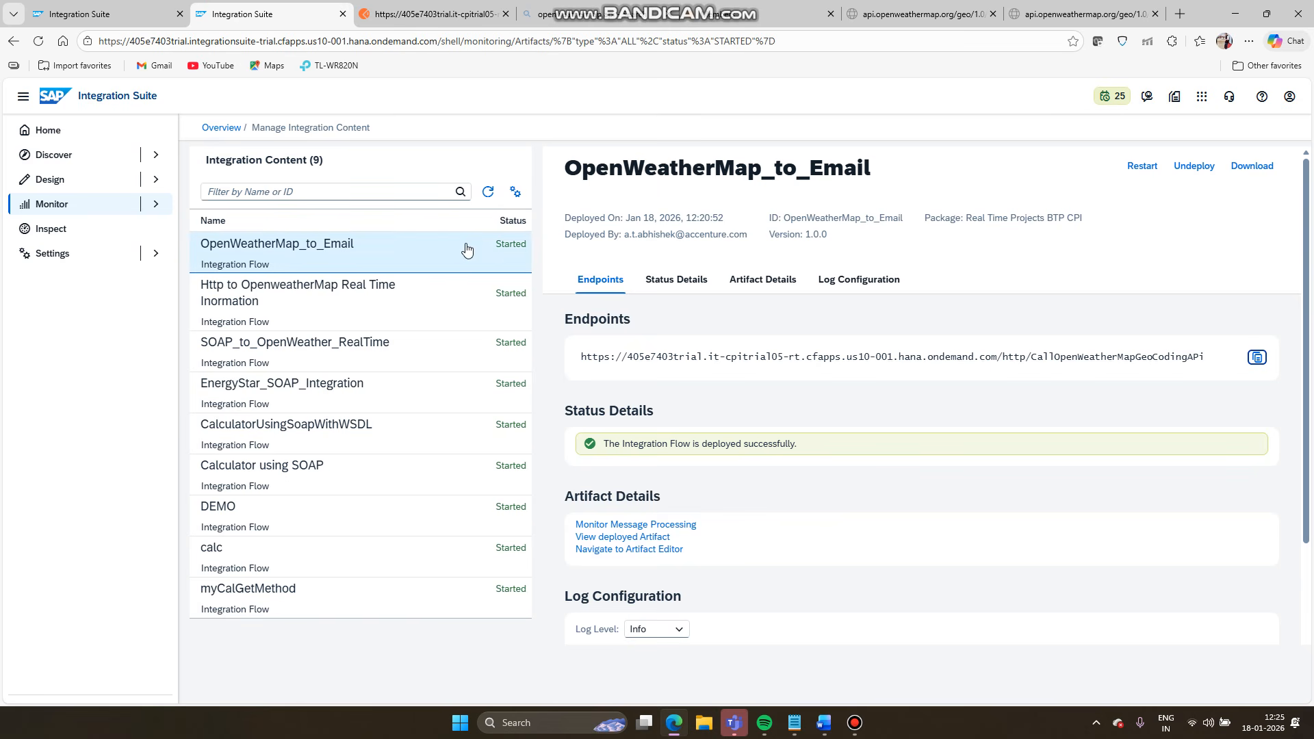
- Open the iFlow's message processing monitor and read the failed message's error details
left_click(619, 524)
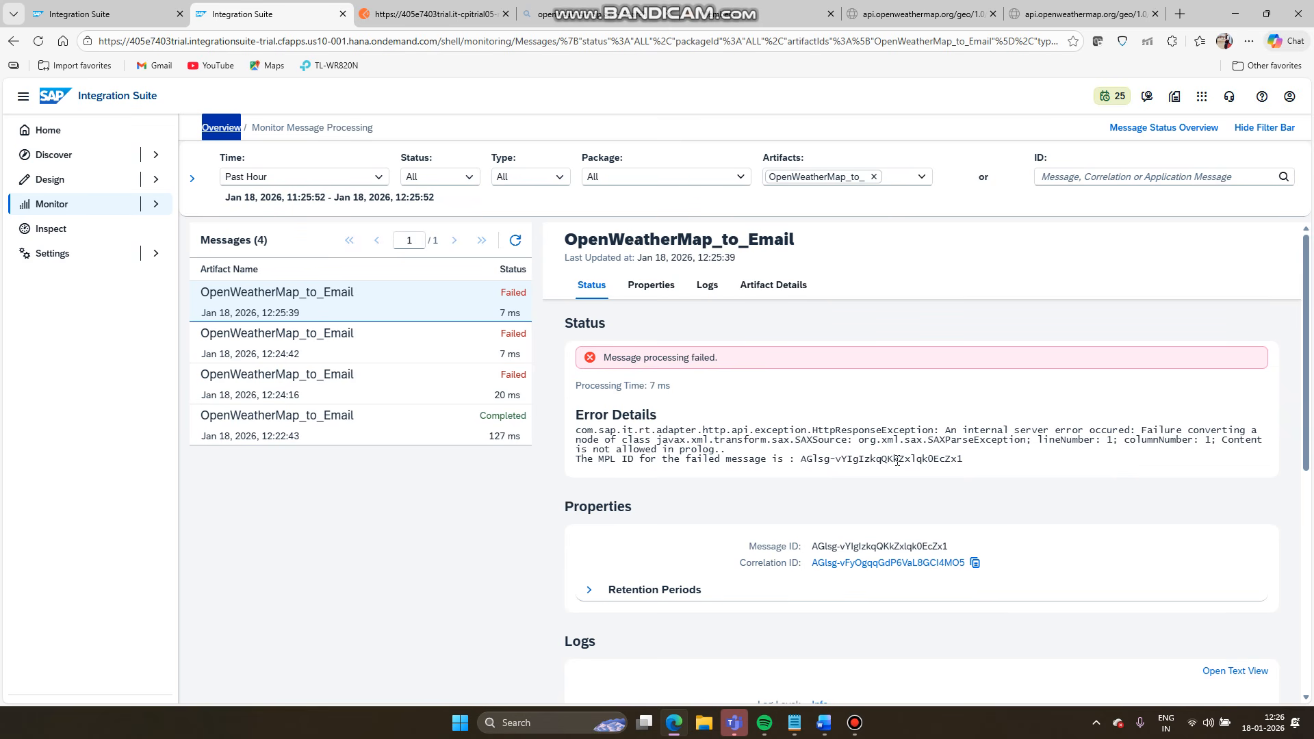
left_click_drag(973, 464, 595, 394)
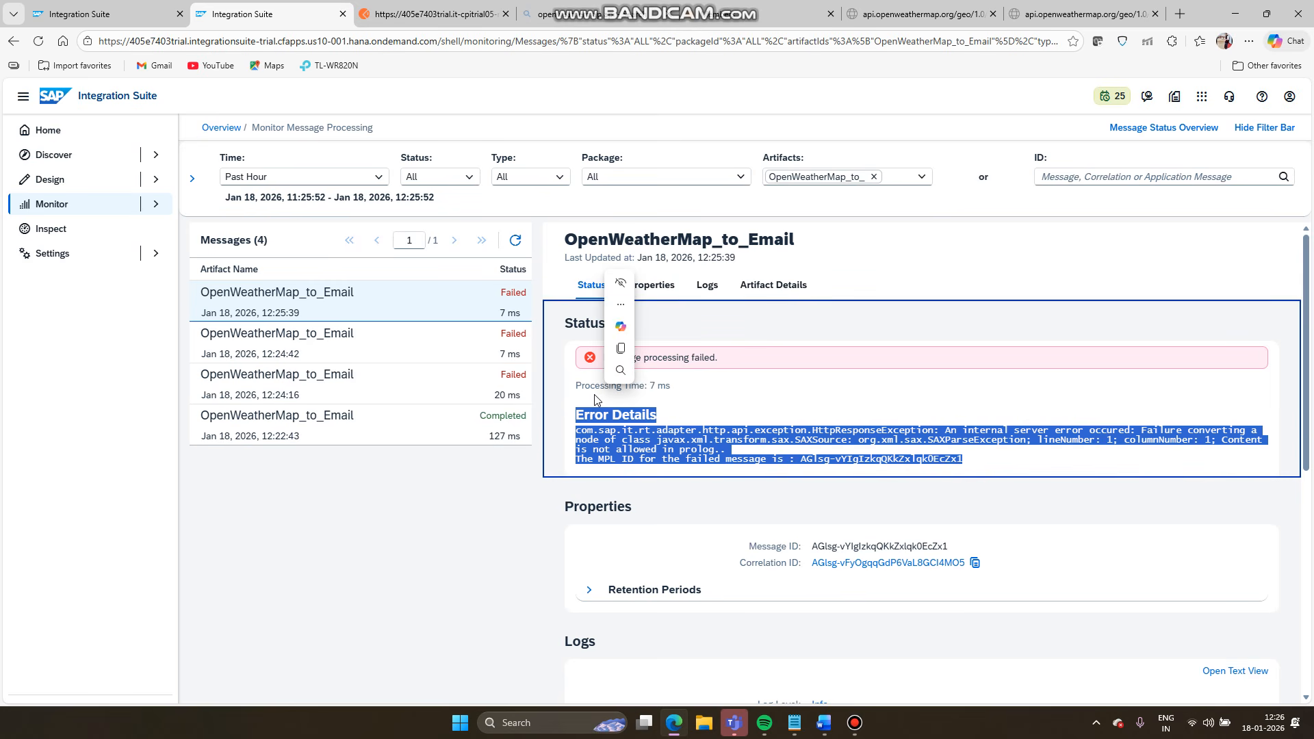
left_click(675, 725)
left_click(675, 725)
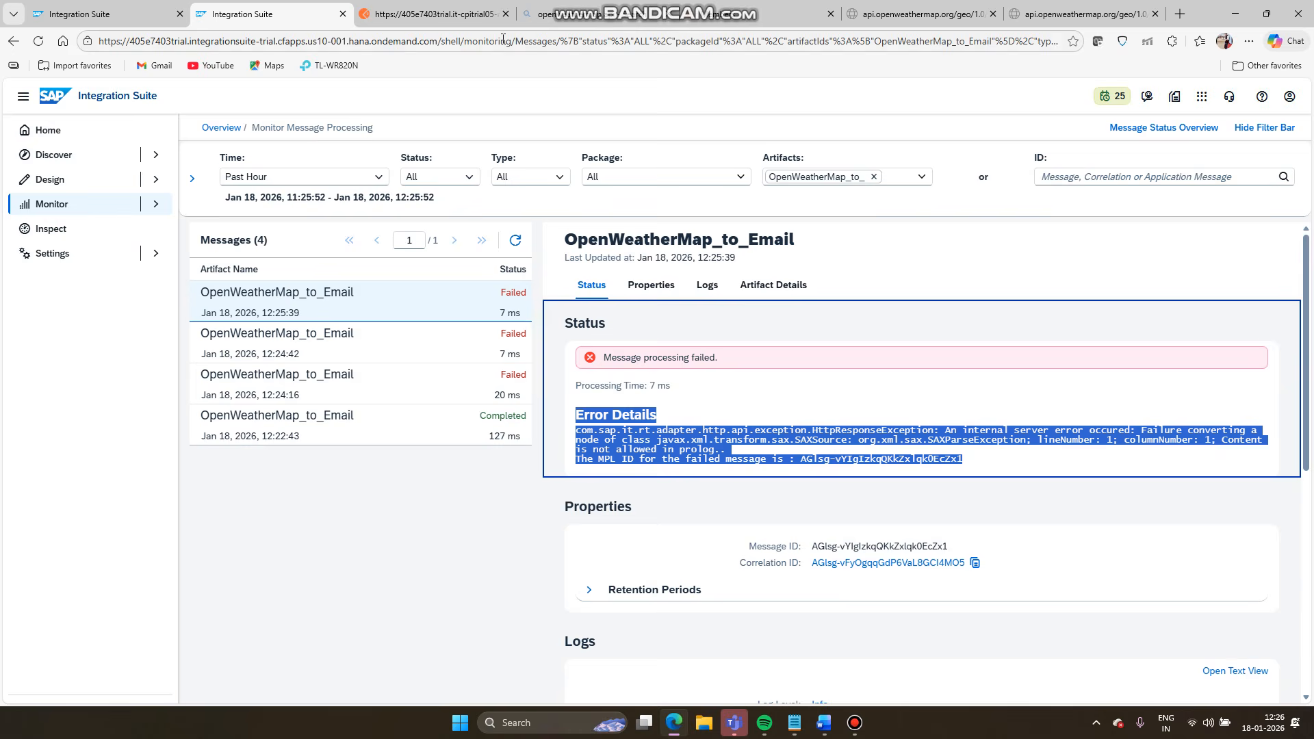
- Compare the error details with the Postman request body, then return to the iFlow design page
left_click(416, 9)
left_click(419, 349)
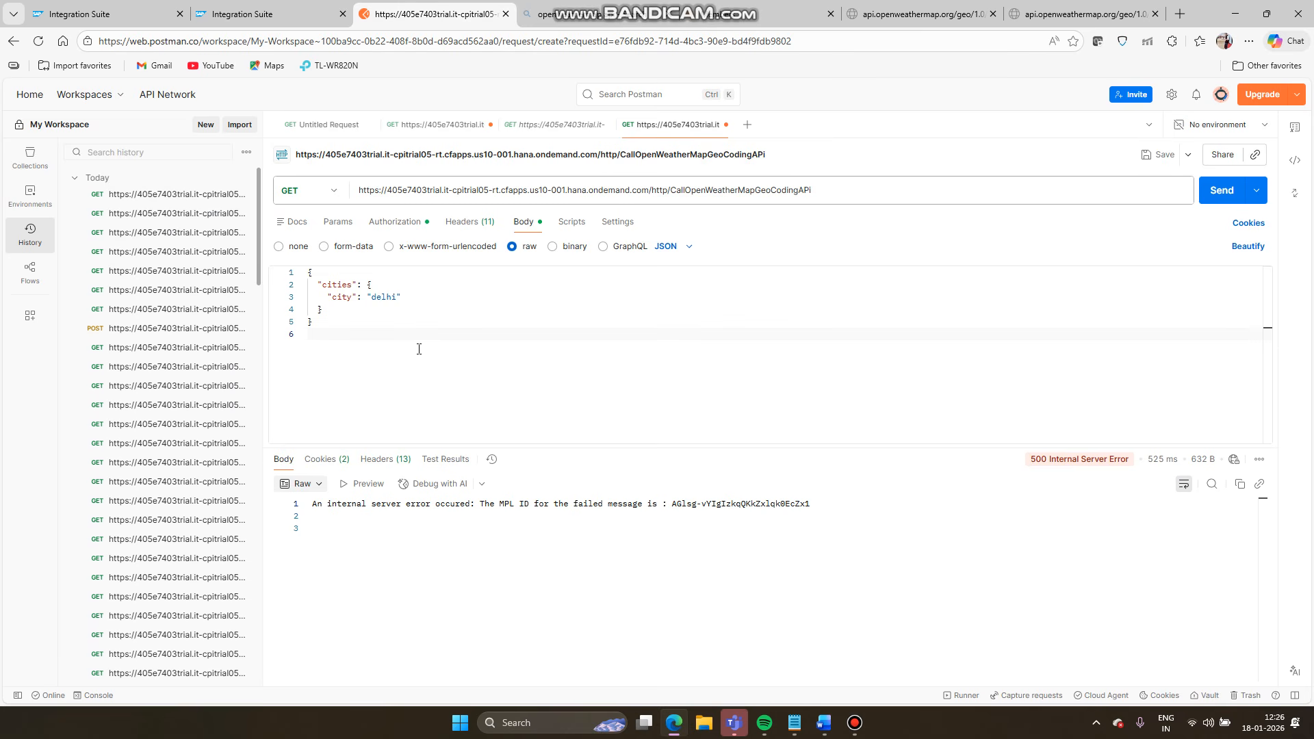
left_click(244, 8)
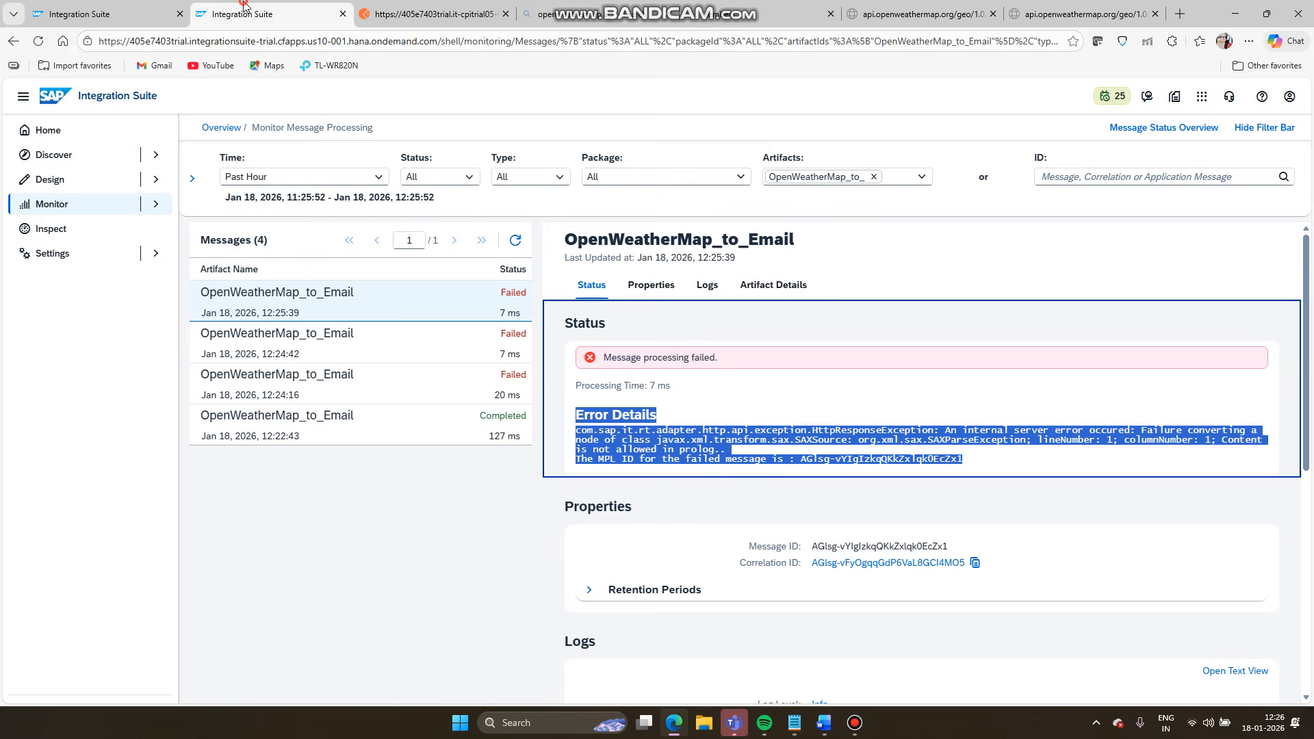
left_click(433, 8)
left_click(301, 8)
left_click(77, 8)
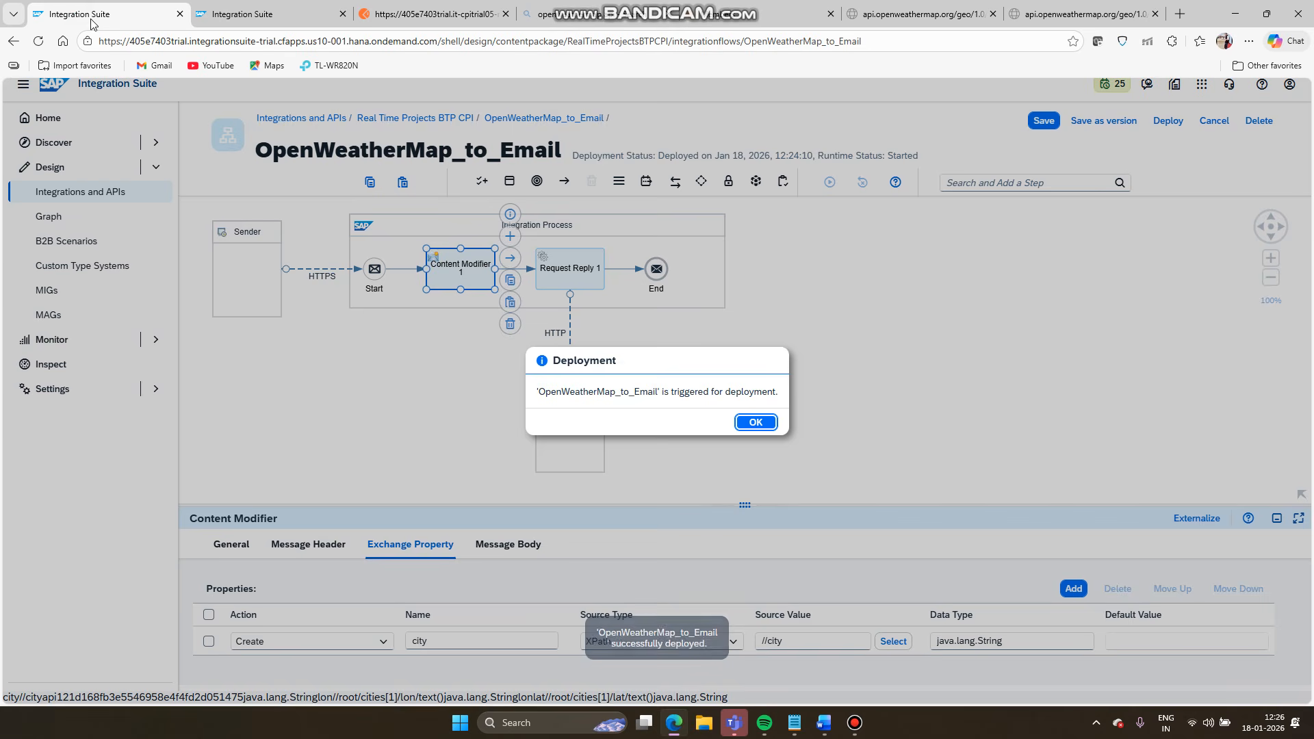
- Insert a JSON to XML Converter between Start and Content Modifier 1
left_click(752, 425)
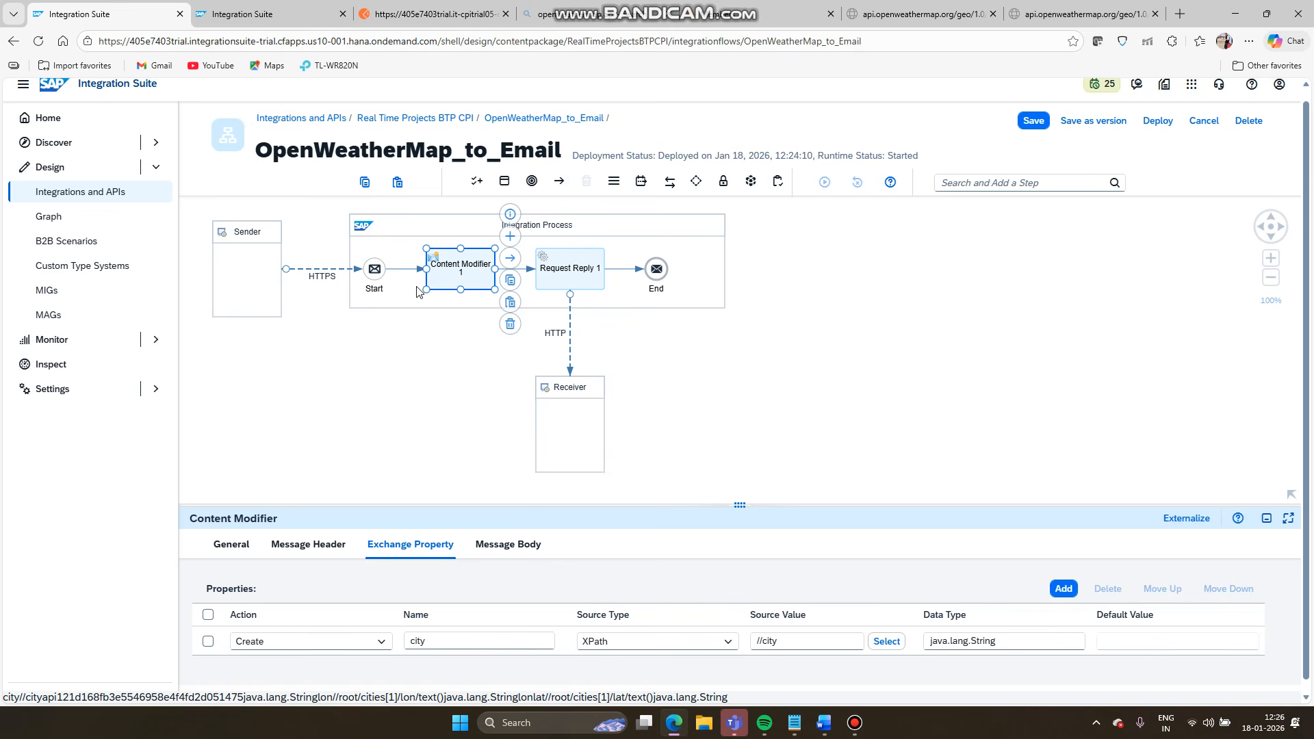
left_click(402, 271)
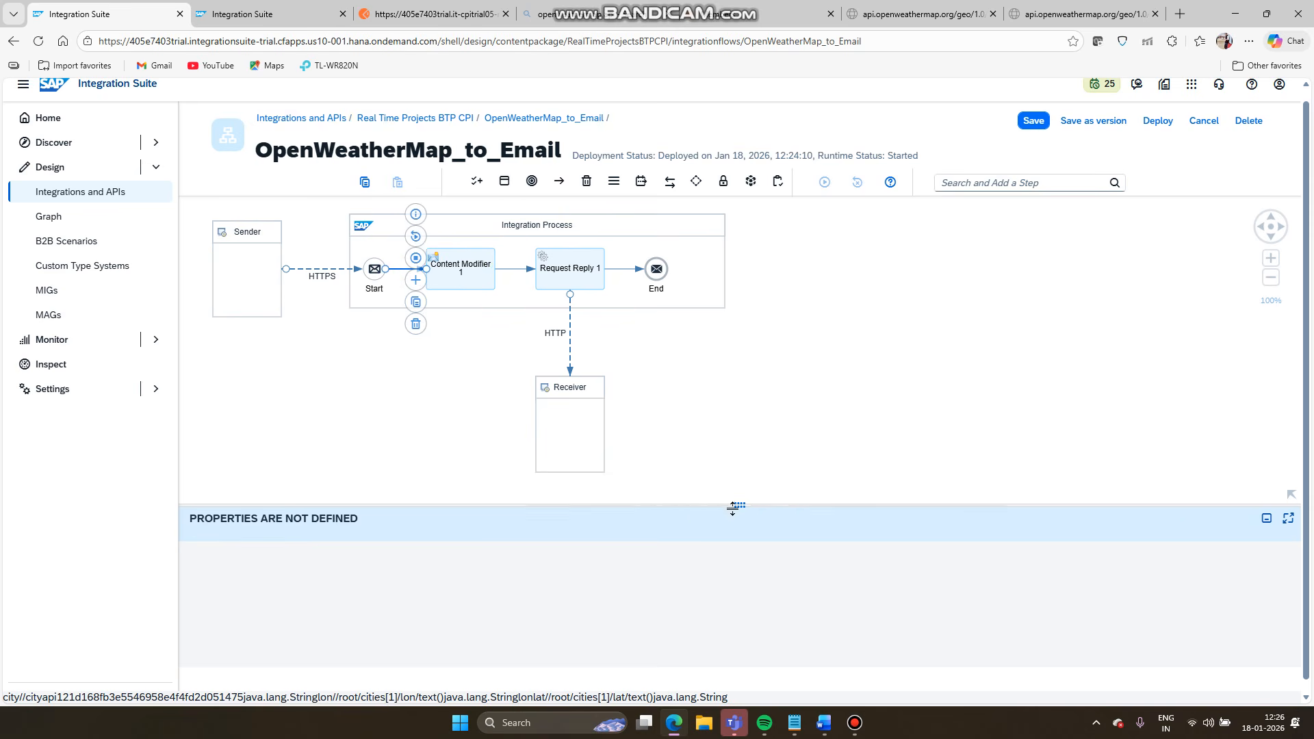
left_click_drag(732, 507, 698, 484)
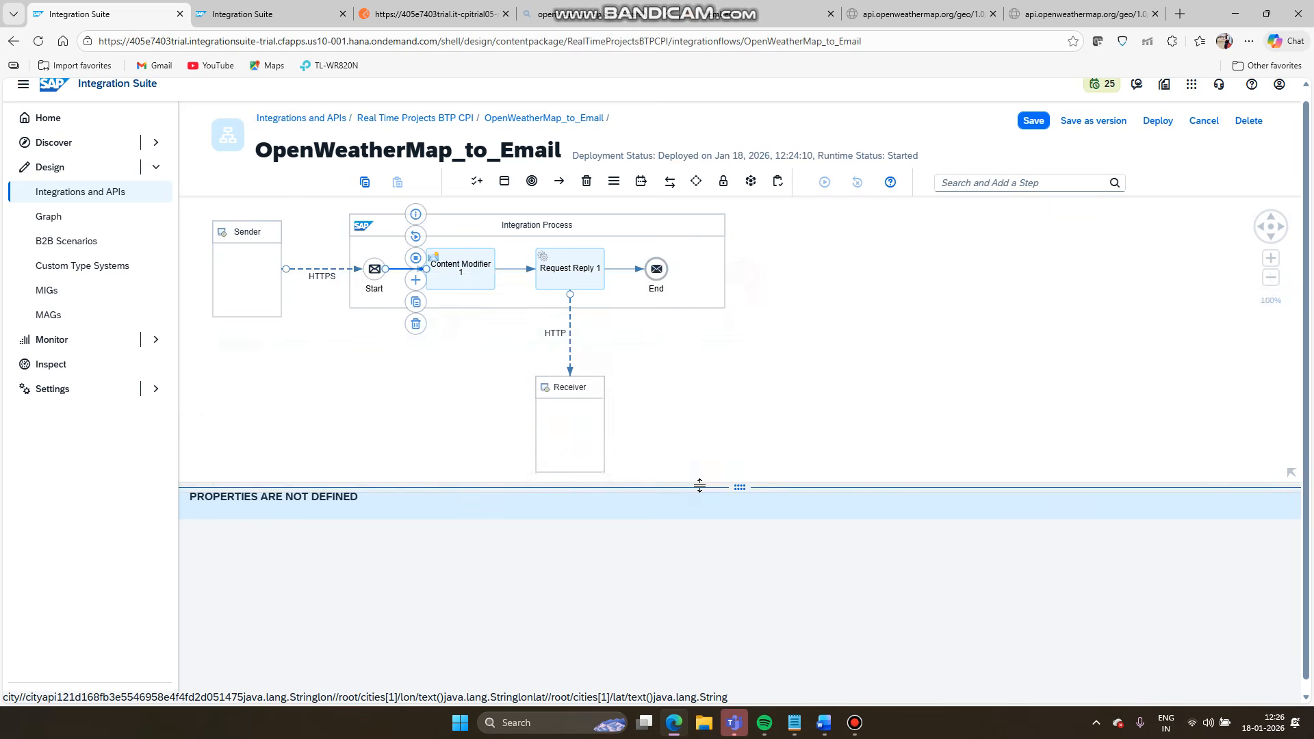
left_click(416, 280)
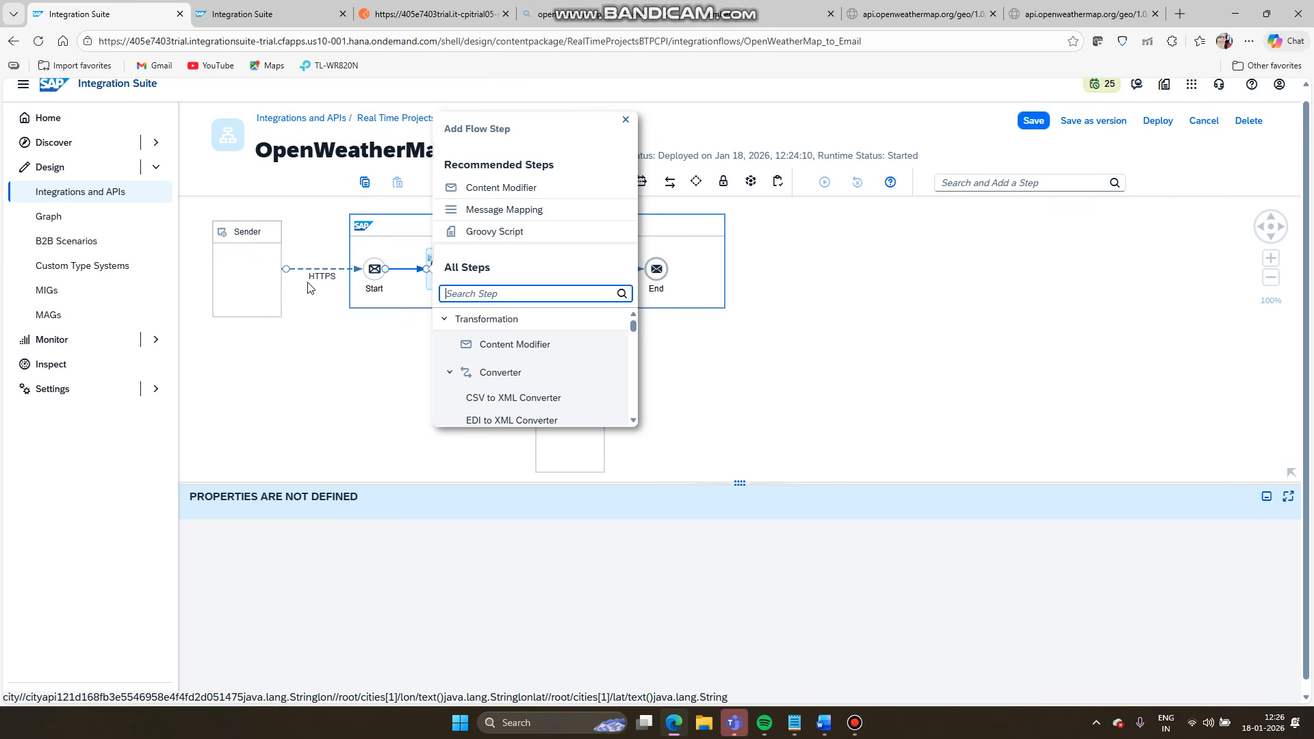
scroll(507, 394, "down", 2)
left_click(506, 380)
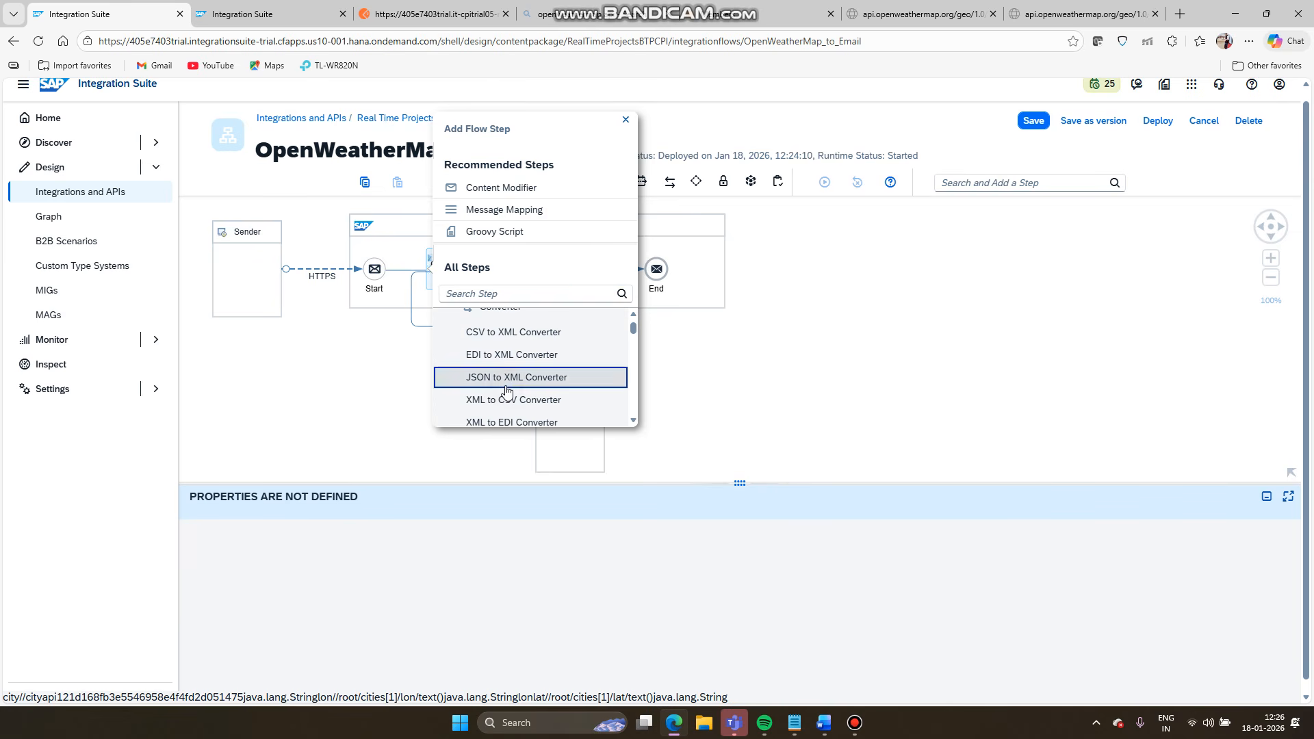
- Save the iFlow, auto-arrange the diagram, and redeploy OpenWeatherMap_to_Email
left_click(1036, 125)
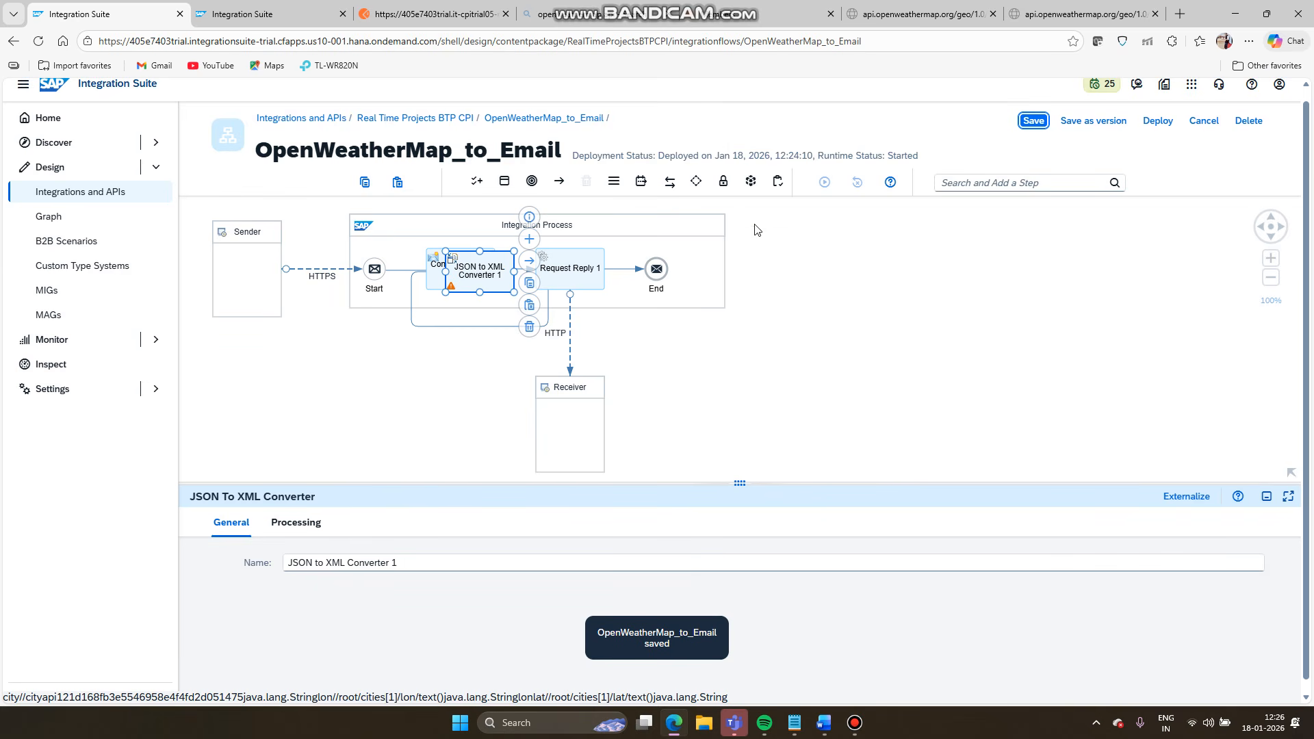
left_click(715, 221)
left_click(741, 261)
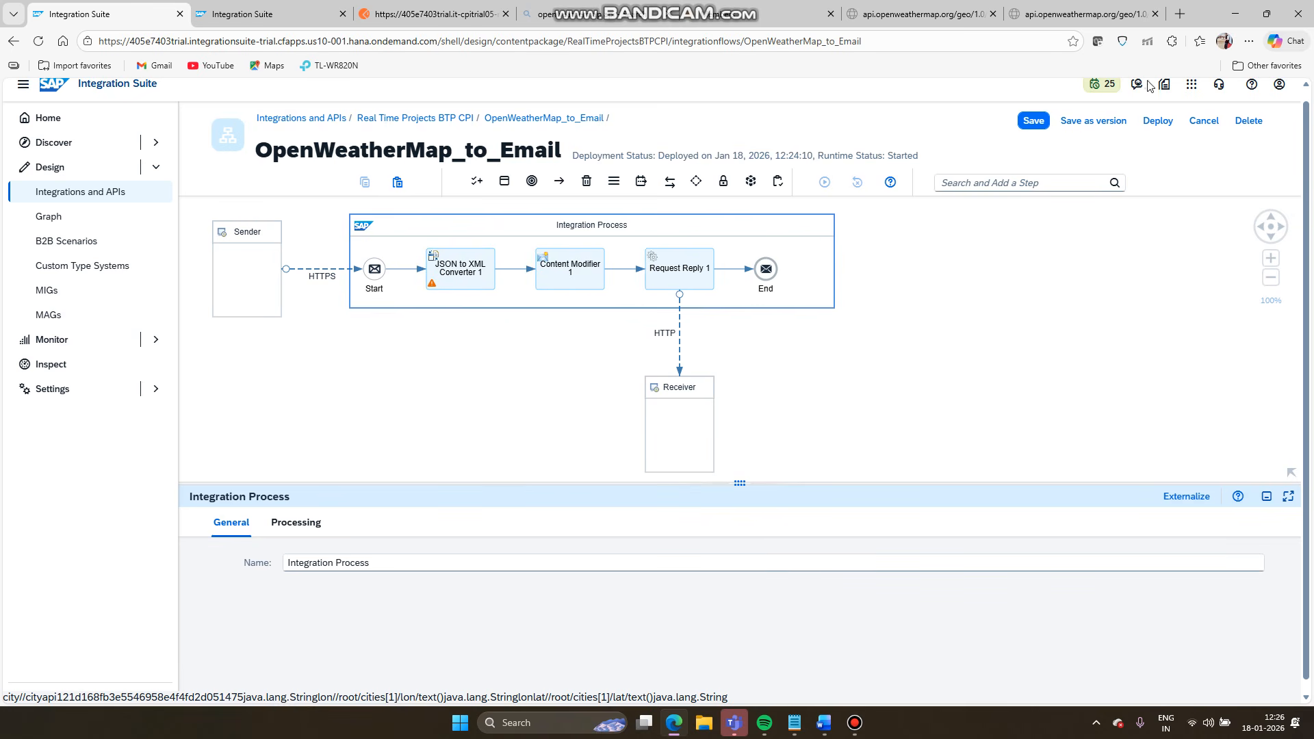
left_click(1037, 123)
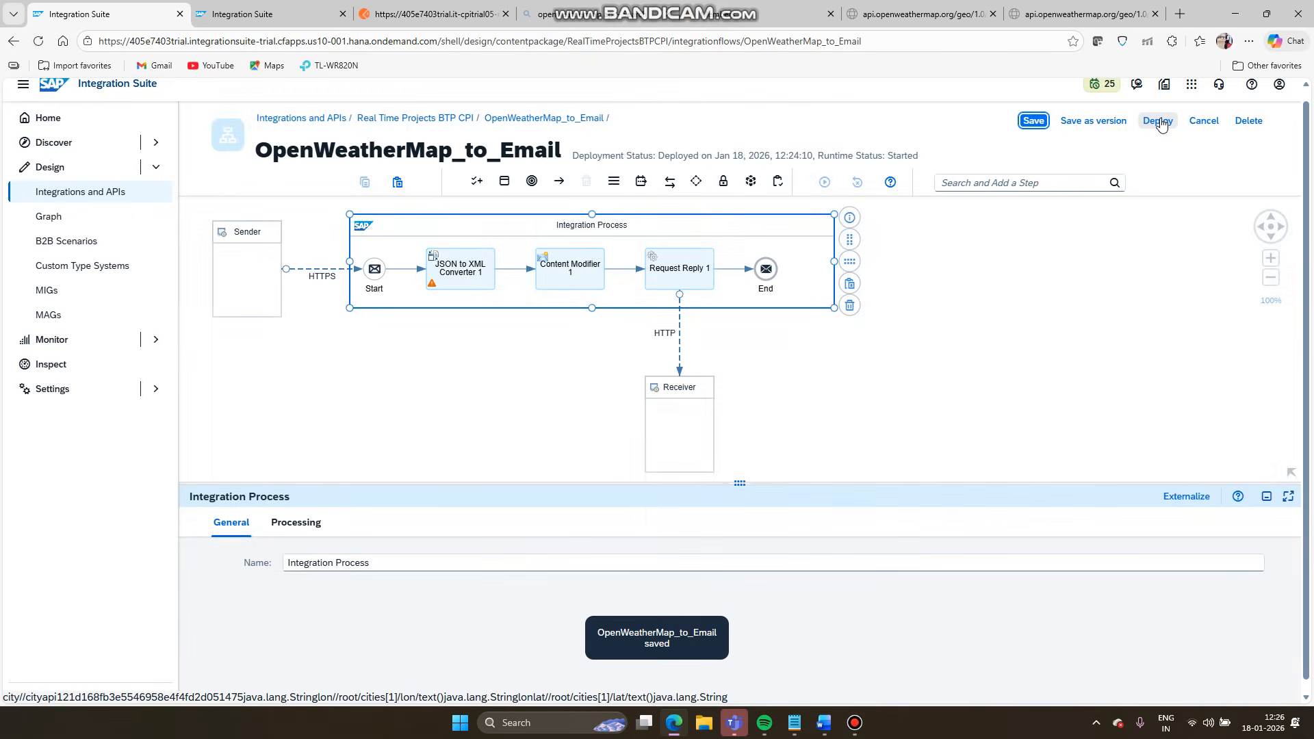
left_click(1160, 123)
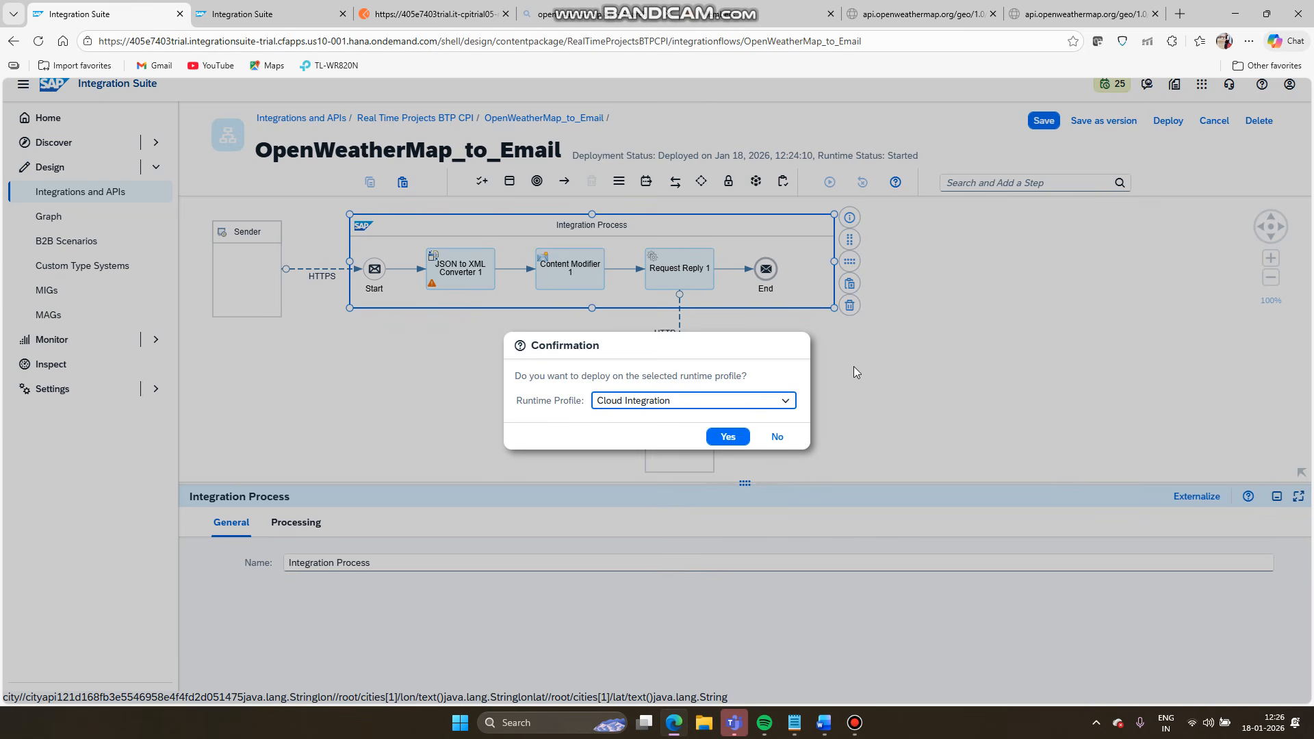
left_click(732, 435)
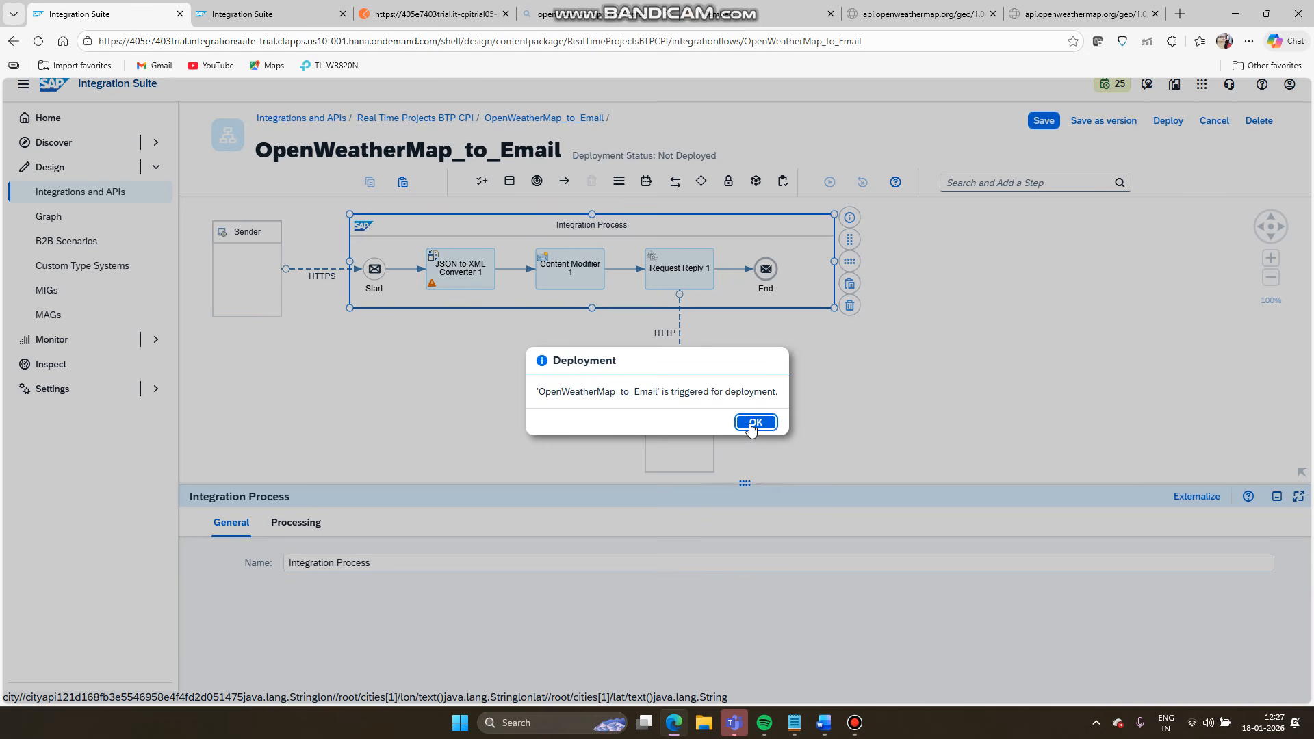
left_click(755, 423)
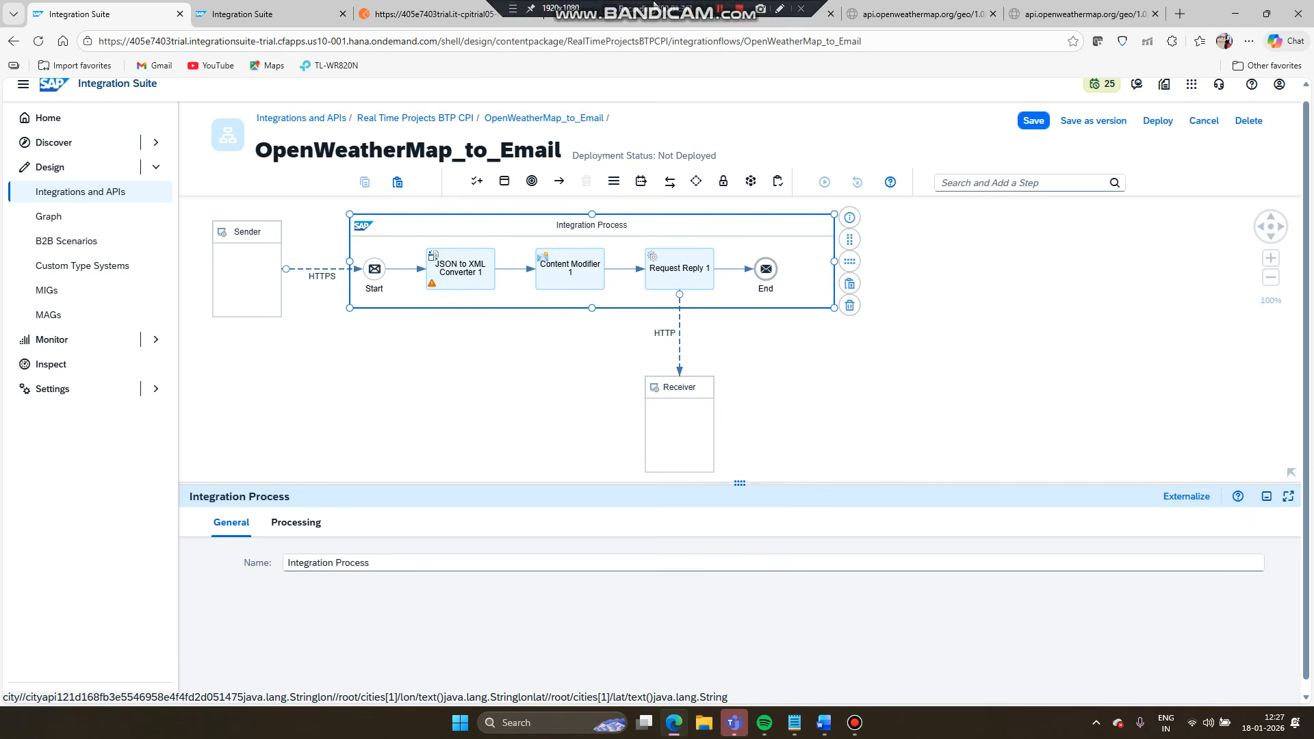
left_click(431, 14)
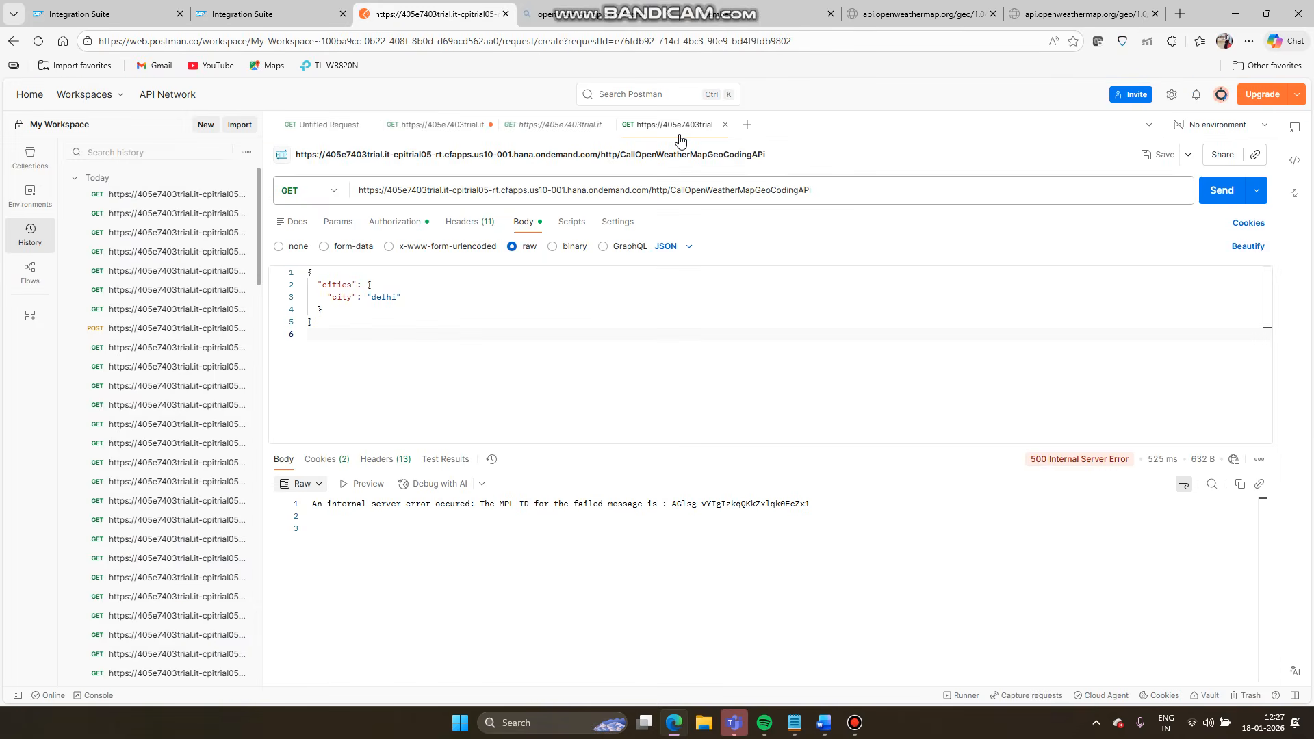
left_click(1225, 201)
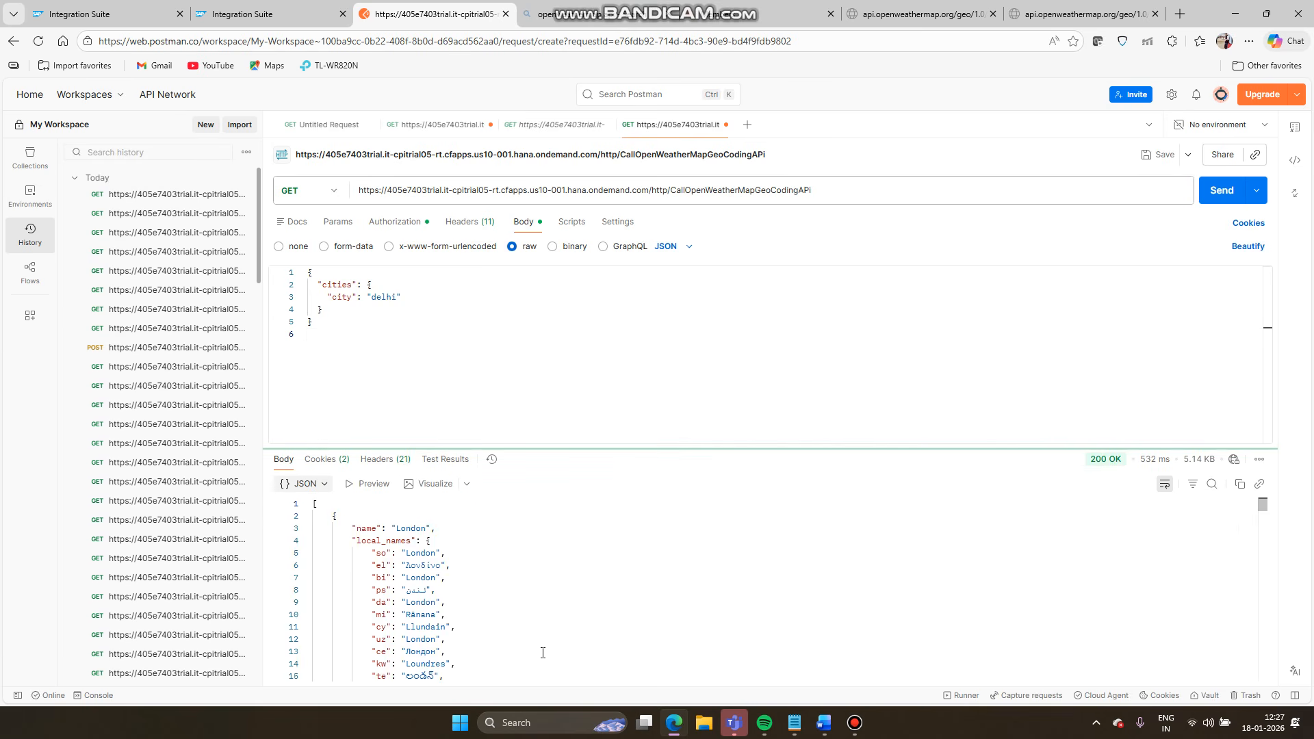
scroll(543, 653, "down", 2)
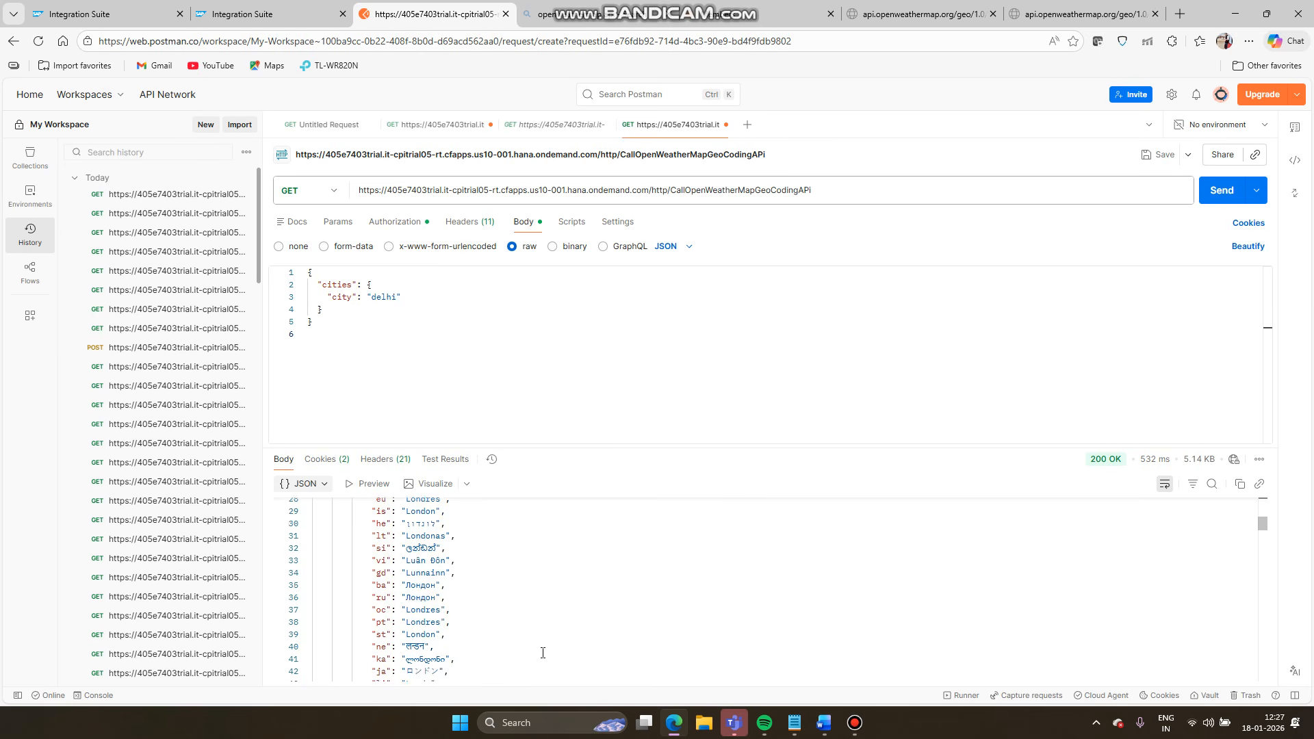
scroll(542, 653, "down", 12)
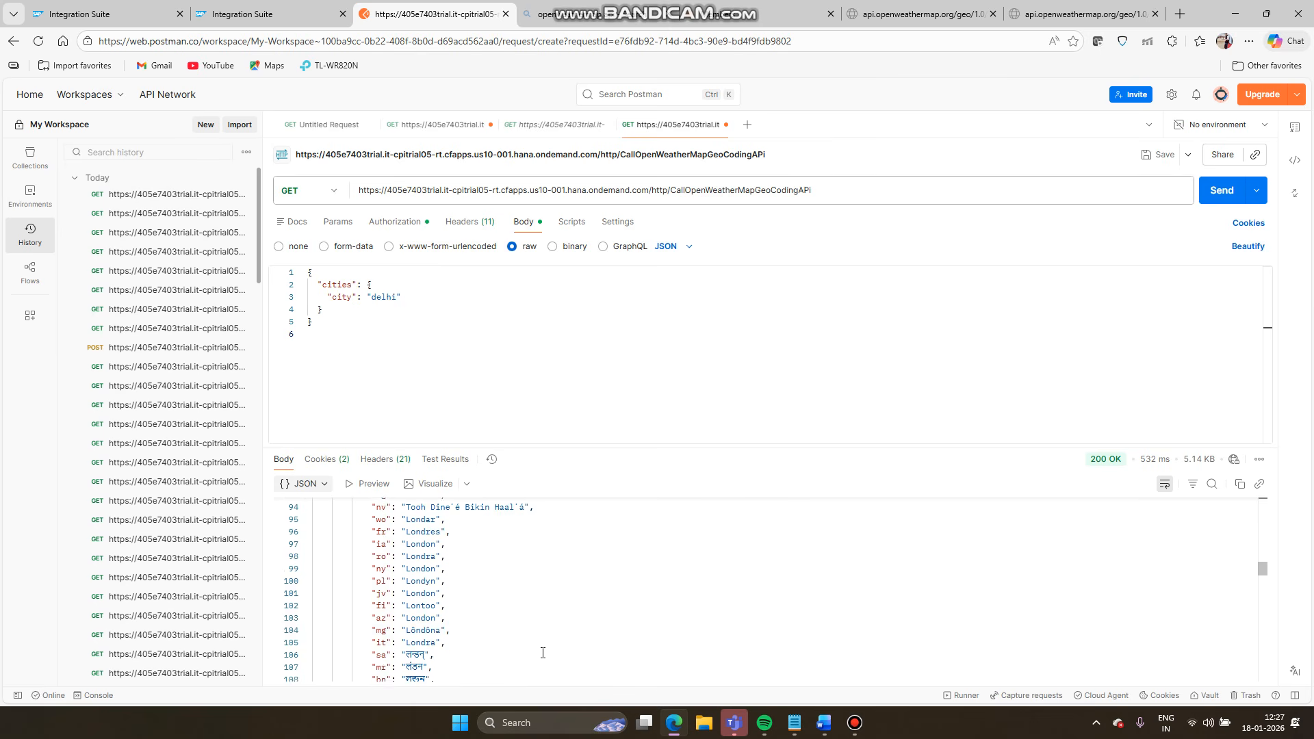
scroll(543, 652, "down", 10)
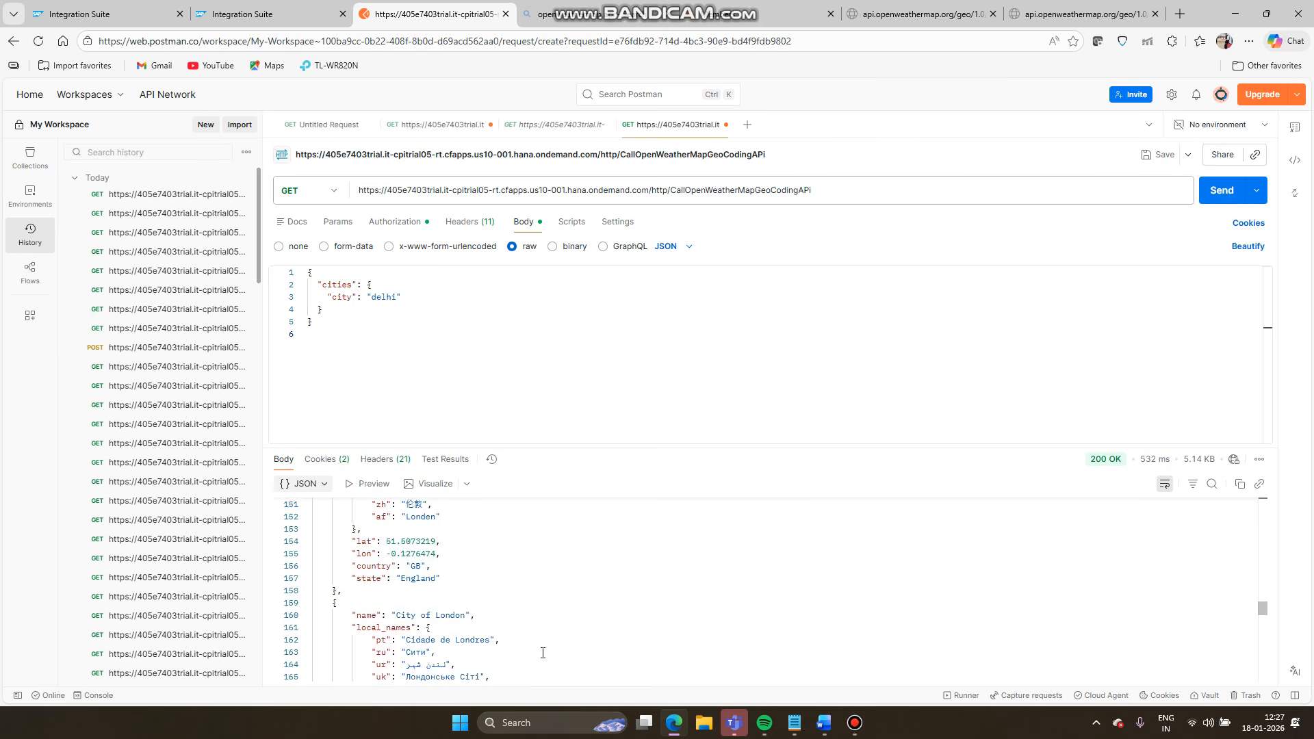
scroll(543, 653, "up", 3)
scroll(431, 560, "up", 2)
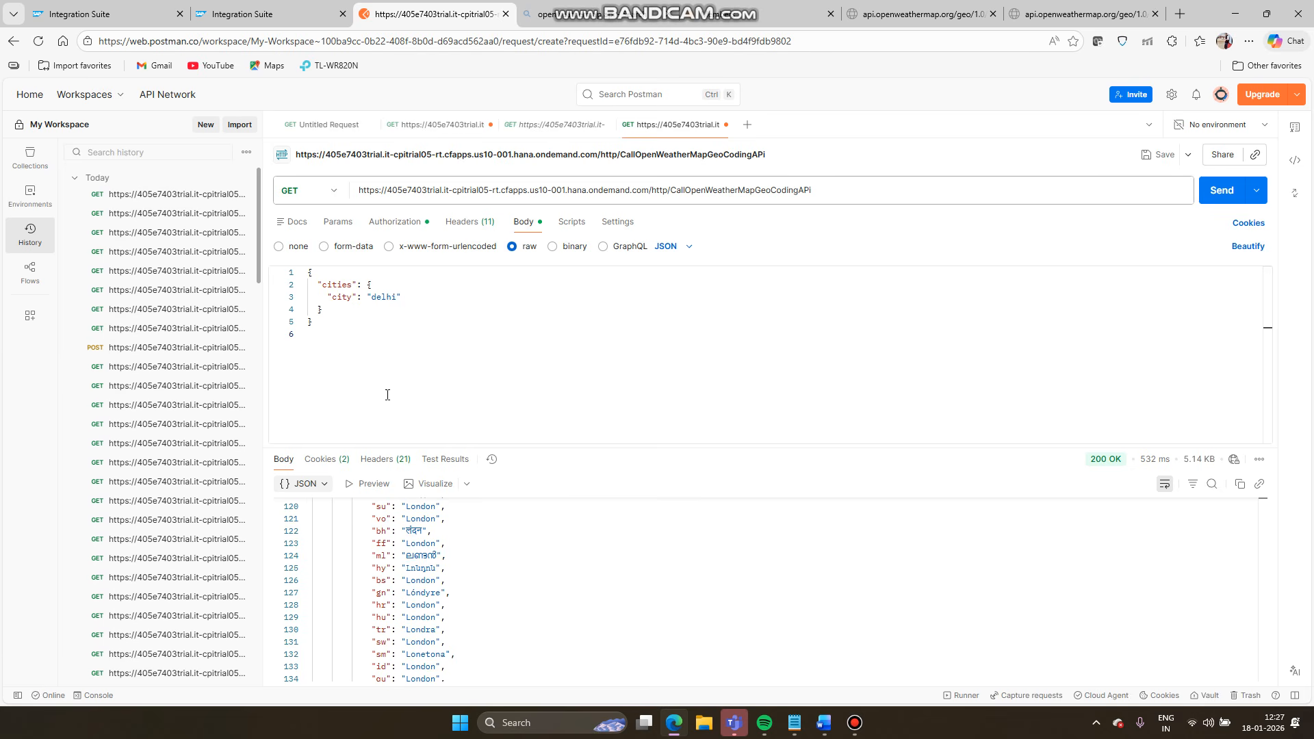
scroll(453, 618, "up", 12)
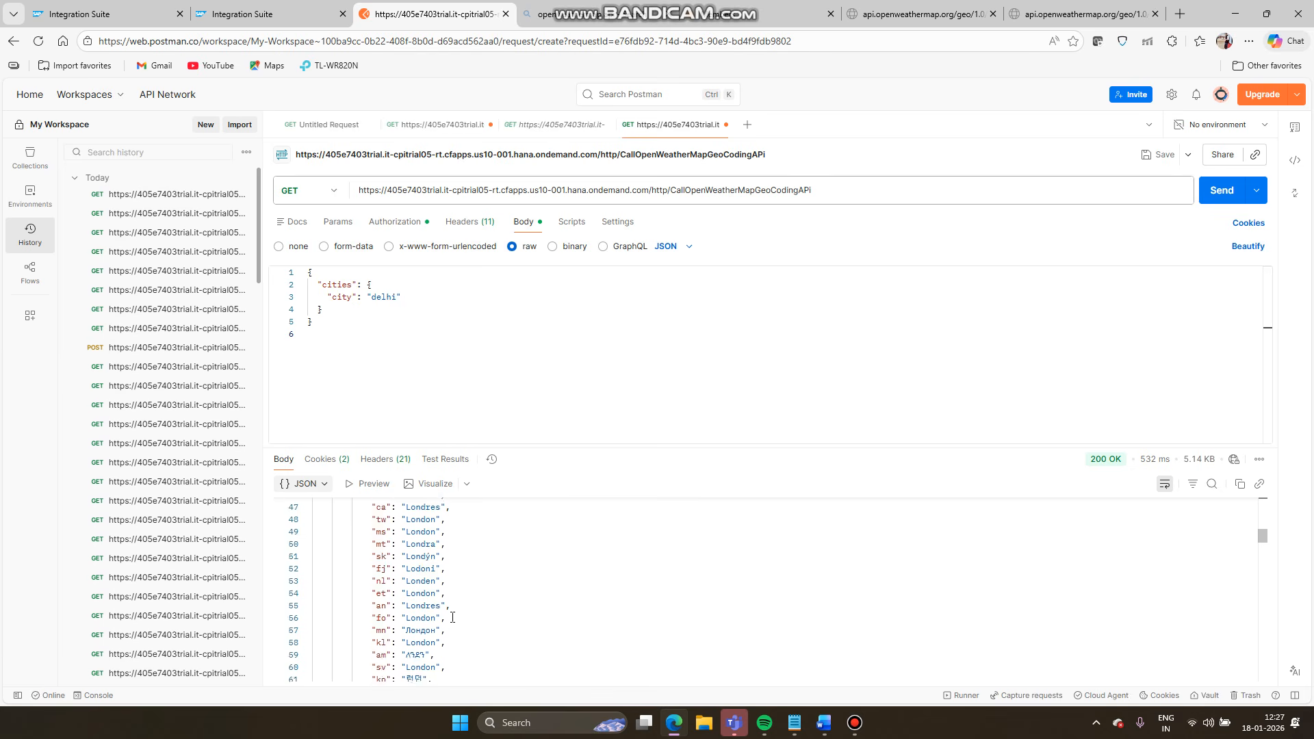
scroll(452, 617, "up", 8)
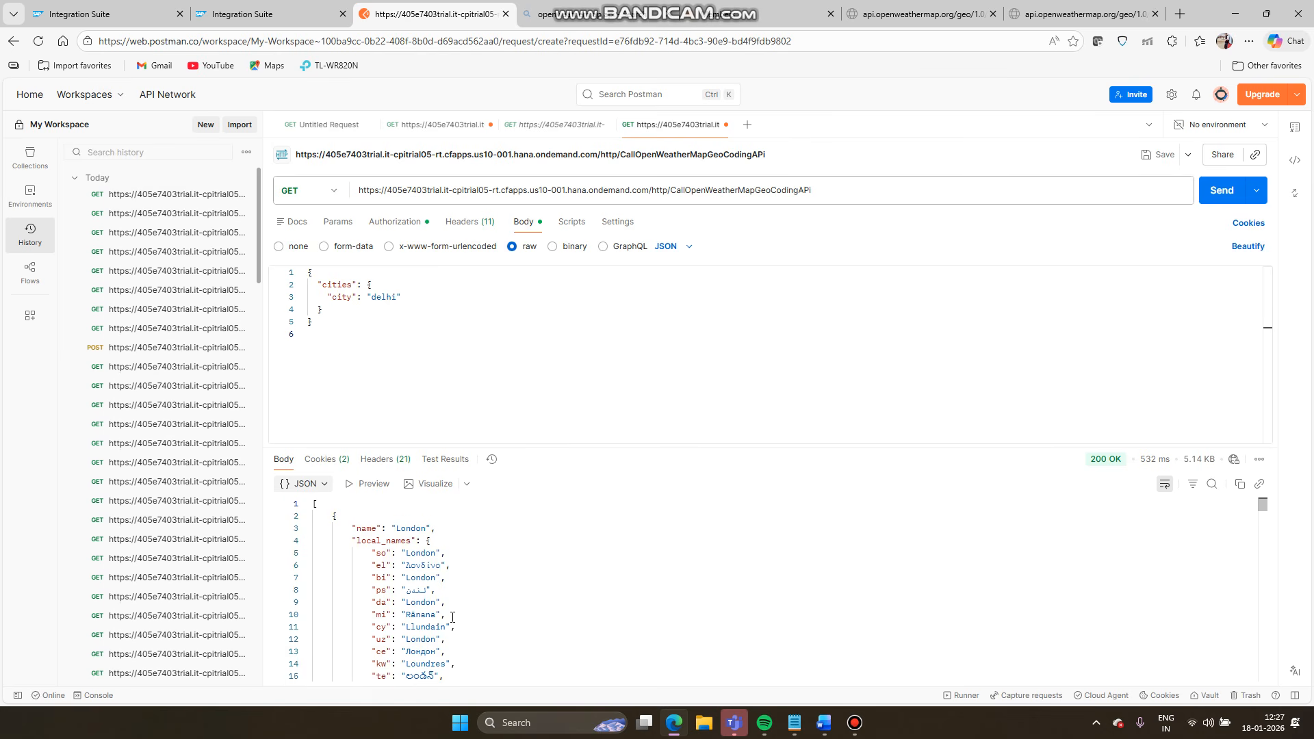
scroll(452, 617, "down", 2)
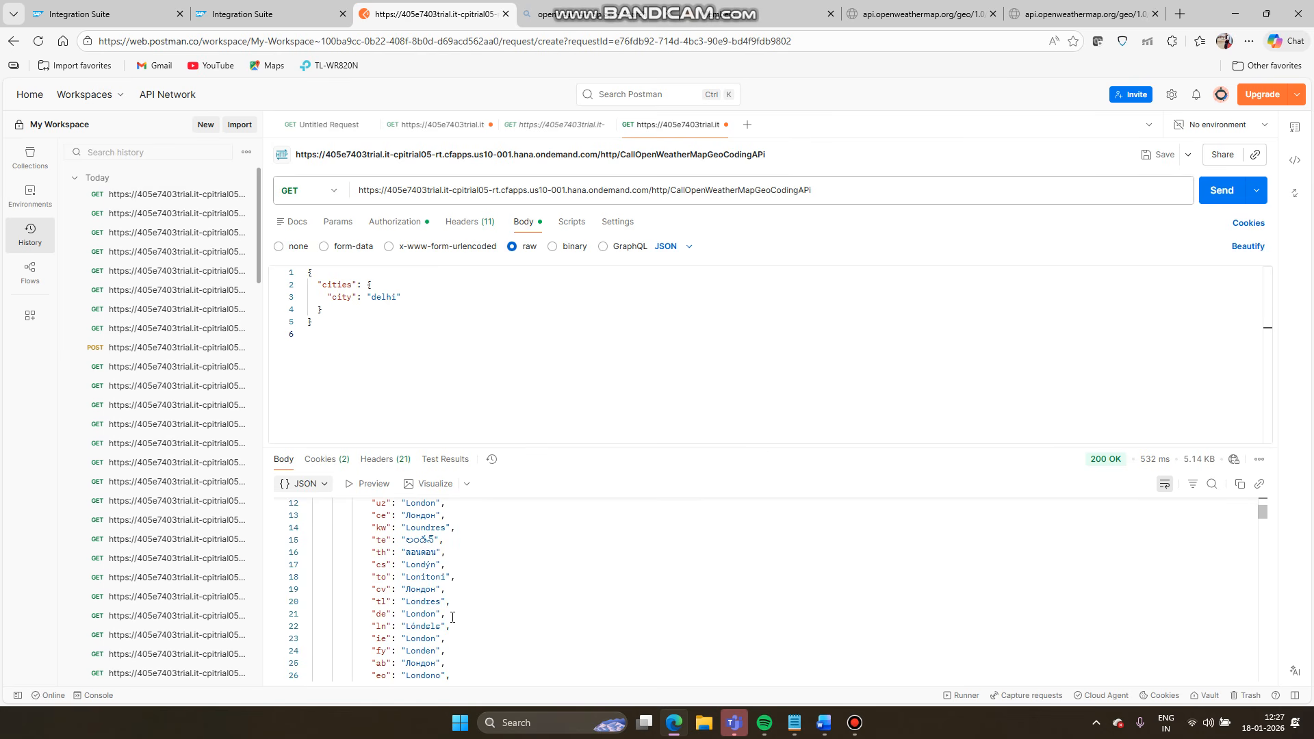
mouse_move(676, 733)
left_click(685, 724)
left_click(676, 723)
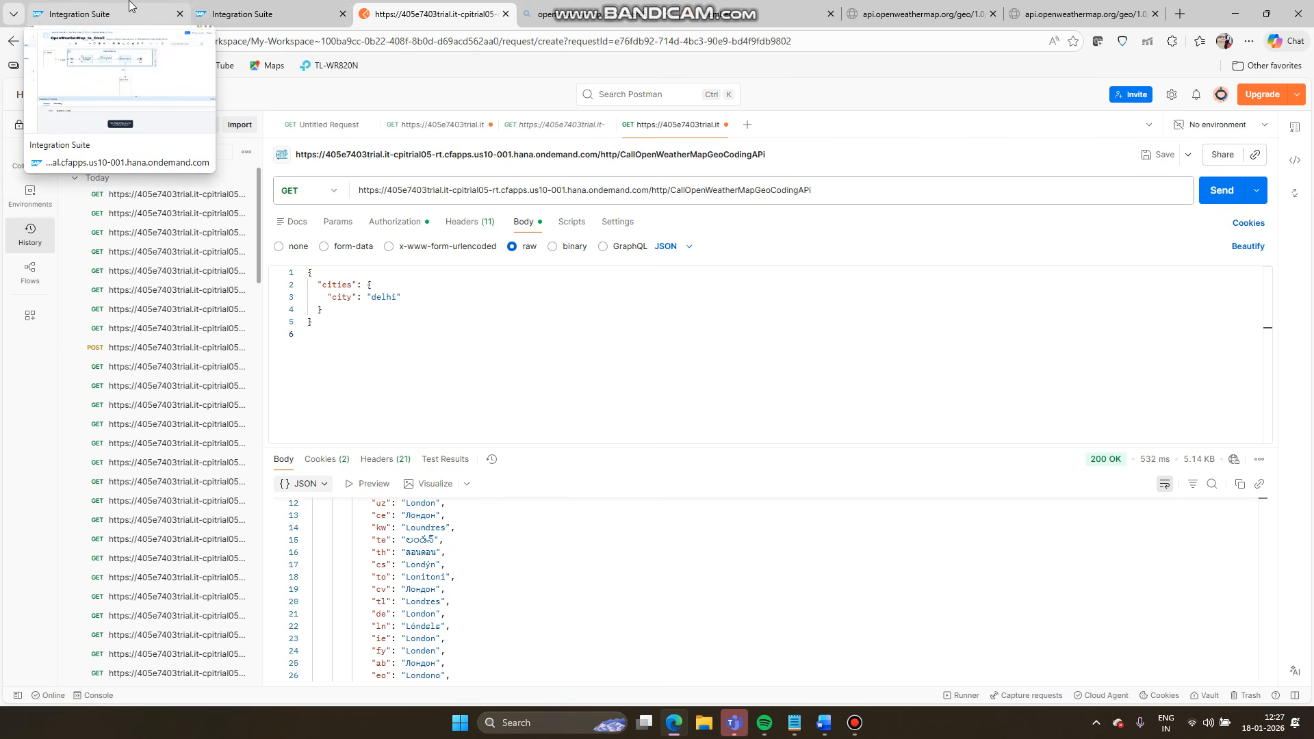
- Replace London in the HTTP receiver's query with ${property.city}
left_click(110, 14)
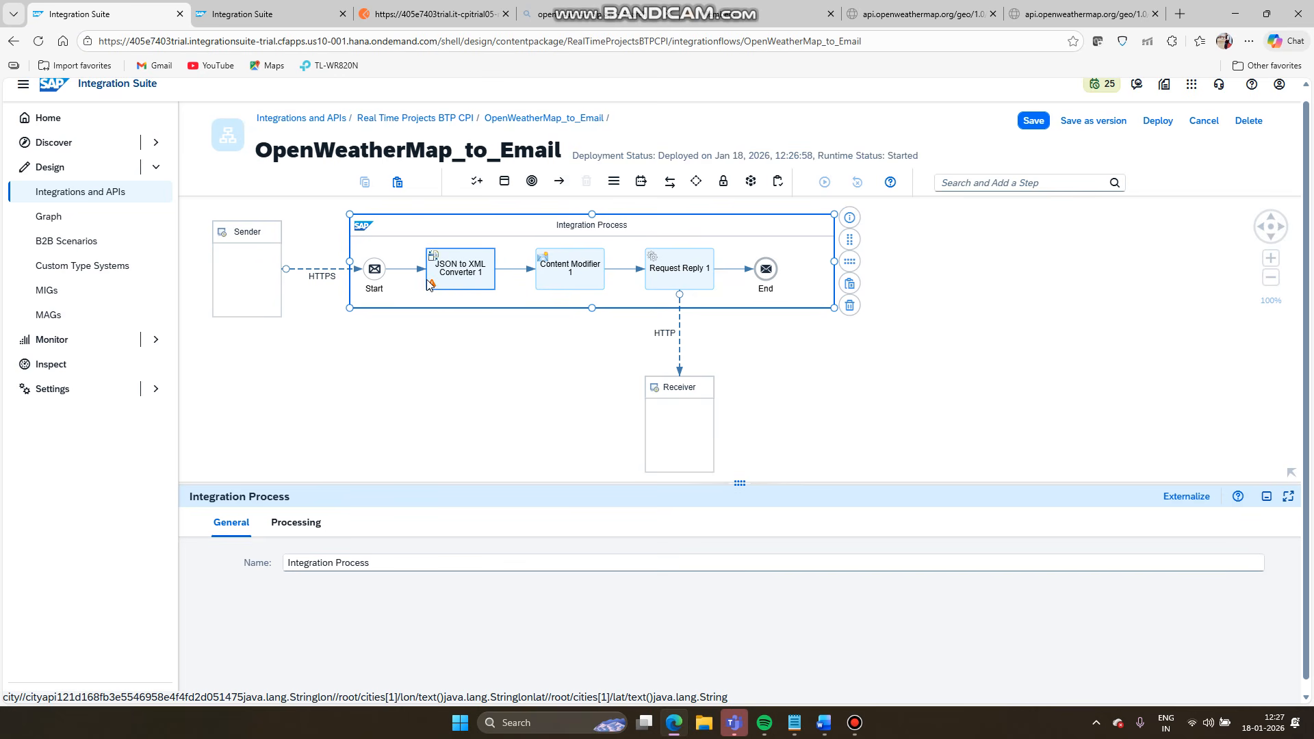
left_click(680, 337)
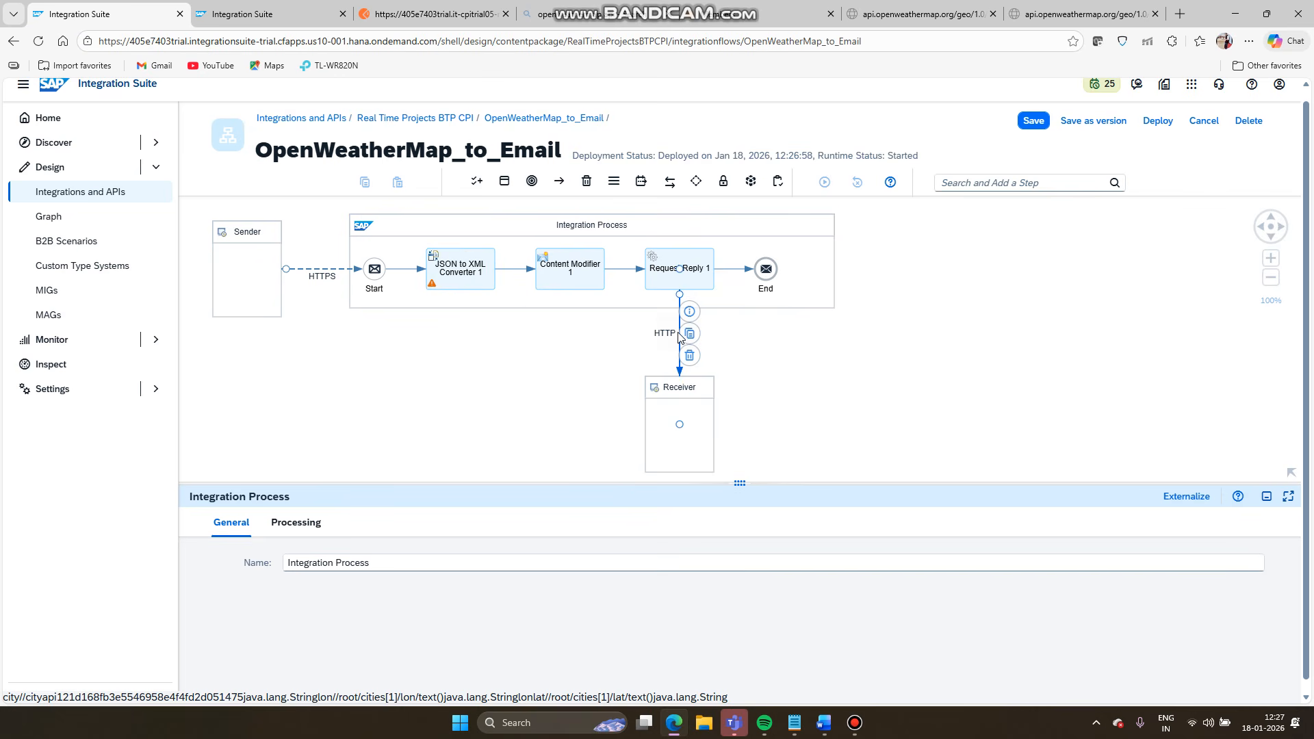
left_click_drag(731, 482, 730, 348)
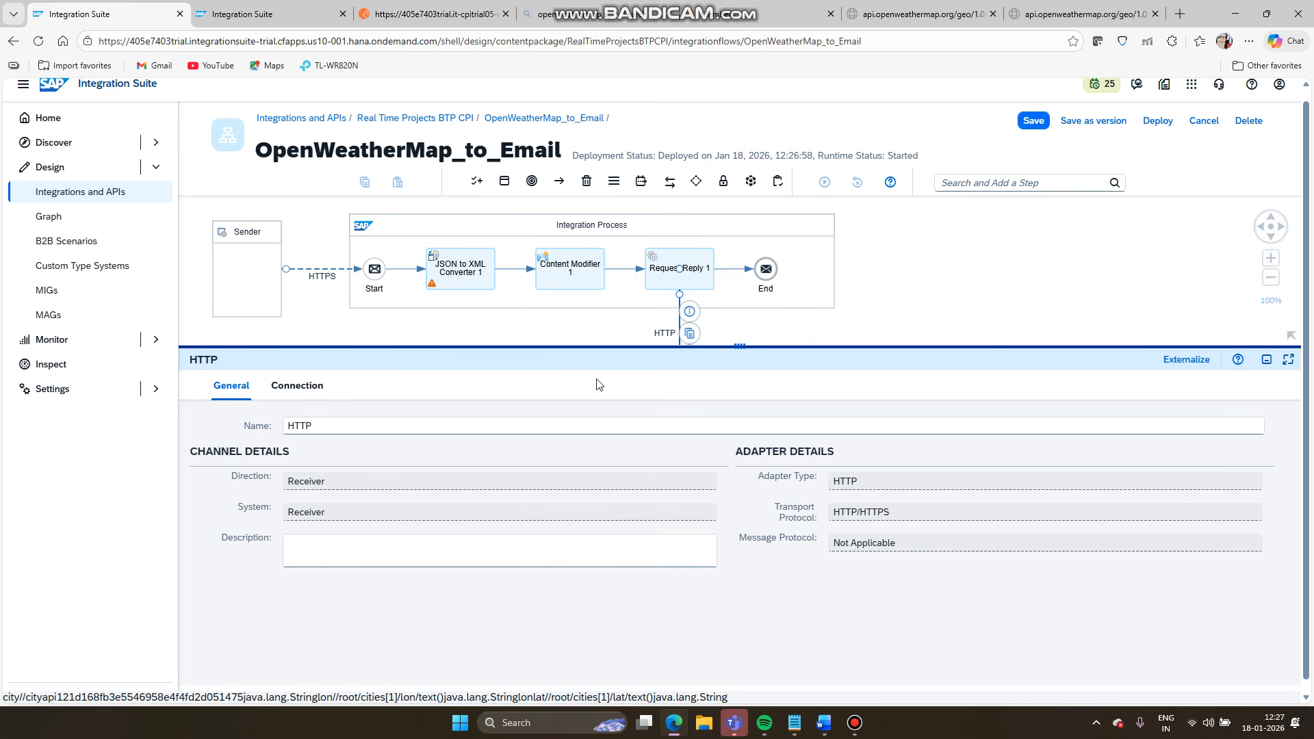
left_click(296, 385)
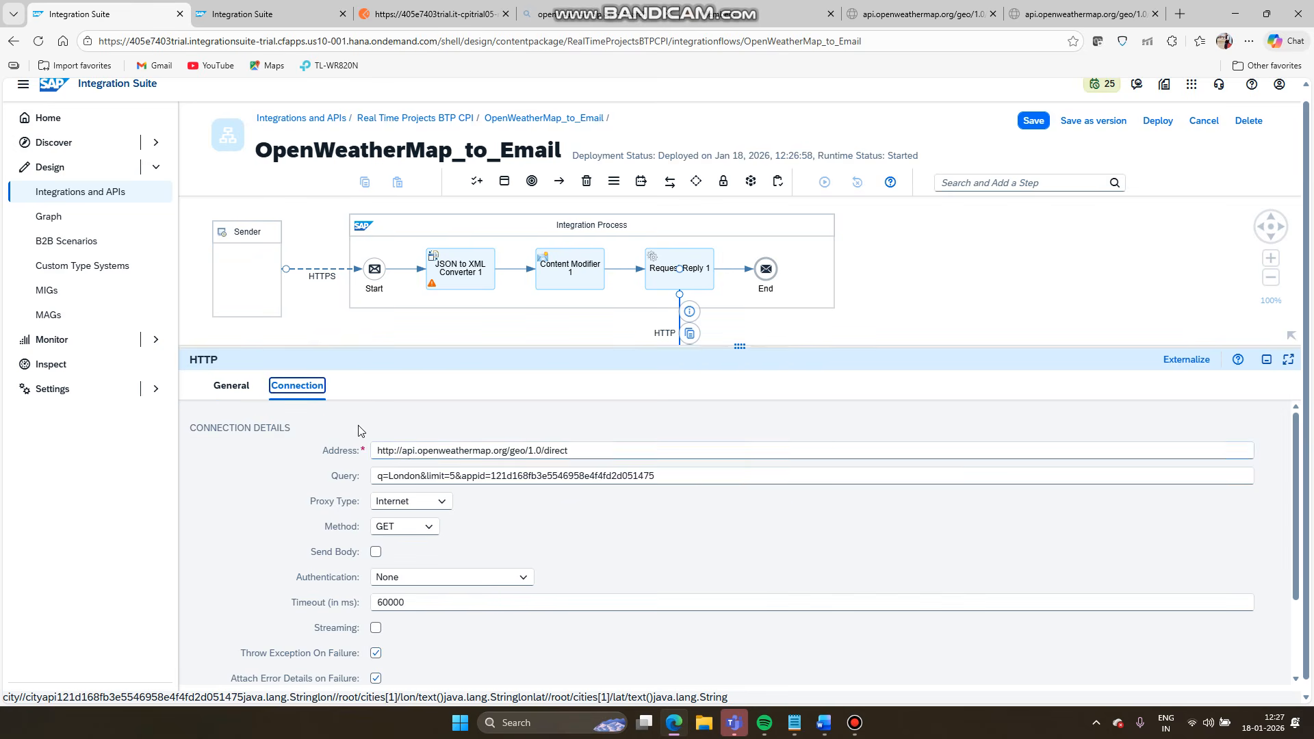
double_click(405, 477)
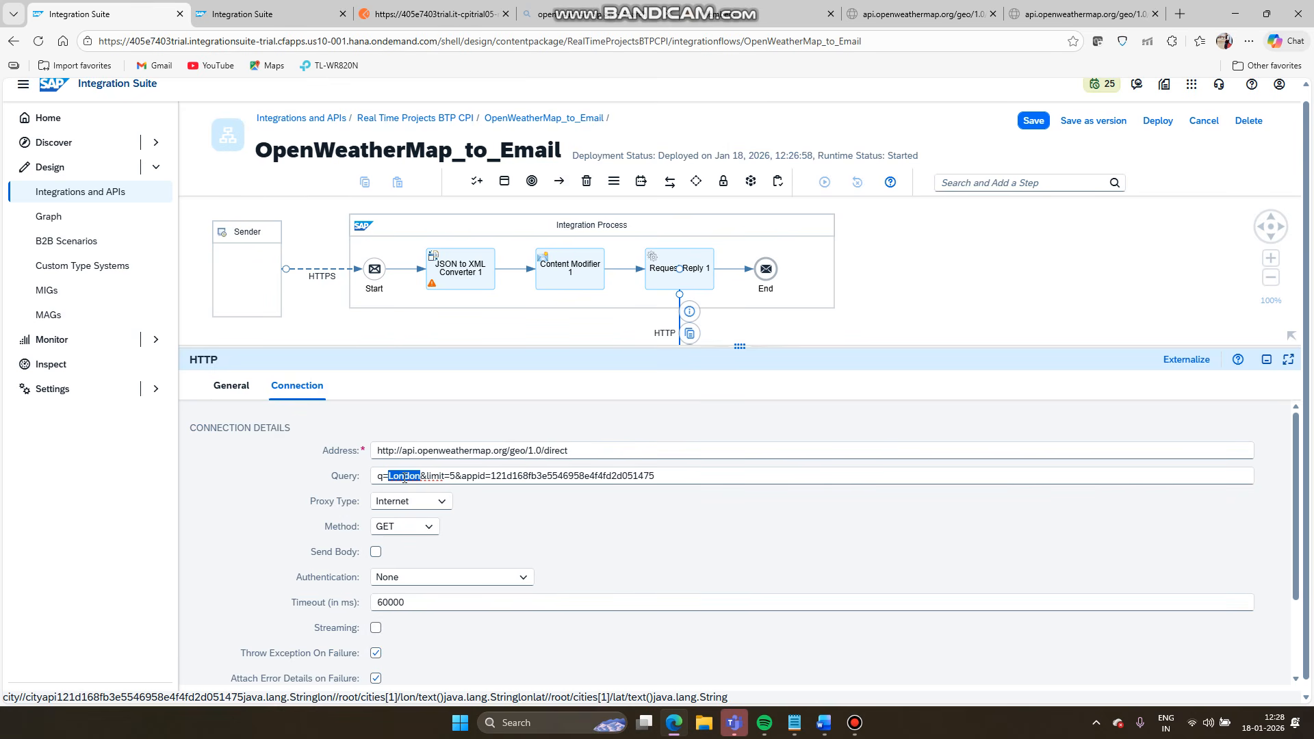
type("$")
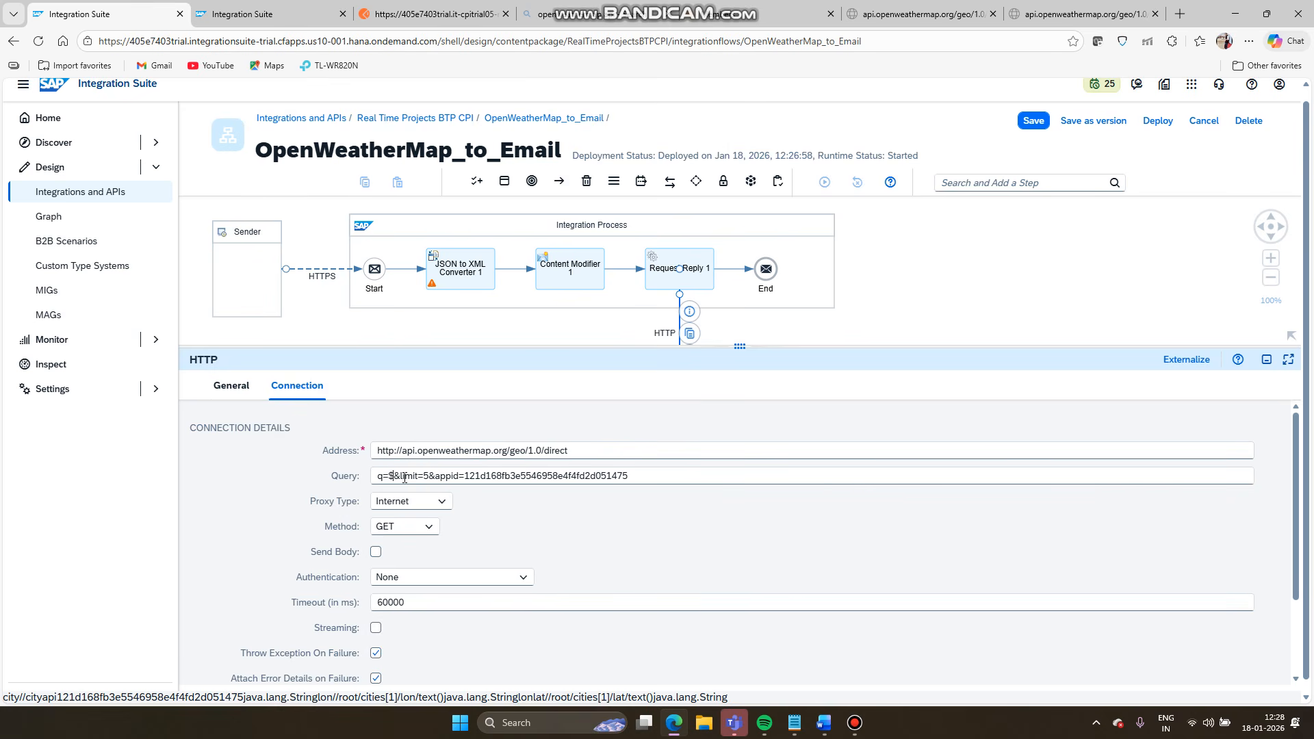
type("{")
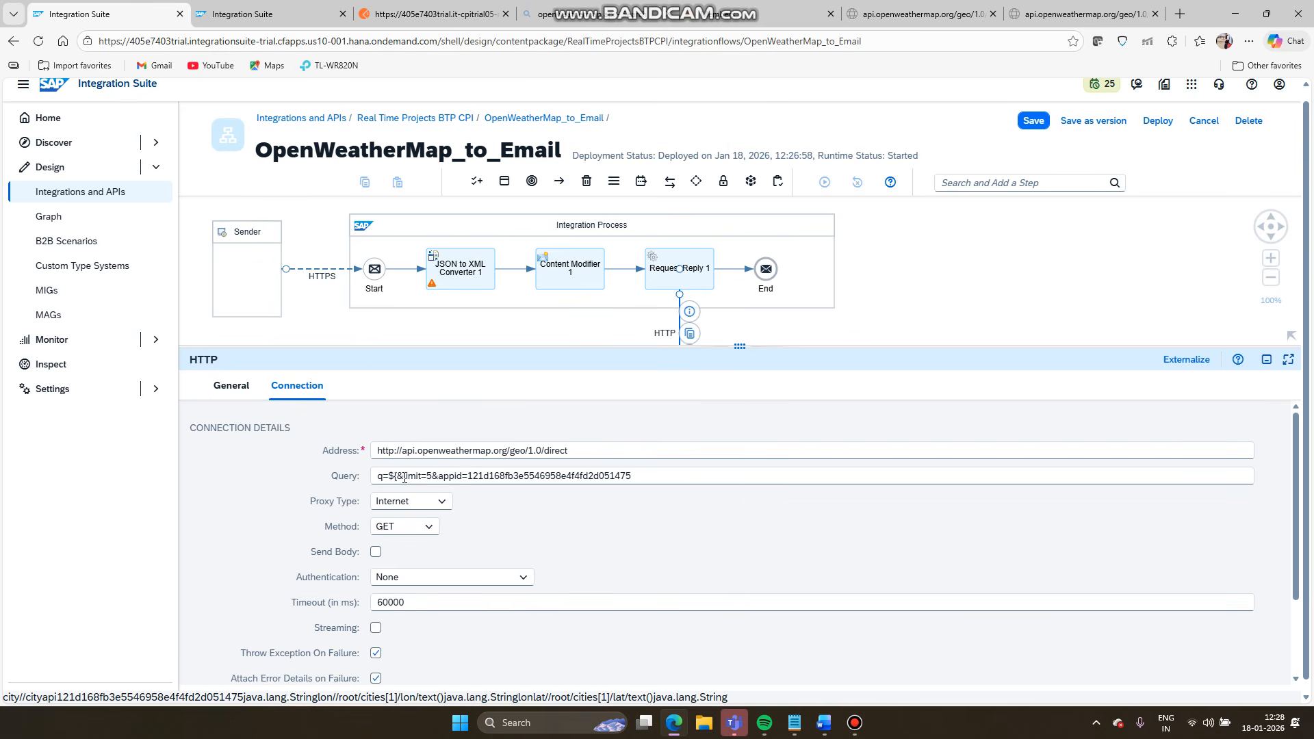
type("propert")
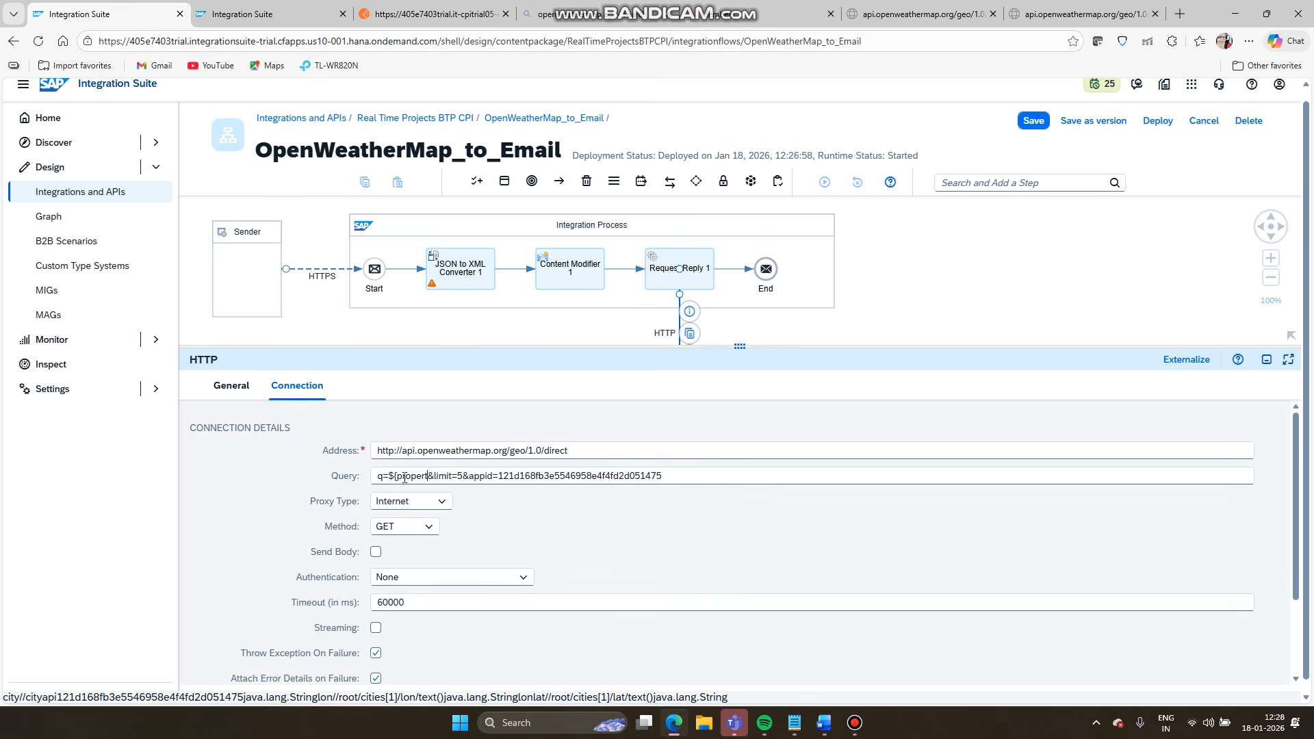
type("y.city")
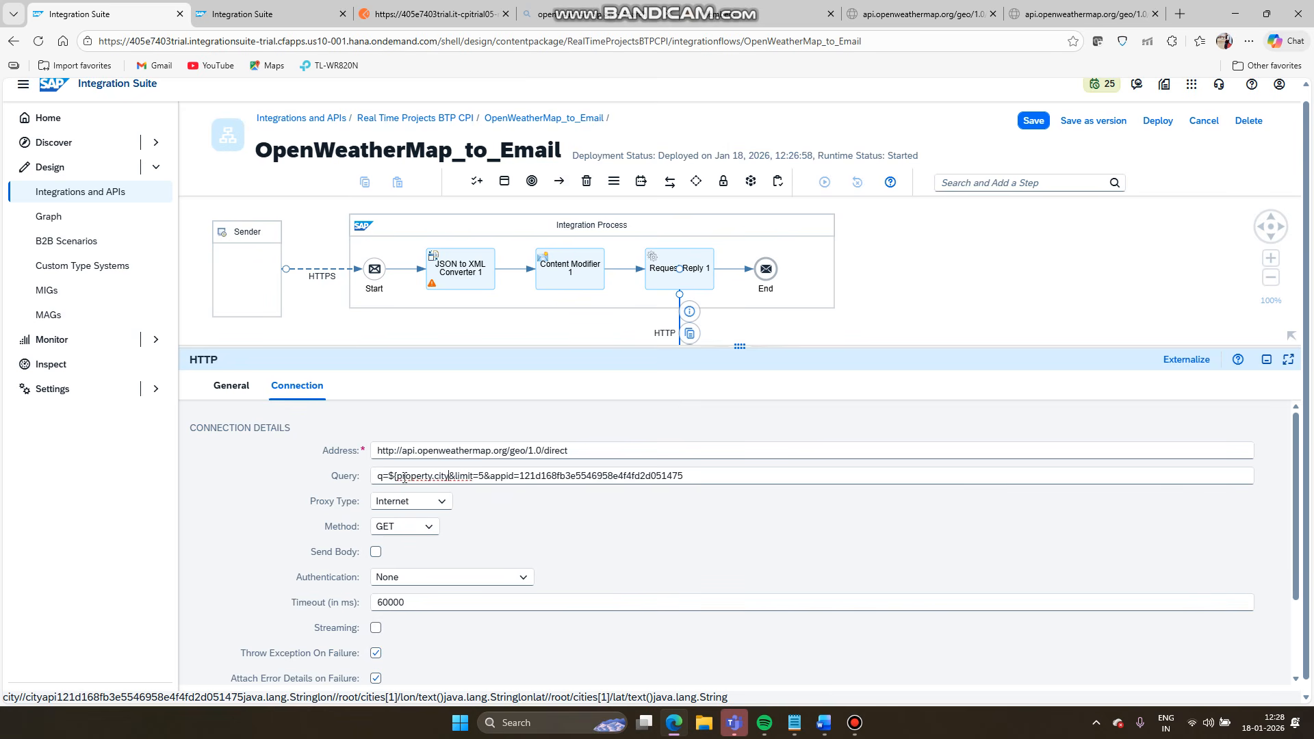
type("}")
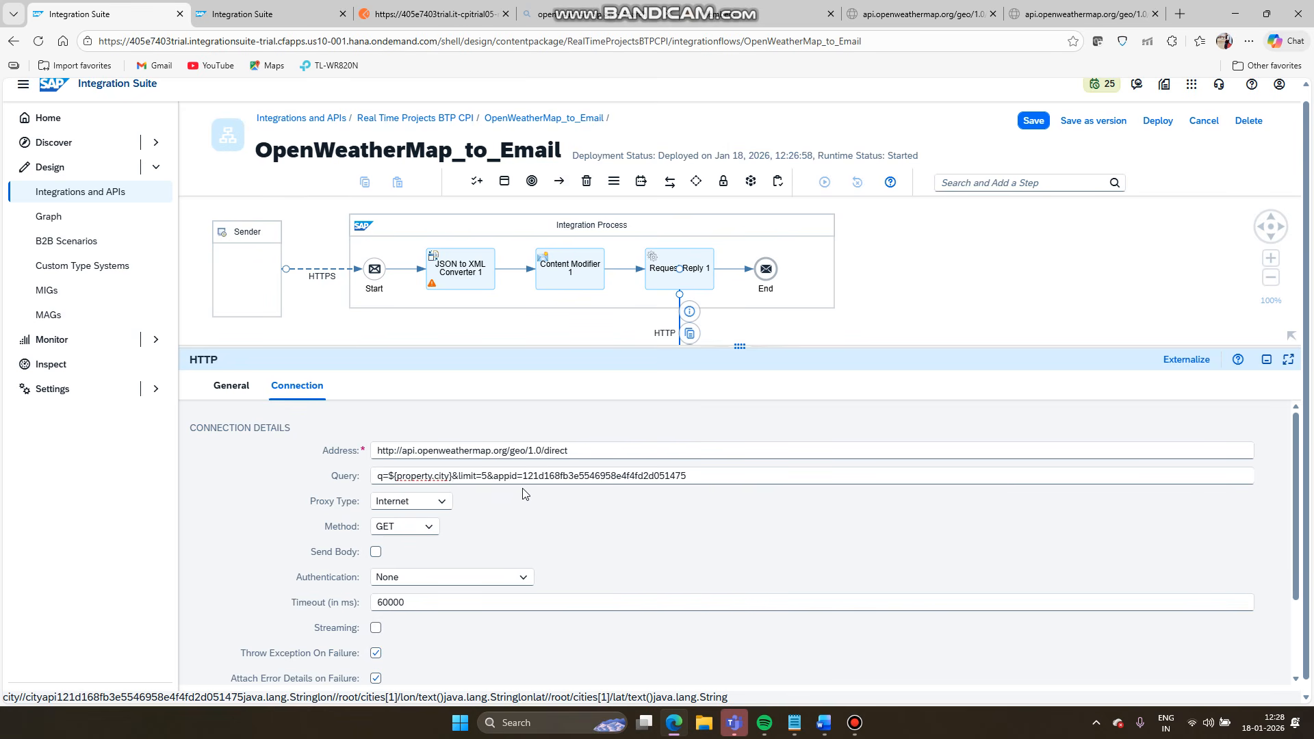
- Save and deploy the iFlow, then resend the delhi request from Postman
left_click(1030, 122)
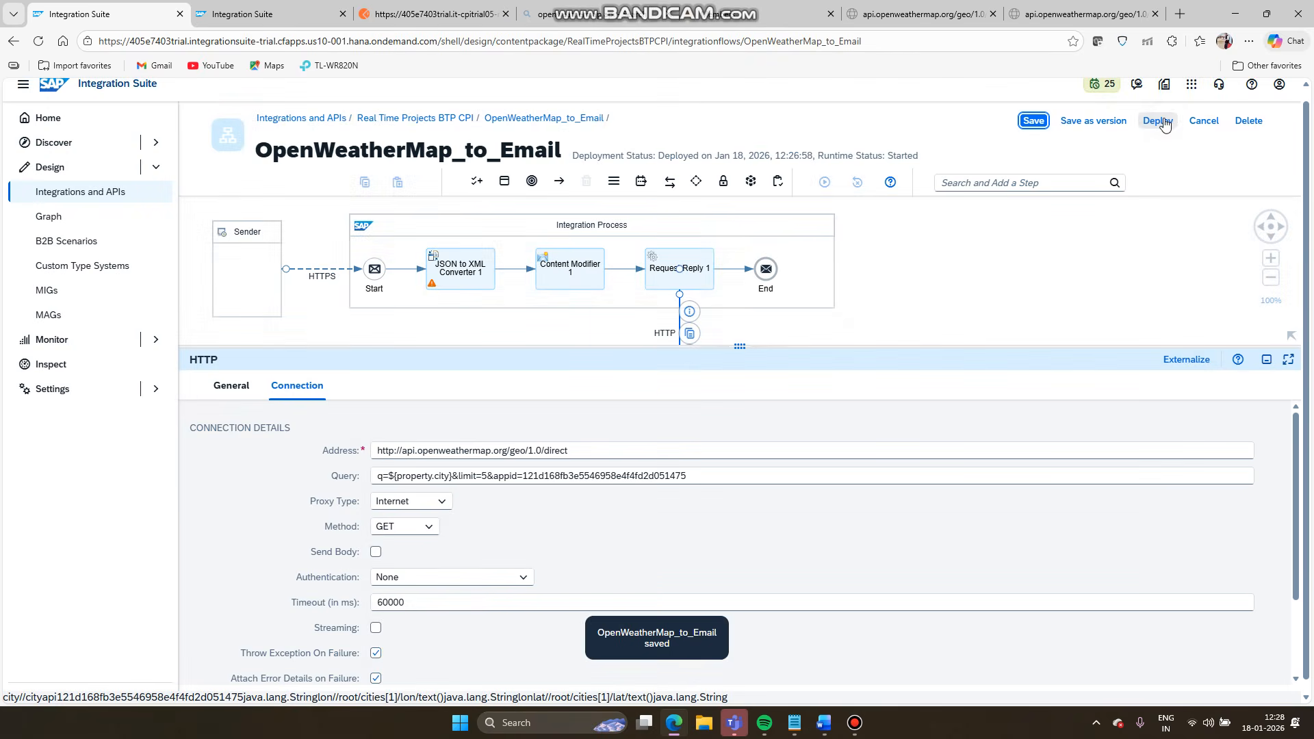
left_click(1167, 121)
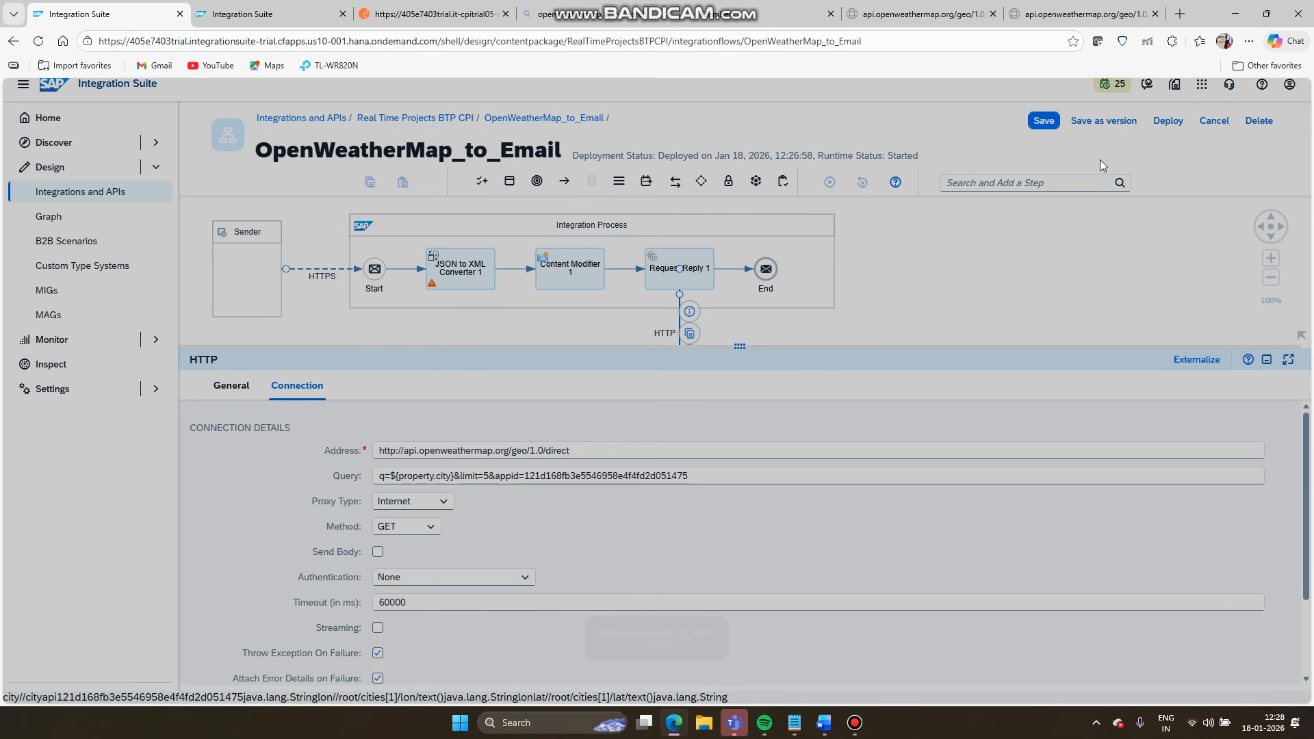
left_click(727, 437)
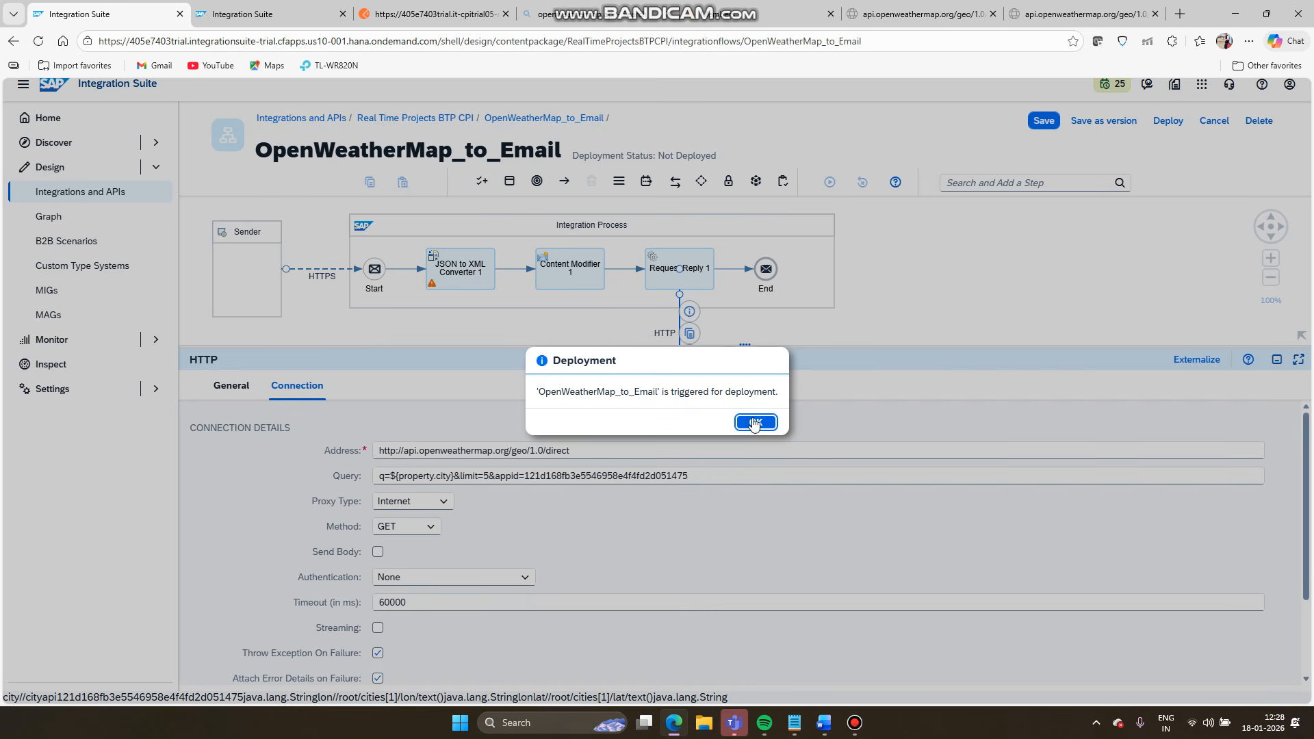
left_click(754, 422)
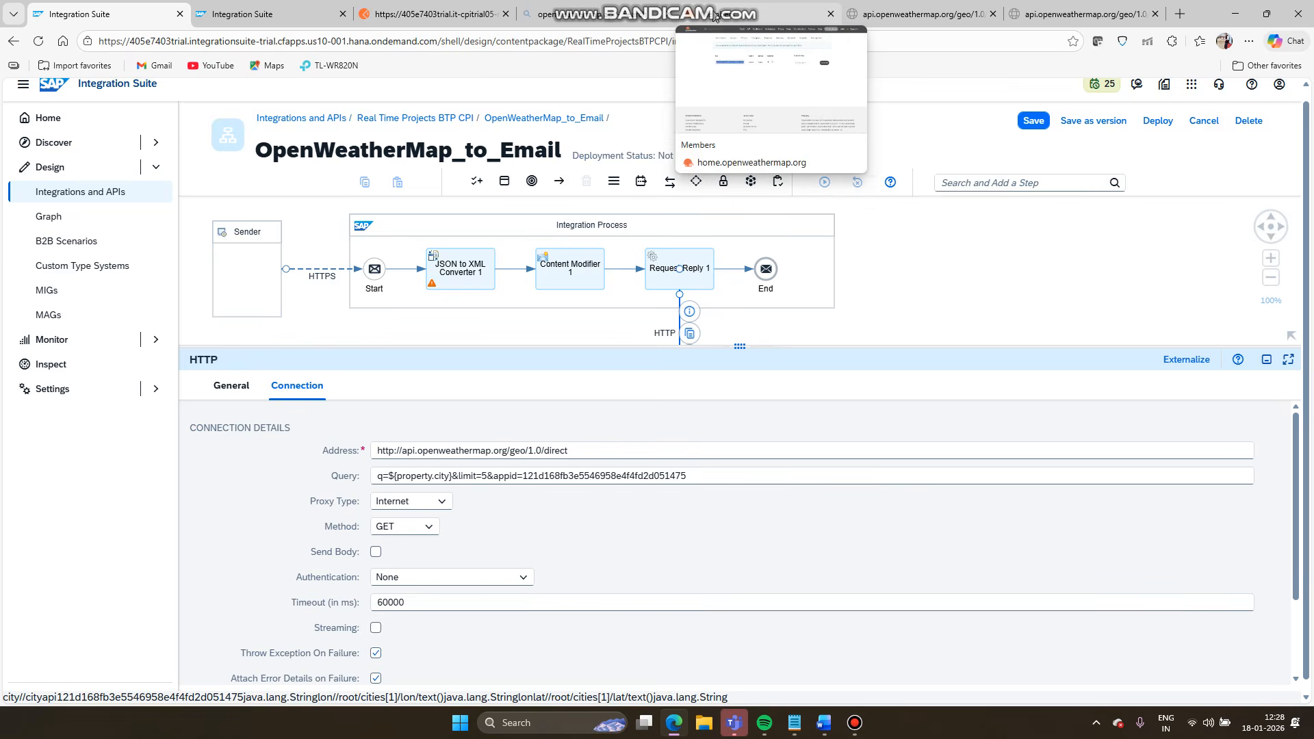
left_click(476, 15)
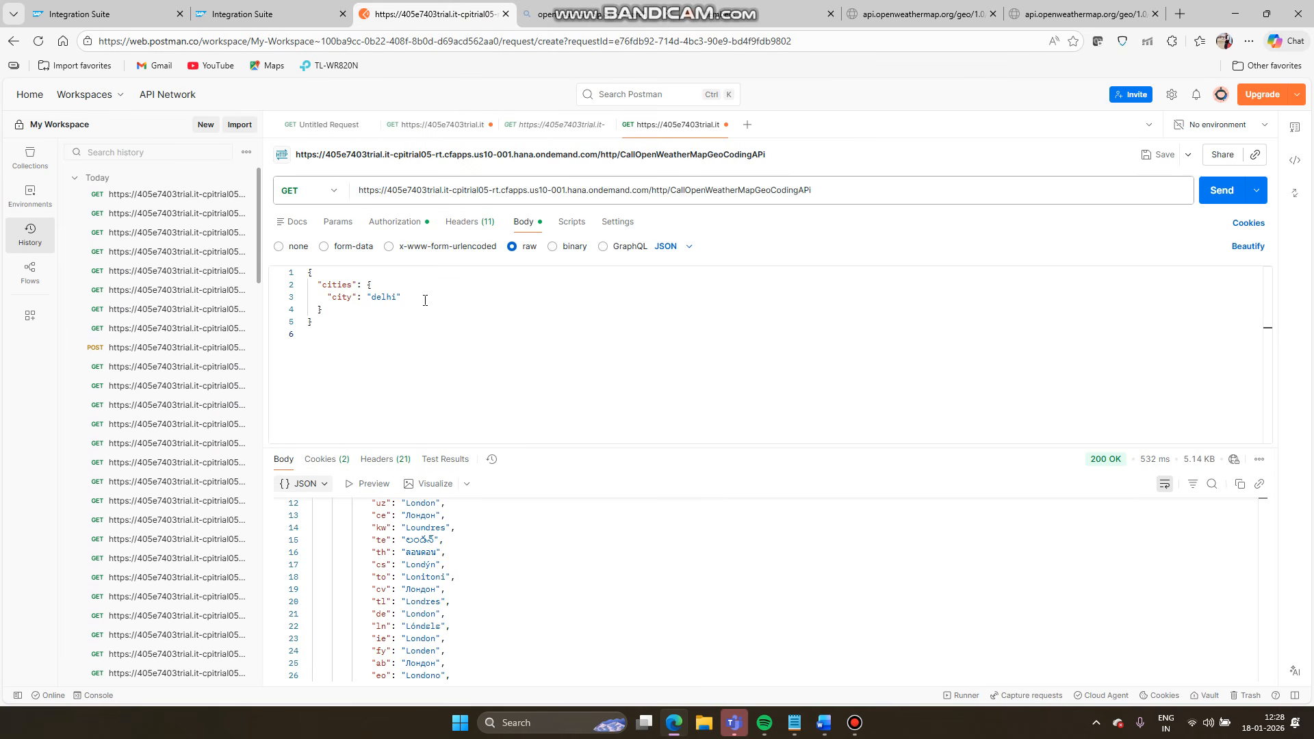
left_click(1207, 192)
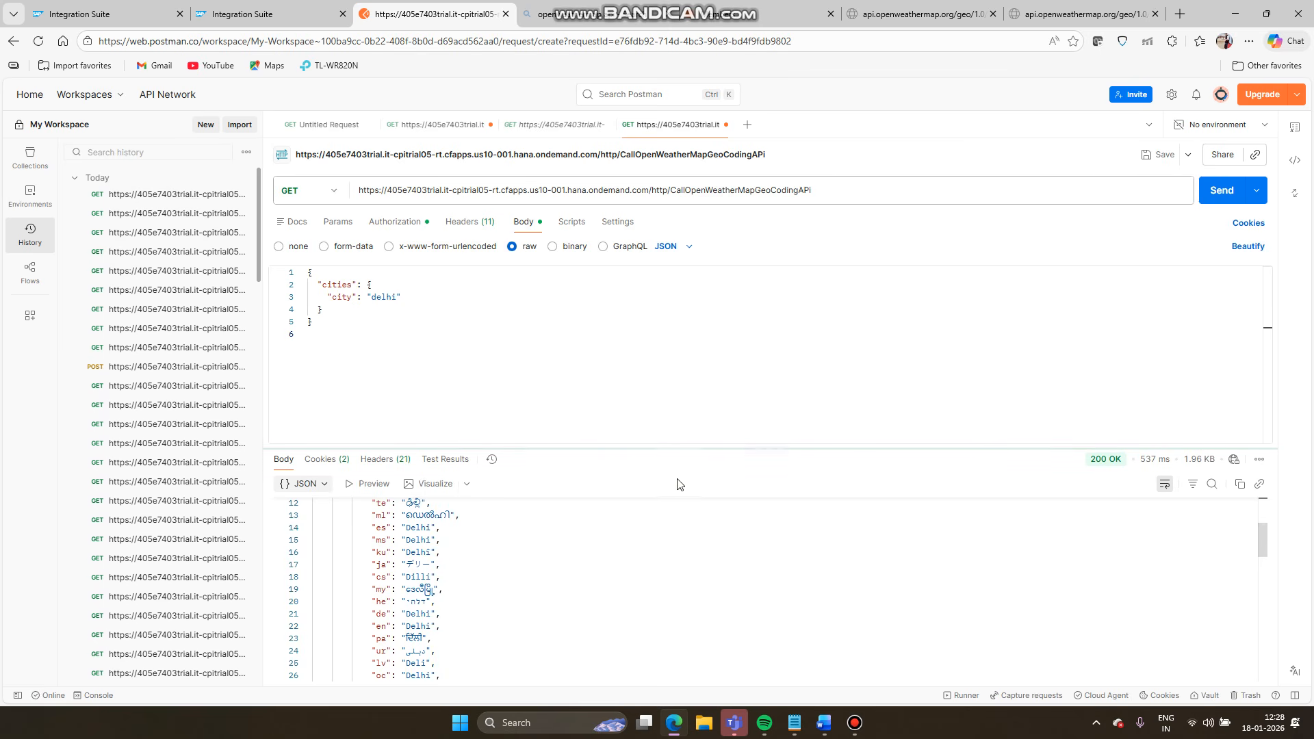
- Scroll through the returned Delhi locations and their lat and lon values
scroll(596, 571, "up", 4)
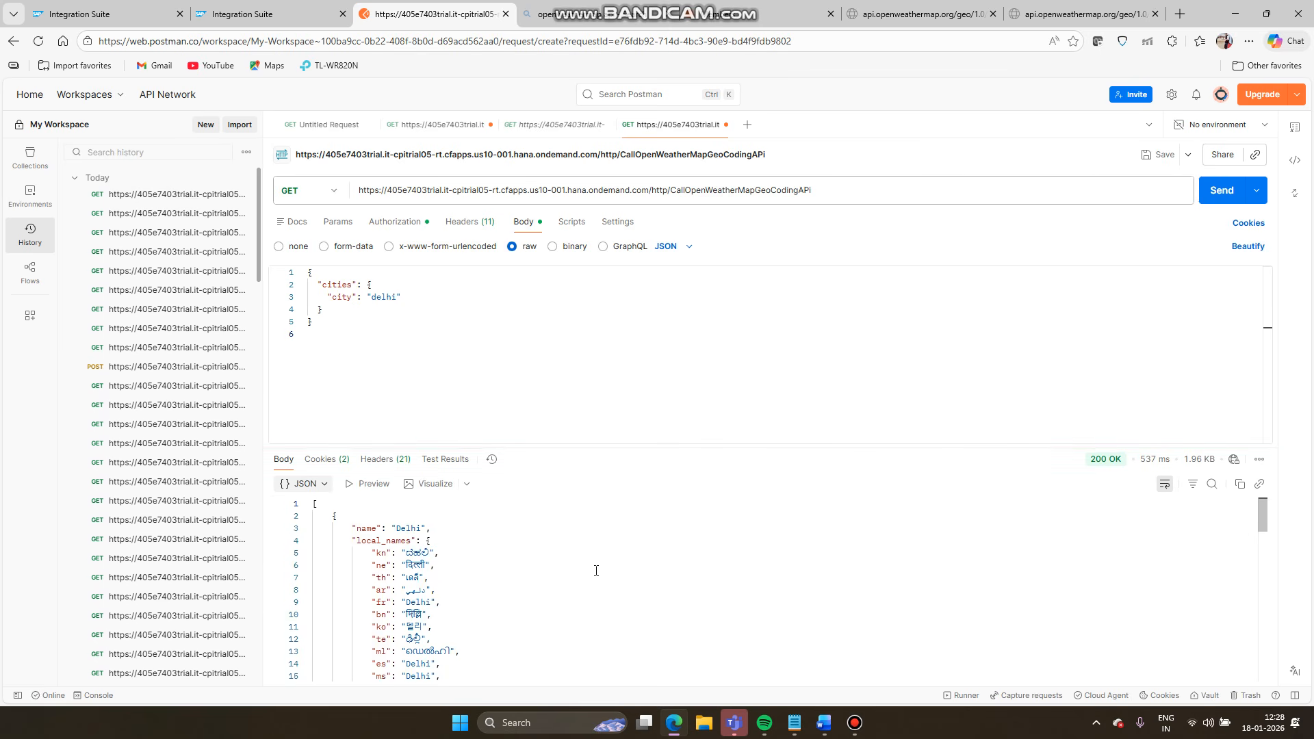
scroll(596, 571, "down", 9)
scroll(597, 571, "down", 8)
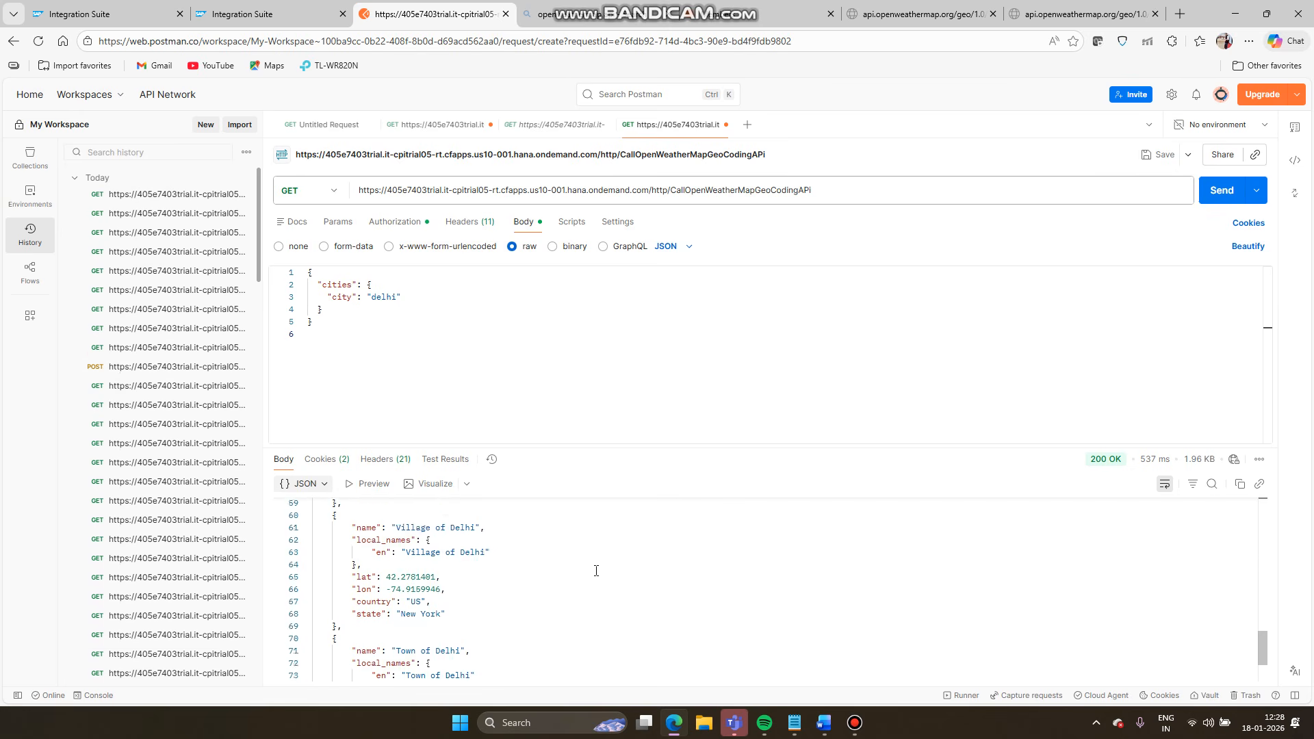
scroll(596, 571, "up", 15)
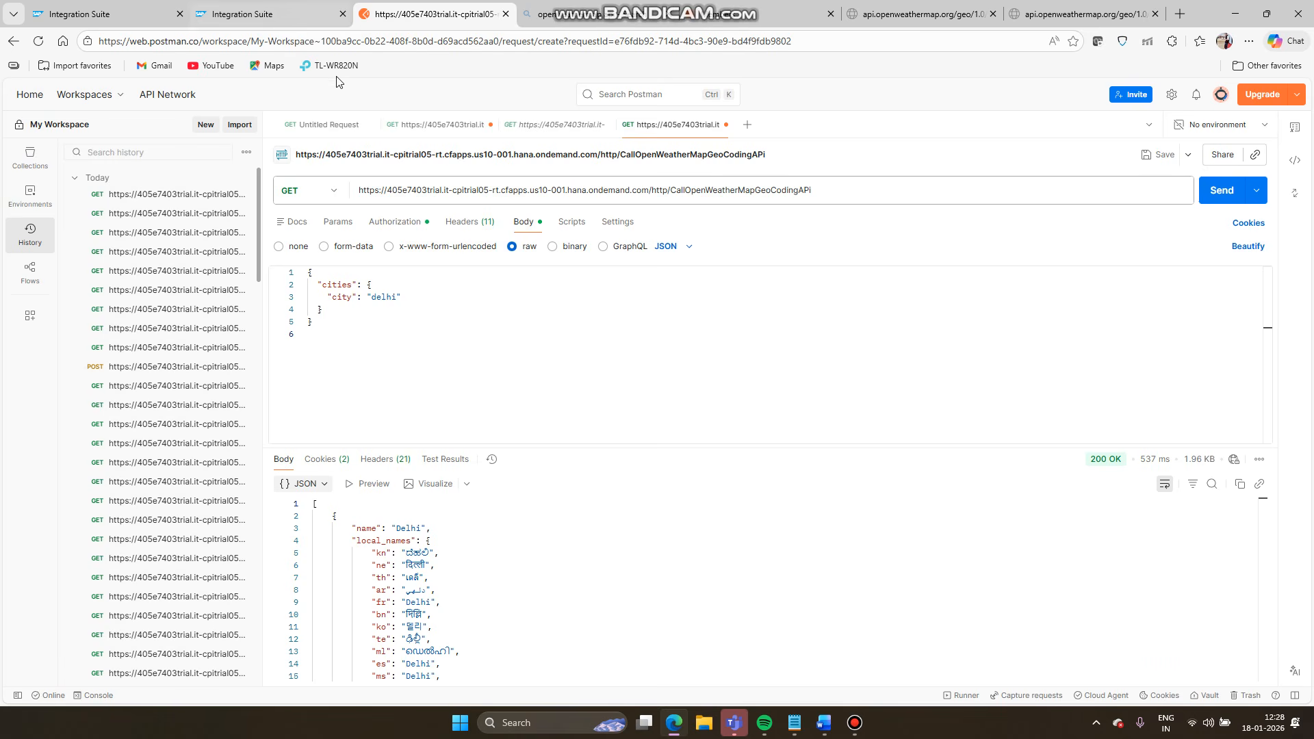
- Review the flow and monitor, then read the Case 2 geo-coordinates requirement in the project document
left_click(247, 8)
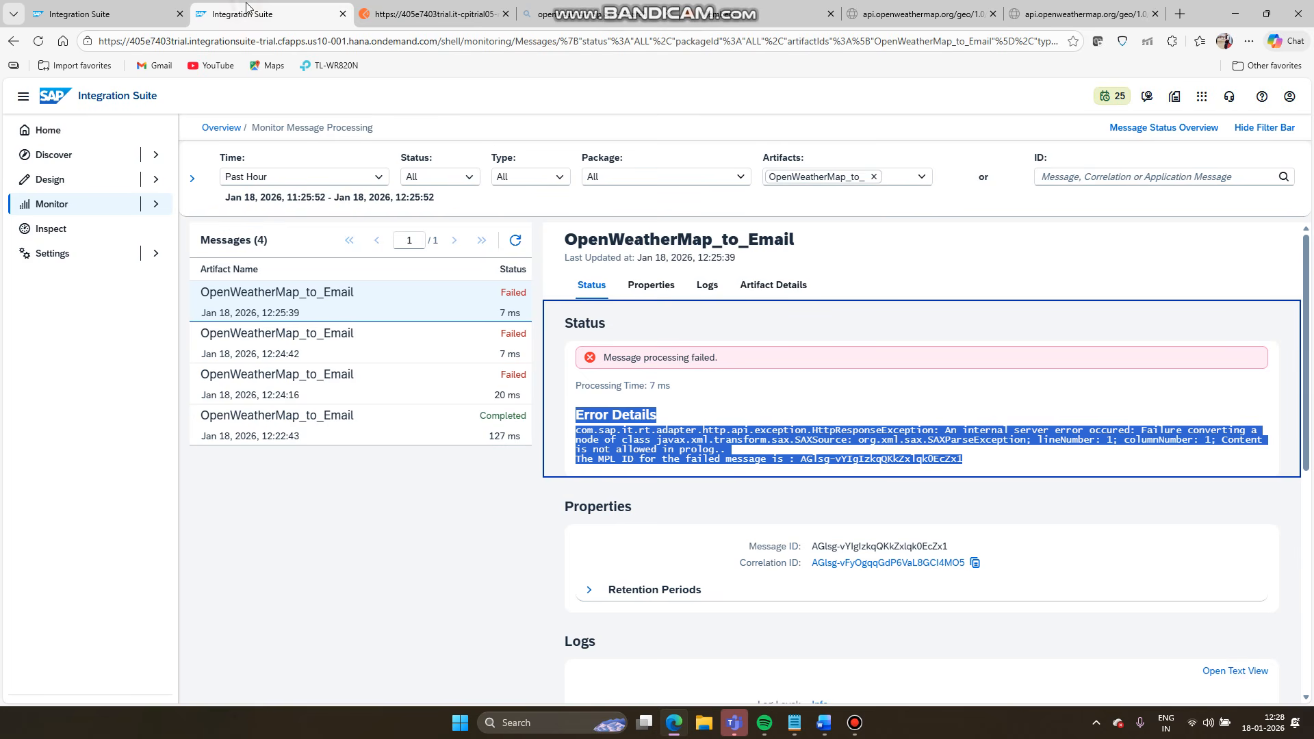
left_click(65, 20)
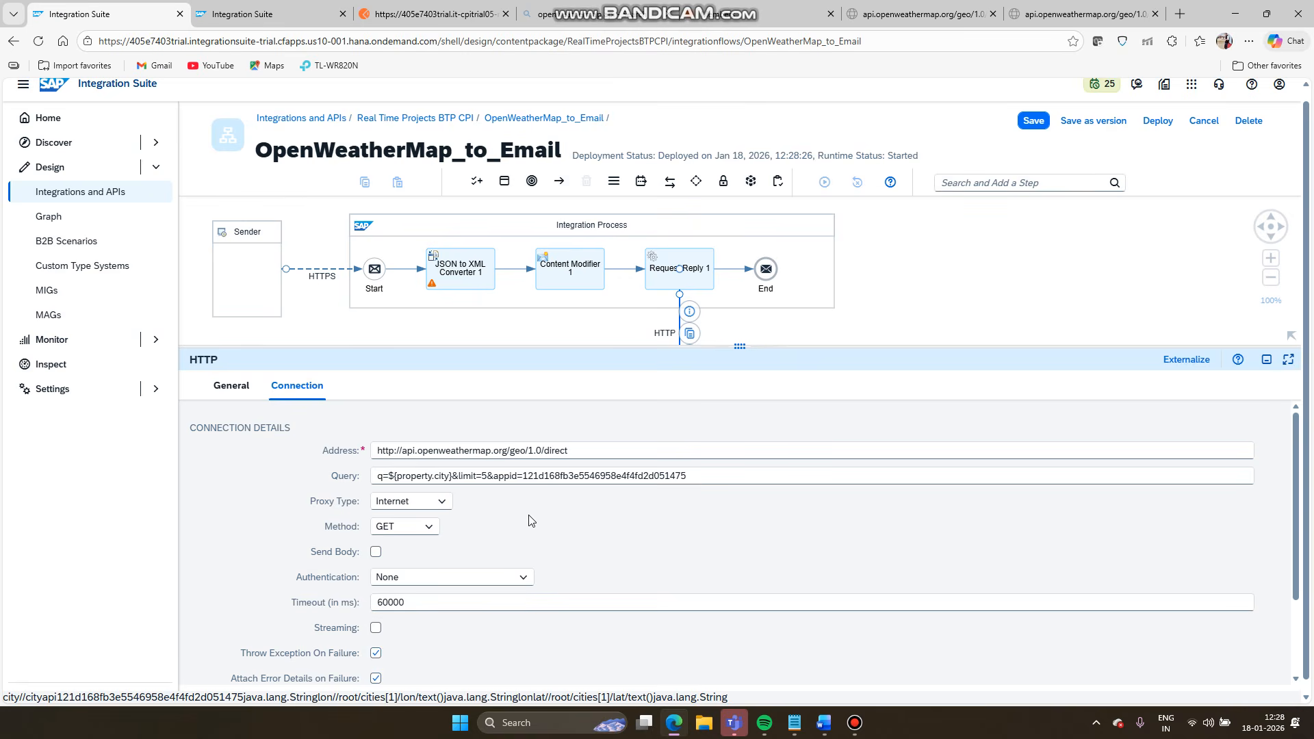
left_click_drag(733, 343, 737, 386)
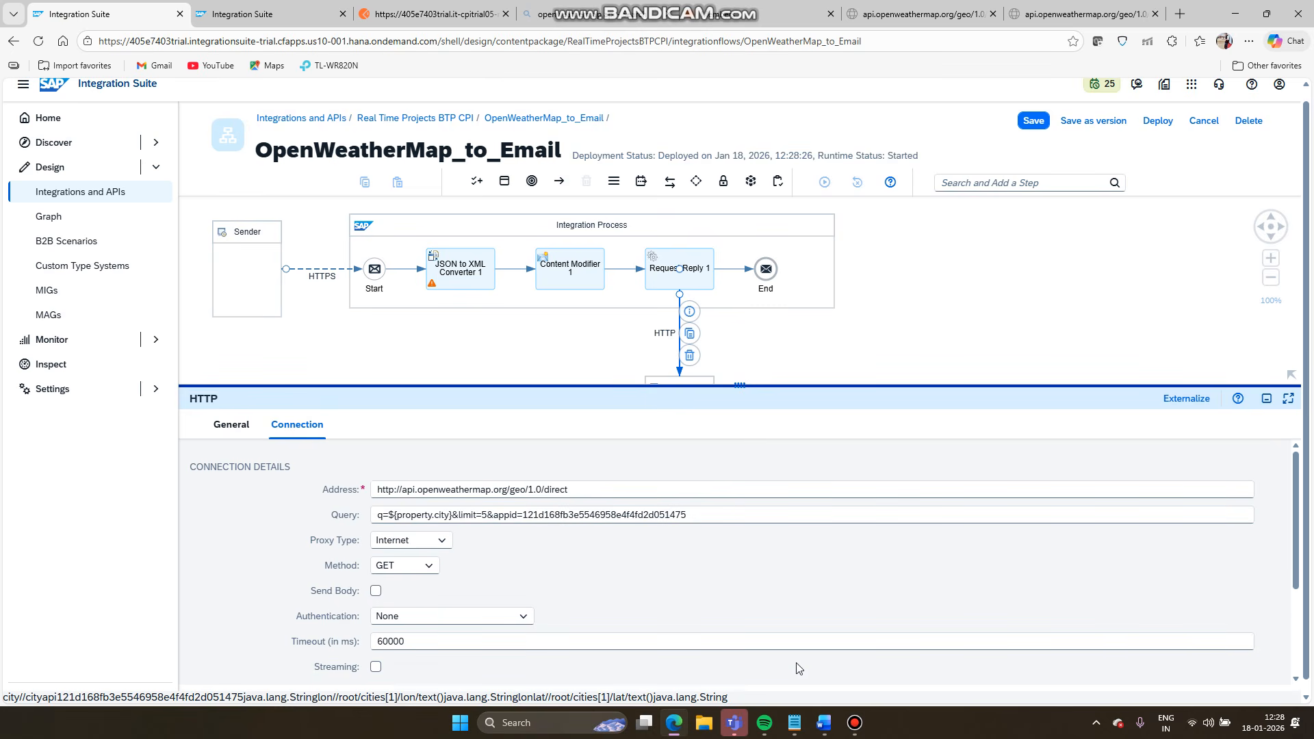
left_click(827, 727)
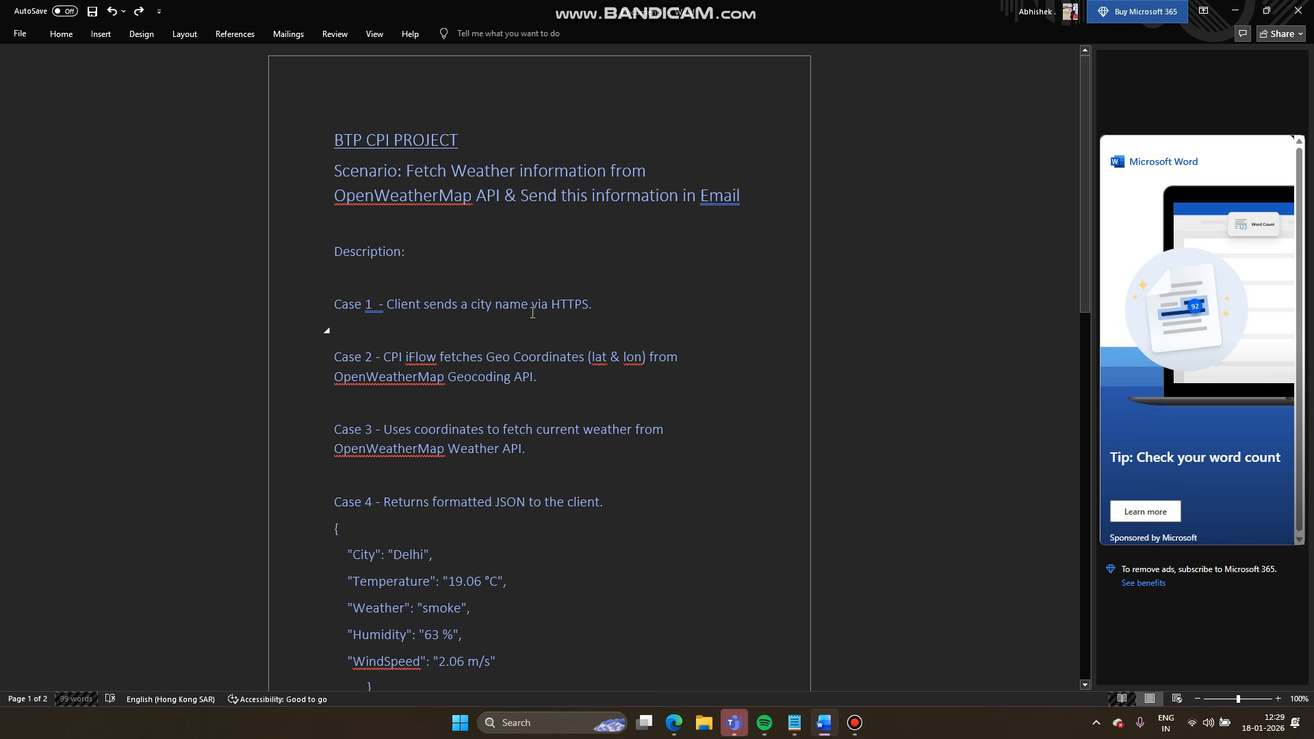
left_click_drag(549, 385, 328, 357)
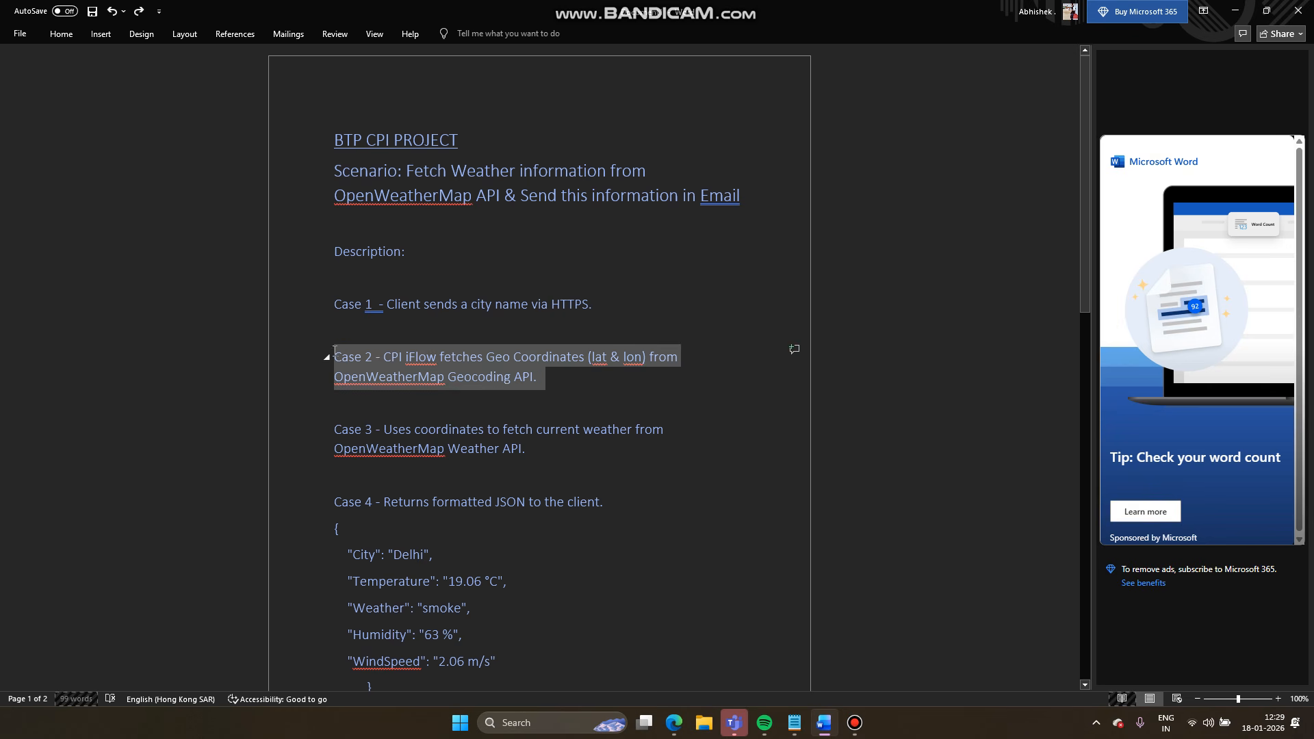
left_click(521, 378)
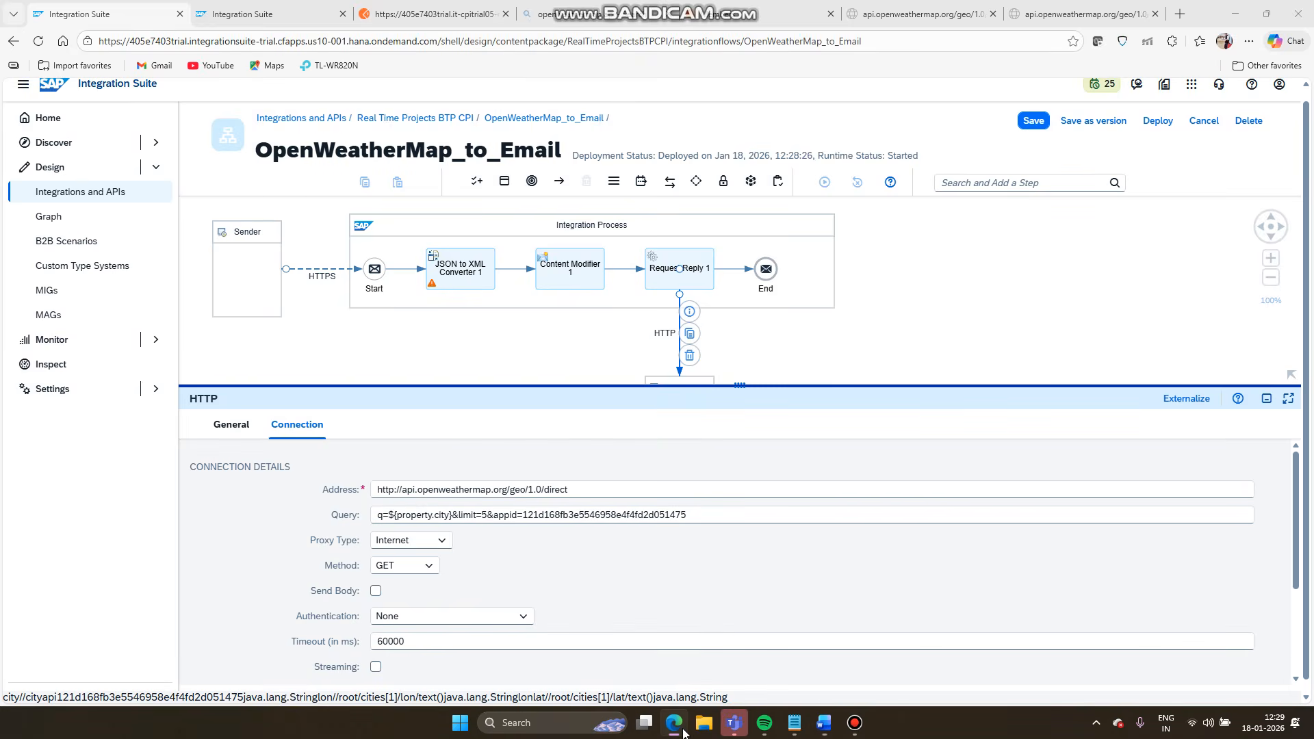
- Move the End event further right in the iFlow and bring up the Postman Delhi response
left_click(676, 727)
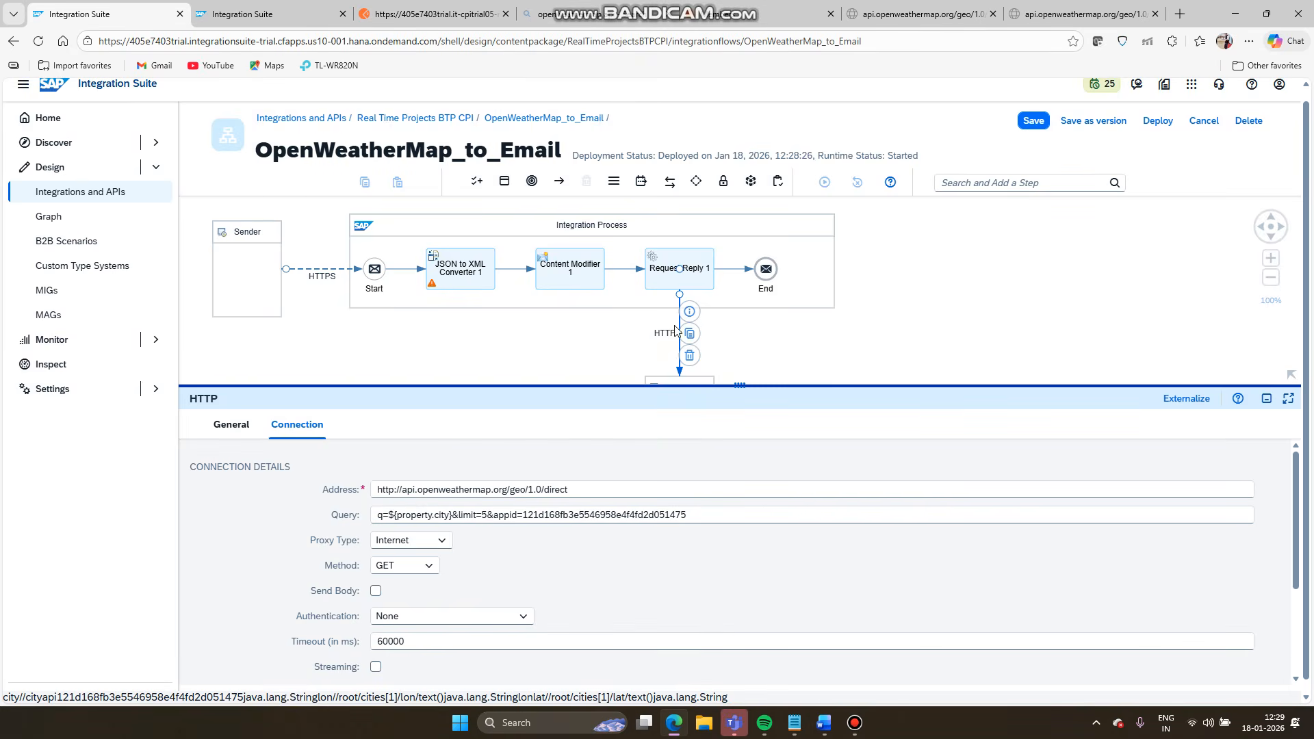
left_click_drag(766, 269, 835, 273)
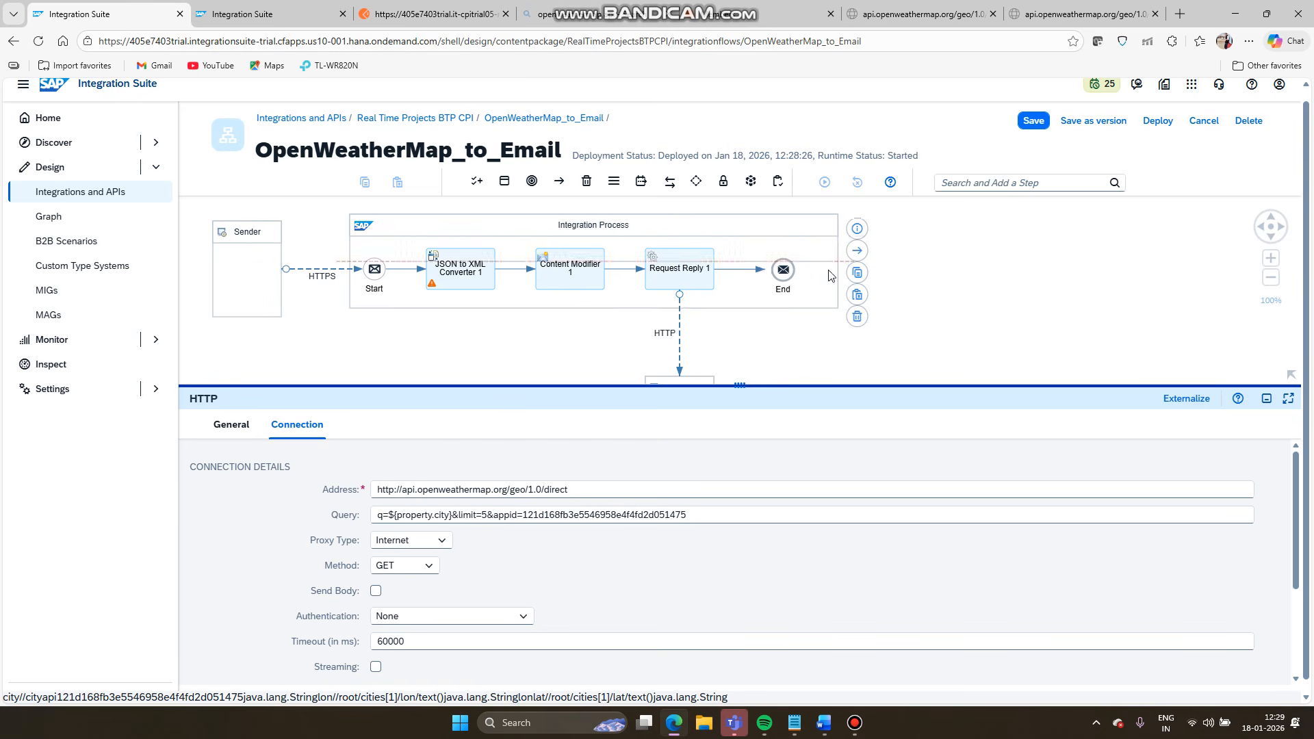
left_click(824, 723)
scroll(528, 505, "down", 2)
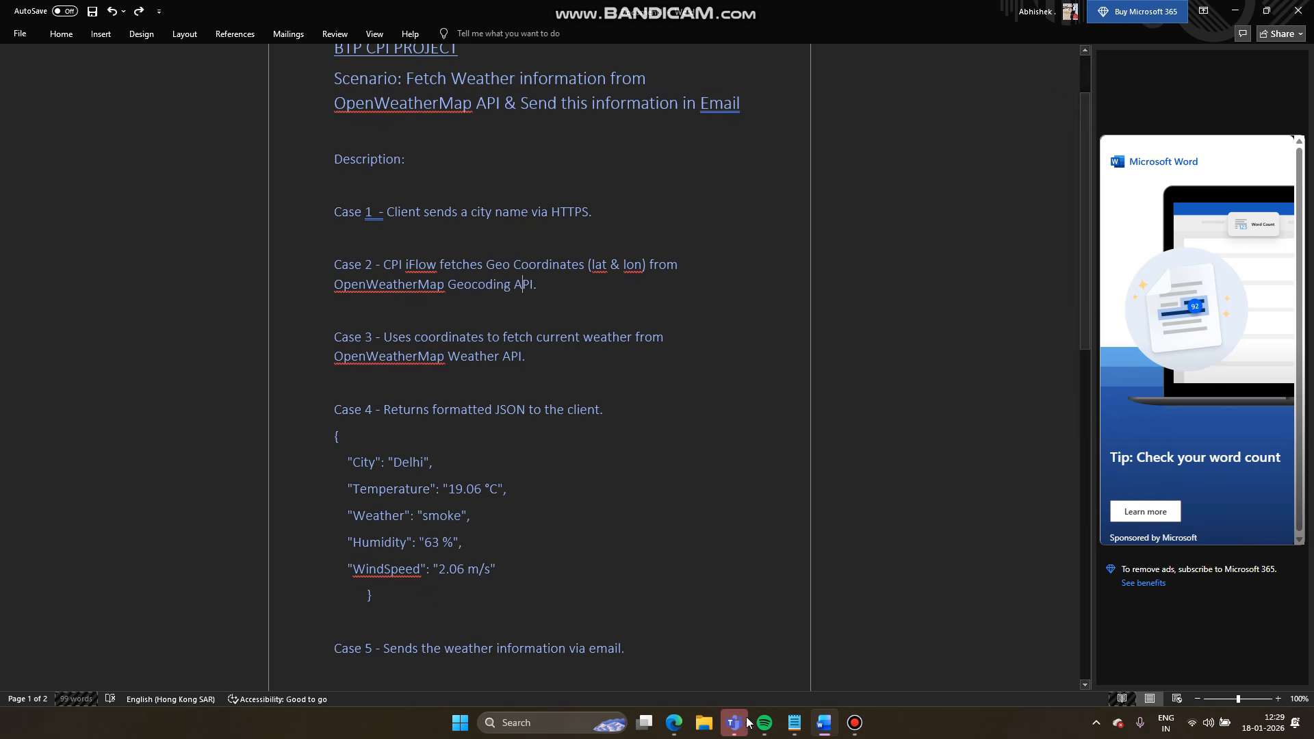
left_click(679, 727)
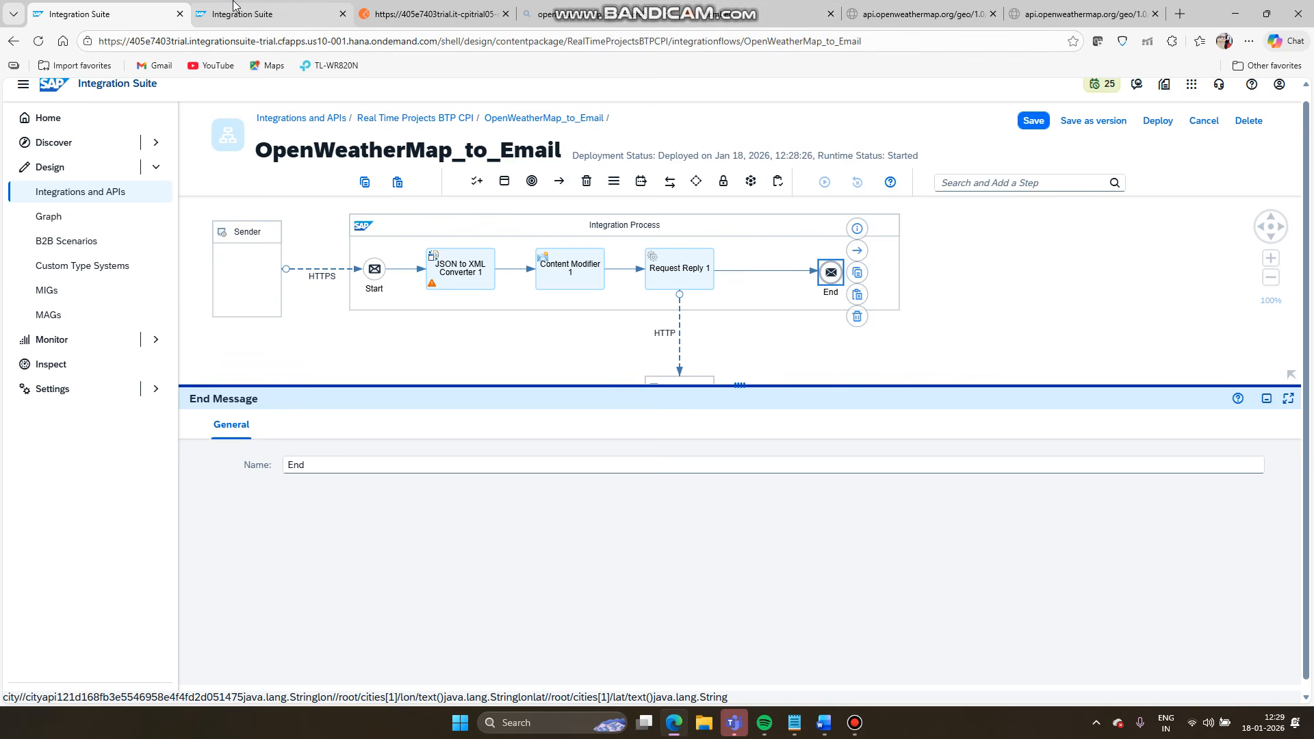
left_click(260, 13)
left_click(75, 3)
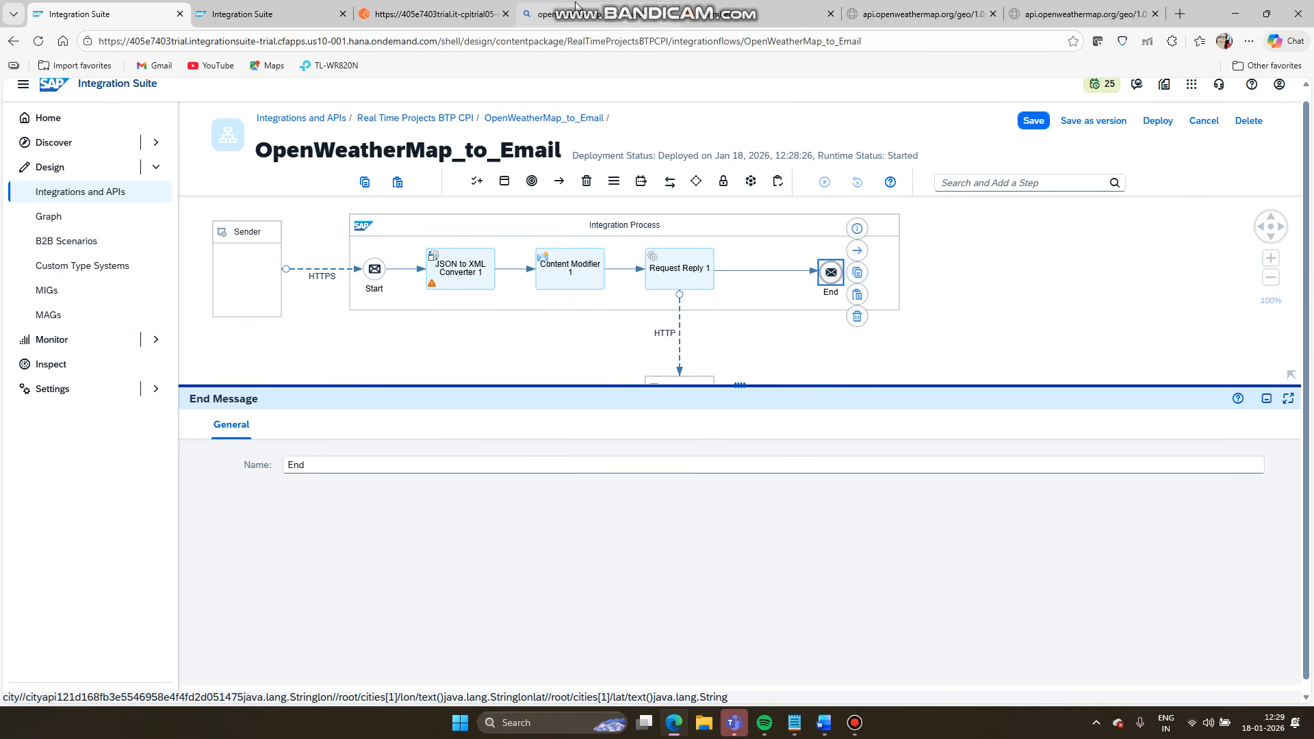
left_click(441, 7)
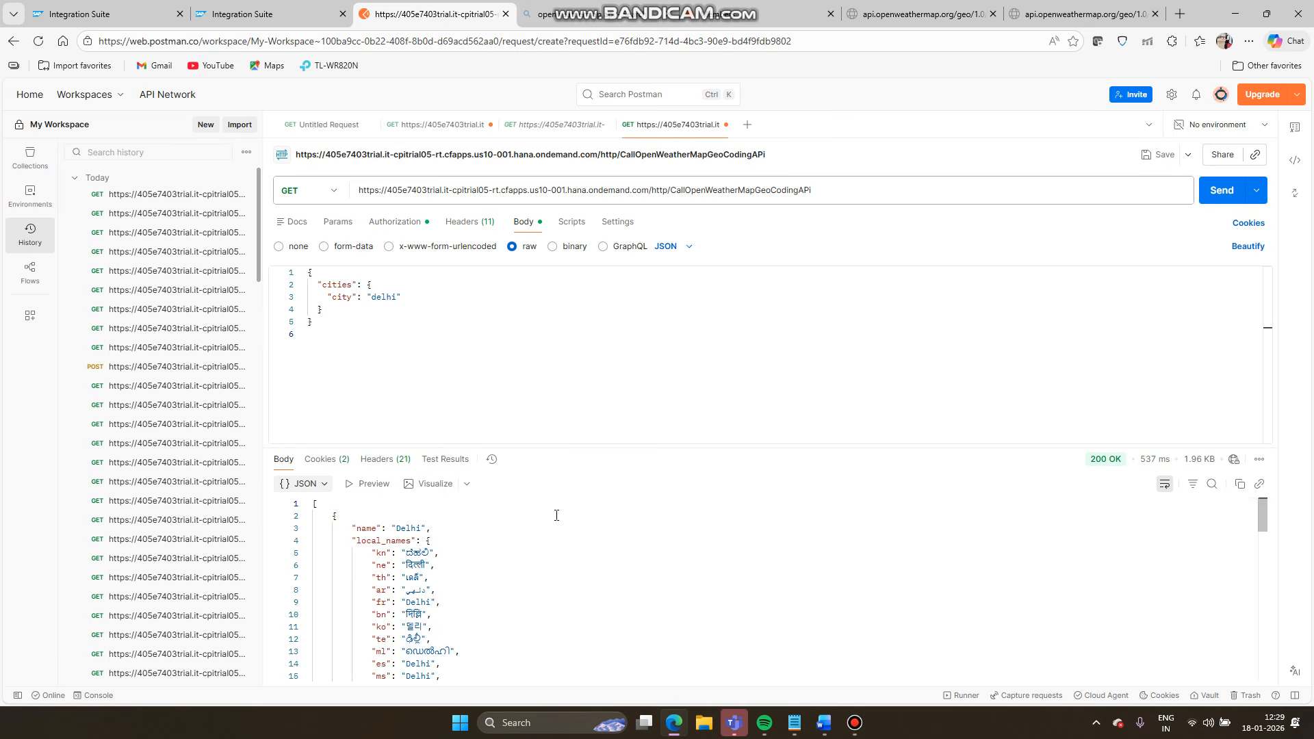
- Highlight the Delhi matches' lat/lon lines, e.g. Town of Delhi at 42.2781401, -74.9159946
scroll(557, 515, "down", 6)
scroll(557, 516, "down", 5)
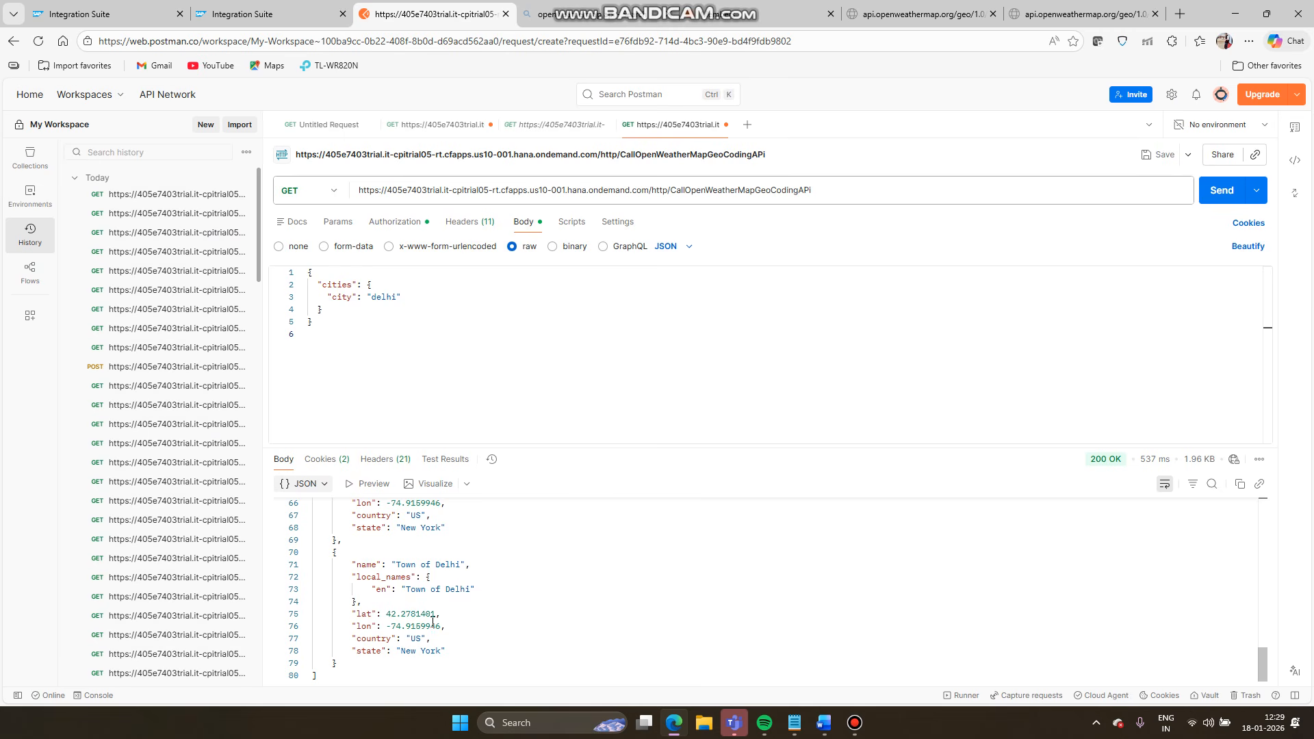
left_click_drag(446, 626, 406, 615)
left_click(456, 635)
left_click_drag(448, 626, 346, 515)
left_click(566, 641)
scroll(564, 640, "up", 3)
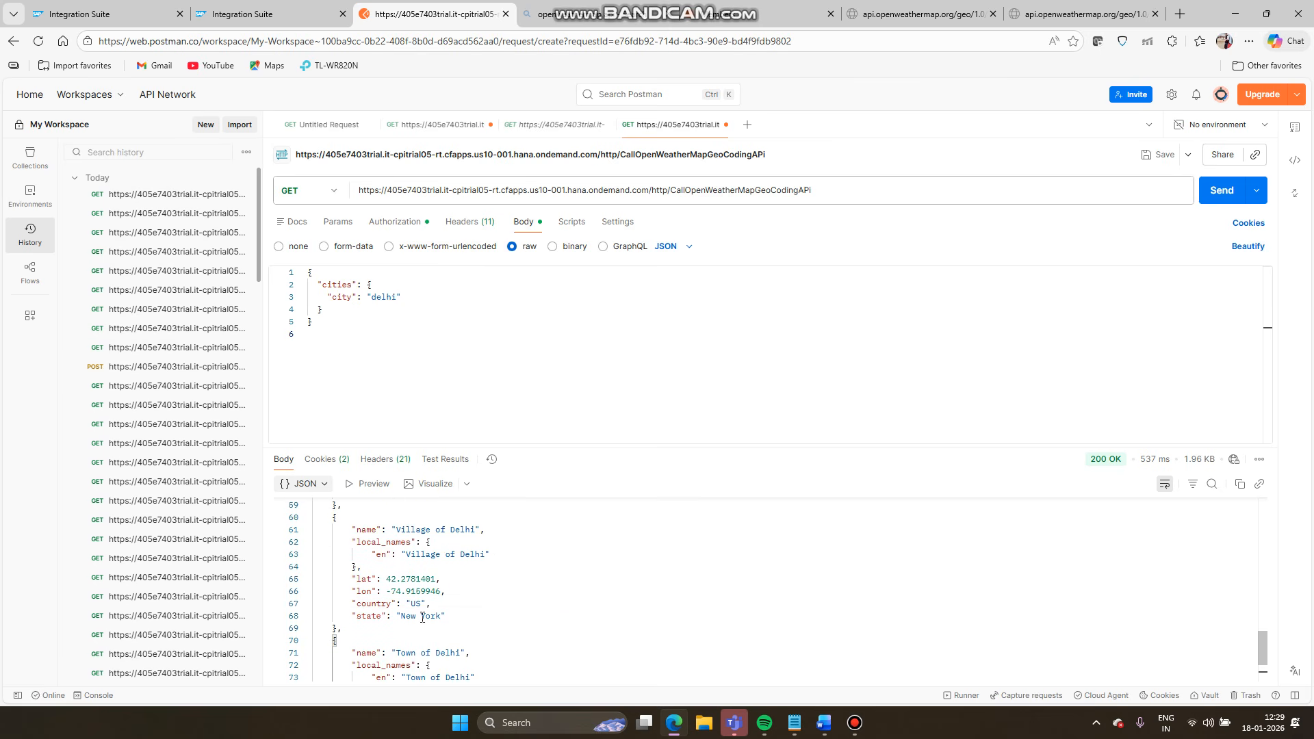
scroll(422, 617, "down", 3)
scroll(422, 617, "up", 6)
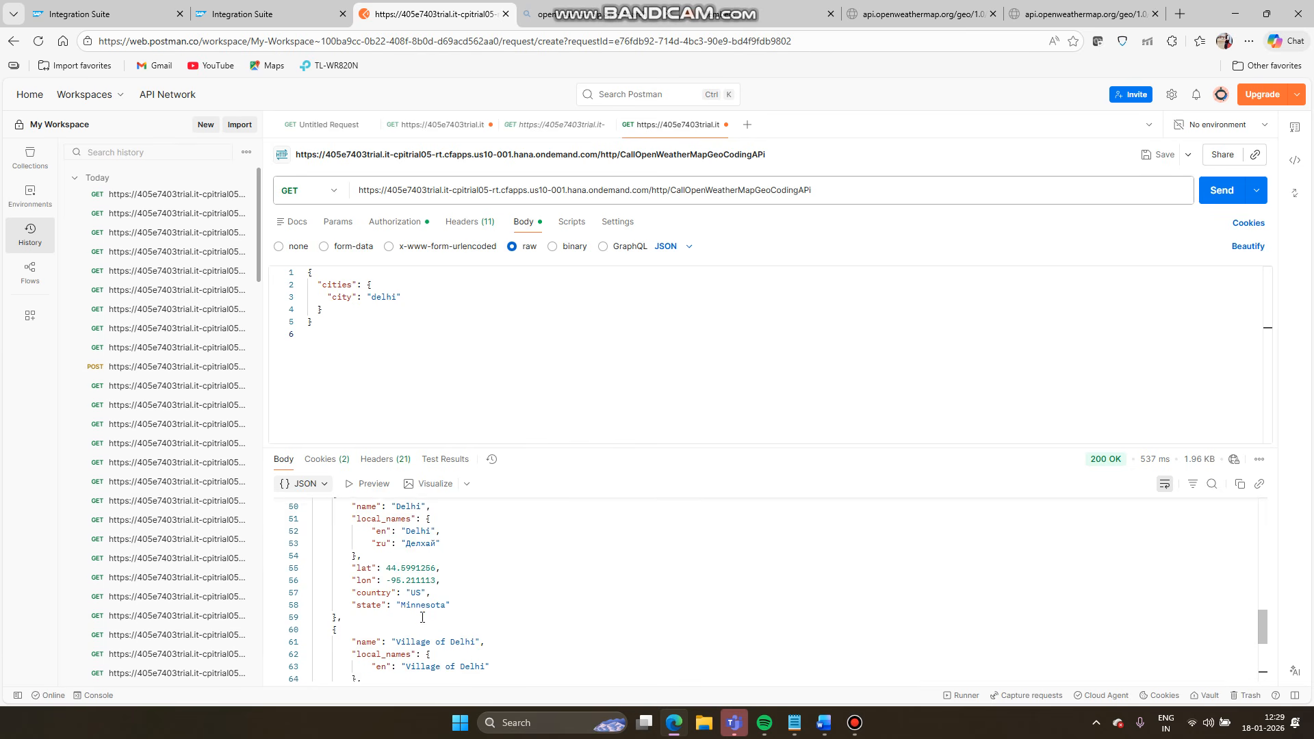
scroll(422, 617, "up", 1)
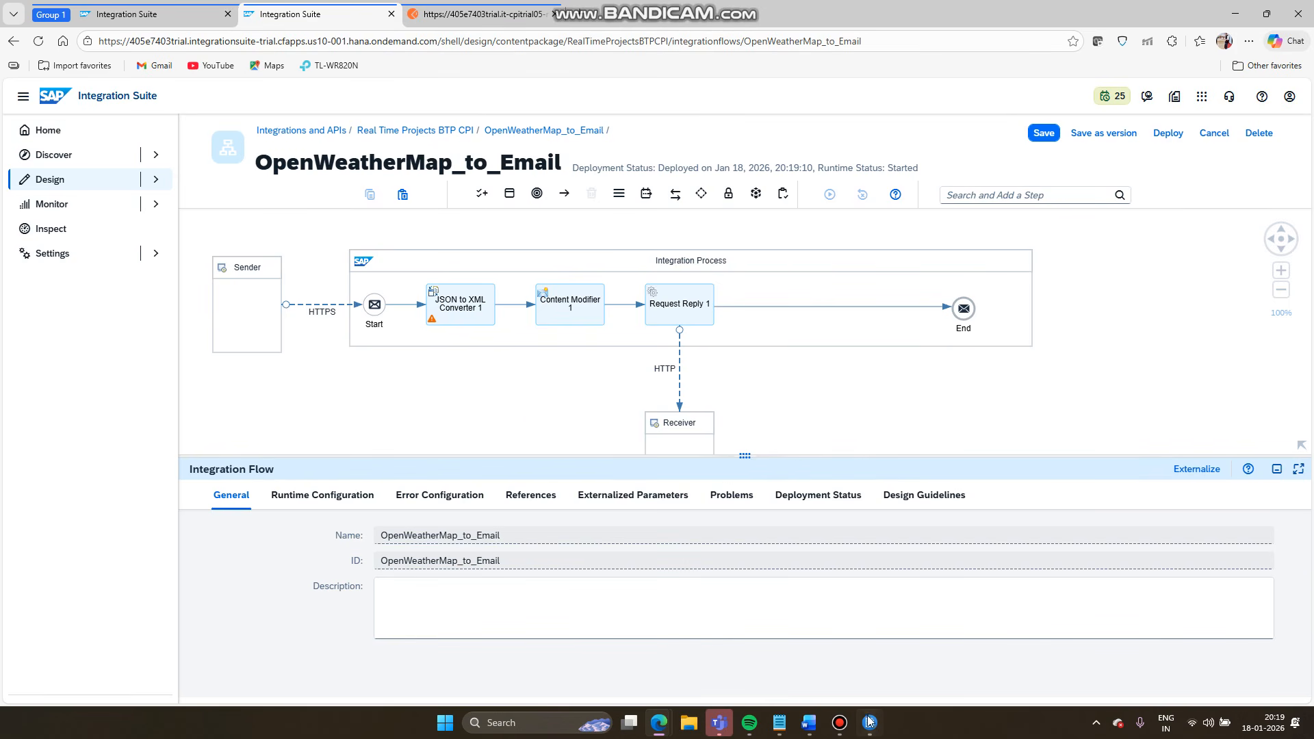
- Bring the BTP CPI PROJECT Word notes listing Cases 1–4 to the front
mouse_move(869, 722)
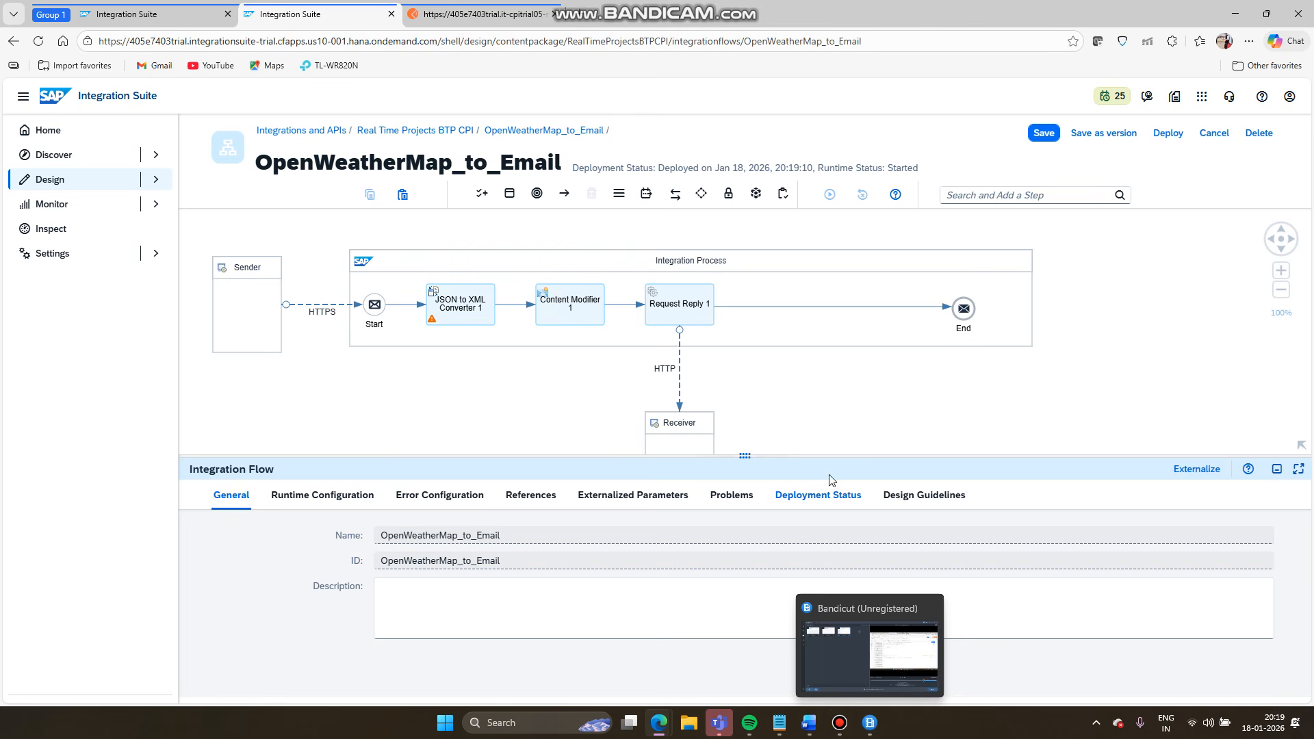
left_click(840, 421)
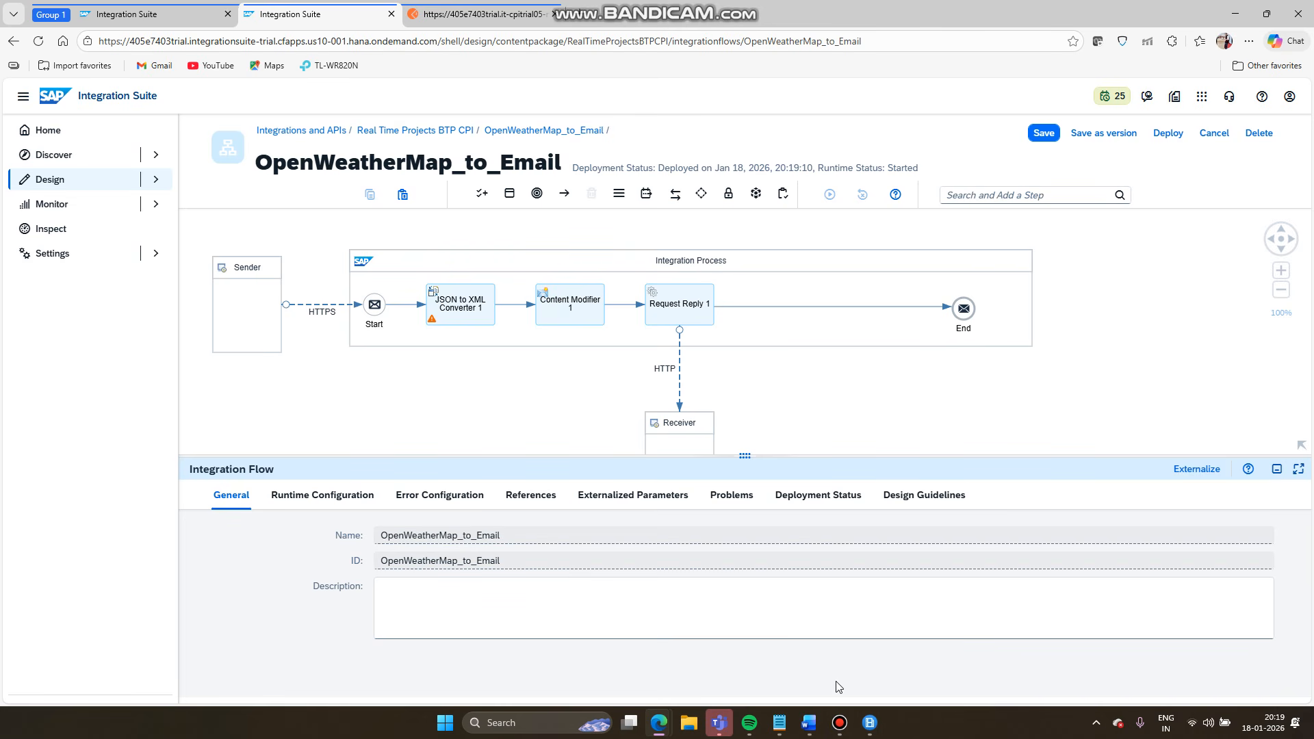
left_click(810, 724)
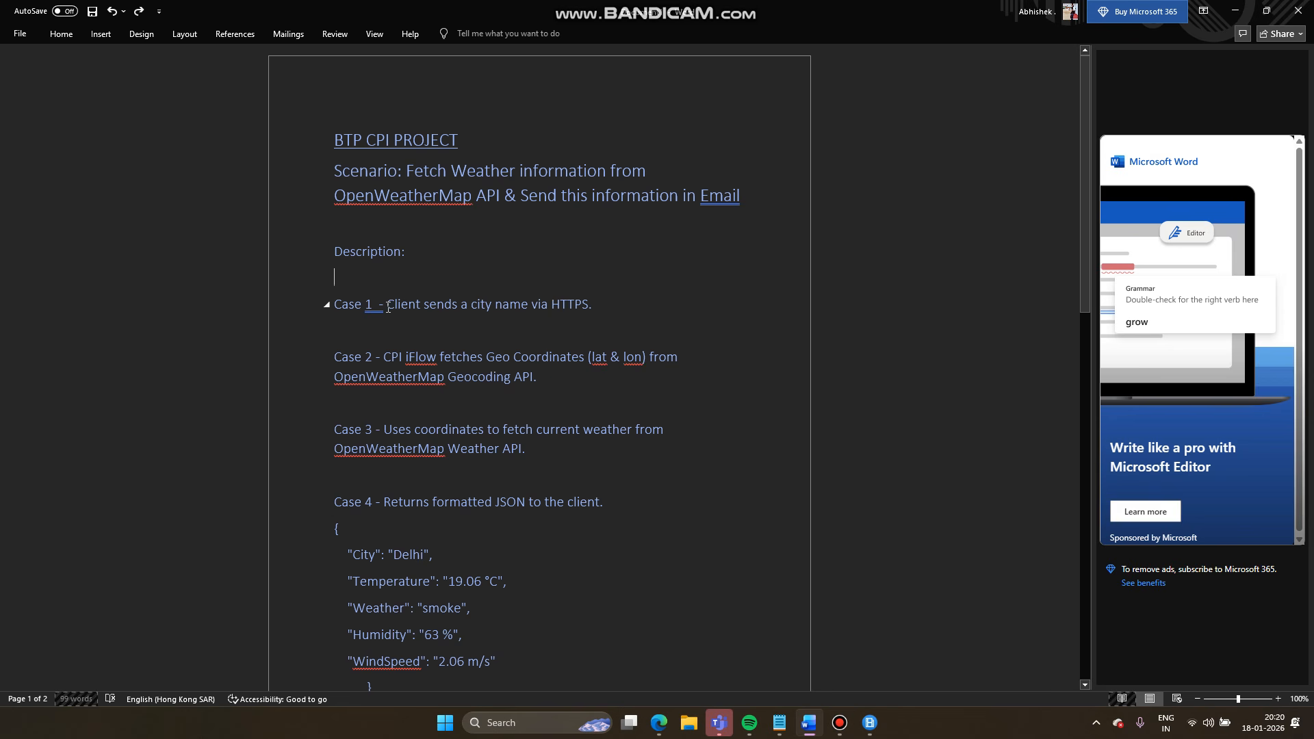
mouse_move(540, 383)
left_mouse_down()
mouse_move(440, 350)
mouse_move(376, 301)
mouse_move(345, 306)
mouse_move(388, 304)
mouse_move(556, 375)
left_mouse_up()
scroll(549, 450, "down", 1)
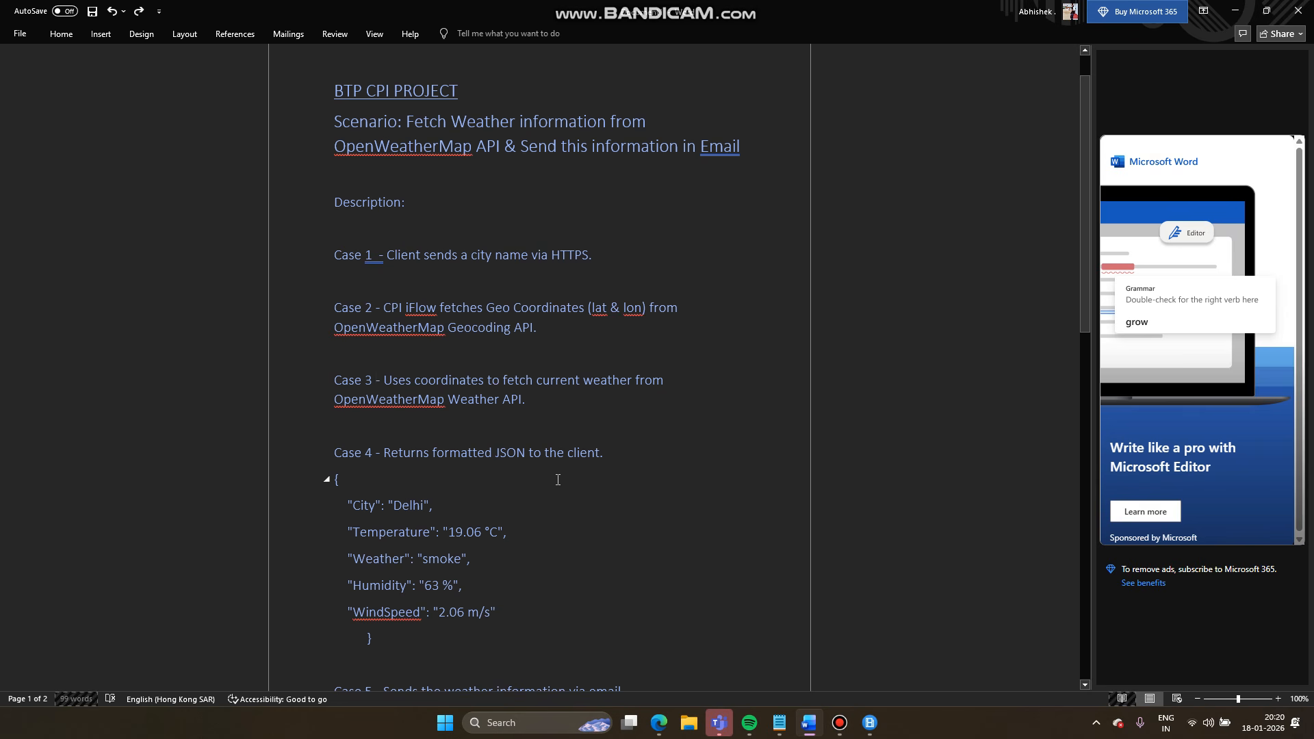
scroll(557, 480, "up", 2)
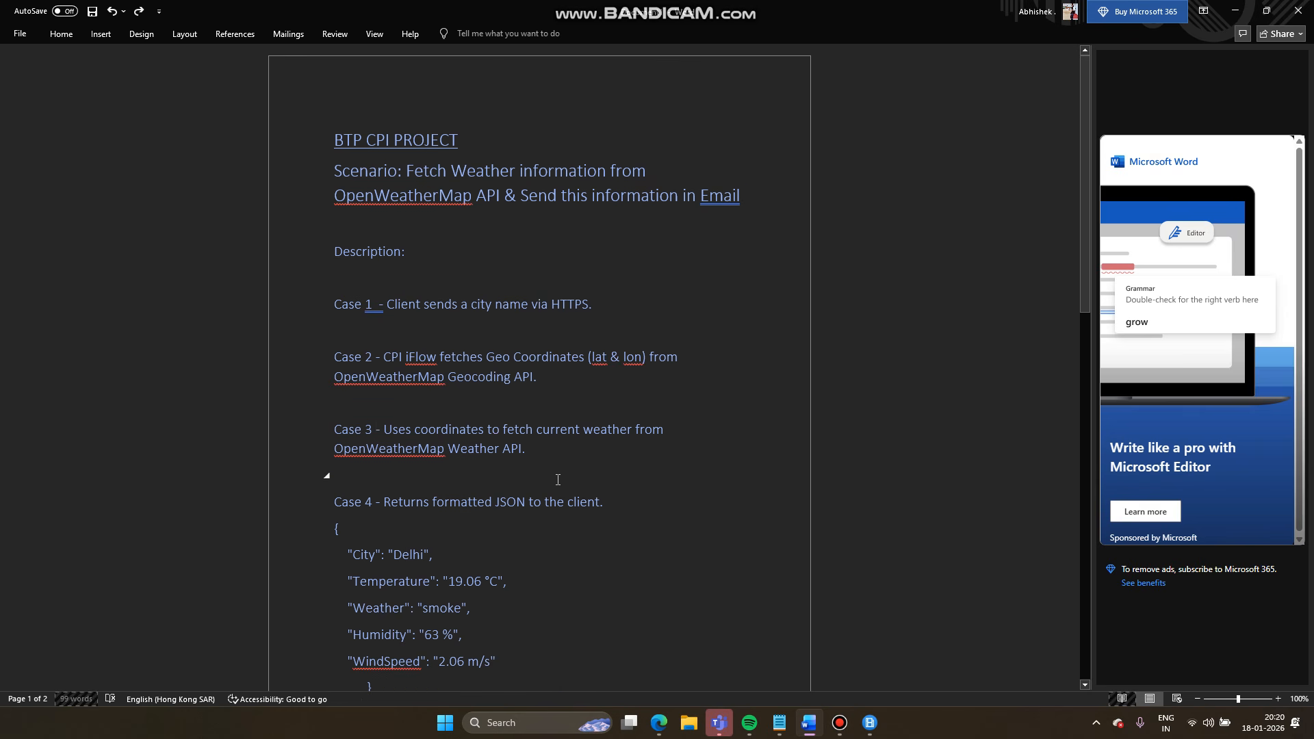
scroll(558, 480, "down", 4)
scroll(558, 480, "up", 4)
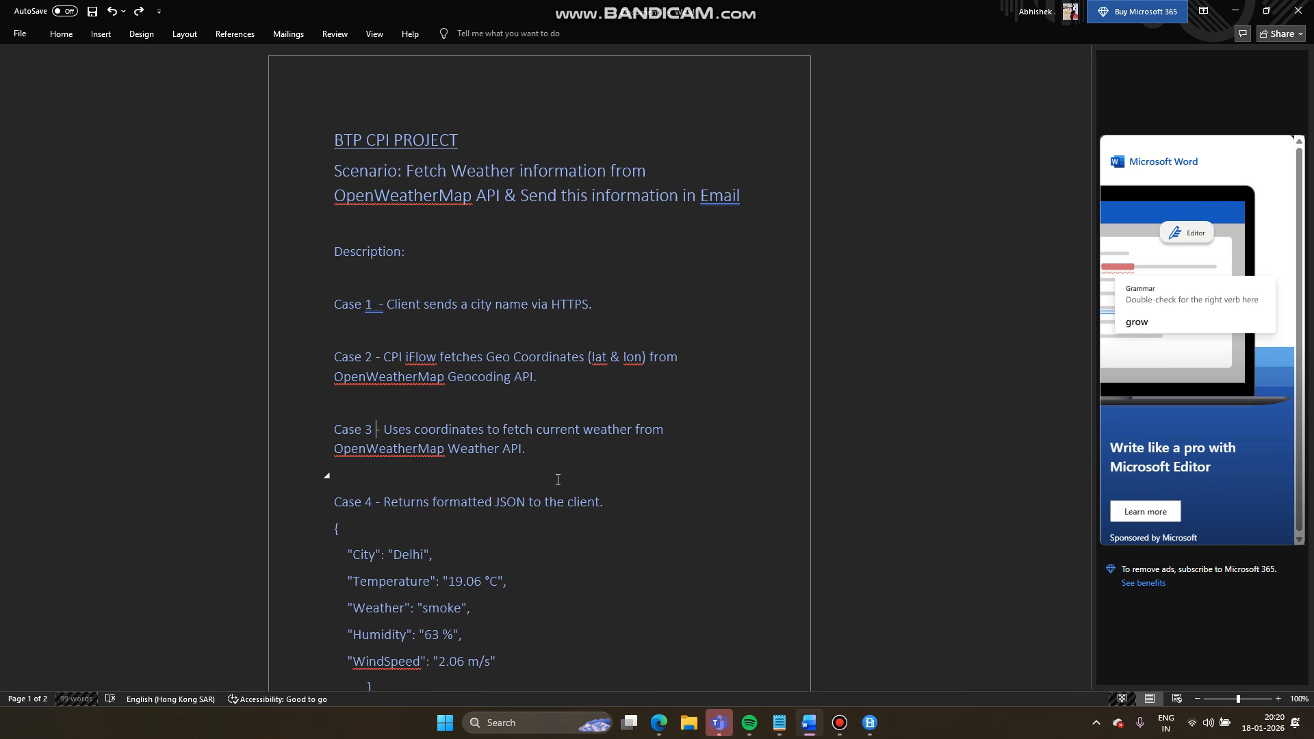
scroll(558, 479, "down", 3)
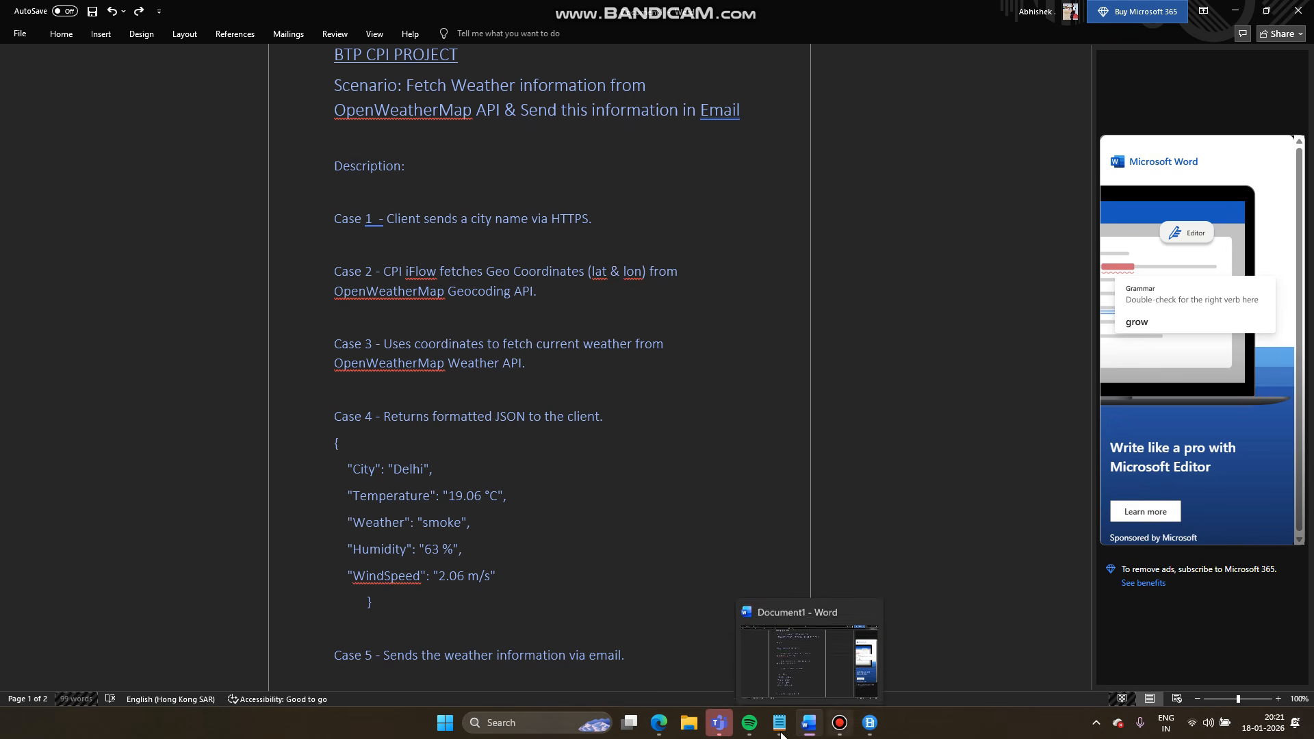
mouse_move(658, 723)
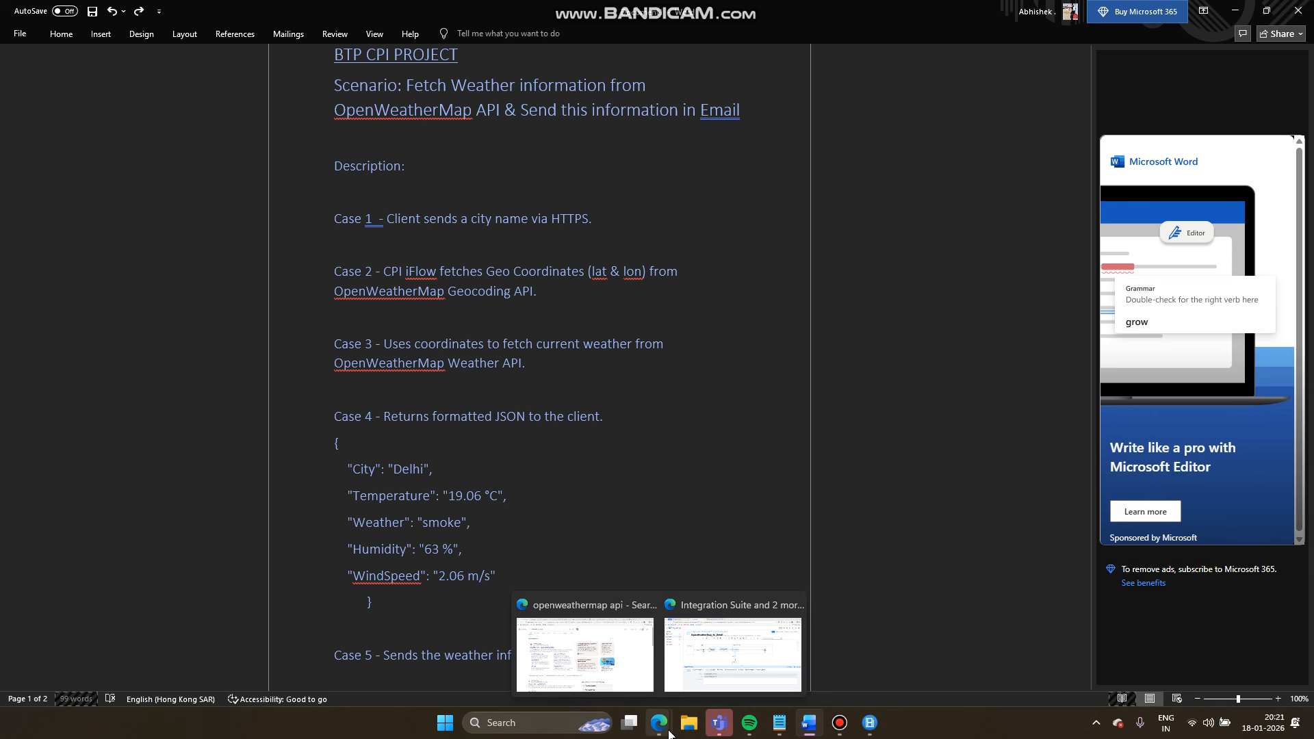
- Review the delhi request body and the localized Delhi names in the Postman response
left_click(712, 645)
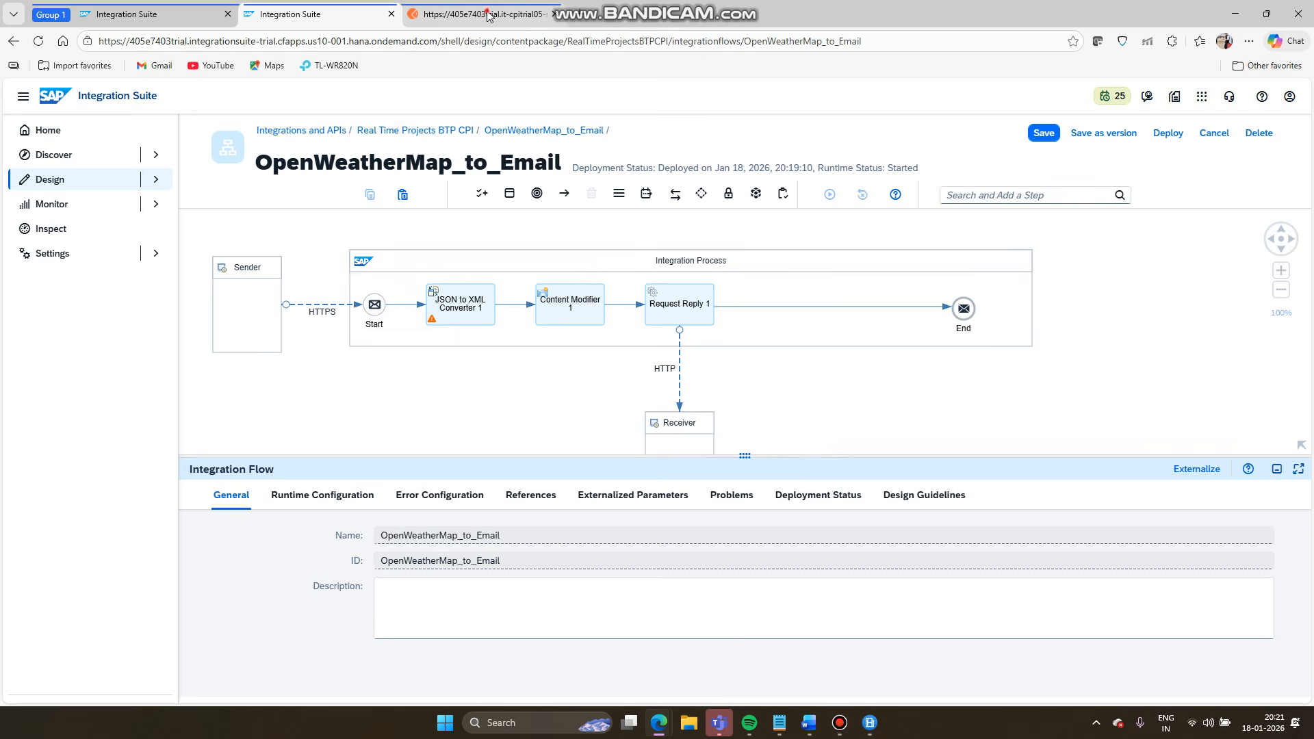
left_click(489, 15)
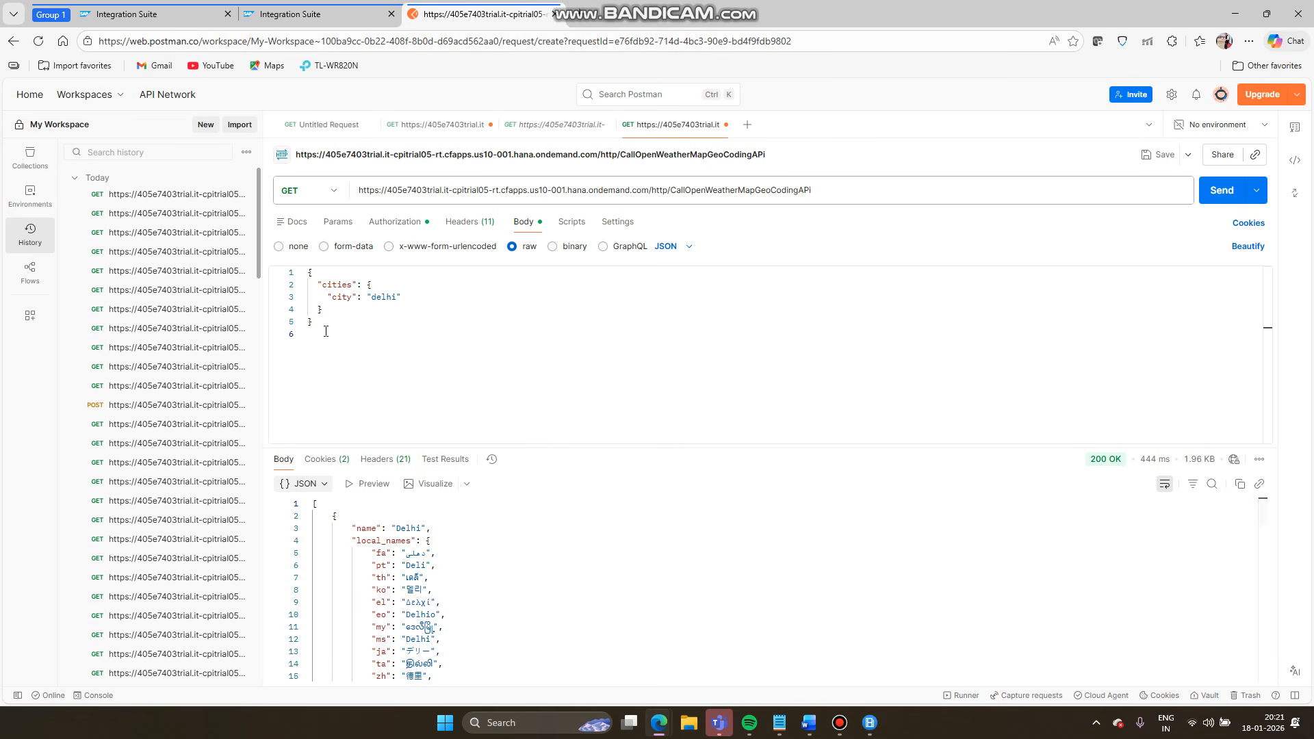
left_click_drag(319, 326, 307, 271)
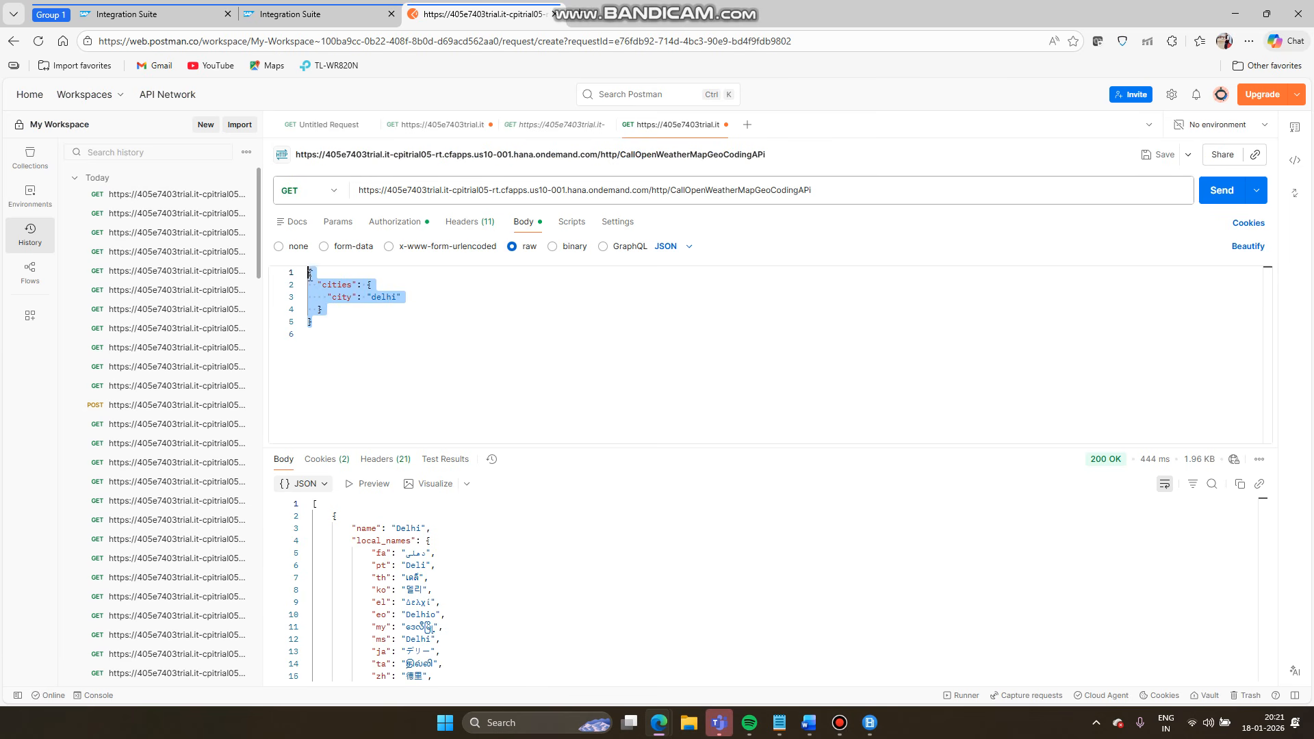
left_click(440, 358)
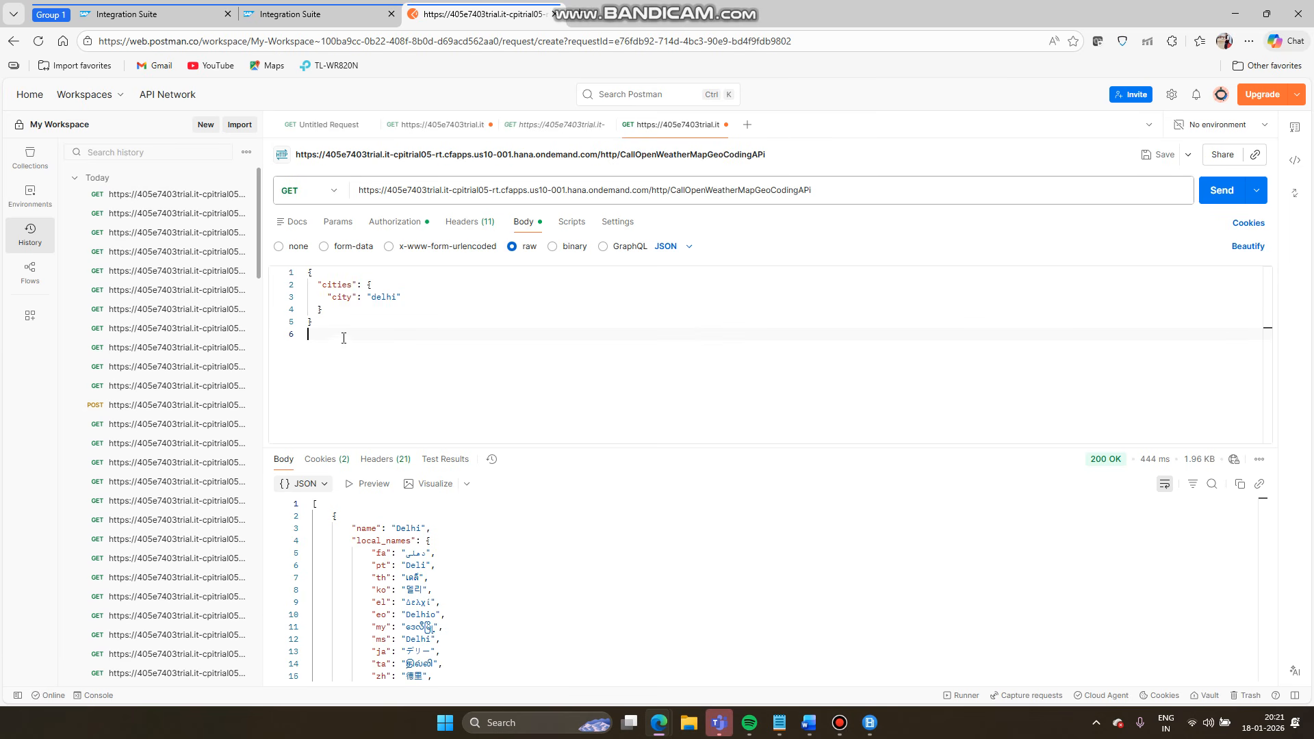
left_click(449, 580)
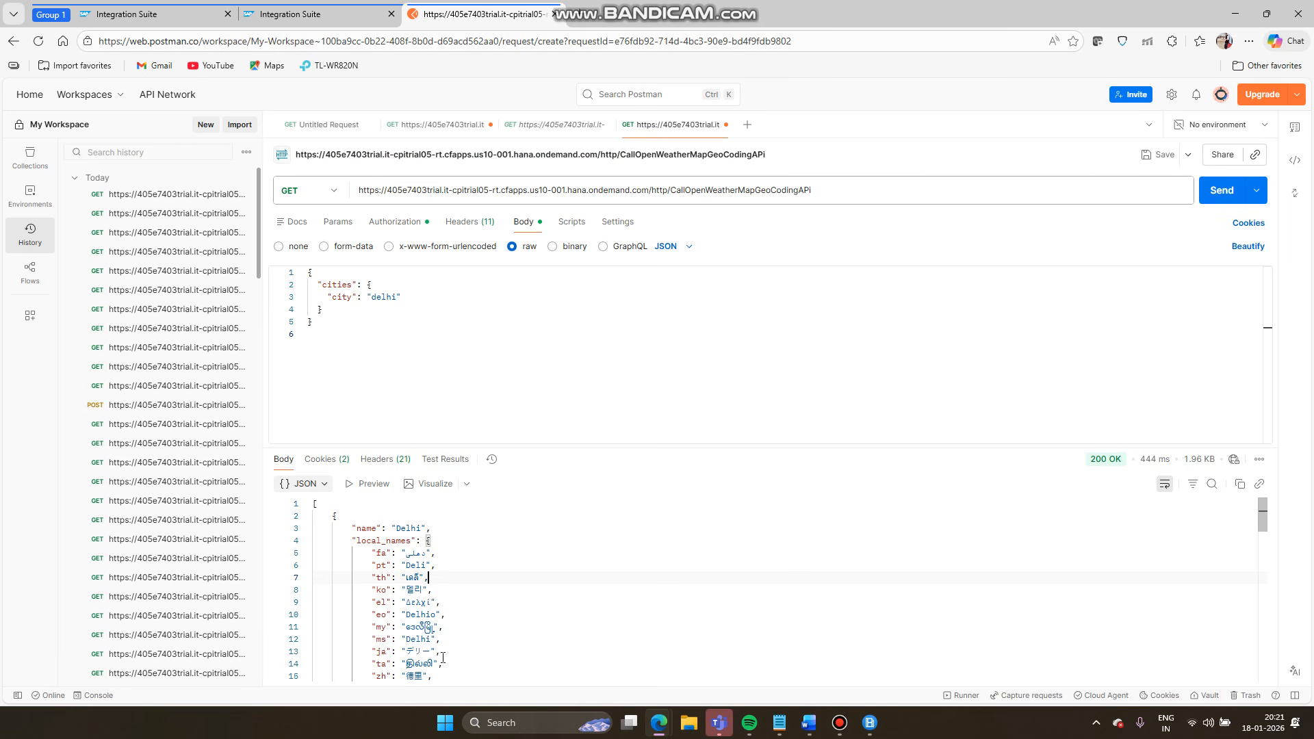
scroll(443, 657, "down", 2)
scroll(443, 657, "up", 2)
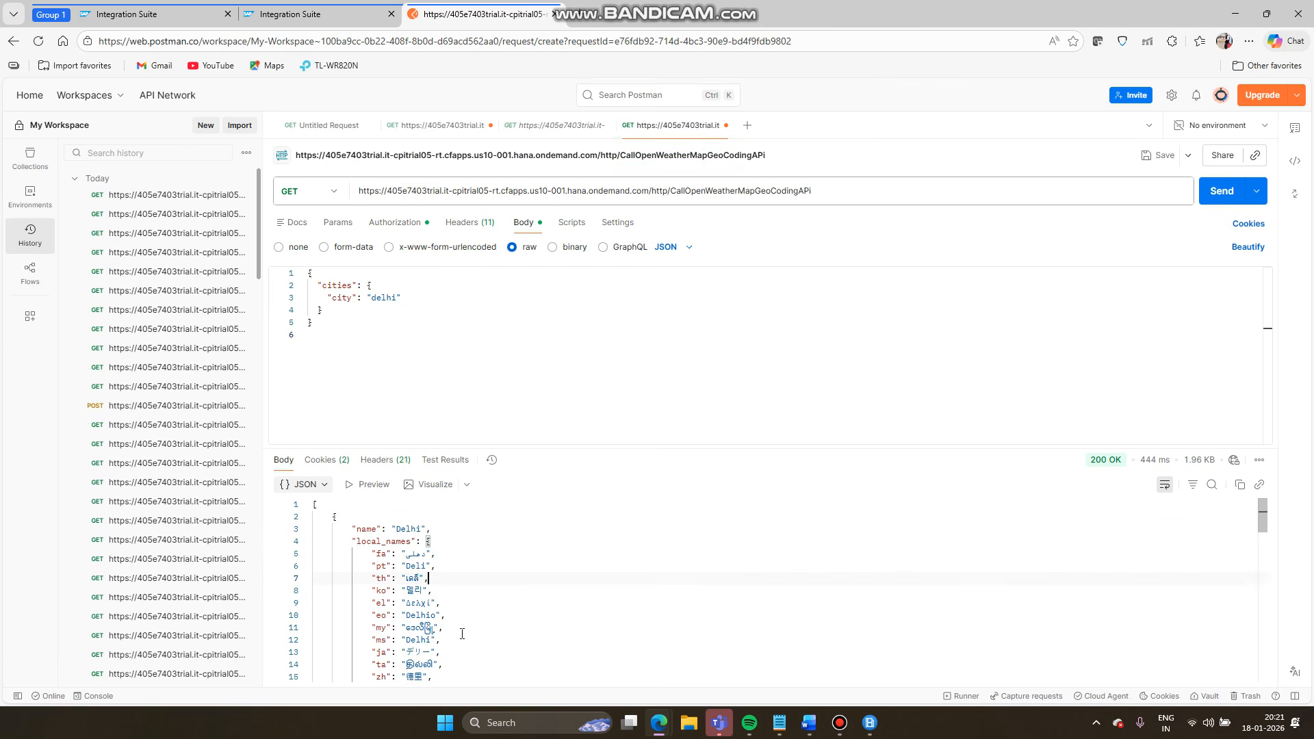
left_click(452, 639)
scroll(430, 589, "down", 5)
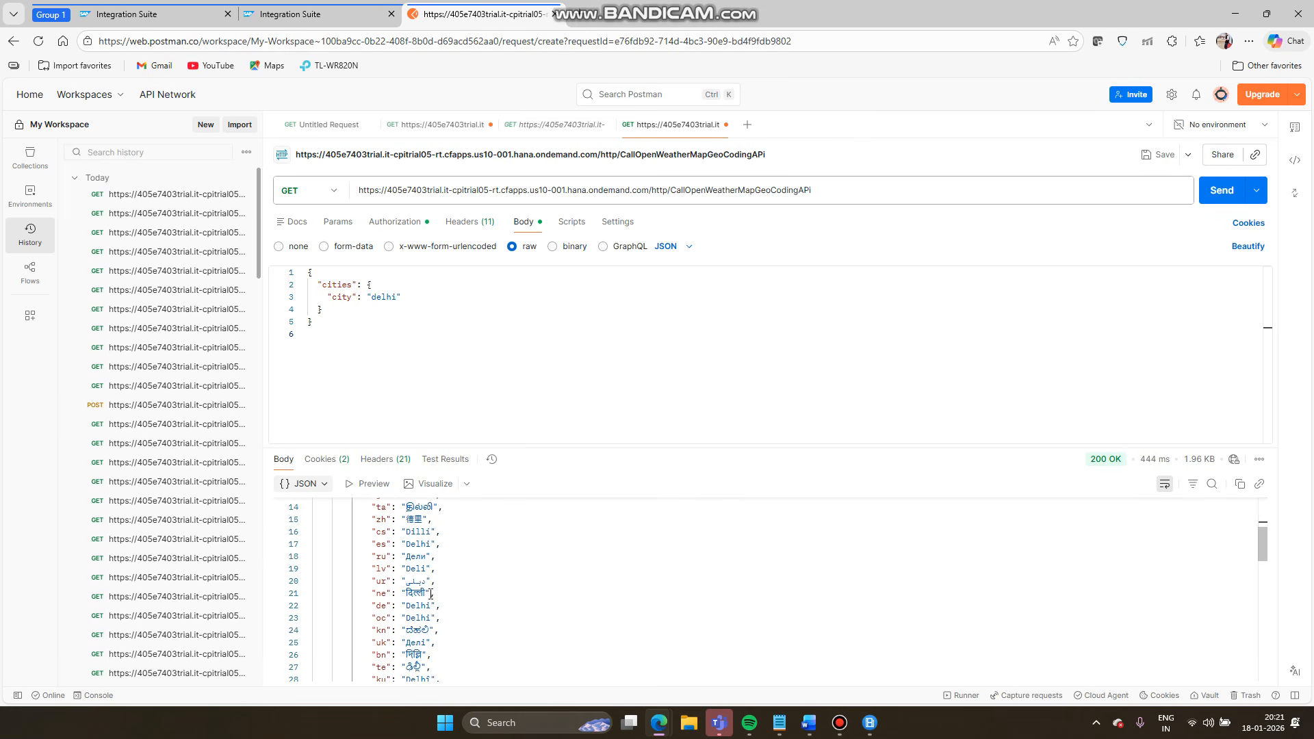
- Compare the city request body with the flow and select the Request Reply 1 to End connection
left_click(328, 21)
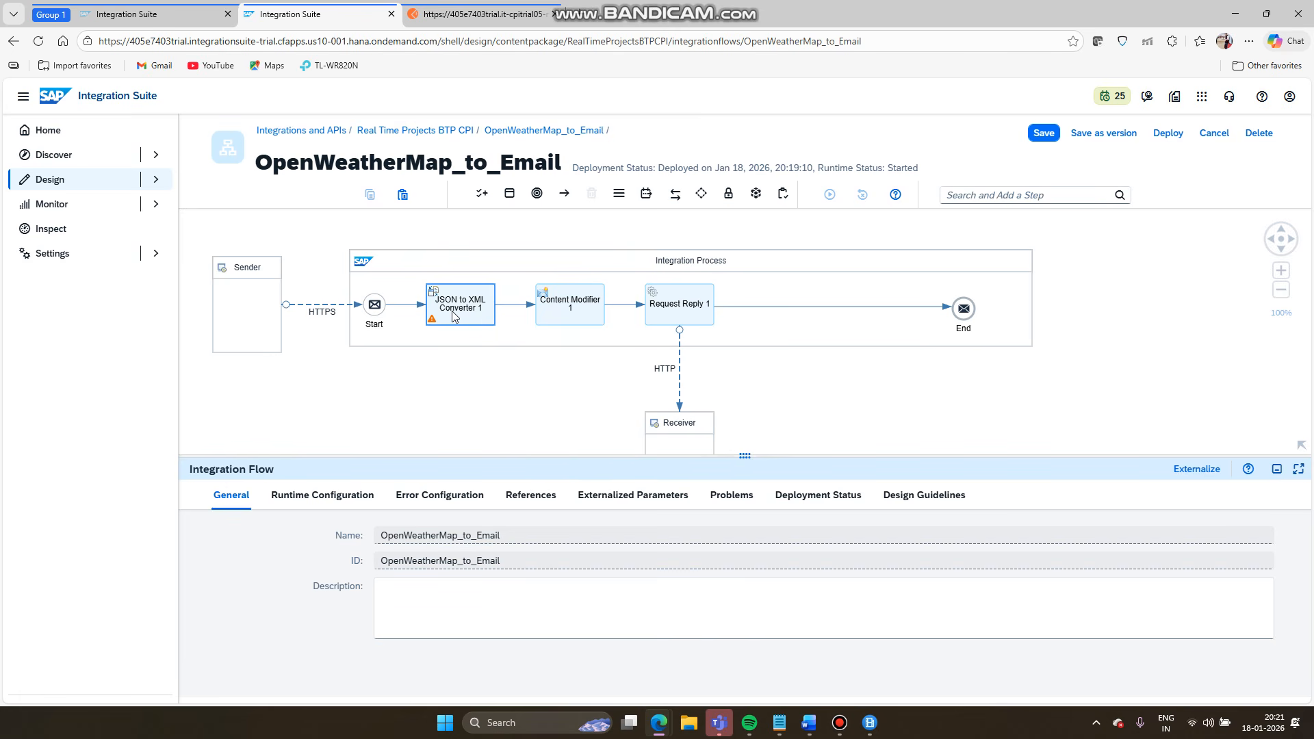
left_click(464, 18)
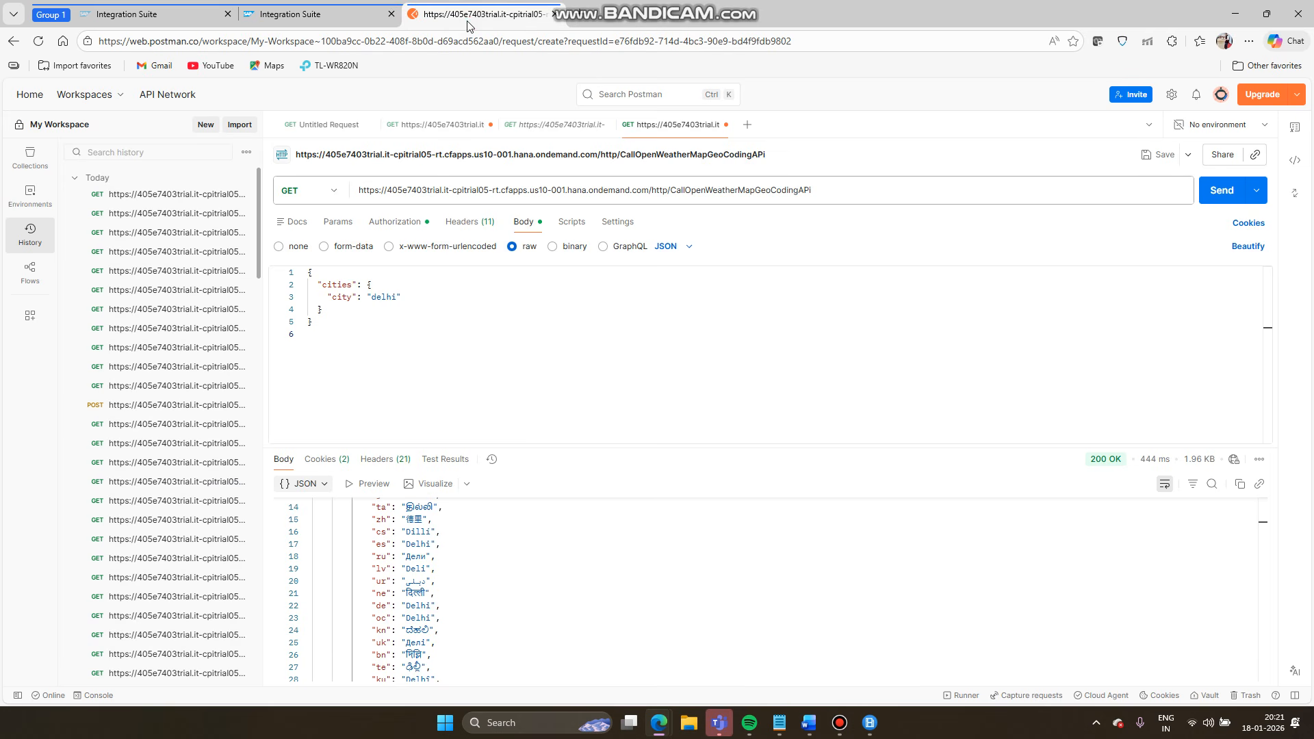
left_click_drag(323, 329, 301, 273)
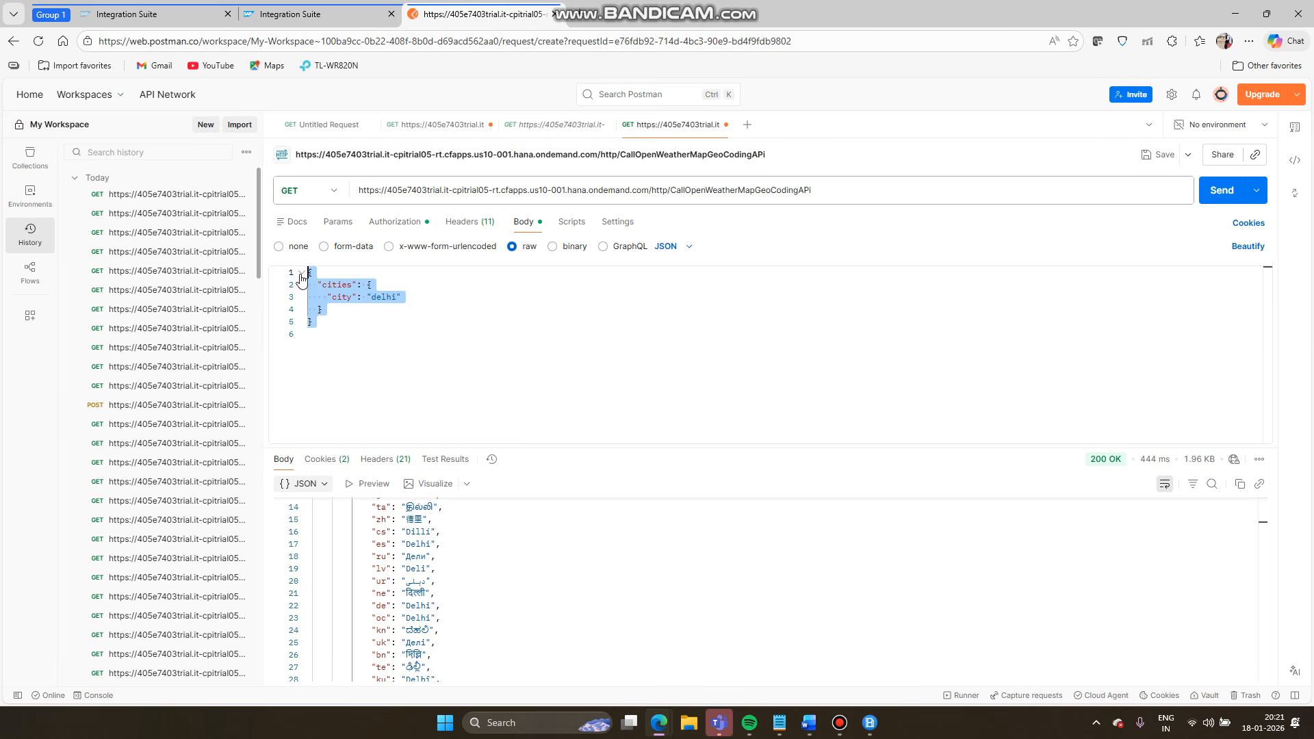
left_click(344, 353)
left_click_drag(343, 345, 308, 277)
left_click(301, 14)
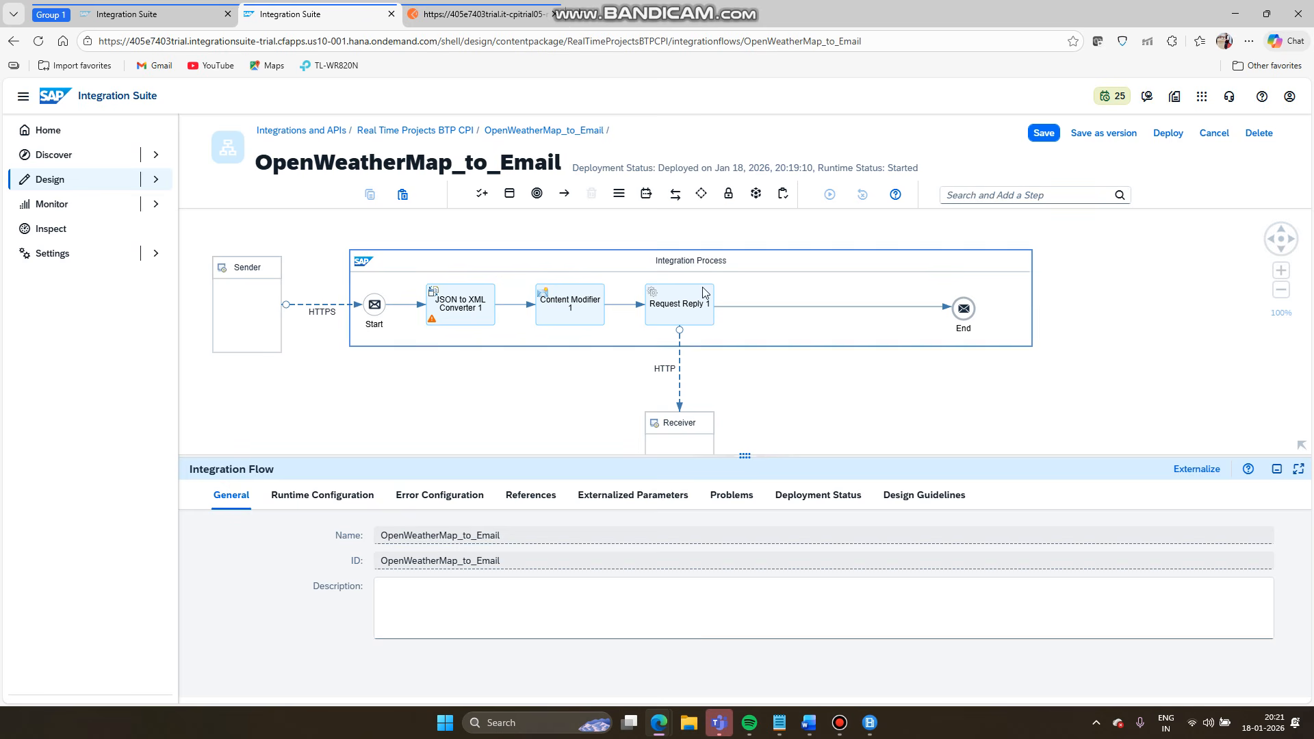
left_click(764, 309)
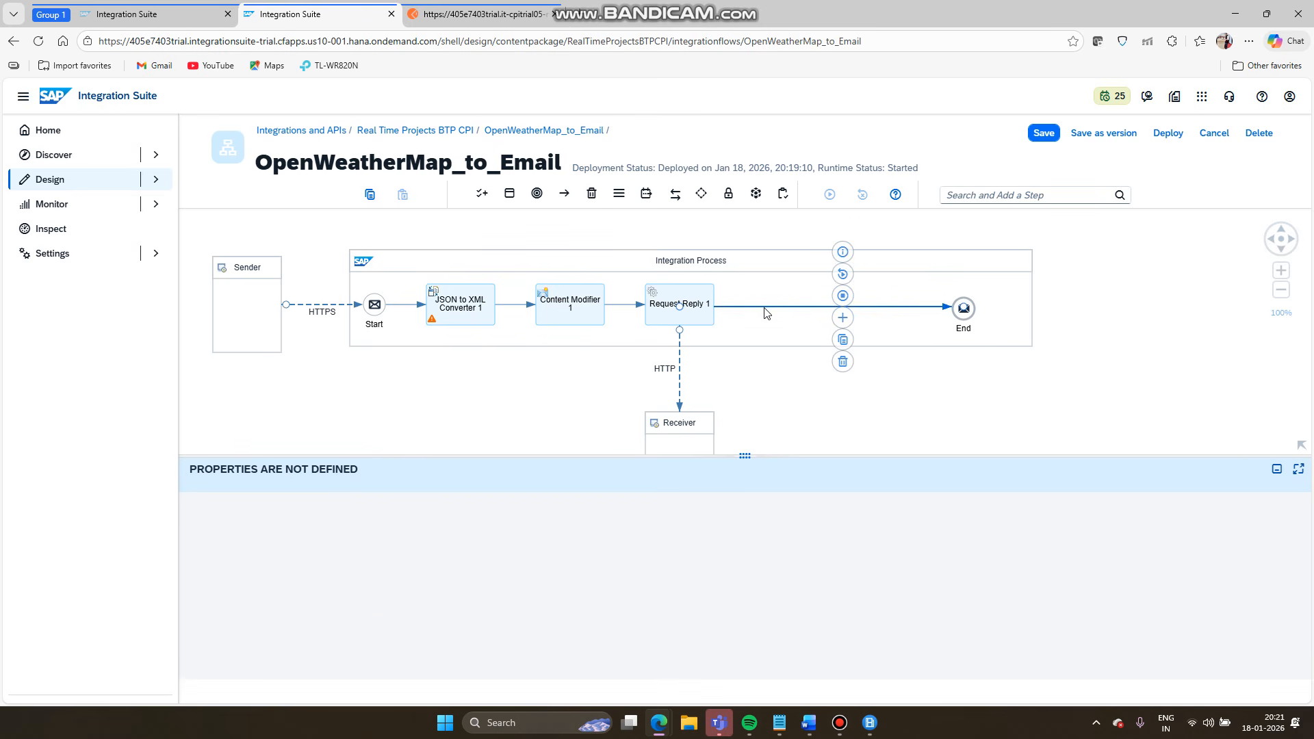
- Examine the response JSON again, selecting the local names on lines 9 to 12
left_click(475, 14)
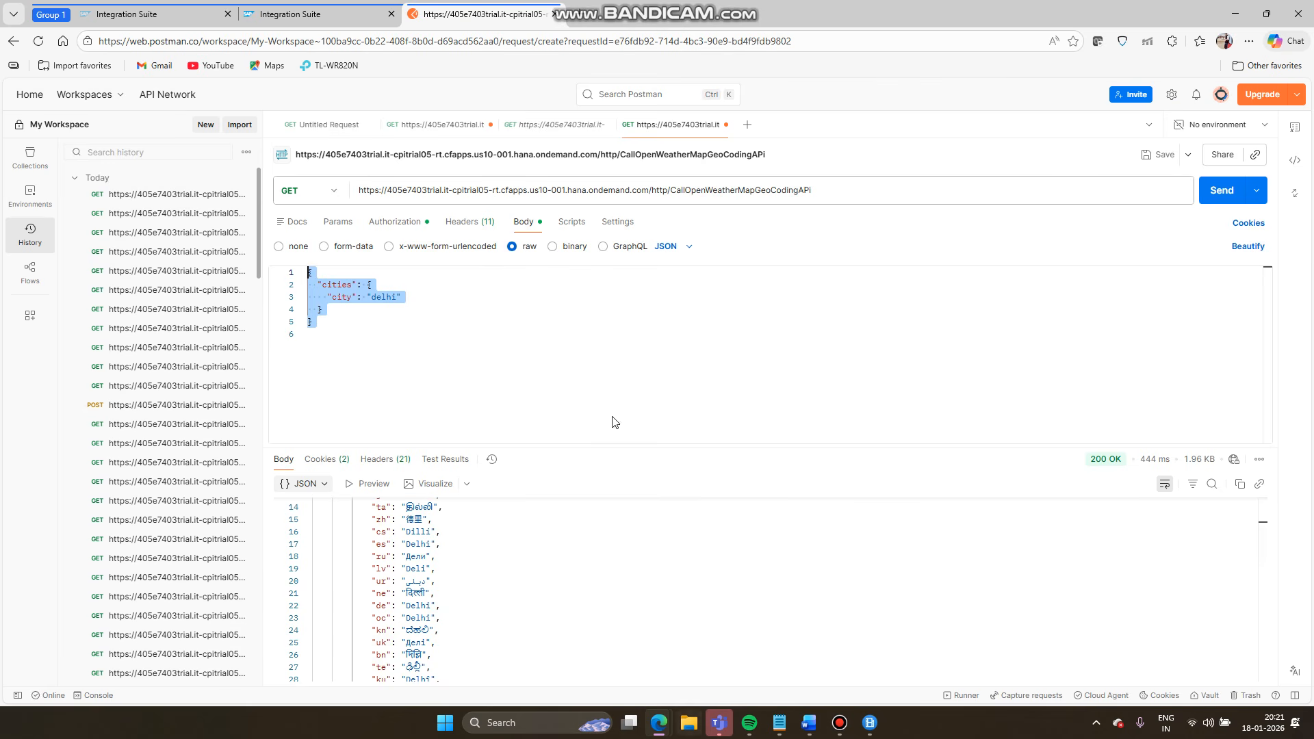
left_click(482, 583)
scroll(482, 582, "down", 8)
right_click(481, 583)
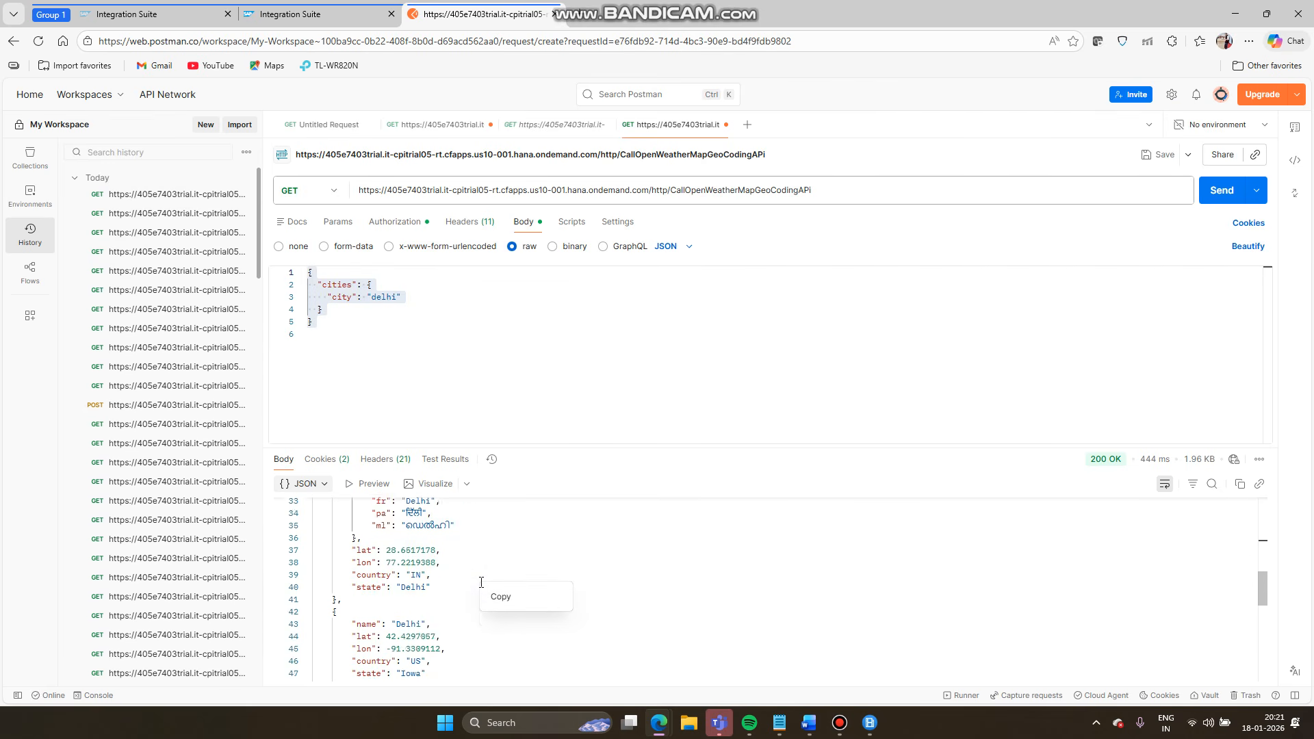
scroll(481, 582, "down", 3)
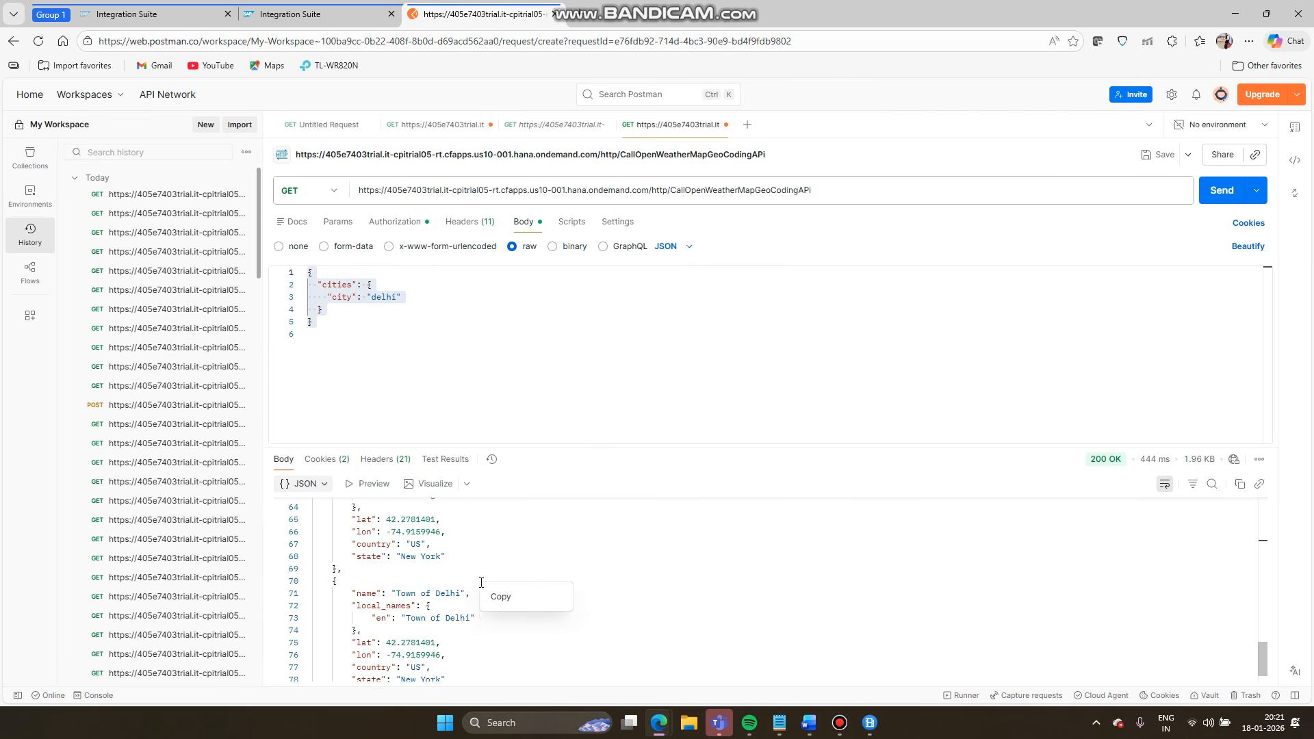
scroll(457, 558, "down", 1)
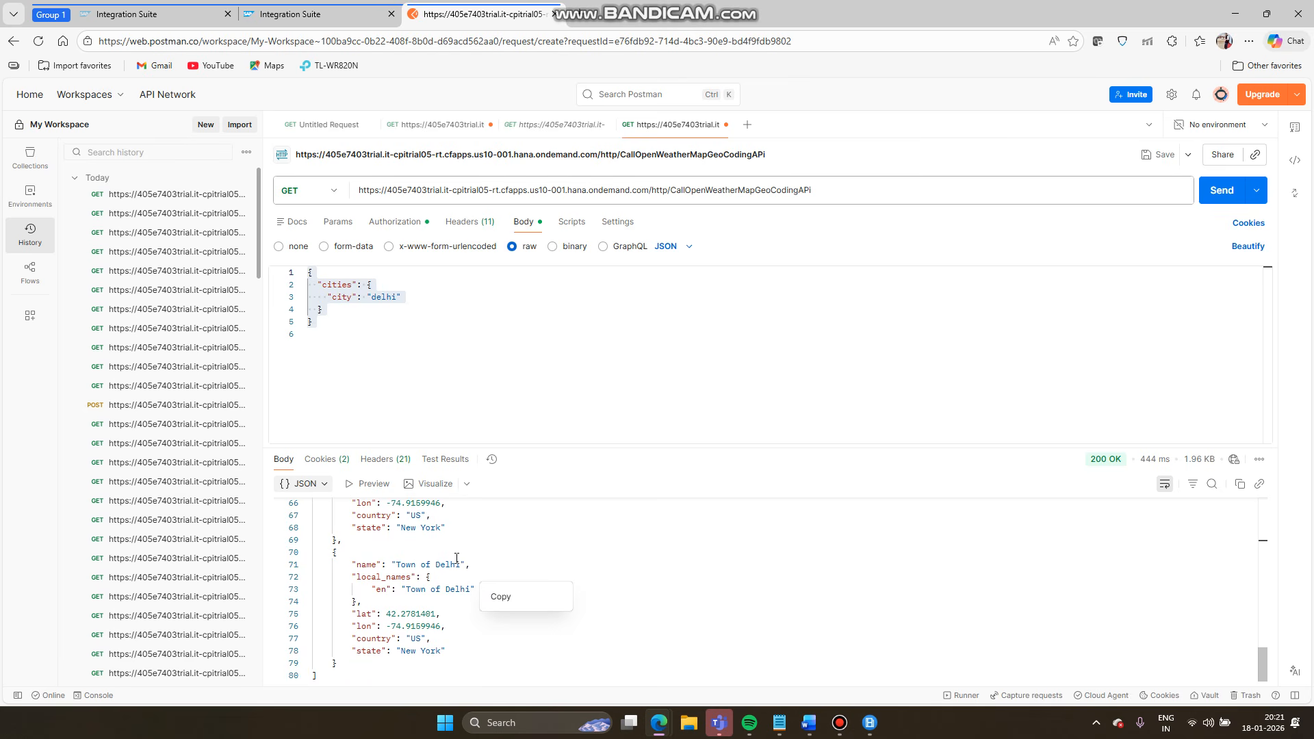
left_click(551, 538)
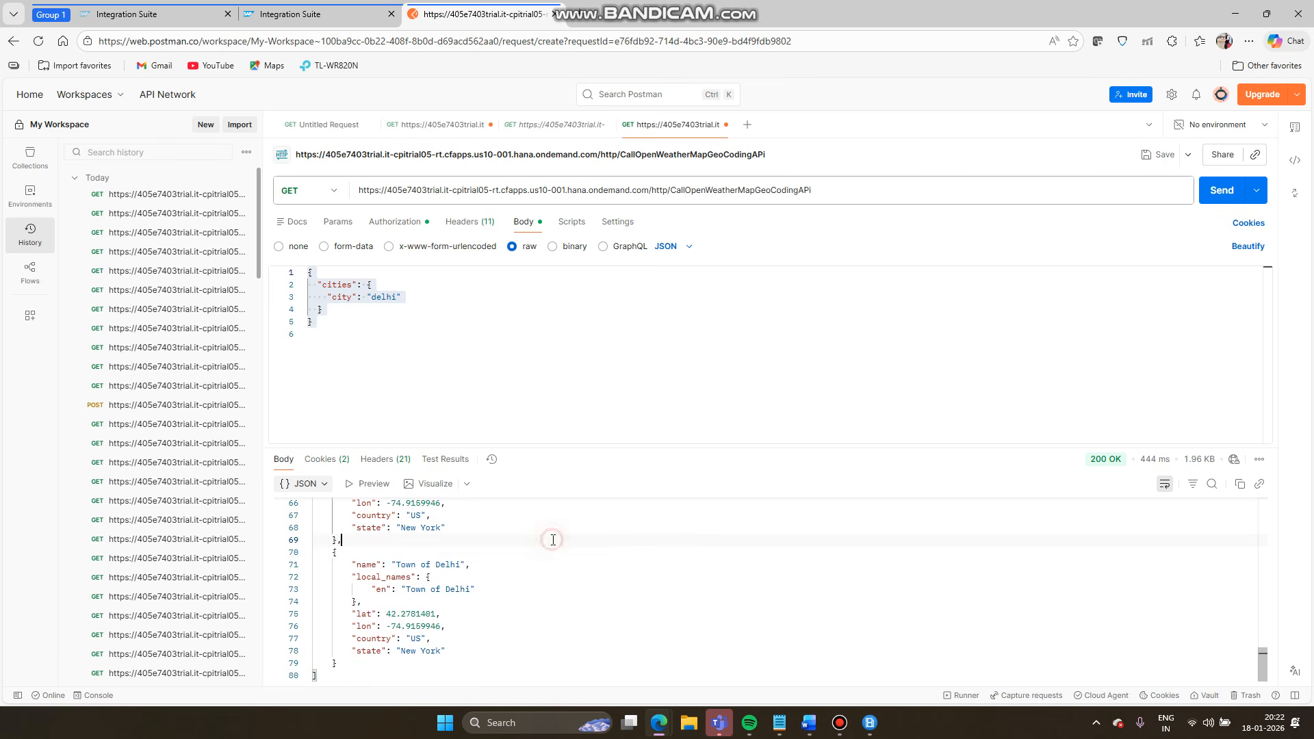
scroll(551, 538, "up", 12)
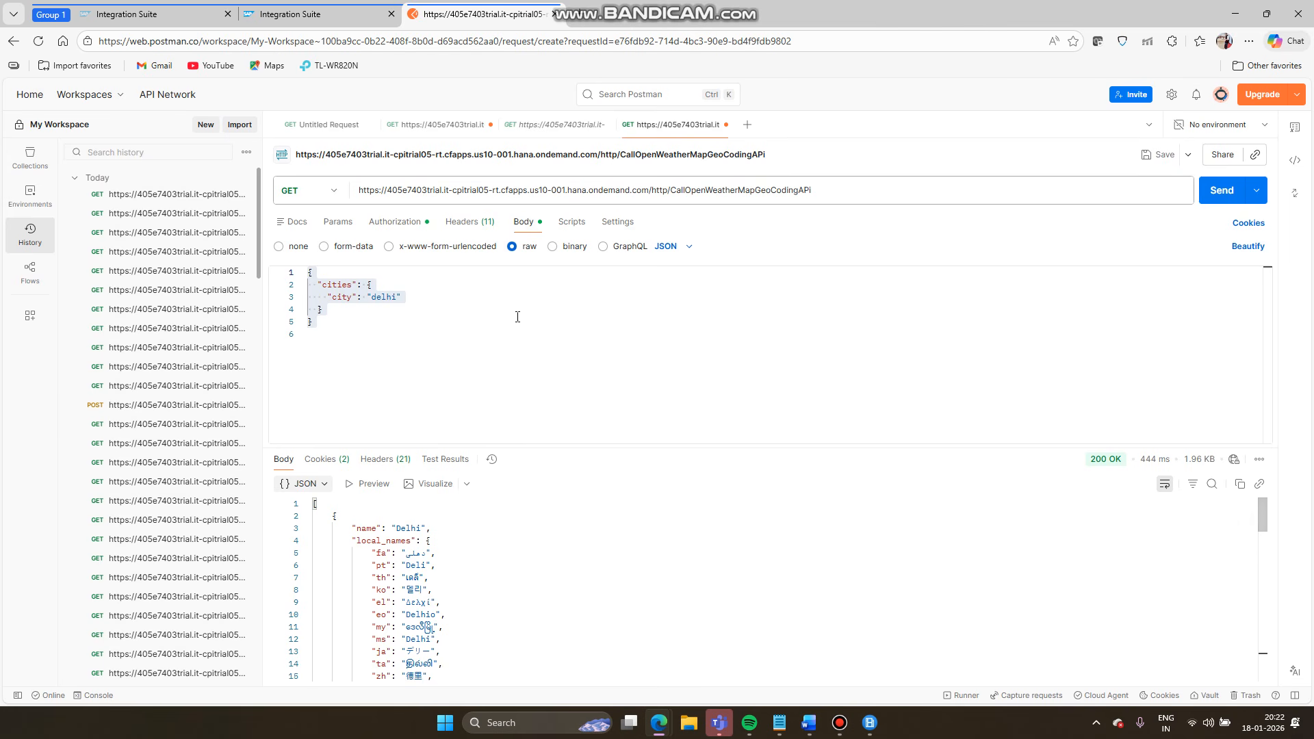
left_click(438, 358)
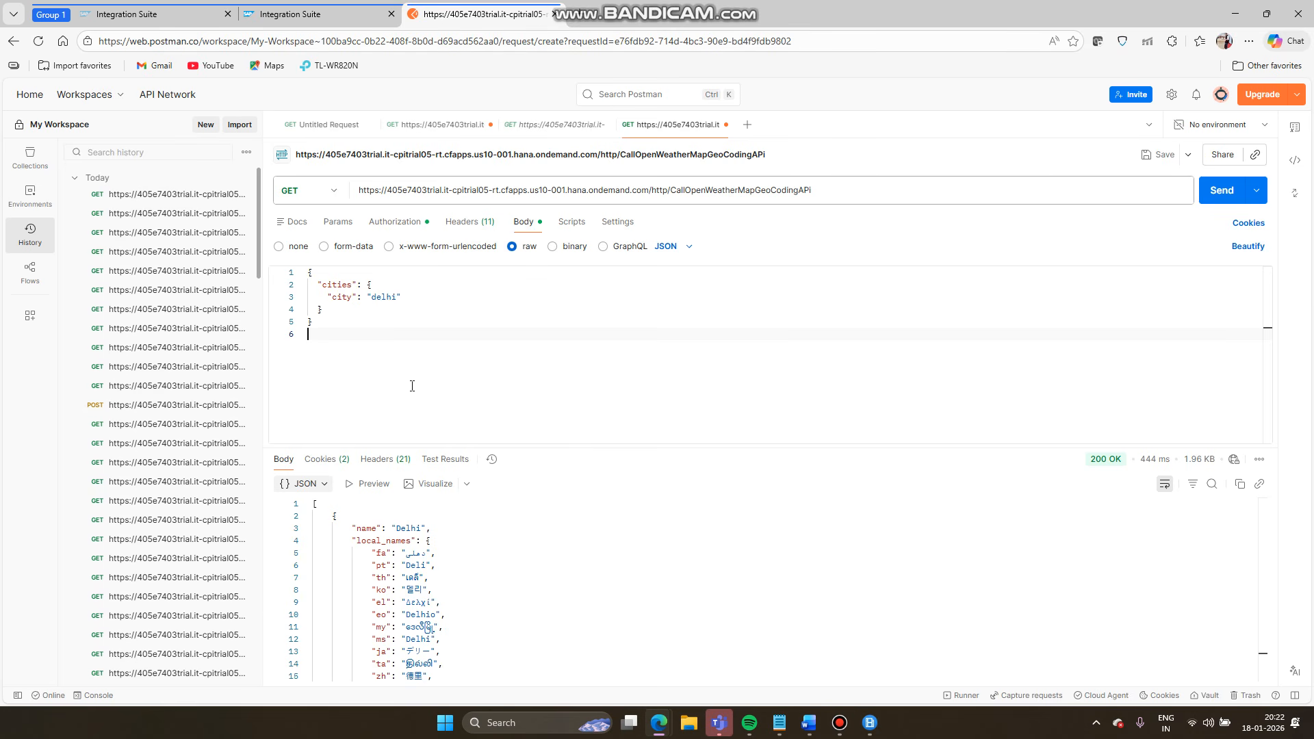
left_click(441, 601)
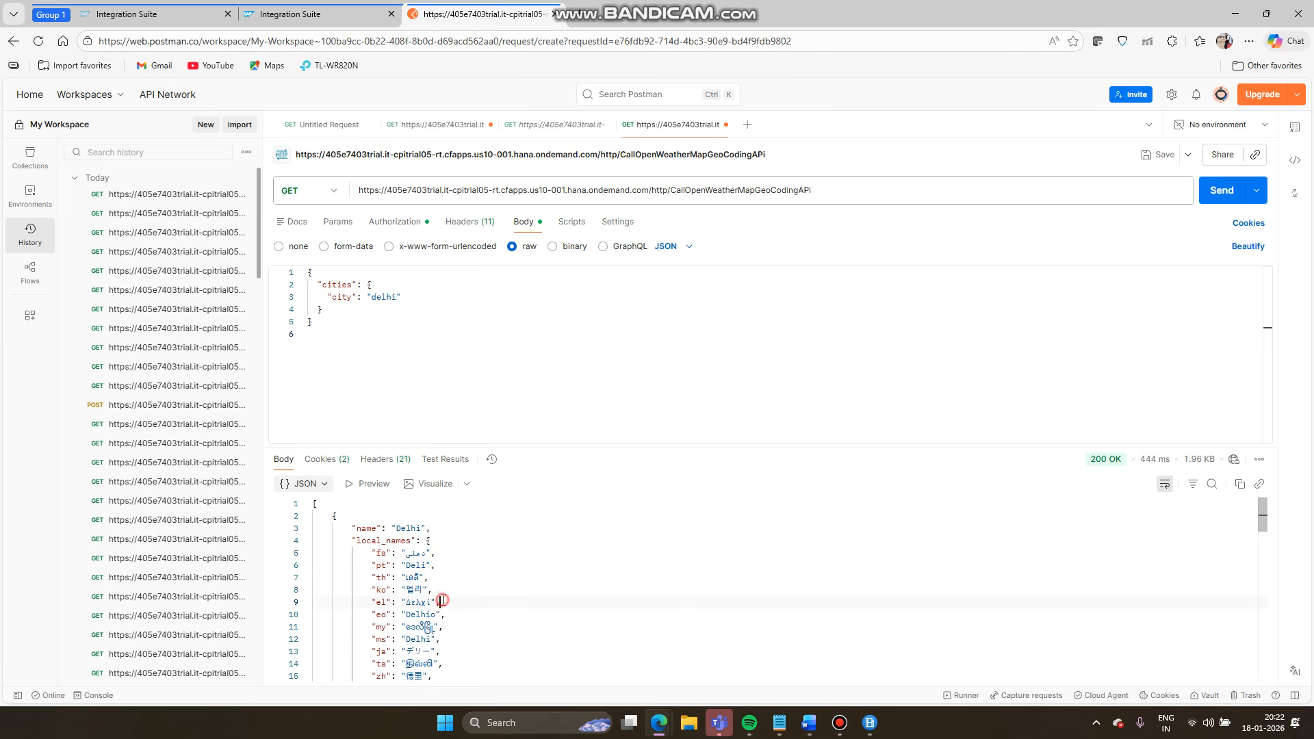
left_click_drag(442, 601, 443, 643)
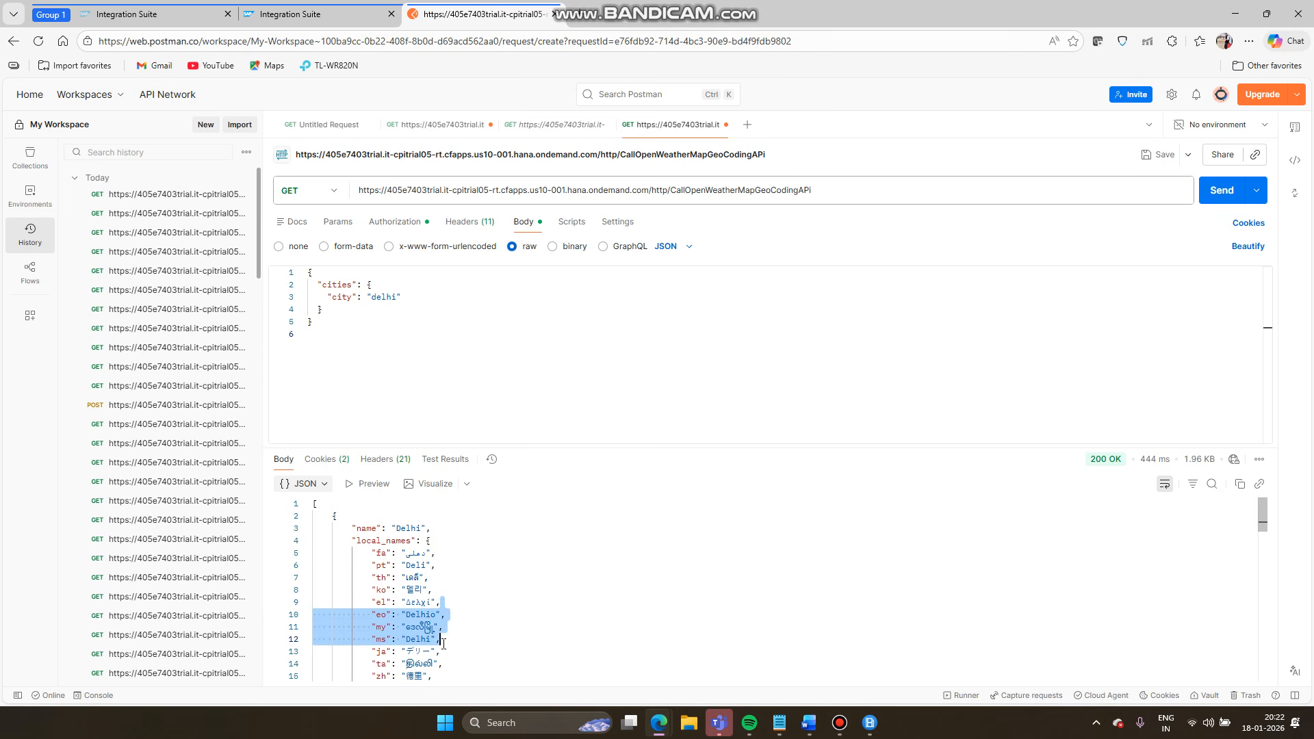
left_click(511, 655)
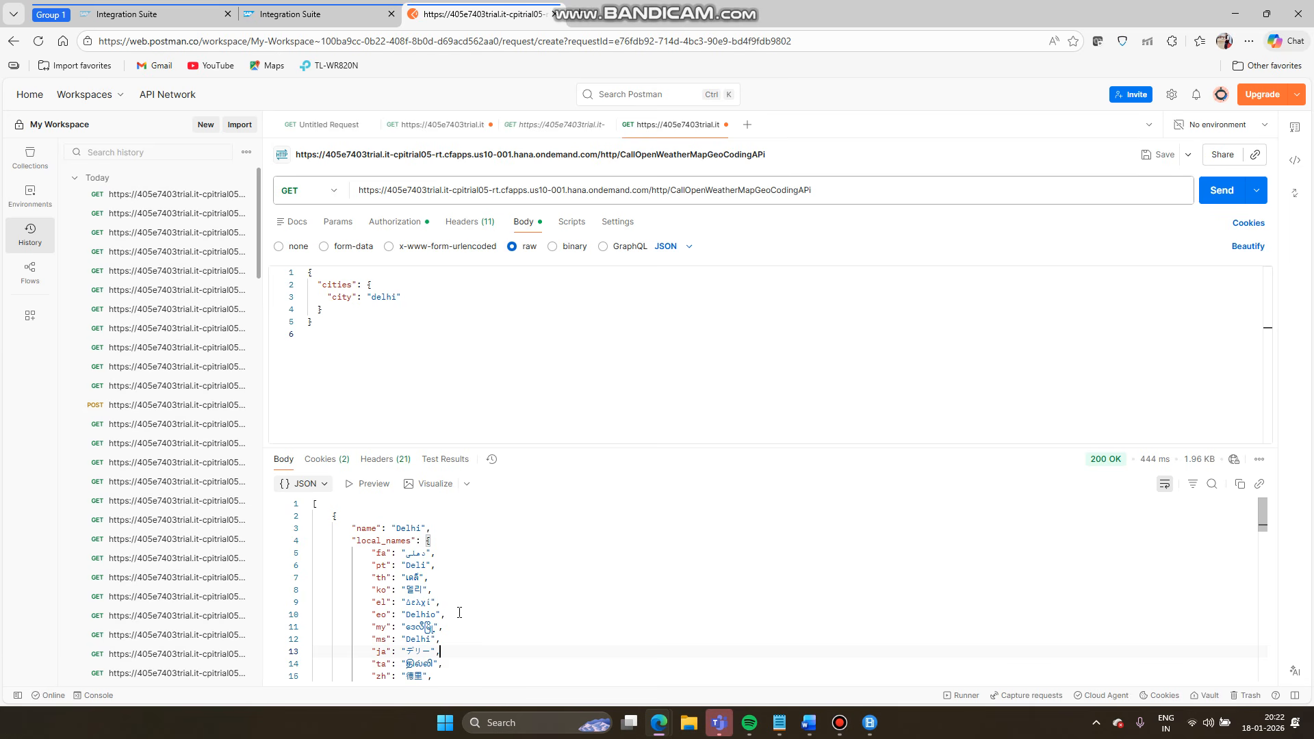
- Switch the response display to XML and back to formatted JSON
left_click(323, 487)
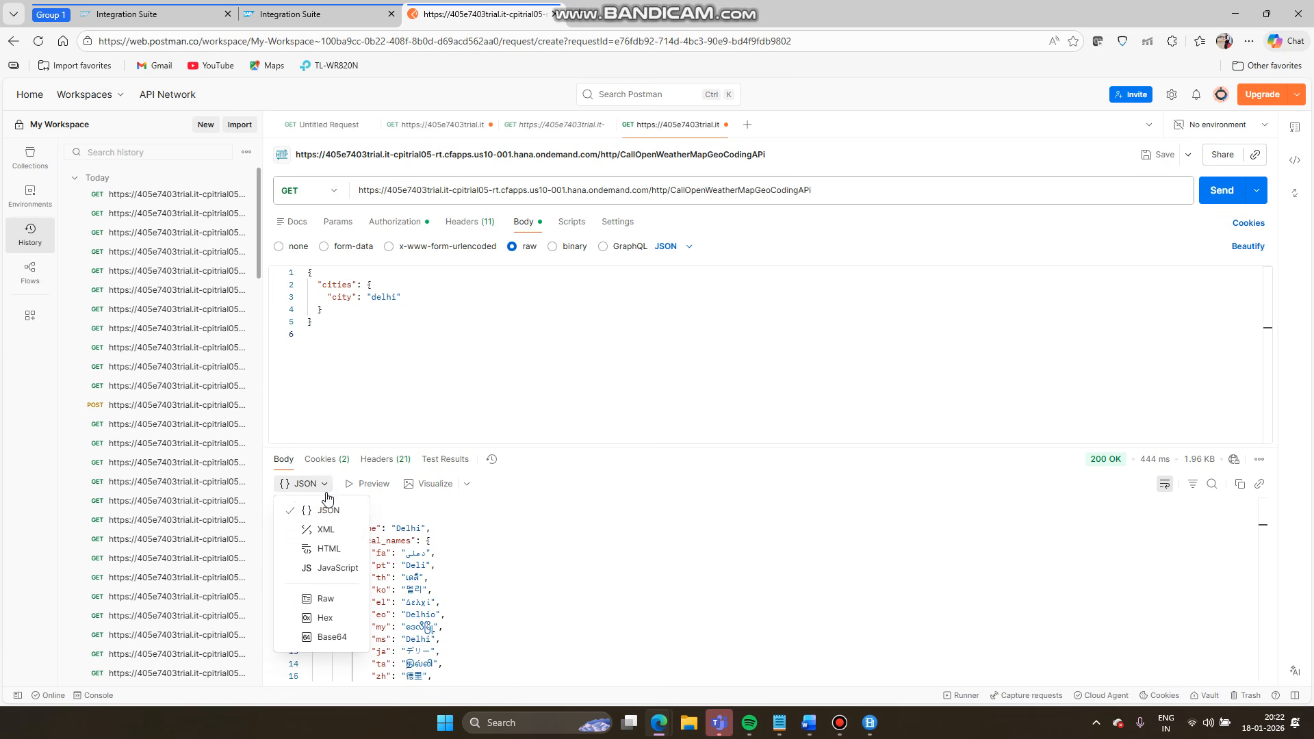
left_click(326, 529)
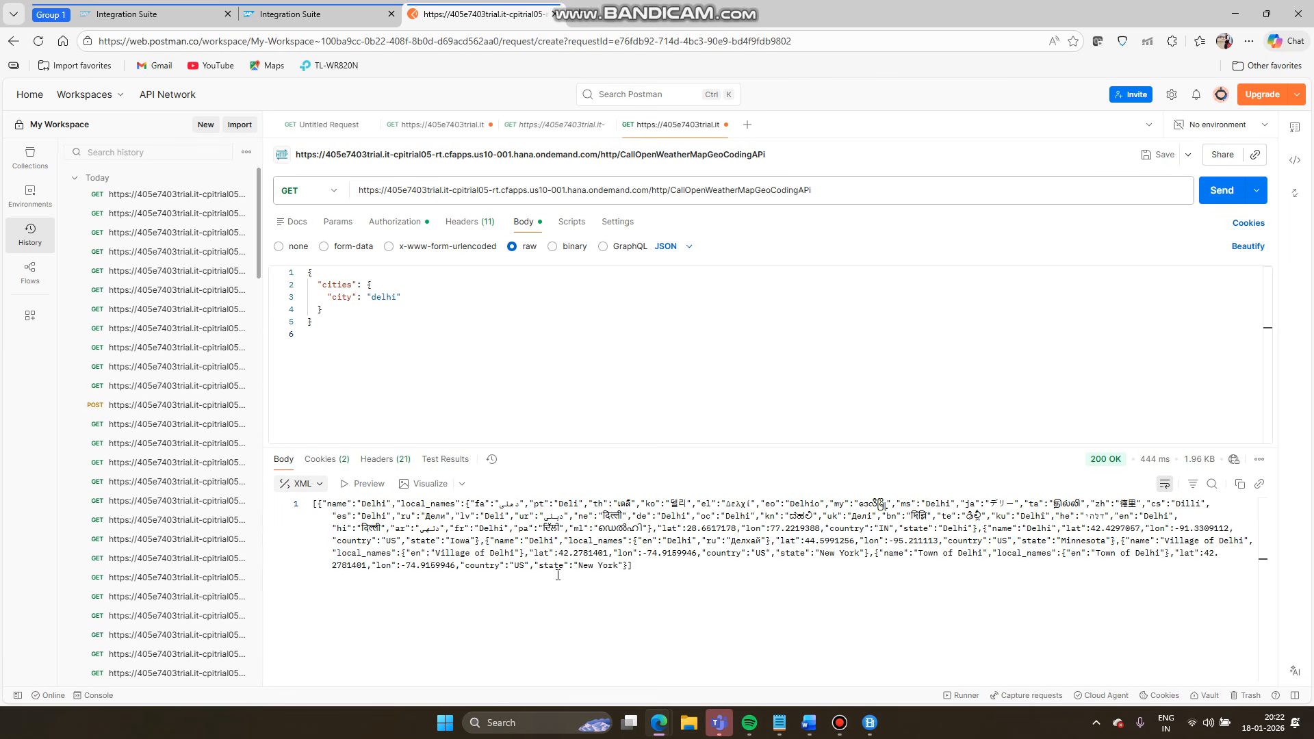
left_click_drag(660, 581, 381, 517)
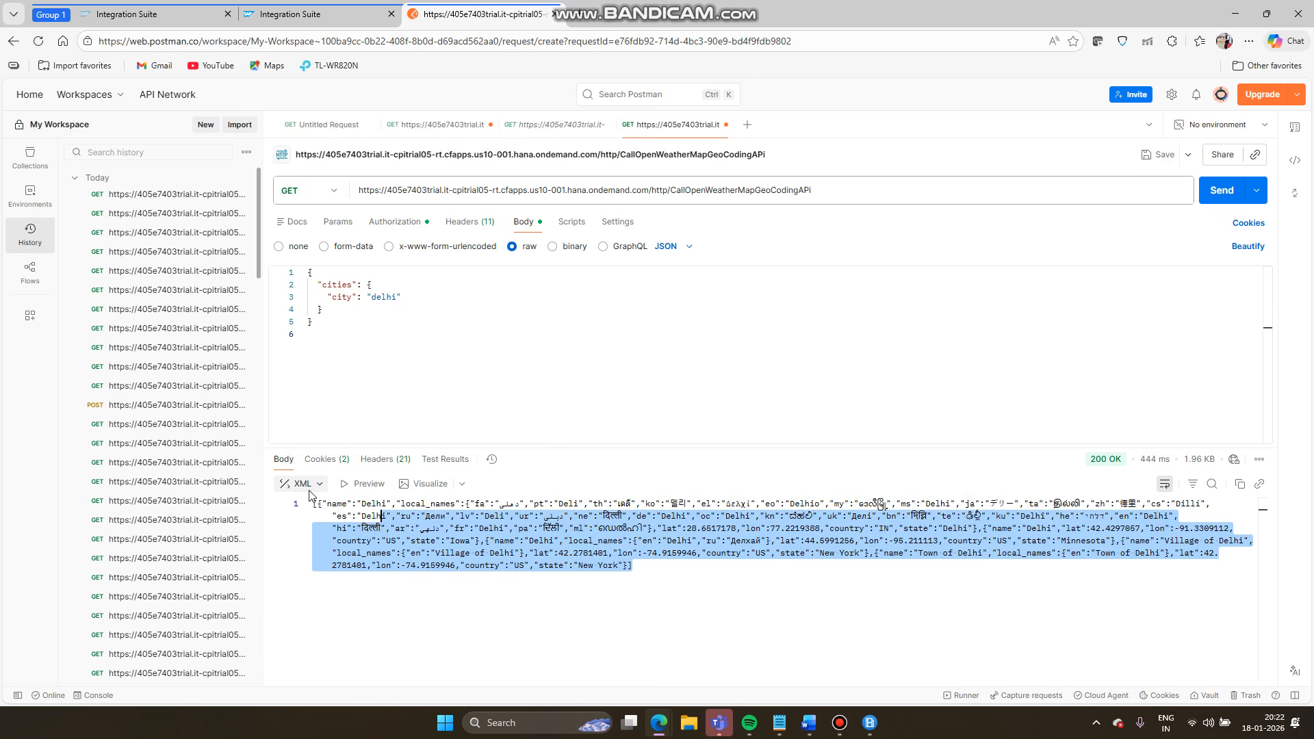
left_click(309, 485)
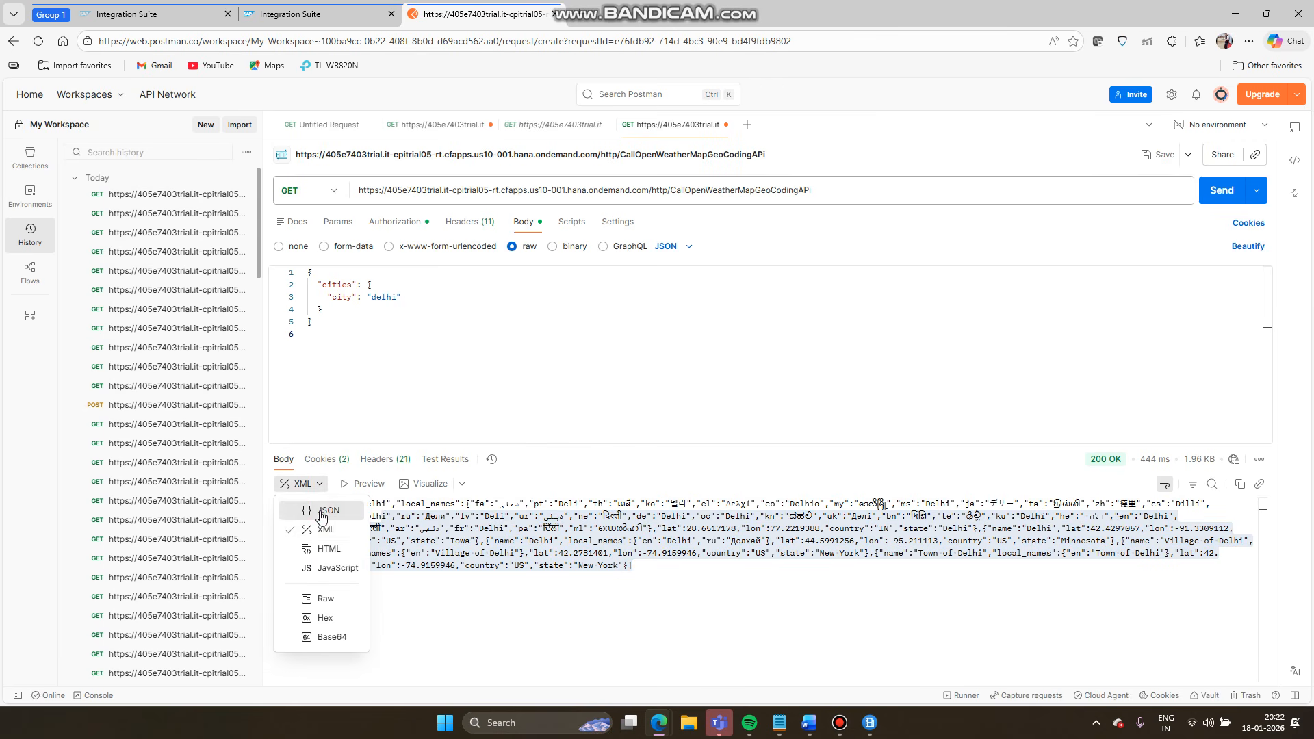
left_click(322, 511)
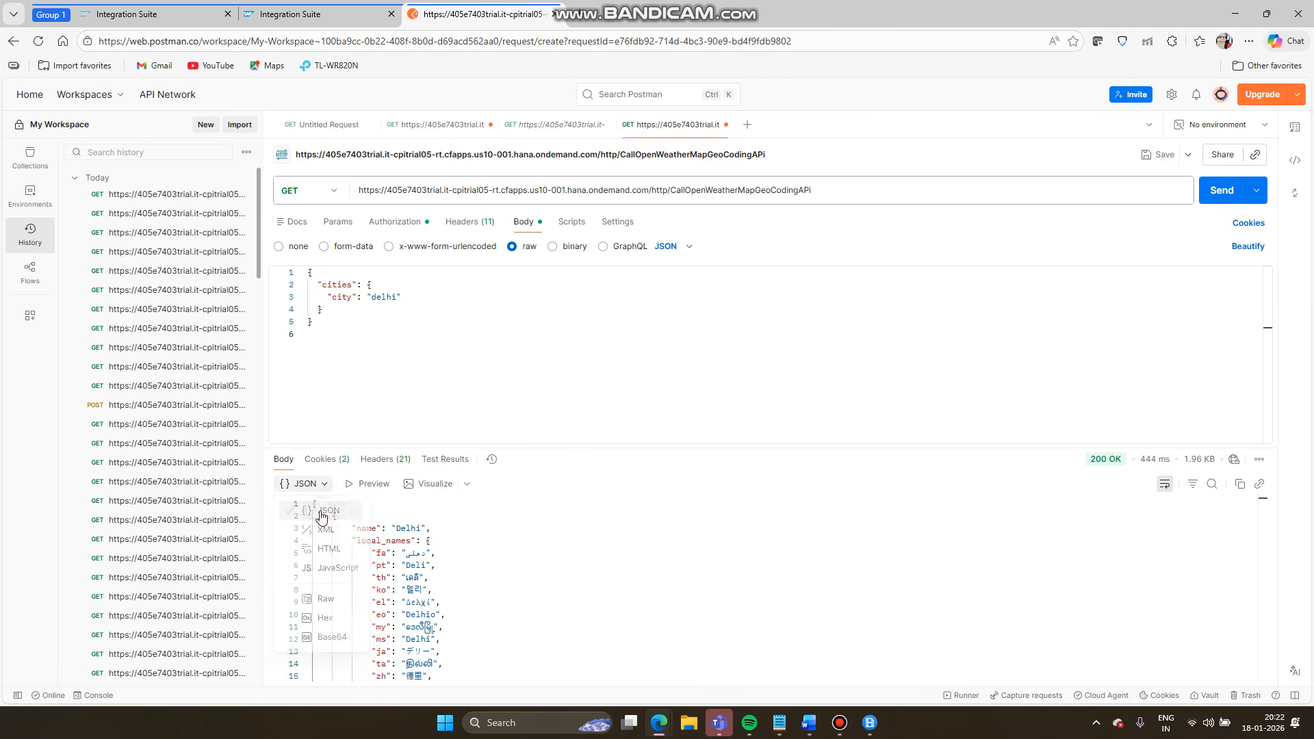
left_click(291, 20)
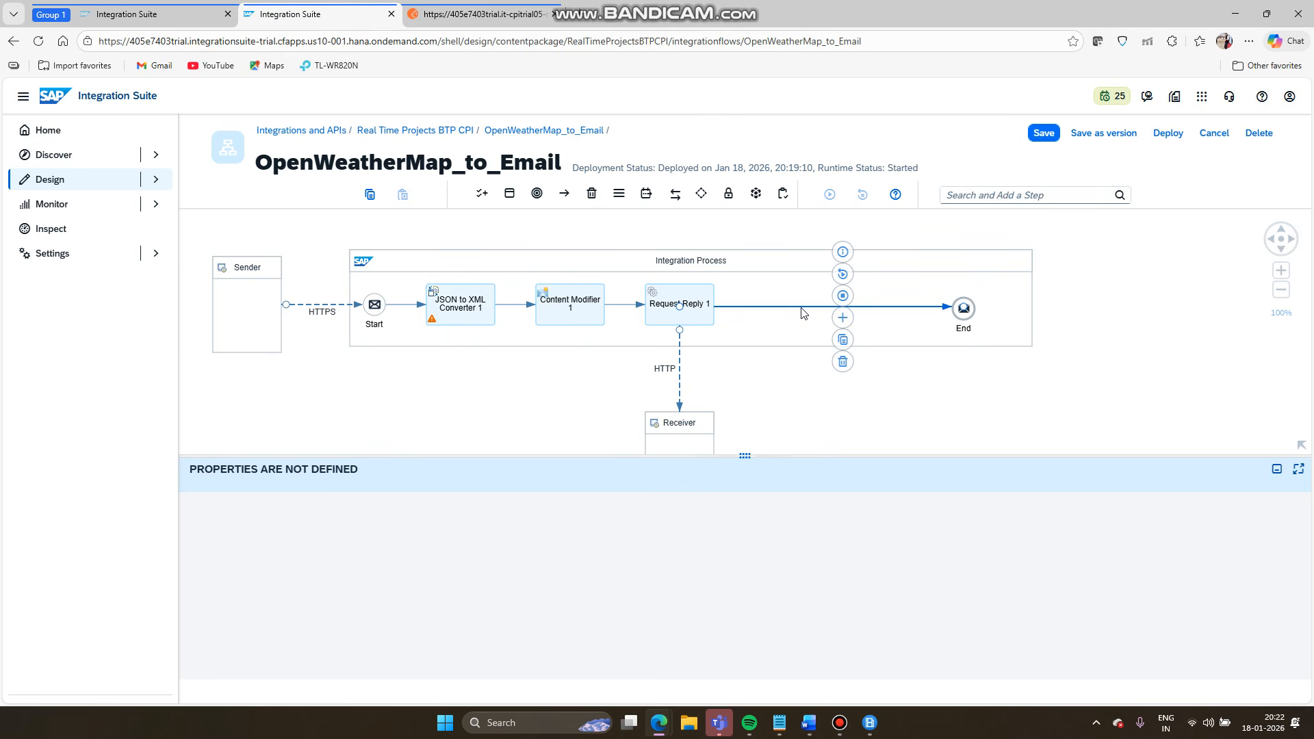
- Insert a JSON to XML Converter 2 step after Request Reply 1
left_click(843, 318)
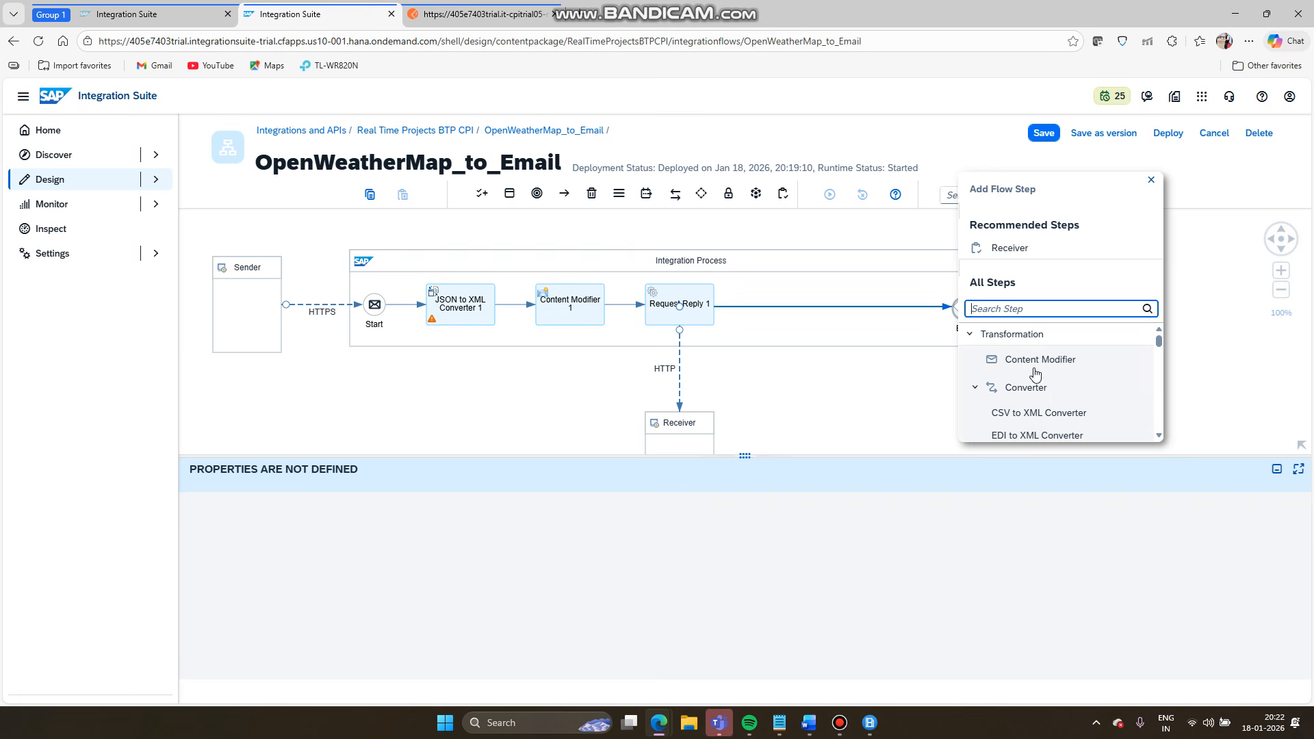
scroll(1027, 409, "down", 1)
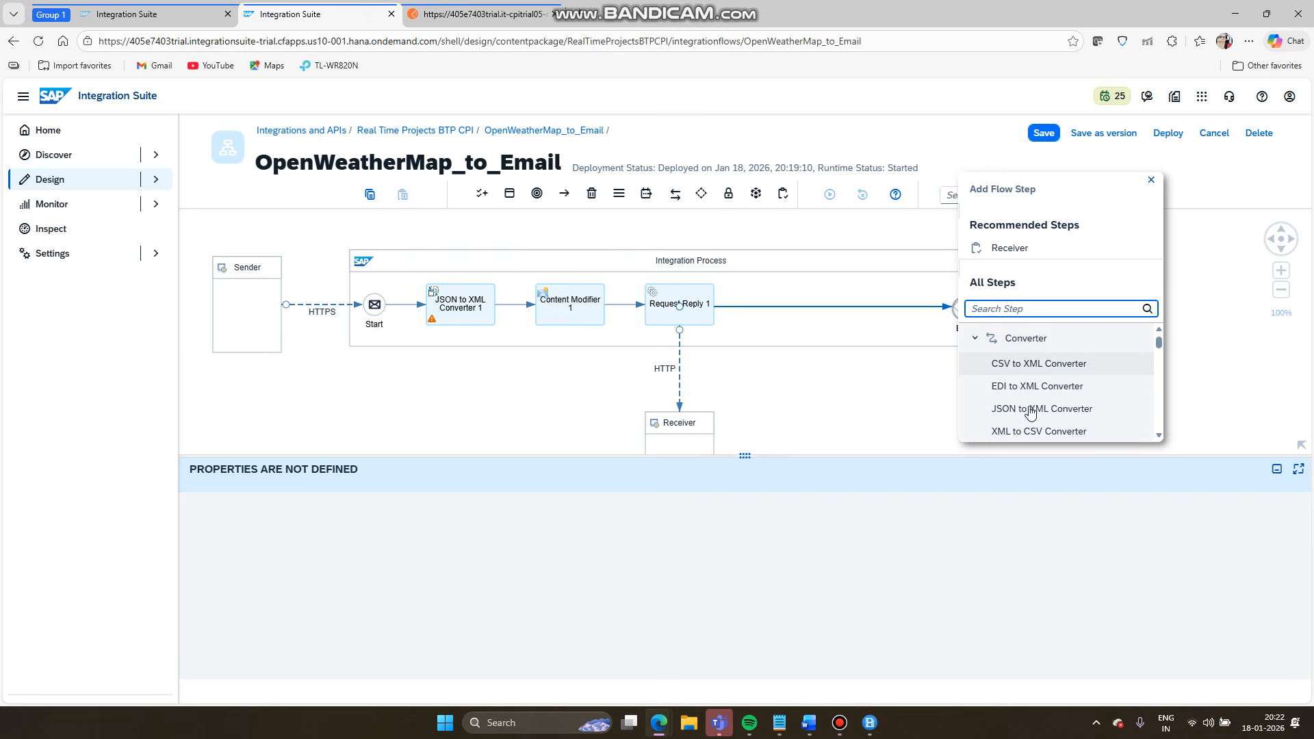
left_click(1017, 404)
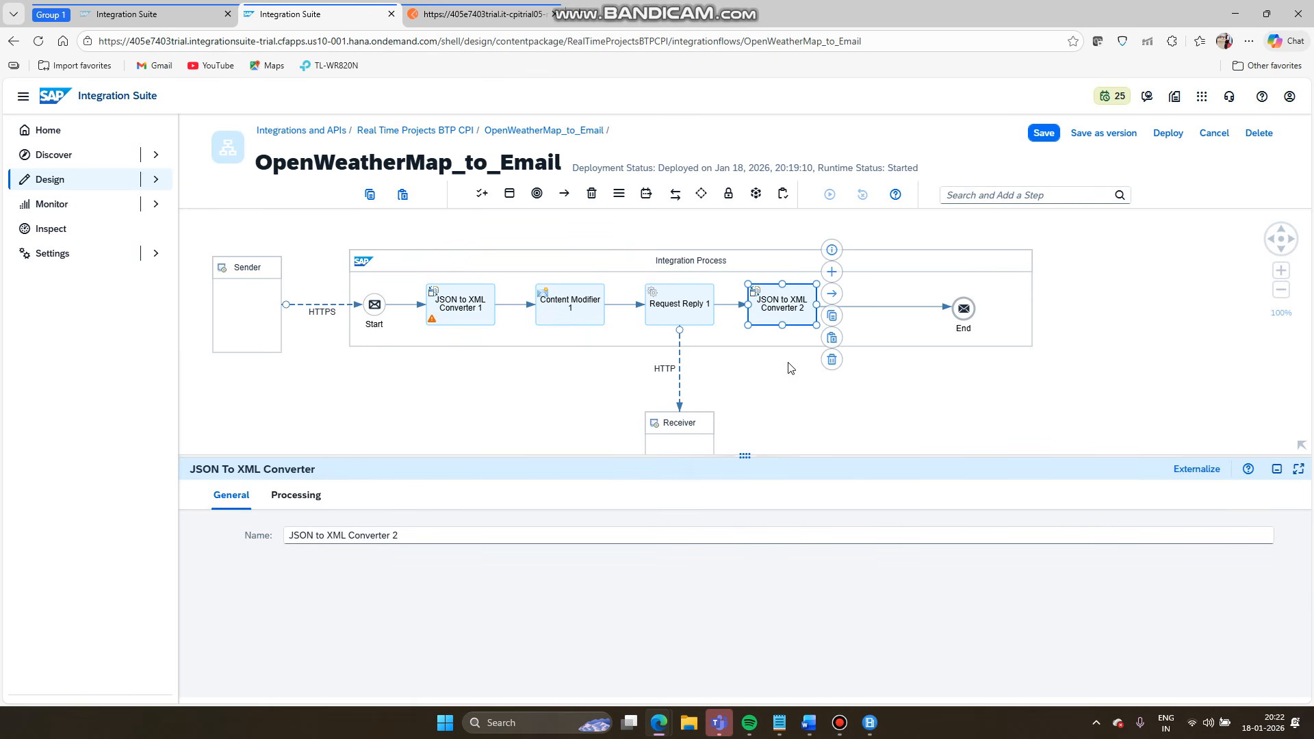
- Save and redeploy the OpenWeatherMap_to_Email flow to Cloud Integration
left_click(1042, 139)
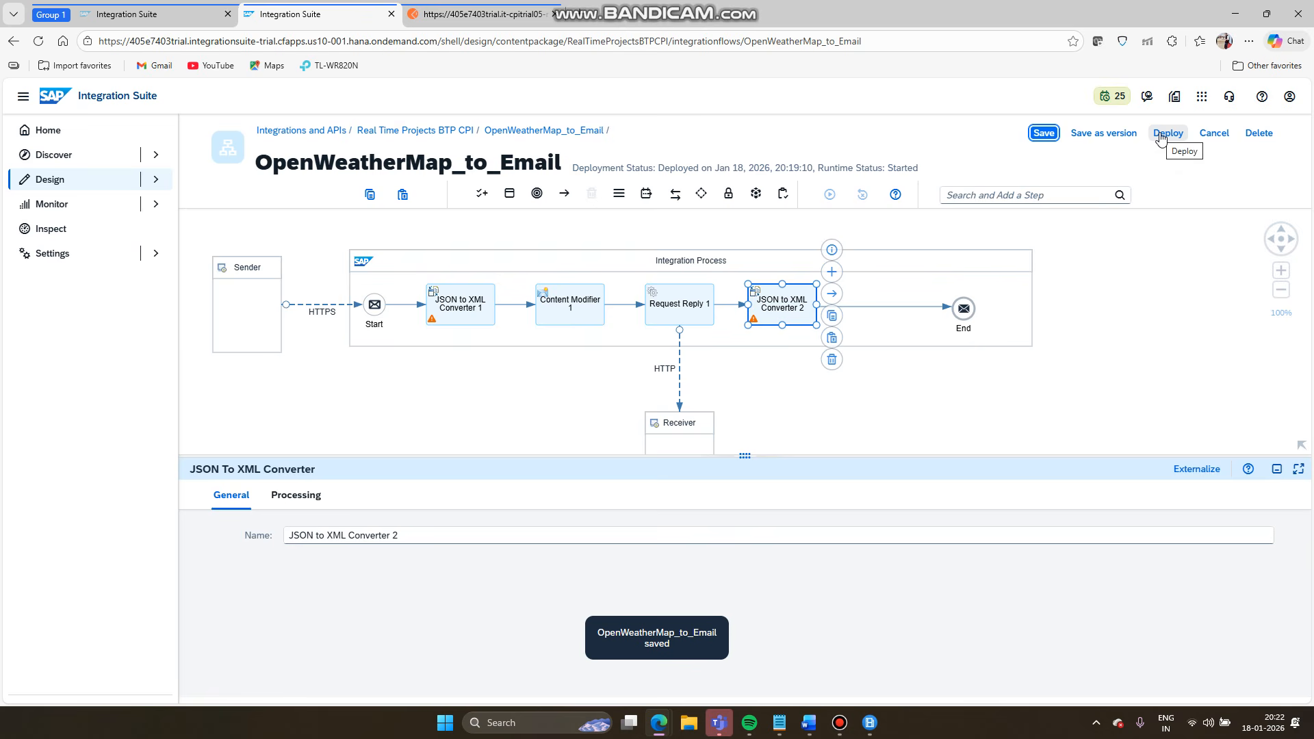
left_click(1166, 132)
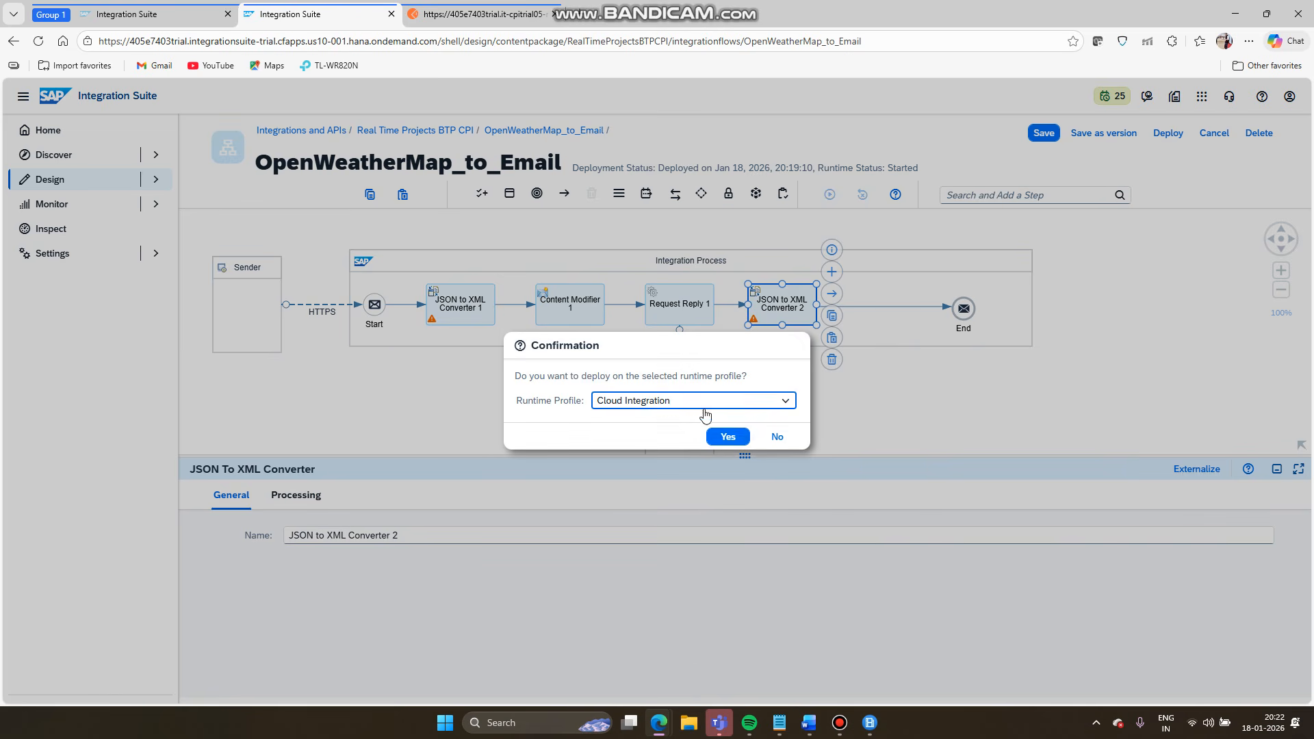
left_click(727, 438)
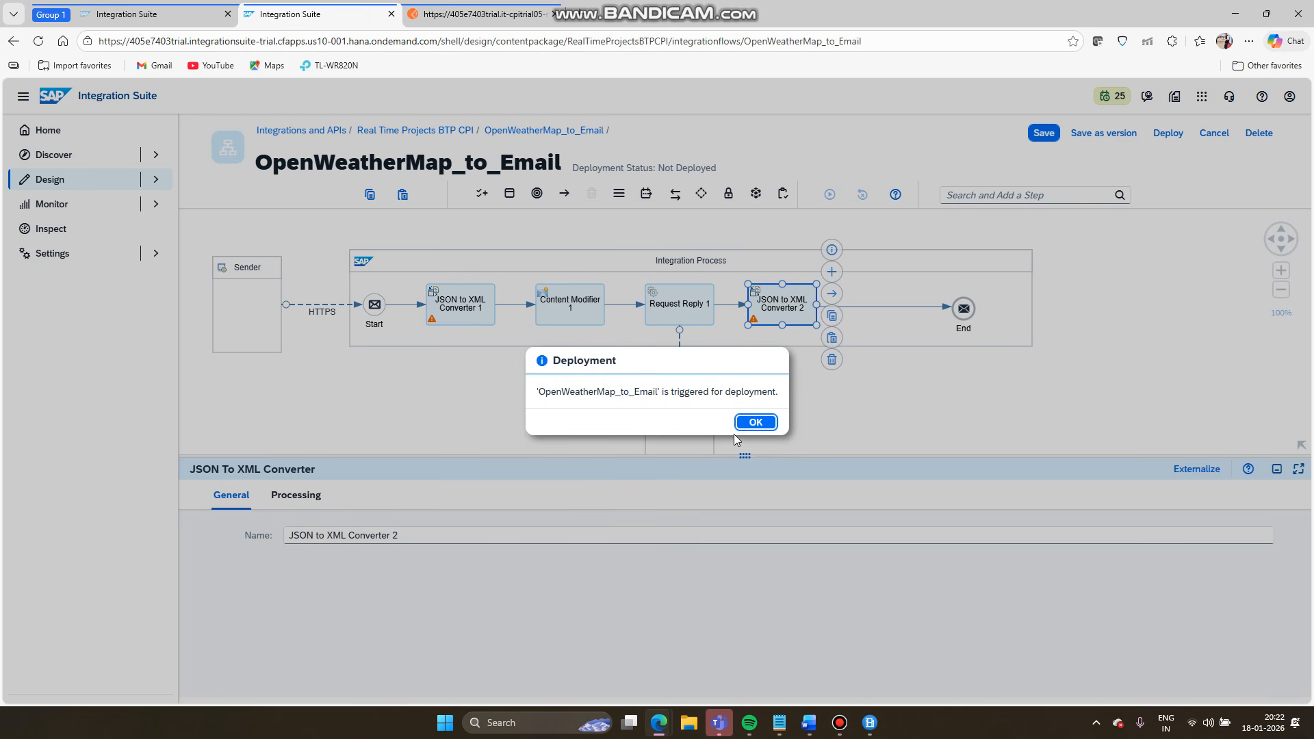
left_click(756, 423)
left_click(493, 13)
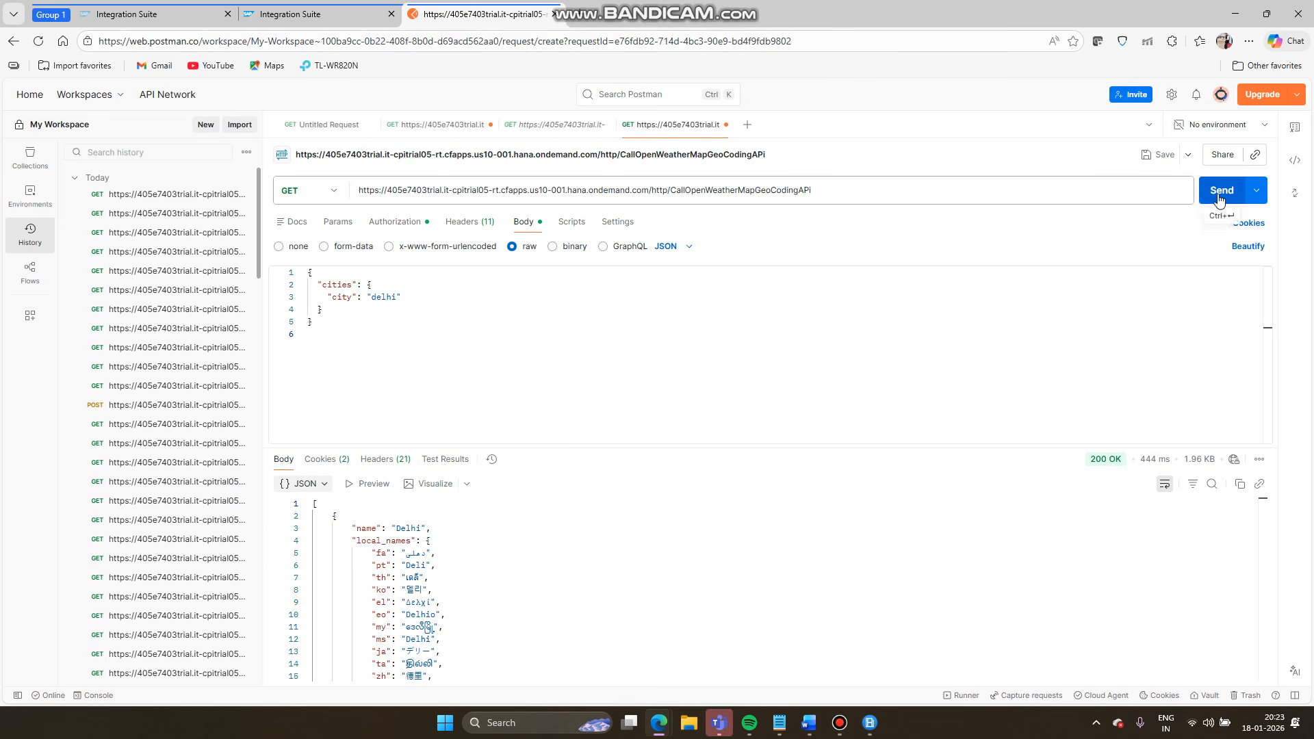
- Resend the delhi request and open message processing monitoring for OpenWeatherMap_to_Email
left_click(1219, 197)
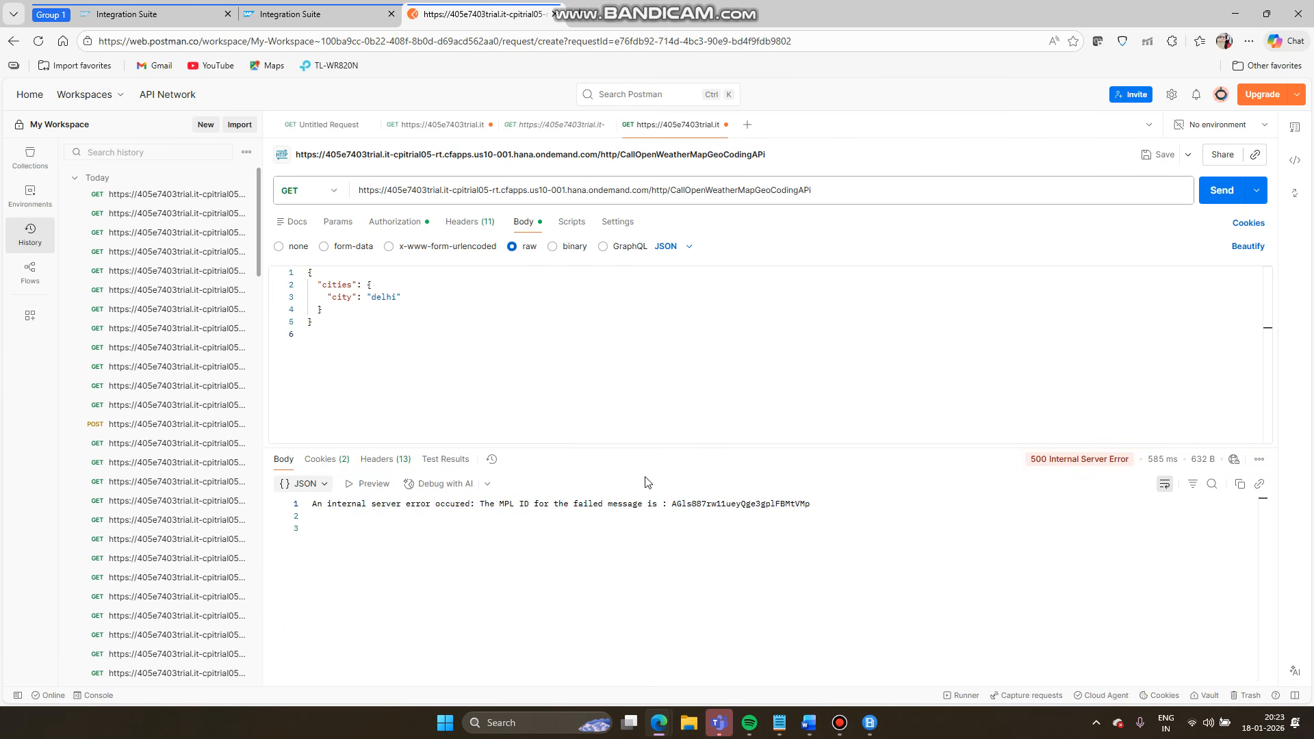
left_click(171, 21)
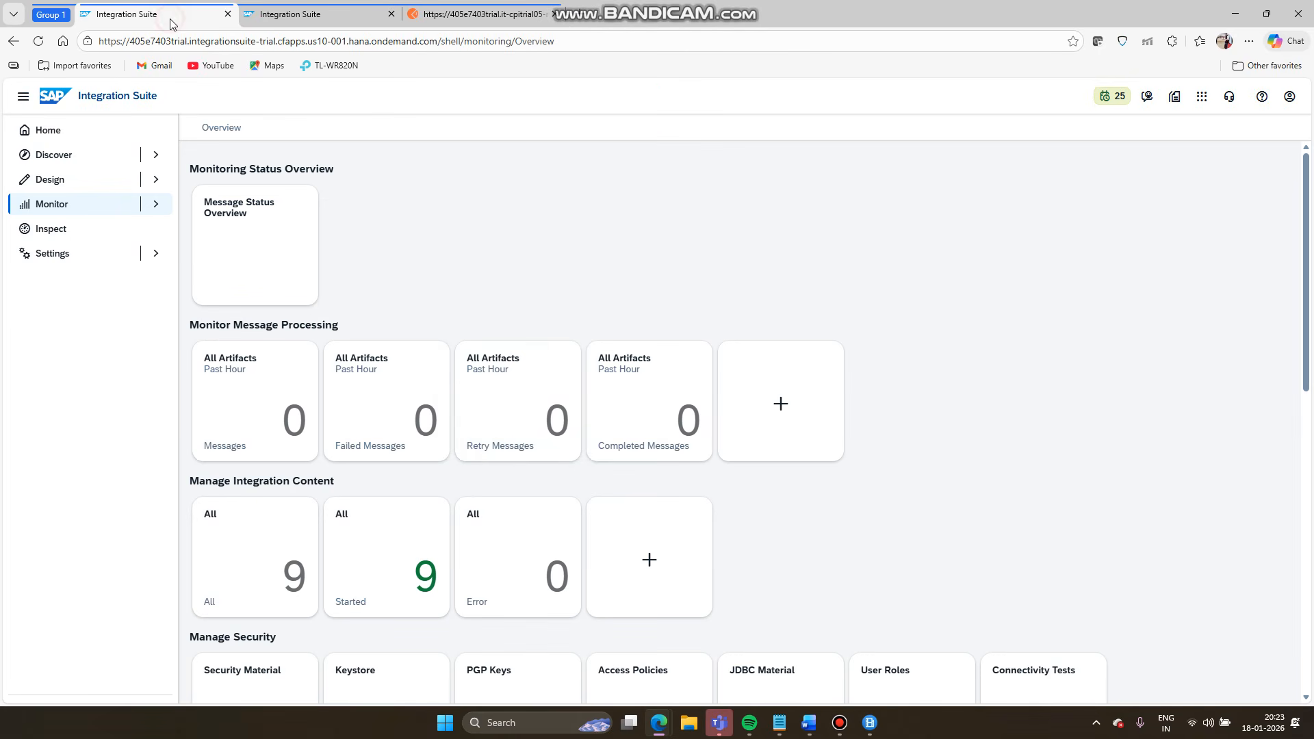
left_click(423, 531)
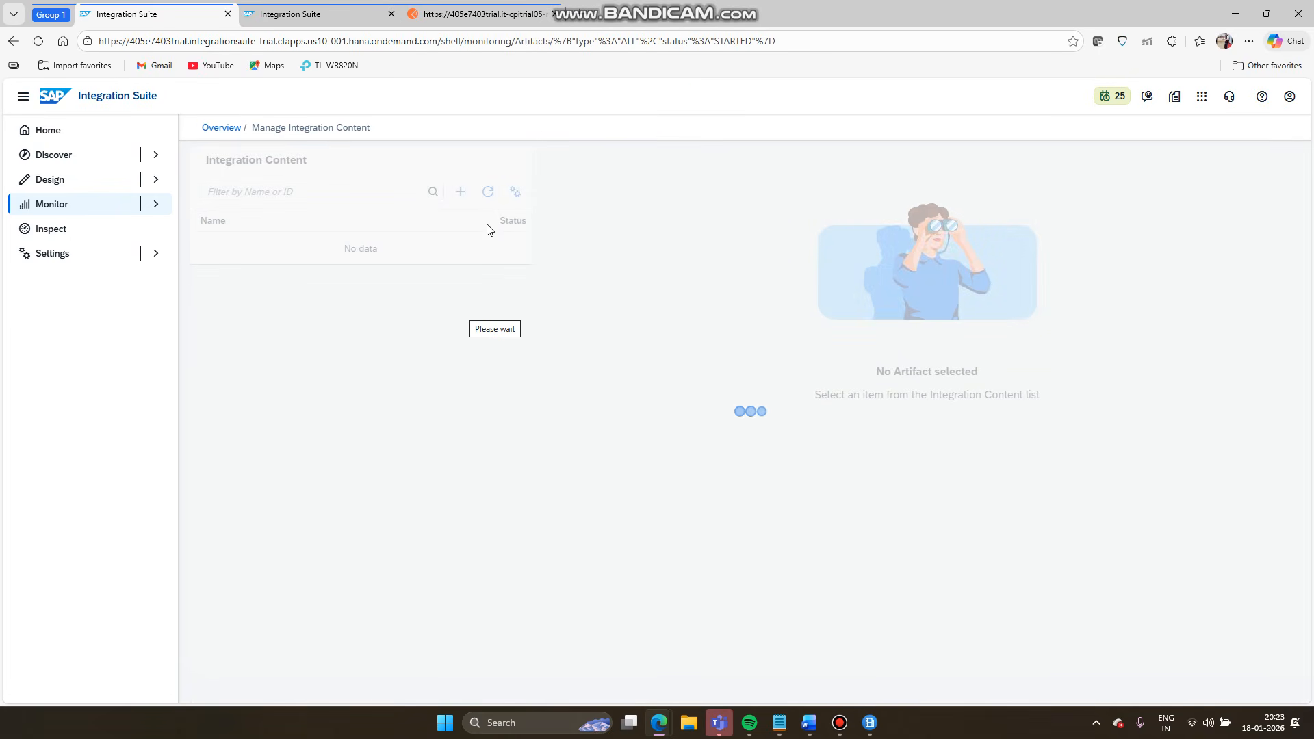
left_click(665, 510)
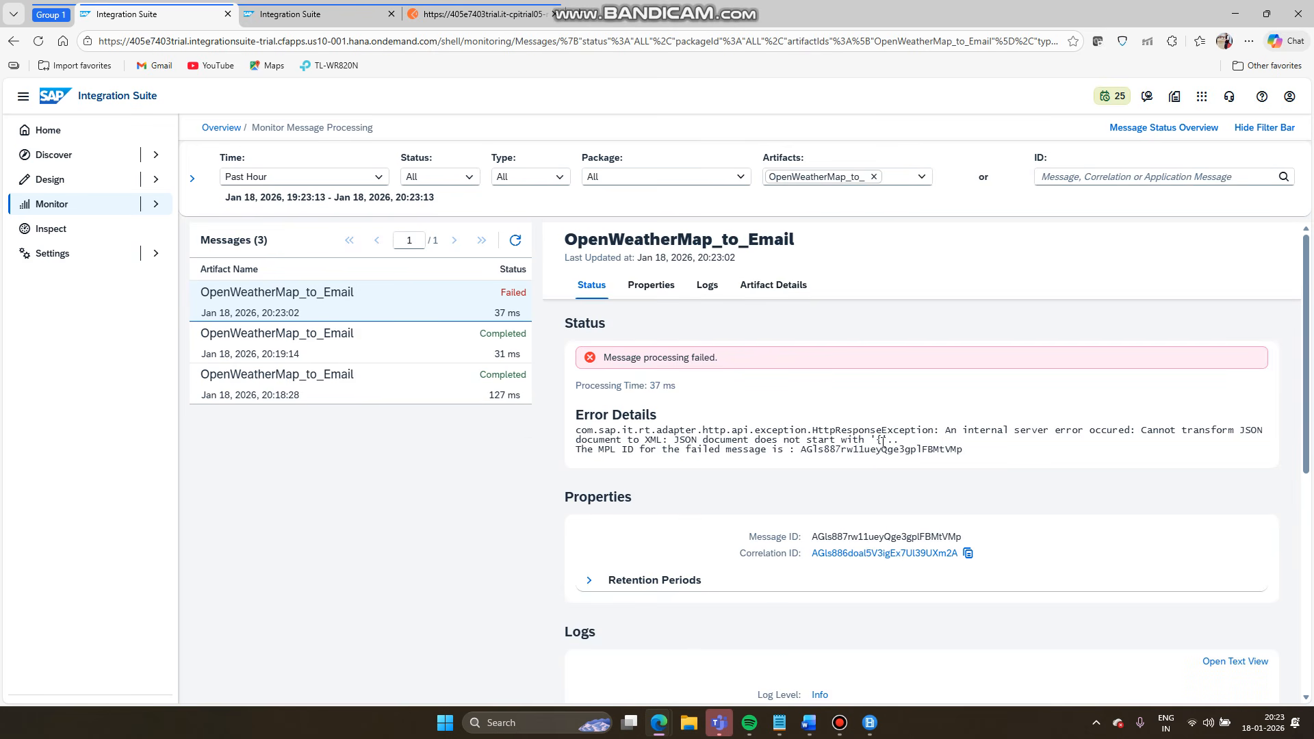
- Read the failed message's error: JSON document does not start with '{'
left_click(882, 440)
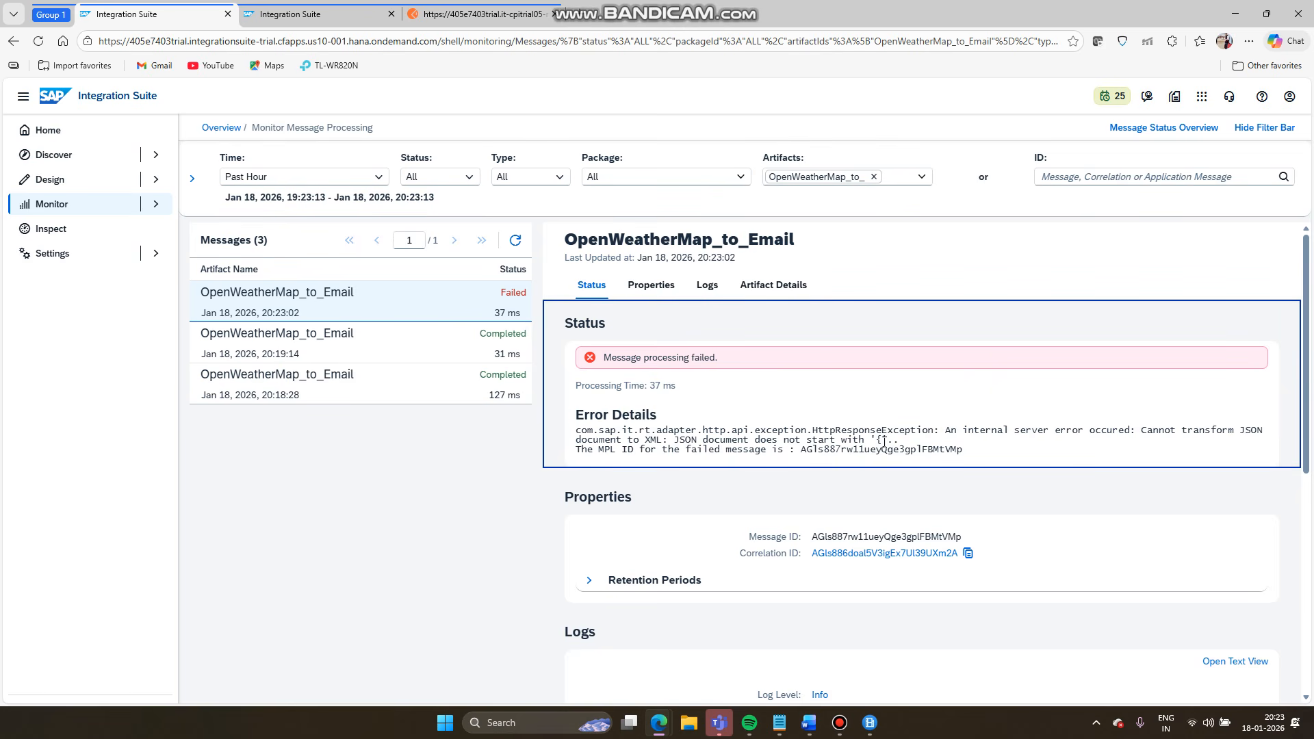
double_click(878, 440)
left_click(878, 440)
left_click_drag(979, 449, 553, 389)
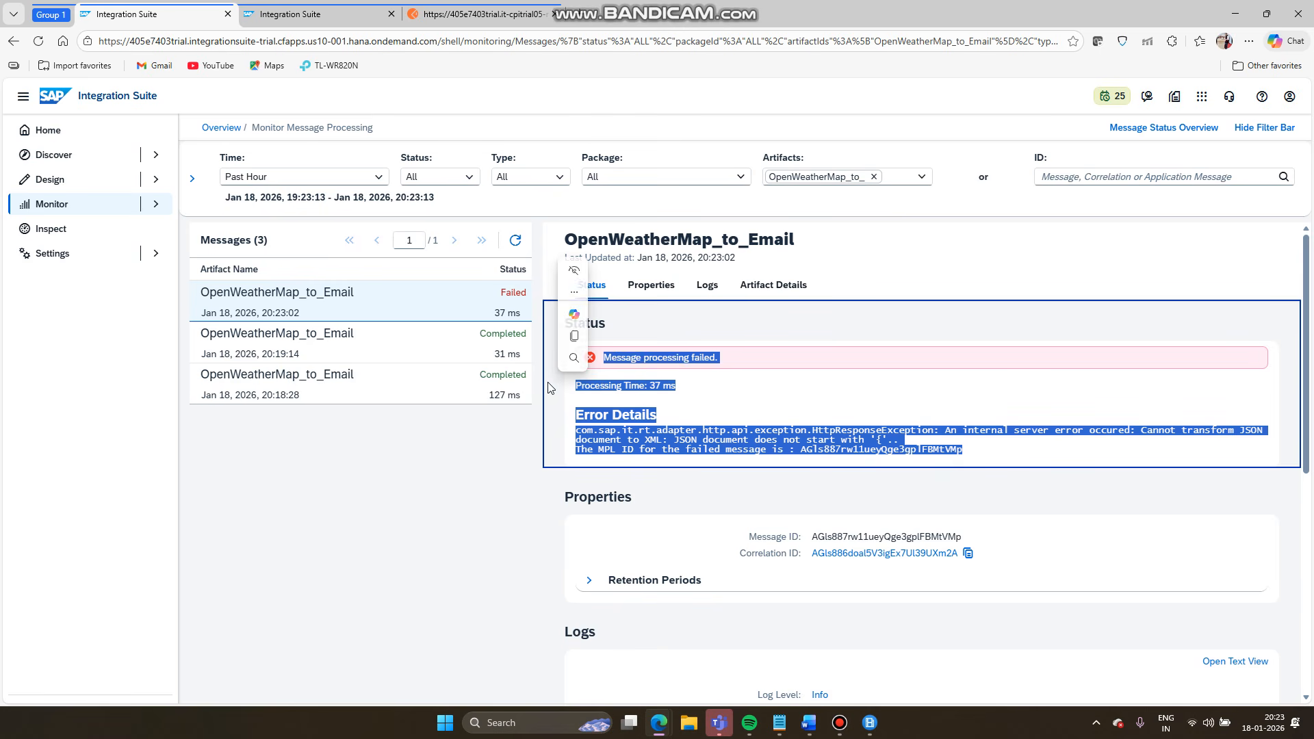
left_click(696, 406)
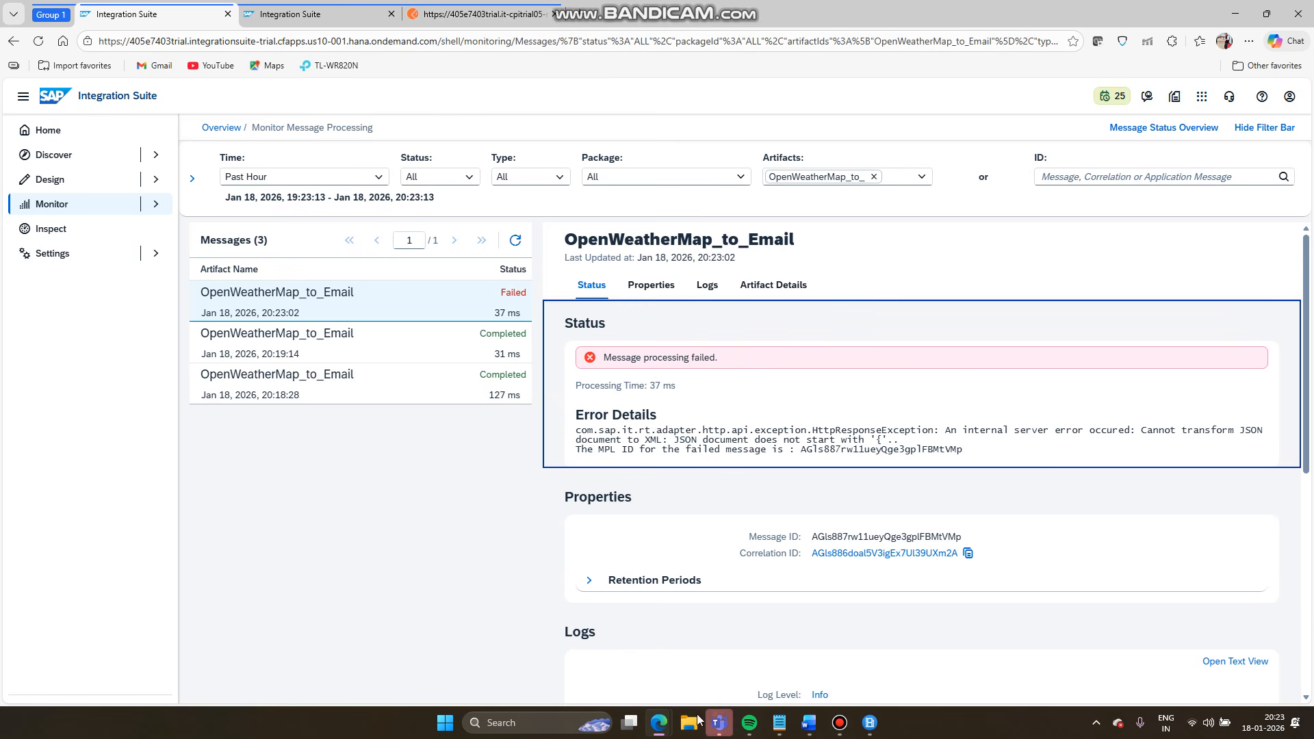
left_click(668, 724)
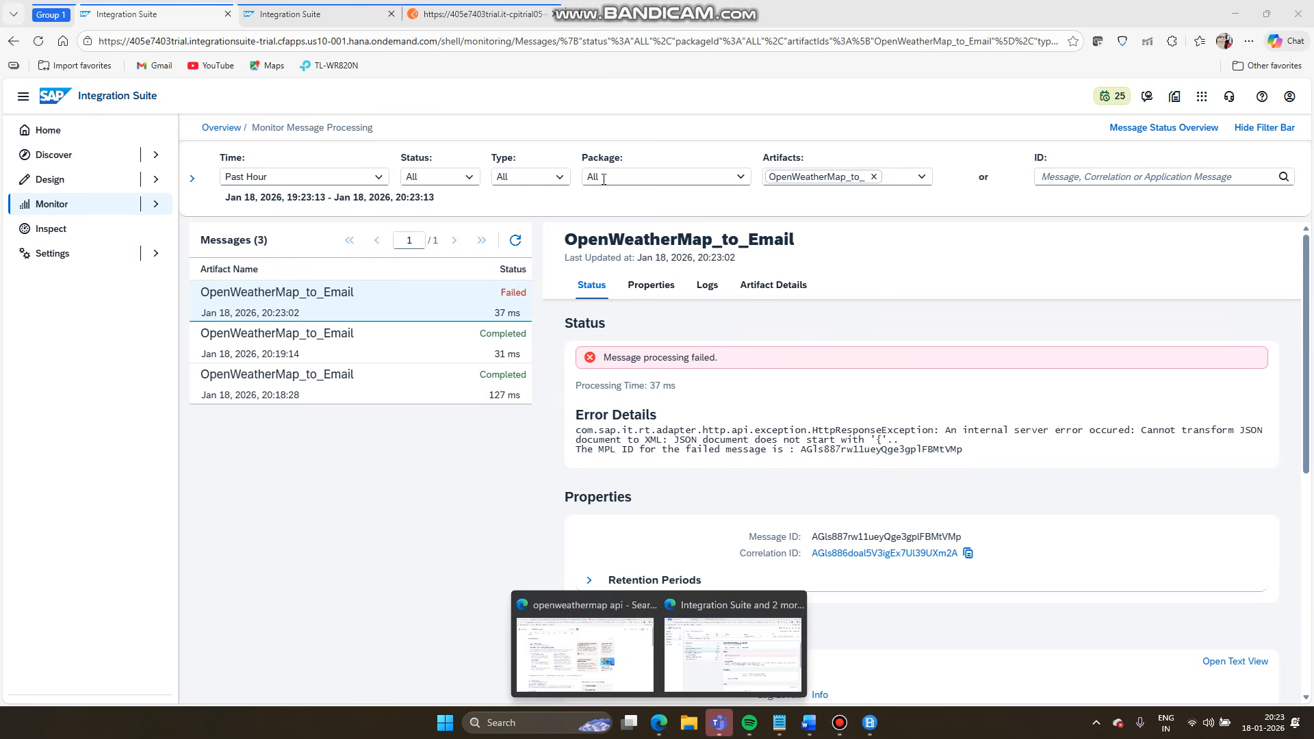
key("ctrl+Tab")
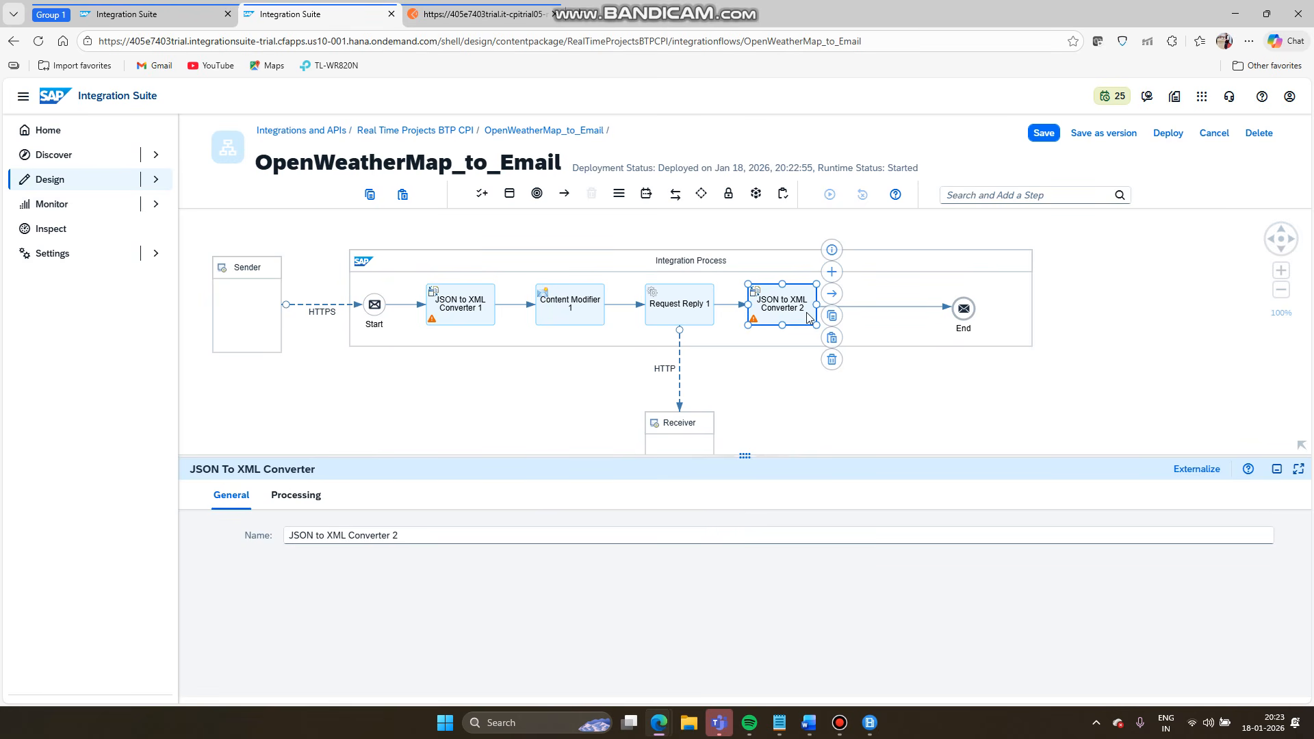
- Delete JSON to XML Converter 2, save, and redeploy the iFlow to Cloud Integration runtime
left_click(833, 360)
left_click(1054, 133)
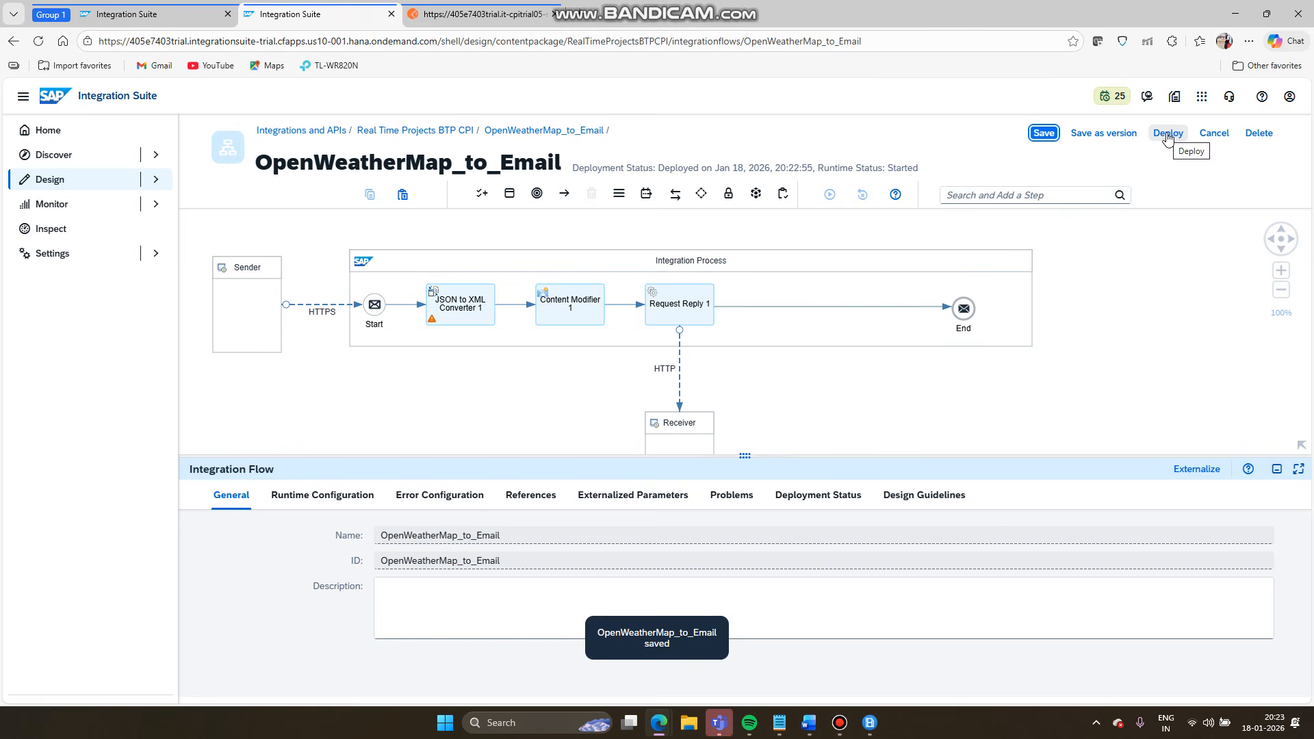
left_click(1168, 134)
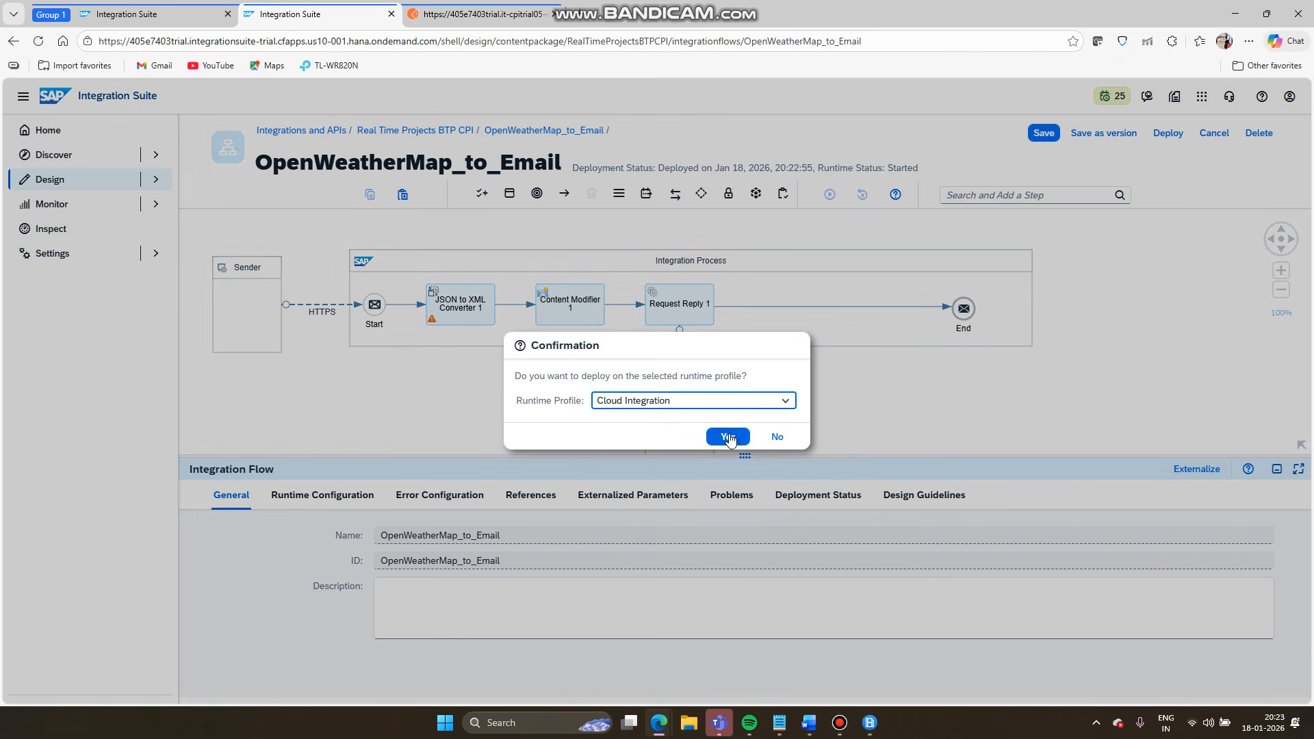
left_click(728, 438)
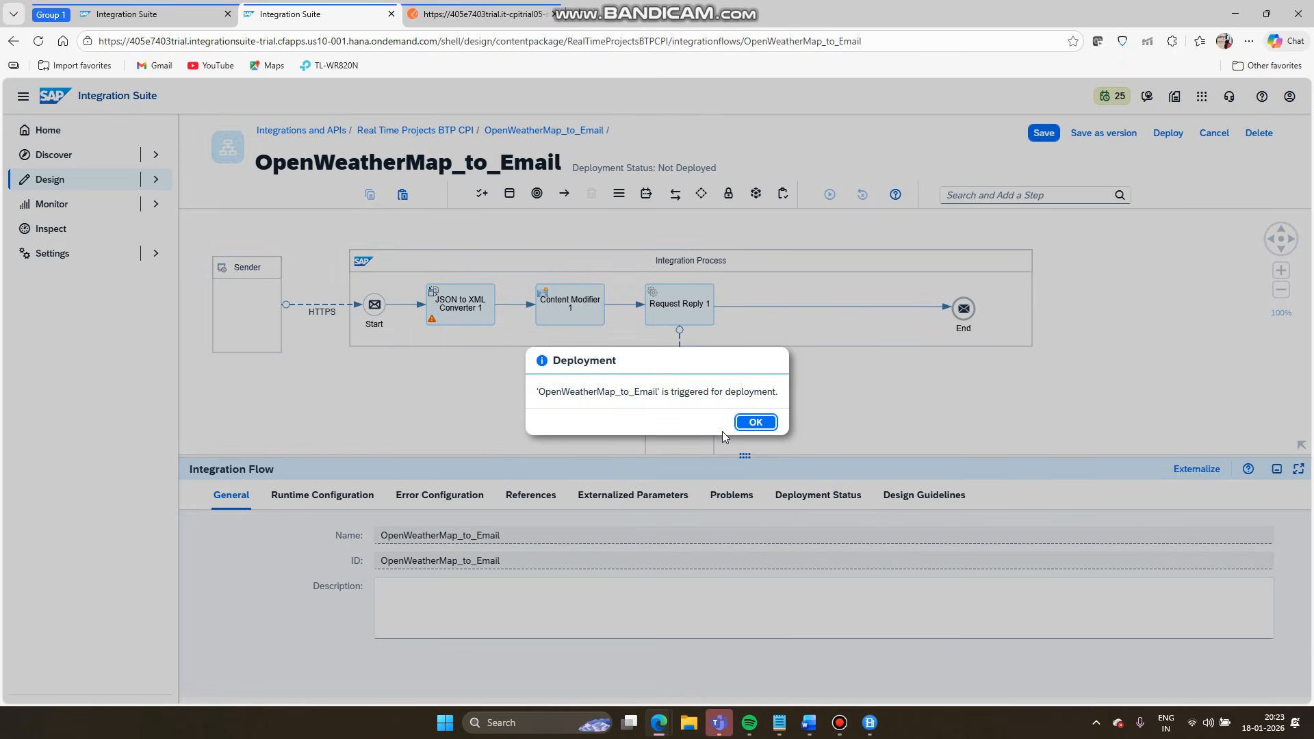
left_click(753, 423)
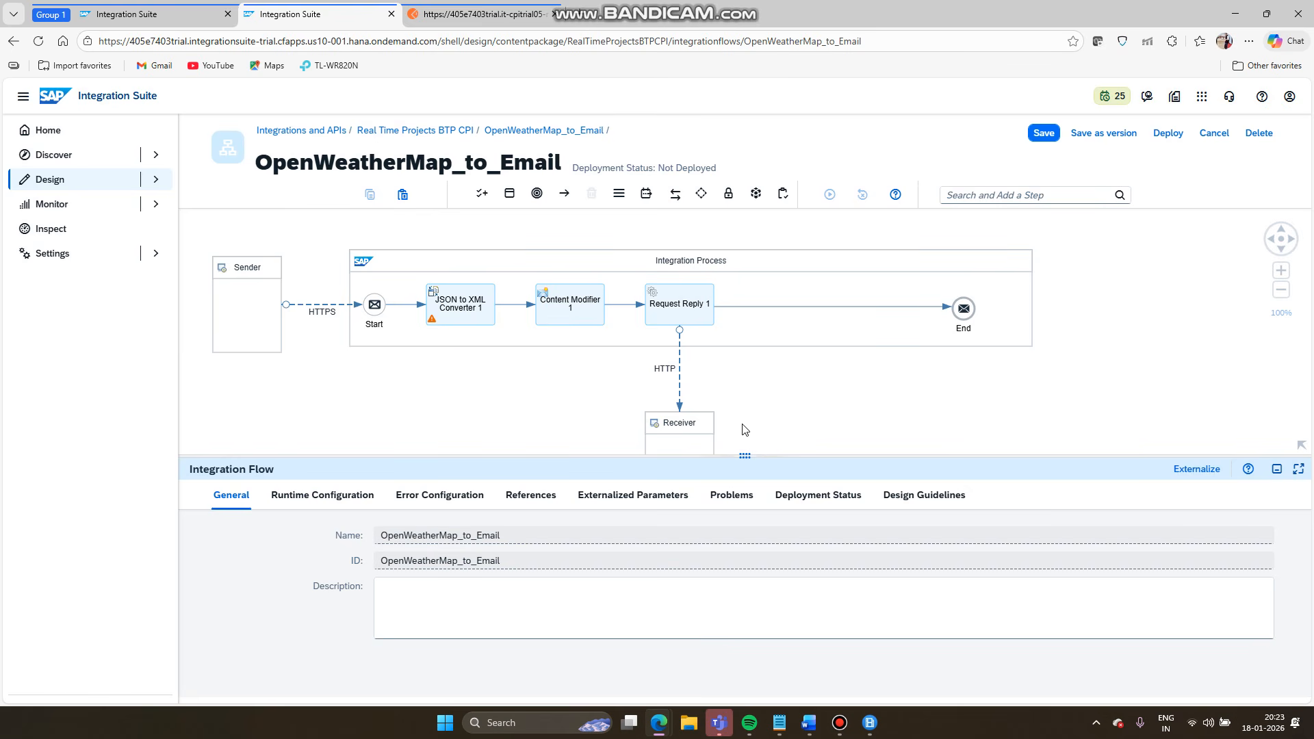
left_click(506, 17)
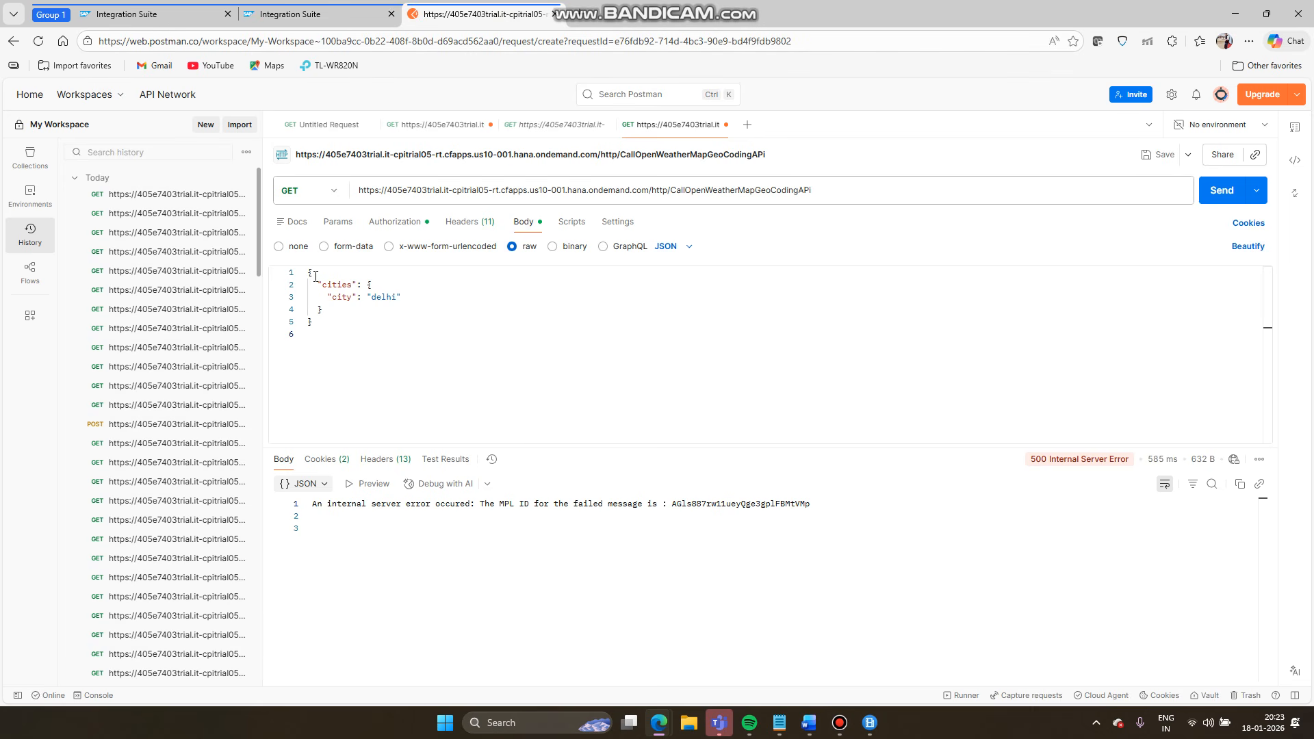
- Resend the Delhi request and check its message processing log
left_click(1236, 197)
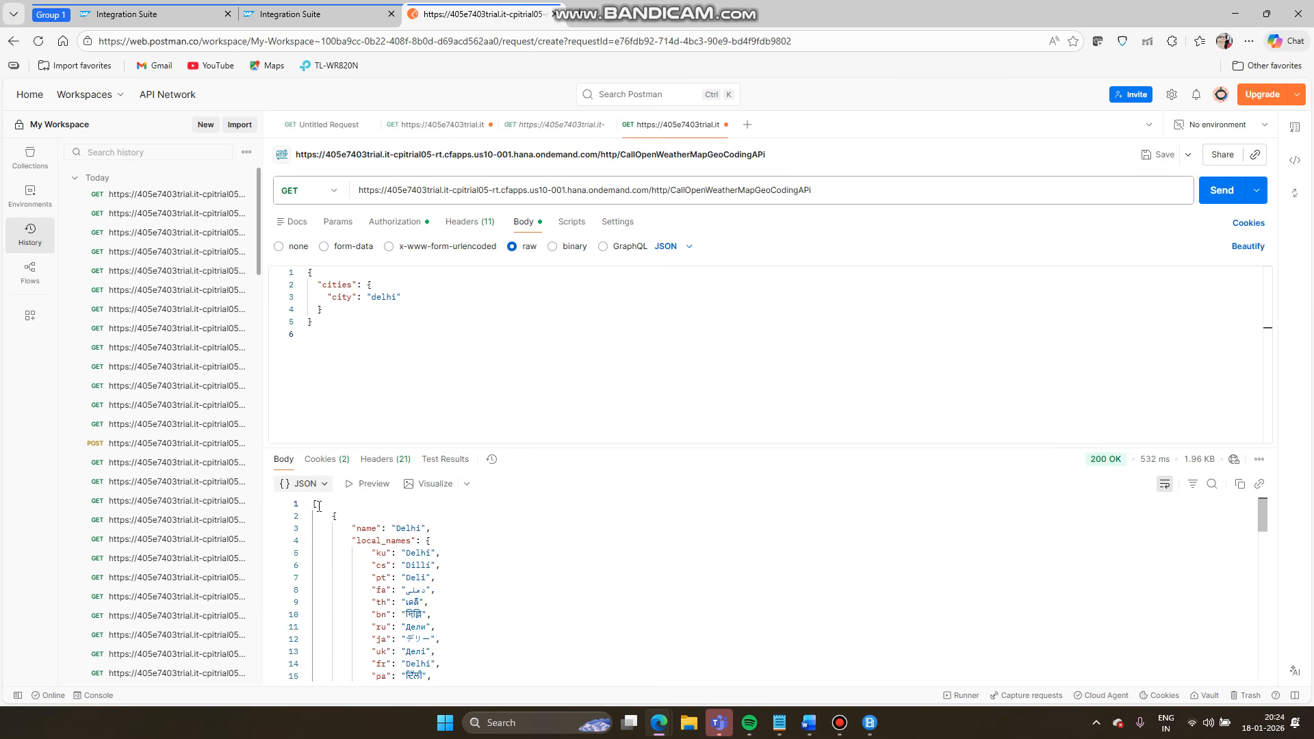
left_click(317, 504)
left_click(181, 15)
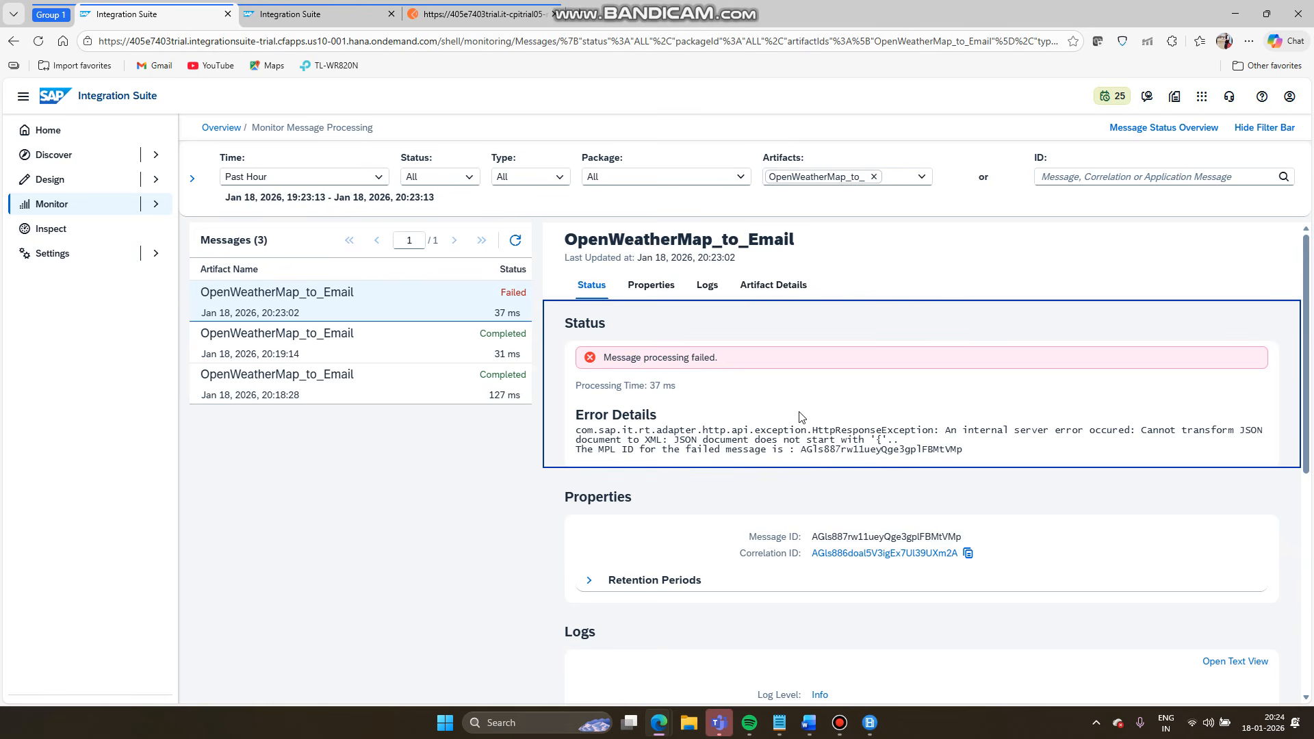
left_click(467, 20)
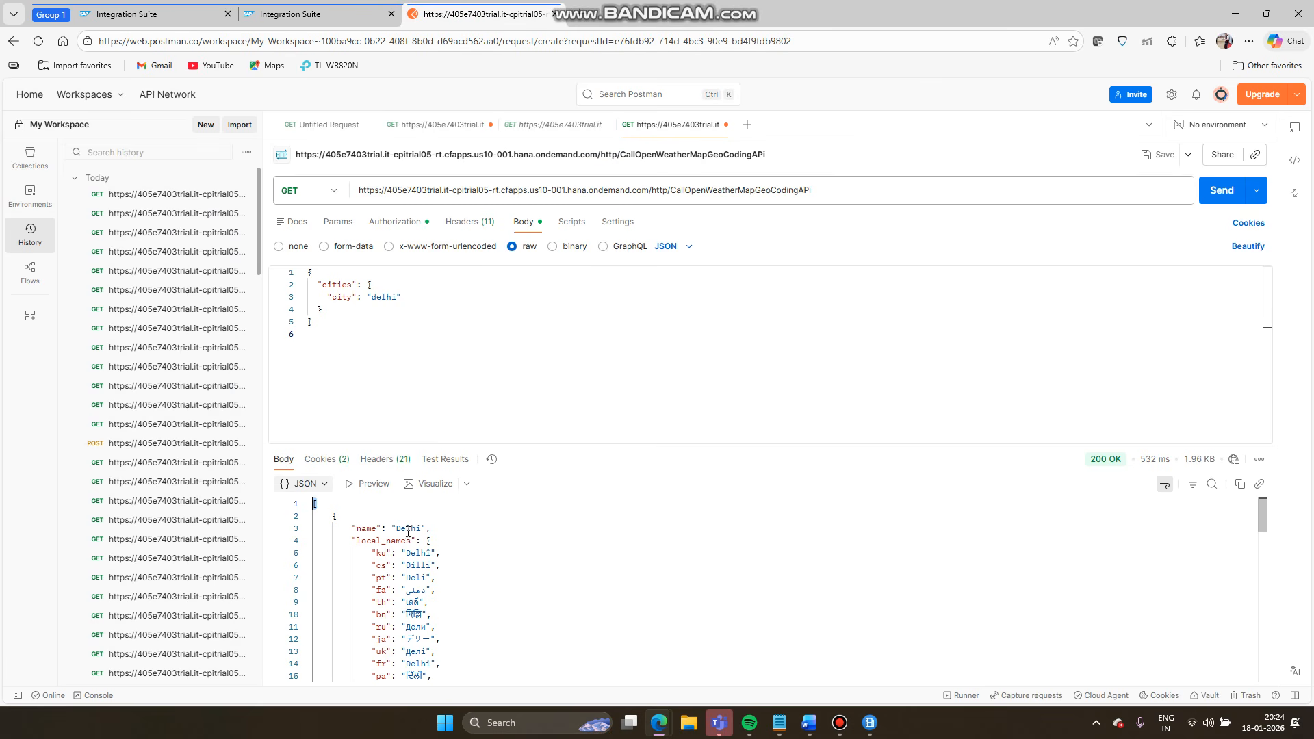
- Inspect the 200 OK JSON list of Delhi locations with their lat/lon values
left_click(382, 516)
scroll(317, 526, "up", 5)
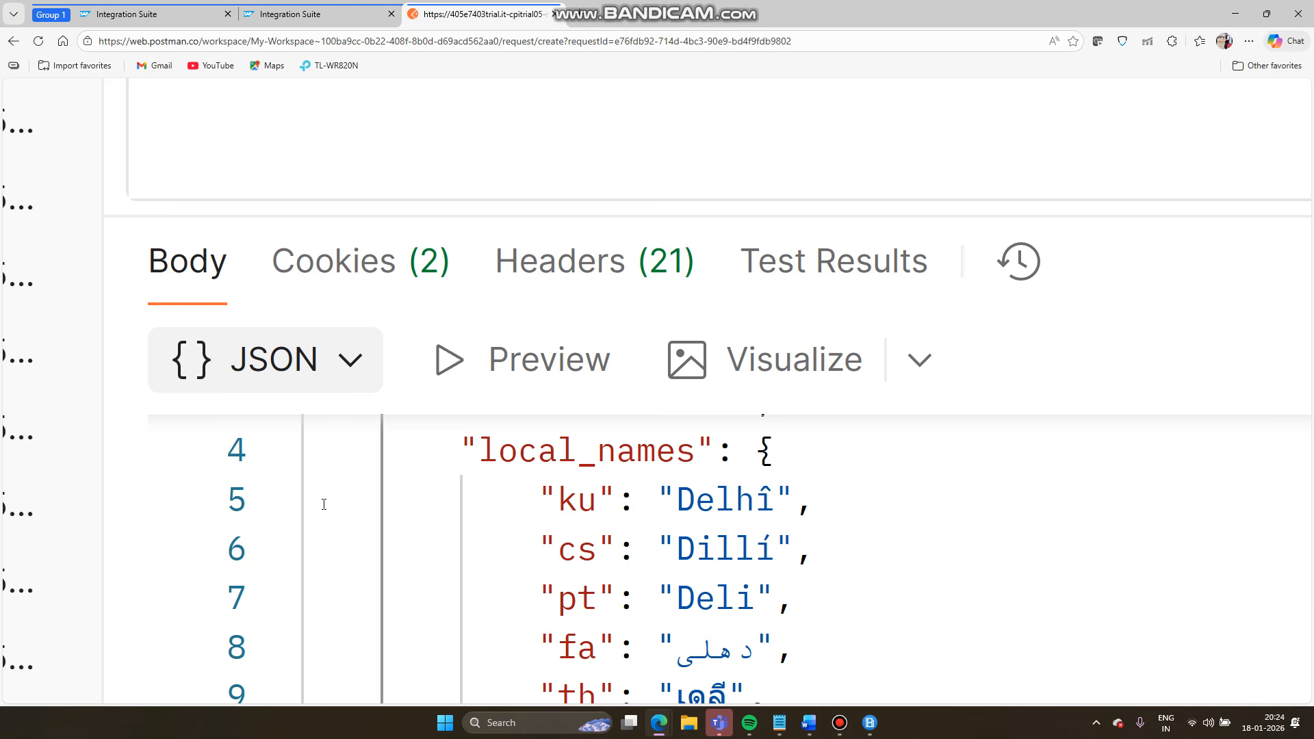
scroll(323, 505, "up", 5)
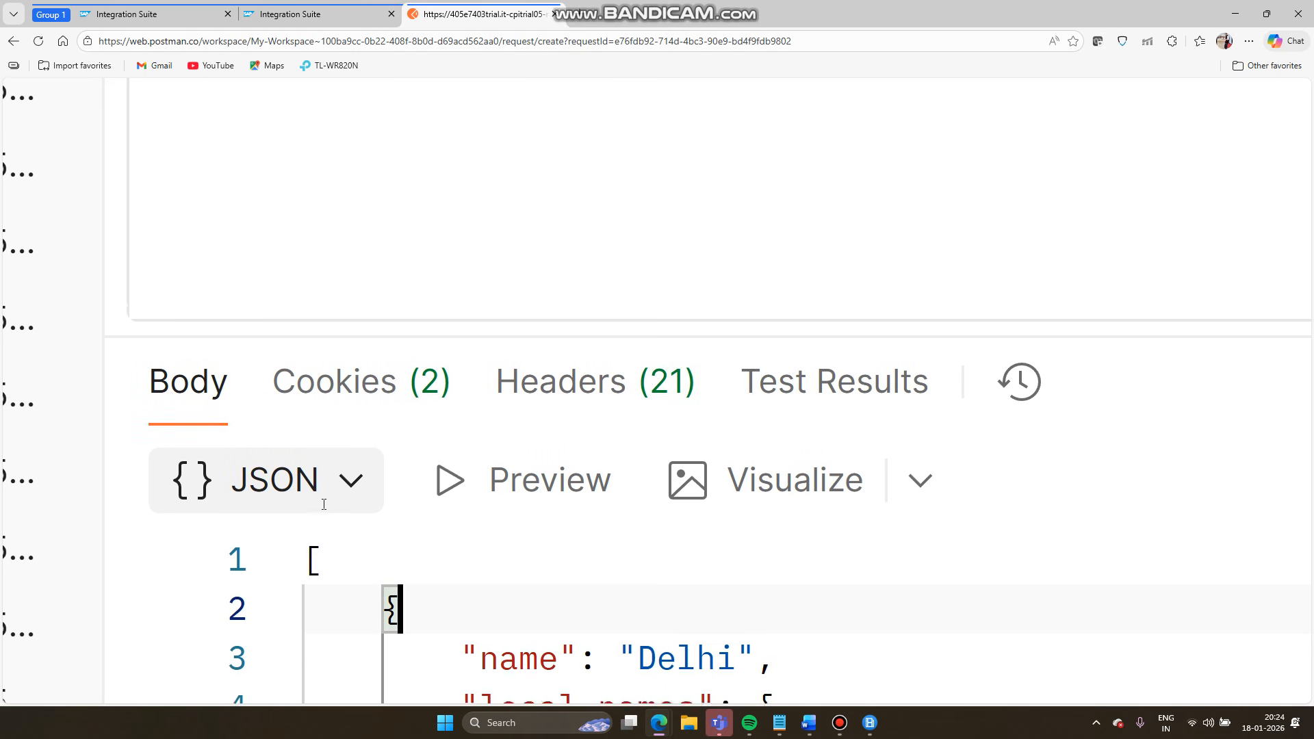
left_click(323, 607)
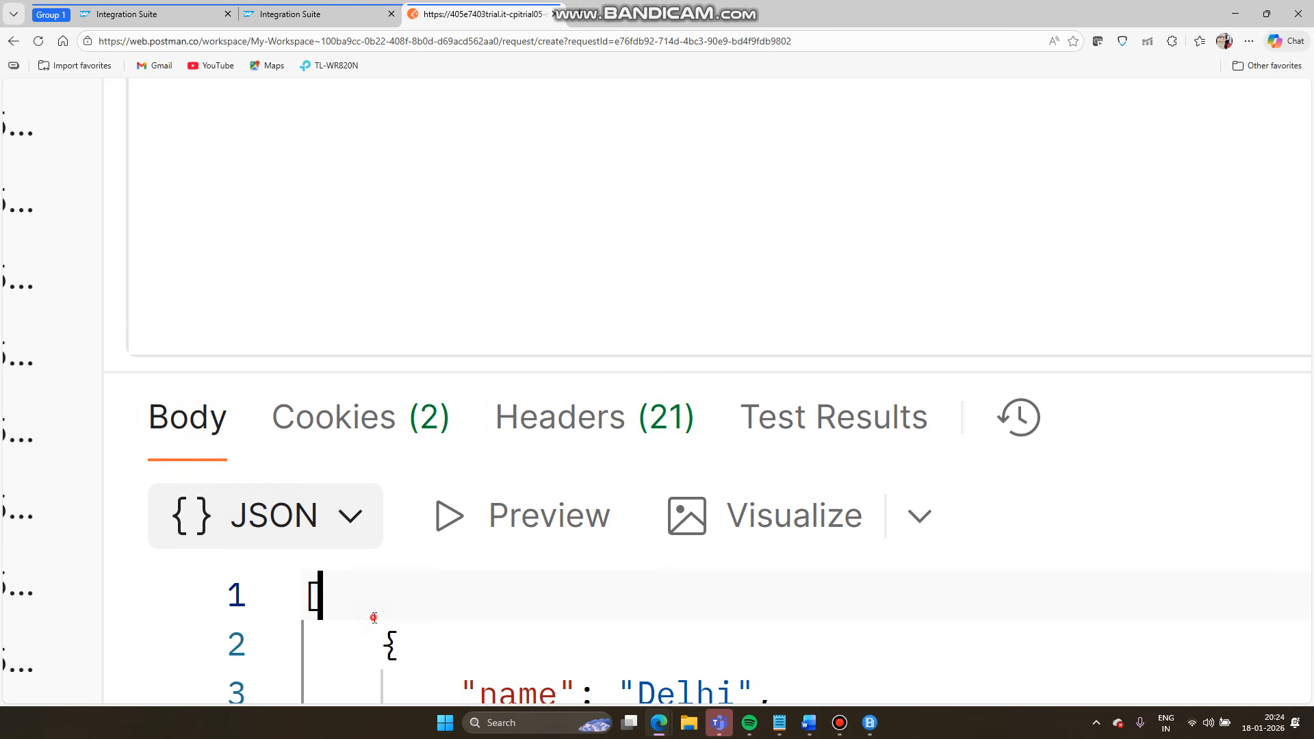
scroll(374, 618, "down", 10)
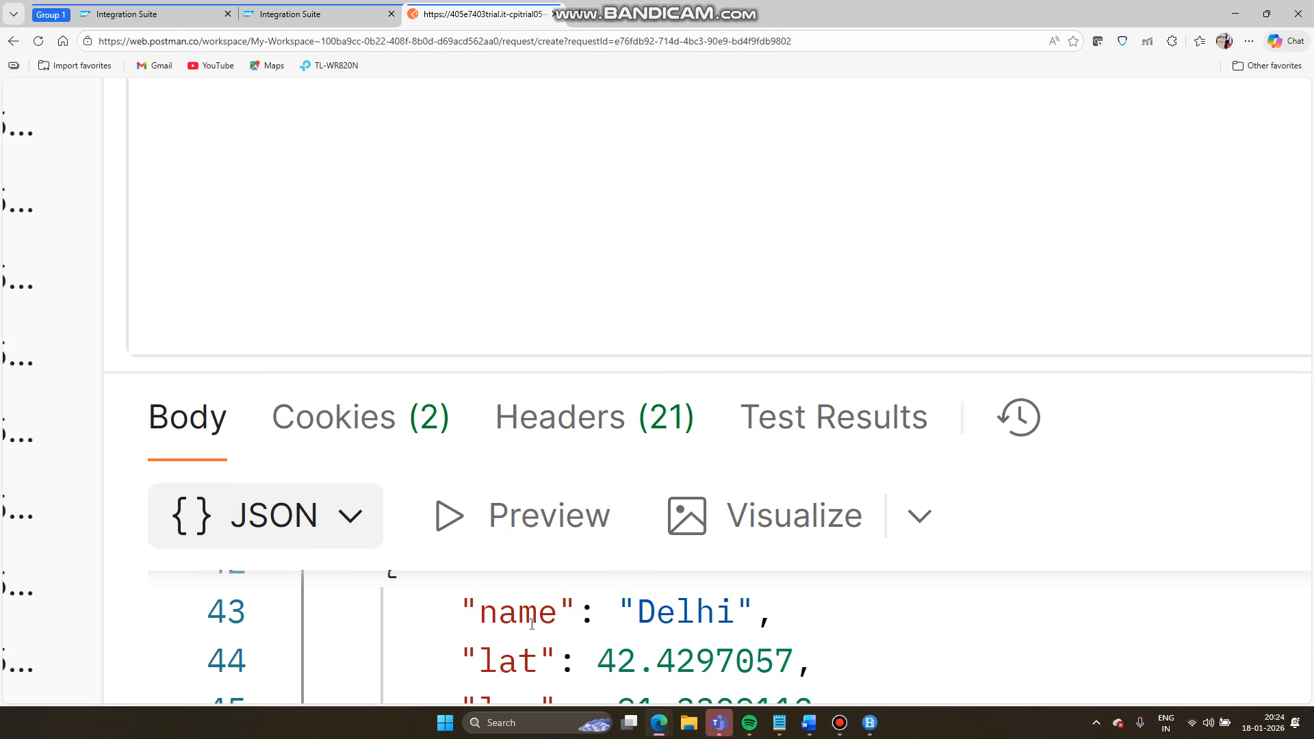
key("ctrl+minus")
key("ctrl+minus")
key("ctrl+minus")
key("ctrl+minus")
key("ctrl+minus")
key("ctrl+minus")
key("ctrl+minus")
key("ctrl+minus")
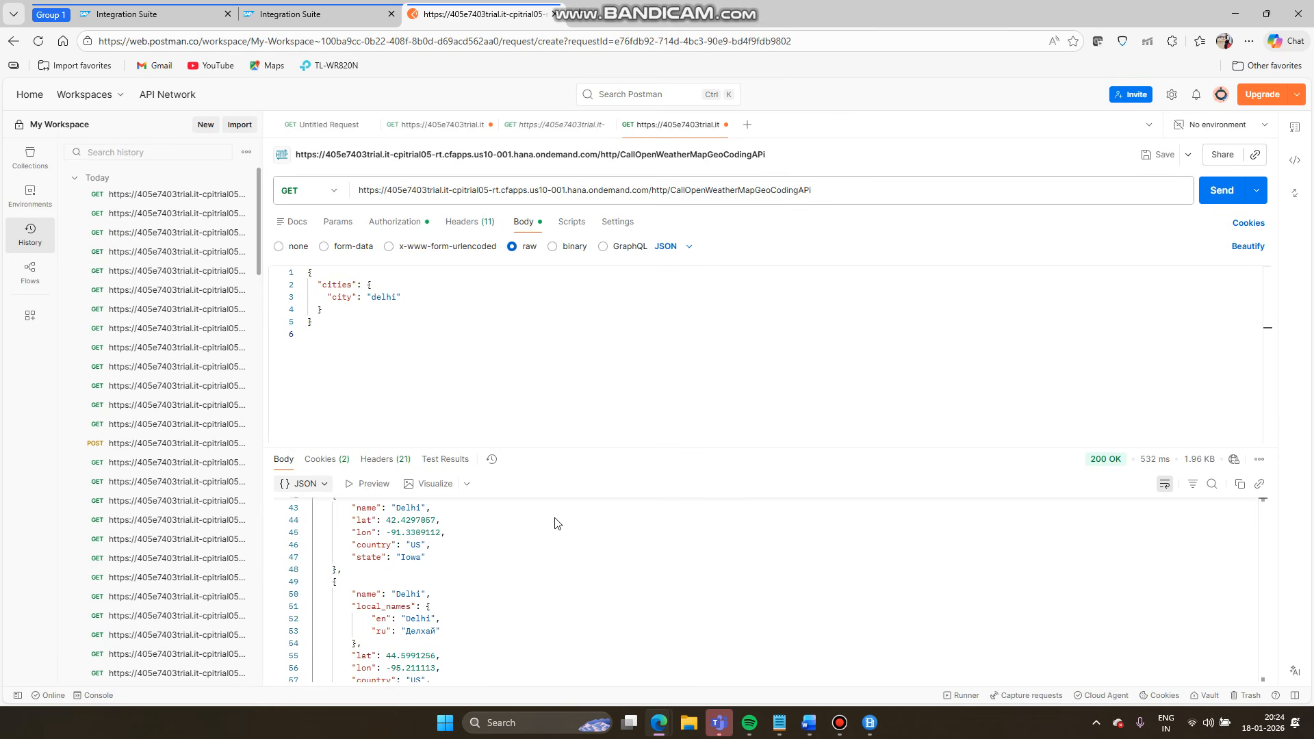
scroll(557, 520, "up", 10)
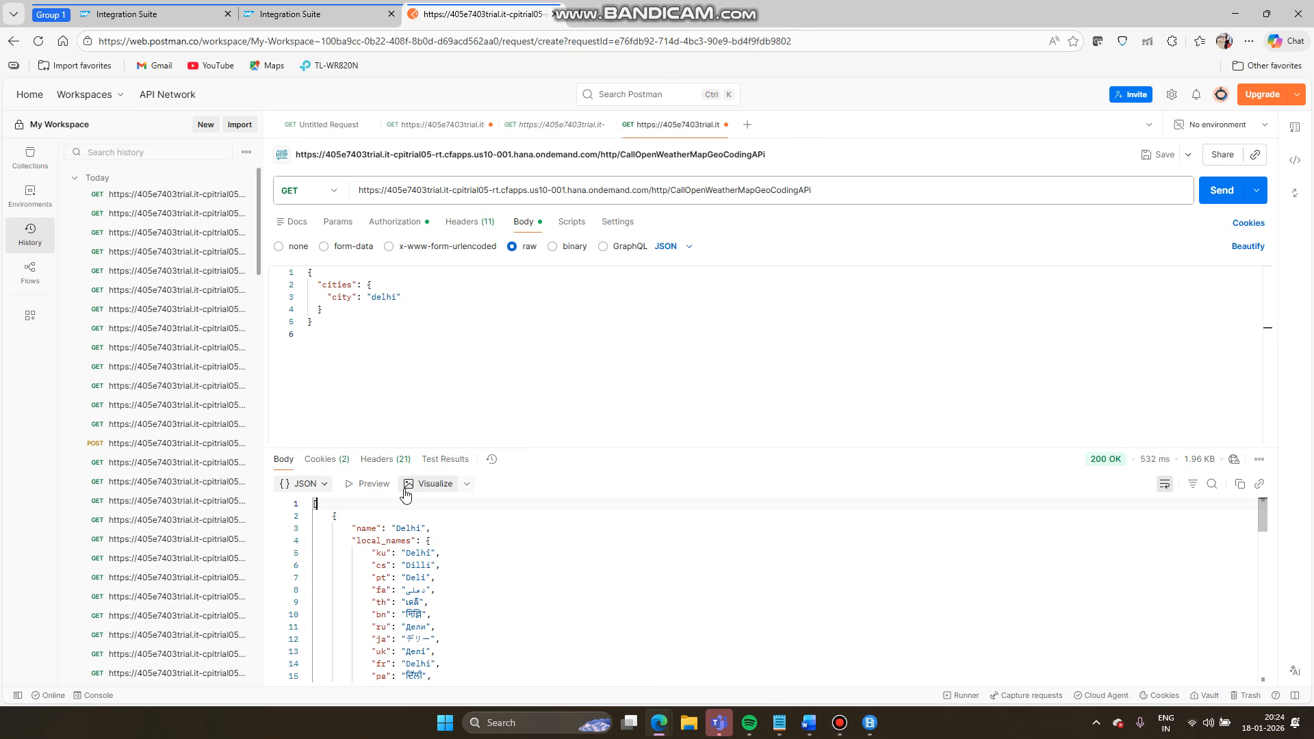
left_click(336, 517)
double_click(335, 516)
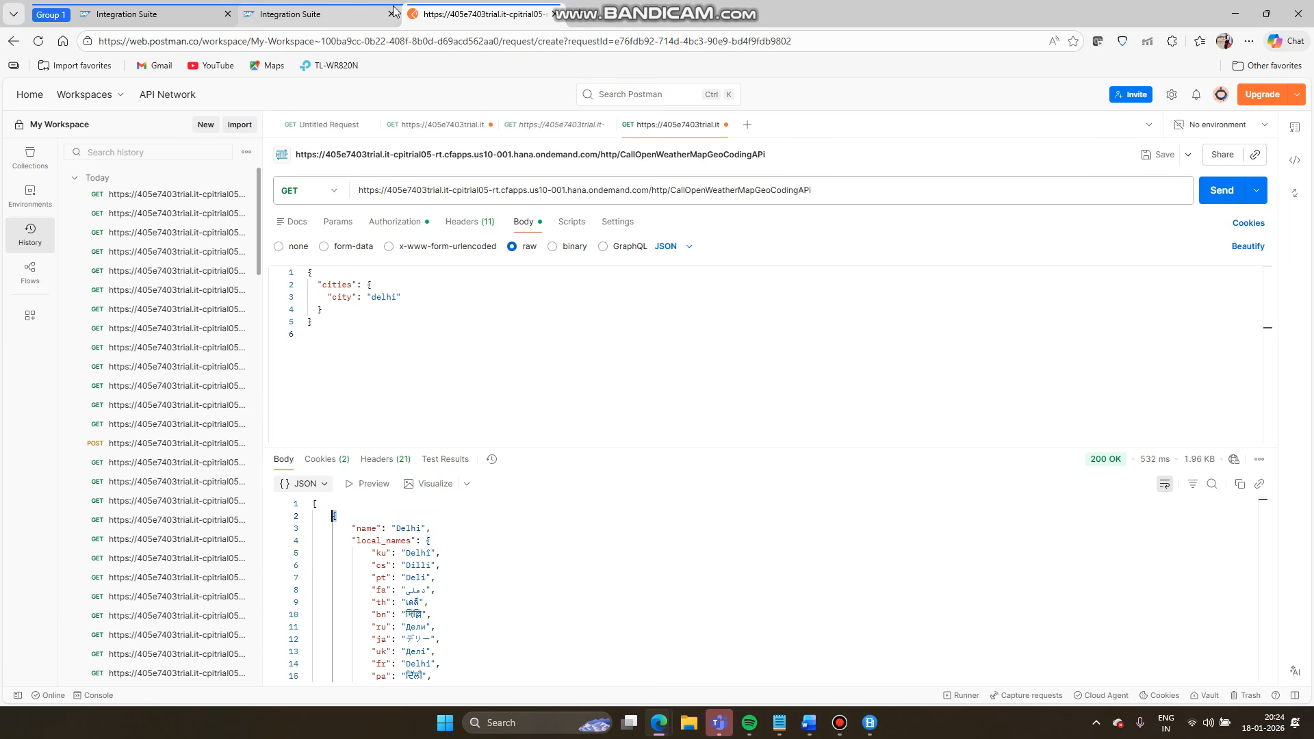
left_click(308, 21)
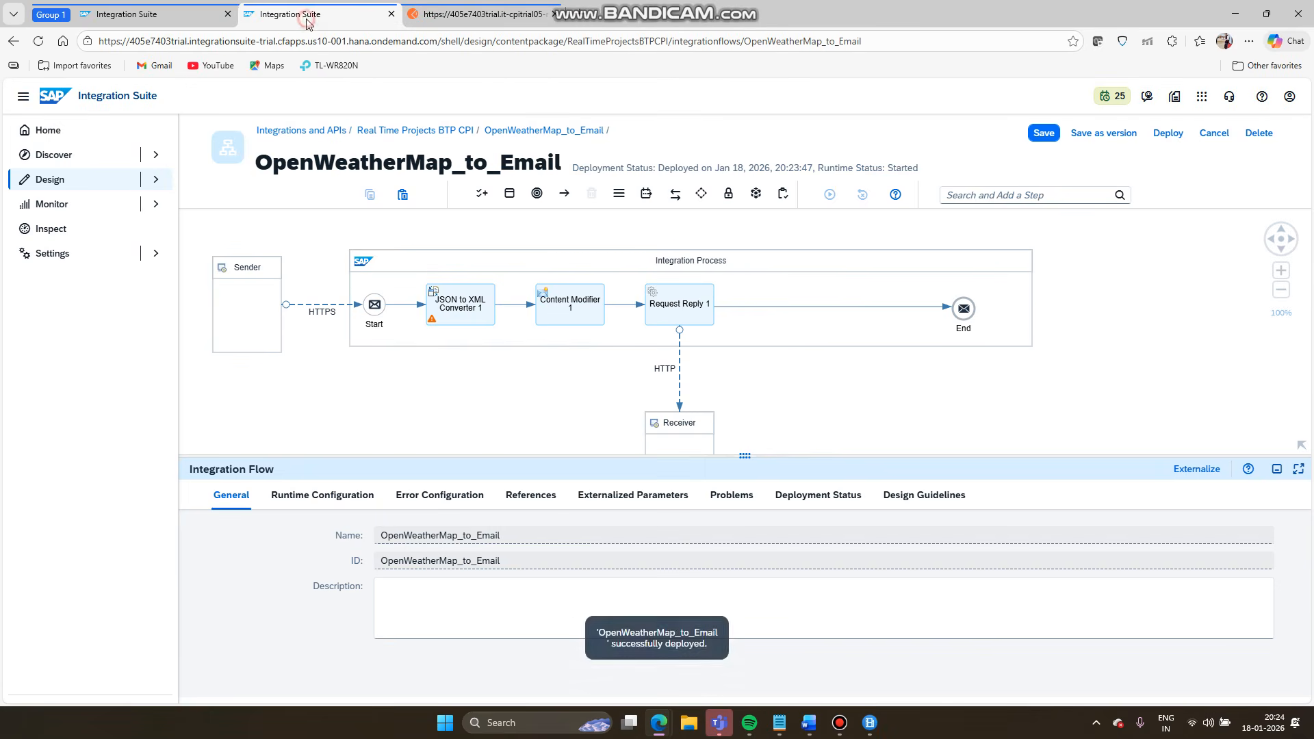
- Insert a Content Modifier between Request Reply 1 and End
left_click(771, 308)
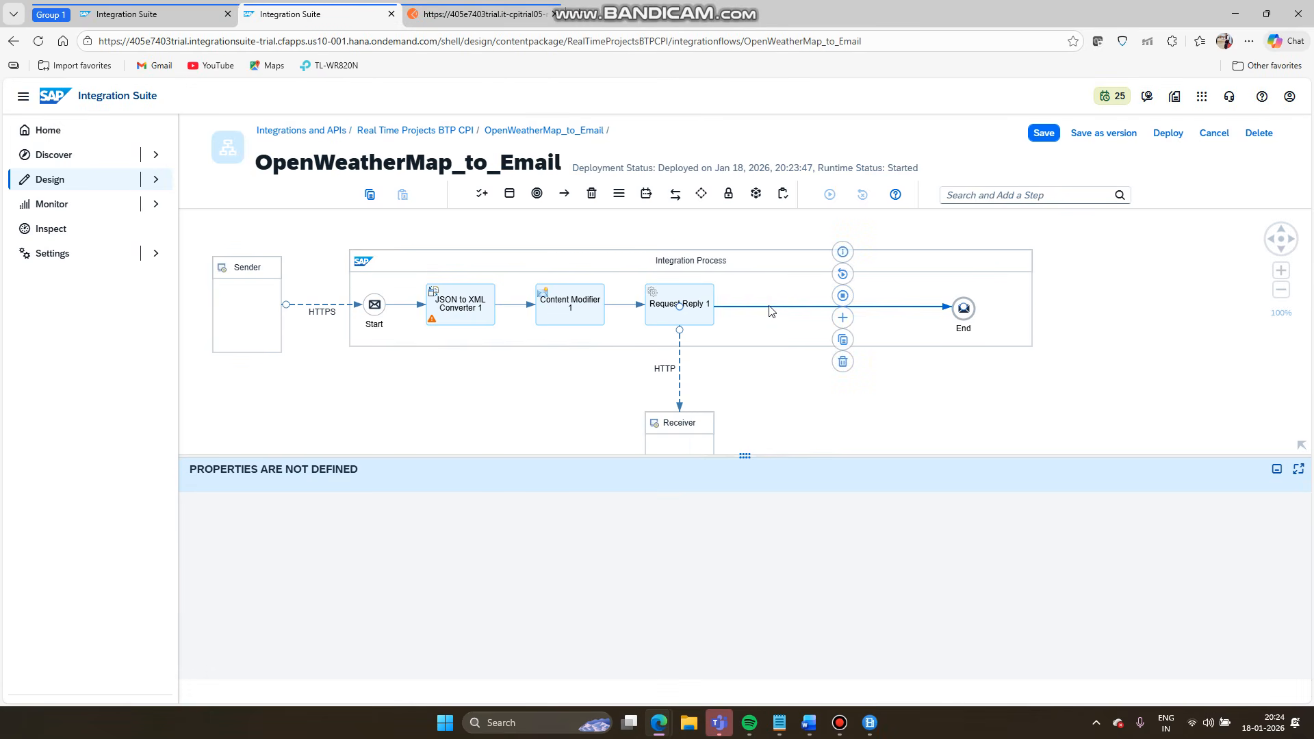
left_click(842, 318)
left_click(1037, 370)
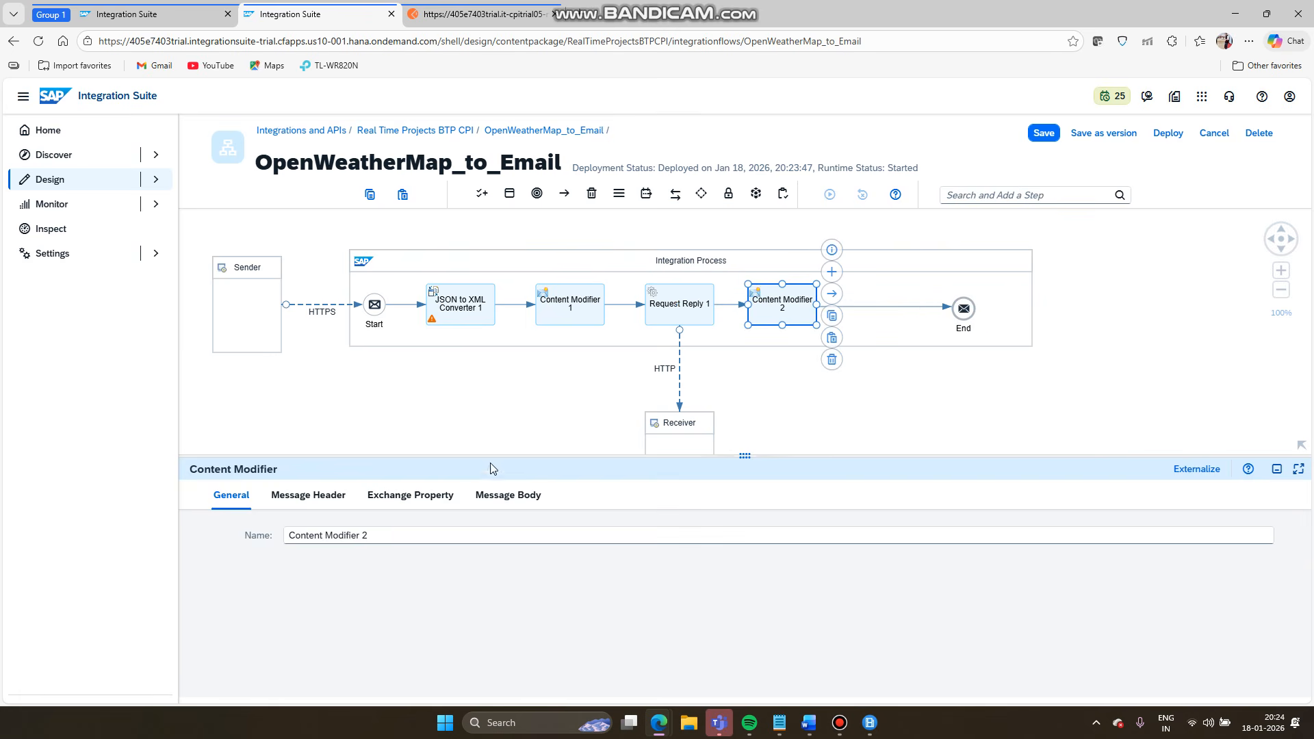
- Set its message body to Expression { "cities": [ ${in.body} ]}
left_click(492, 497)
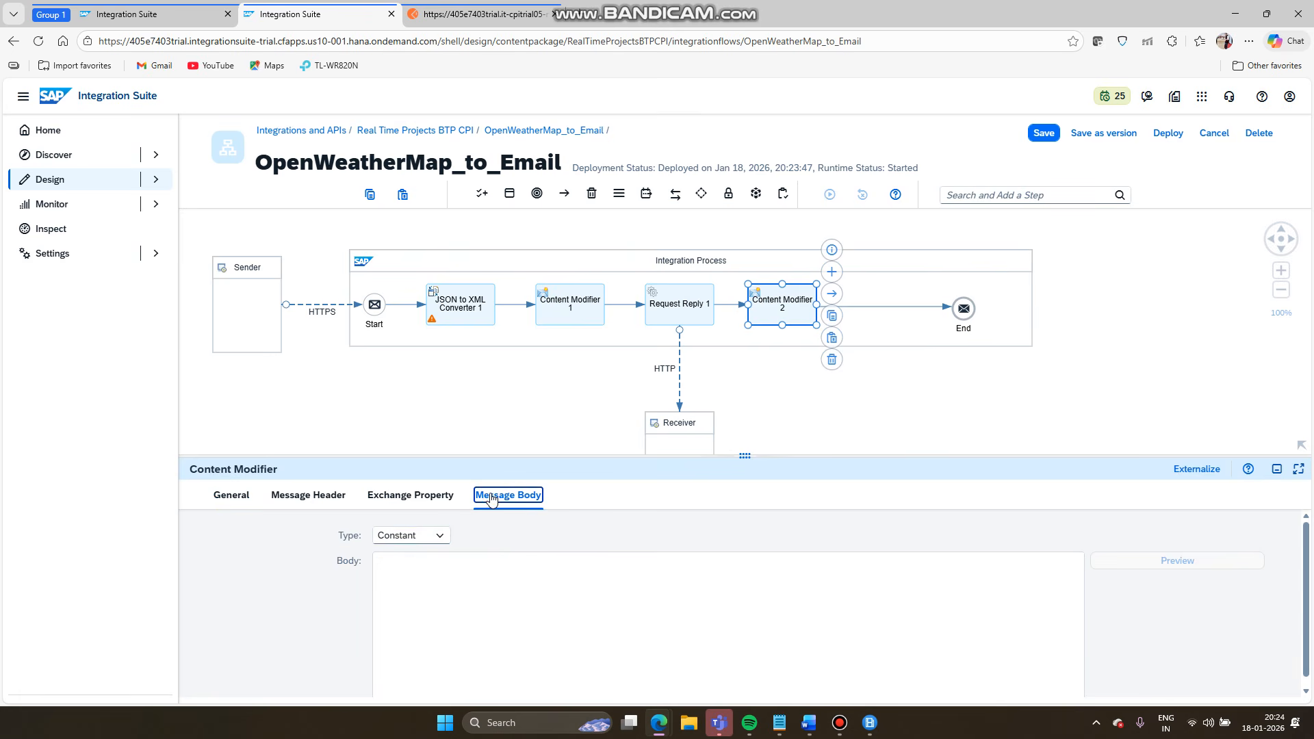
left_click(436, 535)
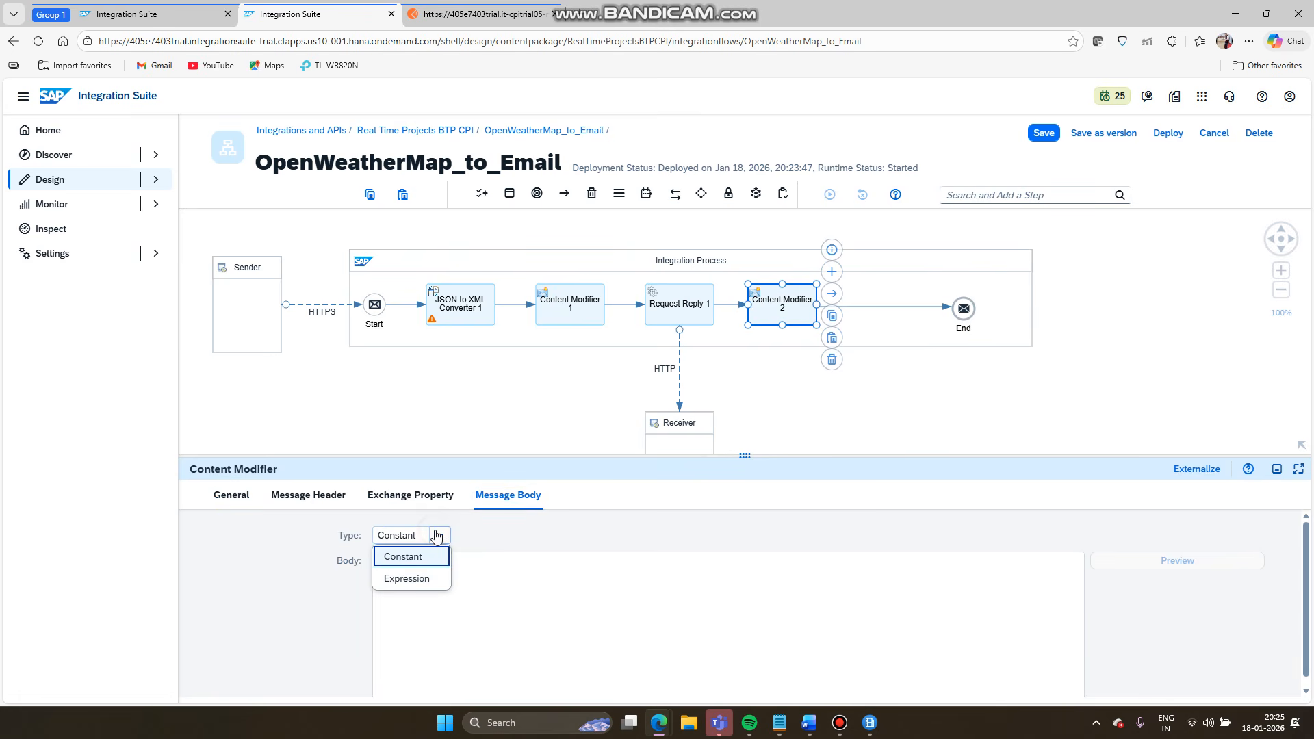
left_click(415, 580)
left_click(479, 586)
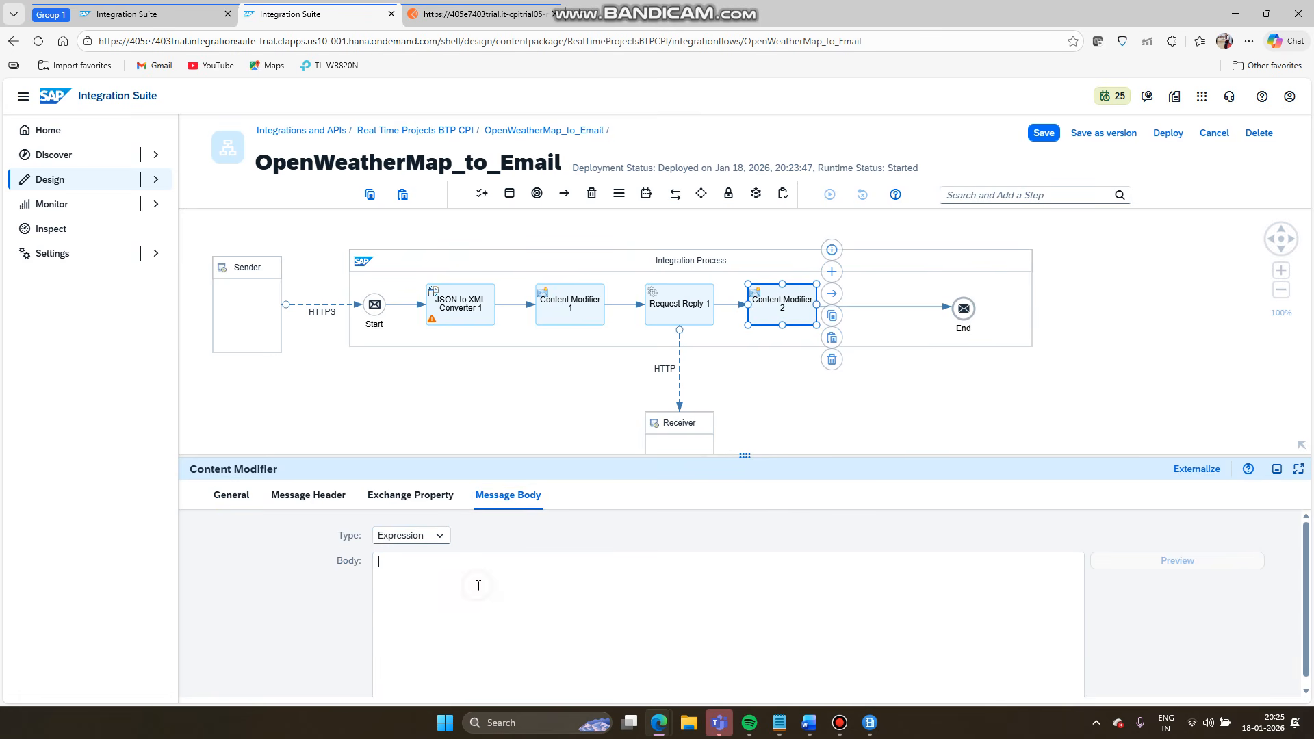
type("{ \"cities\": [ ${in.body} ]}")
left_click(413, 579)
scroll(384, 582, "up", 10, "ctrl")
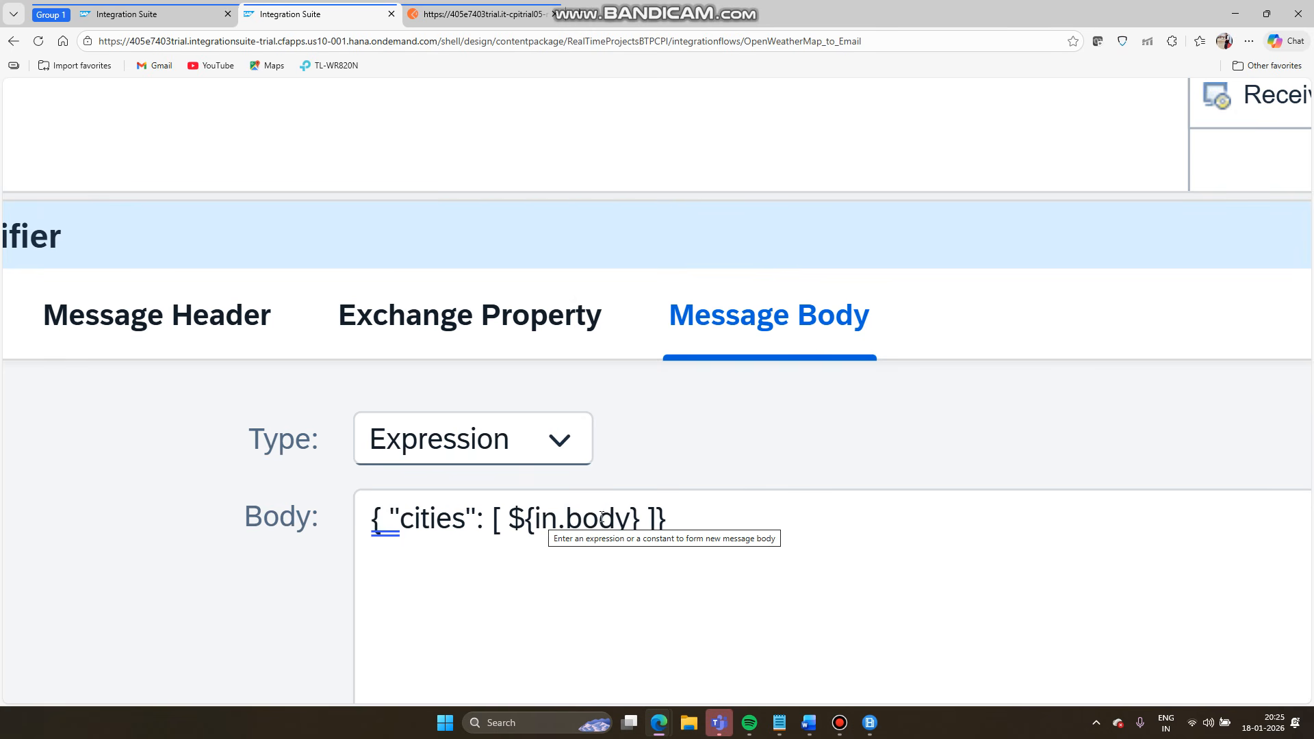
scroll(602, 518, "down", 5)
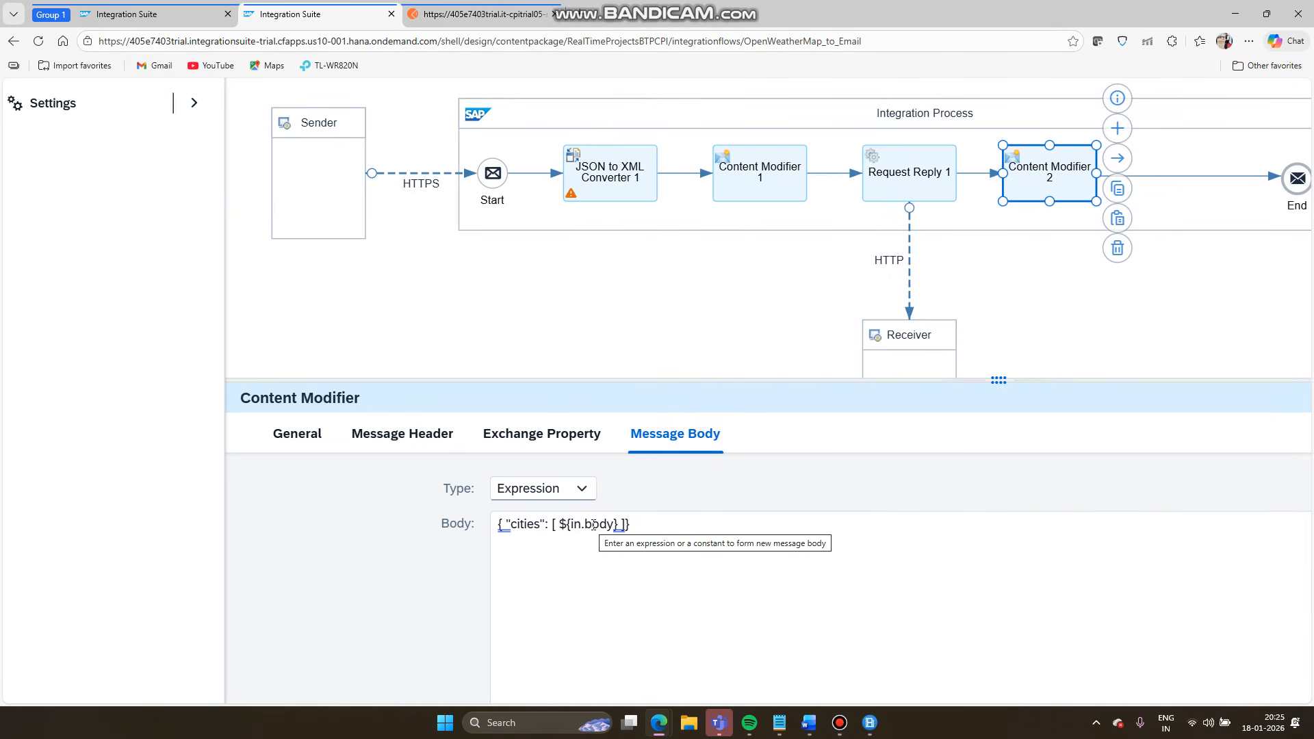
scroll(593, 525, "down", 4)
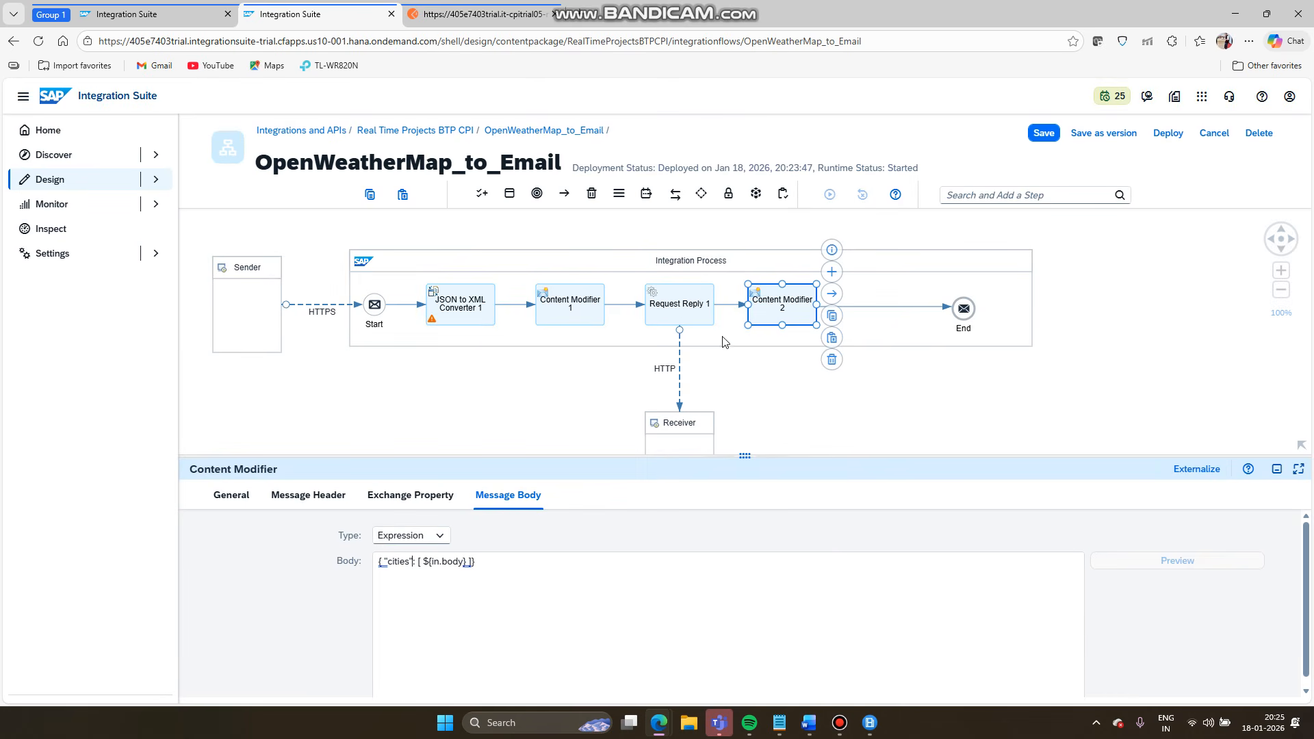
left_click(886, 308)
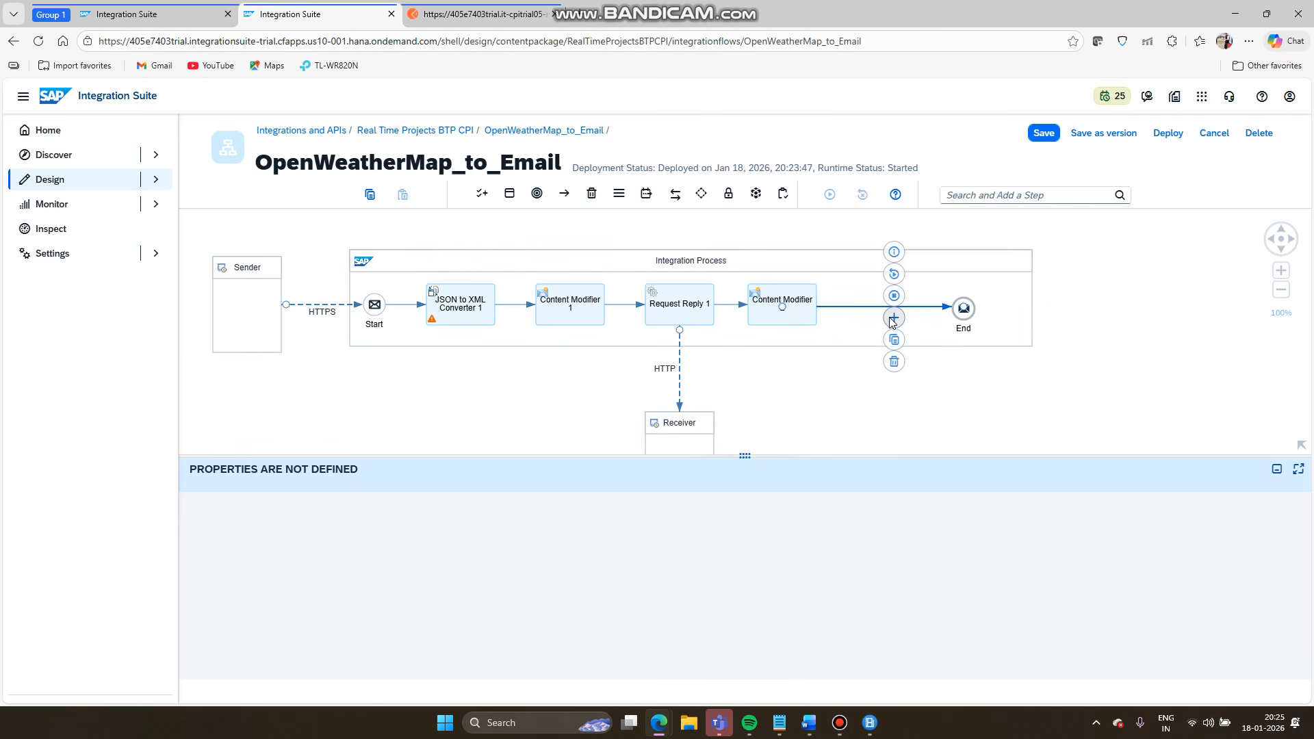
- Insert a JSON to XML Converter after Content Modifier 2 and save the flow
left_click(894, 319)
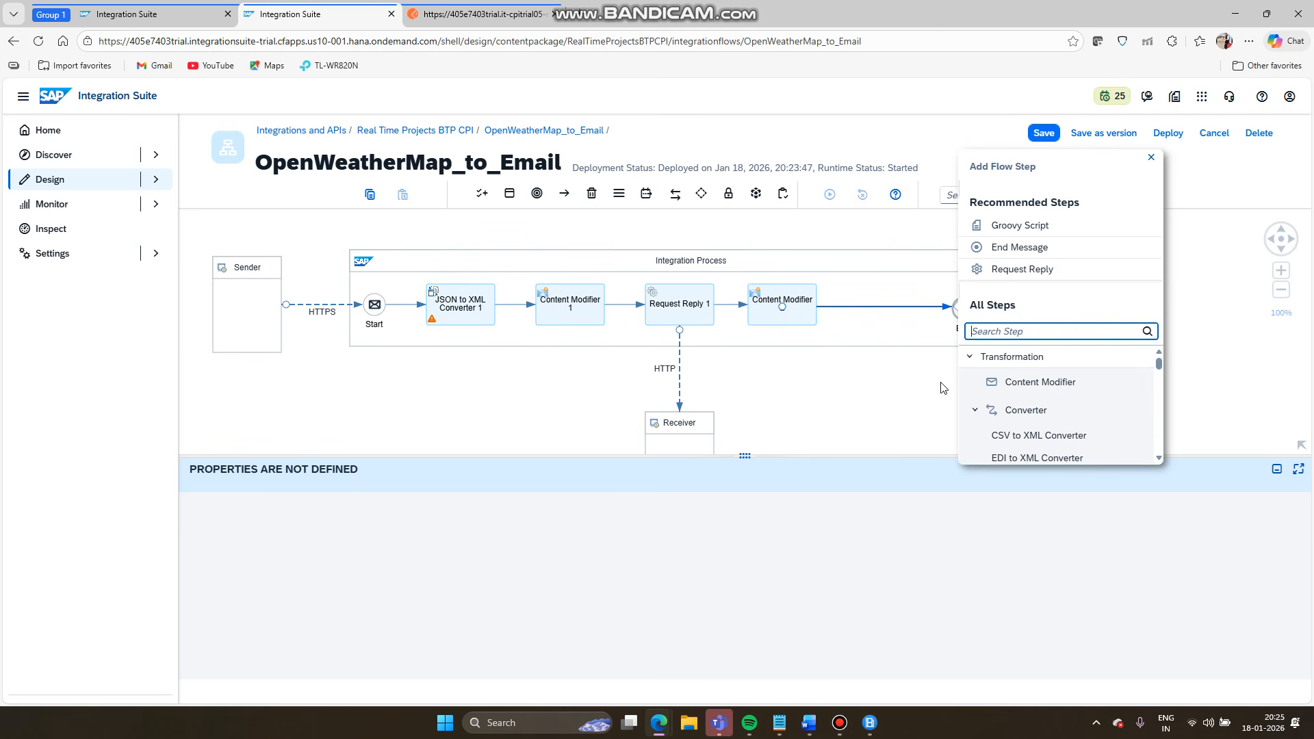
scroll(1051, 427, "down", 1)
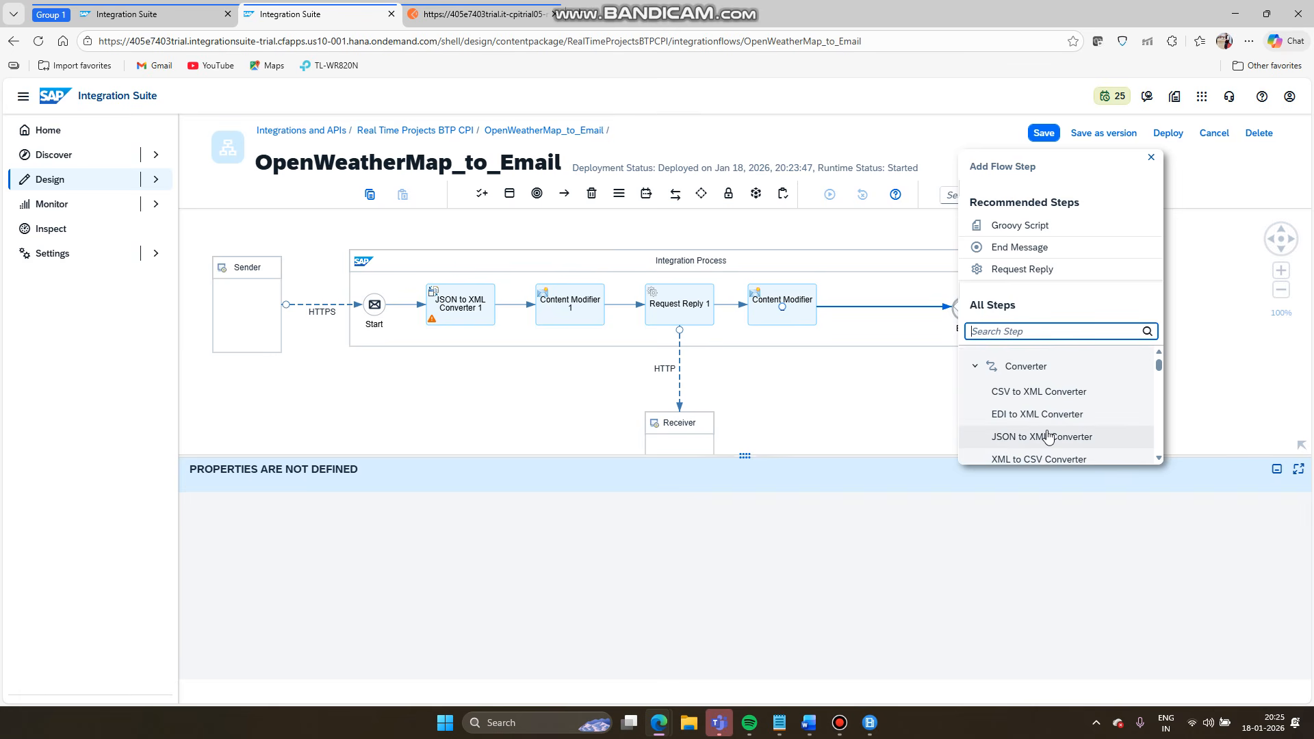
left_click(1047, 437)
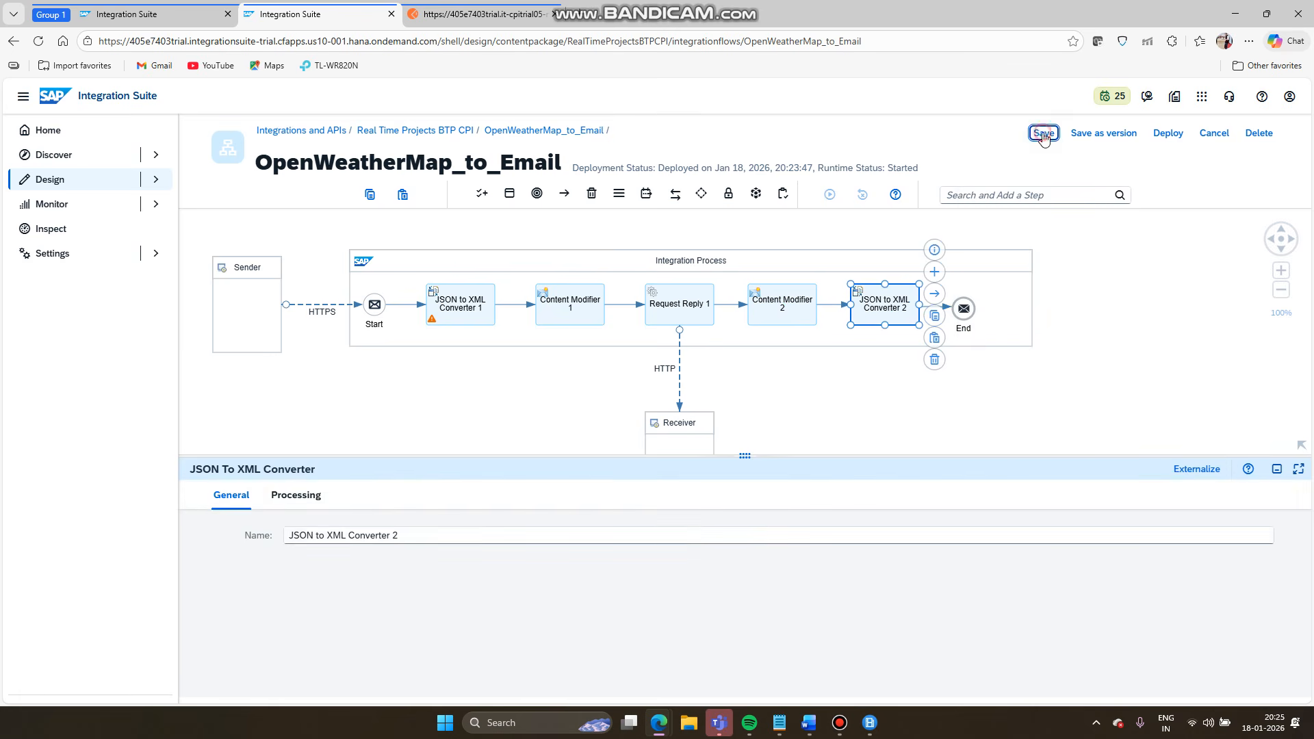
left_click(1042, 133)
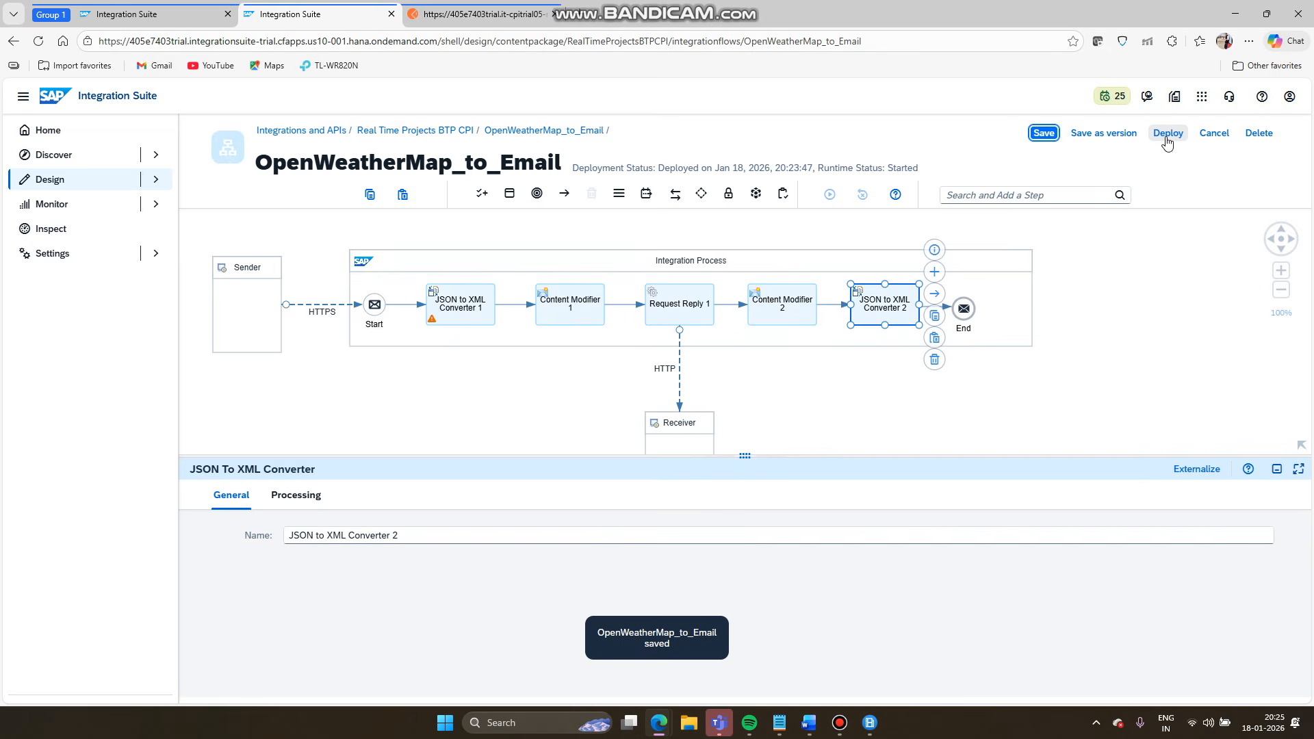
- Deploy the iFlow to the Cloud Integration runtime and acknowledge the deployment notice
left_click(1168, 135)
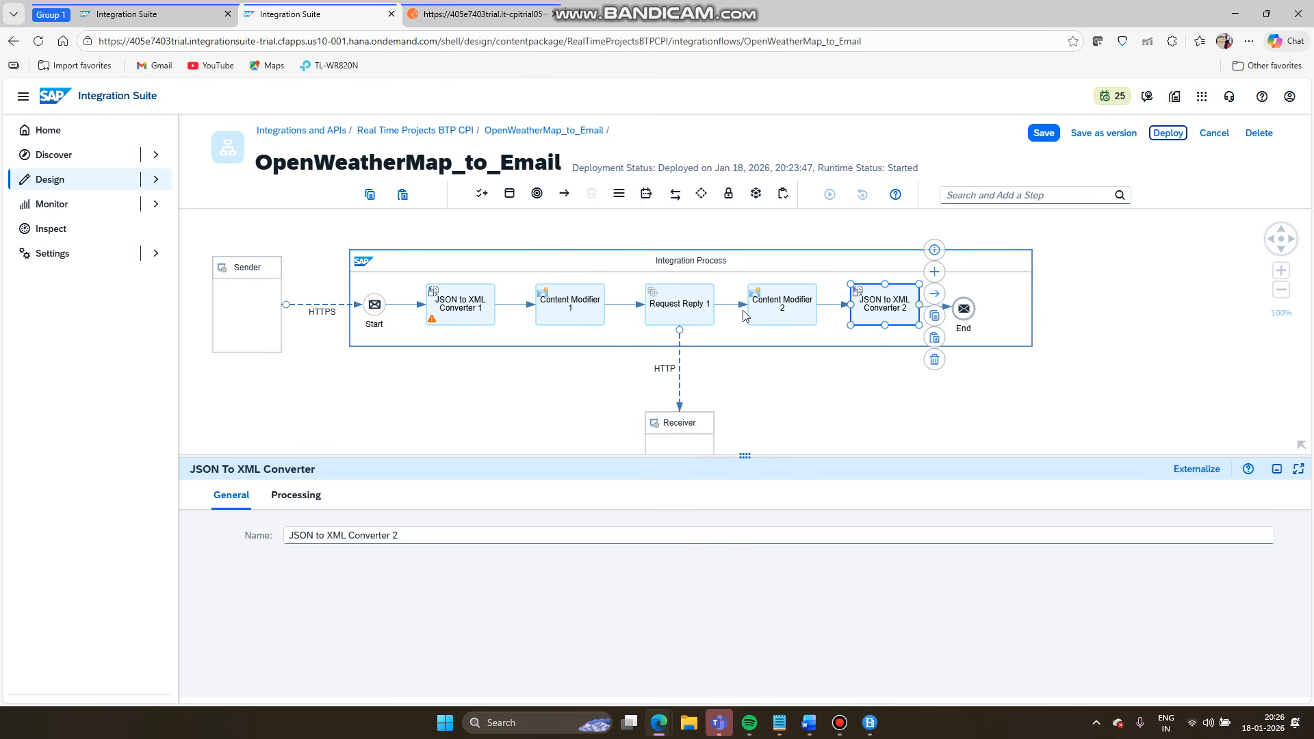
left_click(1169, 134)
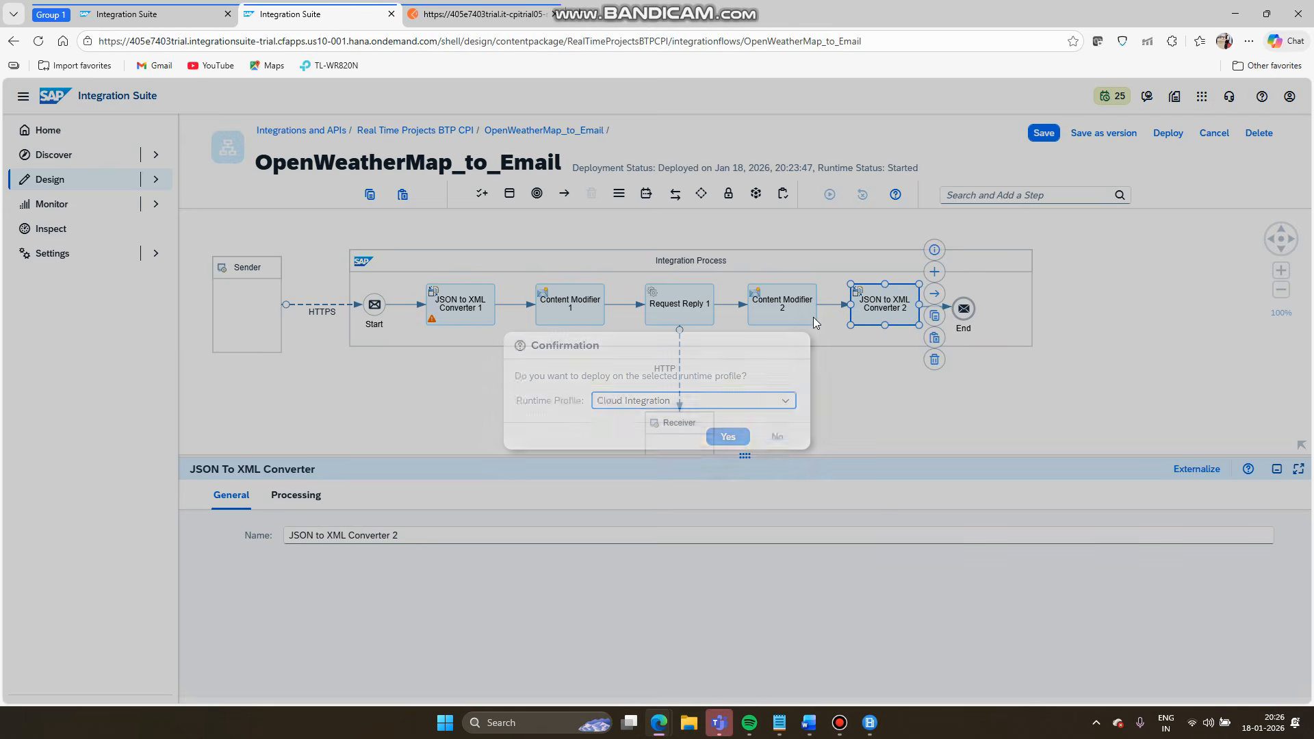
left_click(726, 436)
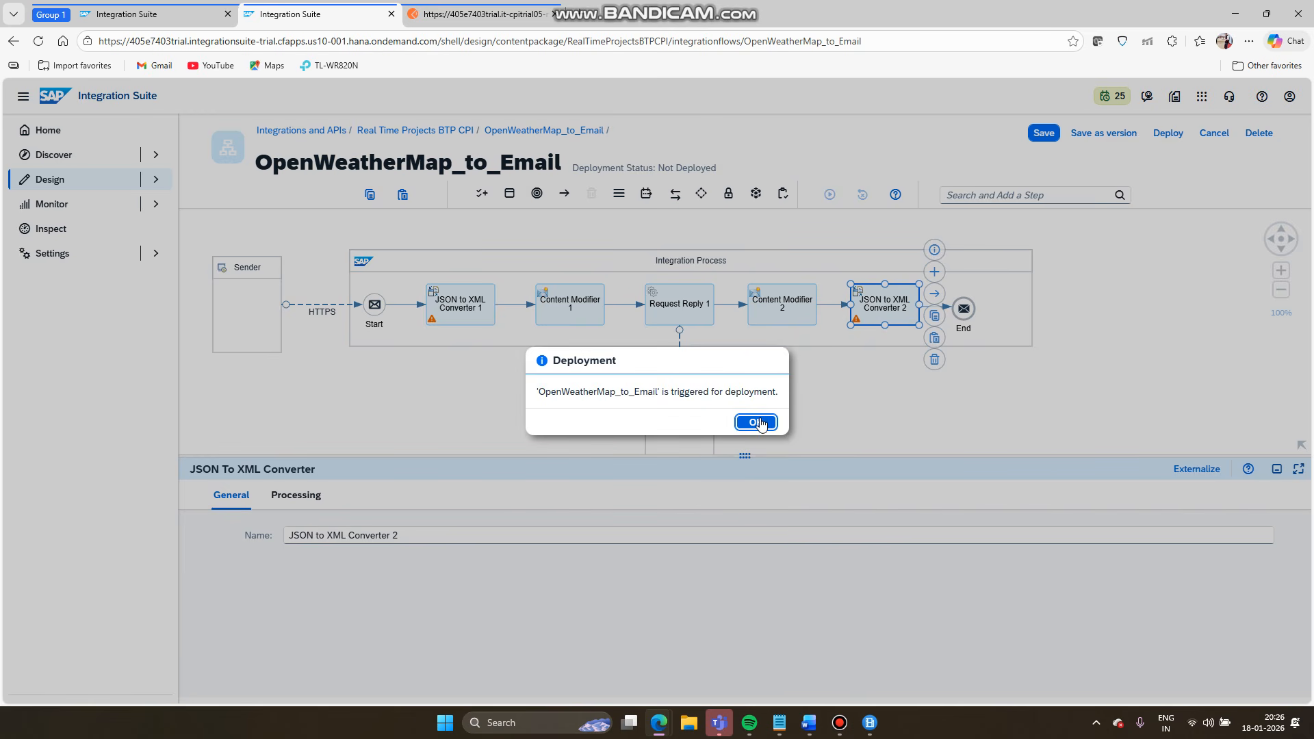
left_click(759, 423)
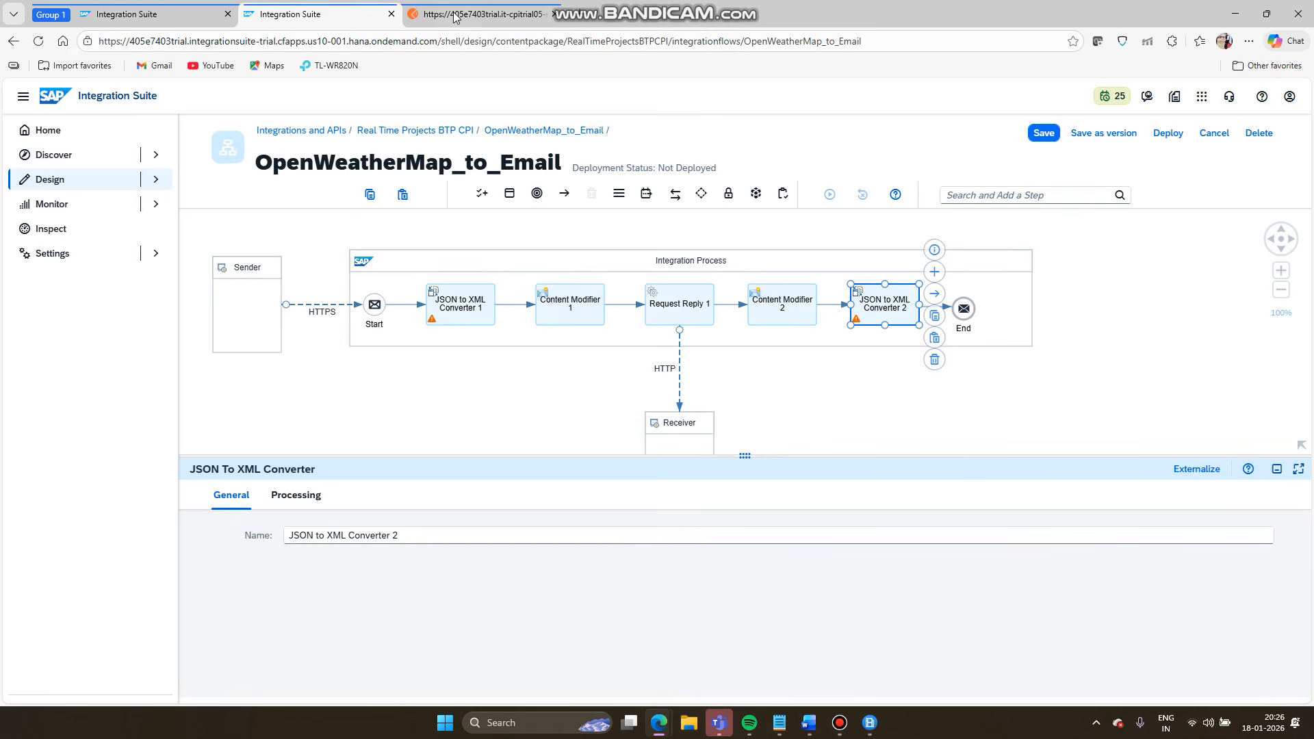
left_click(455, 15)
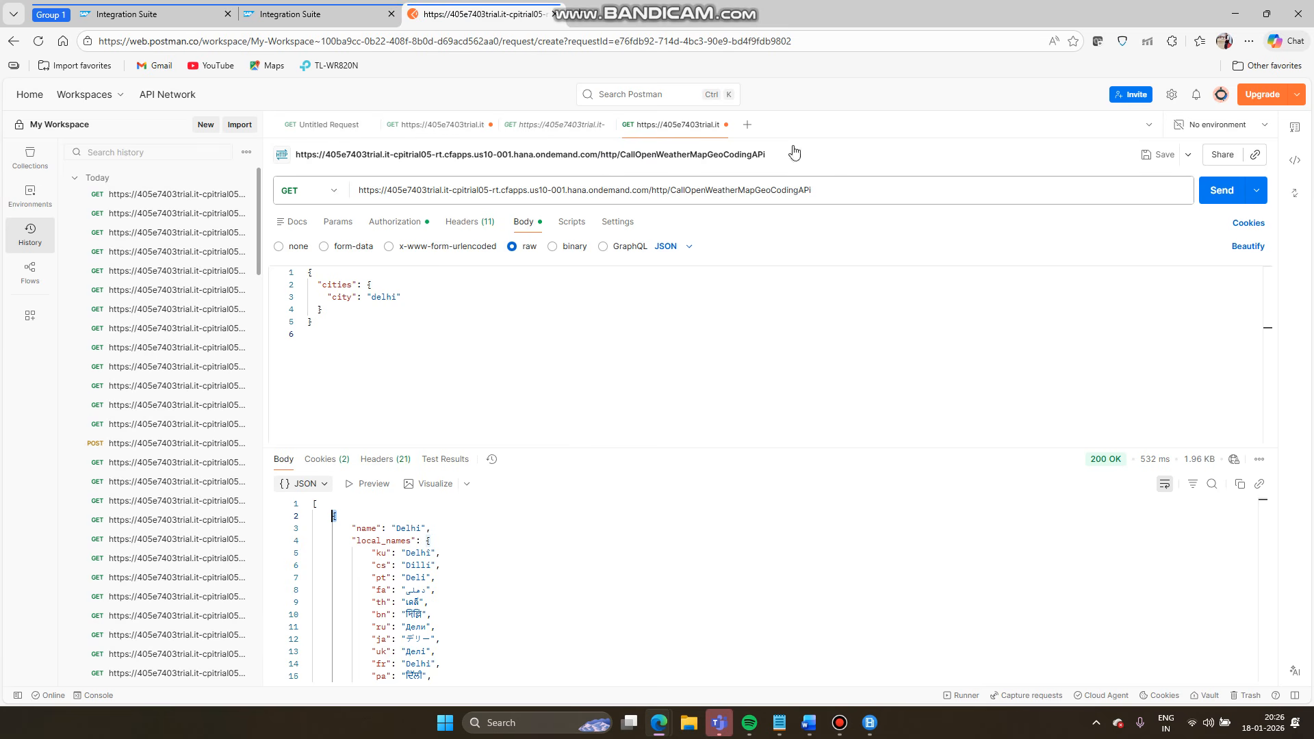
- Resend the Delhi geocoding request and inspect the 200 OK XML response under a cities root
left_click(1205, 197)
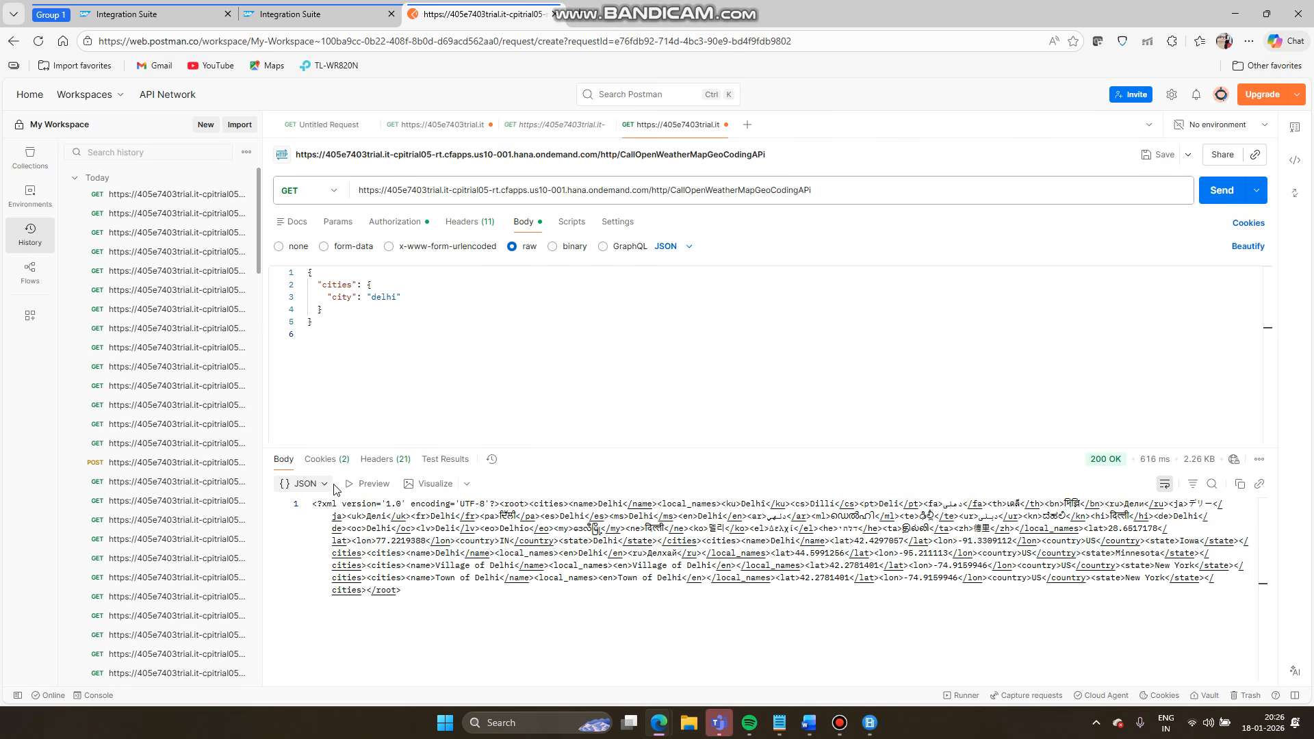
left_click_drag(411, 591, 299, 503)
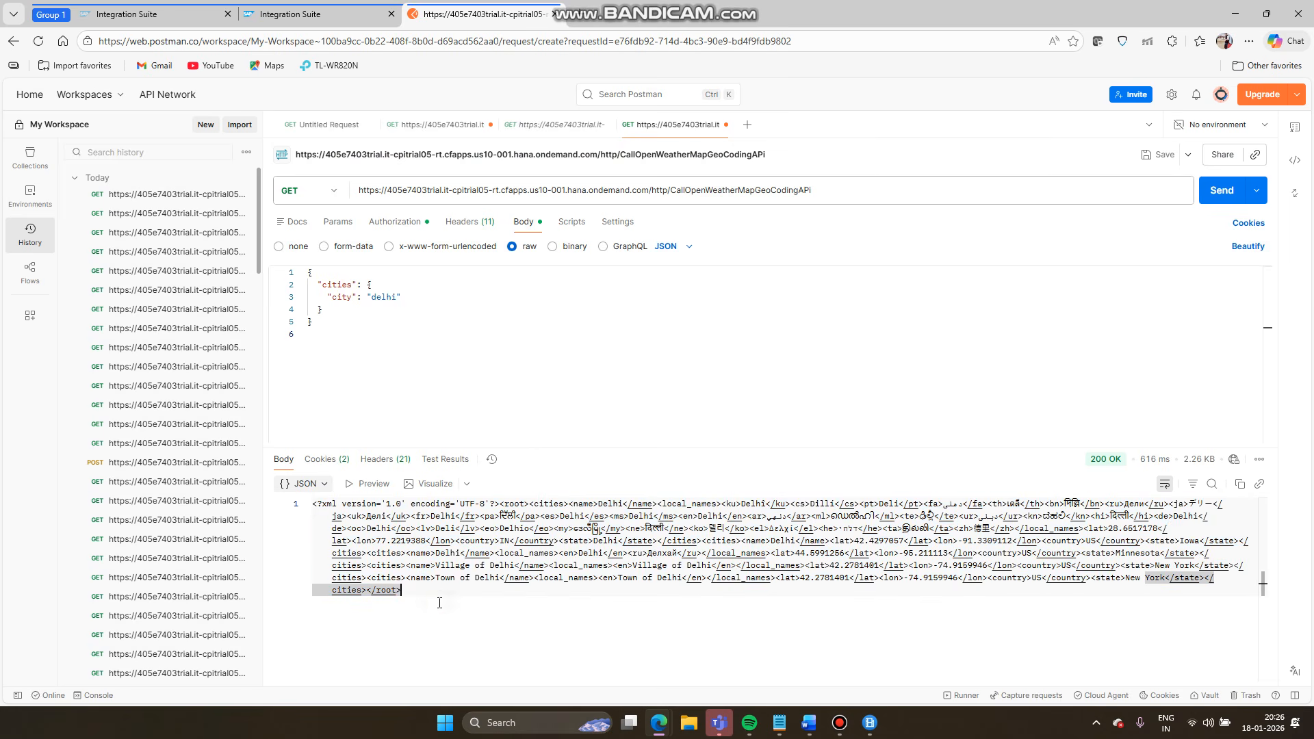
key("ctrl+plus")
key("ctrl+plus")
key("ctrl+plus")
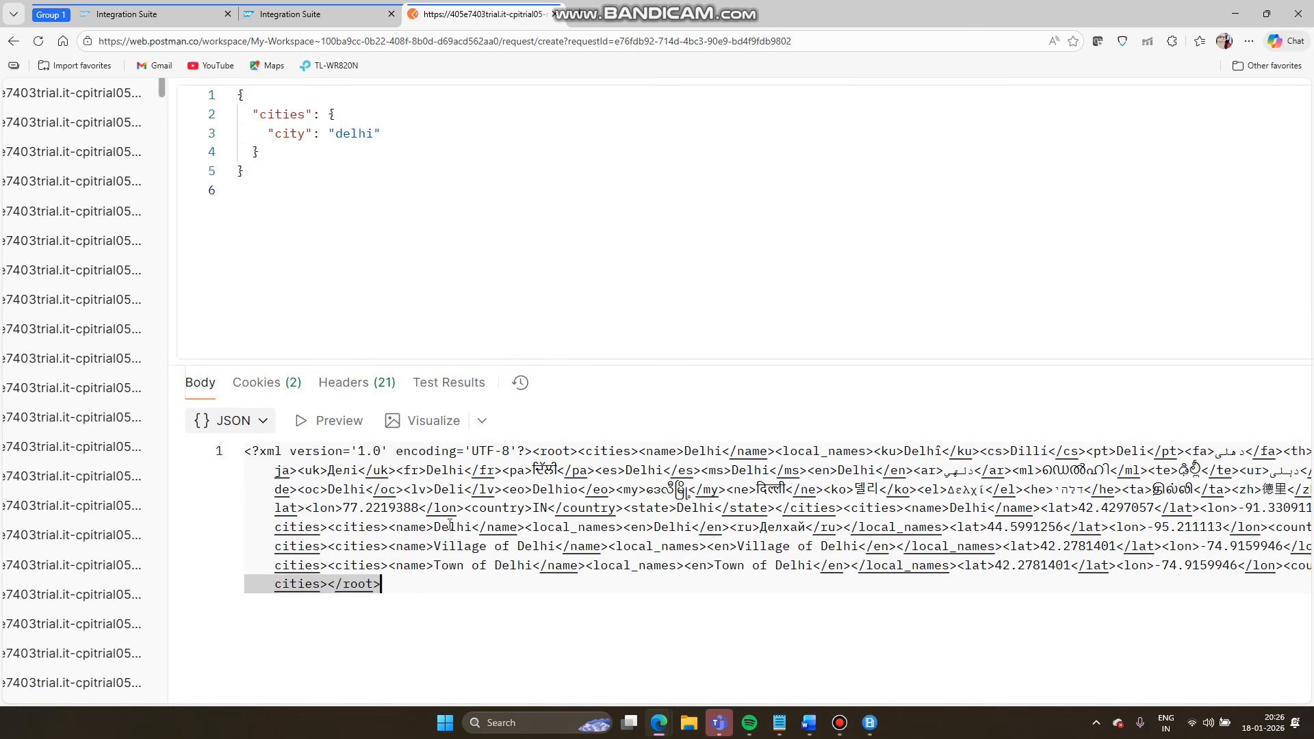
left_click(449, 525)
key("ctrl+minus")
key("ctrl+minus")
key("ctrl+minus")
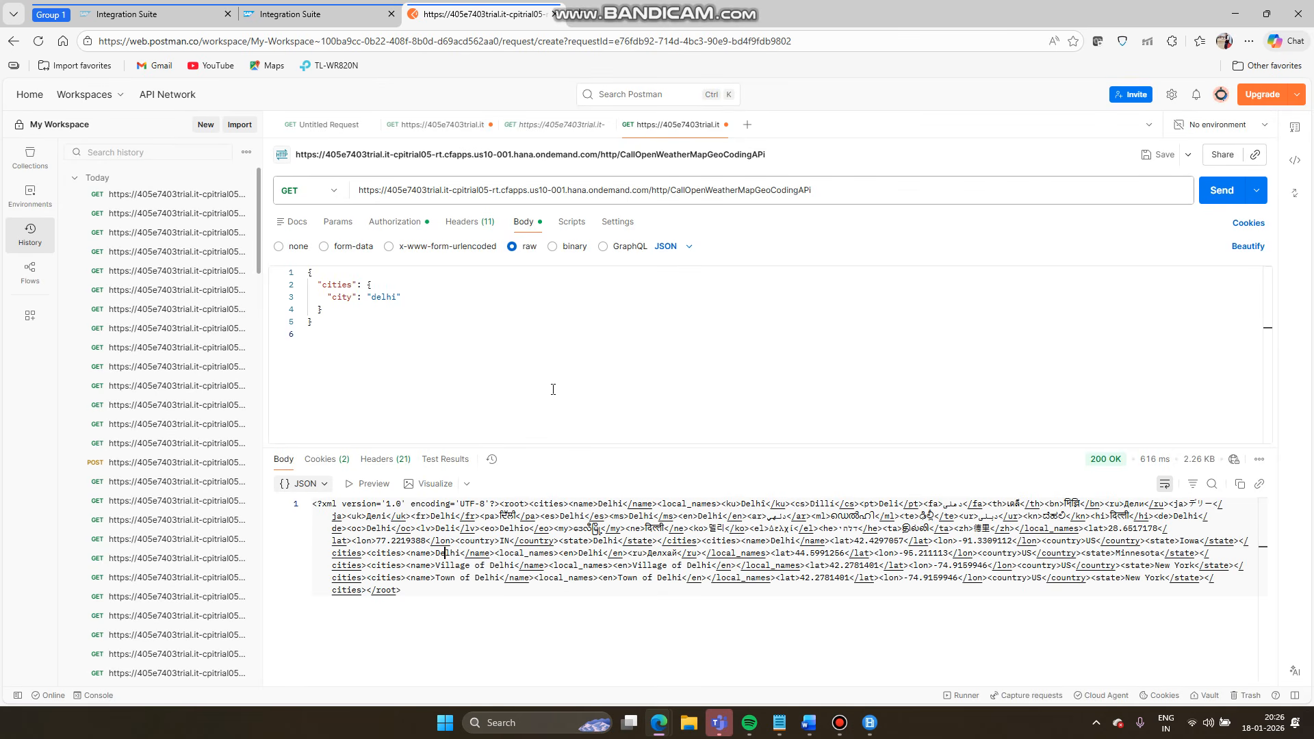
left_click(820, 721)
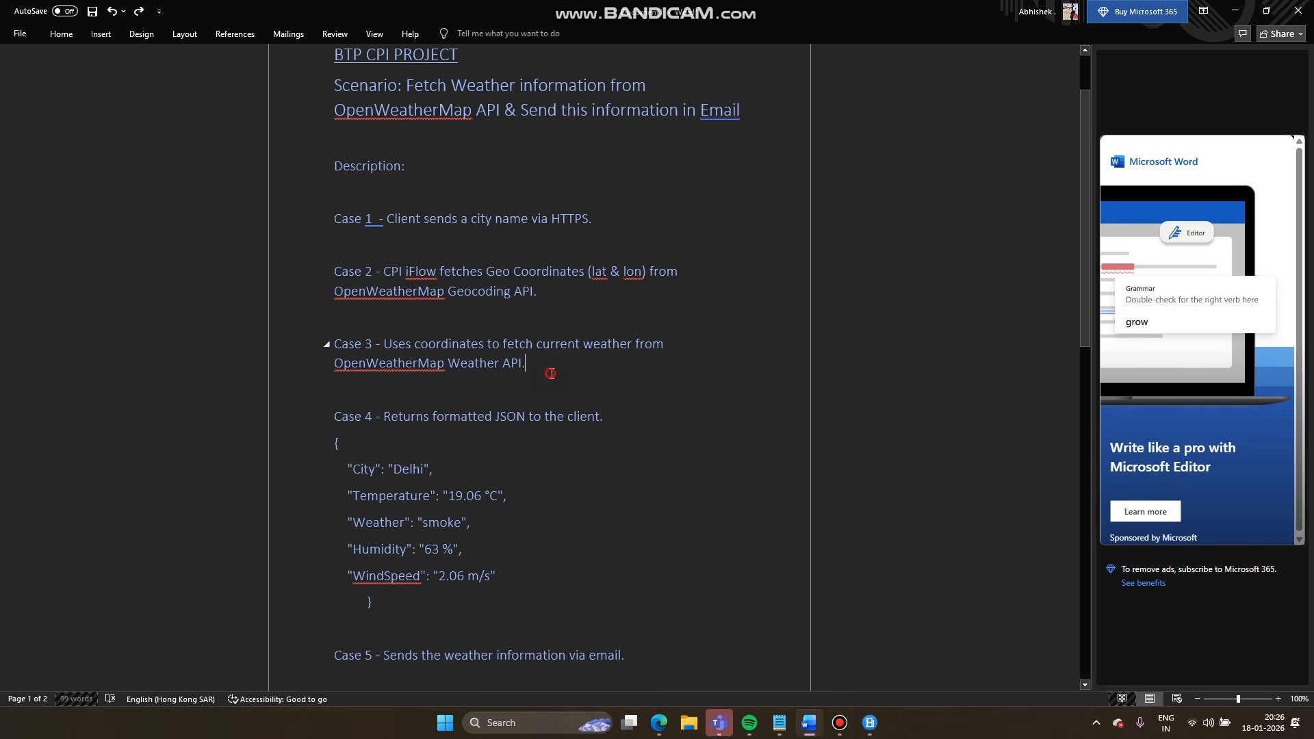
left_click_drag(551, 373, 393, 343)
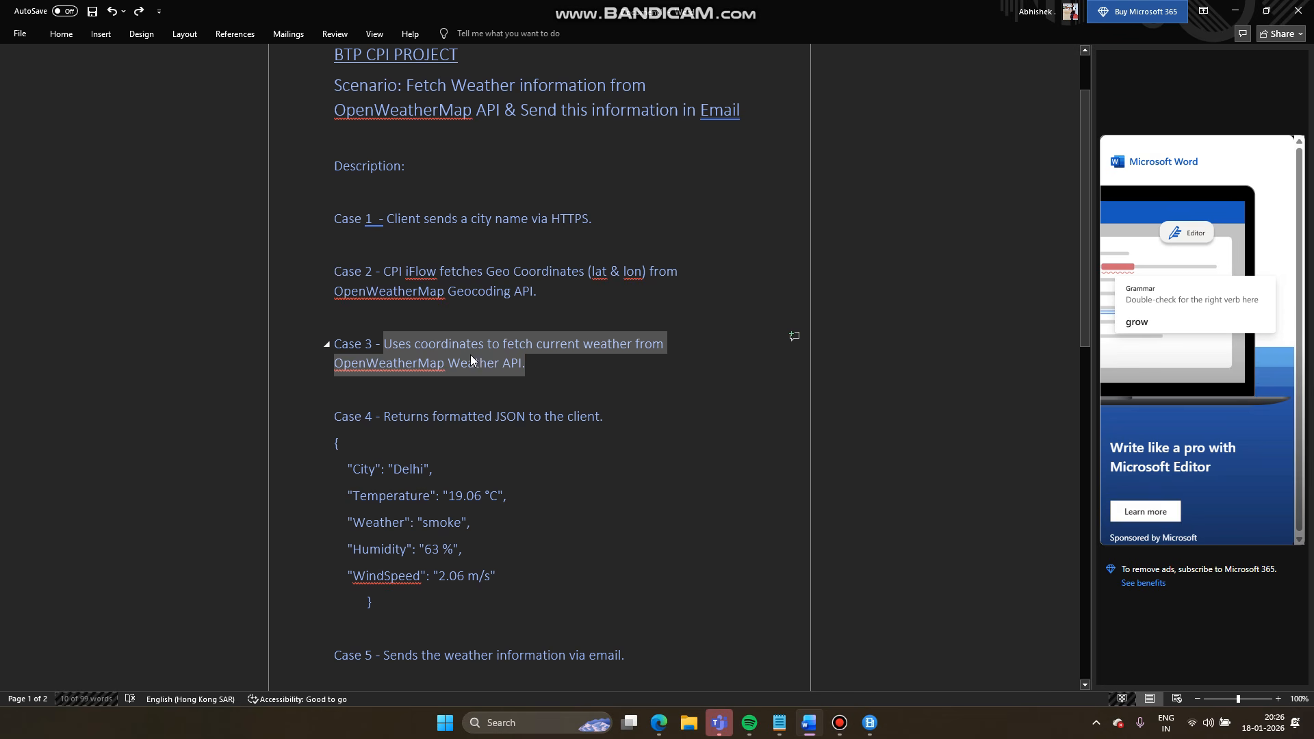
left_click(586, 346)
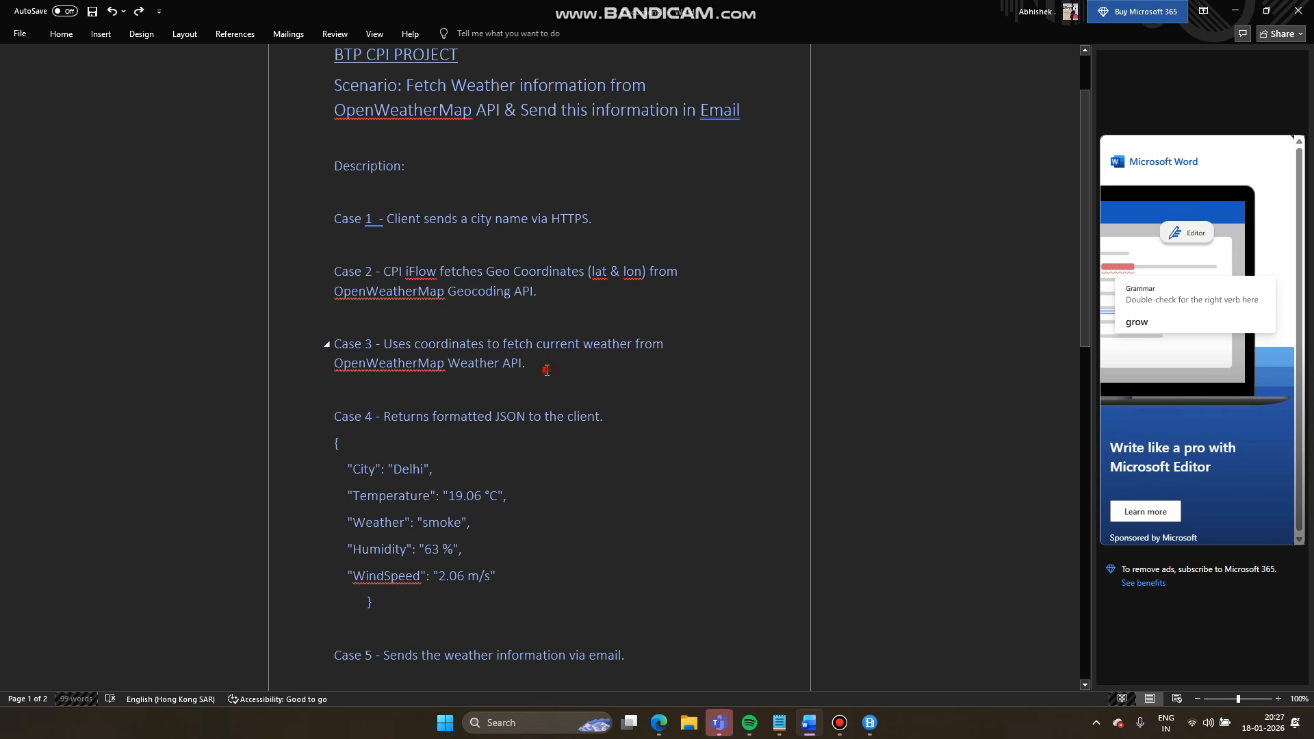
left_click_drag(546, 371, 383, 344)
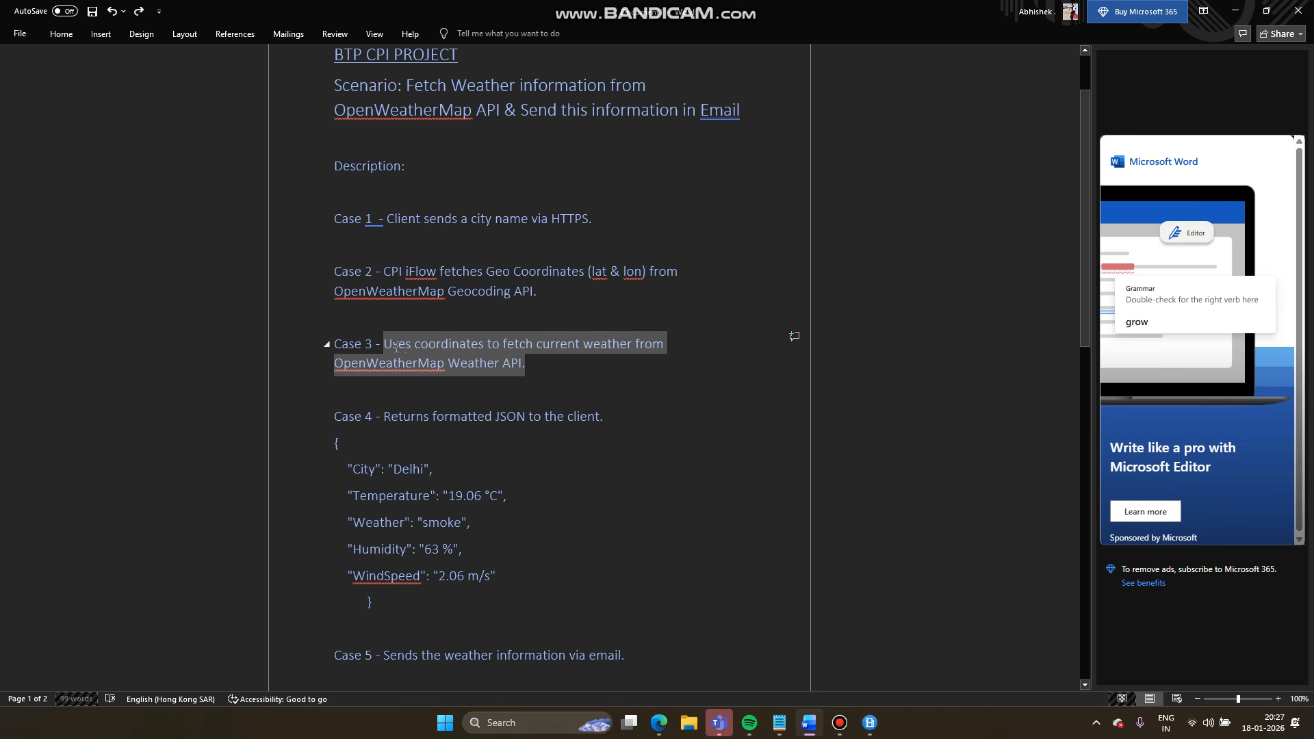
left_click(546, 398)
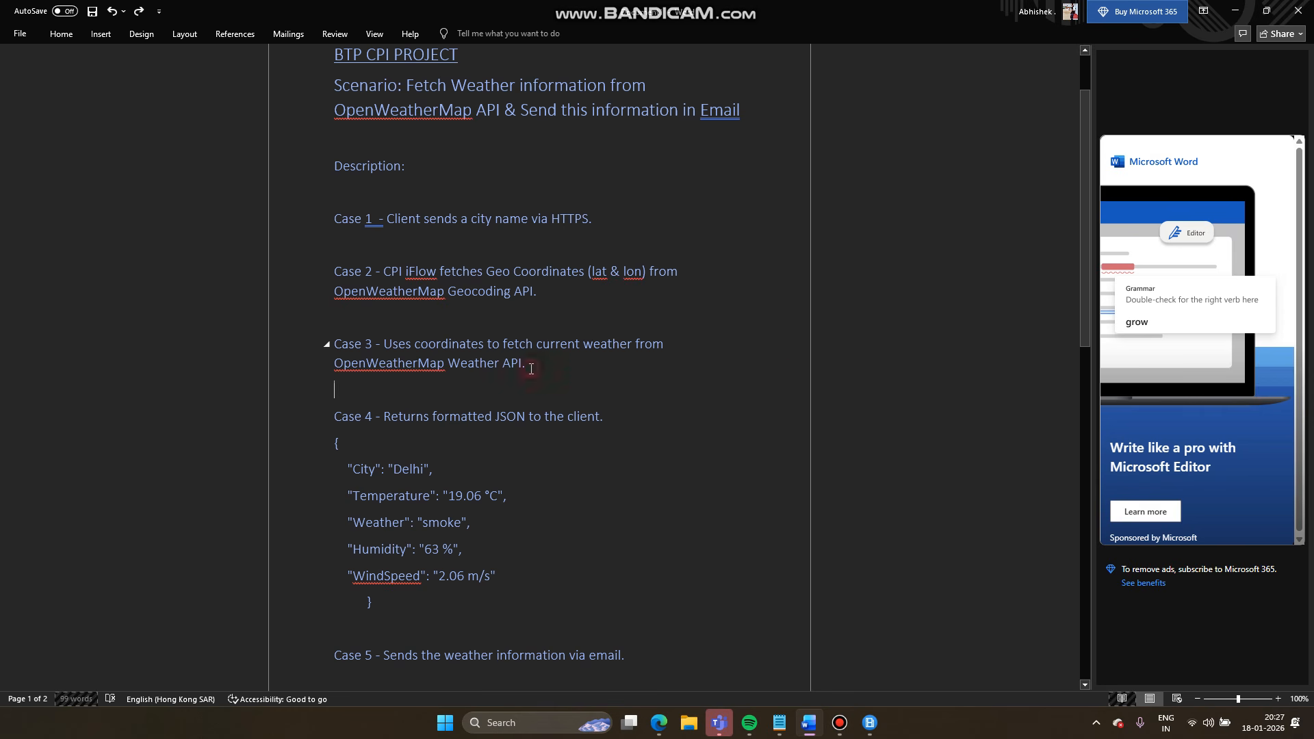
left_click_drag(531, 369, 335, 345)
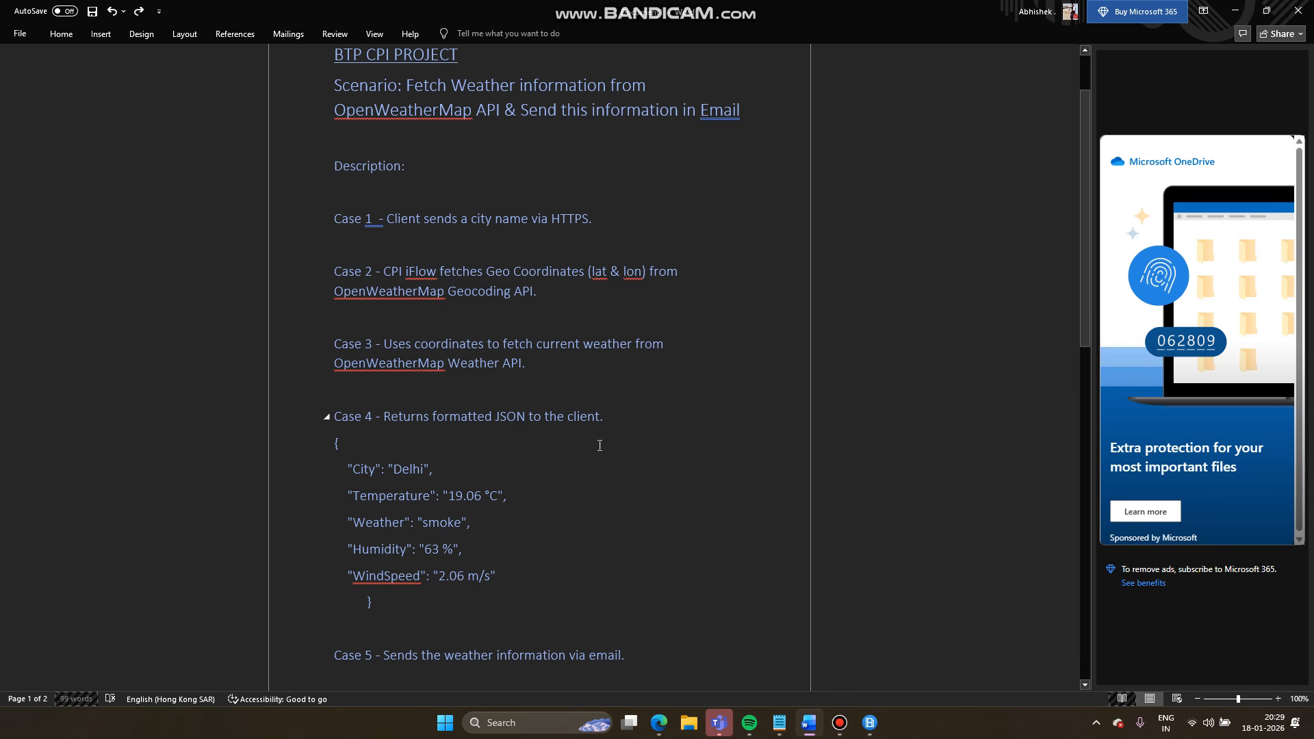
mouse_move(659, 723)
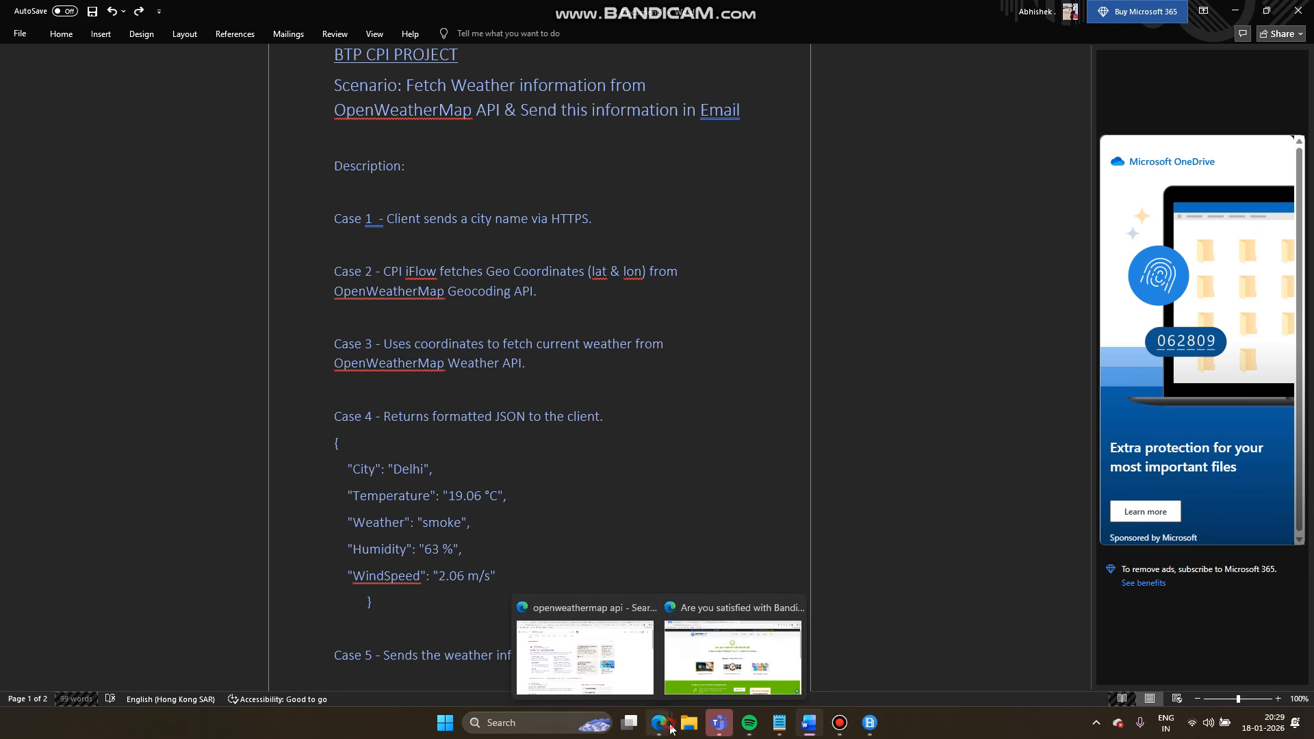
left_click(727, 656)
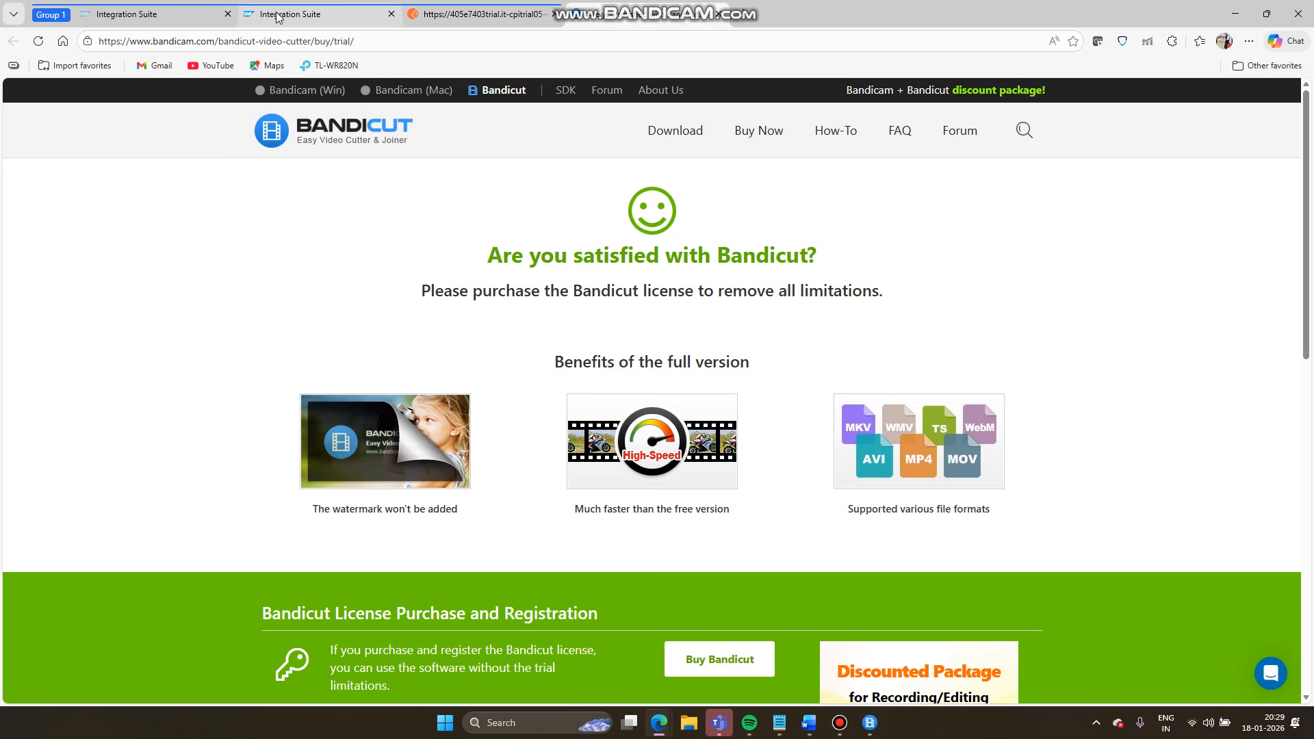
- Arrange the Integration Process pool horizontally and move End further right
left_click(277, 15)
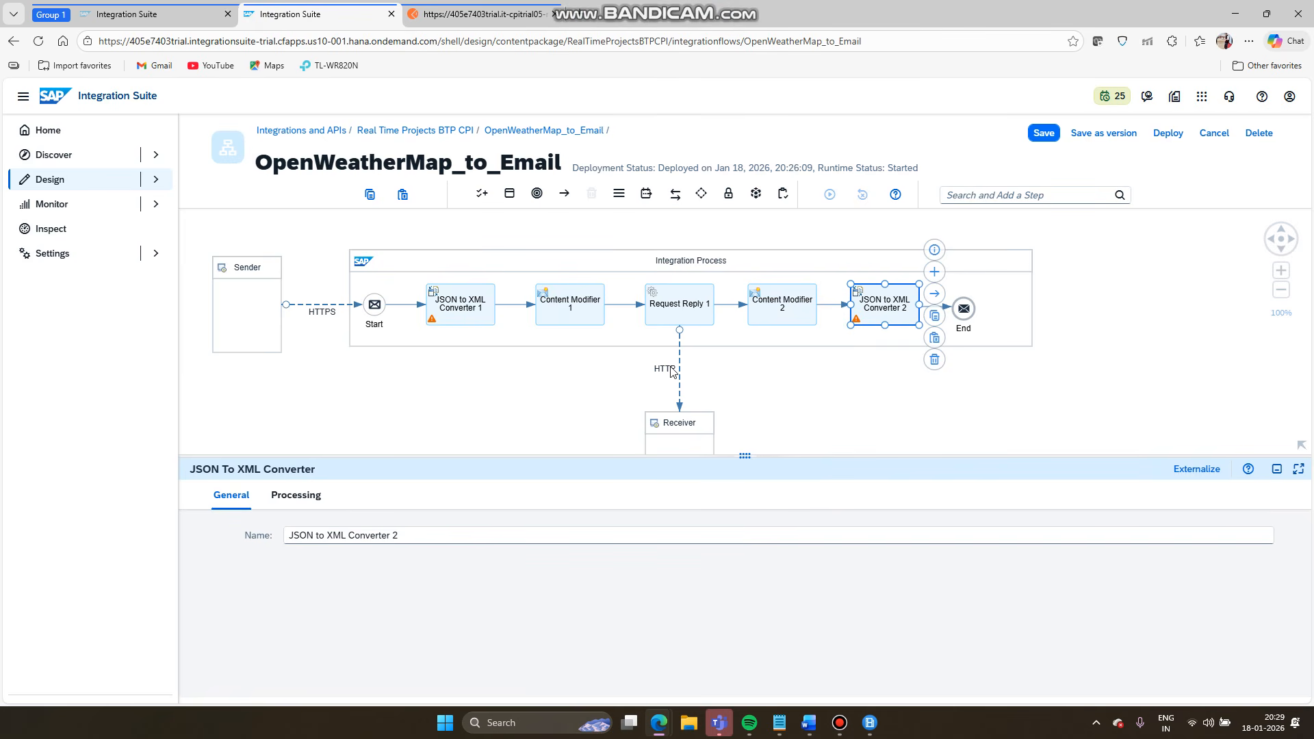
left_click(992, 263)
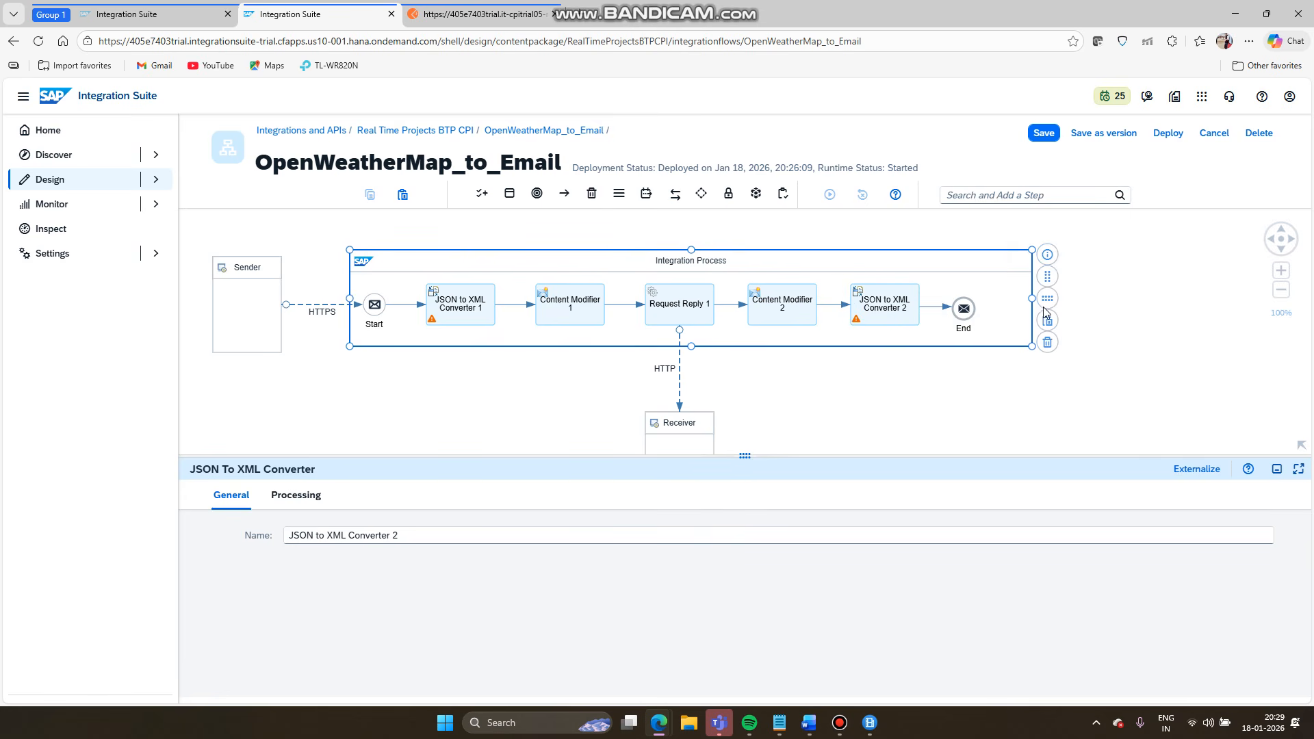
left_click(1048, 302)
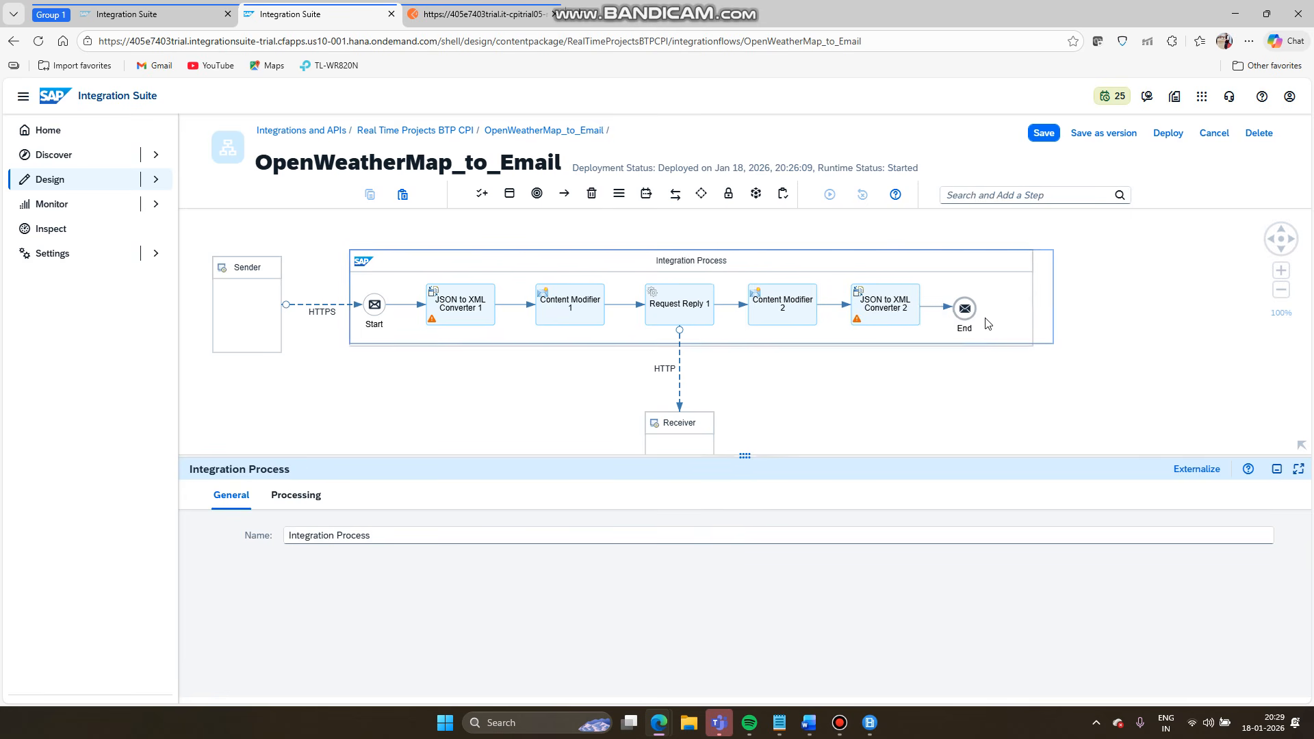
left_click_drag(982, 305, 1099, 306)
- Insert a Content Modifier on the connector between JSON to XML Converter 2 and End
left_click(1021, 306)
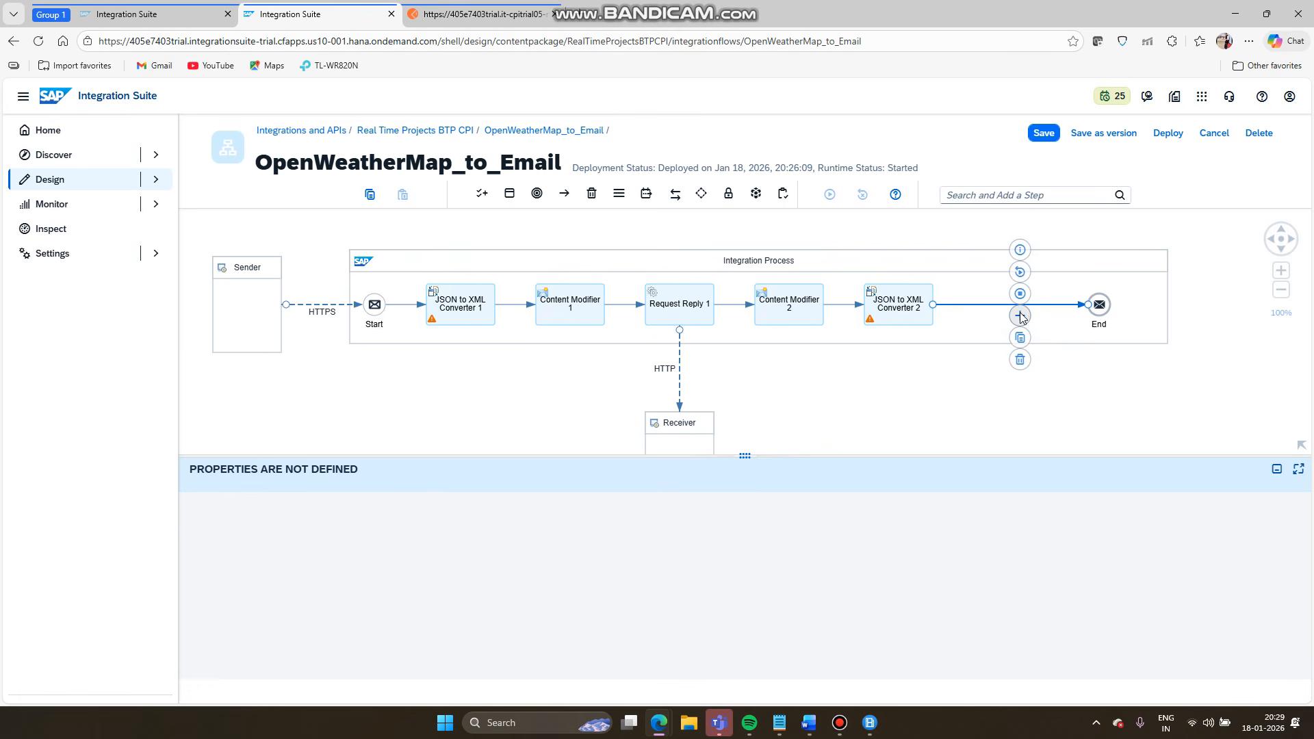
left_click(1021, 316)
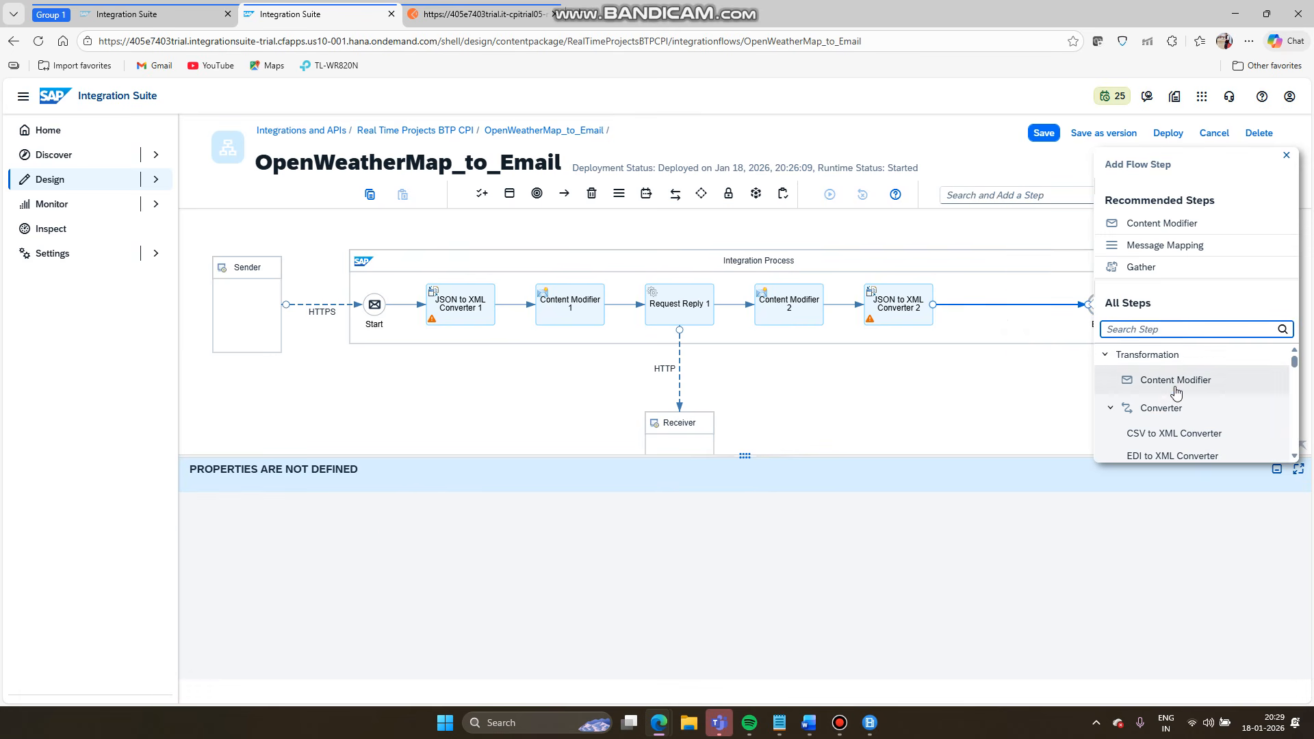
left_click(1176, 388)
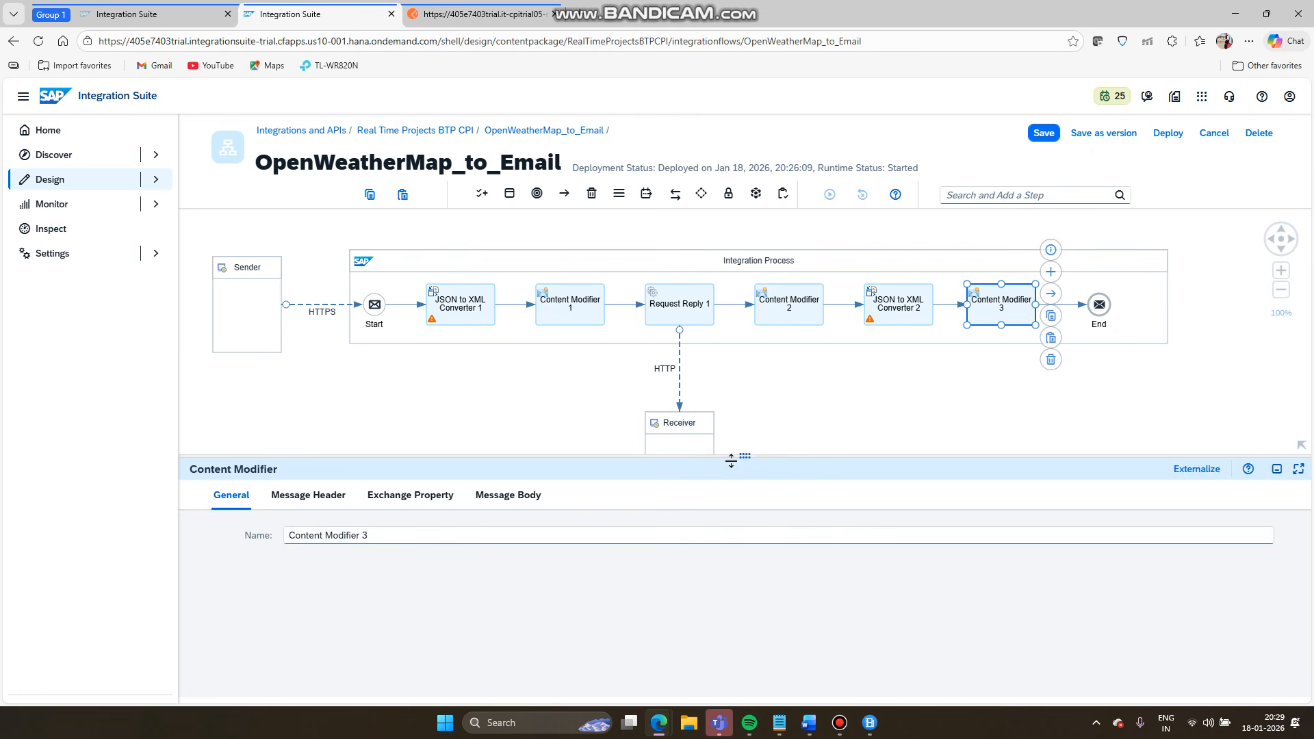
left_click_drag(731, 461, 744, 347)
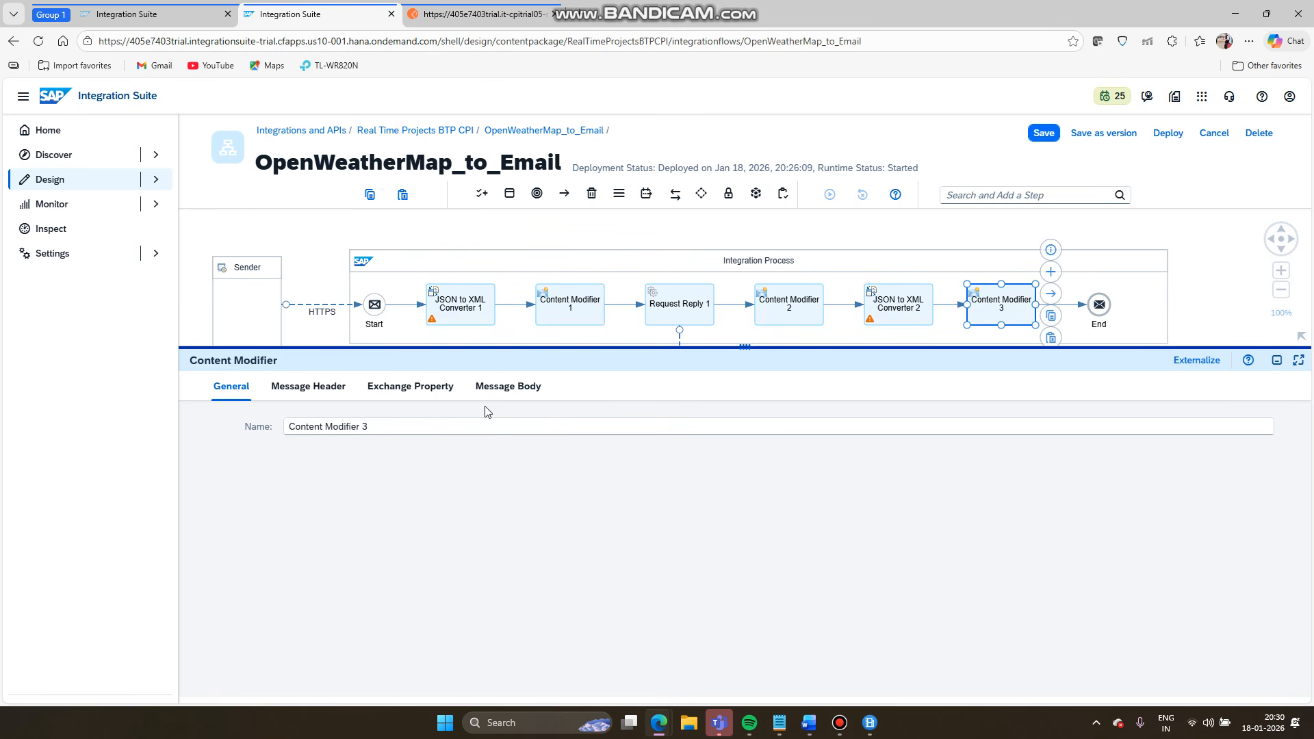
- Add an exchange property named lon with Source Type XPath
left_click(421, 395)
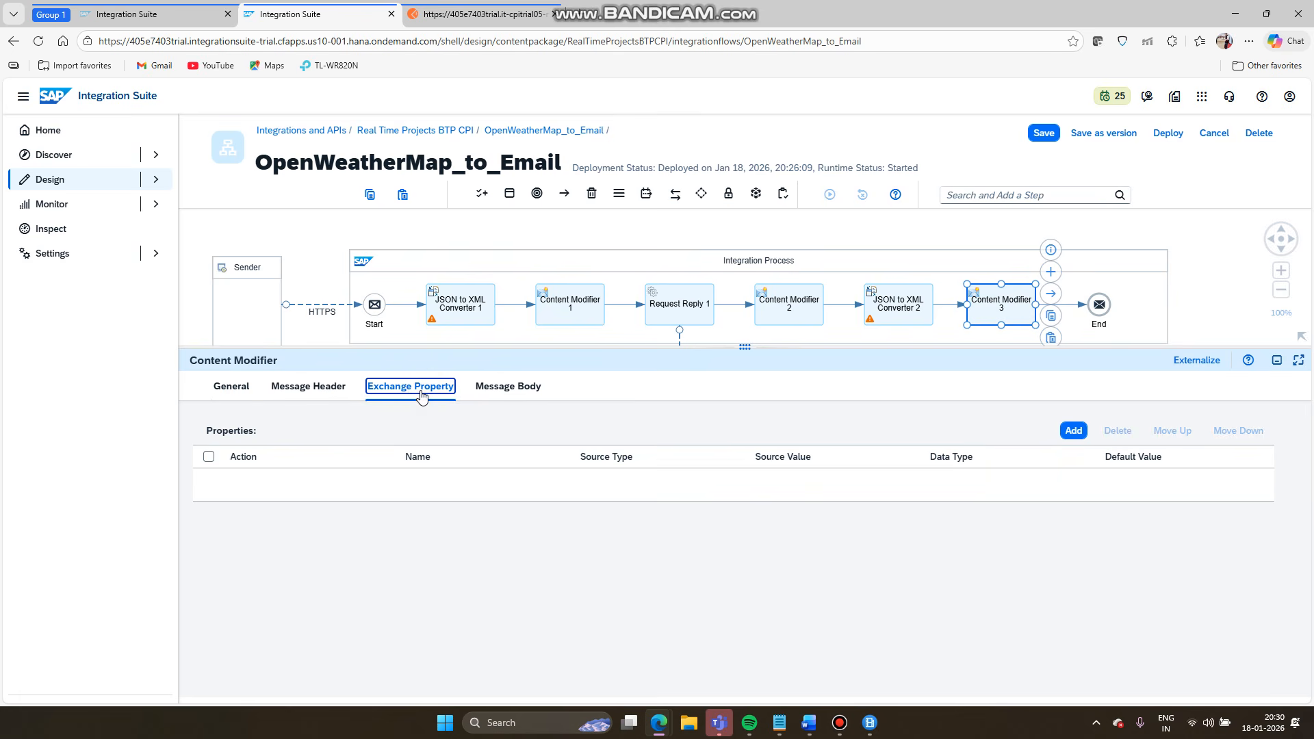
left_click(1073, 430)
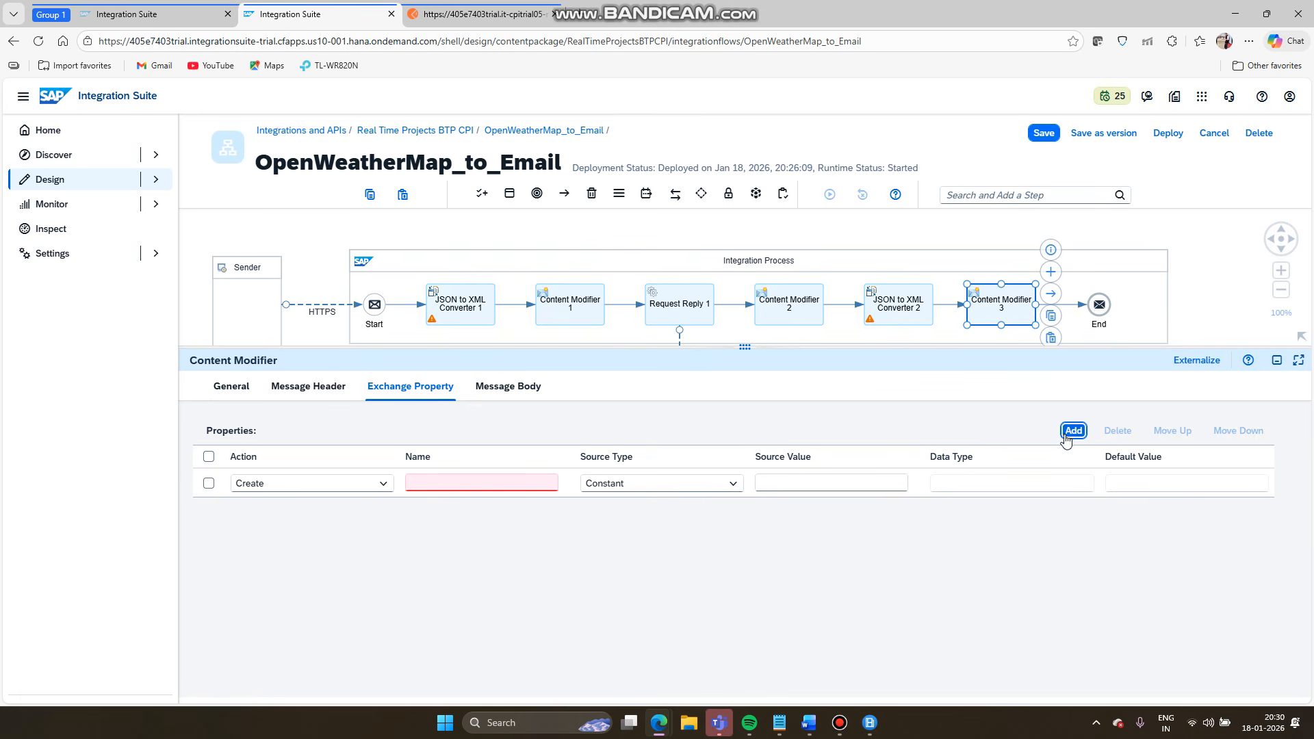
left_click(520, 481)
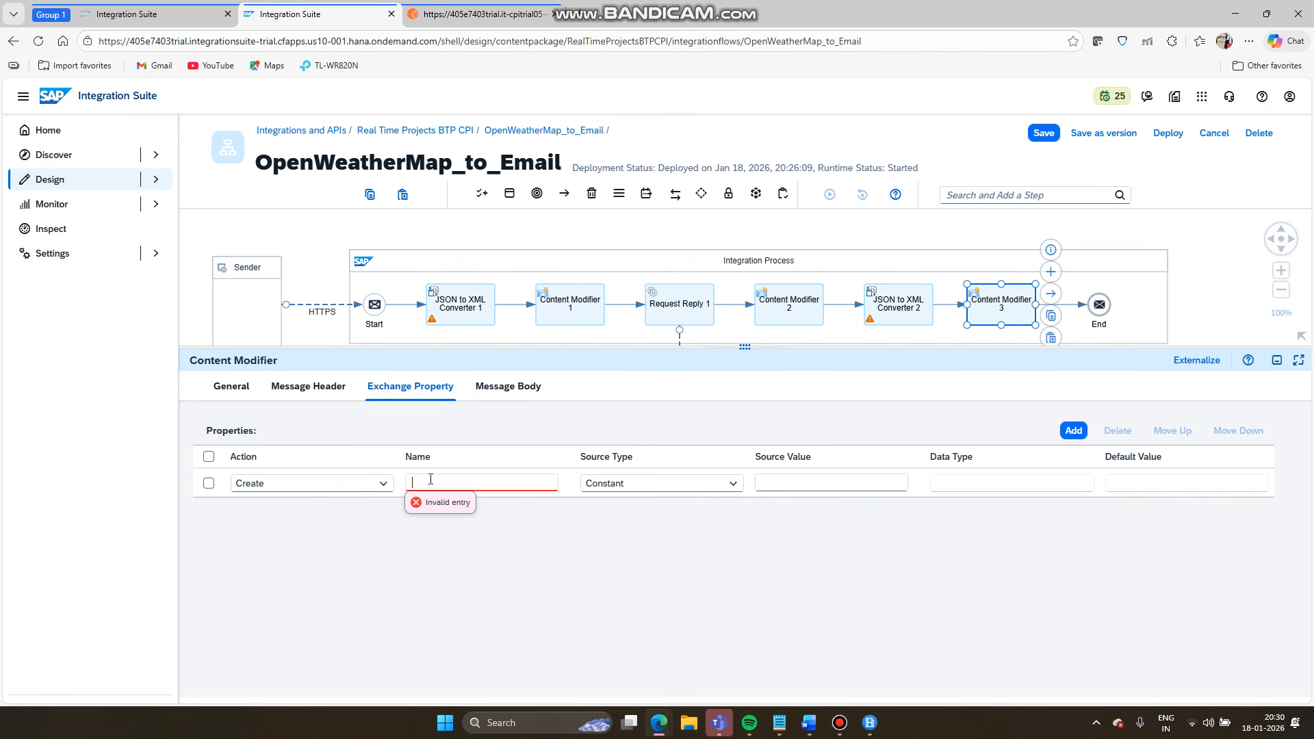
type("LON")
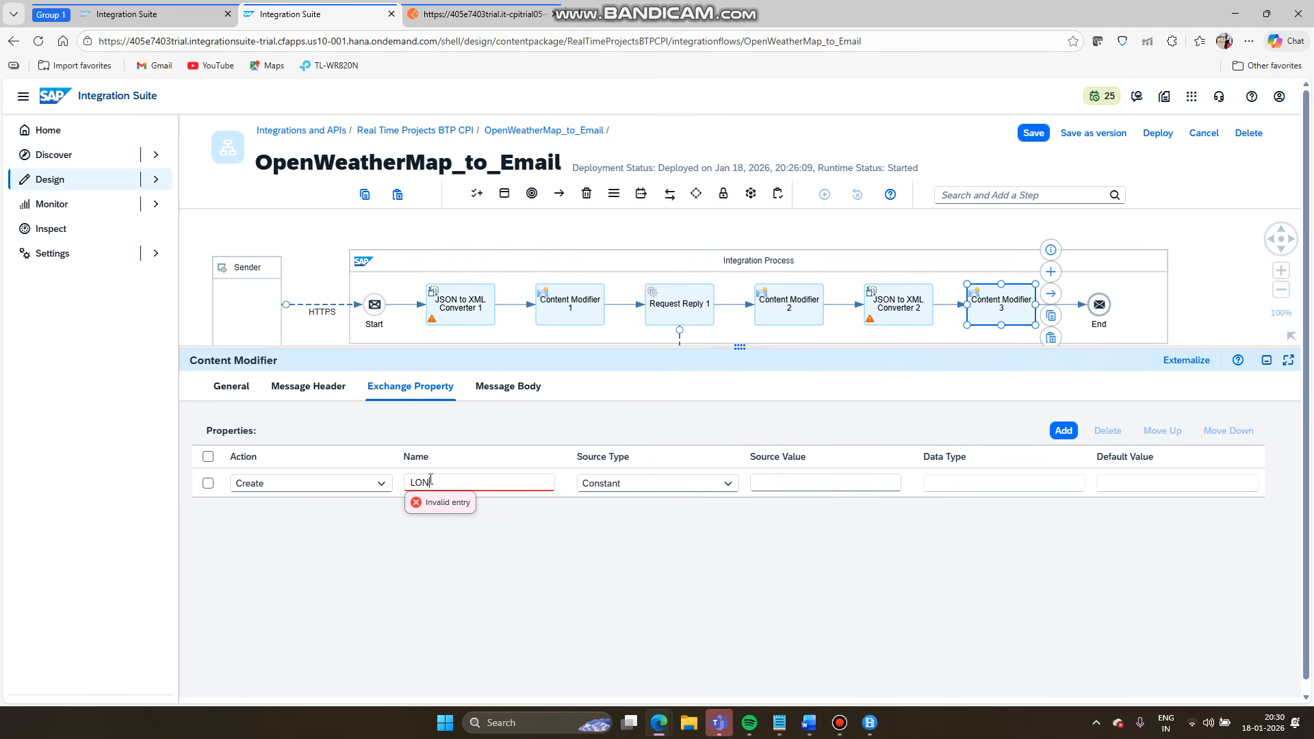
key("BackSpace")
key("BackSpace")
key("BackSpace")
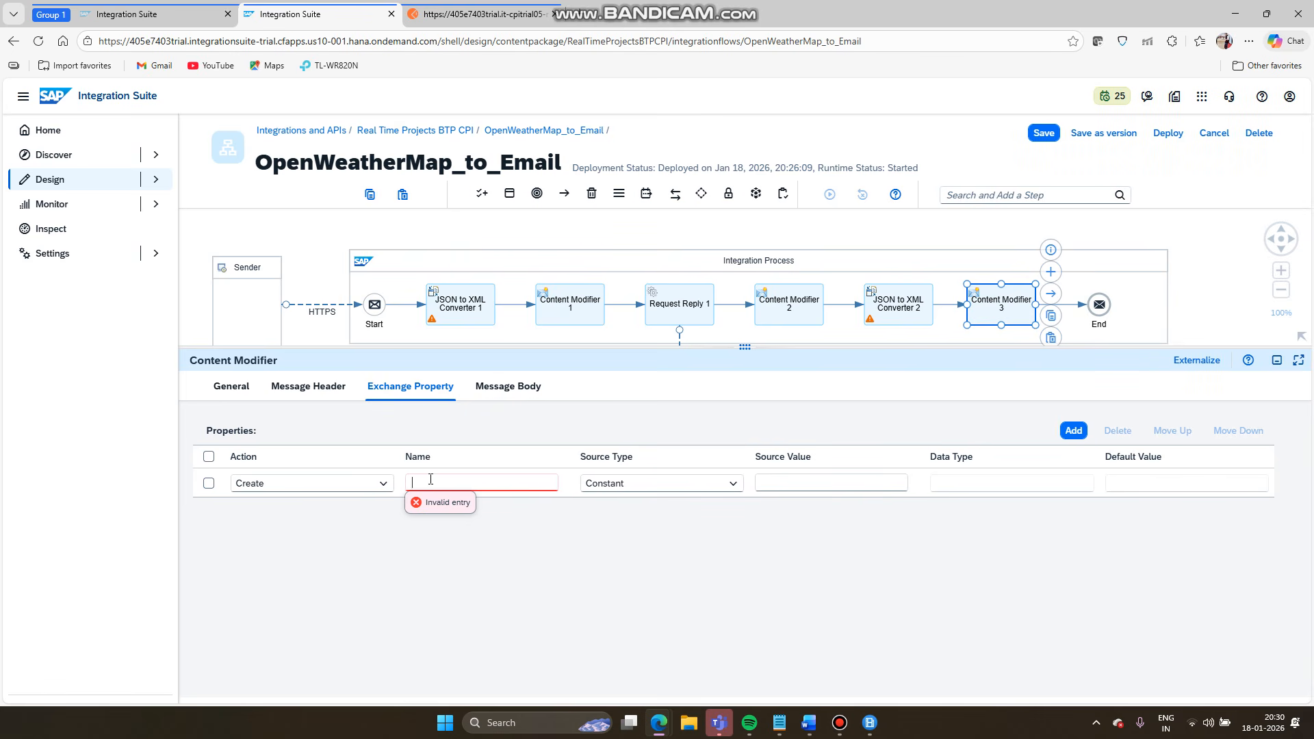
type("lon")
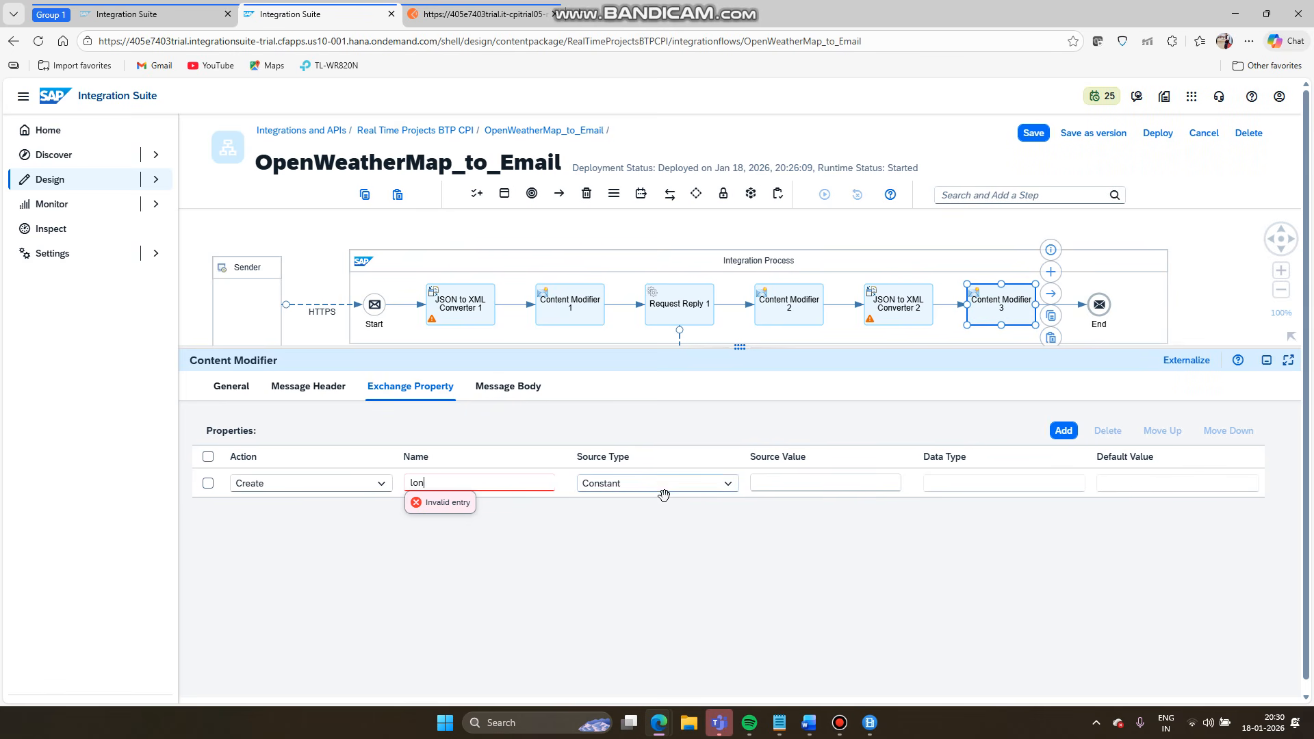
left_click(724, 487)
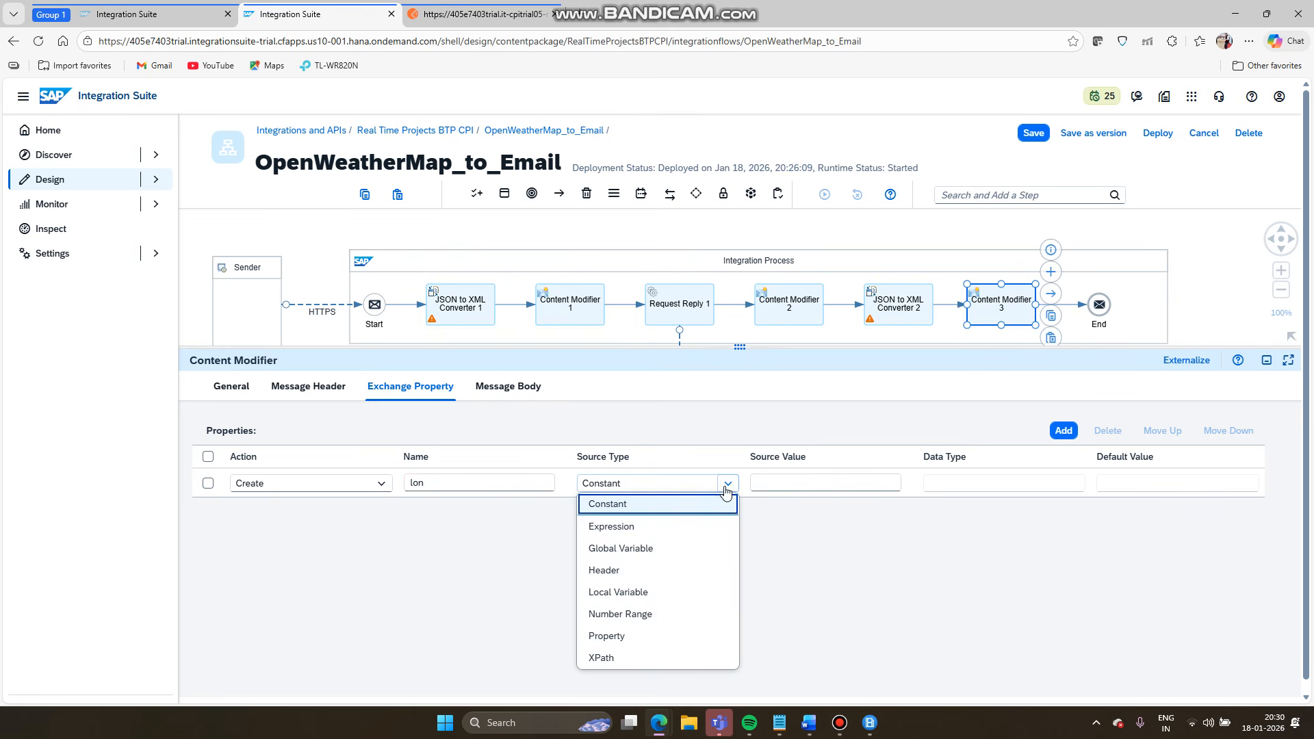
left_click(603, 659)
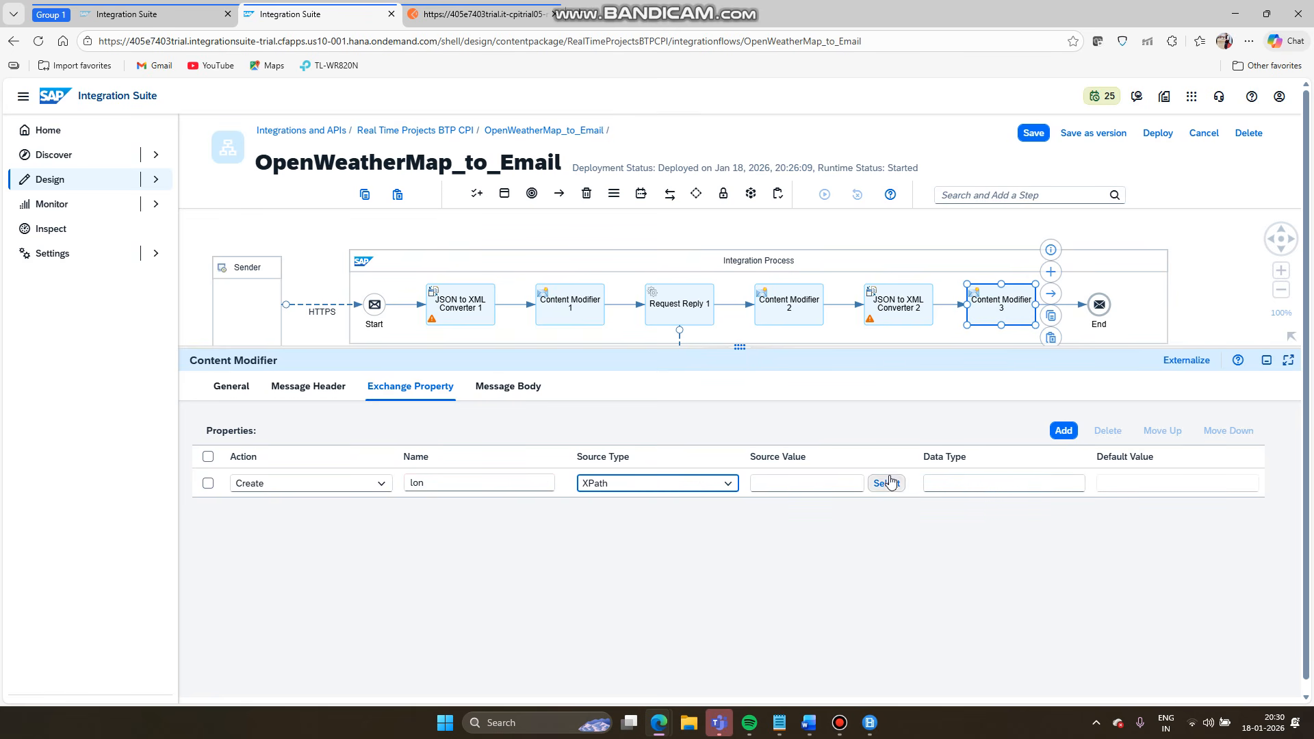
- Add a second exchange property named lat with Source Type XPath
left_click(1063, 432)
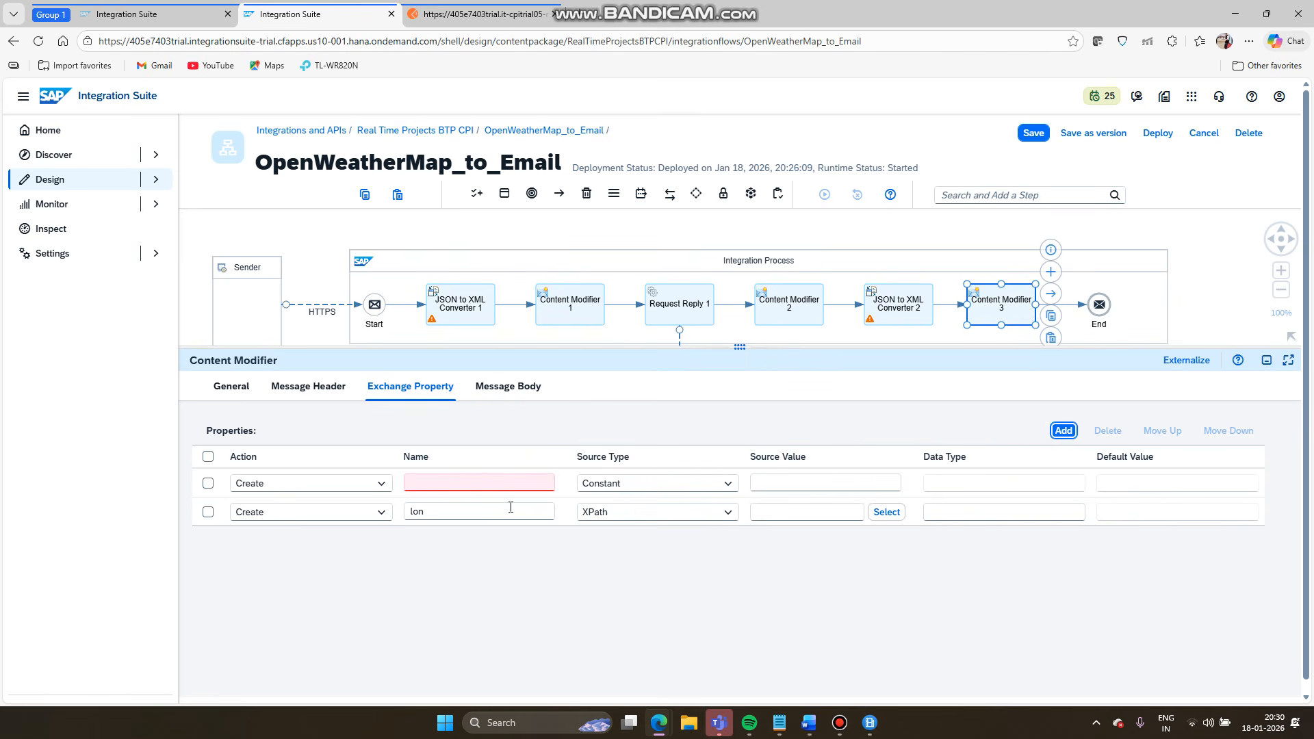
left_click(489, 484)
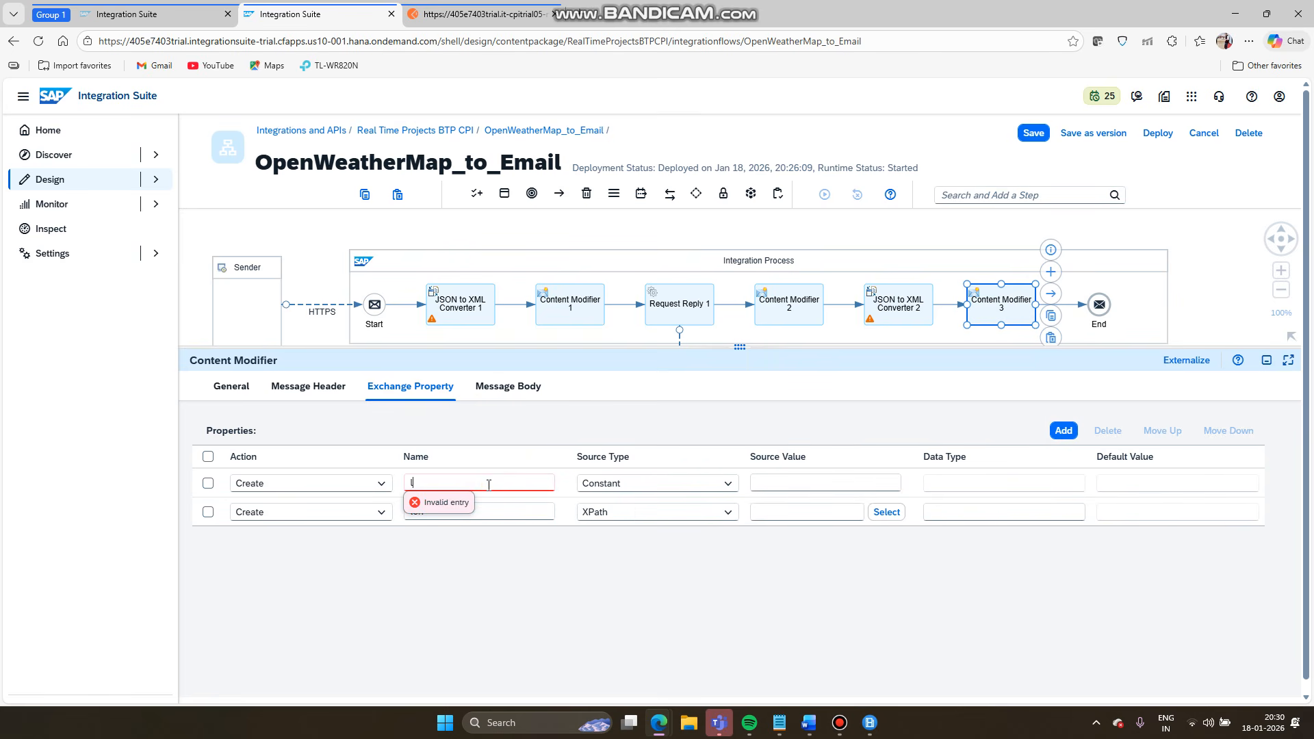
type("lat")
left_click(727, 485)
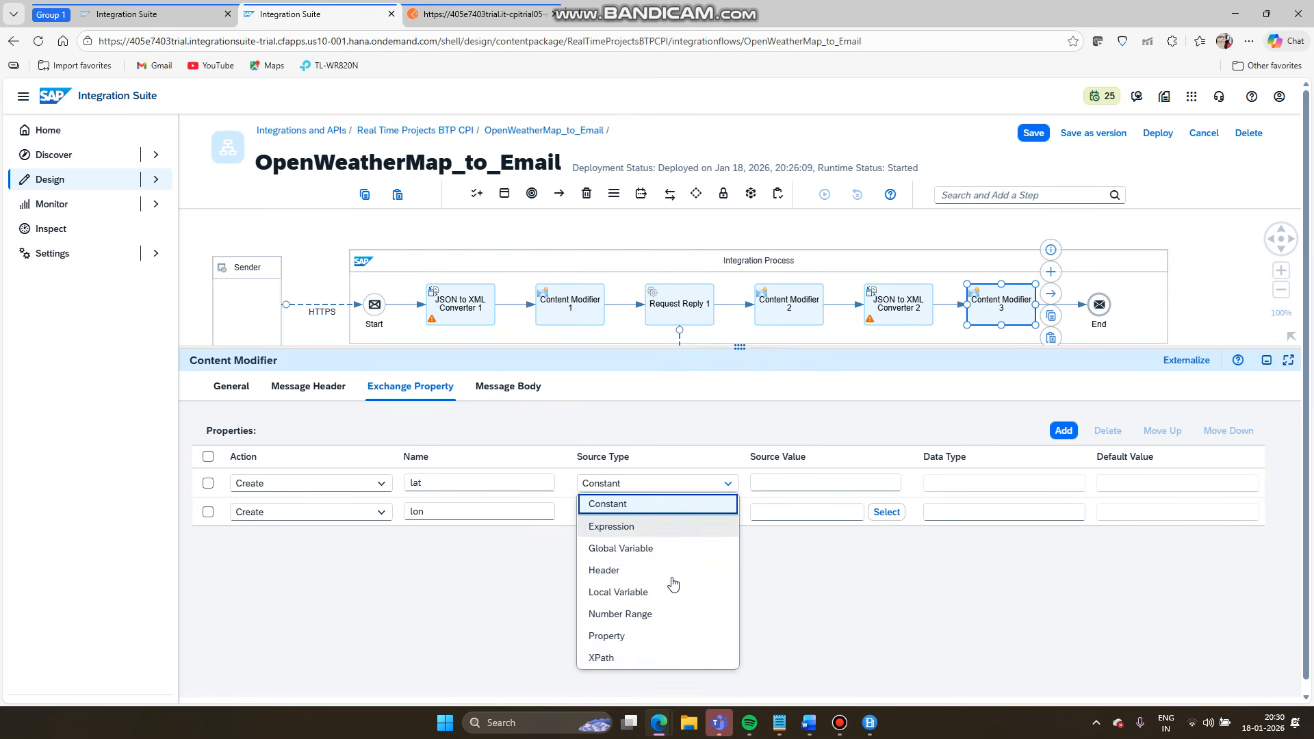
left_click(620, 656)
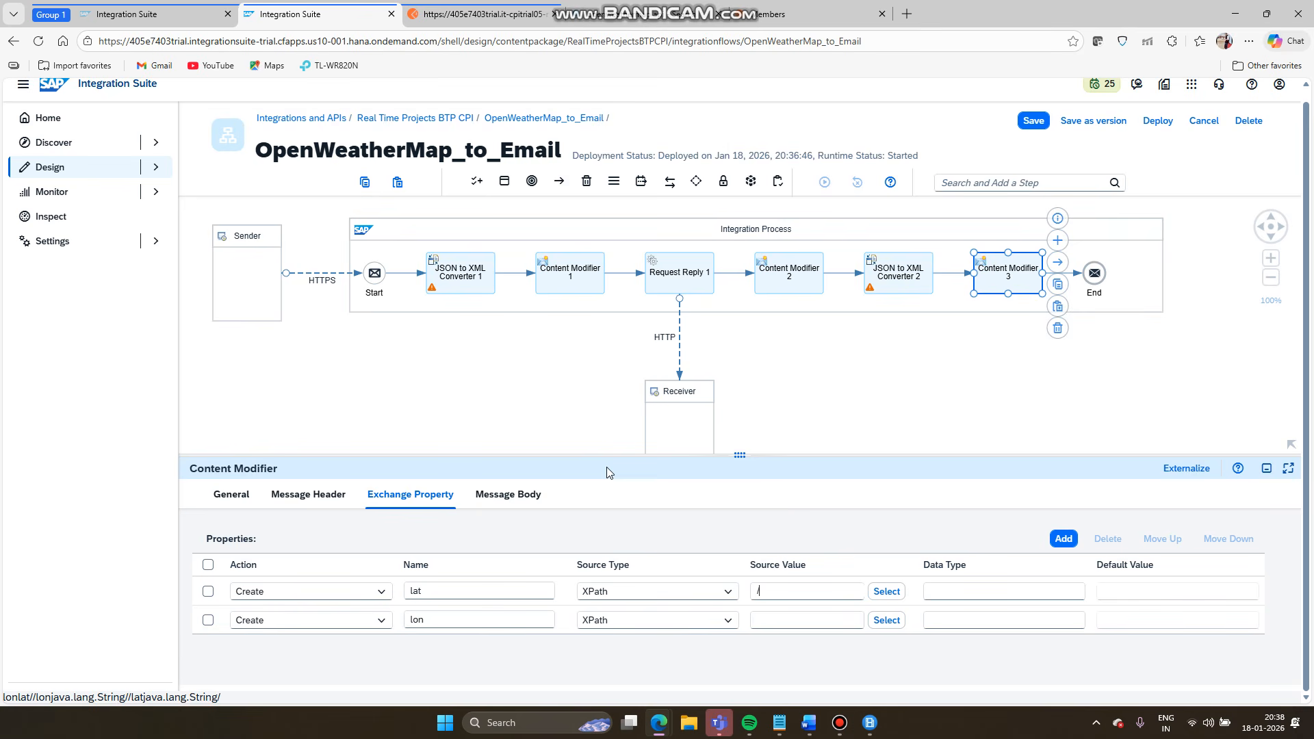
- Enter XPath source values //lat and //lon for the lat and lon properties
type("dmd")
key("BackSpace")
key("BackSpace")
key("BackSpace")
left_click(790, 618)
left_click(788, 622)
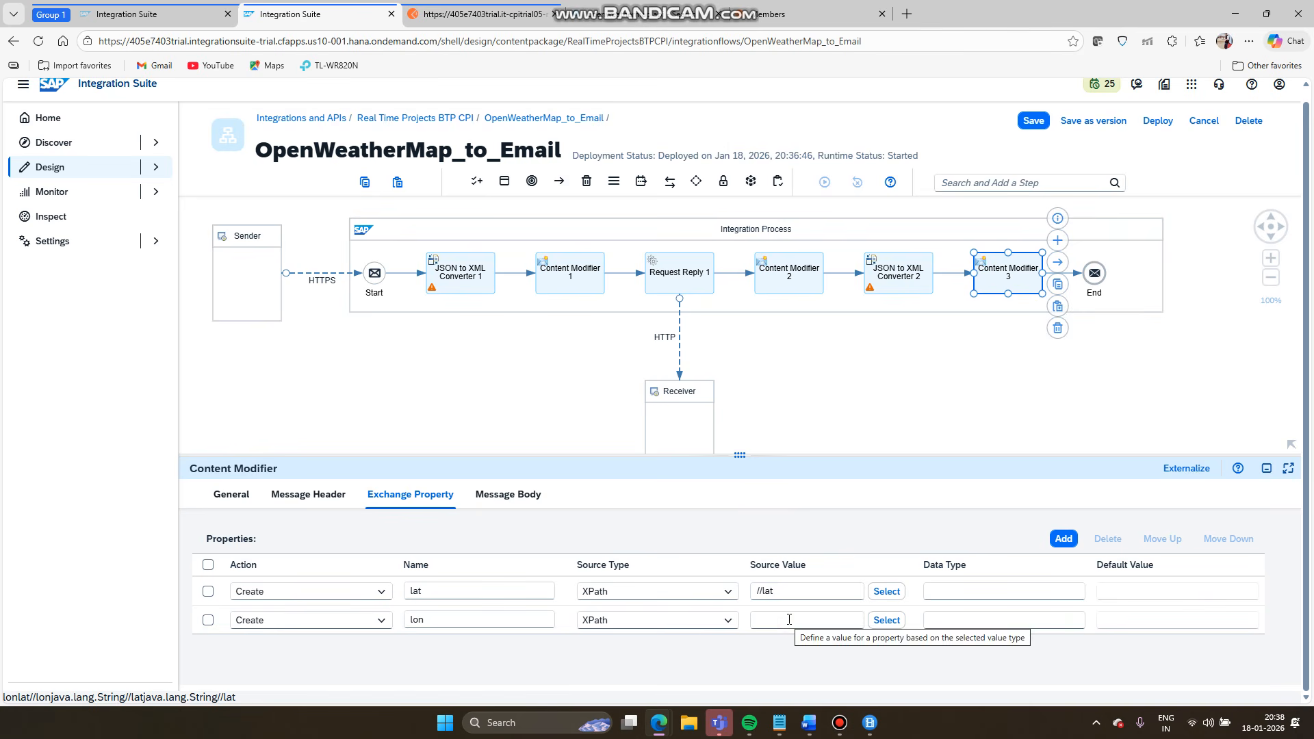
left_click(788, 620)
type("/lo")
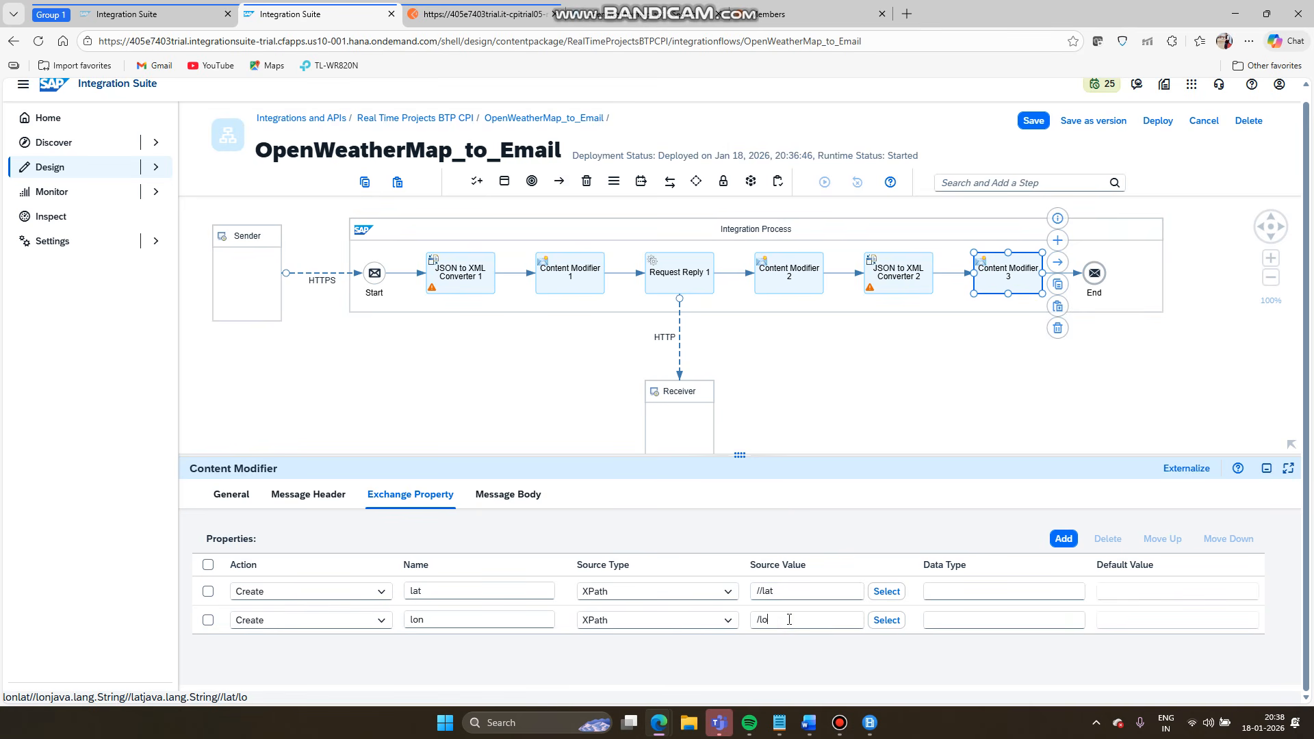
type("n")
- Set the data type of both lat and lon to java.lang.String
left_click(978, 589)
type("java.lang.String")
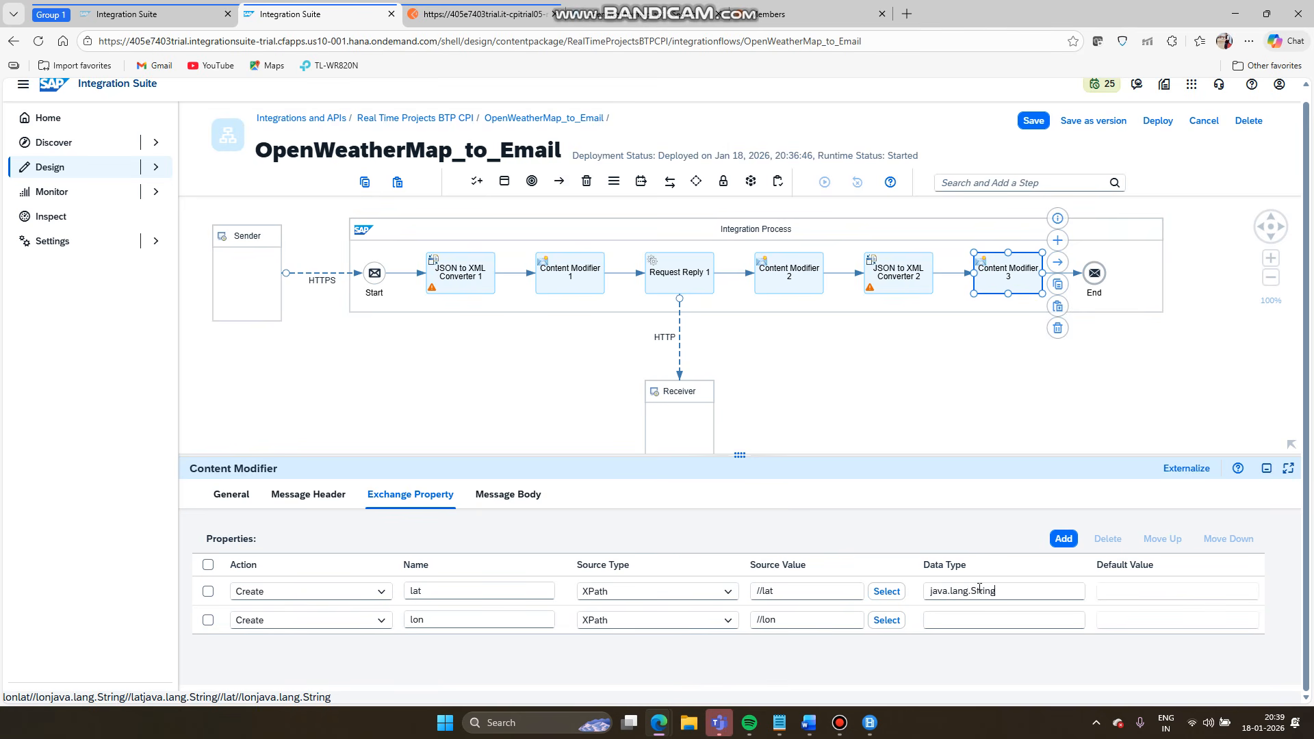
double_click(980, 590)
key("ctrl+a")
key("ctrl+c")
left_click(983, 621)
key("ctrl+v")
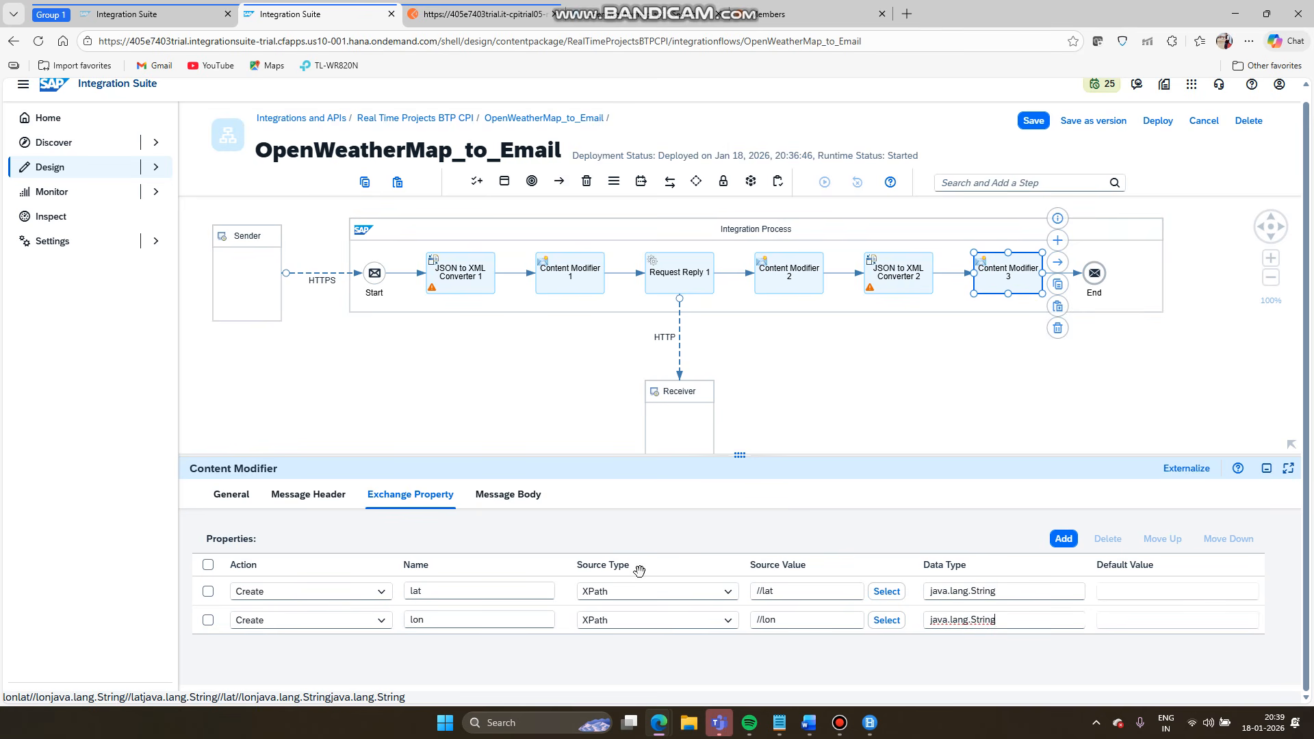
left_click_drag(742, 452, 742, 379)
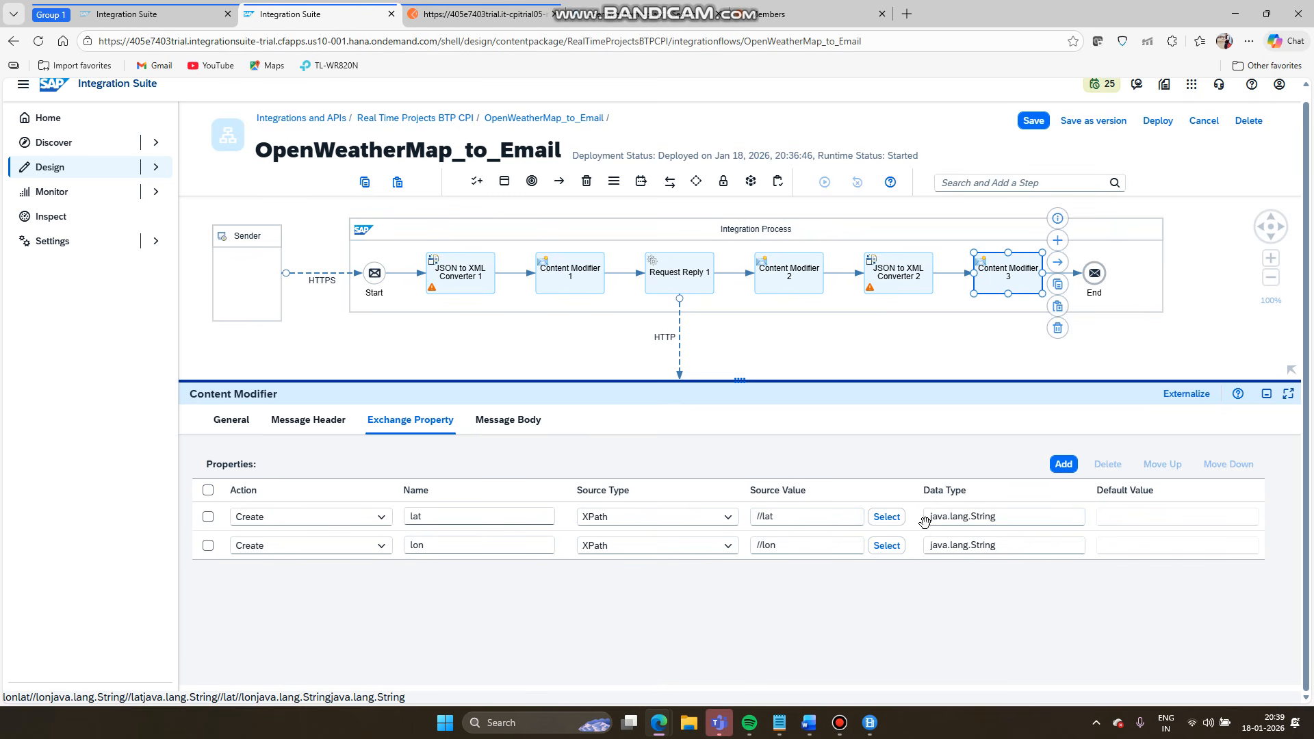
left_click(1115, 237)
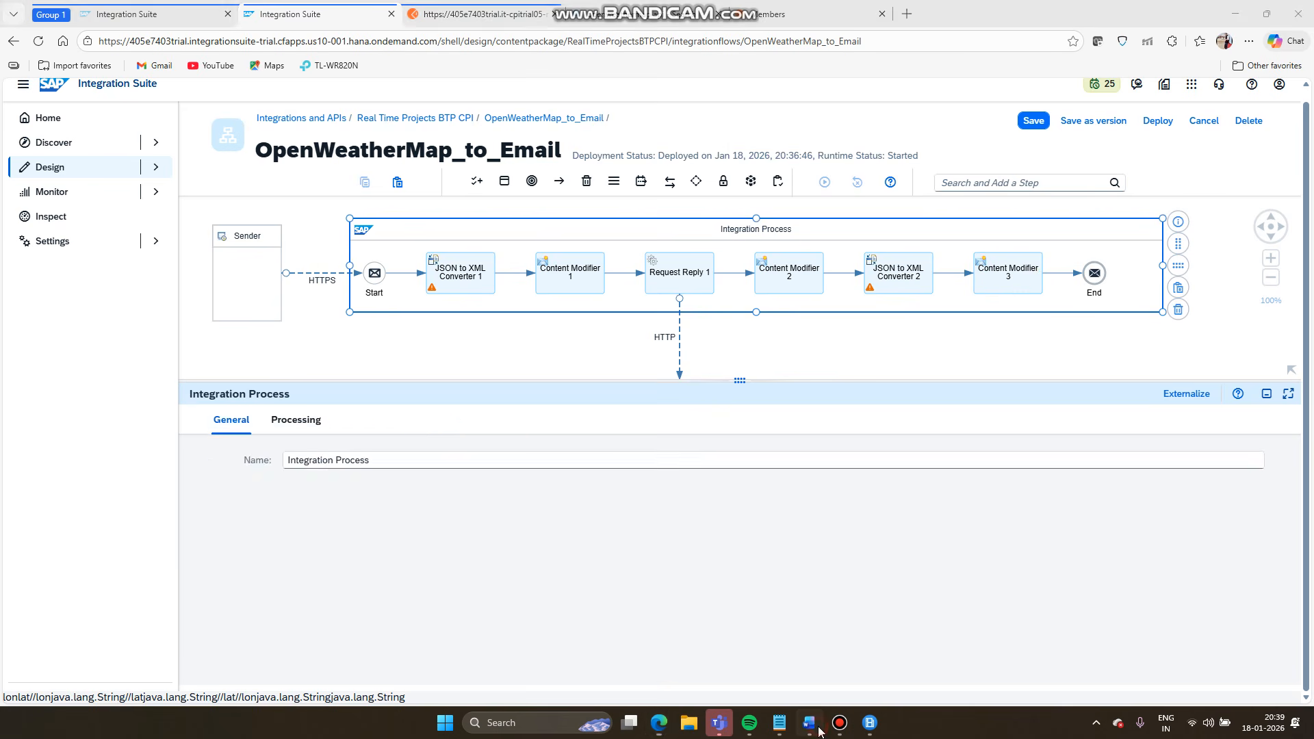
left_click(818, 729)
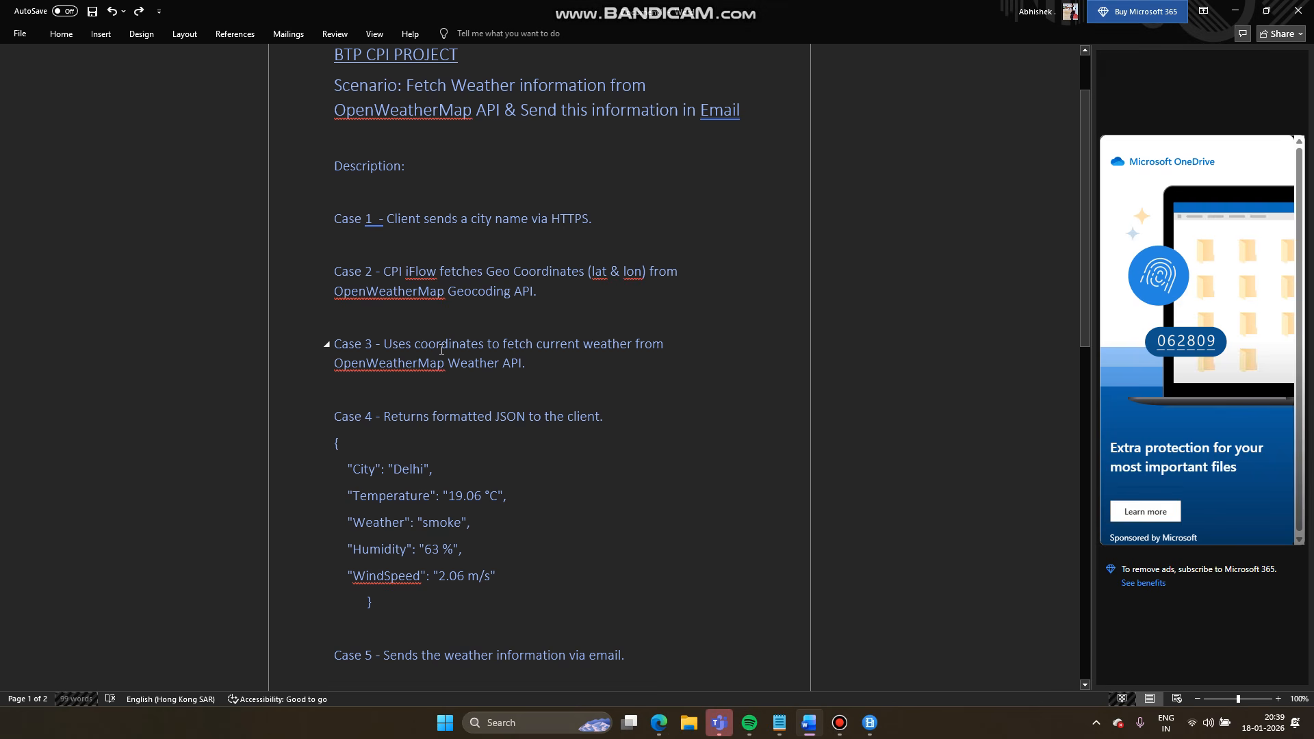
left_click_drag(526, 368, 377, 346)
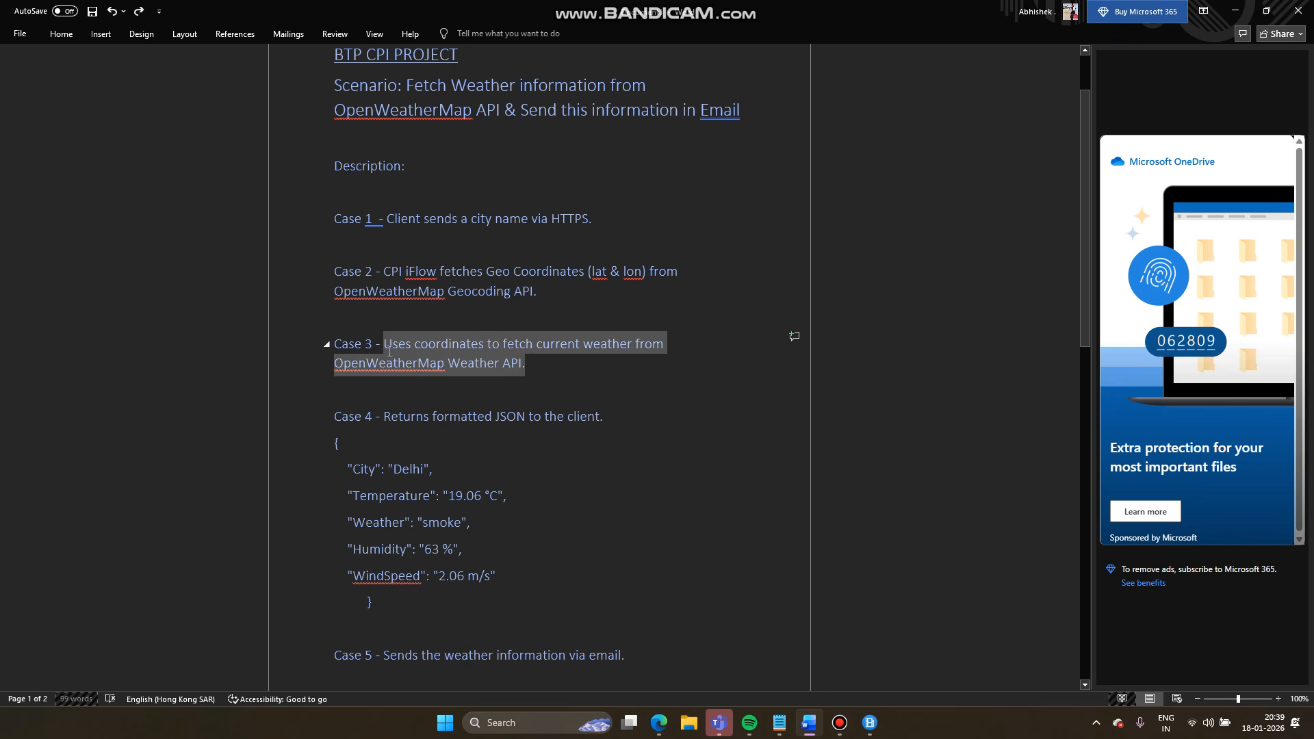
left_click(608, 395)
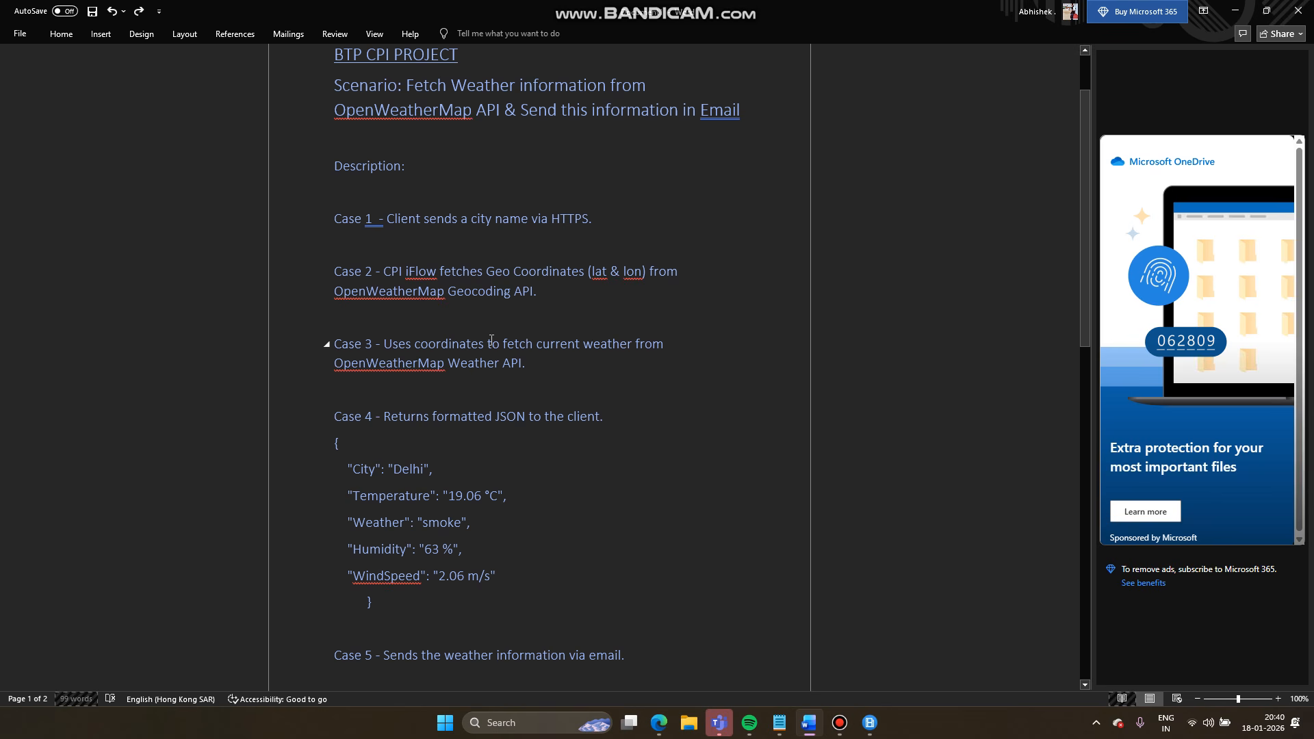
double_click(578, 346)
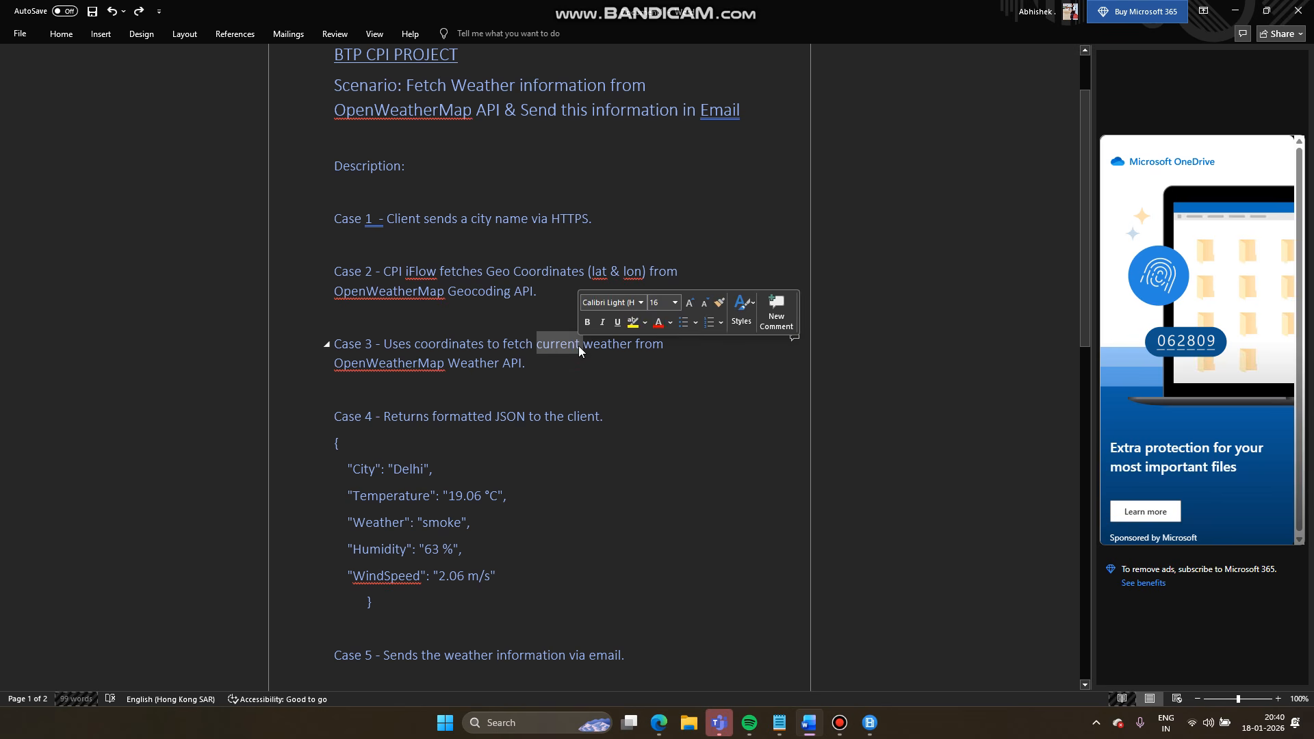
left_click(575, 395)
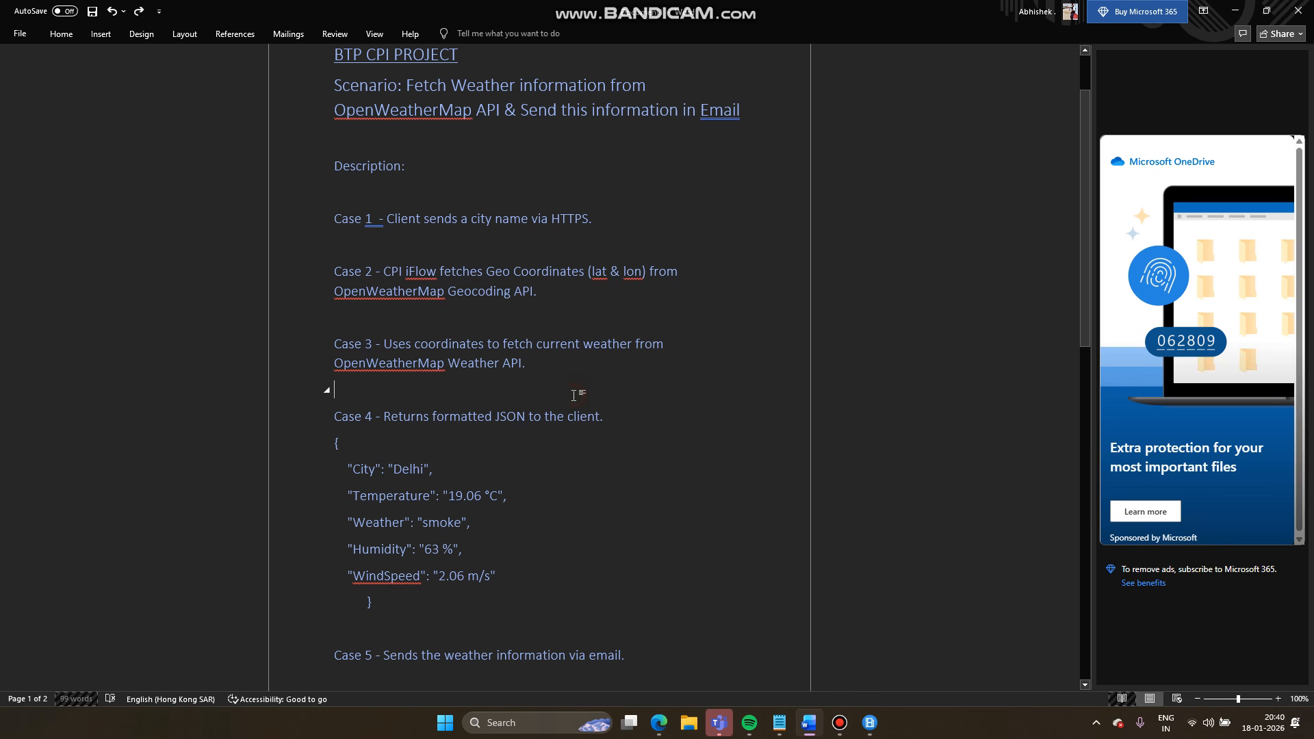
double_click(563, 348)
mouse_move(664, 729)
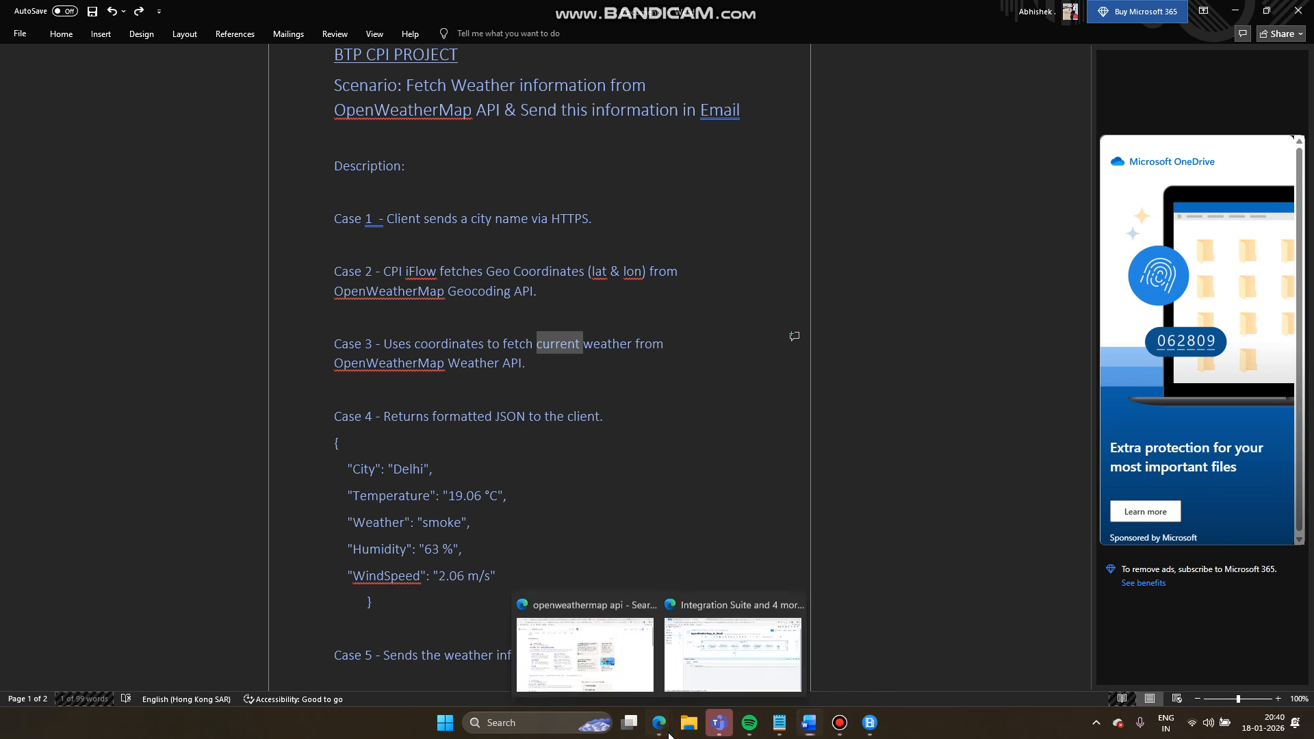
- Move End right and insert a Request Reply step after Content Modifier 3
left_click(705, 650)
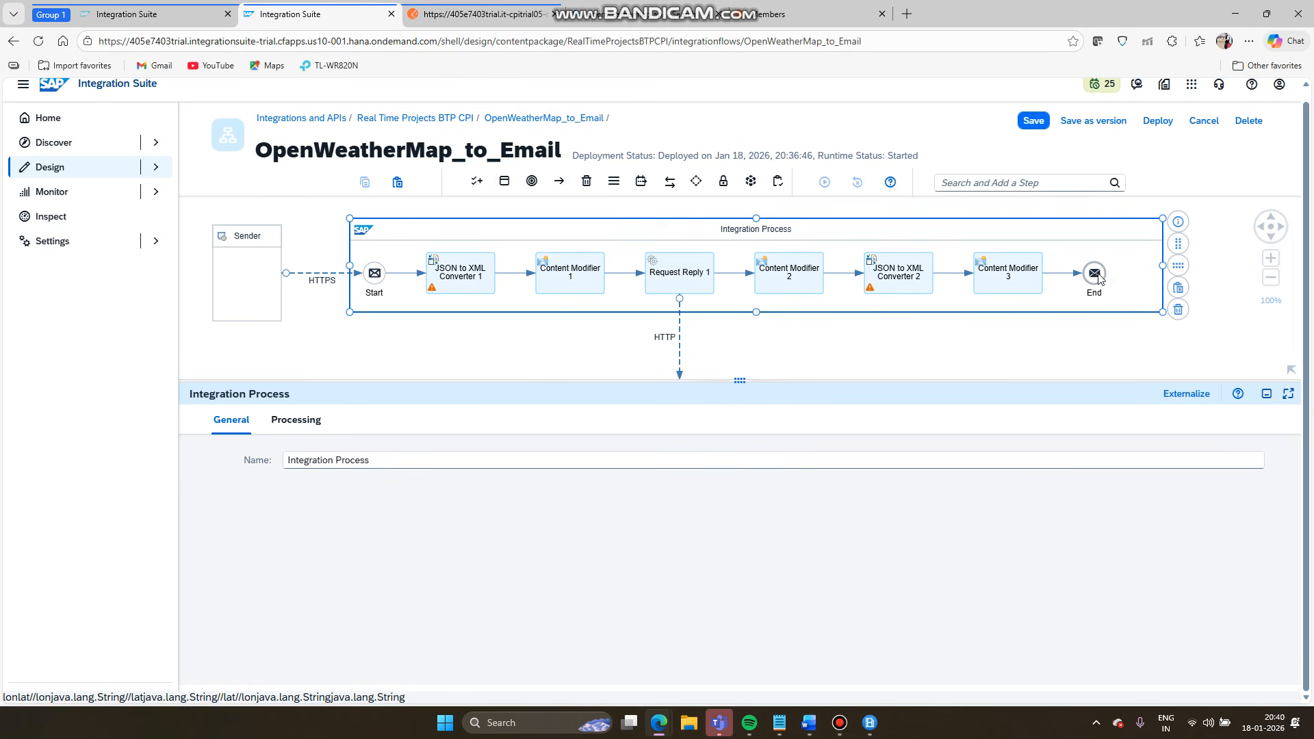
left_click_drag(1099, 279, 1155, 277)
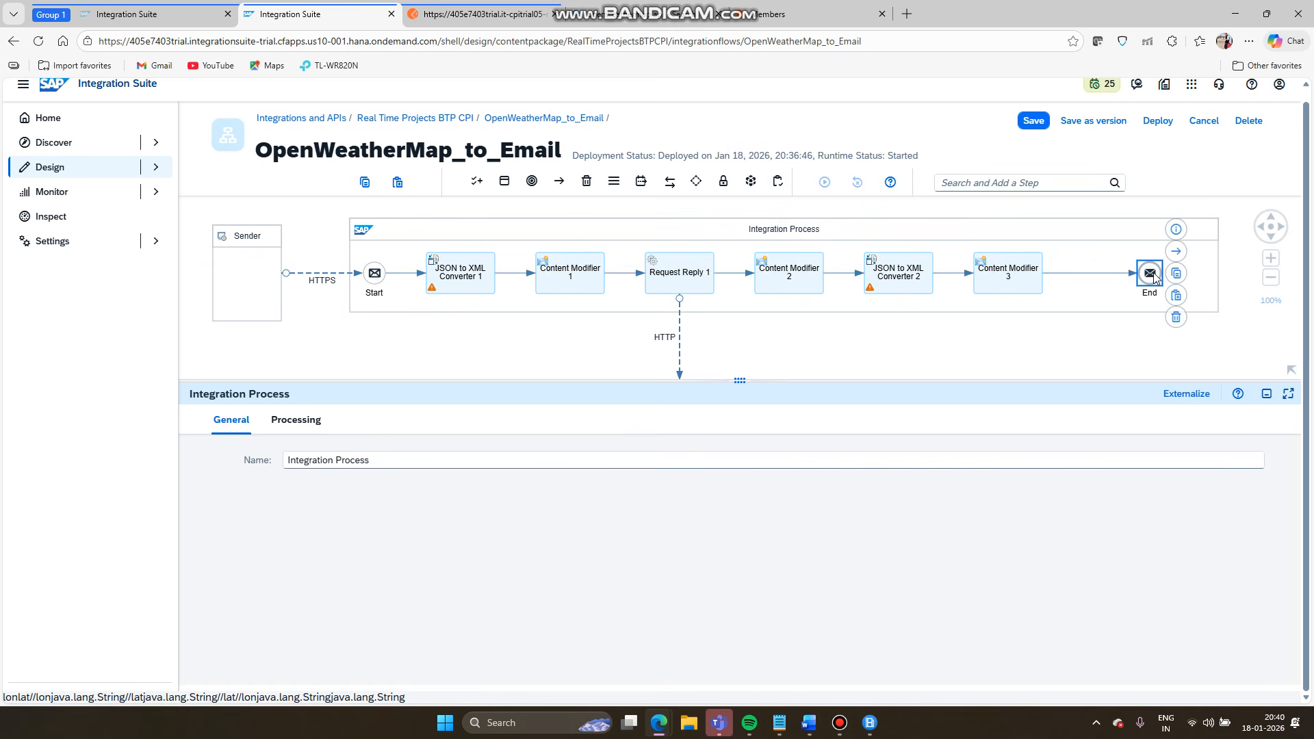
left_click(1098, 274)
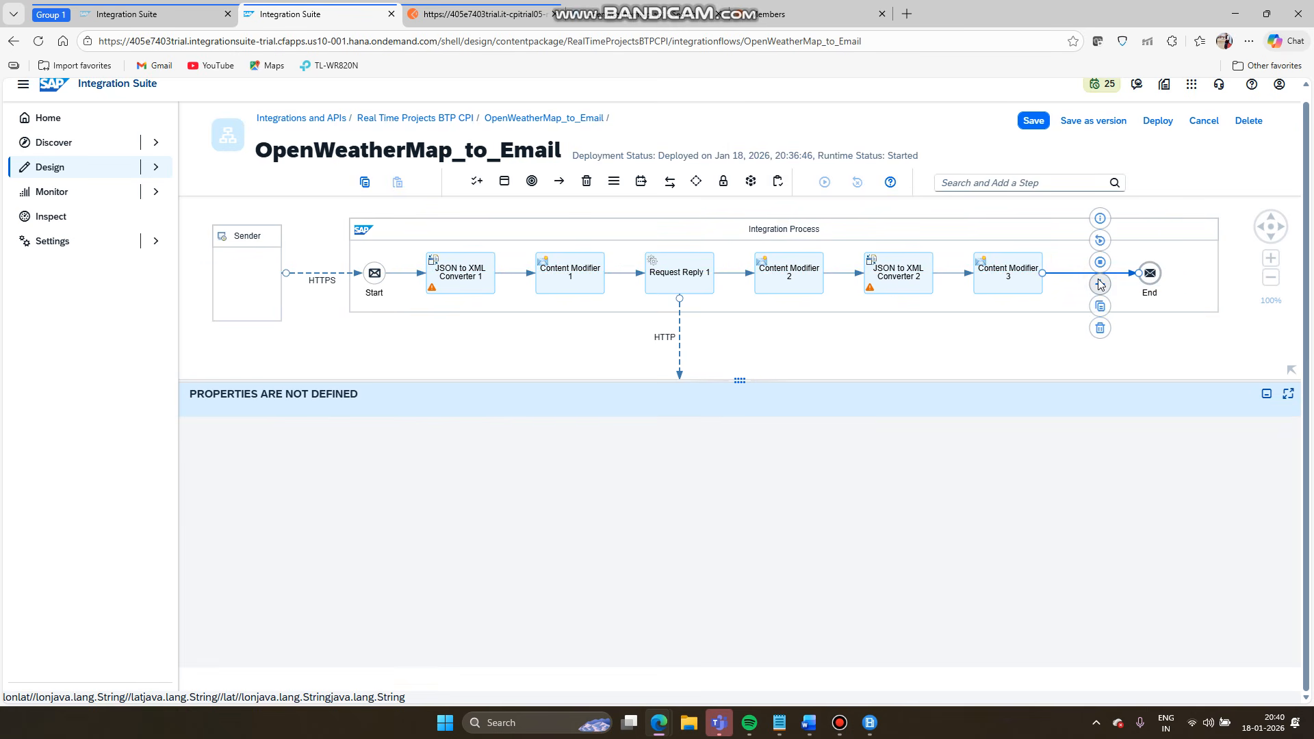
left_click(1100, 284)
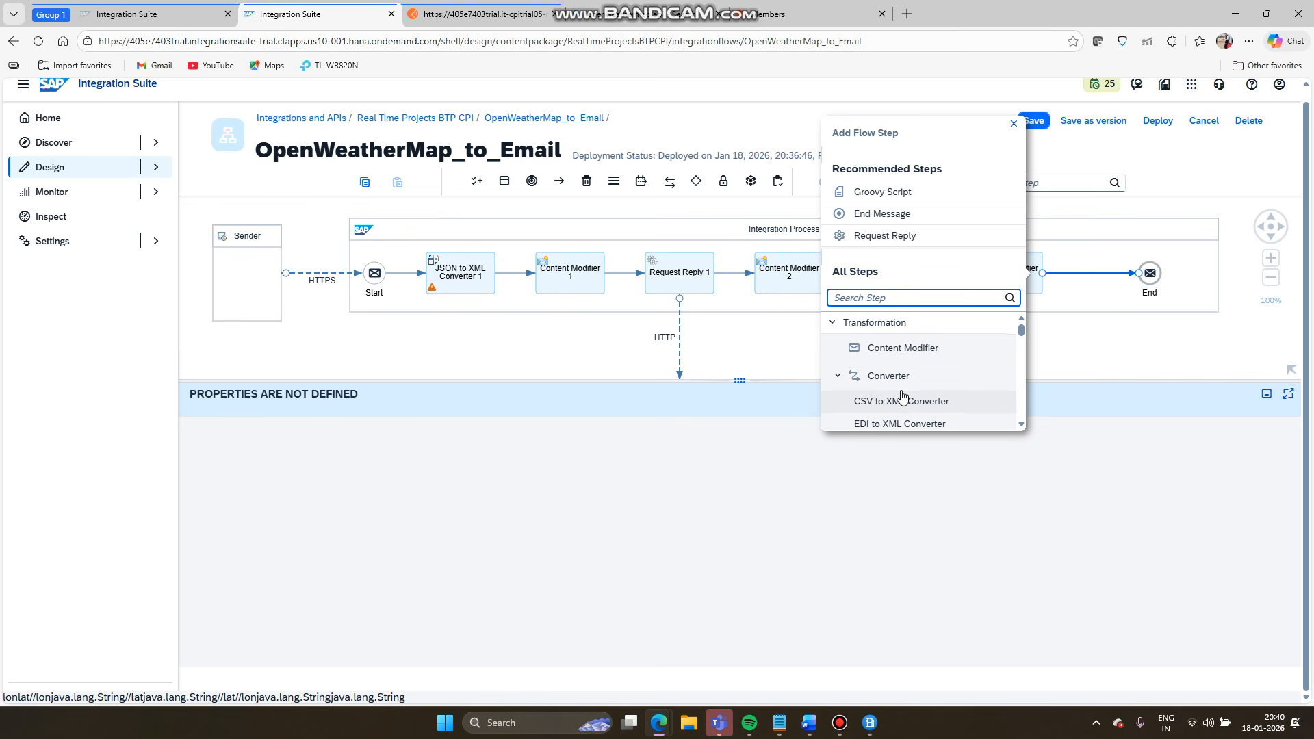
scroll(902, 397, "down", 3)
scroll(883, 399, "up", 3)
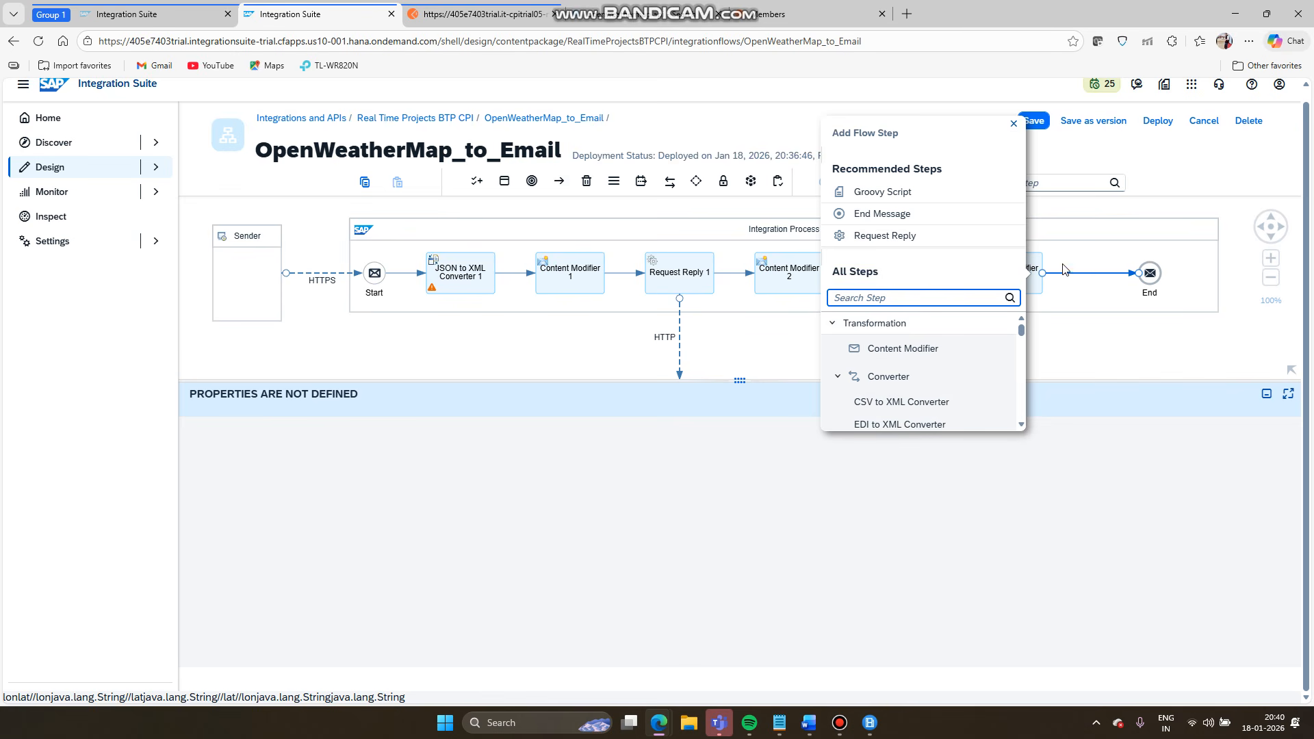
type("req")
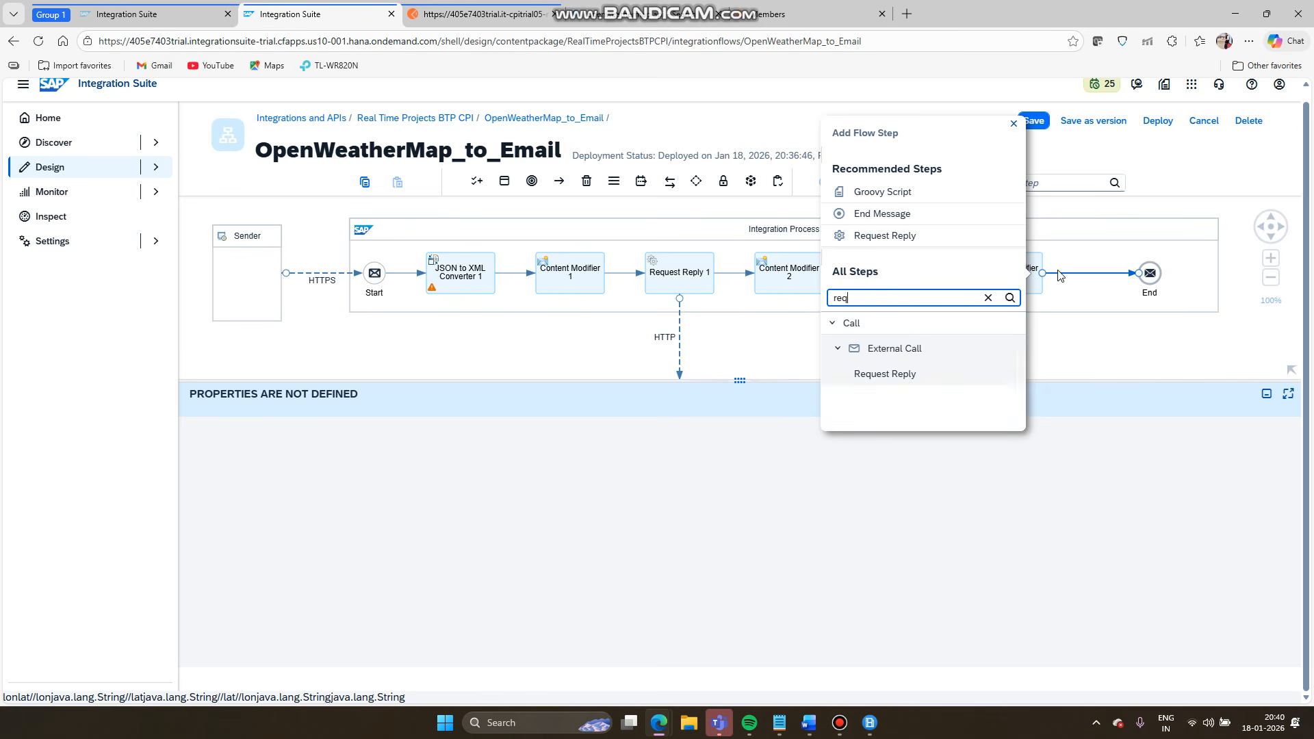
left_click(917, 375)
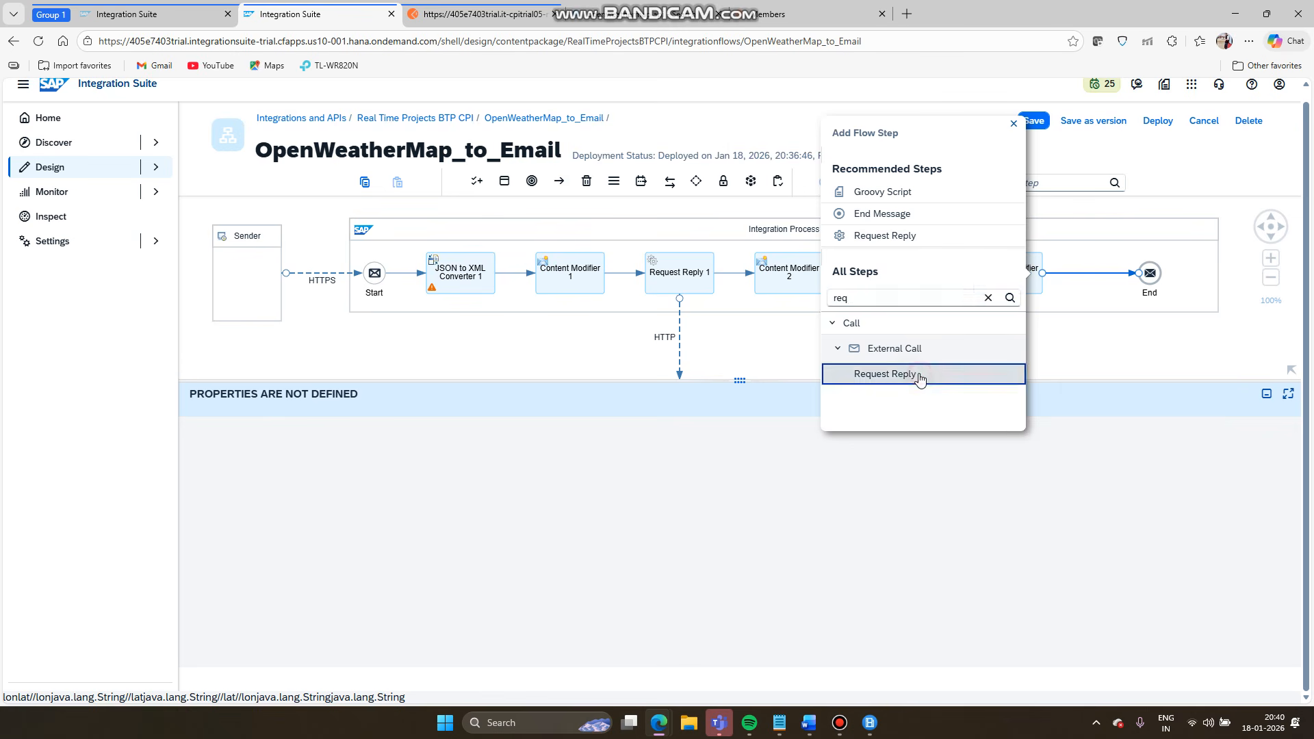
left_click(719, 226)
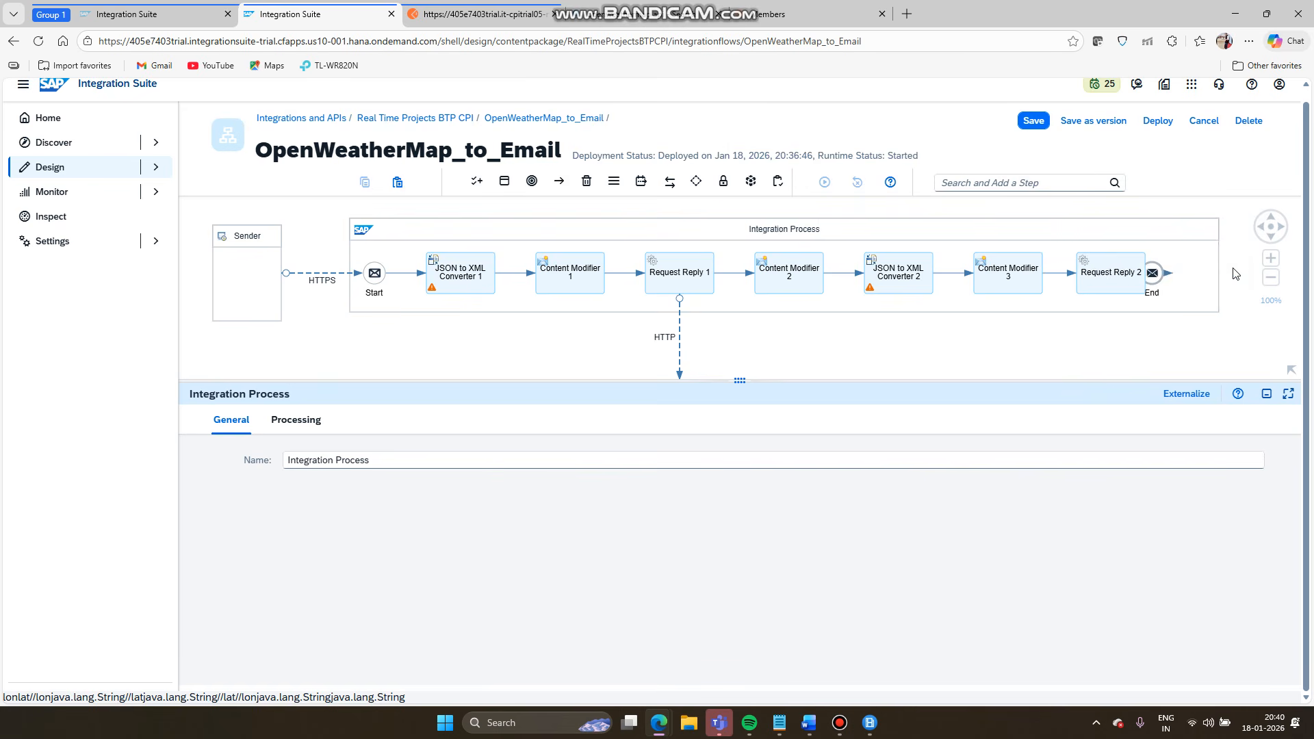
- Add a Receiver1 participant below Request Reply 2
left_click(478, 183)
left_click(486, 236)
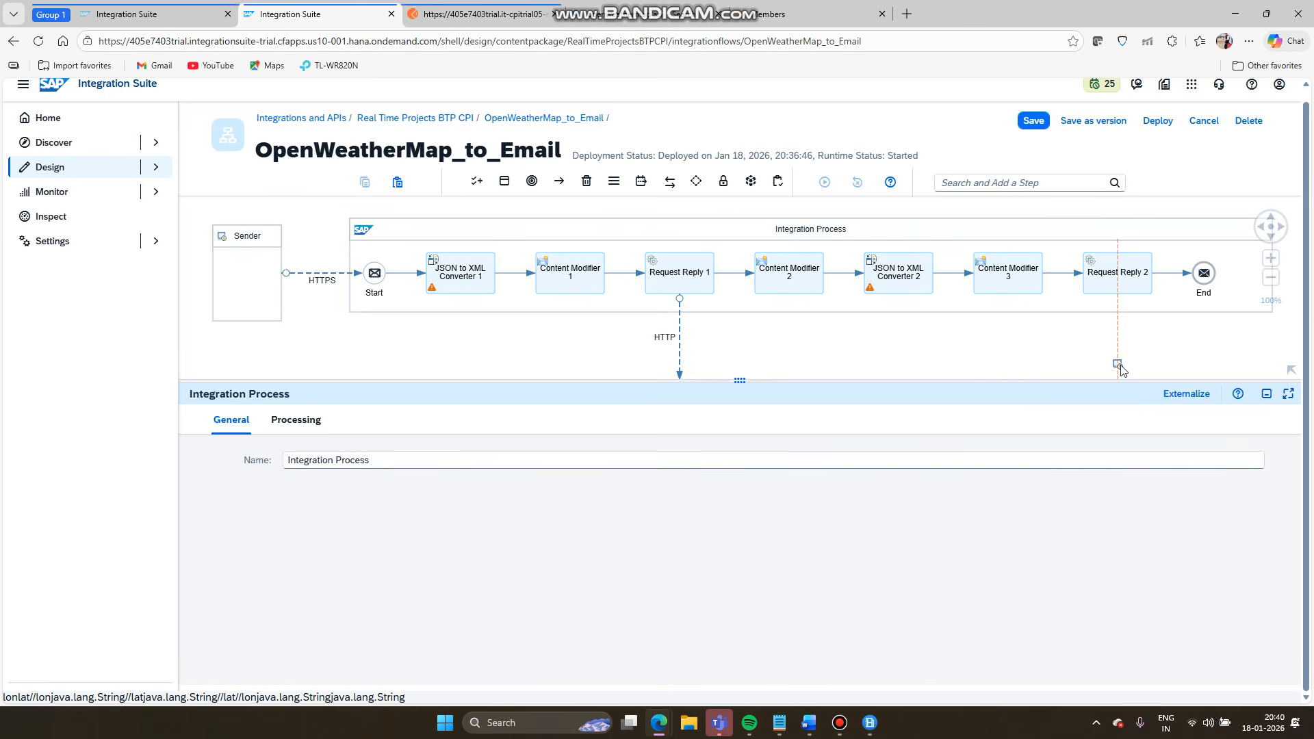
left_click(1121, 368)
left_click_drag(1115, 338, 1114, 389)
- Connect Request Reply 2 to Receiver1 with an HTTP adapter and view its Connection settings
left_click(1122, 236)
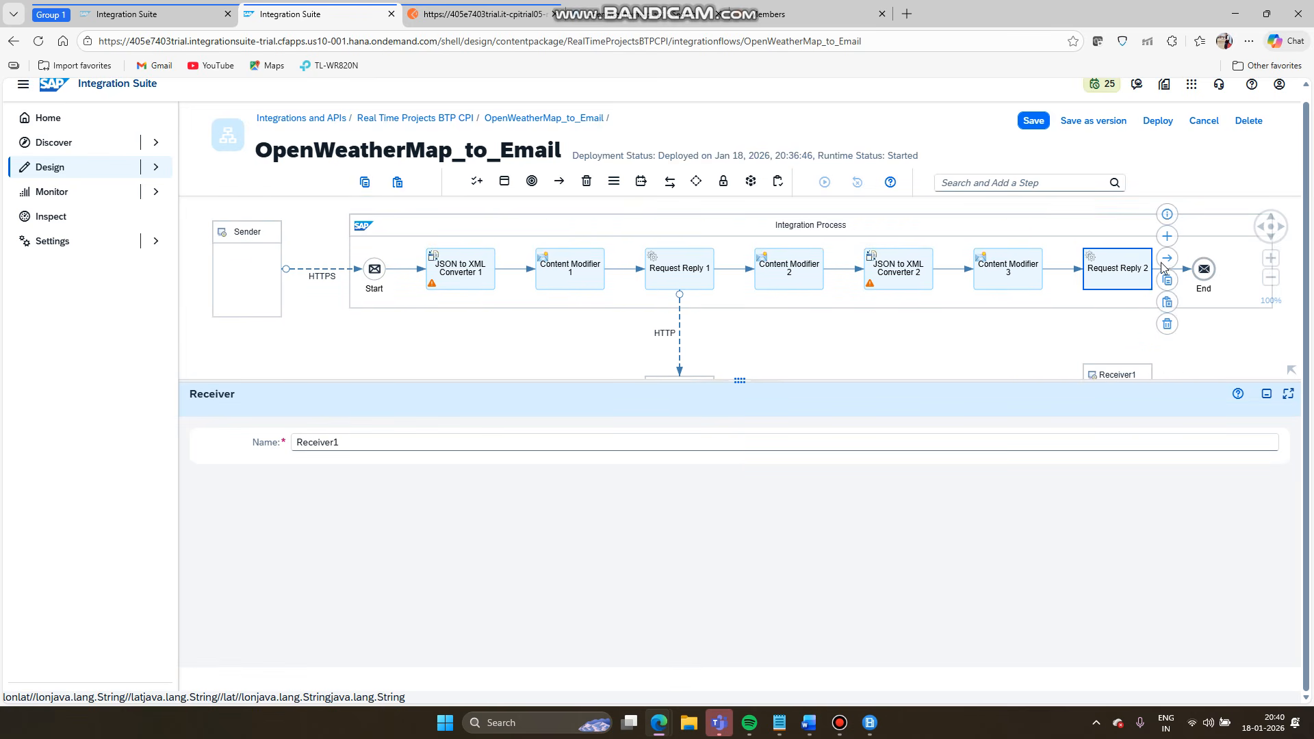
left_click_drag(1167, 258, 1123, 385)
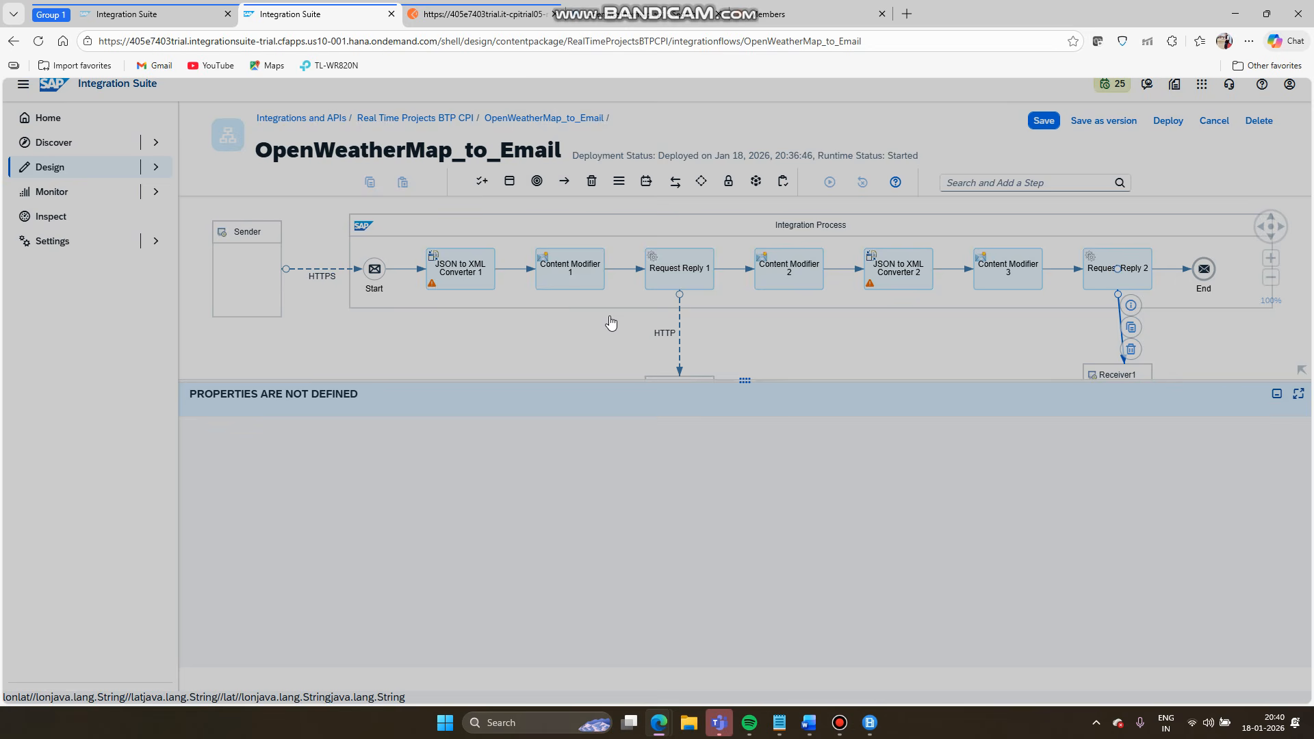
scroll(612, 402, "down", 5)
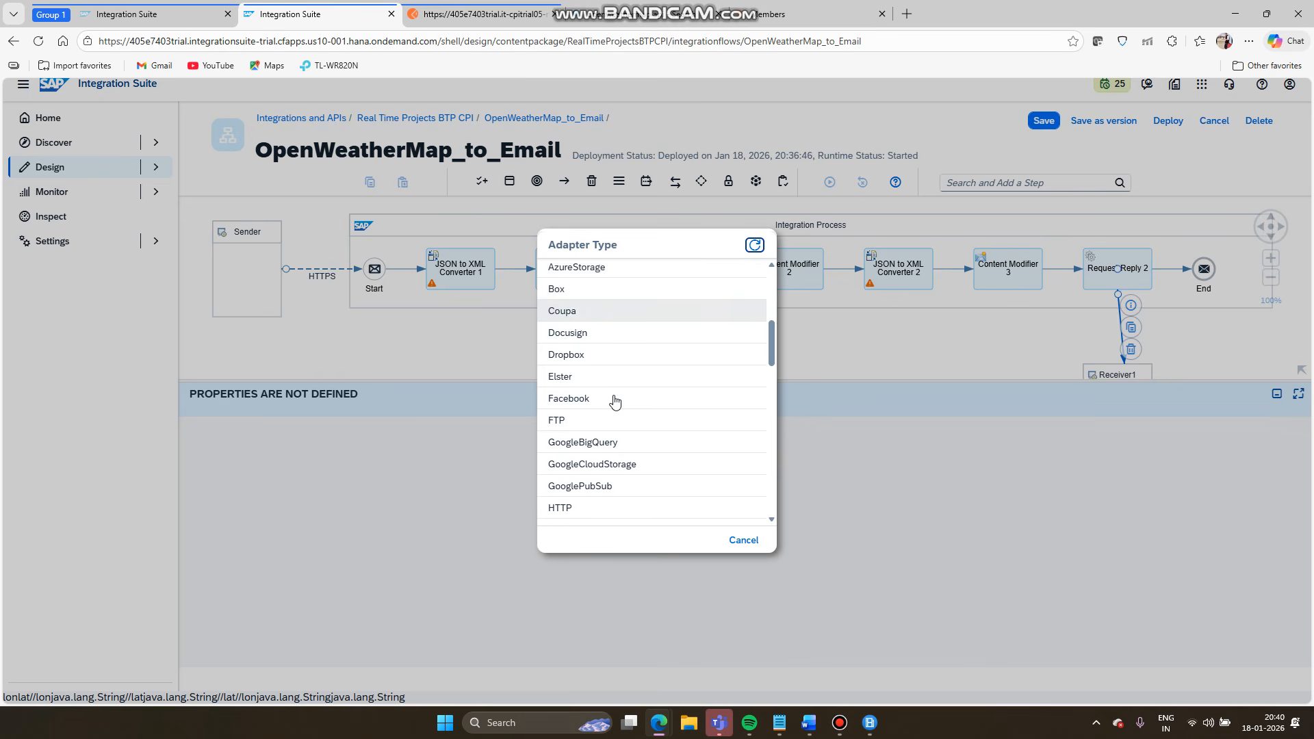
left_click(602, 484)
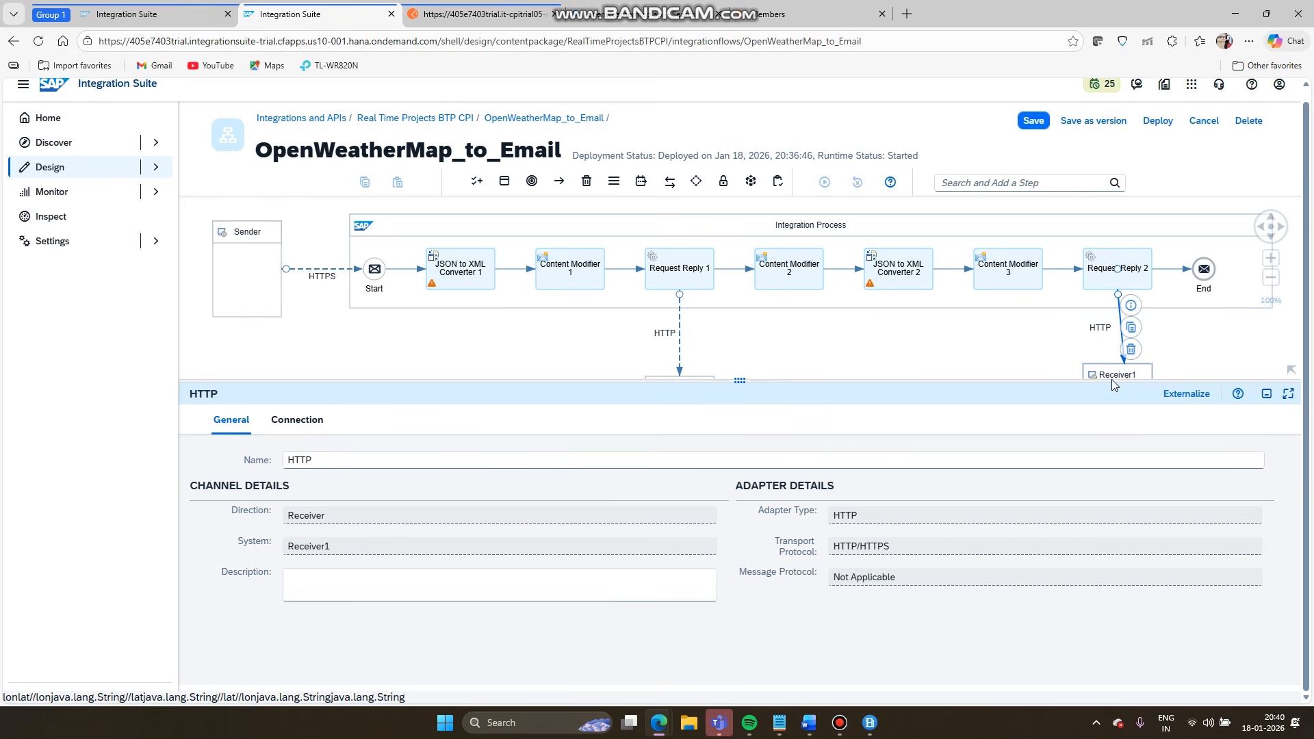
left_click(290, 422)
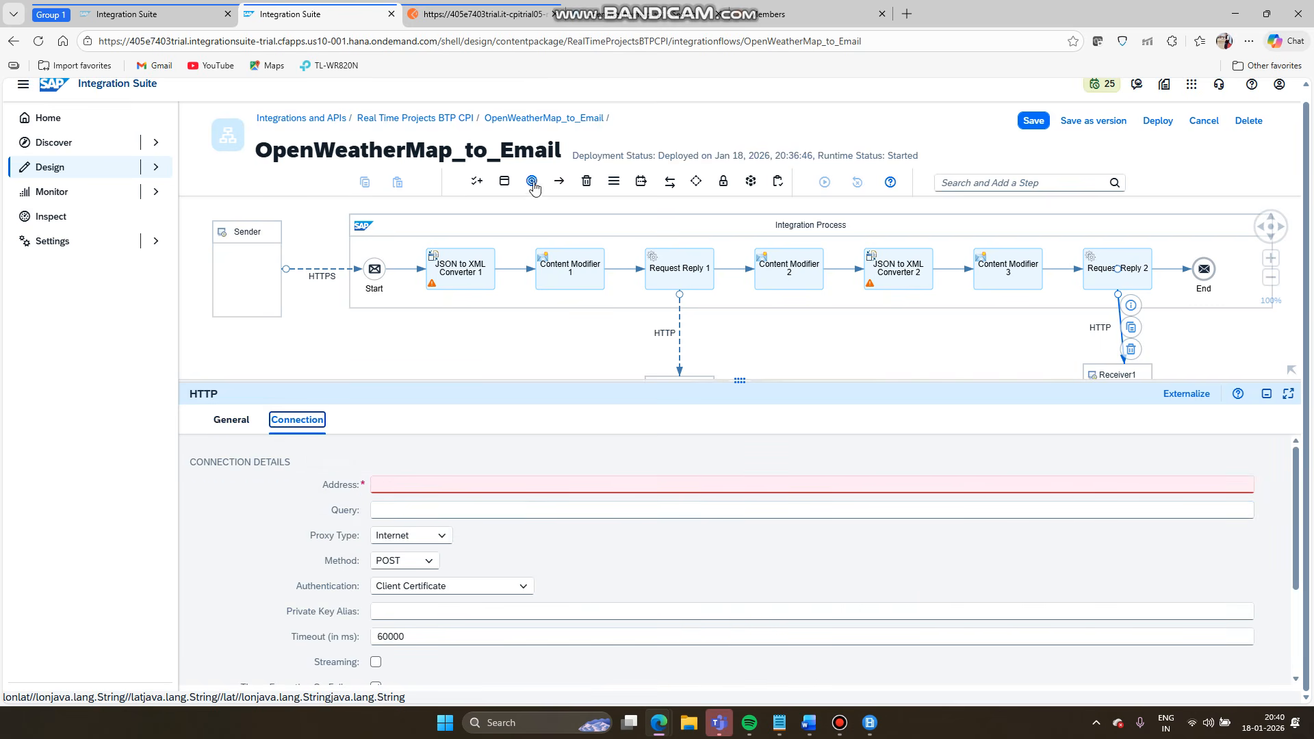
- Open the OpenWeatherMap Weather API page from the Bing search results and browse it
left_click(483, 13)
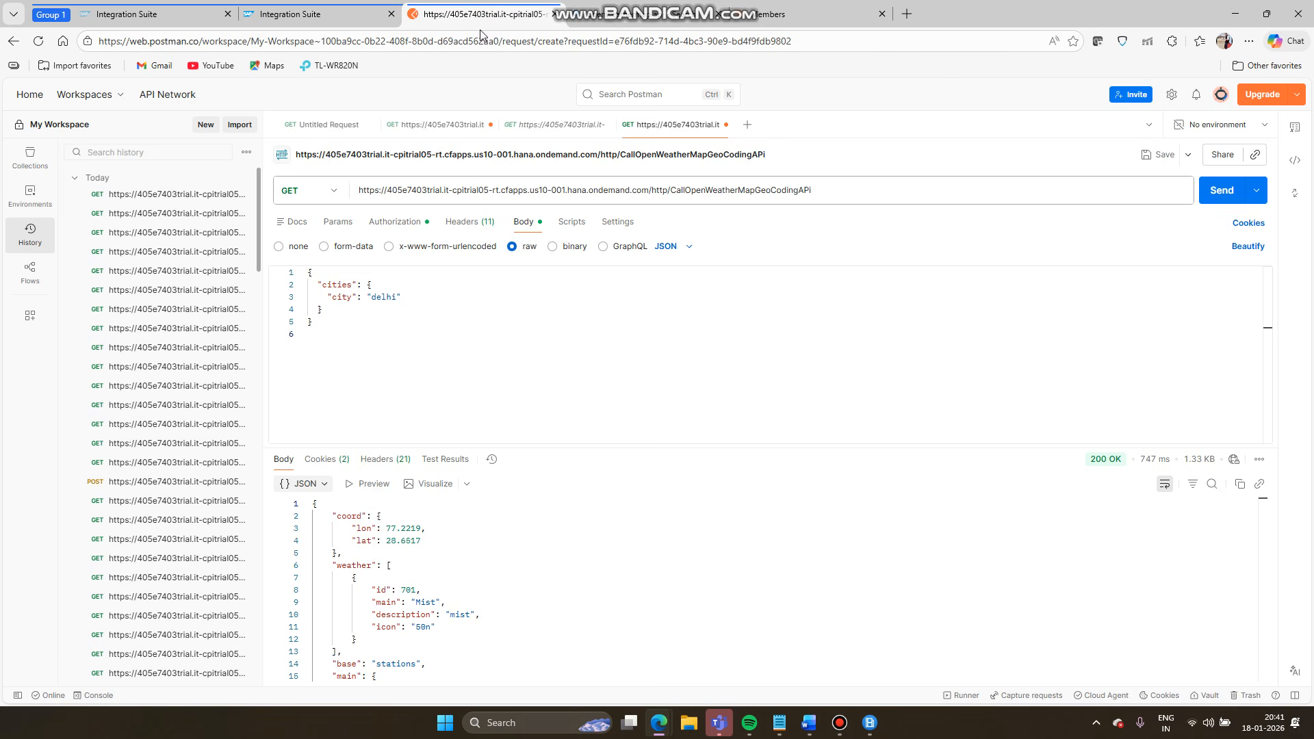
left_click(622, 15)
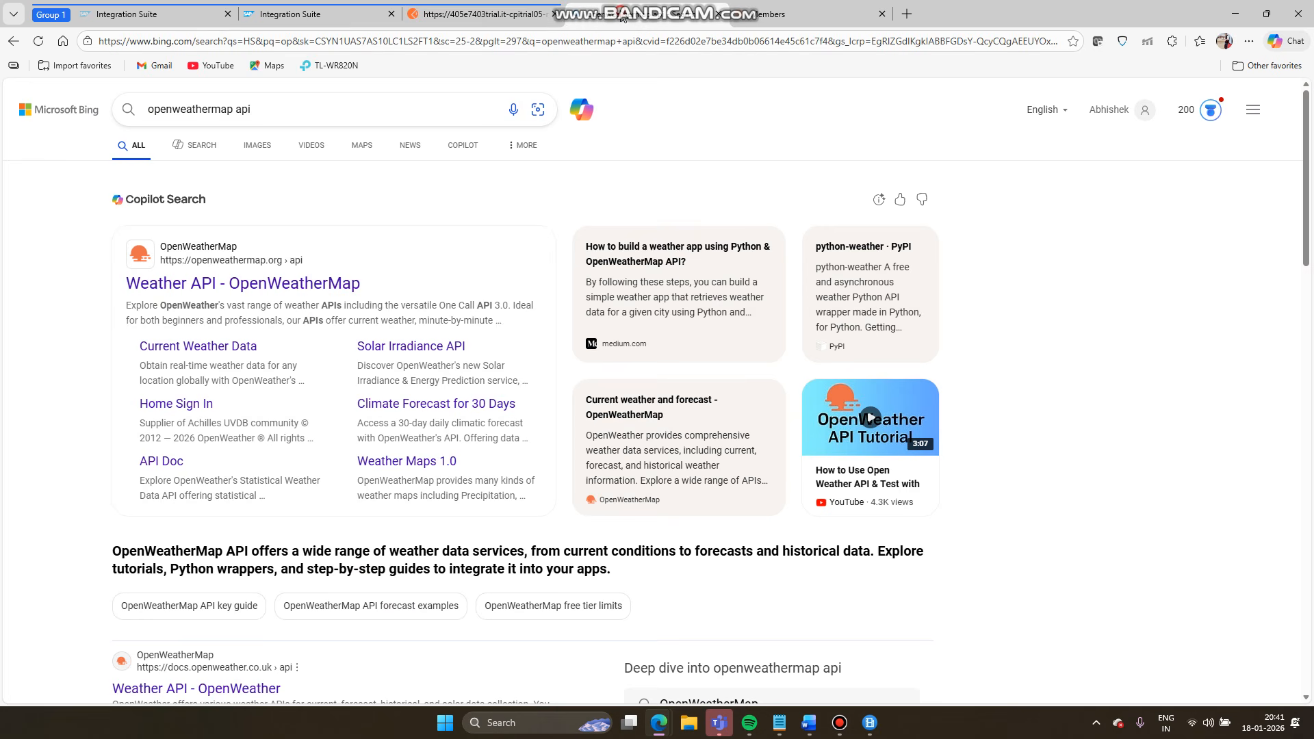
left_click(237, 284)
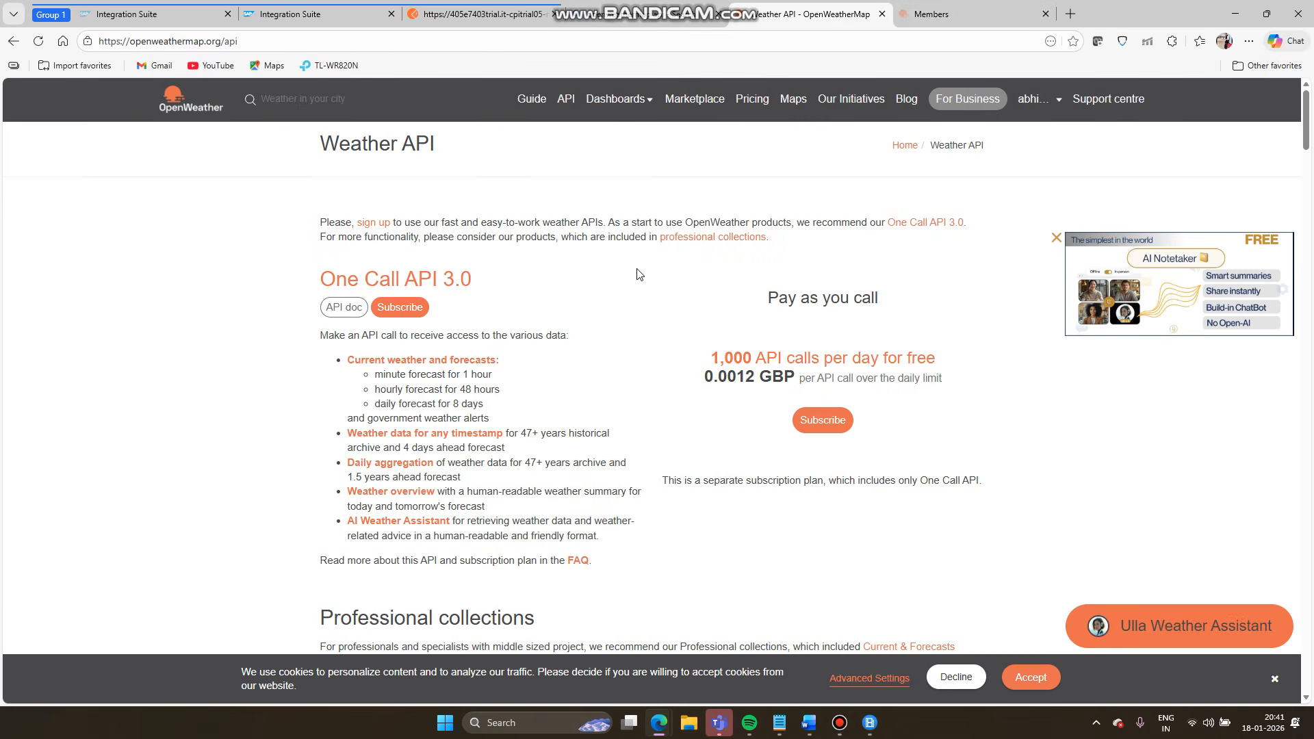
scroll(438, 394, "down", 5)
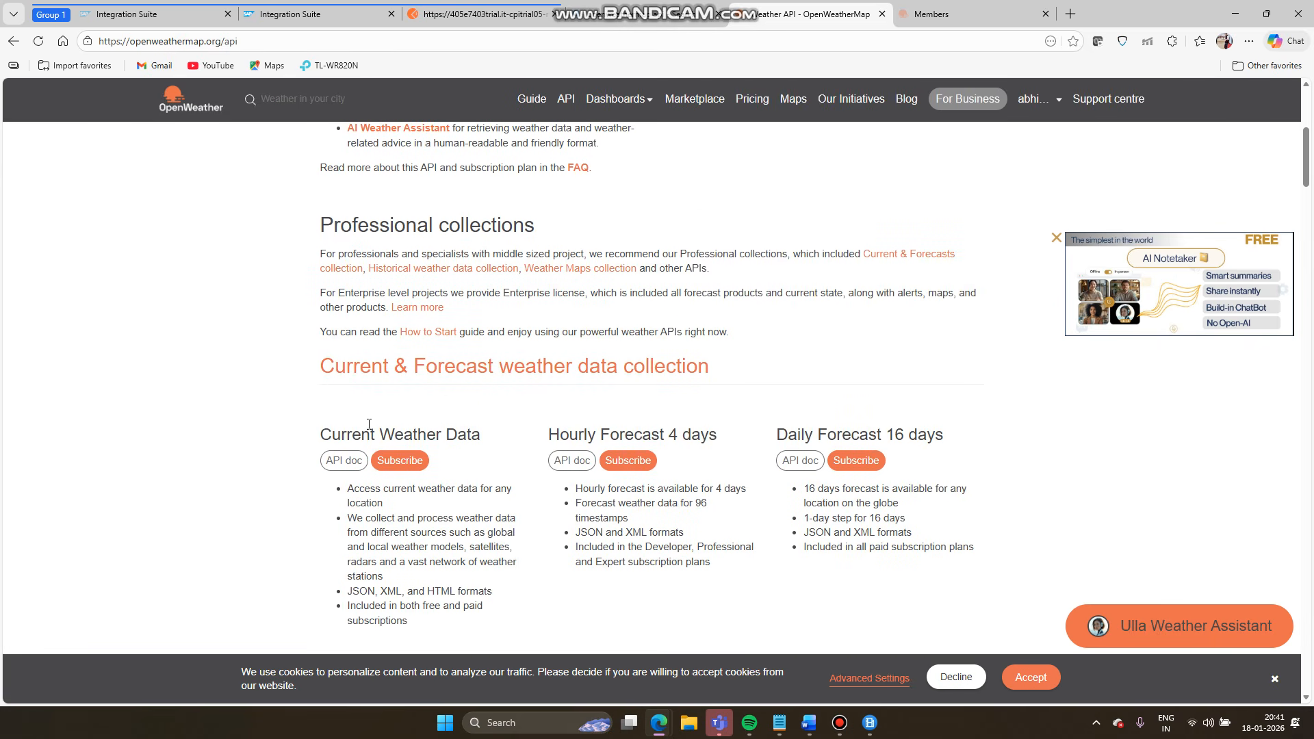
scroll(607, 455, "down", 15)
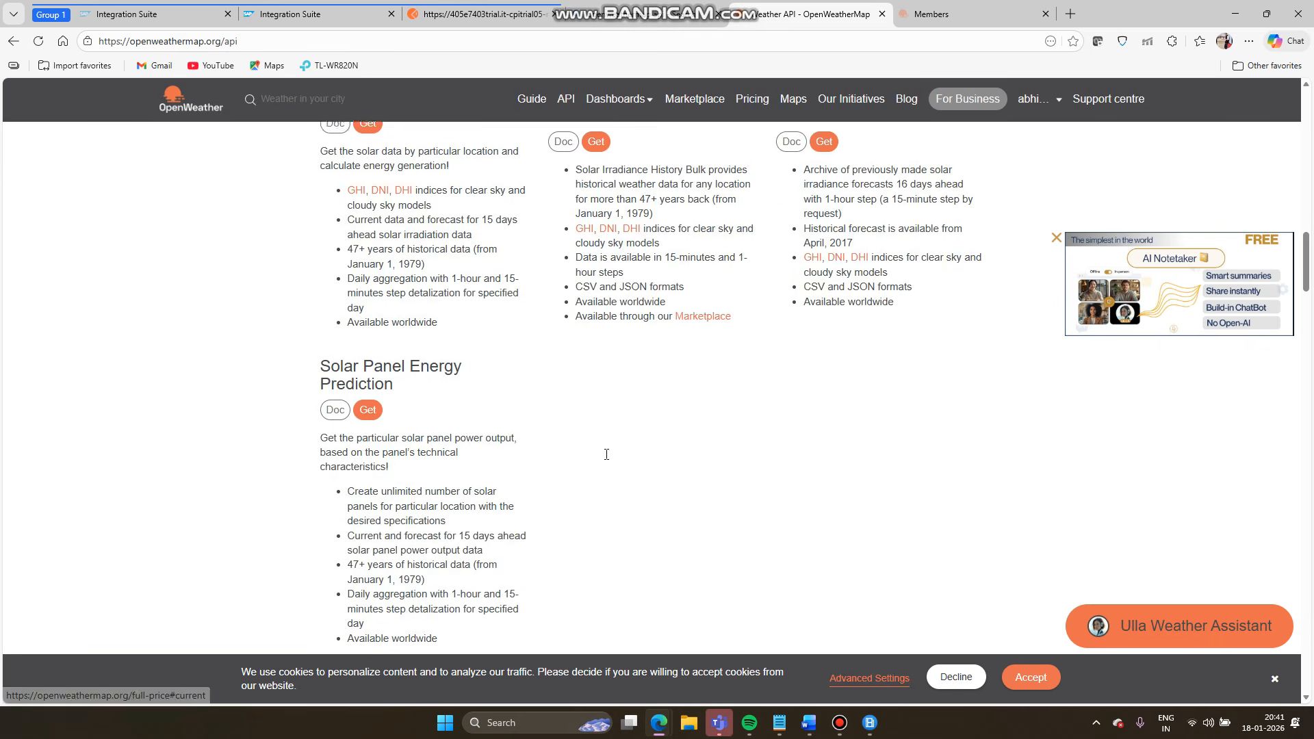
scroll(607, 455, "down", 10)
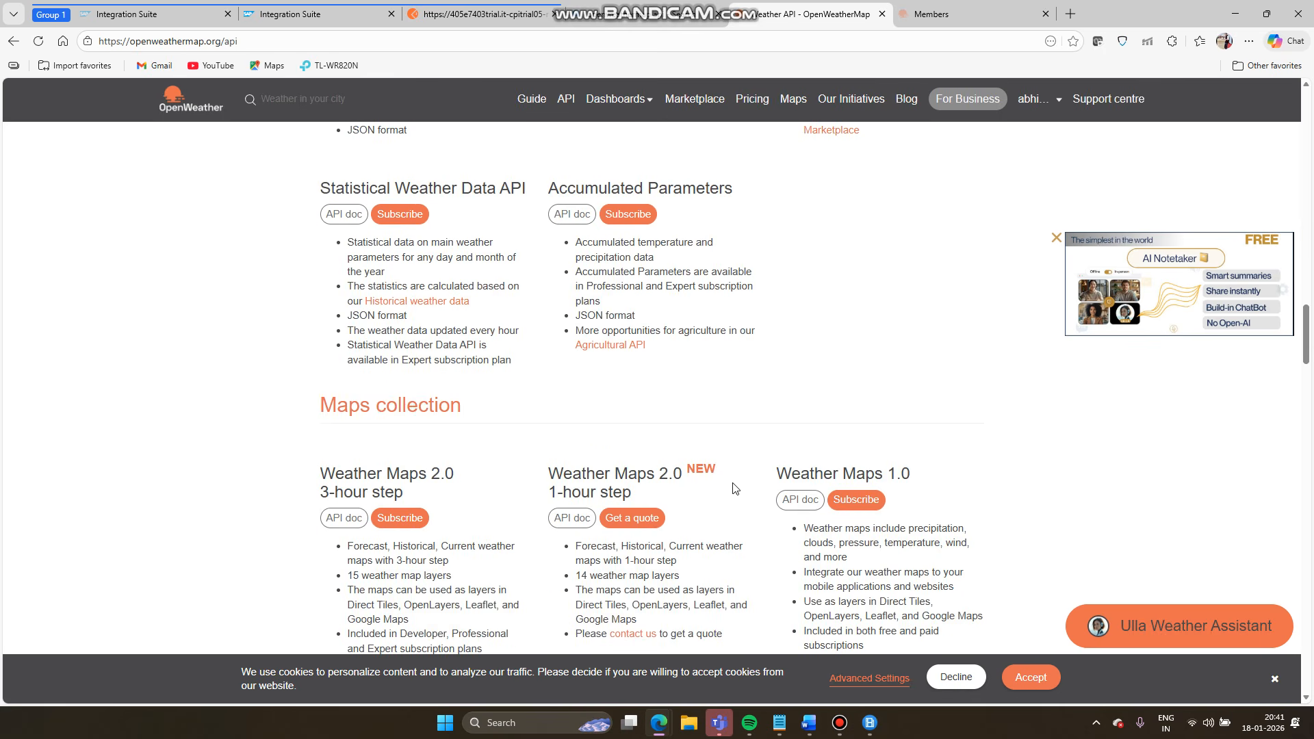
scroll(735, 488, "down", 7)
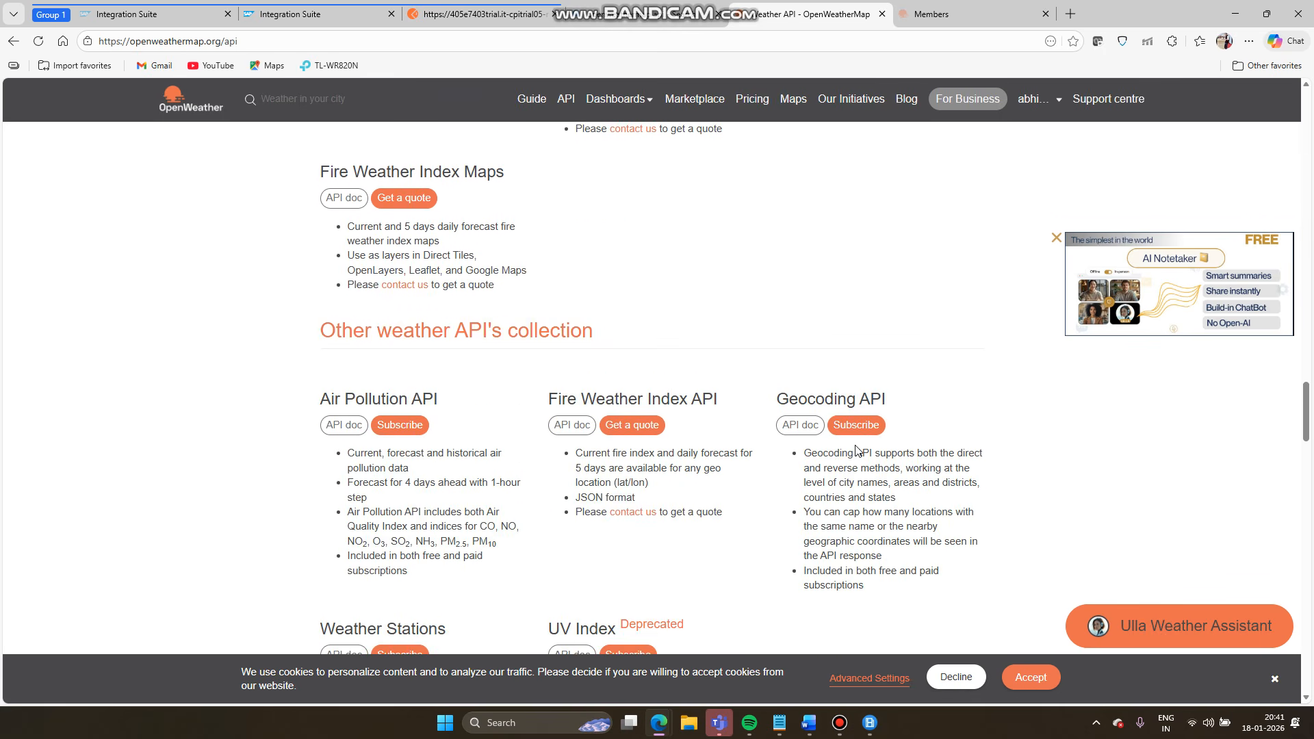
scroll(649, 376, "up", 16)
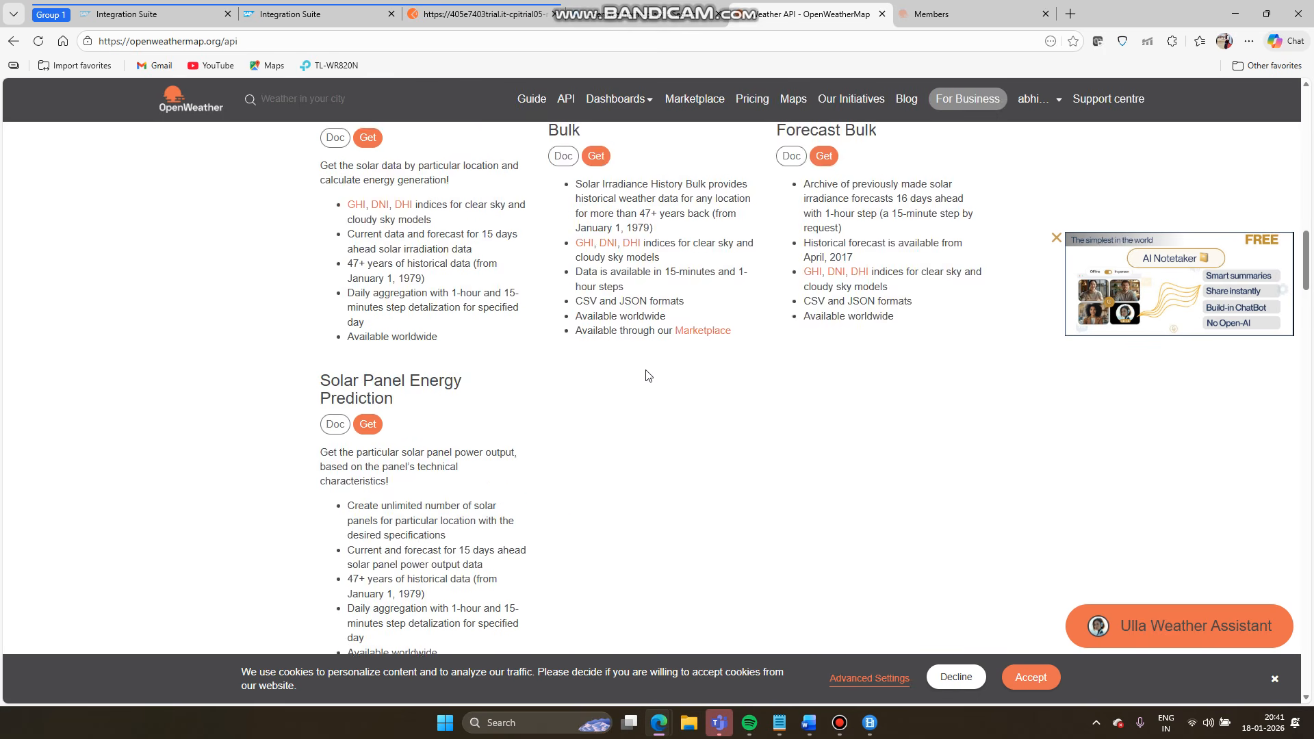
scroll(647, 376, "up", 12)
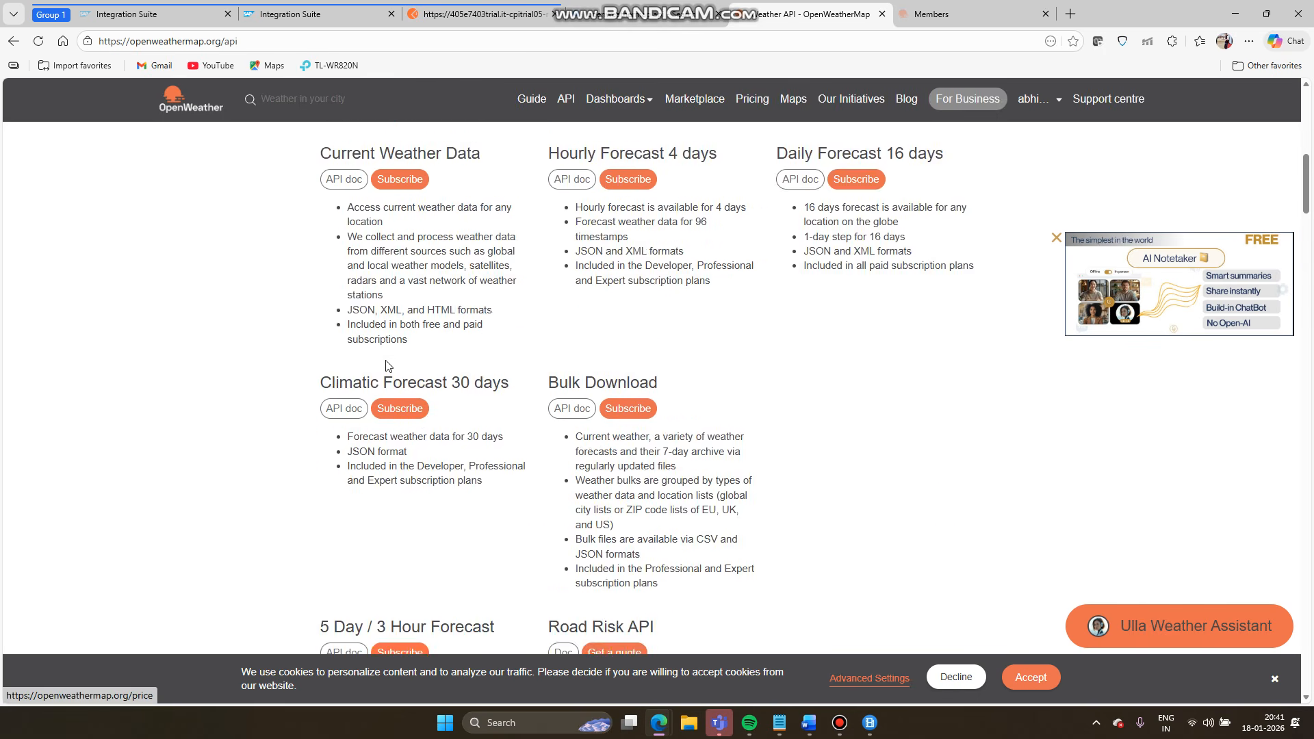
scroll(385, 366, "up", 5)
scroll(353, 418, "down", 1)
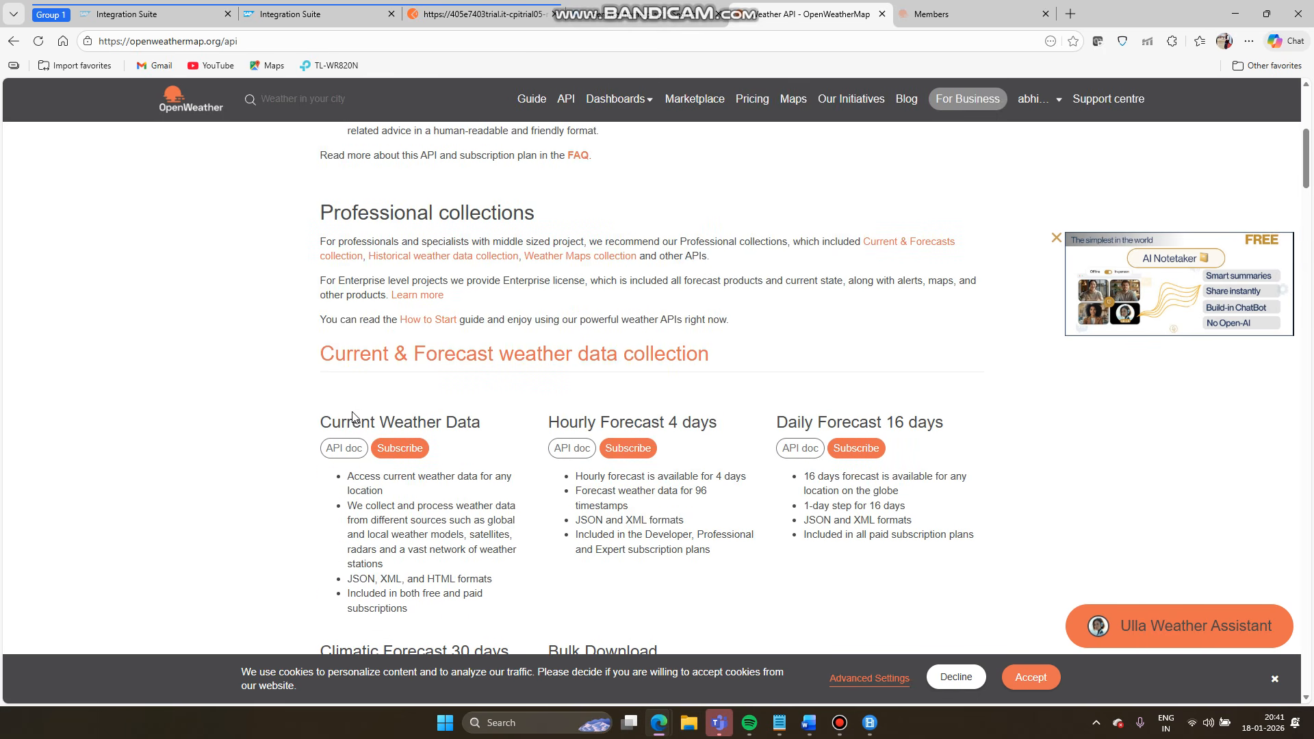
- Open the Current Weather Data API doc and copy its example API call
left_click(344, 453)
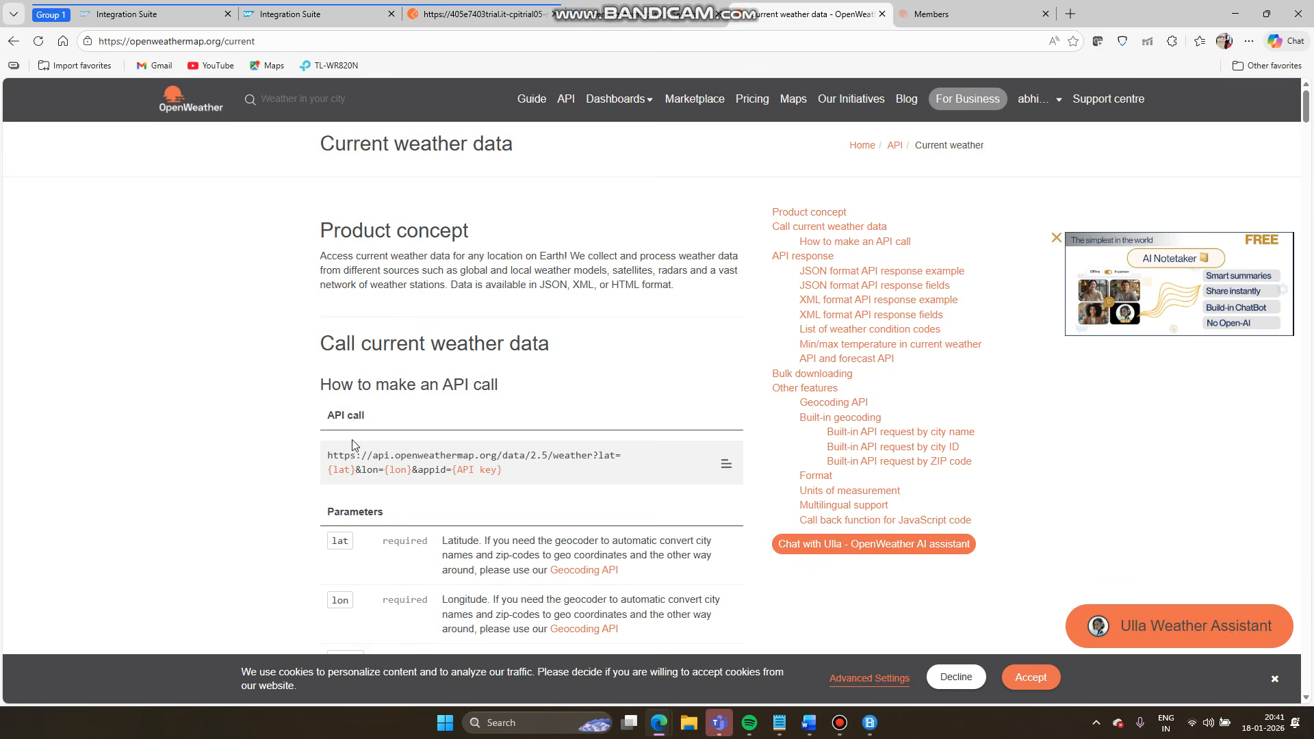
scroll(353, 445, "down", 3)
scroll(382, 425, "down", 1)
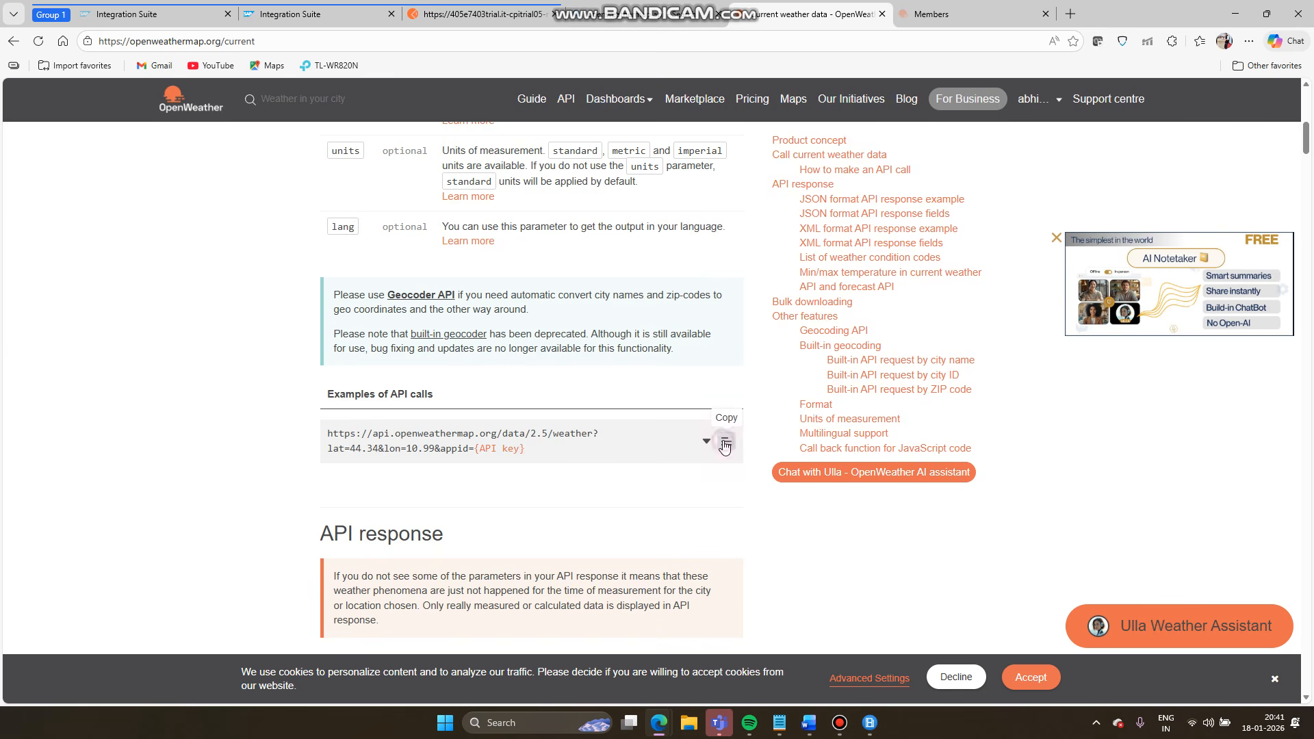
left_click(314, 15)
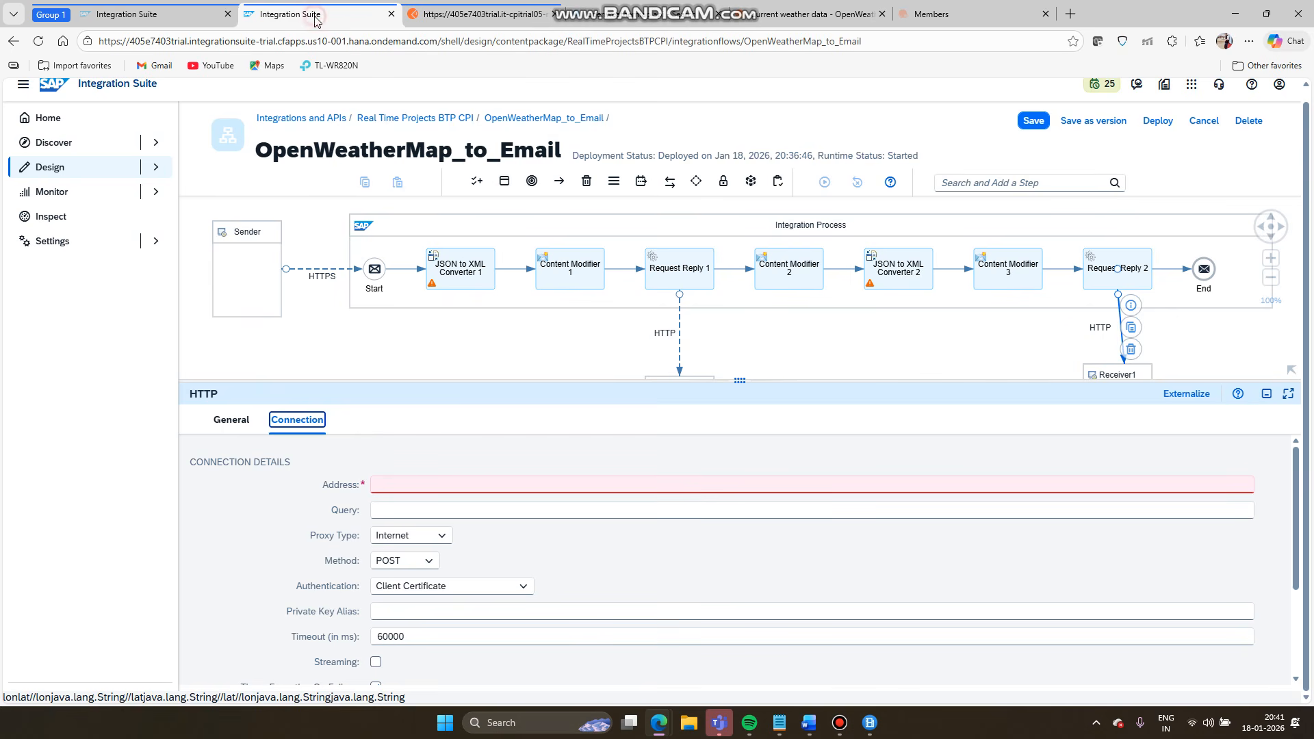
left_click(462, 487)
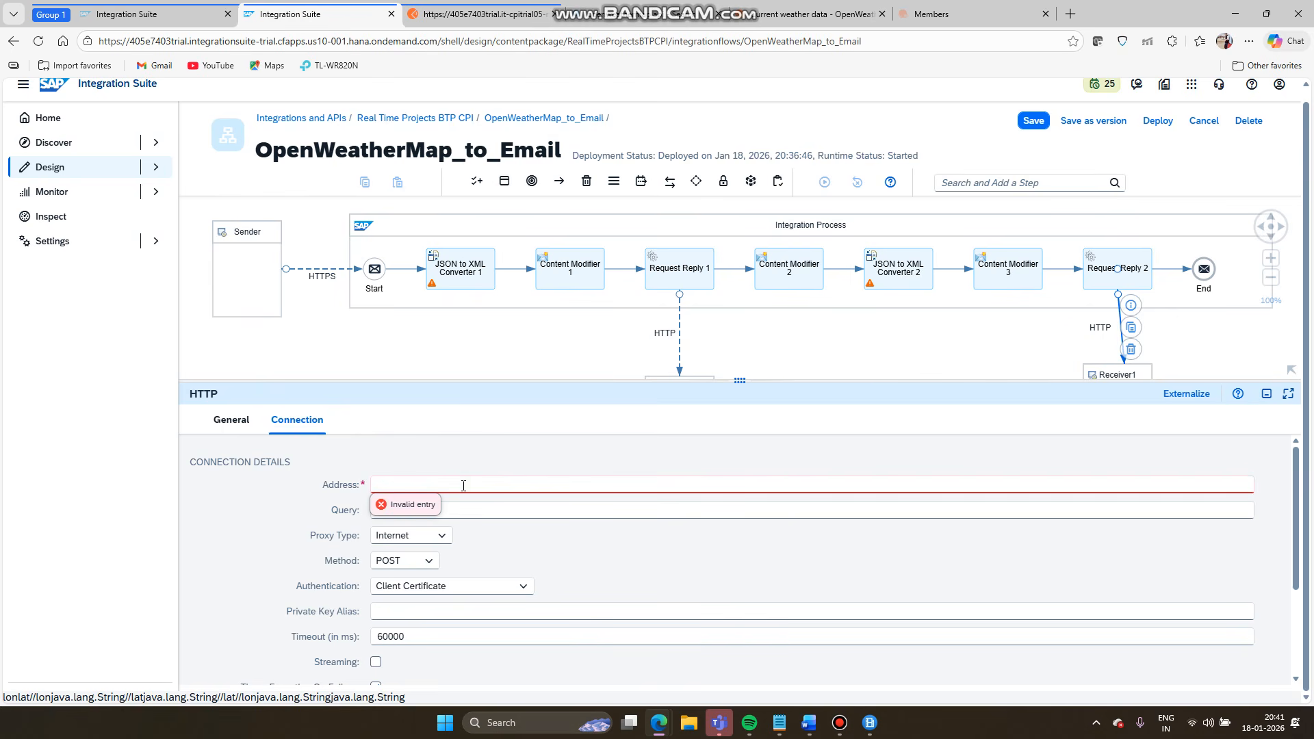
type("https://api.openweathermap.org/data/2.5/weather?lat=44.34&lon=10.99&appid={API key}")
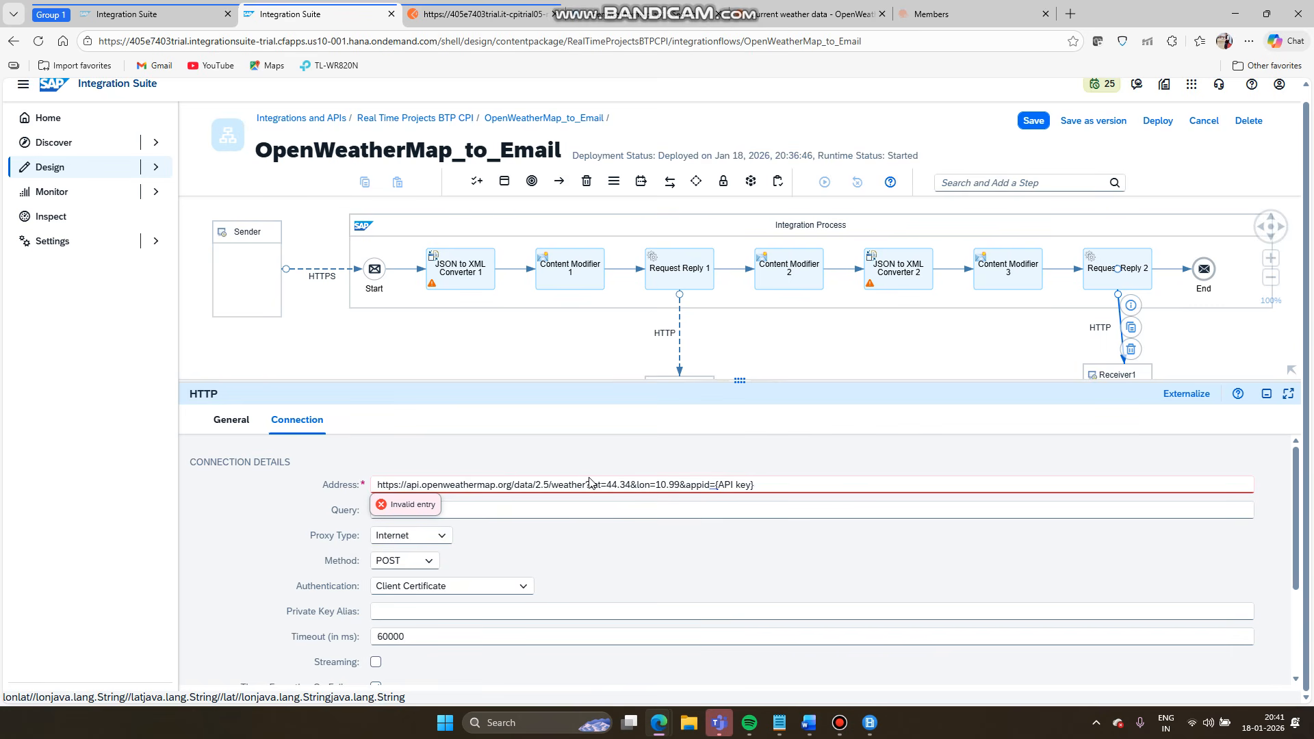
left_click_drag(587, 485, 775, 498)
key("ctrl+c")
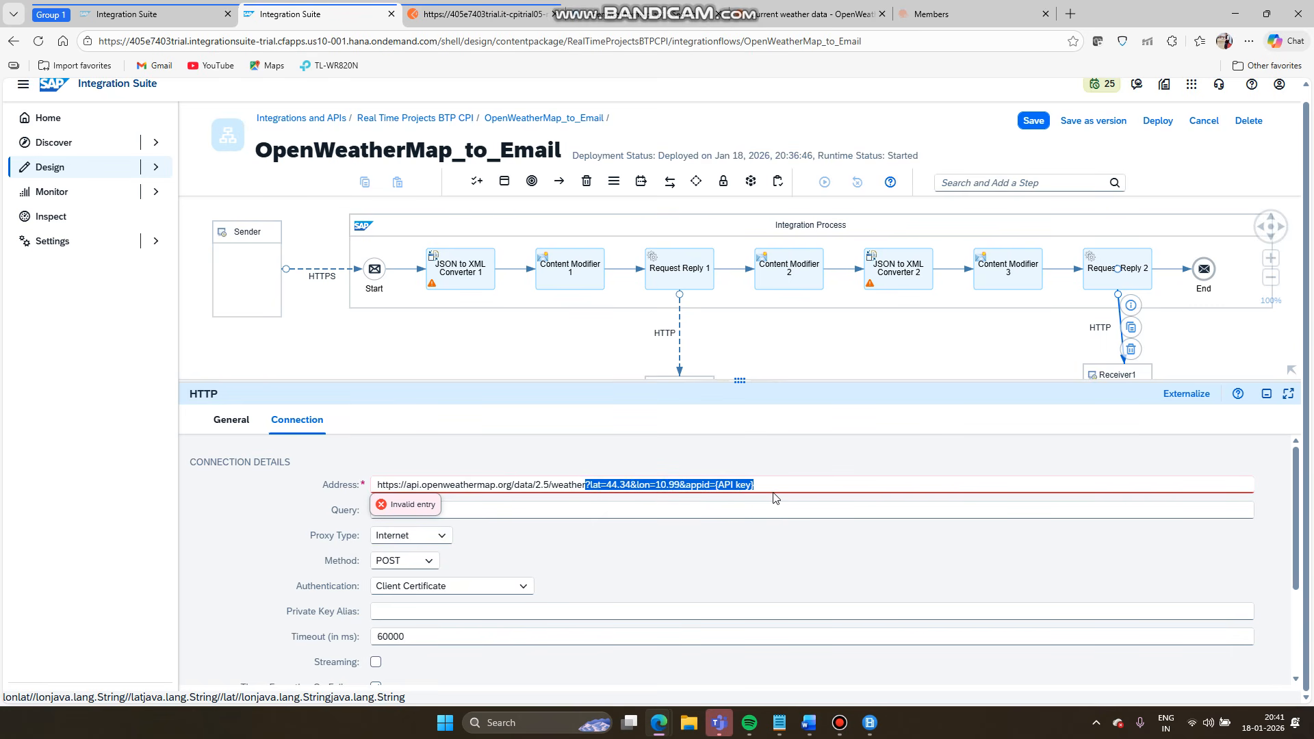
key("BackSpace")
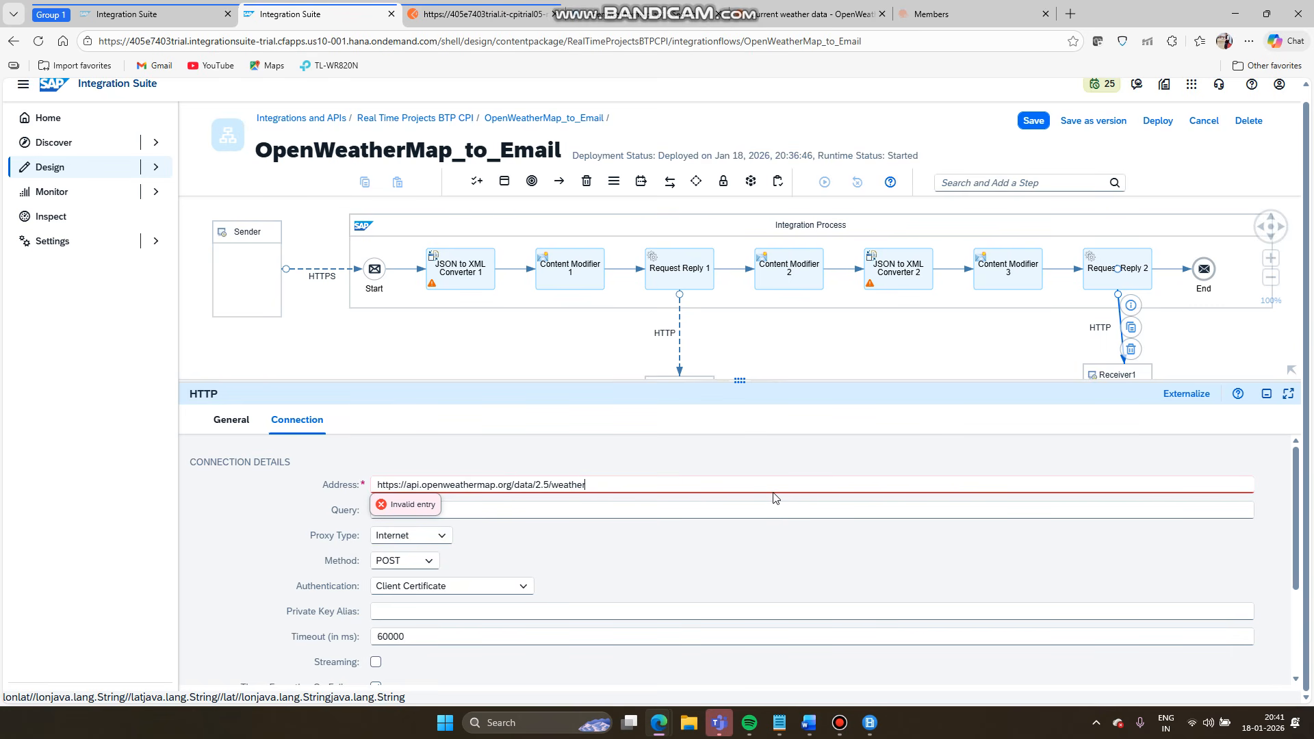
left_click(738, 507)
key("ctrl+v")
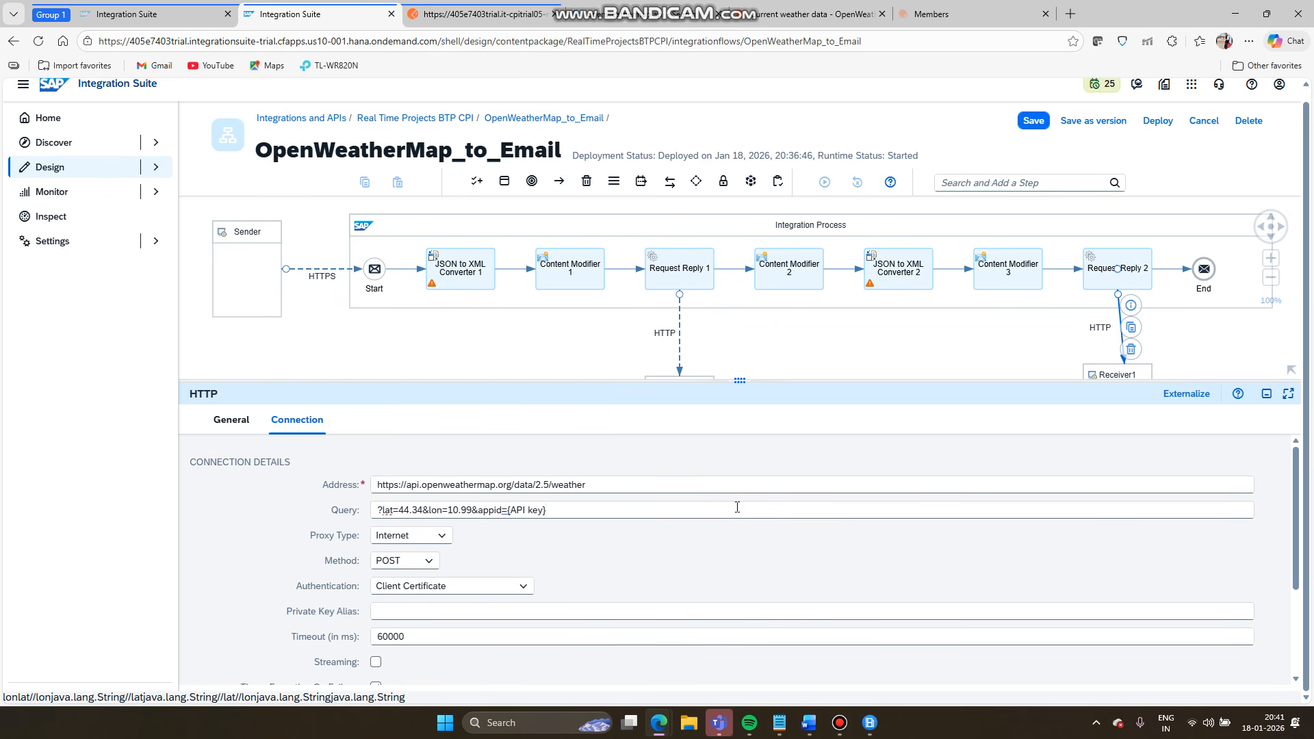
left_click(385, 508)
key("BackSpace")
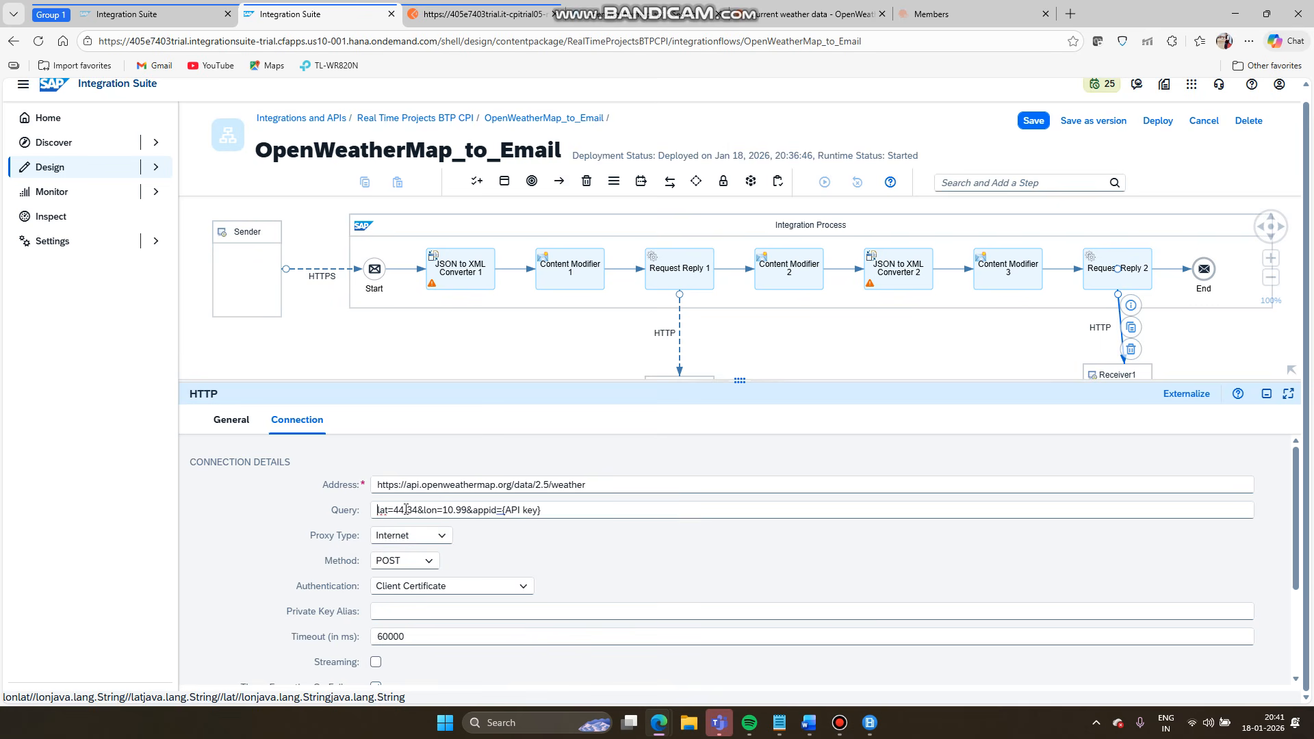
- Replace 44.34 and 10.99 with ${property.lat} and ${property.lon}, and clear the appid placeholder
double_click(406, 510)
type("${")
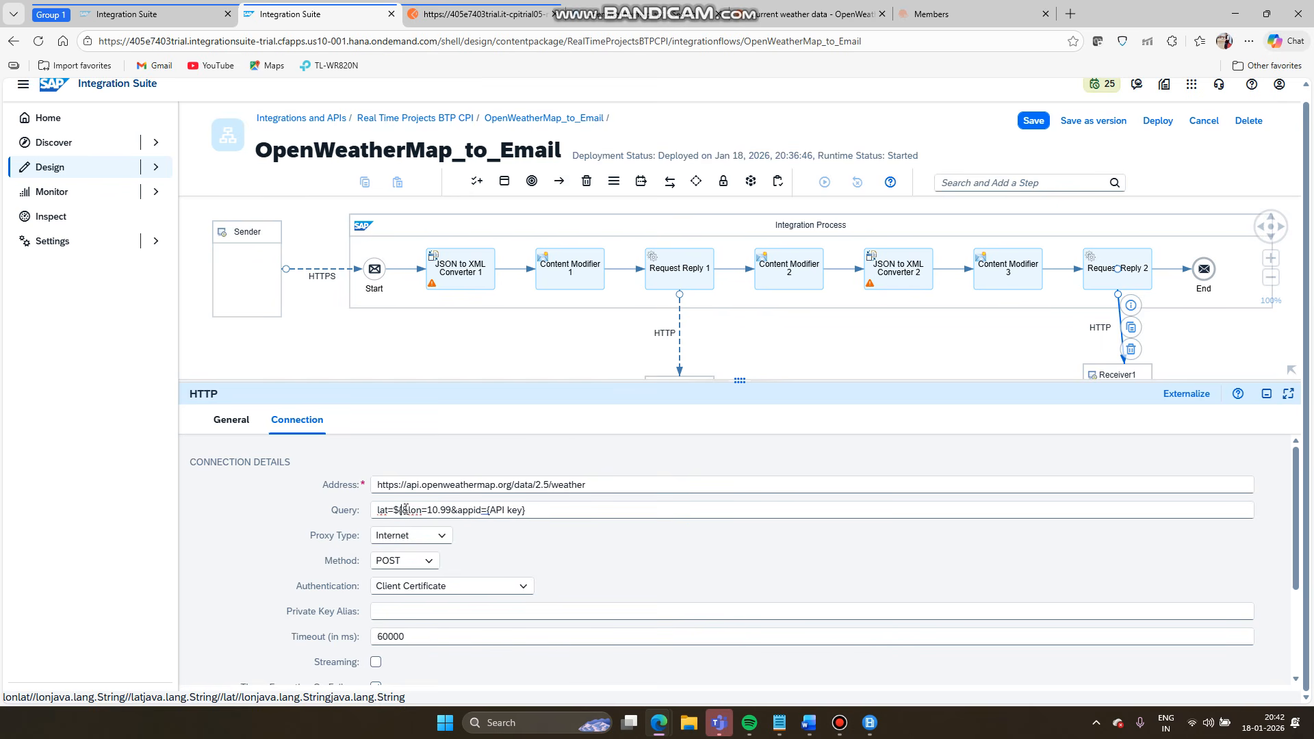
type("property")
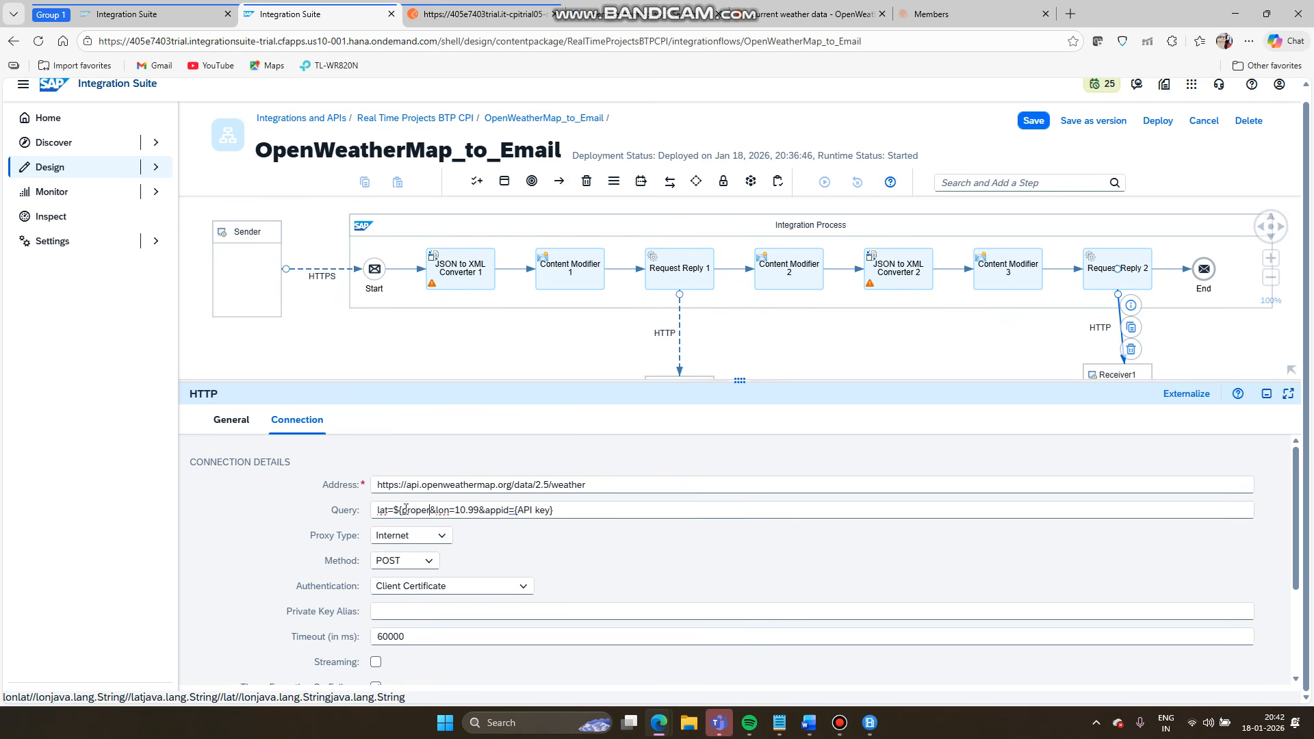
type(".l")
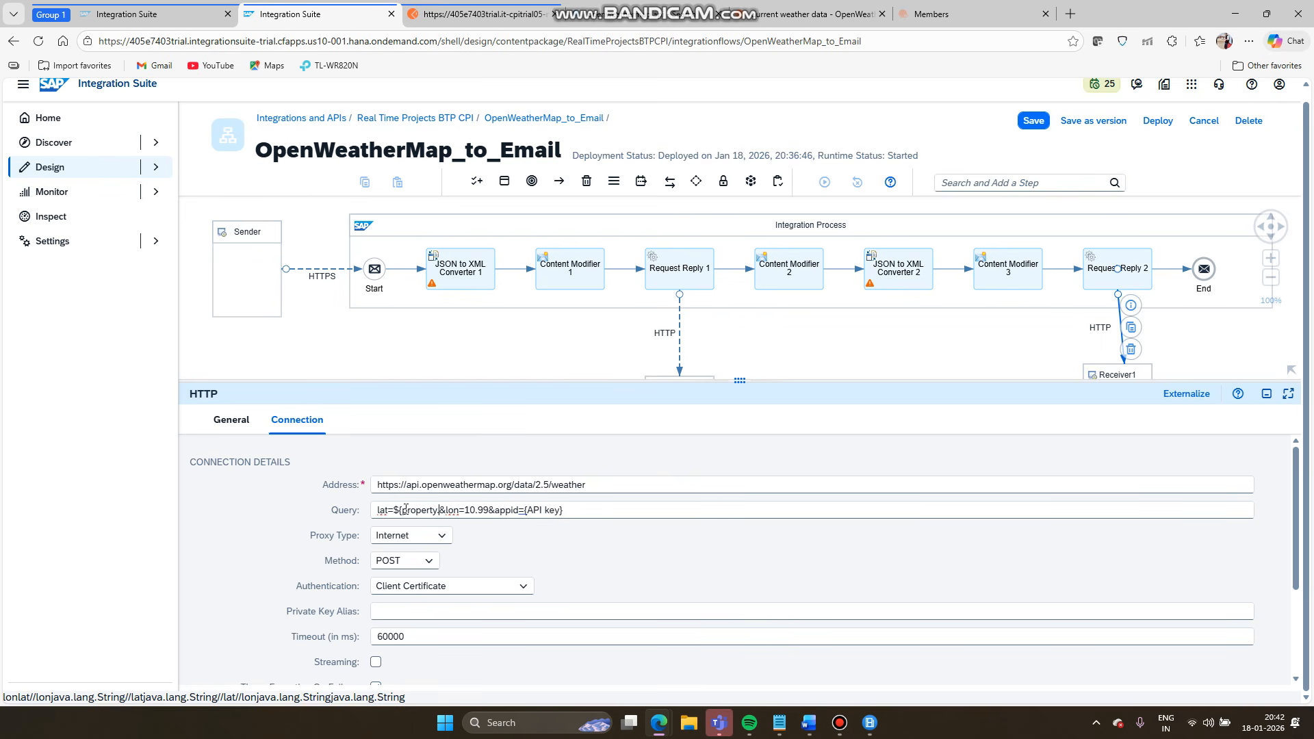
type("at")
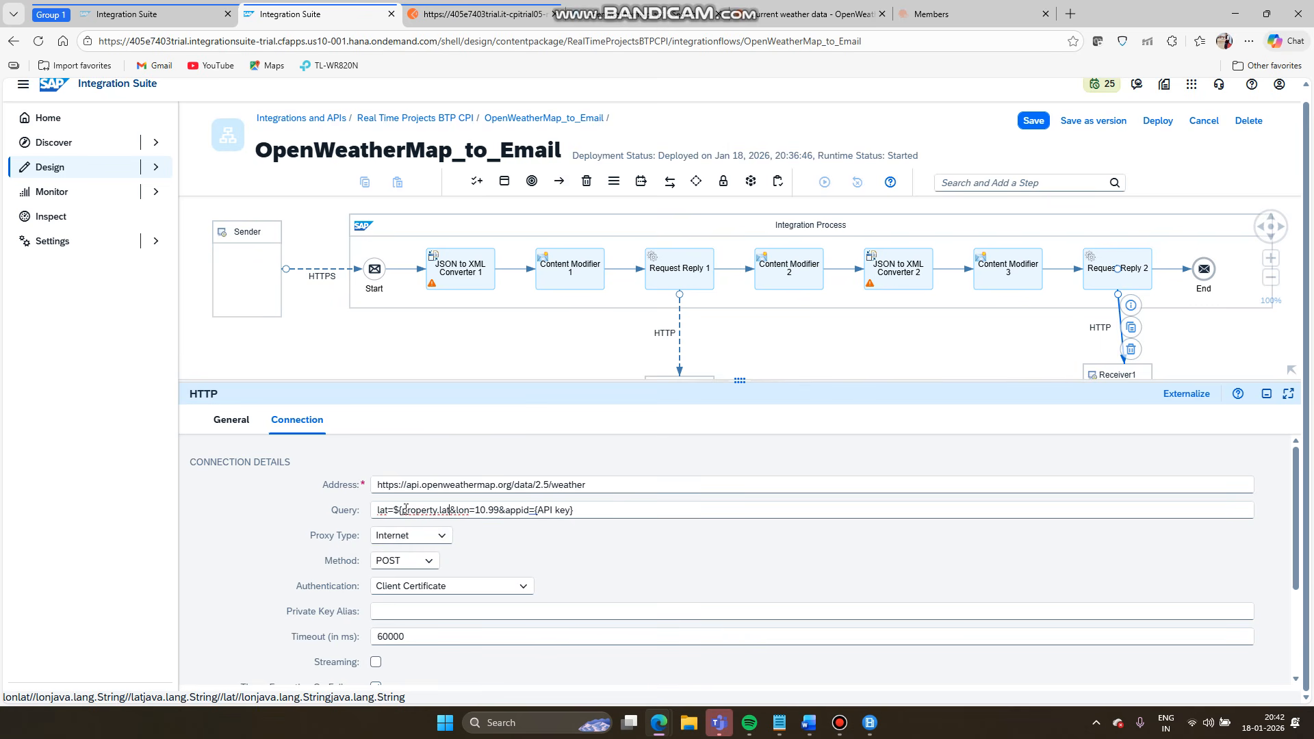
type("}")
double_click(493, 509)
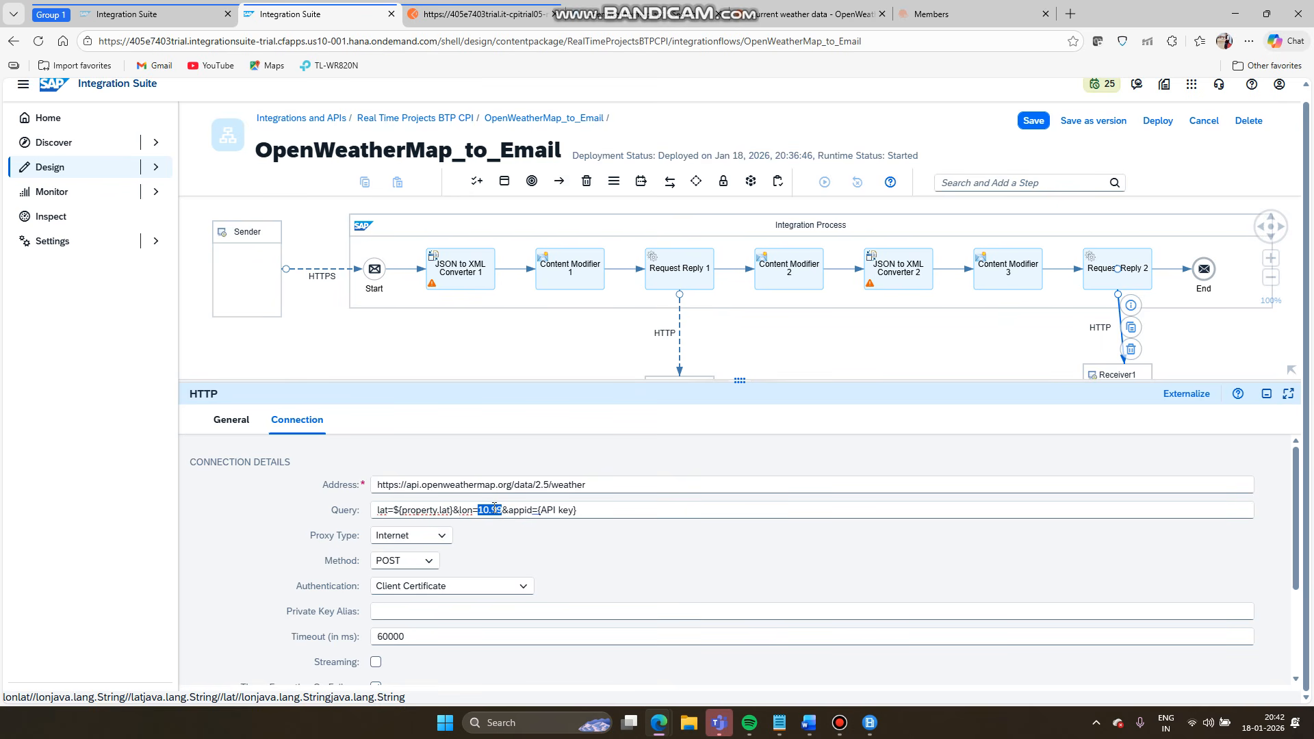
type("${property.")
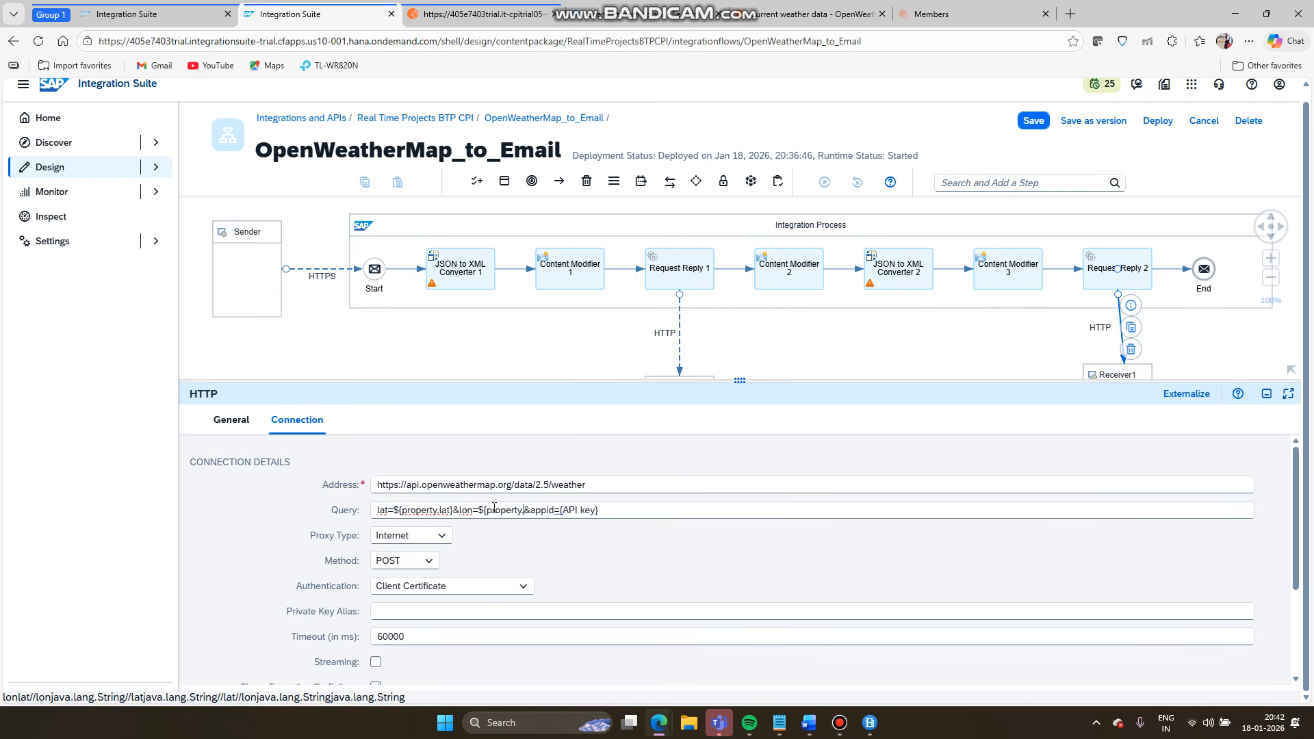
type("lon}")
left_click_drag(623, 514, 578, 511)
key("BackSpace")
- Show Content Modifier 1's exchange properties, where city comes from XPath //city
left_click(572, 261)
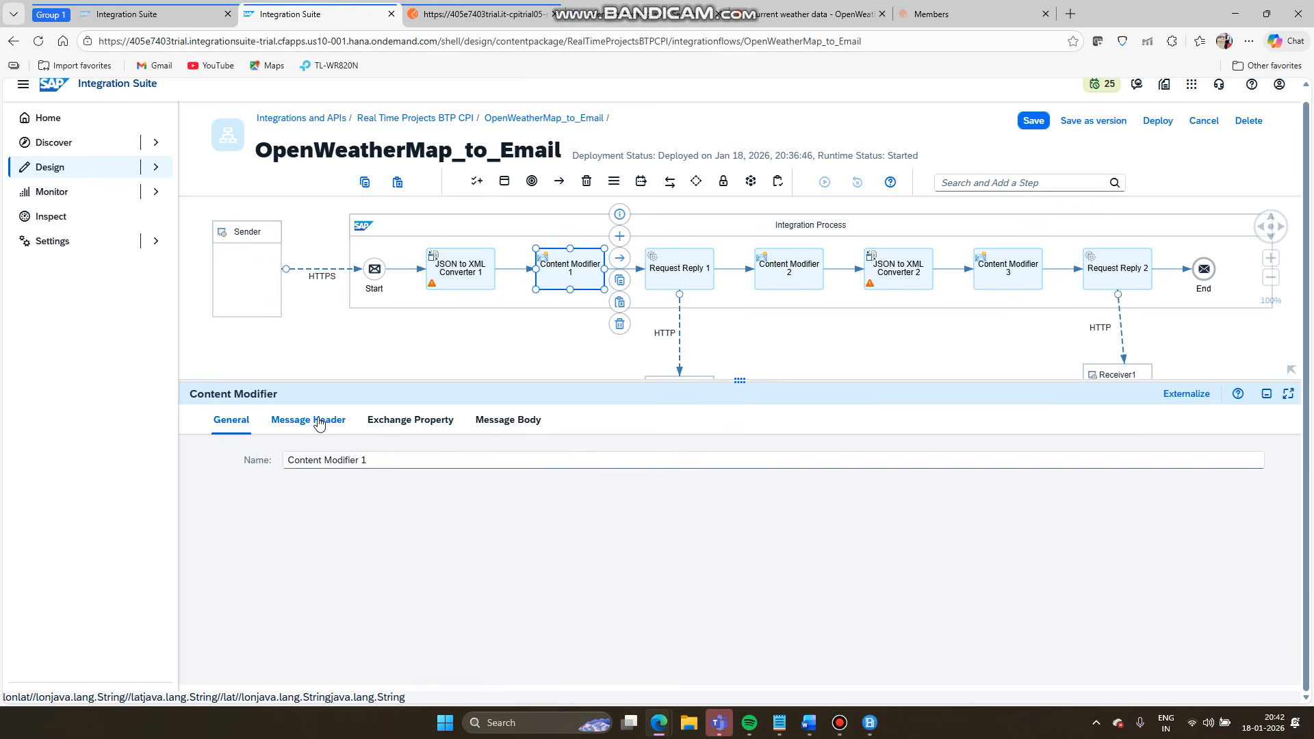
left_click(404, 419)
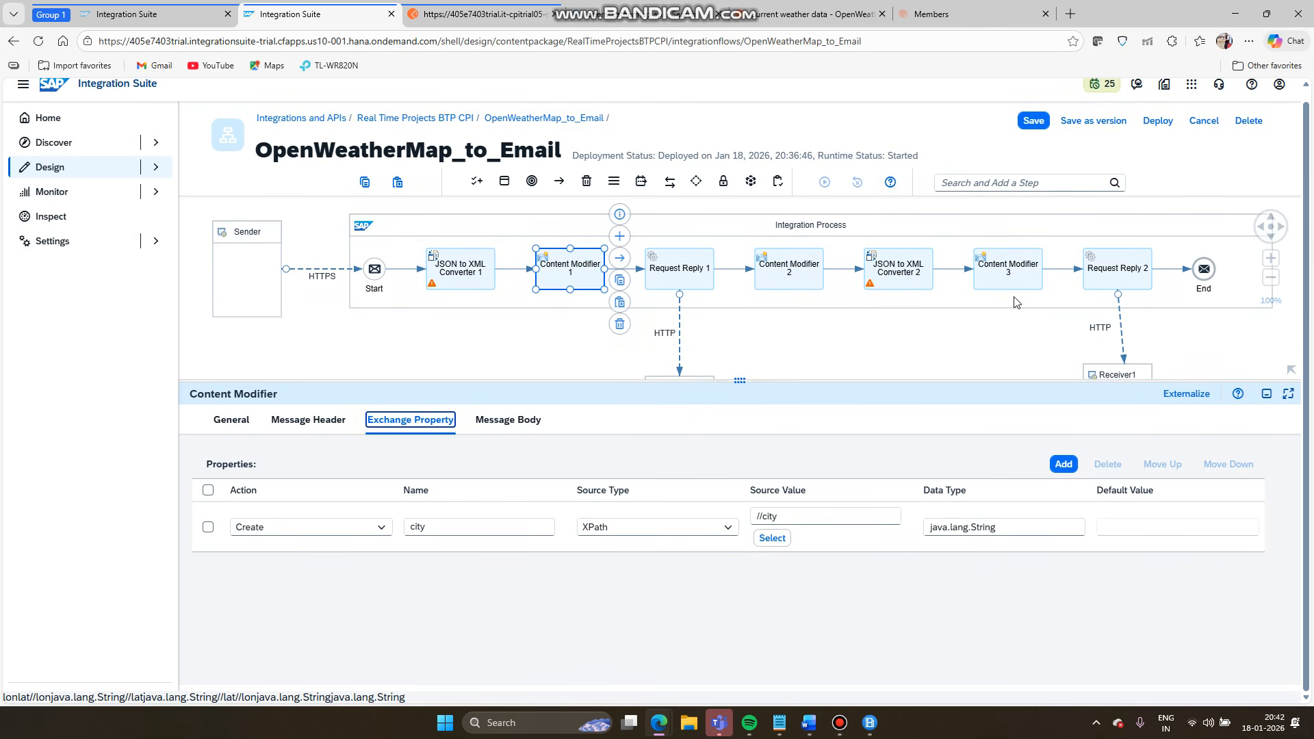
- Review the Connection settings of both request-reply HTTP channels
left_click(678, 336)
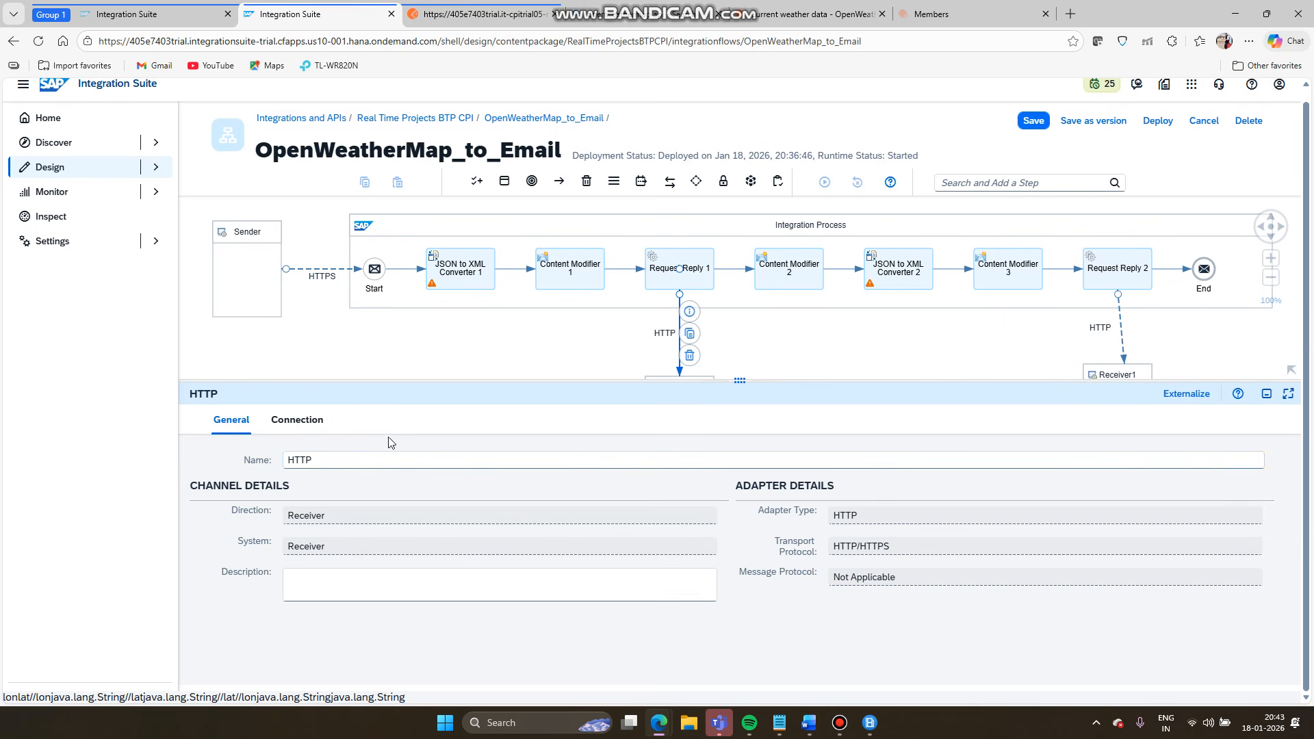
left_click(297, 419)
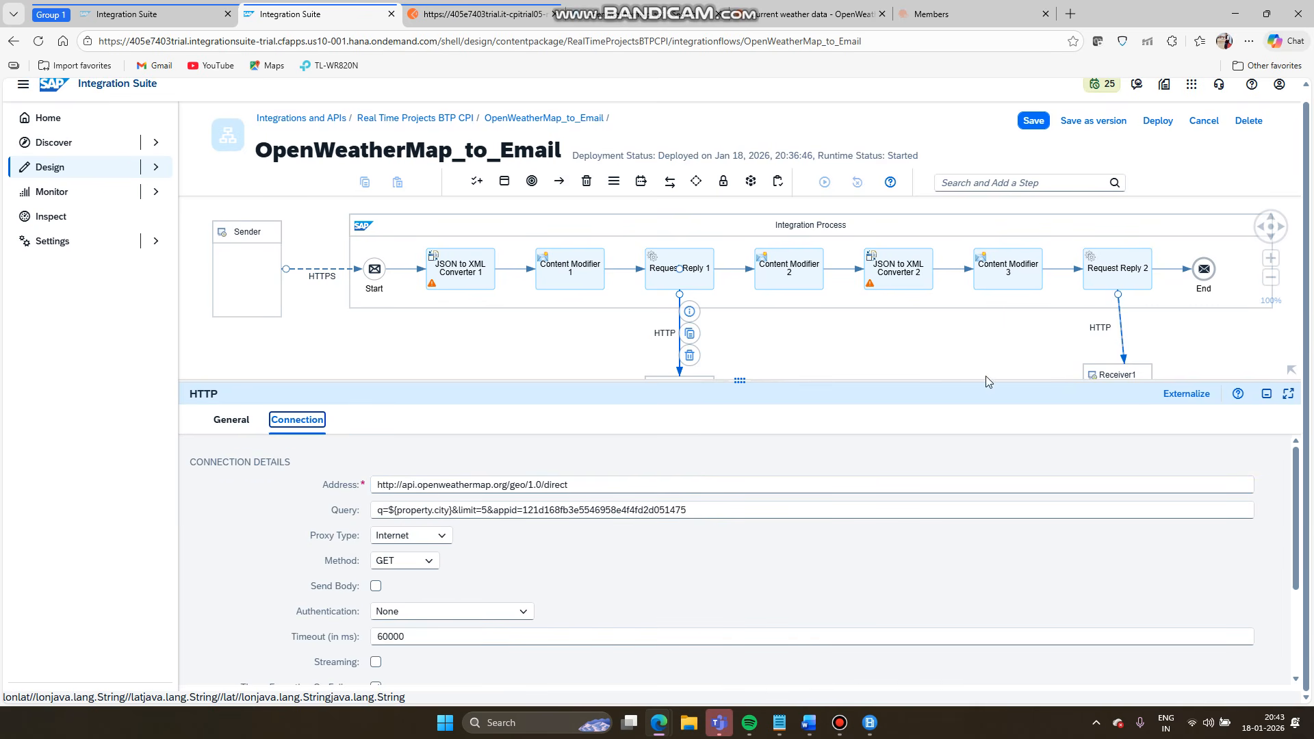
left_click(1120, 340)
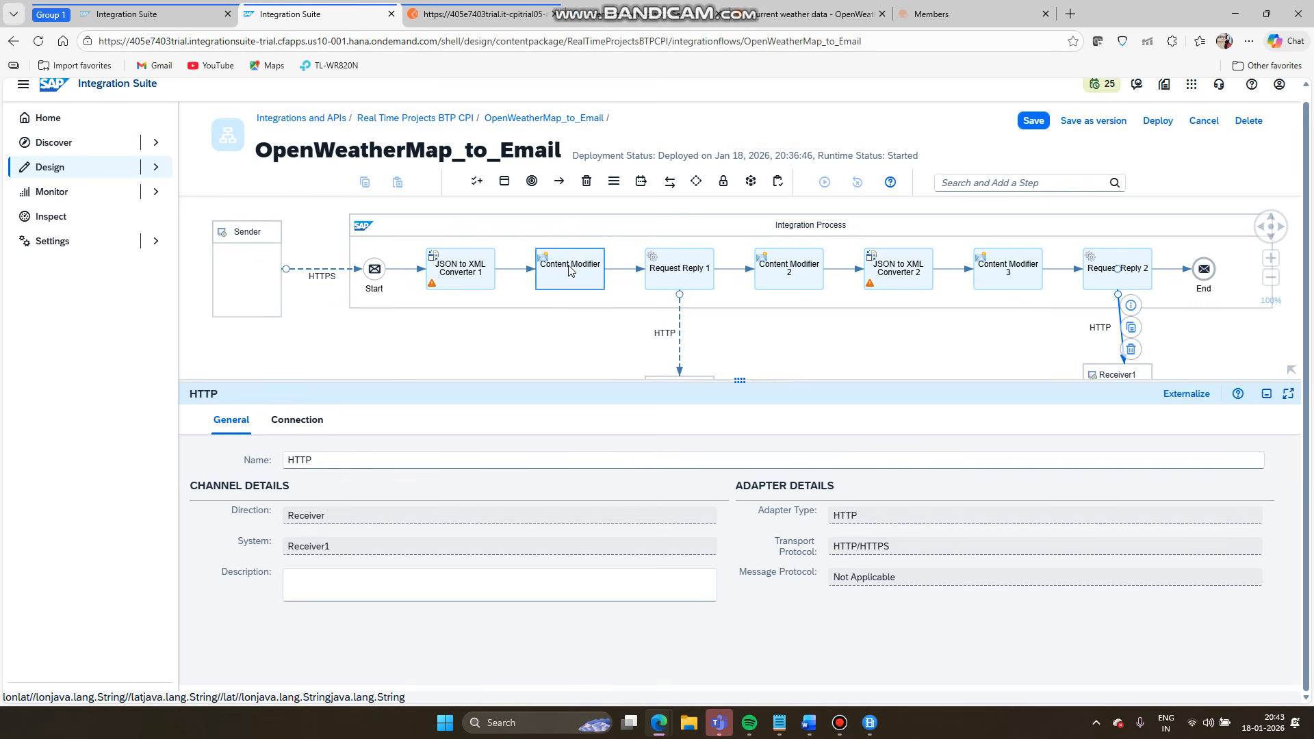
left_click(296, 420)
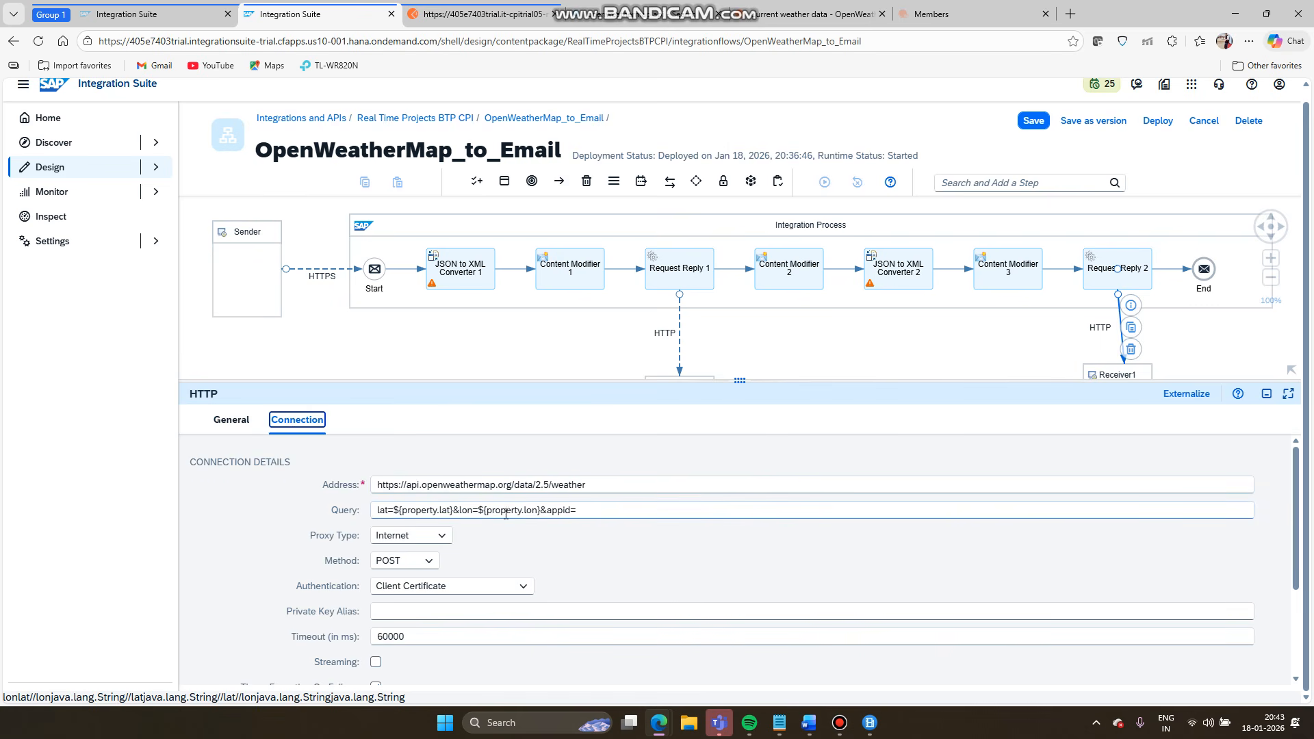
- Confirm Content Modifier 1's city property uses XPath //city, and copy the Receiver channel's configuration
left_click(581, 264)
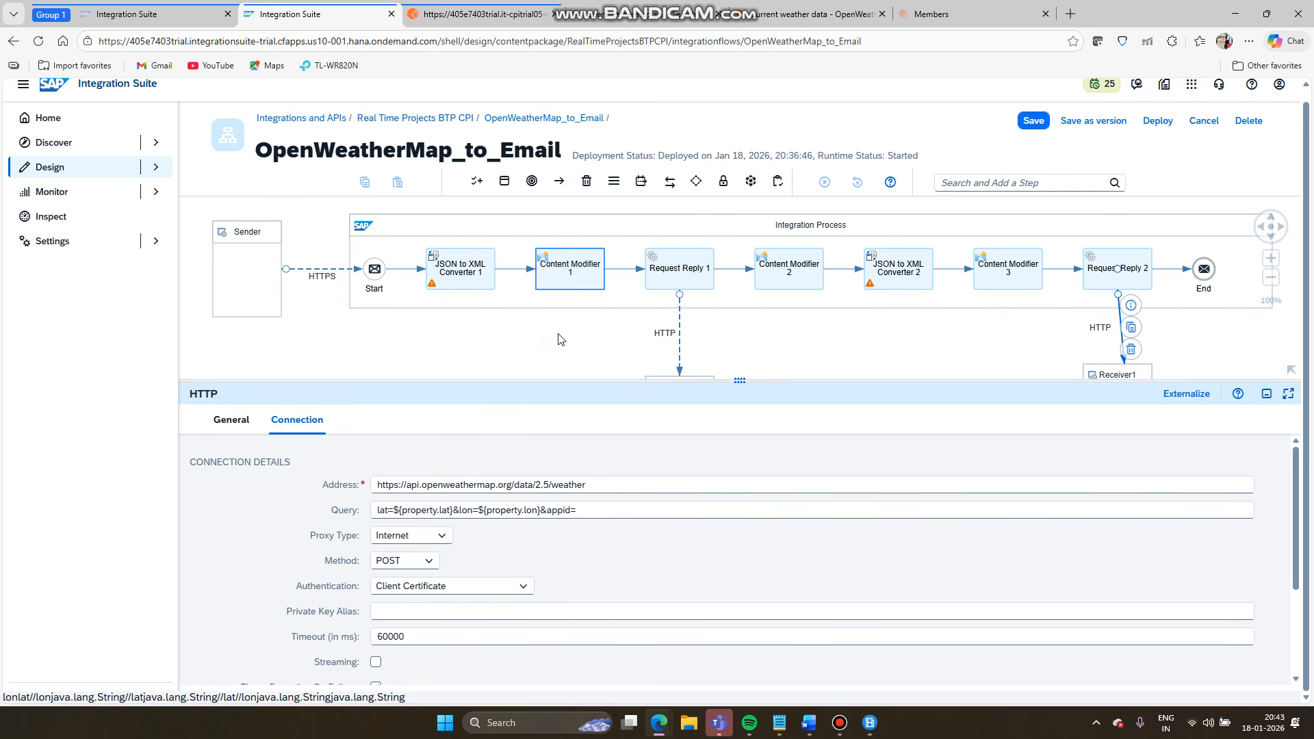
left_click(579, 273)
left_click(579, 273)
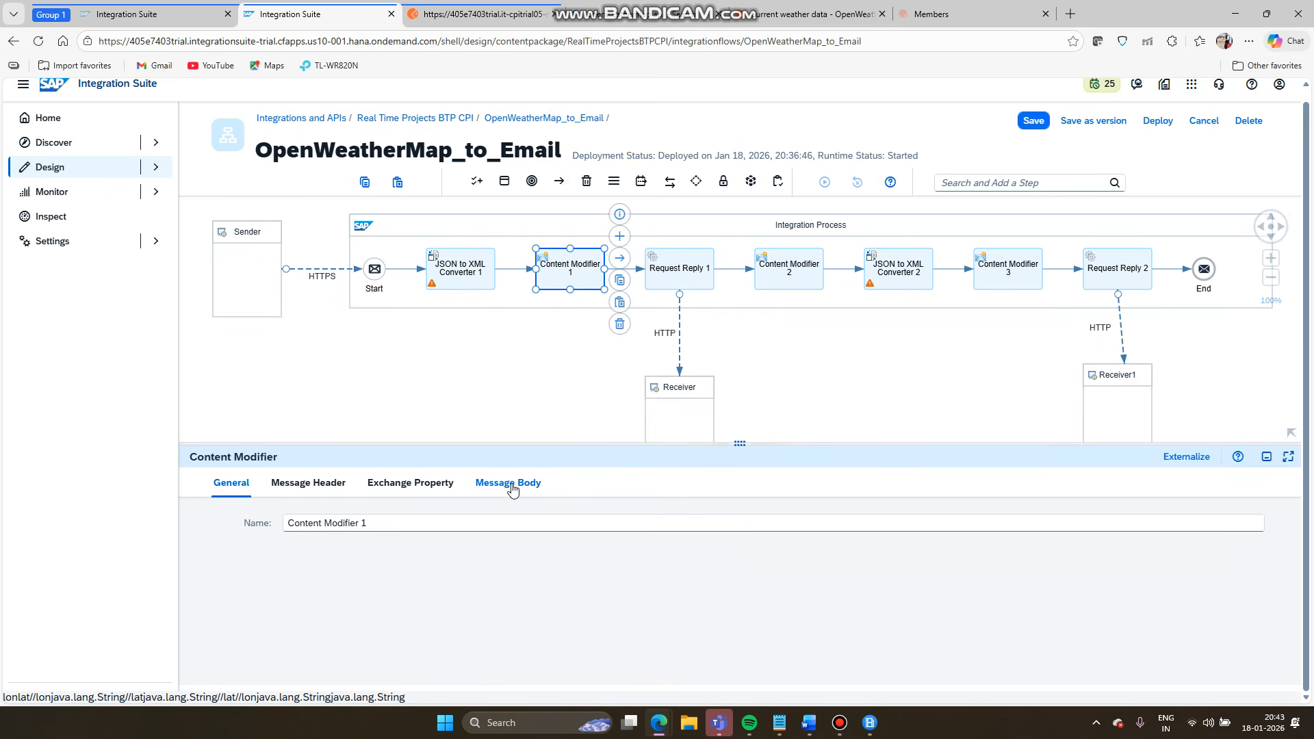
left_click(401, 488)
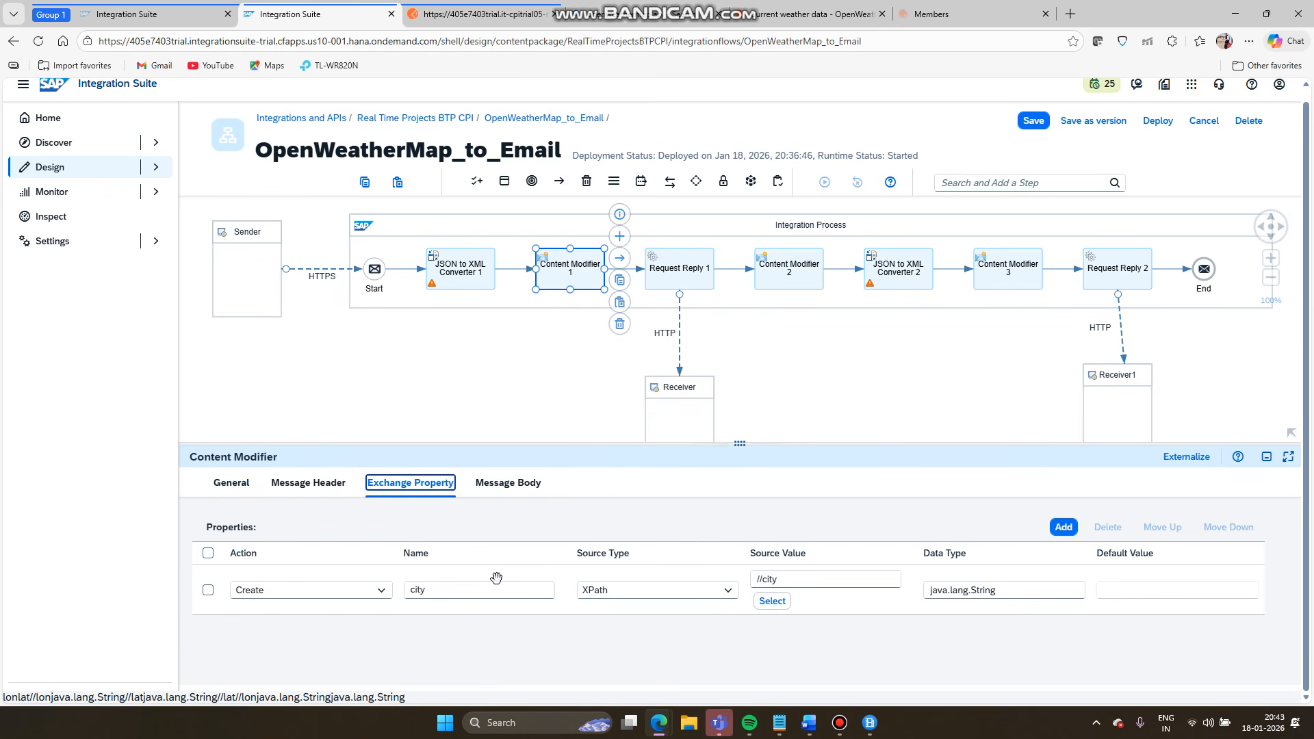
left_click(680, 338)
key("ctrl+c")
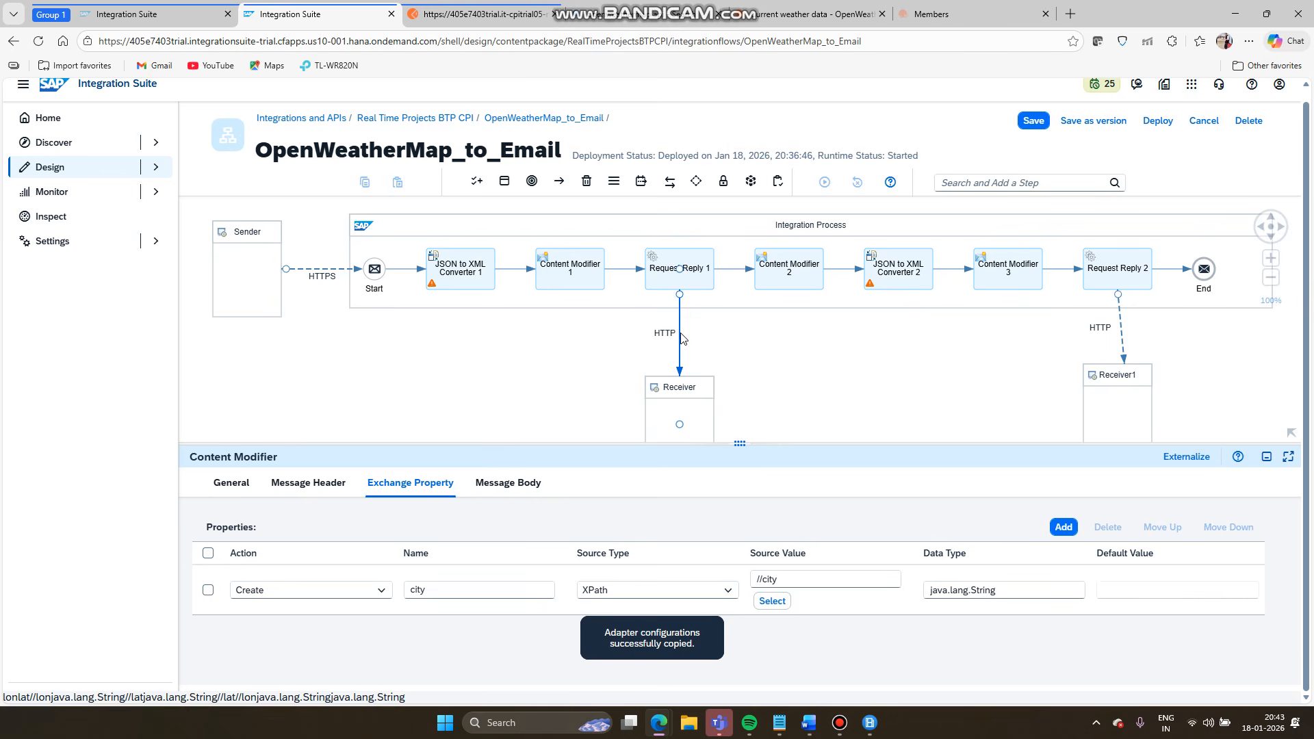
- Paste the API key after appid= in the Receiver1 channel's Query
left_click(314, 483)
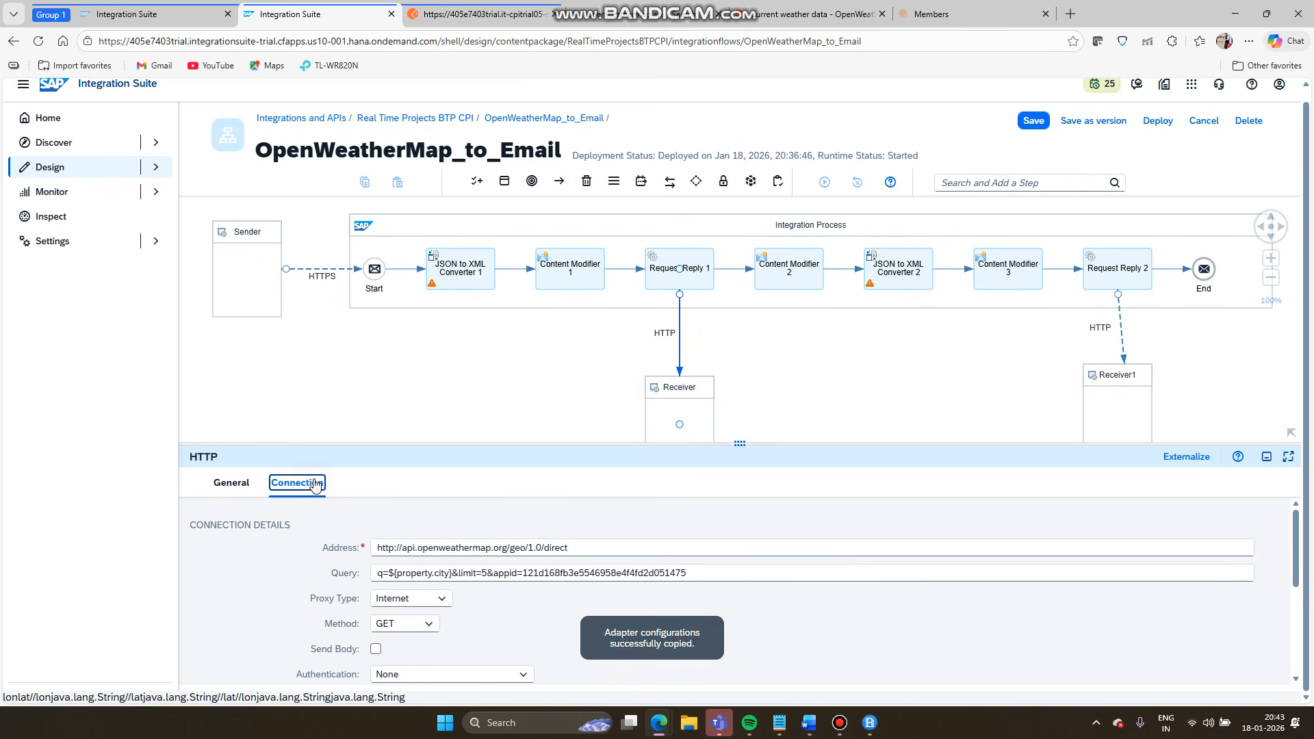
double_click(624, 573)
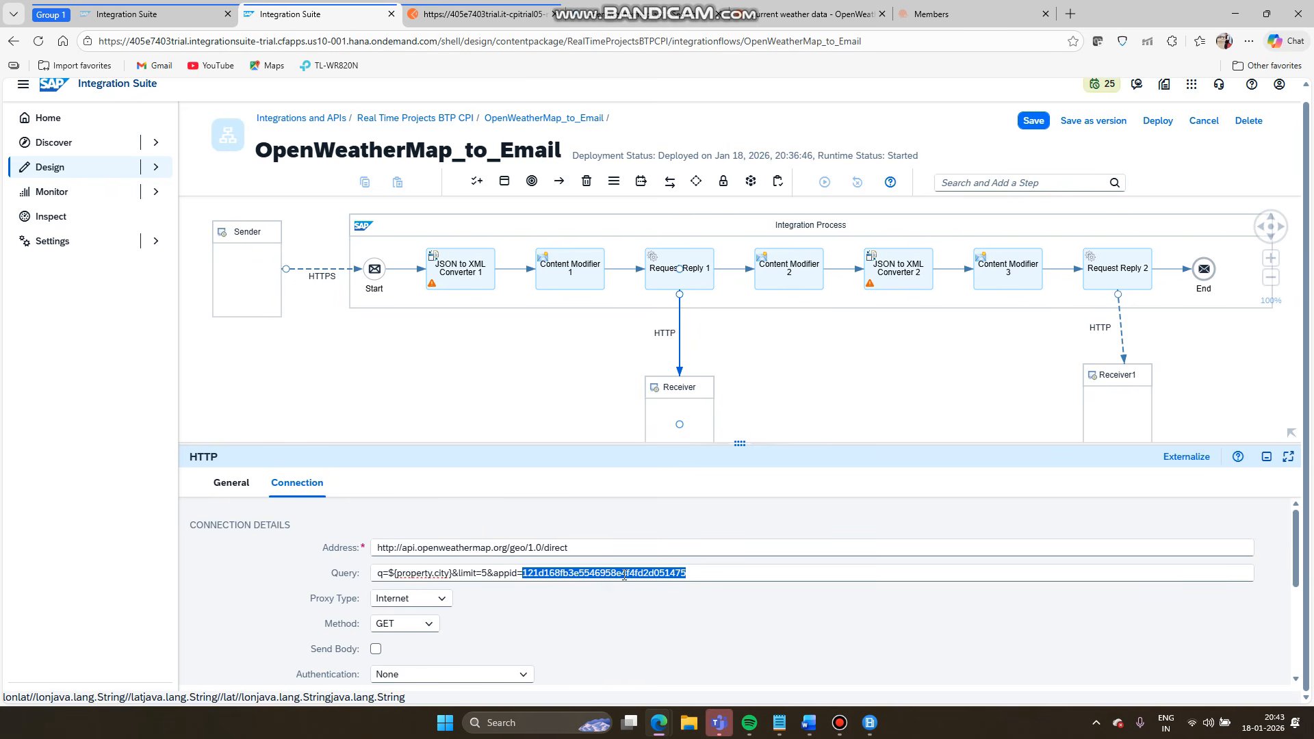
left_click(1126, 328)
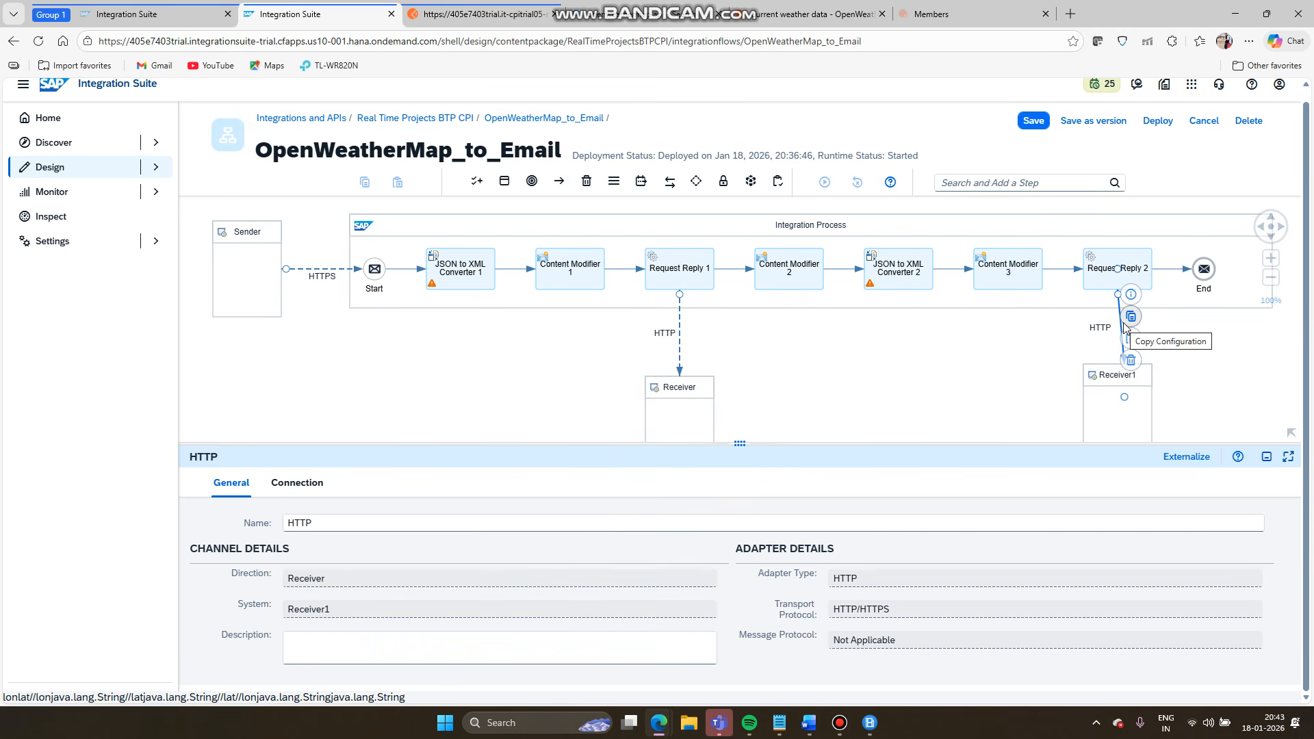
left_click(293, 487)
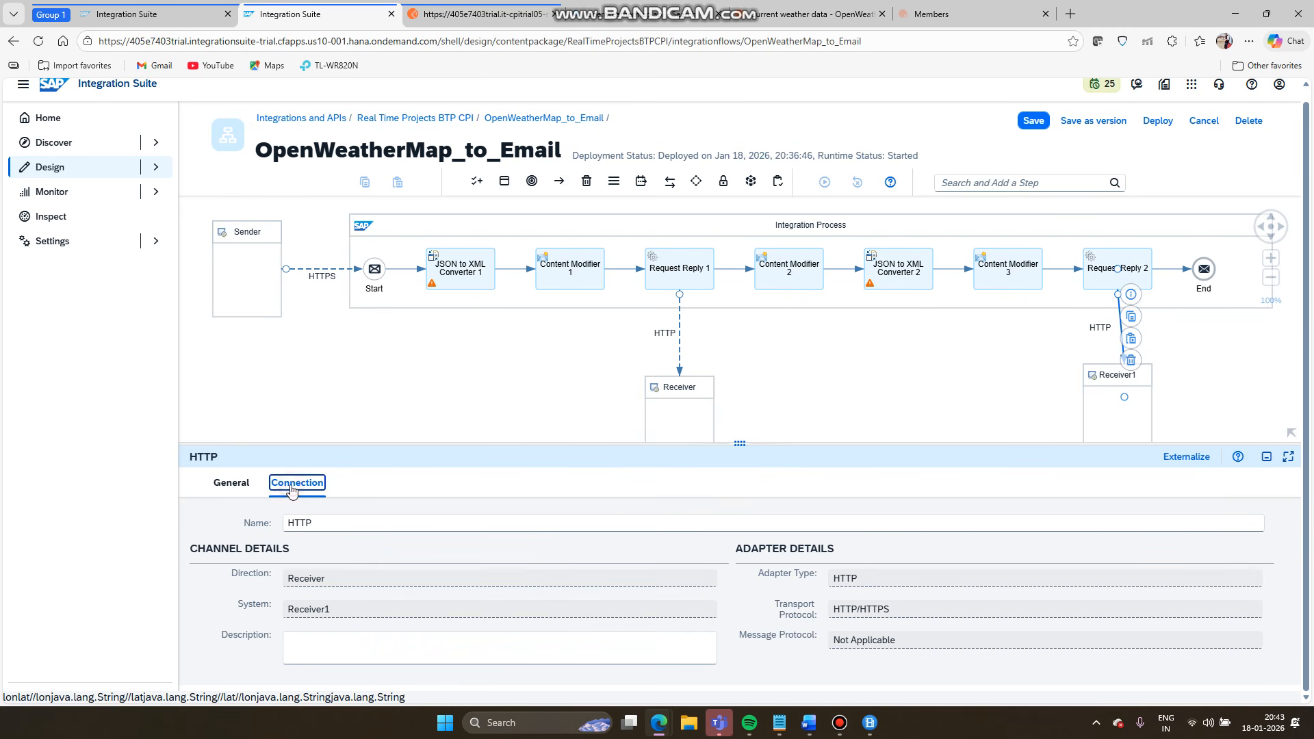
left_click(629, 574)
key("ctrl+v")
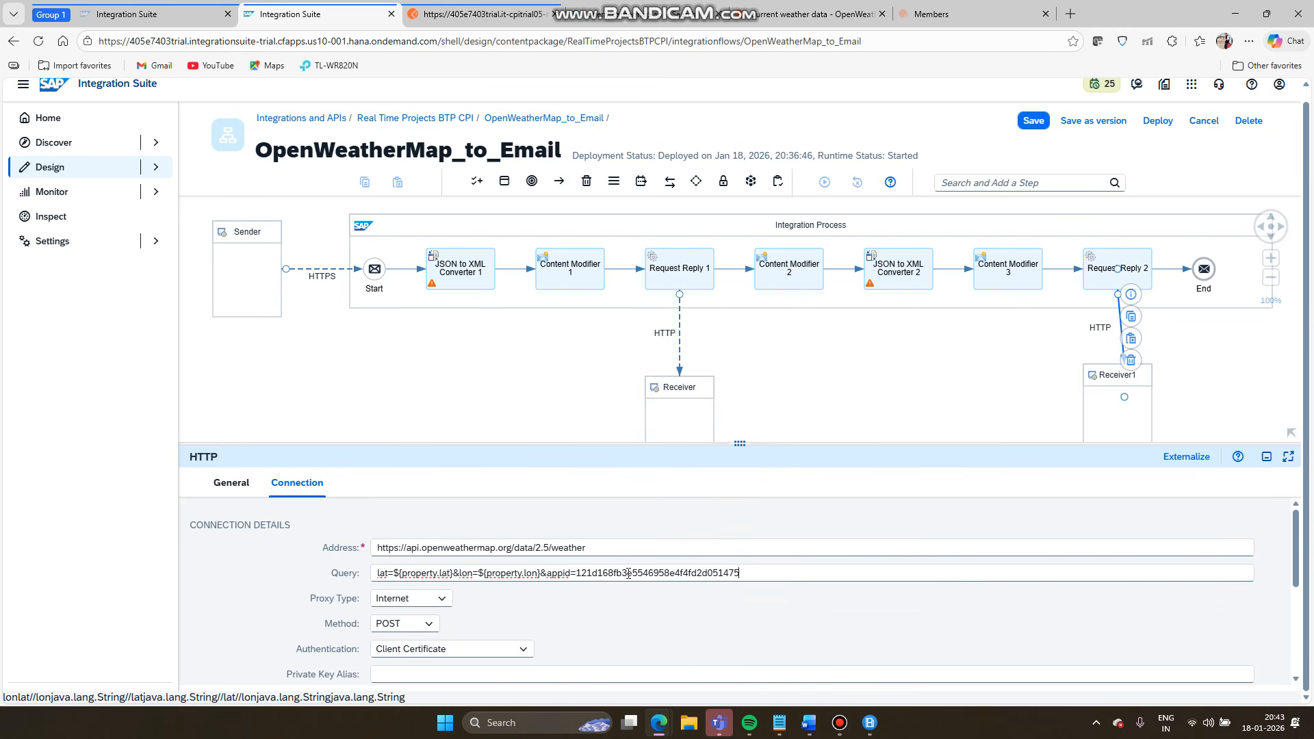
- Set the Receiver1 channel's Method to GET and Authentication to None
left_click(419, 624)
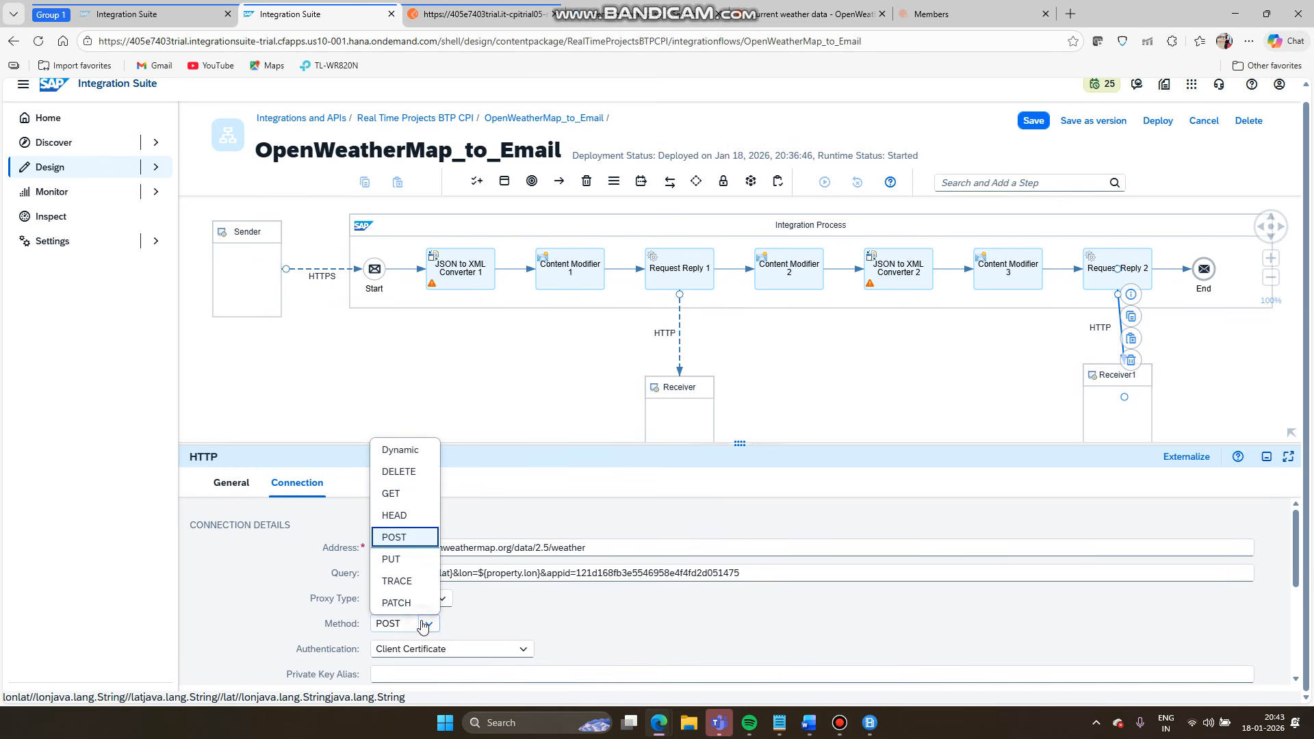
left_click(405, 494)
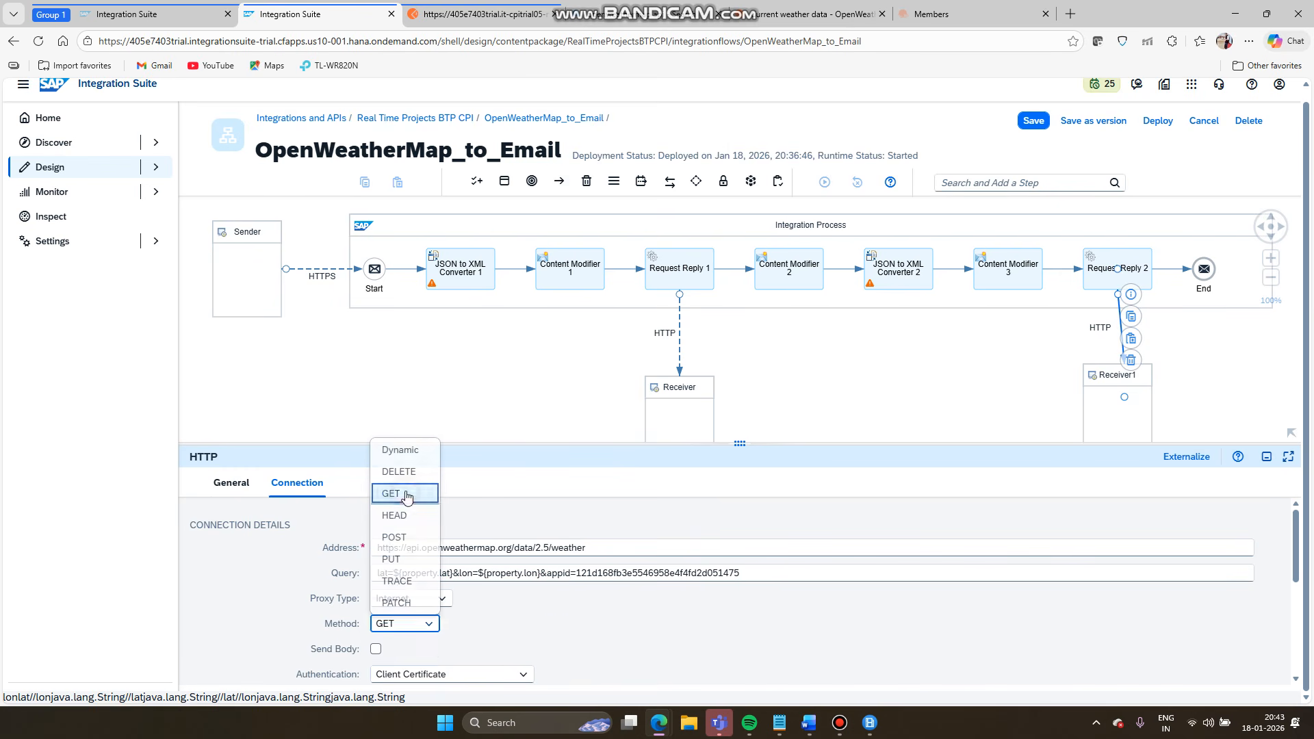
left_click(522, 674)
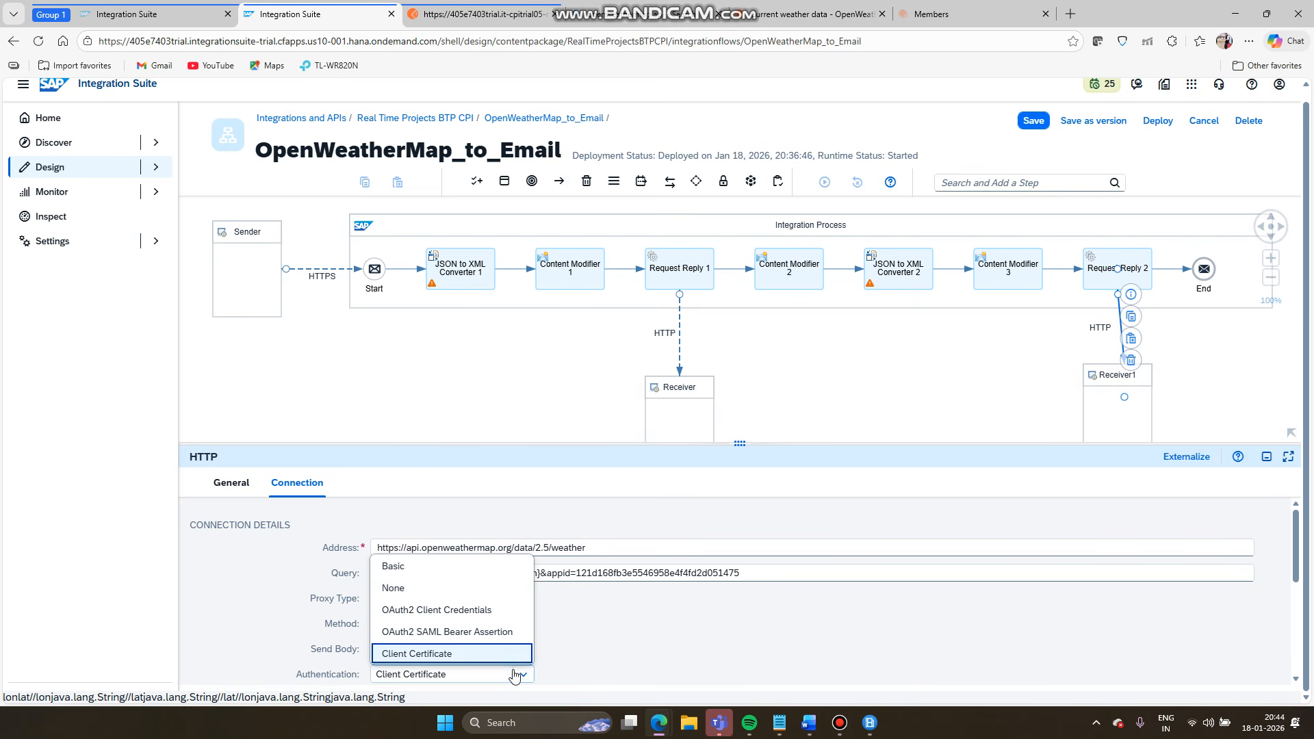
left_click(433, 589)
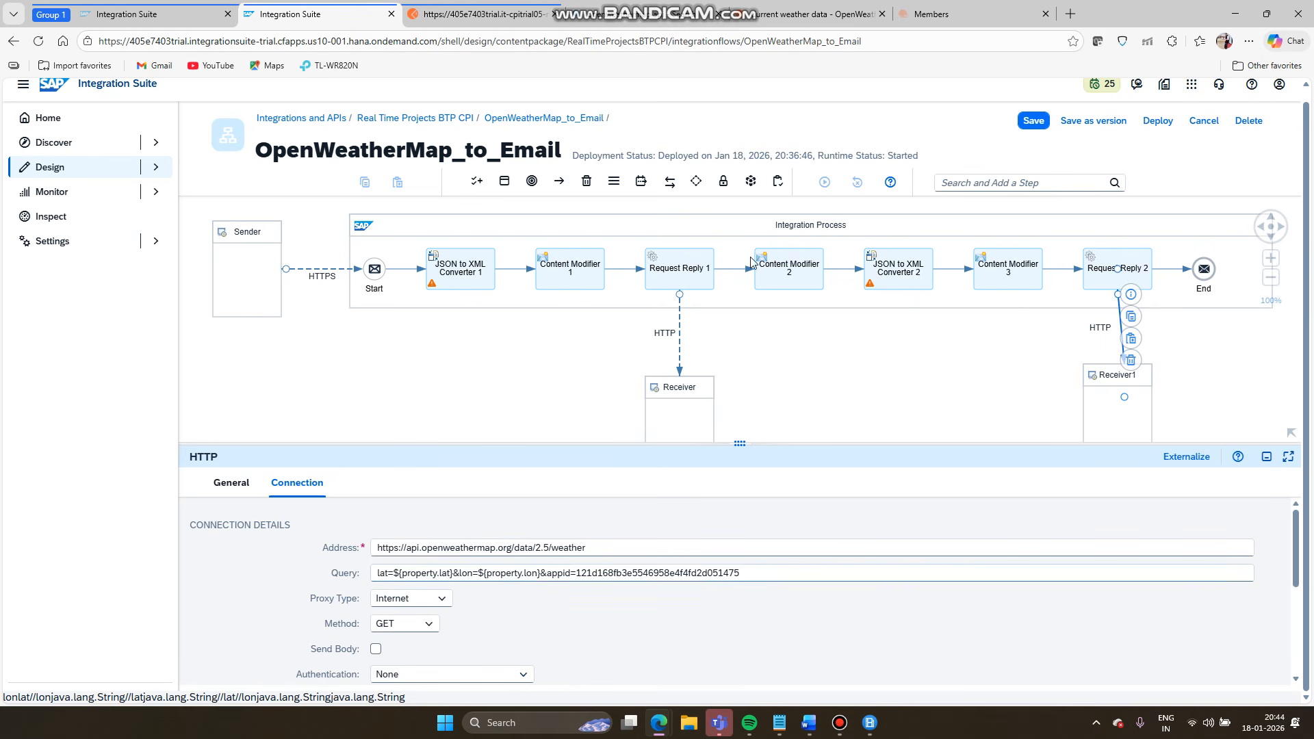
- Save OpenWeatherMap_to_Email and redeploy it to the Cloud Integration runtime
left_click(1036, 127)
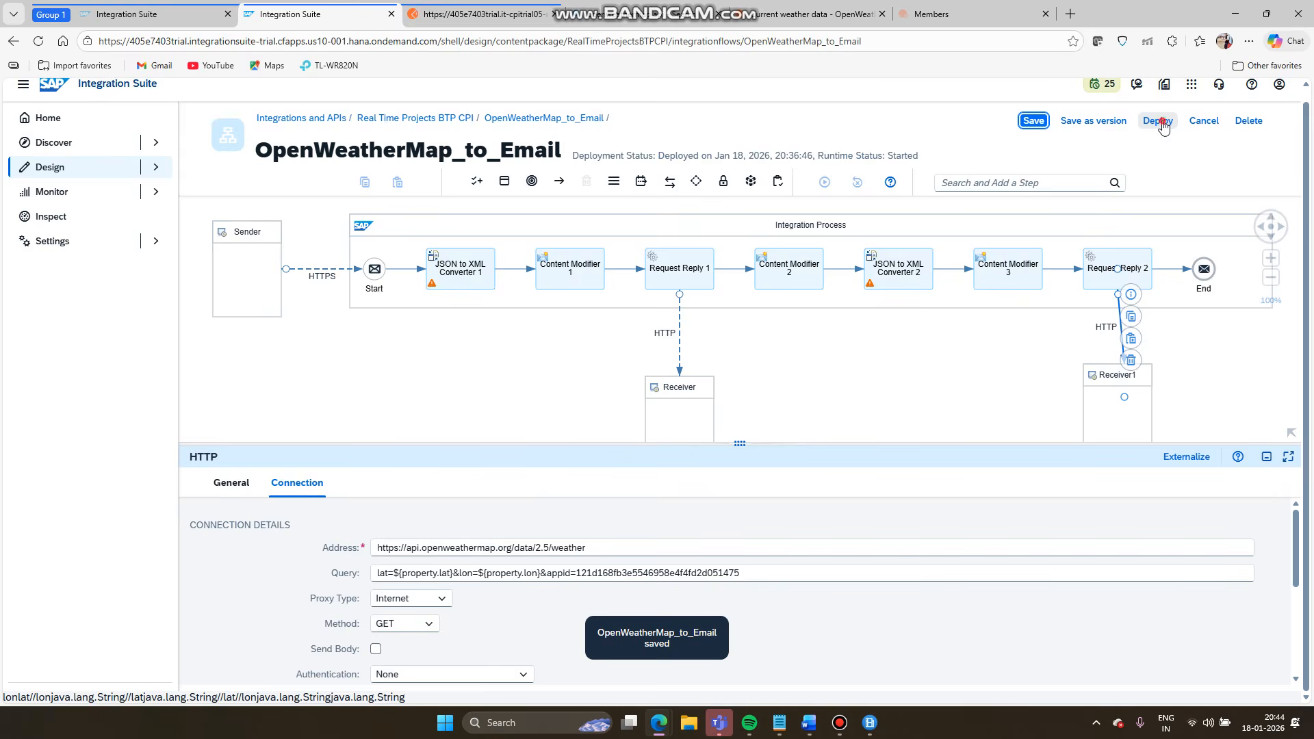
left_click(1160, 123)
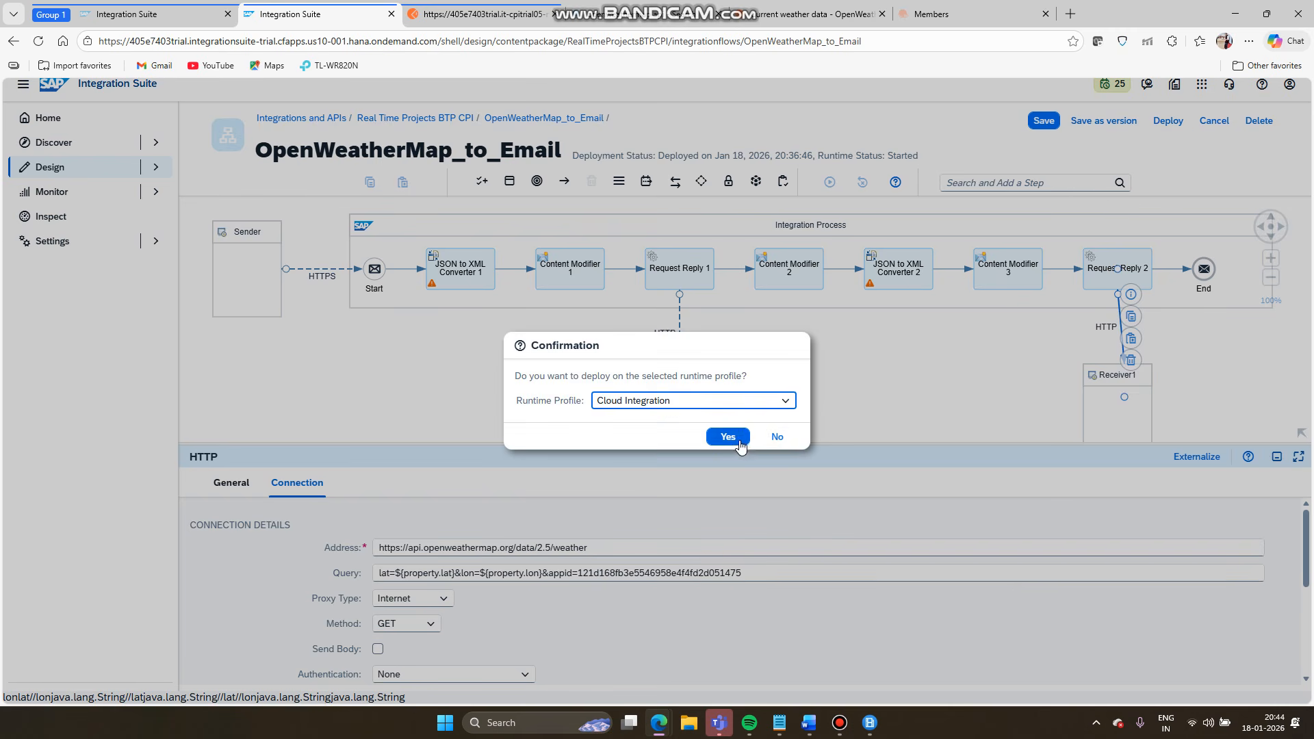
left_click(733, 437)
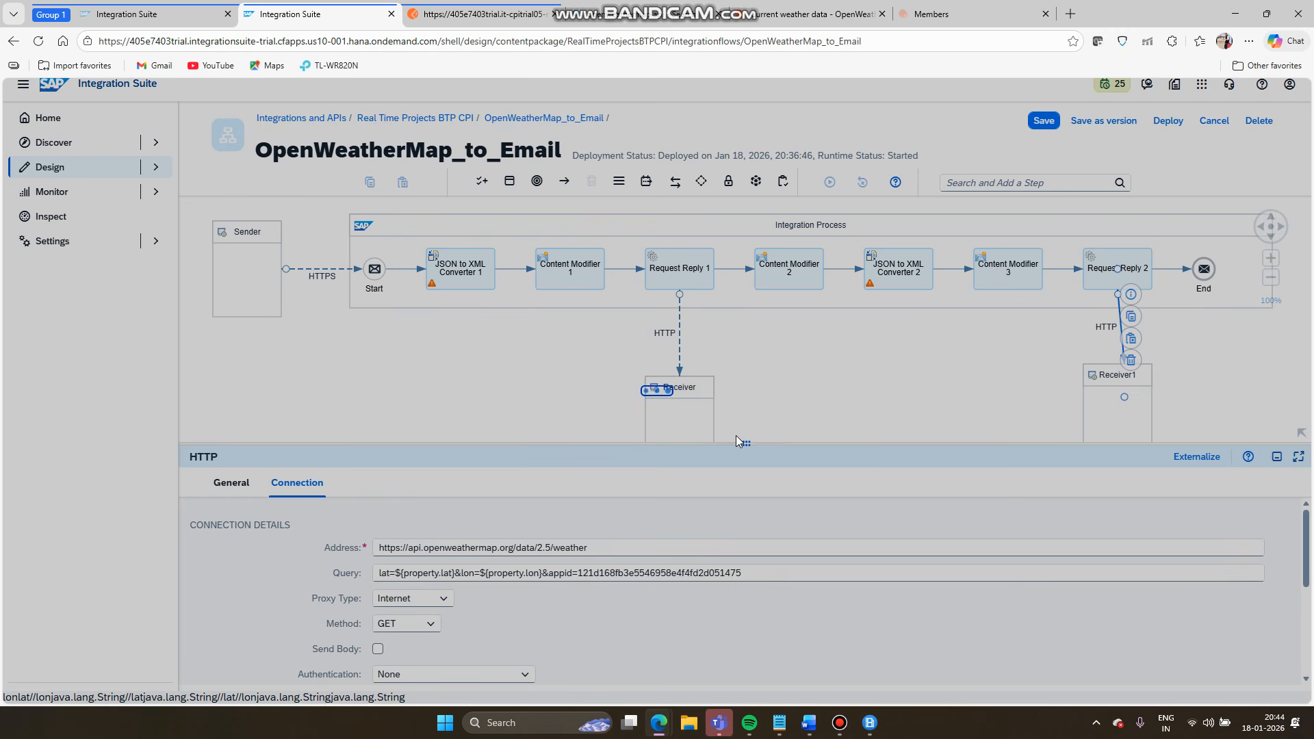
left_click(756, 423)
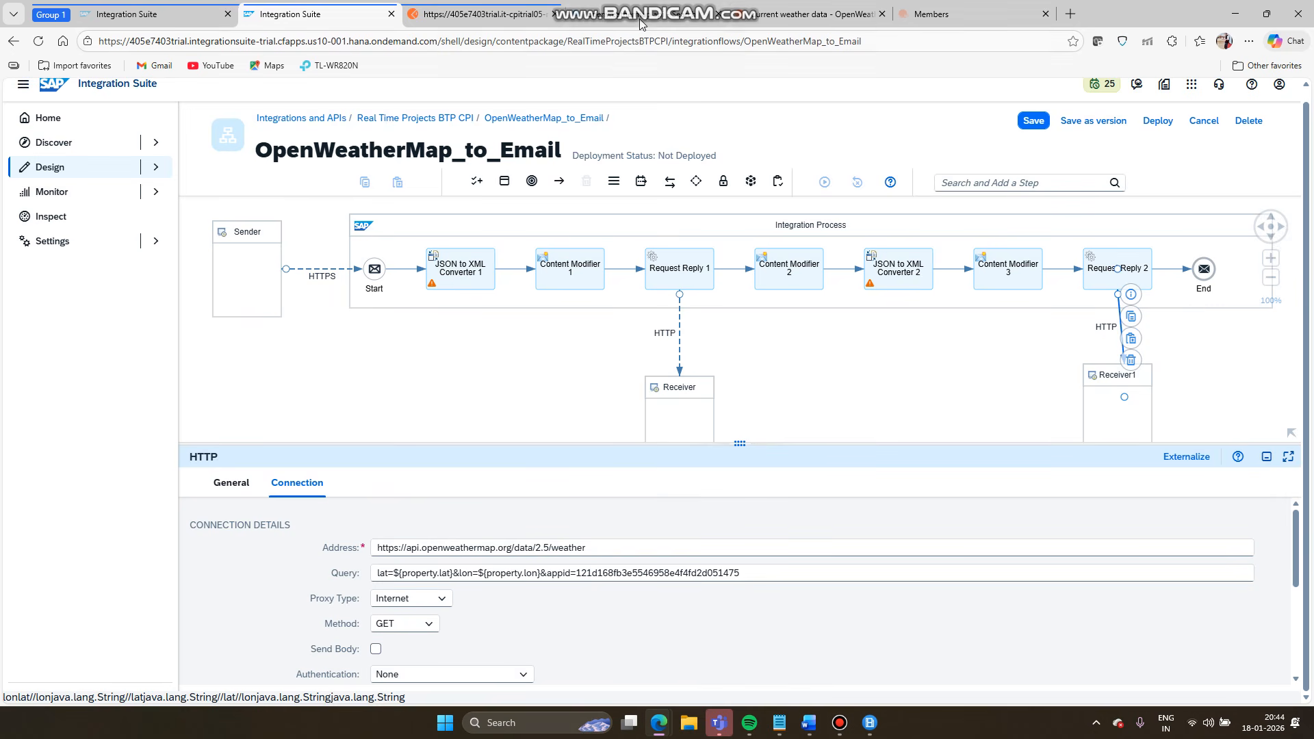
left_click(462, 15)
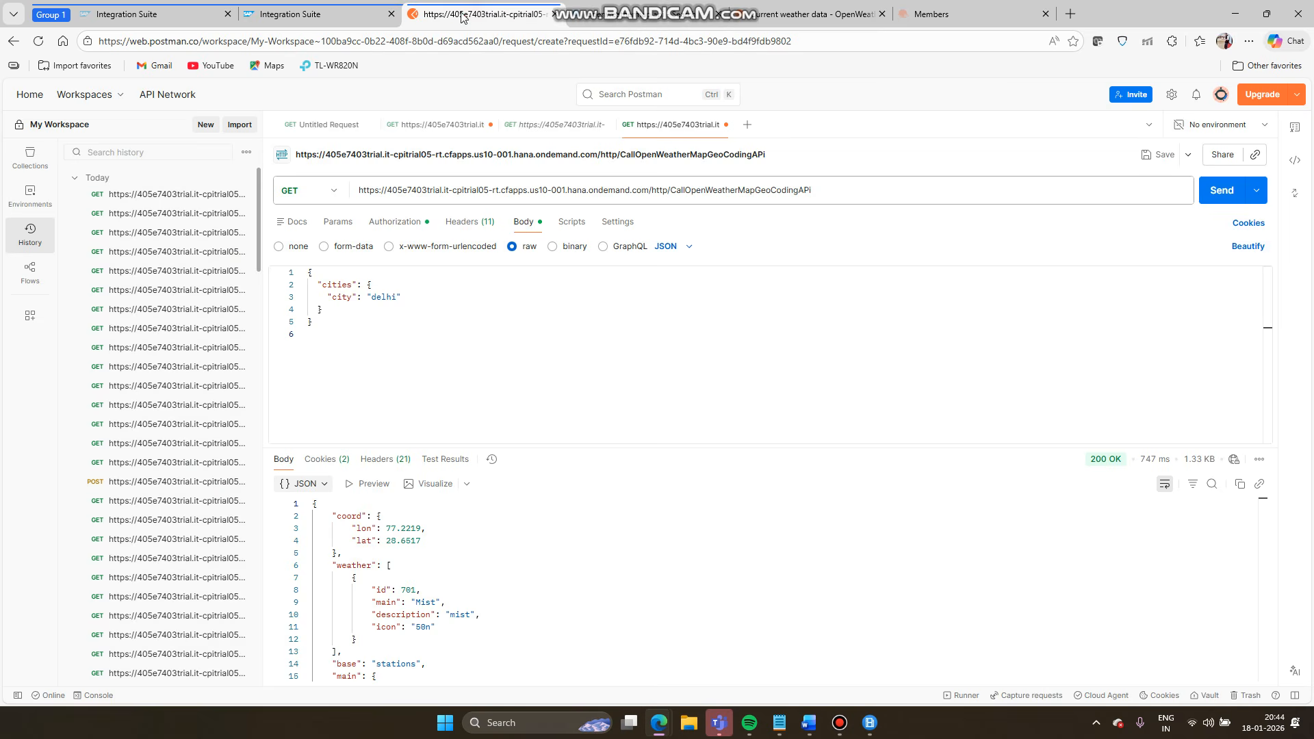
- Resend the Delhi request and check coordinates 77.2219/28.6517 and Mist conditions in the response
left_click(1213, 192)
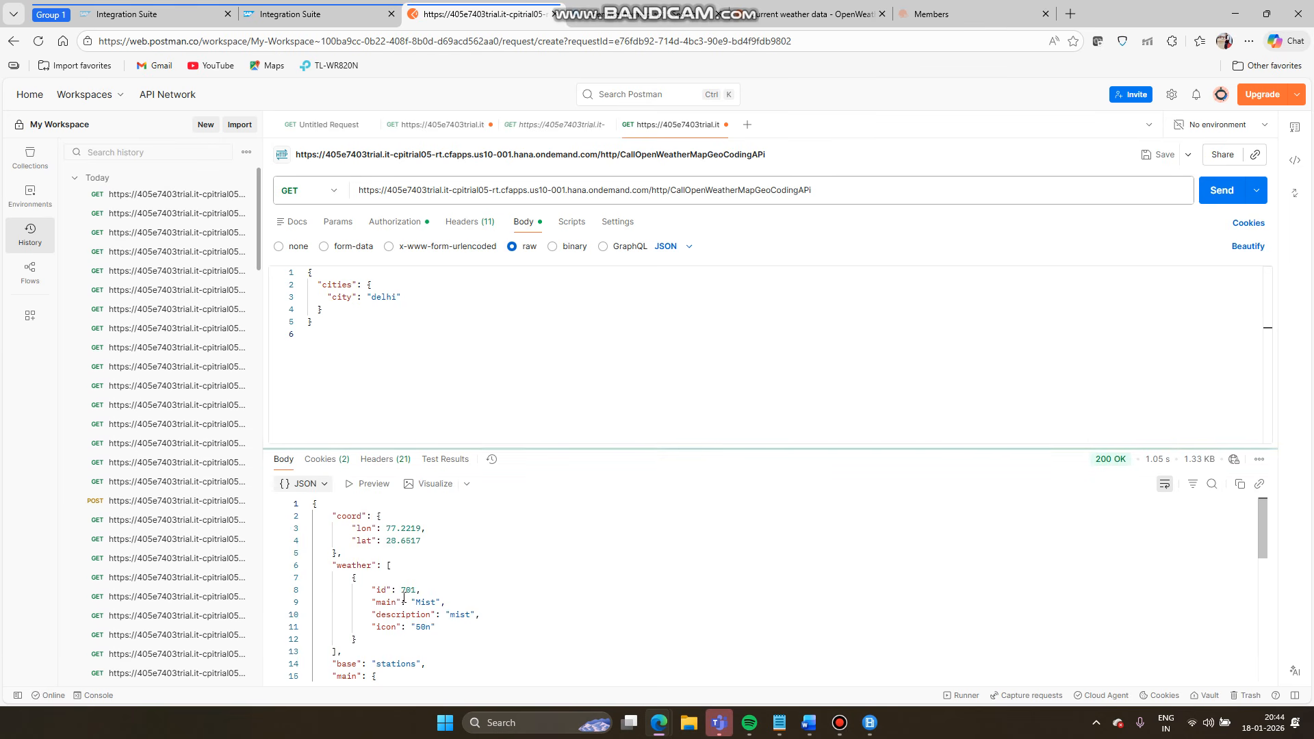
scroll(405, 596, "down", 1)
scroll(404, 595, "down", 2)
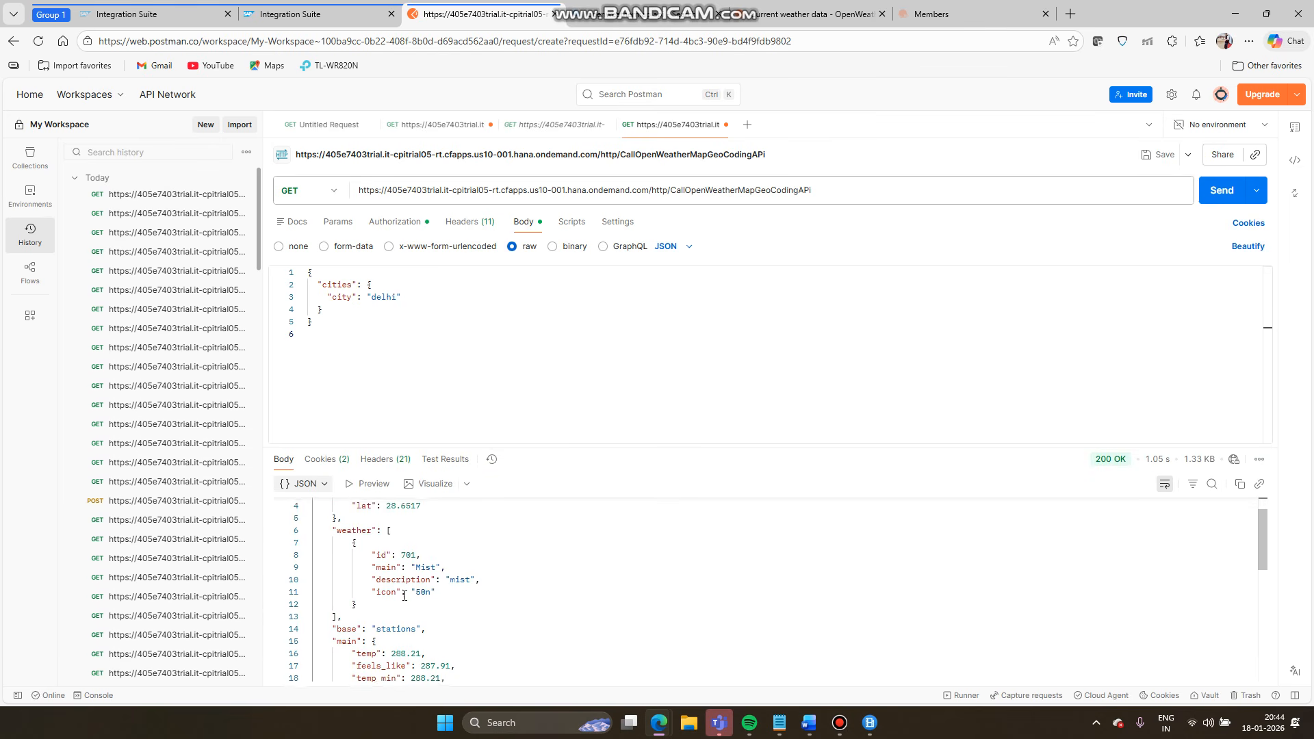
scroll(405, 595, "up", 1)
scroll(404, 596, "up", 2)
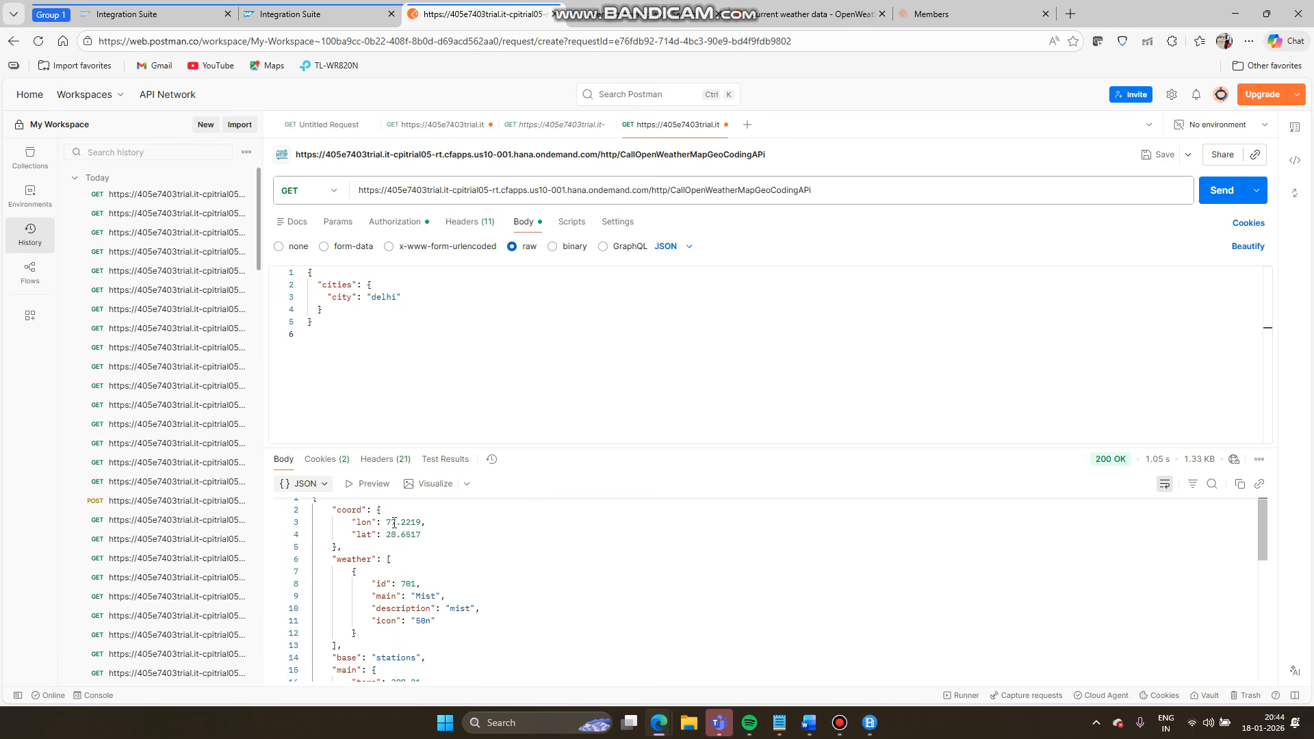
double_click(395, 523)
left_click(419, 523, "shift")
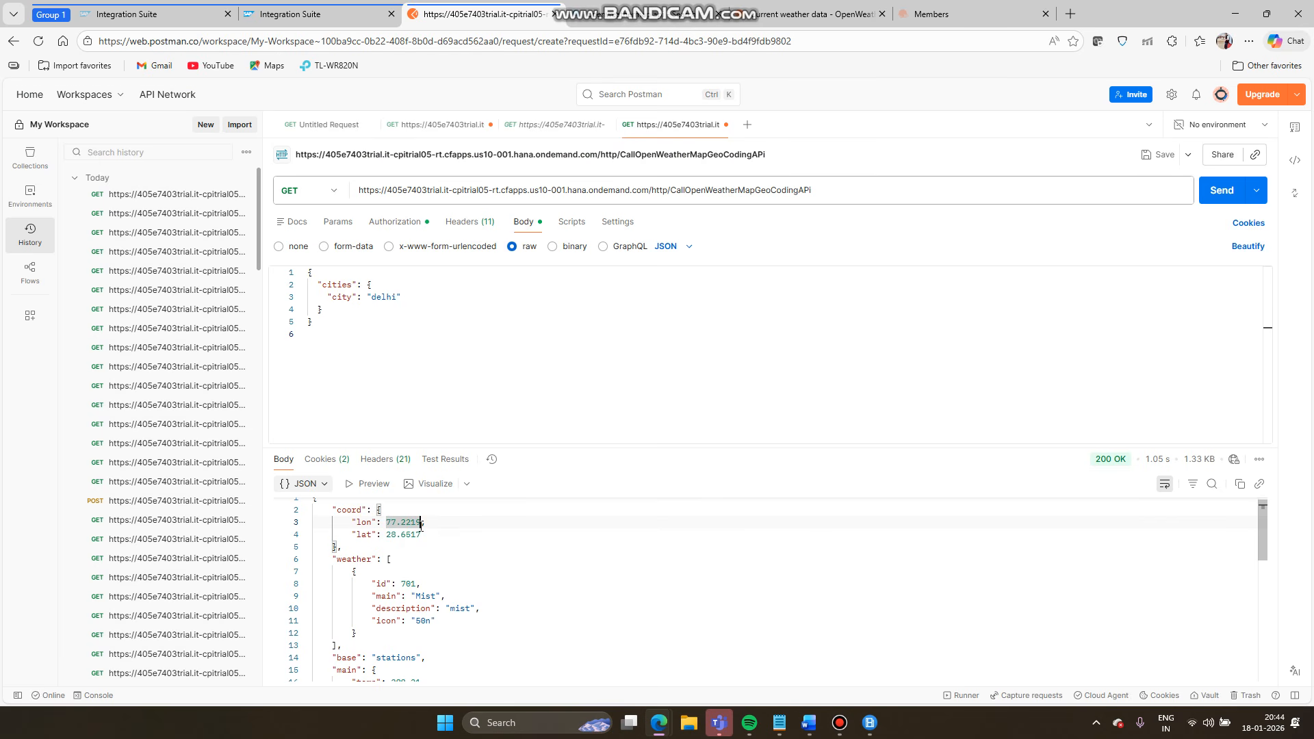
left_click_drag(421, 523, 437, 544)
left_click(406, 598)
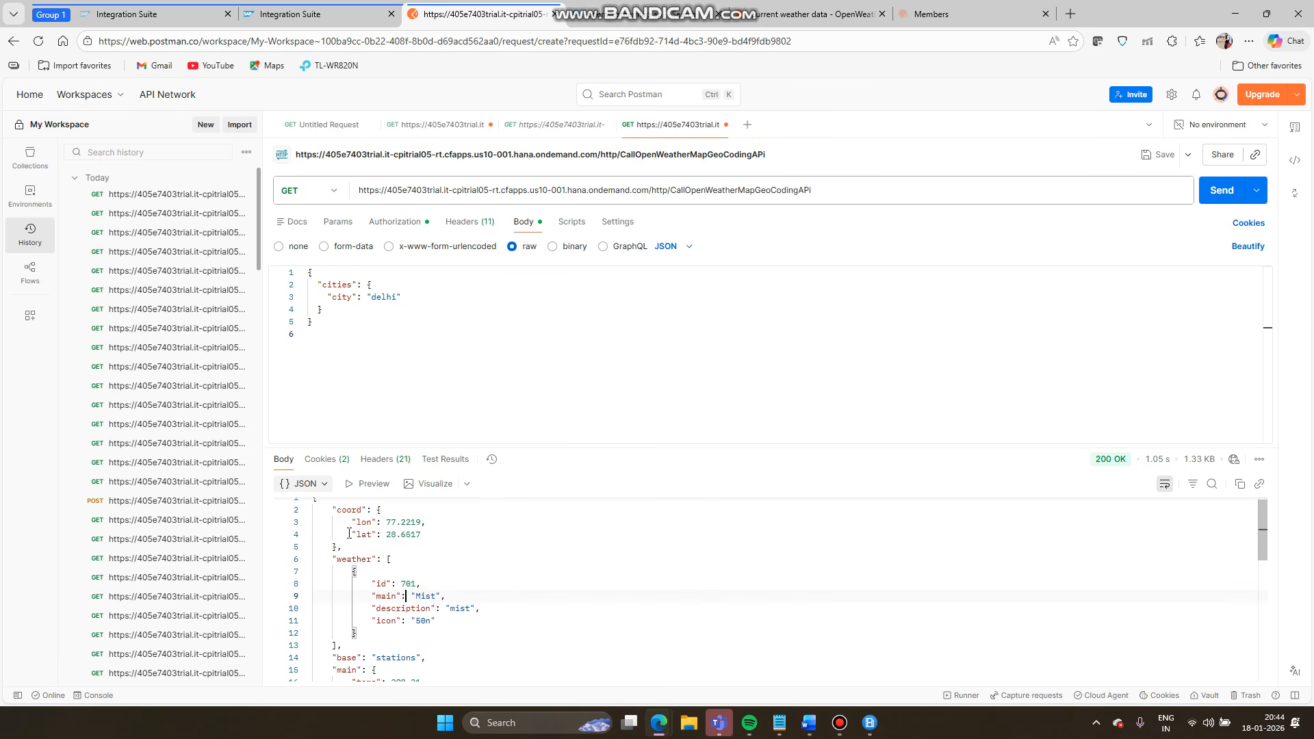
- Search Bing for 'delhi current lat and lon' to find 28°36′36″N 77°13′48″E
left_click(1072, 15)
type("del")
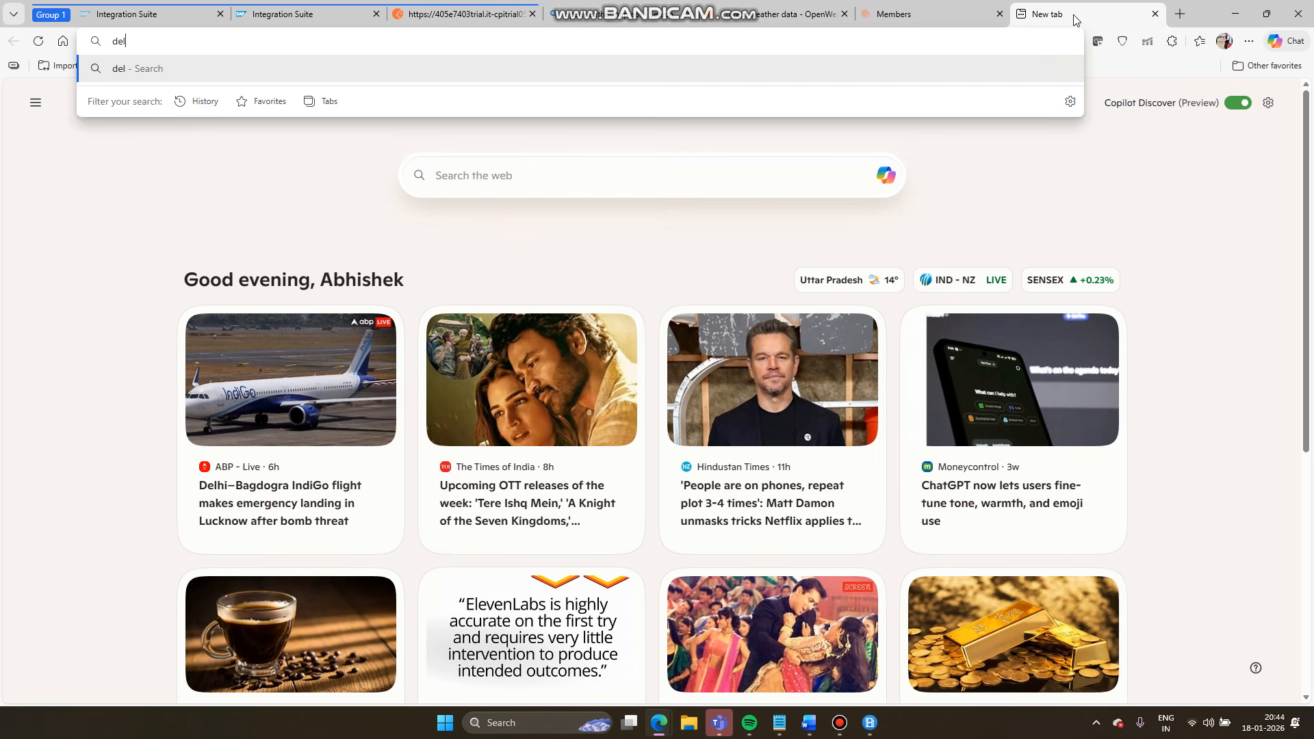
type("hi curre")
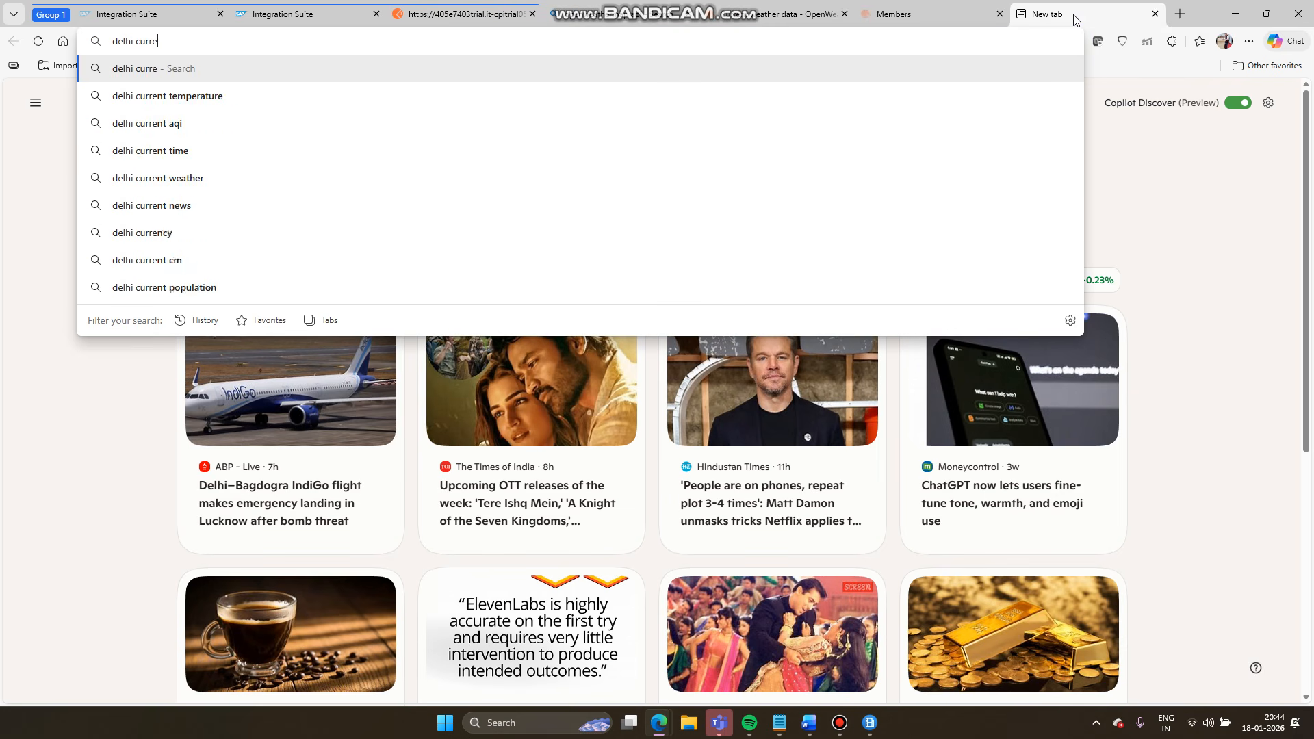
type("nt ")
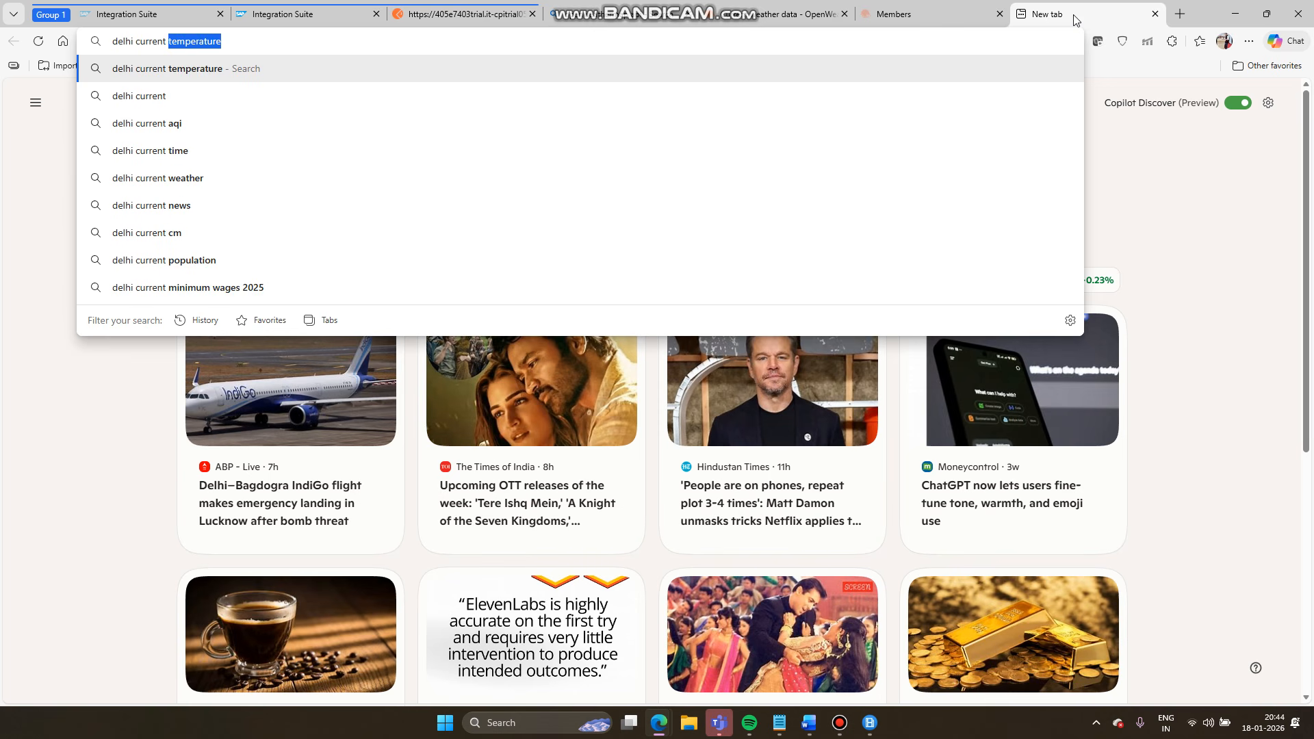
type("la")
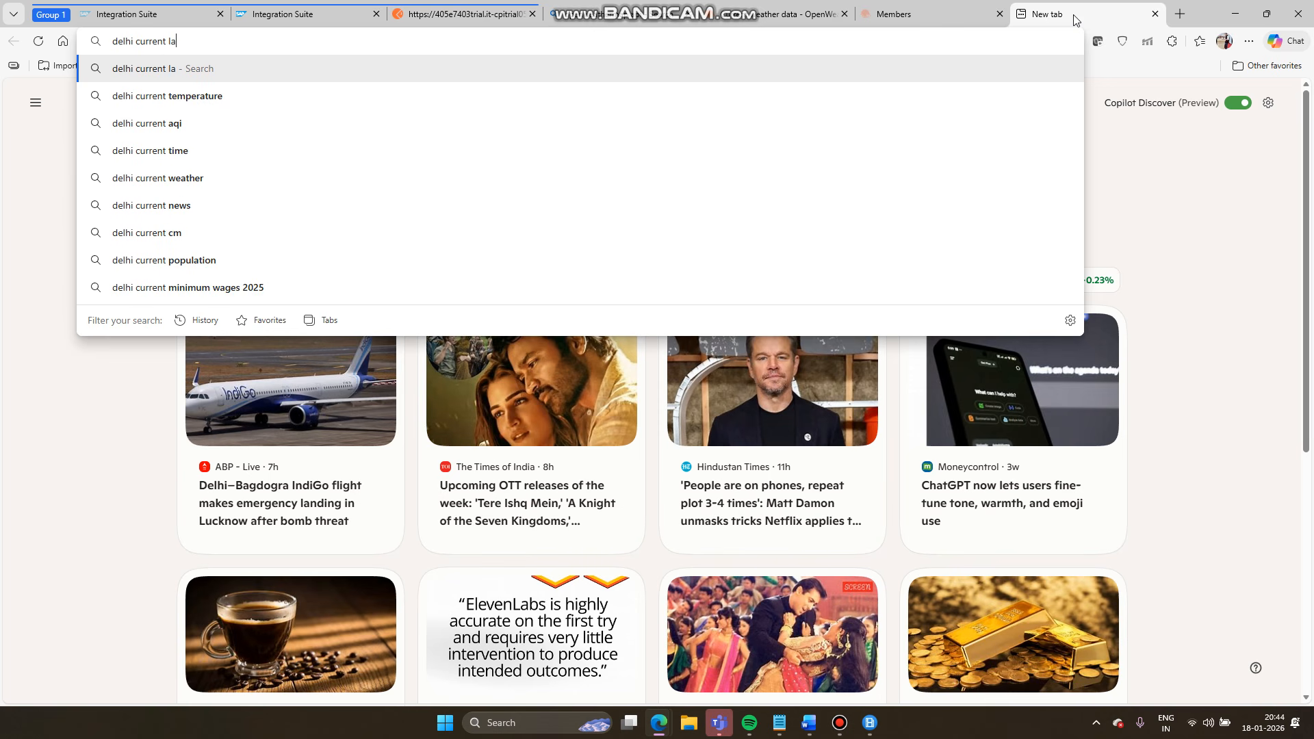
type("t")
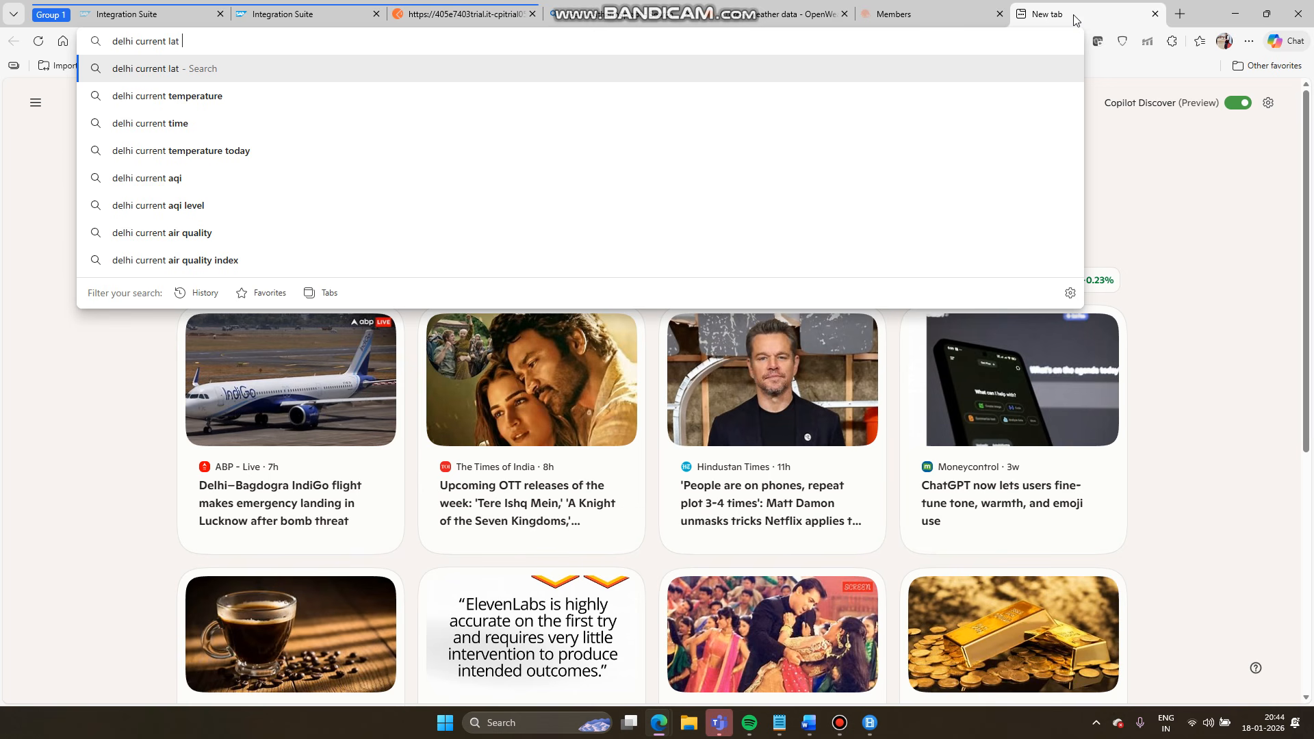
type("and")
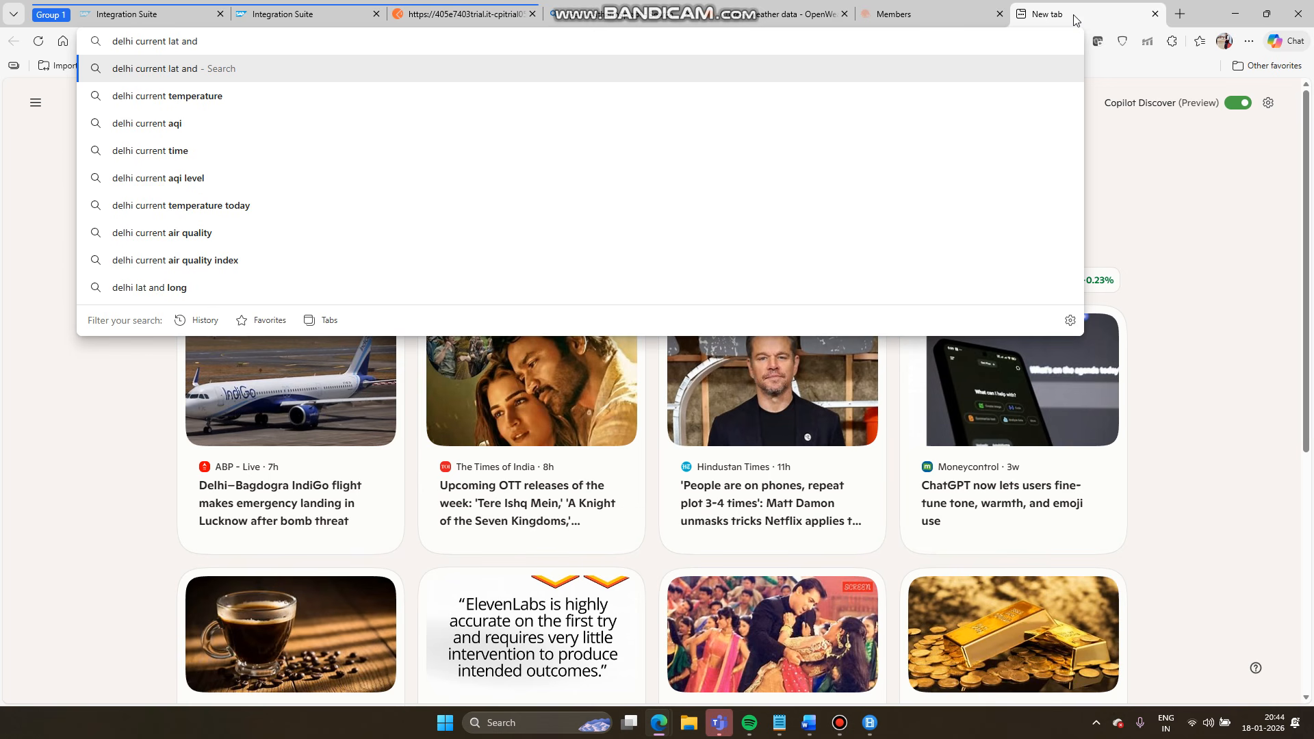
type(" lon")
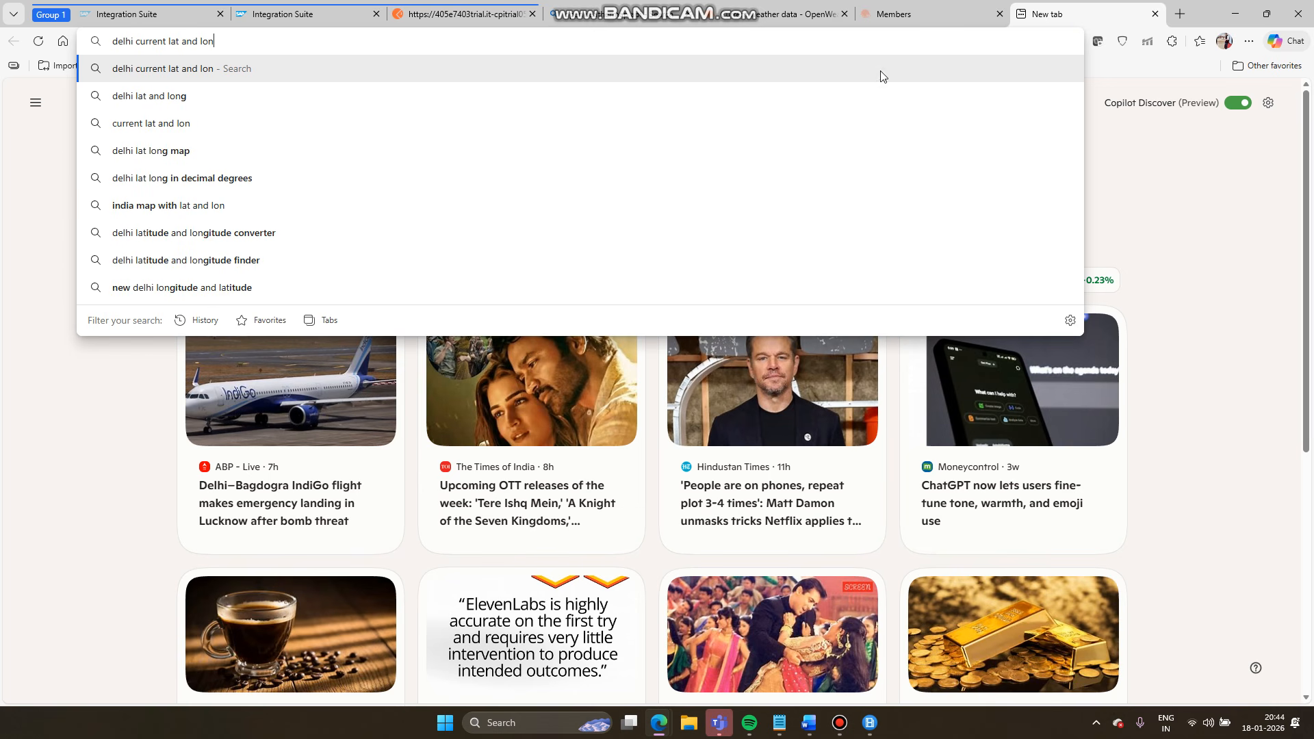
left_click(302, 99)
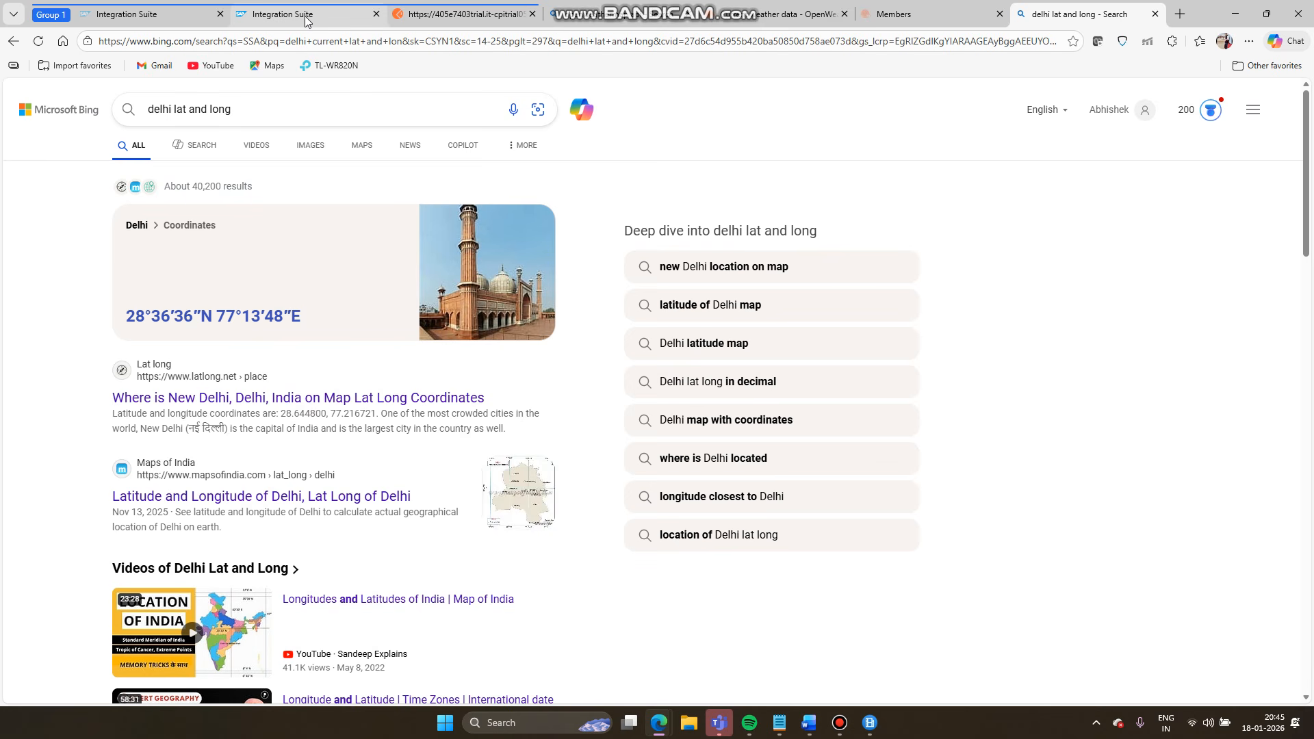
- Check lat 28.6517 and lon 77.2219 in Postman's JSON, then return to the OpenWeatherMap_to_Email iFlow
left_click(418, 13)
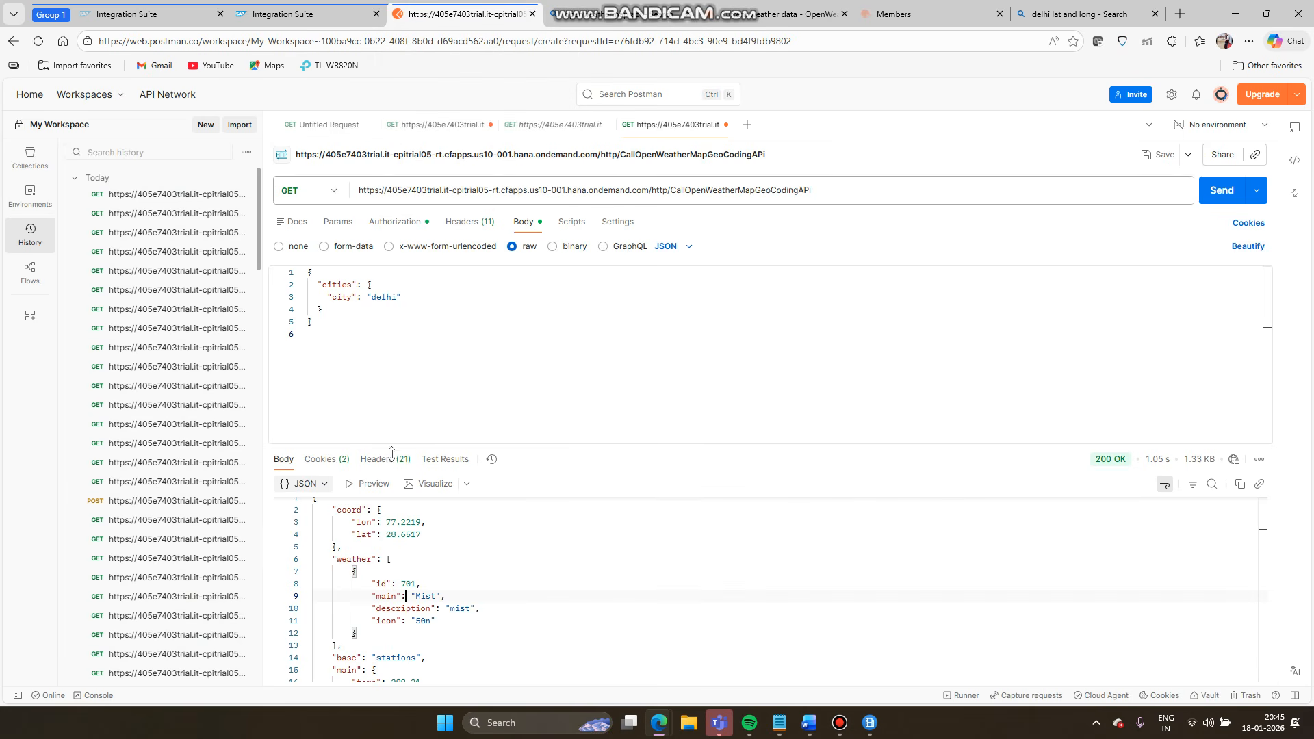
double_click(413, 535)
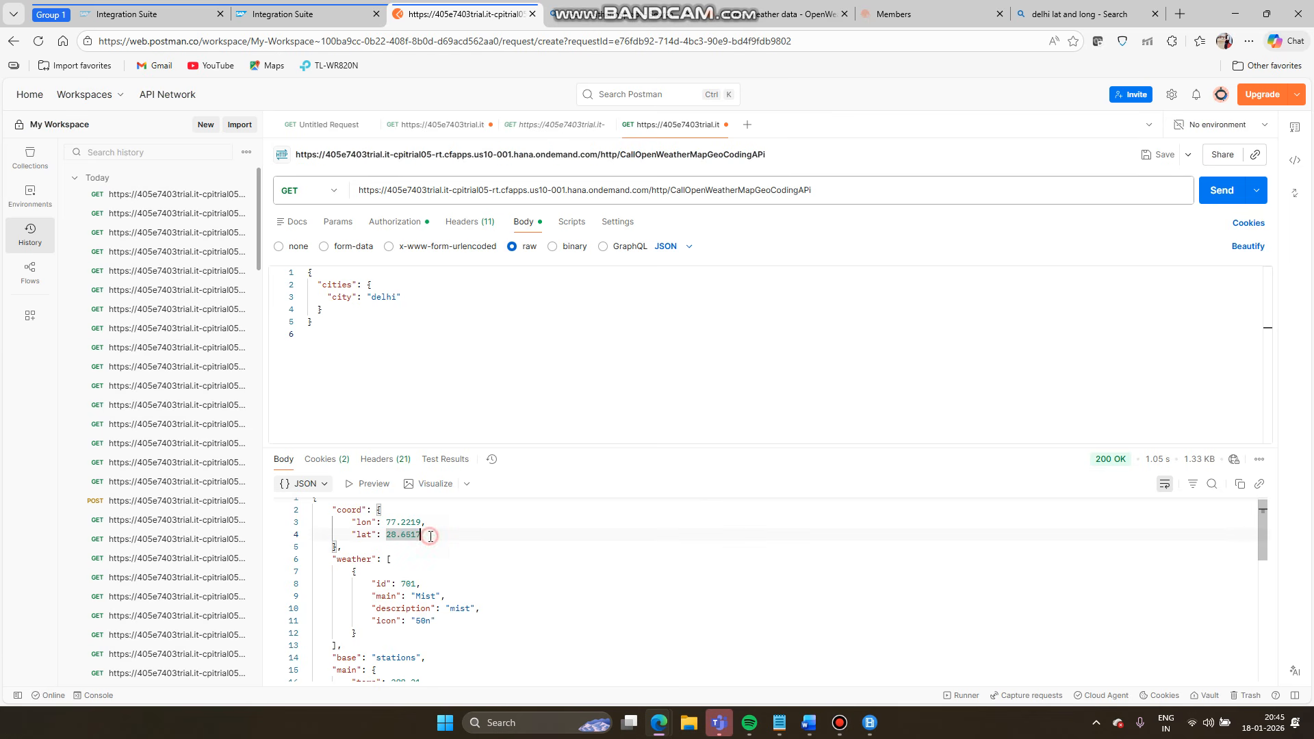
left_click(436, 548)
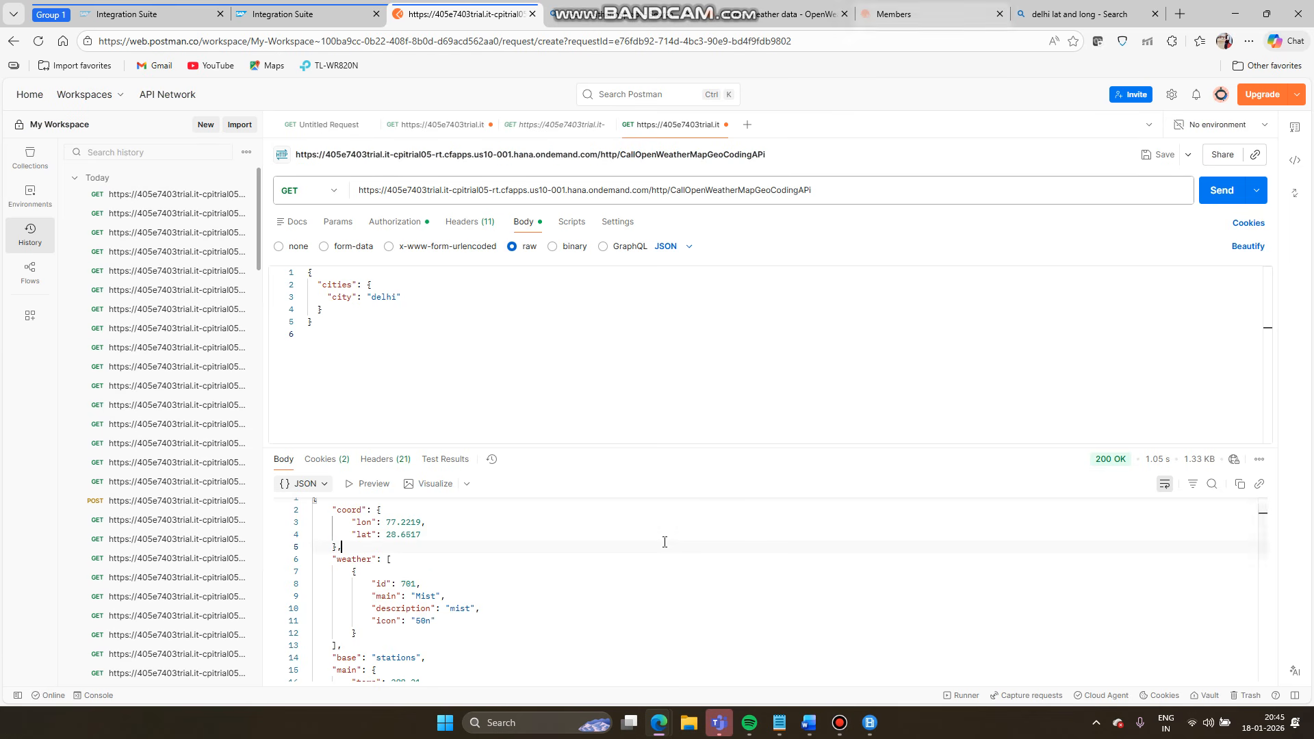
scroll(668, 544, "down", 5)
scroll(668, 544, "down", 2)
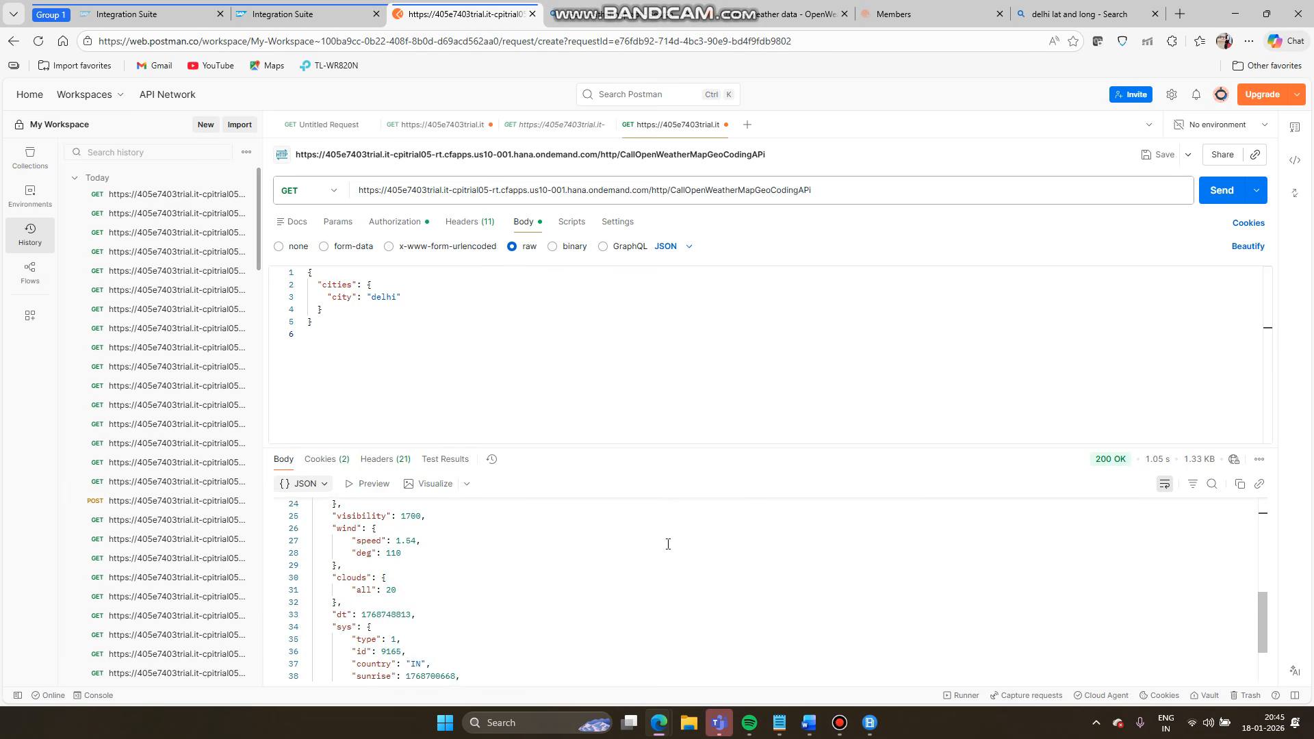
scroll(668, 544, "up", 3)
scroll(668, 544, "down", 6)
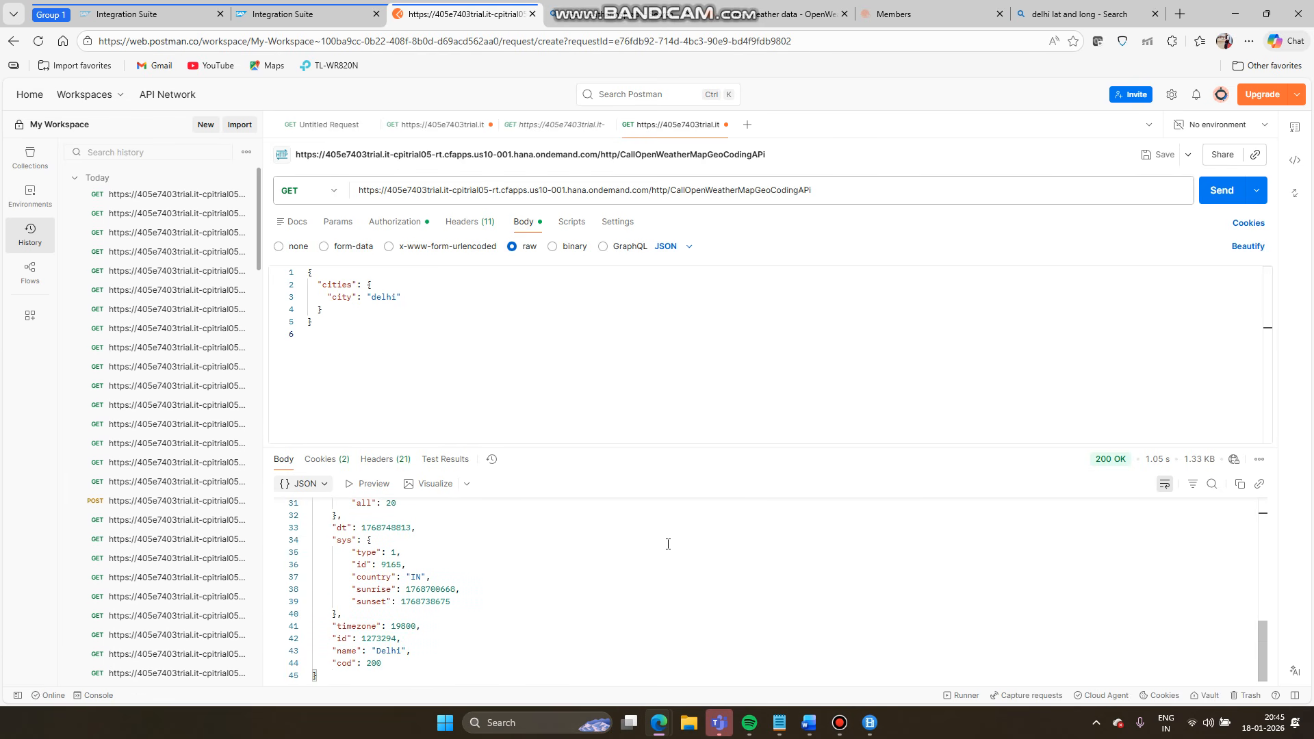
scroll(668, 544, "up", 10)
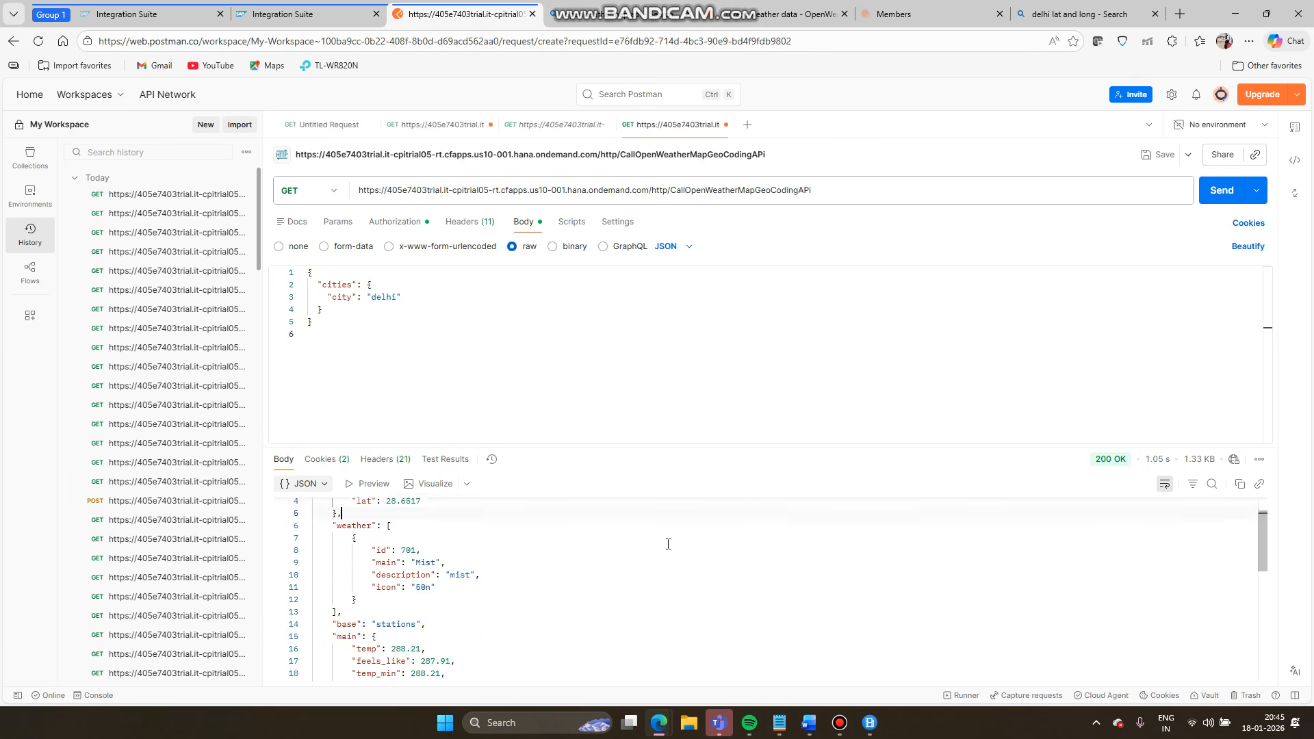
left_click(332, 14)
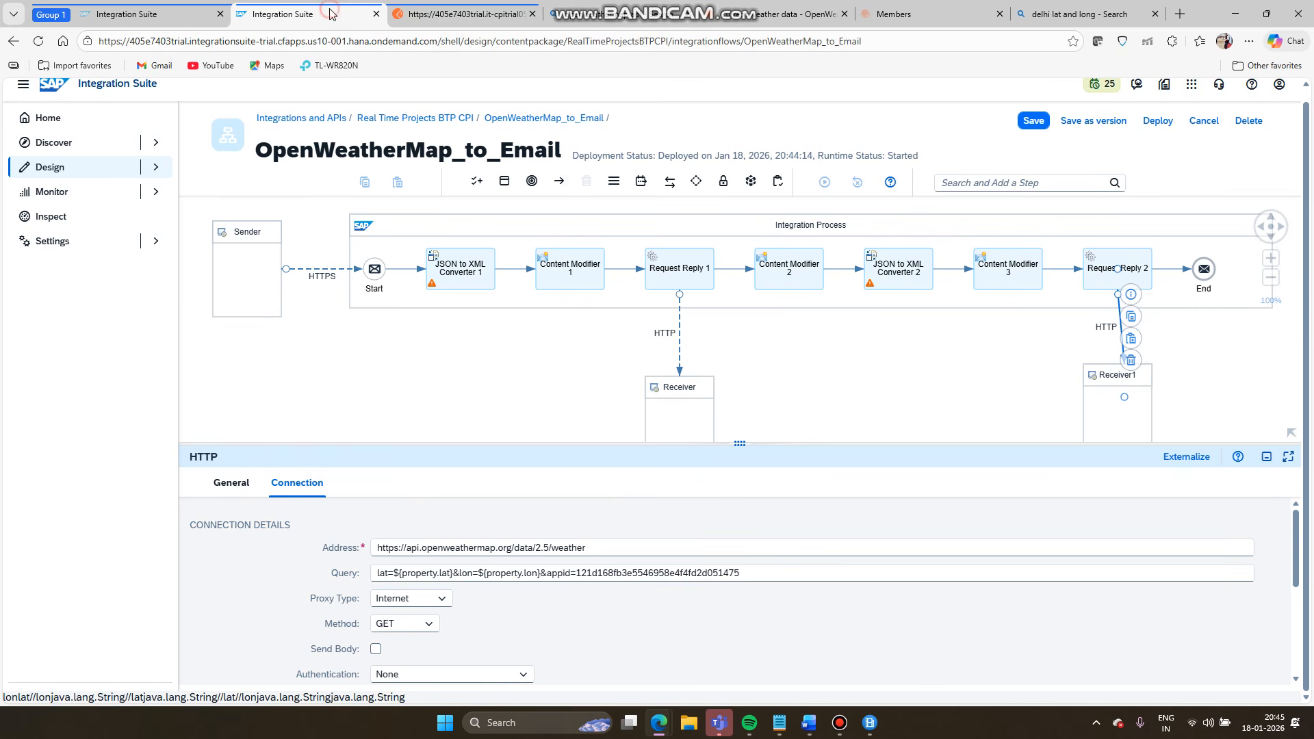
- Add a Constant exchange property 'api' to Content Modifier 1 holding the pasted API key
left_click(568, 268)
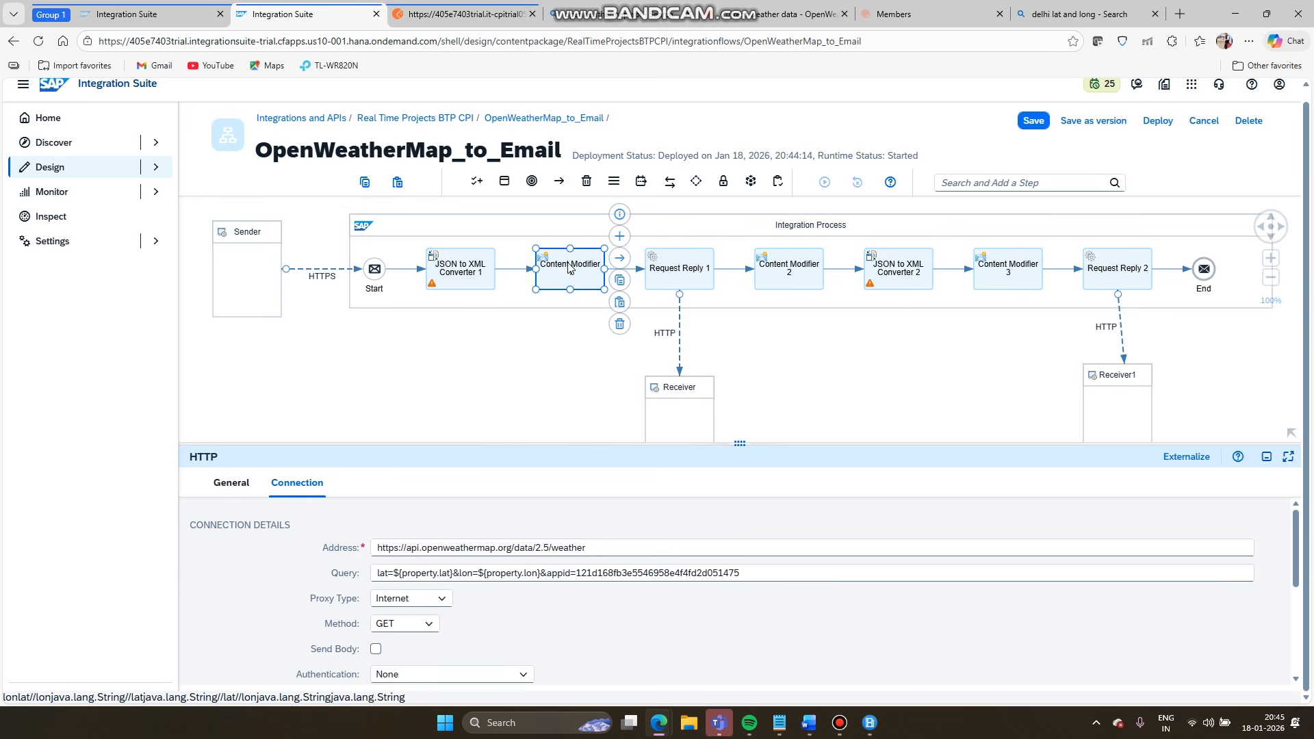
left_click(312, 484)
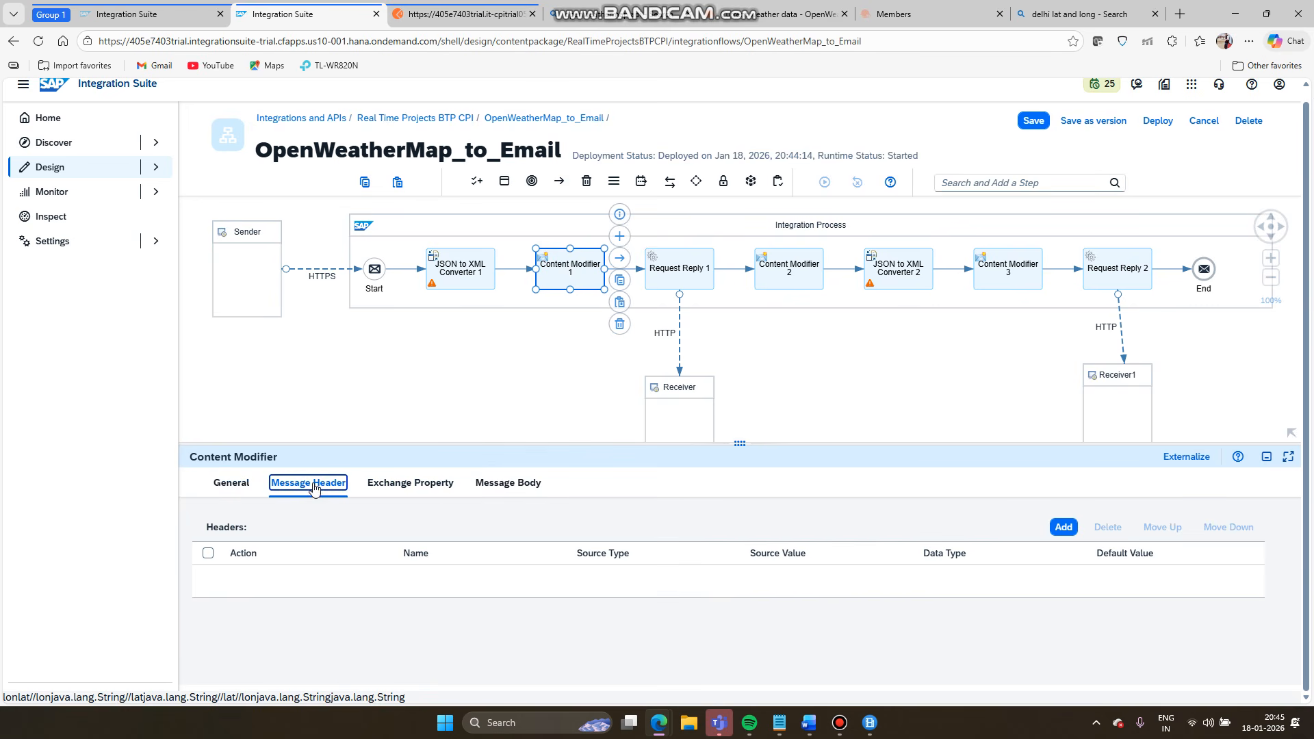
left_click(431, 487)
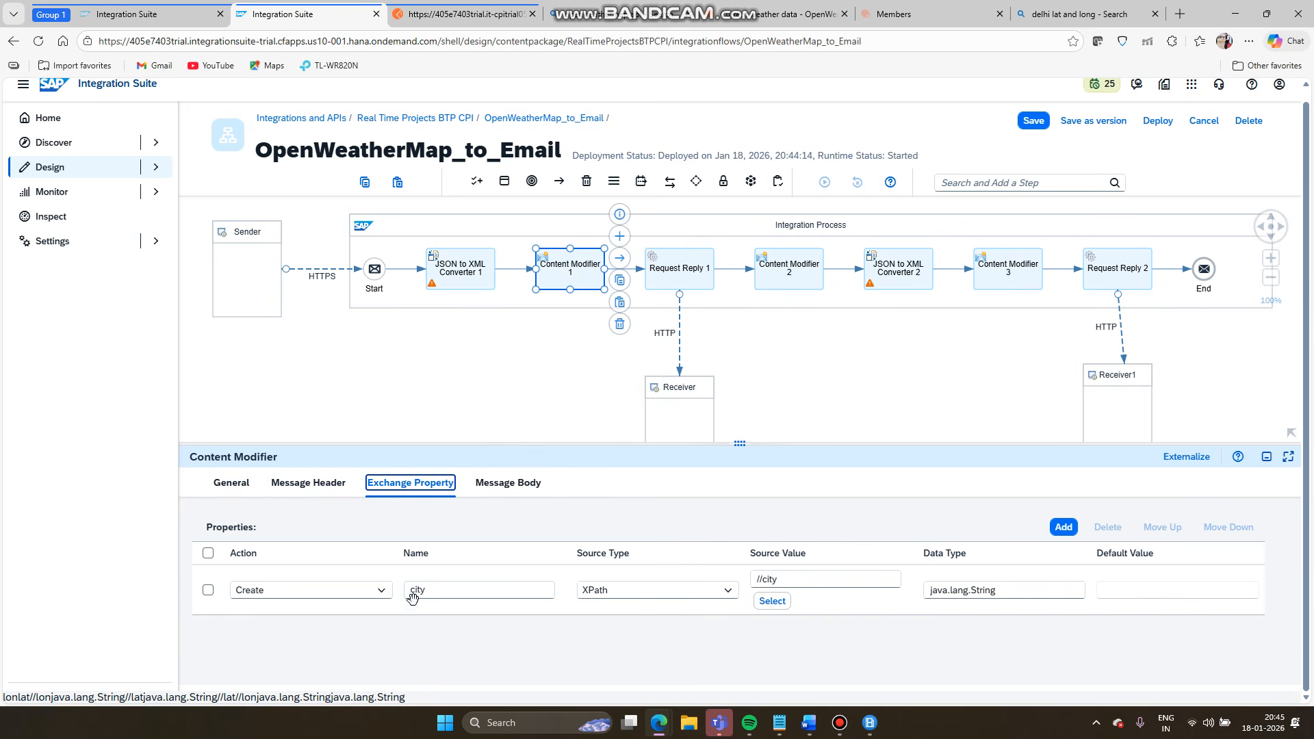
left_click(1059, 525)
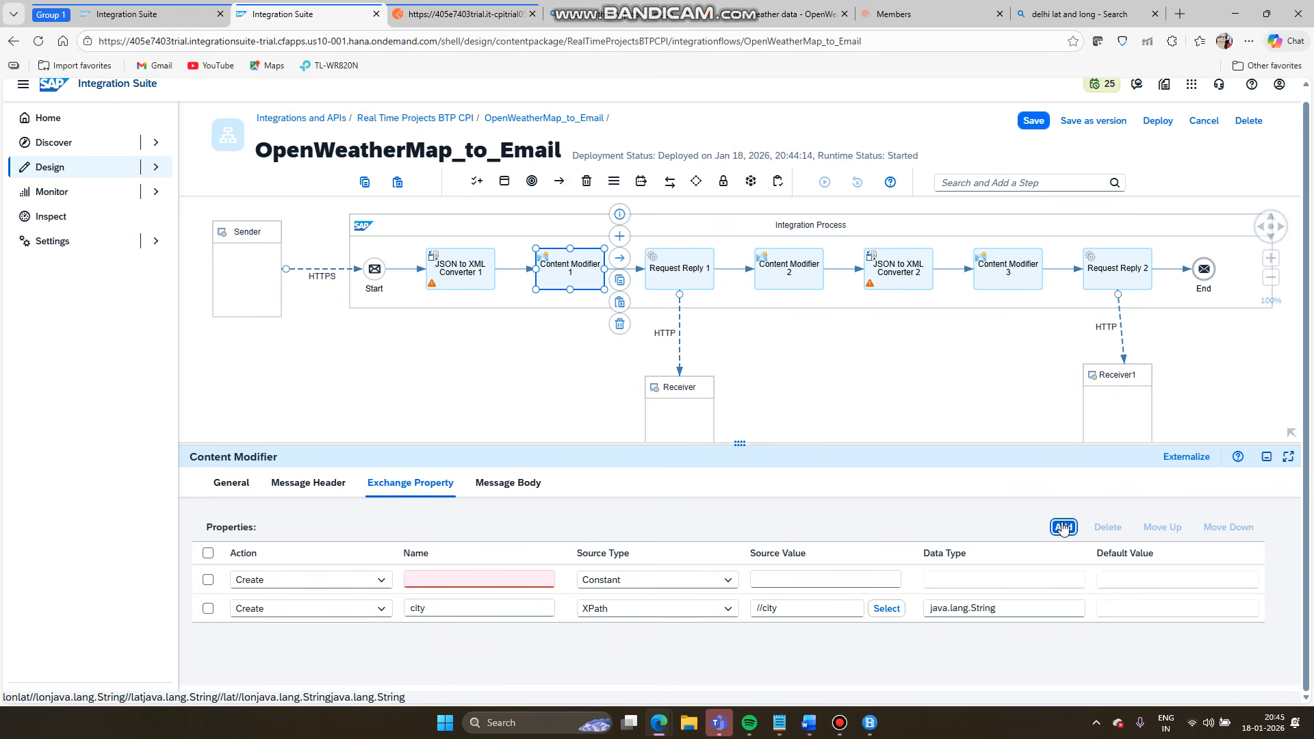
left_click(512, 576)
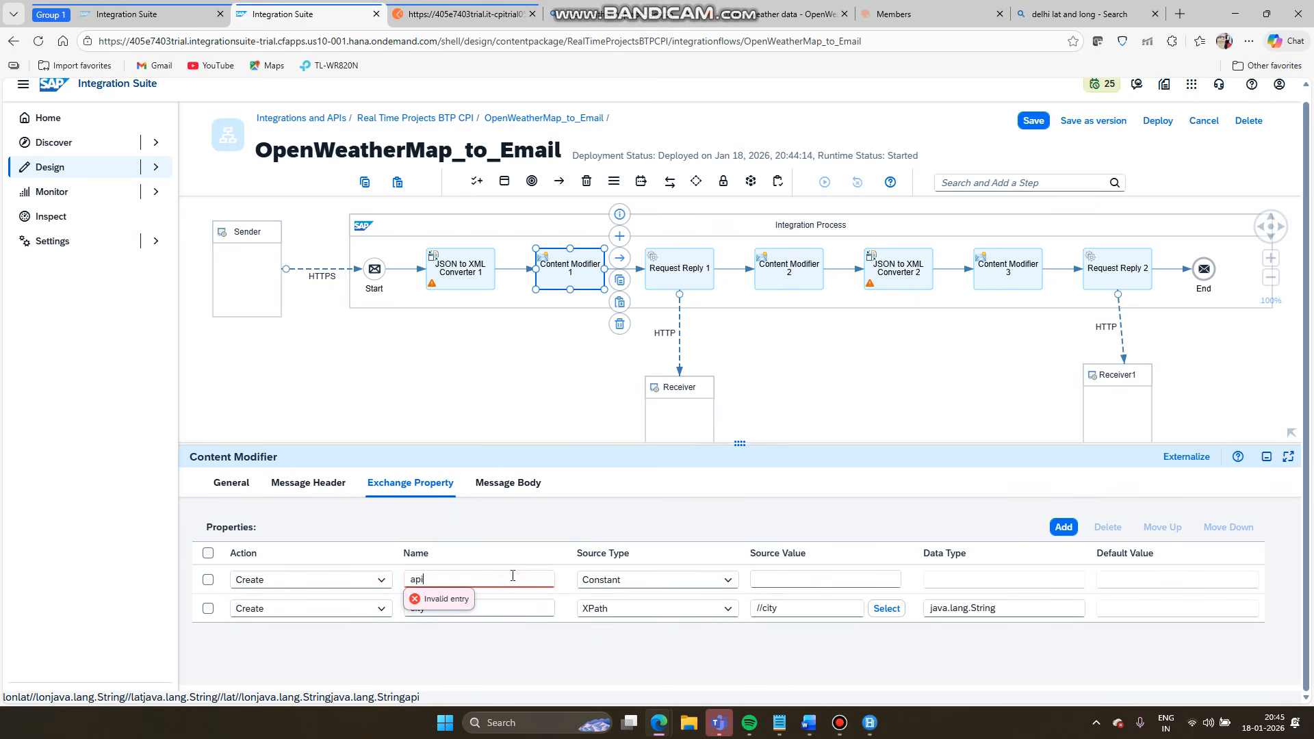
left_click(790, 579)
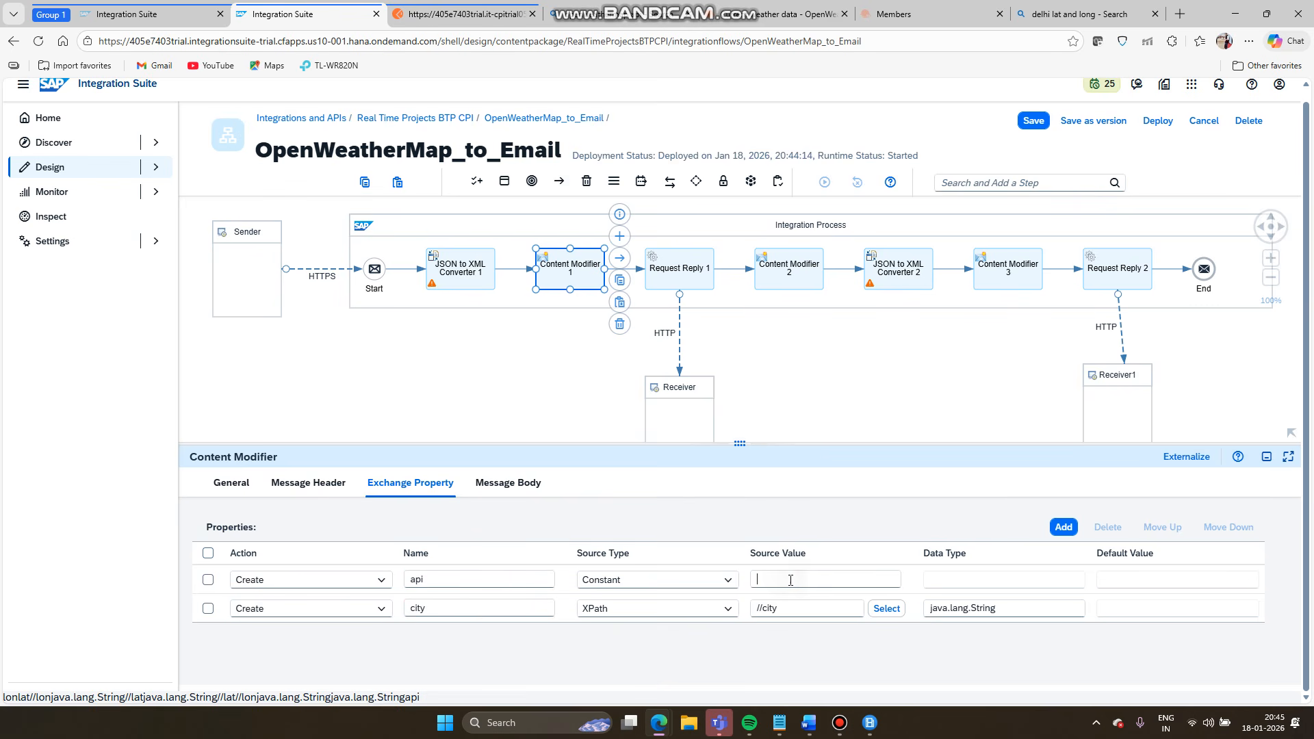
key("ctrl+v")
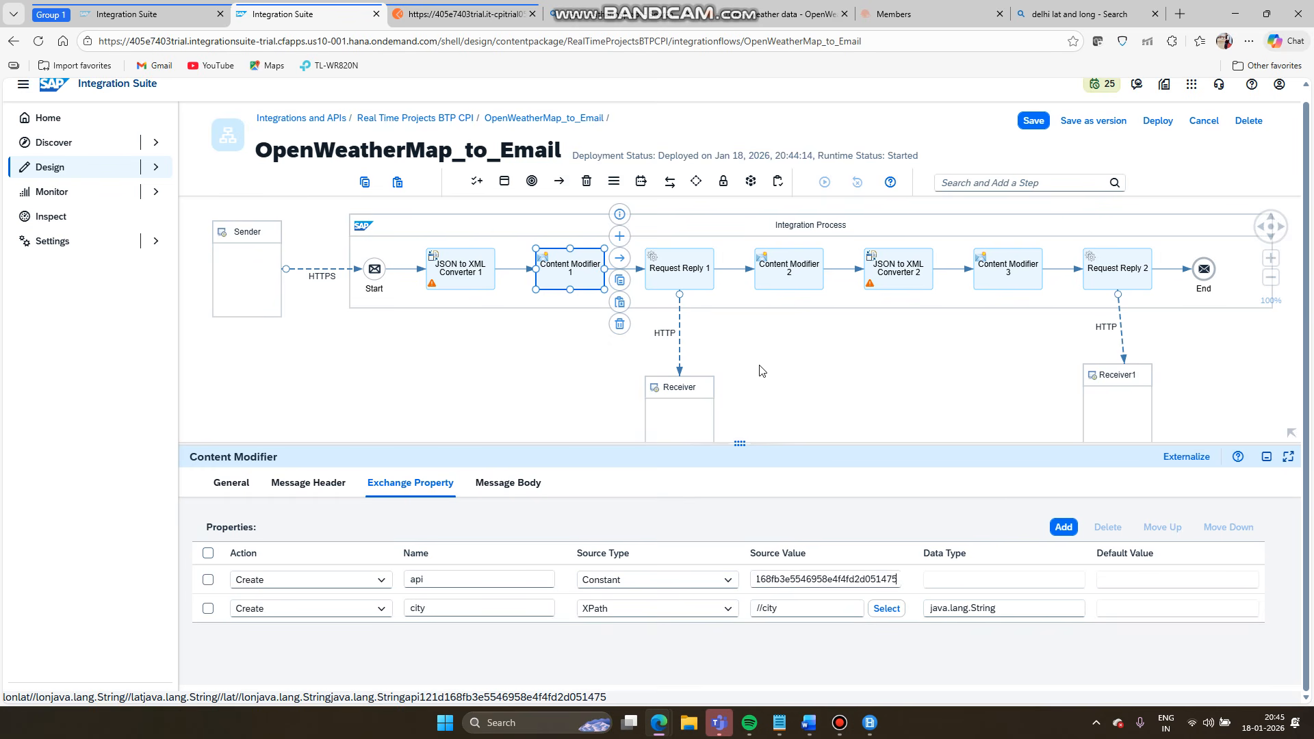
left_click(679, 324)
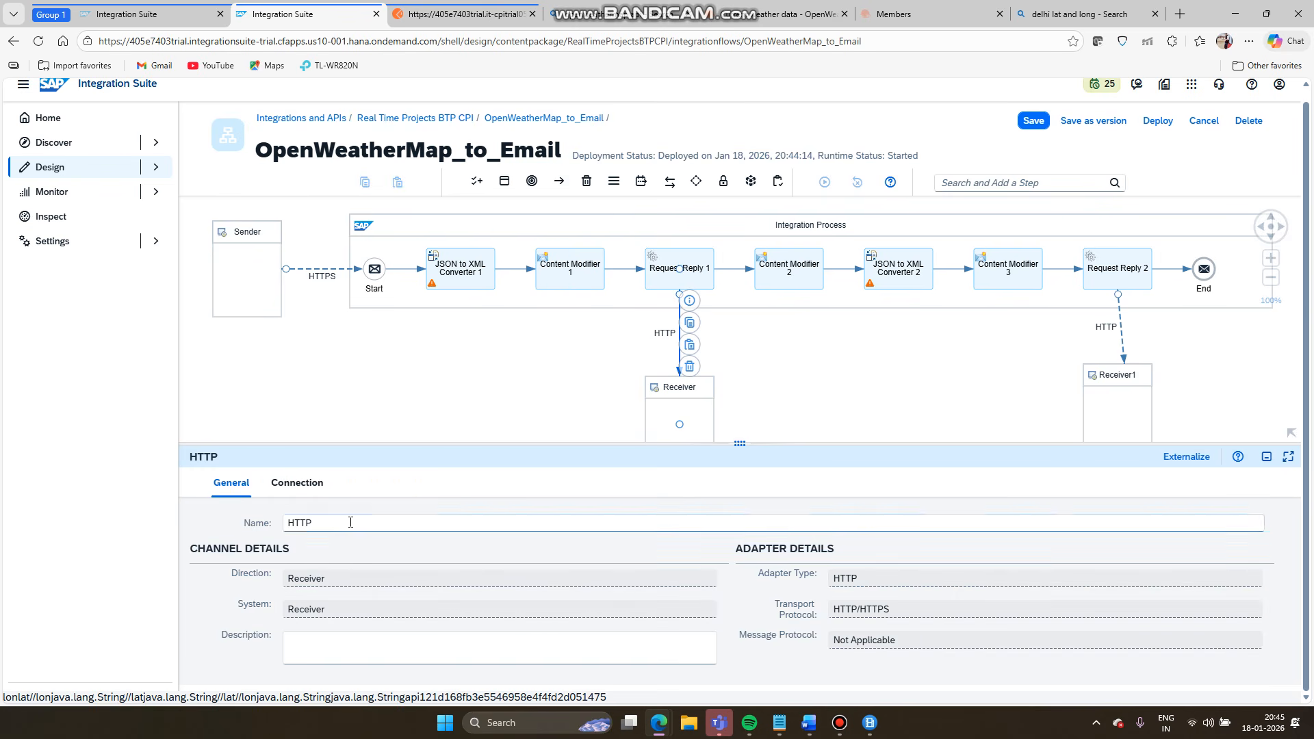
- Review the appid value in the HTTP connection to Receiver's Query
left_click(299, 485)
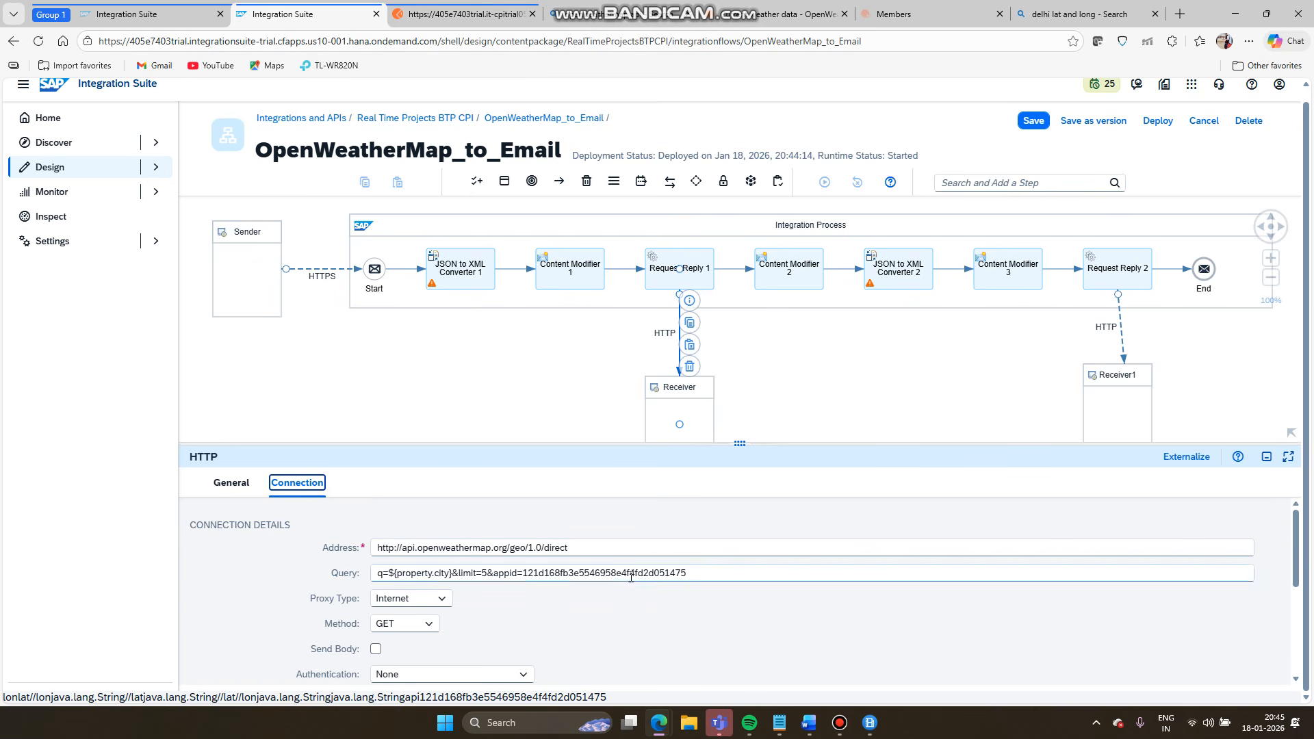
double_click(631, 575)
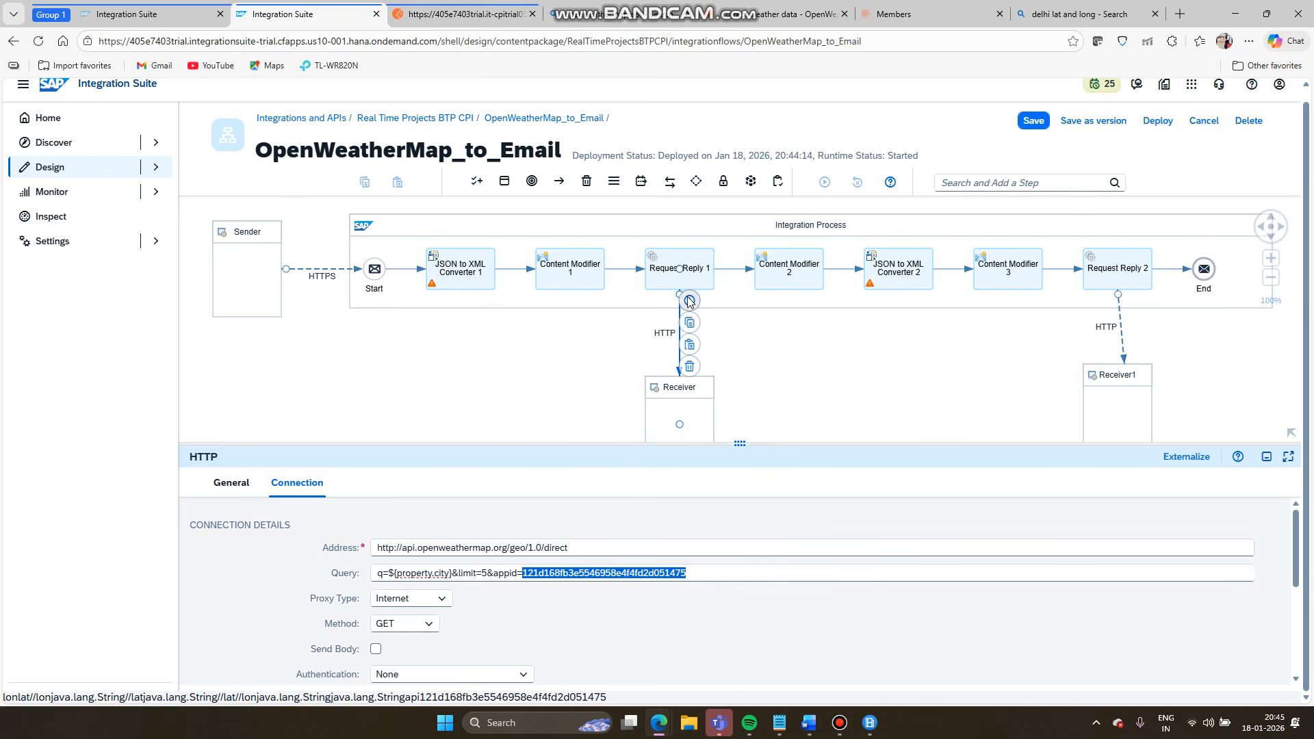
left_click(542, 369)
- Delete the api exchange property from Content Modifier 1, keeping only city
left_click(566, 279)
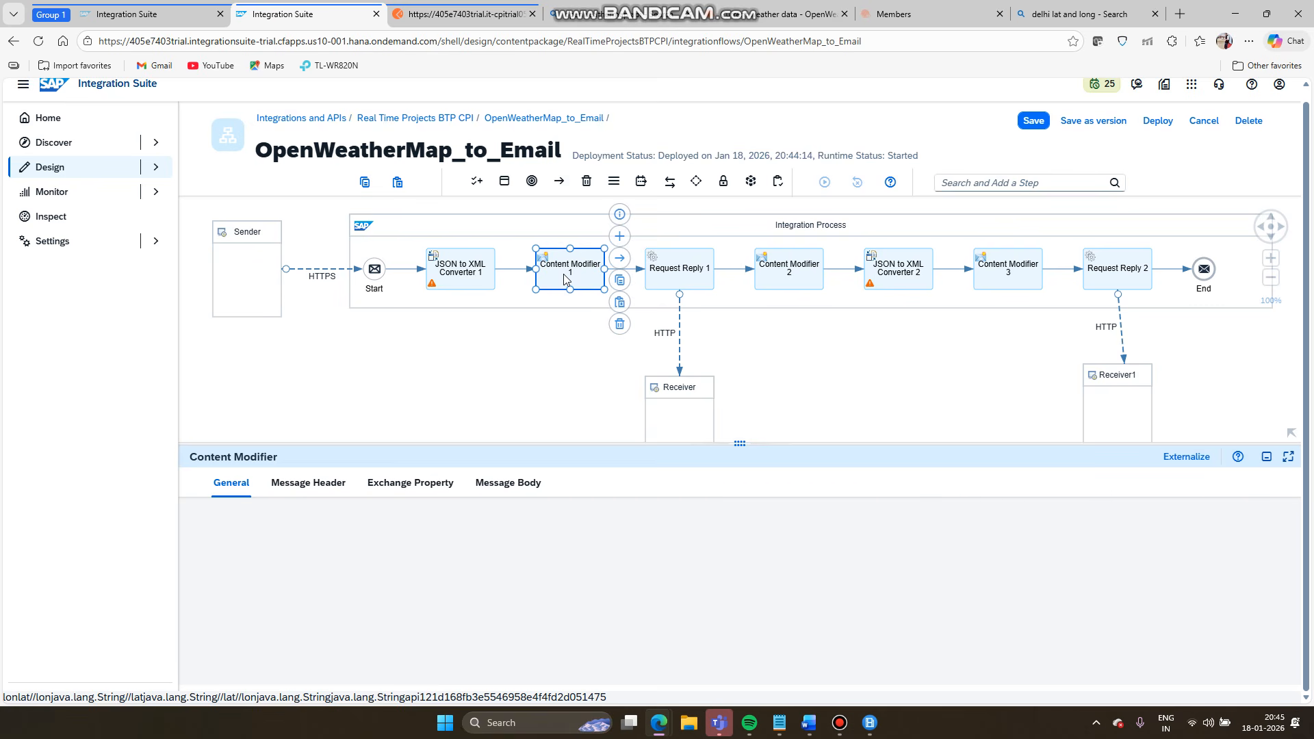
left_click(506, 484)
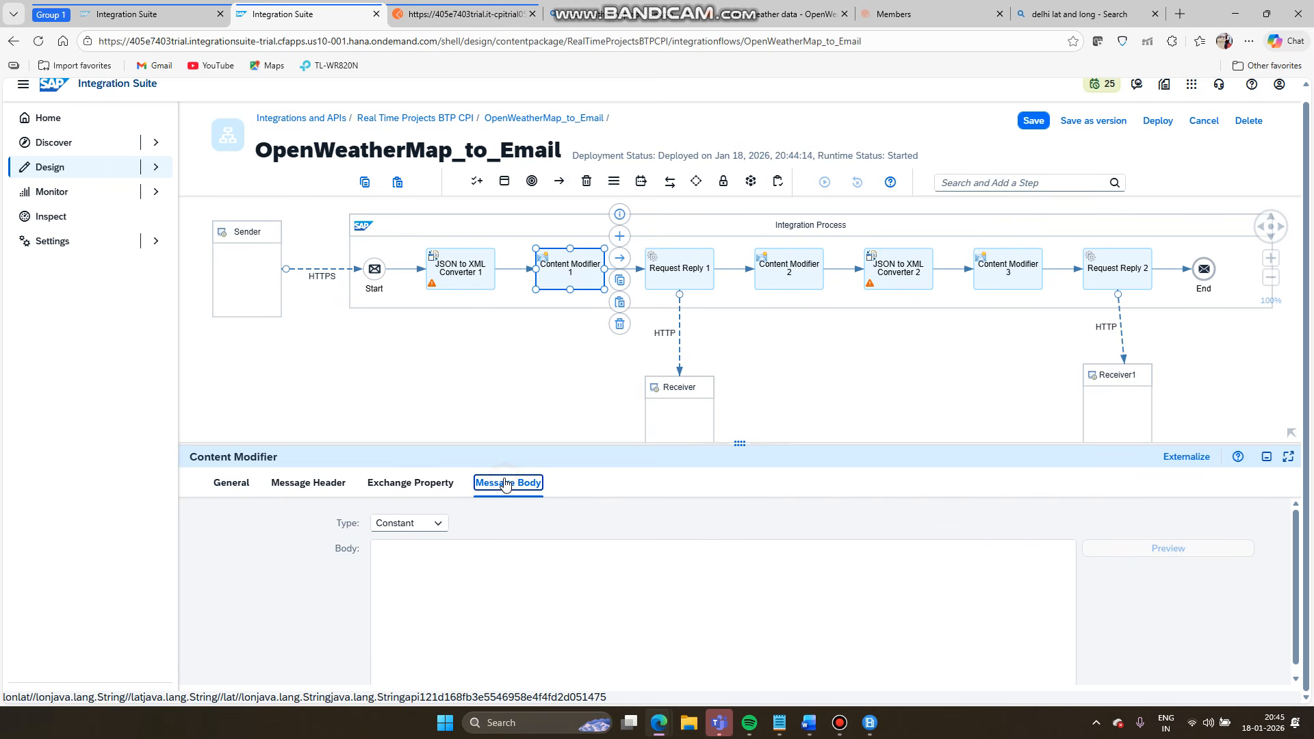
left_click(337, 484)
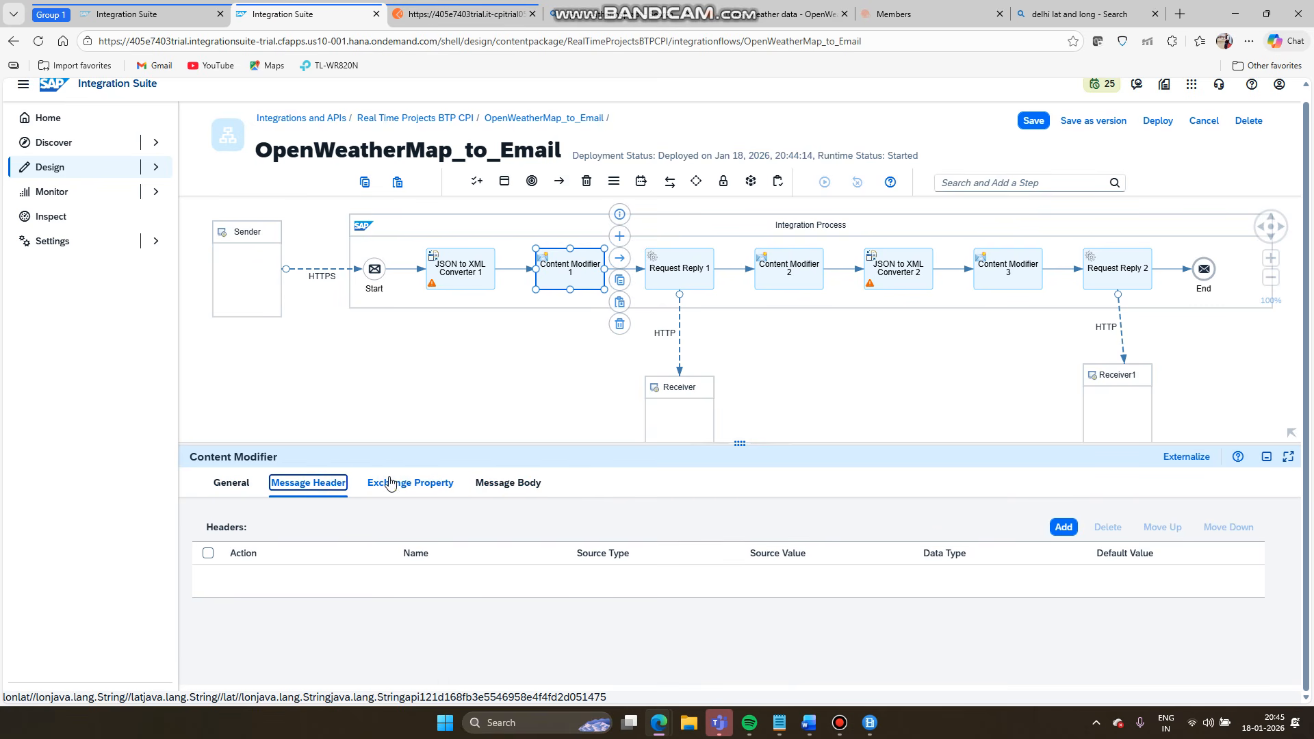
left_click(410, 482)
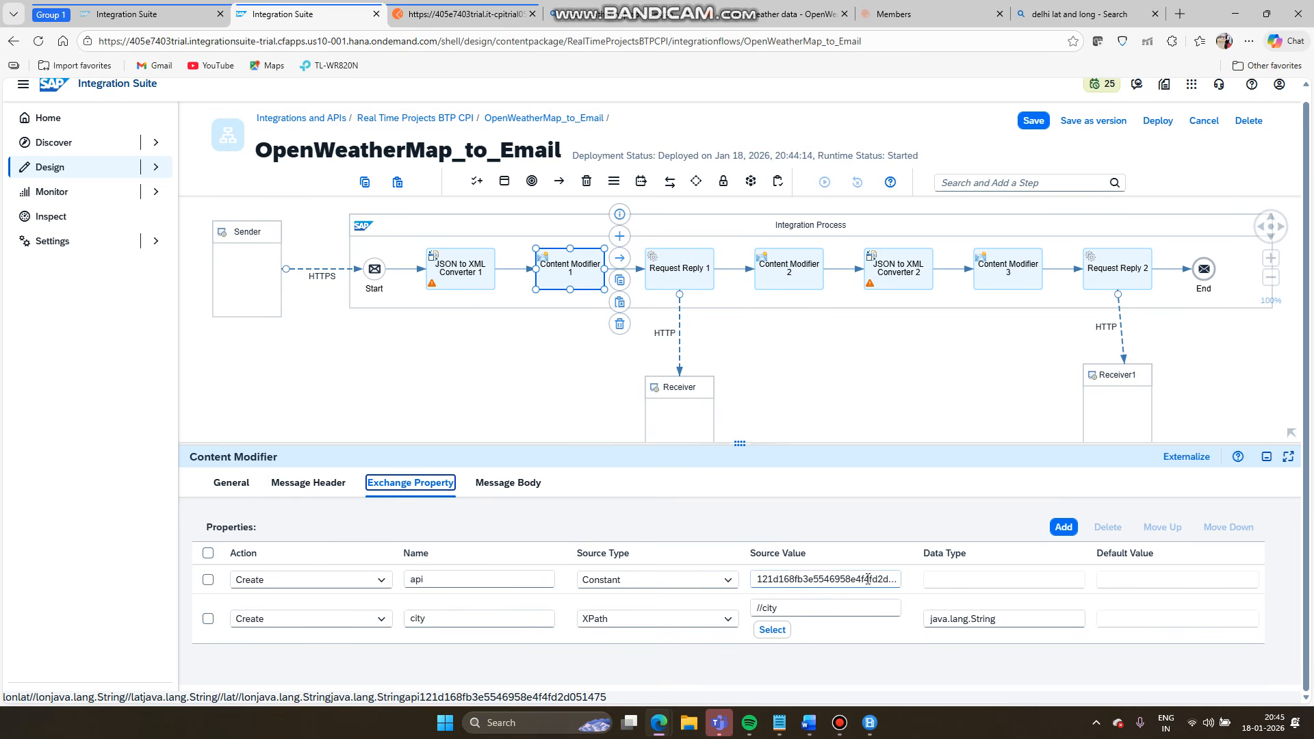
left_click(208, 580)
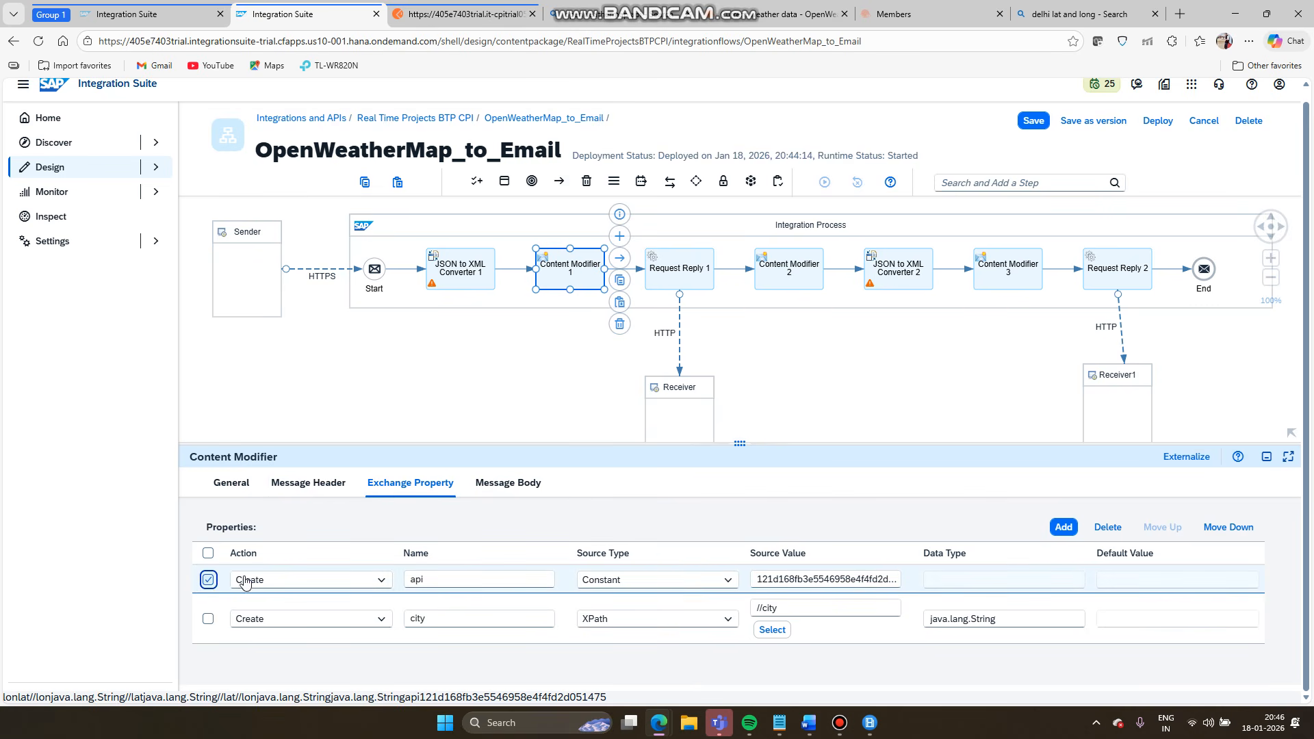
left_click(1108, 527)
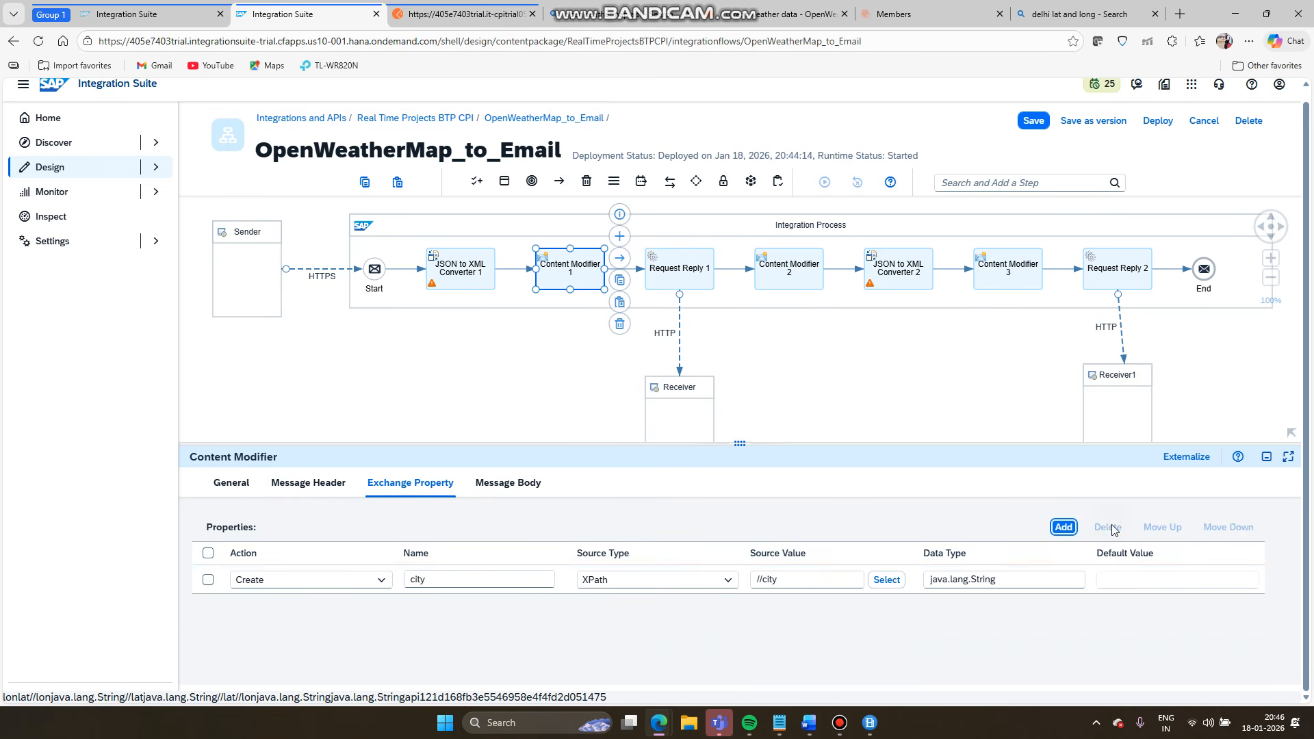
left_click(919, 392)
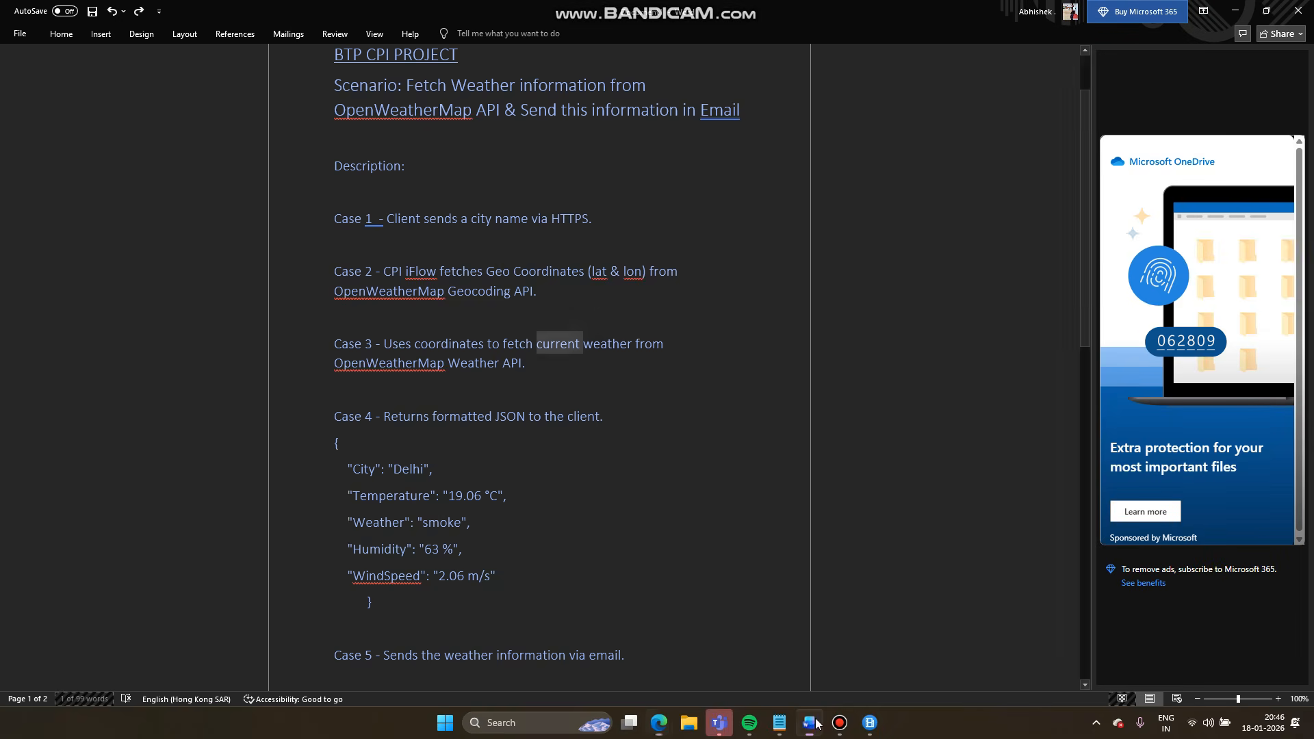
- Read the Case 2–4 notes in the BTP CPI PROJECT document, then reopen the Integration Suite window
left_click(808, 722)
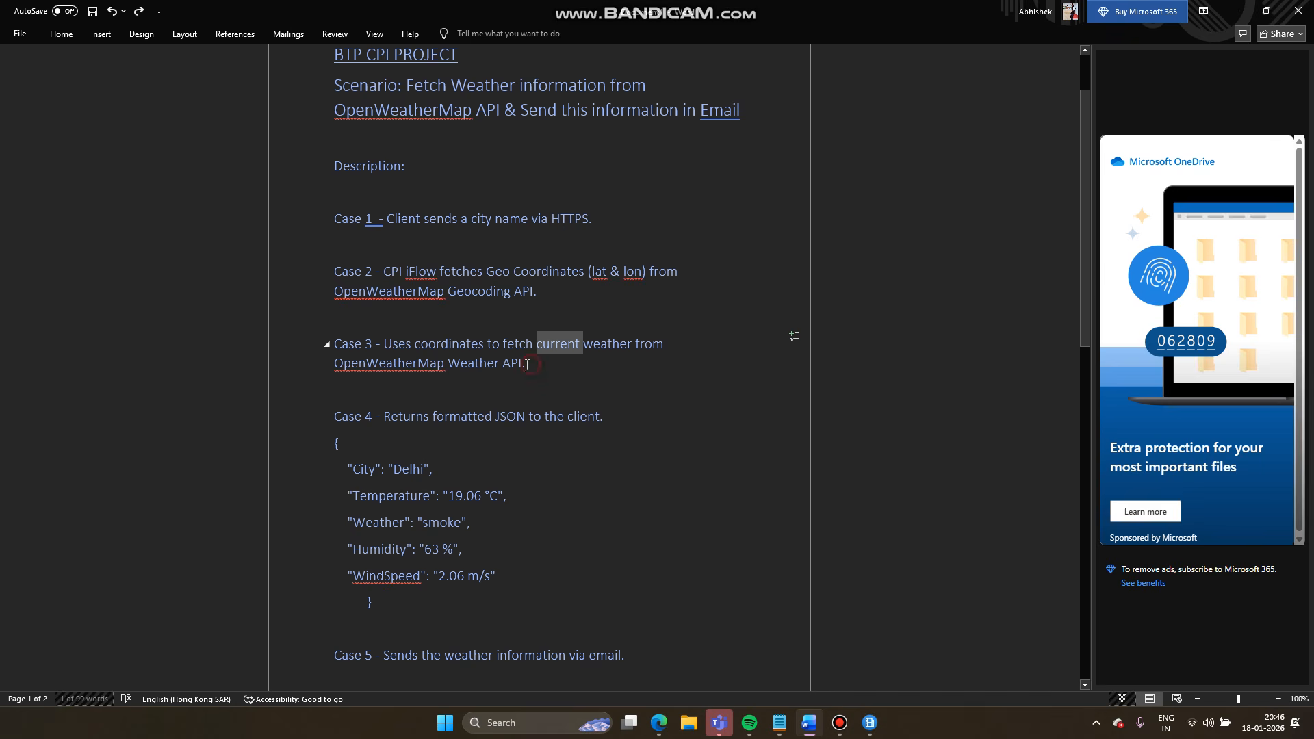
left_click_drag(527, 364, 336, 293)
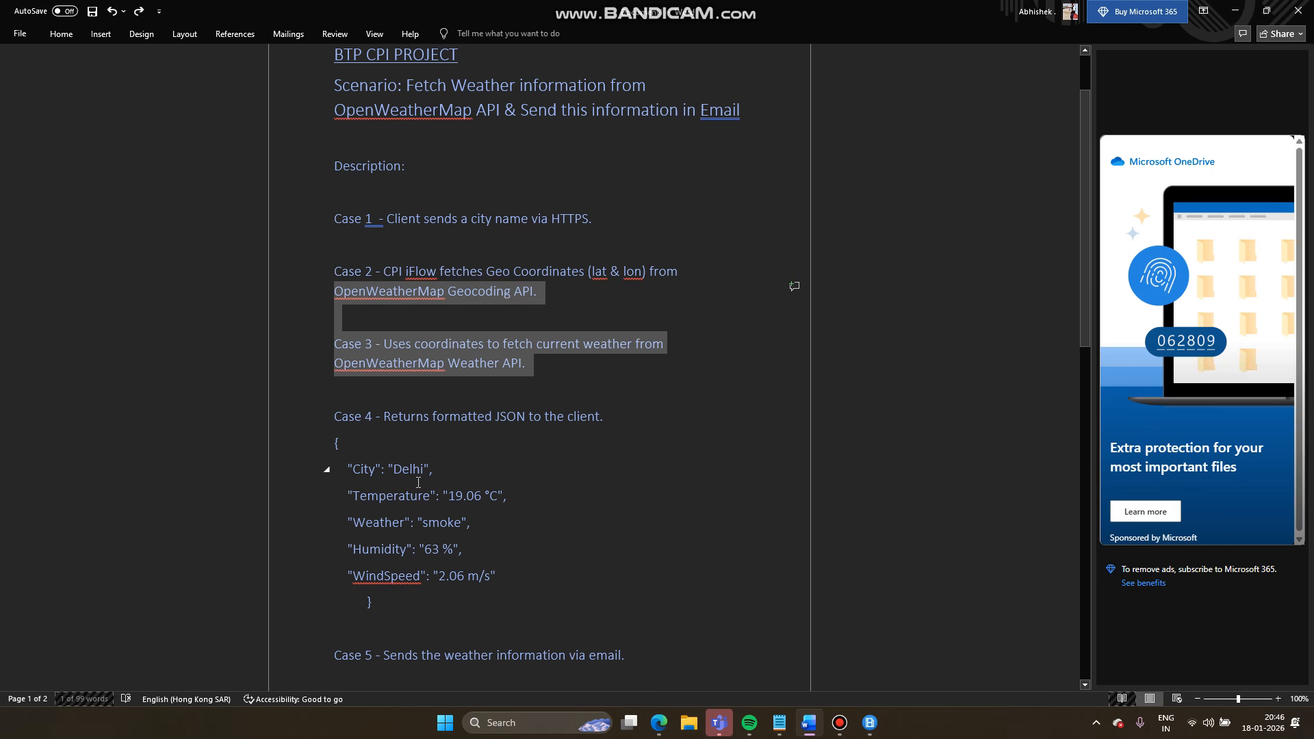
left_click(520, 463)
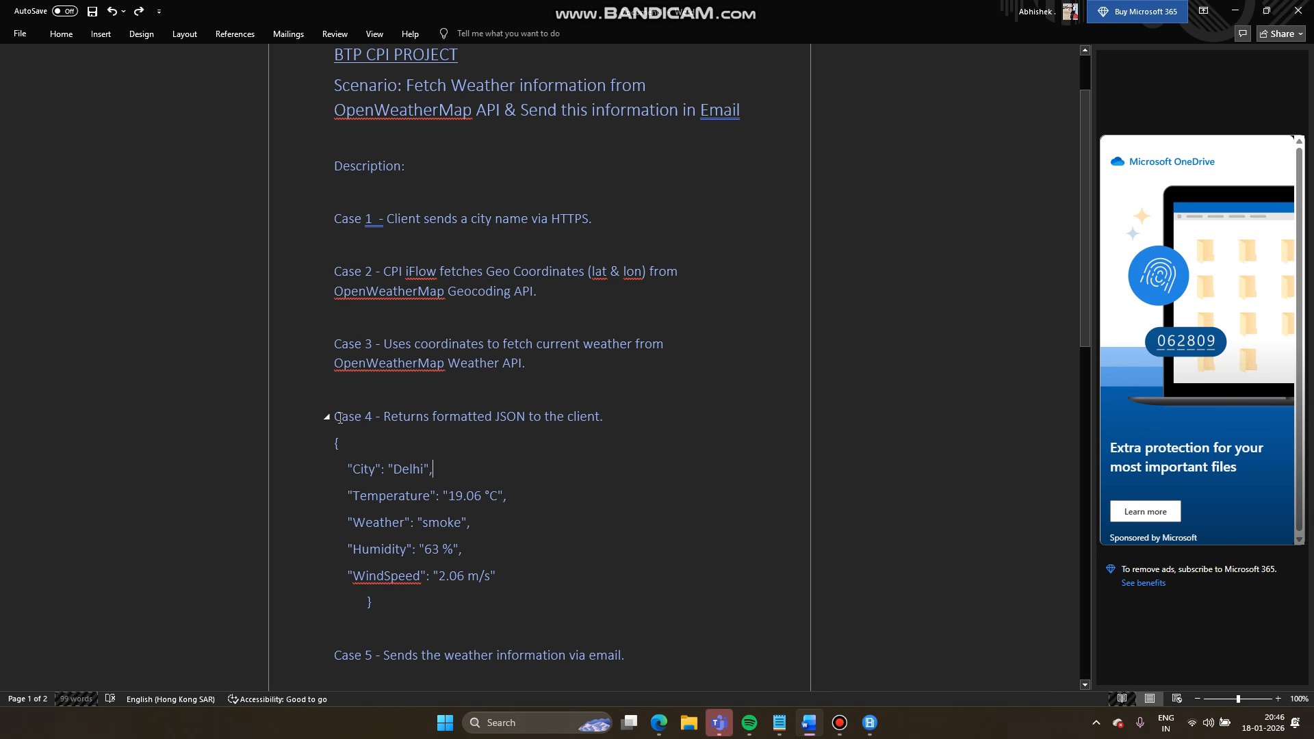
scroll(552, 598, "down", 3)
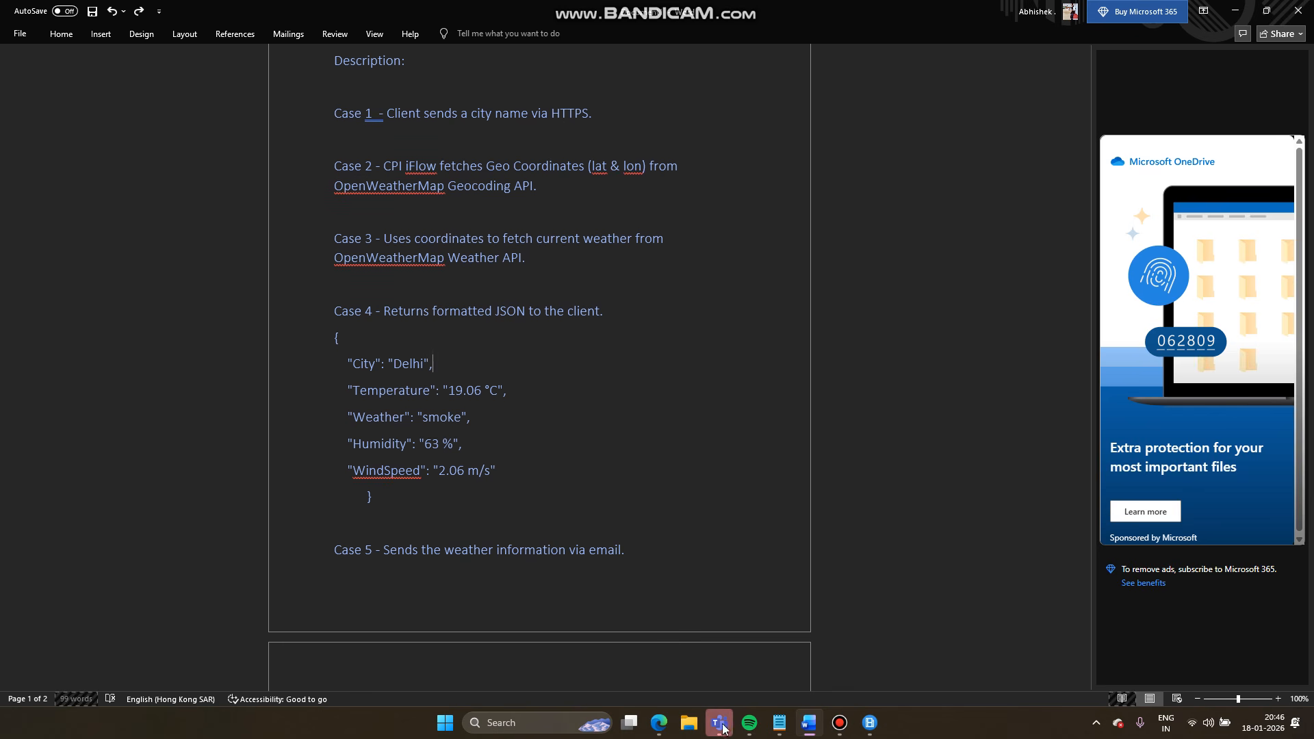
mouse_move(839, 720)
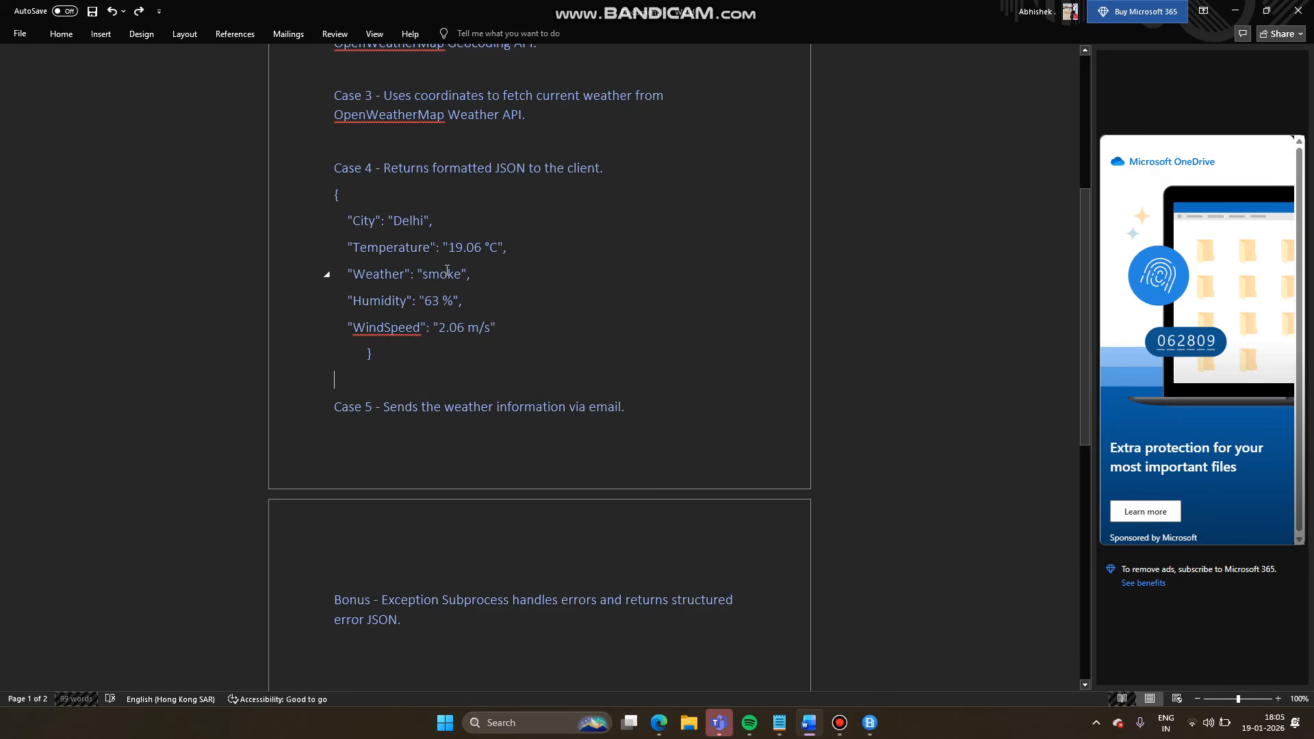
mouse_move(667, 724)
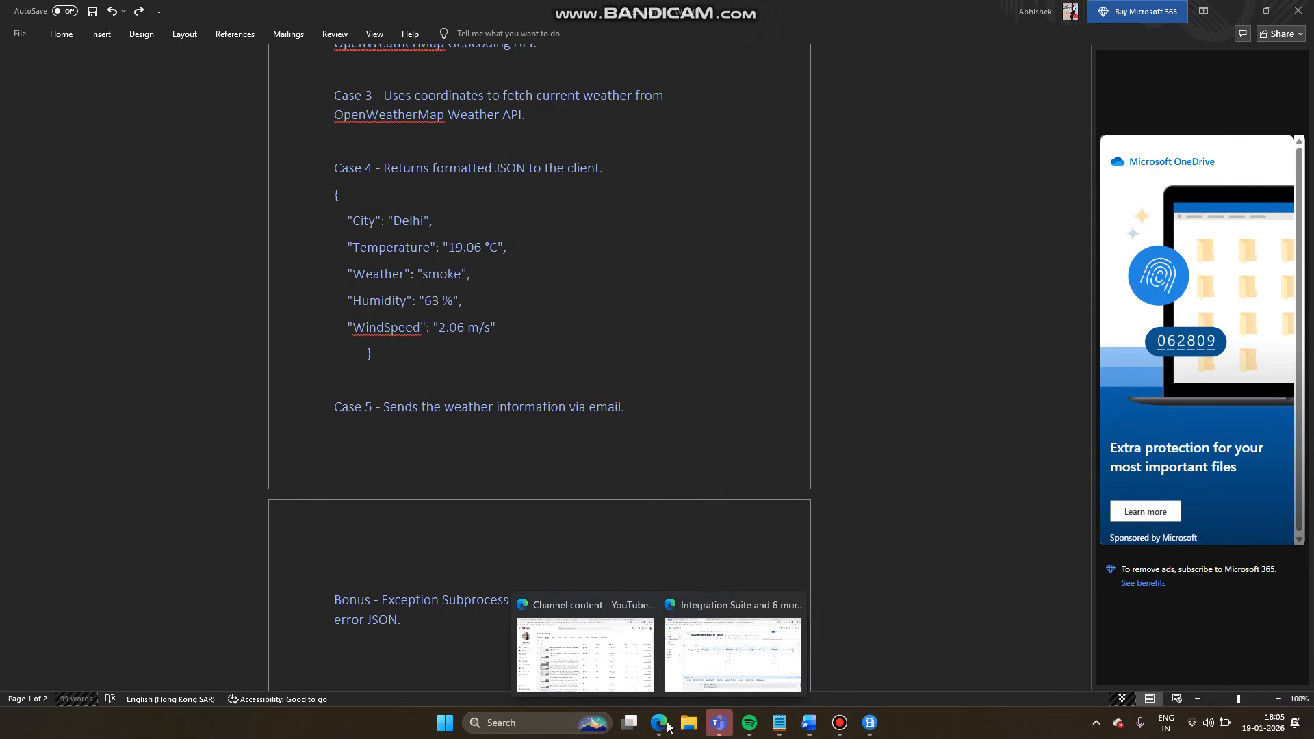
left_click(694, 667)
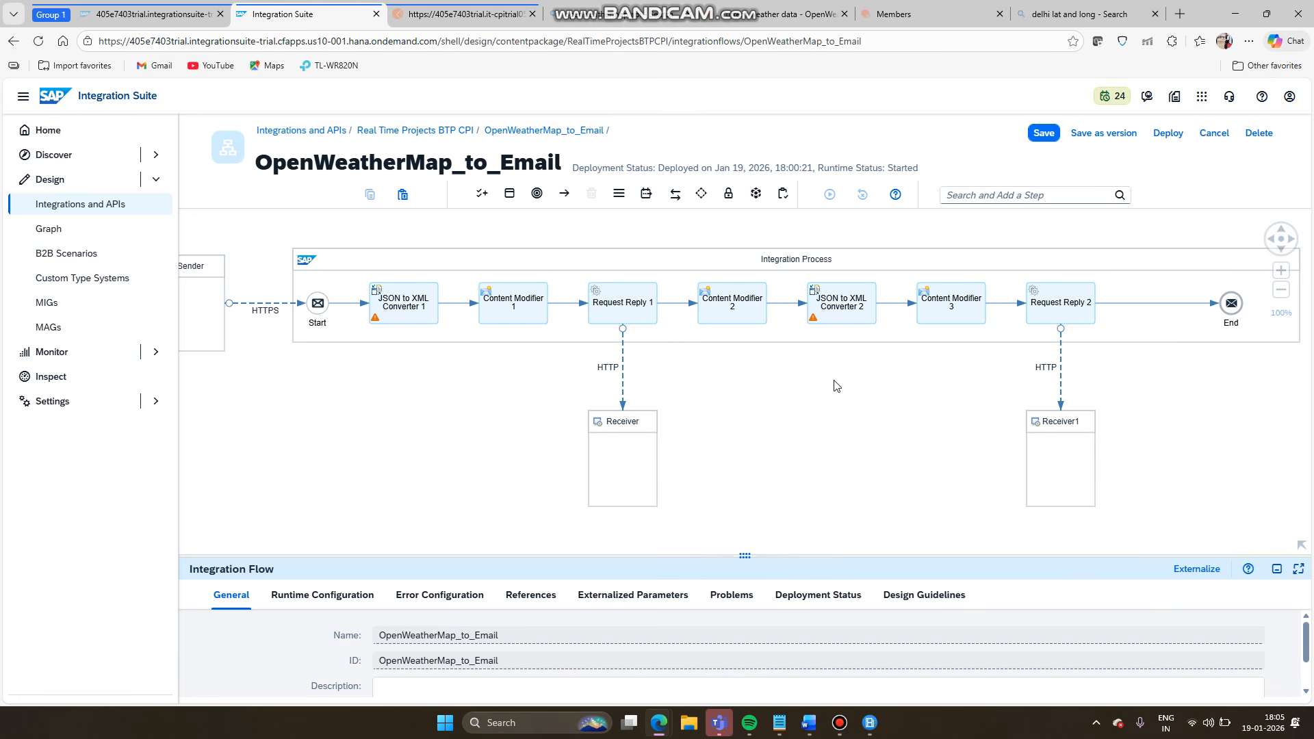
- Scroll through Postman's Delhi weather JSON response, then go back to the Word notes
left_click(487, 14)
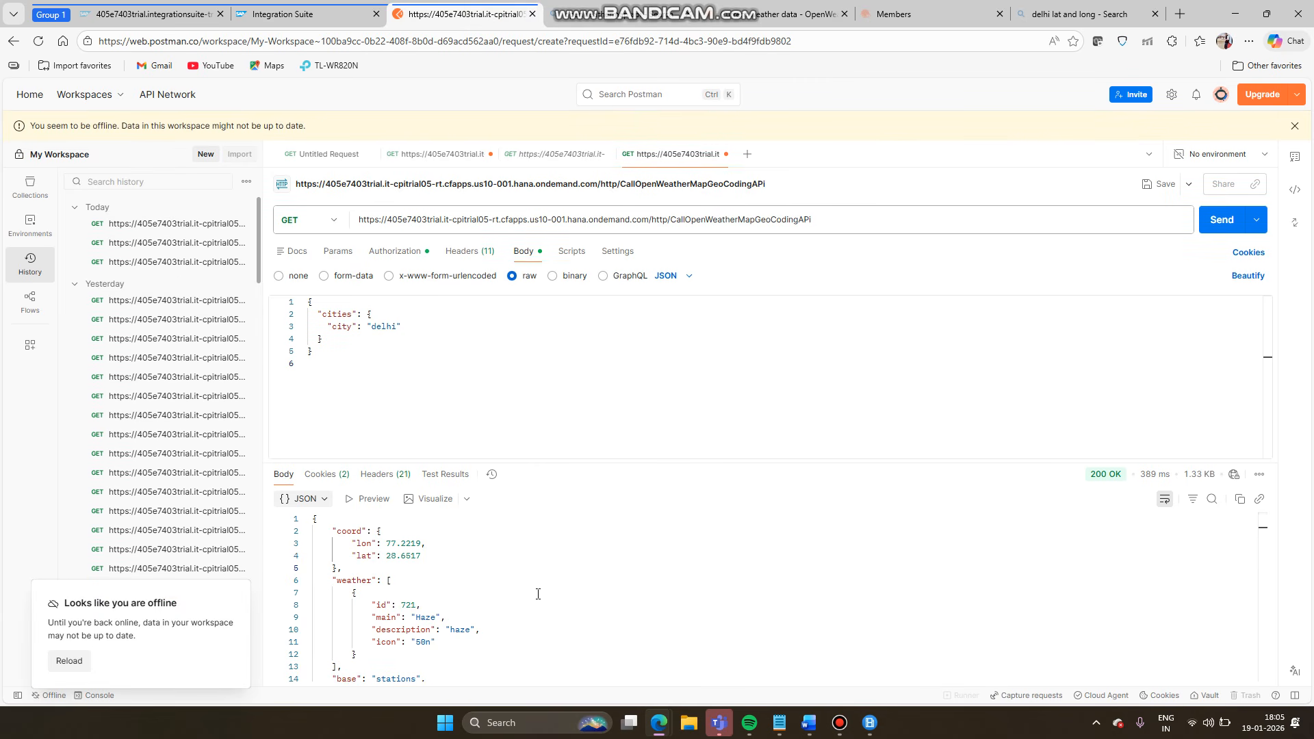
scroll(538, 595, "down", 5)
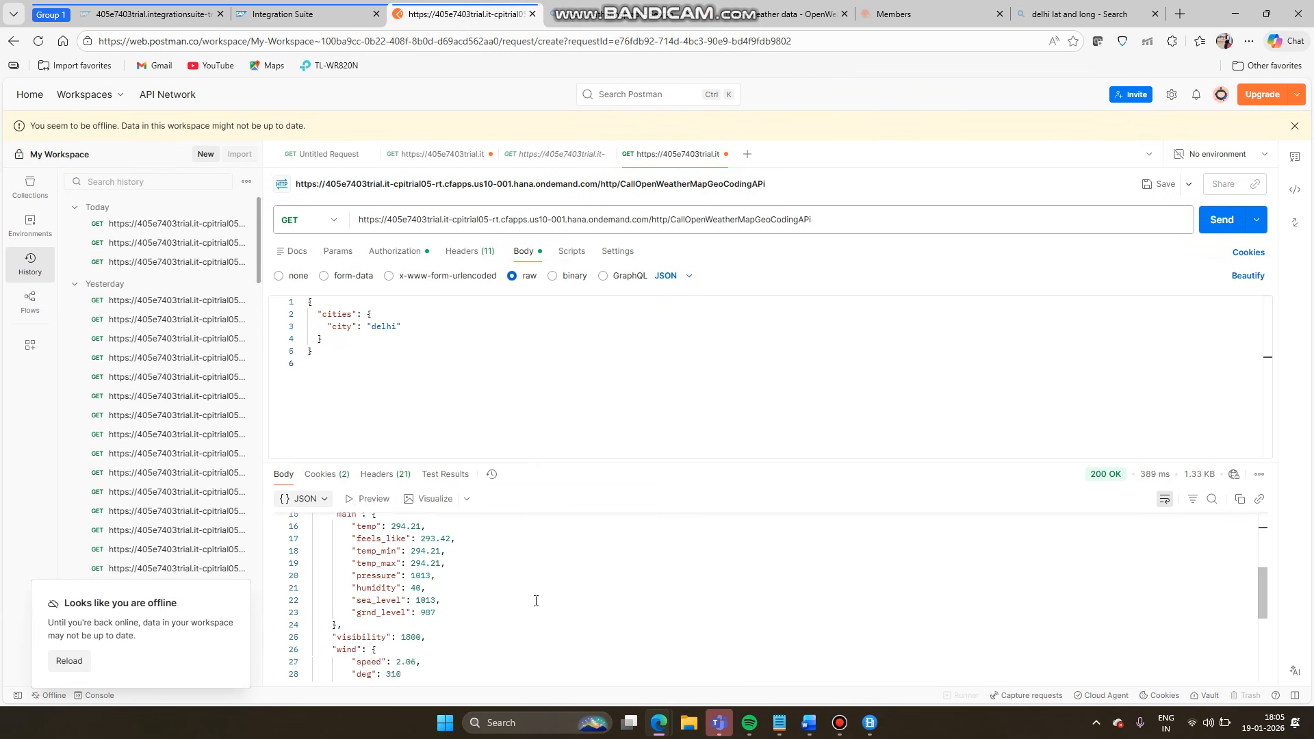
scroll(536, 601, "up", 5)
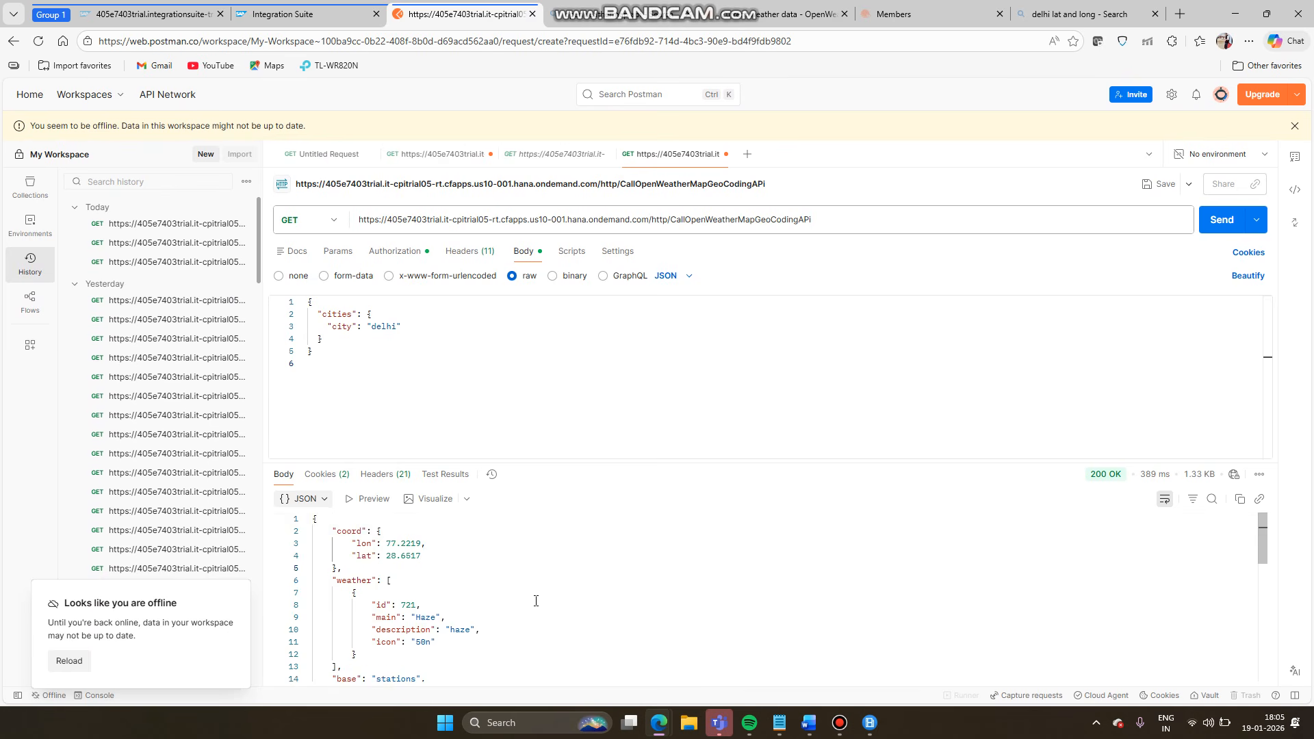
scroll(536, 601, "down", 1)
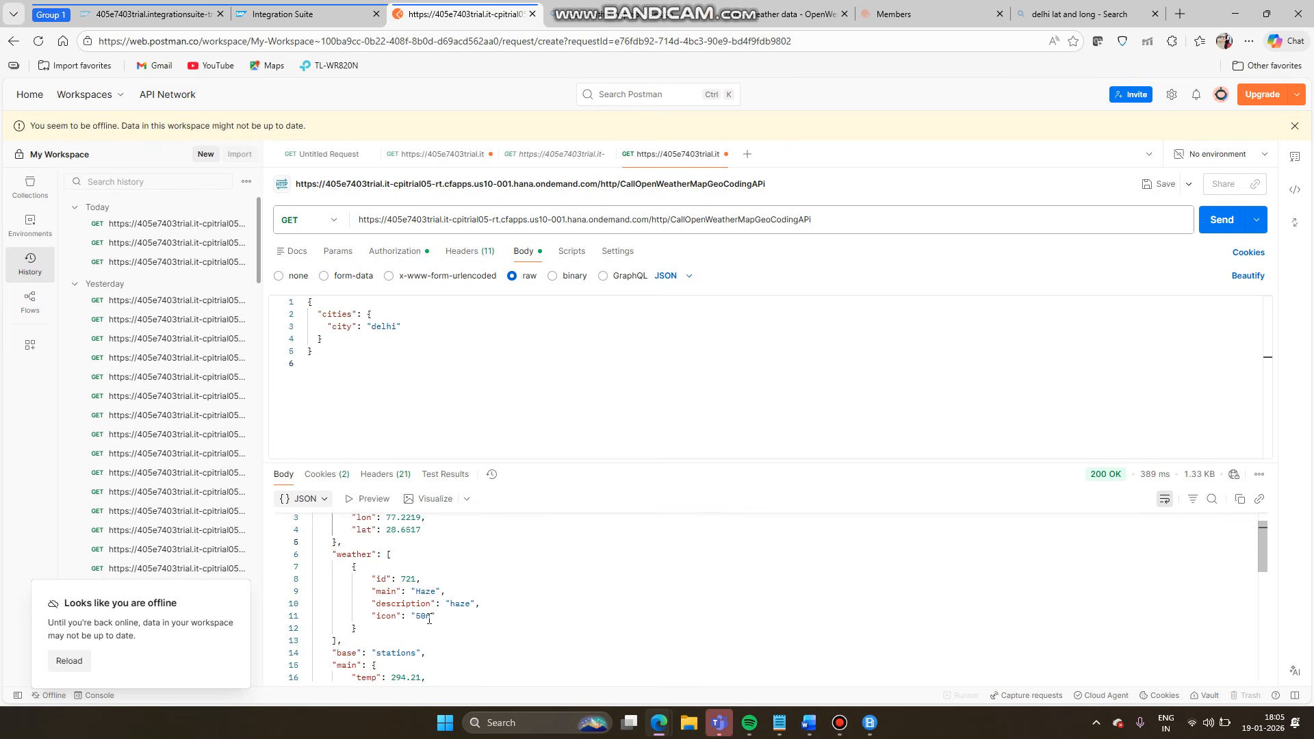
scroll(430, 619, "down", 3)
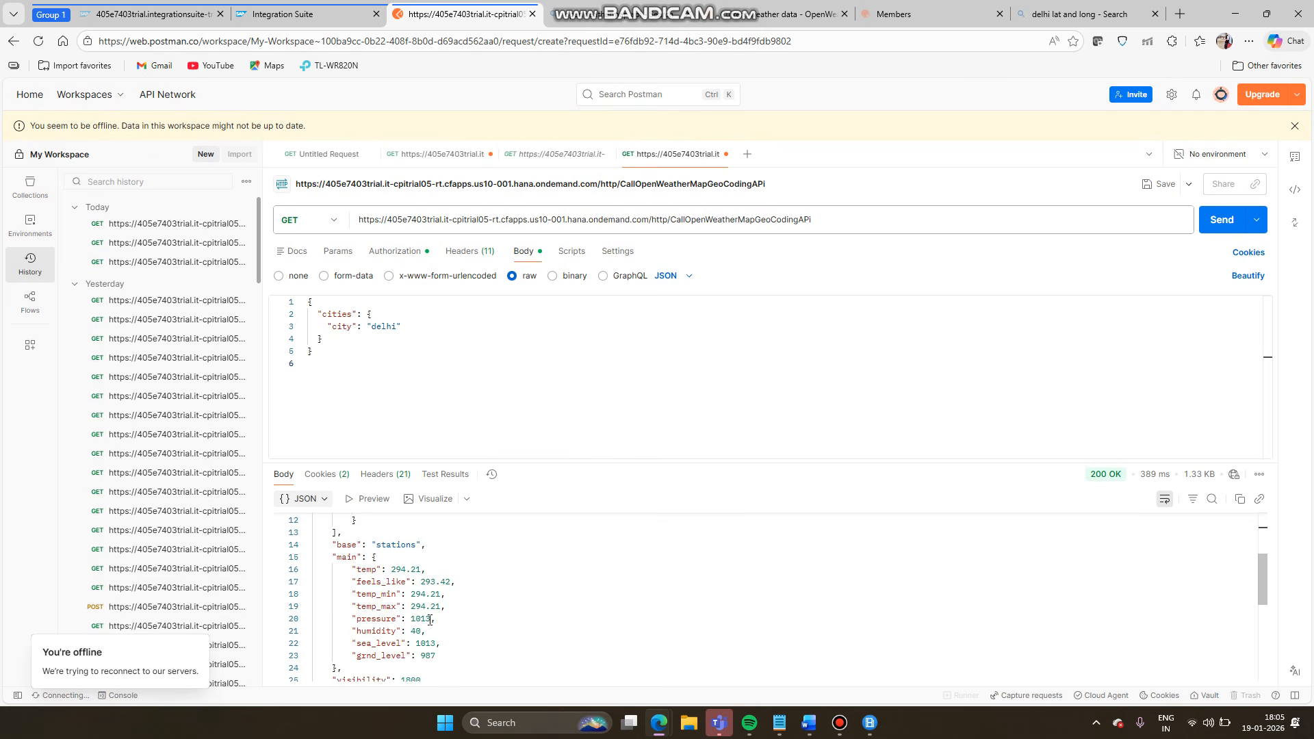
scroll(430, 619, "down", 4)
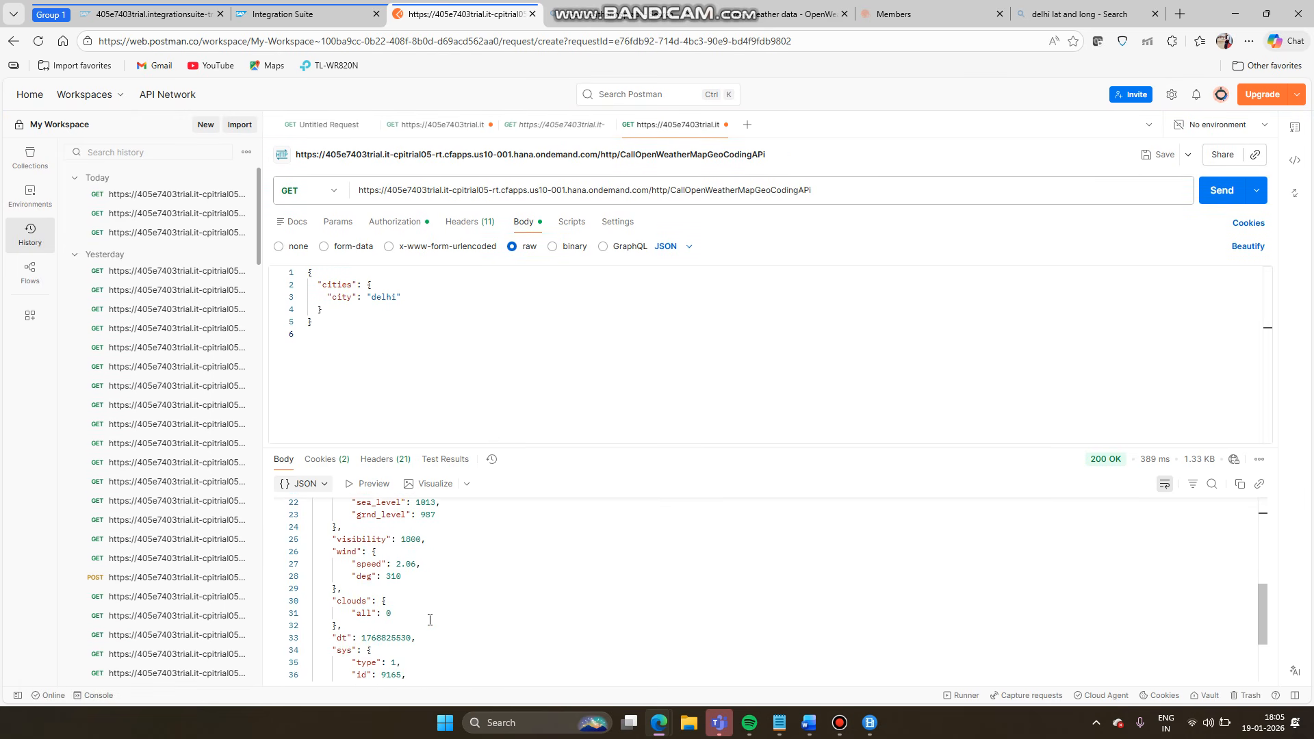
scroll(430, 619, "down", 2)
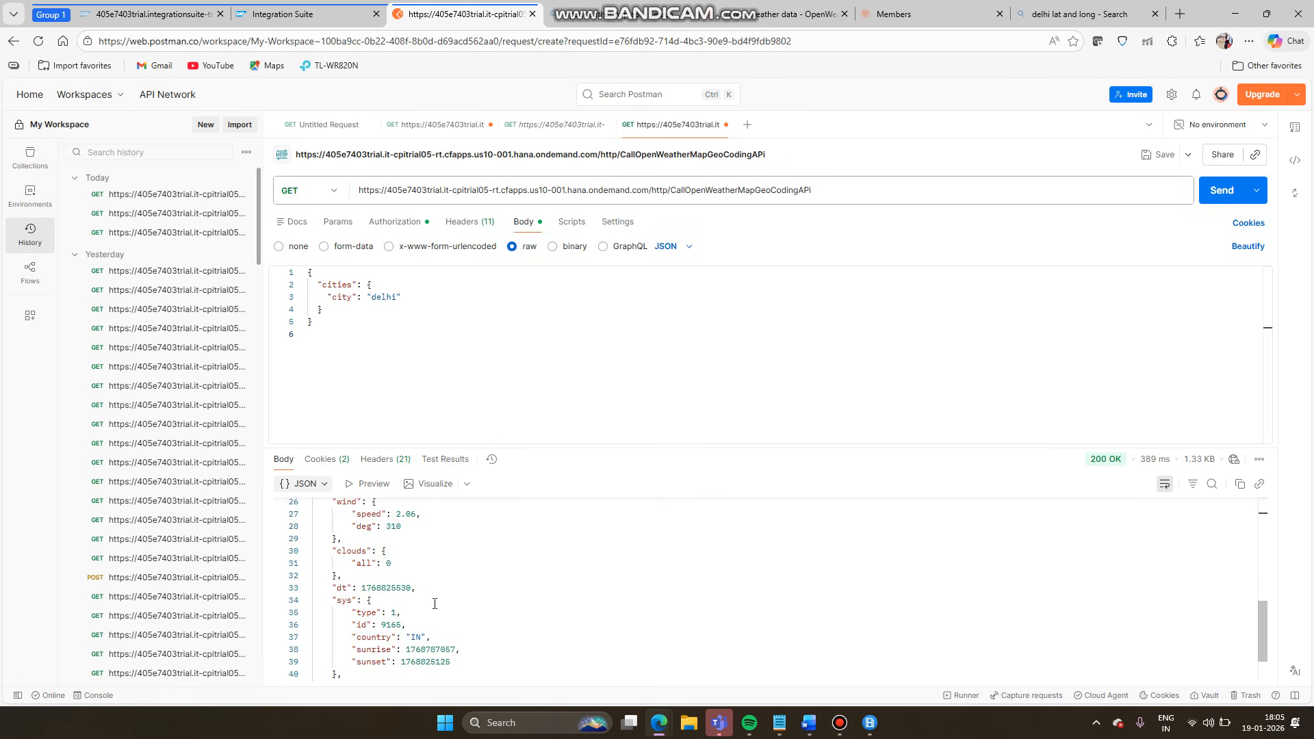
scroll(434, 604, "up", 8)
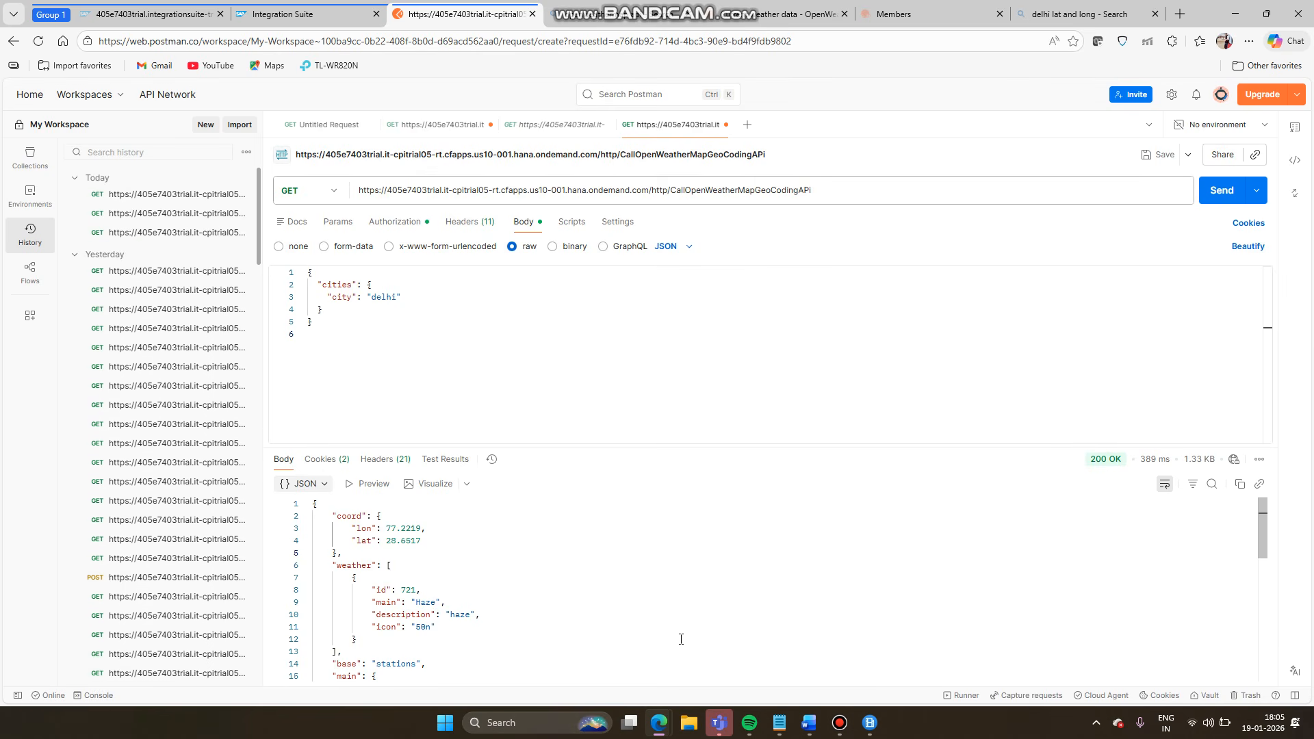
left_click(809, 722)
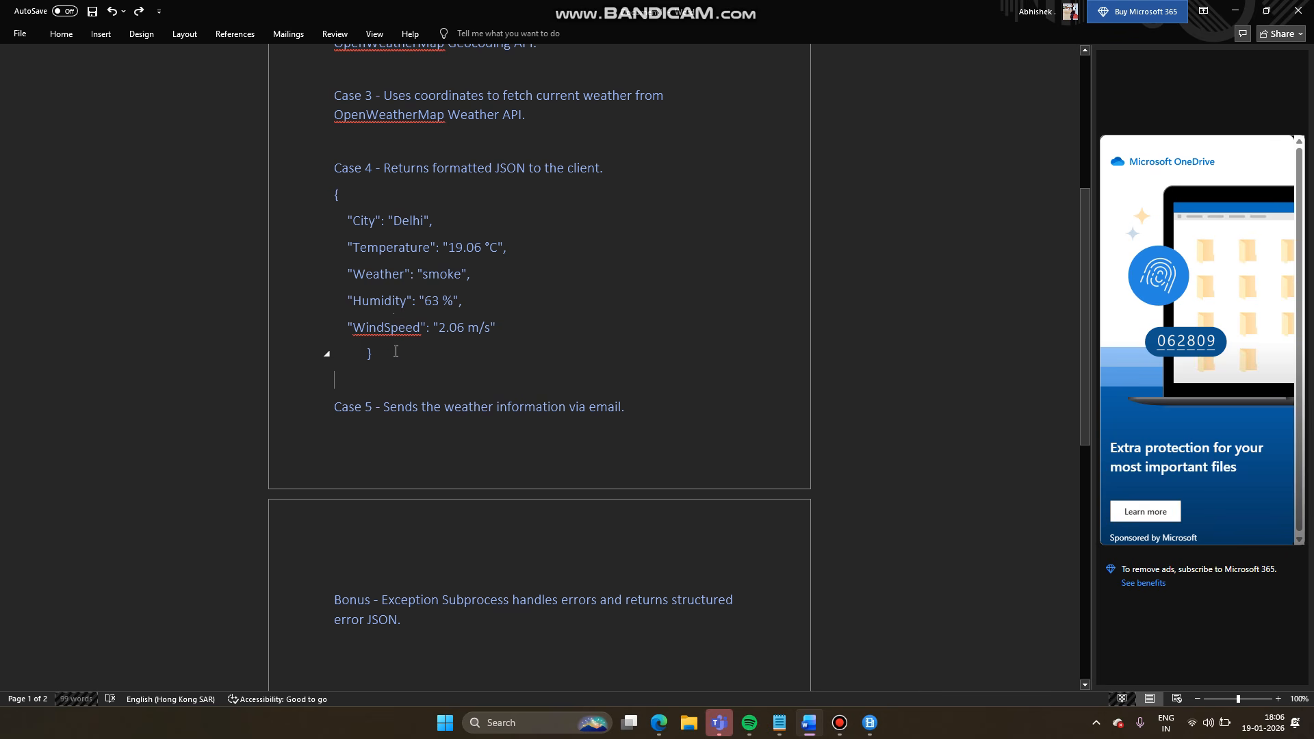
- Compare Case 4's JSON sample in Word with the Postman weather response
left_click_drag(383, 357, 335, 198)
left_click(532, 327)
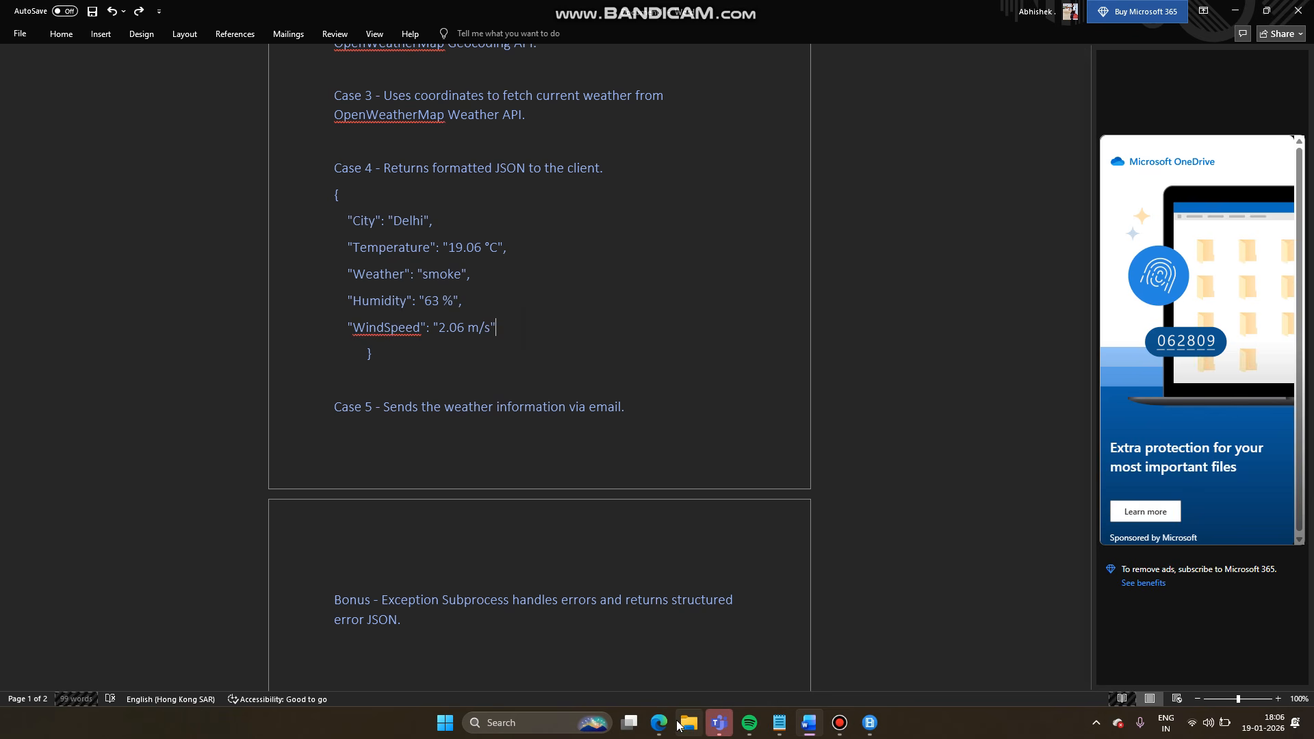
mouse_move(662, 726)
left_click(733, 657)
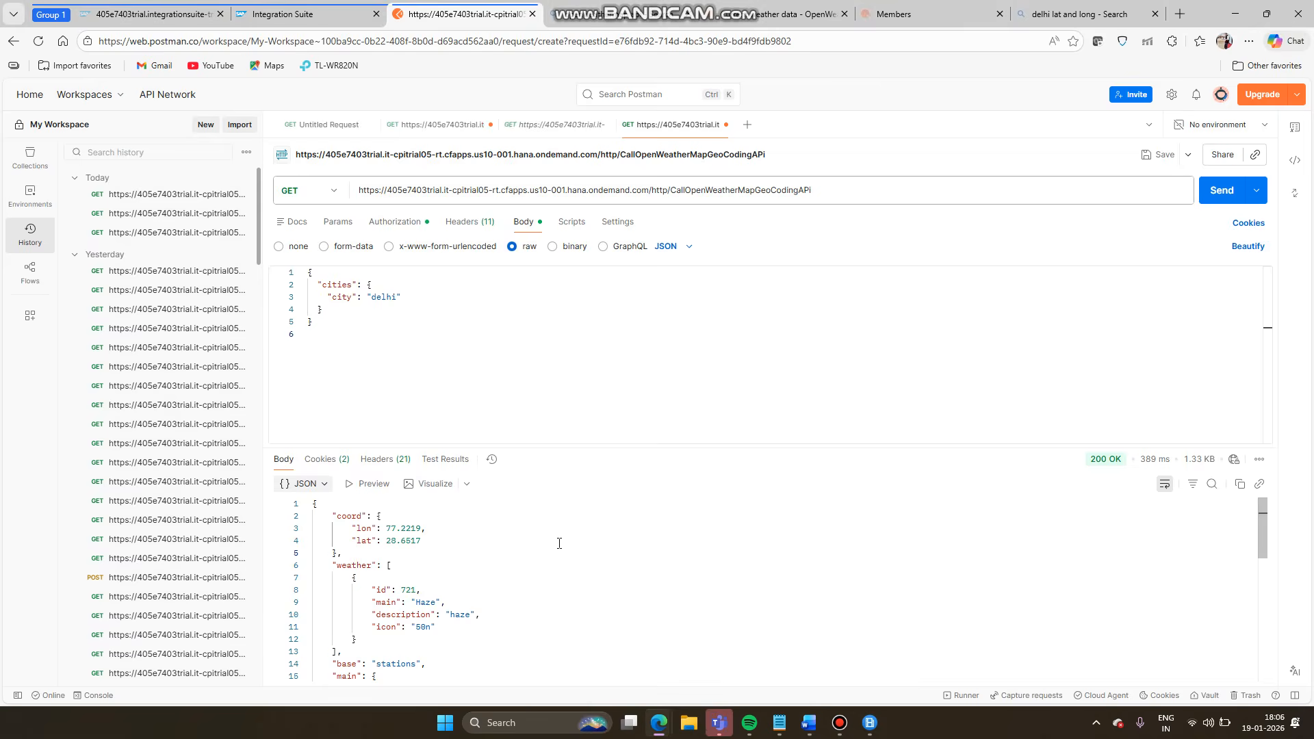
scroll(559, 543, "down", 4)
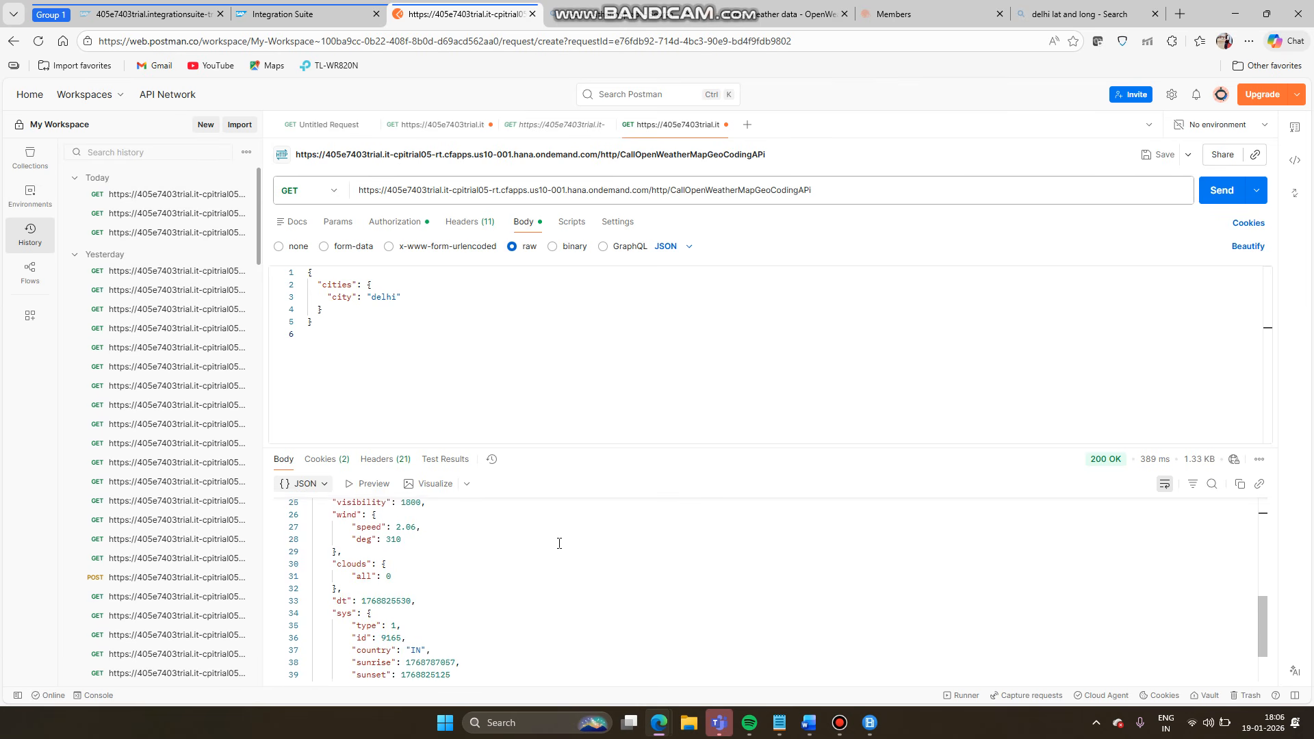
scroll(560, 544, "up", 2)
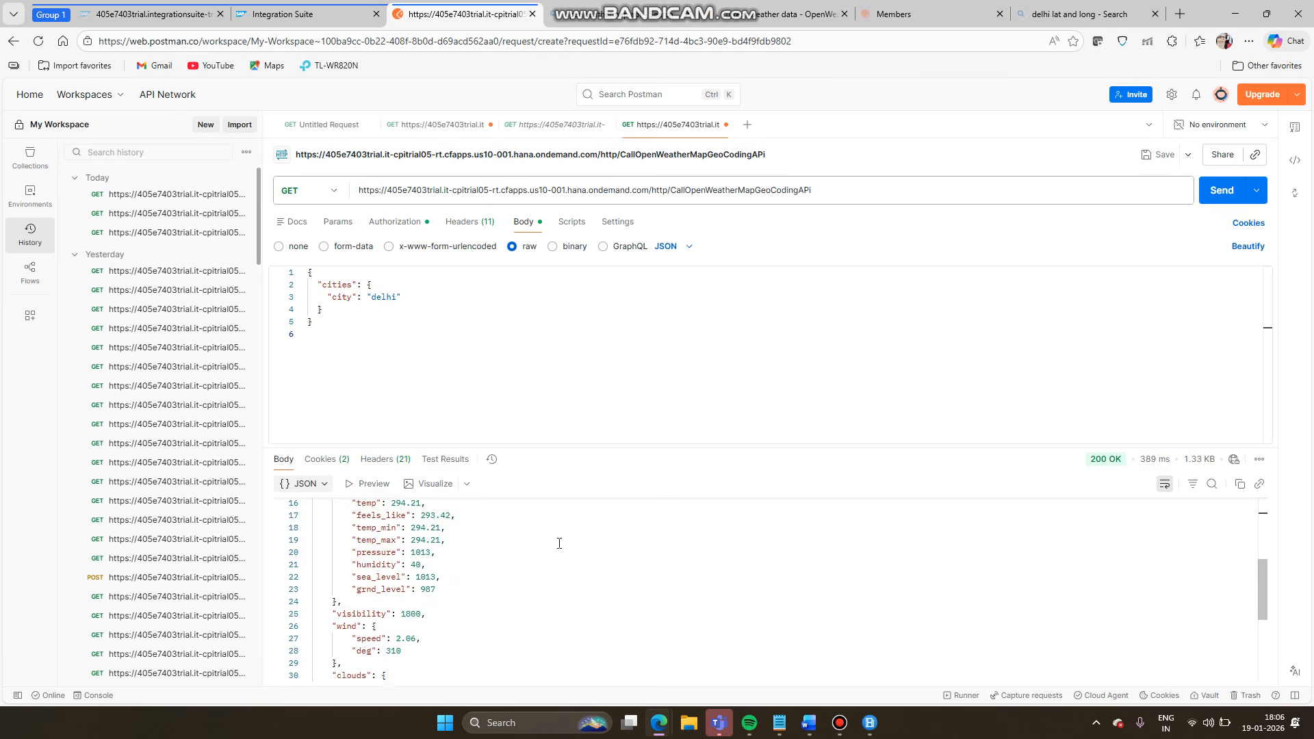
mouse_move(674, 723)
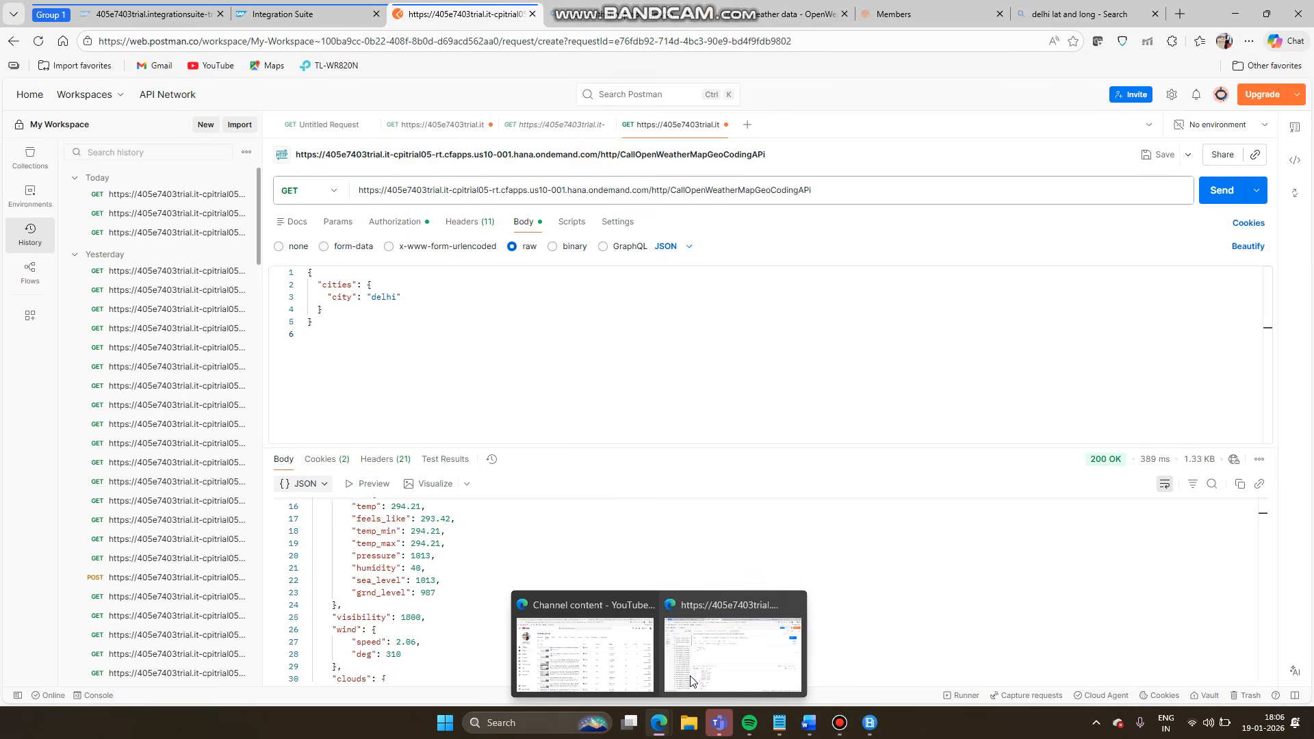
left_click(695, 672)
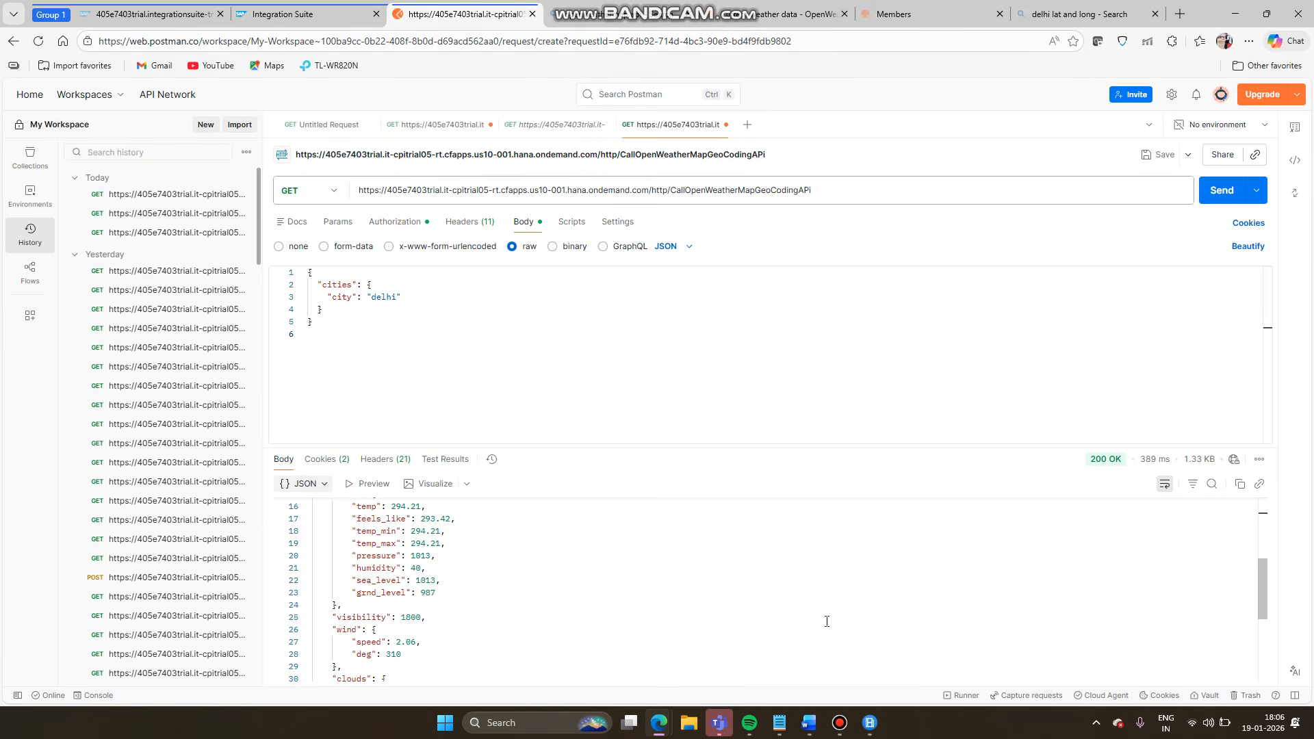
left_click(809, 722)
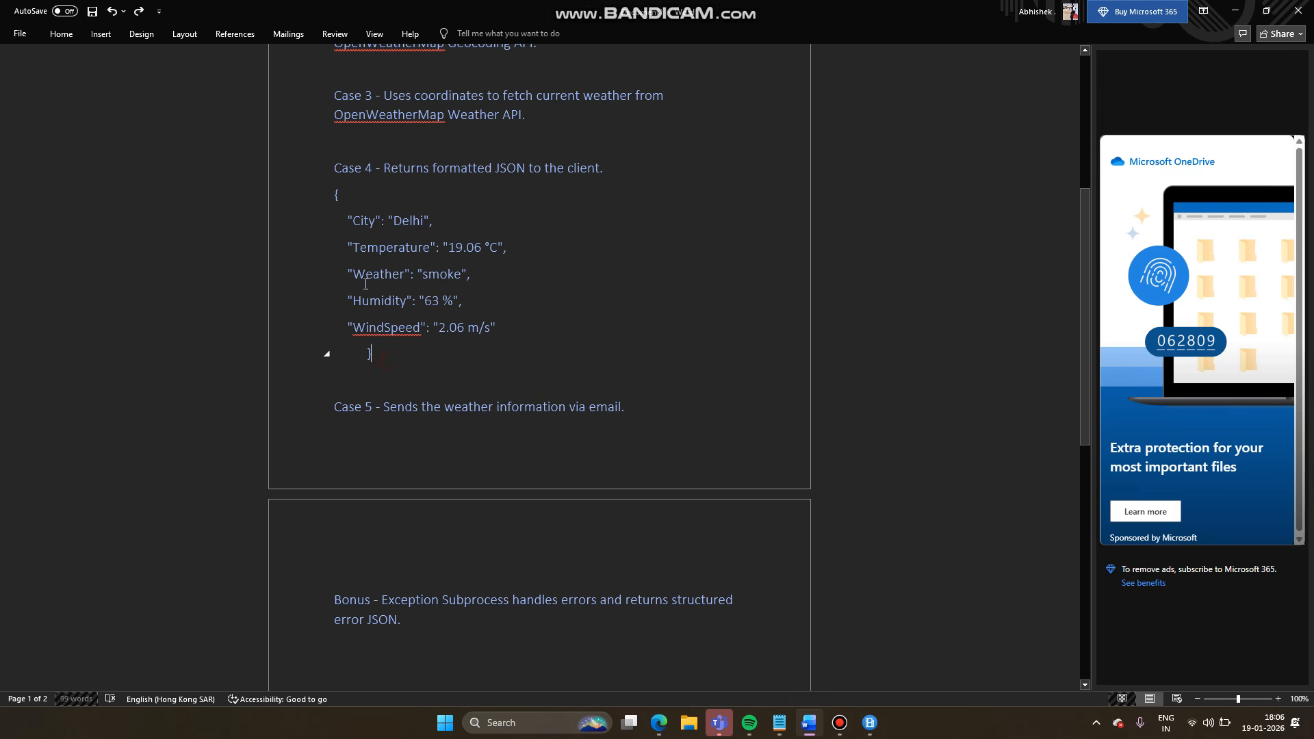
- Reread the Case 4 JSON sample, then bring the Postman response back up
left_click_drag(378, 354, 332, 195)
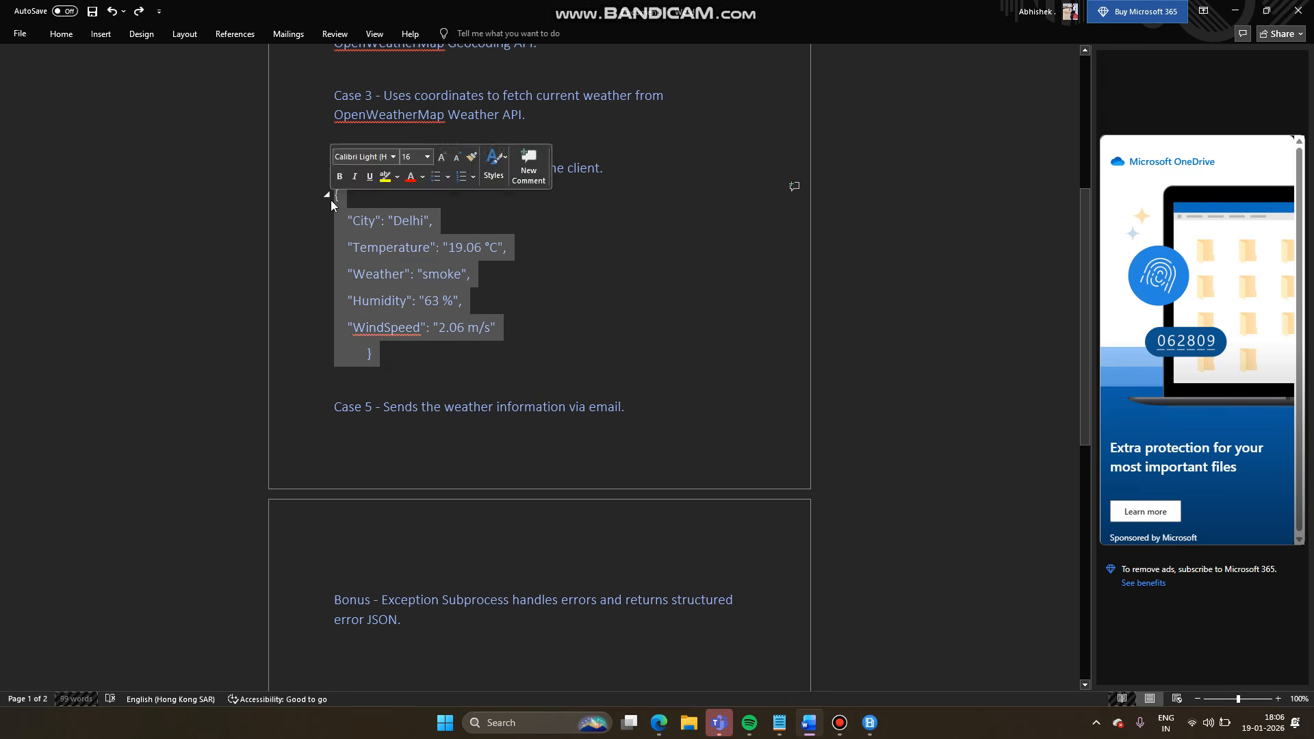
left_click(487, 360)
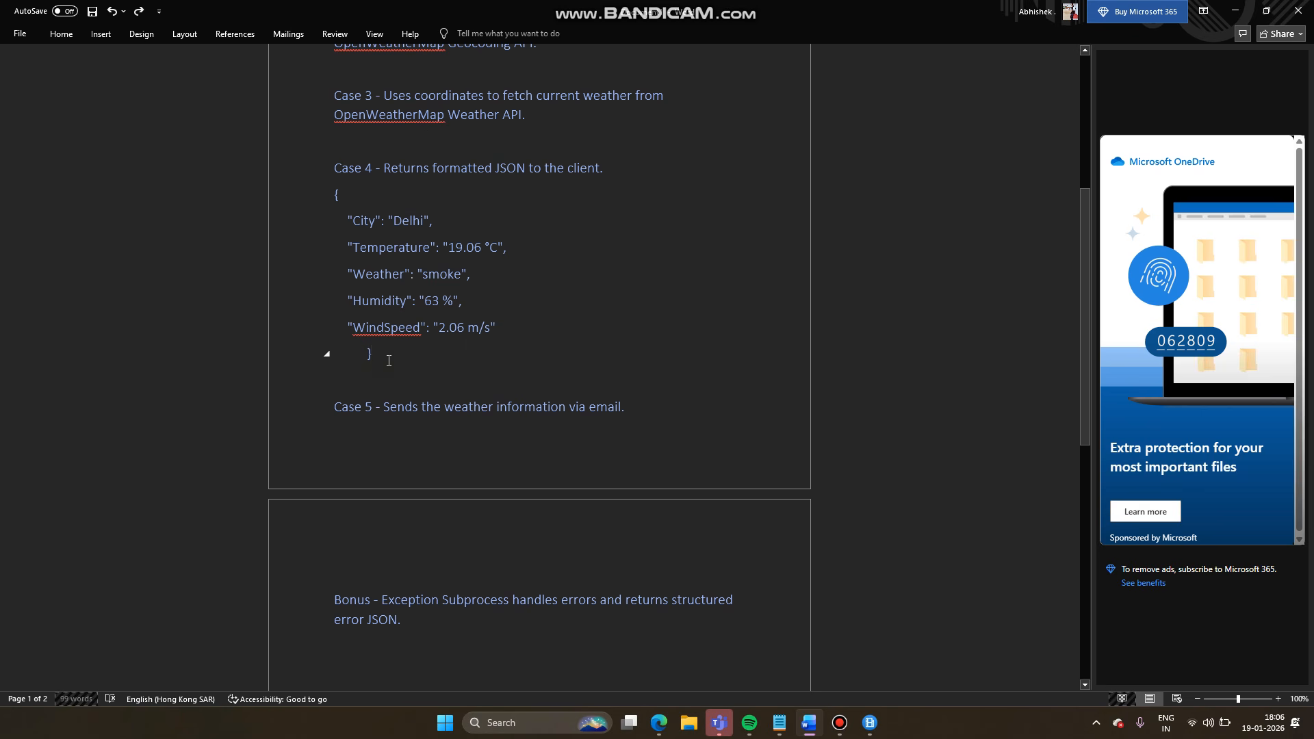
left_click_drag(358, 287, 333, 195)
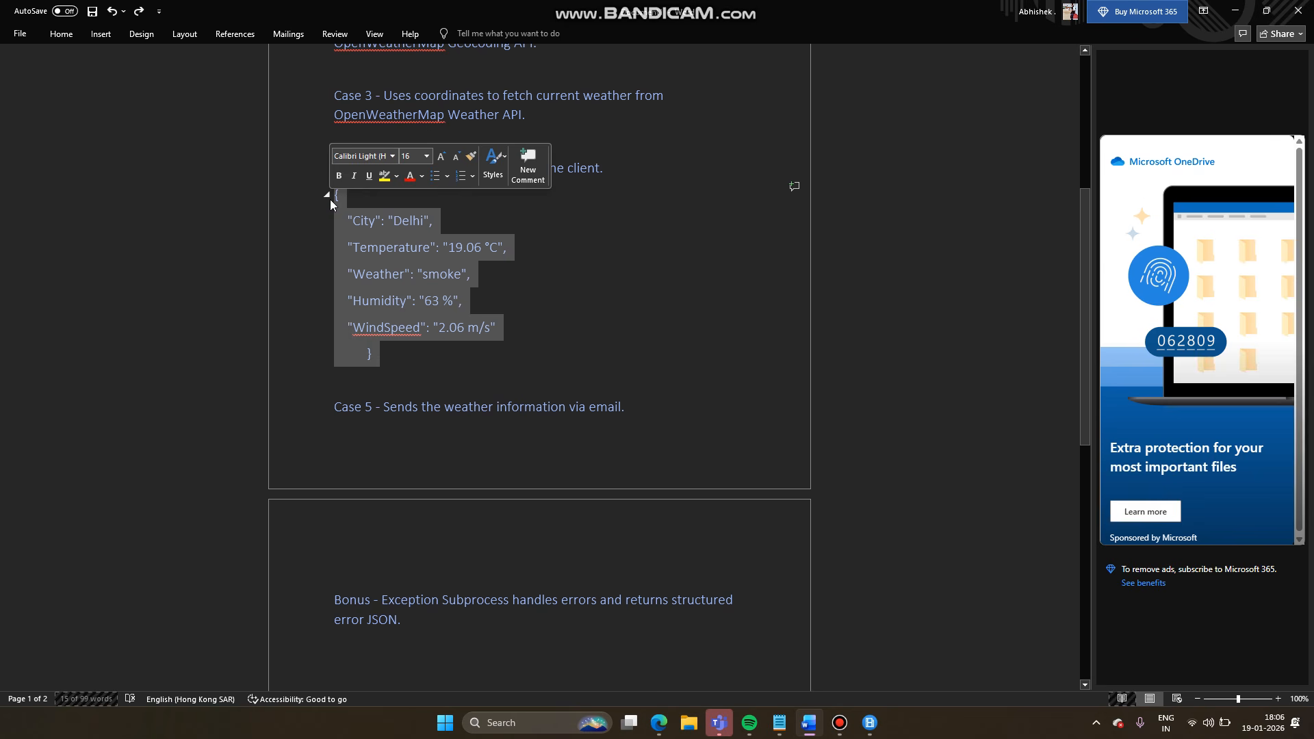
left_click(408, 376)
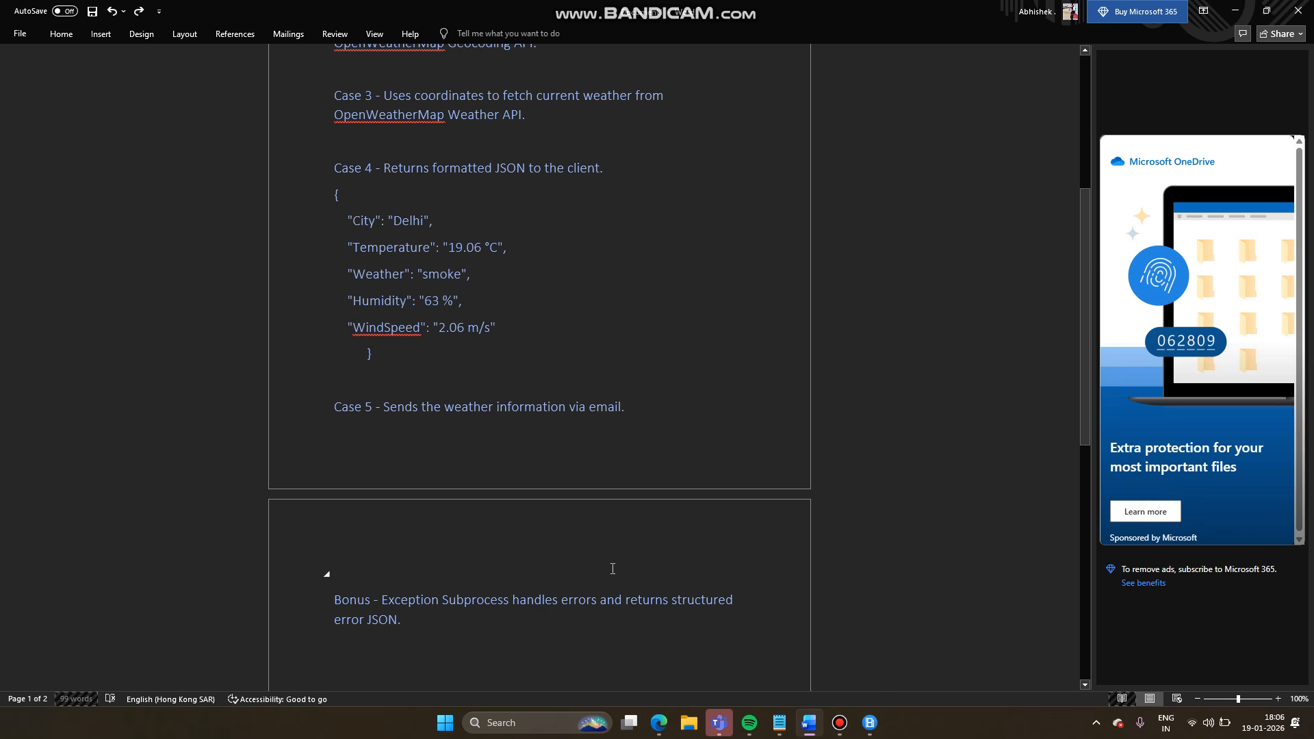
mouse_move(659, 723)
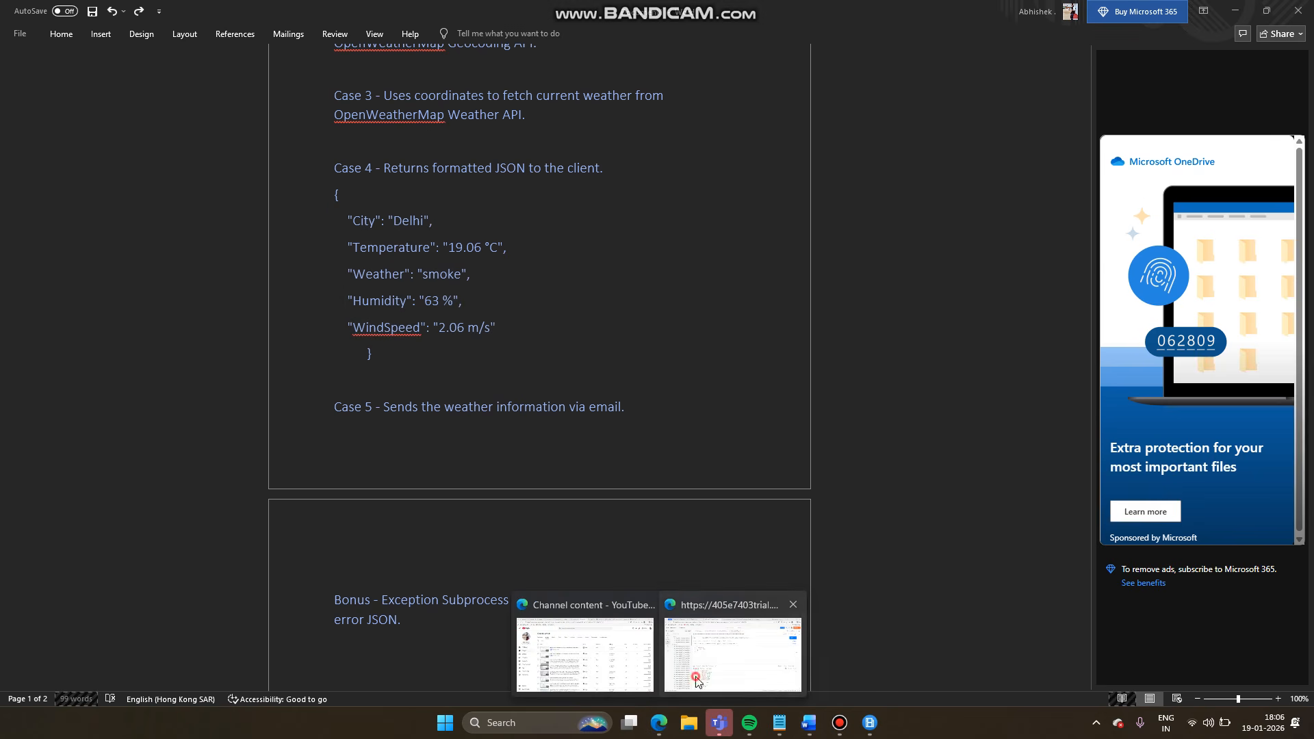
left_click(697, 681)
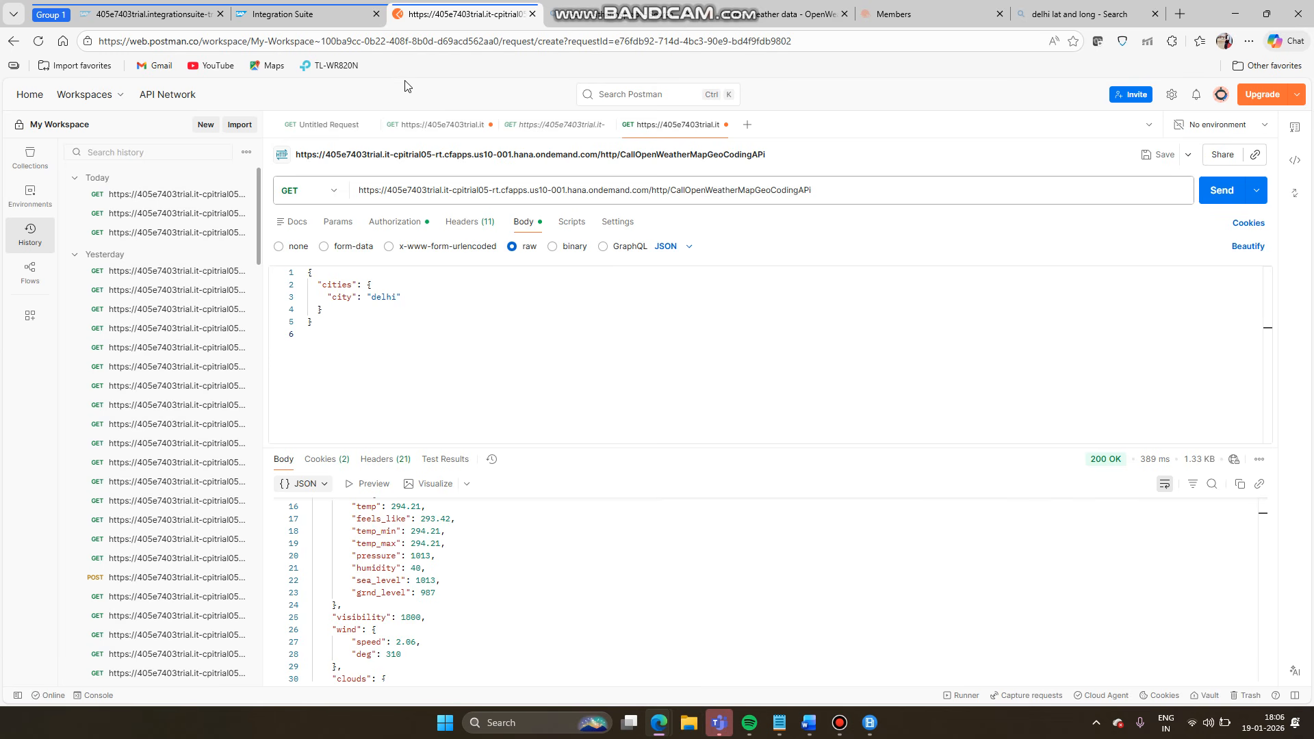
- Insert a Groovy Script step after Request Reply 2, just before End, in OpenWeatherMap_to_Email
left_click(308, 17)
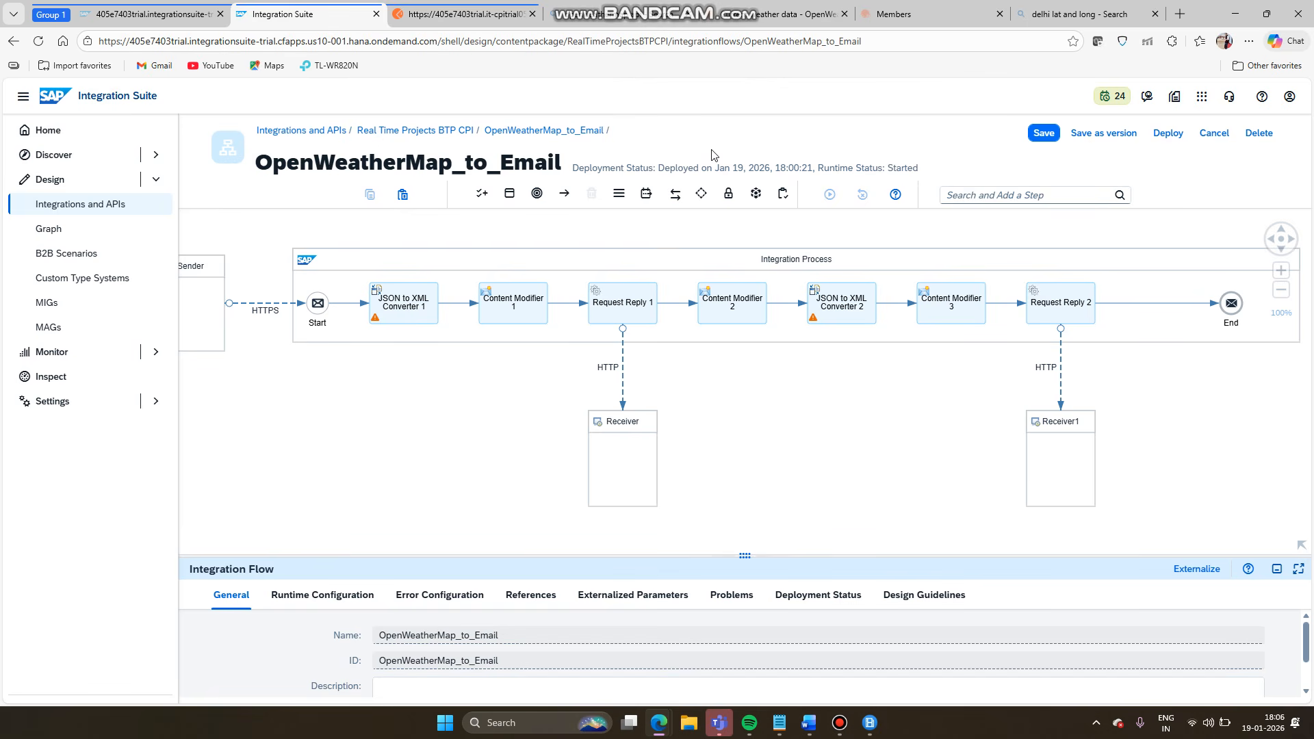
left_click(1145, 303)
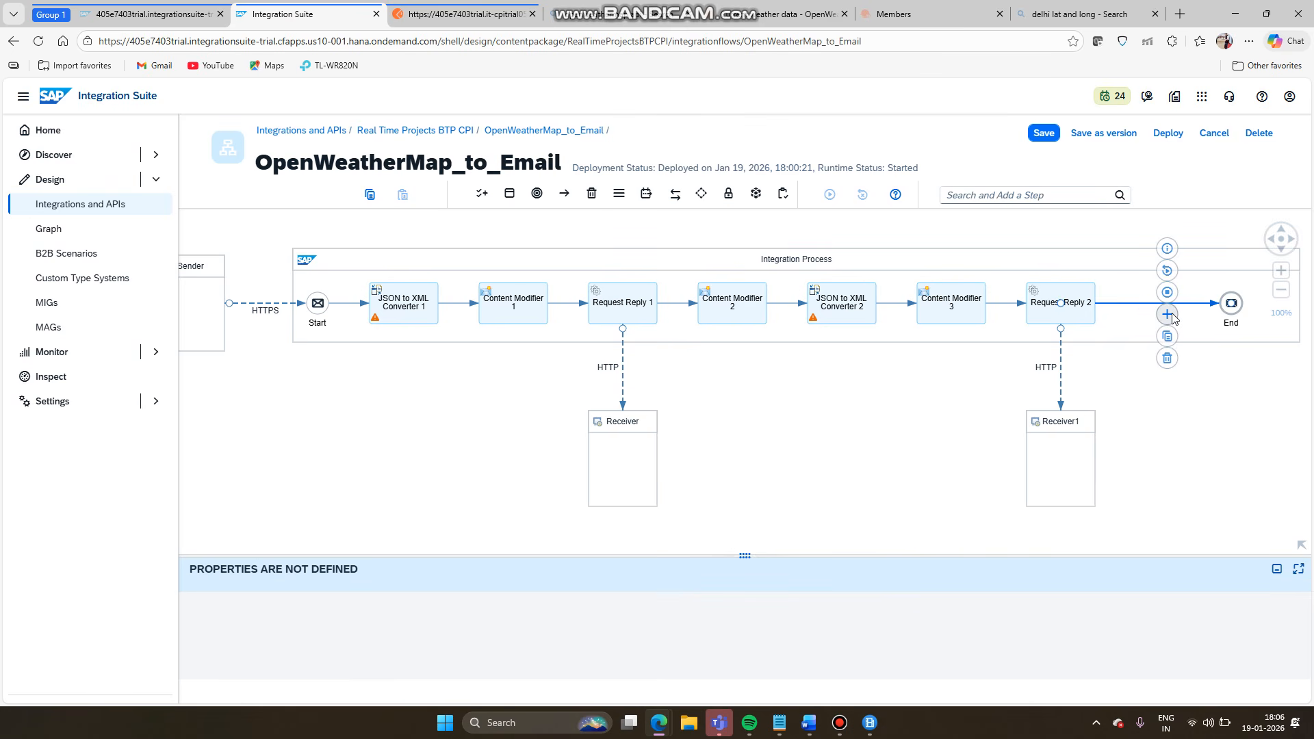
left_click(1167, 314)
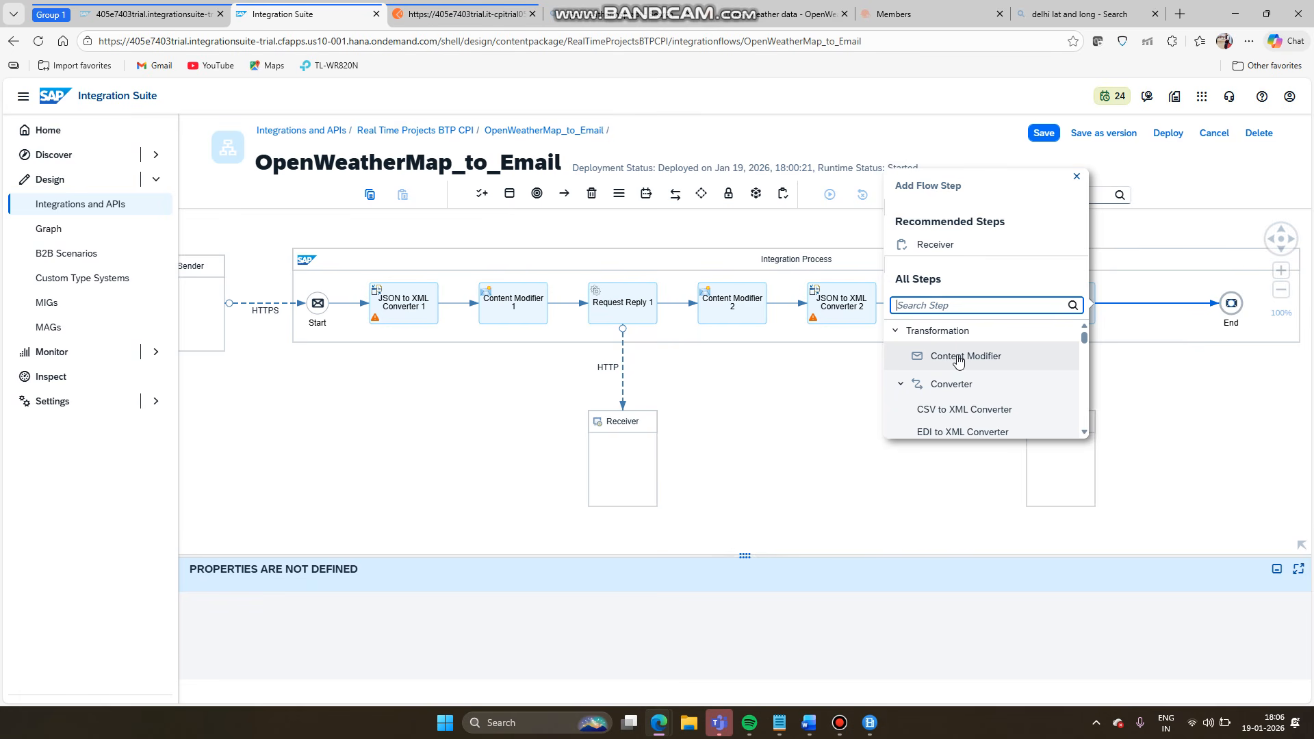
type("roo")
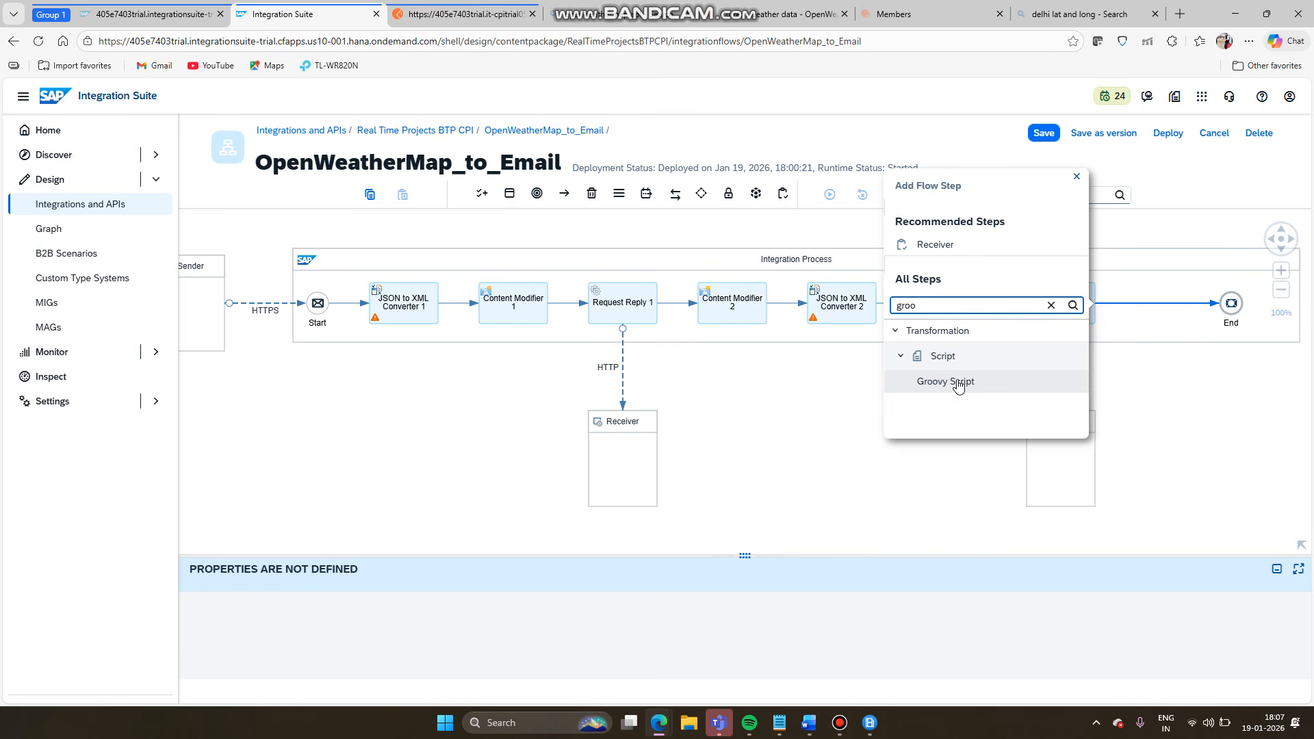
left_click(958, 385)
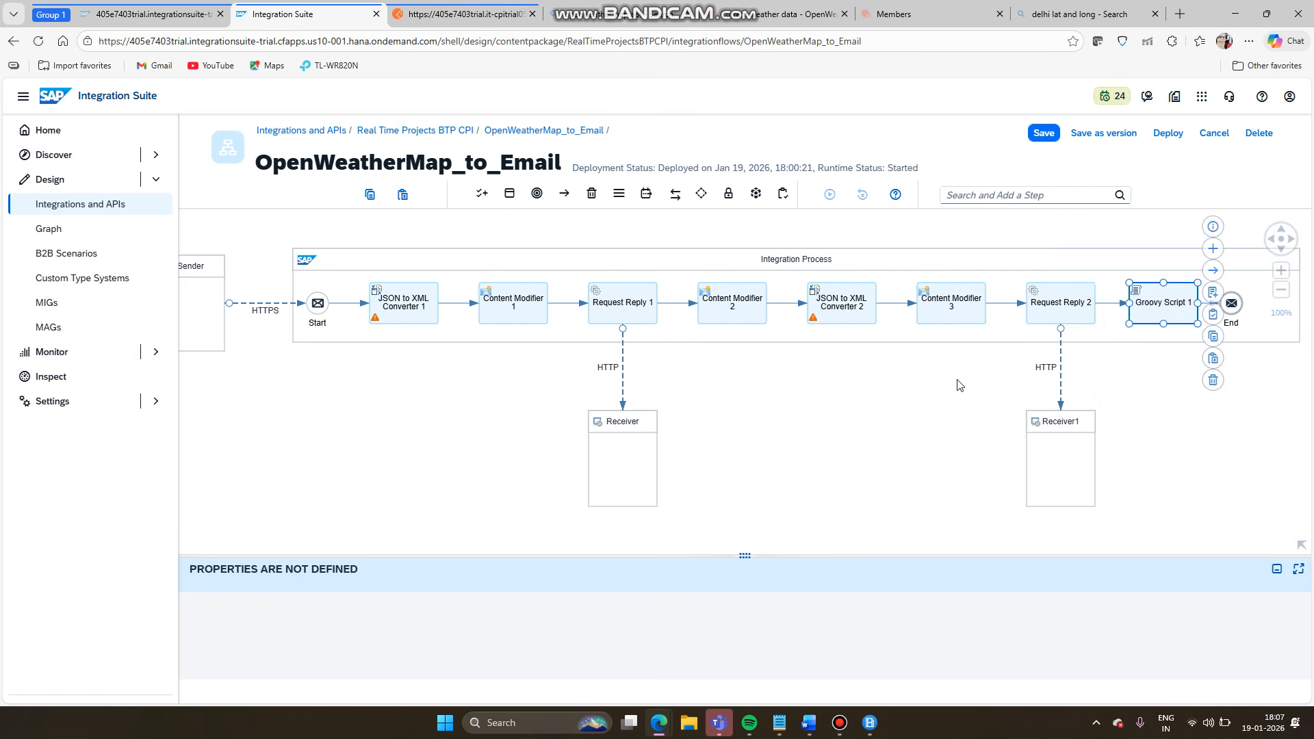
left_click(897, 409)
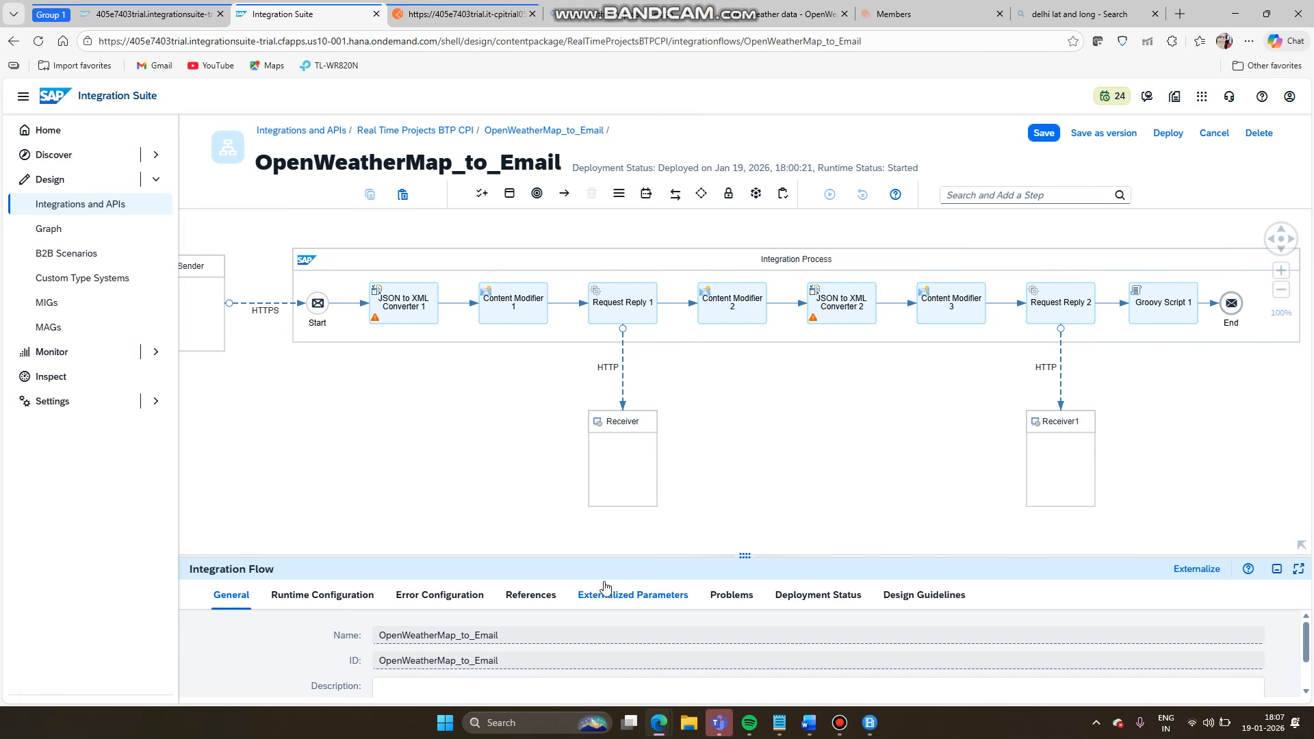
- Delete the script1.groovy resource from the flow's local references, leaving the list empty
left_click(537, 594)
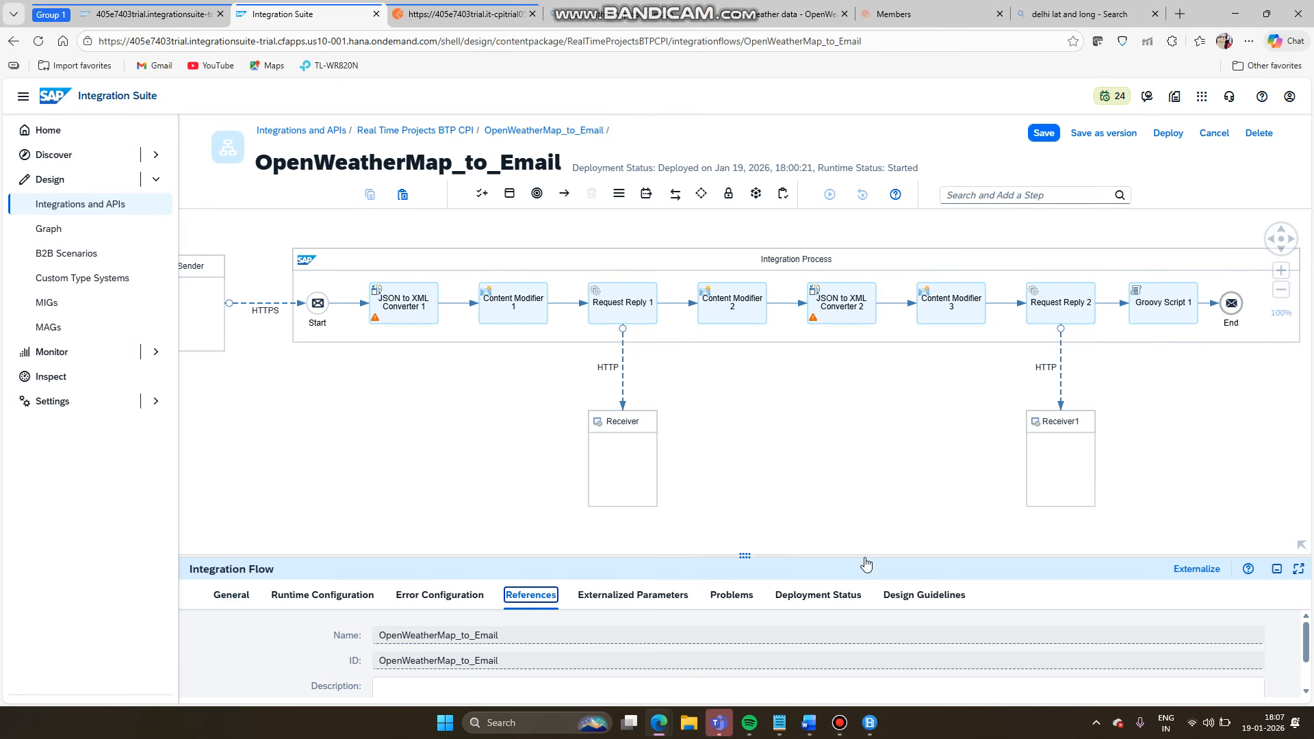
left_click(1298, 569)
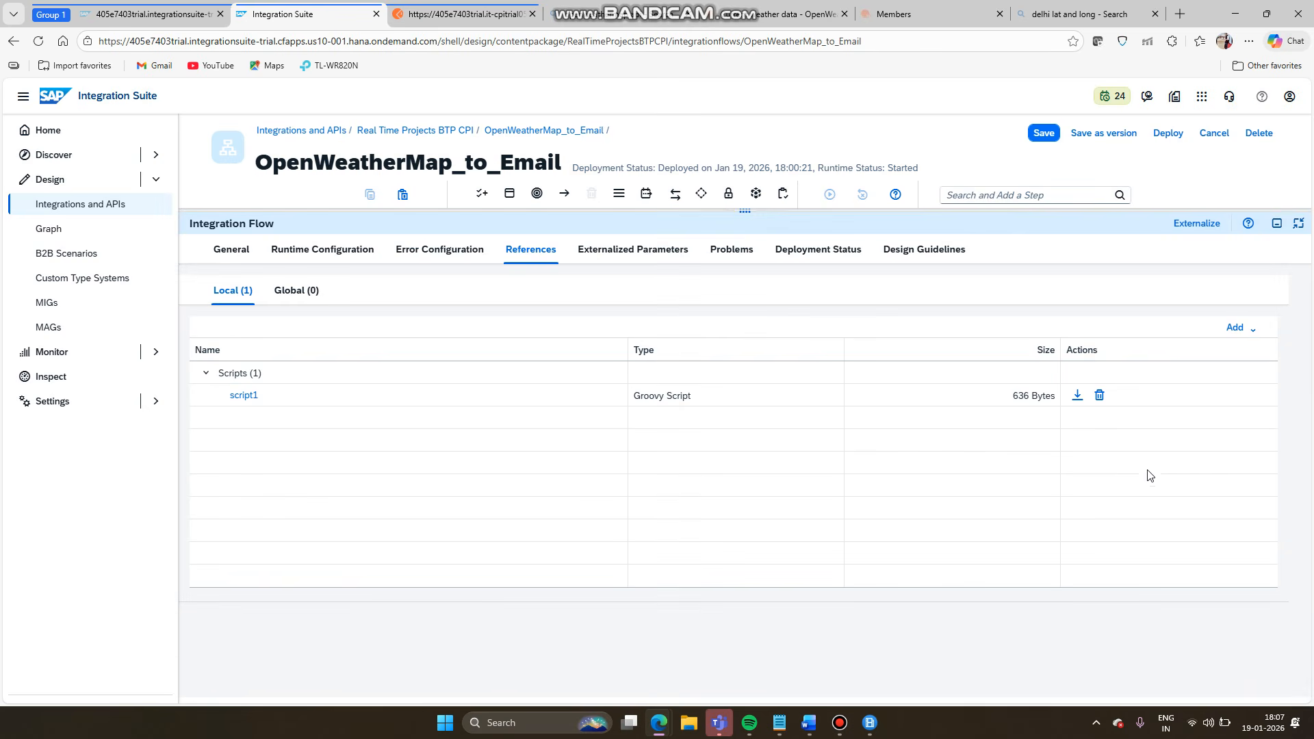
left_click(1100, 395)
left_click(930, 422)
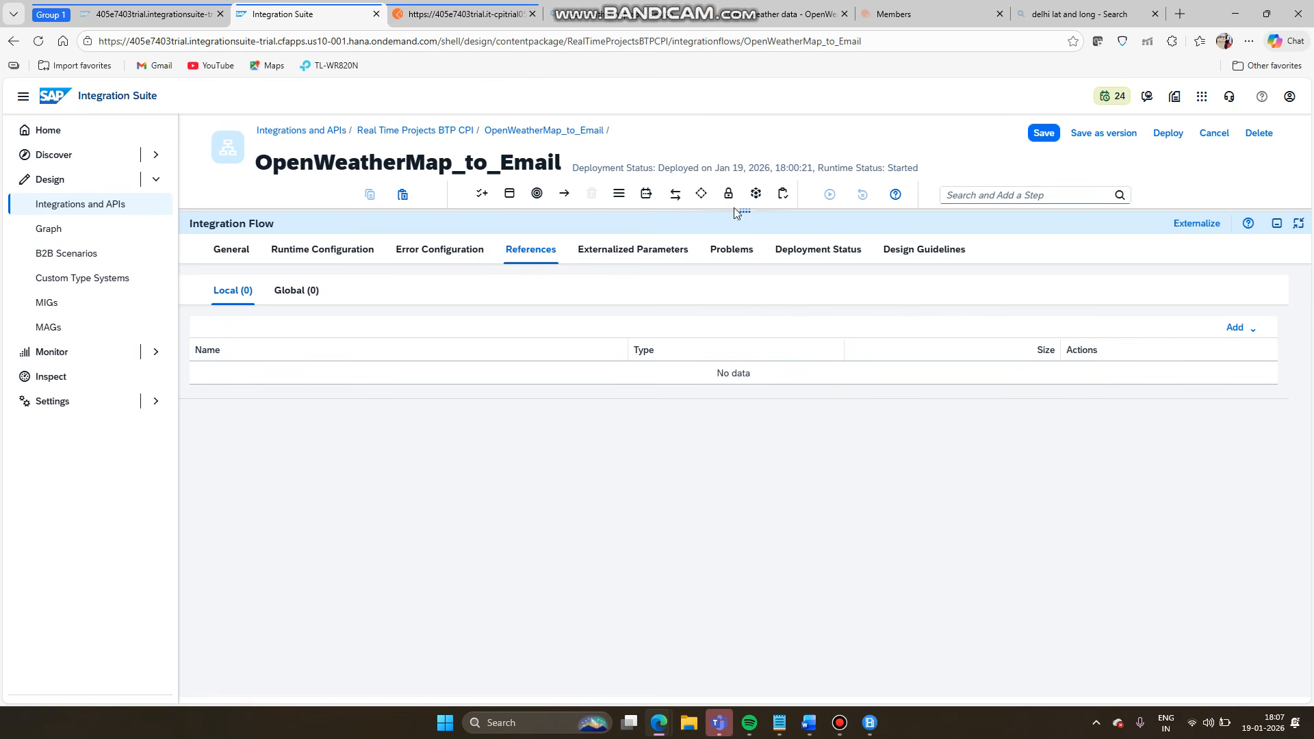
left_click_drag(744, 211, 750, 425)
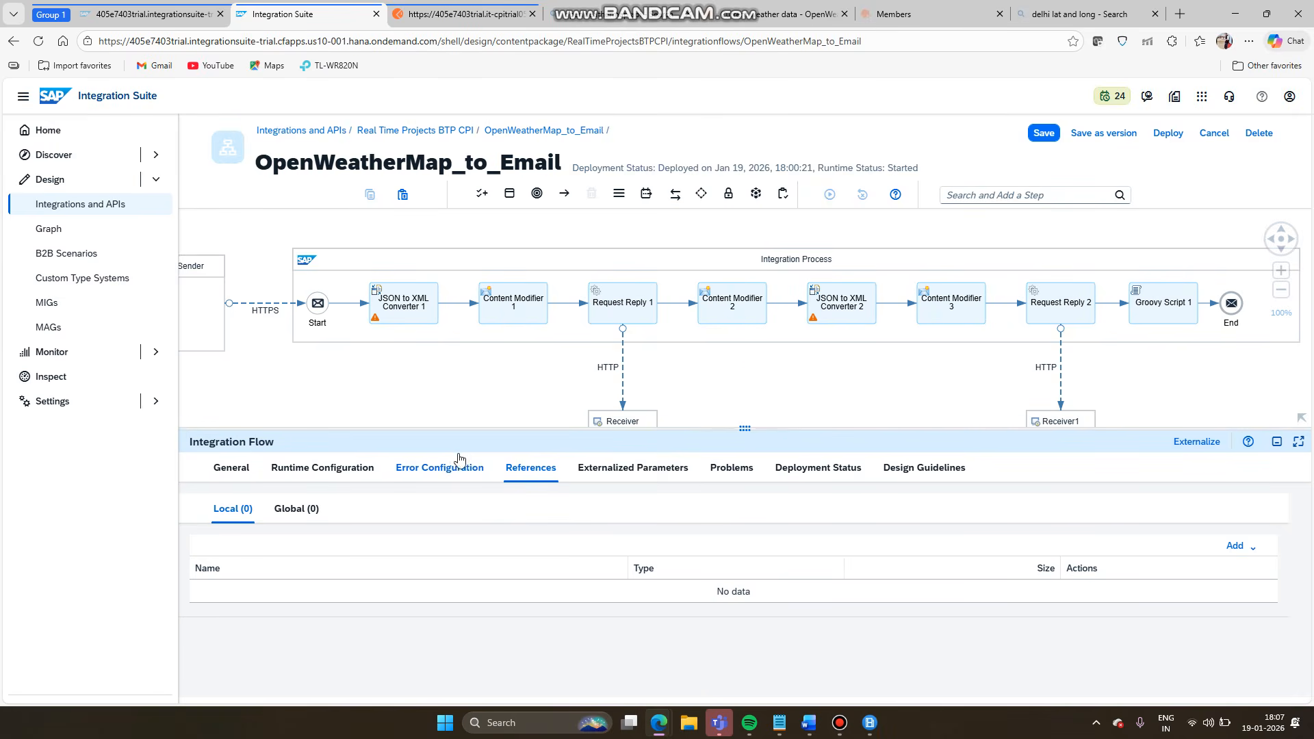
- In the flow's References, start adding a new Script resource
left_click(528, 470)
left_click(1236, 546)
left_click(1247, 602)
mouse_move(1244, 633)
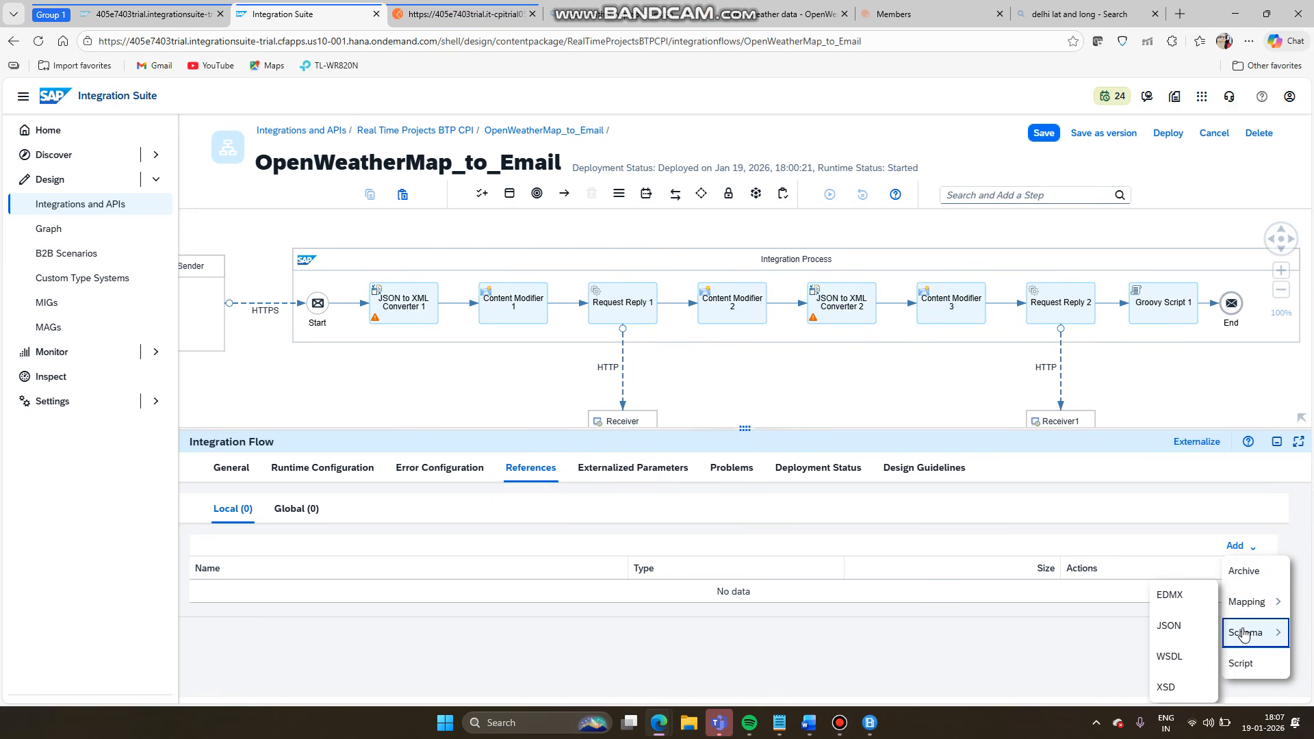
left_click(1242, 664)
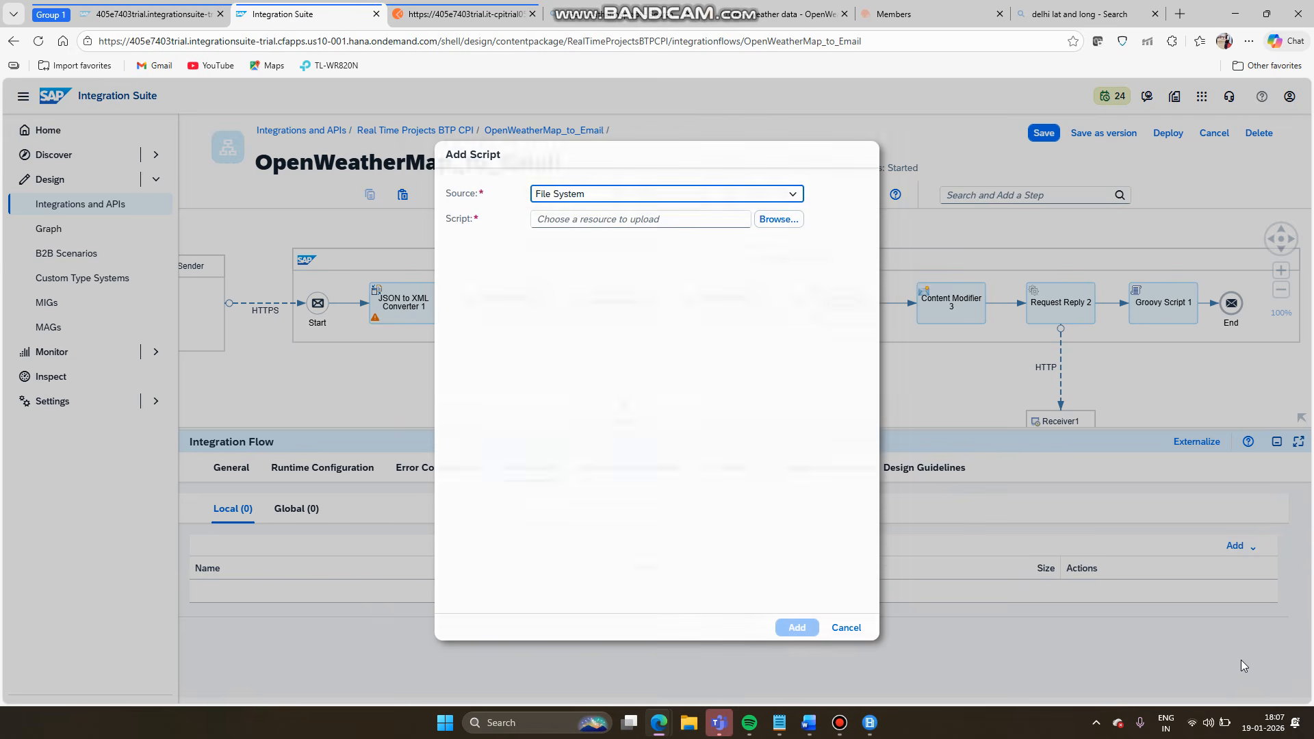
- Upload weatherformation.groovy from the Downloads folder as the flow's local script reference
left_click(787, 220)
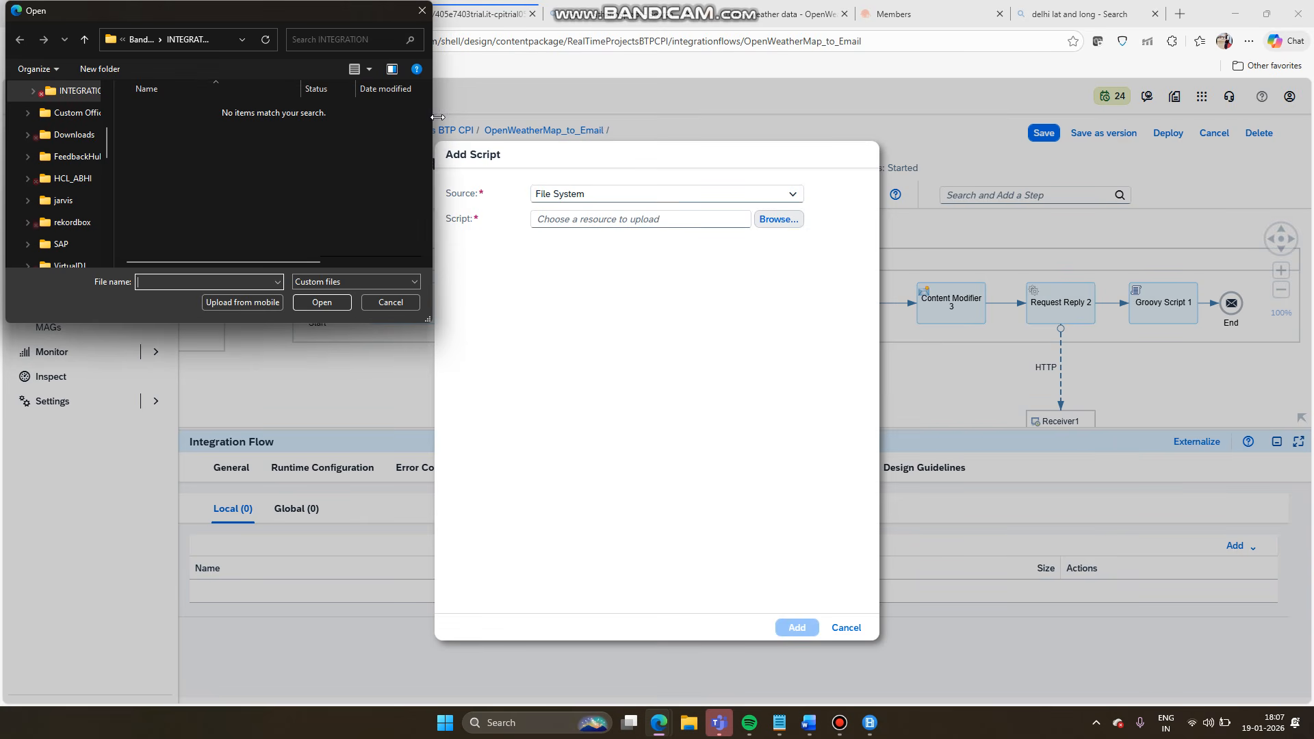
left_click(77, 136)
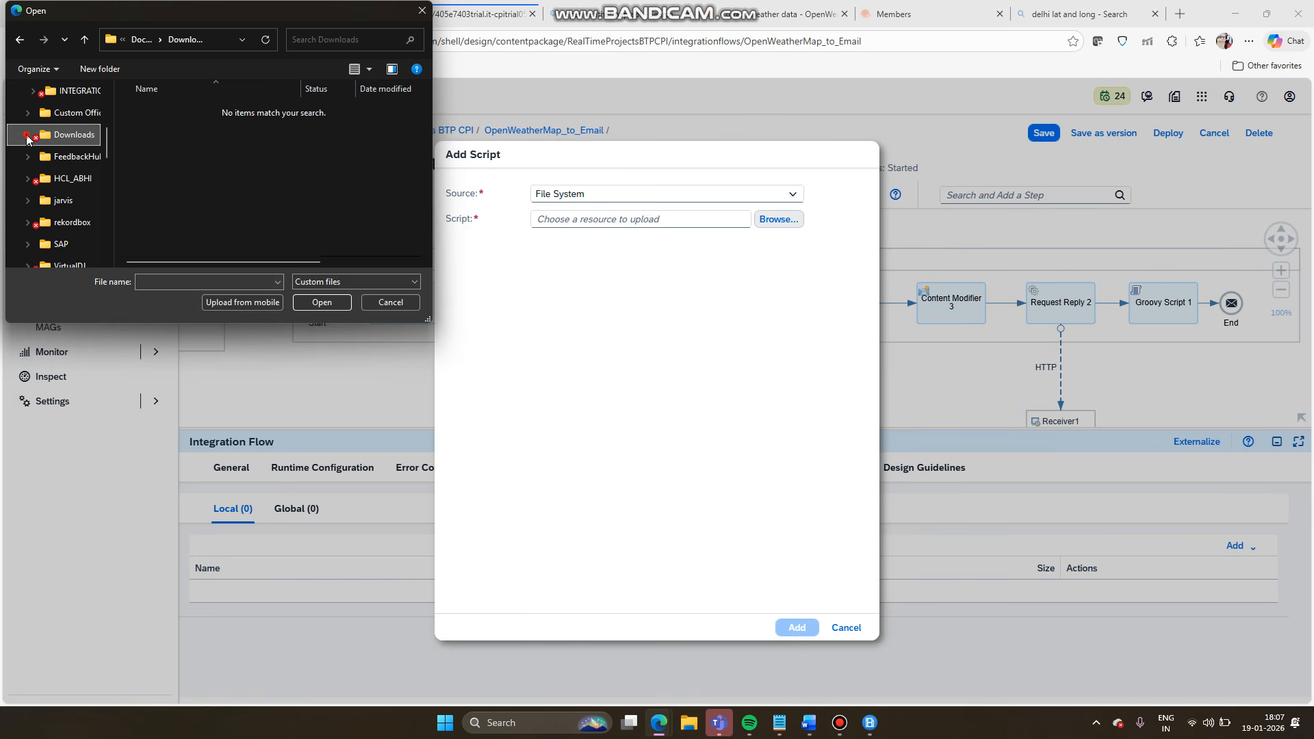
scroll(44, 164, "up", 3)
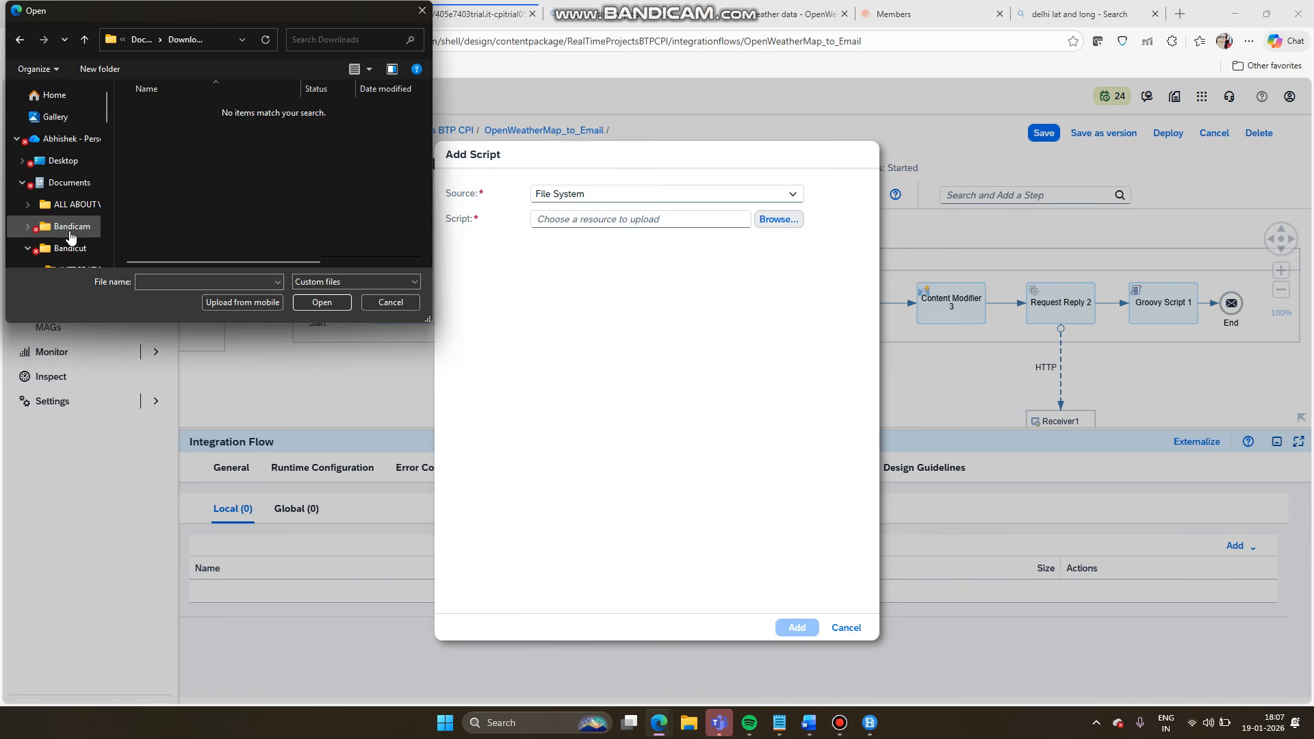
scroll(71, 237, "down", 6)
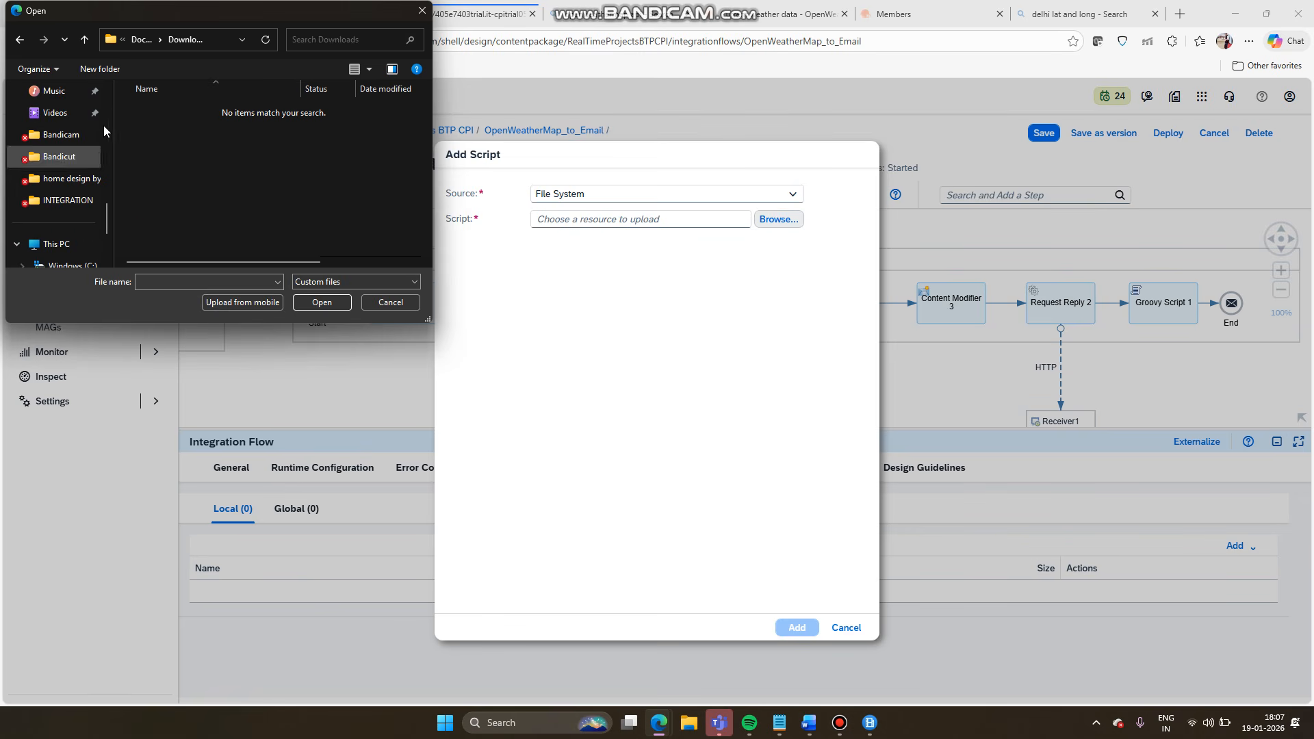
scroll(111, 88, "up", 2)
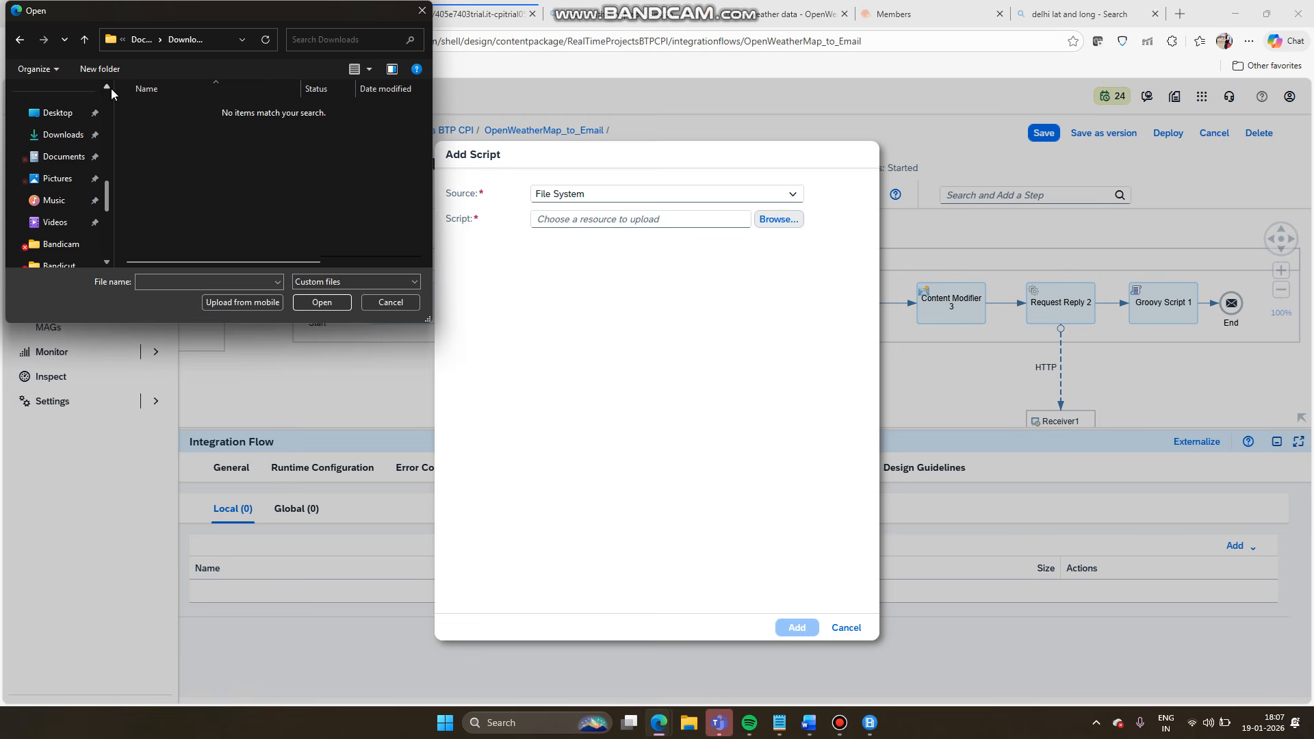
left_click(63, 135)
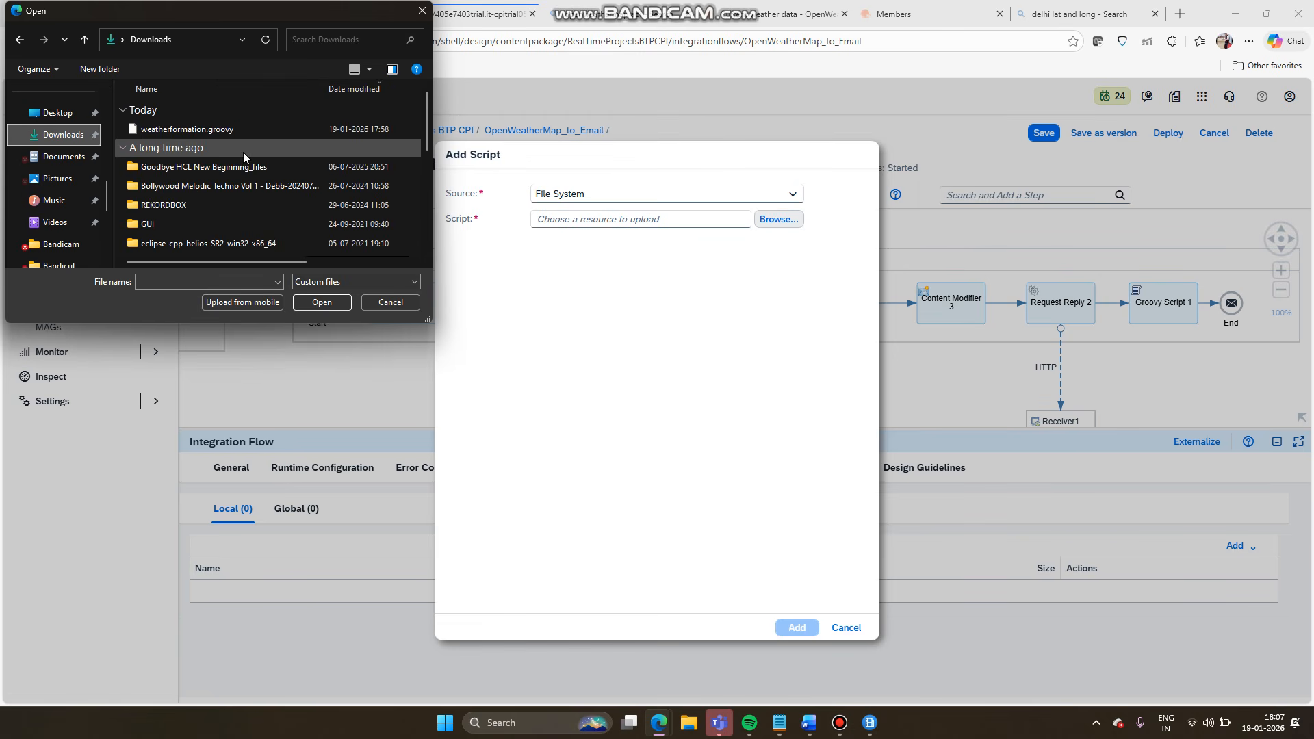
left_click(207, 134)
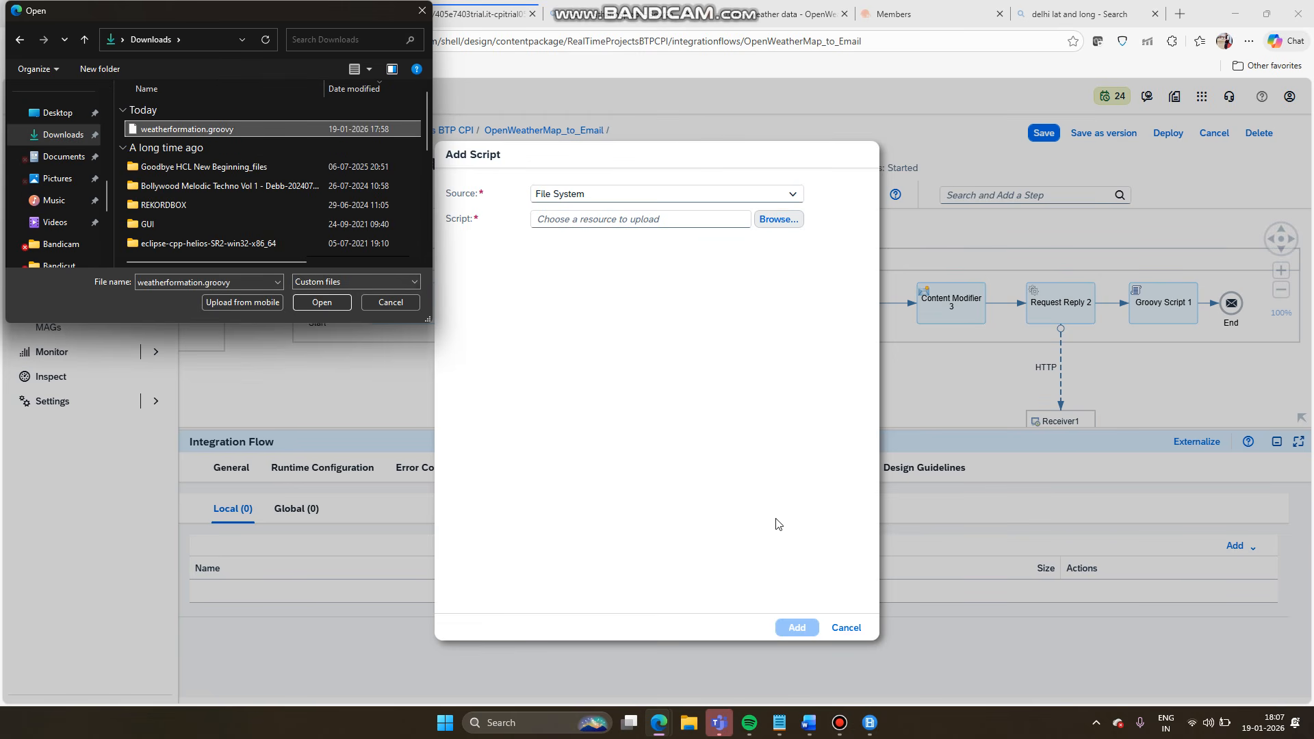
left_click(311, 303)
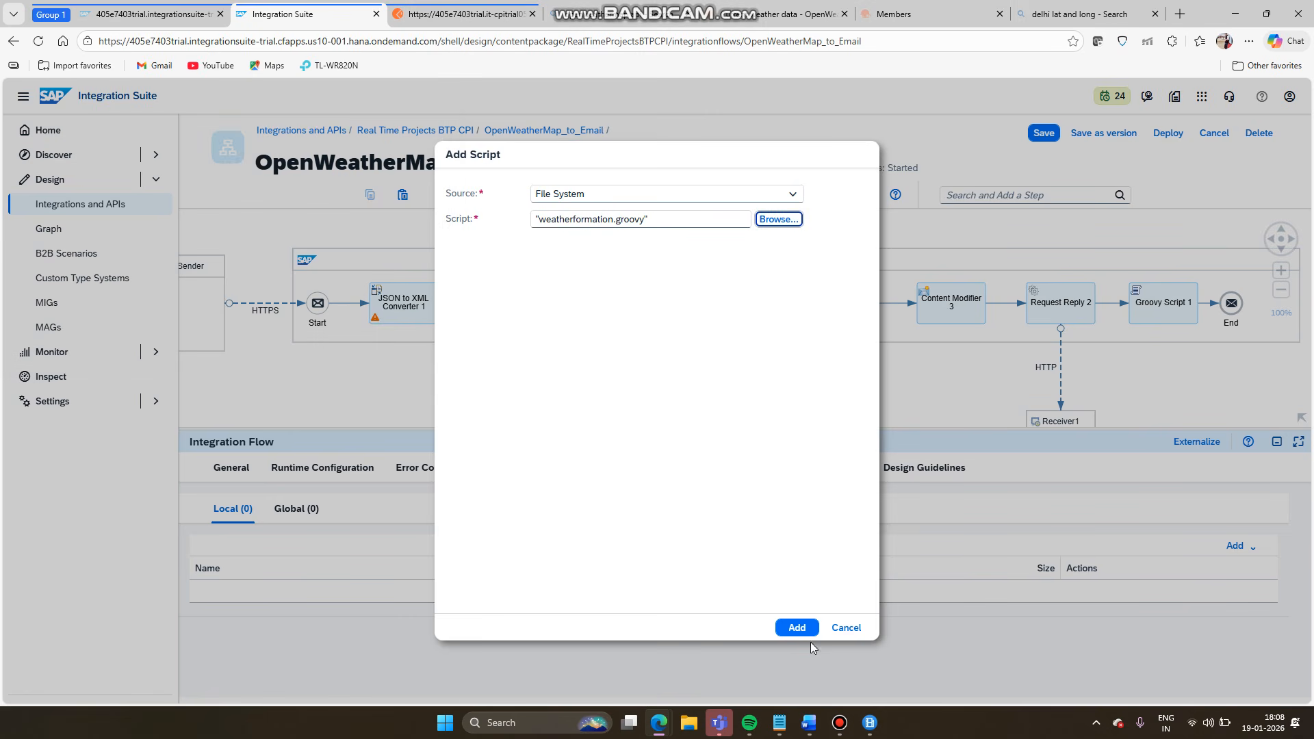
left_click(801, 629)
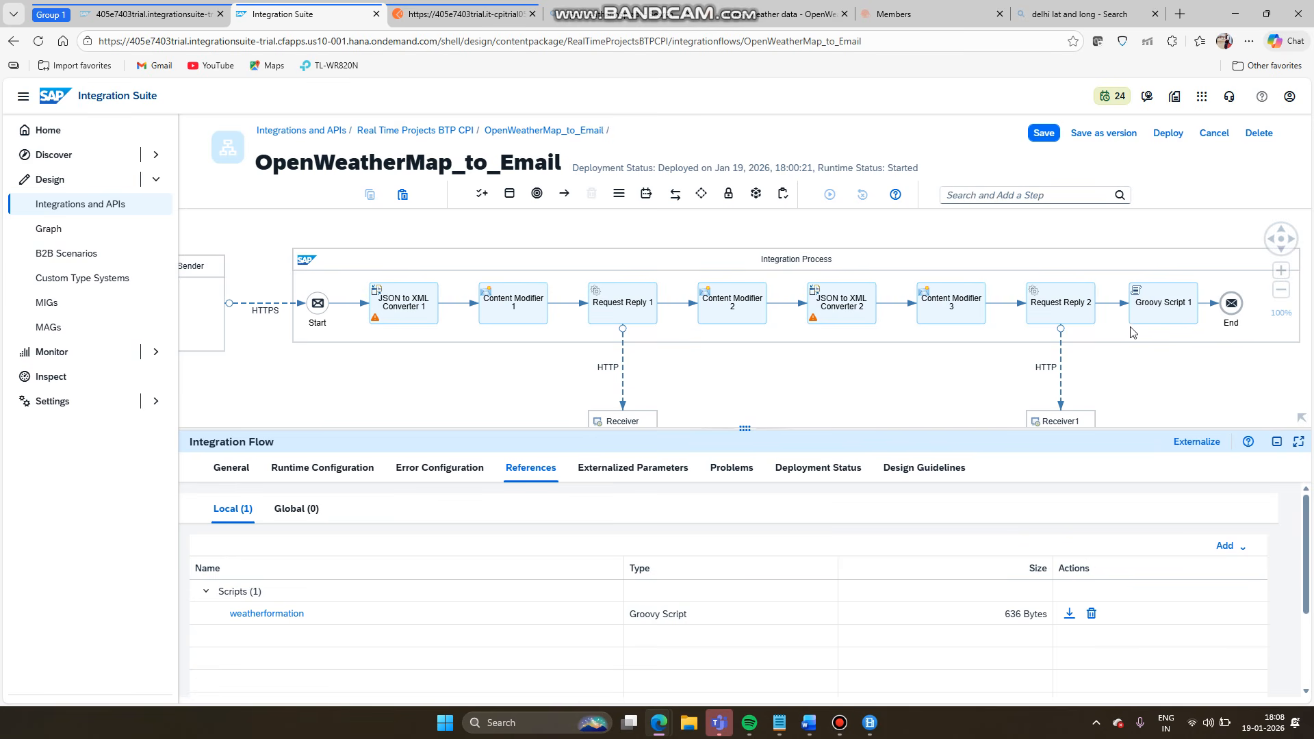
- Assign /script/weatherformation.groovy as the script file of Groovy Script 1
left_click(1157, 321)
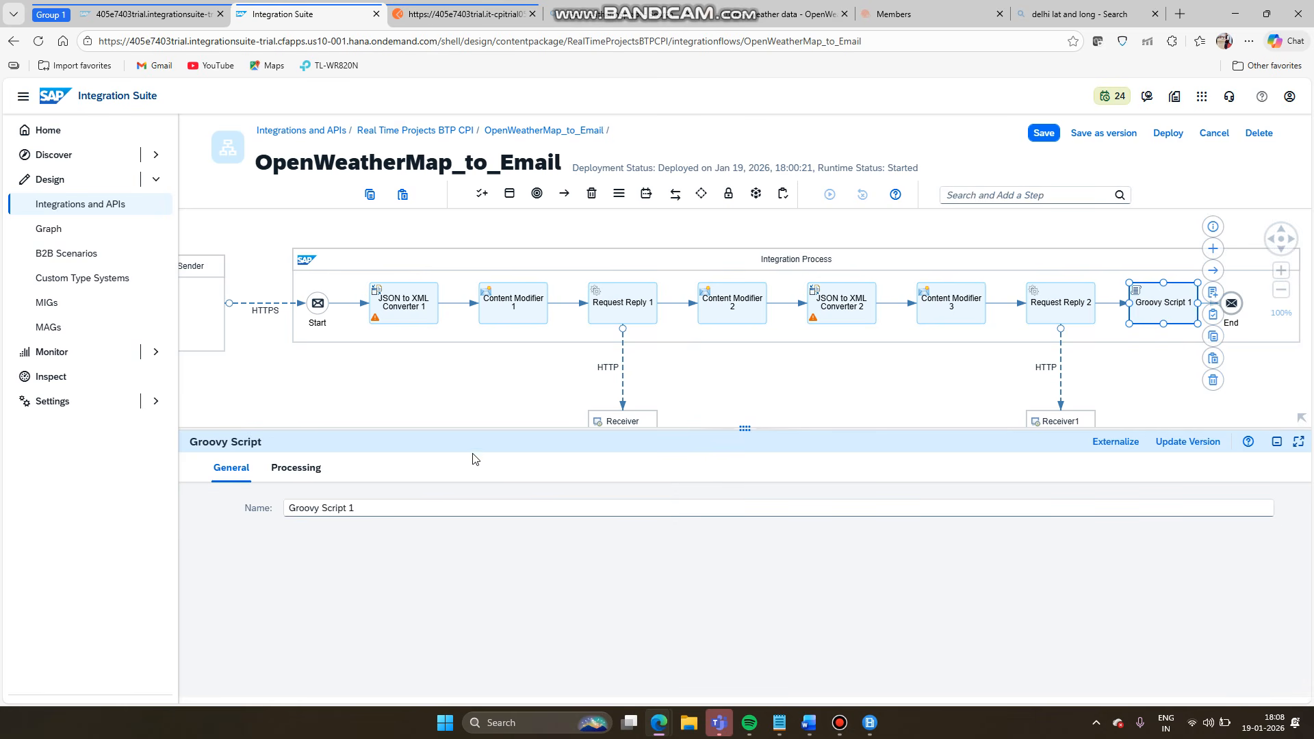
left_click(300, 471)
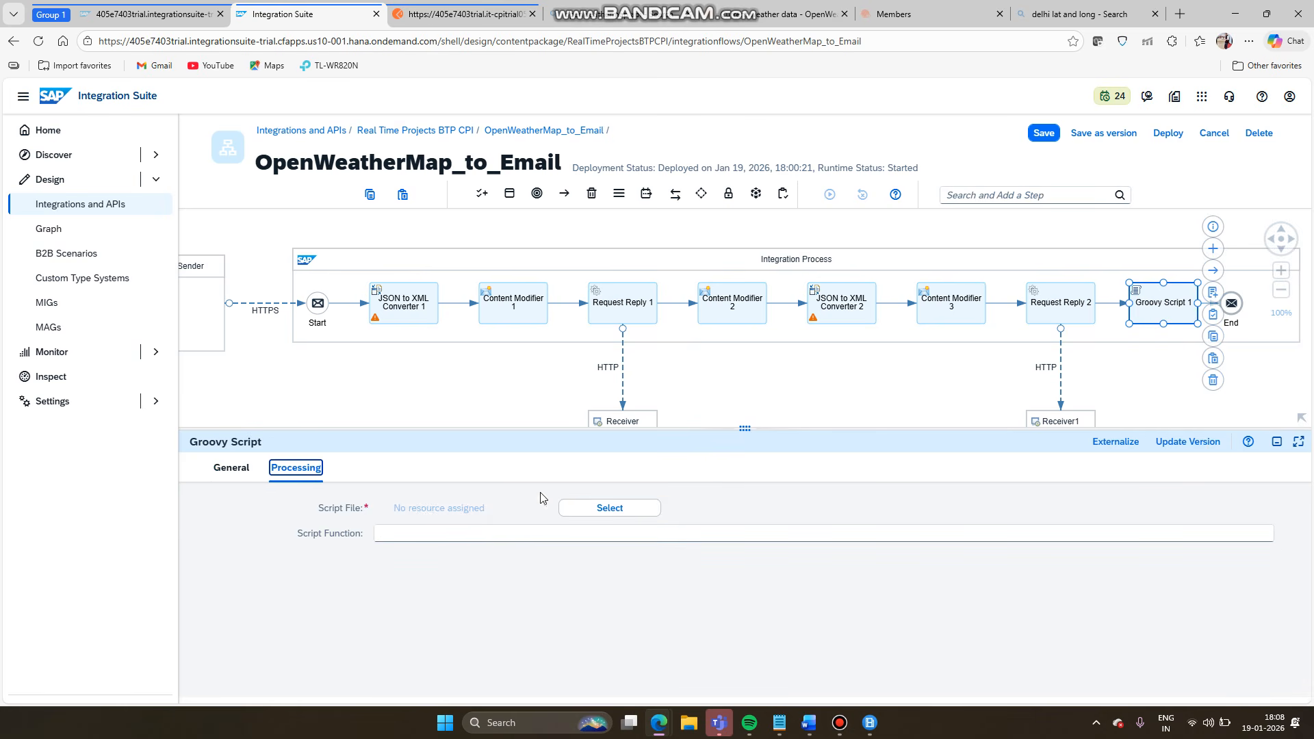
left_click(617, 510)
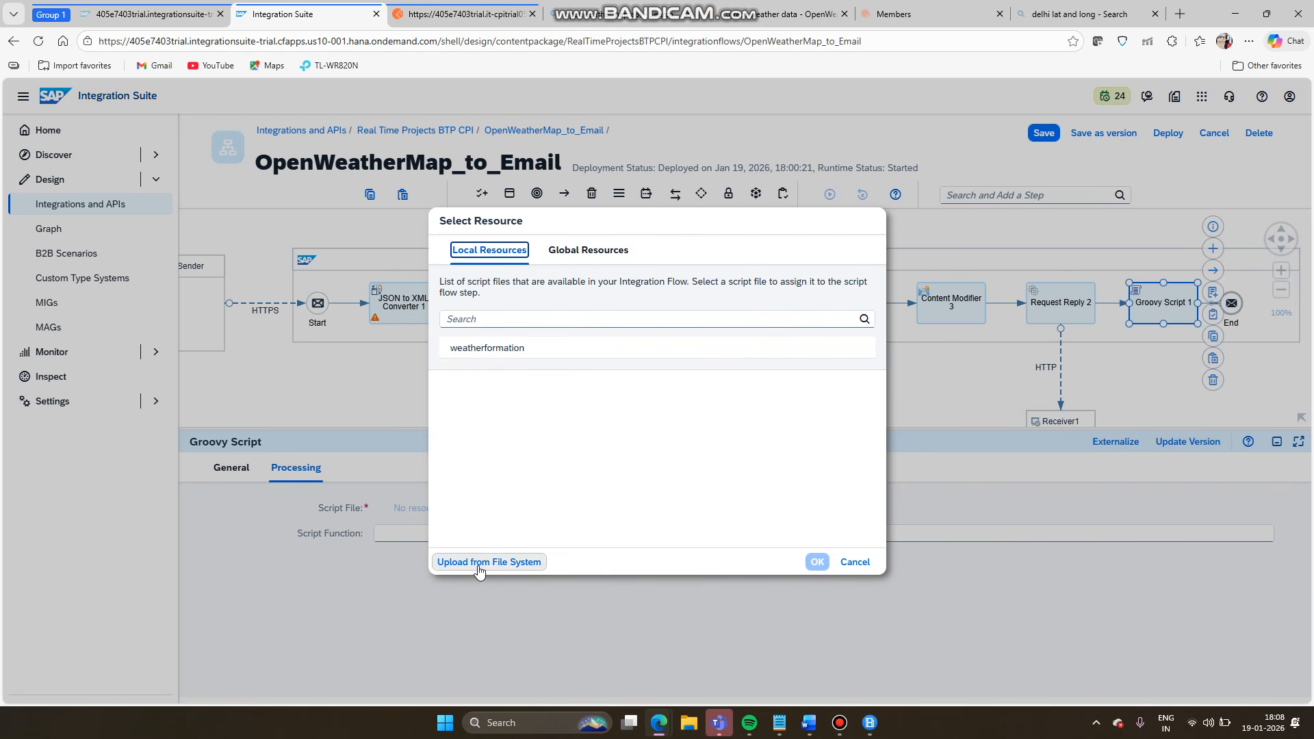
left_click(506, 349)
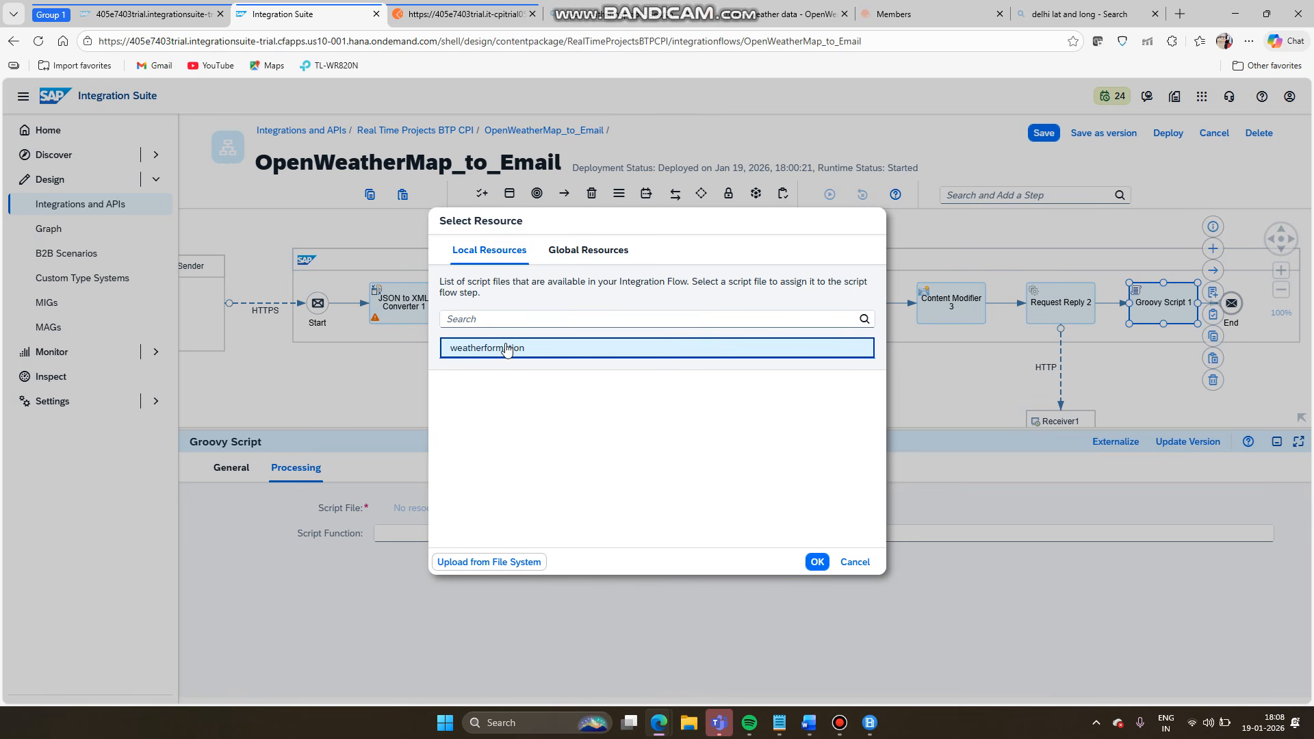
left_click(816, 563)
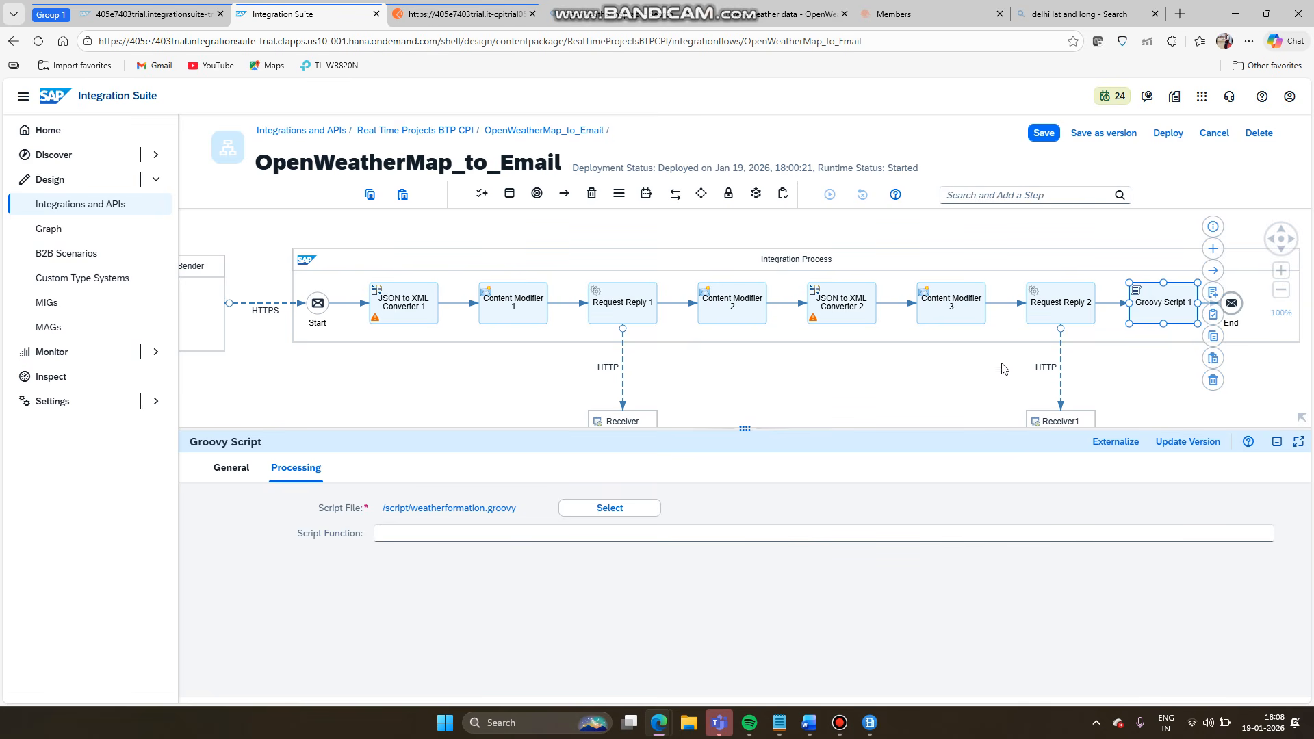
left_click(909, 261)
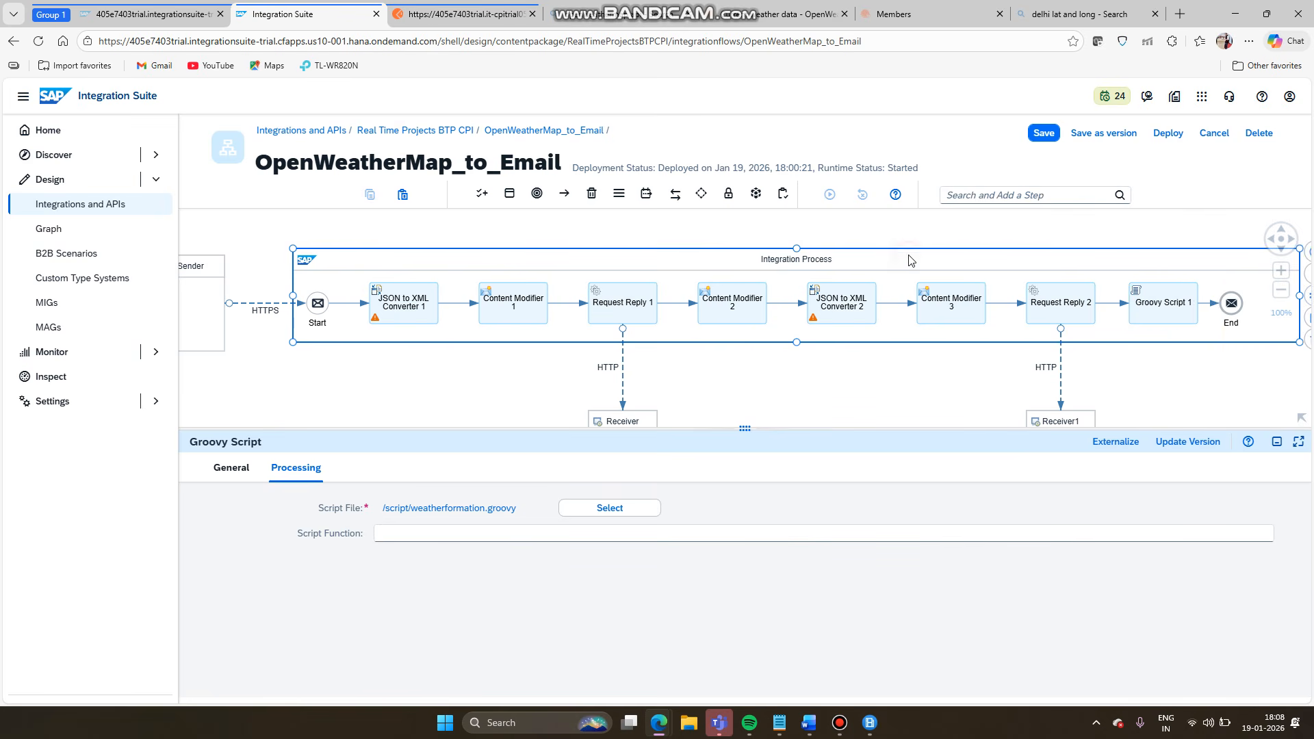
- Save OpenWeatherMap_to_Email and deploy it to the Cloud Integration runtime
left_click(1039, 135)
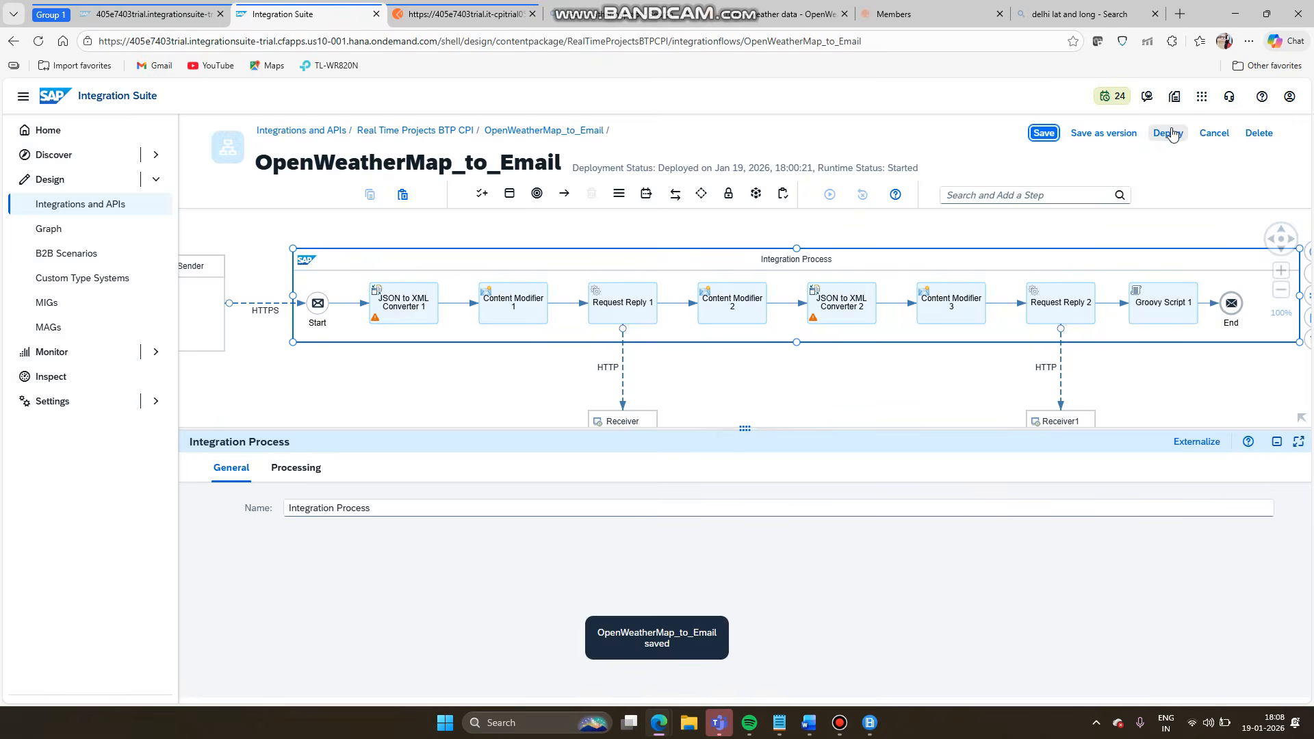
left_click(1171, 134)
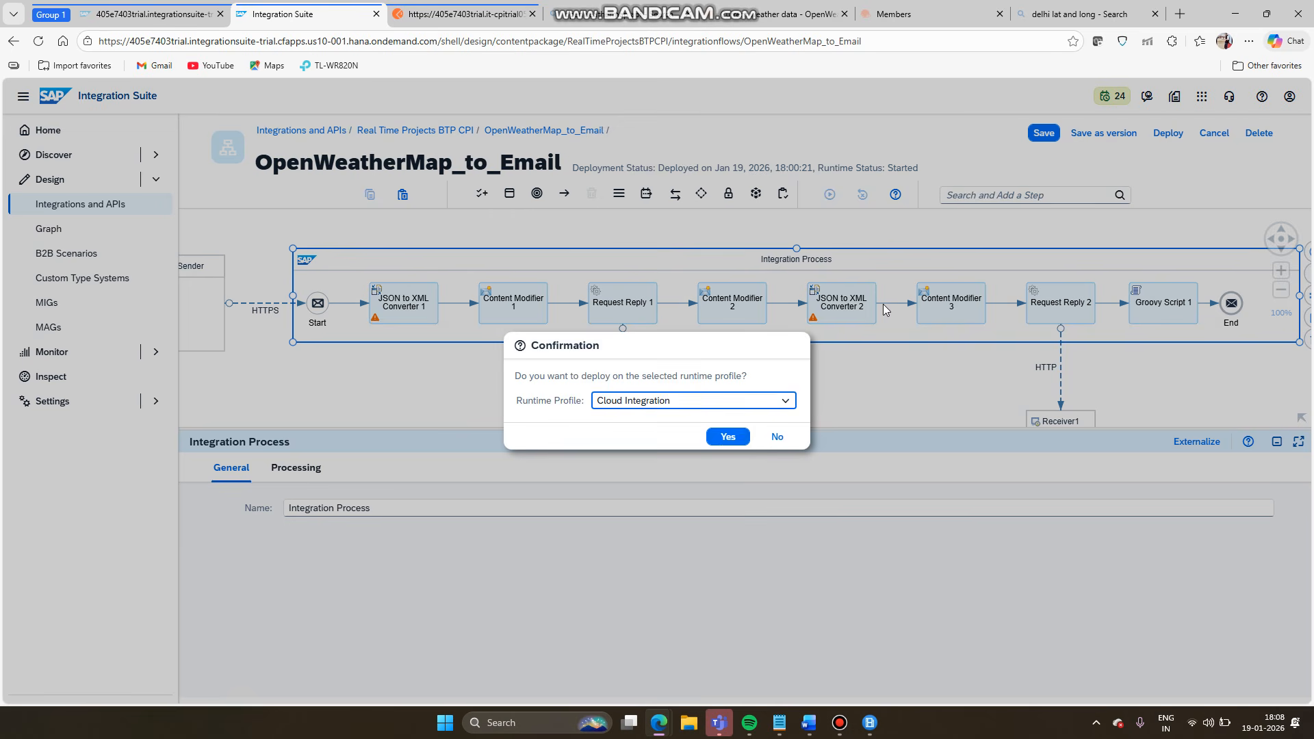
left_click(724, 437)
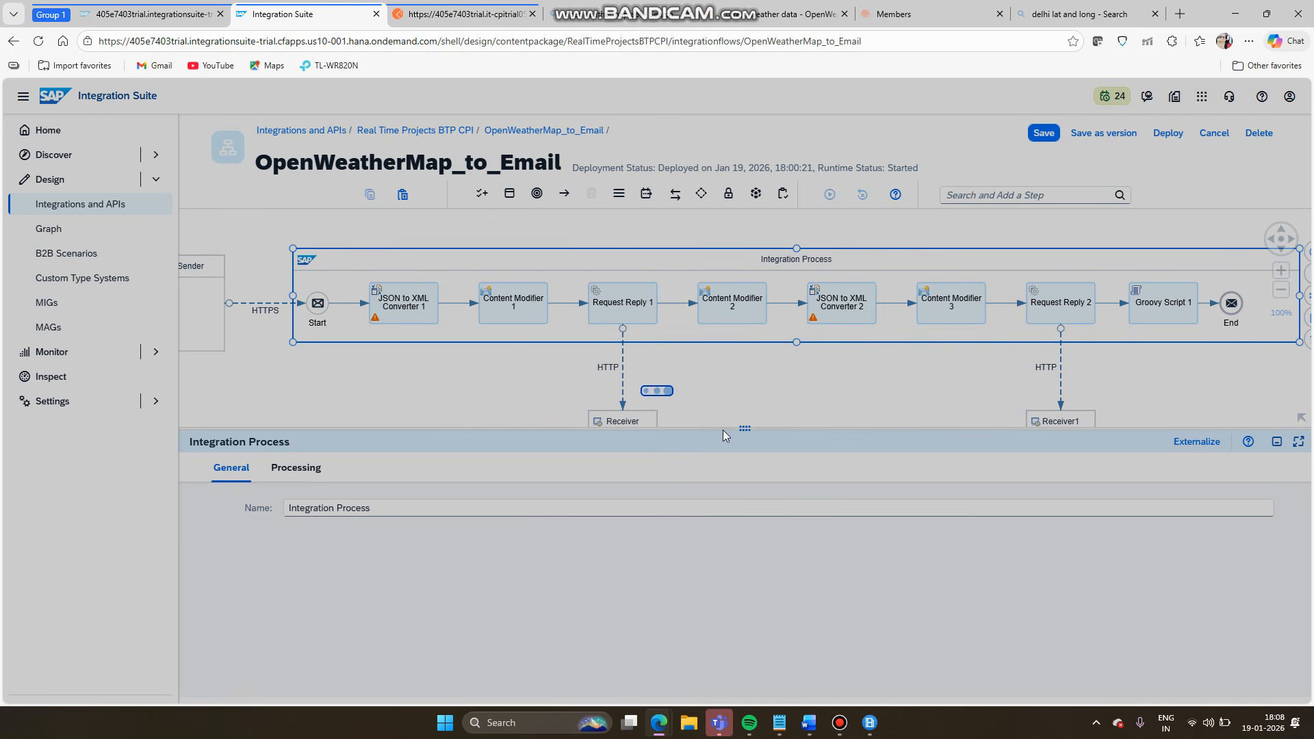
left_click(753, 423)
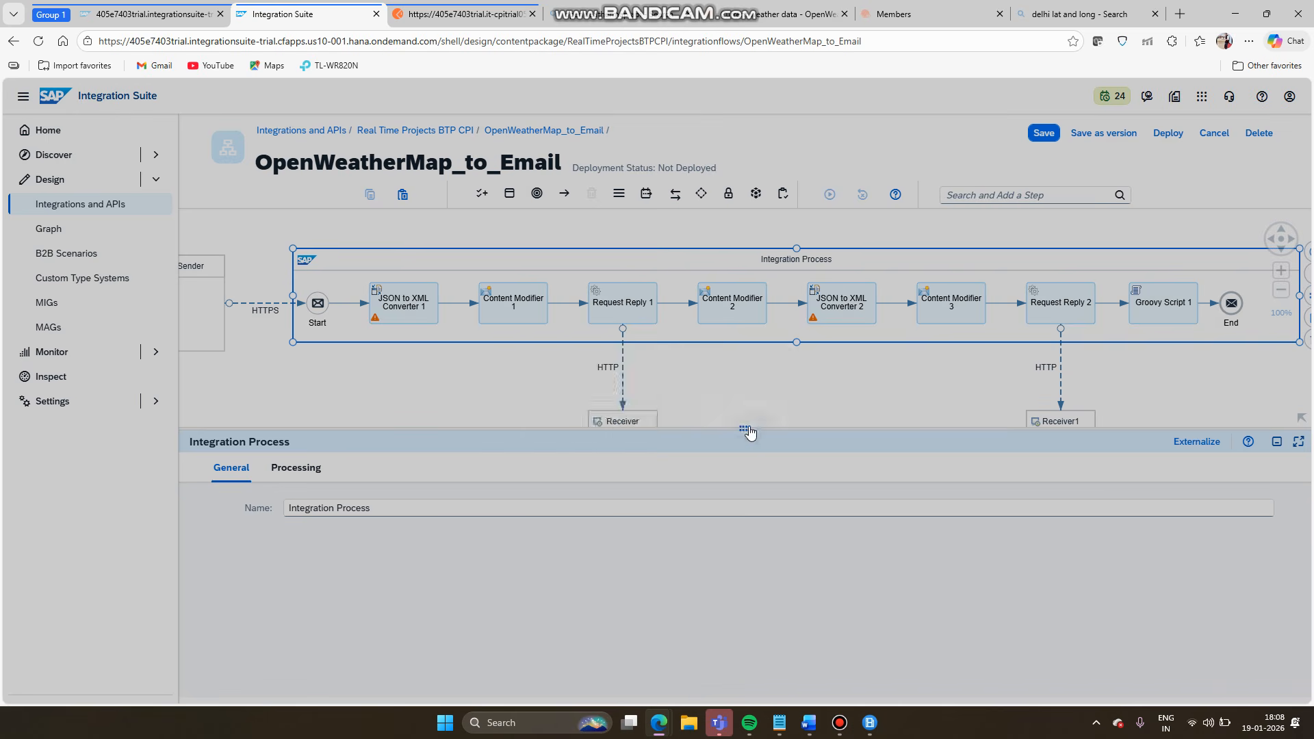
left_click(429, 17)
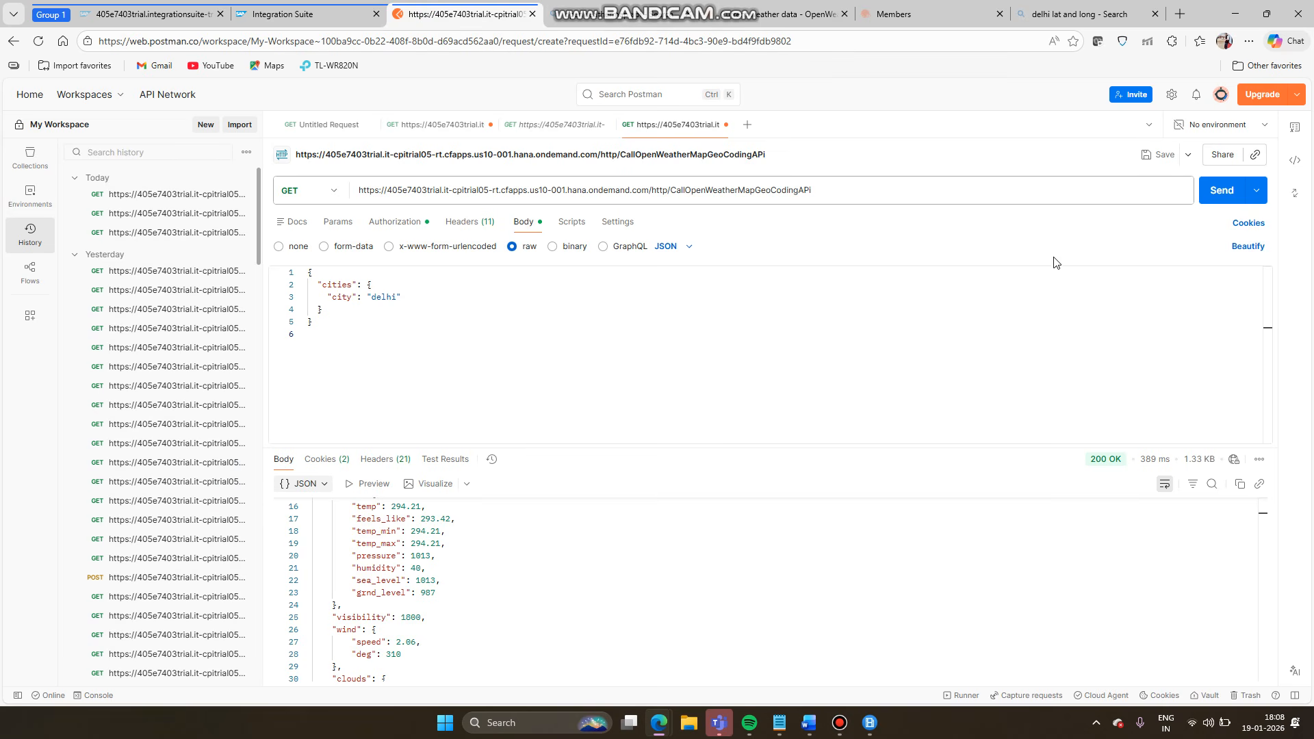
- Resend the Delhi request in Postman and compare the formatted JSON reply with the Word notes
left_click(819, 716)
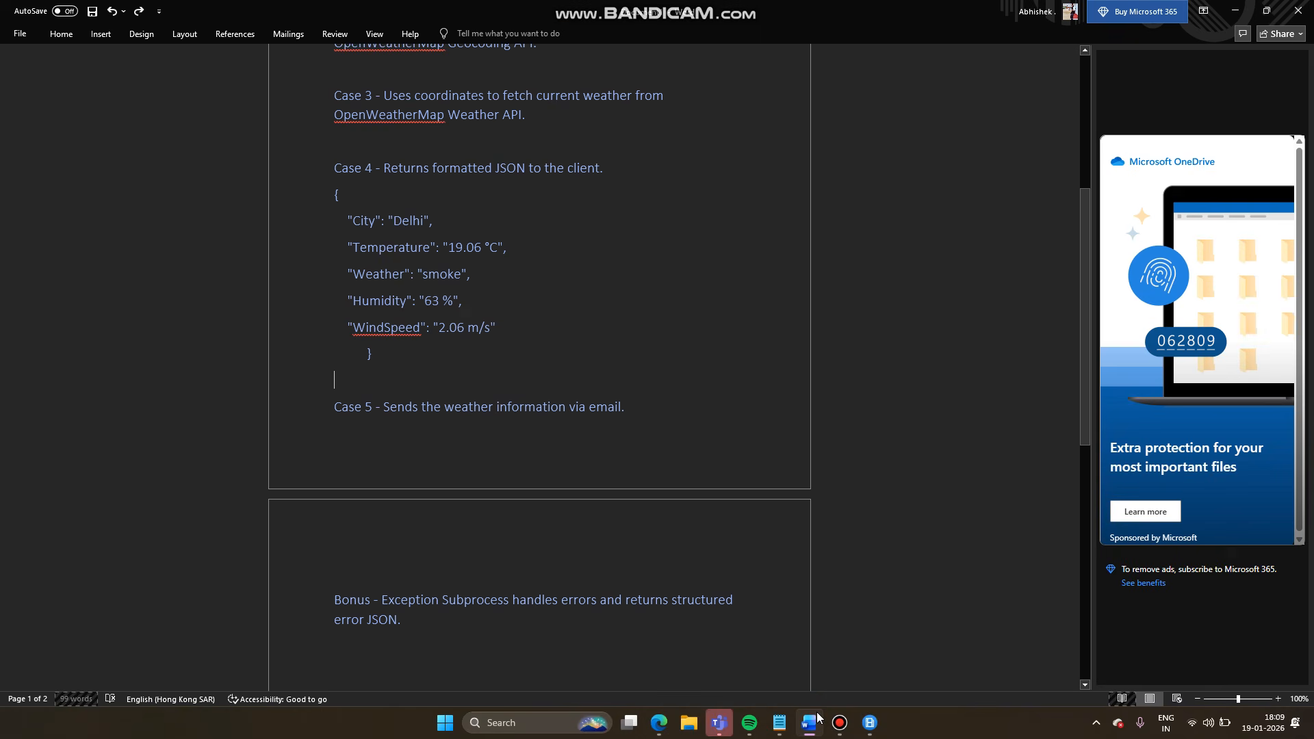
left_click(819, 717)
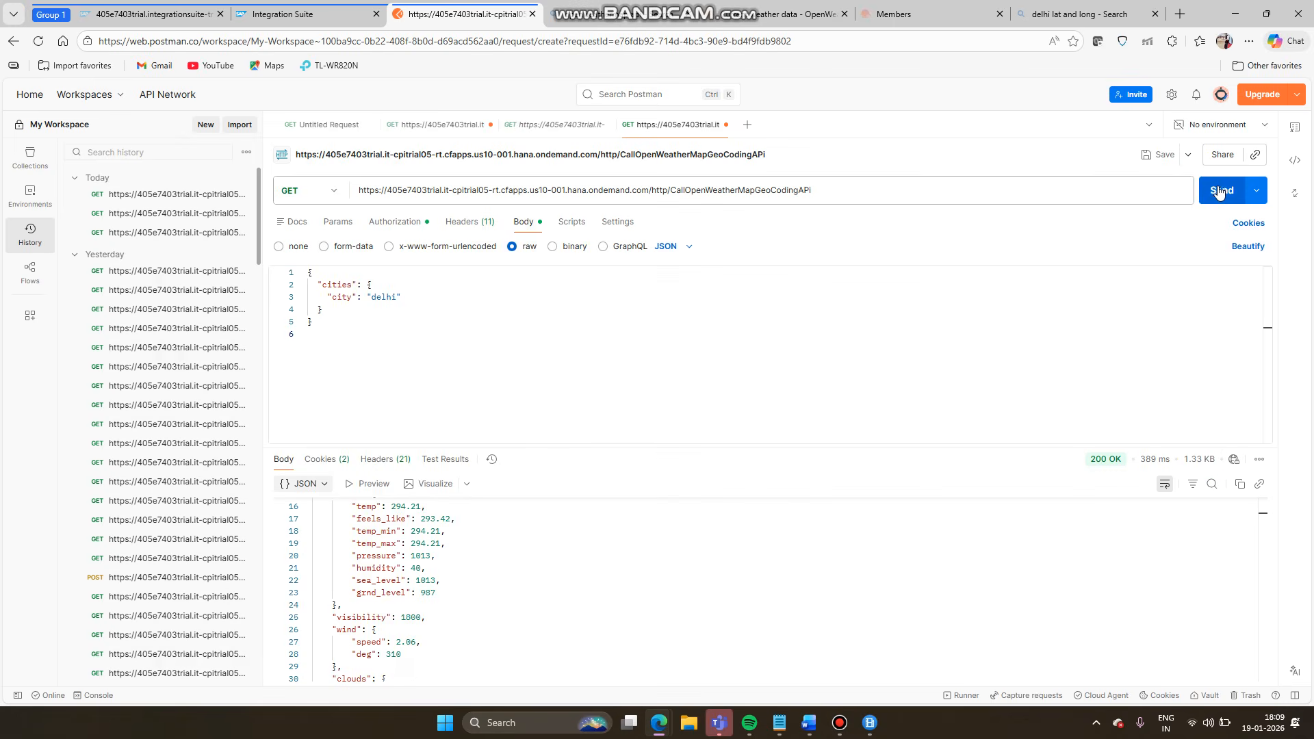
left_click(1223, 191)
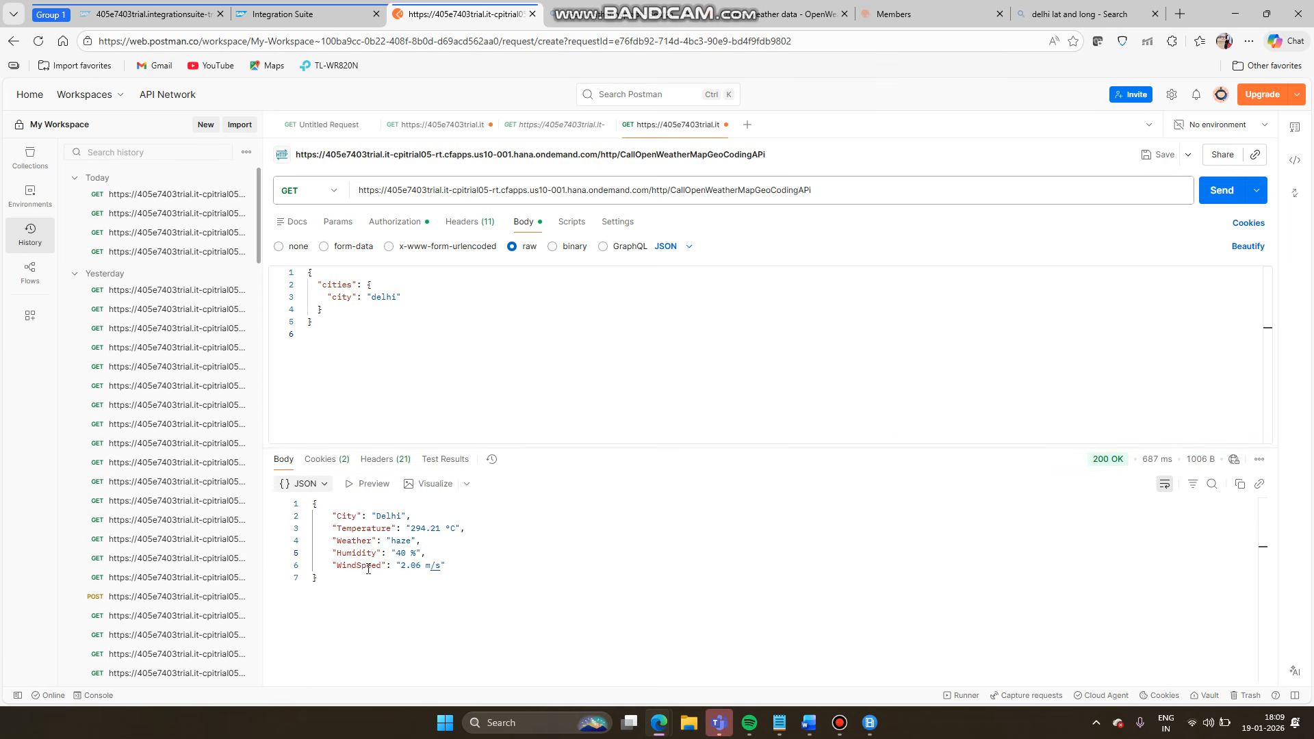
left_click_drag(452, 565, 319, 507)
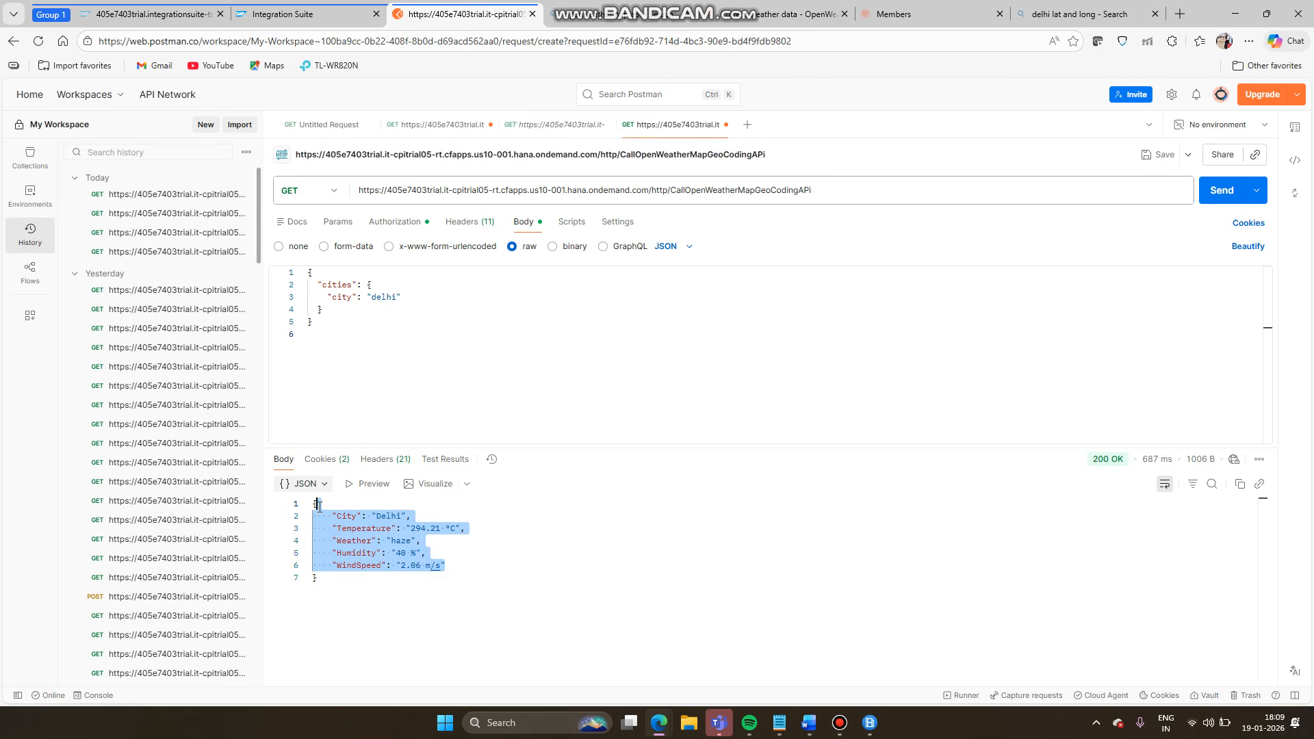
left_click(809, 722)
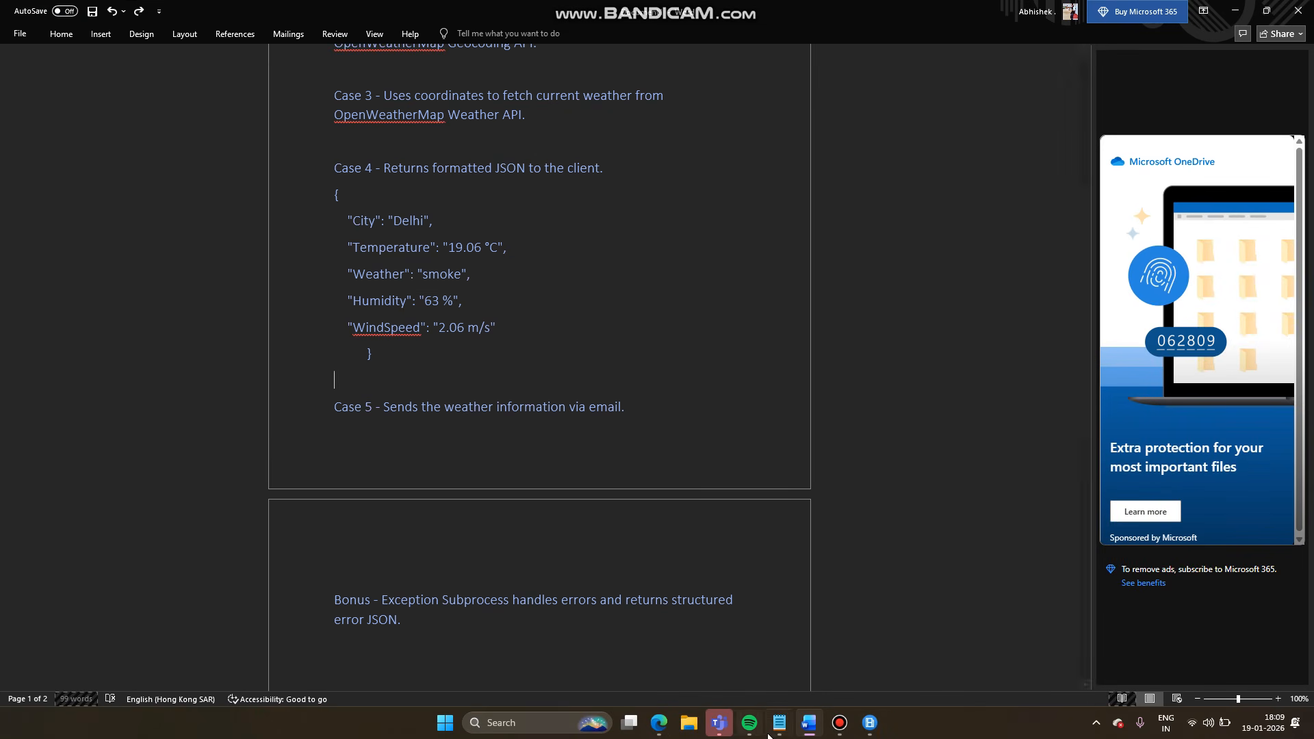
mouse_move(659, 723)
left_click(685, 663)
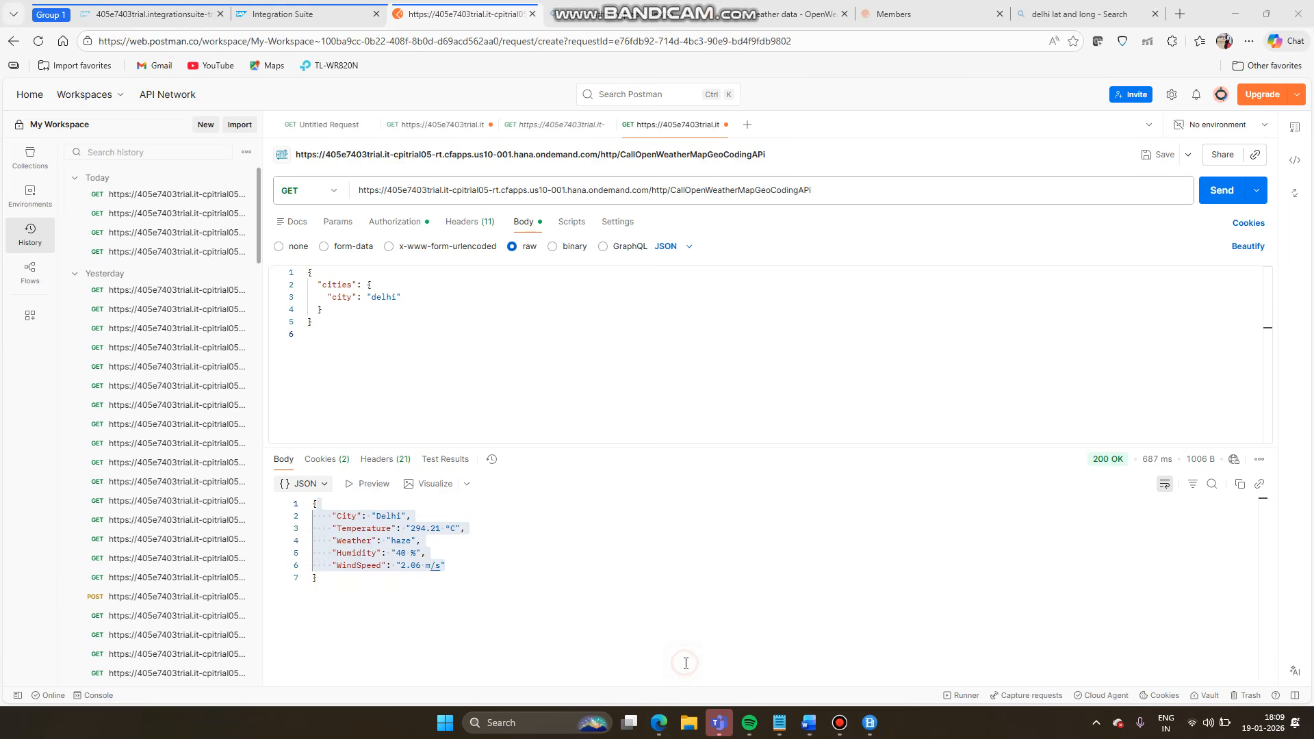
left_click(312, 14)
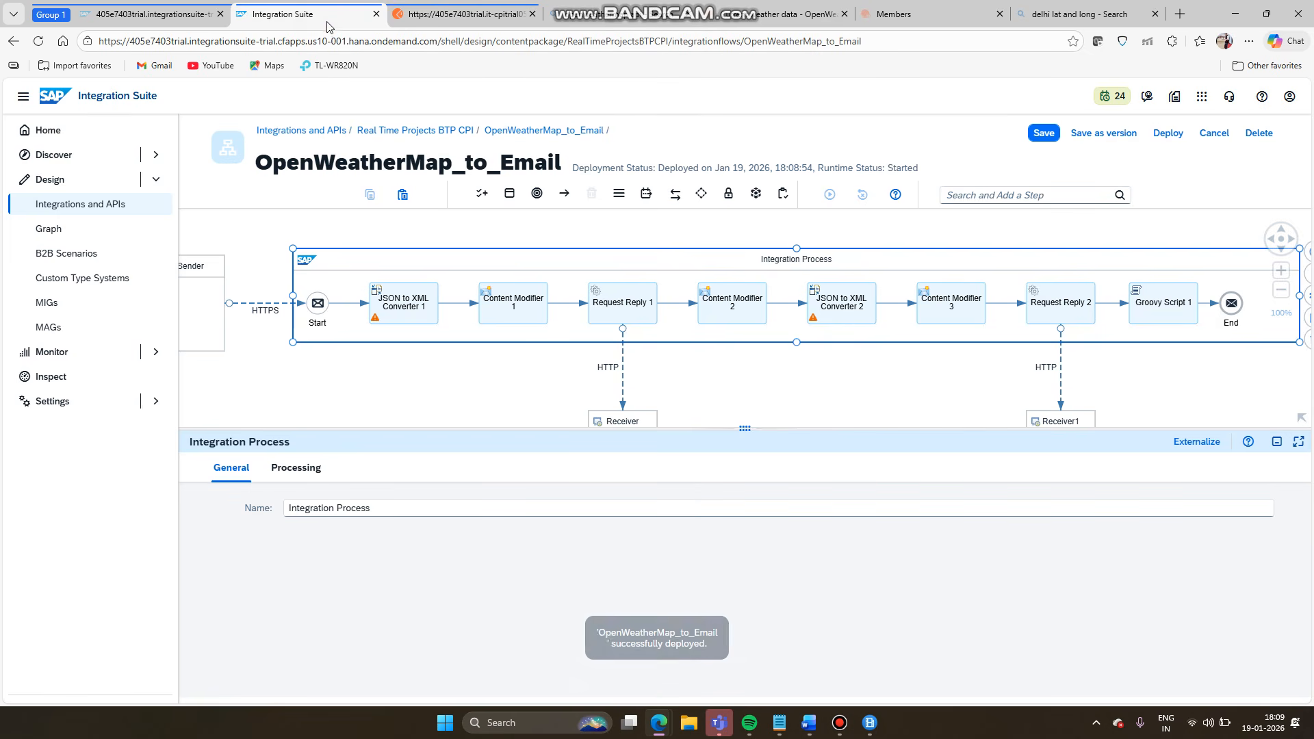
- Open Groovy Script 1's weatherformation.groovy and review its imports and response-building lines
left_click(1191, 307)
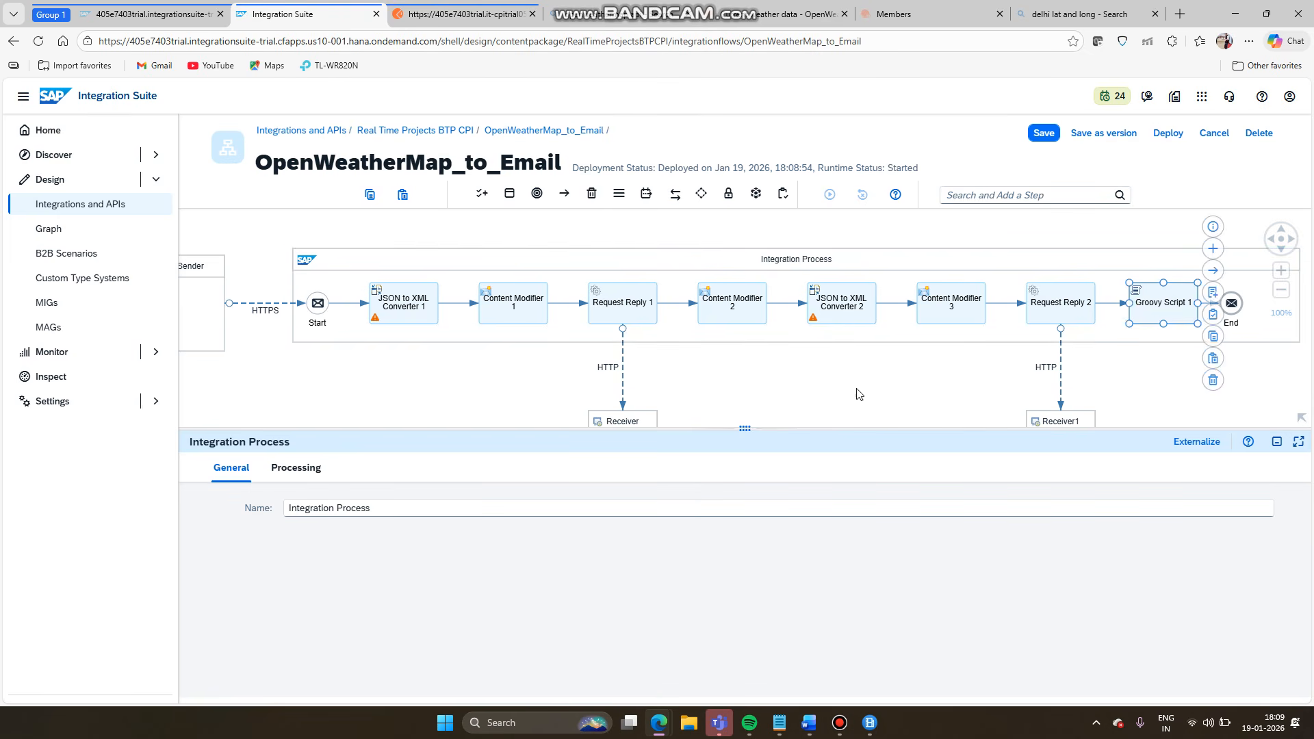
left_click(298, 468)
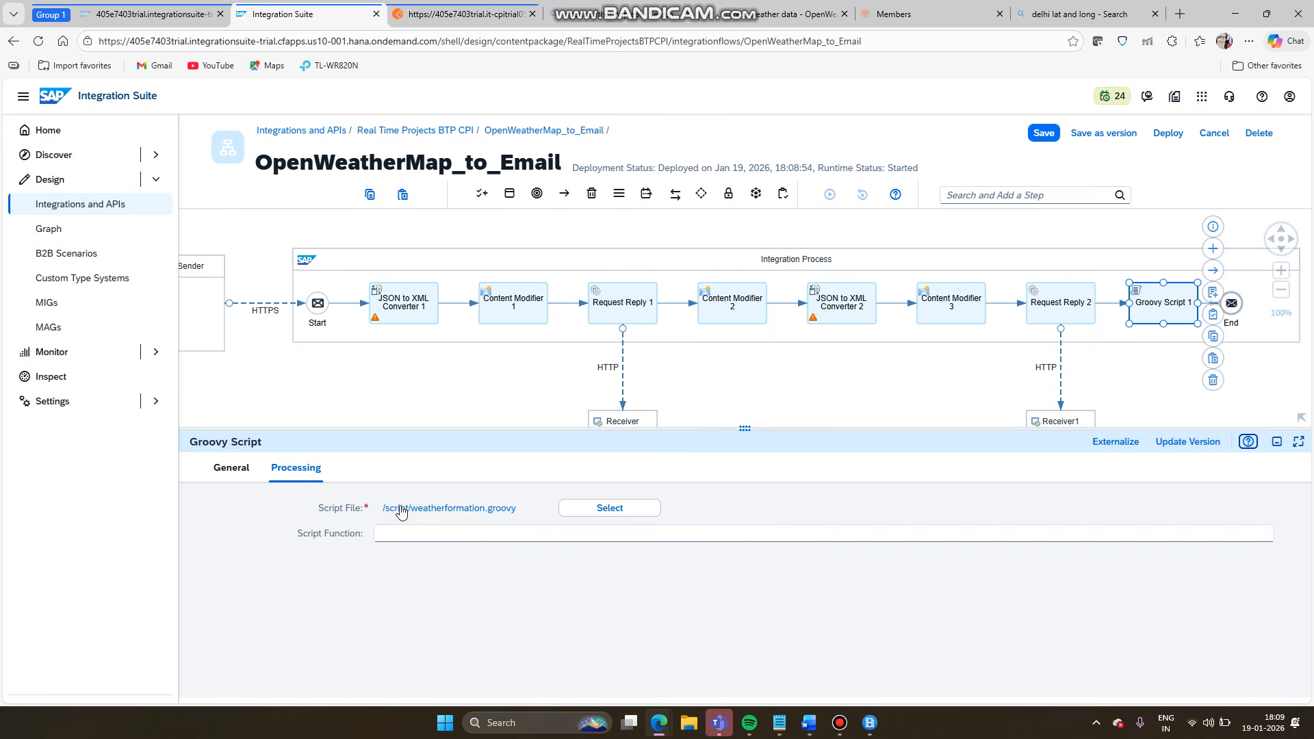
triple_click(402, 510)
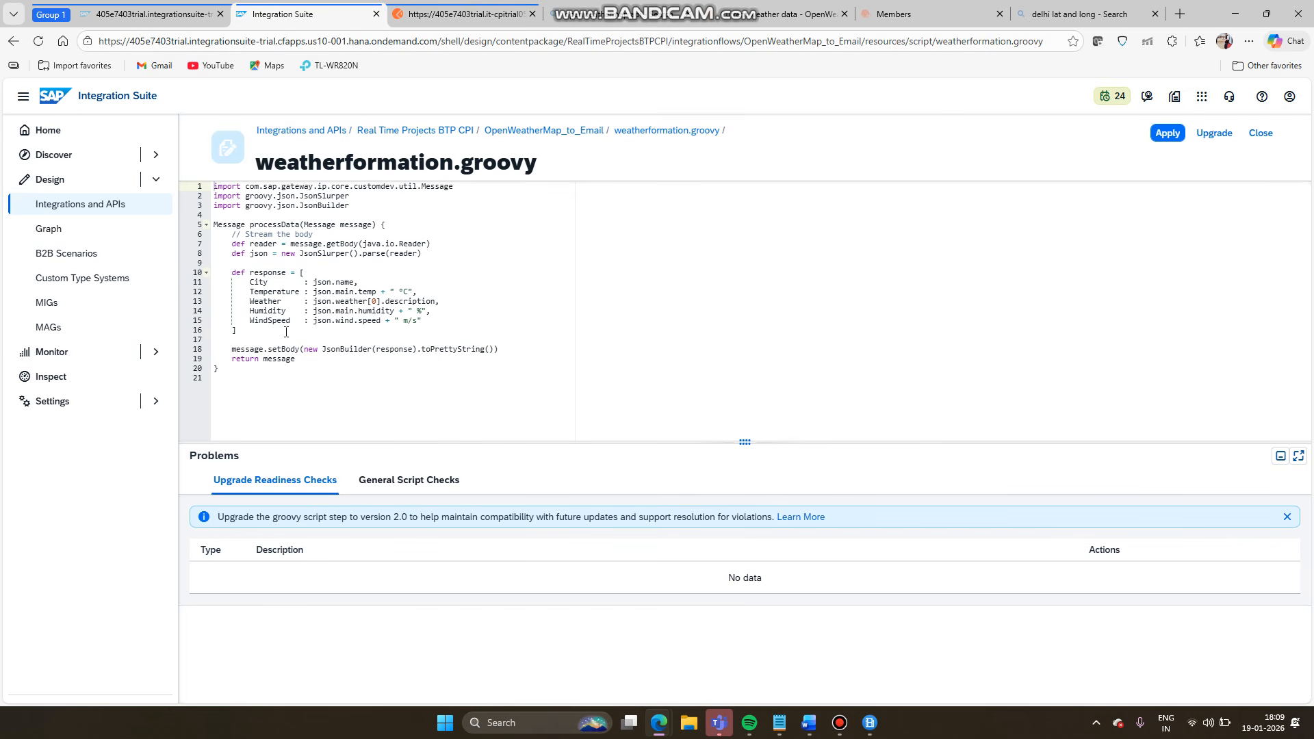
left_click_drag(247, 339, 238, 283)
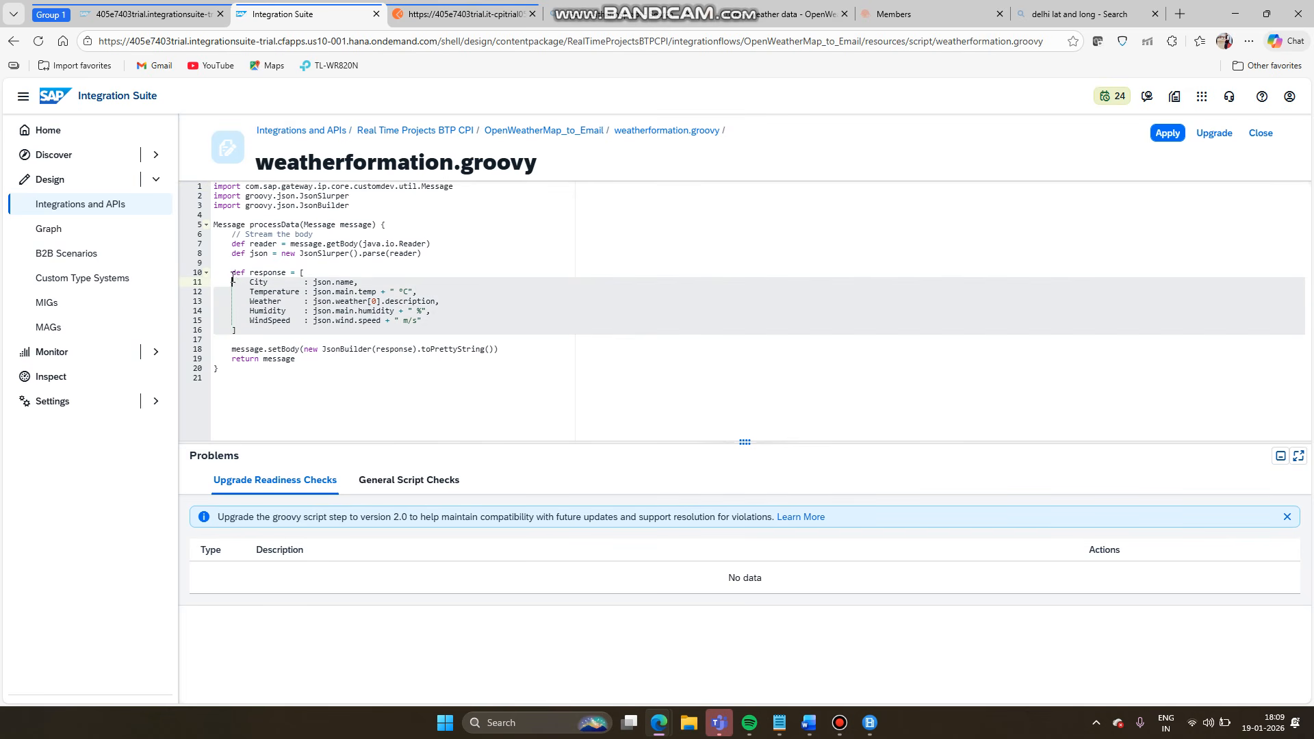
left_click(296, 303)
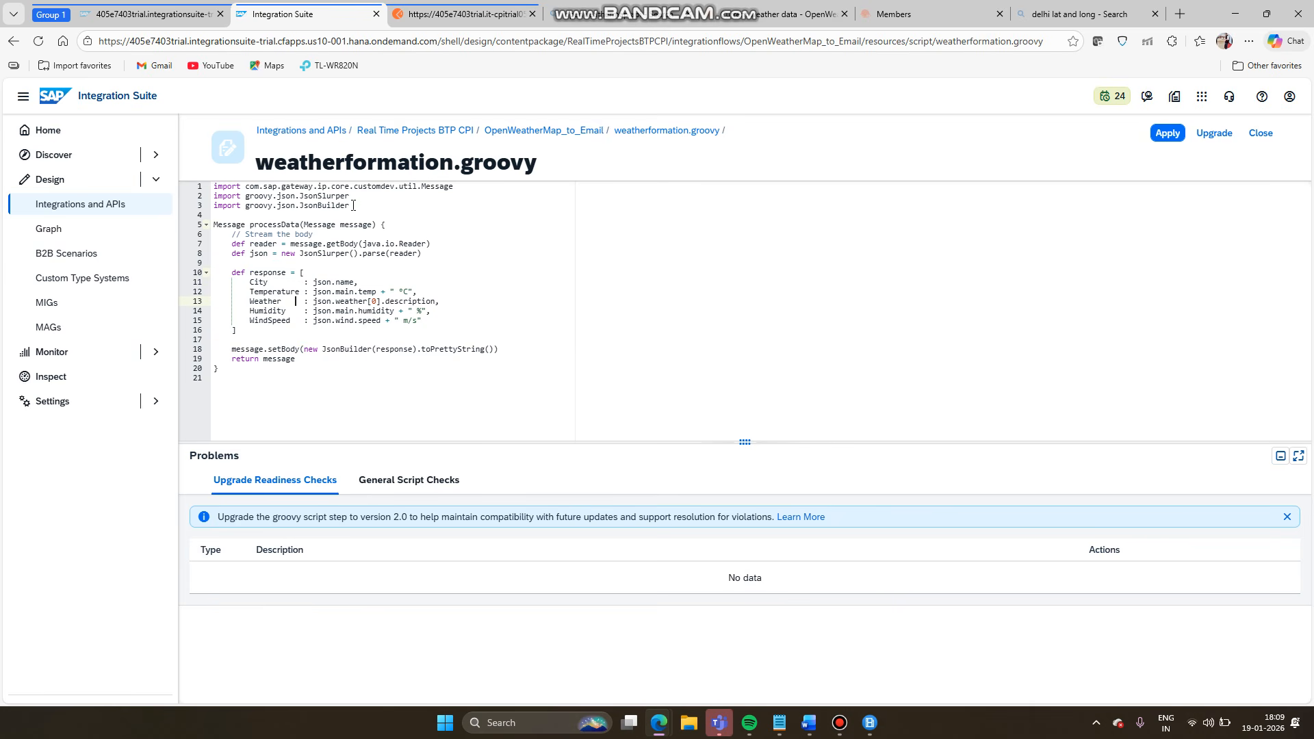
left_click_drag(355, 206, 238, 172)
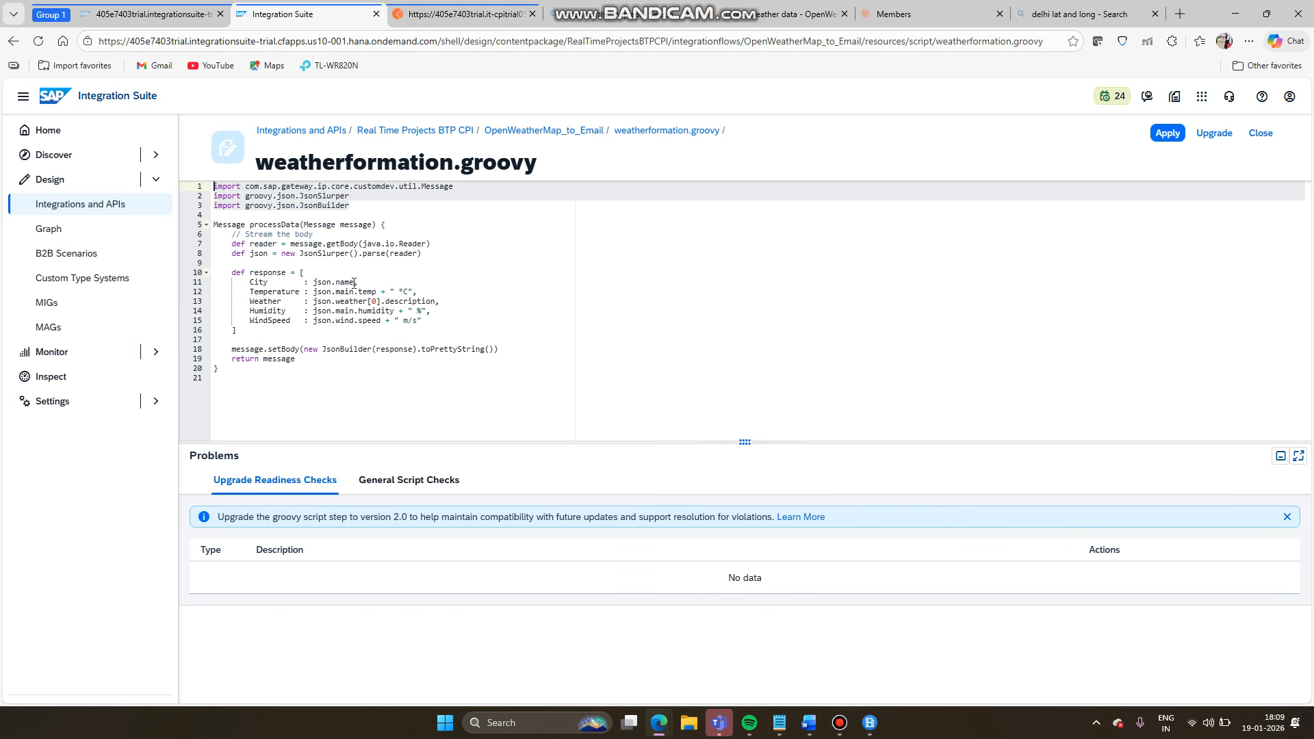
left_click_drag(250, 375, 347, 381)
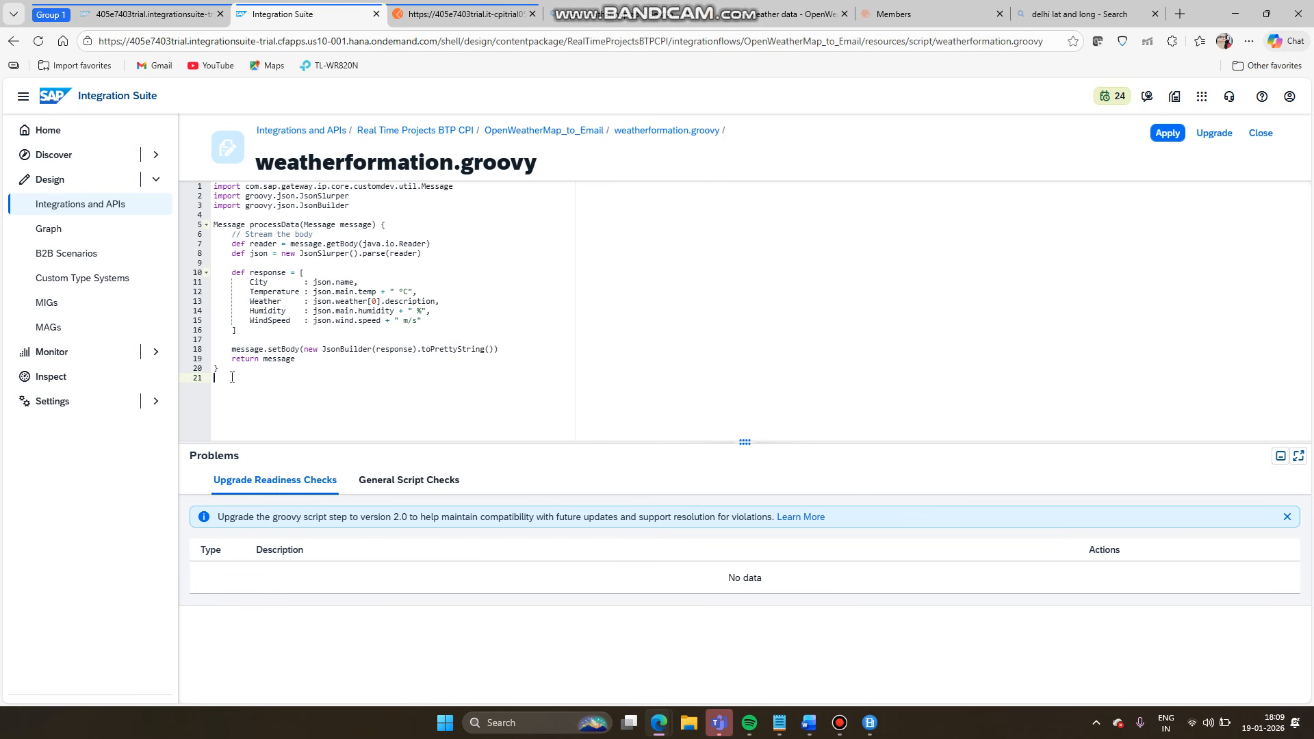
mouse_move(232, 377)
left_mouse_down()
mouse_move(273, 302)
mouse_move(208, 188)
mouse_move(248, 381)
left_mouse_up()
left_click_drag(251, 379, 219, 205)
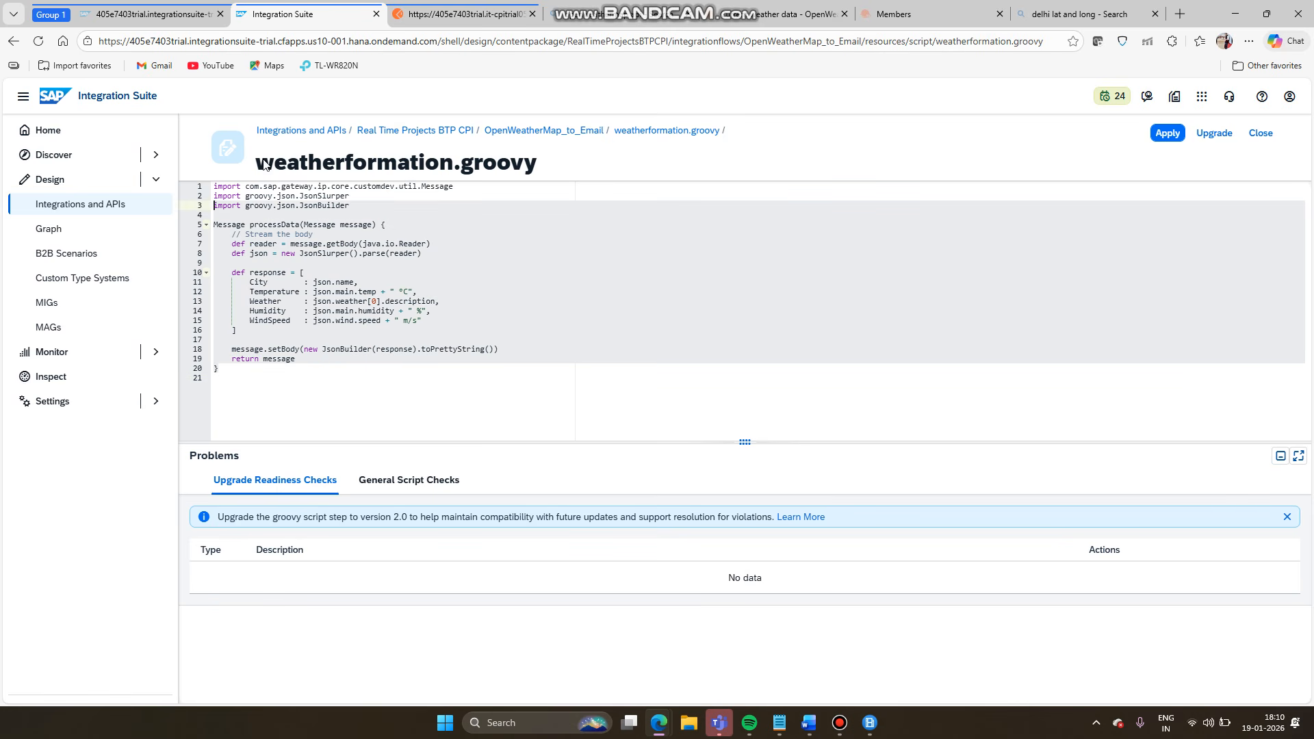
left_click(442, 18)
left_click(515, 534)
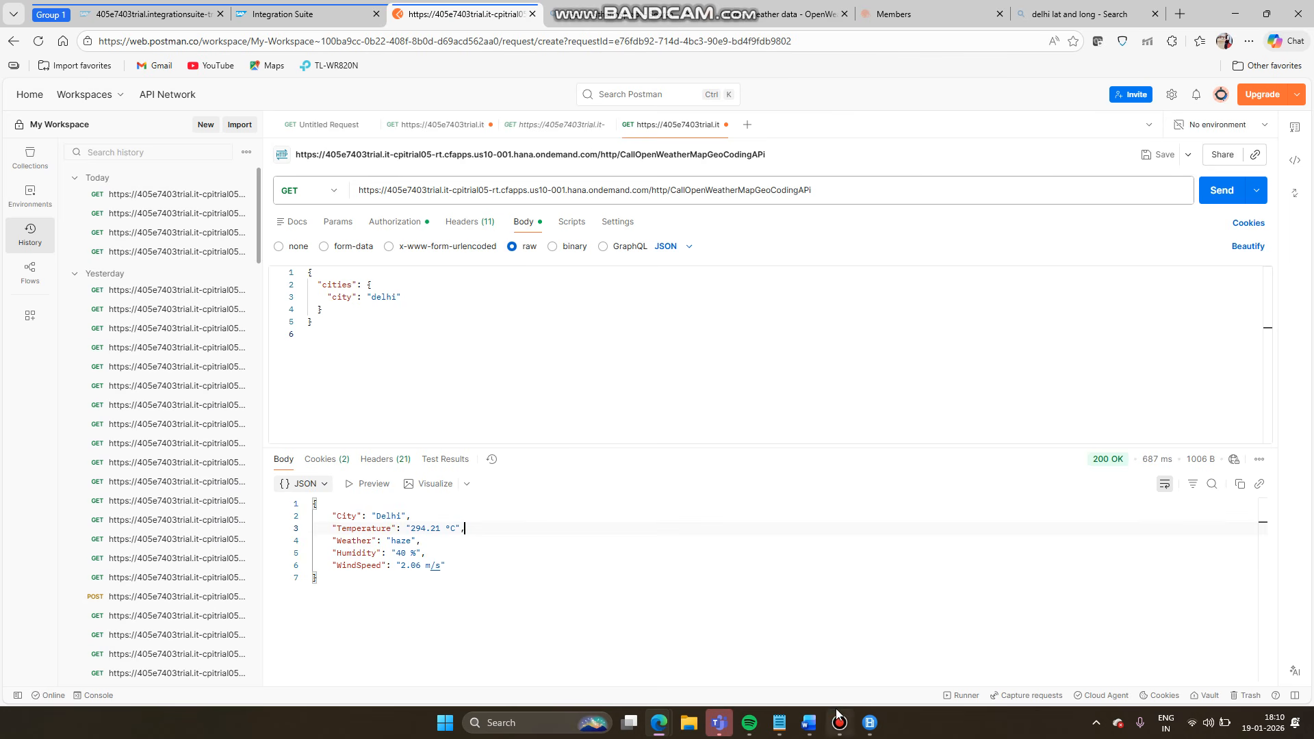
left_click(811, 724)
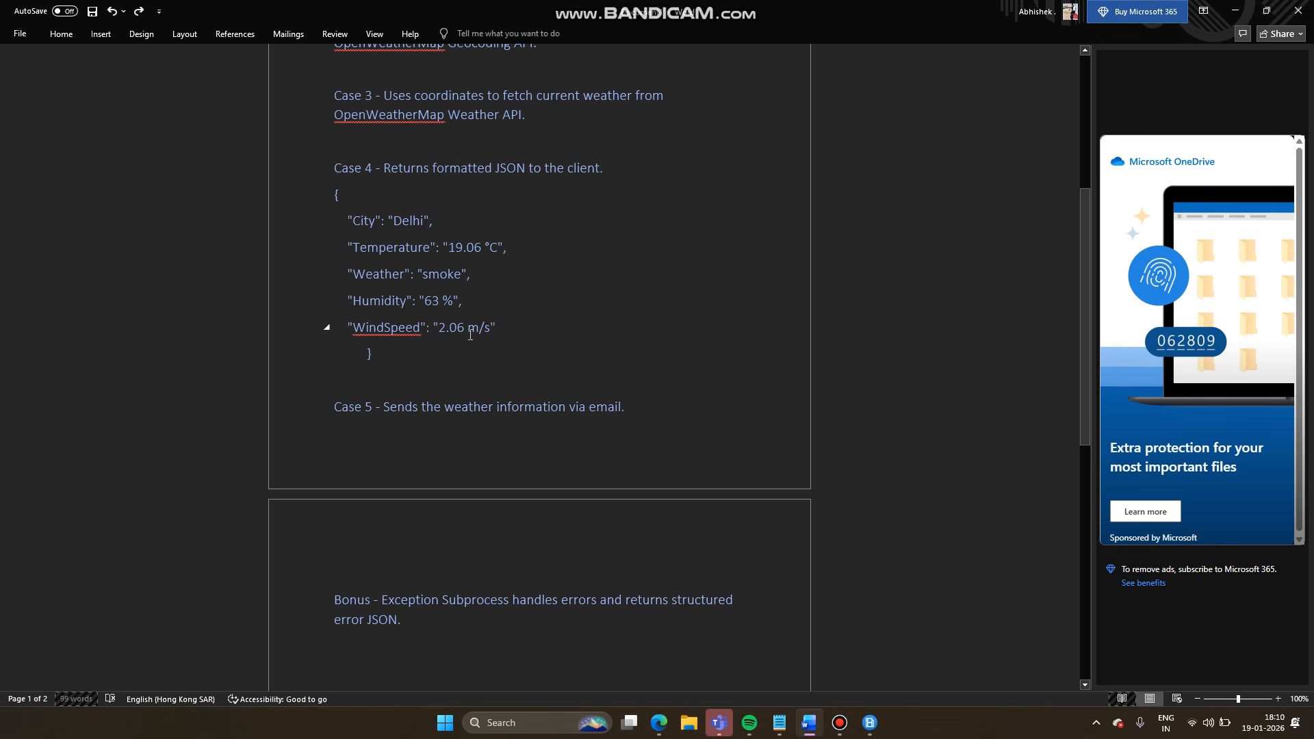
left_click(382, 379)
left_click_drag(629, 409, 364, 404)
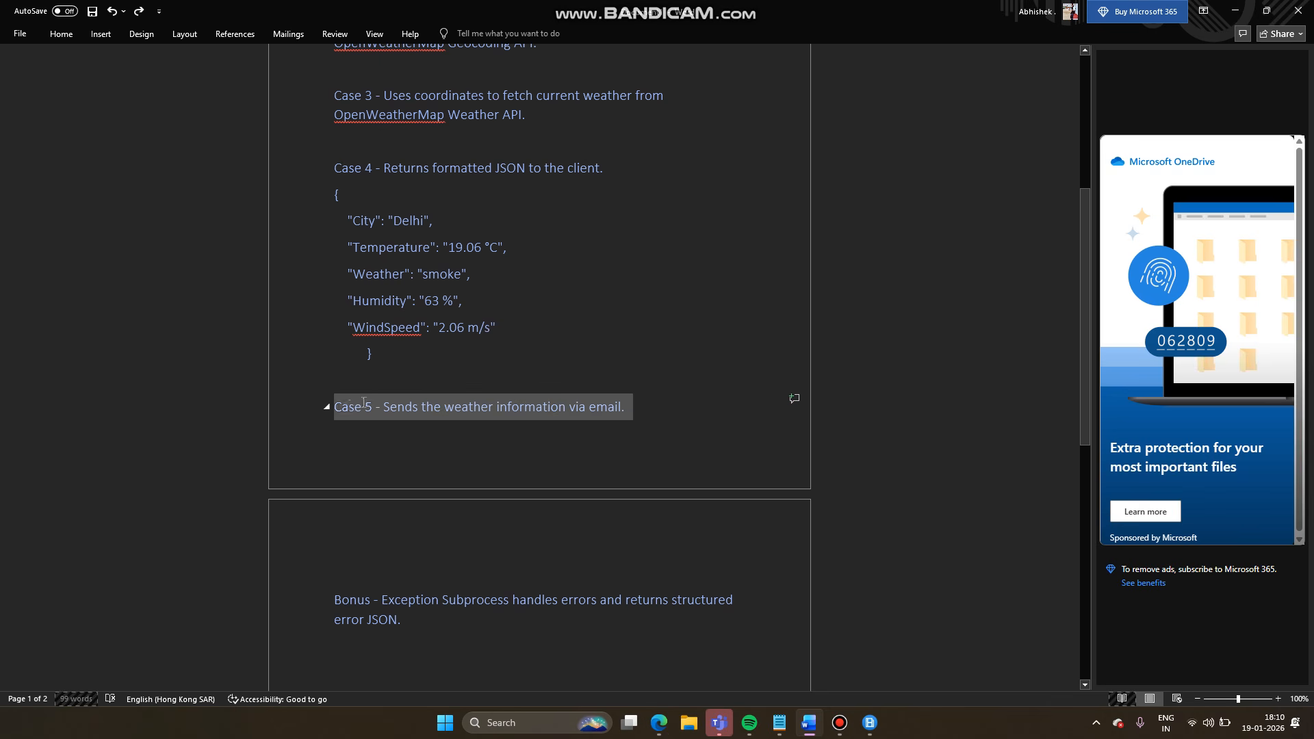
left_click(597, 364)
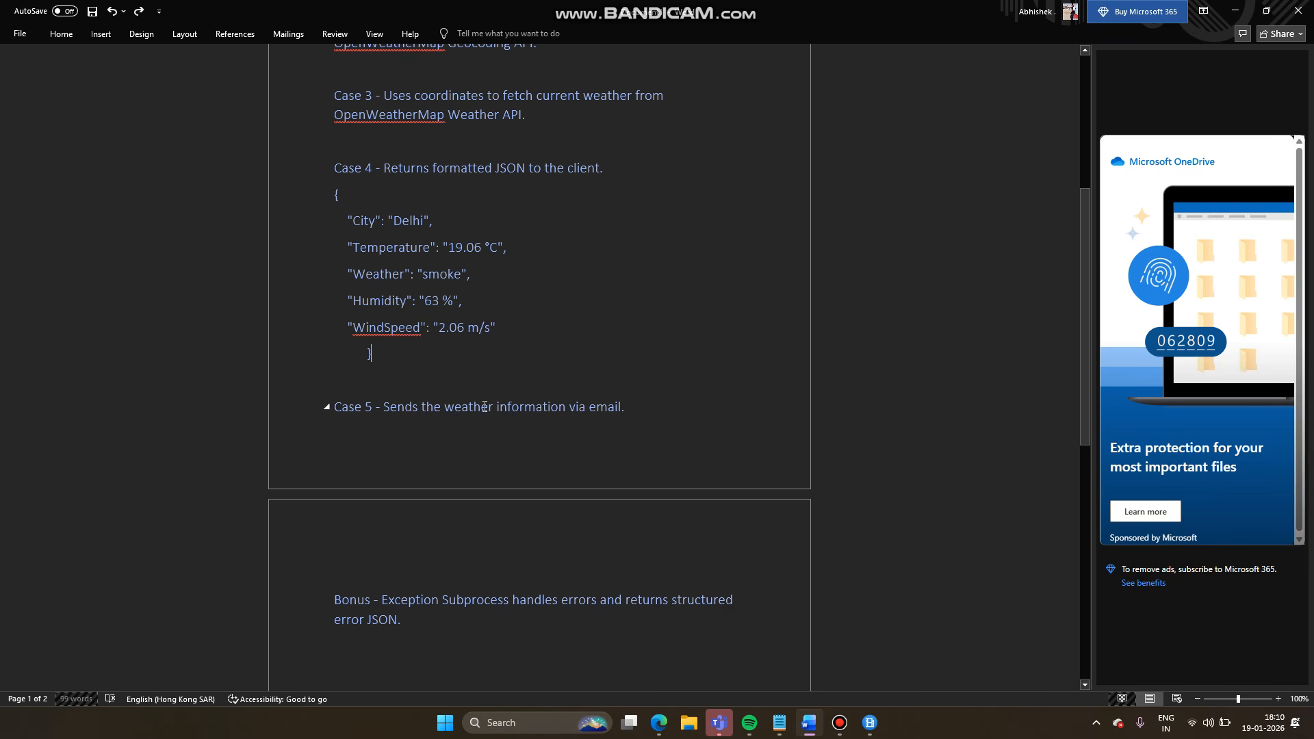
scroll(484, 407, "down", 3)
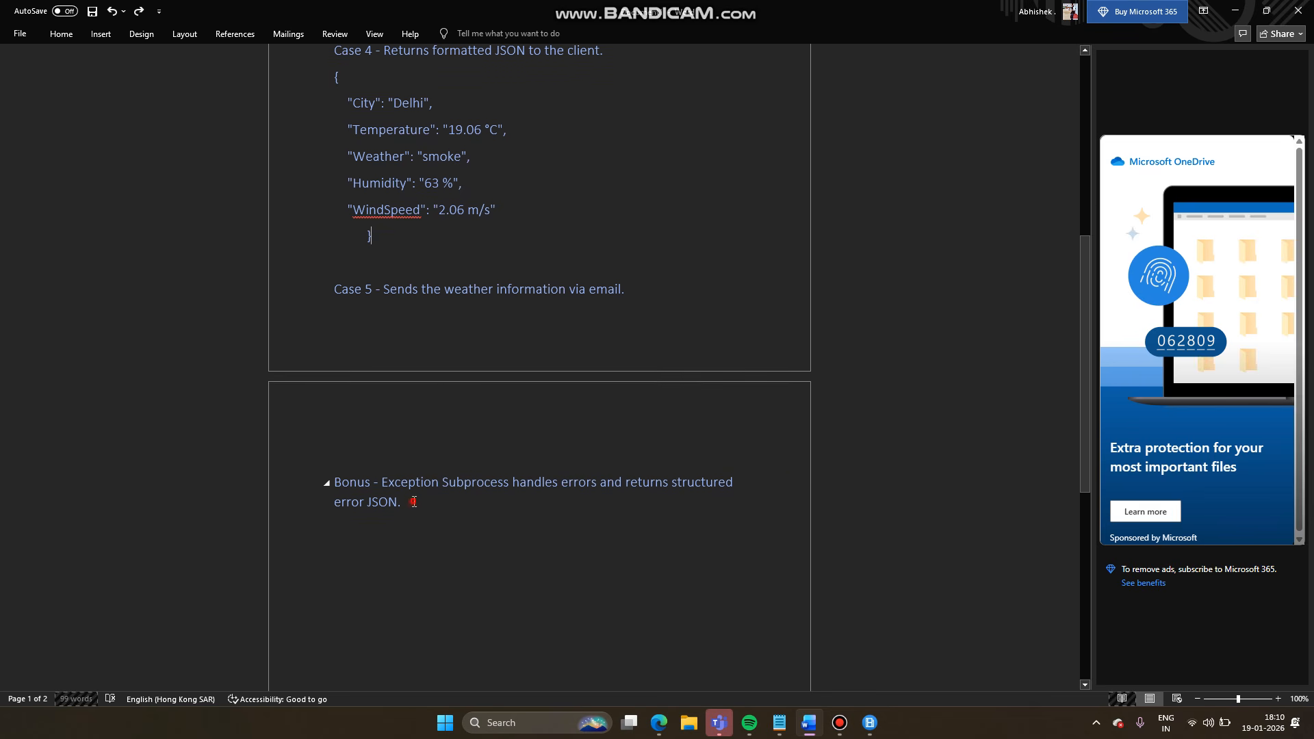
left_click_drag(414, 502, 331, 481)
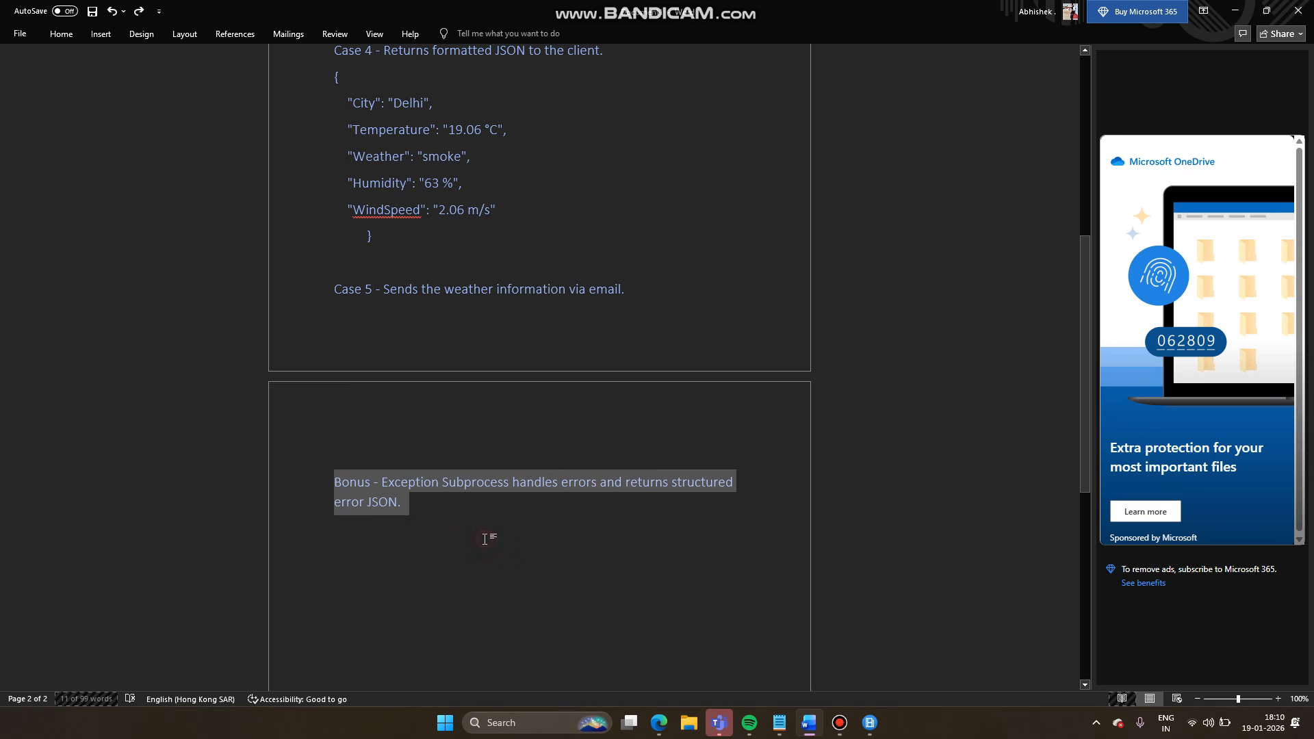
left_click(485, 539)
scroll(485, 539, "up", 2)
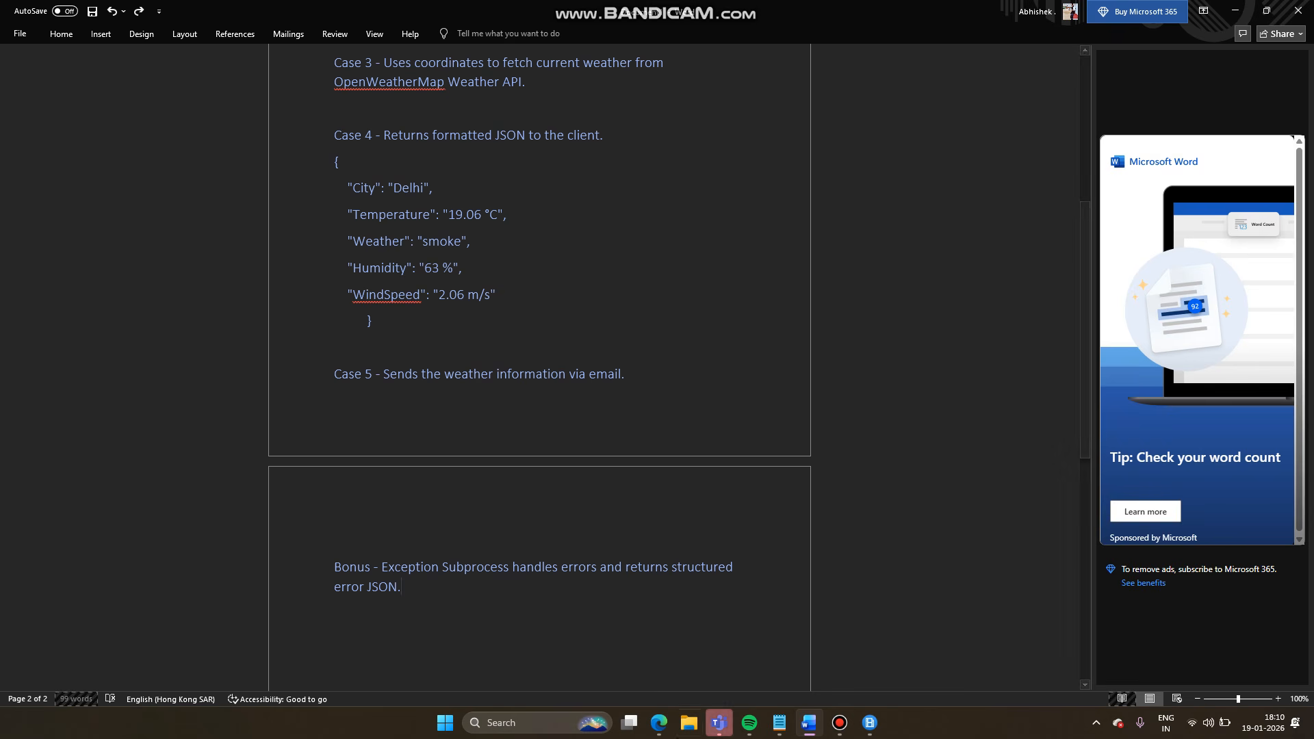
mouse_move(659, 723)
left_click(709, 670)
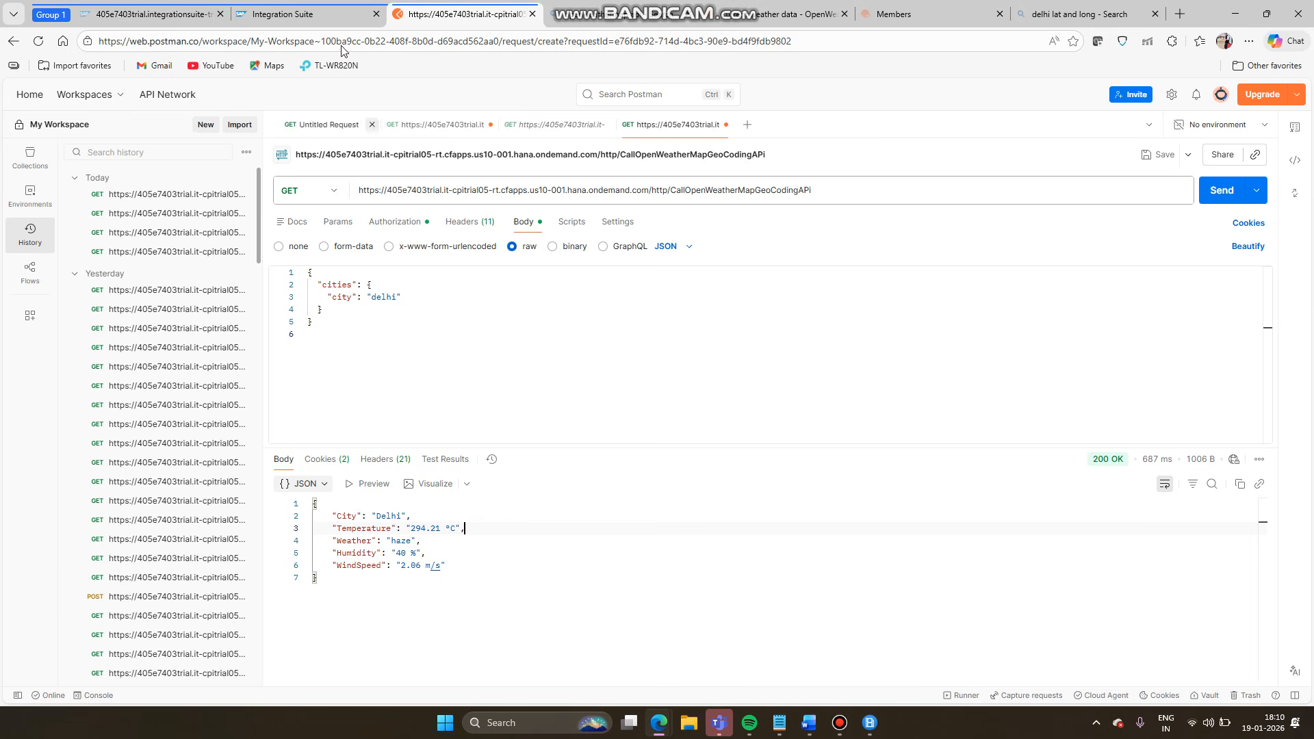
left_click(305, 19)
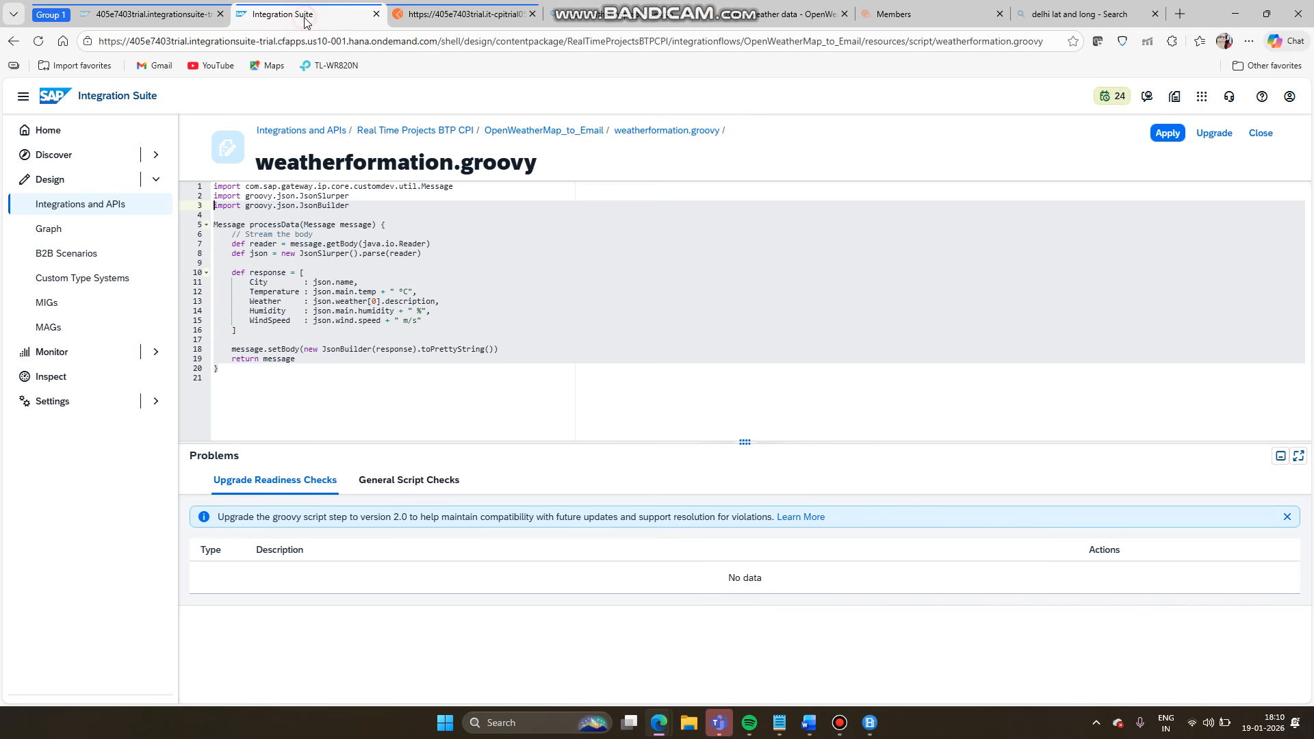
- Add an Exception Subprocess inside the OpenWeatherMap_to_Email integration process
left_click(518, 133)
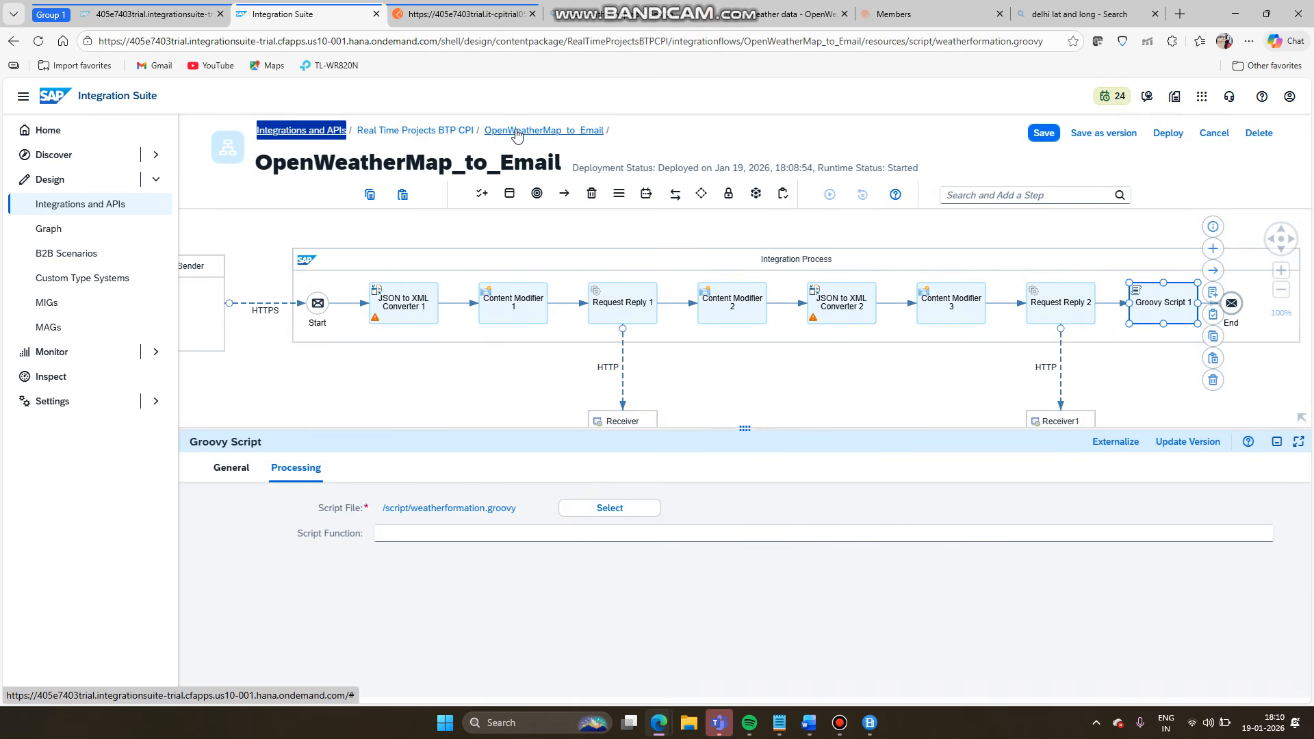
left_click(687, 381)
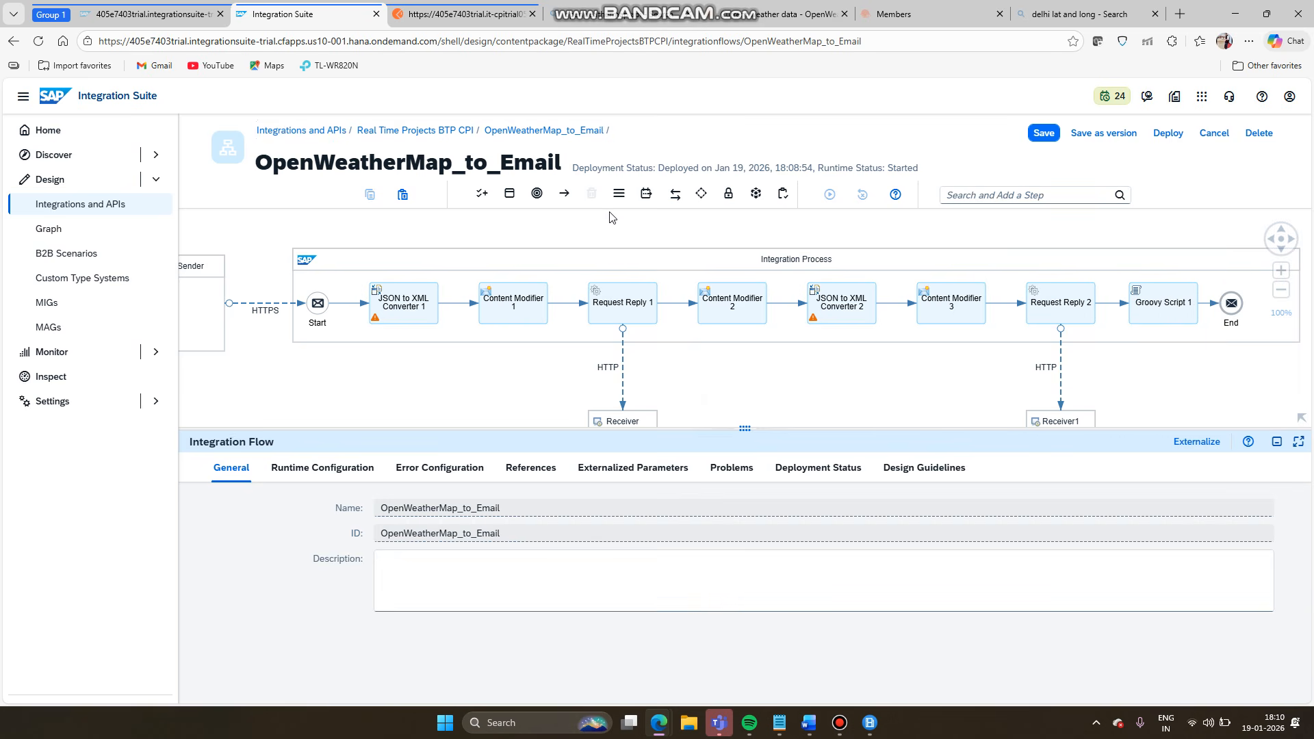
left_click(509, 195)
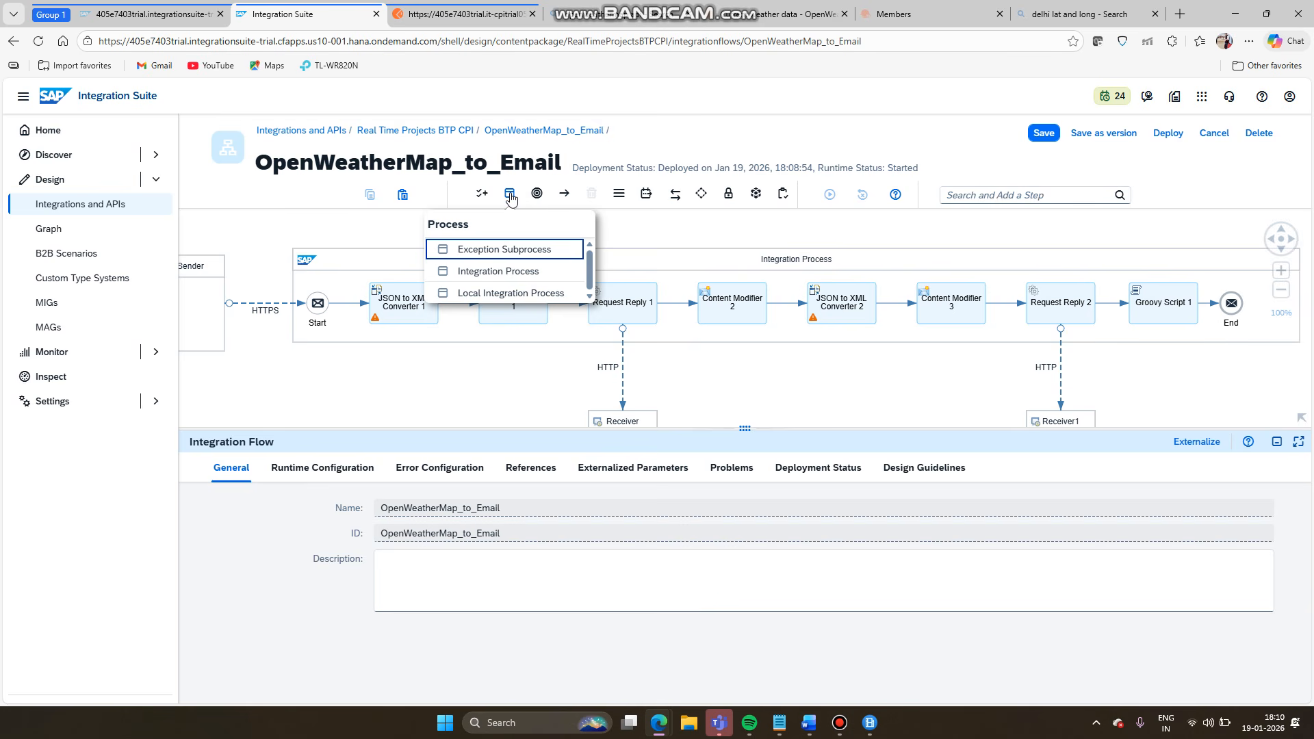
left_click(496, 250)
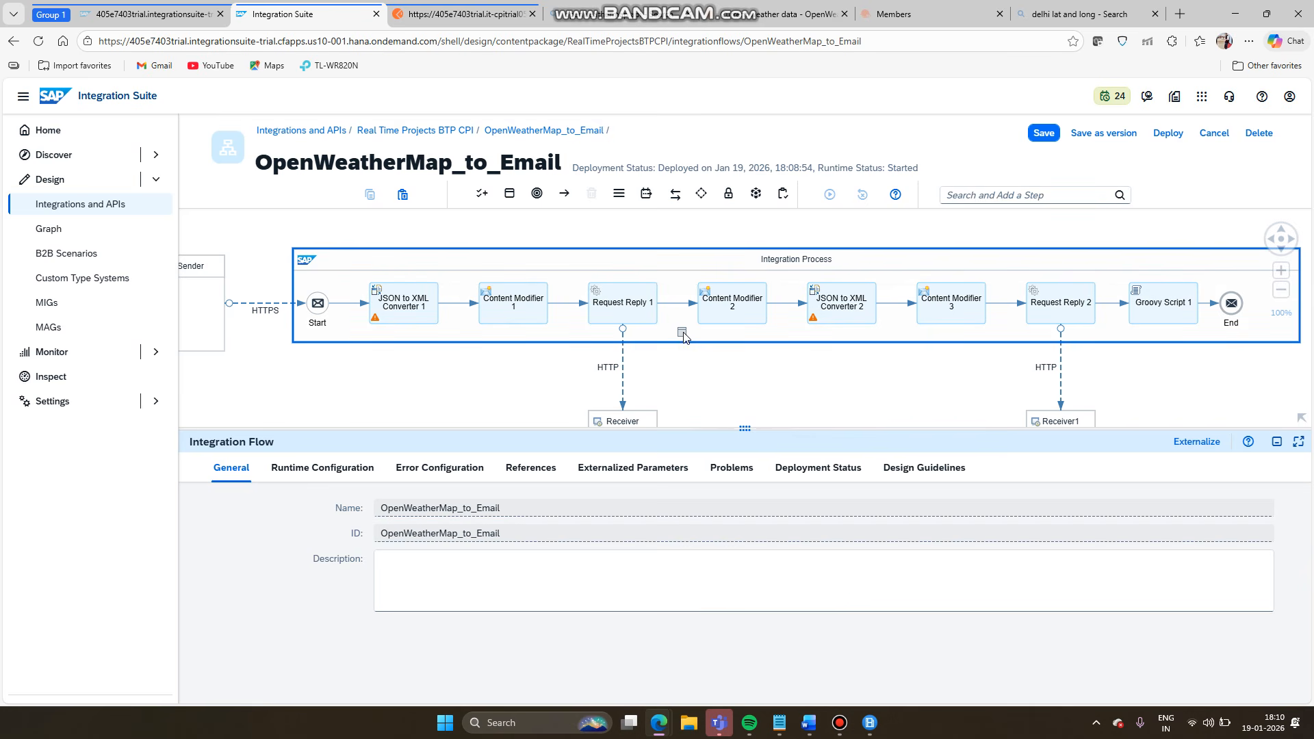
left_click(683, 335)
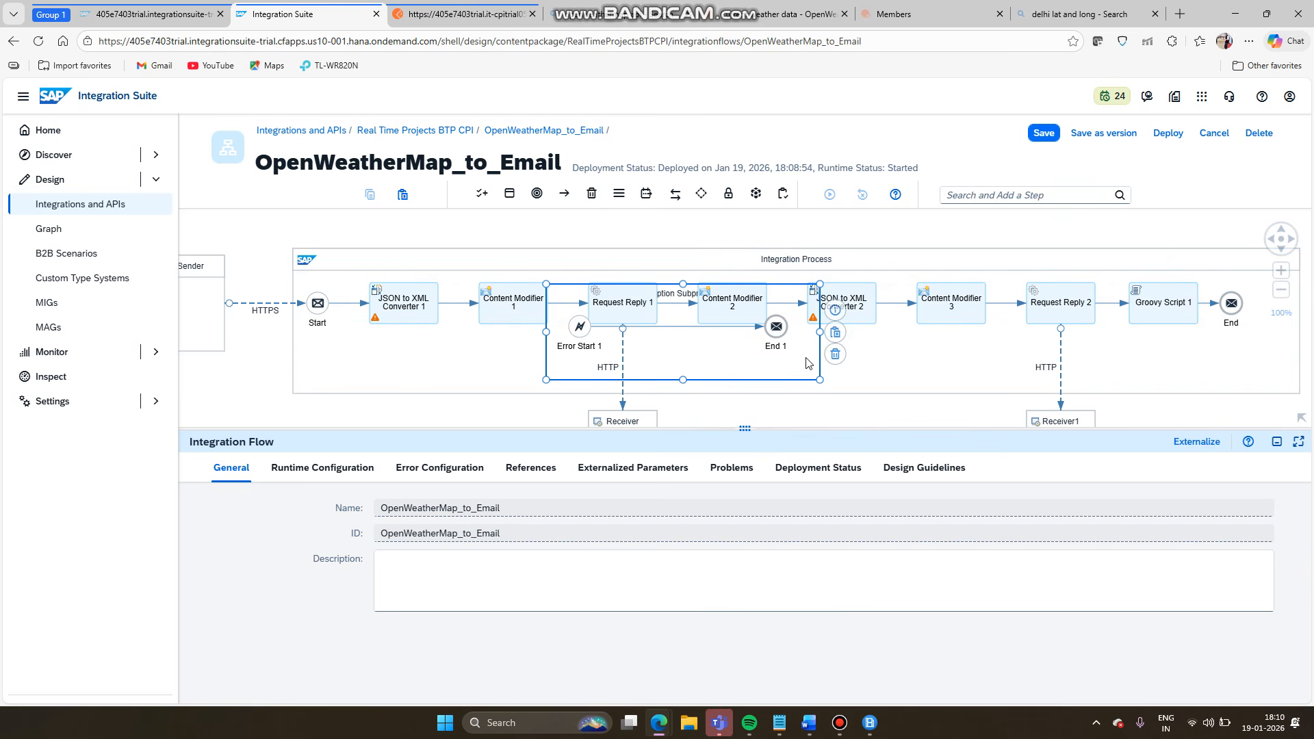
- Auto-layout the flow and pan the canvas so the whole diagram, including Exception Subprocess 1, shows
left_click(730, 265)
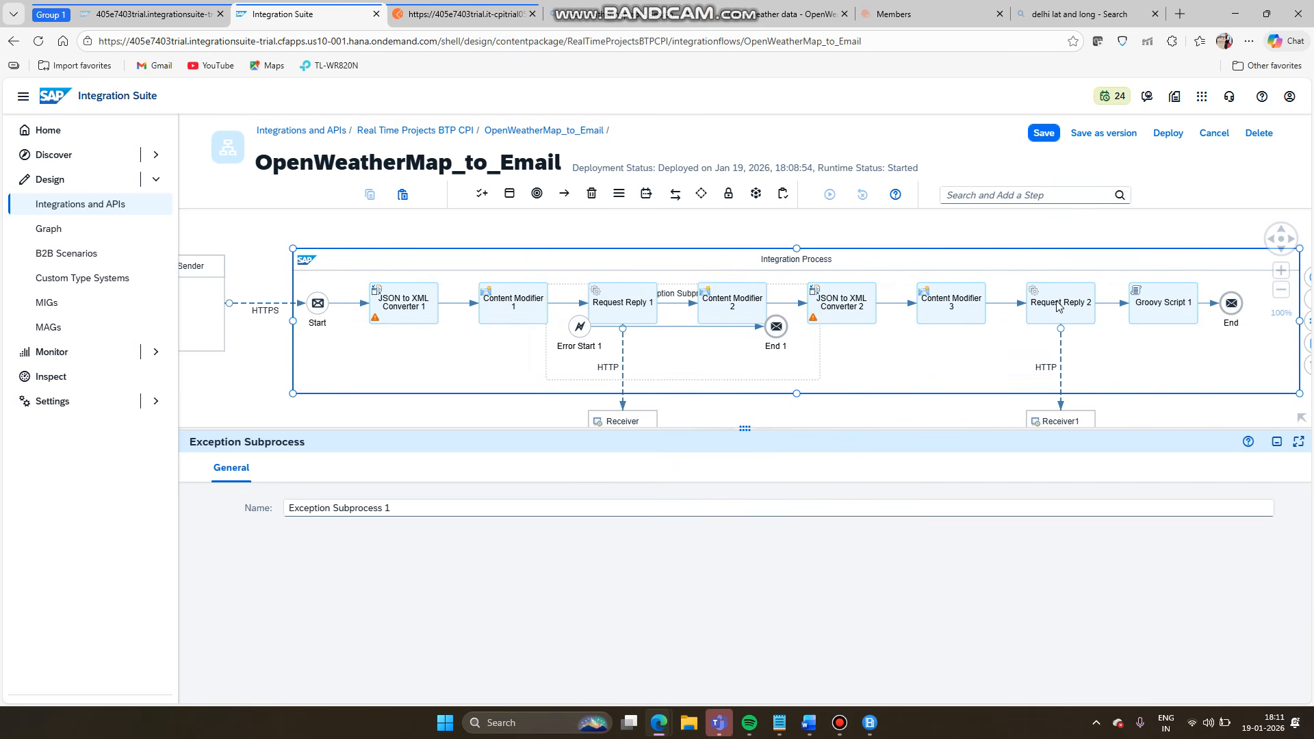
left_click(1309, 321)
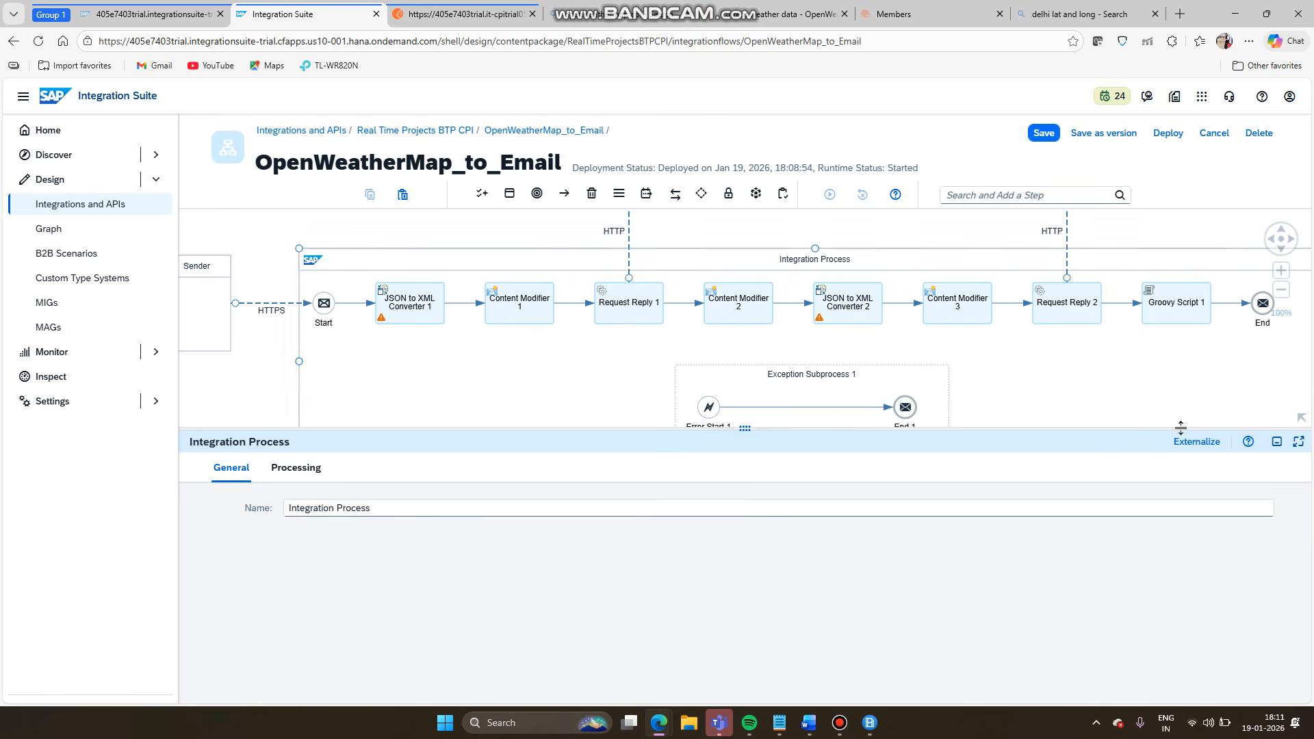
left_click(1296, 411)
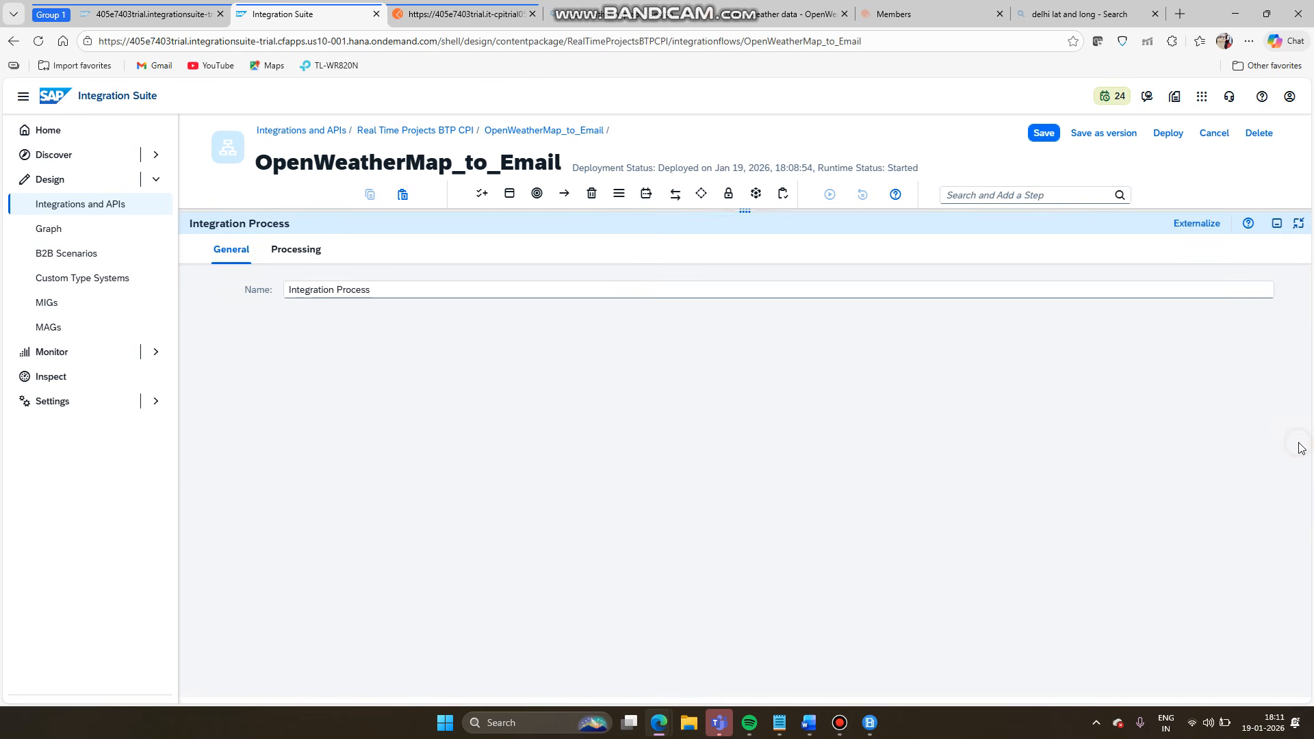
left_click(1299, 442)
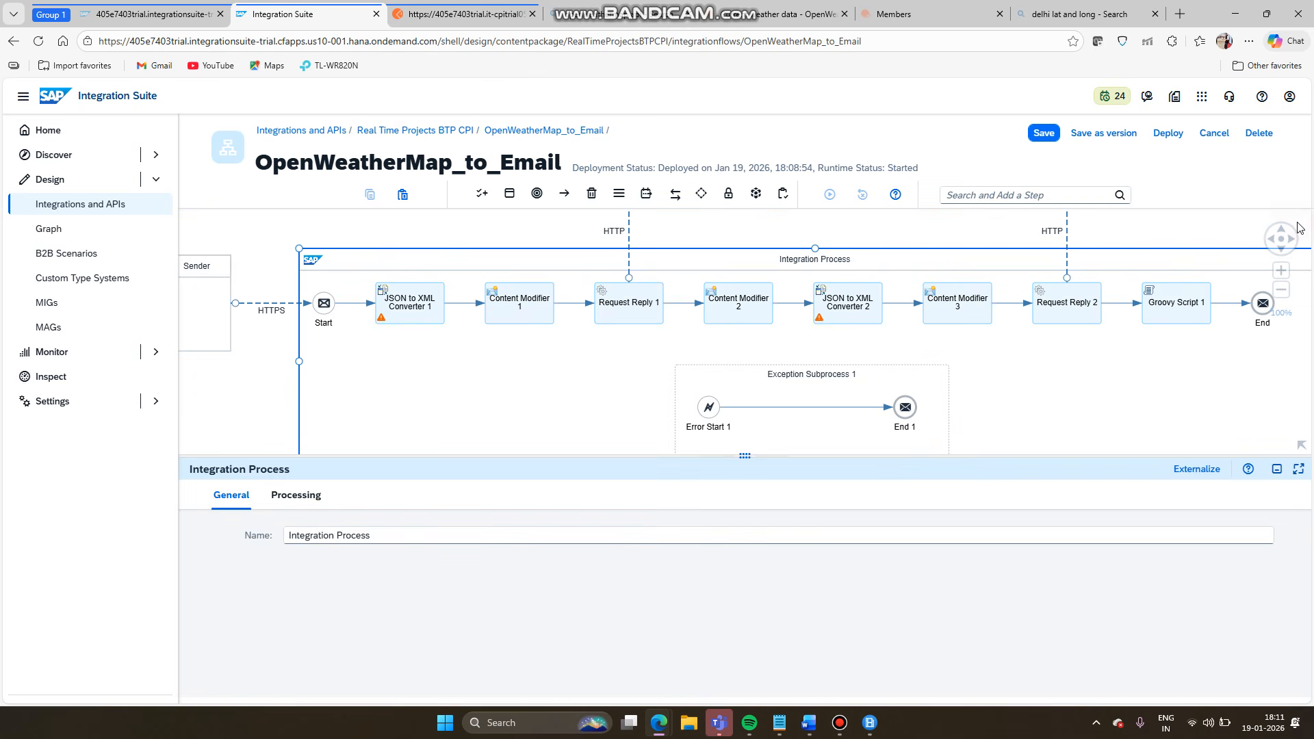
left_click(1299, 223)
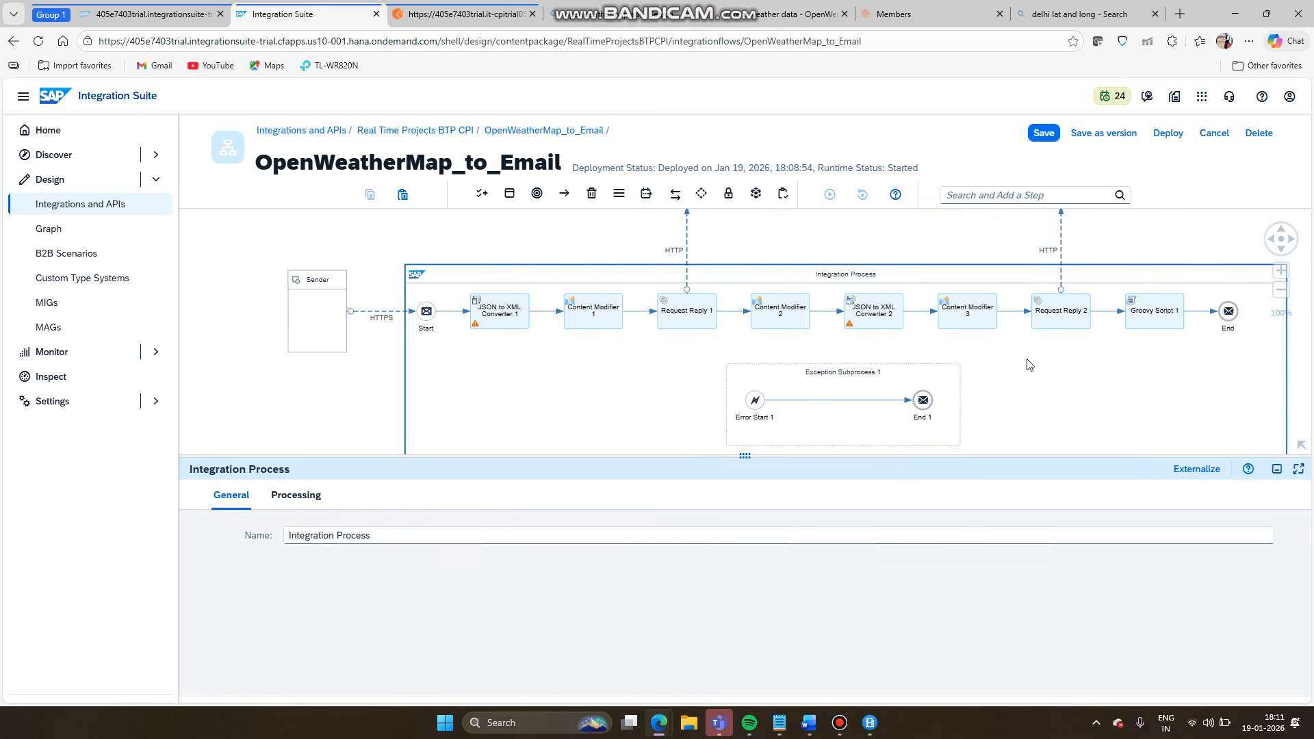
left_click_drag(320, 415, 244, 370)
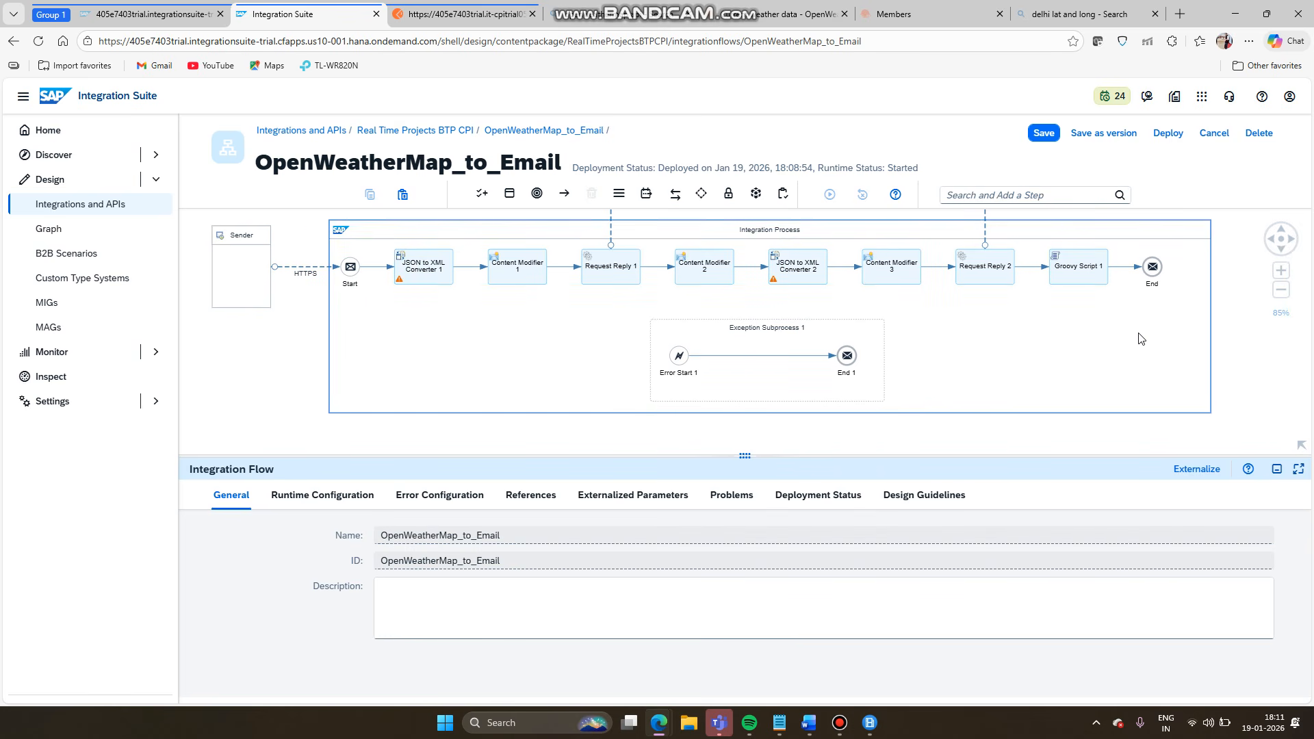
left_click_drag(1237, 369, 1245, 390)
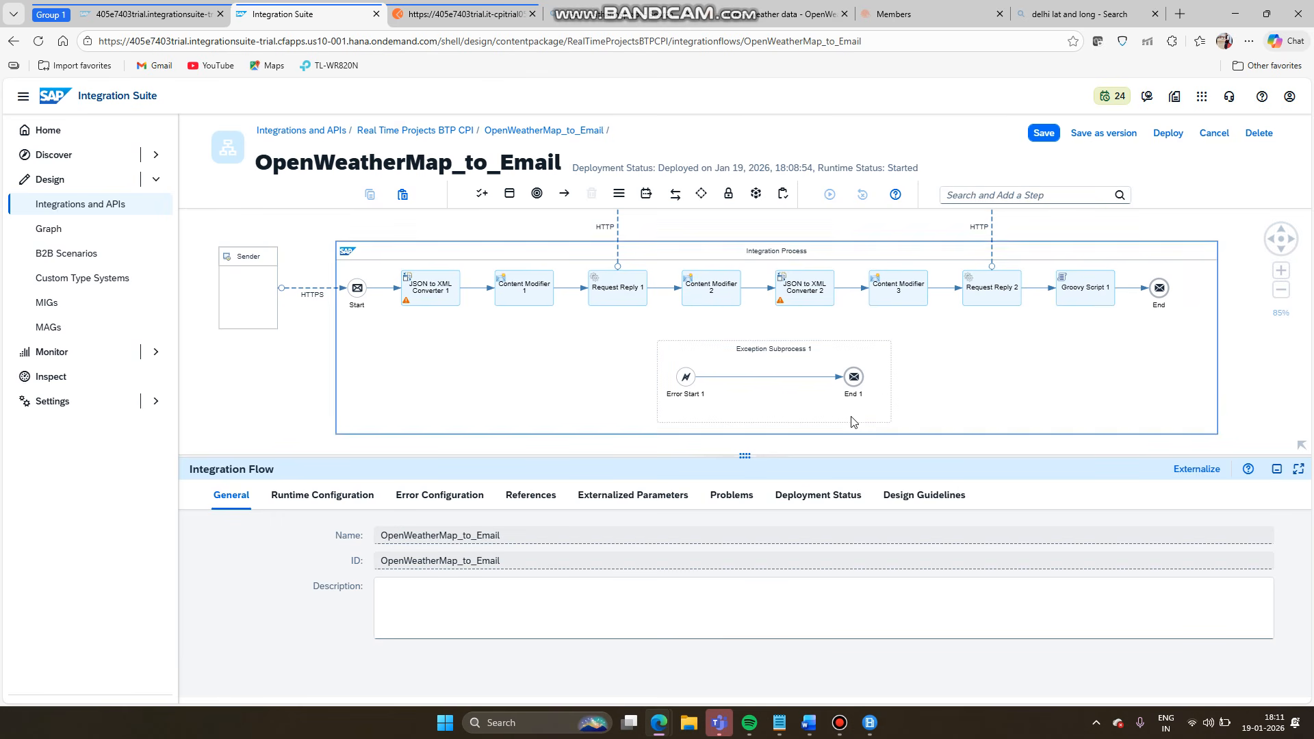
left_click(759, 378)
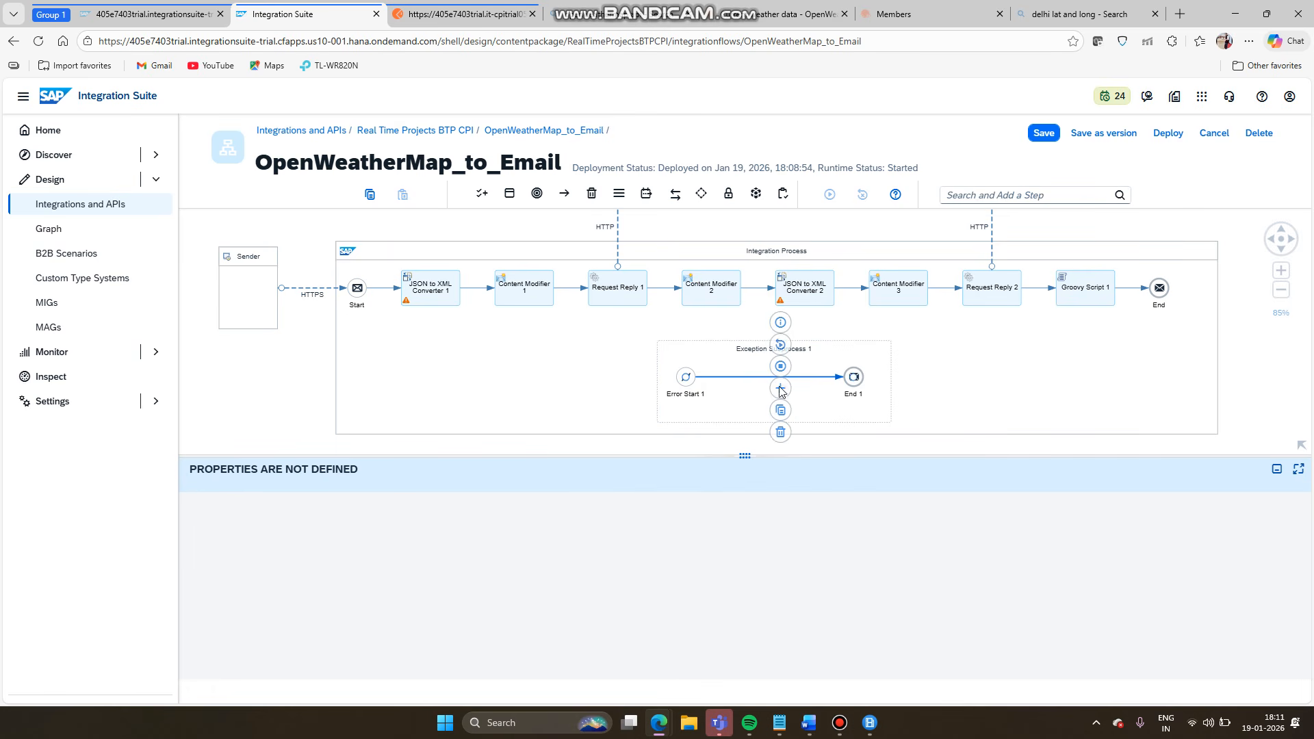
- Insert Content Modifier 4 between Error Start 1 and End 1 and view its Message Body settings
left_click(781, 388)
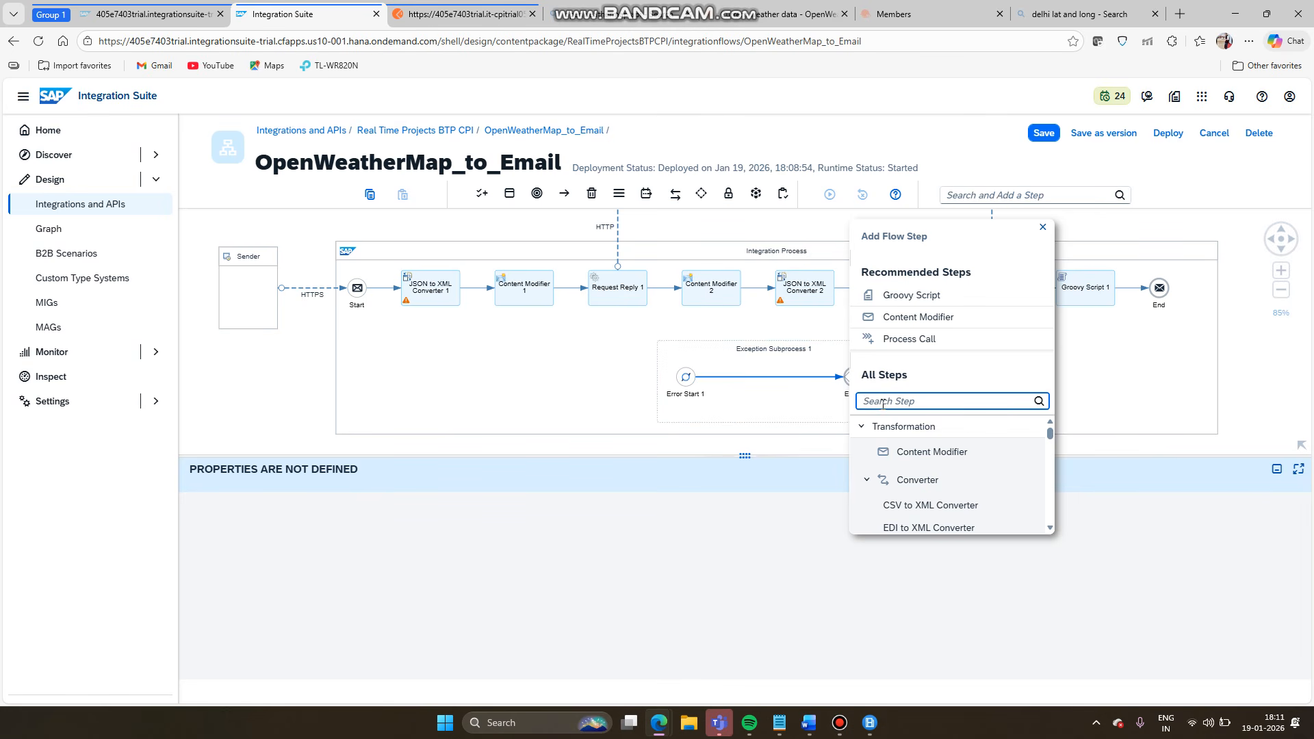
type("co")
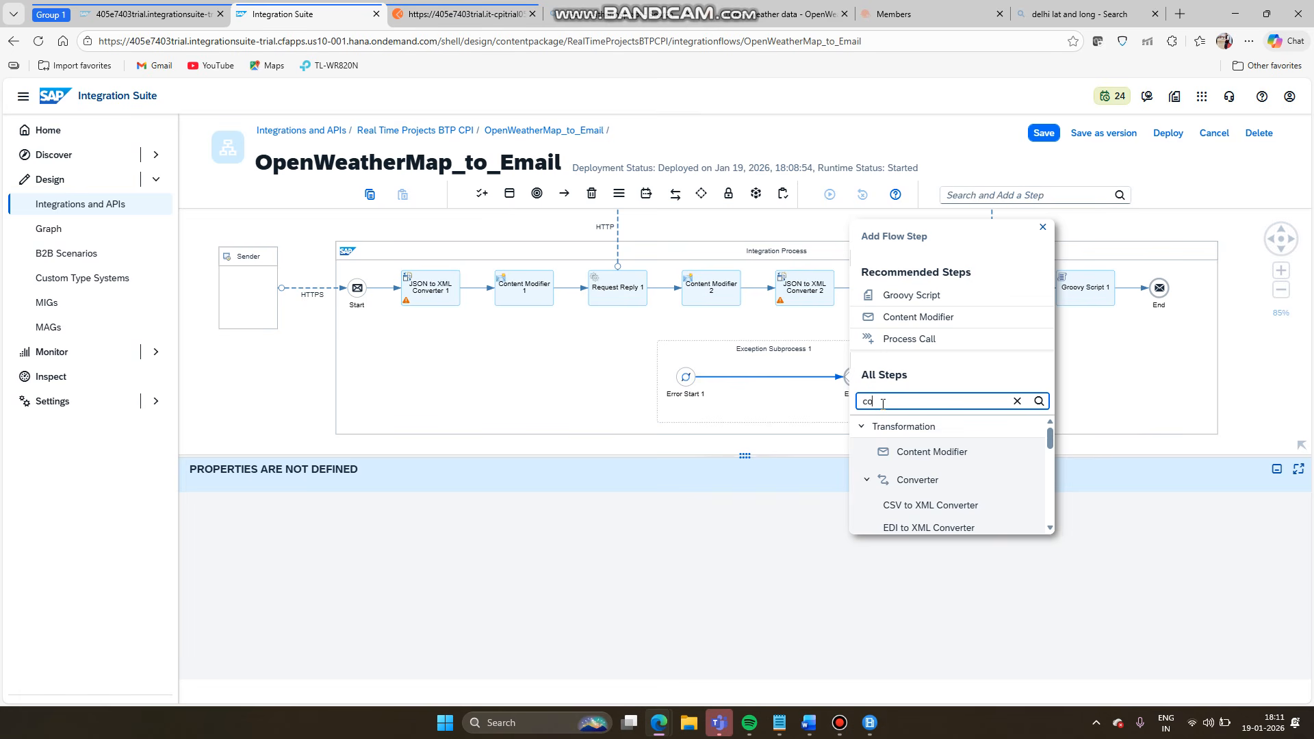
left_click(903, 449)
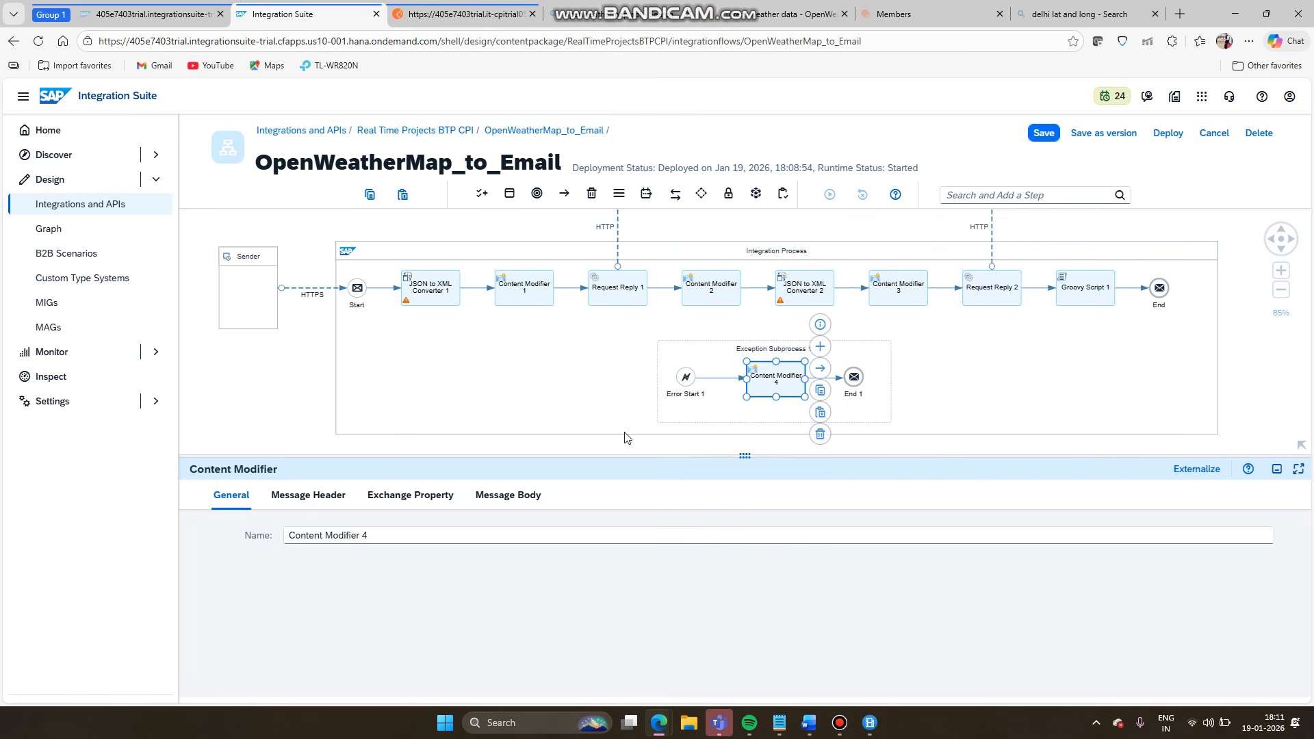
left_click(520, 496)
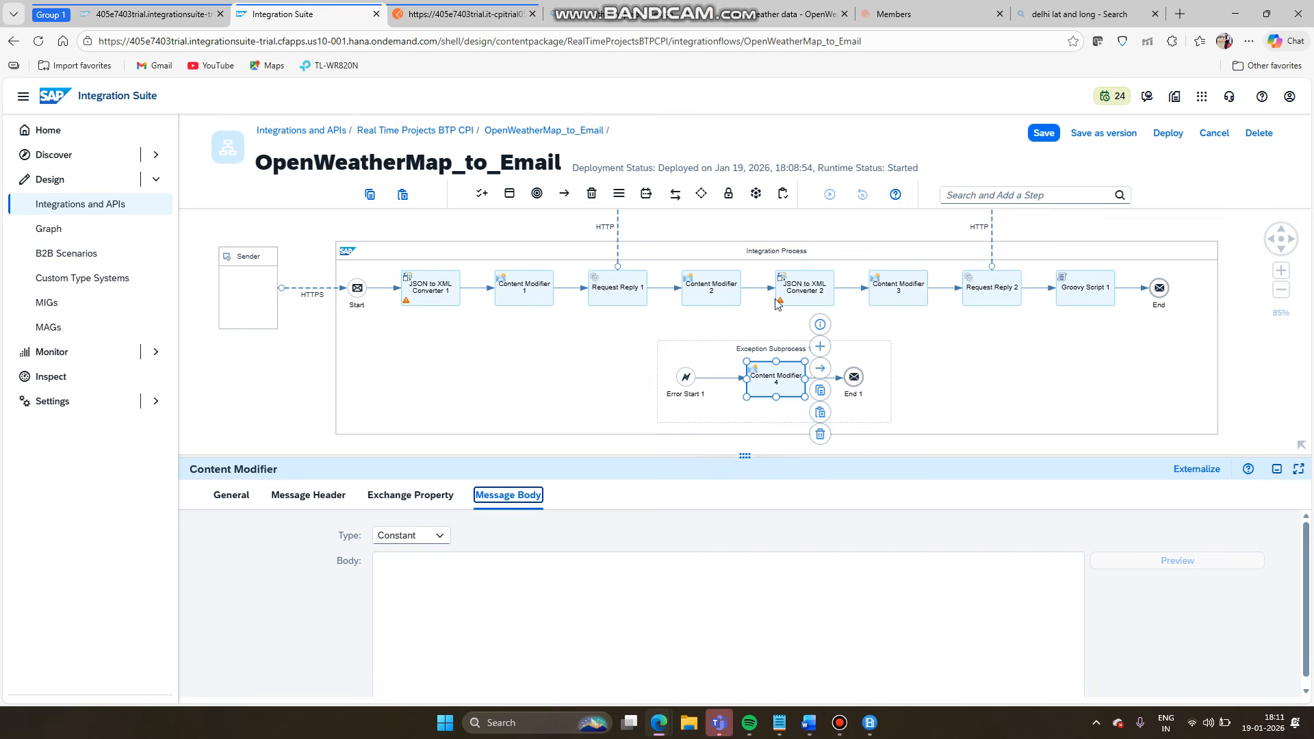
left_click(785, 722)
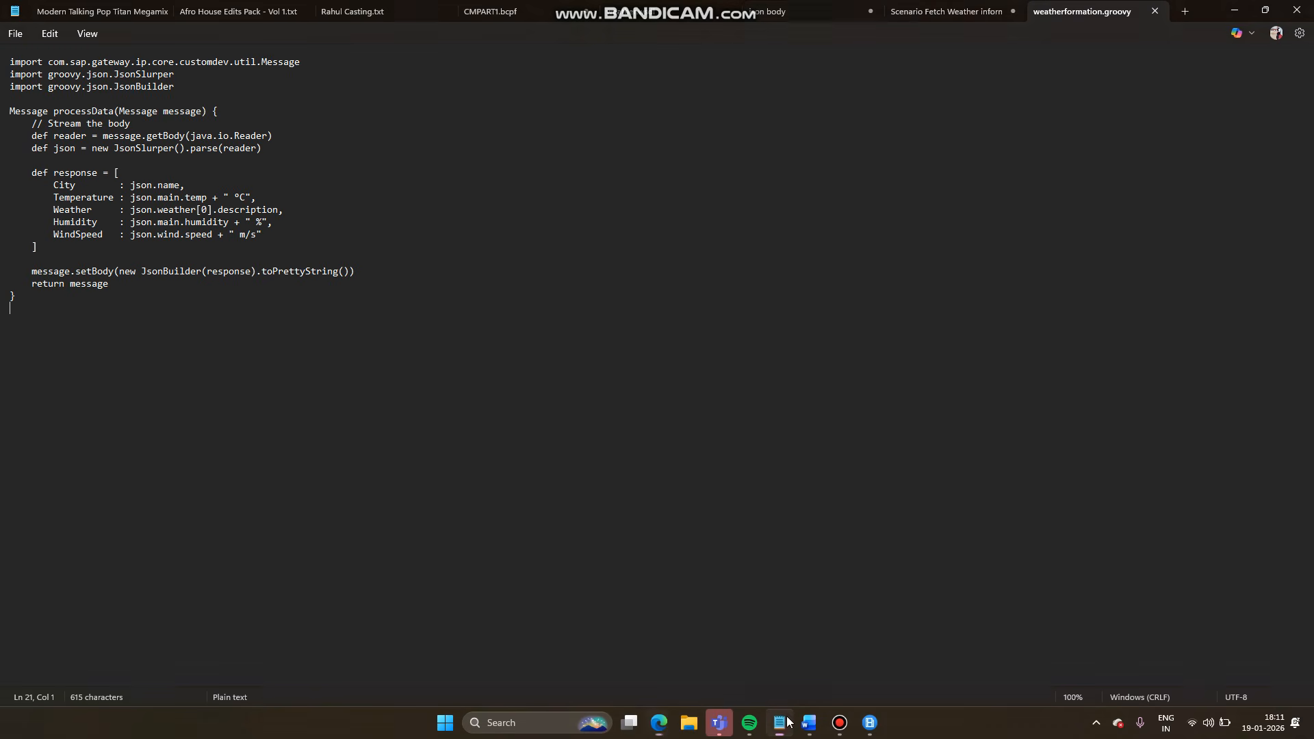
- Browse the Notepad notes: weather scenario, JSON body, SOAP demo and weatherformation.groovy
left_click(903, 14)
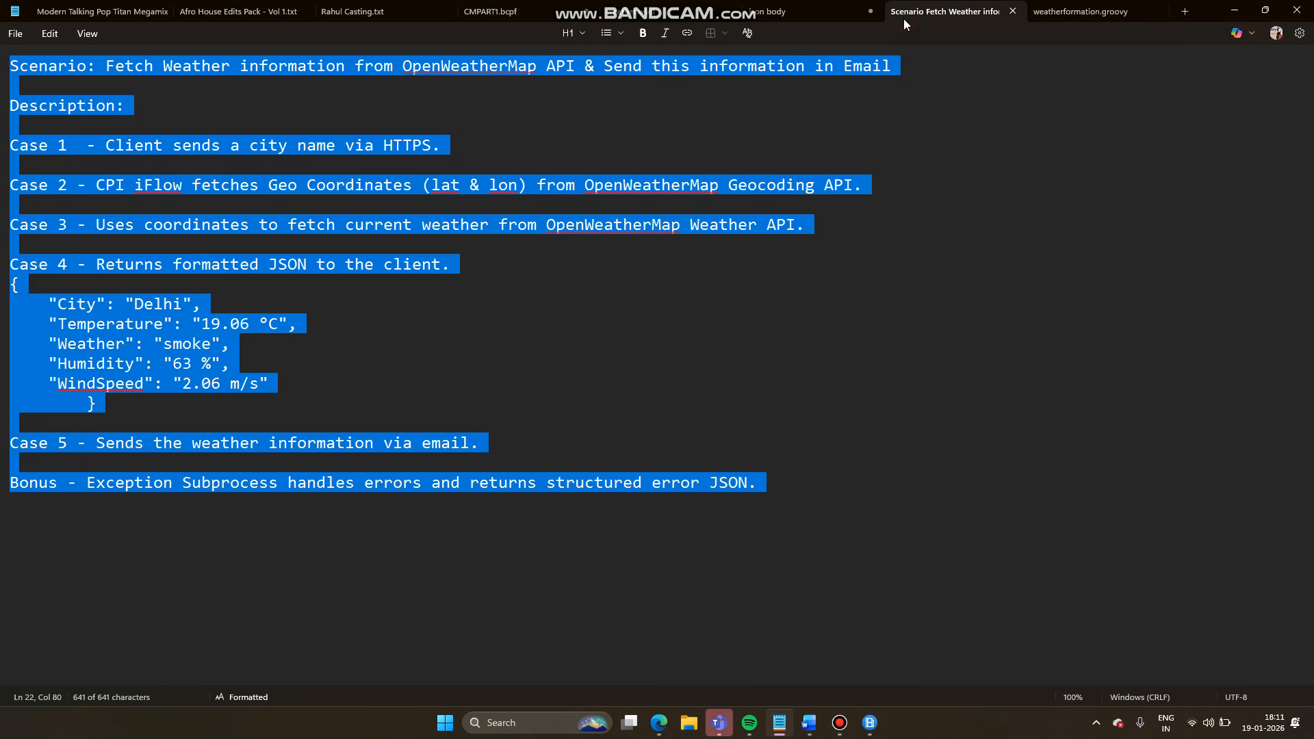
left_click(331, 321)
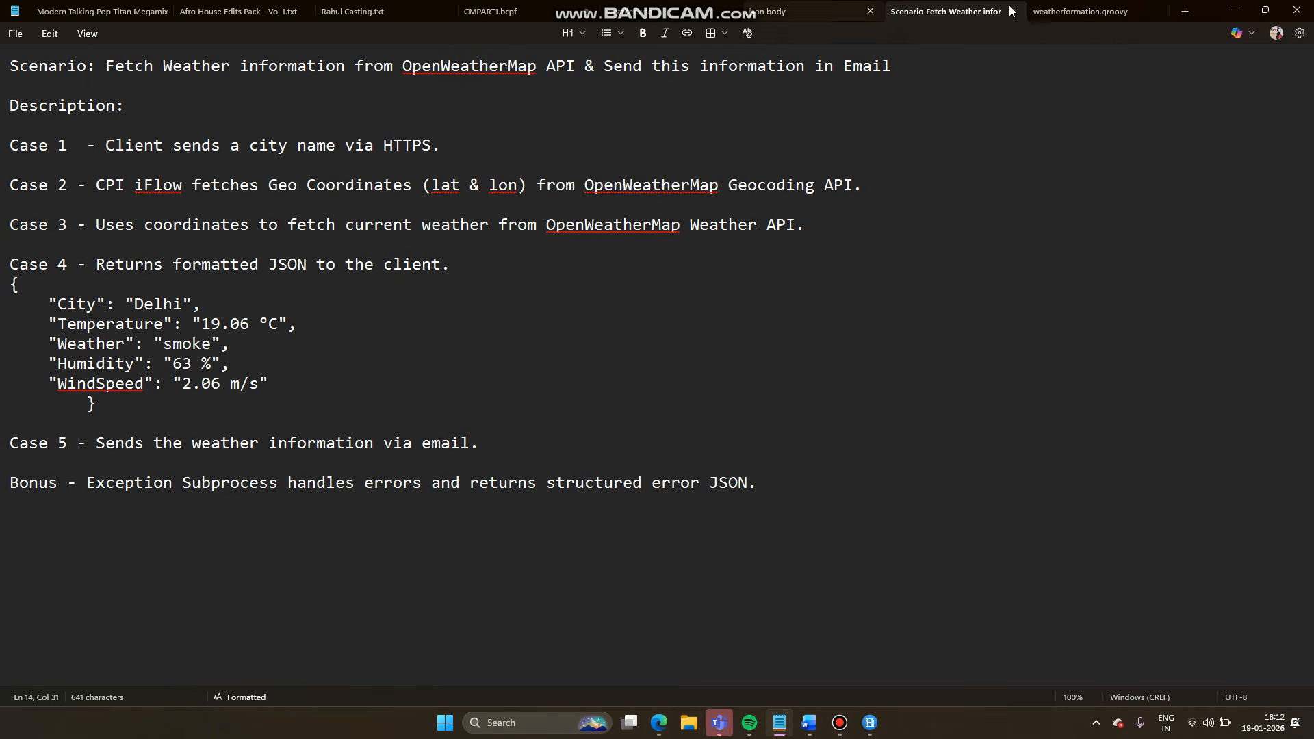
left_click(805, 5)
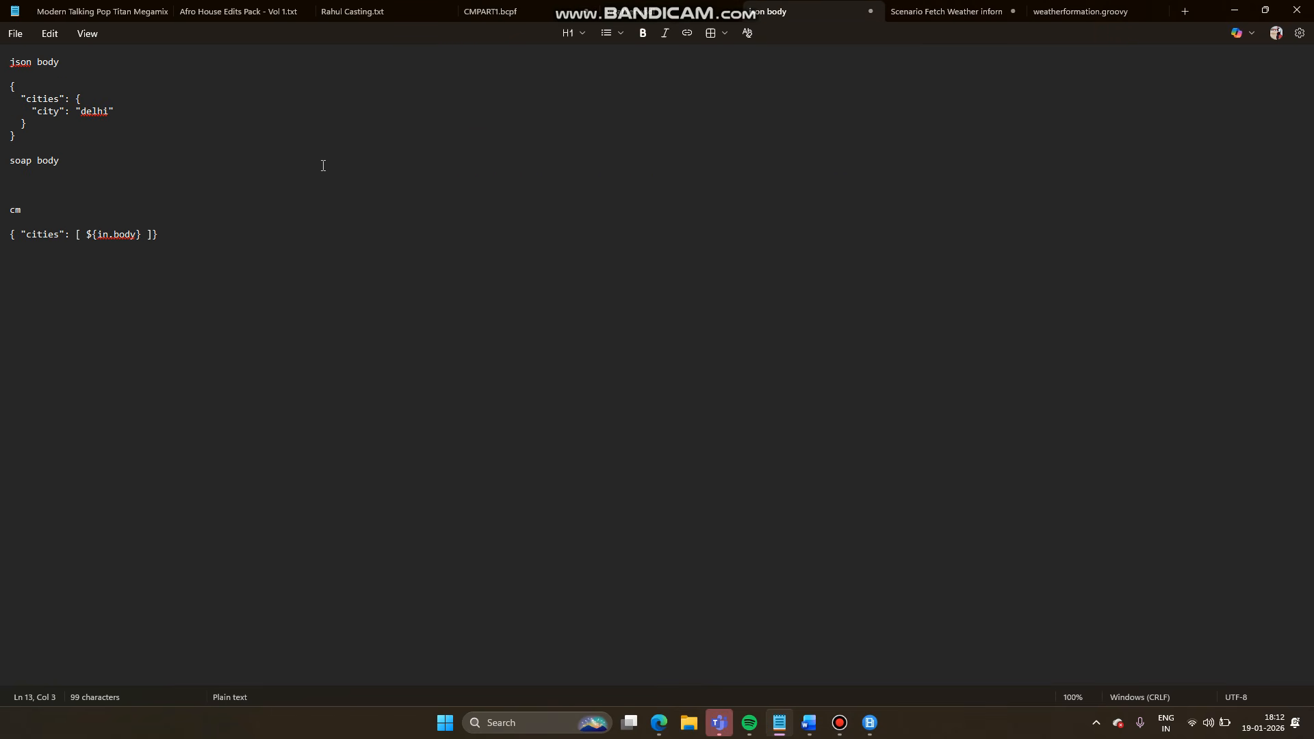
left_click(624, 4)
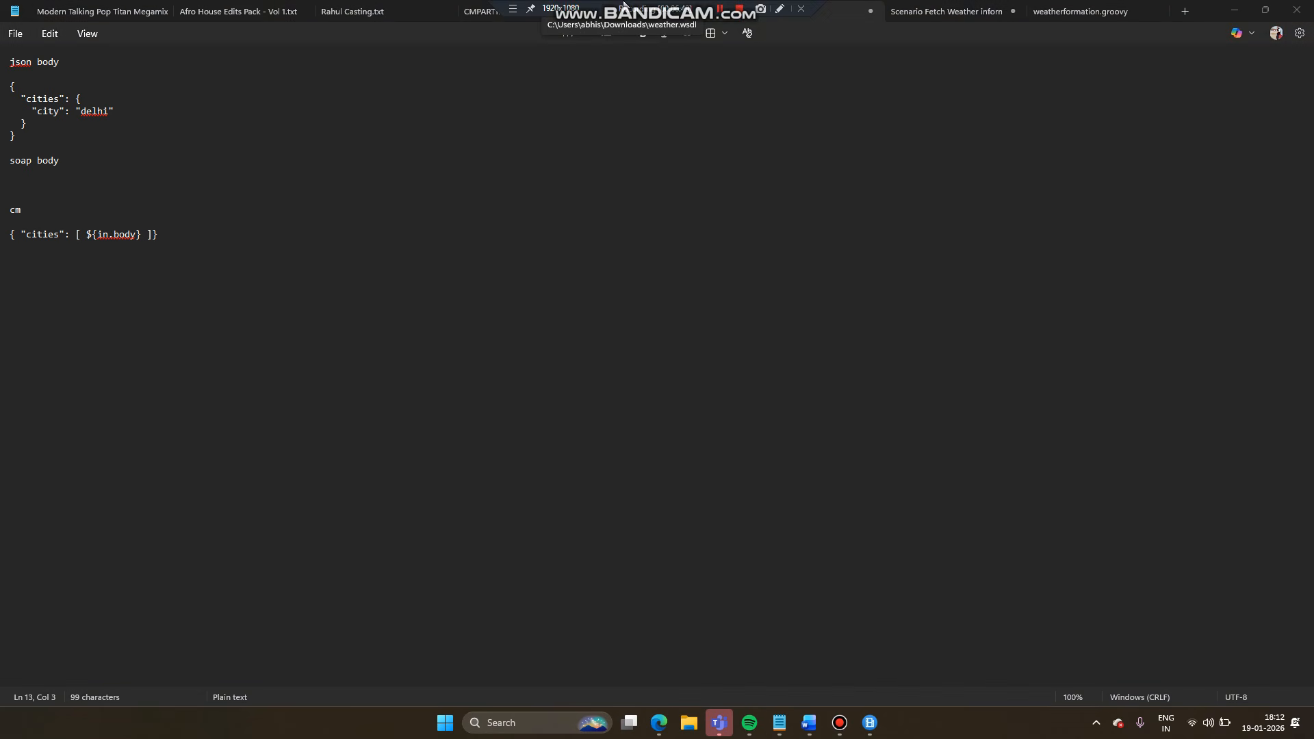
left_click(482, 11)
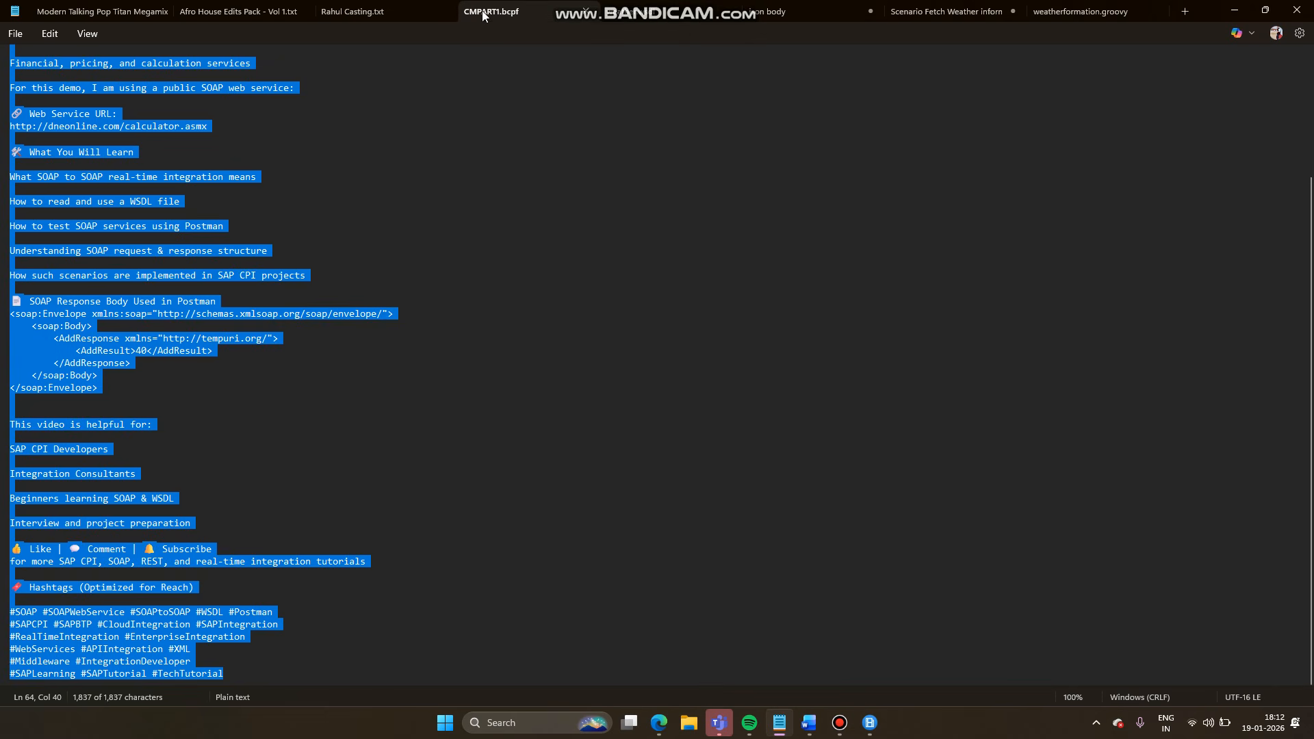
left_click(420, 299)
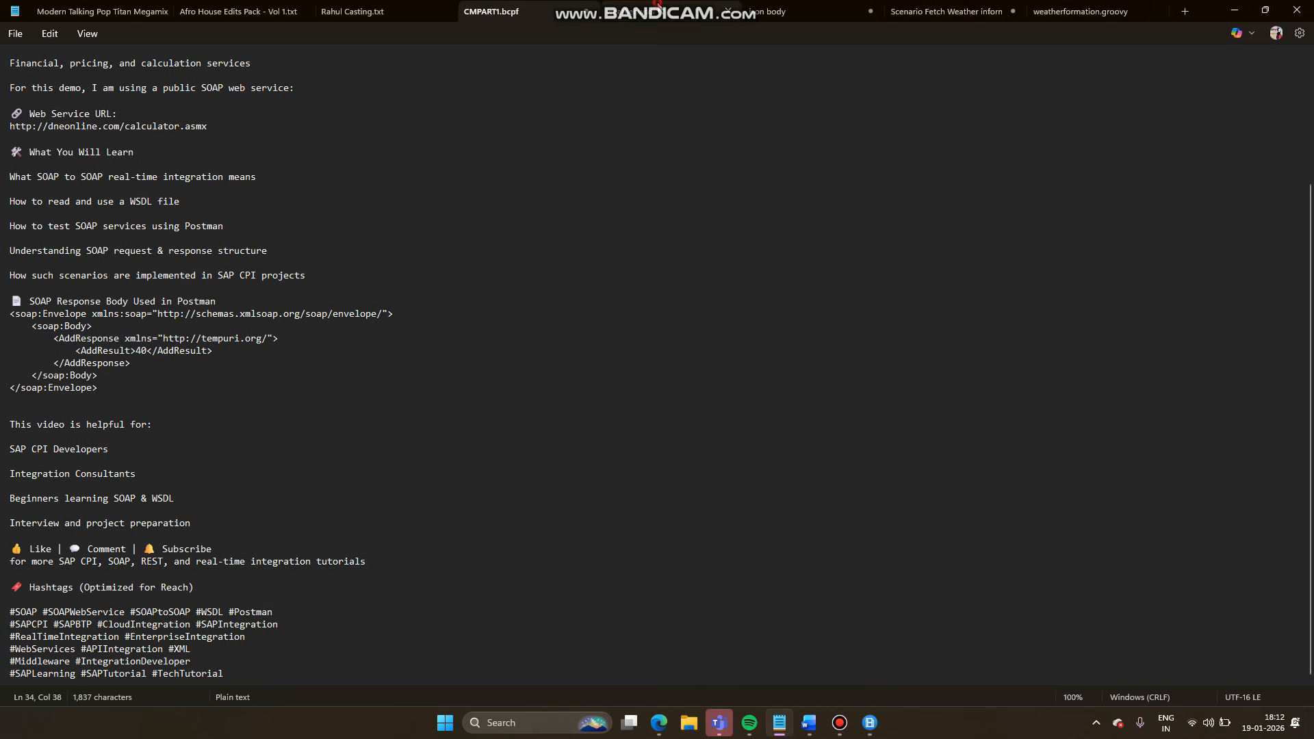
left_click(658, 6)
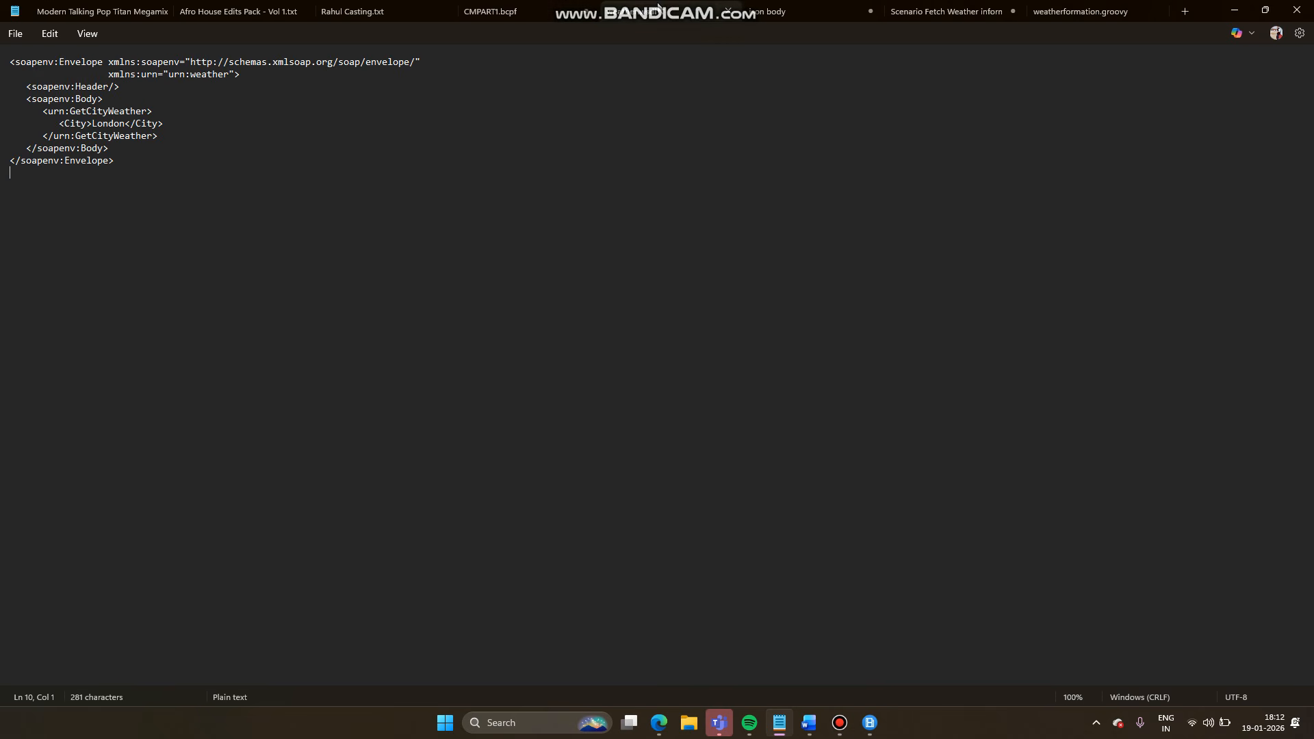
left_click(943, 9)
left_click(1106, 12)
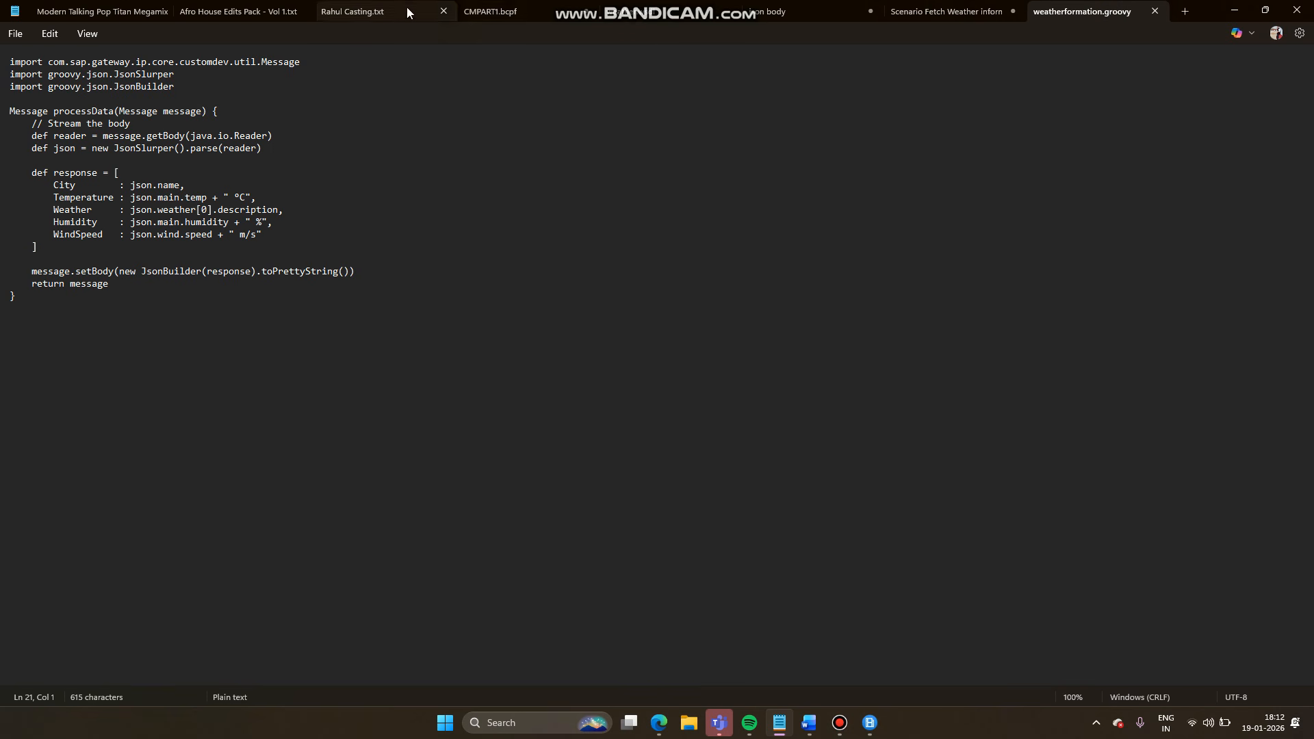
left_click(380, 6)
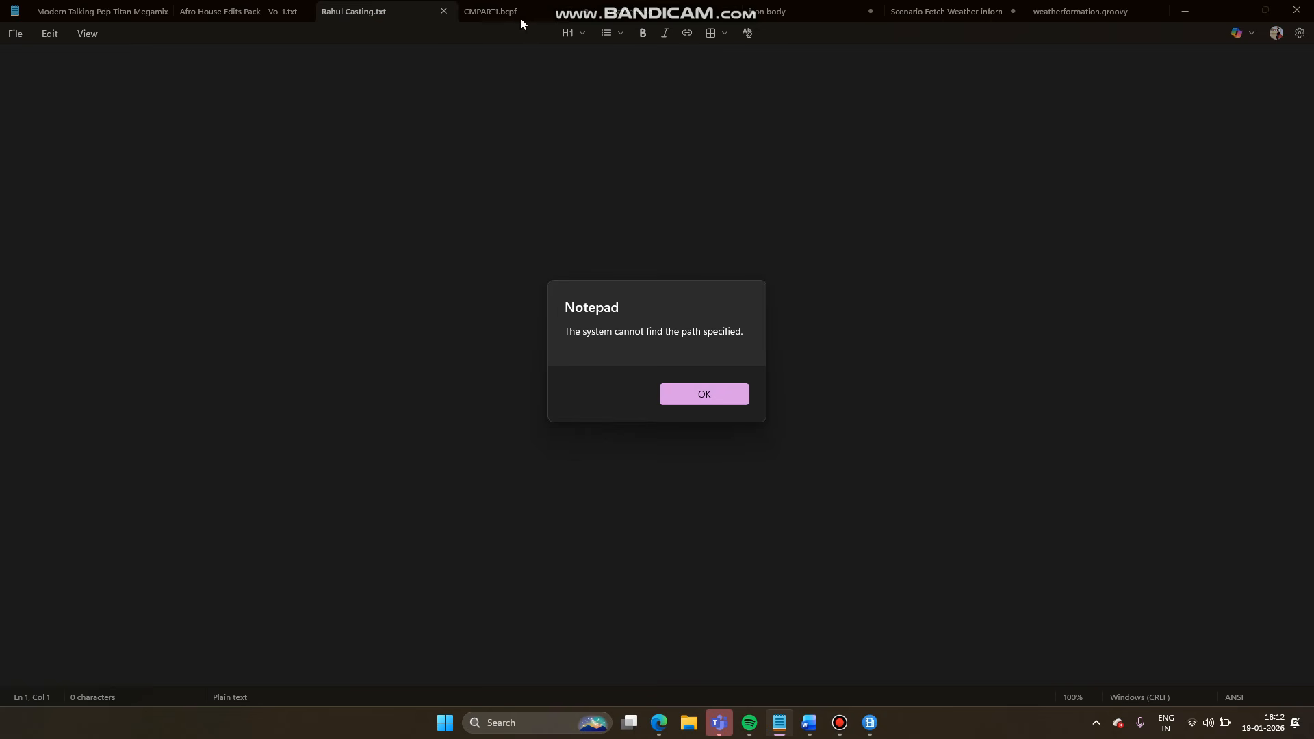
- Glance over the weather project Word document, then return to the Integration Suite editor
left_click(870, 730)
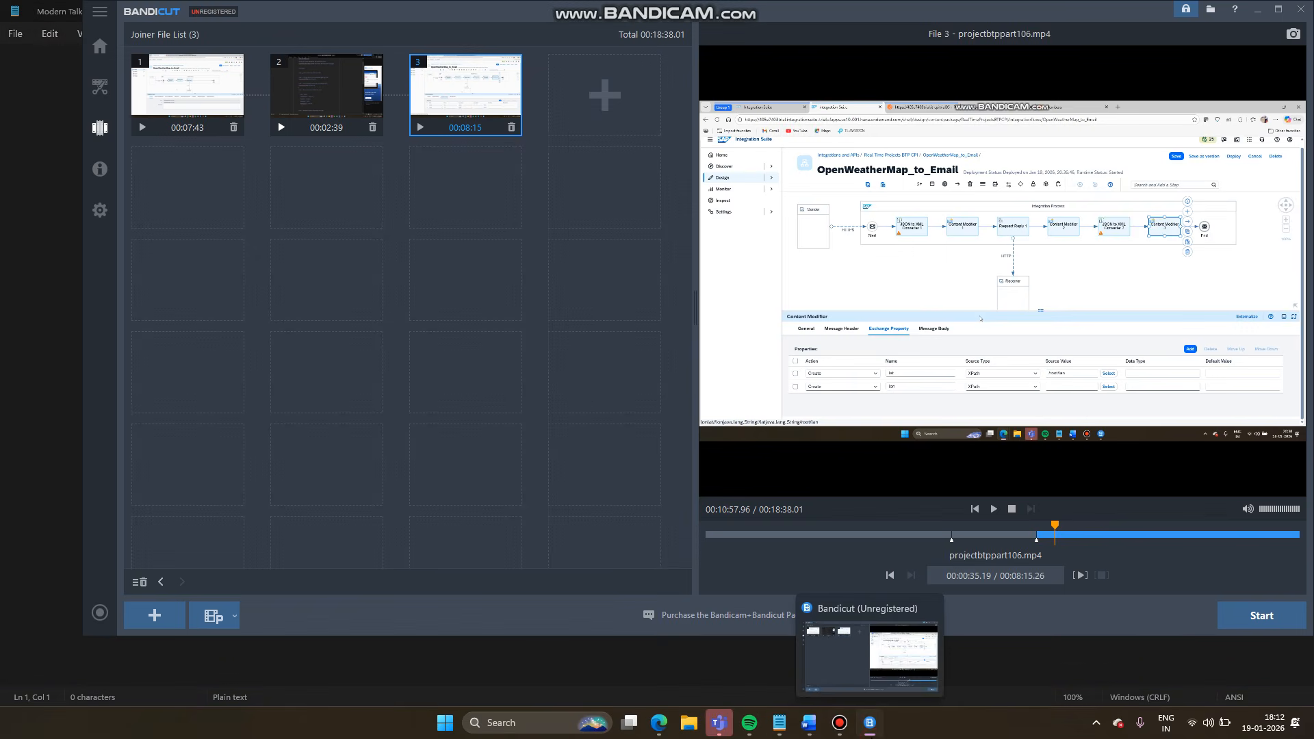
left_click(870, 723)
left_click(809, 724)
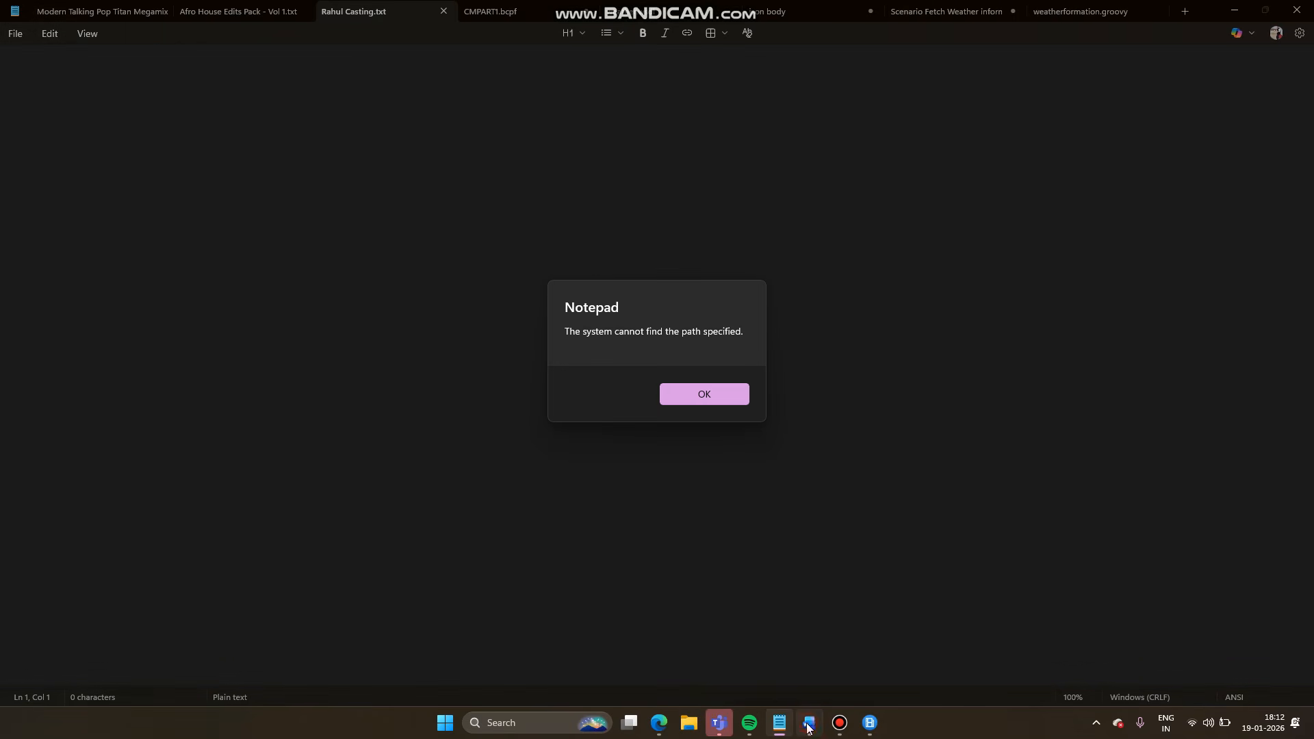
scroll(612, 379, "down", 5)
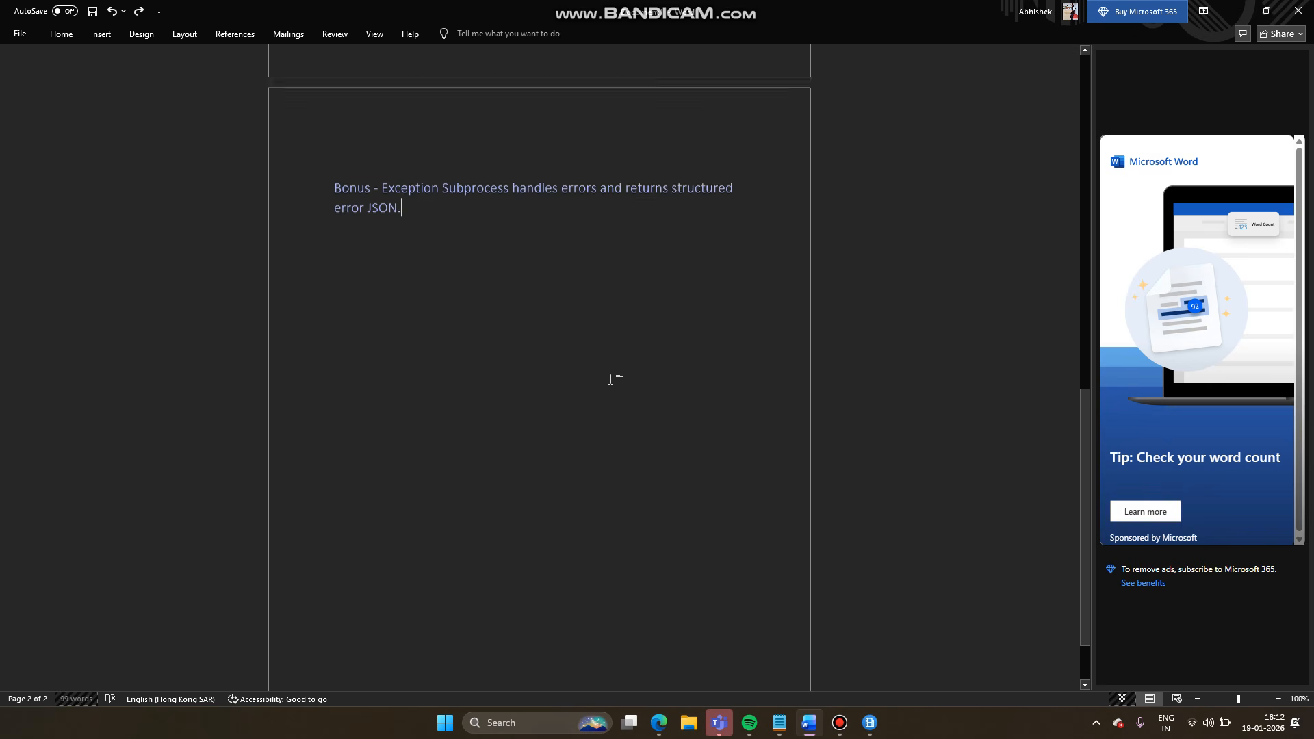
scroll(614, 375, "up", 10)
mouse_move(658, 723)
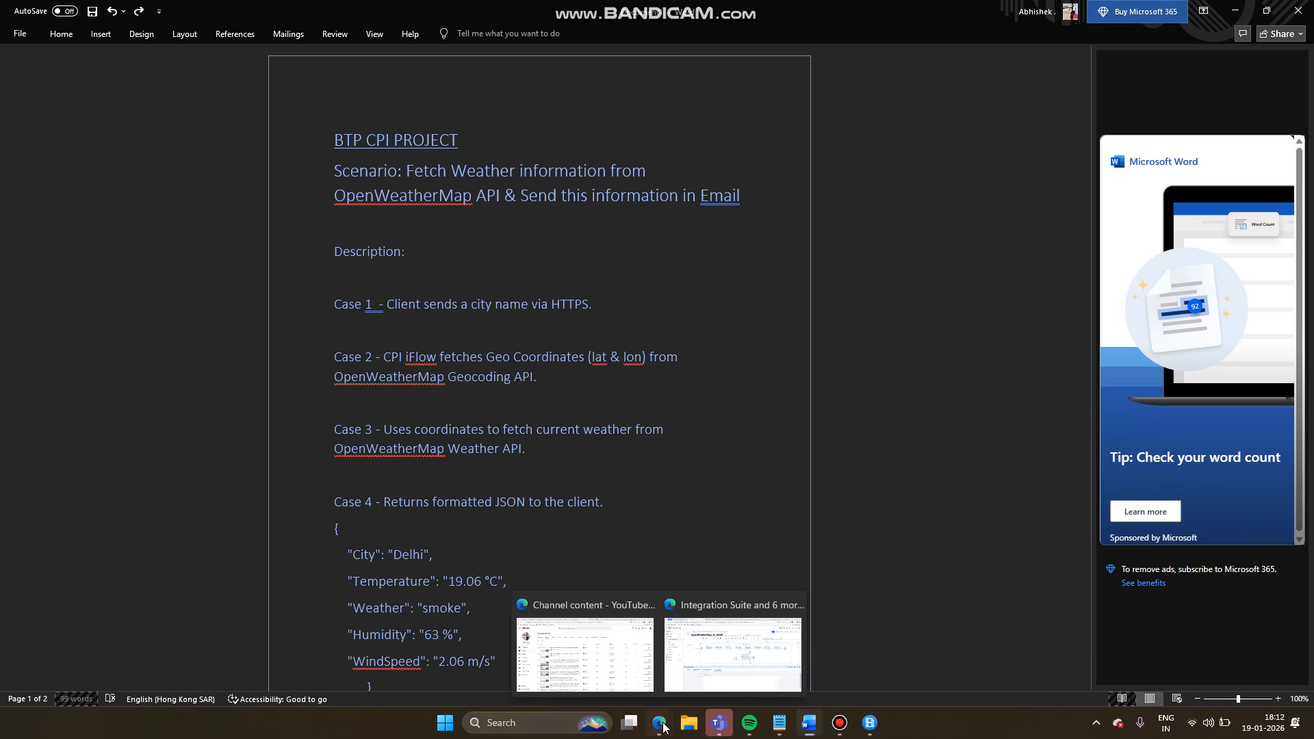
left_click(710, 626)
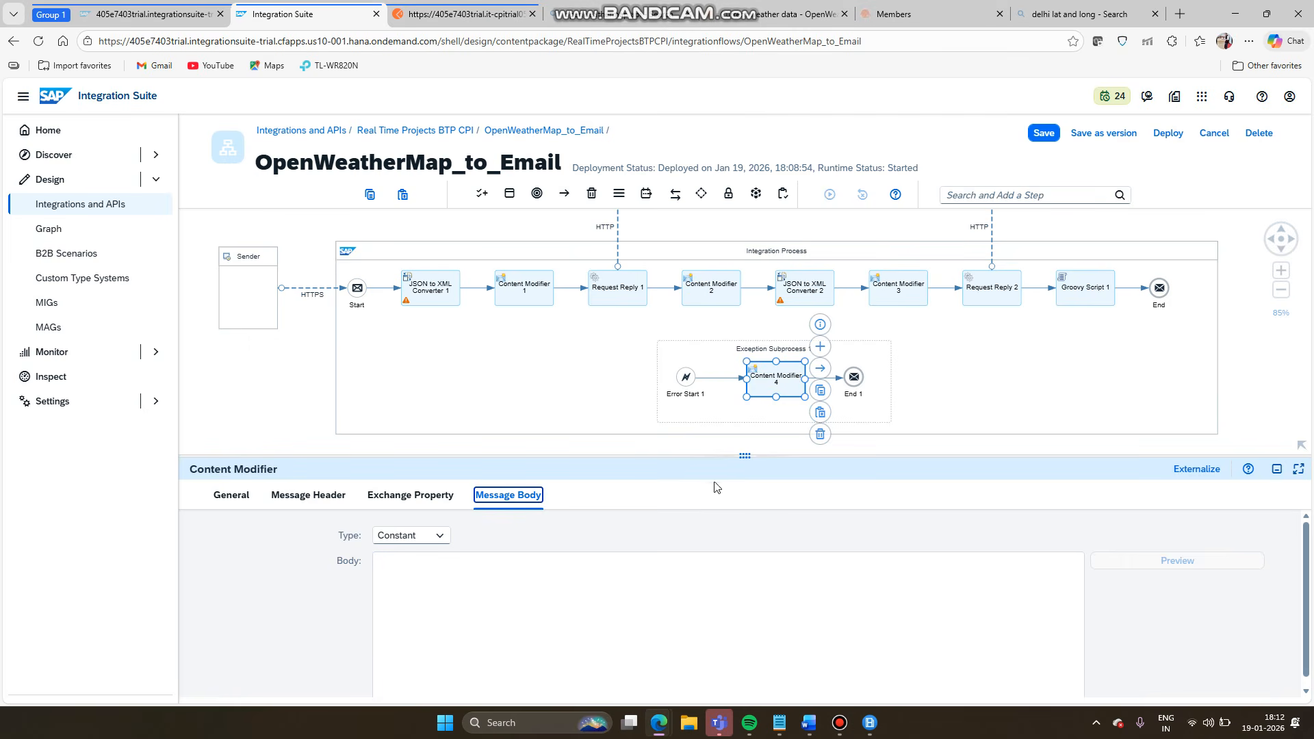
- Enter 'this flow has some error' as Content Modifier 4's constant message body
left_click(636, 653)
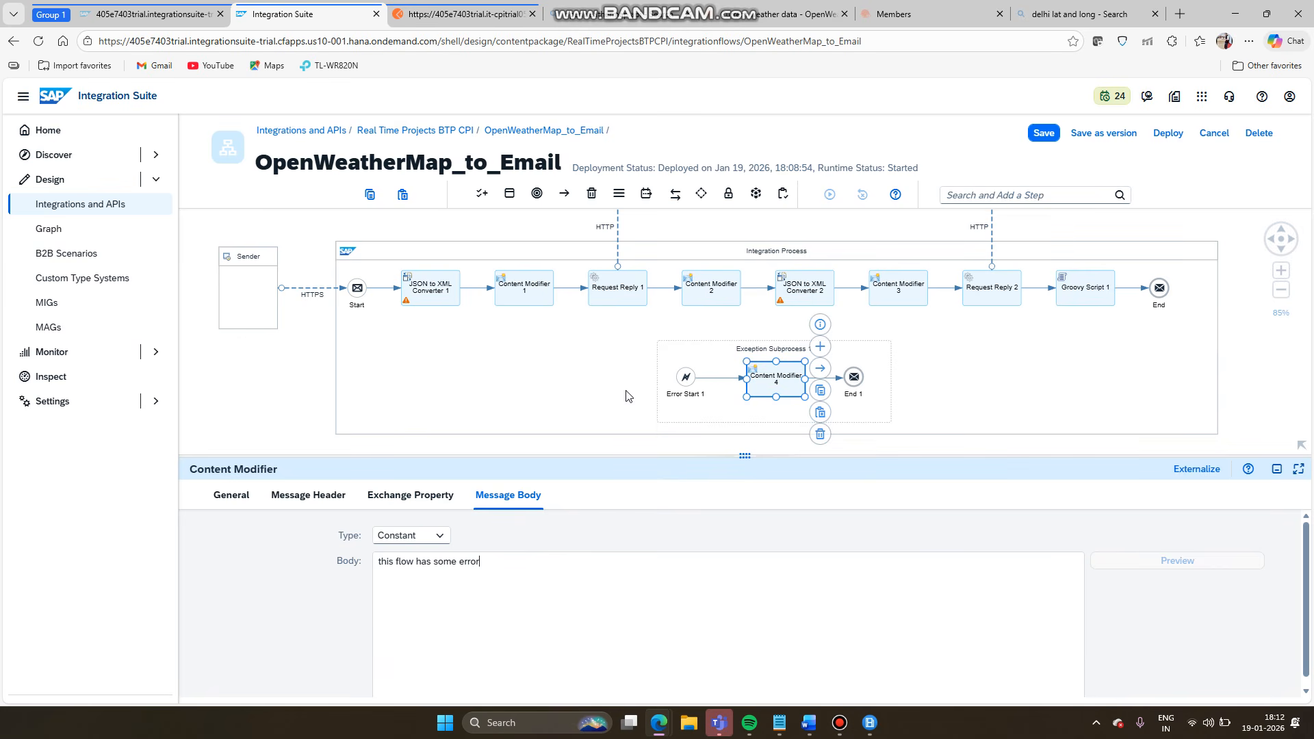
left_click_drag(380, 563, 486, 561)
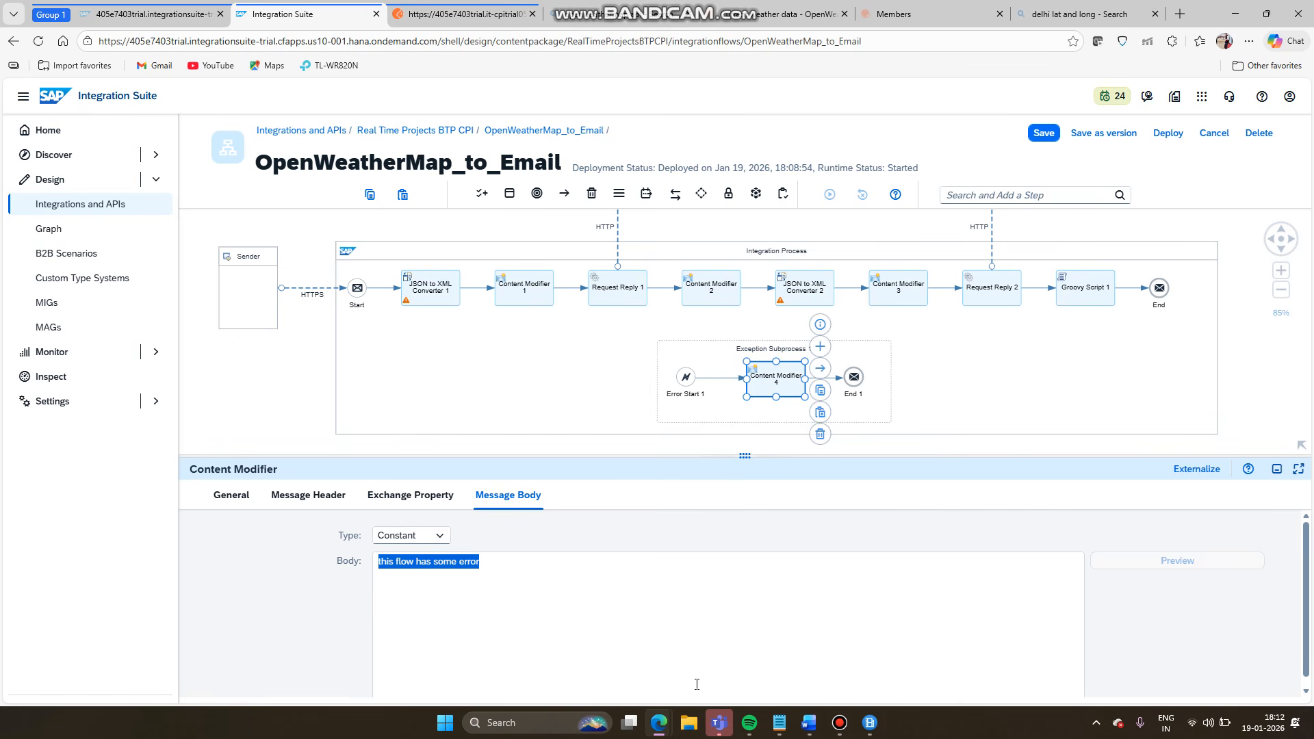
left_click(472, 14)
- Inspect Postman's Delhi weather response JSON, including the wind speed value 2.06
left_click(403, 350)
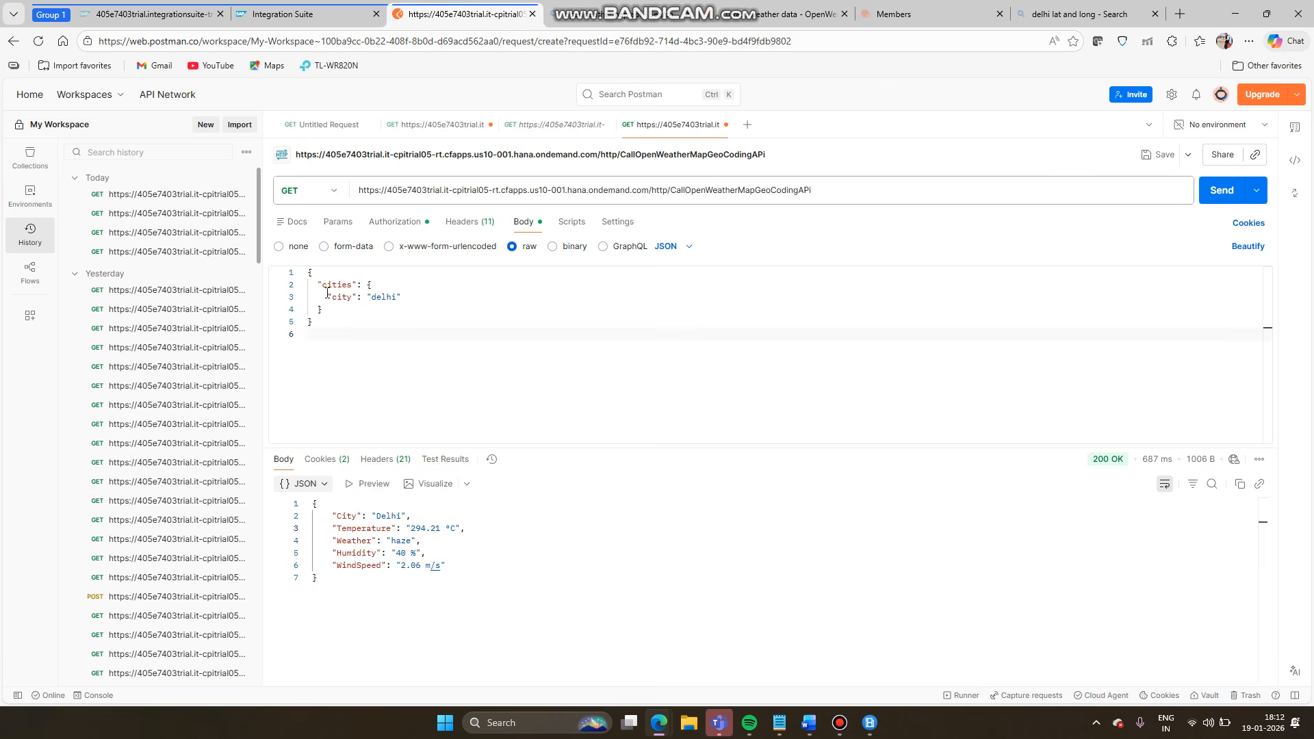
double_click(405, 565)
left_click_drag(320, 579, 303, 505)
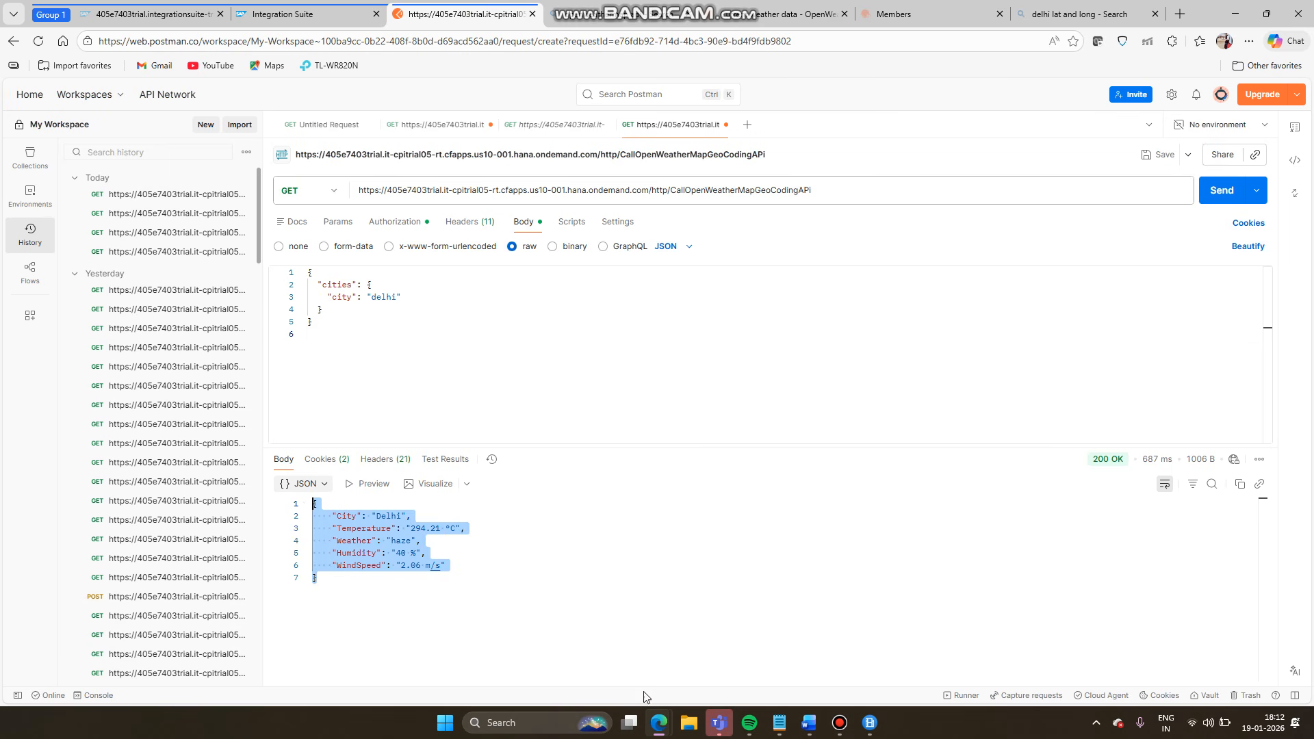
- Return to the Postman window, then bring up the Bandicut joiner listing three clips
left_click(659, 722)
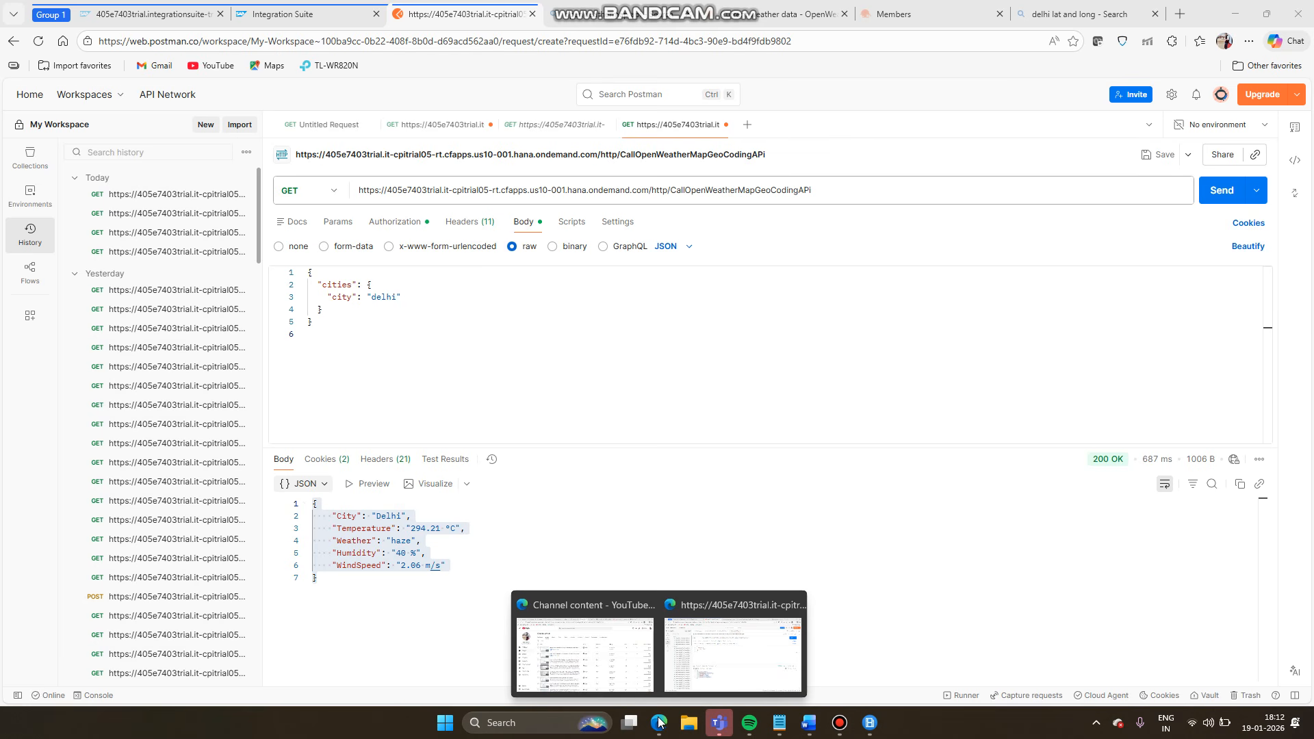
left_click(712, 644)
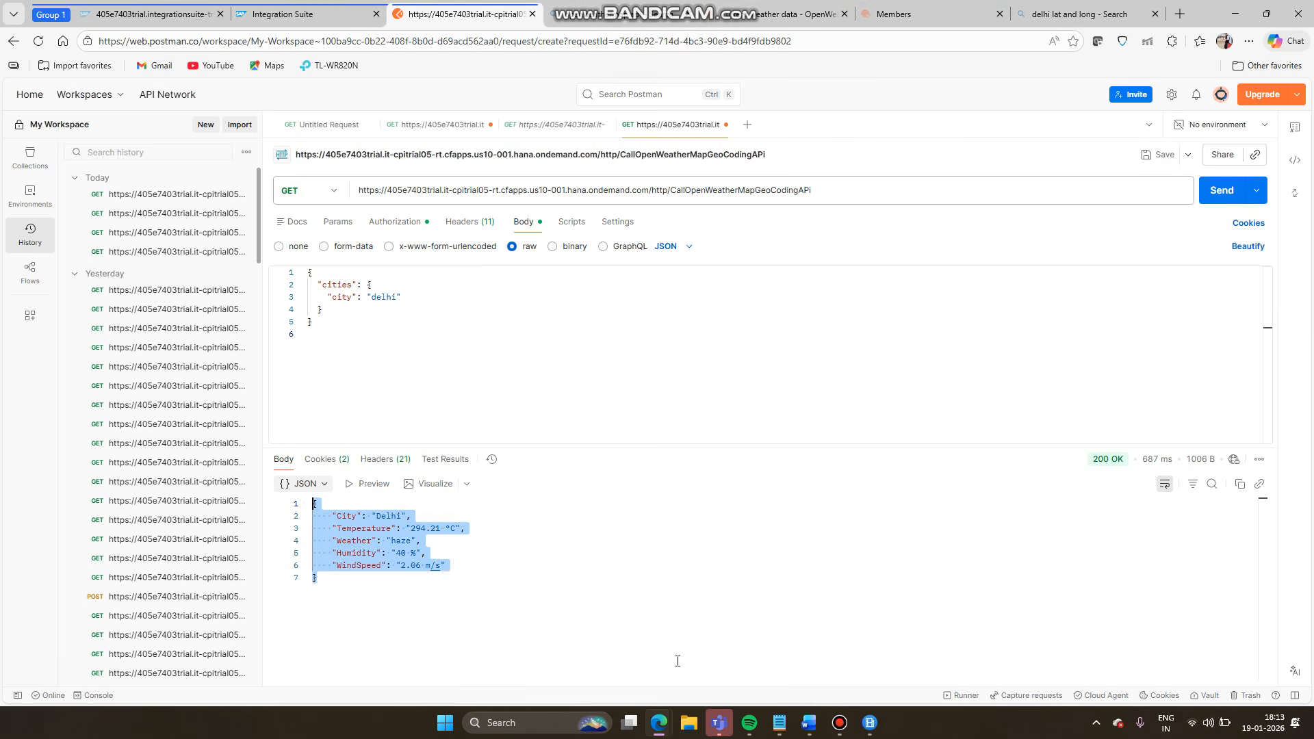
left_click(571, 515)
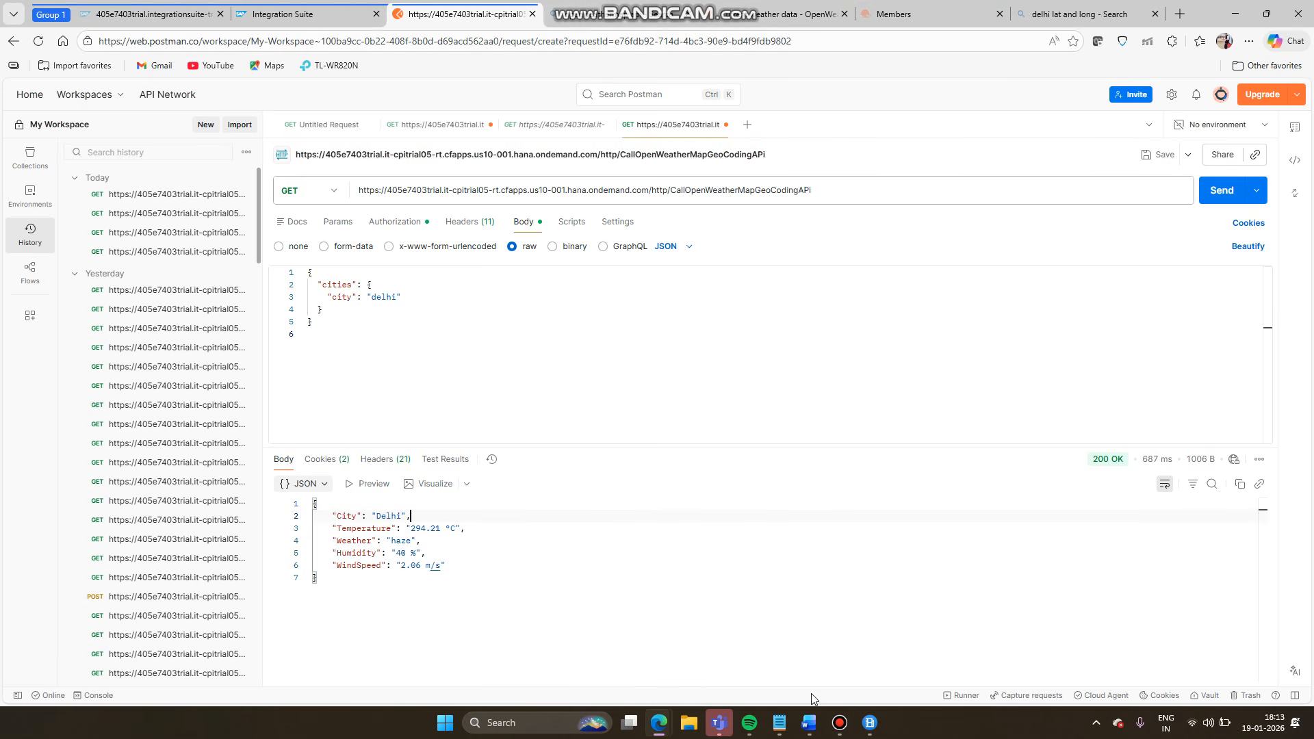
left_click(870, 722)
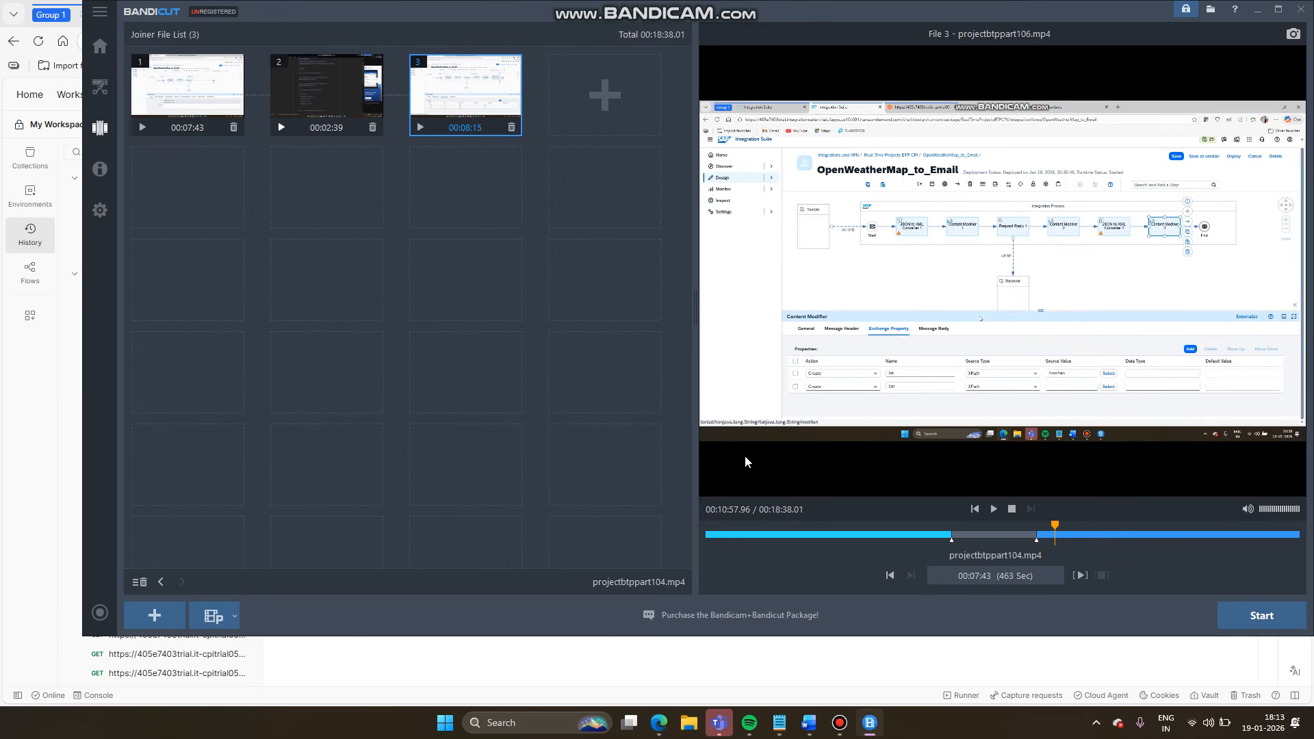
- Minimize the Bandicut joiner, resume Bandicam recording, and bring up the Word notes
left_click(869, 722)
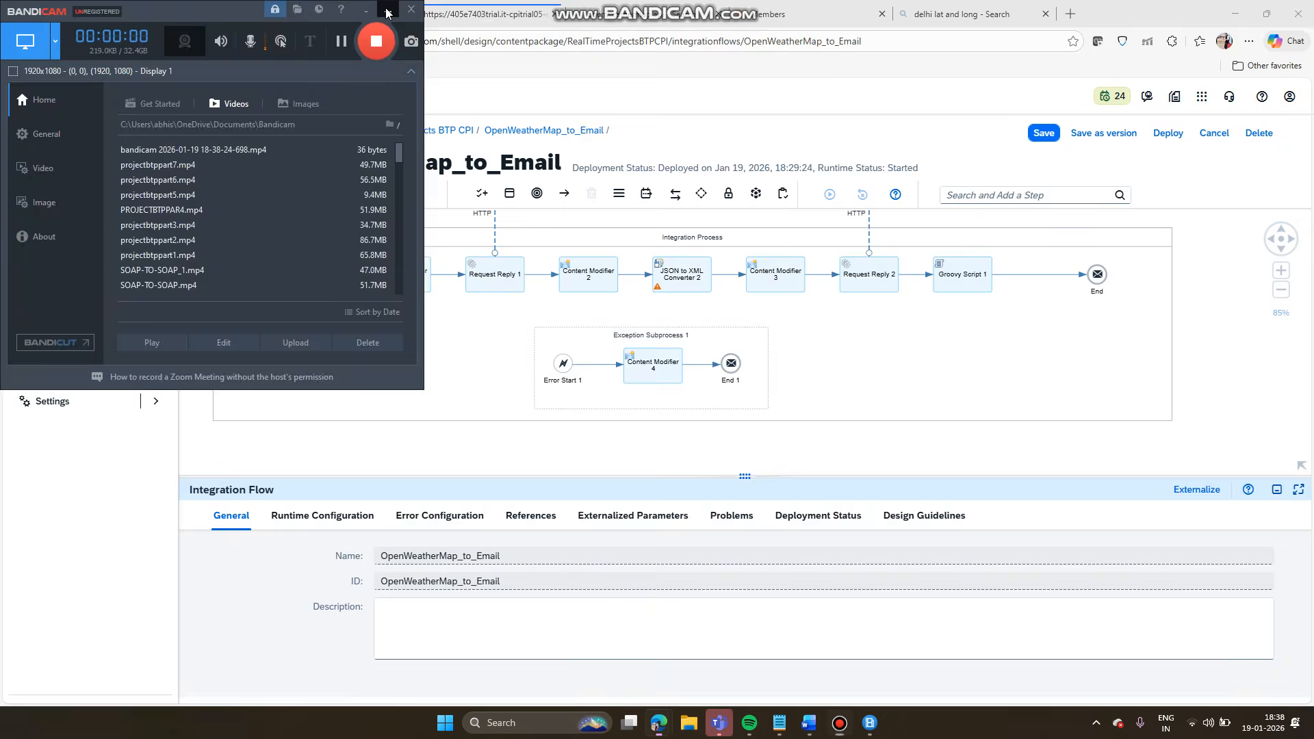
left_click(390, 21)
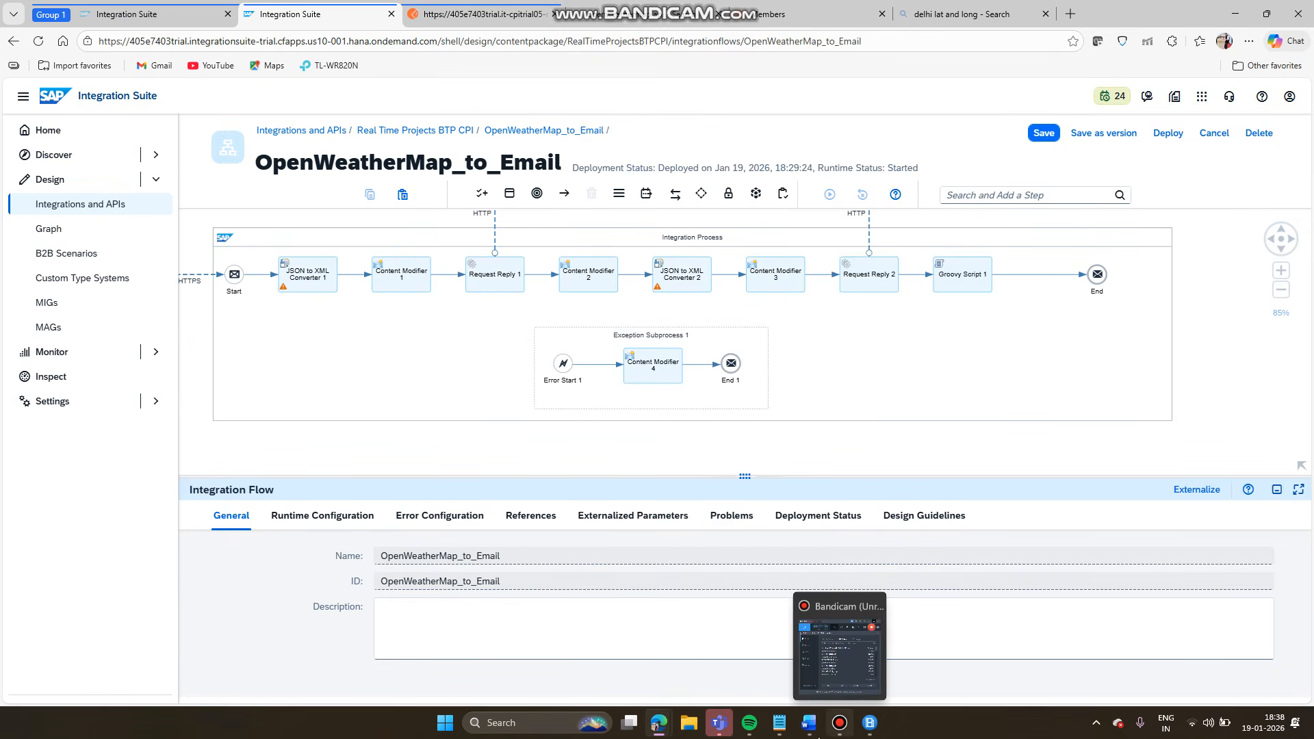
left_click(808, 730)
- Scroll to the 'Steps to create App Password' list and review its lines
scroll(646, 384, "up", 10)
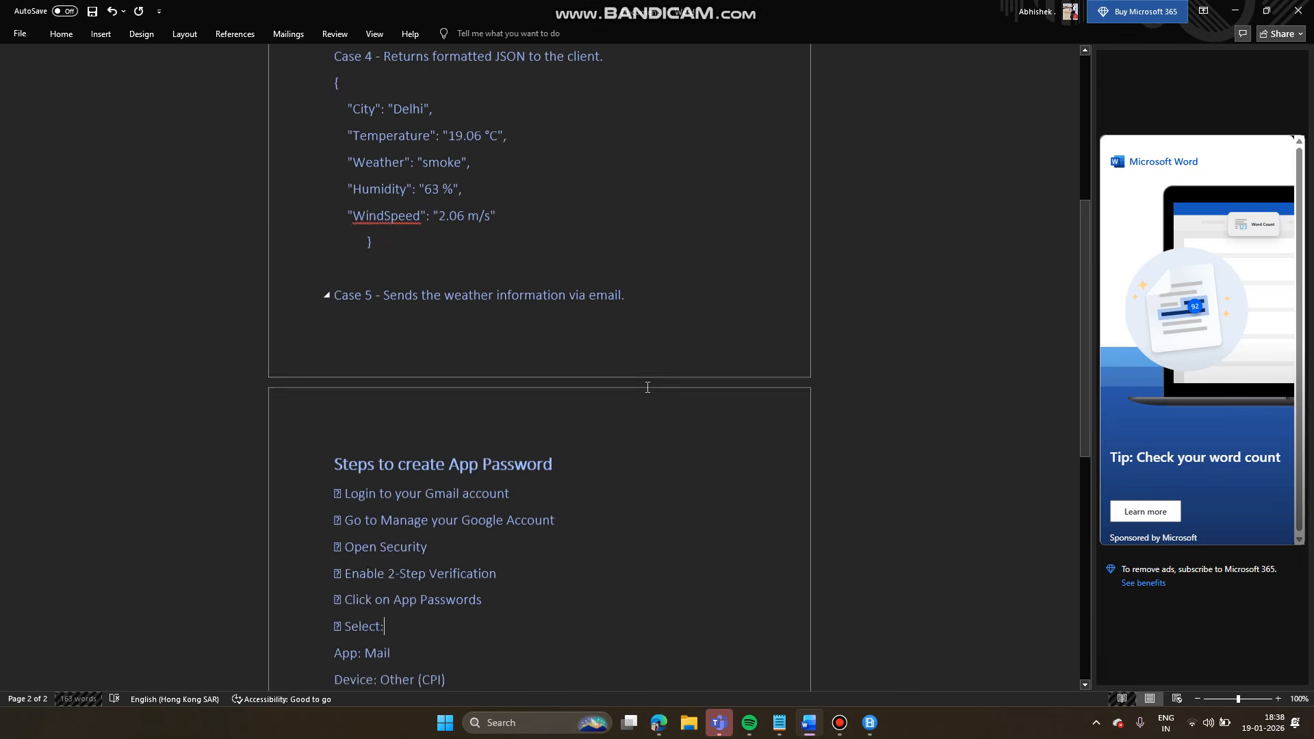
scroll(645, 384, "up", 1)
scroll(469, 534, "down", 1)
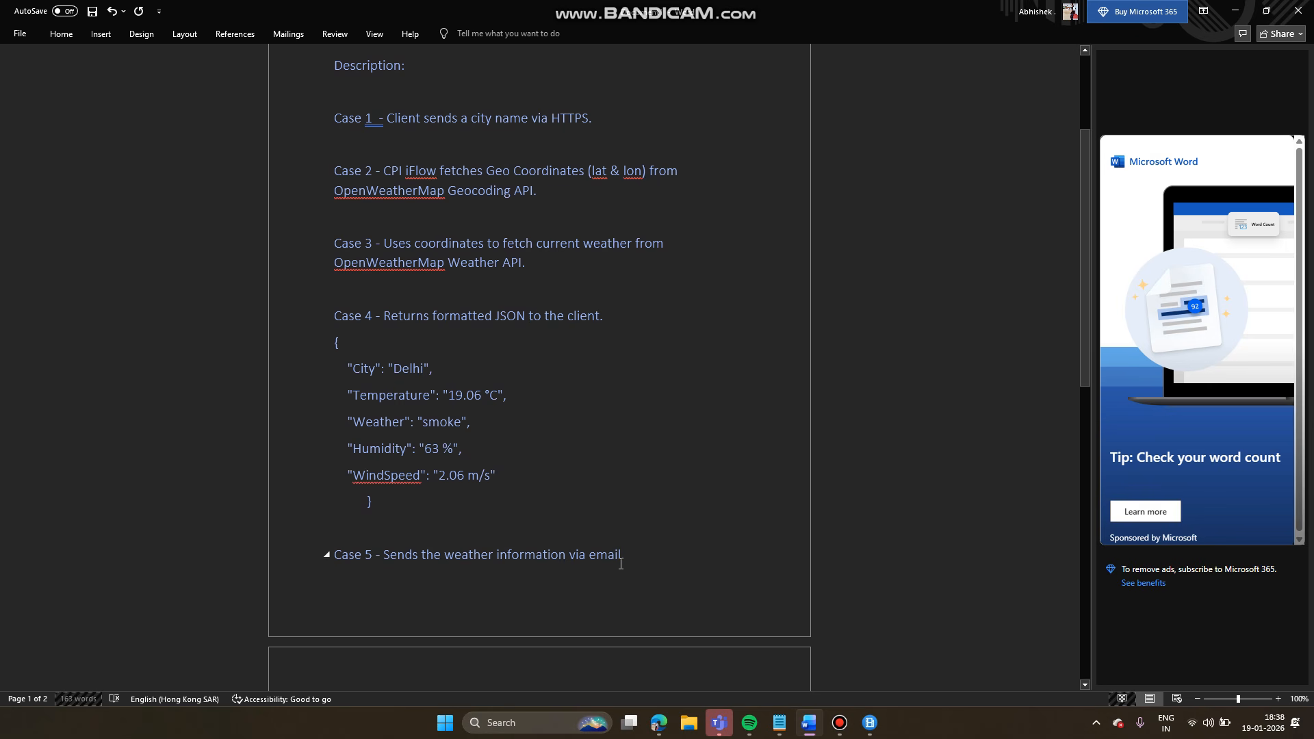
scroll(620, 564, "down", 4)
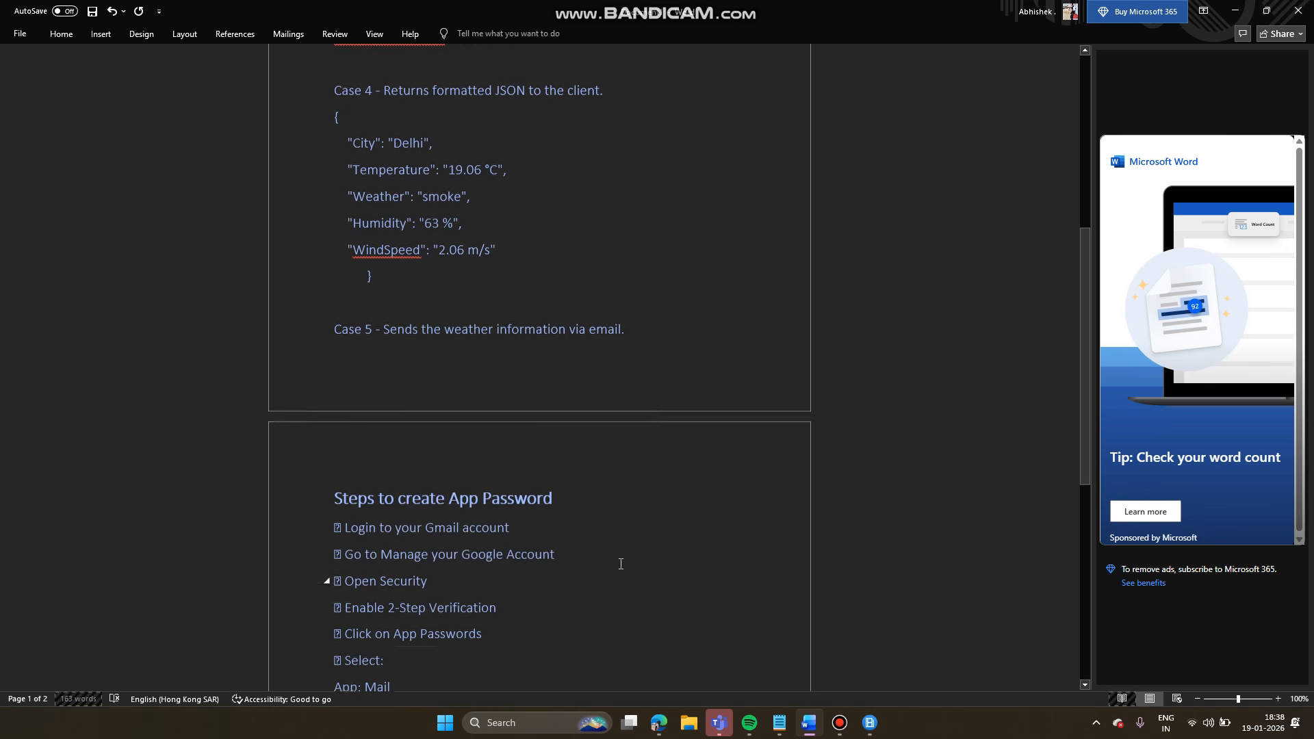
scroll(621, 564, "down", 4)
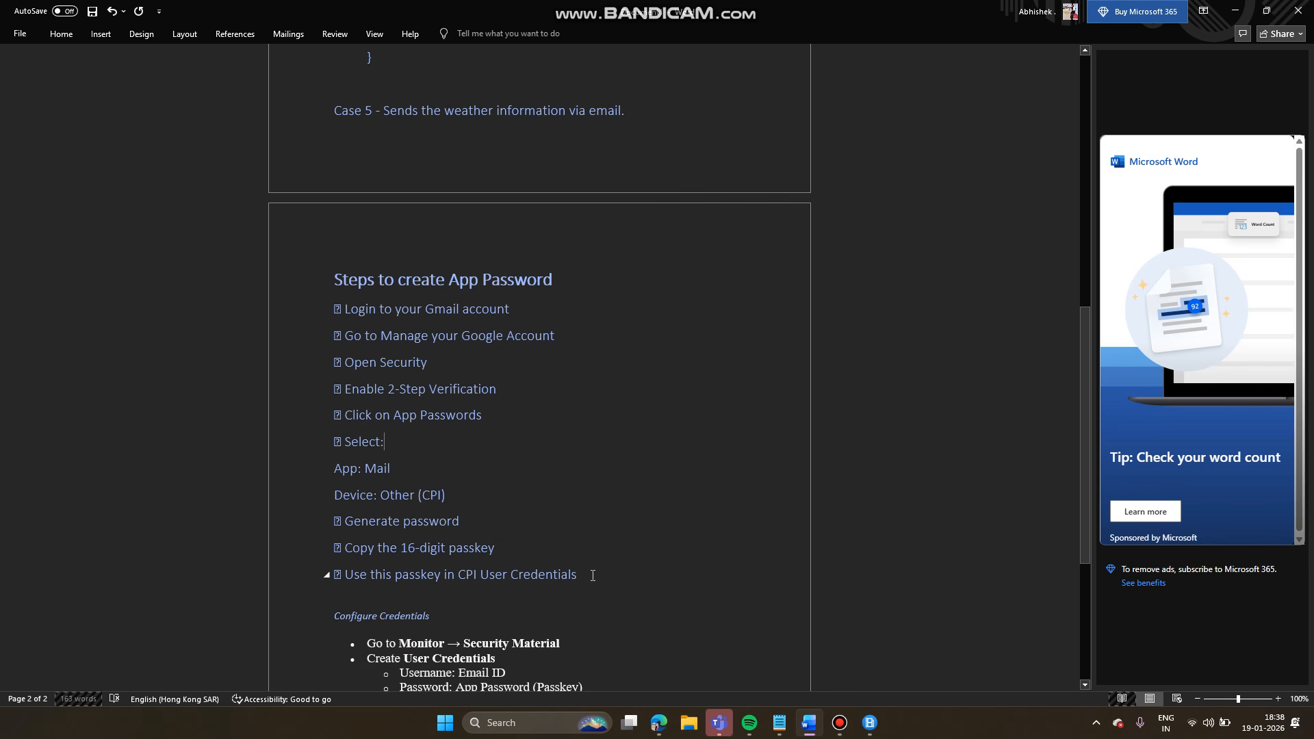
left_click_drag(593, 575, 331, 282)
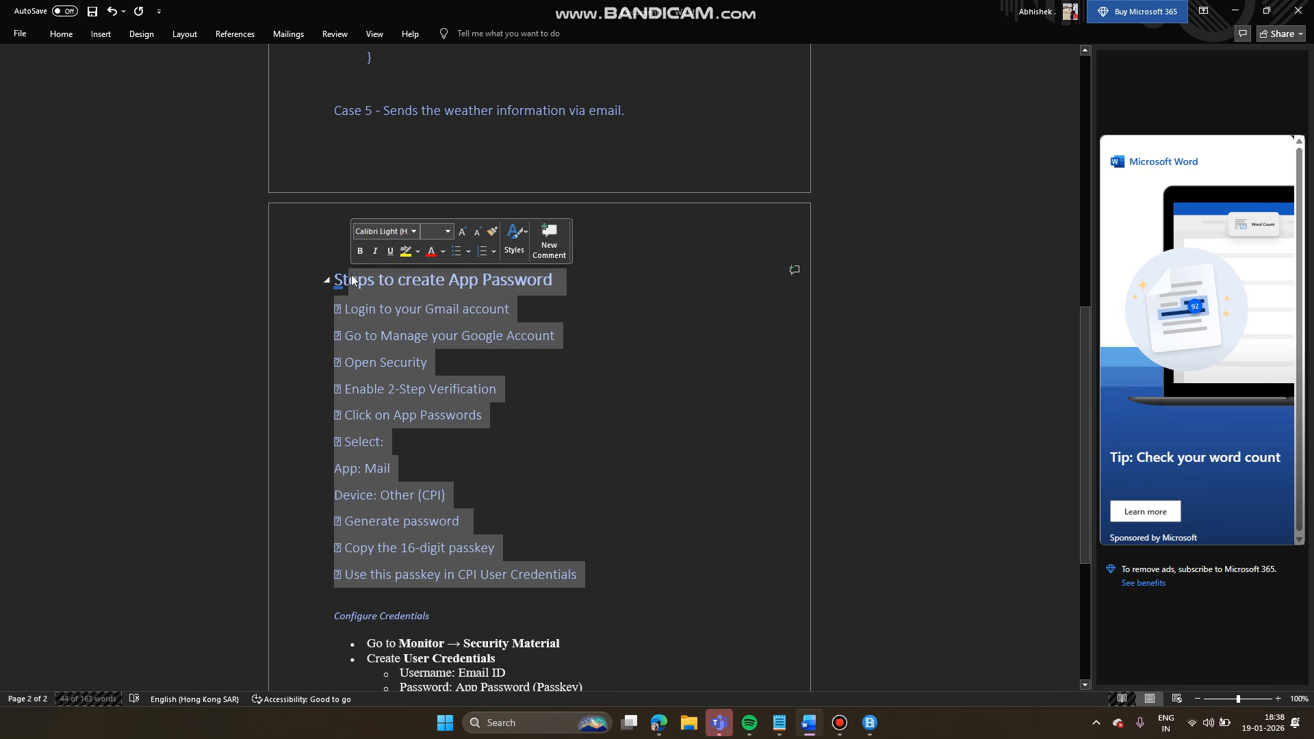
left_click(559, 410)
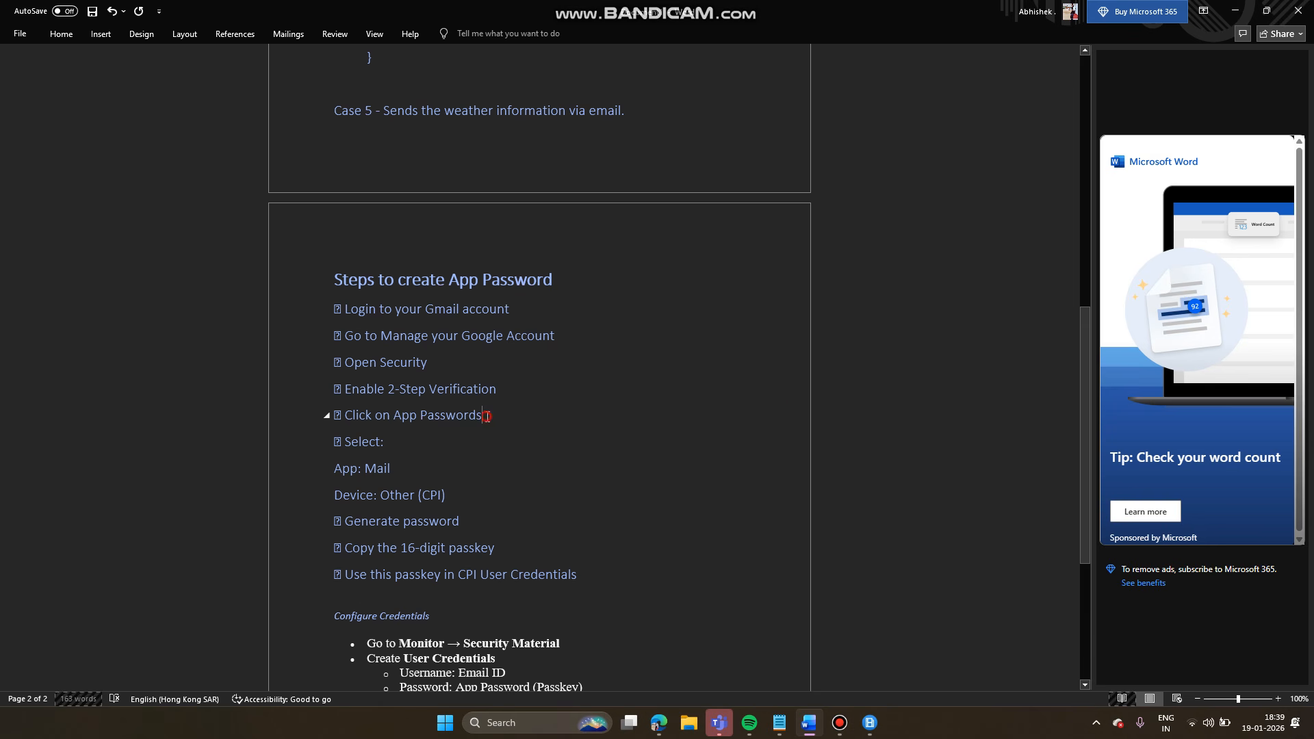
left_click_drag(482, 420, 354, 422)
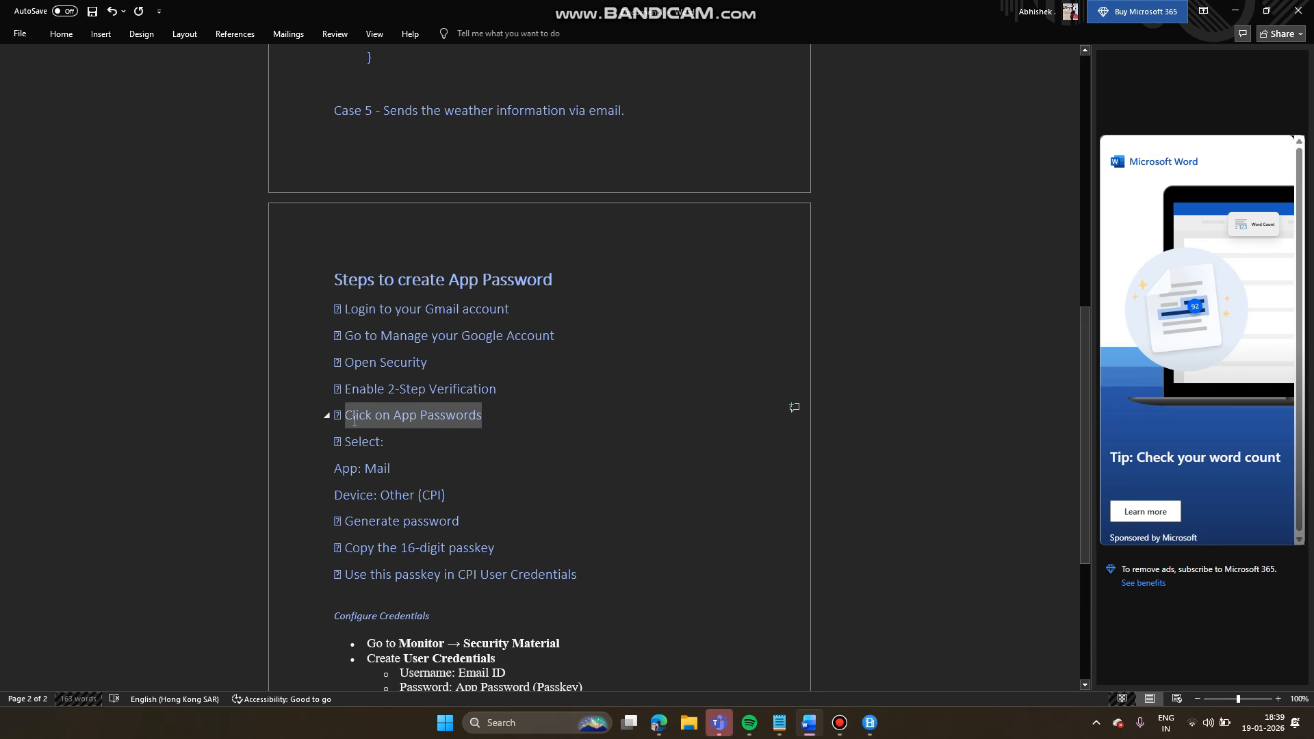
left_click(447, 429)
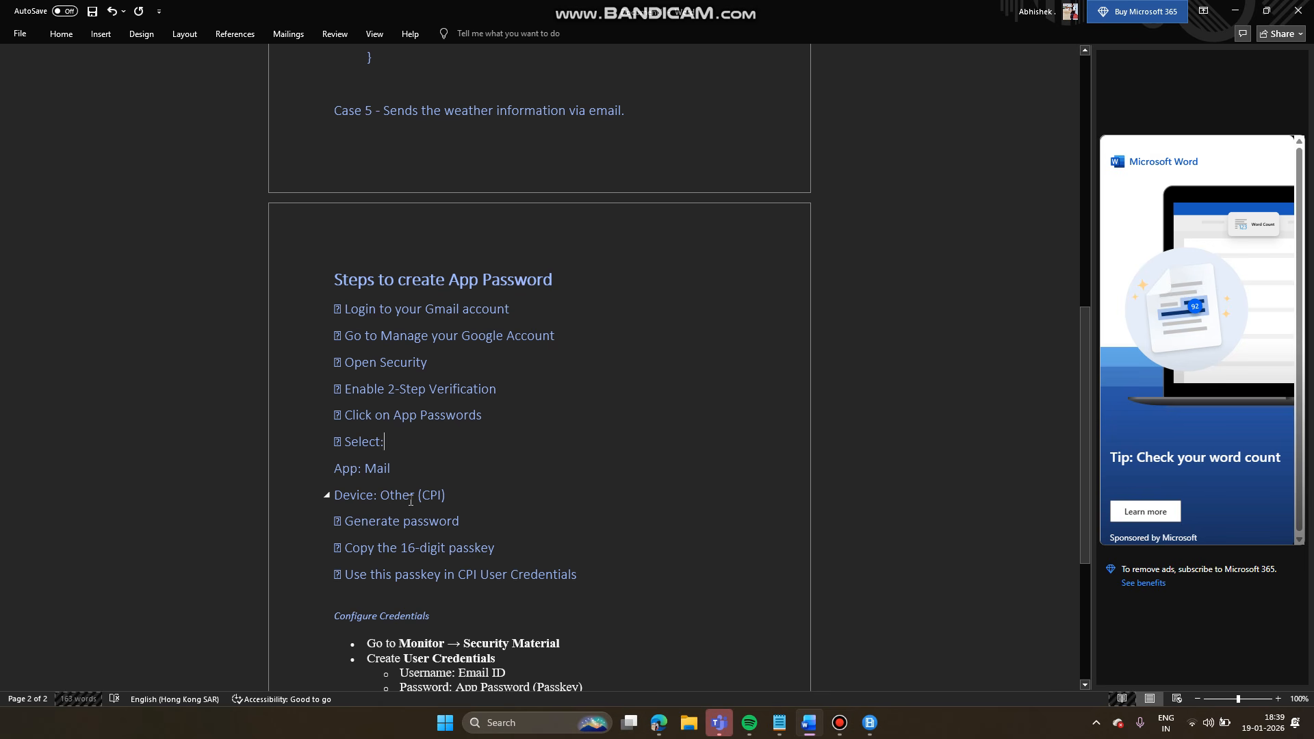
- Delete the 'Device: Other (CPI)', 'Select:' and 'App: Mail' lines from the App Password steps
left_click_drag(454, 497, 356, 486)
key("Delete")
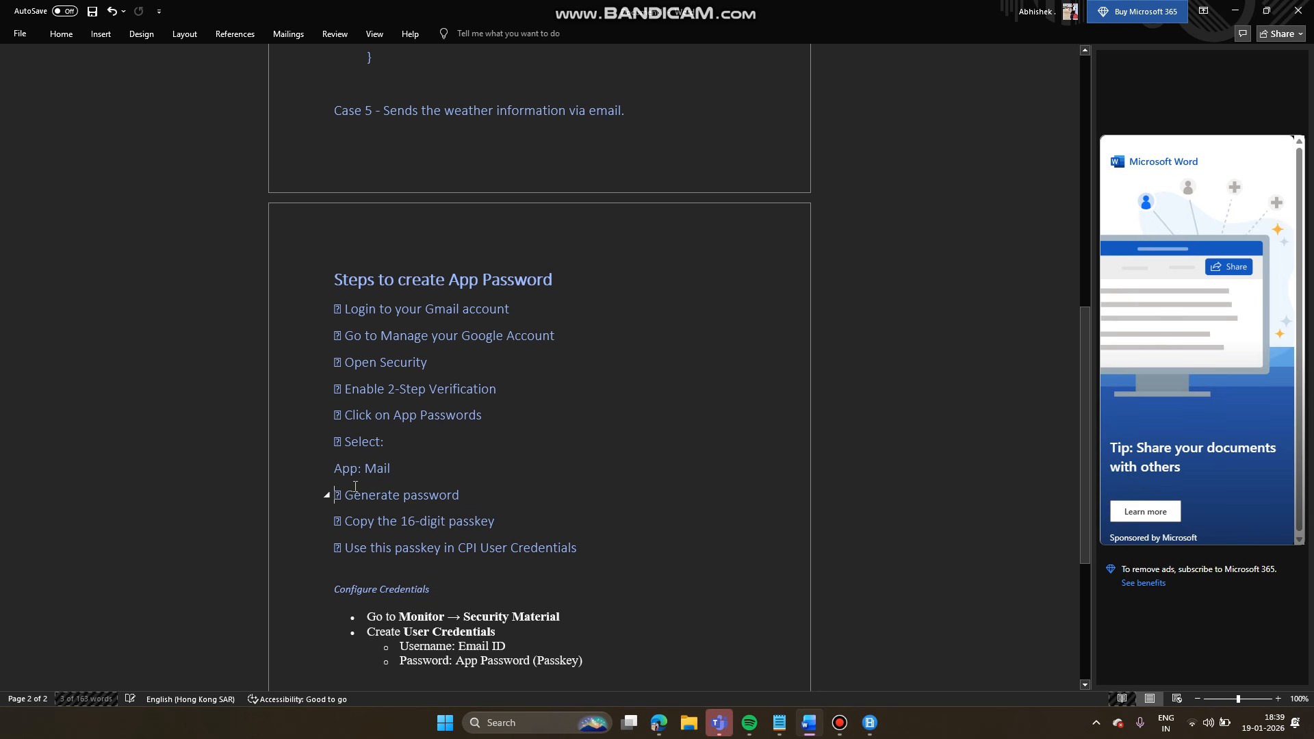
left_click_drag(404, 471, 343, 446)
key("Delete")
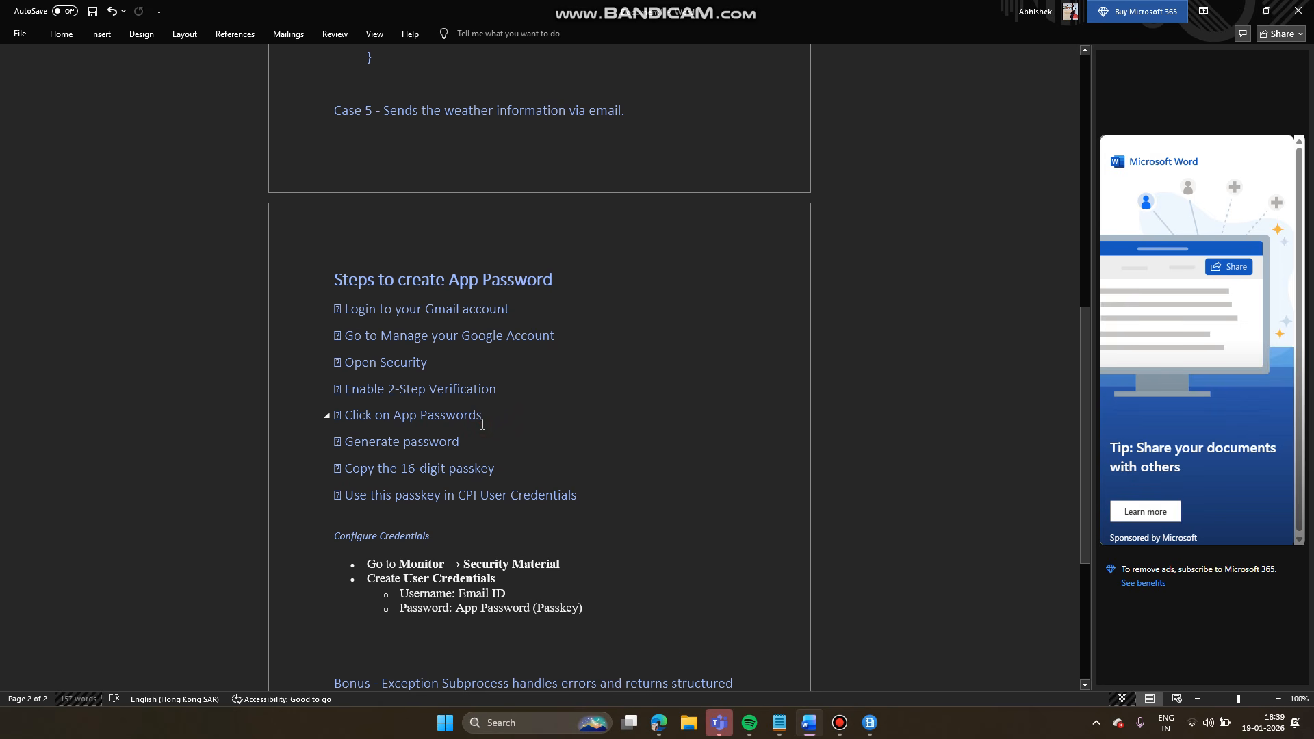
- Add the line 'Name your email pass for example - sapEmail' after Click on App Passwords
key("Return")
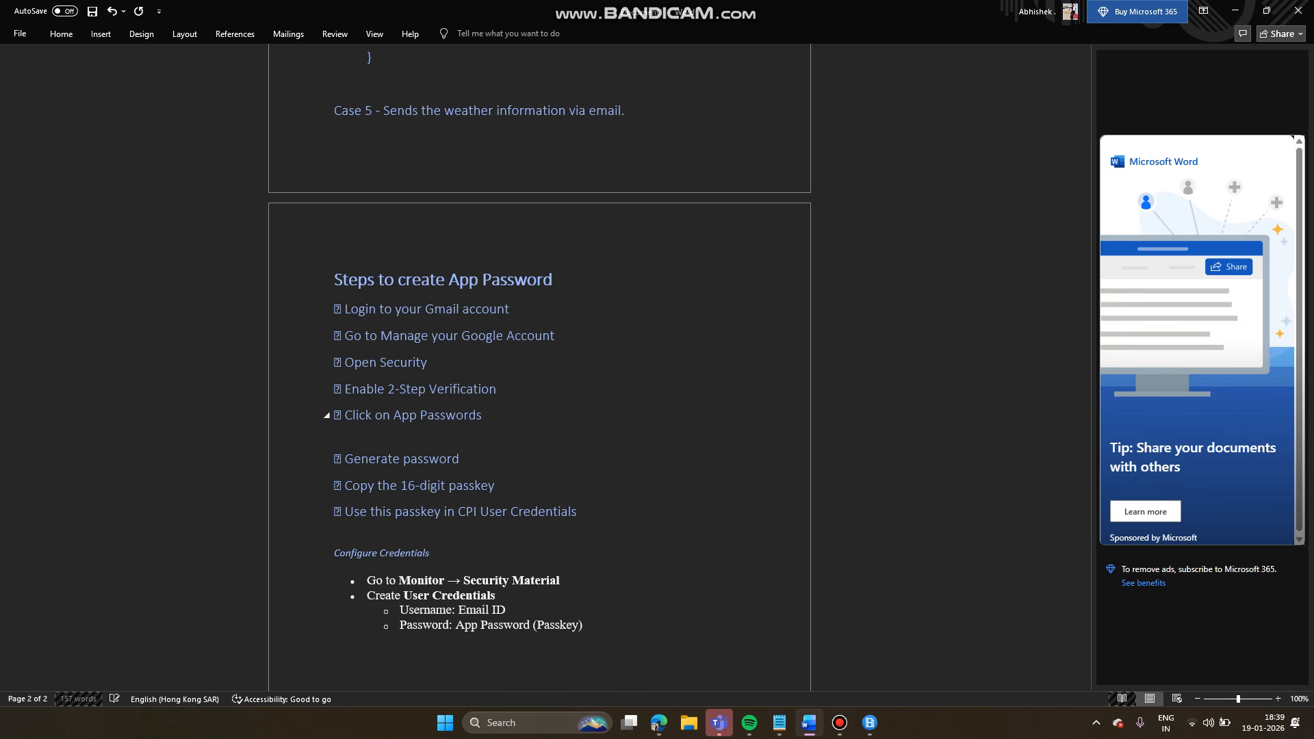
type("Name your email pass for example - sappEmail")
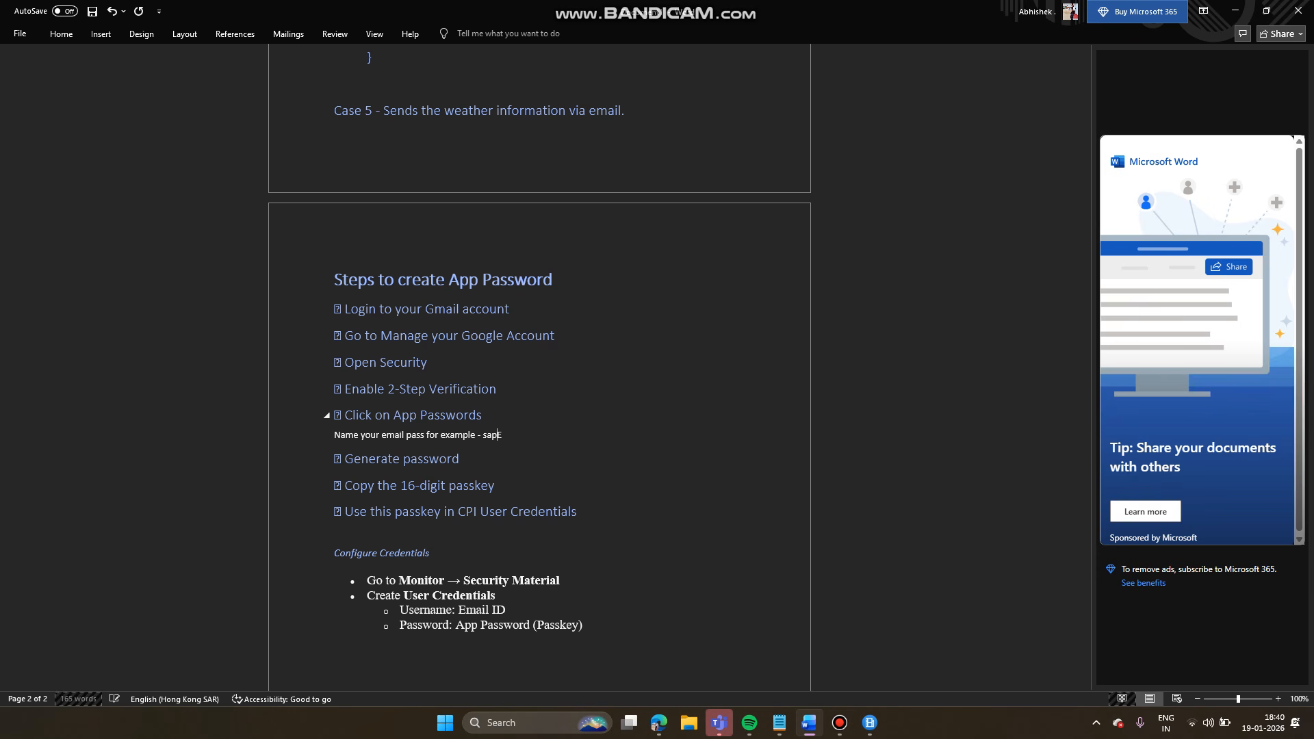
- Review the sapEmail example and the '16-digit passkey' phrase in the notes
double_click(505, 436)
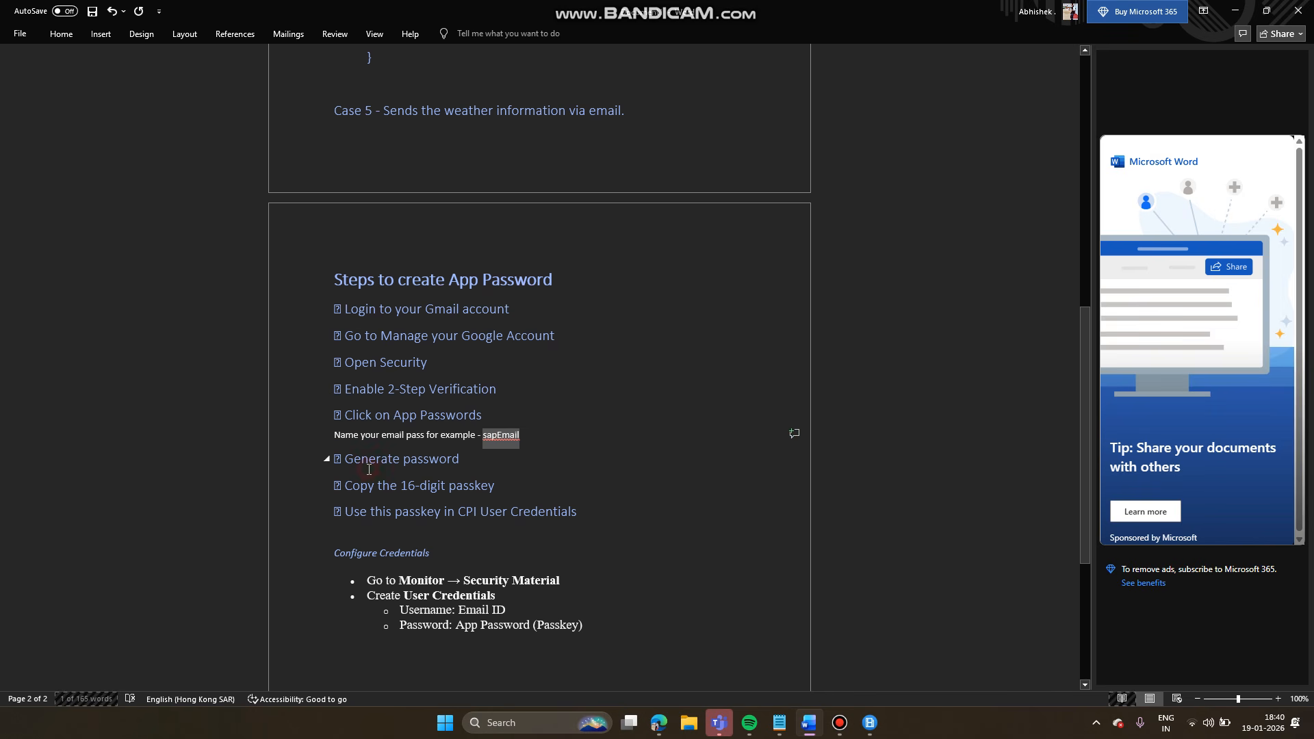
left_click(369, 470)
scroll(369, 470, "up", 3)
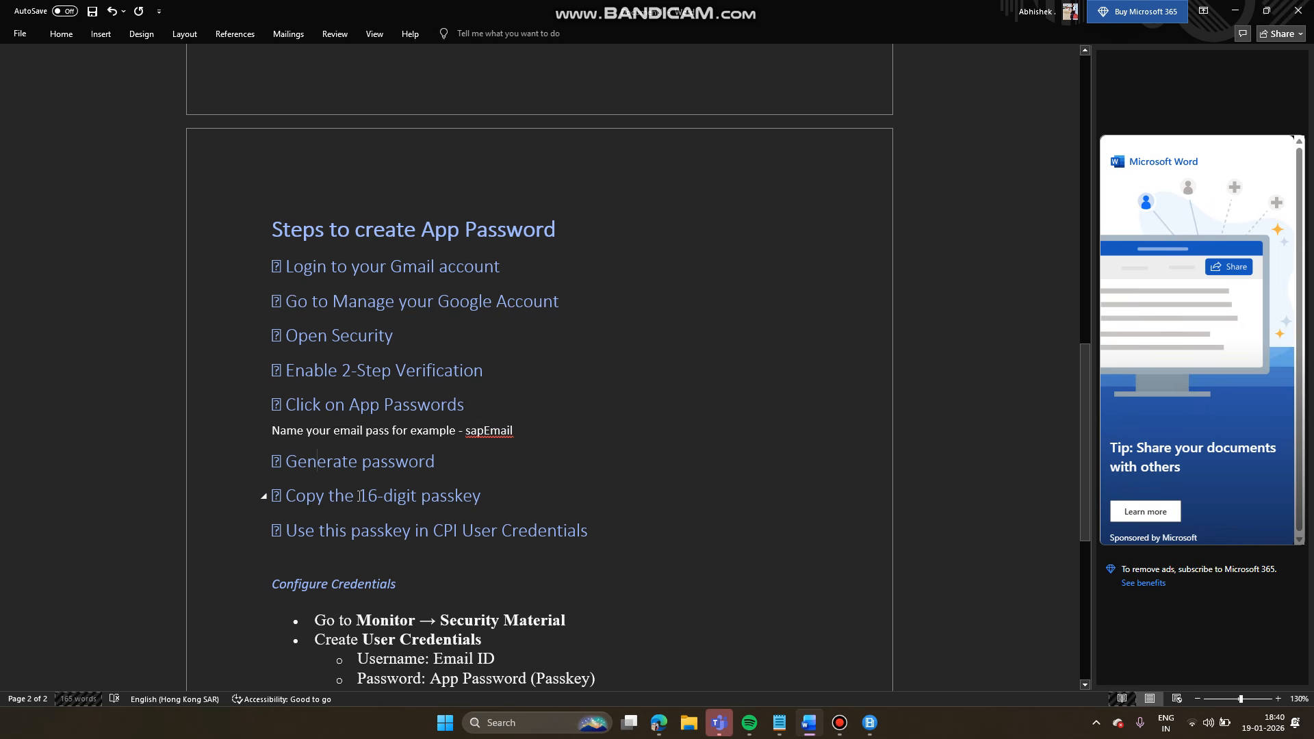
left_click_drag(359, 496, 473, 494)
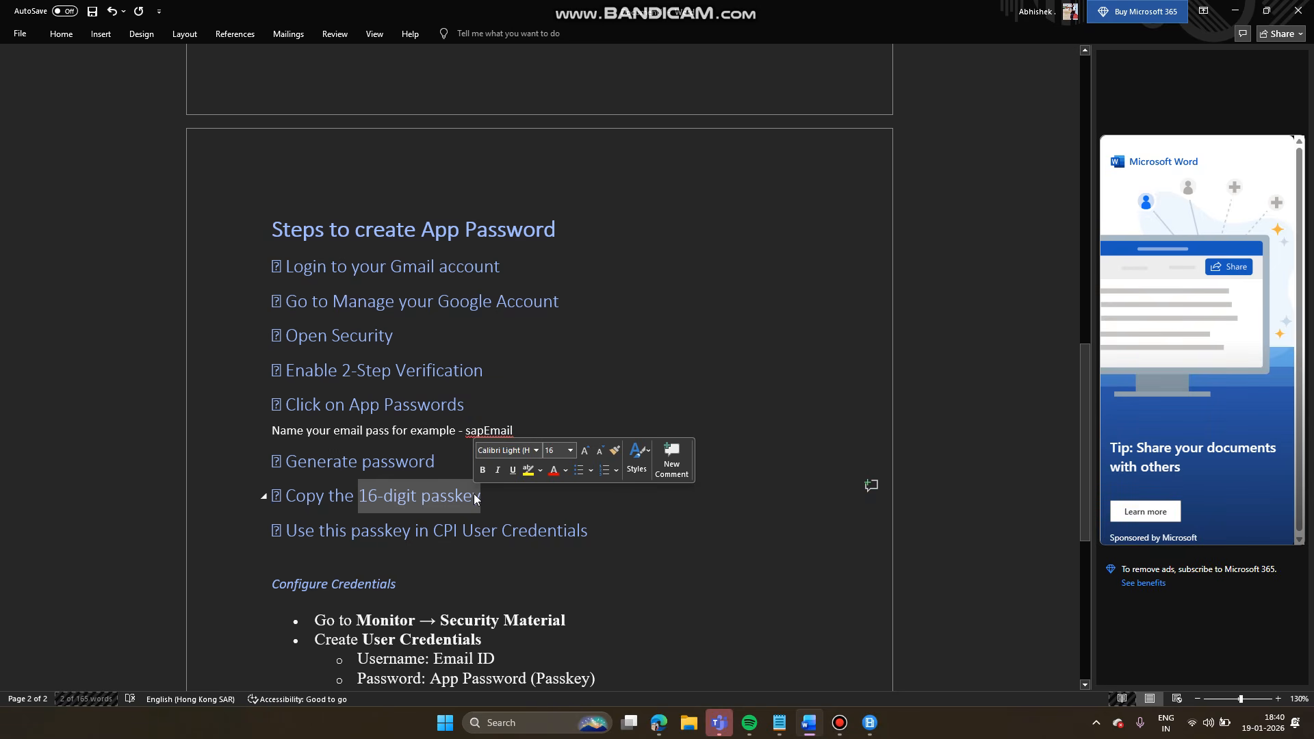
mouse_move(814, 720)
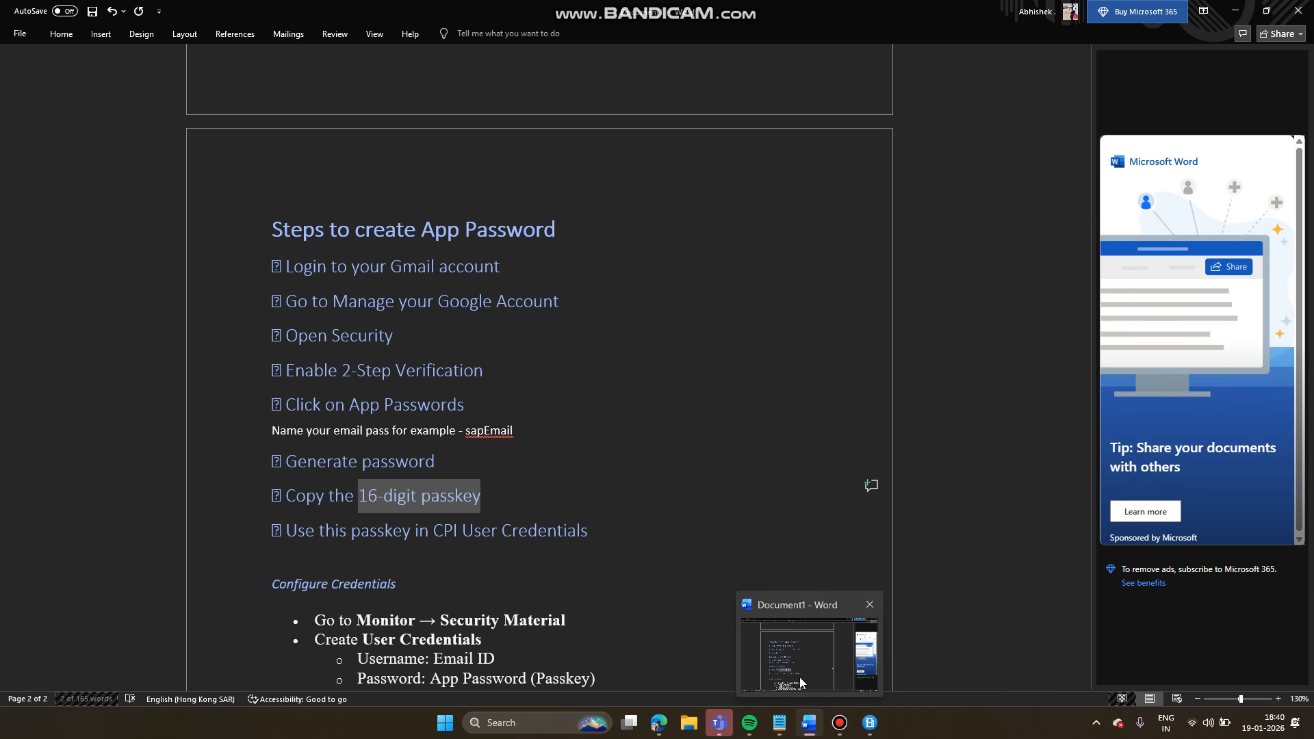
- In Notepad's EmailPassKey note, look over the line holding the app password
left_click(782, 727)
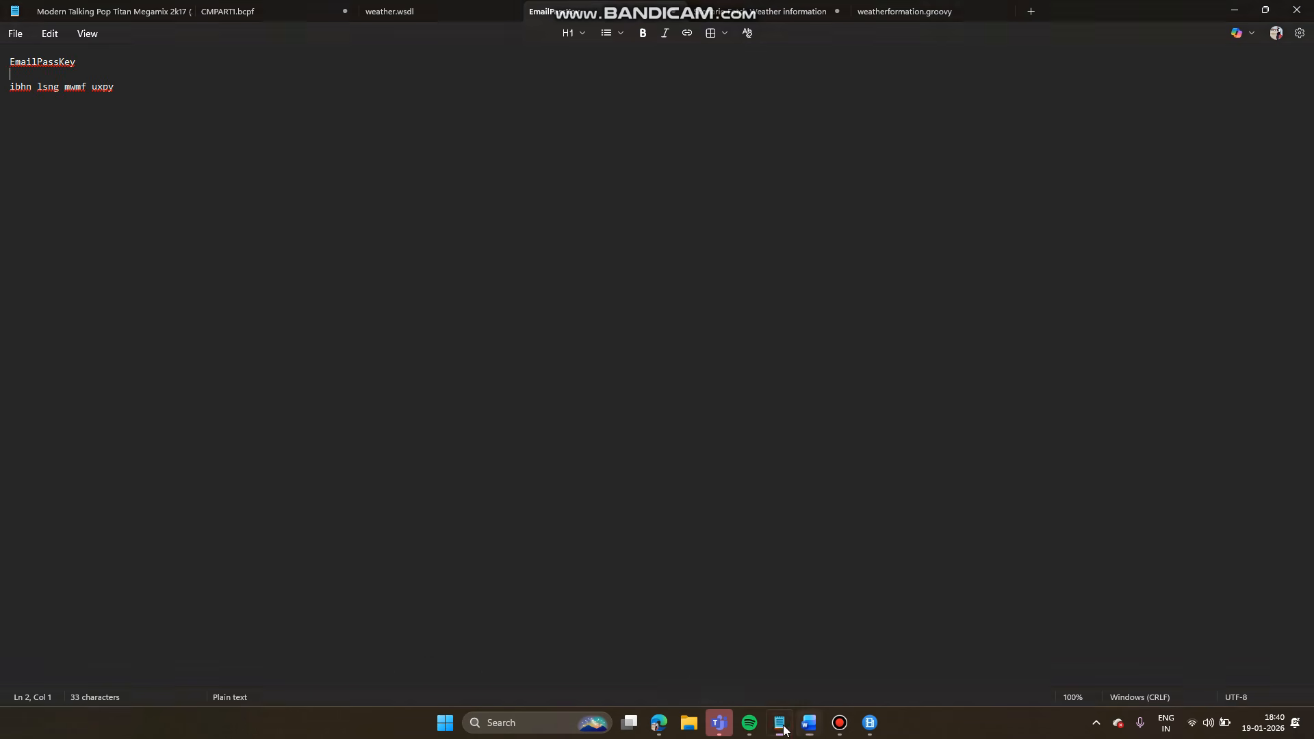
scroll(55, 114, "up", 5, "ctrl")
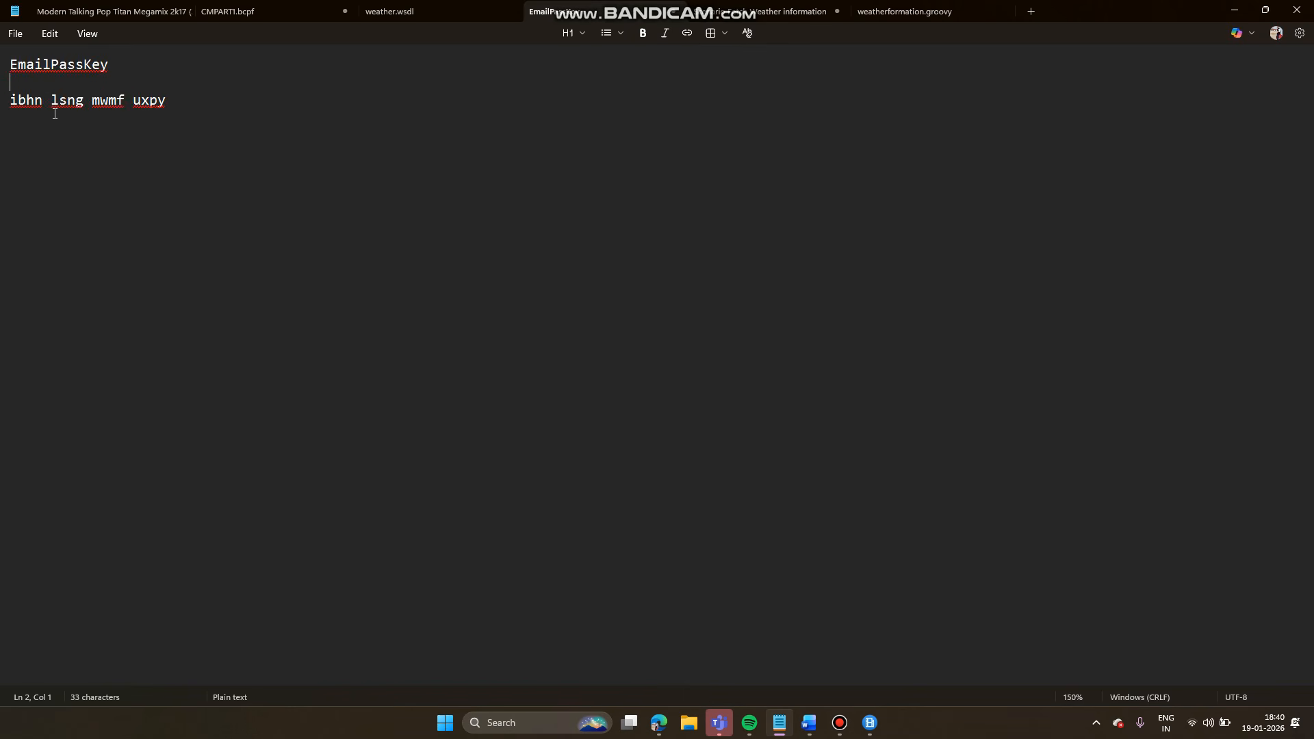
scroll(55, 114, "up", 10, "ctrl")
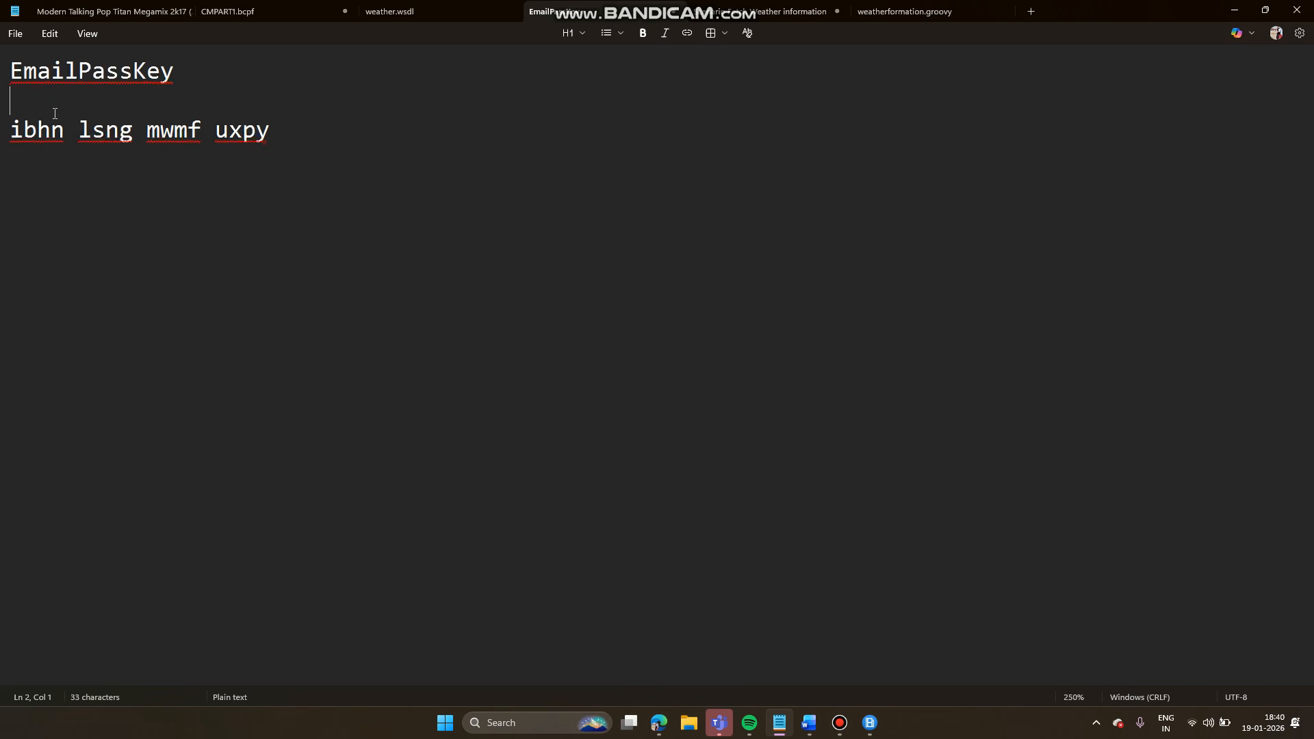
scroll(55, 114, "up", 2, "ctrl")
triple_click(6, 139)
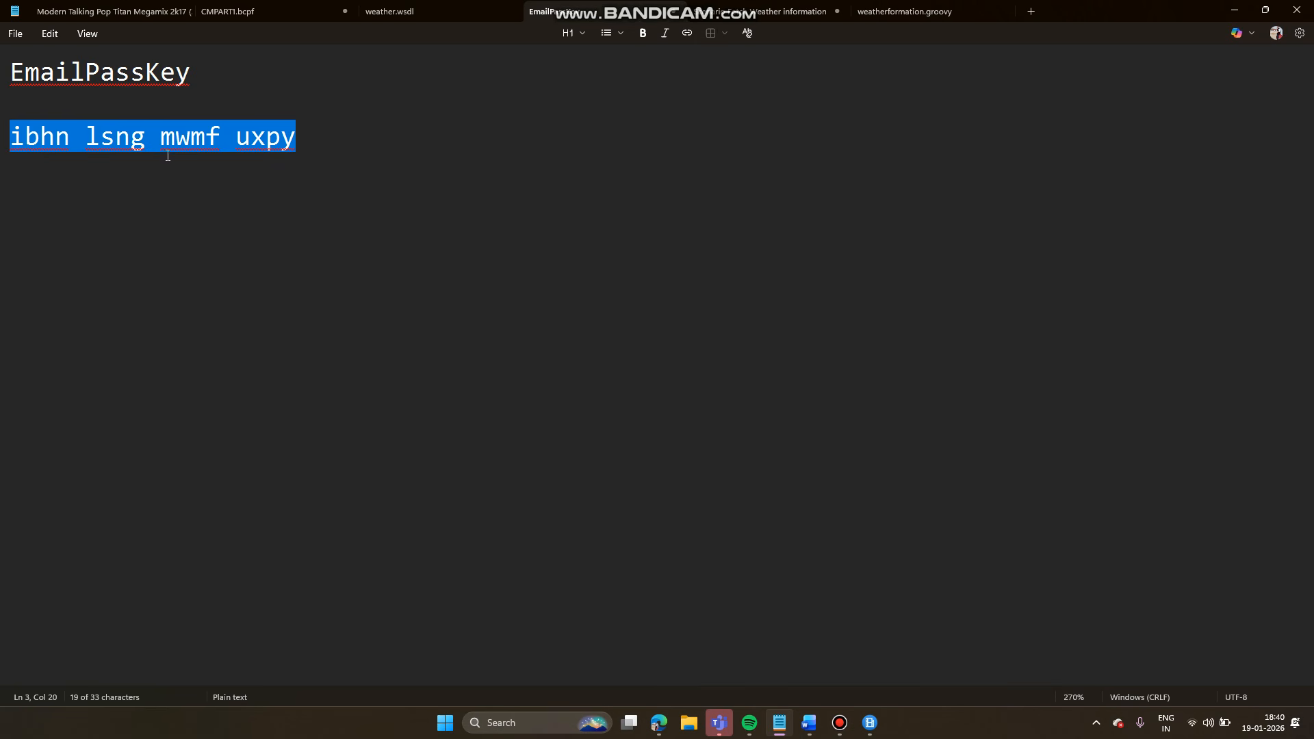
left_click(302, 135)
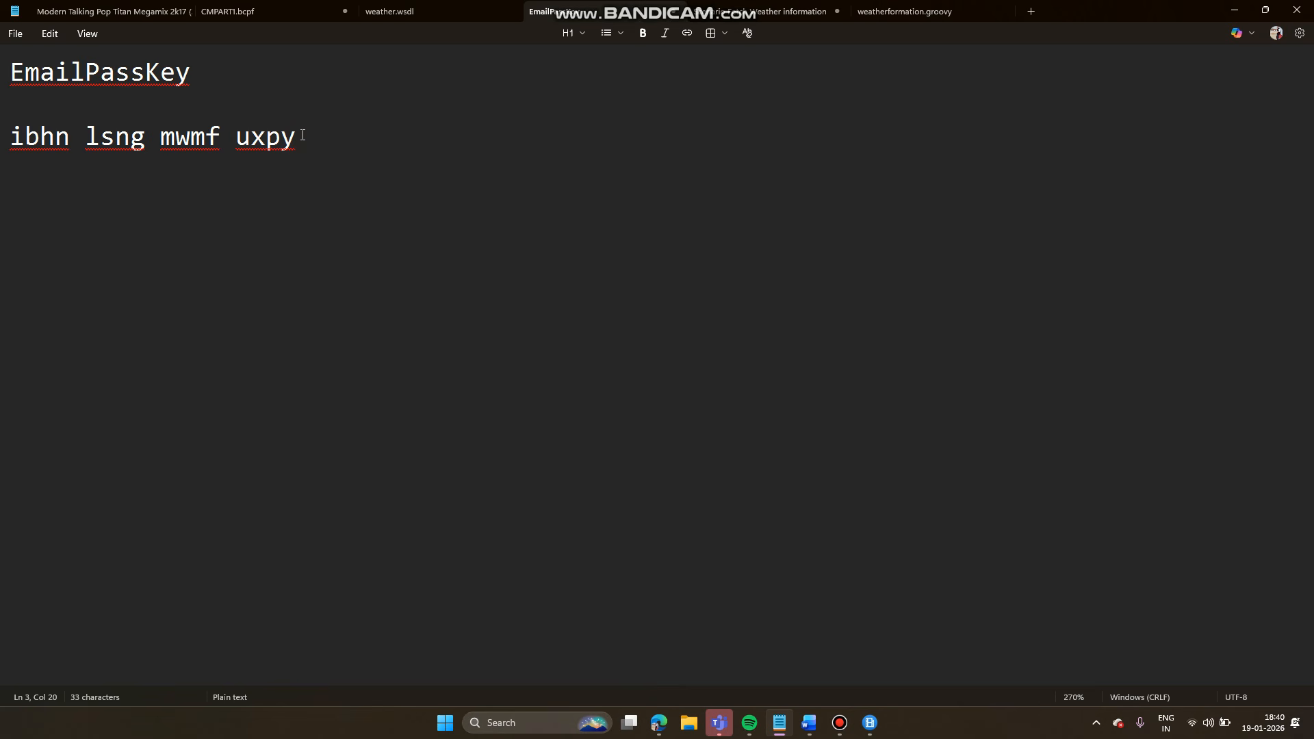
left_click_drag(304, 137, 3, 152)
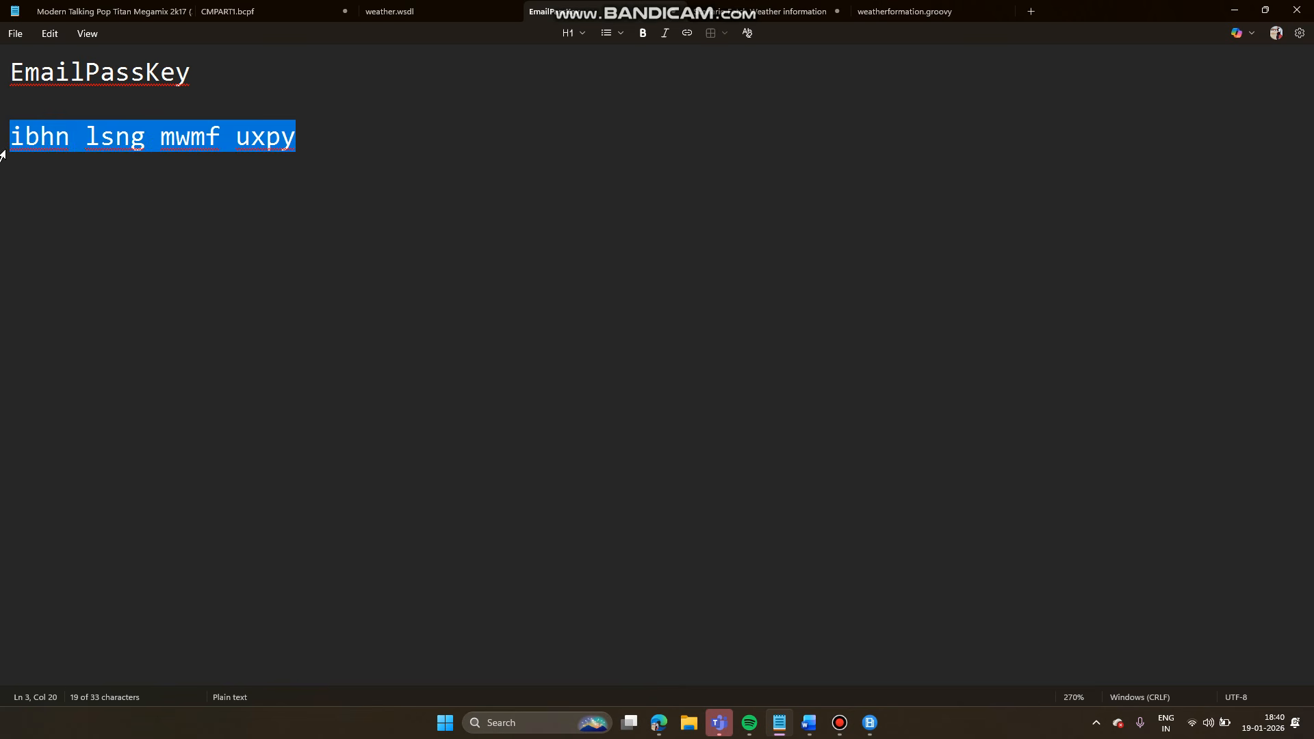
left_click(315, 168)
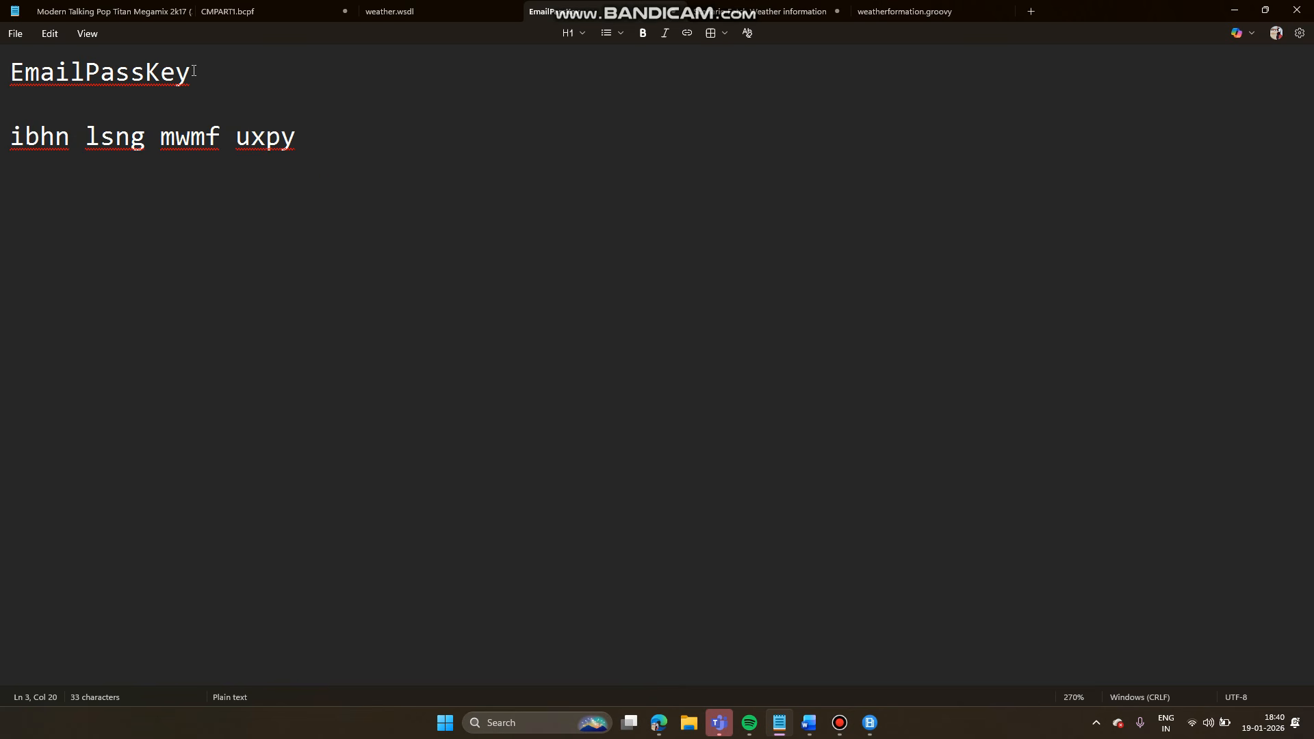
- Check the EmailPassKey heading, then bring the OpenWeatherMap_to_Email flow back in the browser
left_click_drag(194, 71, 0, 89)
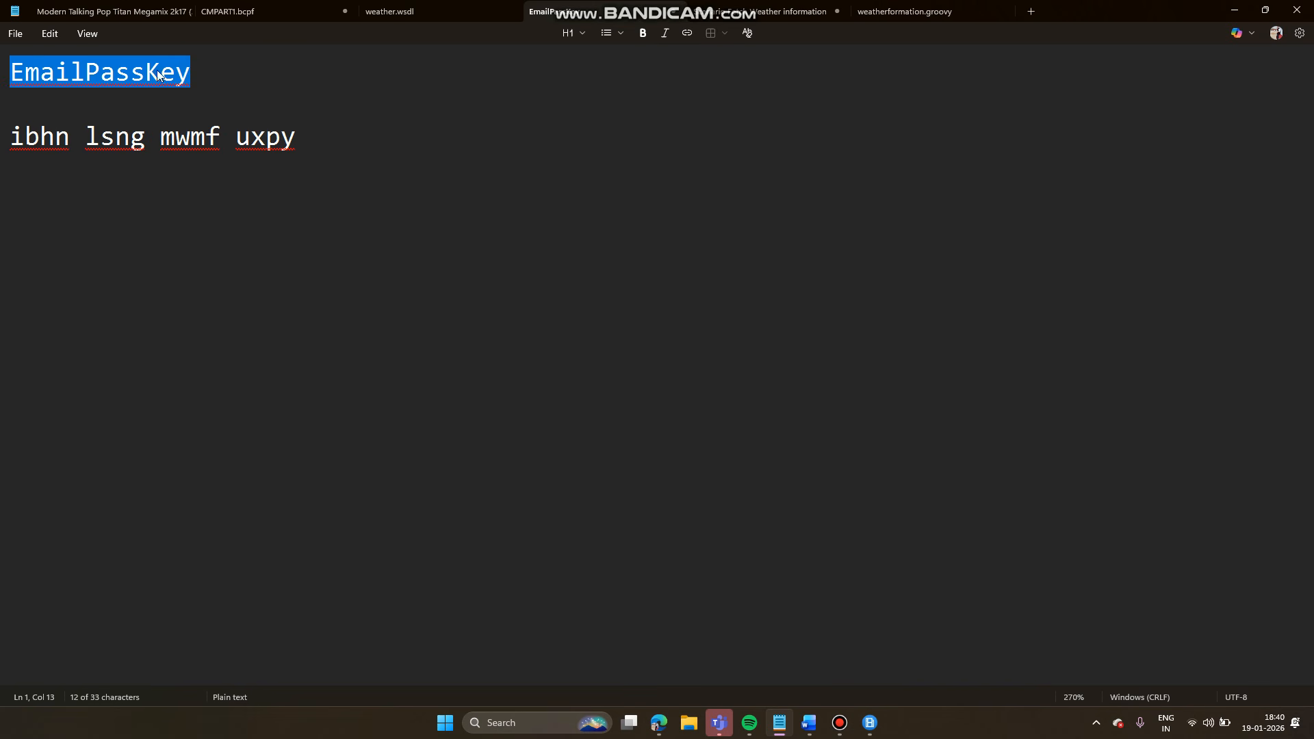
left_click(196, 71)
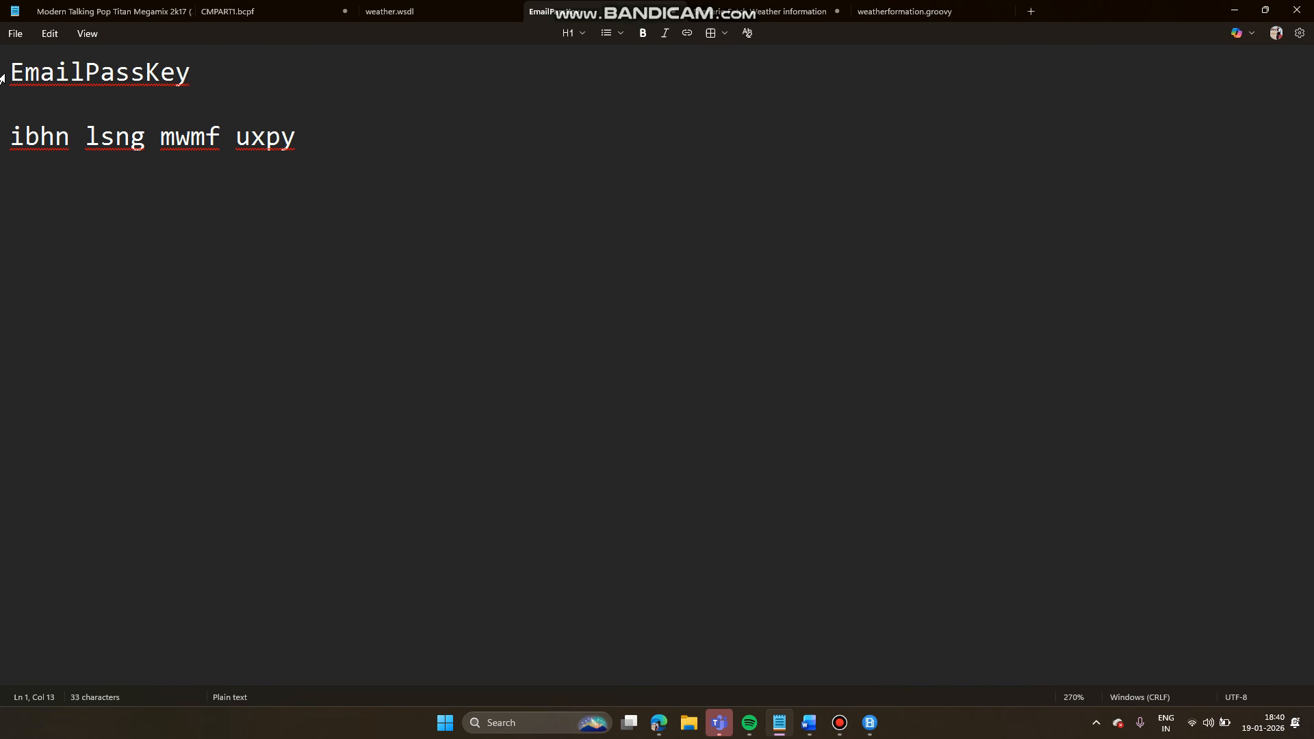
left_click(10, 71)
left_click(265, 169)
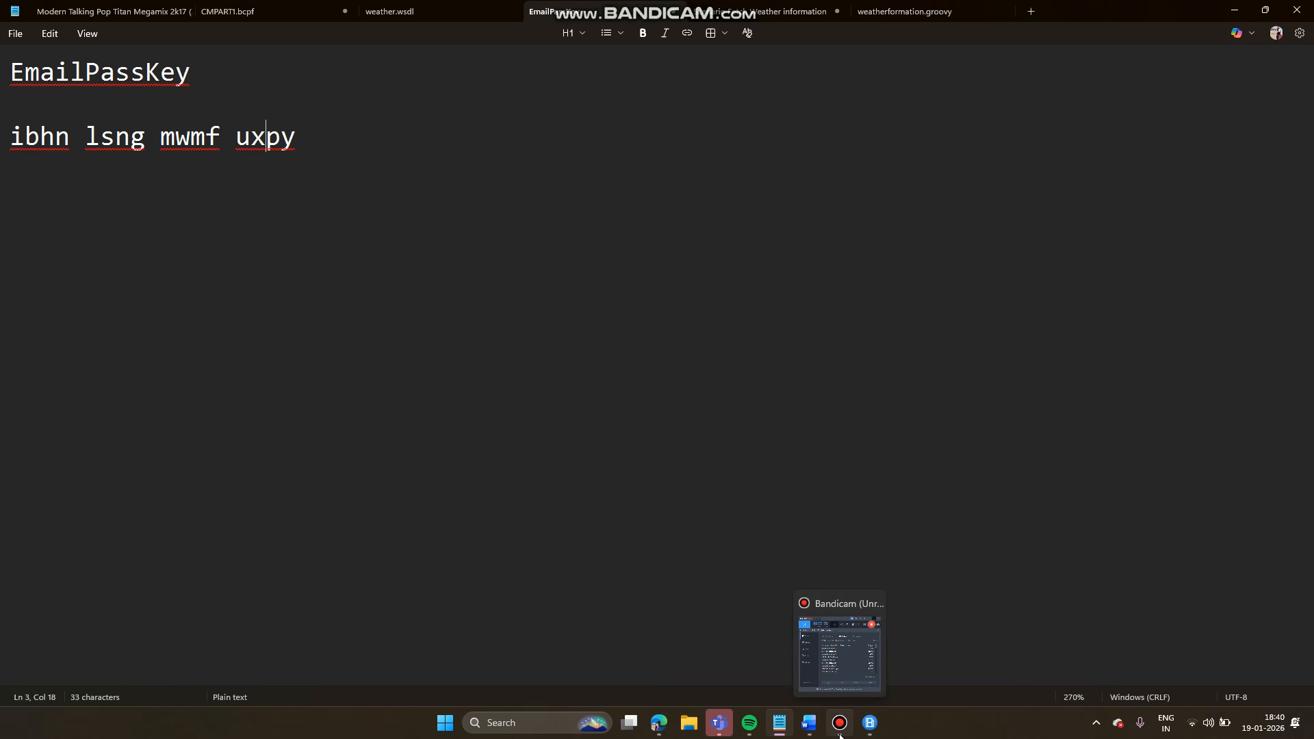
mouse_move(659, 727)
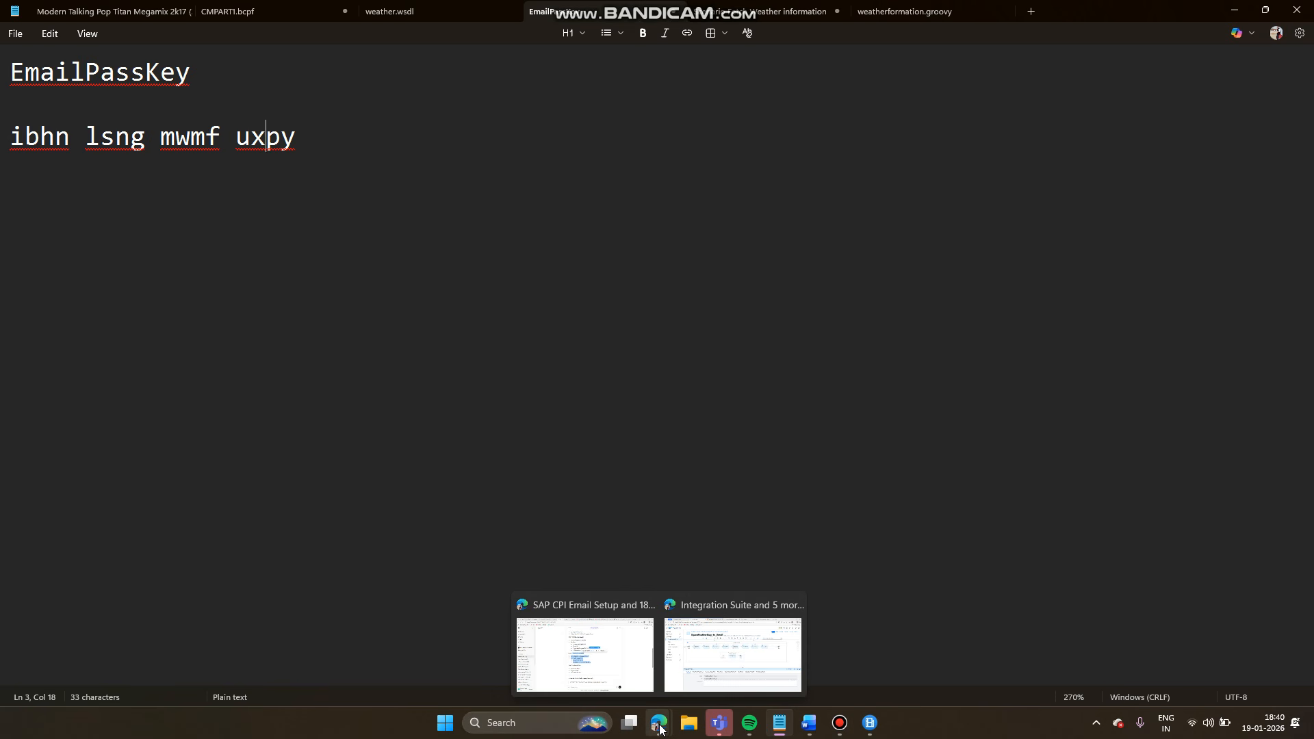
left_click(709, 675)
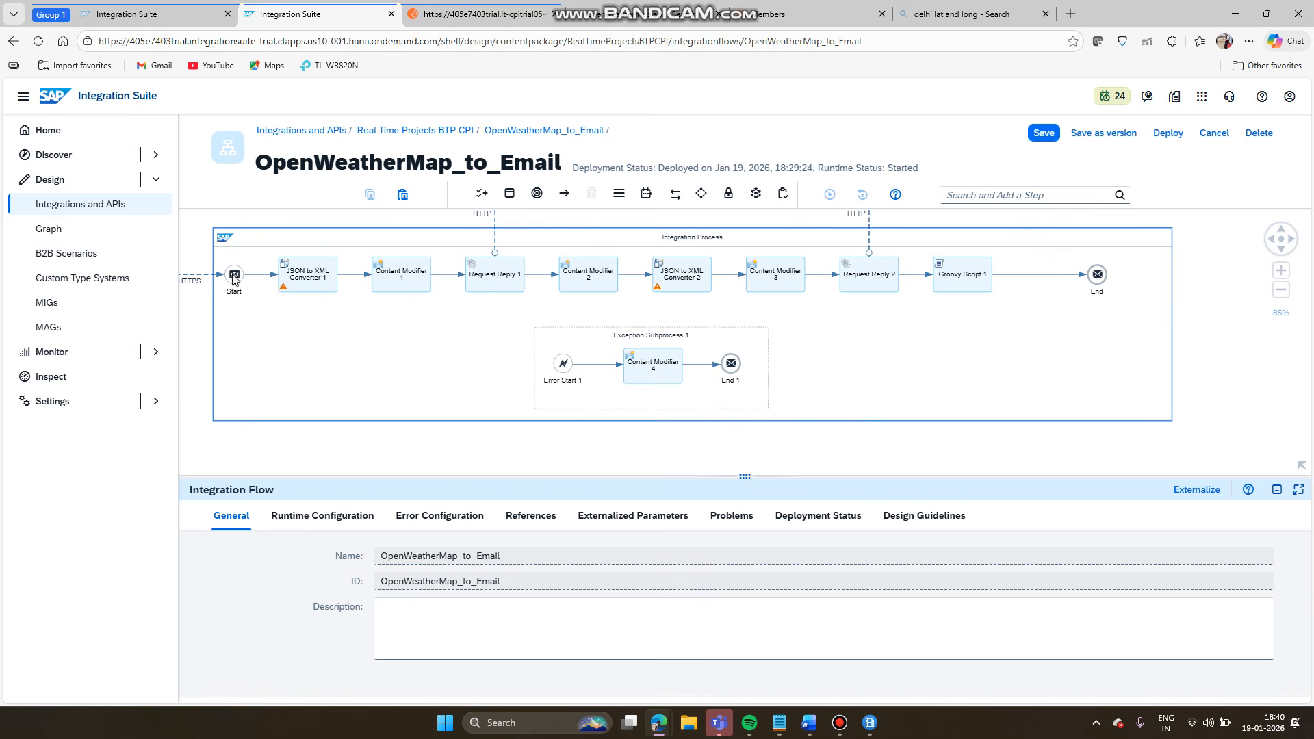
- In Security Material, start creating a new User Credentials entry
left_click(153, 13)
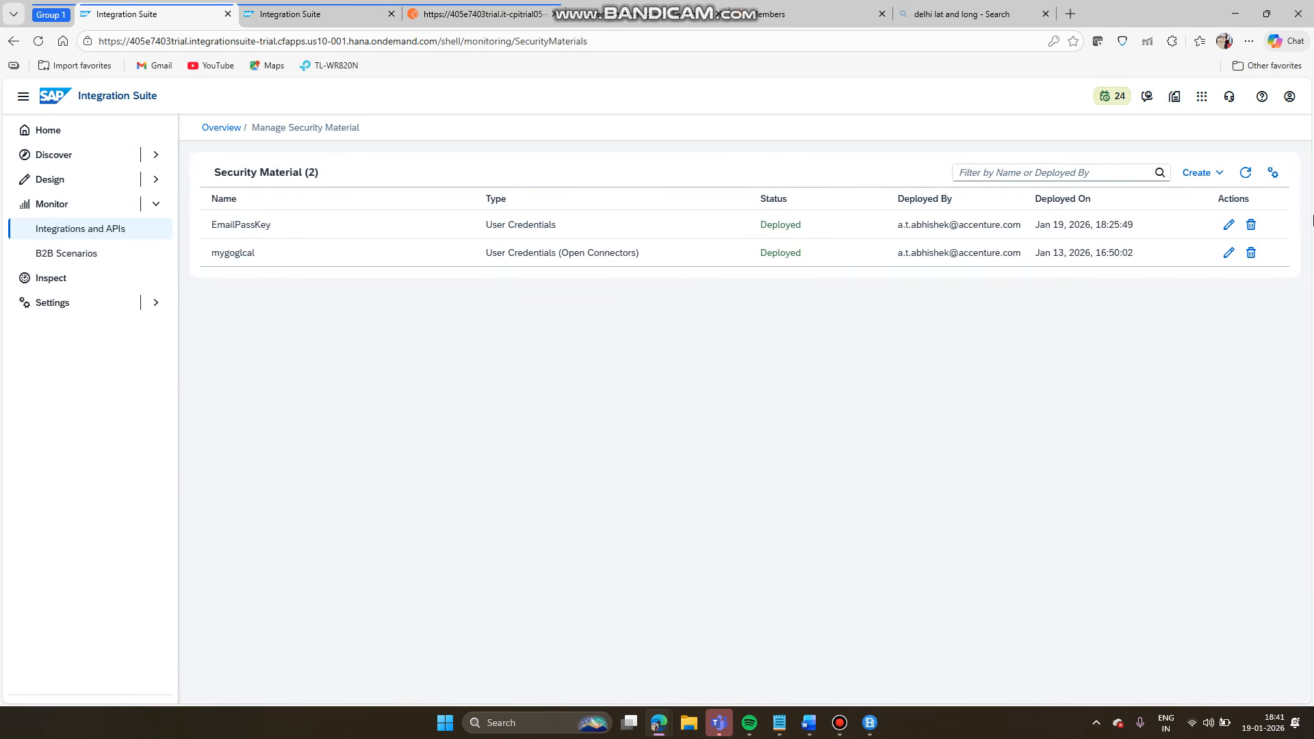
left_click(1191, 176)
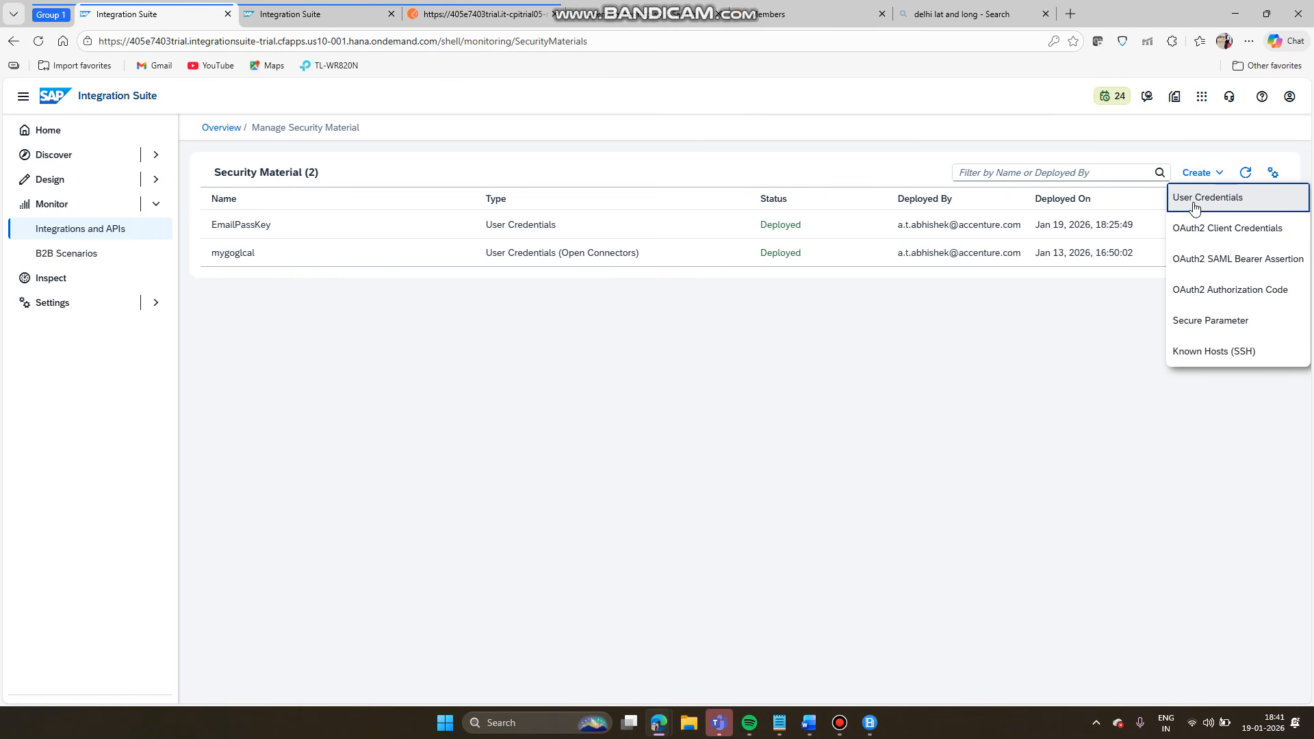
scroll(1198, 207, "up", 5)
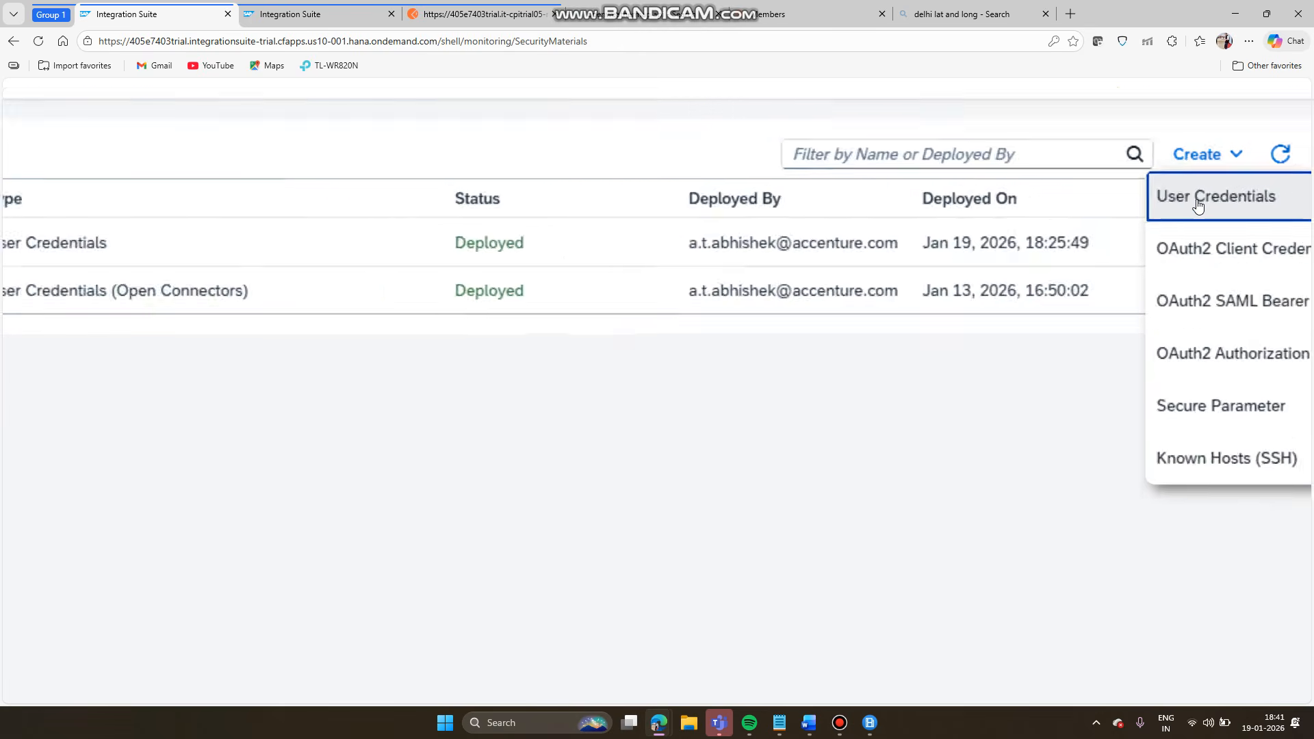
scroll(1198, 207, "down", 5)
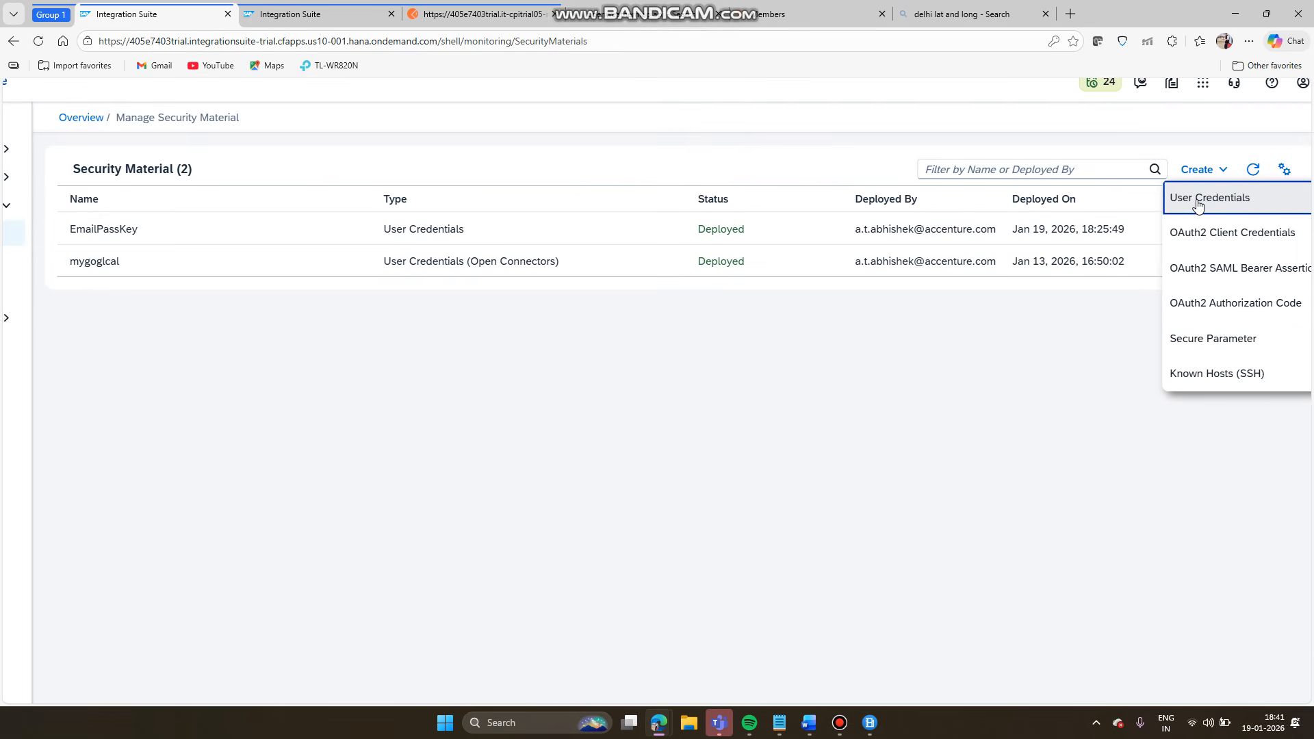
left_click(1198, 203)
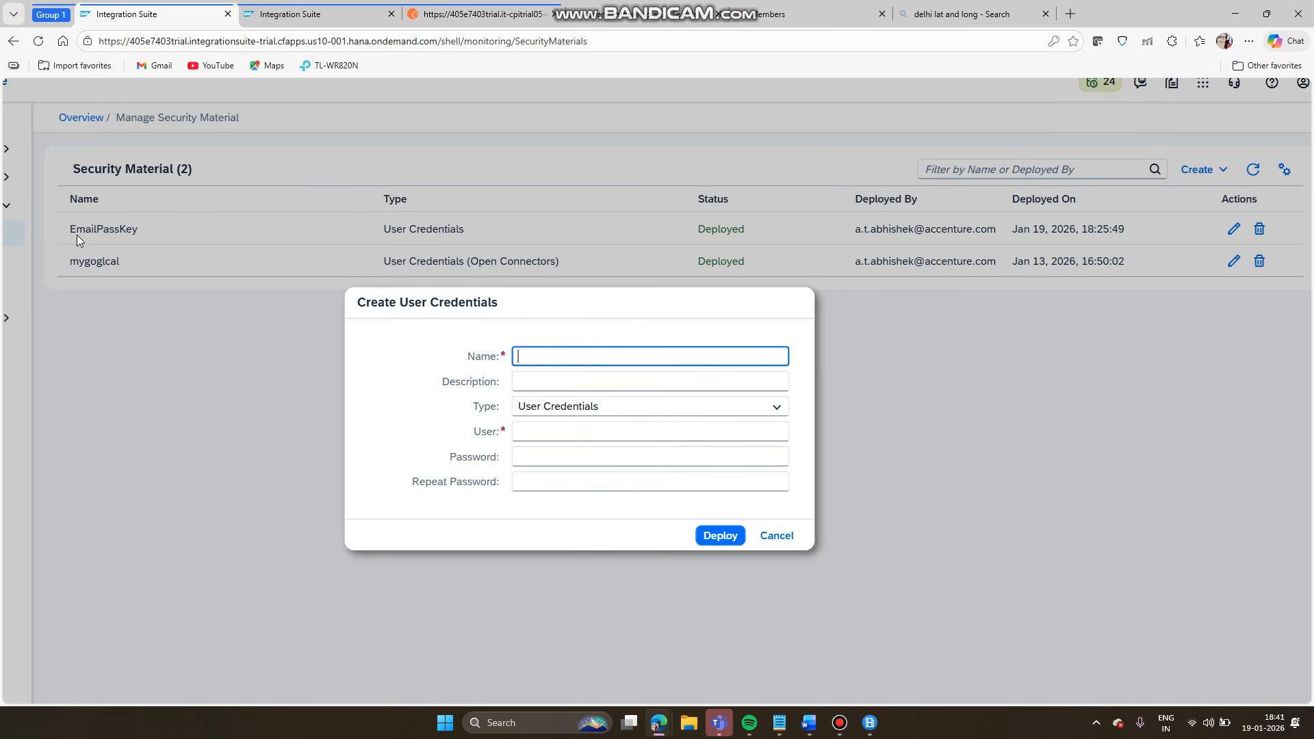
- Name the credential 'sapkey', move to the User field, then go back to Notepad
scroll(75, 232, "up", 10)
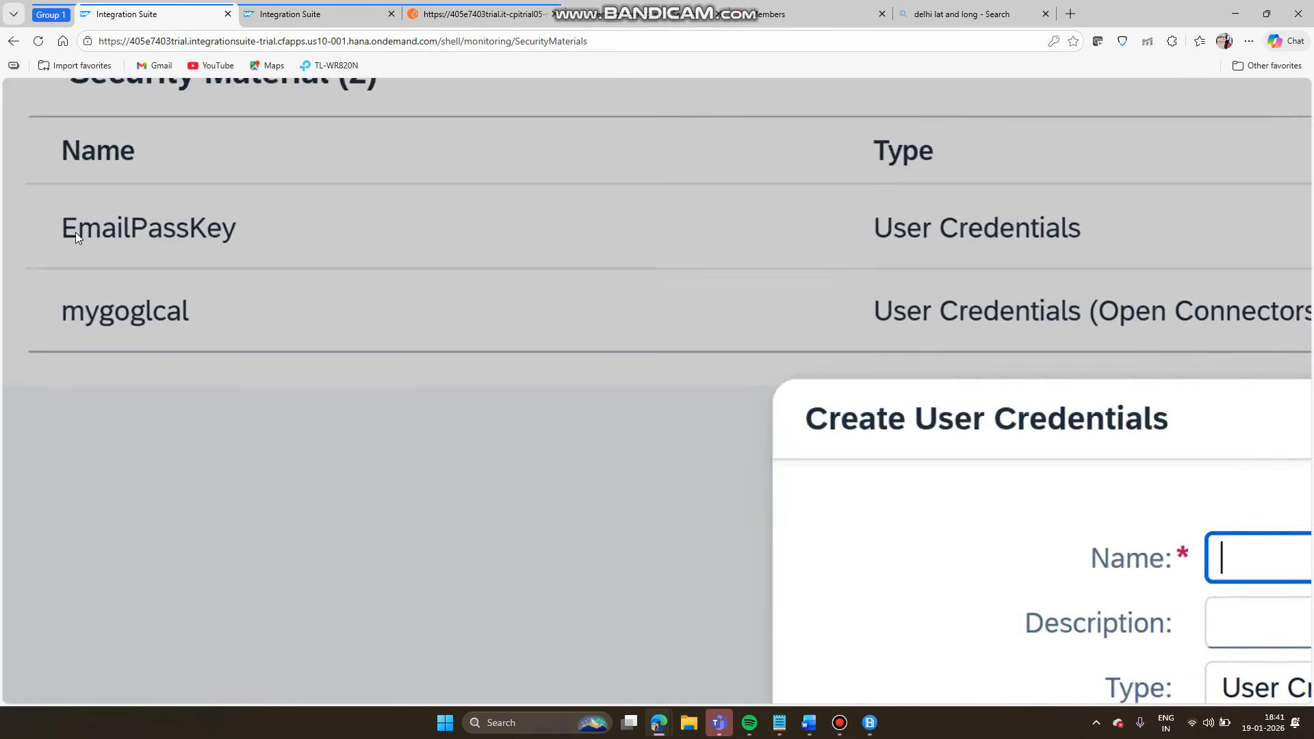
scroll(241, 237, "down", 7)
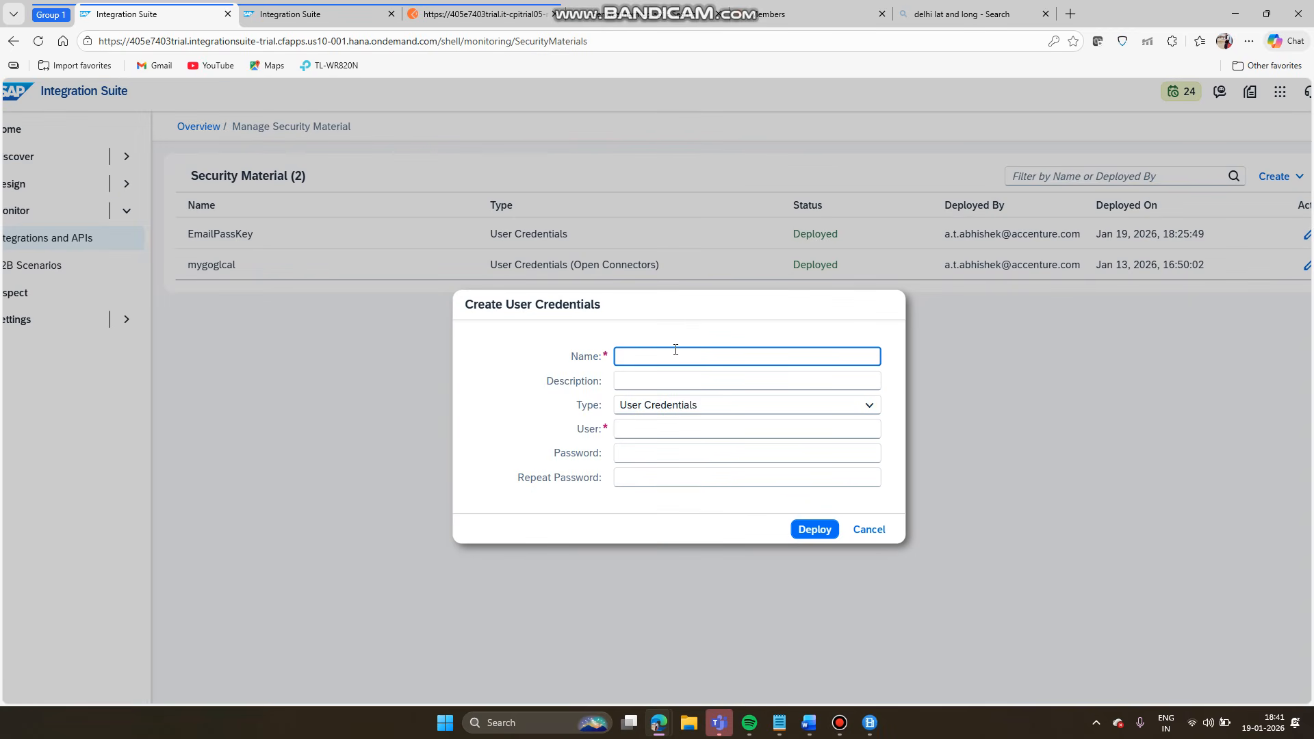
type("sapkey")
left_click(688, 434)
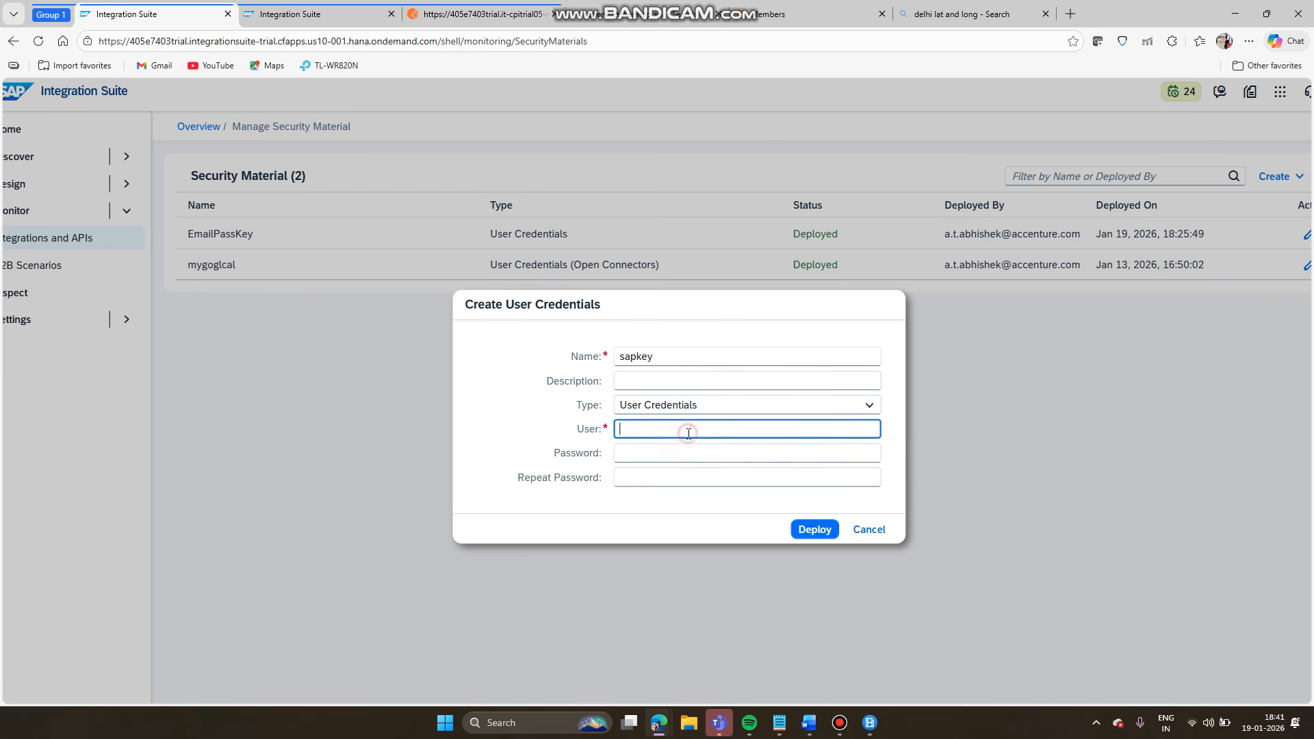
left_click(781, 724)
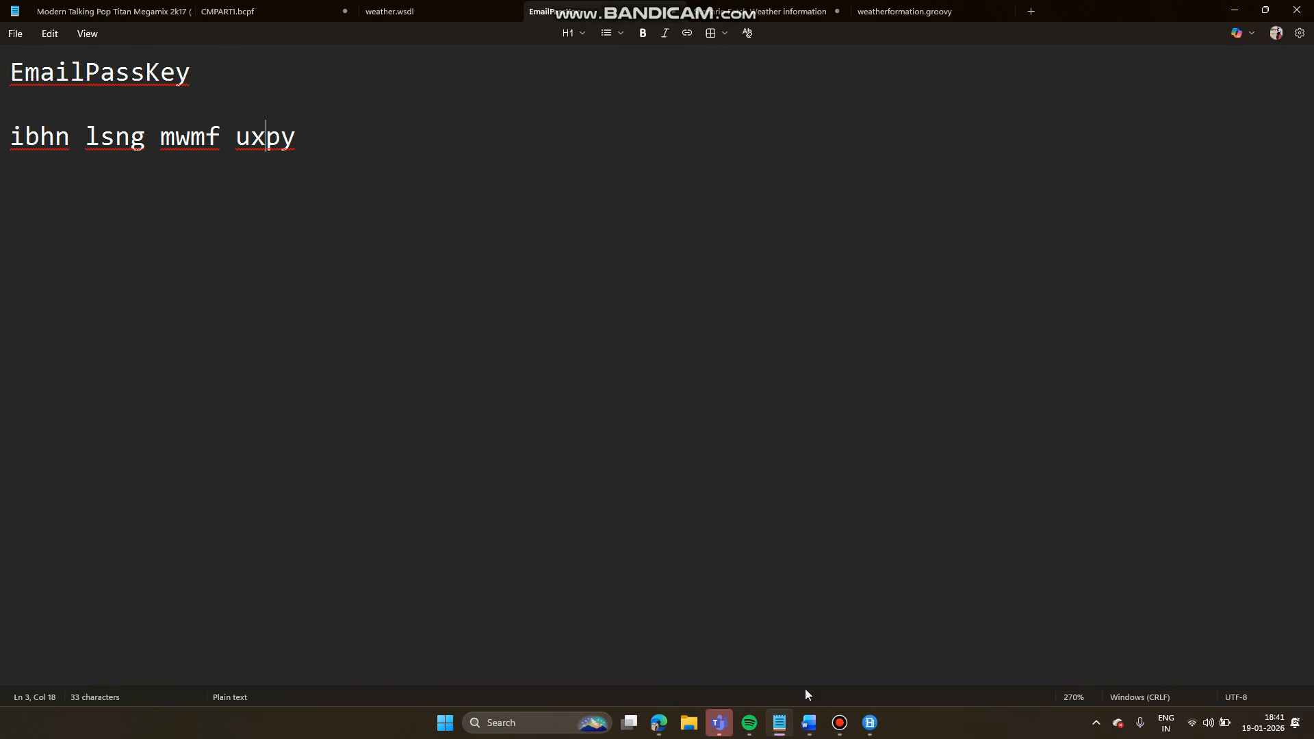
- Read Word's Configure Credentials notes, marking the 'Email ID' username hint, then return to Notepad
left_click(809, 723)
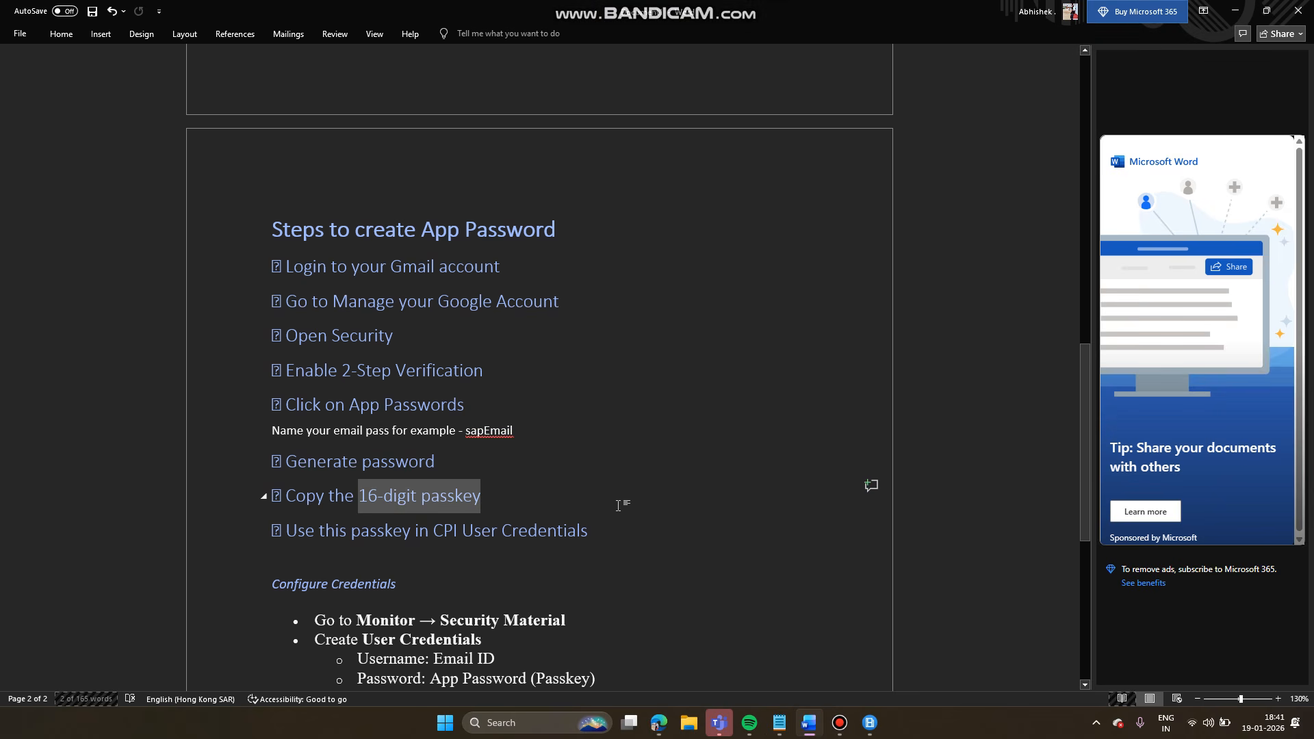
scroll(618, 505, "down", 3)
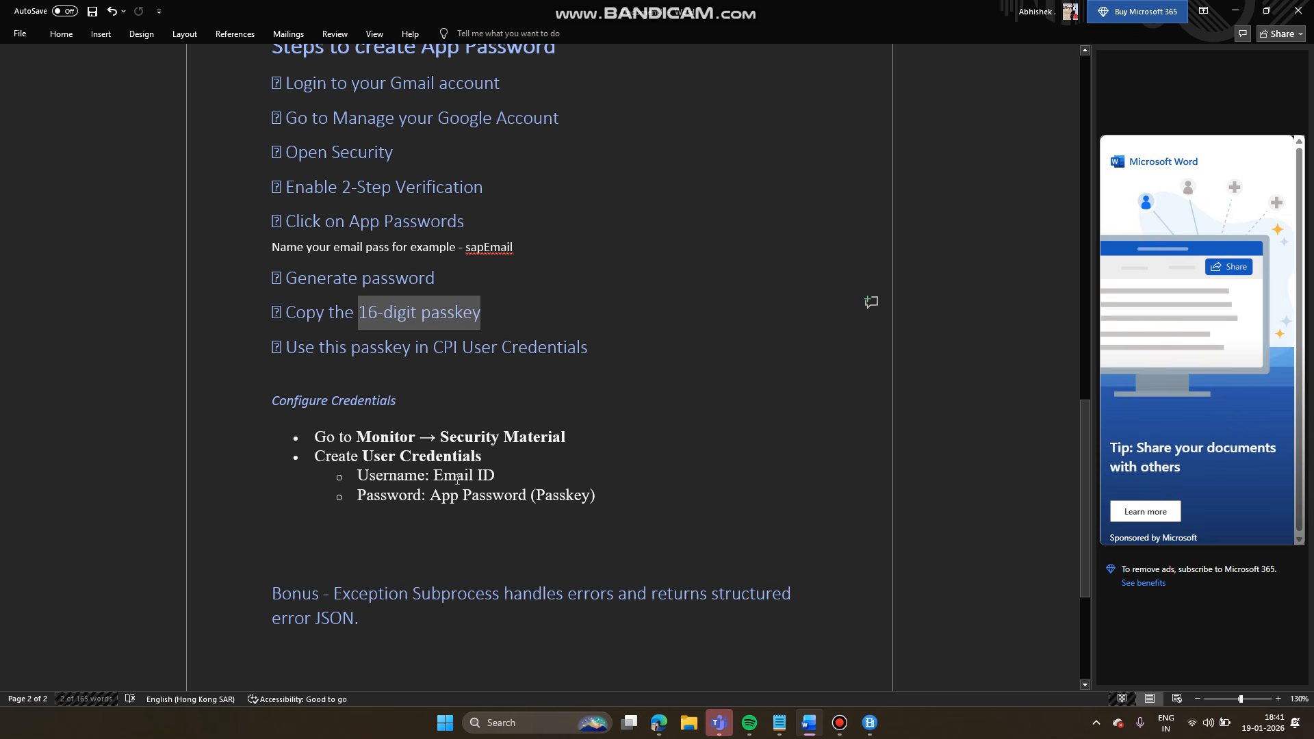
left_click_drag(435, 475, 494, 476)
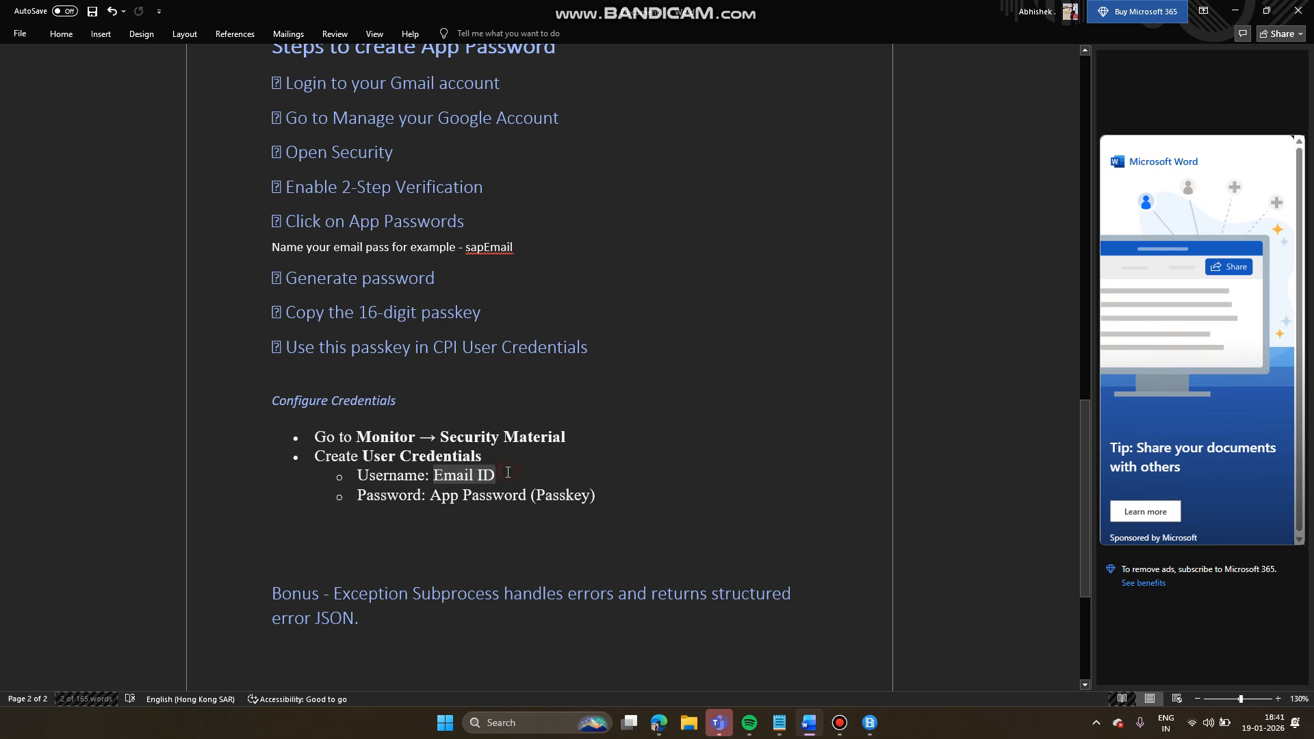
left_click(508, 472)
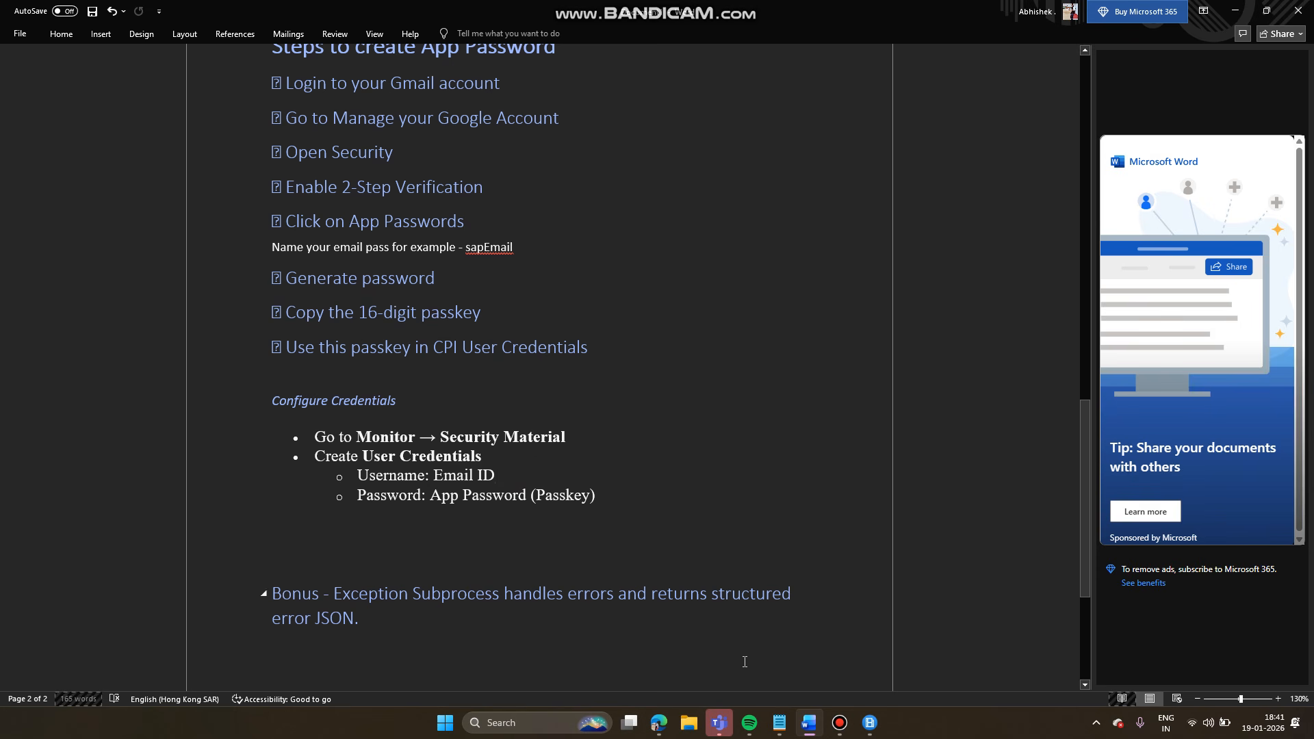
left_click(780, 722)
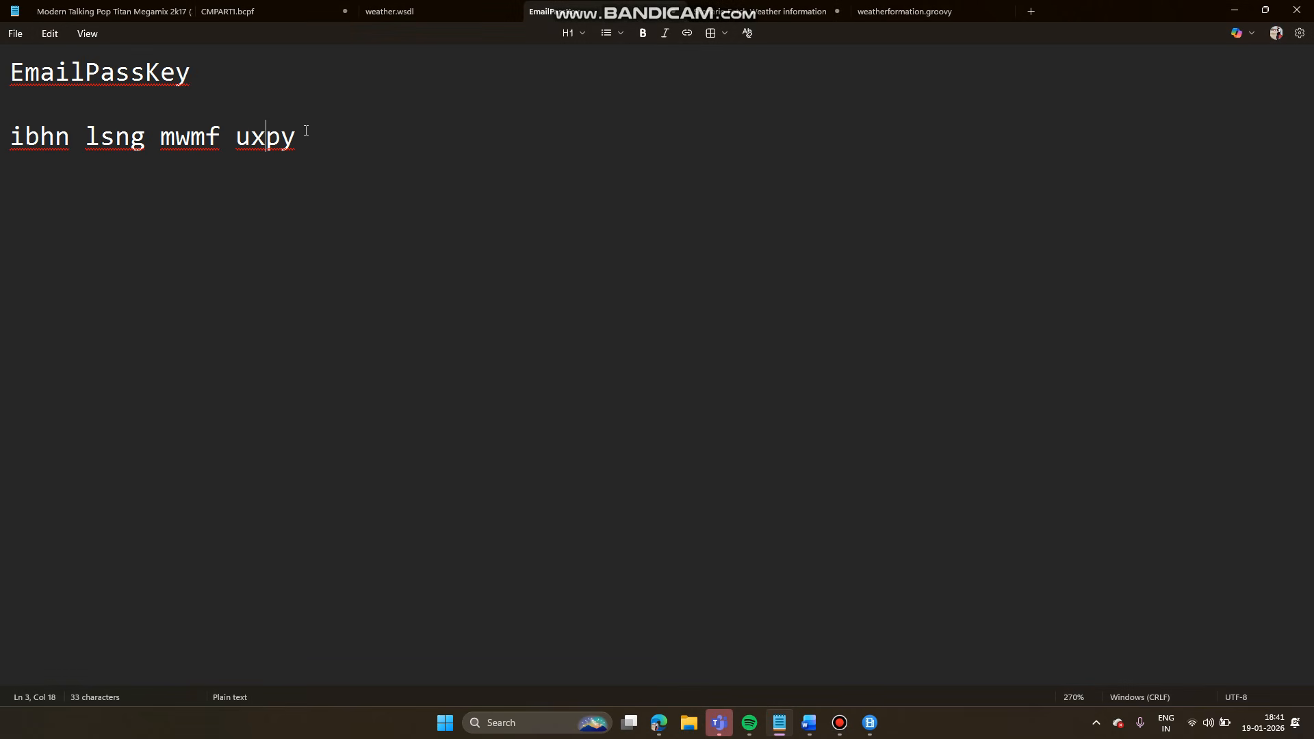
- Select the passkey in Notepad, cancel the sapkey User Credentials form, and reopen the flow editor tab
left_click_drag(297, 137, 26, 133)
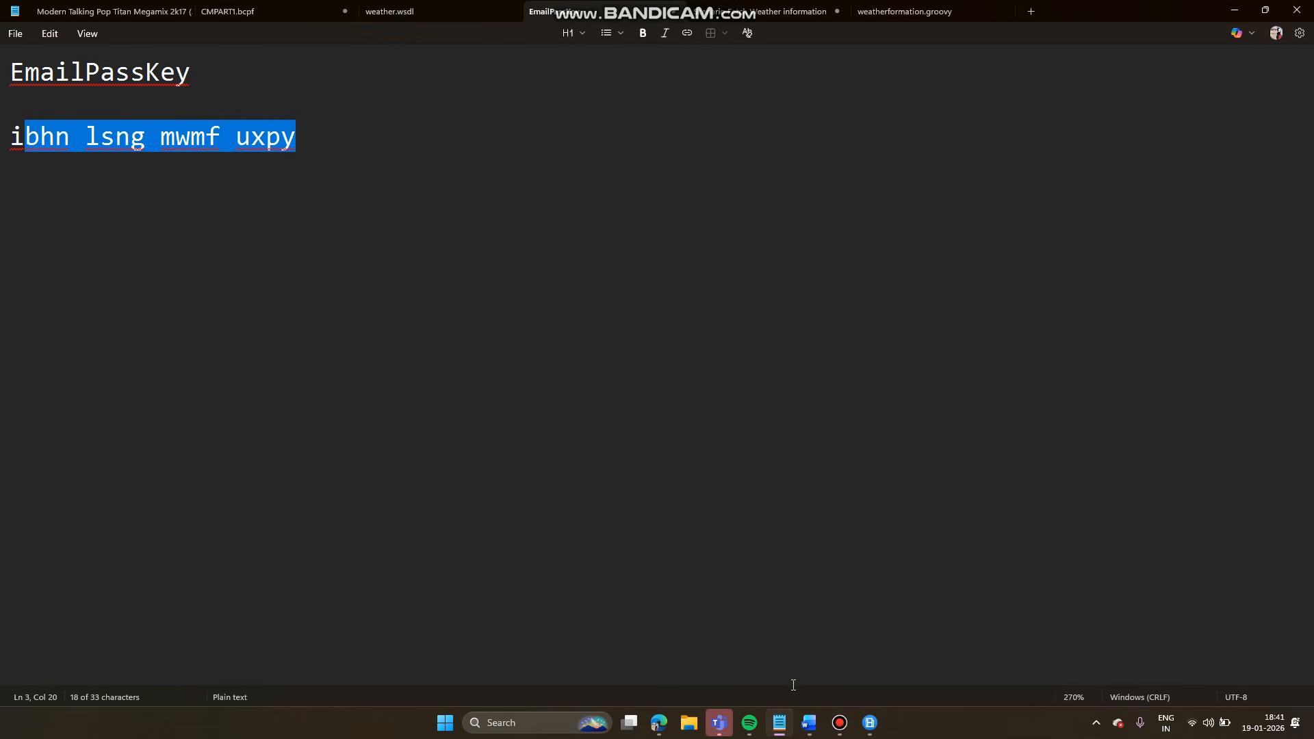
left_click(658, 722)
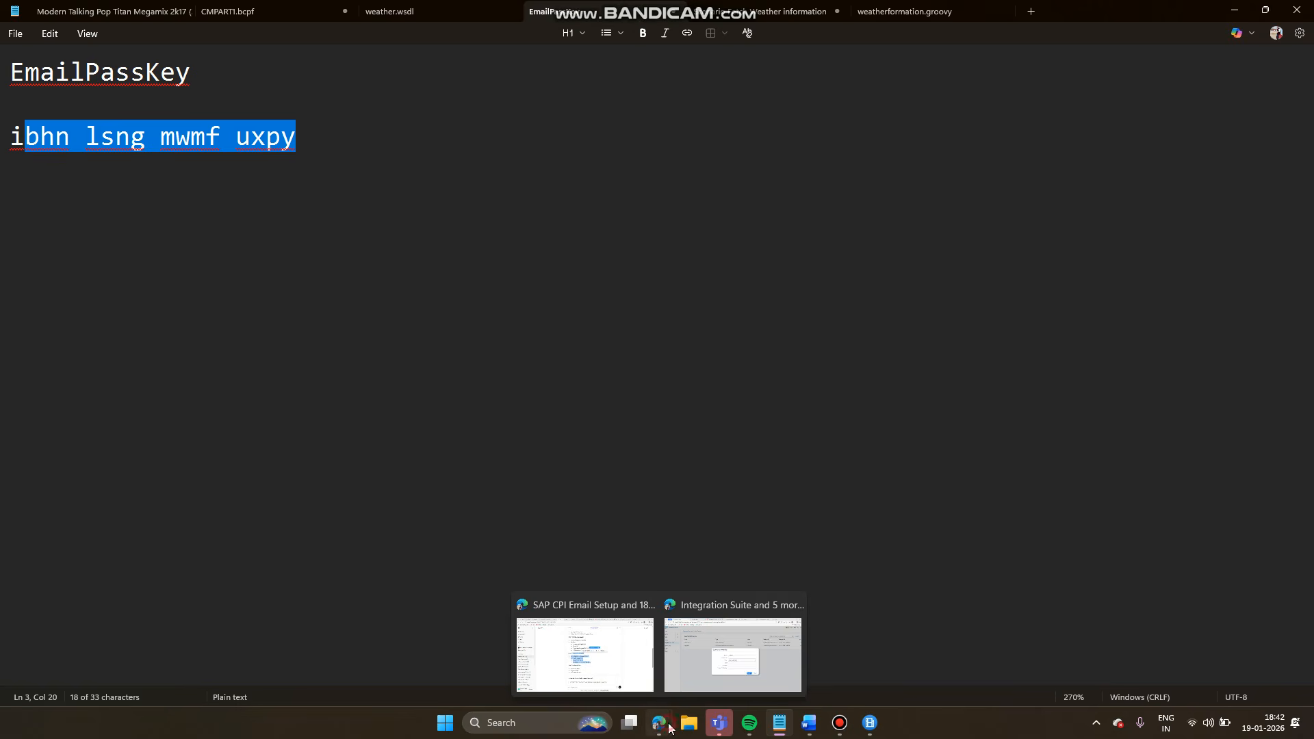
left_click(708, 672)
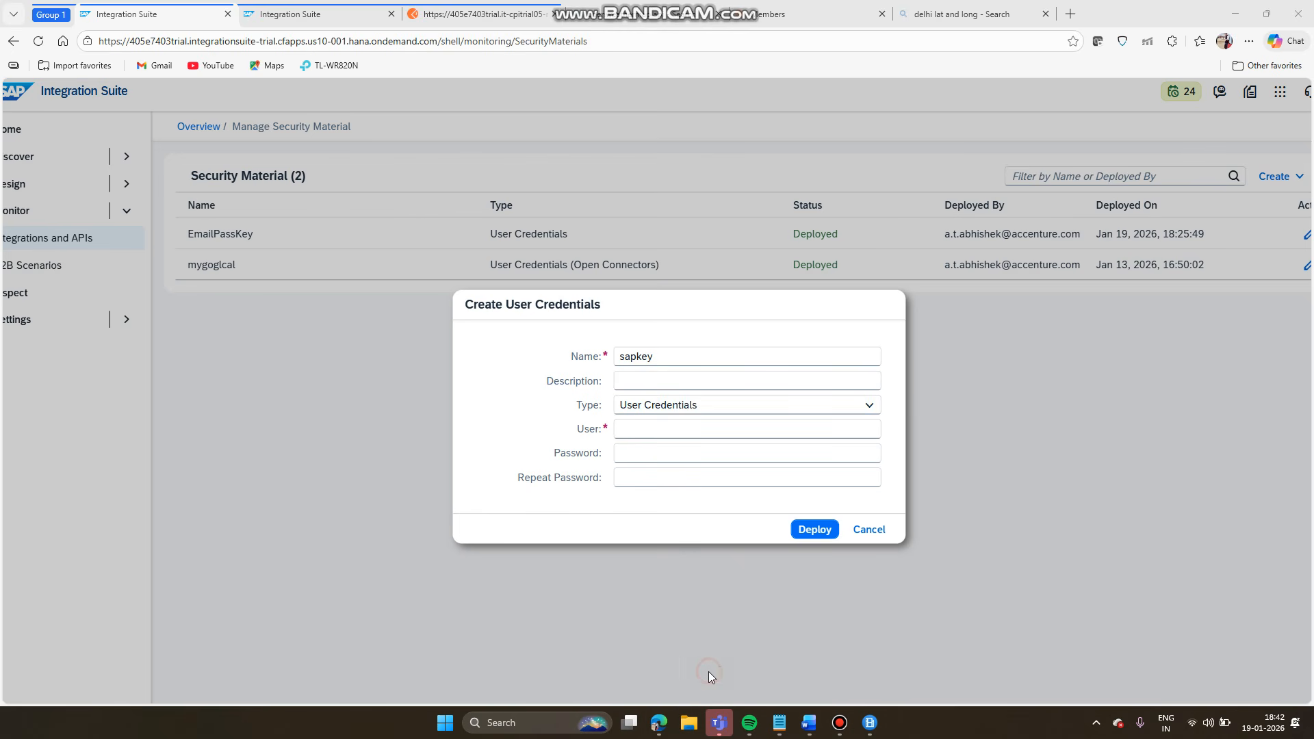
left_click(685, 456)
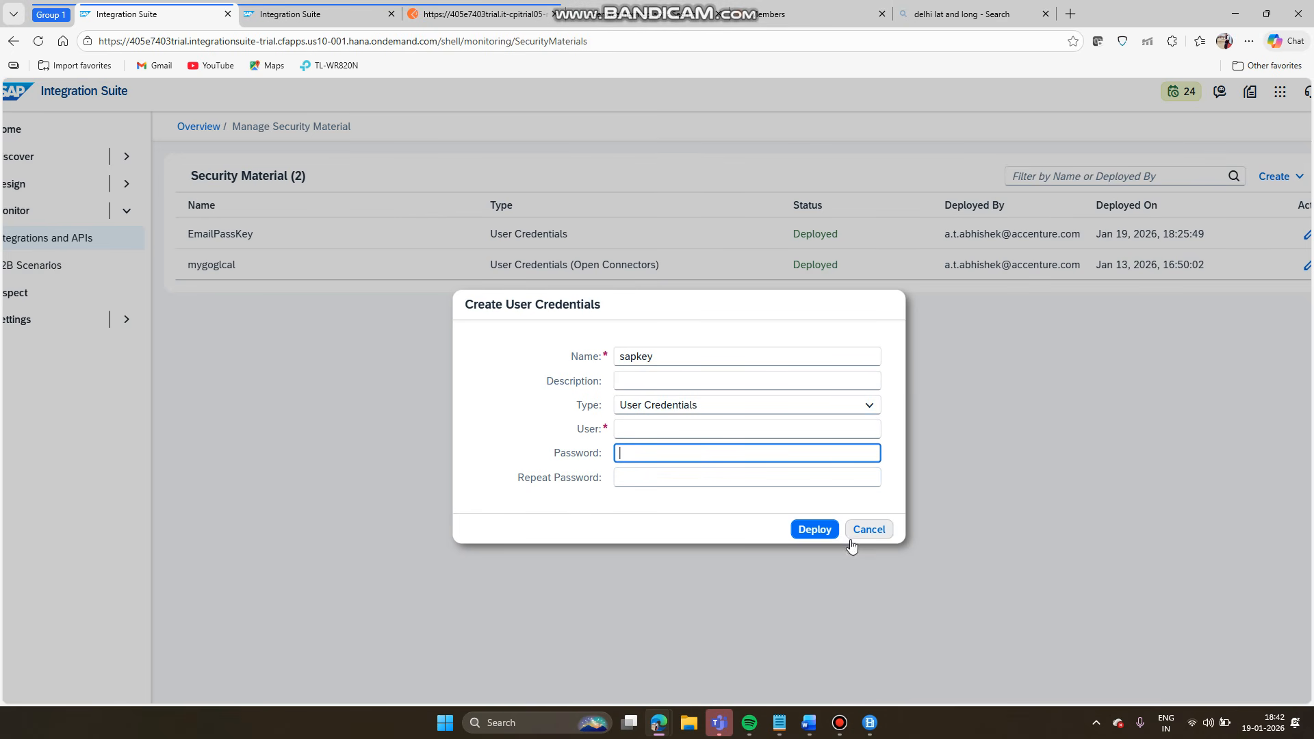
left_click(873, 535)
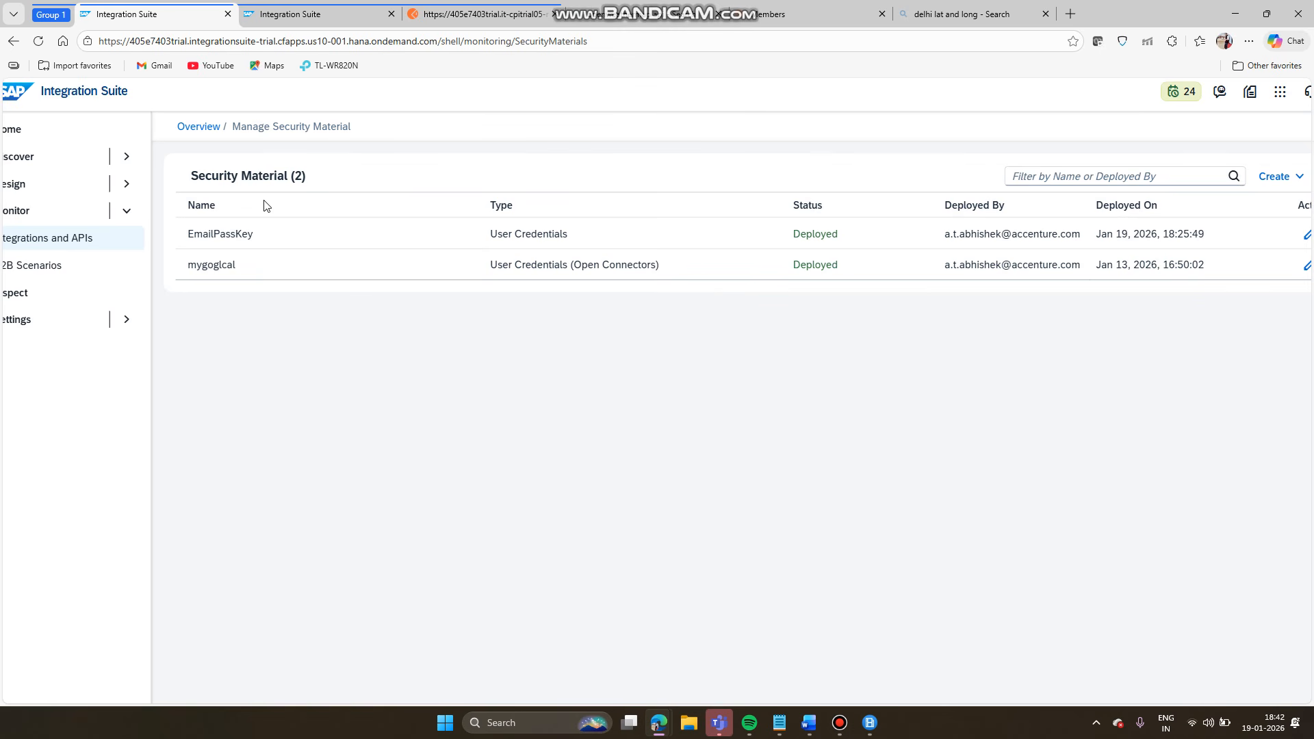
left_click(315, 17)
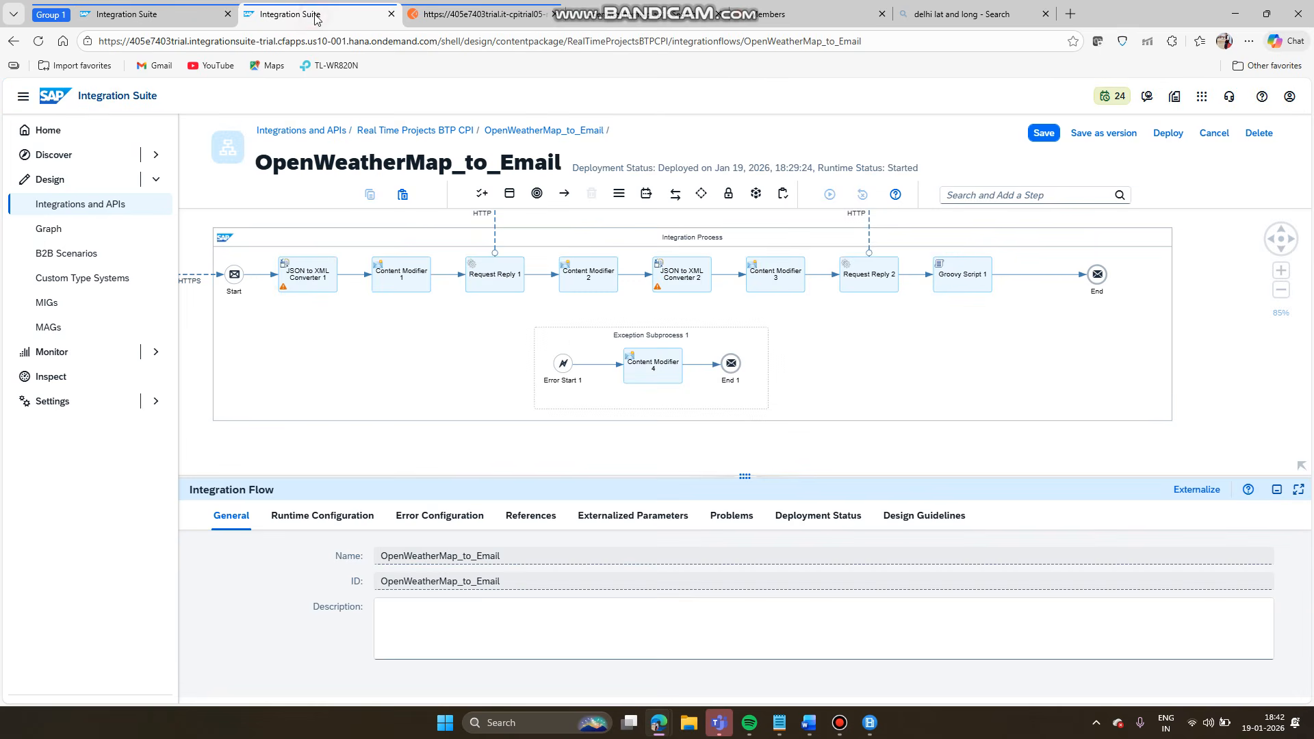
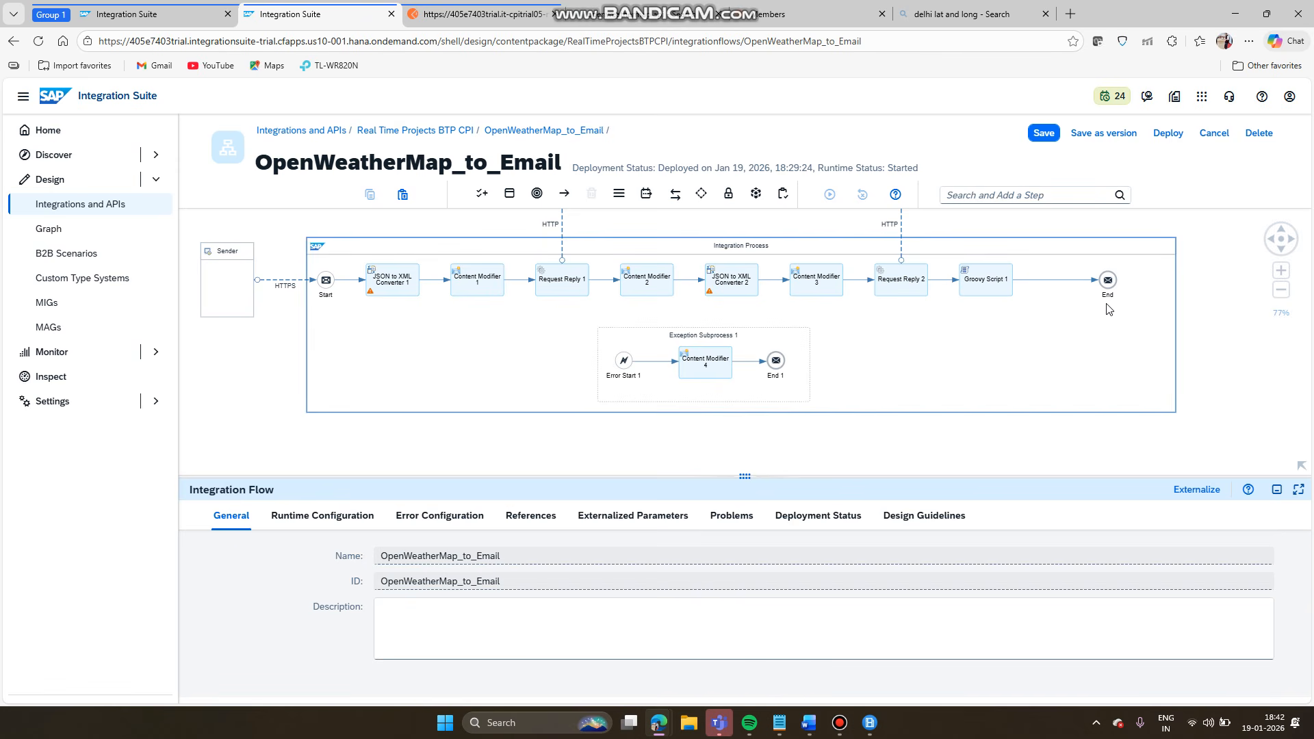
- Insert a Parallel Multicast step, found by searching 'multic', on the Groovy Script 1–End connector
left_click(1052, 281)
left_click(1067, 291)
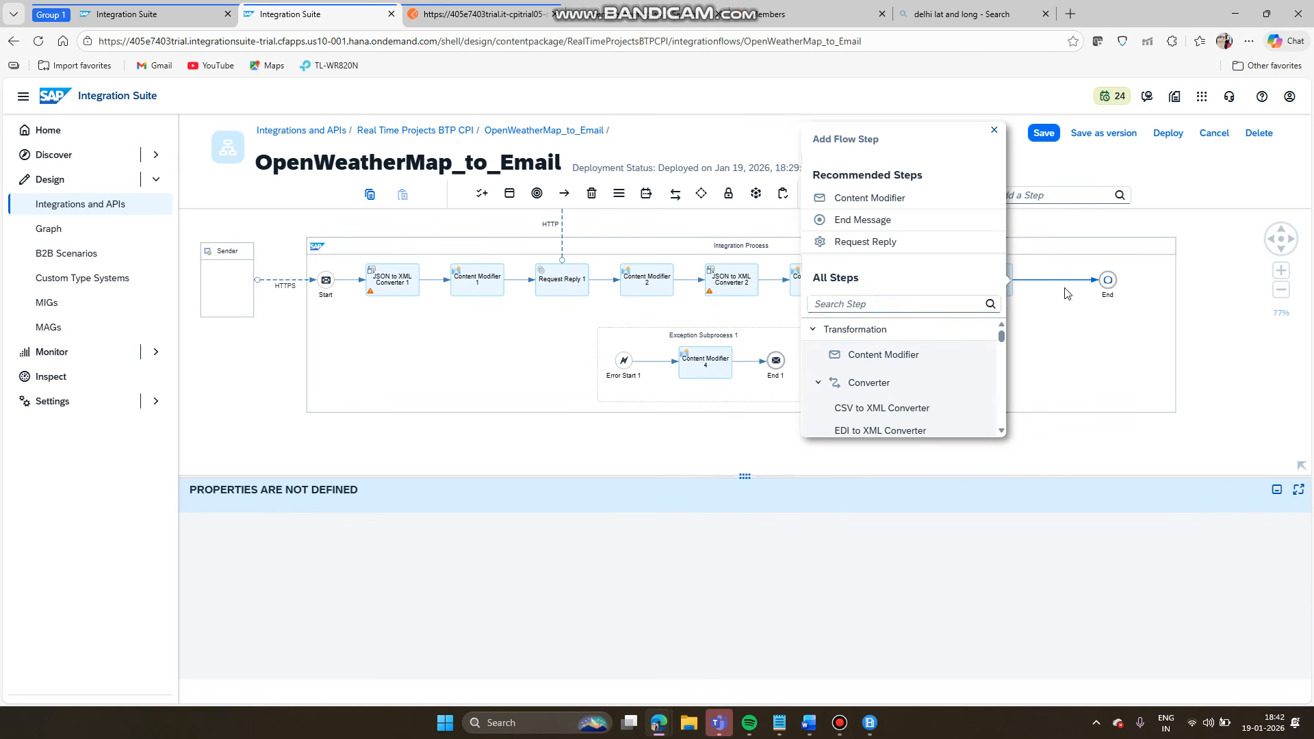
left_click(917, 305)
type("multi")
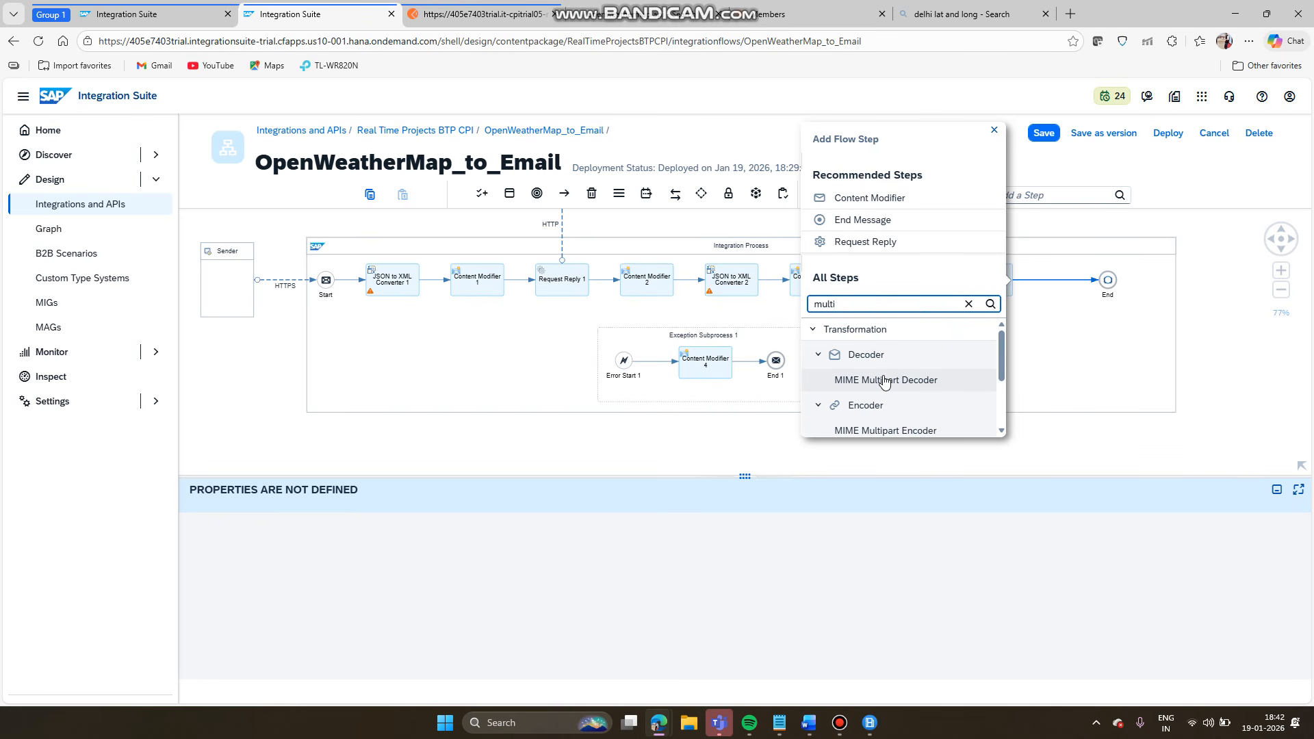
type("ca")
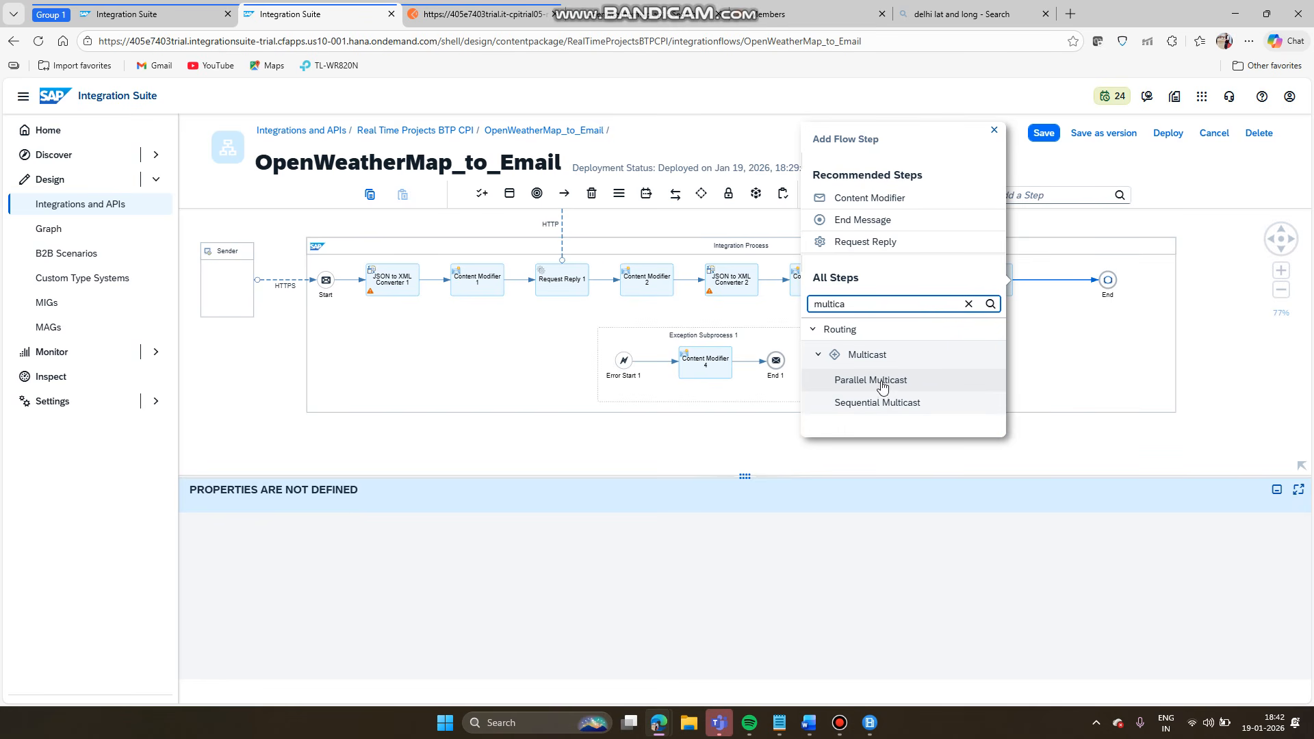
left_click(881, 382)
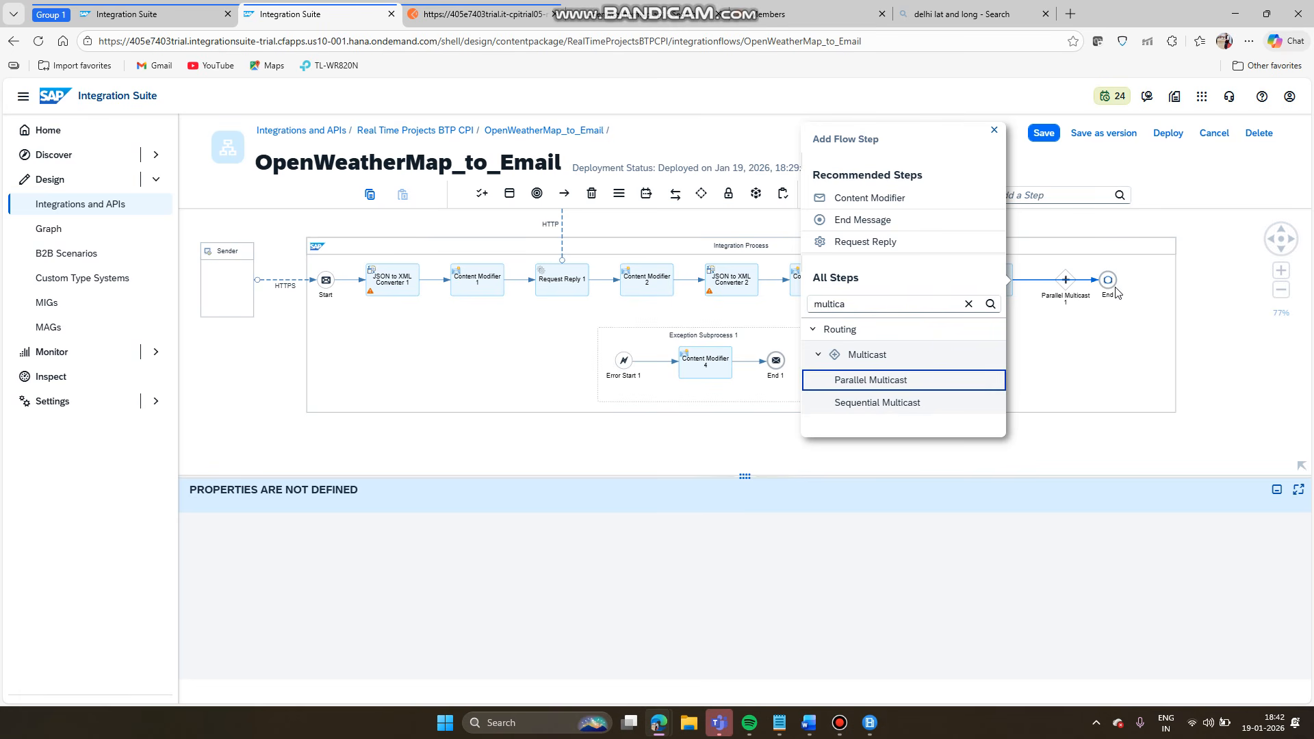
left_click(1080, 355)
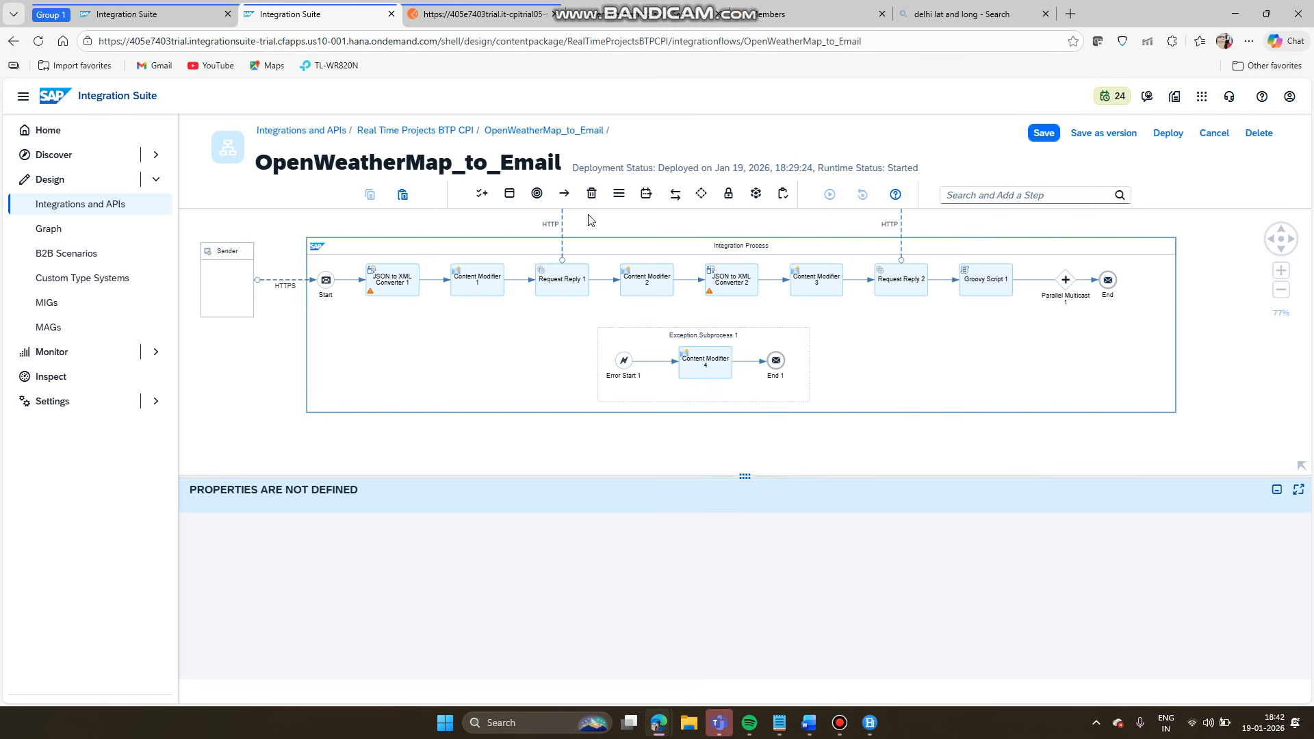
left_click(534, 196)
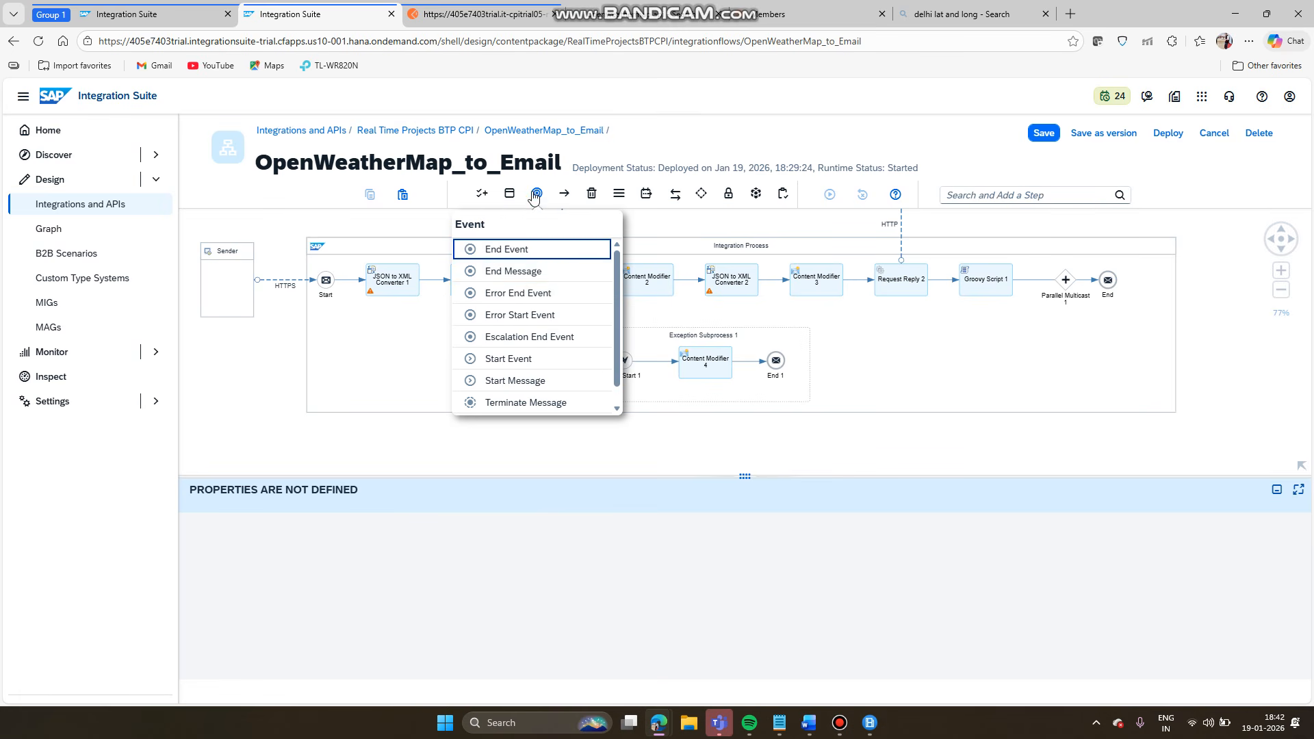
- Place an End Message event (End 2) and connect Parallel Multicast 1 to it
left_click(518, 276)
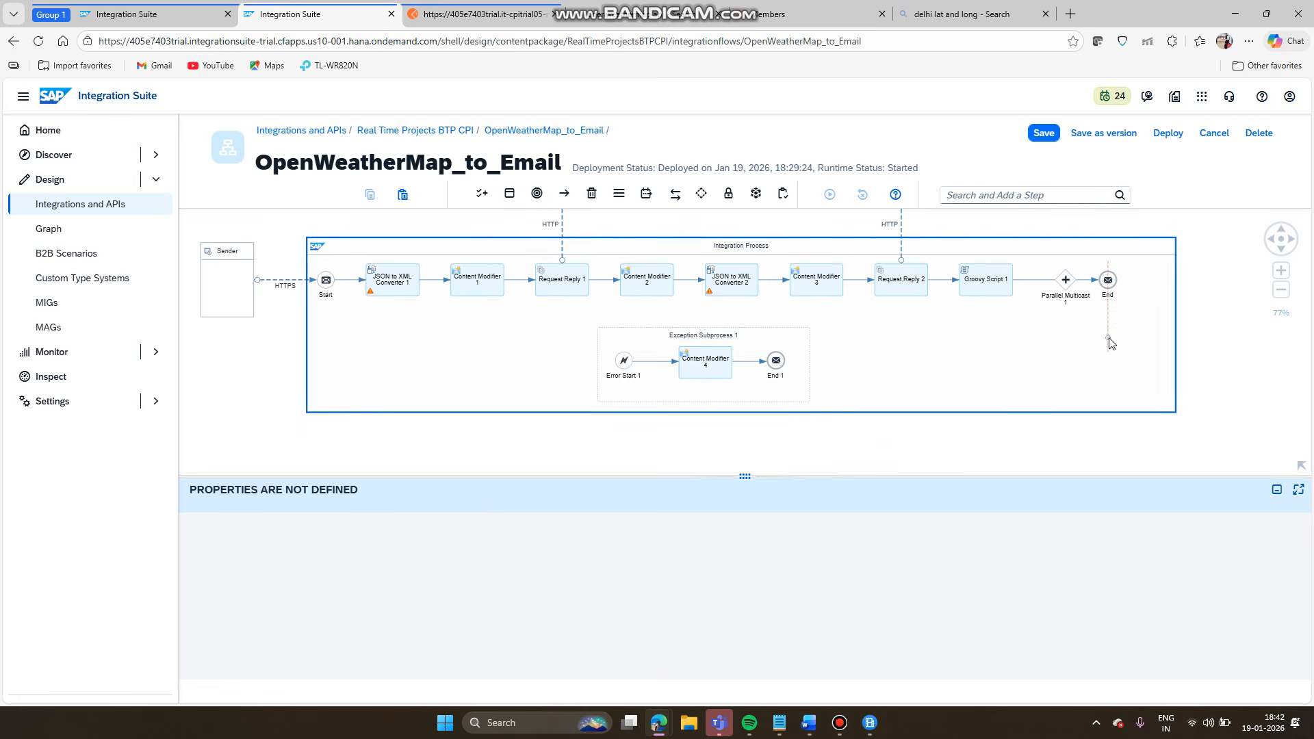
left_click(1065, 392)
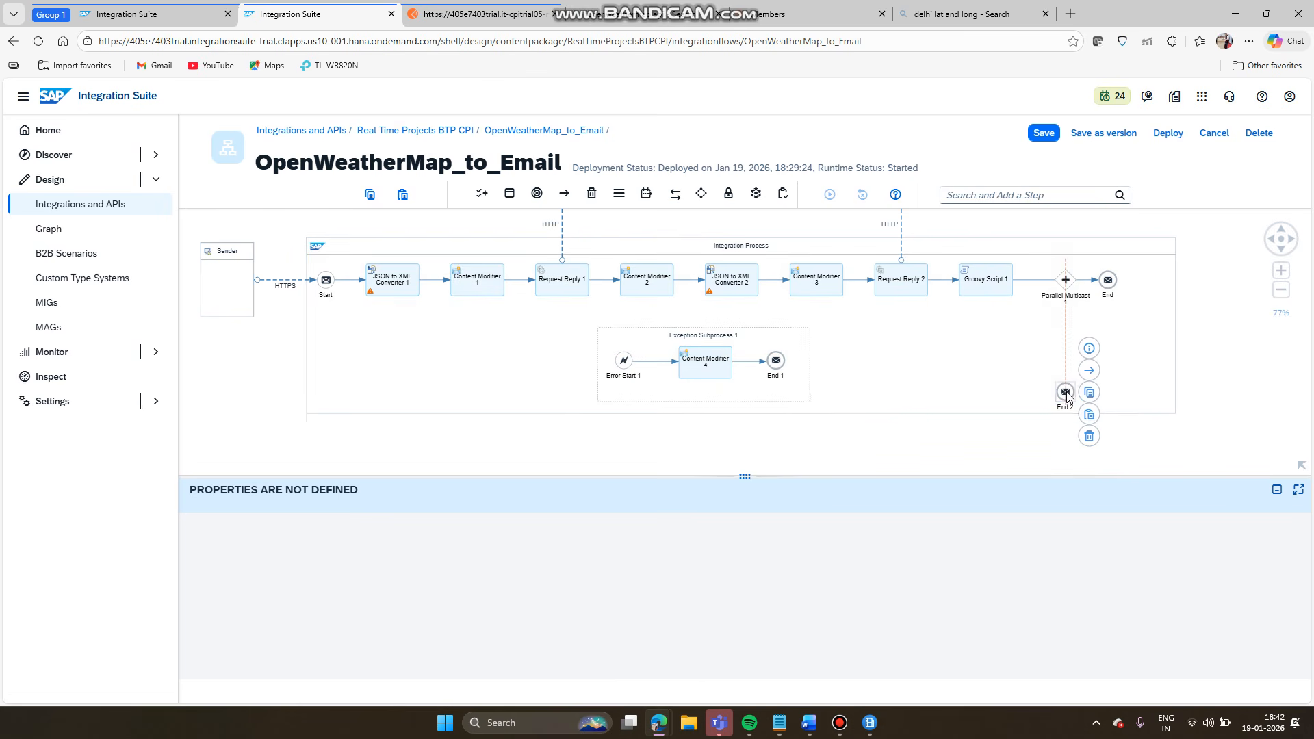
left_click(1065, 281)
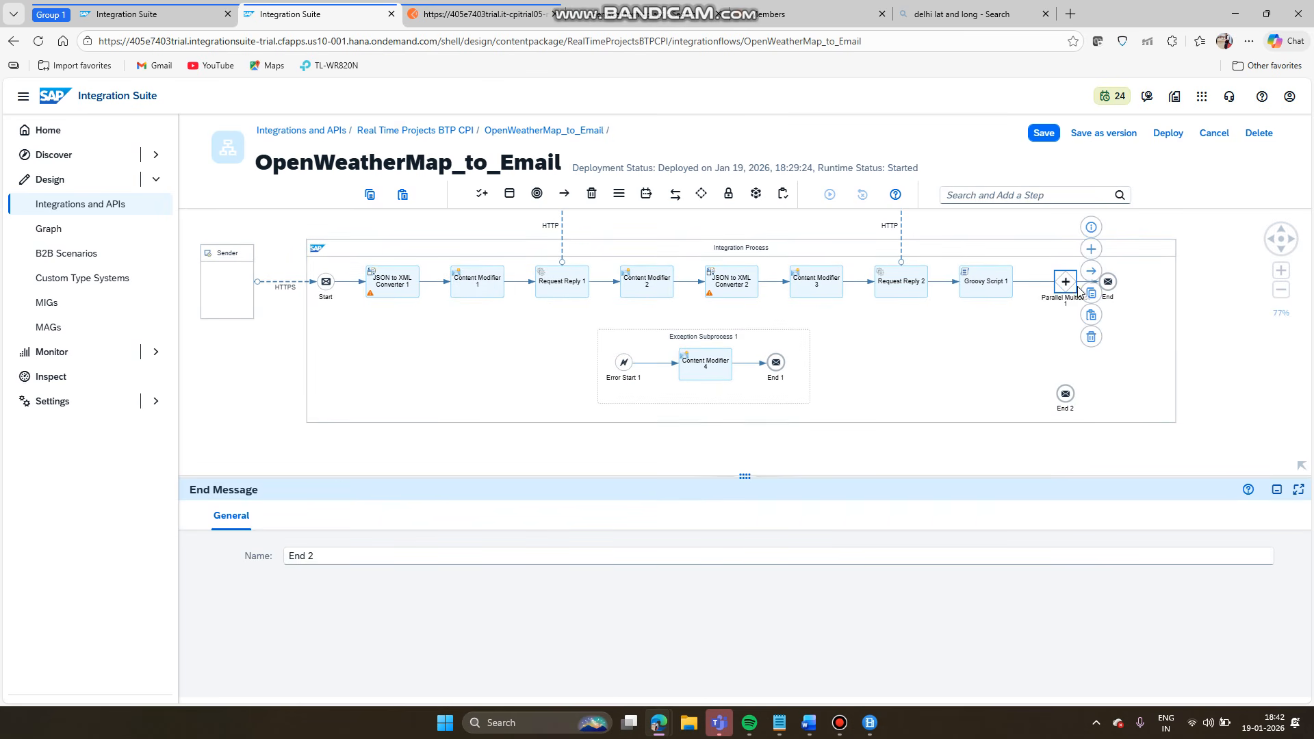
left_click_drag(1090, 272, 1065, 404)
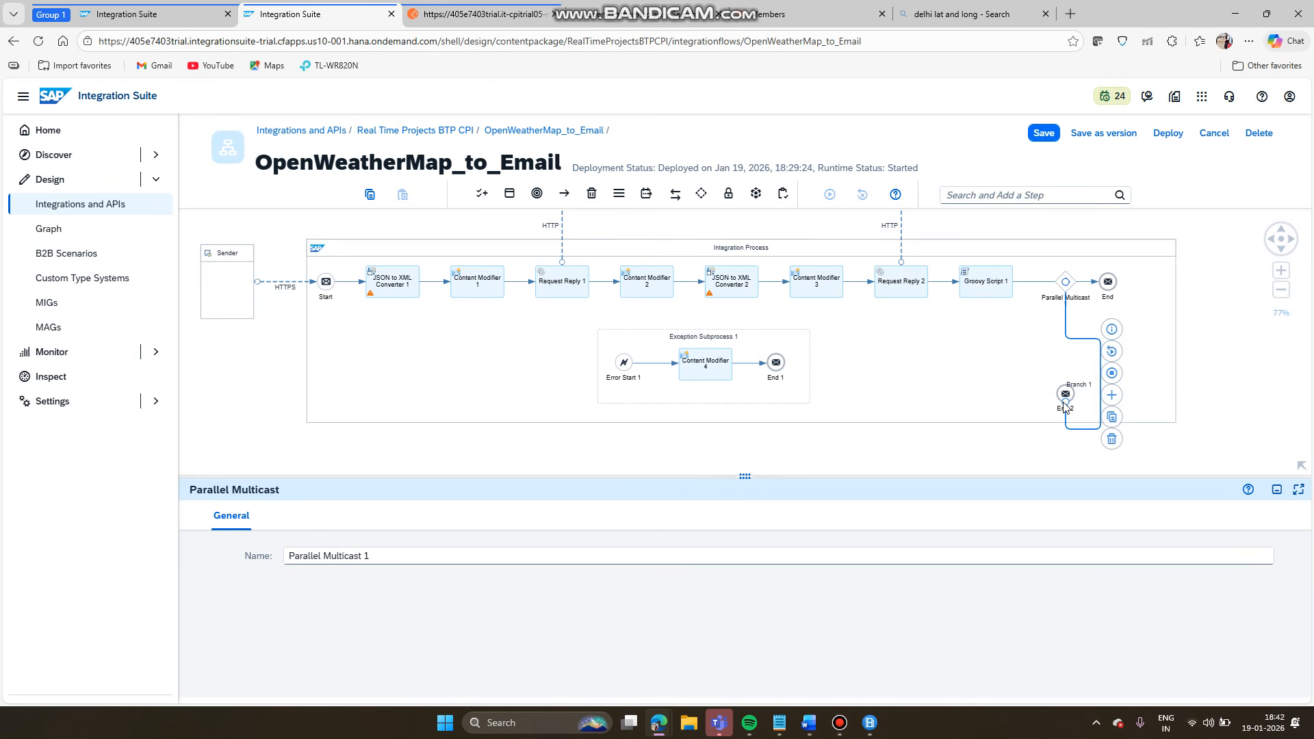
- Auto-arrange the Integration Process and nudge End 2 slightly to the right
left_click(994, 255)
left_click(1191, 332)
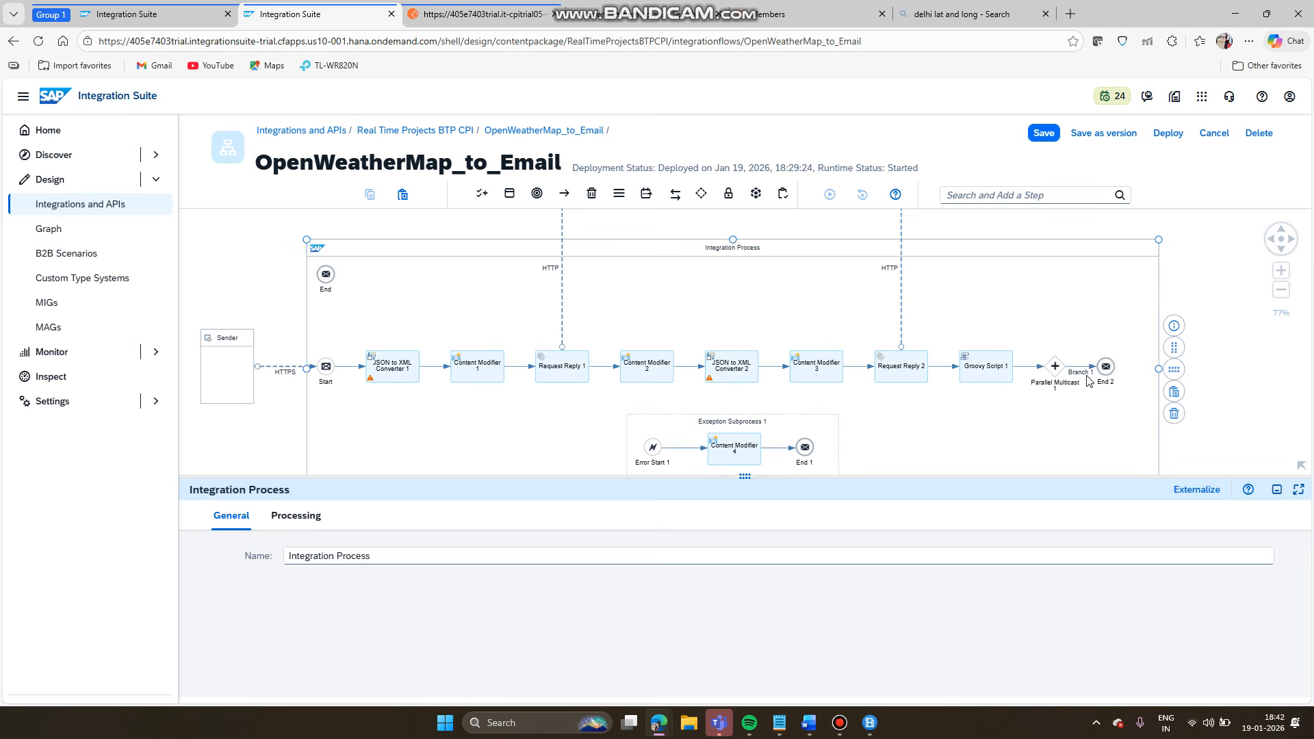
left_click_drag(1177, 271, 1189, 213)
left_click_drag(1124, 313, 1149, 311)
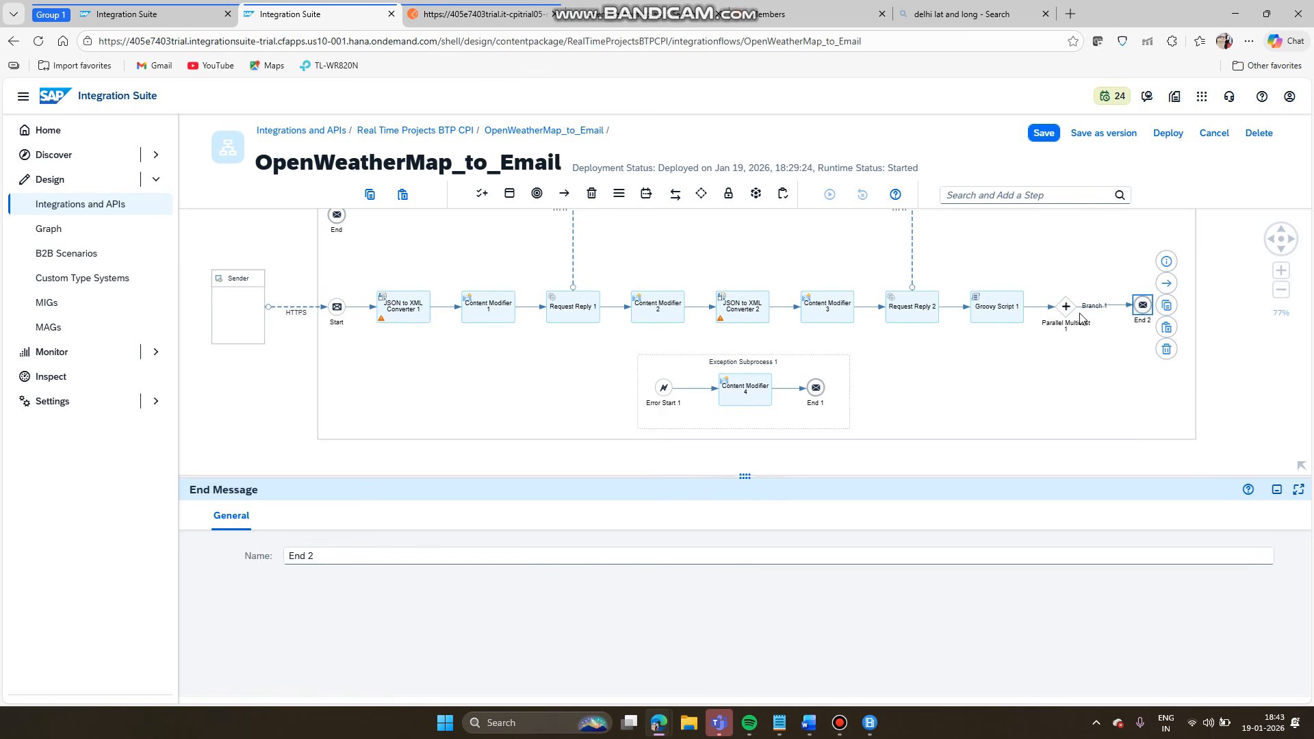
left_click(1073, 309)
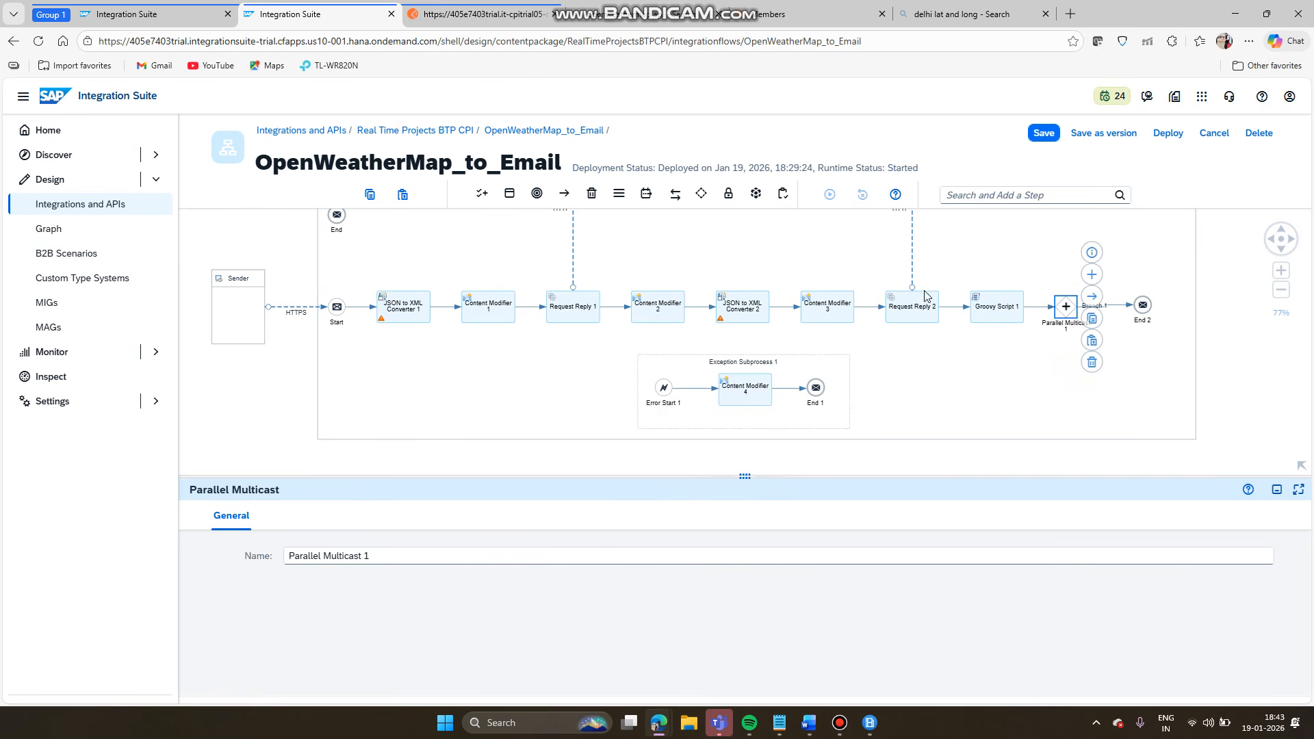
left_click_drag(339, 218, 1093, 395)
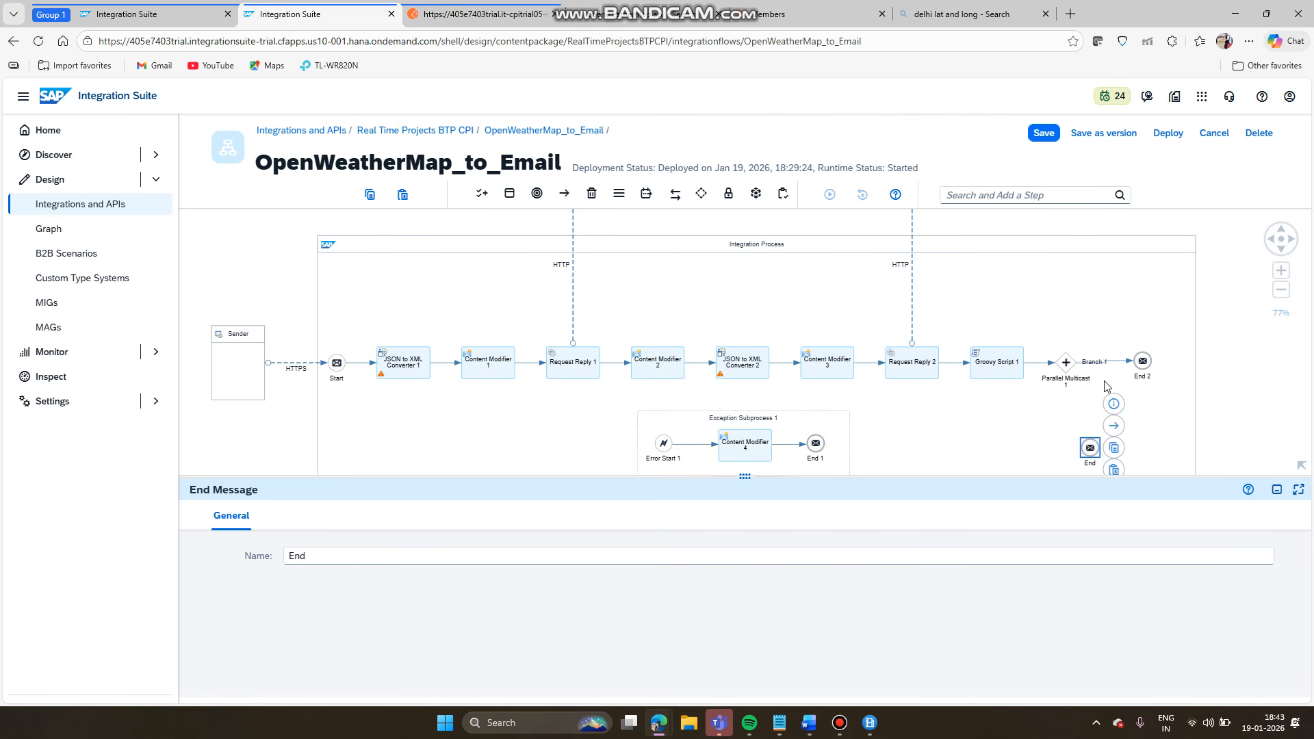
- Link Parallel Multicast 1 to the End event and save the flow
left_click(1067, 362)
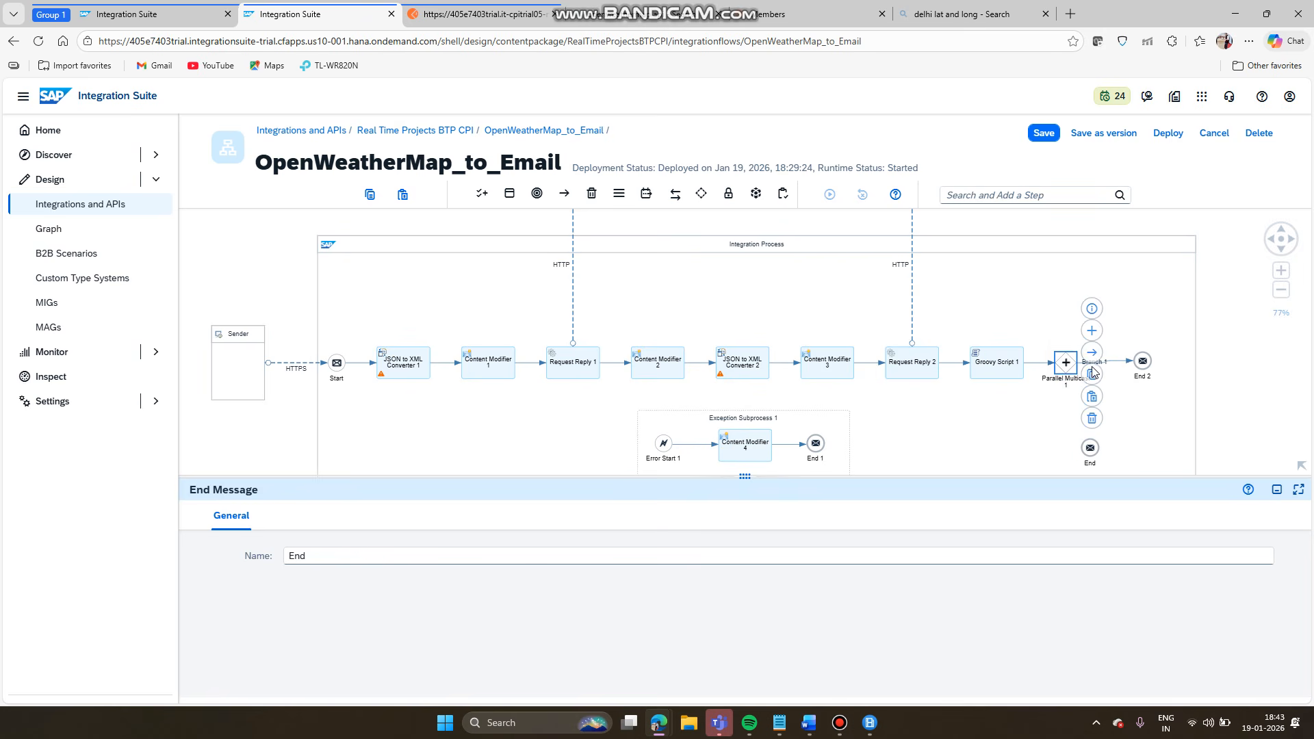
left_click_drag(1094, 356, 1091, 459)
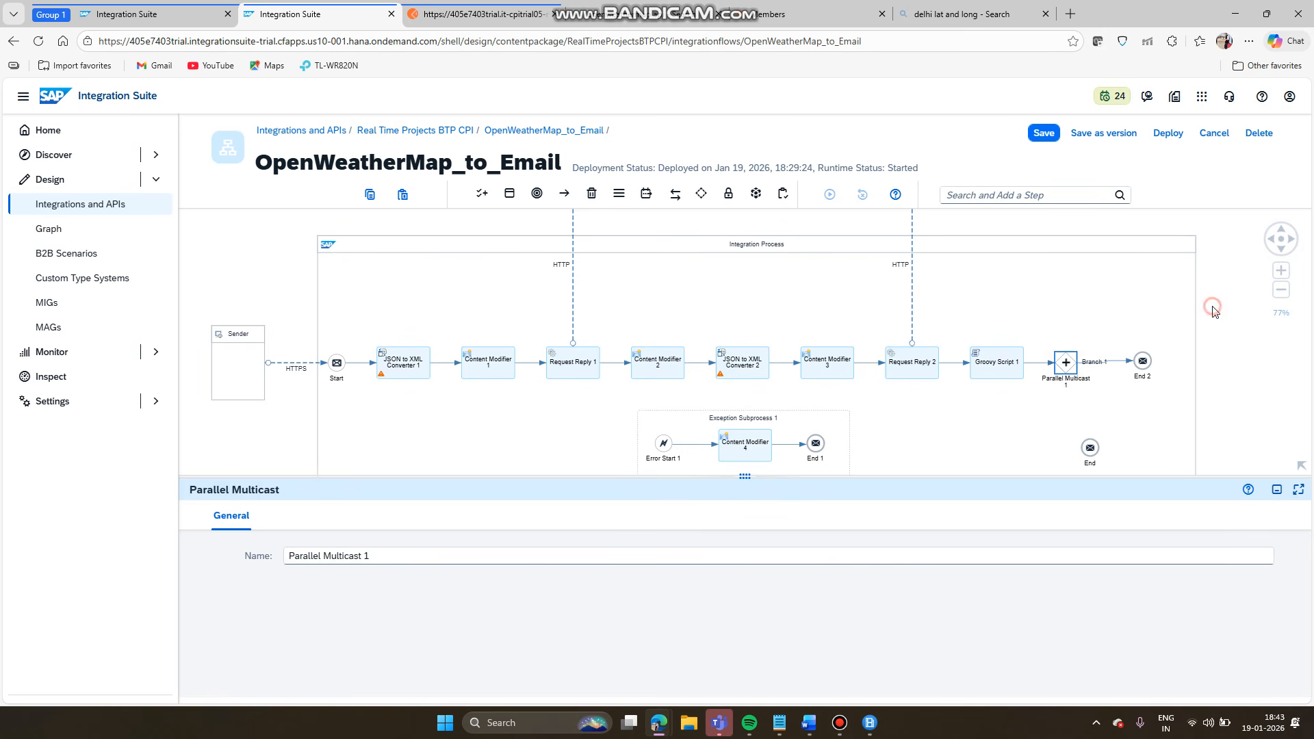
left_click_drag(1212, 307, 1185, 253)
left_click(1175, 333)
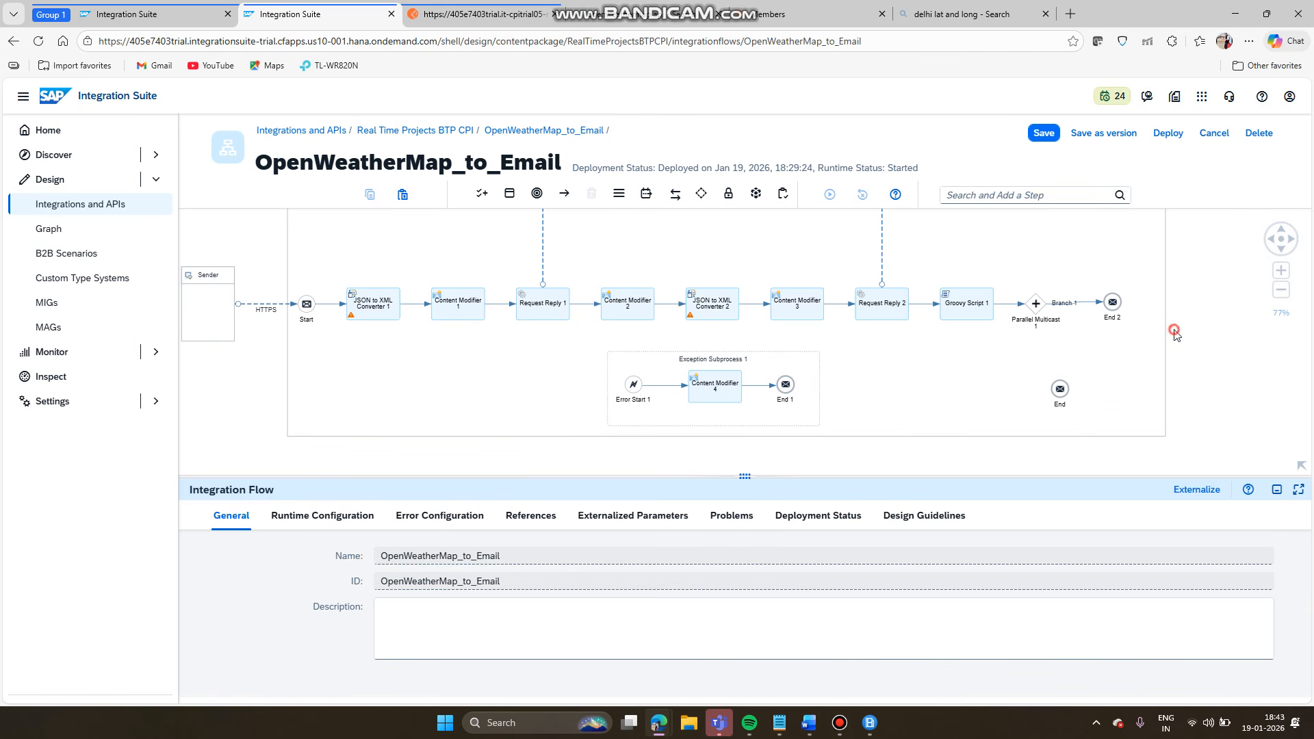
left_click(1042, 306)
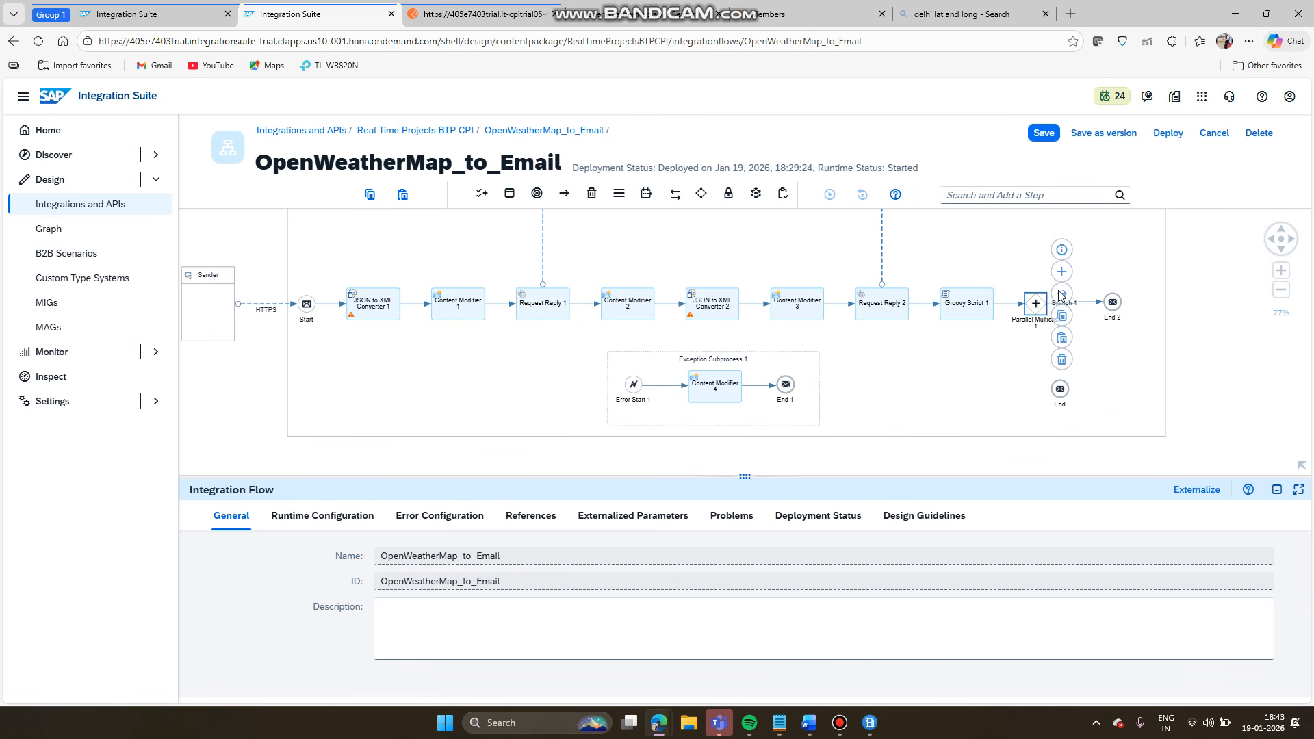
left_click_drag(1063, 297, 1063, 388)
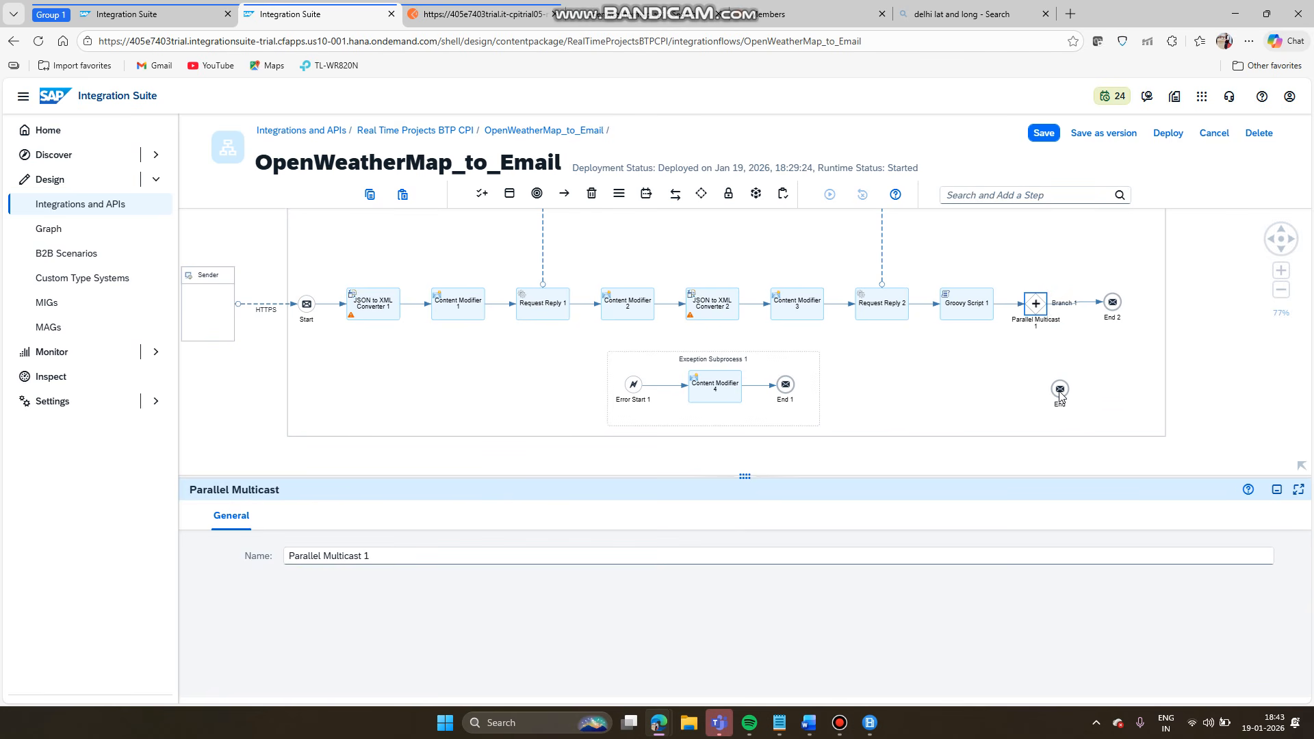
left_click(1048, 134)
- Delete End 2, move End into its place, and connect Parallel Multicast 1 to End
left_click(1164, 363)
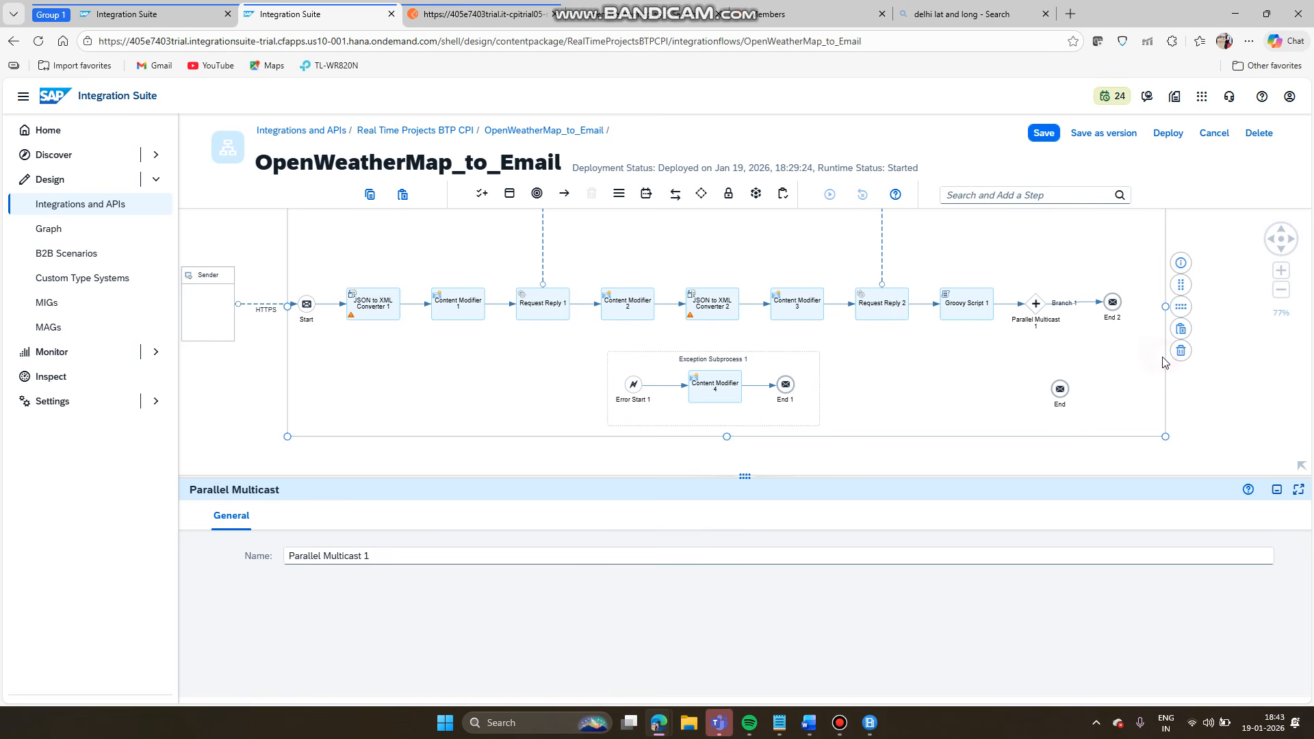
left_click(1114, 304)
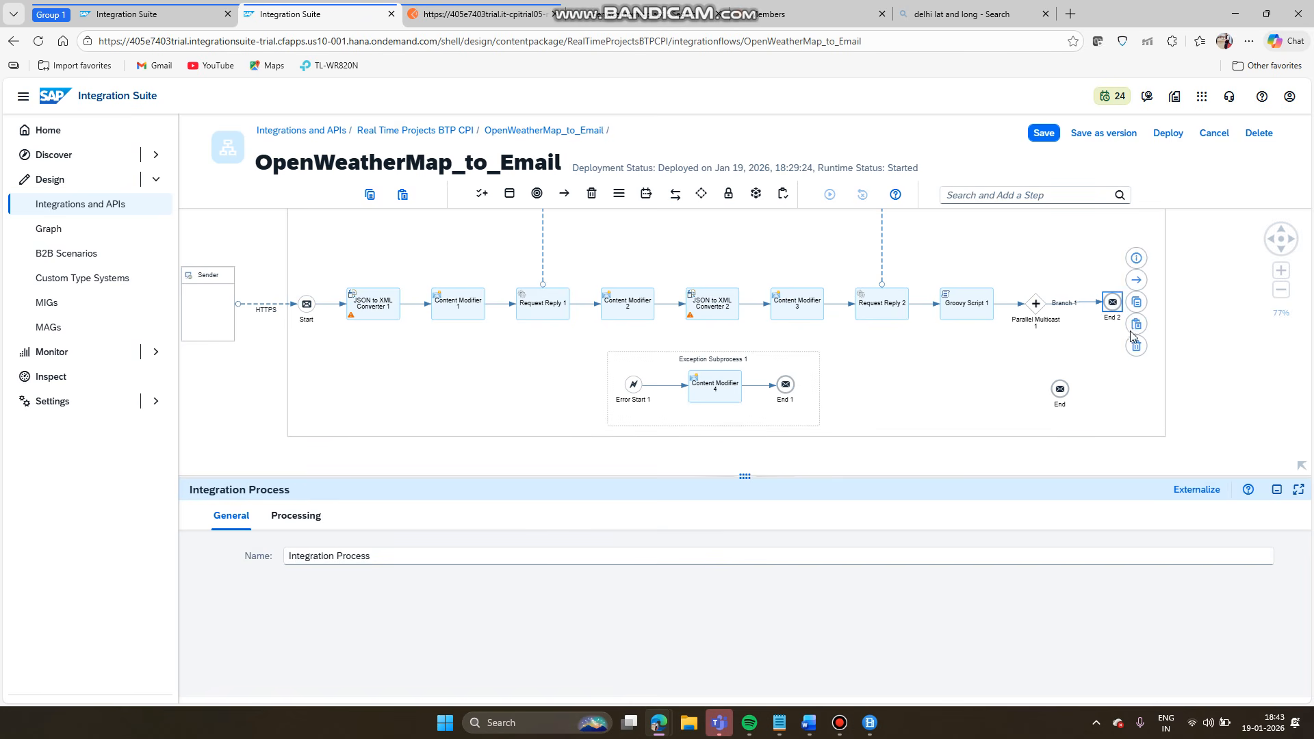
left_click(1136, 345)
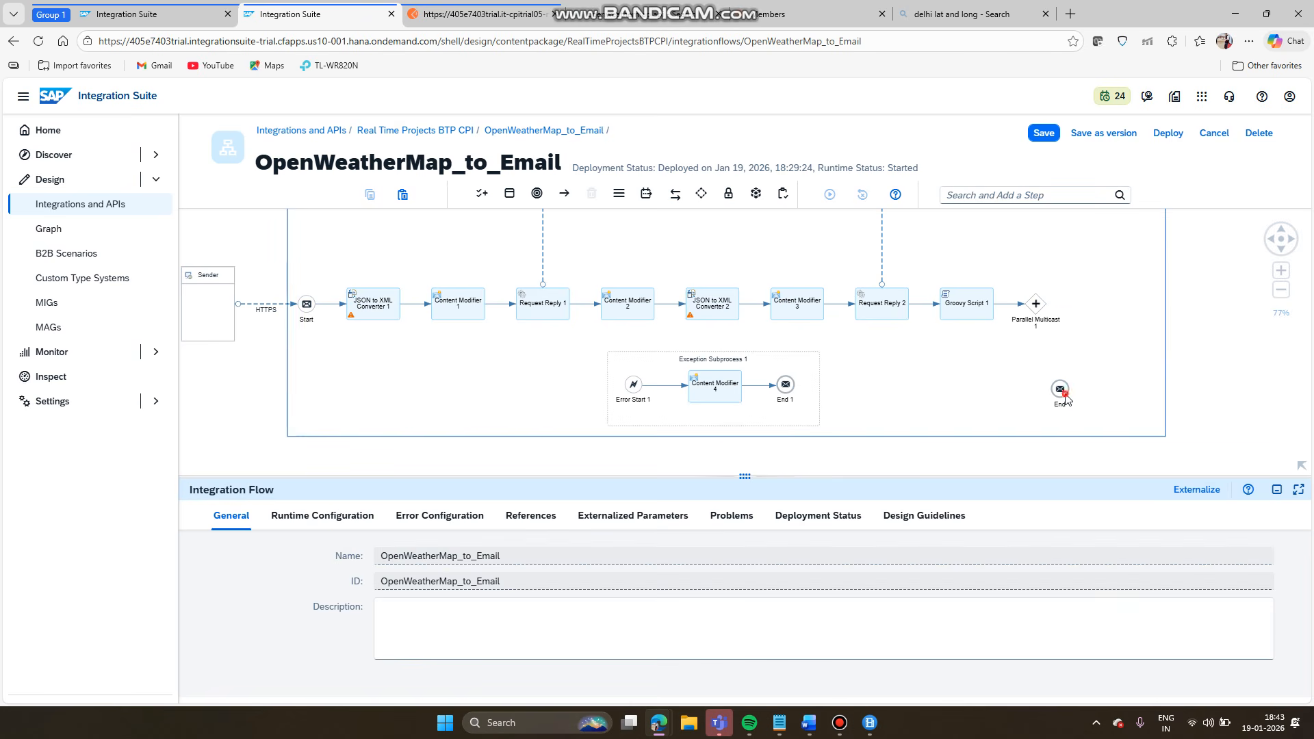
left_click_drag(1059, 389, 1116, 305)
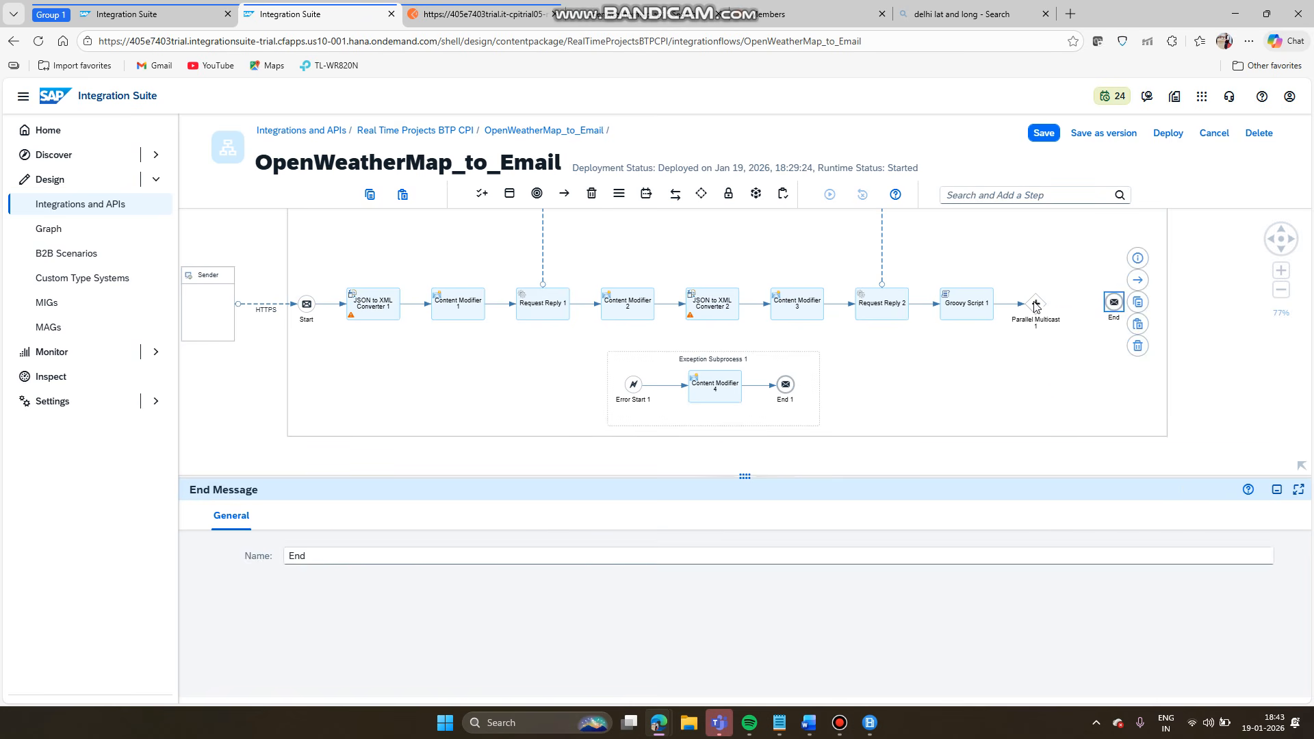
left_click(1036, 305)
left_click_drag(1061, 296, 1115, 304)
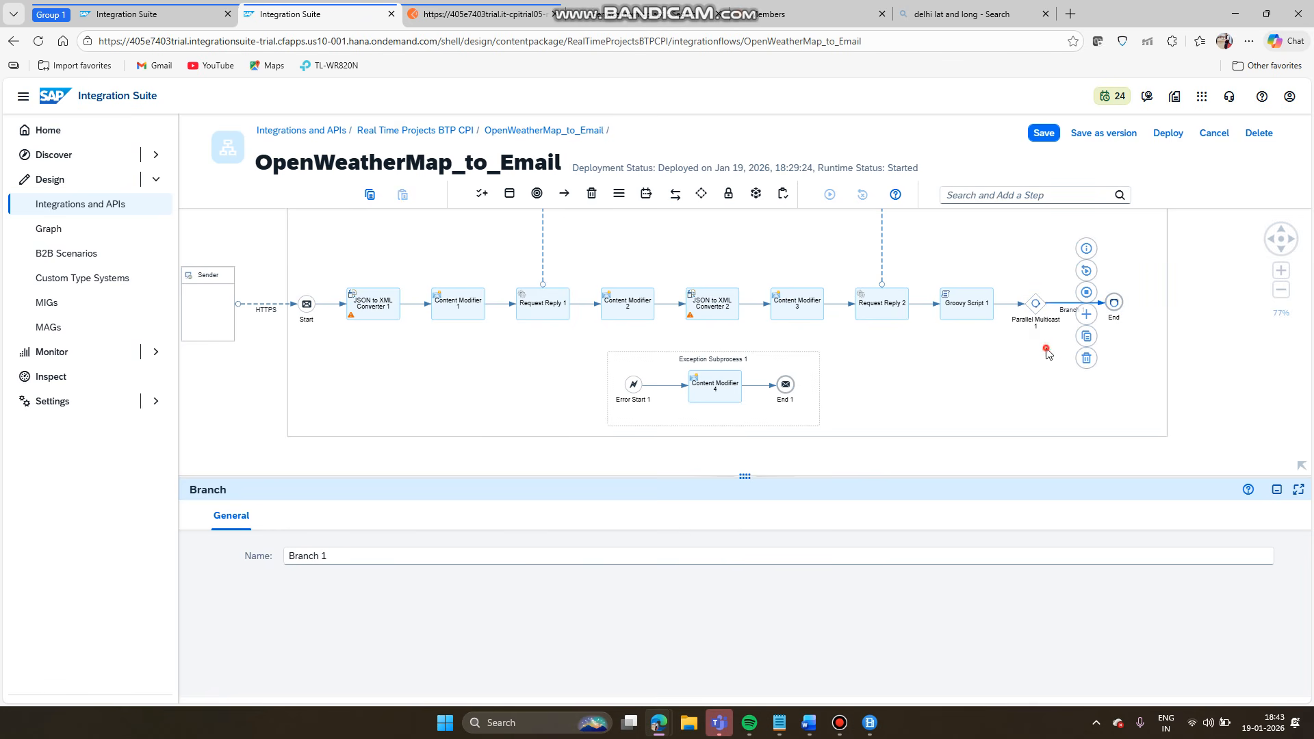
- Add a new End 2 event below End and connect Parallel Multicast 1 to it as Branch 2
left_click(481, 196)
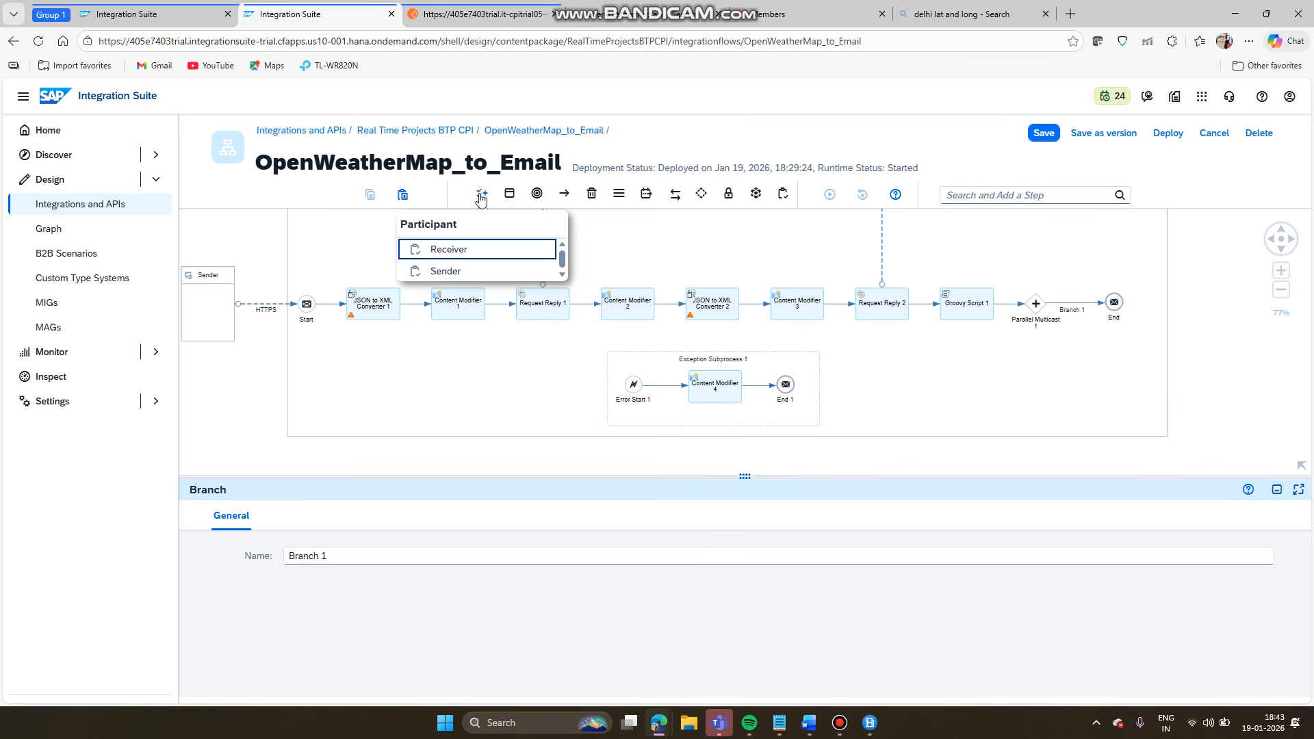
left_click(536, 194)
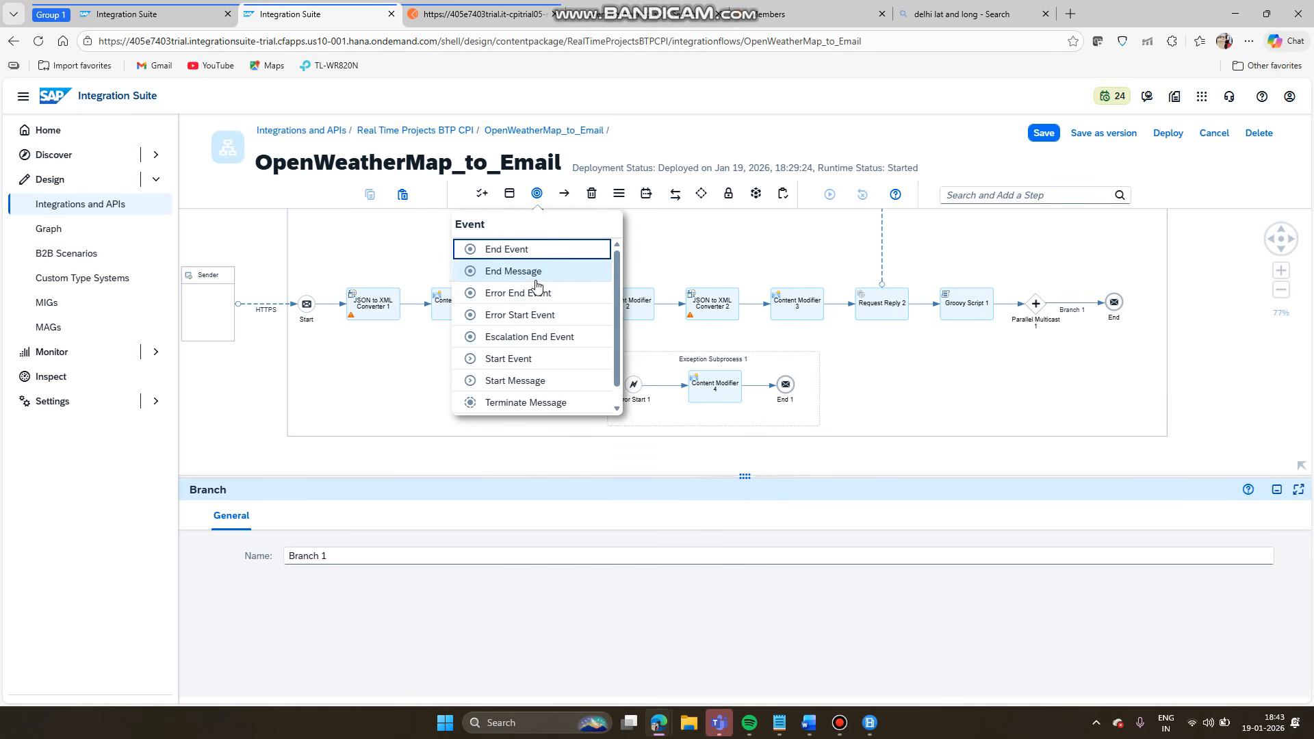
left_click(519, 271)
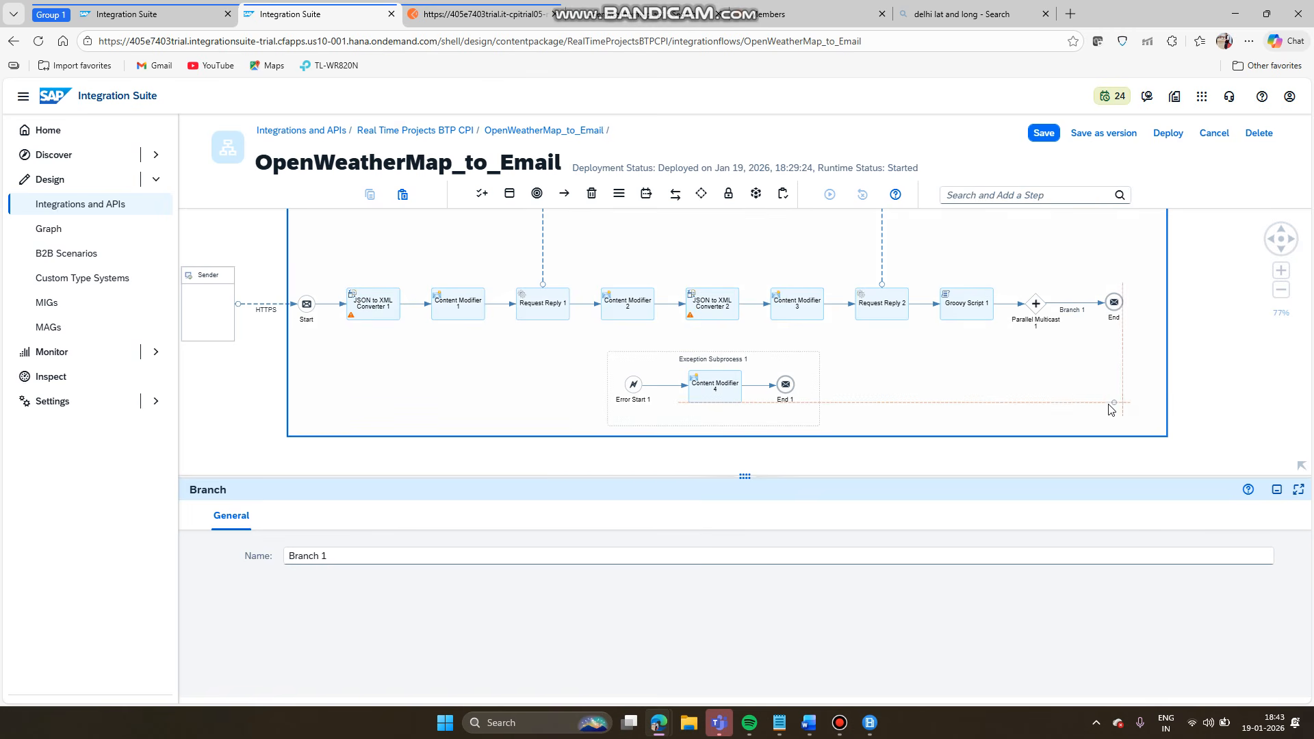
left_click(1114, 403)
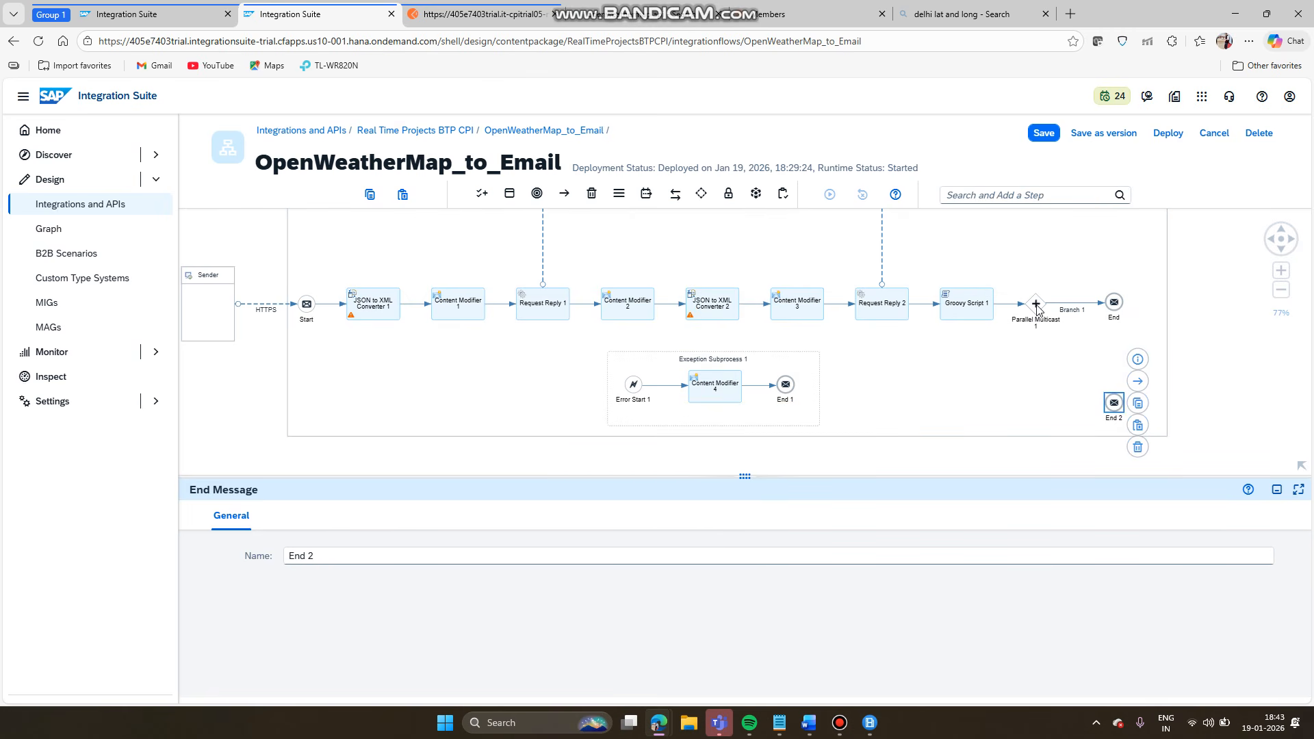
left_click(1036, 305)
left_click_drag(1060, 283, 1114, 404)
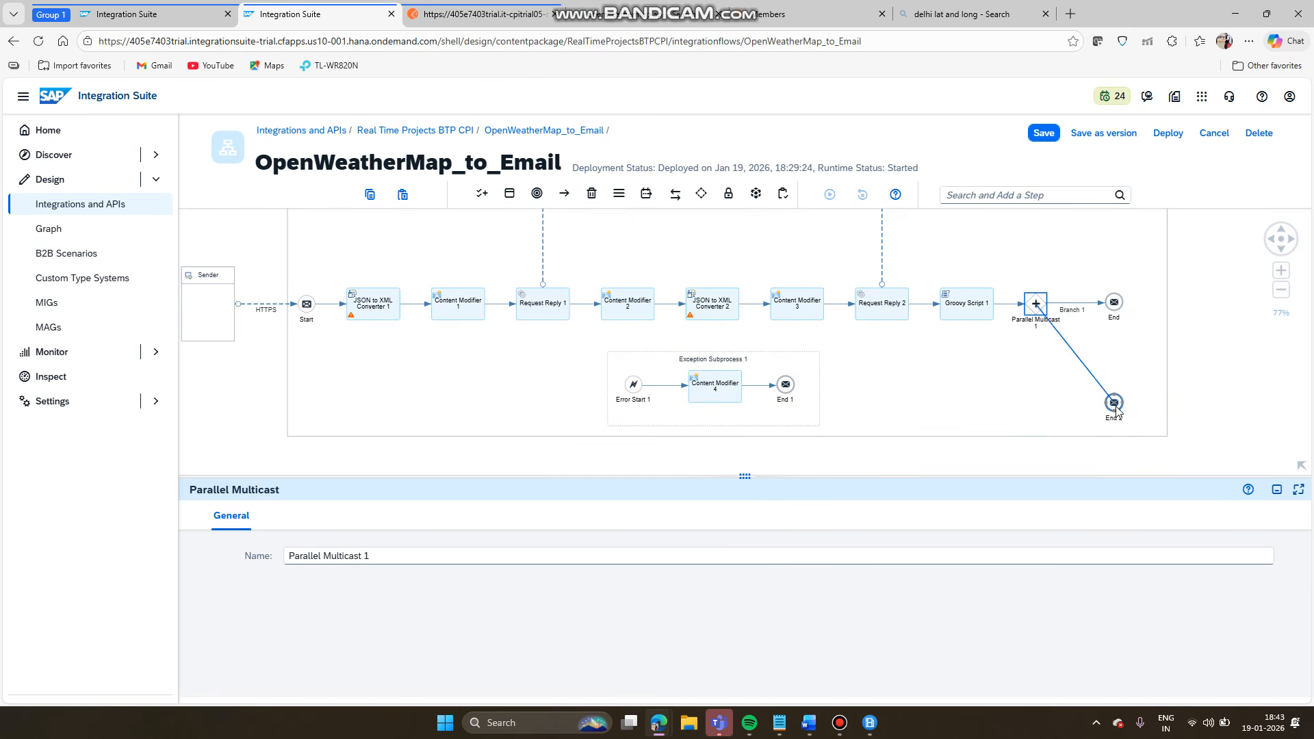
left_click(1077, 363)
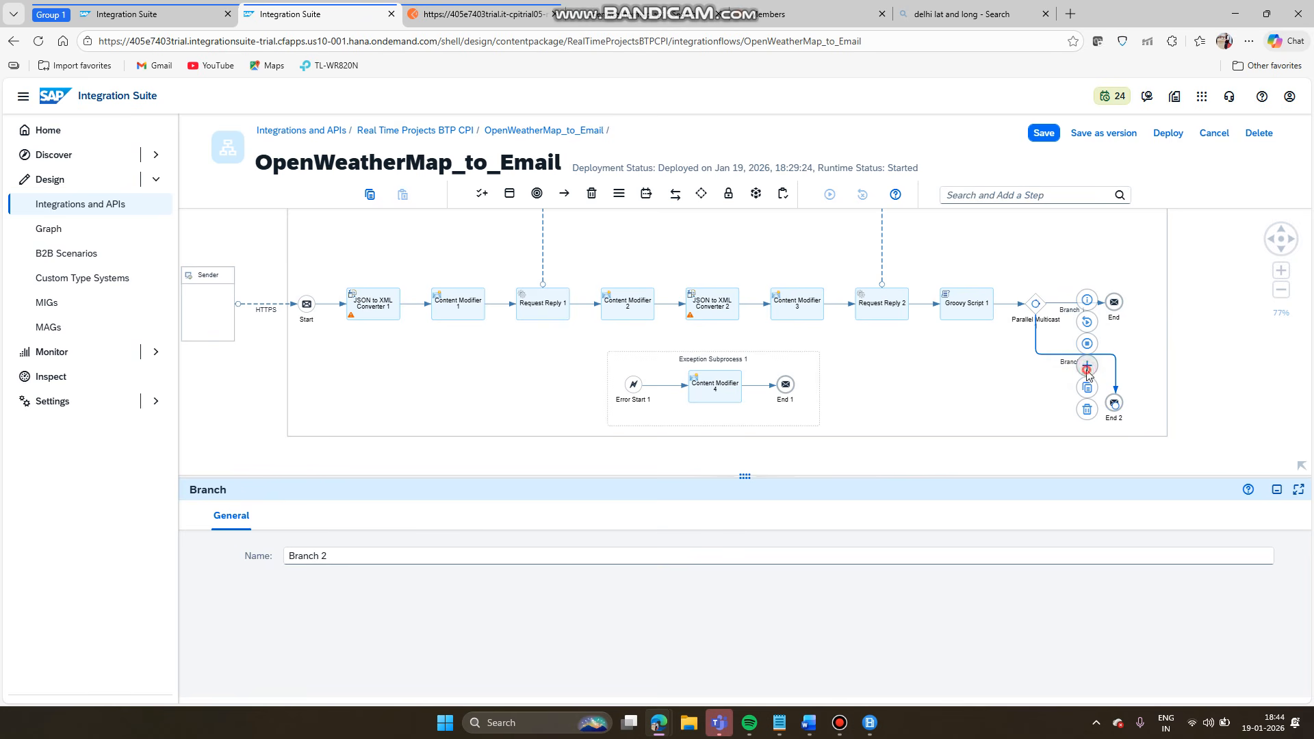
- Insert a Send step on Branch 2, found by searching 'send'
left_click(1087, 366)
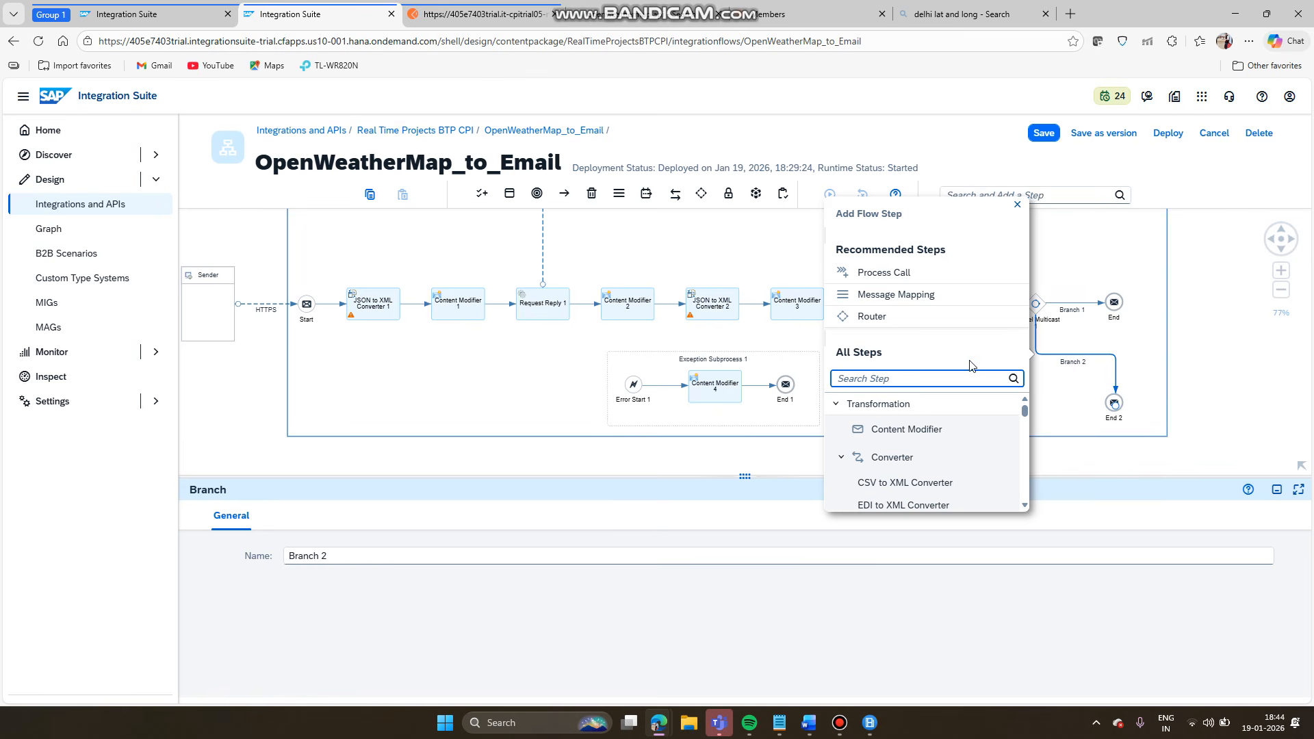
type("re")
key("BackSpace")
key("BackSpace")
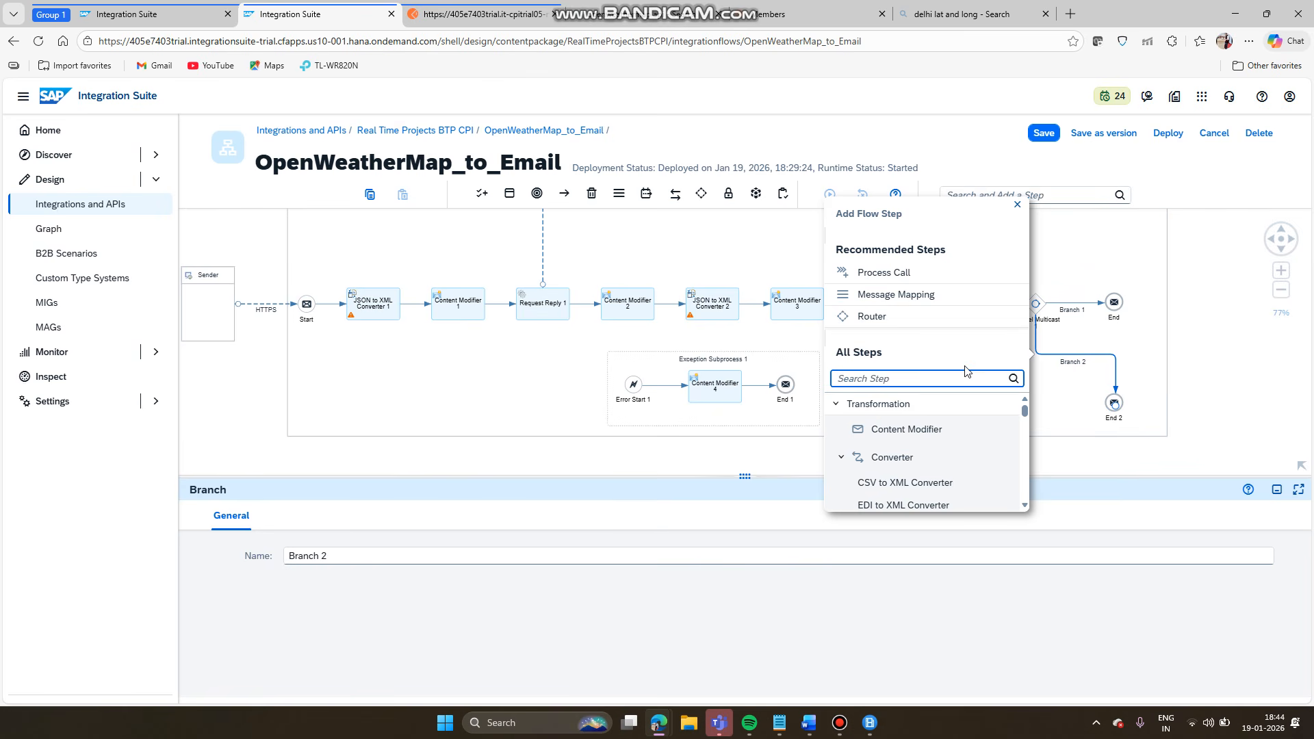
type("send")
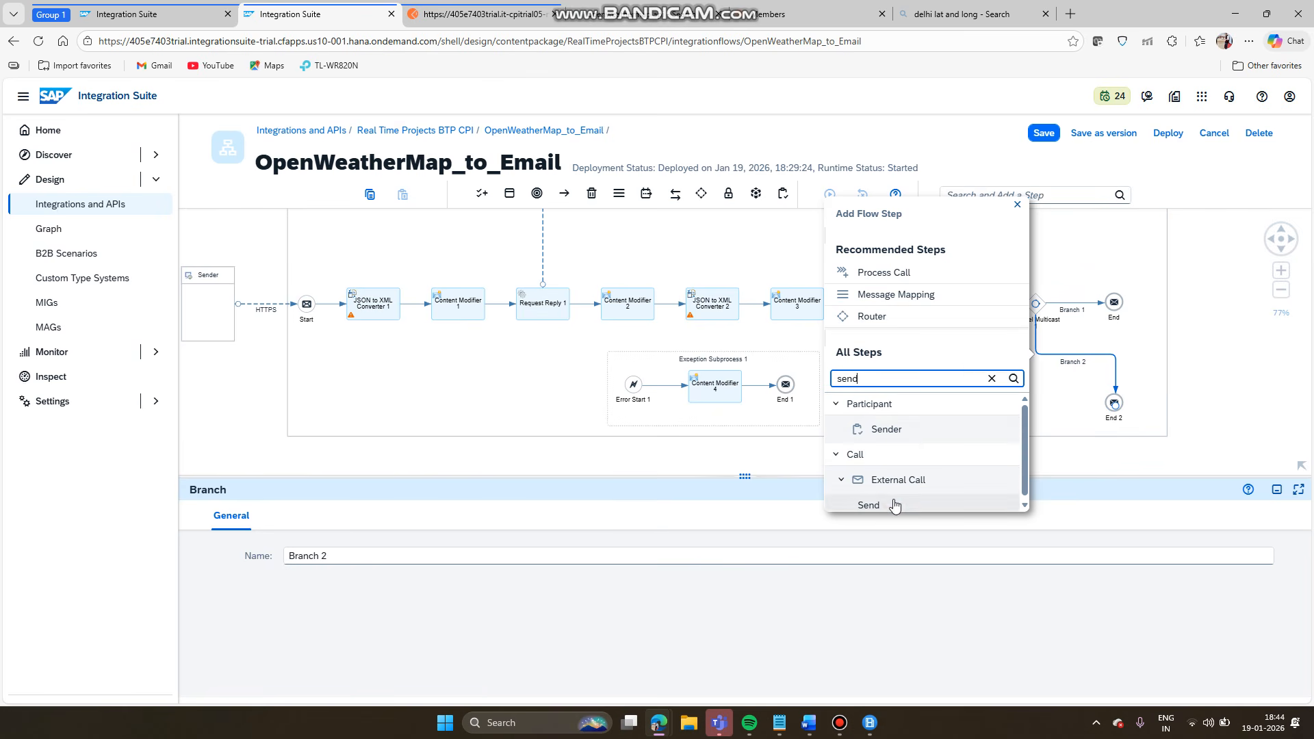
left_click(893, 505)
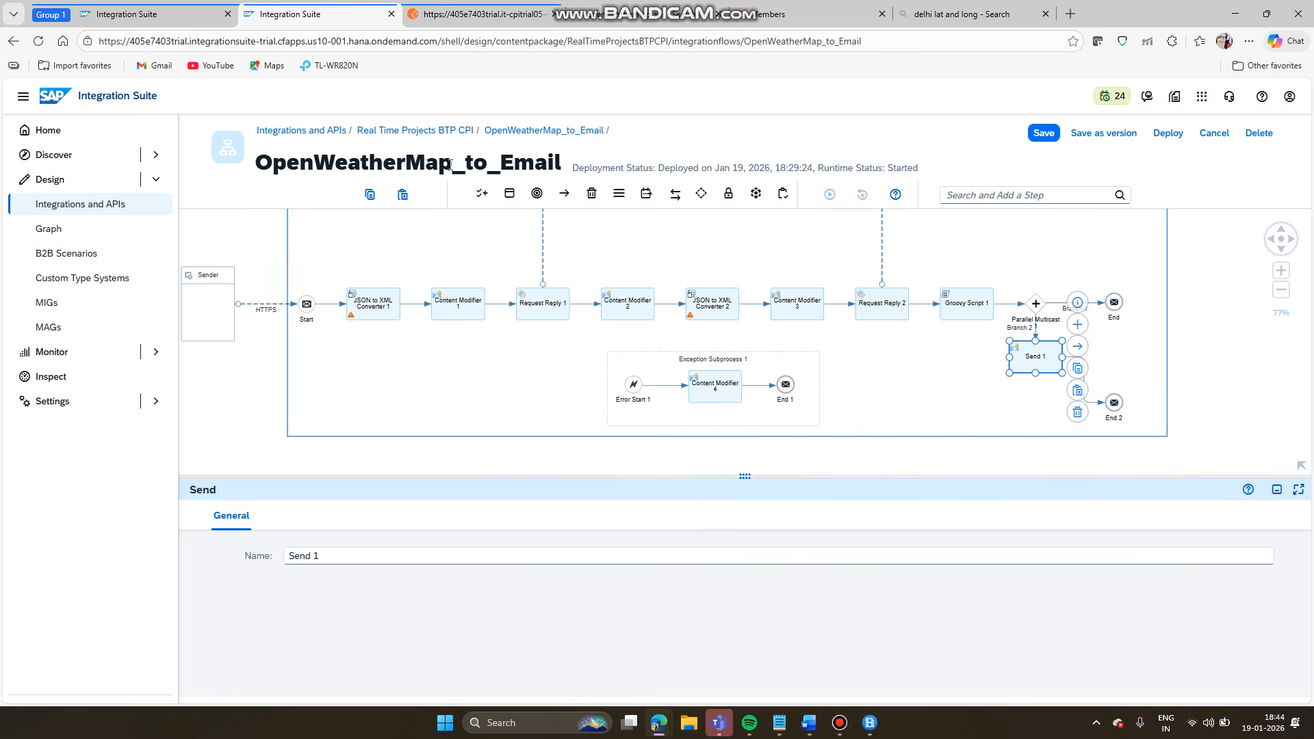
- Place Receiver2 below the flow and connect Send 1 to it with the Mail adapter
left_click(509, 194)
left_click(481, 194)
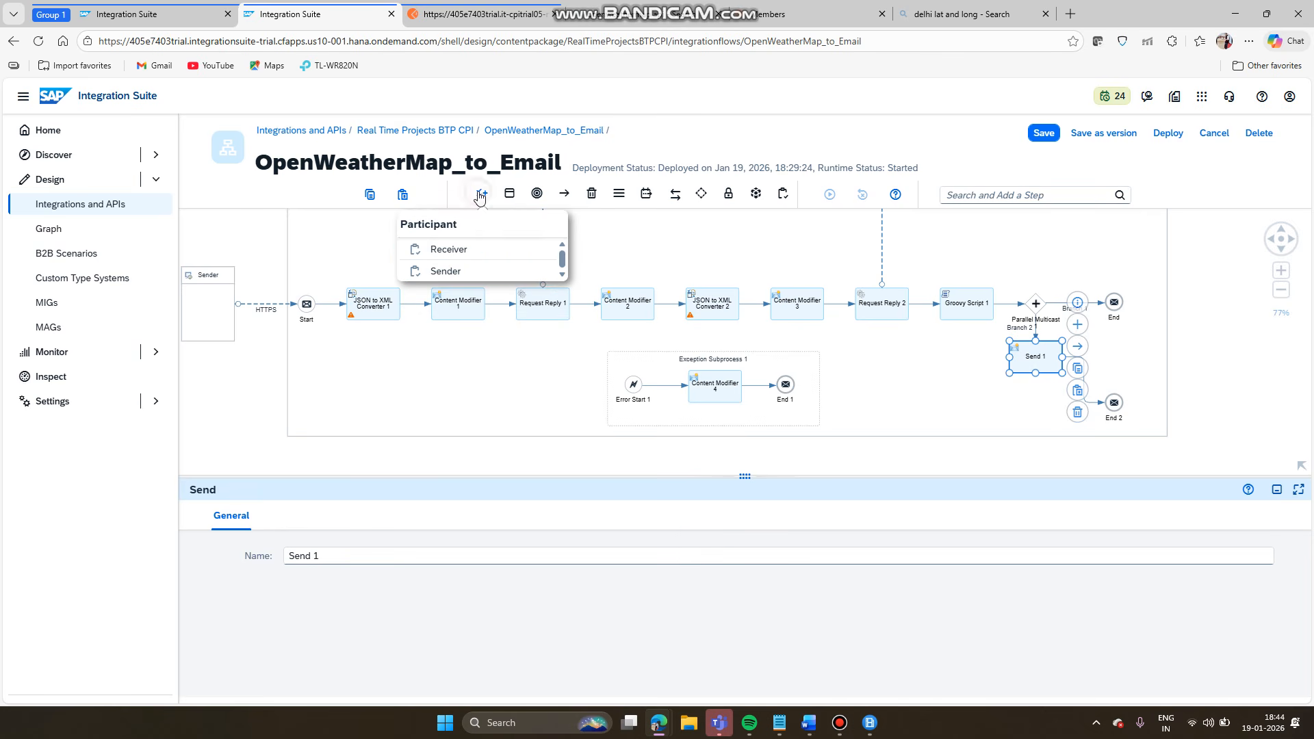
left_click(471, 249)
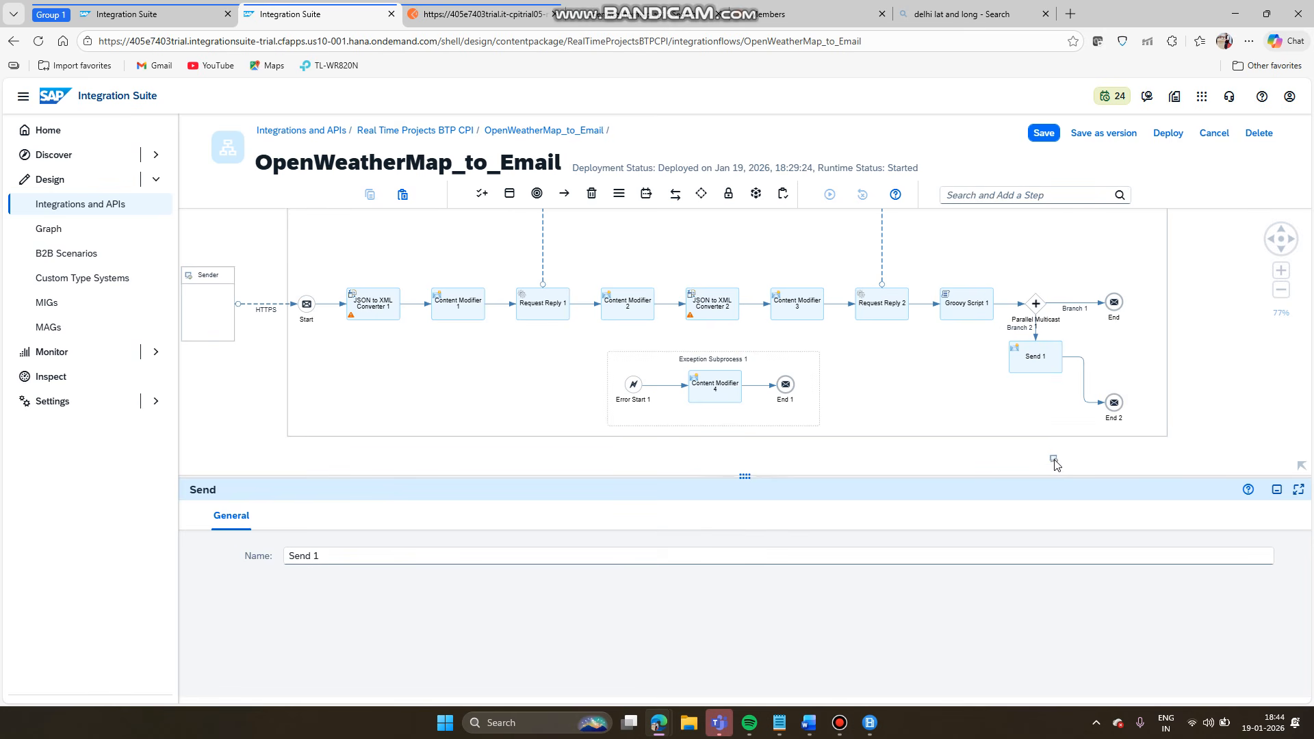
left_click(1049, 467)
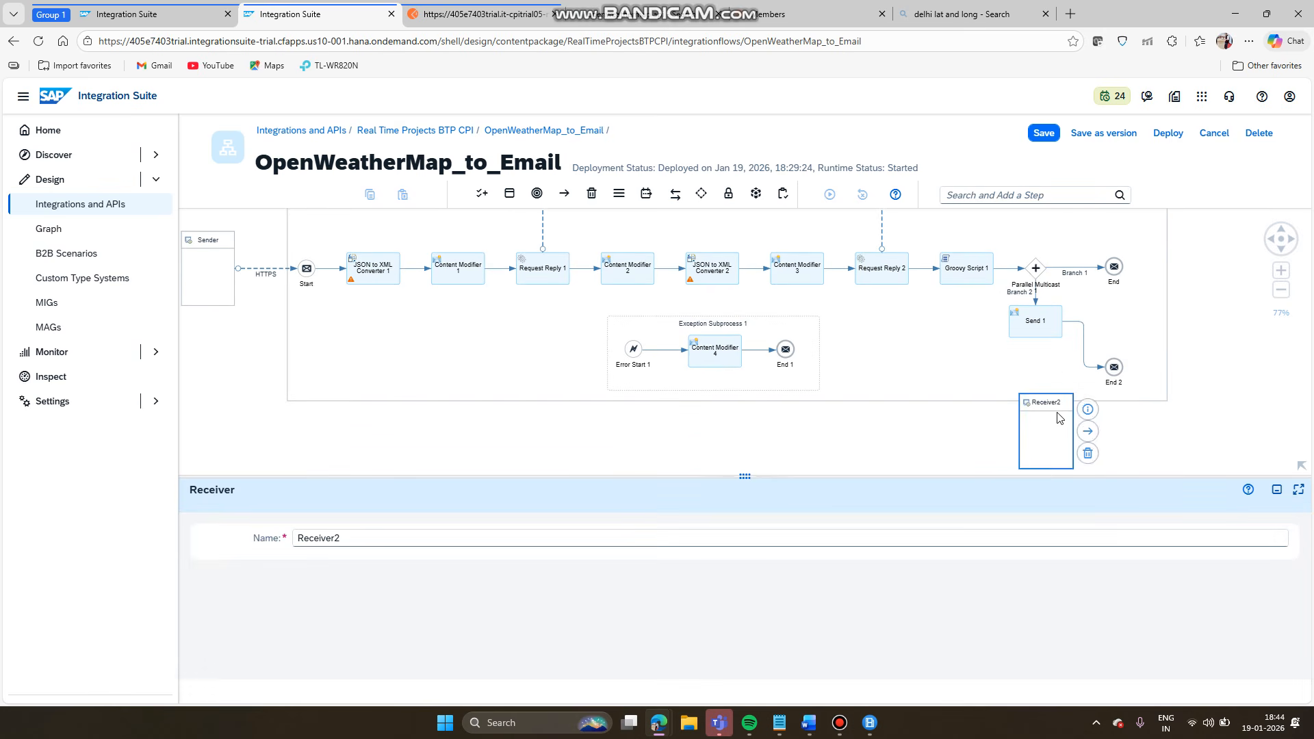
left_click(1039, 322)
left_click_drag(1083, 316, 1047, 477)
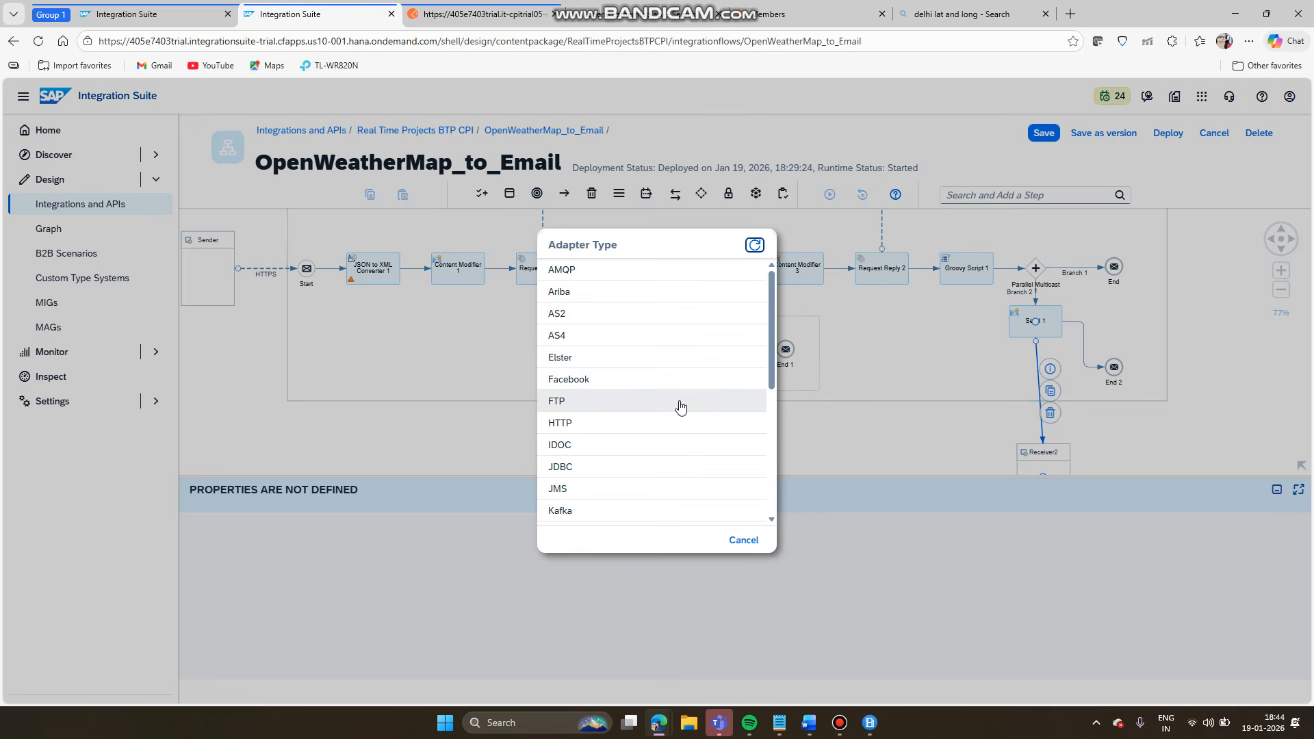
scroll(680, 407, "down", 3)
left_click(631, 362)
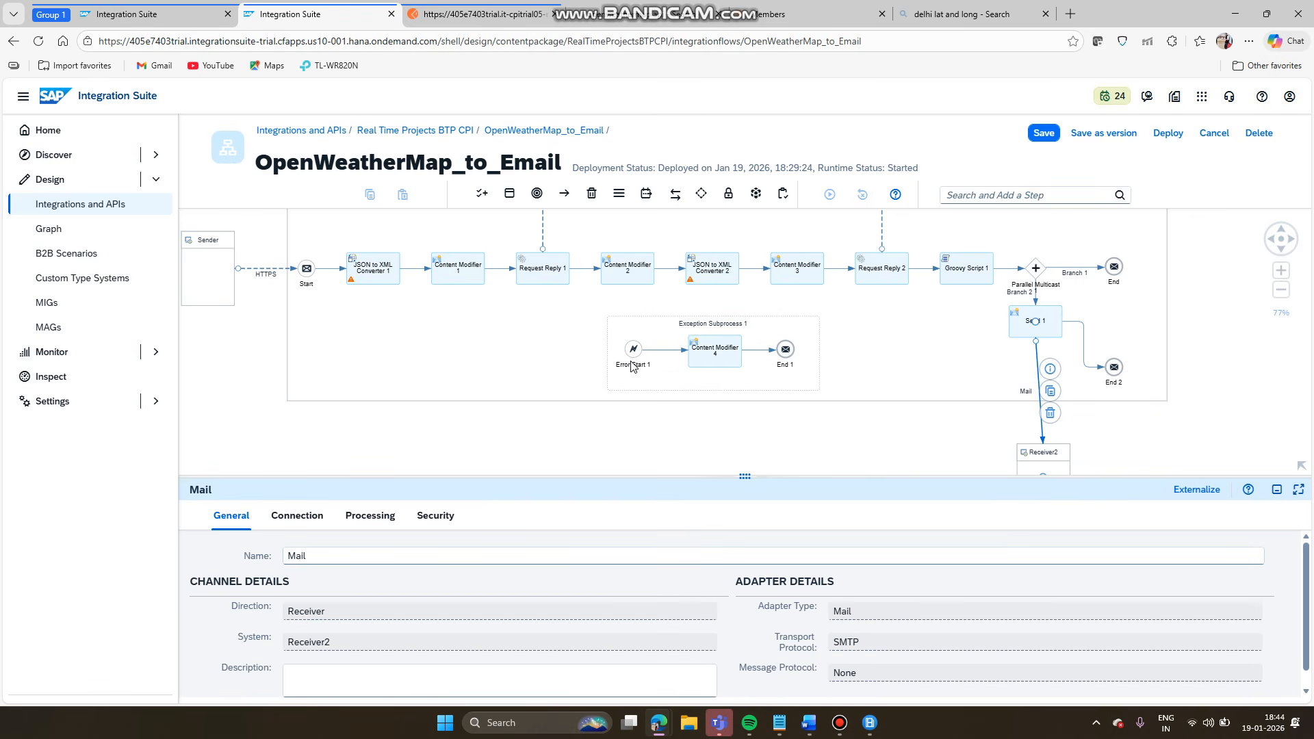
- Auto-arrange the Integration Process layout
left_click(1035, 464)
scroll(992, 438, "down", 1)
left_click_drag(957, 408, 946, 475)
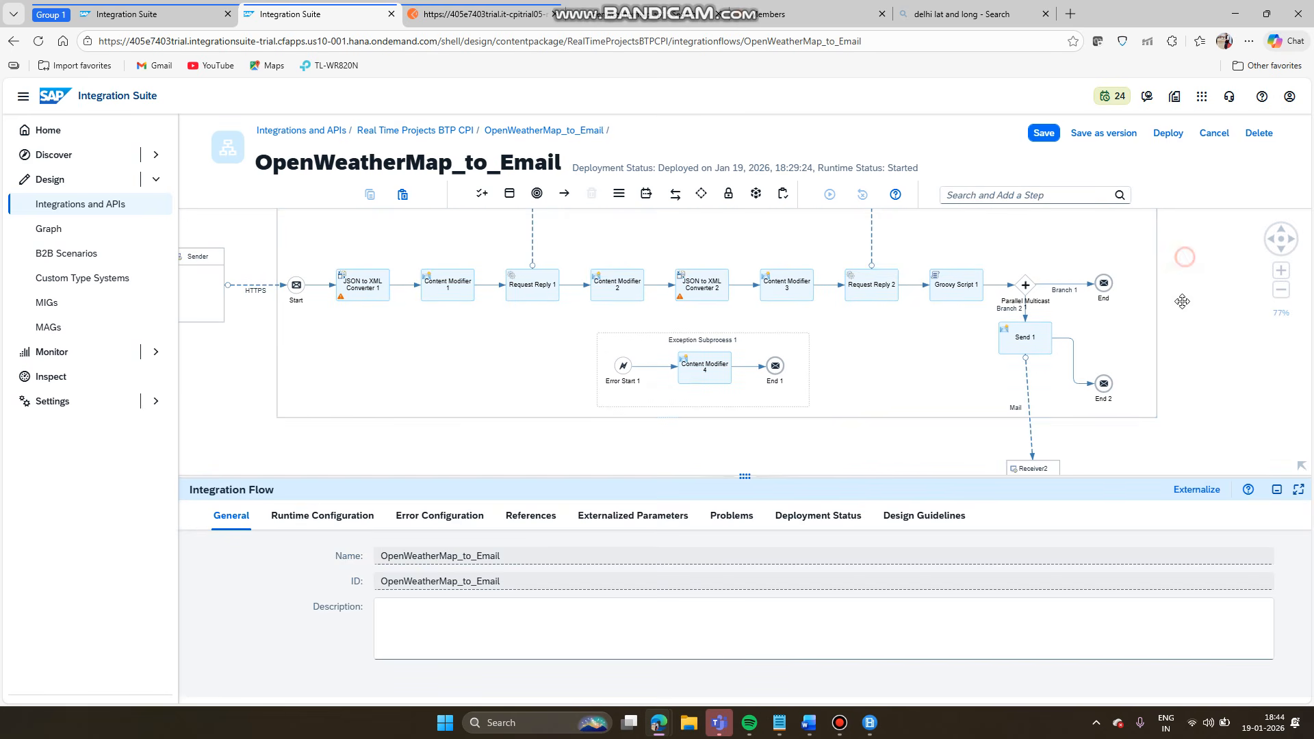
left_click_drag(1187, 263, 1203, 392)
left_click(1052, 306)
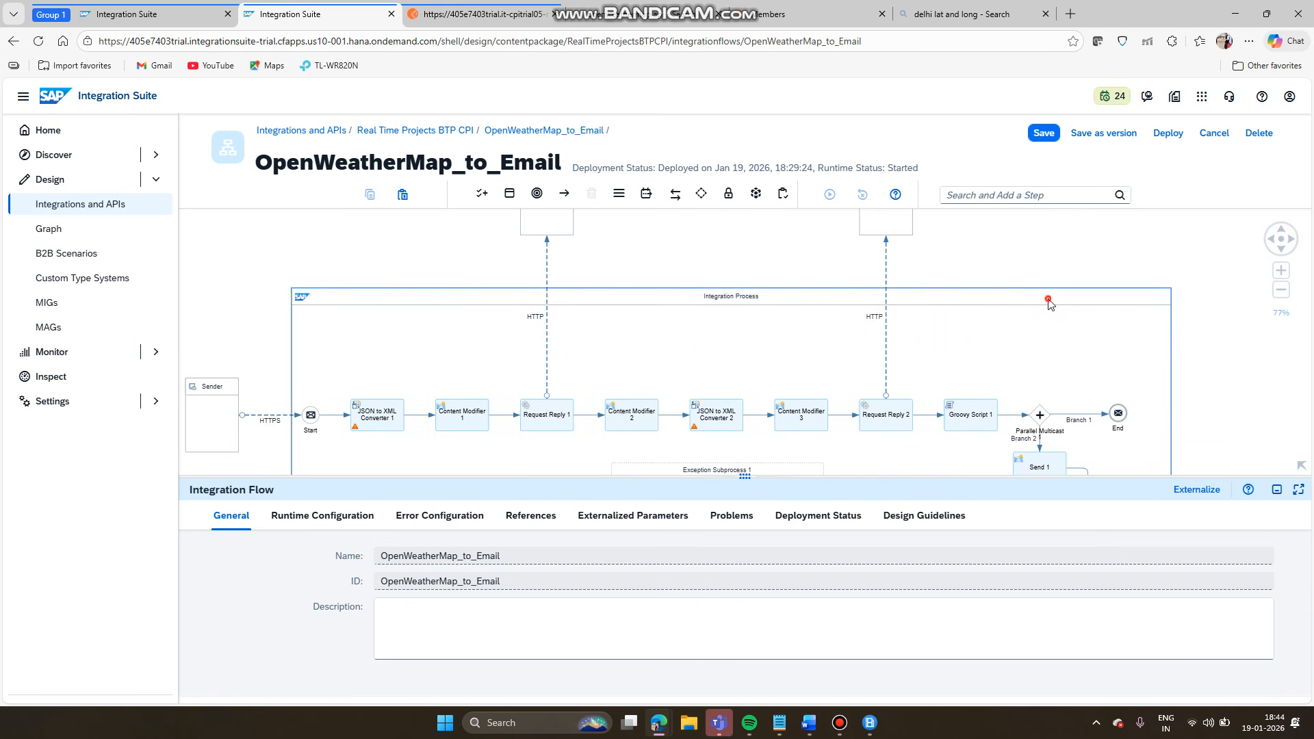
left_click(1187, 418)
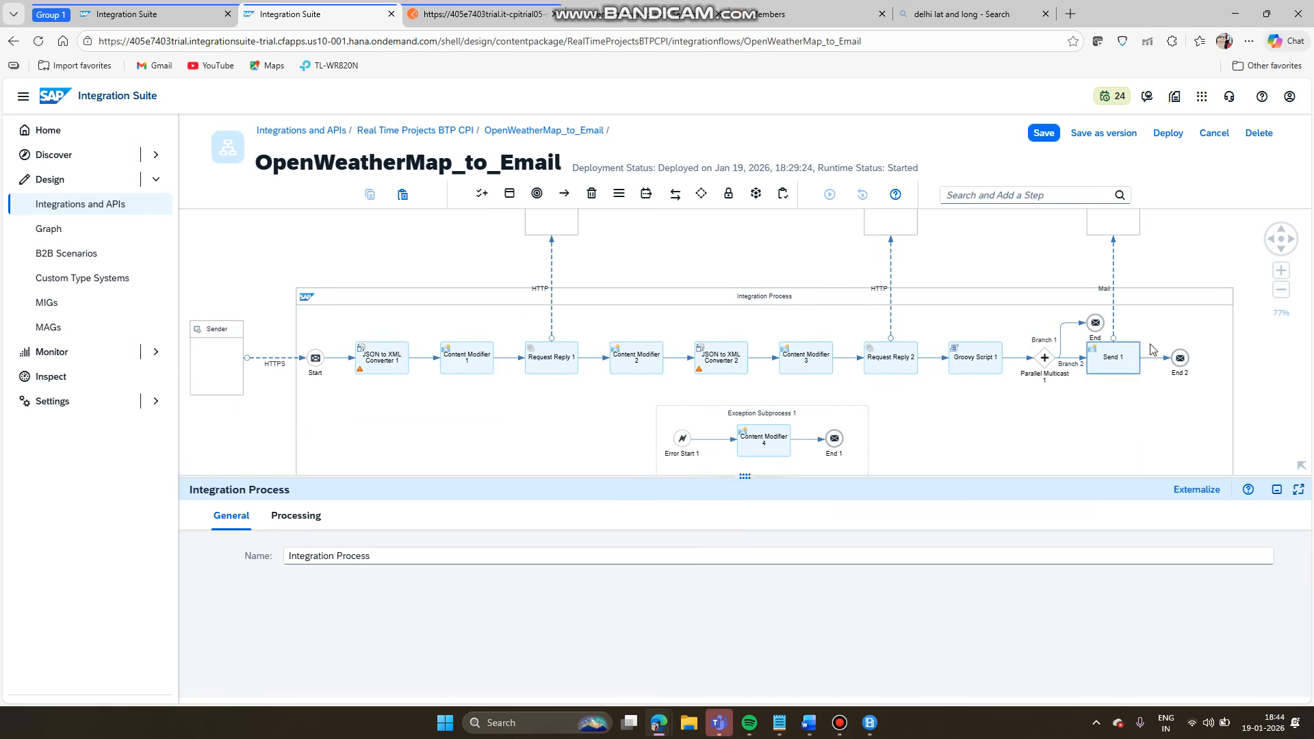
- Zoom in and drag Branch 1's End event left until it sits above Parallel Multicast 1
left_click(1095, 336)
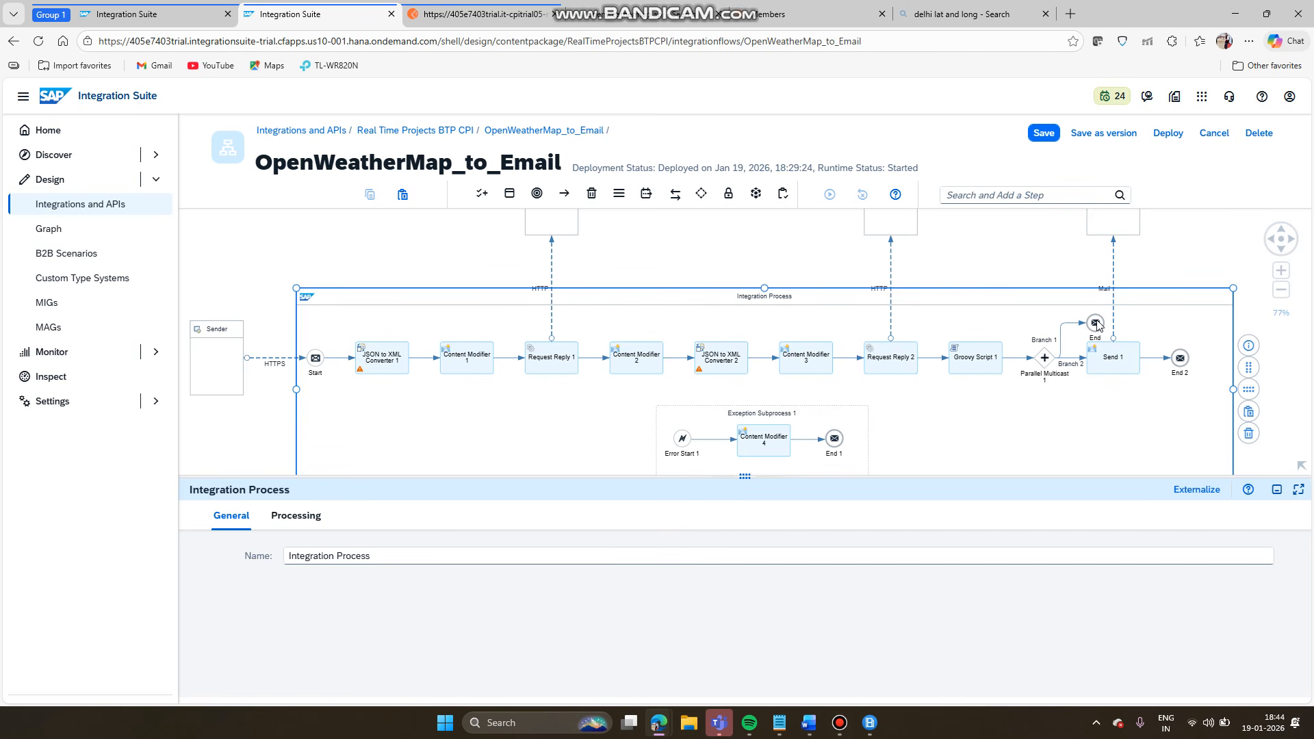
left_click(988, 245)
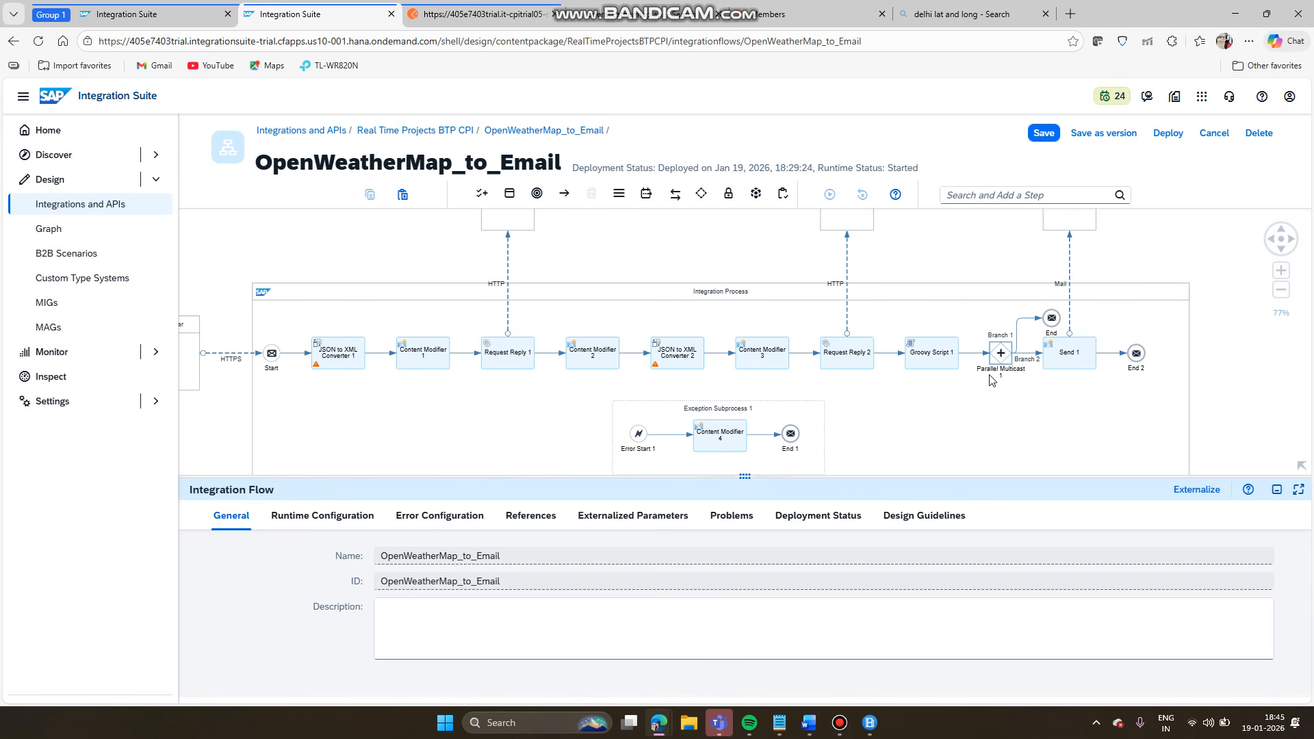
scroll(1007, 374, "up", 5)
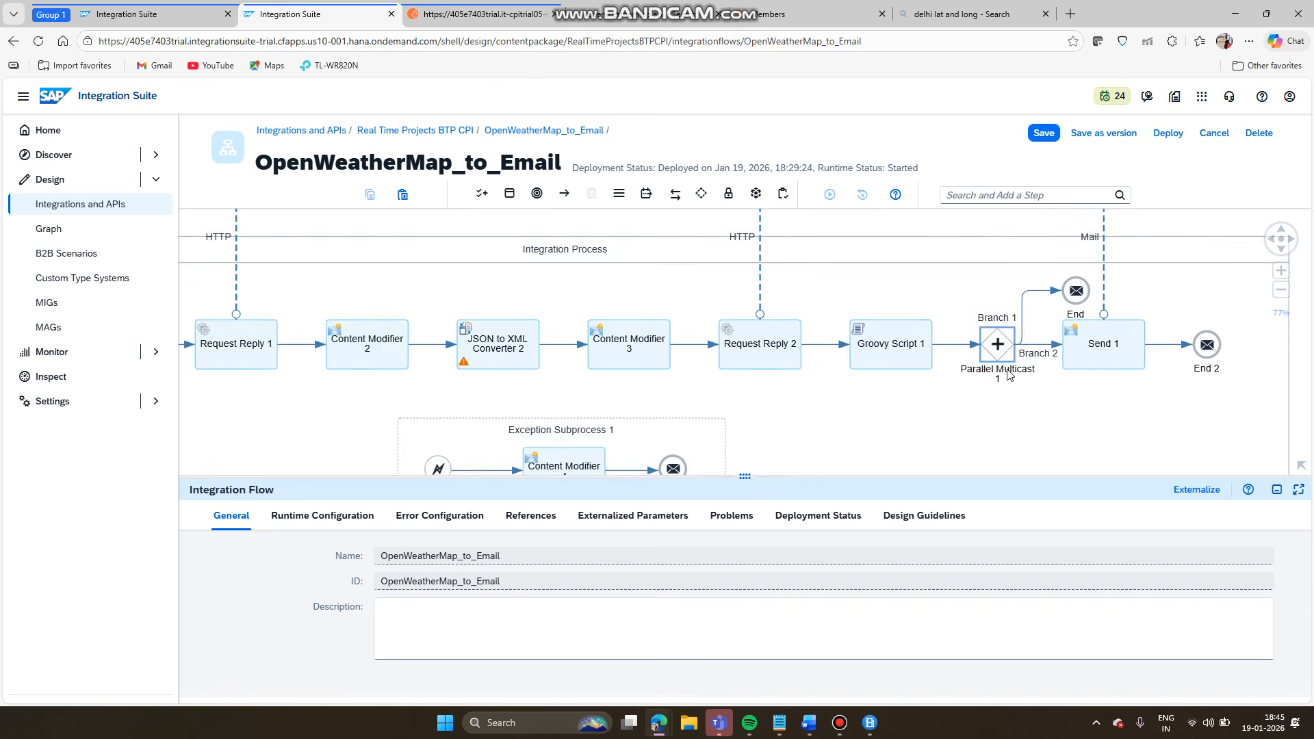
scroll(1007, 374, "up", 2)
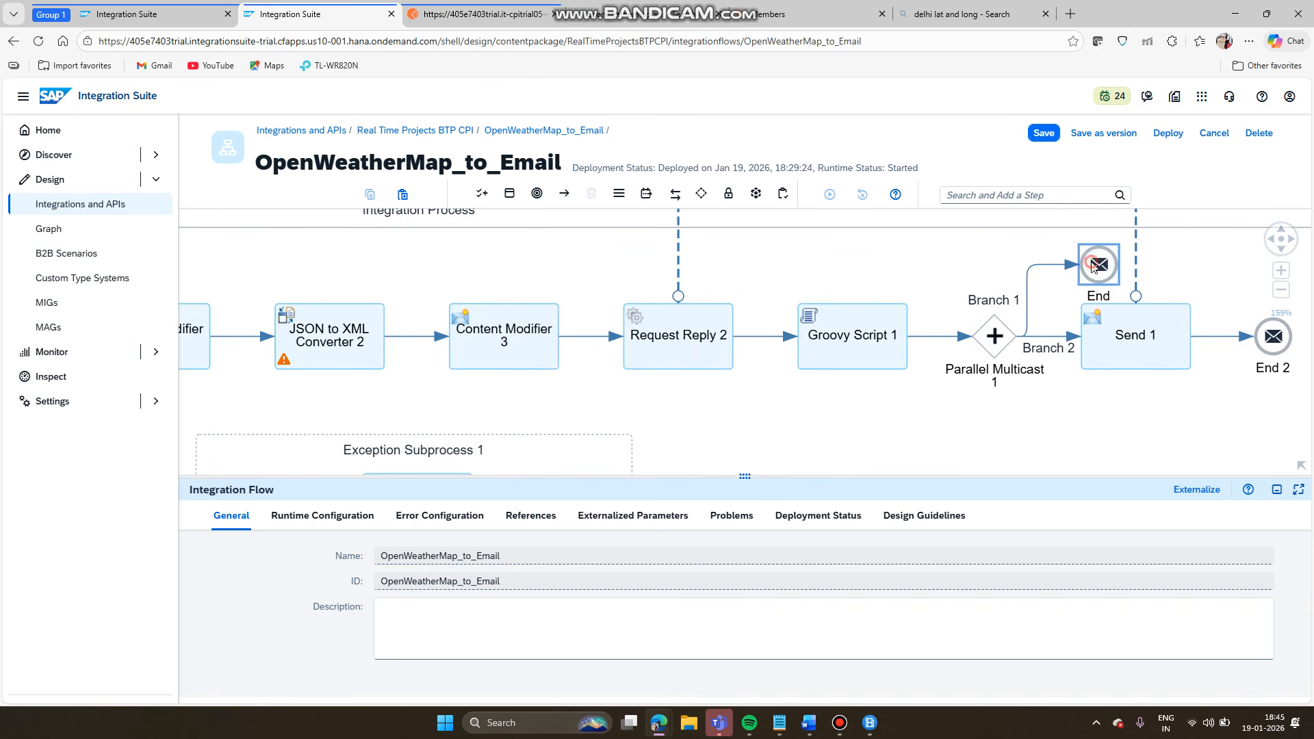
left_click_drag(1092, 267, 1035, 261)
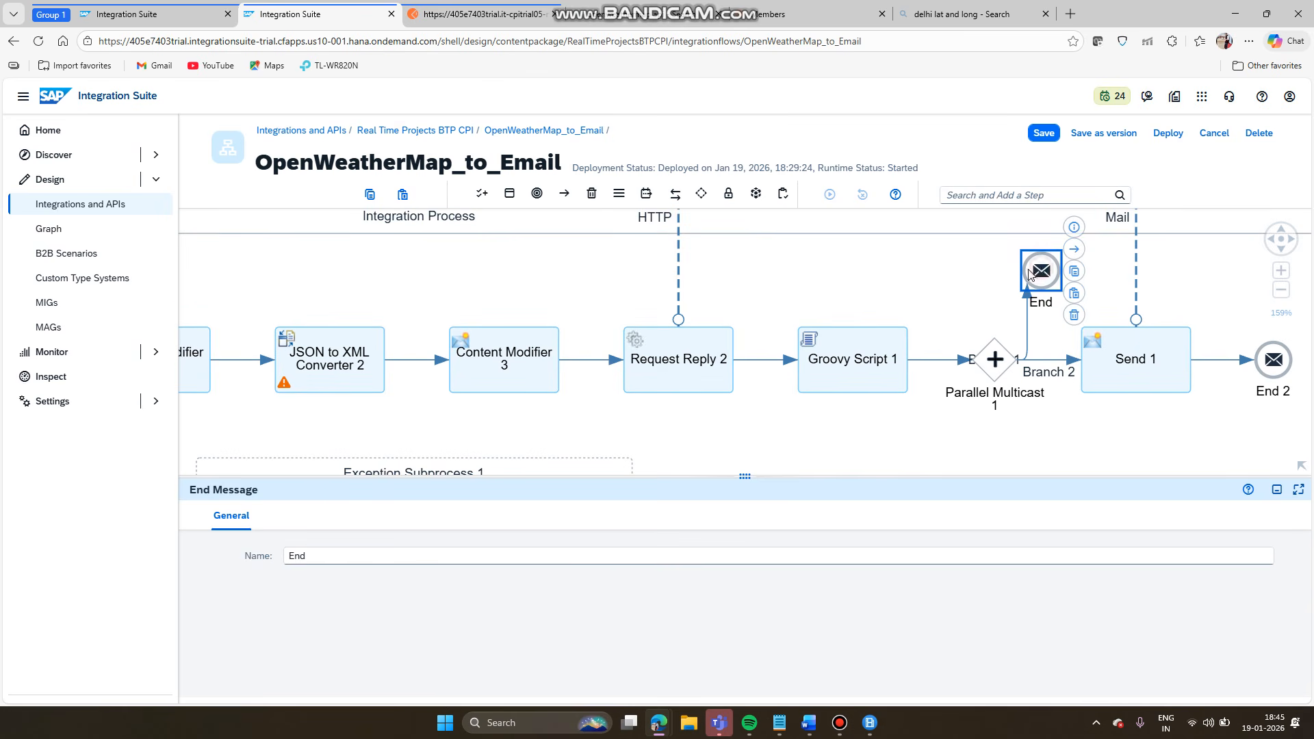
left_click_drag(1043, 273, 1022, 273)
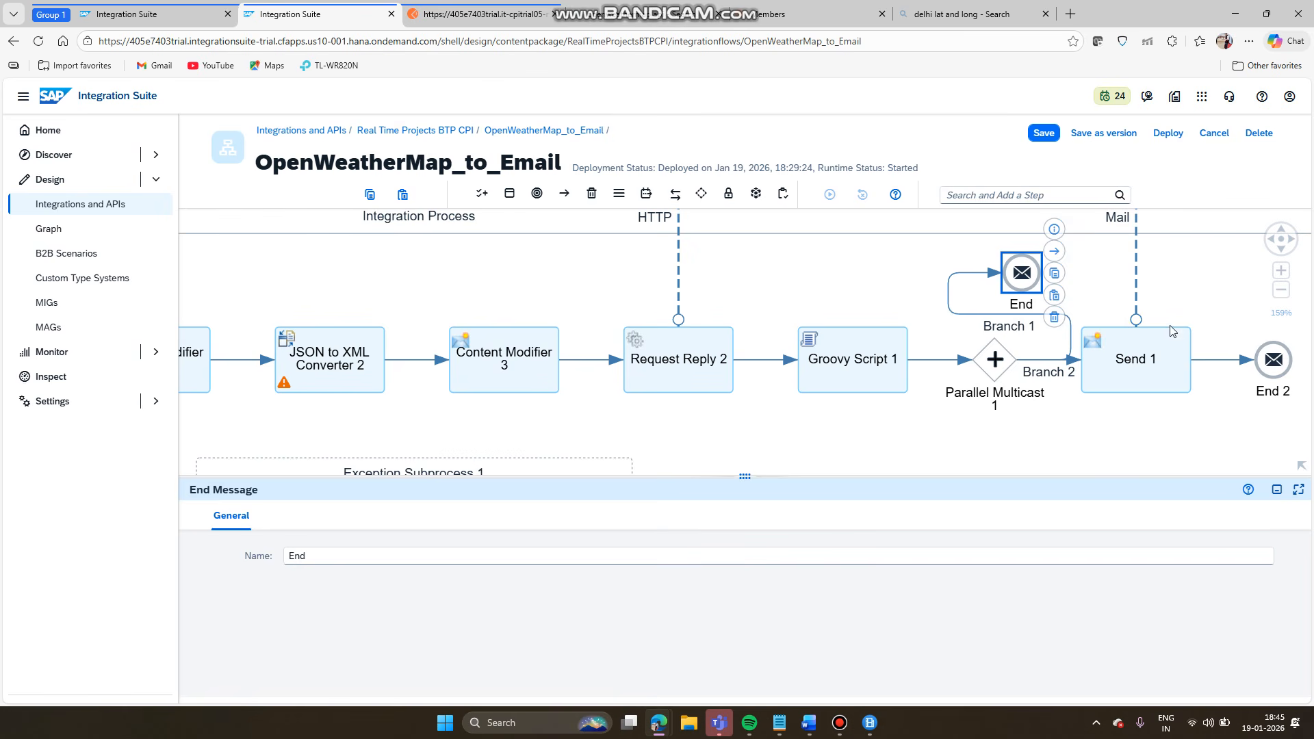
scroll(963, 316, "down", 5)
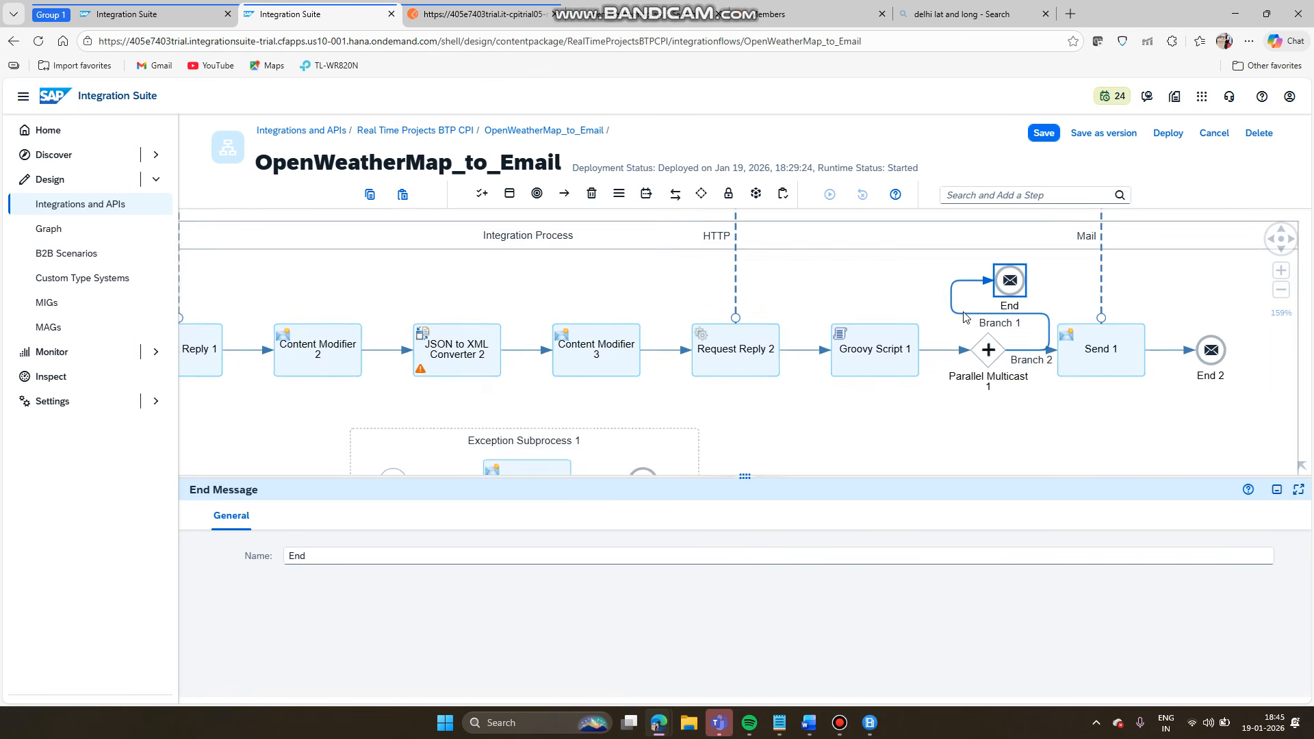
mouse_move(1017, 296)
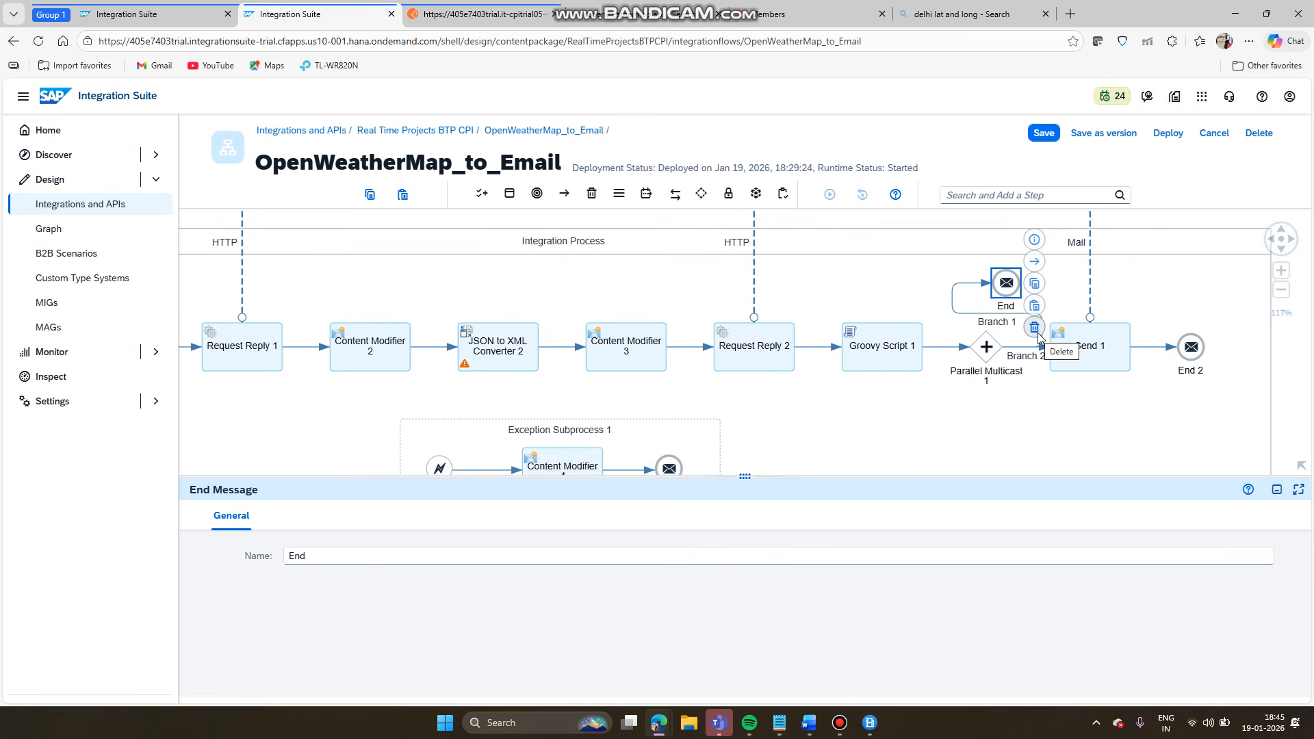
- Delete Send 1, End 2 and Parallel Multicast 1, then auto-arrange the Integration Process
left_click(1186, 353)
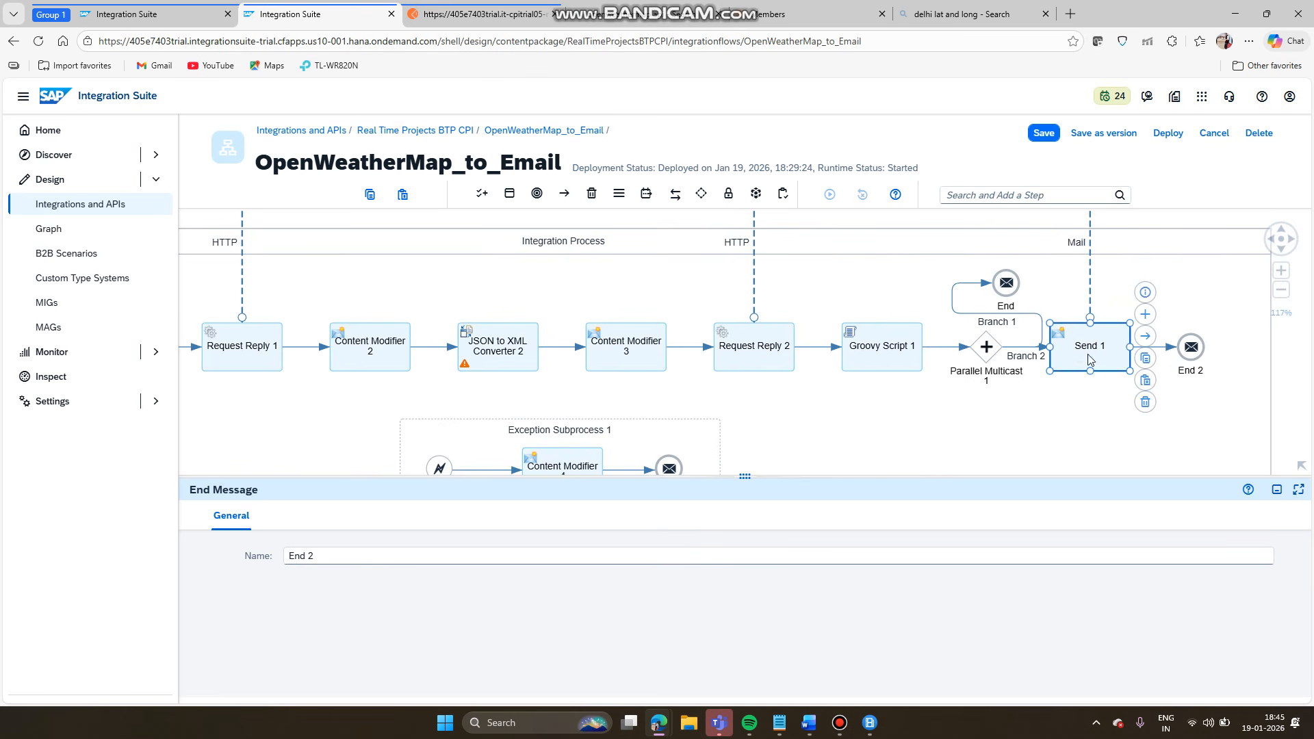
left_click(1145, 402)
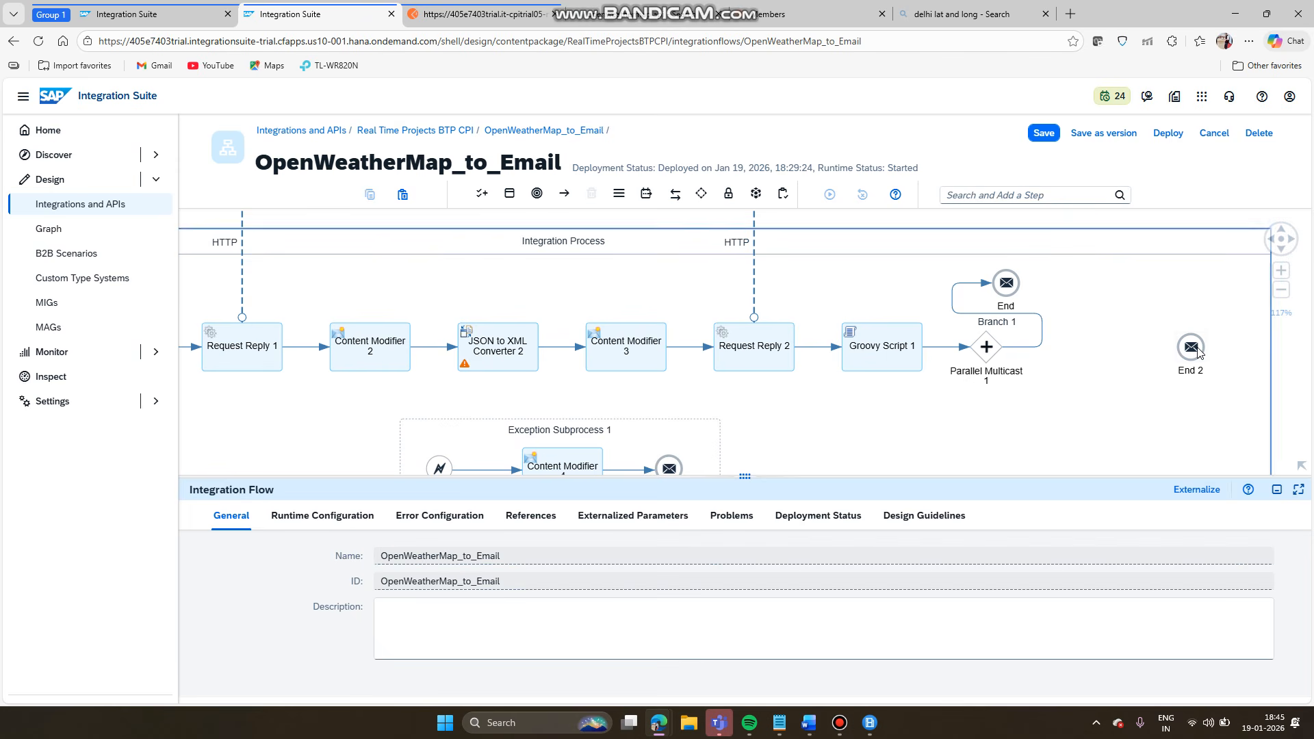
left_click(1222, 390)
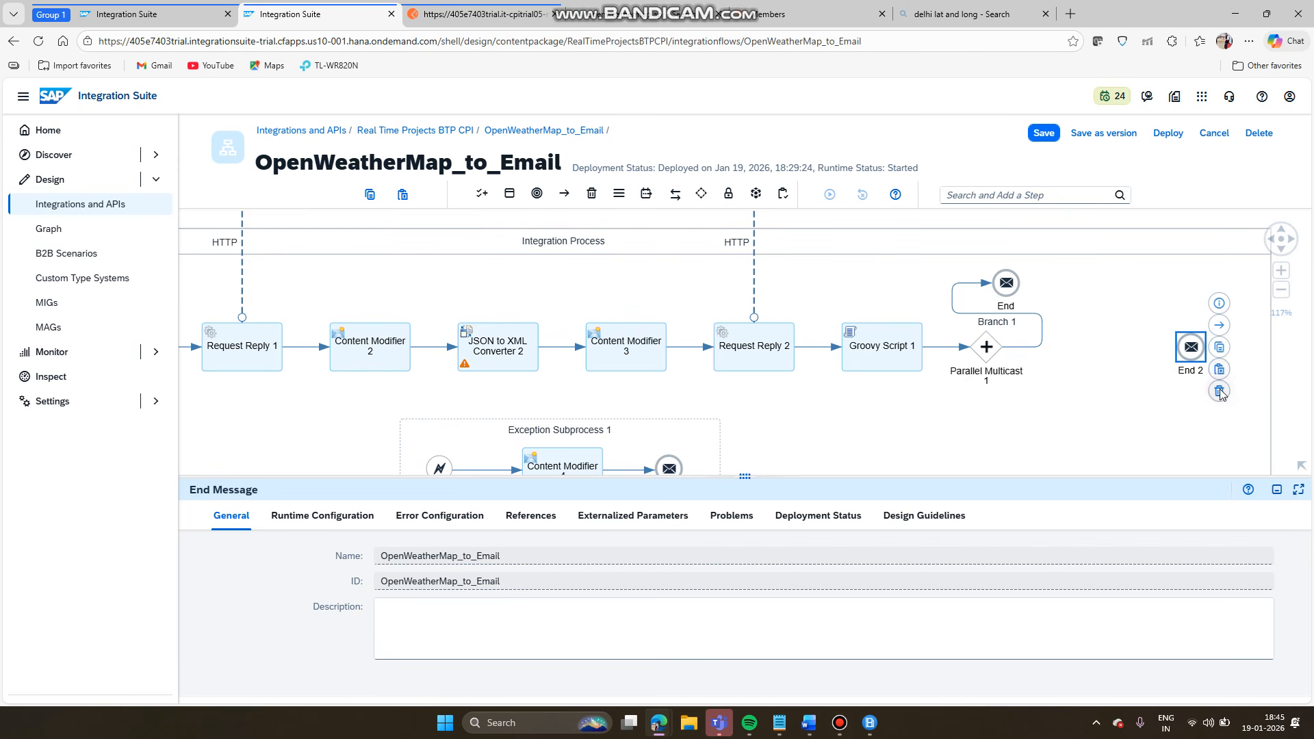
left_click(986, 346)
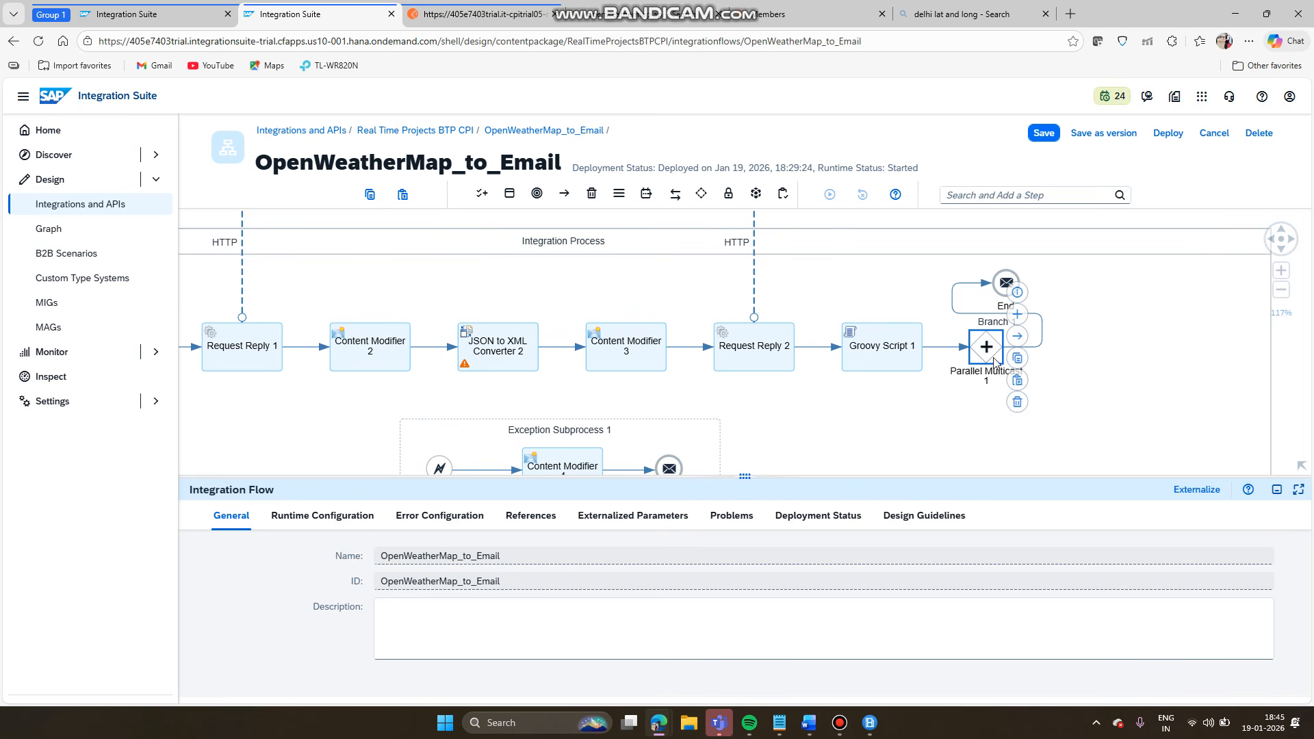
left_click(1017, 403)
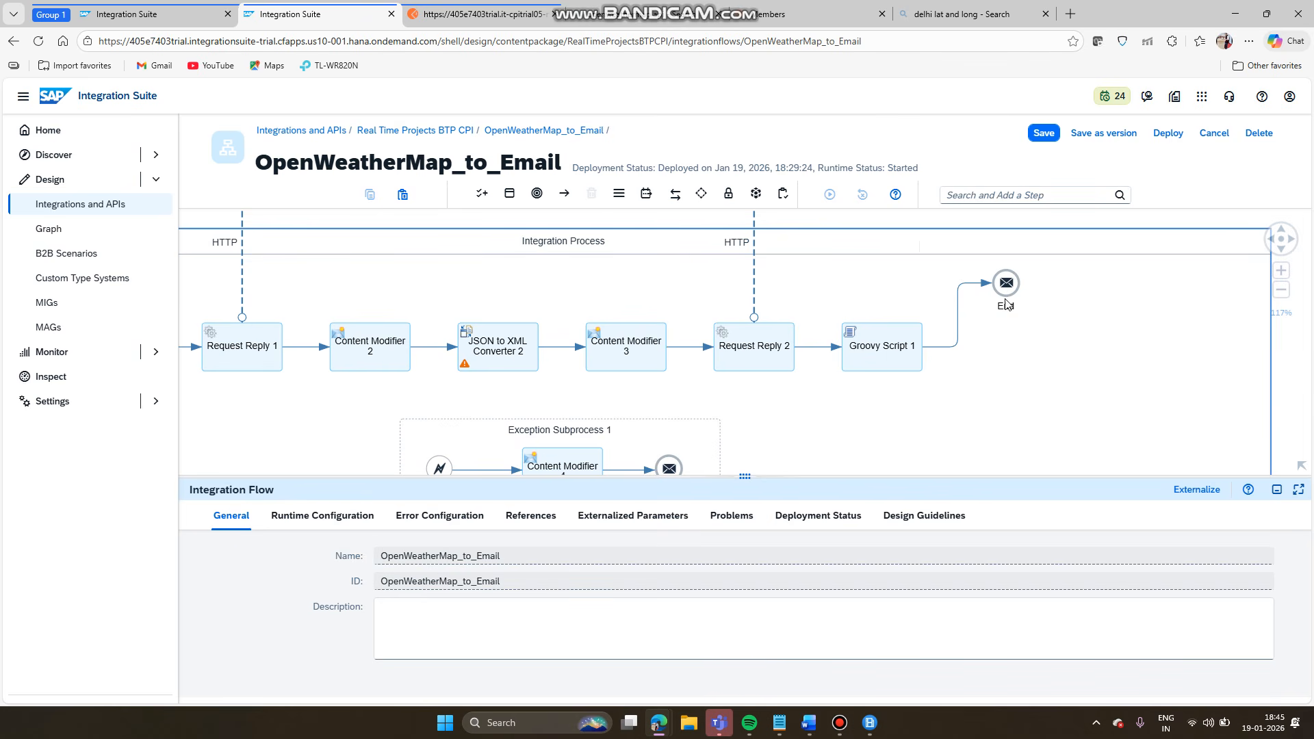
left_click(919, 247)
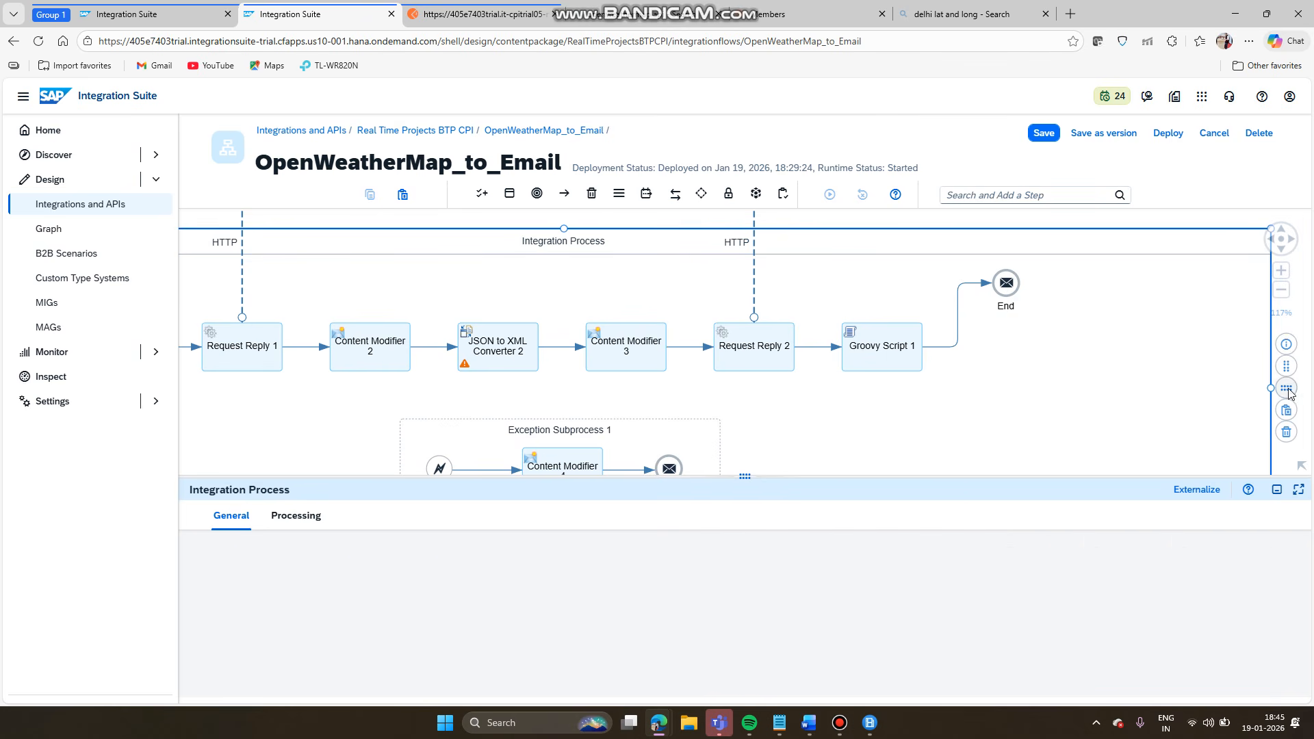
left_click(1288, 394)
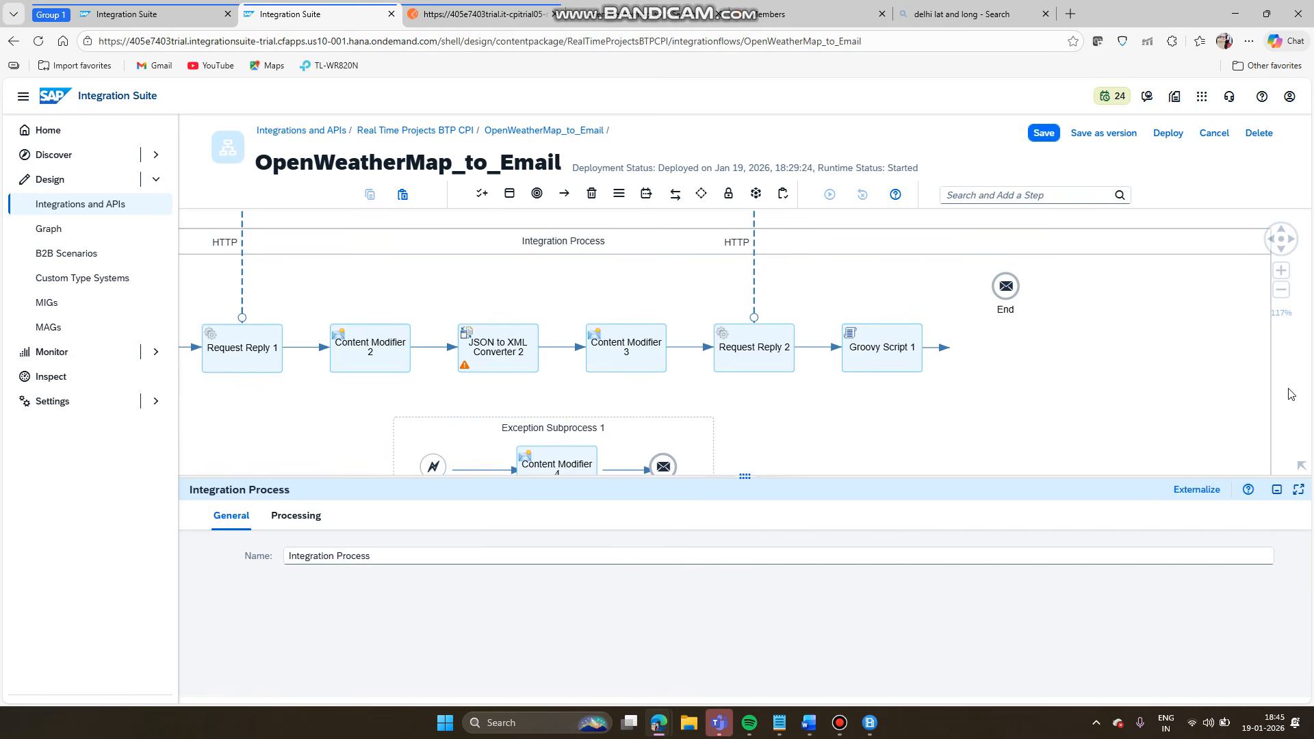
- Place Receiver3 right of the process and connect End to it with the Mail adapter
left_click(1110, 307)
left_click(672, 226)
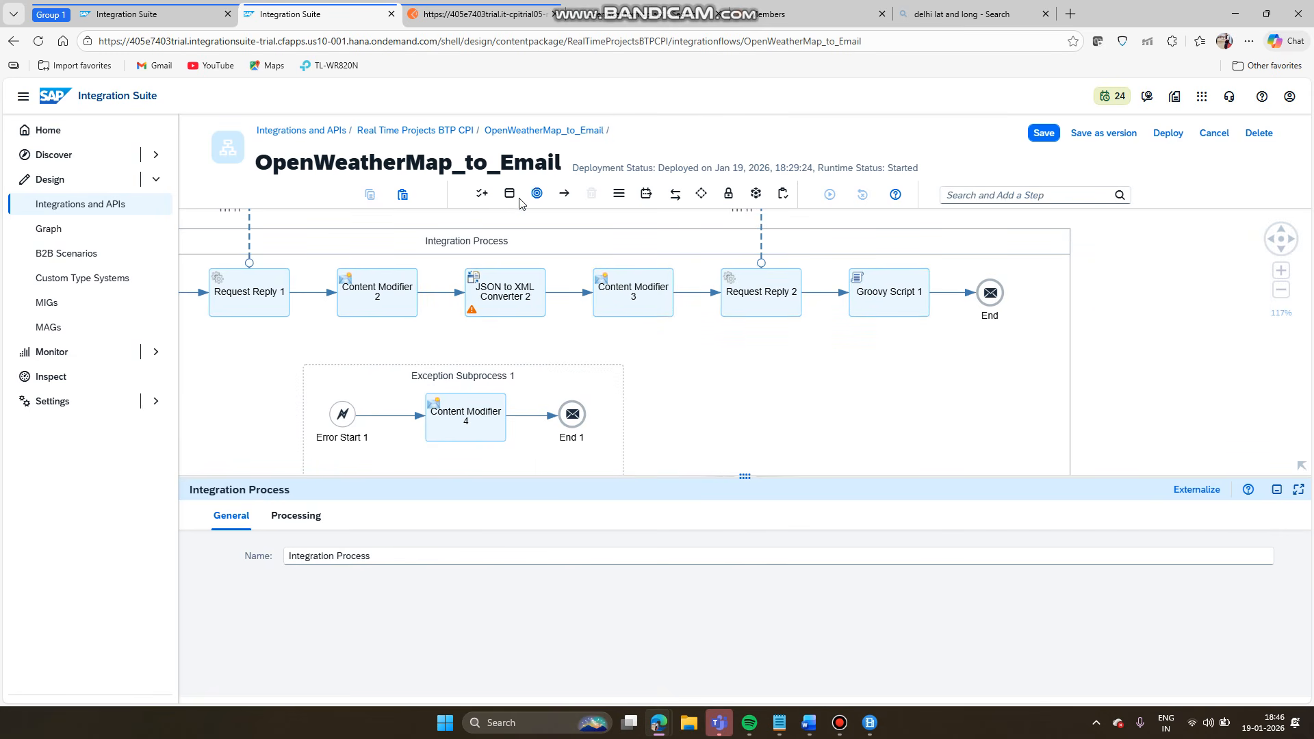
left_click(478, 194)
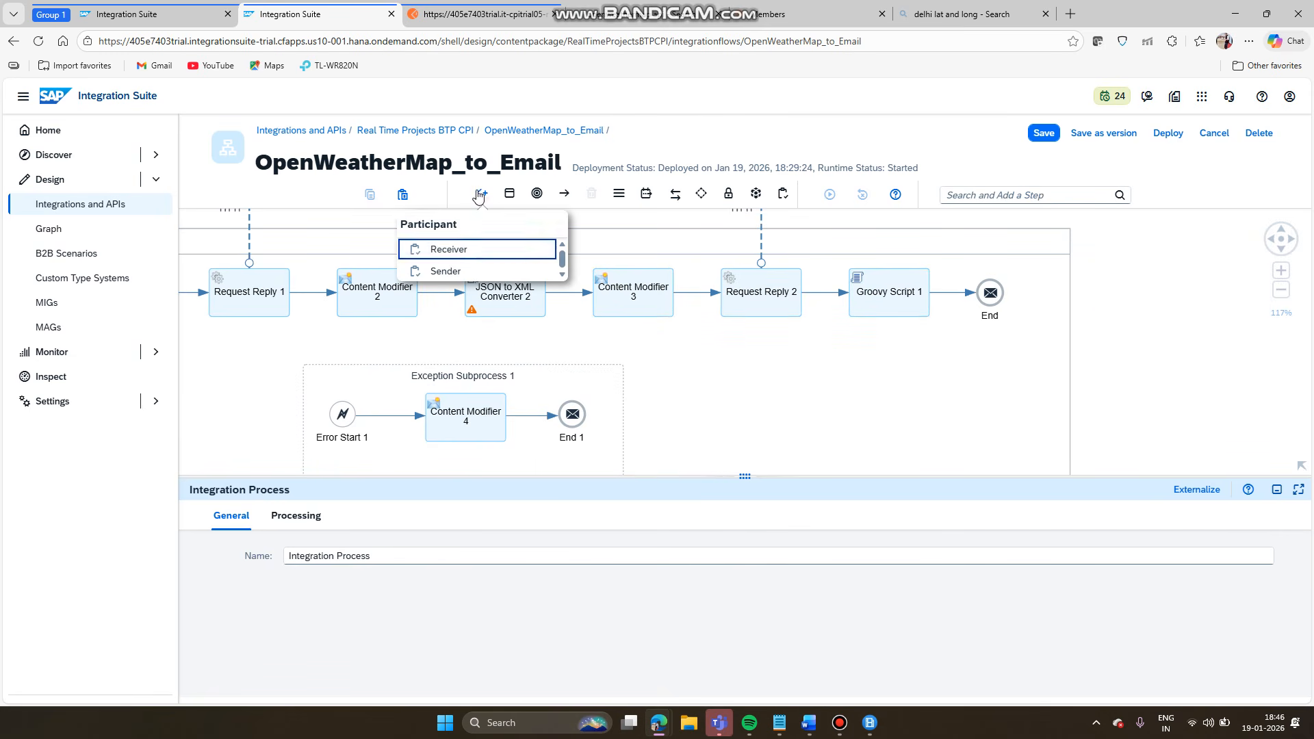
left_click(465, 248)
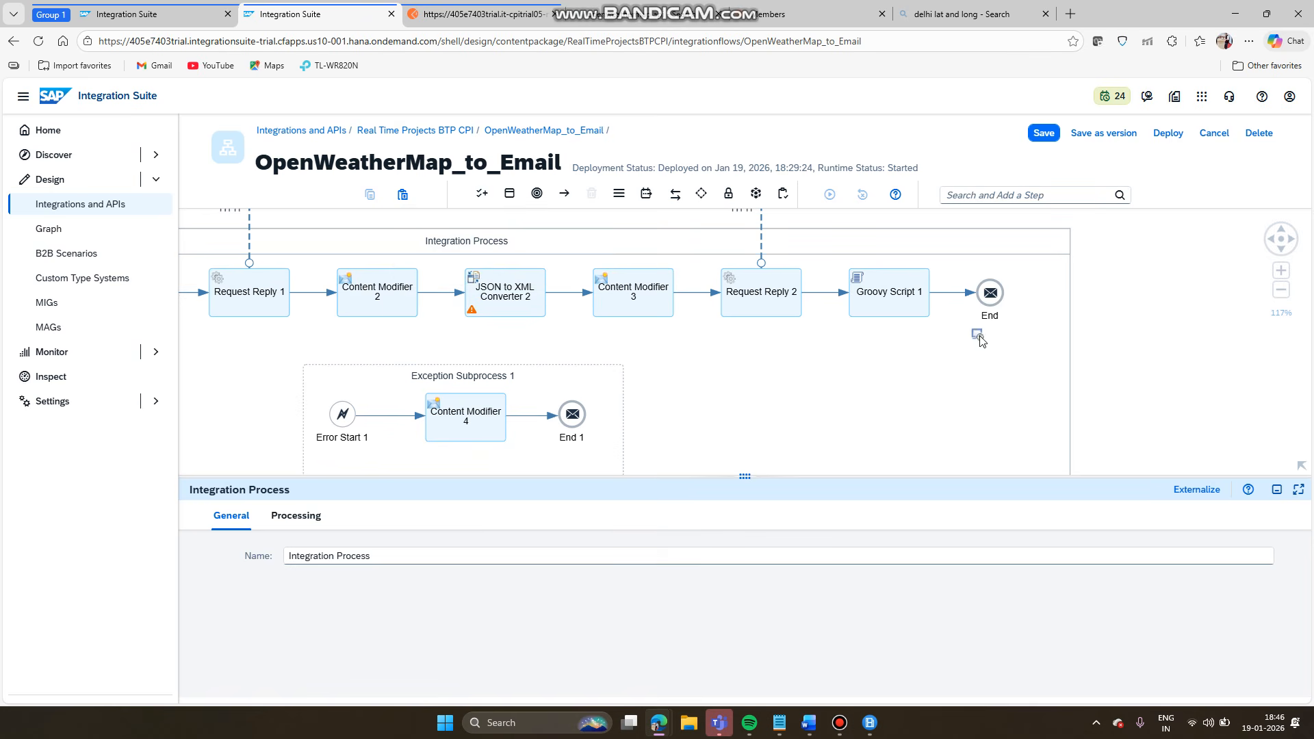
left_click(1134, 313)
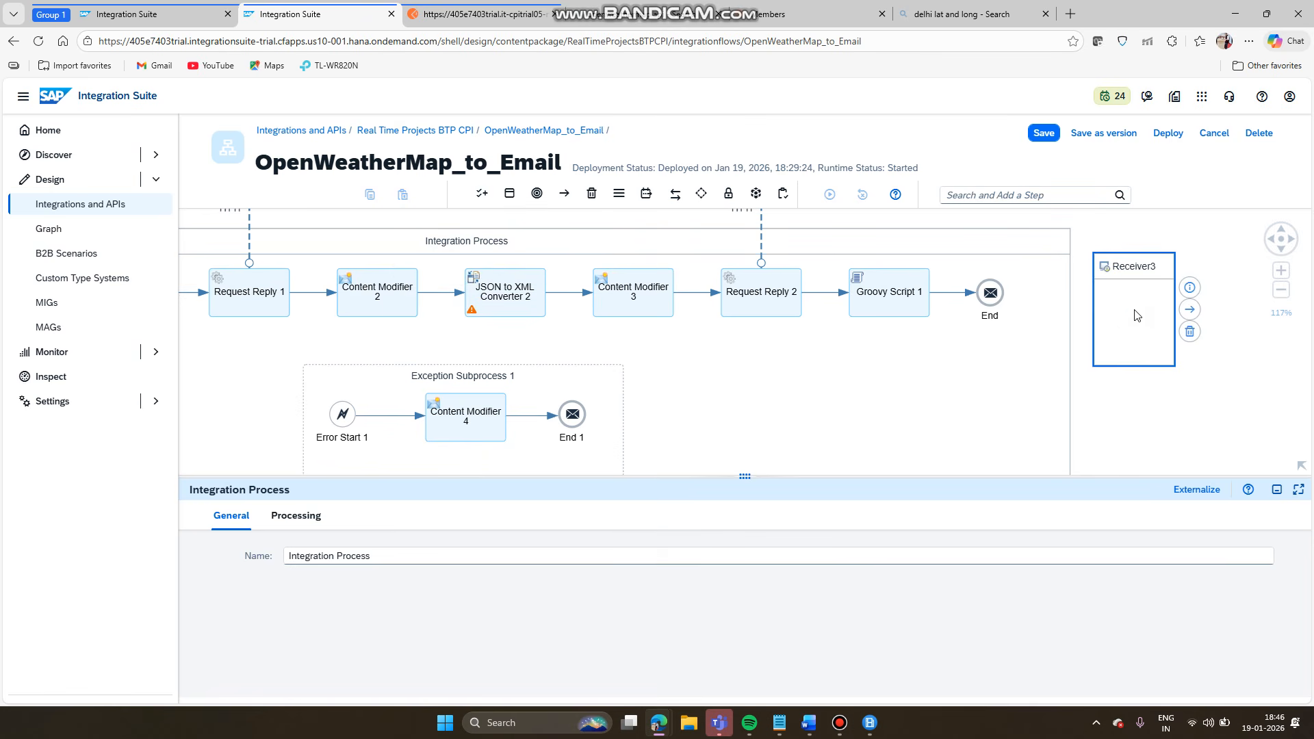
left_click(991, 292)
left_click_drag(1018, 272, 1130, 303)
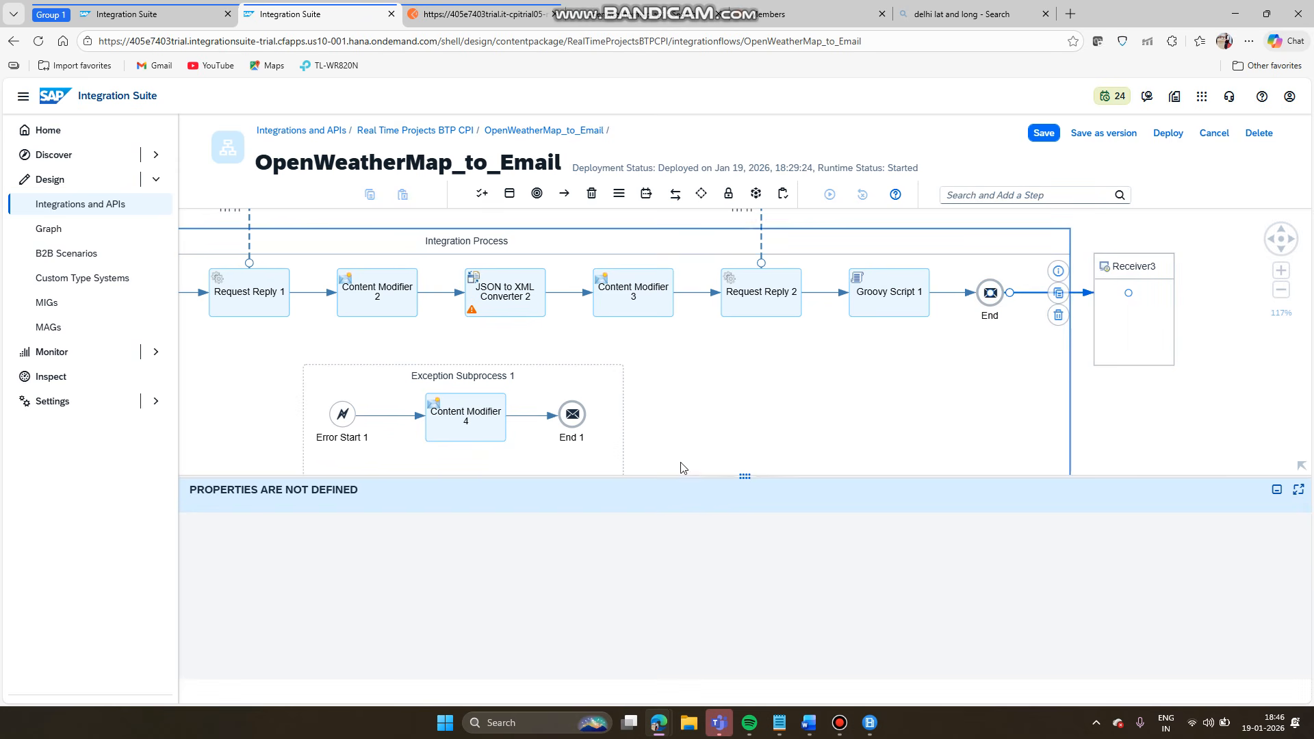
scroll(636, 462, "down", 3)
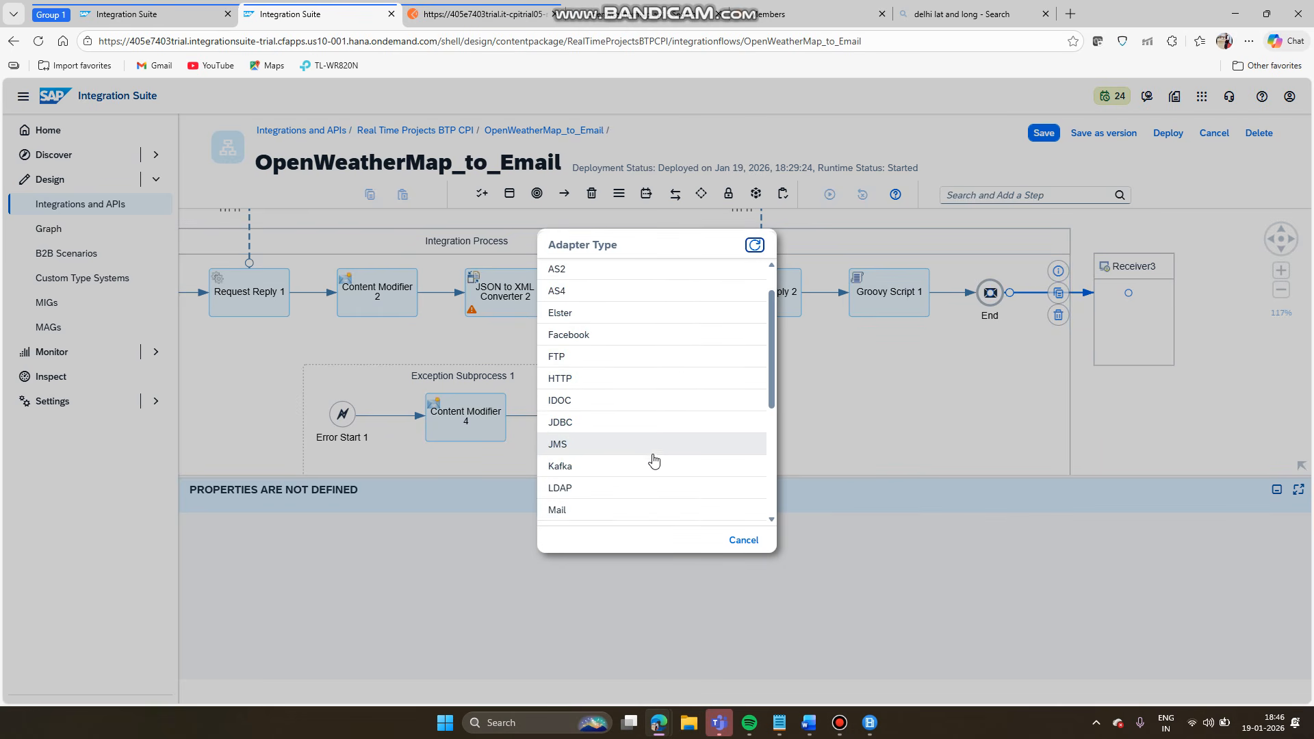
left_click(644, 457)
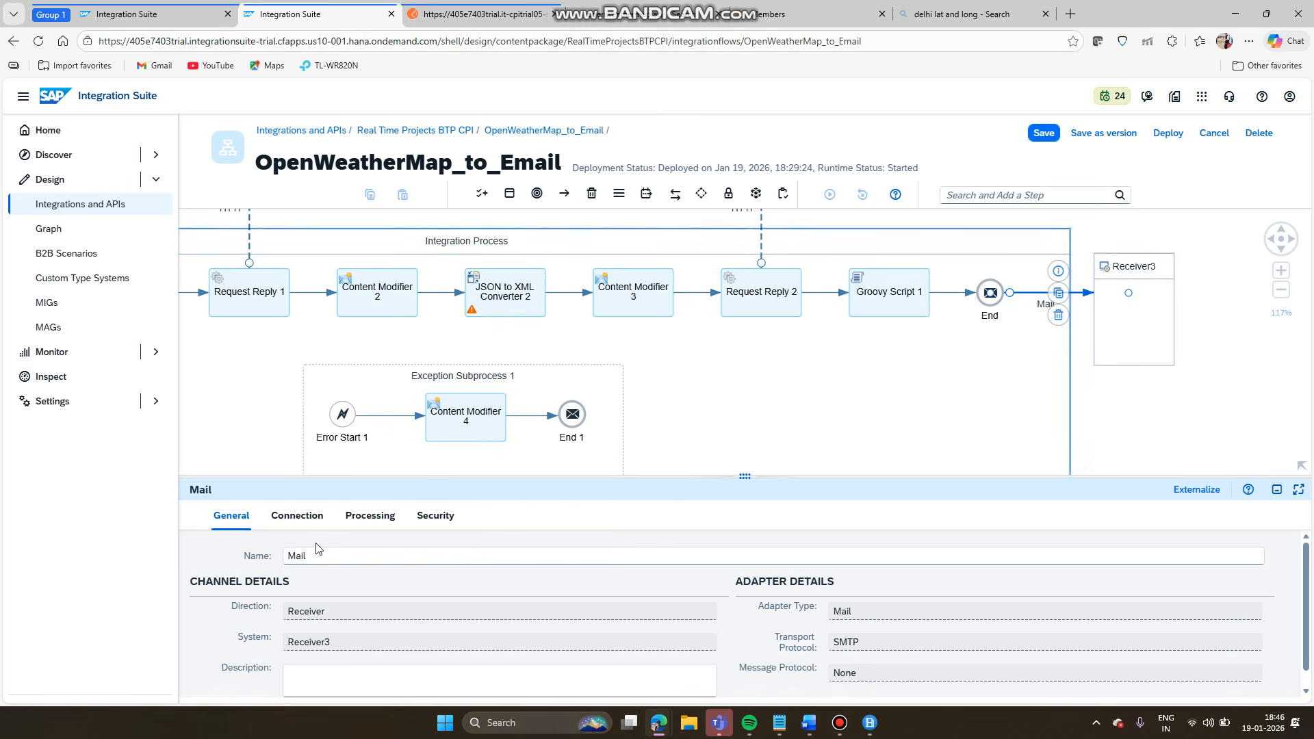
- Set the Mail address to smtp.gmail.com:587 with Plain User/Password authentication
left_click(296, 515)
left_click(427, 581)
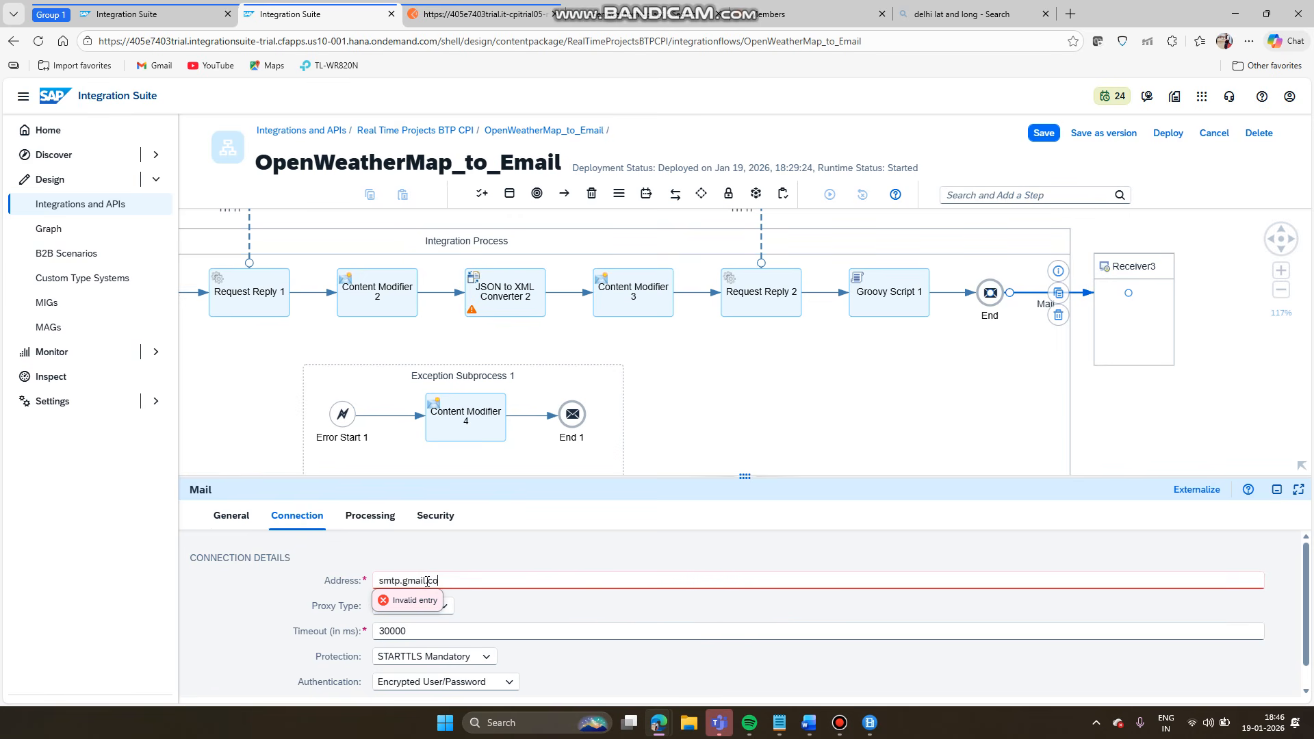
scroll(427, 582, "up", 5)
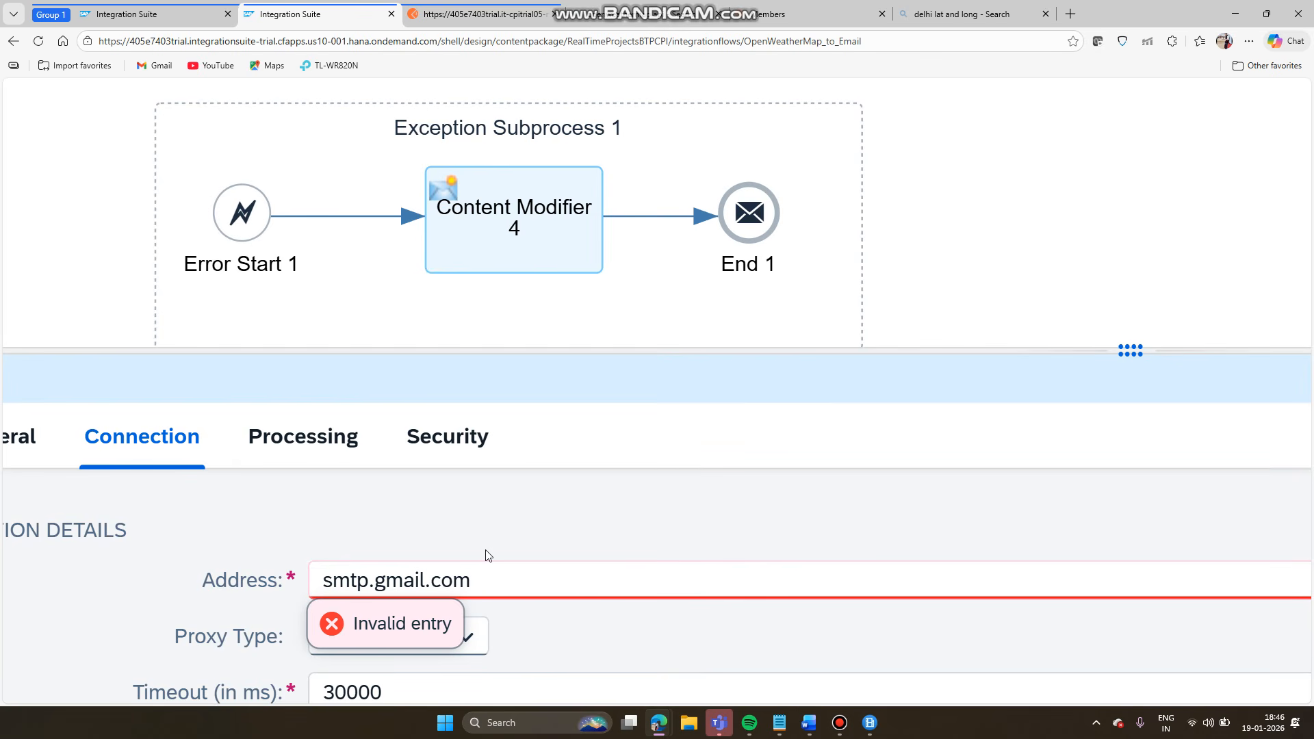
type("smtp.gmail.com:587")
key("ctrl+minus")
key("ctrl+minus")
key("ctrl+minus")
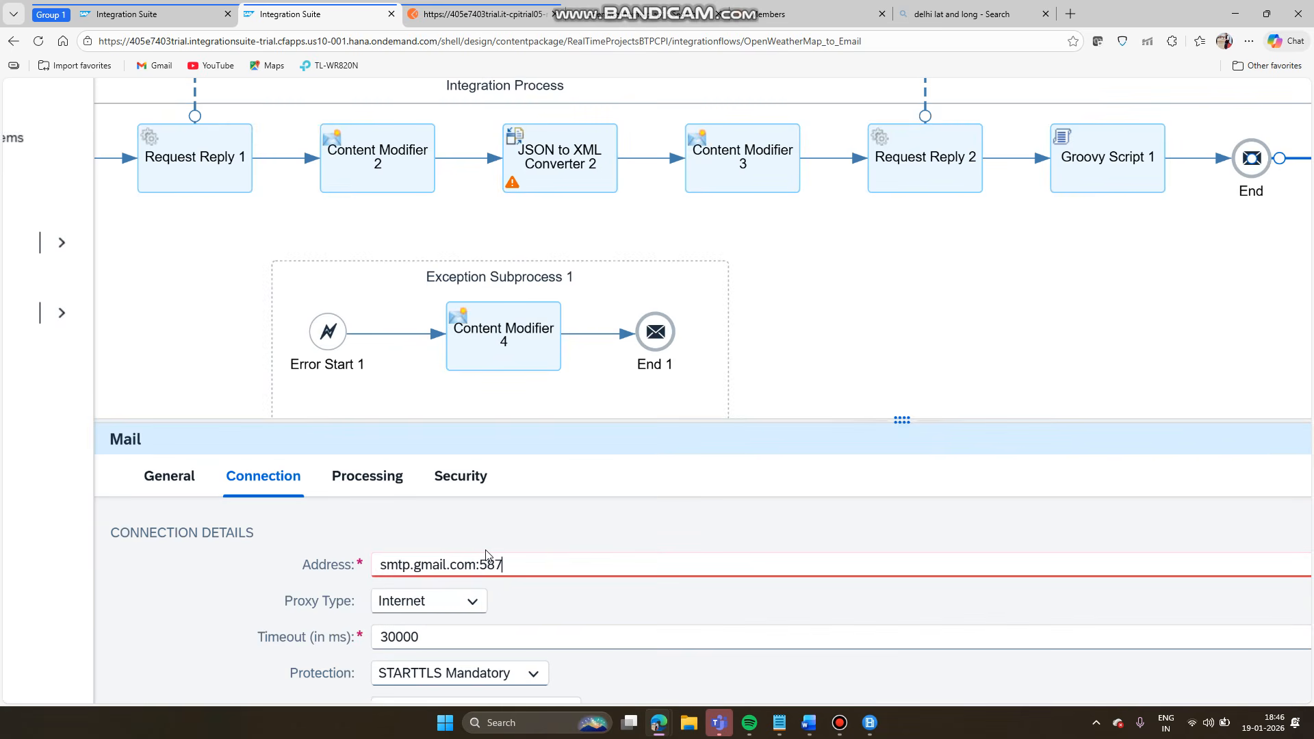
key("ctrl+minus")
key("ctrl+minus")
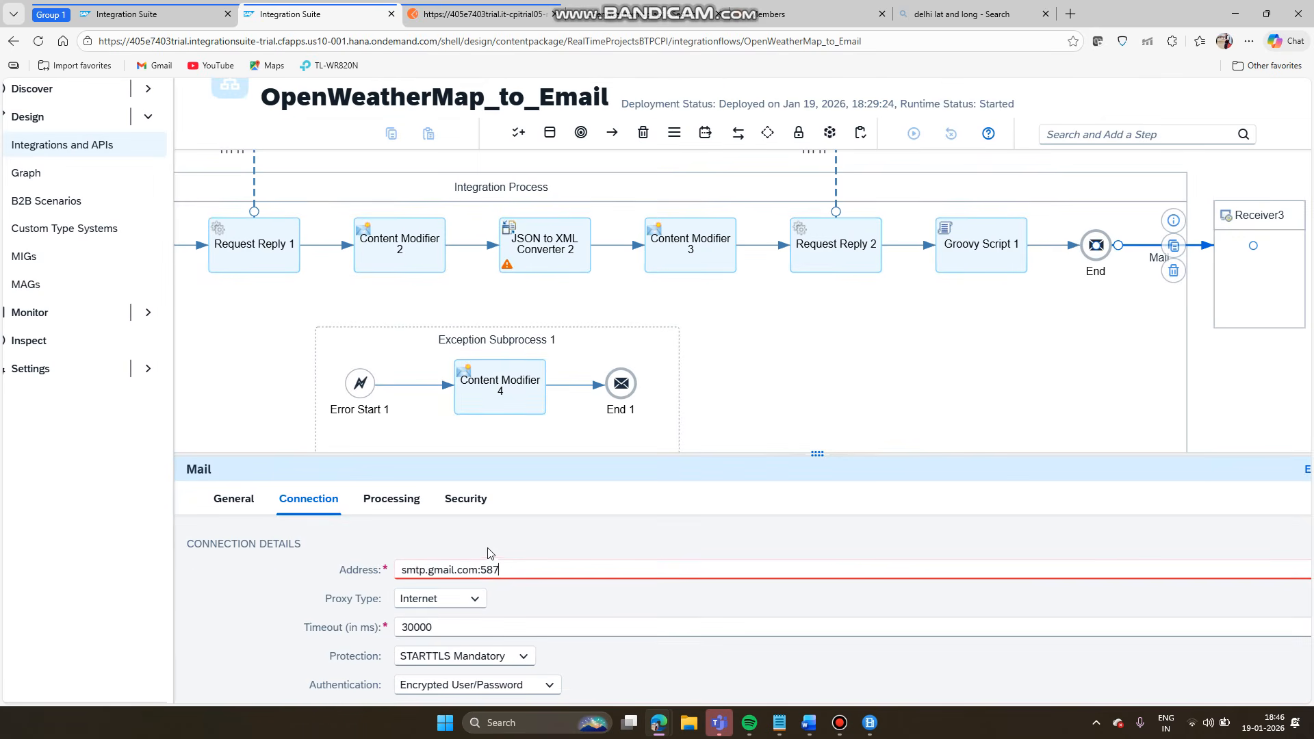
key("ctrl+minus")
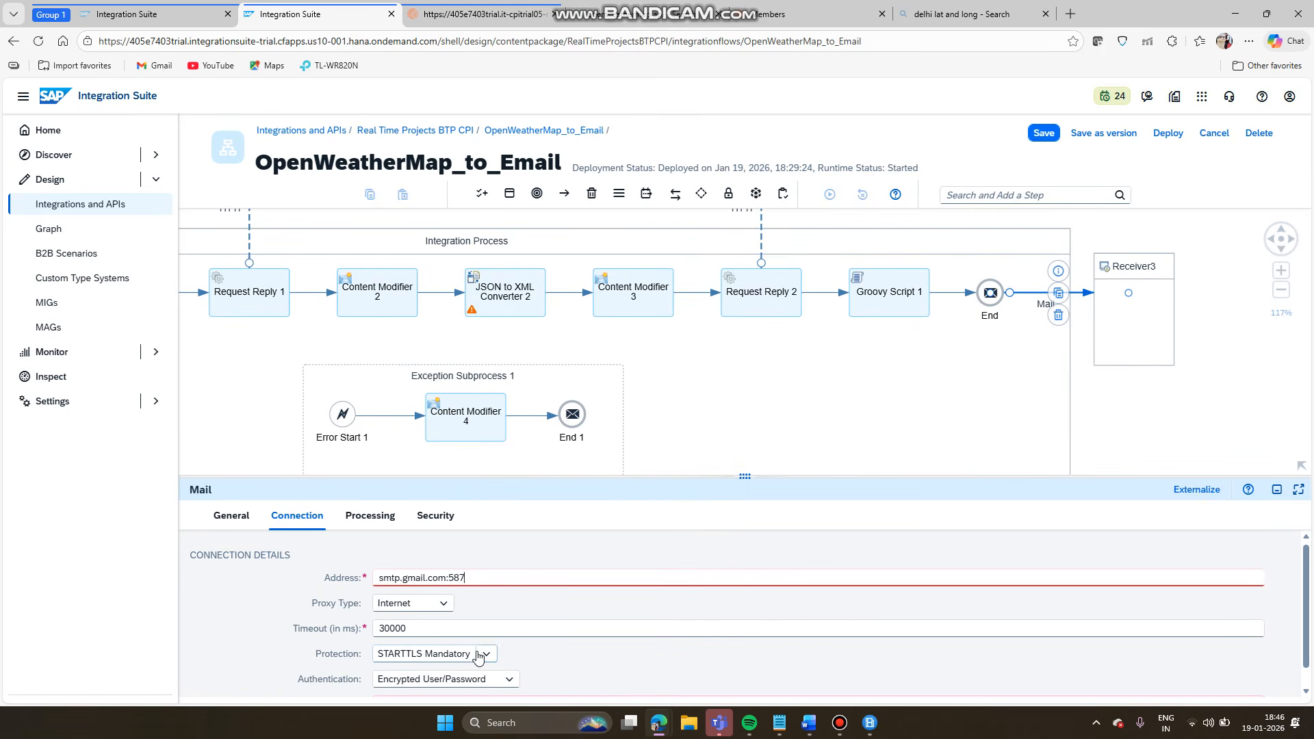
left_click(503, 680)
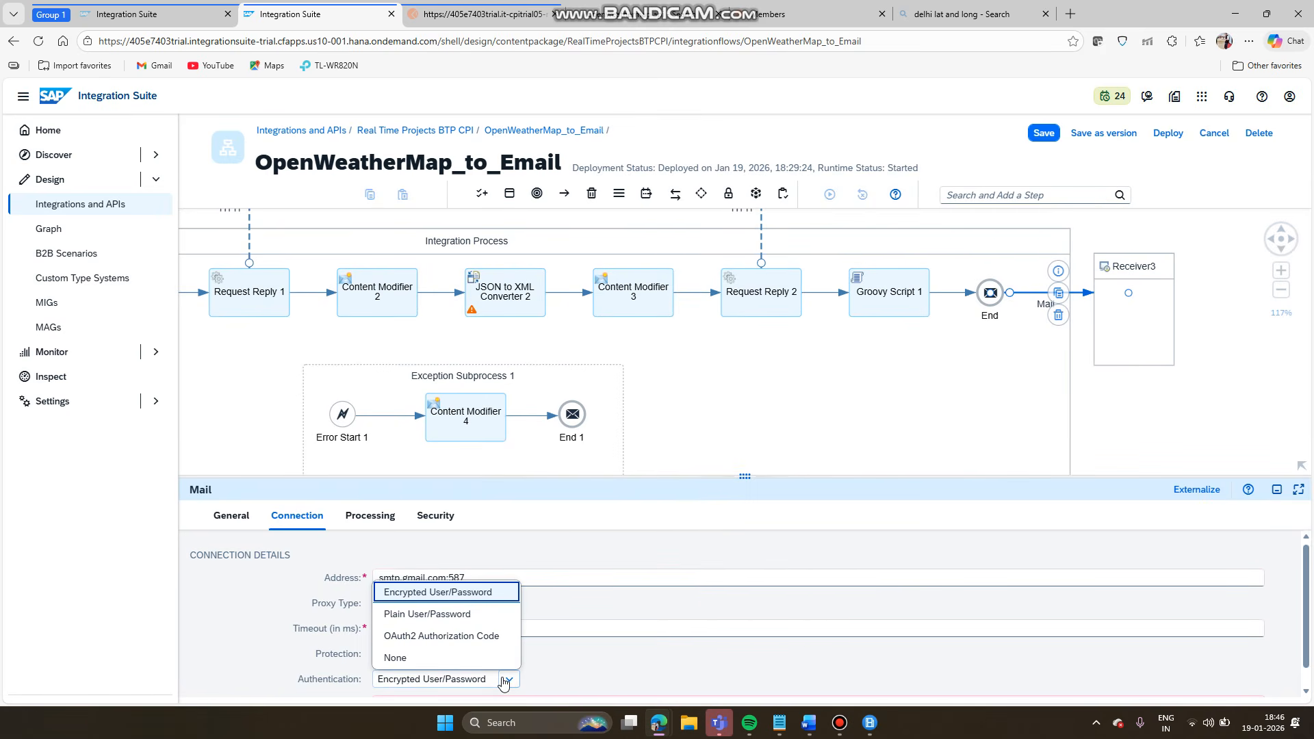
left_click(421, 616)
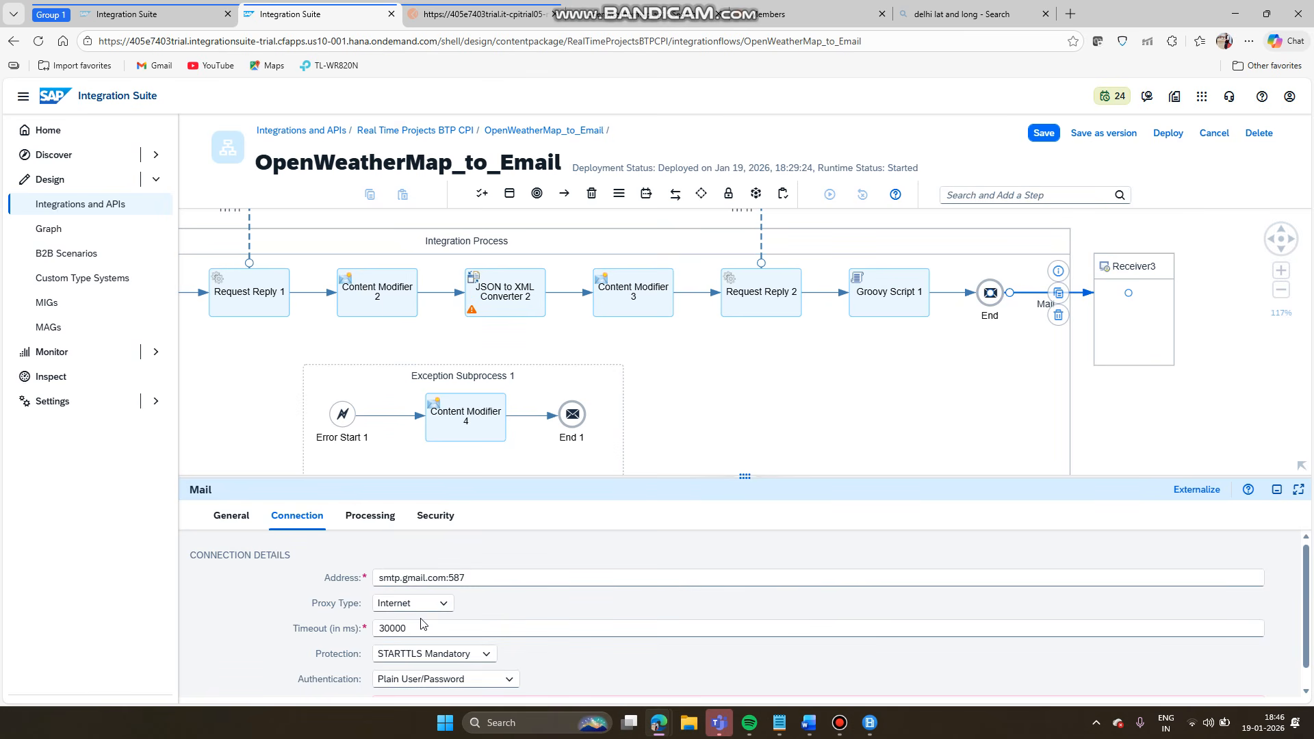
- Copy EmailPassKey from security material and paste it as the Credential Name
left_click(152, 14)
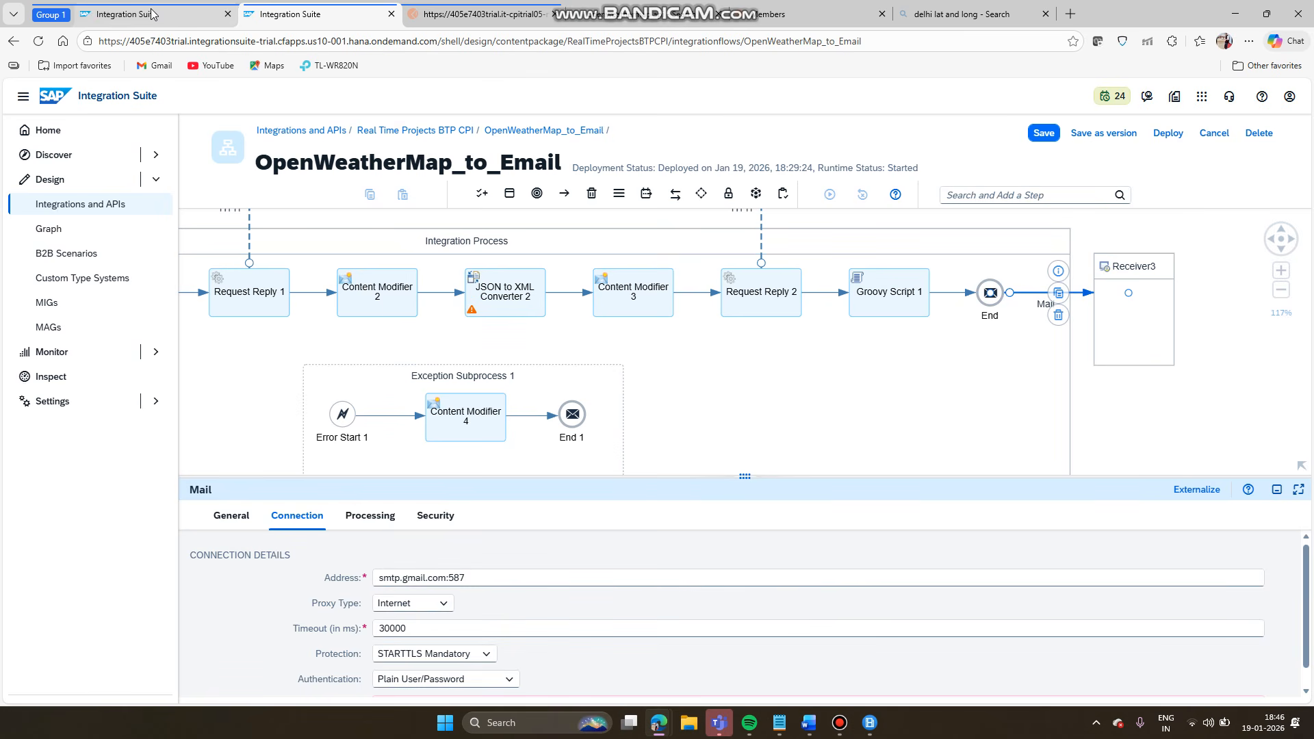
left_click_drag(267, 238, 185, 237)
key("ctrl+c")
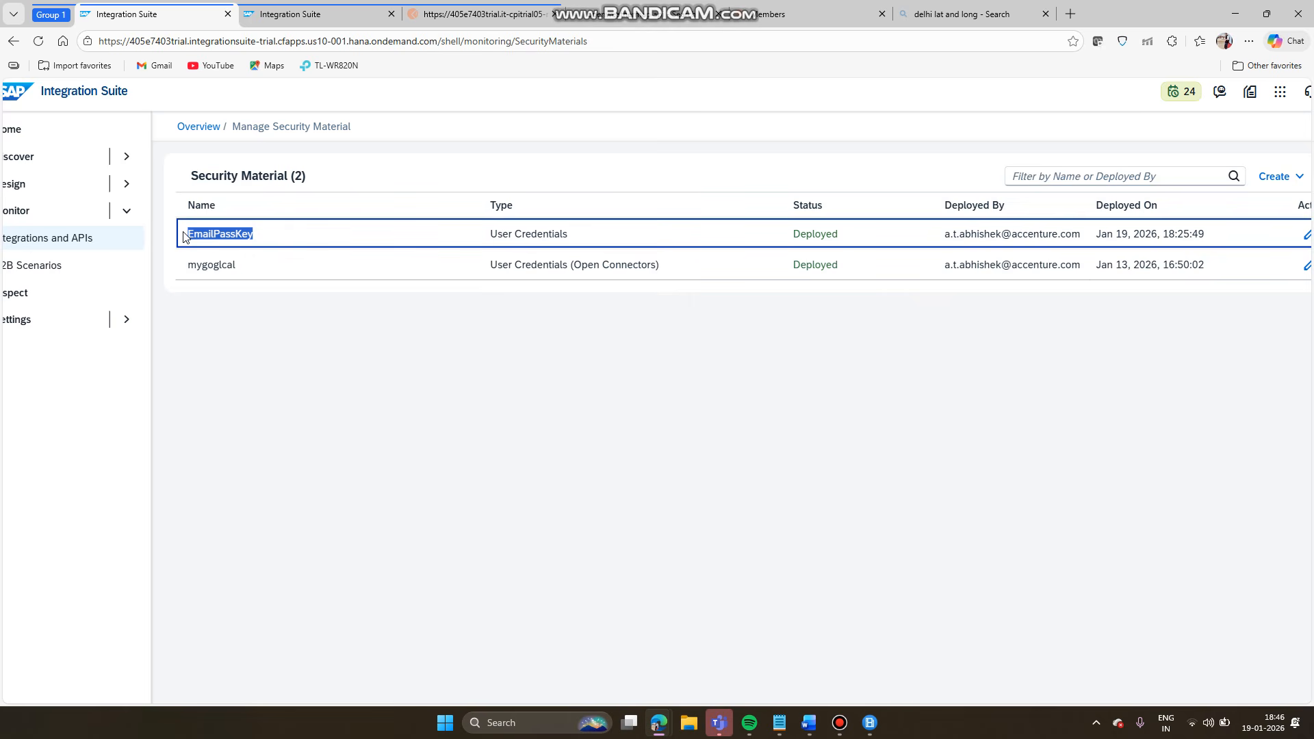
left_click(271, 14)
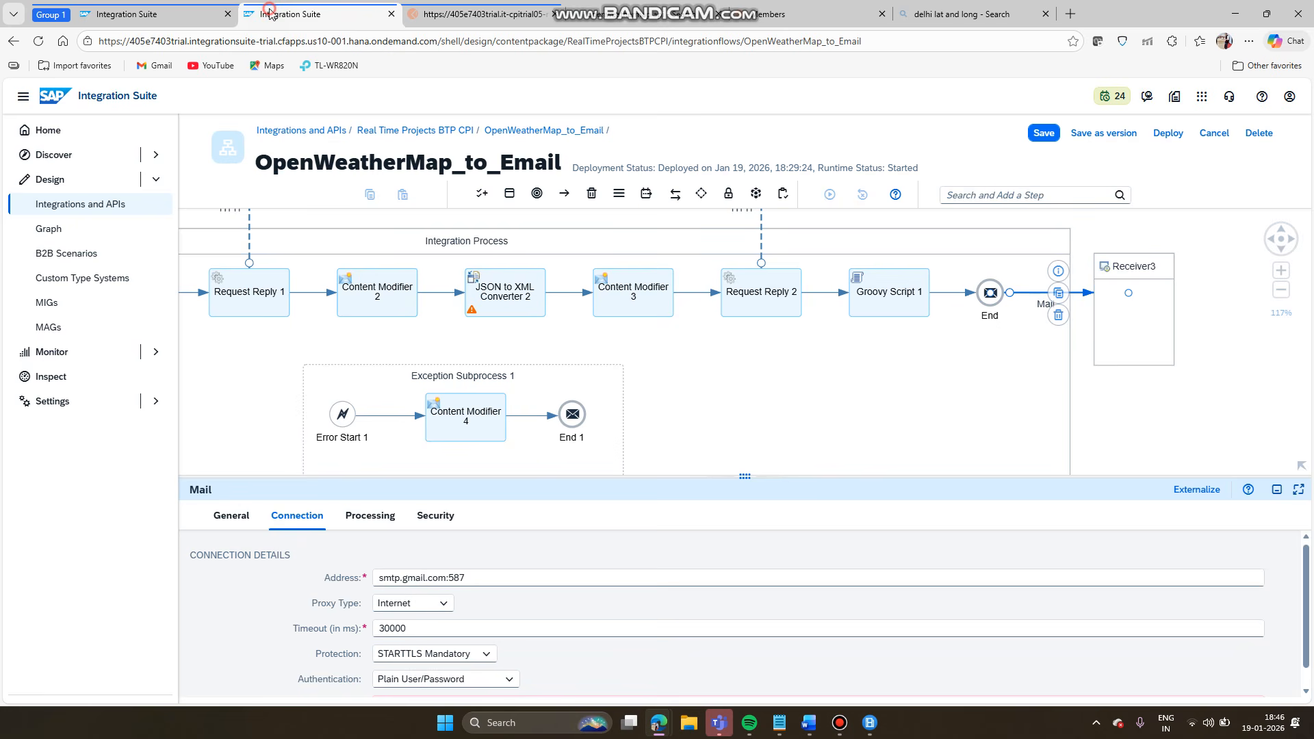
scroll(495, 603, "down", 1)
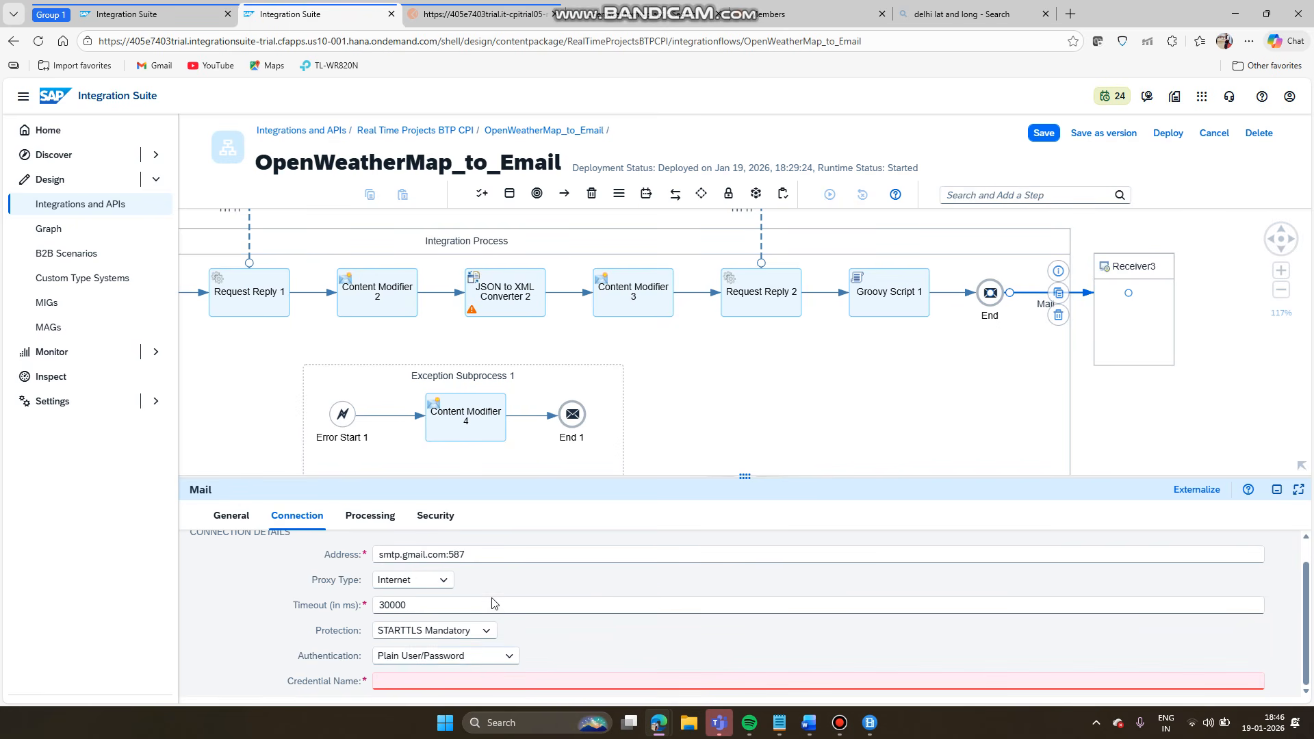
left_click(486, 677)
key("ctrl+v")
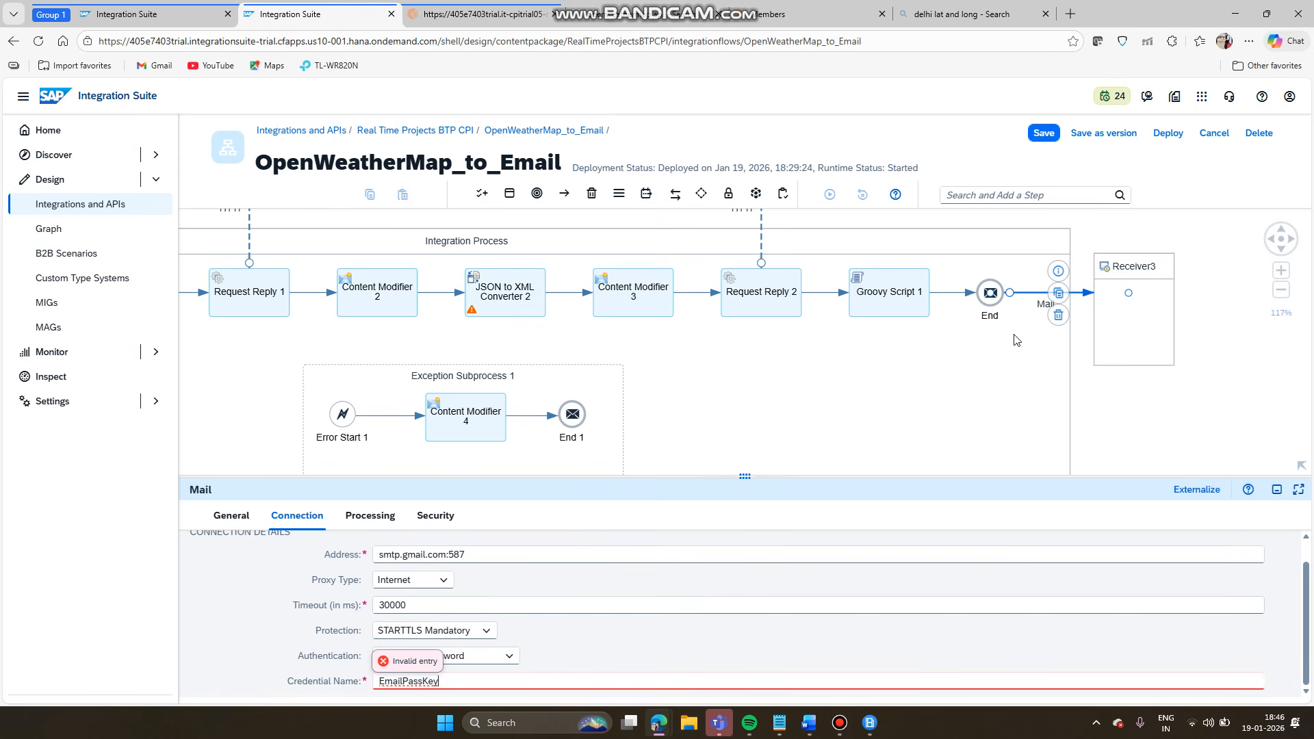
left_click(370, 516)
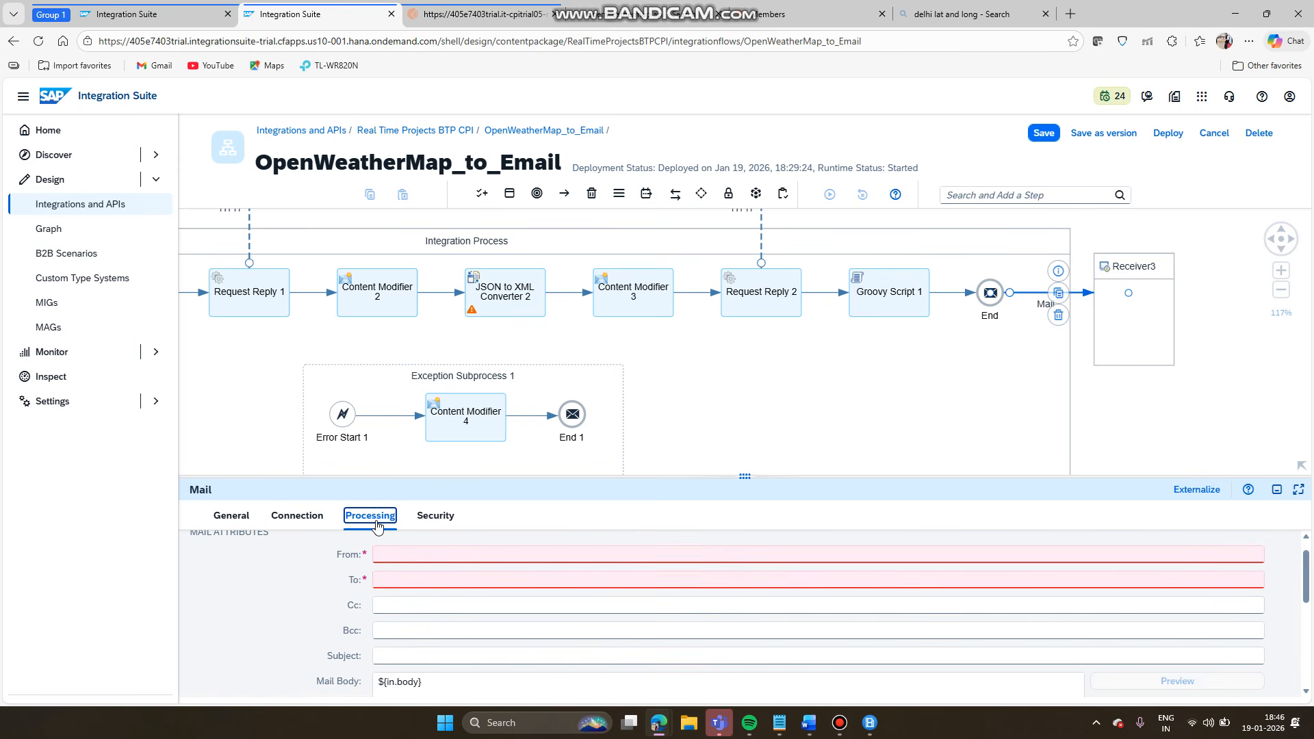
- Enter the sender's e-mail address in the From field
left_click(422, 552)
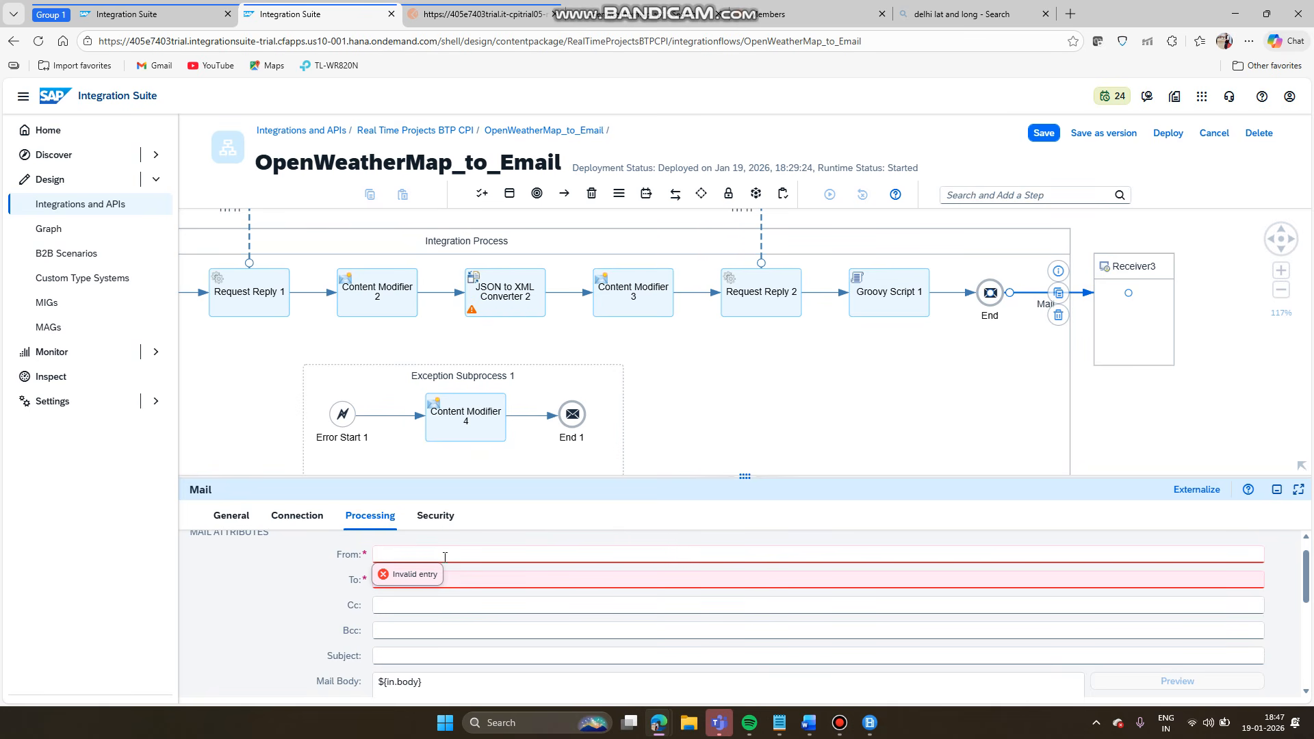
key("Tab")
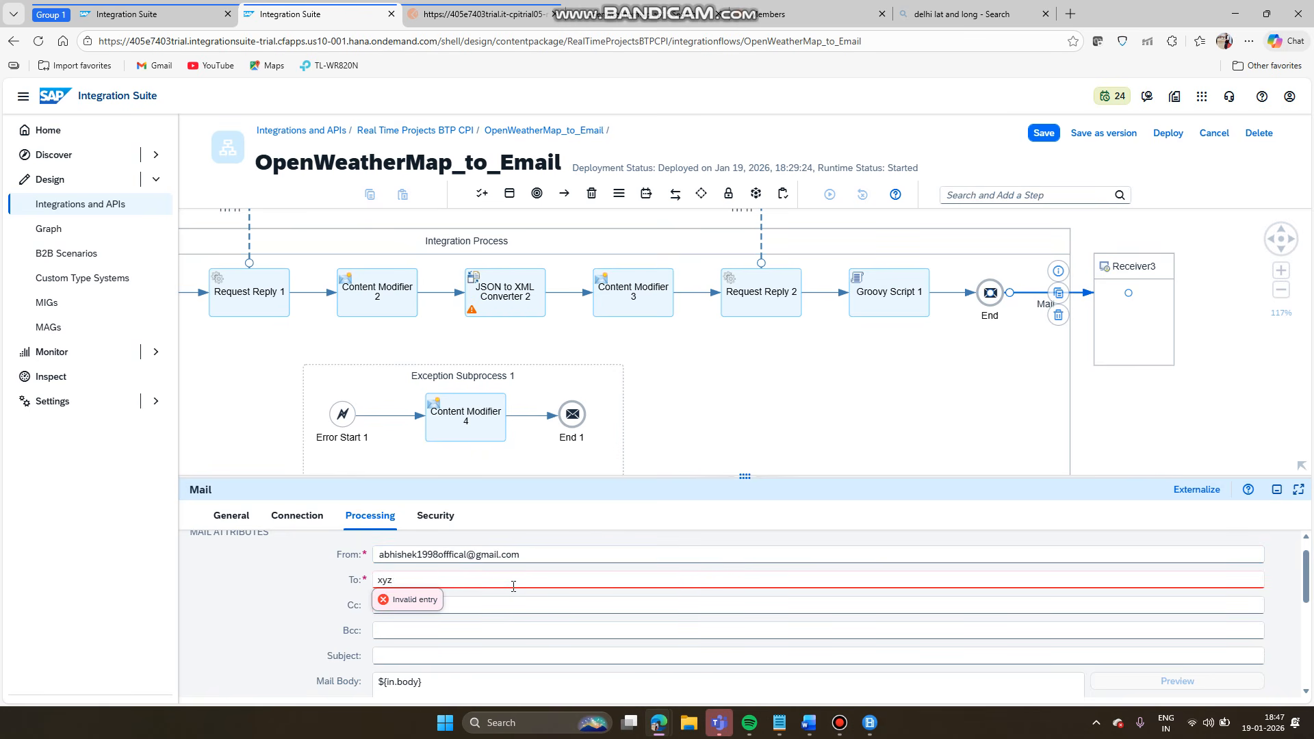
- Enter the recipient's e-mail address in the To field and enlarge the properties panel
key("ctrl+a")
scroll(532, 600, "down", 1)
scroll(532, 600, "down", 2)
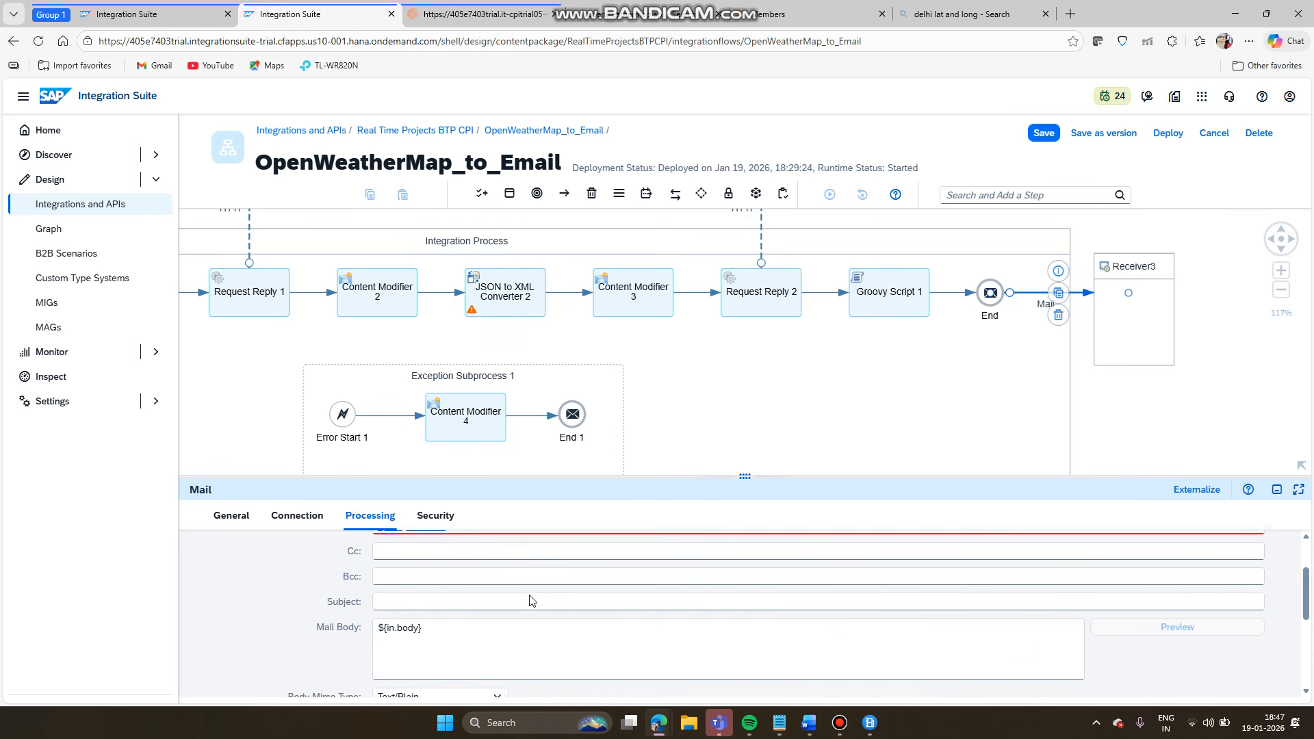
scroll(532, 601, "up", 1)
scroll(533, 600, "up", 3)
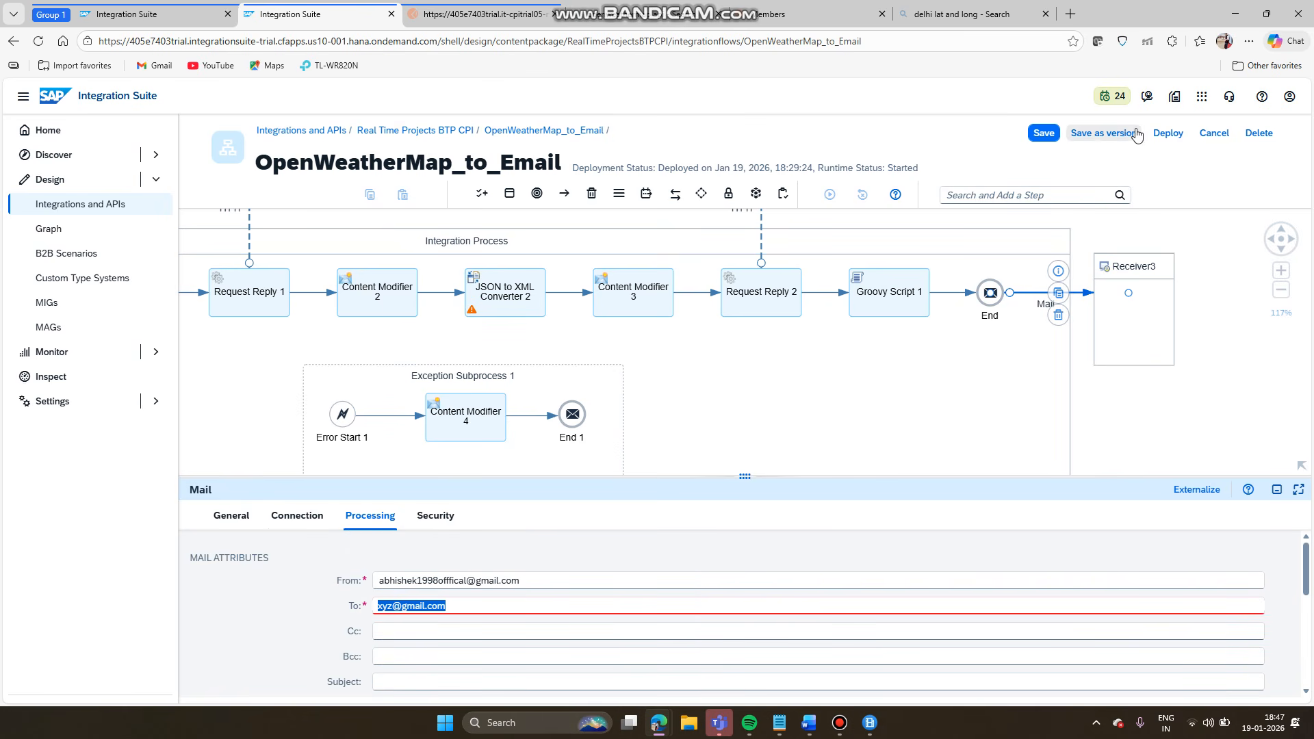
scroll(773, 446, "down", 1)
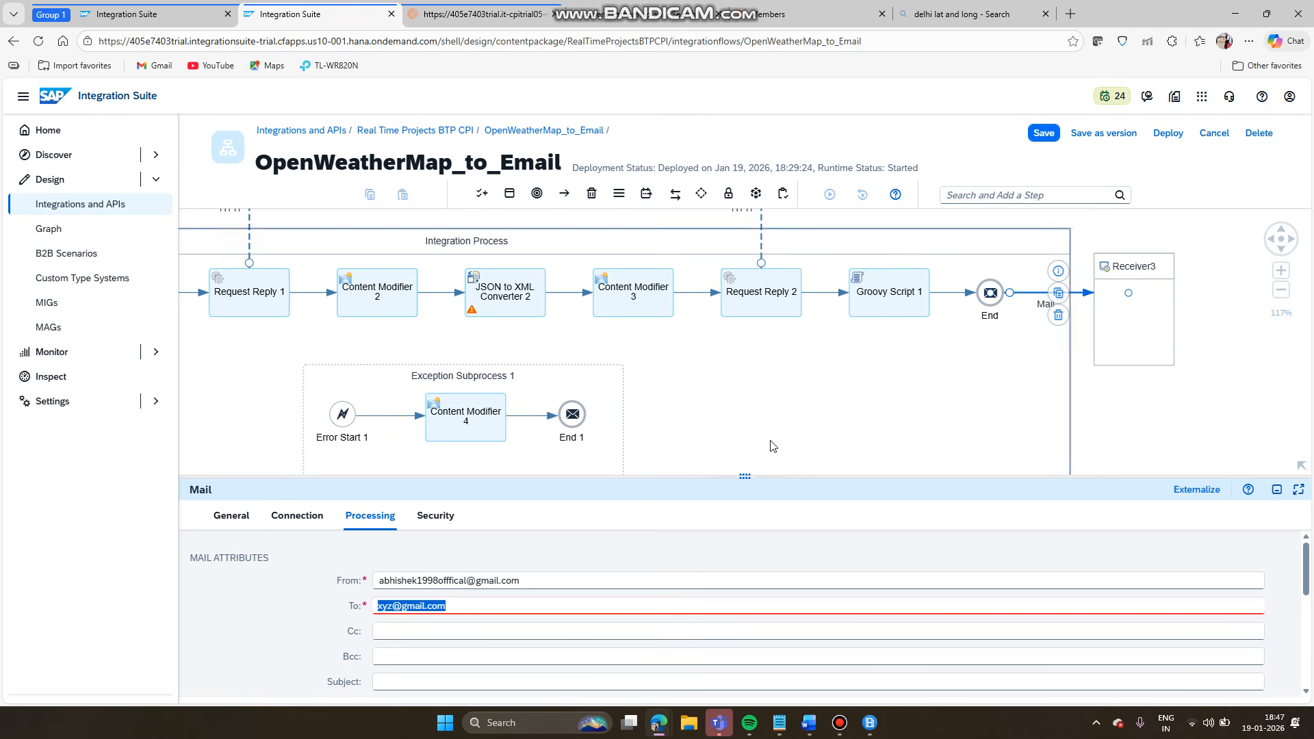
left_click(388, 606)
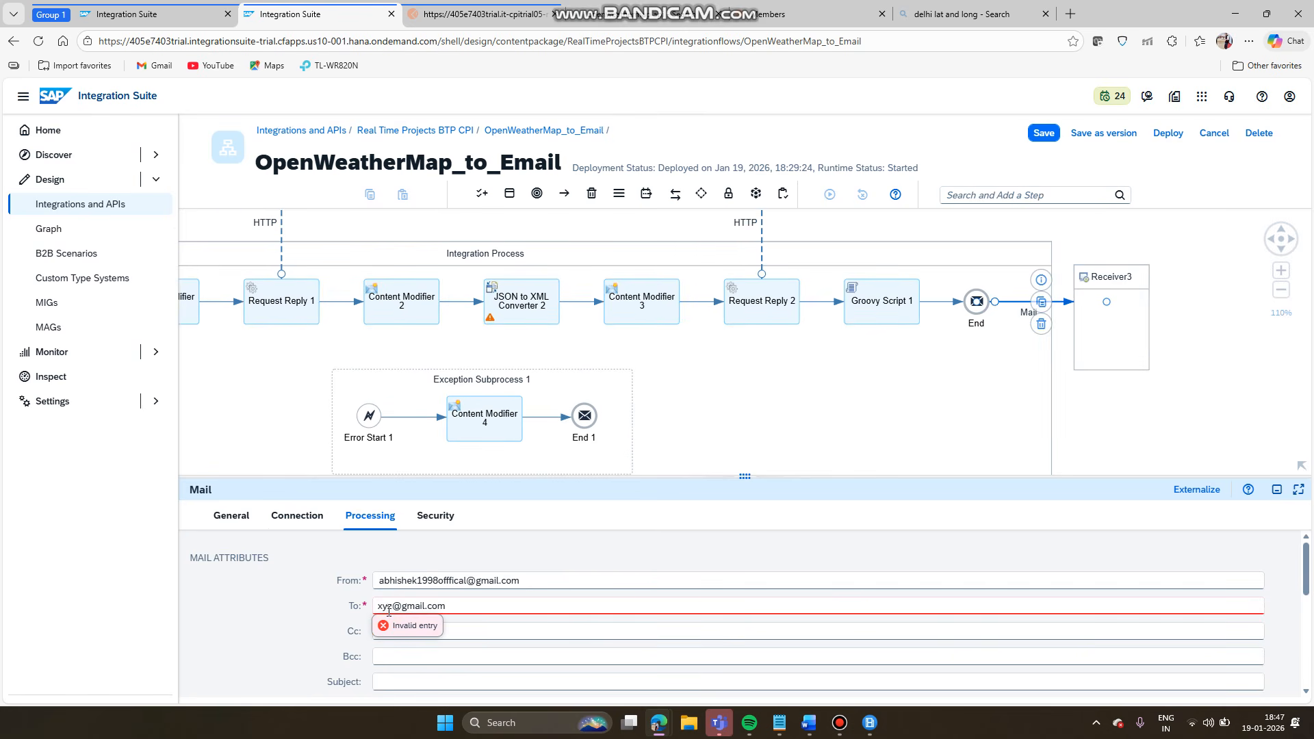
left_click_drag(462, 602, 328, 629)
left_click_drag(745, 476, 745, 254)
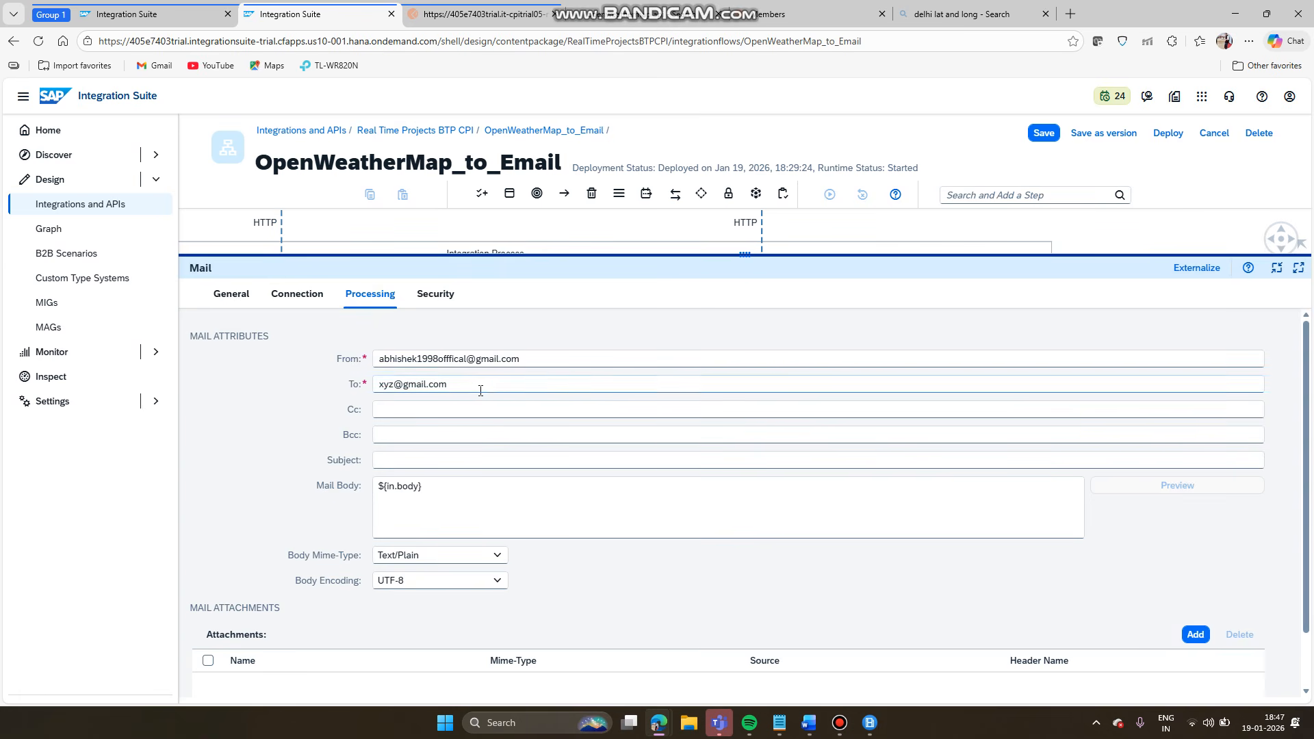
left_click_drag(480, 387, 388, 385)
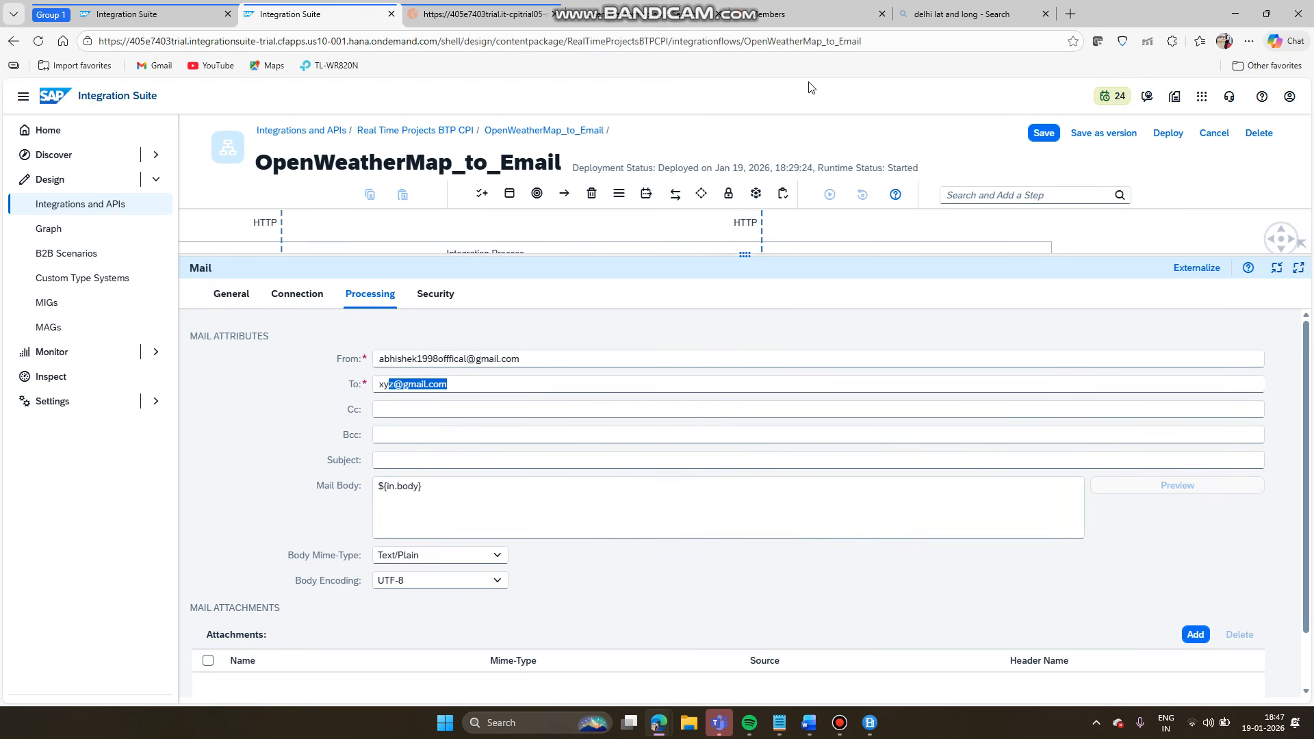
- Check the Postman weather response, then restore the full diagram showing Integration Flow properties
left_click(449, 11)
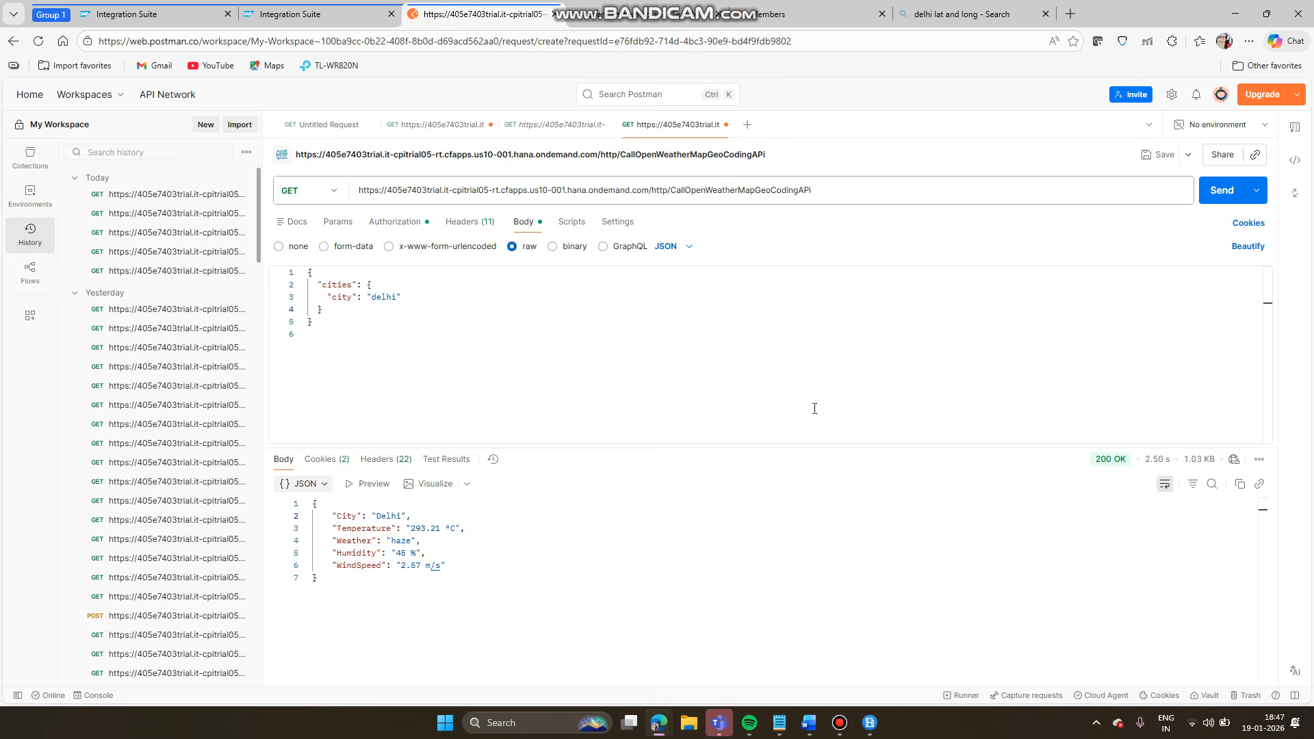
left_click(299, 15)
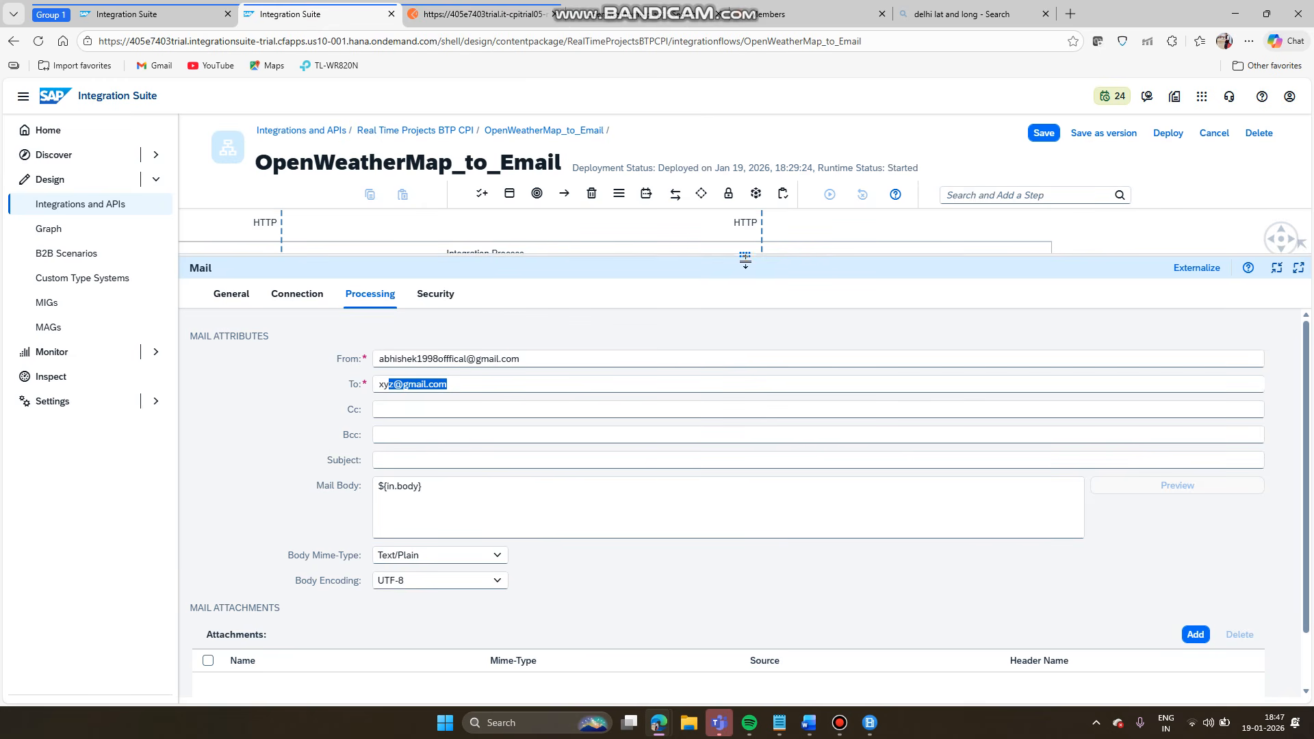
left_click_drag(746, 256, 770, 476)
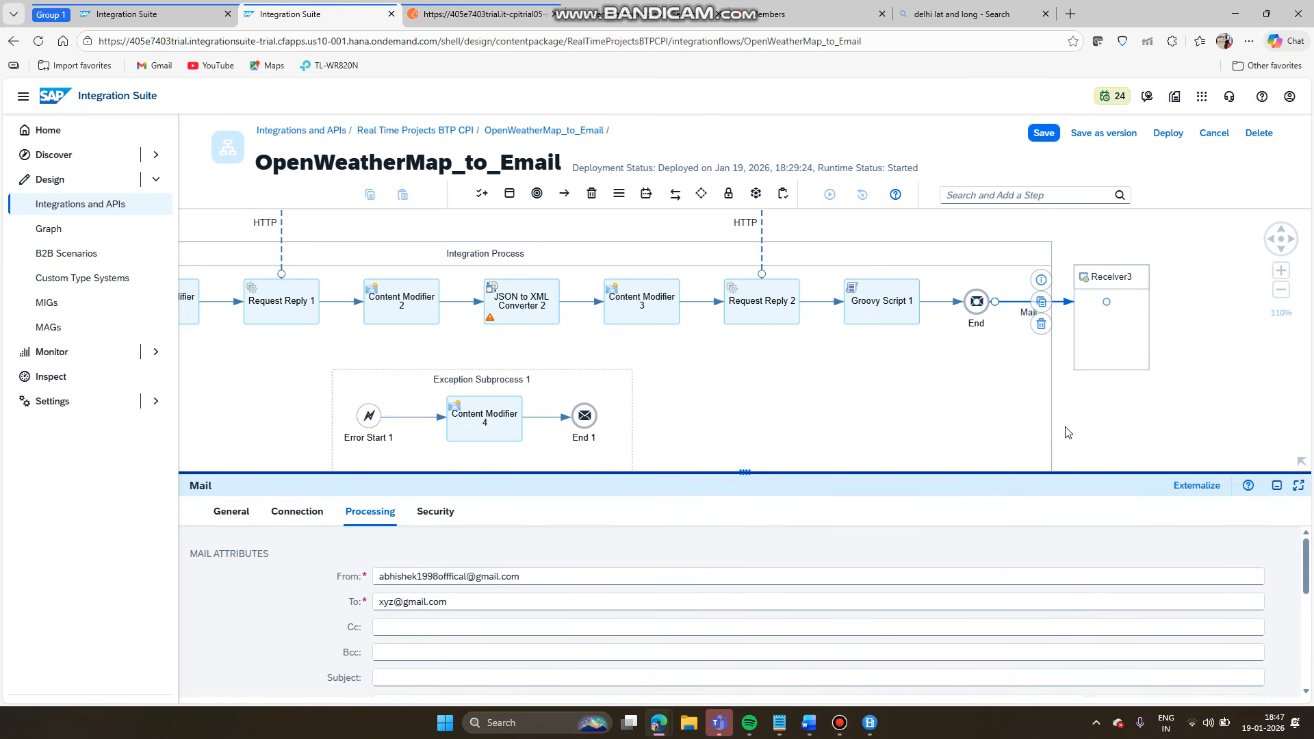
left_click(1078, 409)
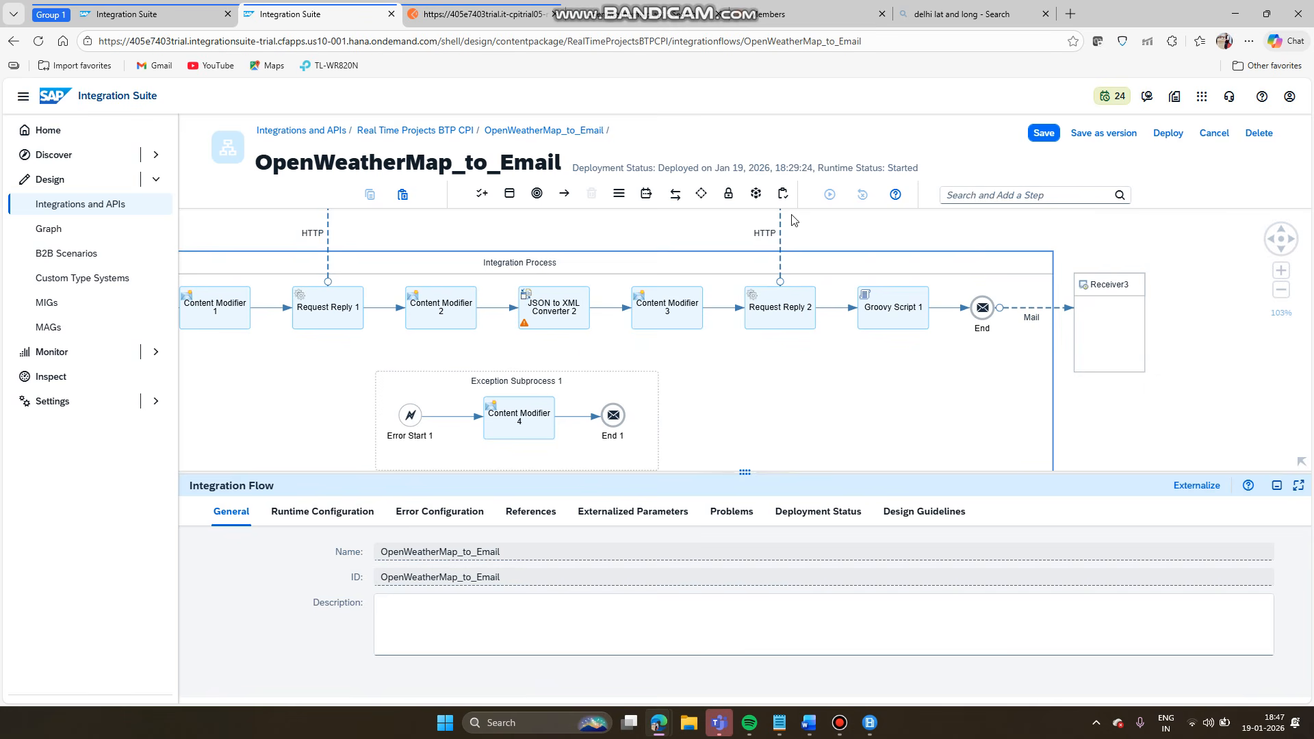
left_click_drag(672, 230, 778, 230)
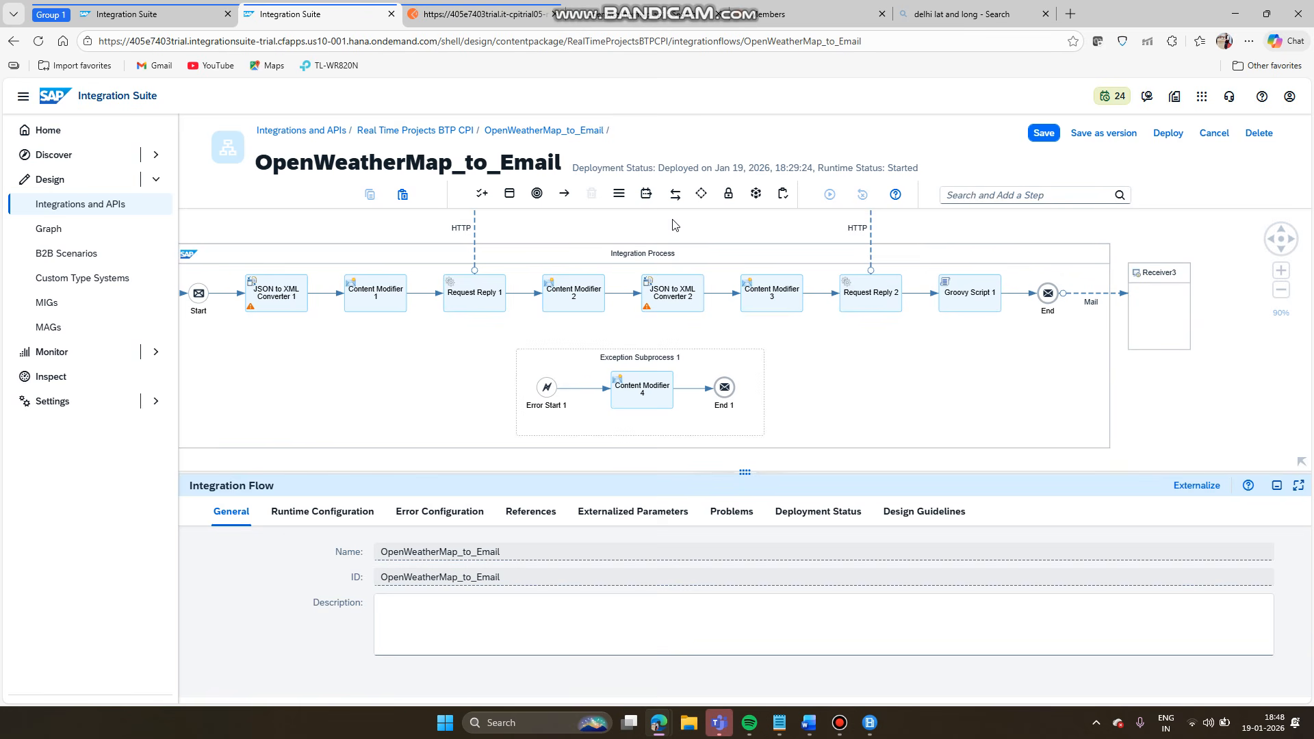
left_click(710, 295)
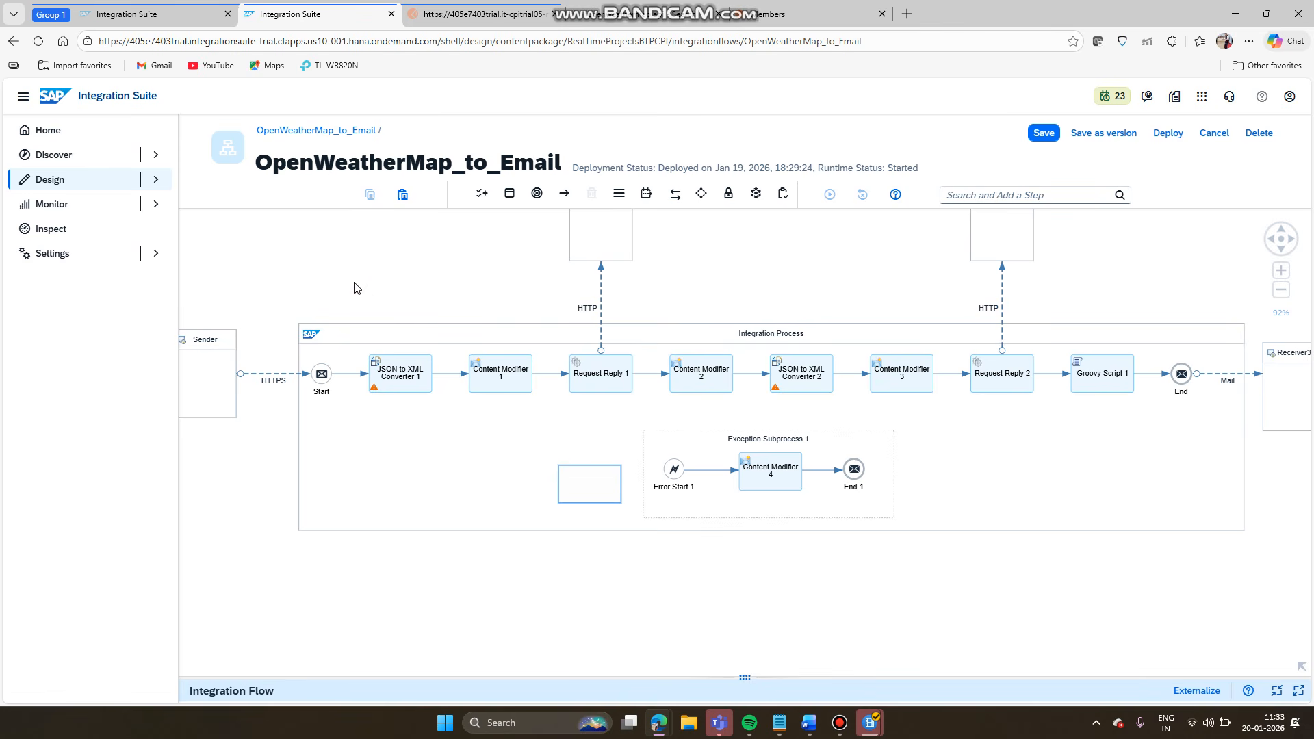
- Save the OpenWeatherMap_to_Email flow and list process types including Local Integration Process
left_click(1034, 136)
left_click(504, 371)
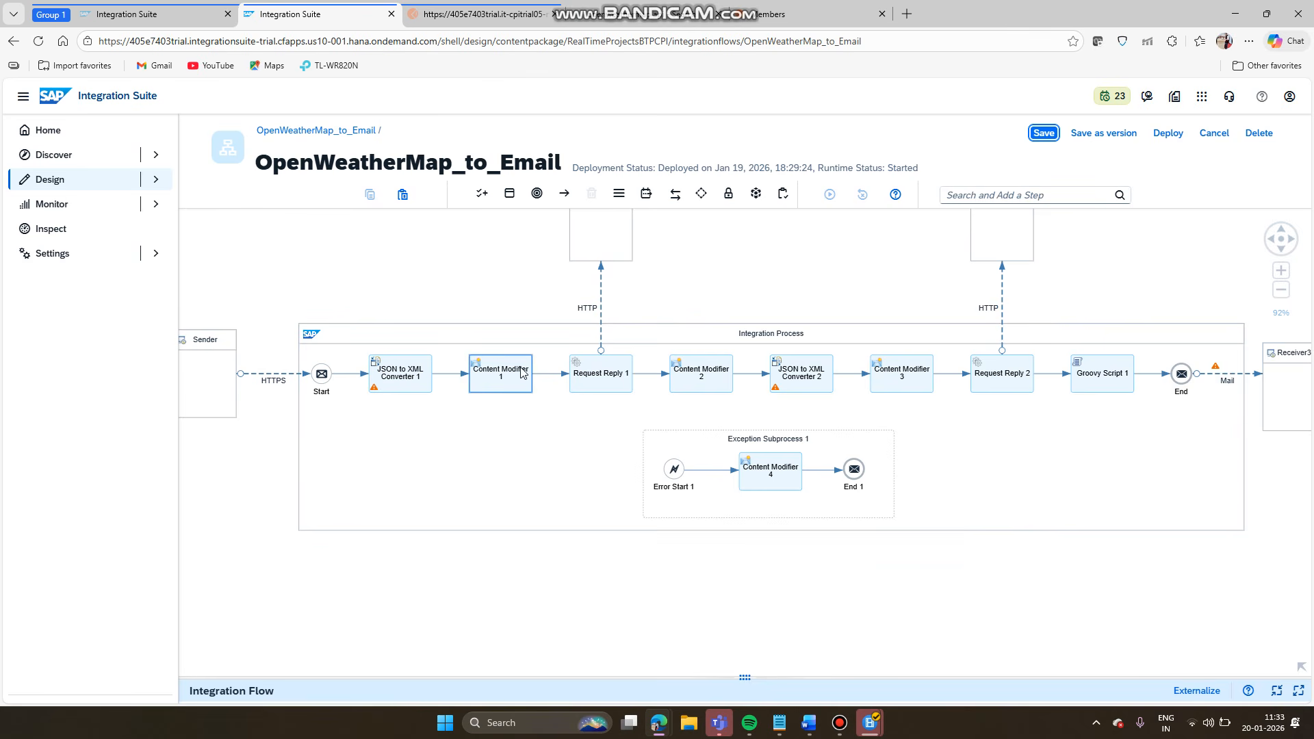
left_click(624, 239)
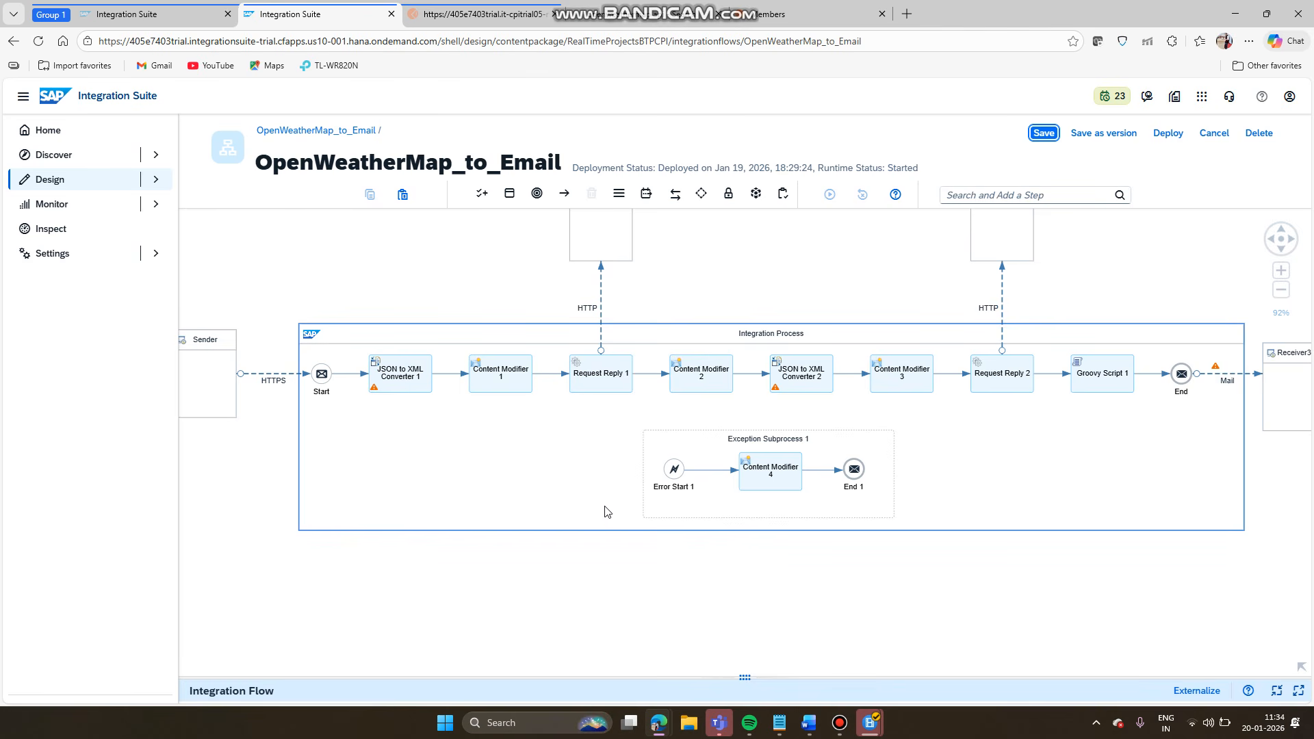
left_click(509, 194)
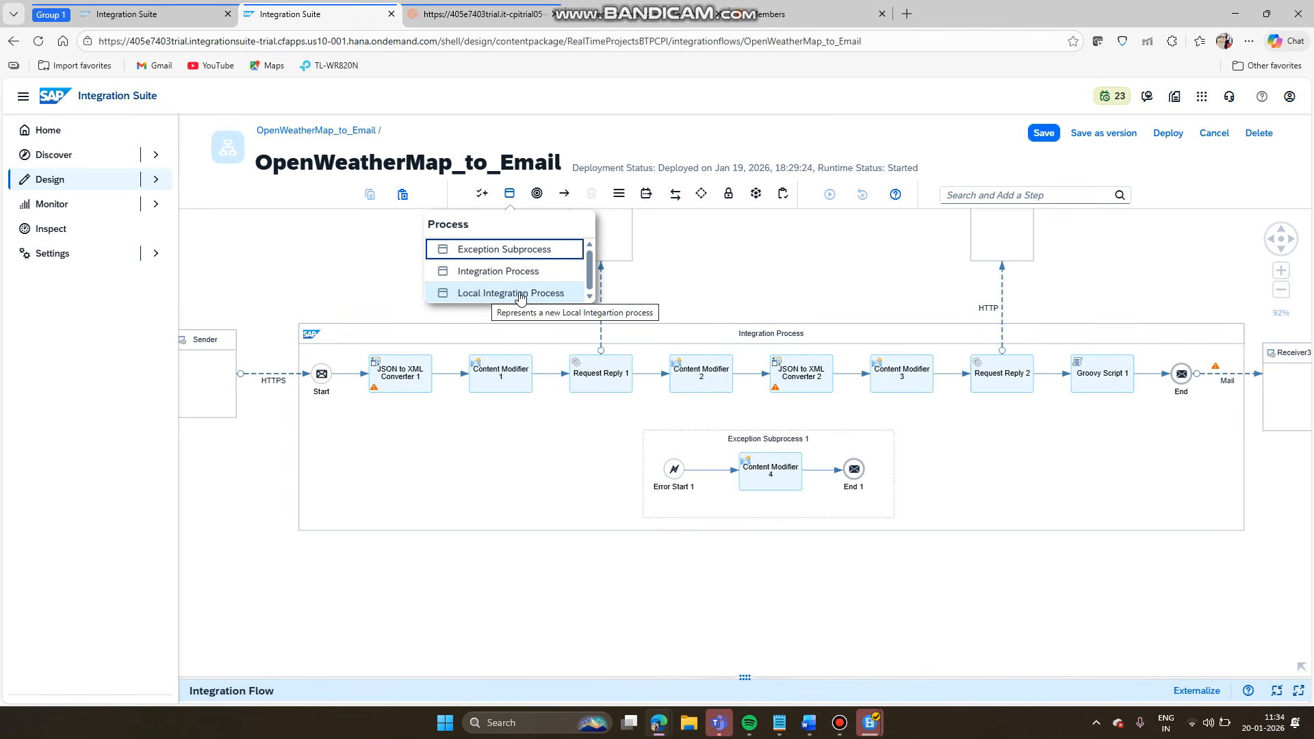
- Open the Artifacts list of the Real Time Projects BTP CPI package under Design
left_click(699, 283)
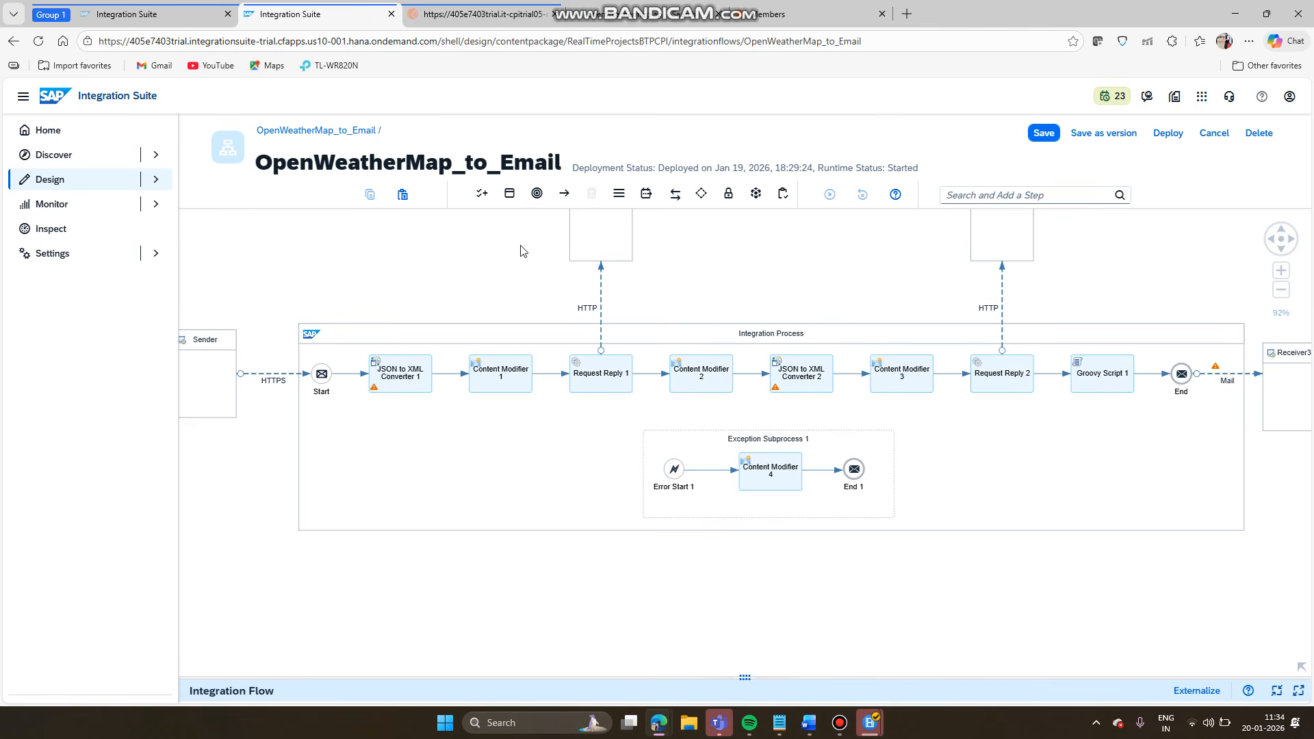
left_click(142, 182)
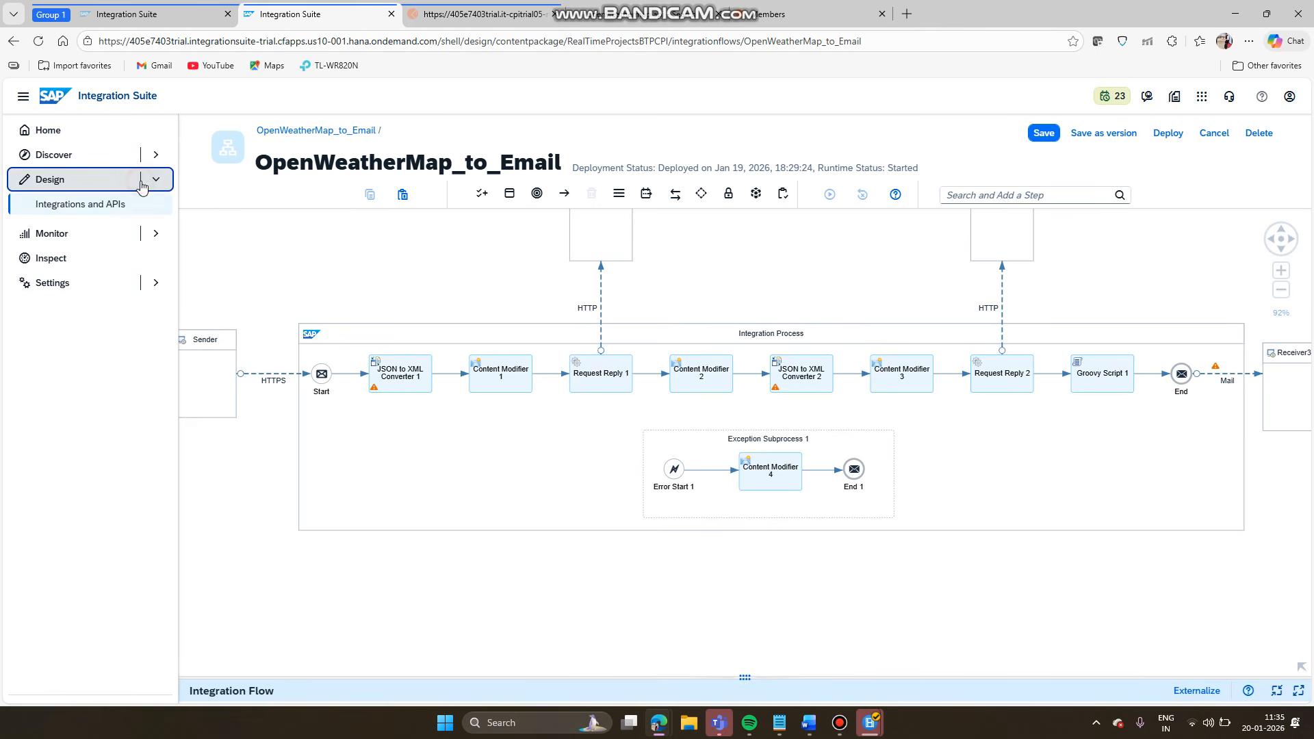
left_click(105, 205)
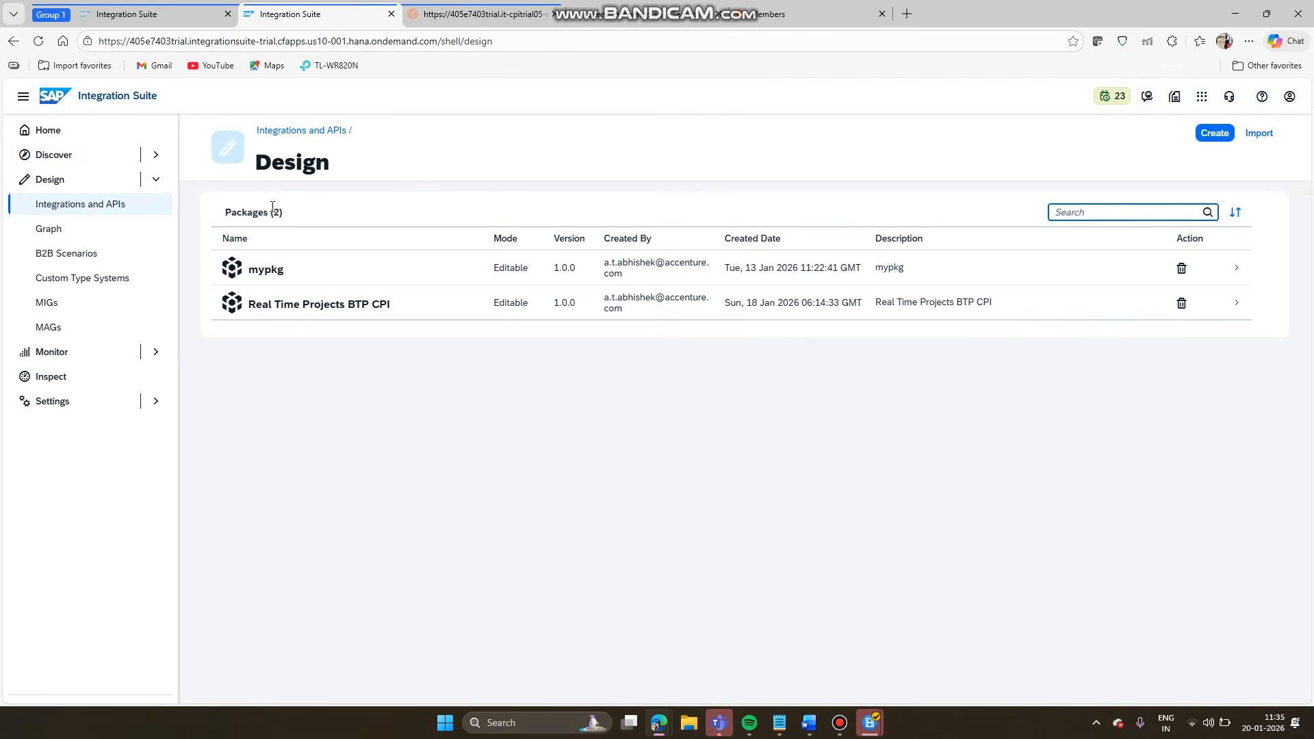
left_click(308, 310)
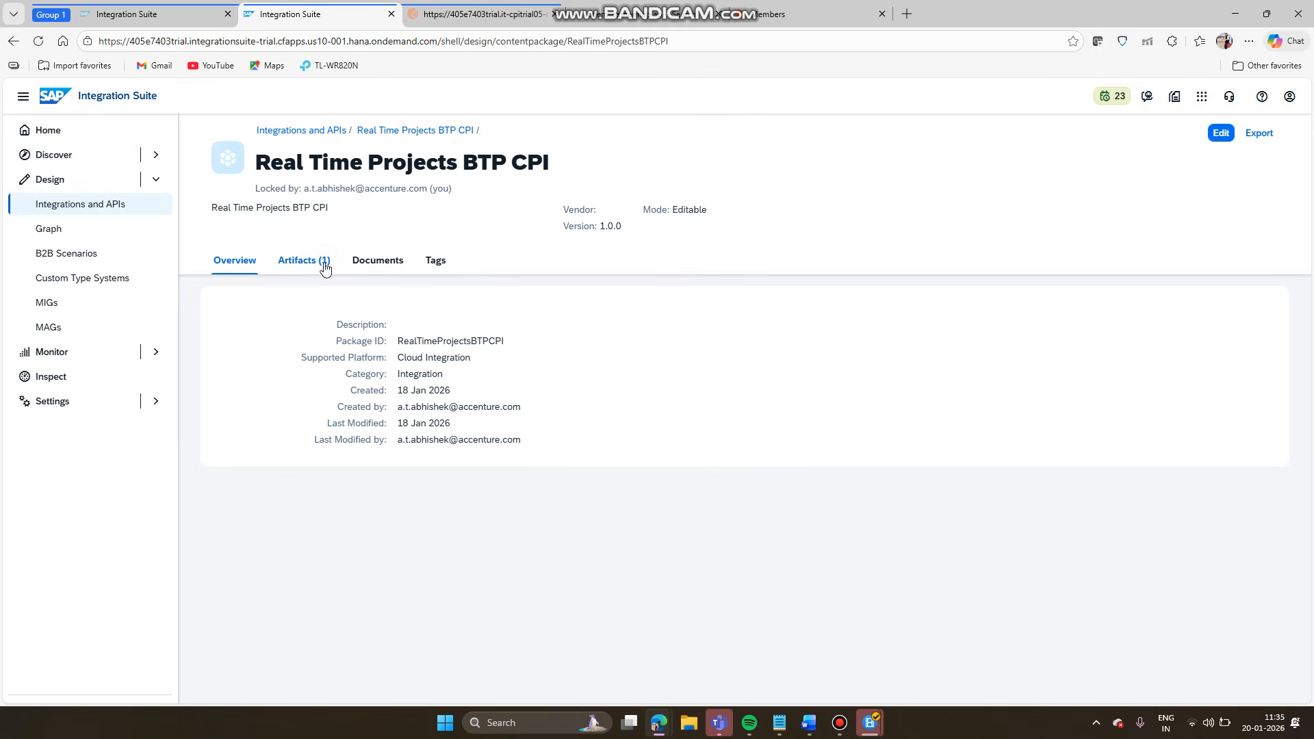
left_click(324, 267)
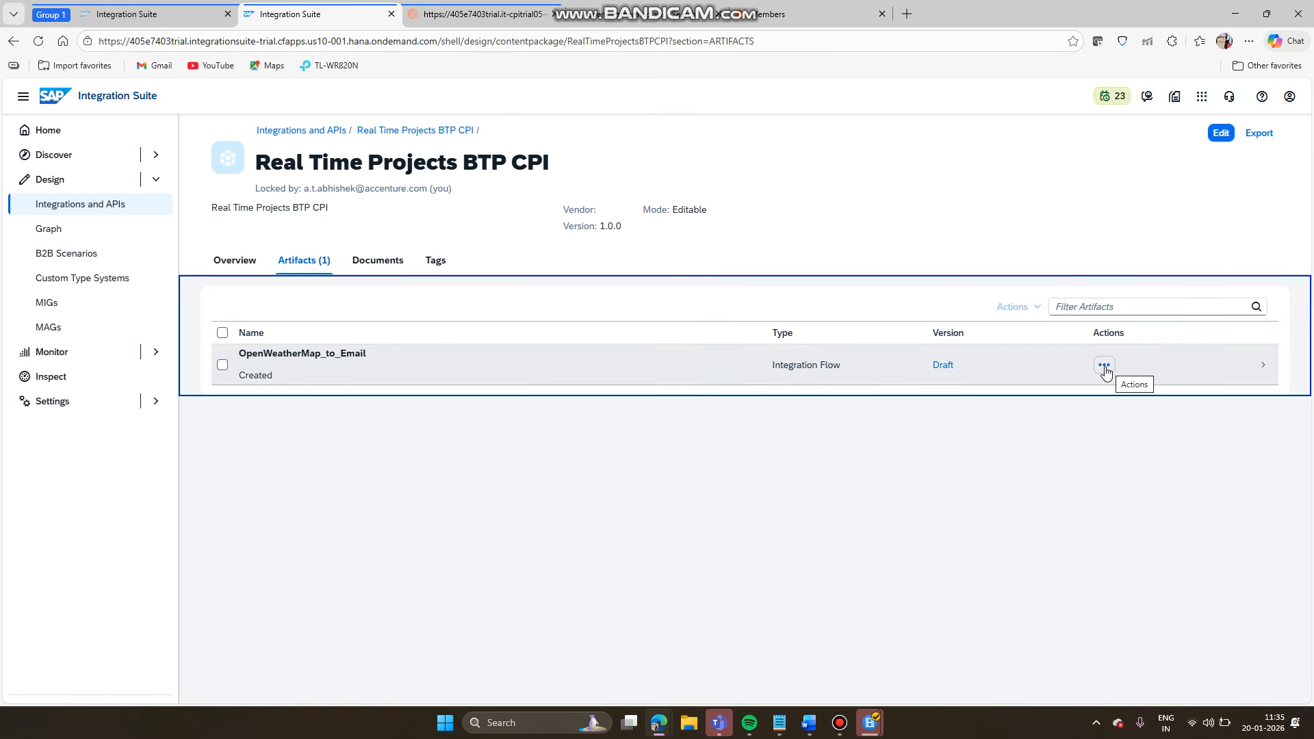
- Open the Actions menu for the OpenWeatherMap_to_Email integration flow and pick Copy
left_click(1108, 373)
scroll(1108, 373, "up", 5)
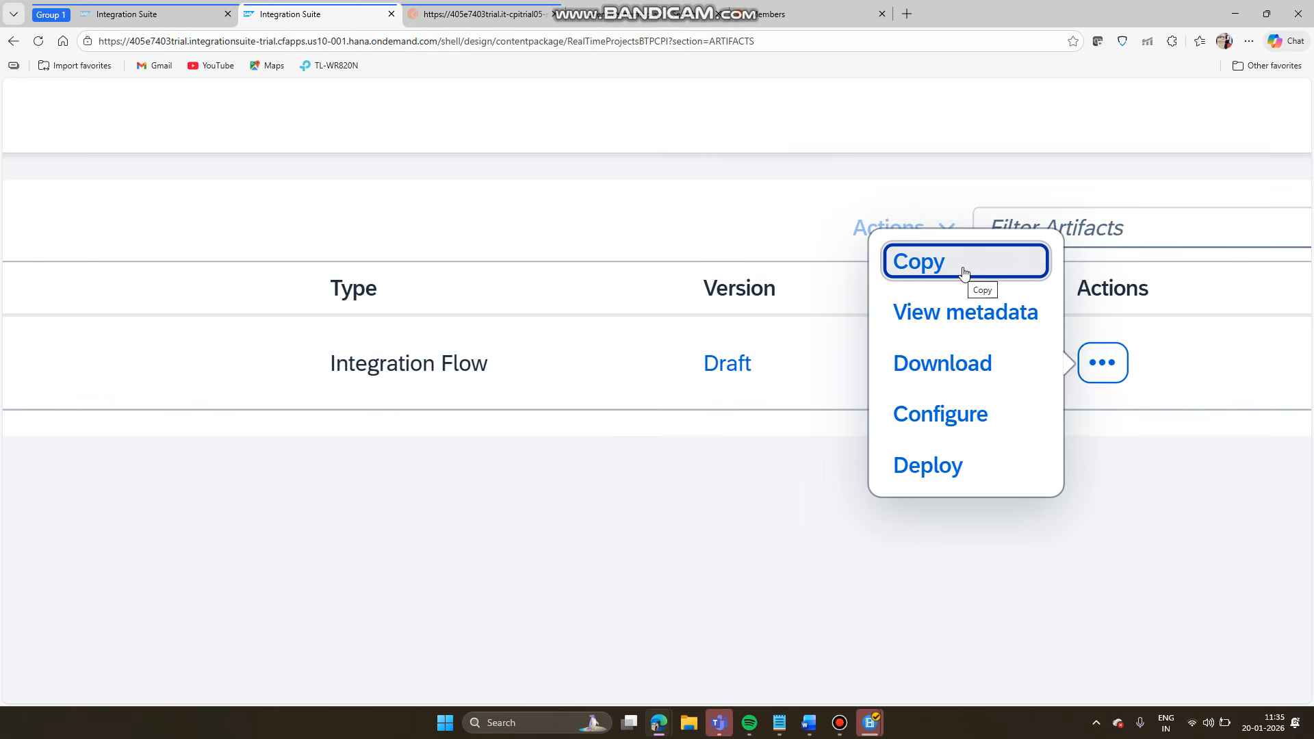
left_click(963, 273)
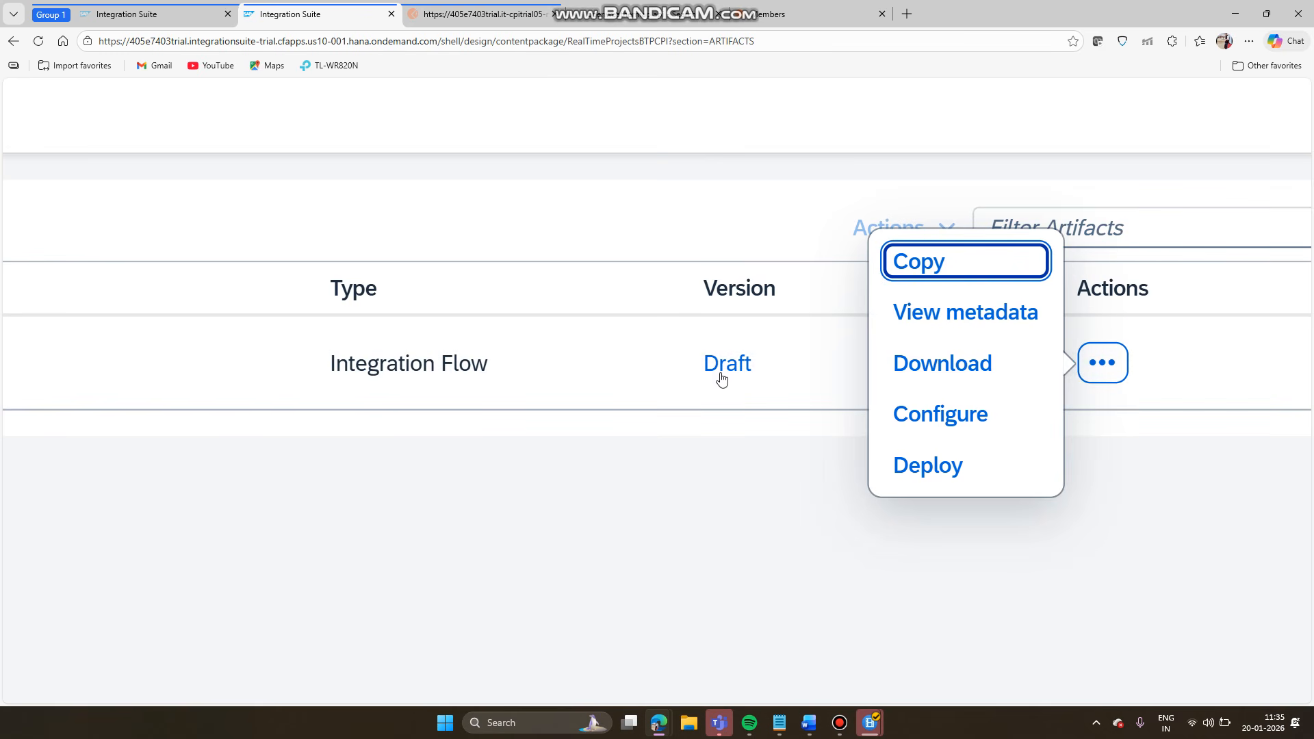
scroll(718, 376, "down", 5)
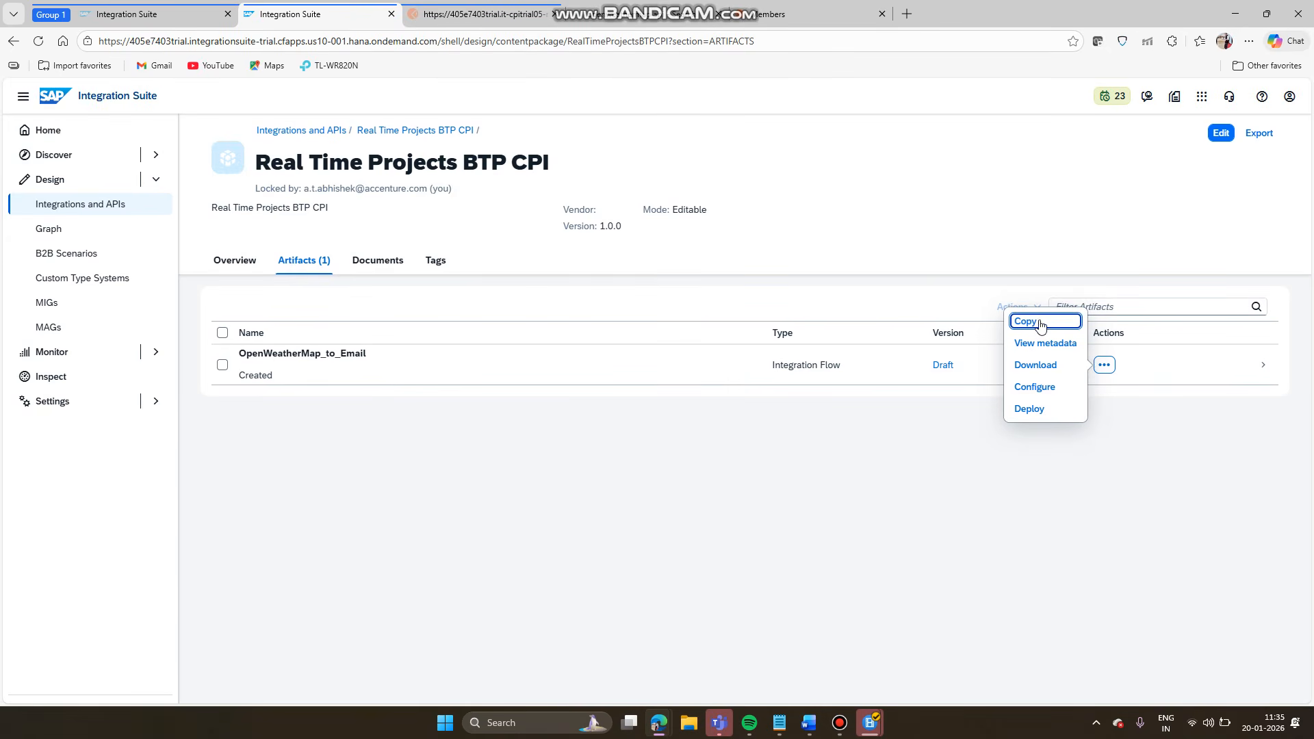
- Copy OpenWeatherMap_to_Email under the new name OpenWeatherMap_to_Email_Using _LIP
left_click(1033, 328)
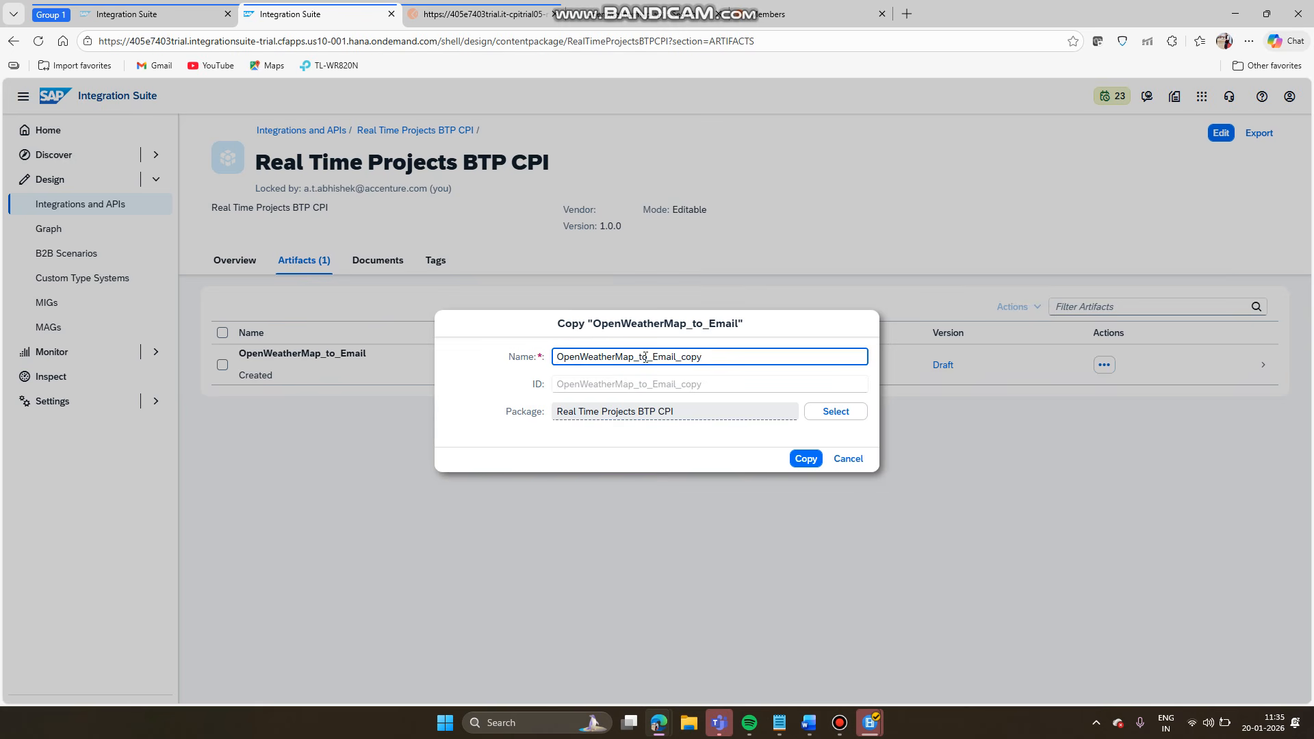
left_click_drag(706, 357, 692, 357)
type("uS")
key("BackSpace")
key("Caps_Lock")
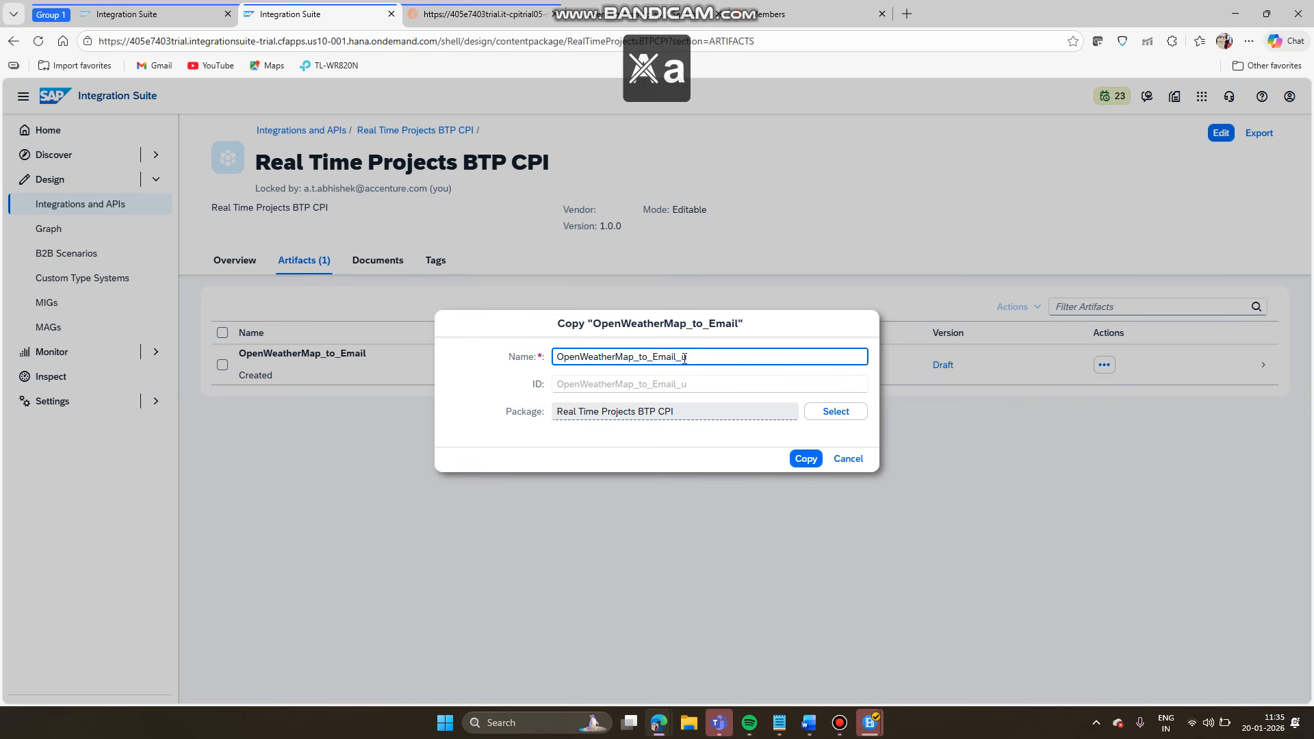
type("s")
key("BackSpace")
key("BackSpace")
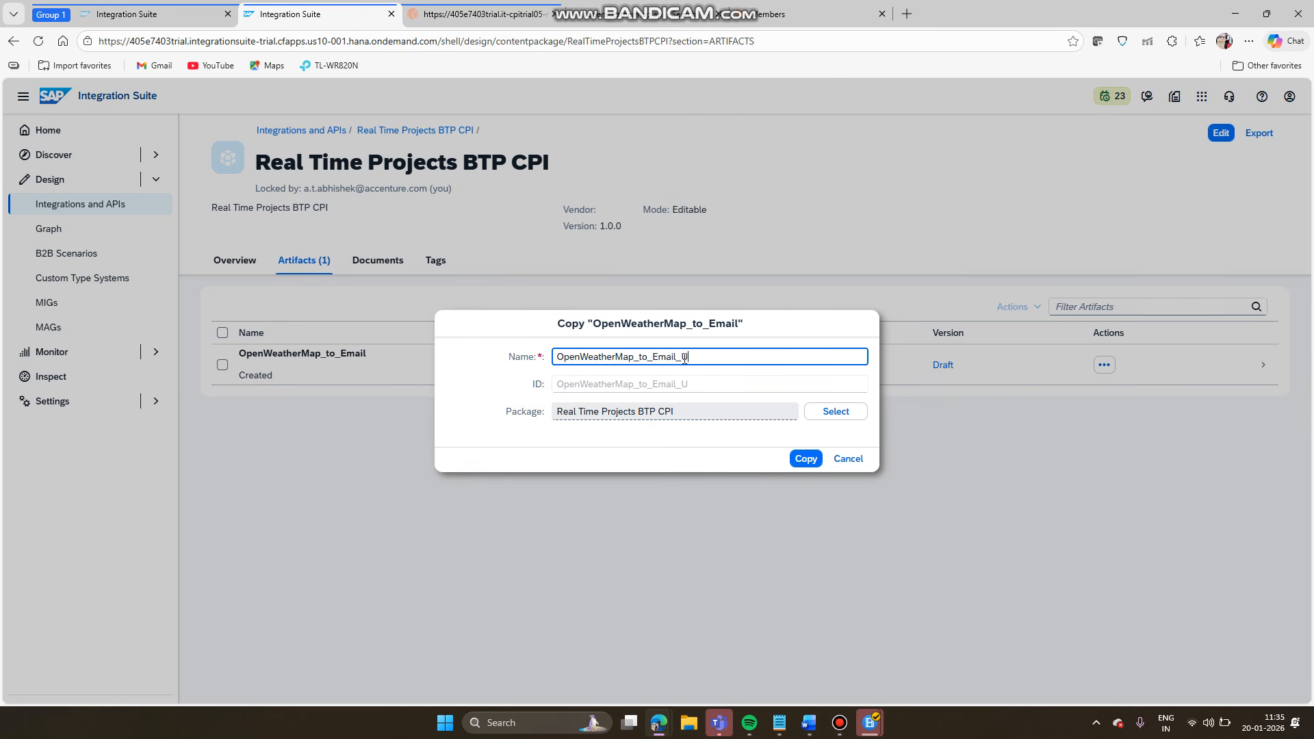
type("Using ")
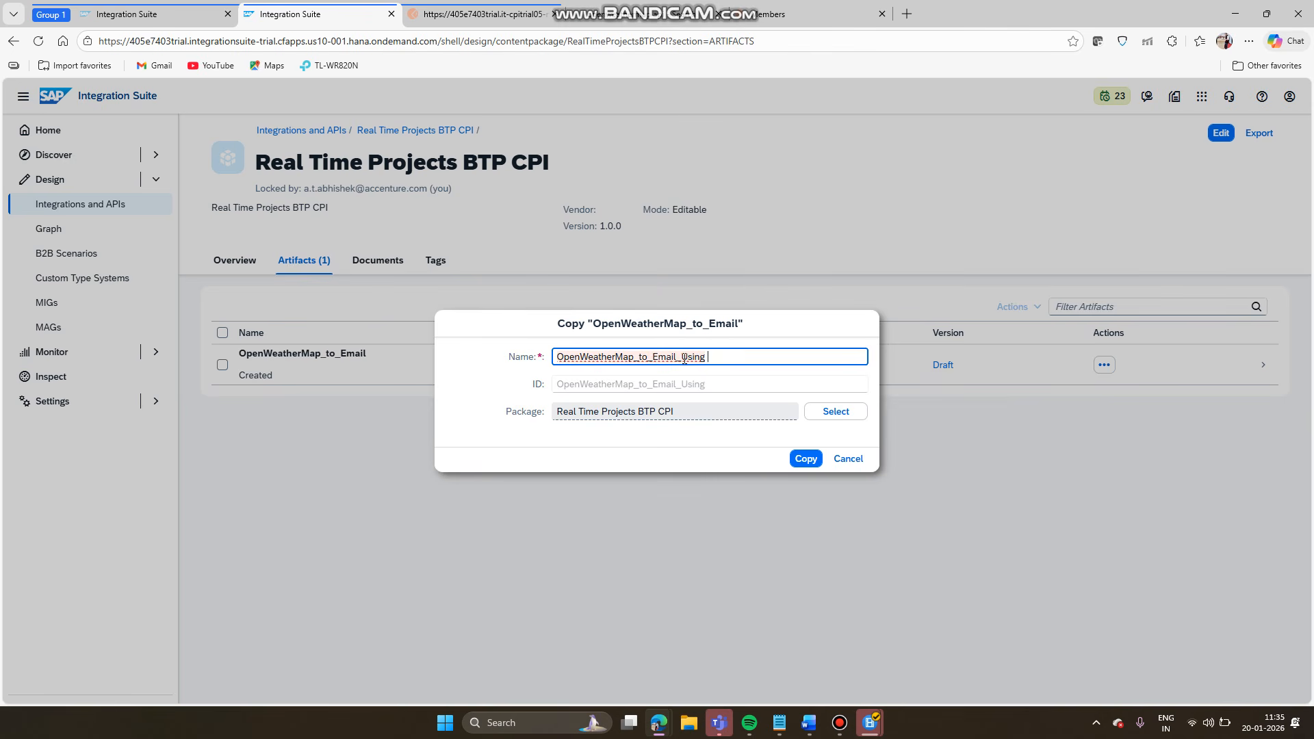
type("LIP")
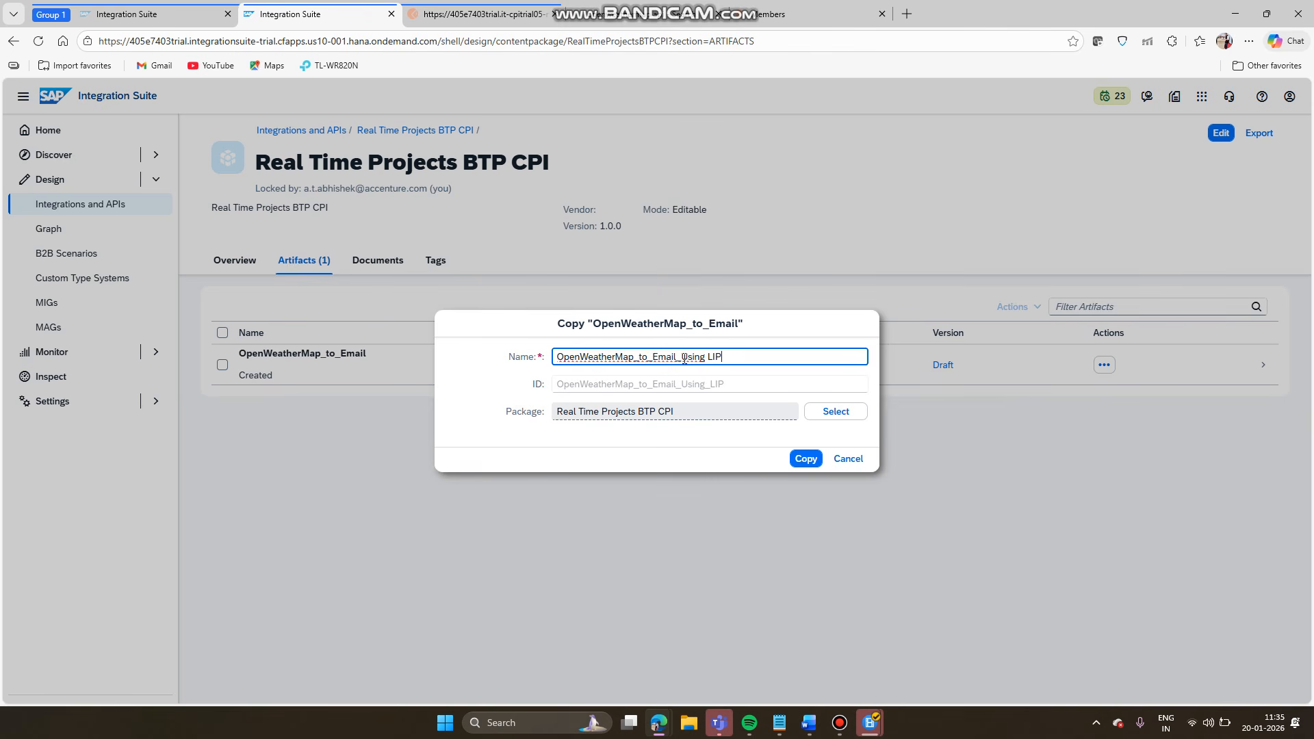
key("BackSpace")
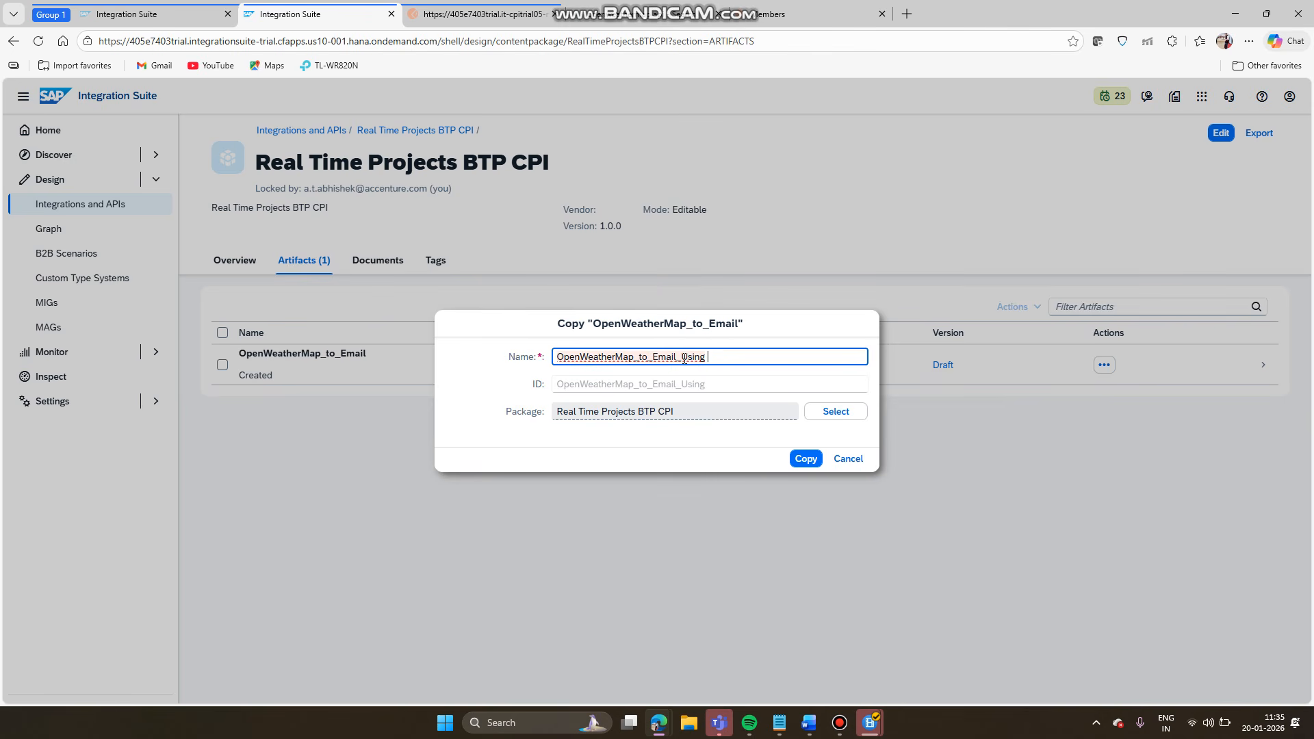
type("_LIP")
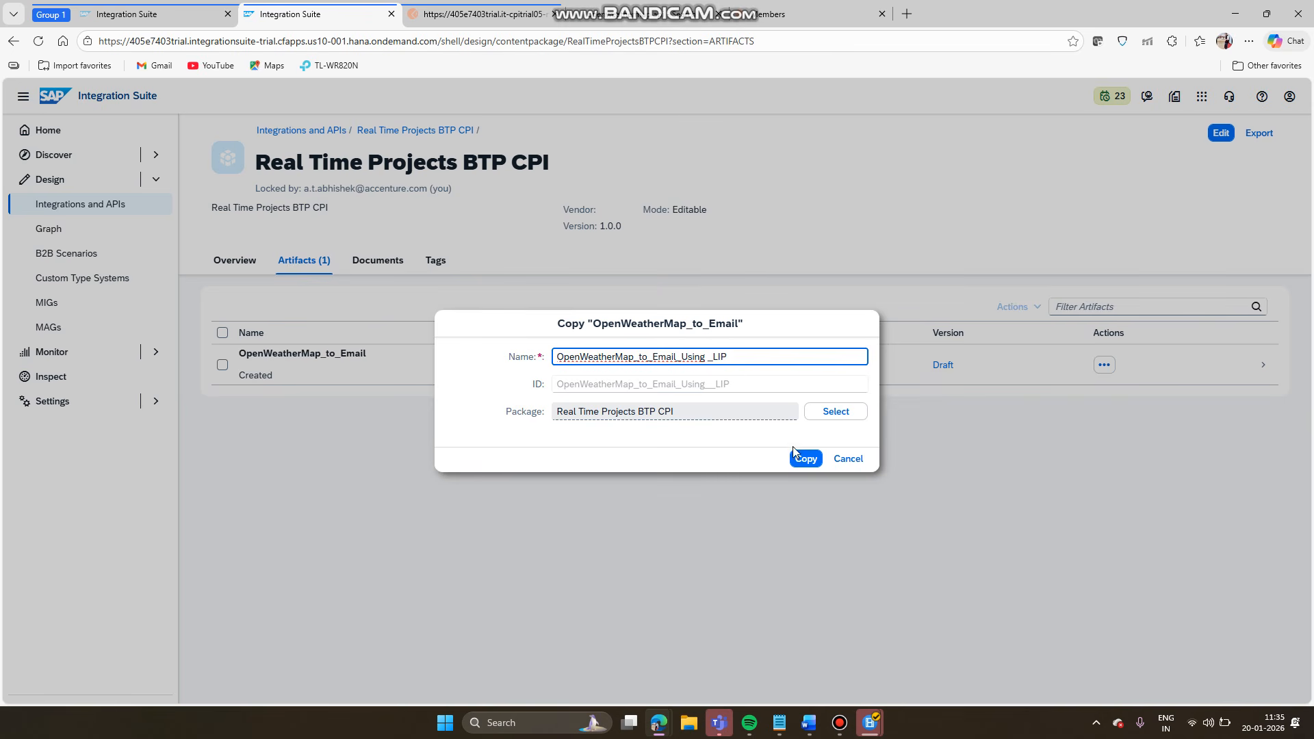
left_click(805, 461)
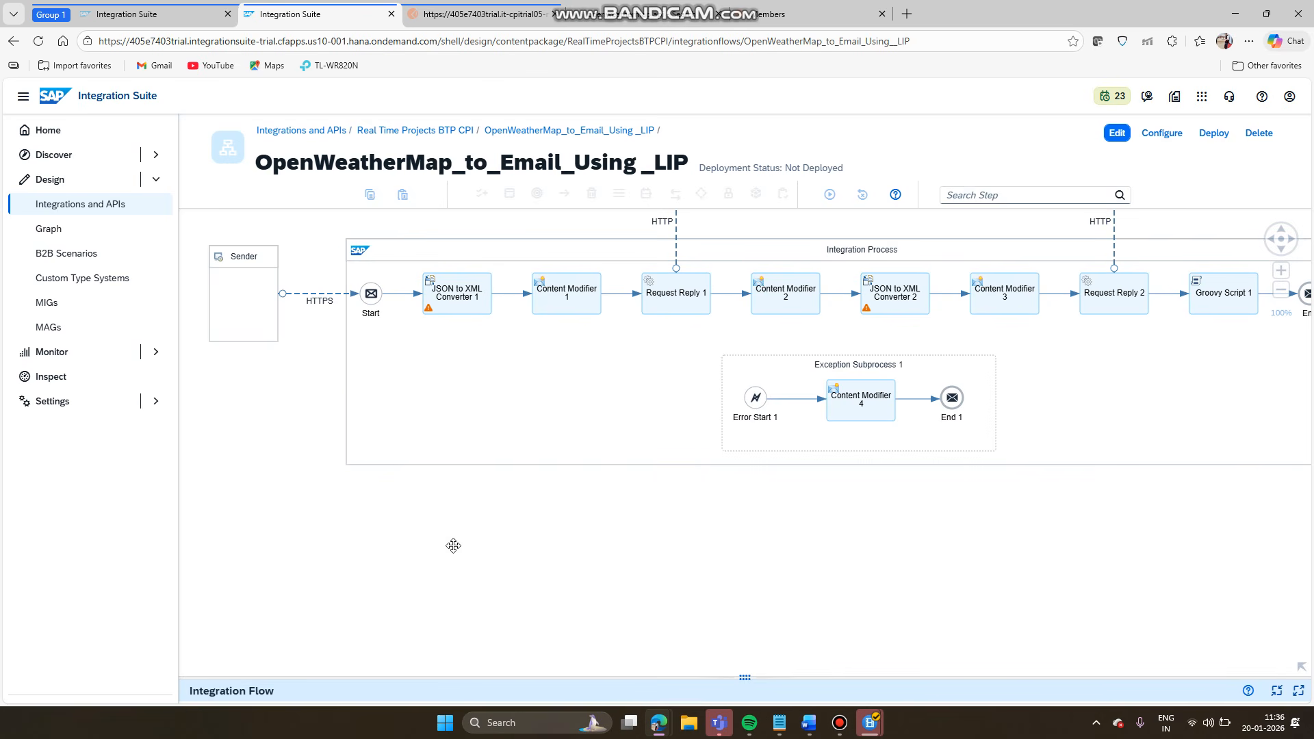
- Put the copied flow into edit mode and open the HTTPS sender channel's Connection settings
left_click_drag(533, 551, 651, 568)
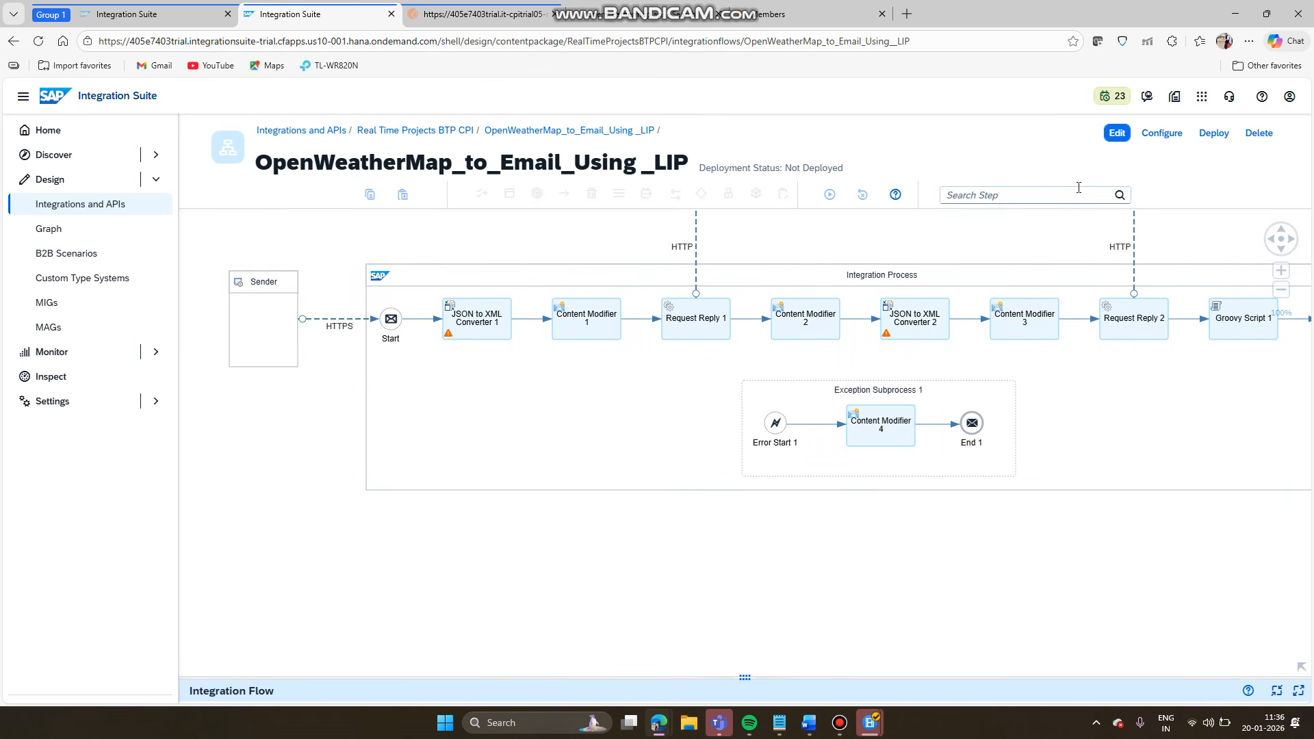
left_click(1117, 133)
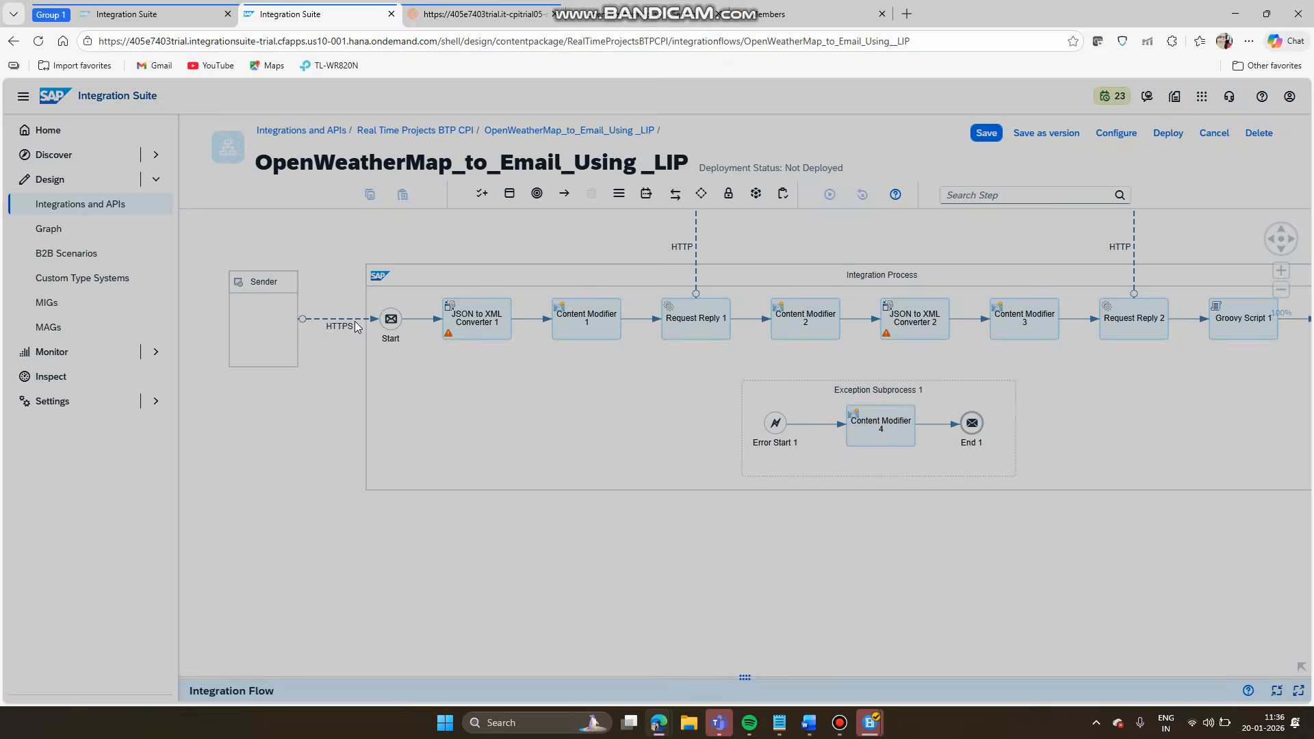
left_click(334, 319)
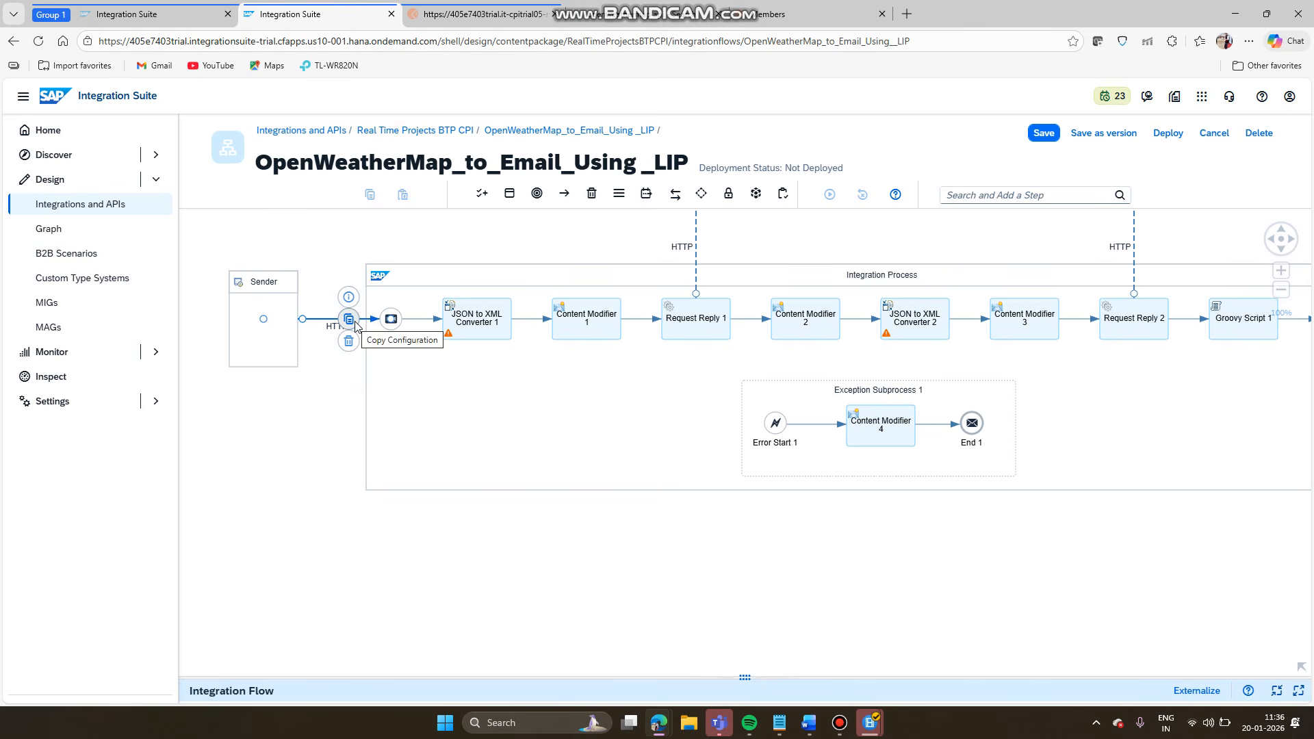
double_click(329, 318)
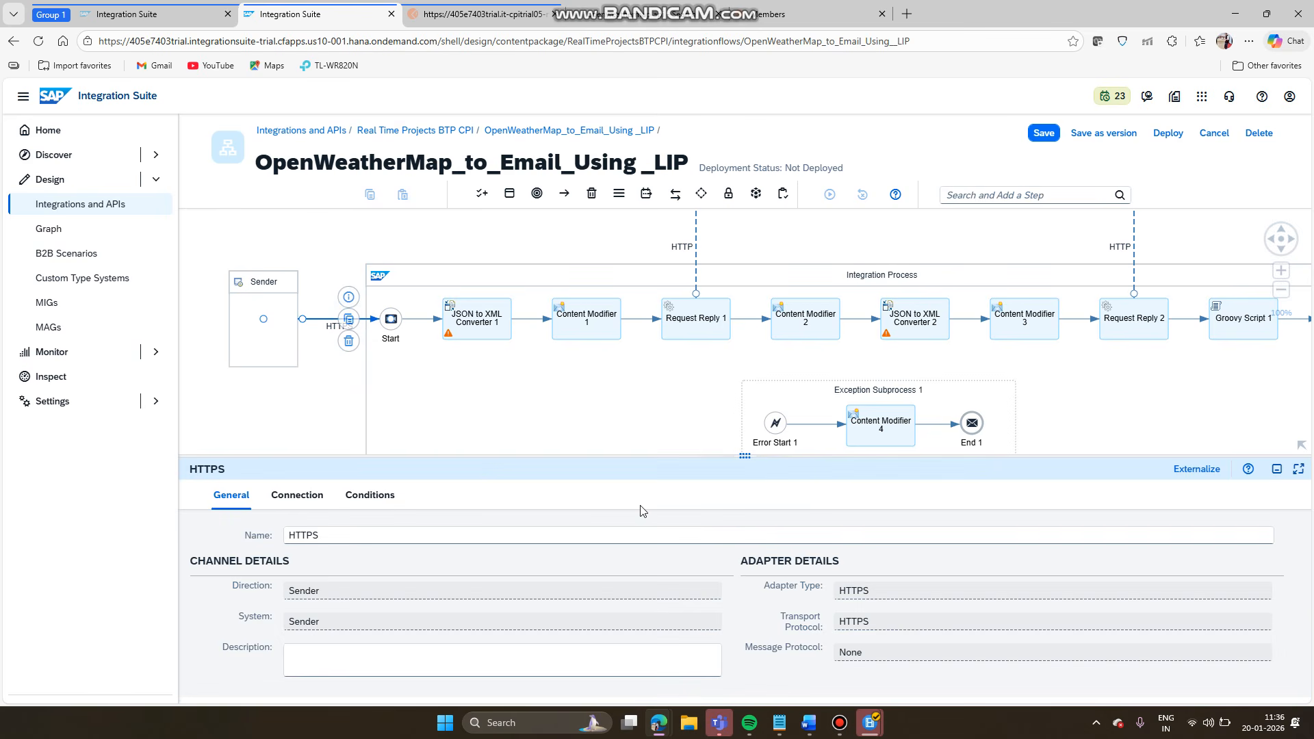
left_click(296, 495)
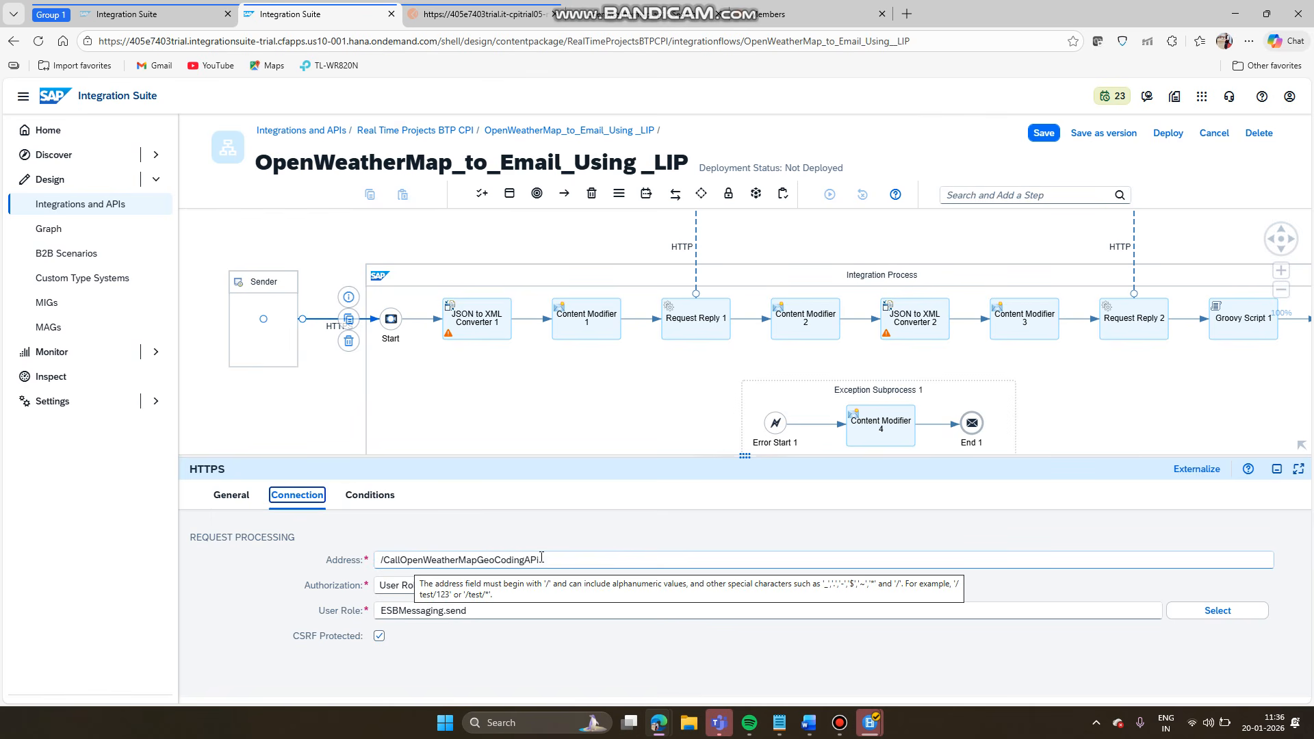
- Review the sender address /CallOpenWeatherMapGeoCodingAPi, then return to the integration flow's properties
right_click(573, 560)
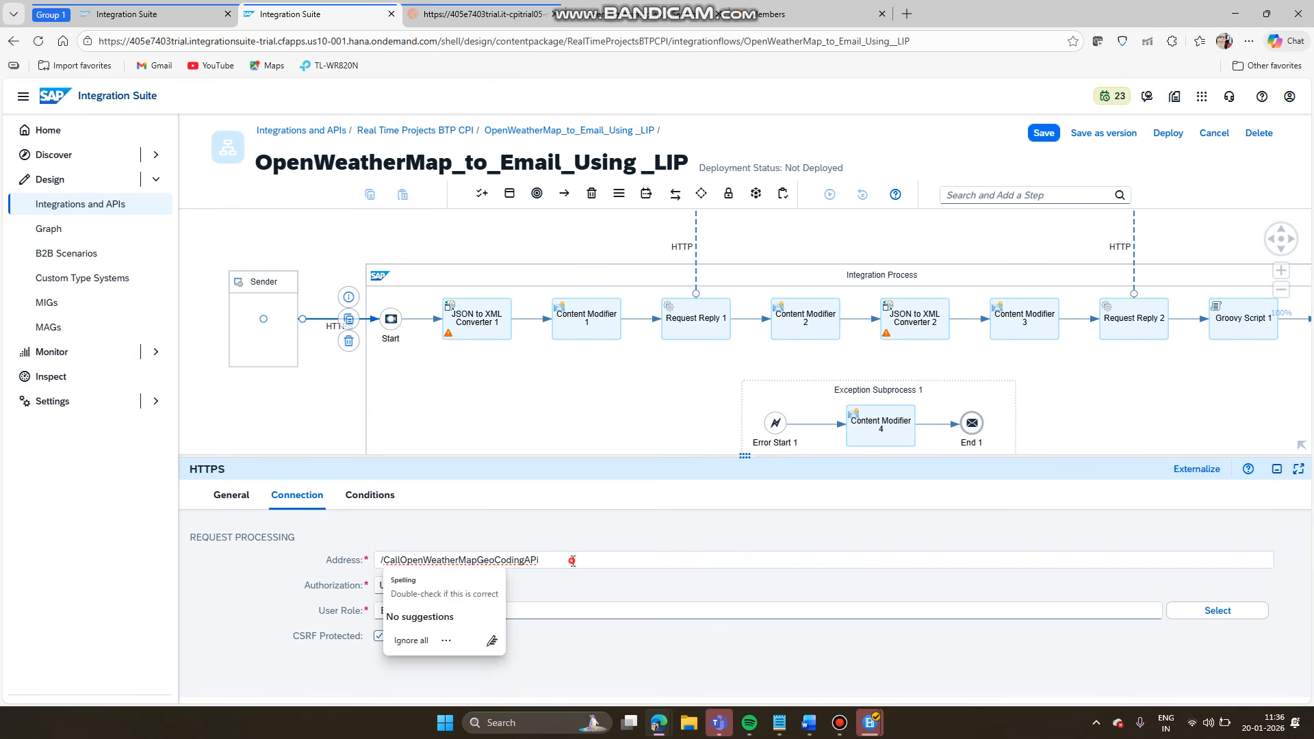
left_click_drag(443, 558, 385, 557)
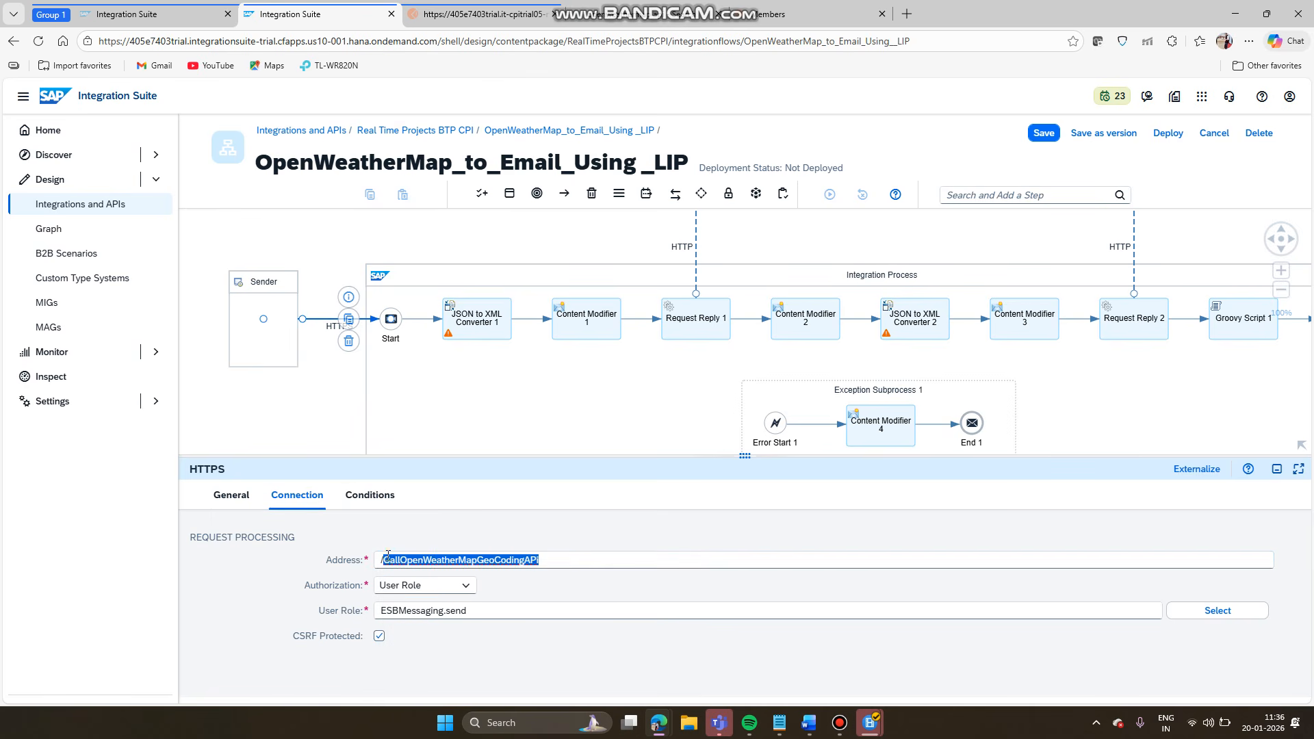
left_click(546, 563)
left_click_drag(545, 562, 367, 562)
left_click(587, 396)
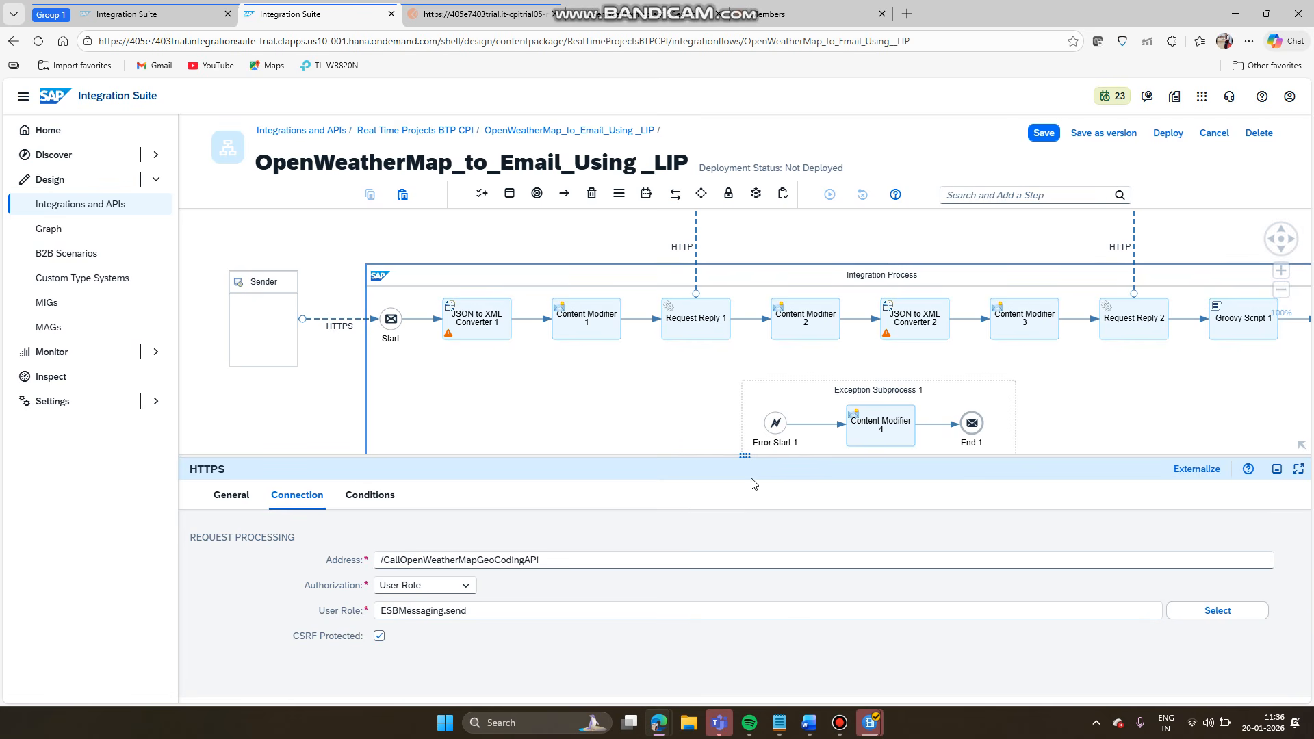
left_click_drag(747, 461, 718, 535)
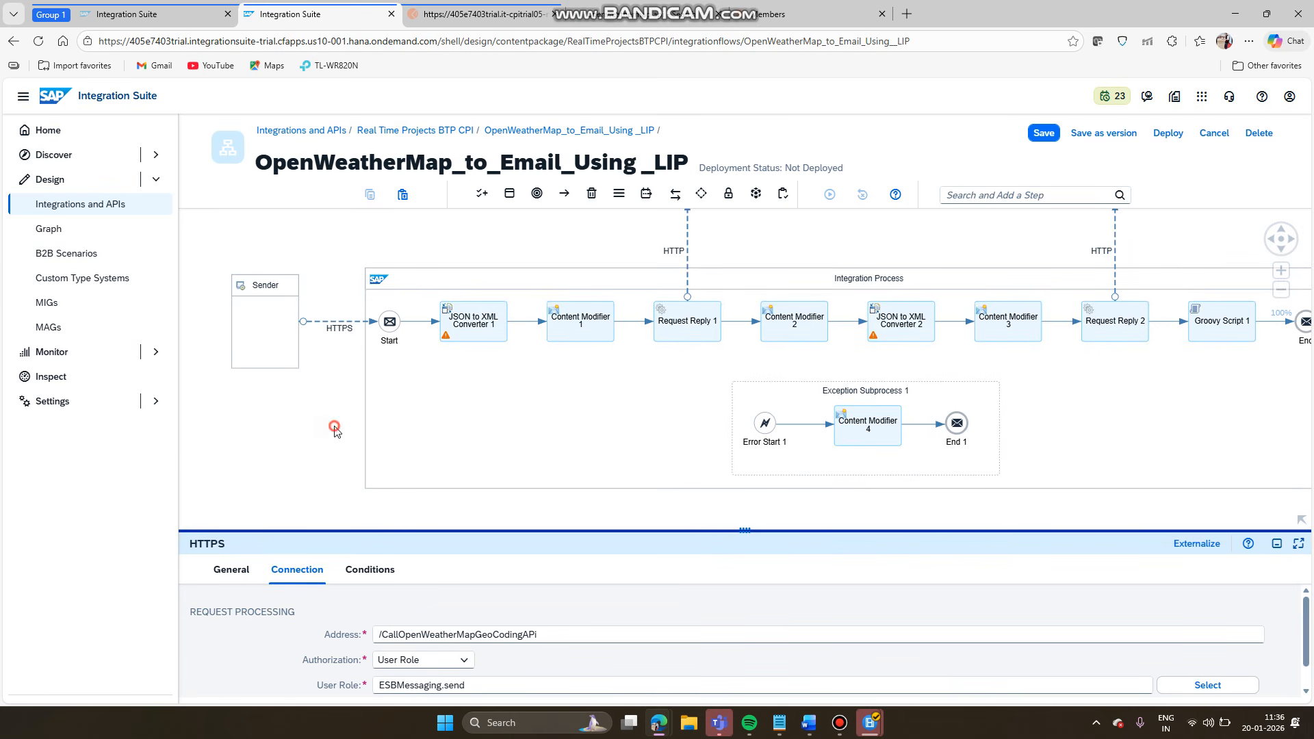
left_click(272, 397)
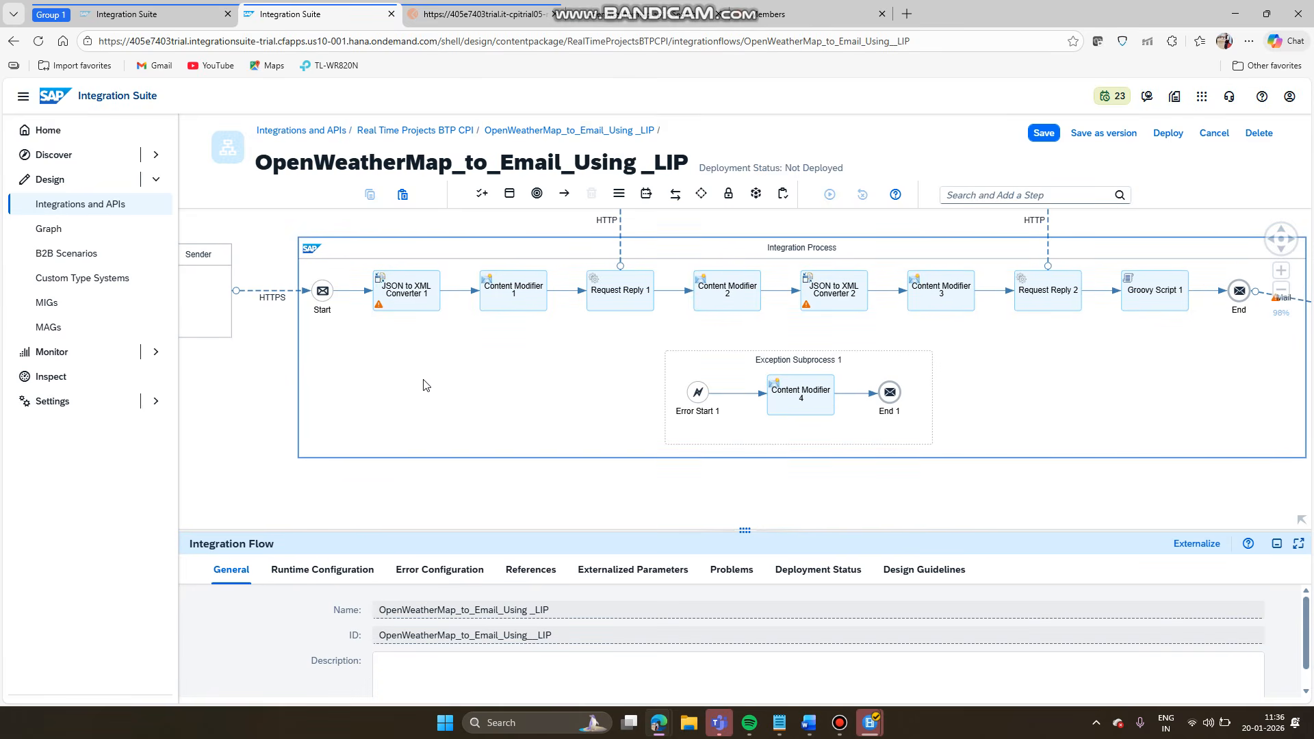
- Add Local Integration Process 1 (Start 2 to End 2) below the main Integration Process
left_click(512, 195)
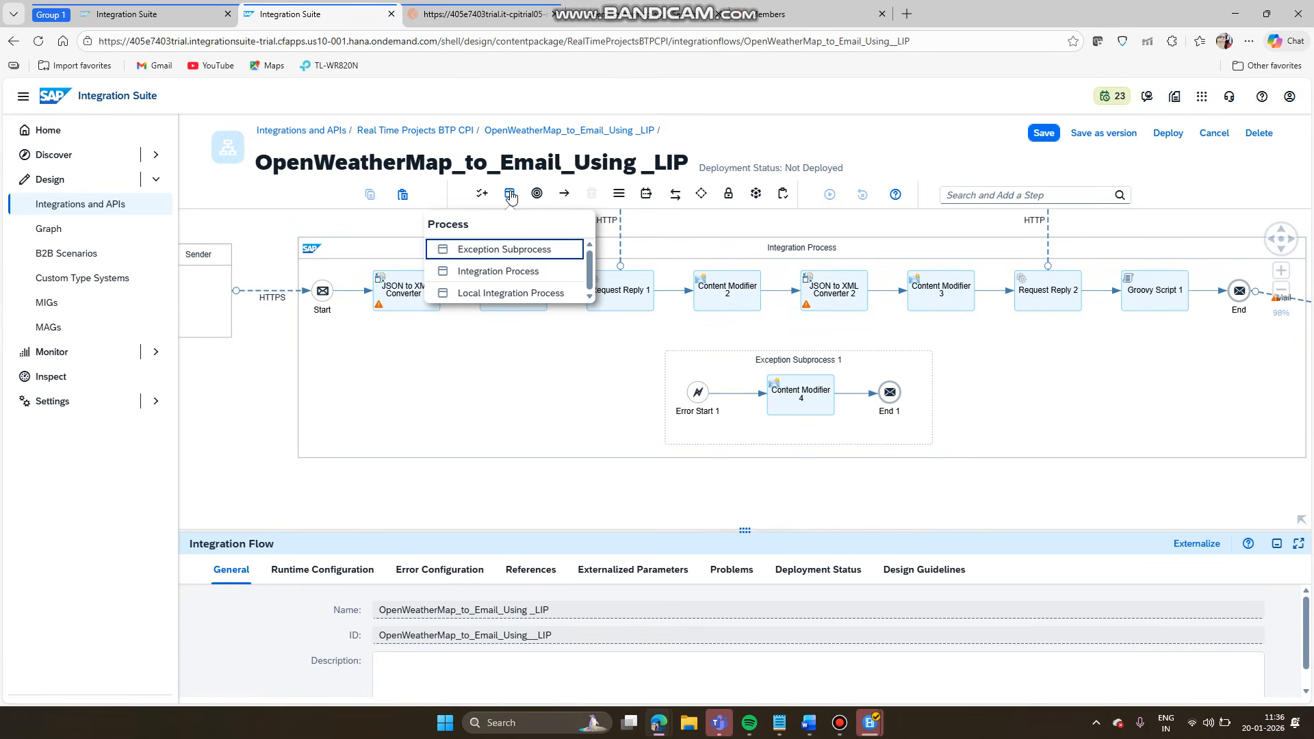
left_click(507, 295)
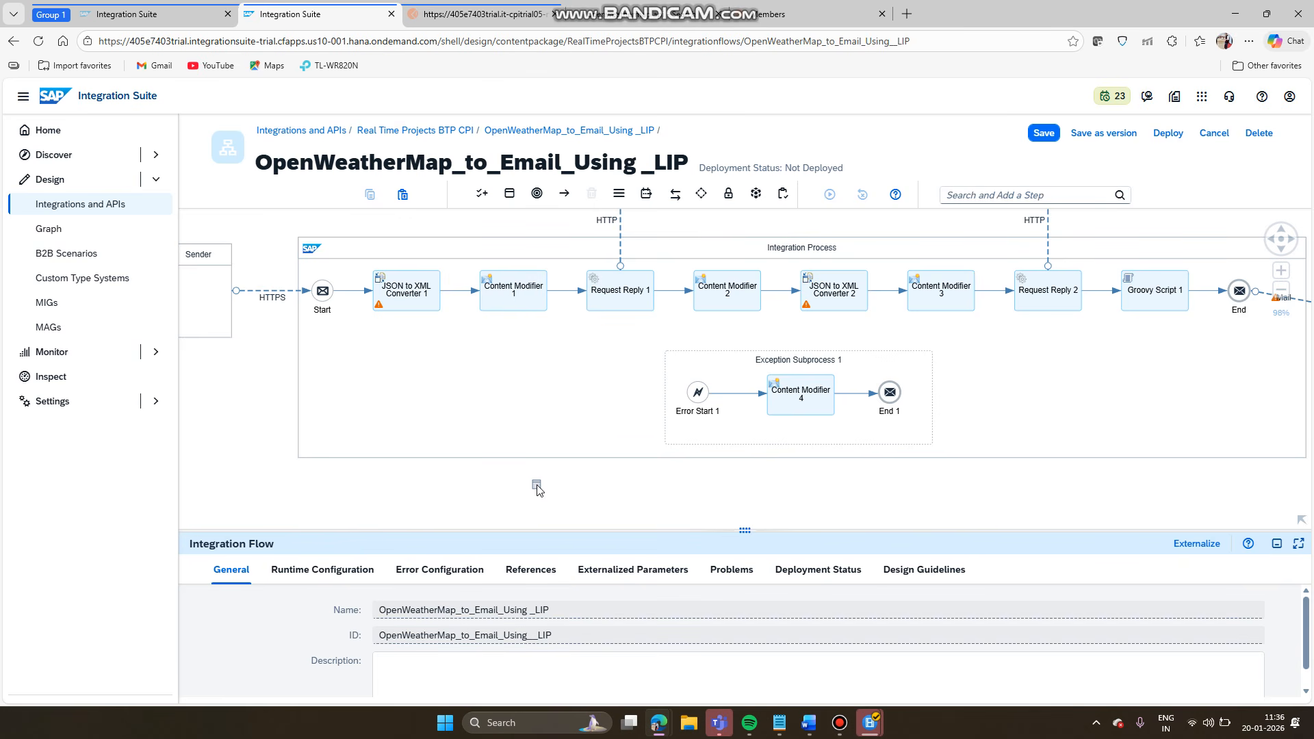
left_click(537, 487)
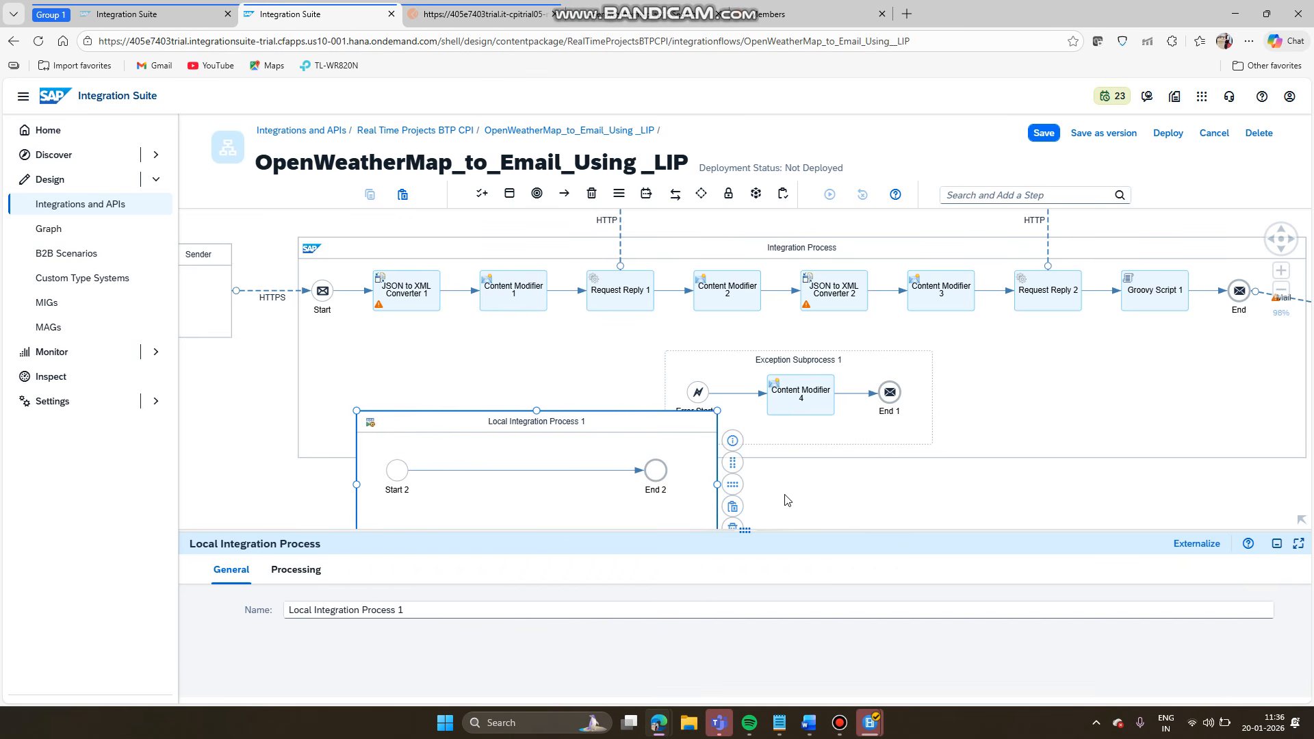
left_click_drag(747, 532, 744, 596)
left_click(816, 522)
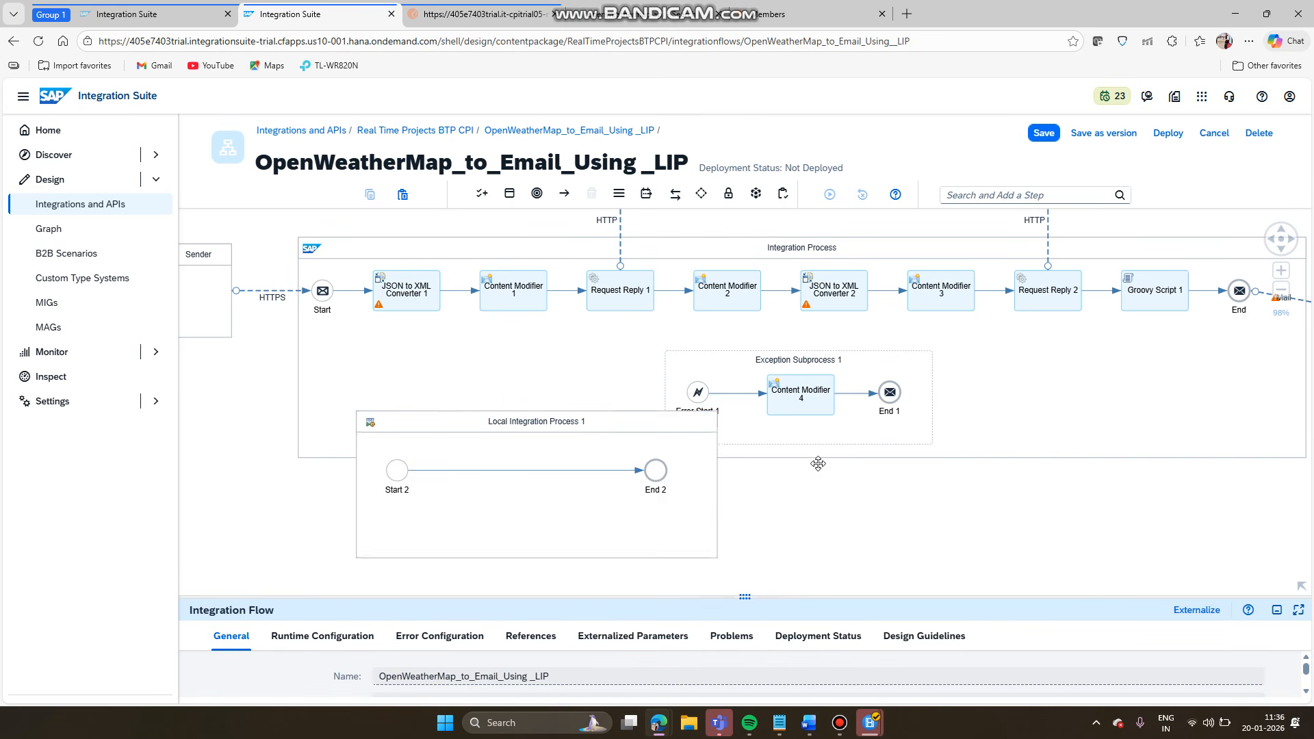
scroll(644, 342, "down", 3)
left_click_drag(634, 296, 539, 377)
left_click(573, 367)
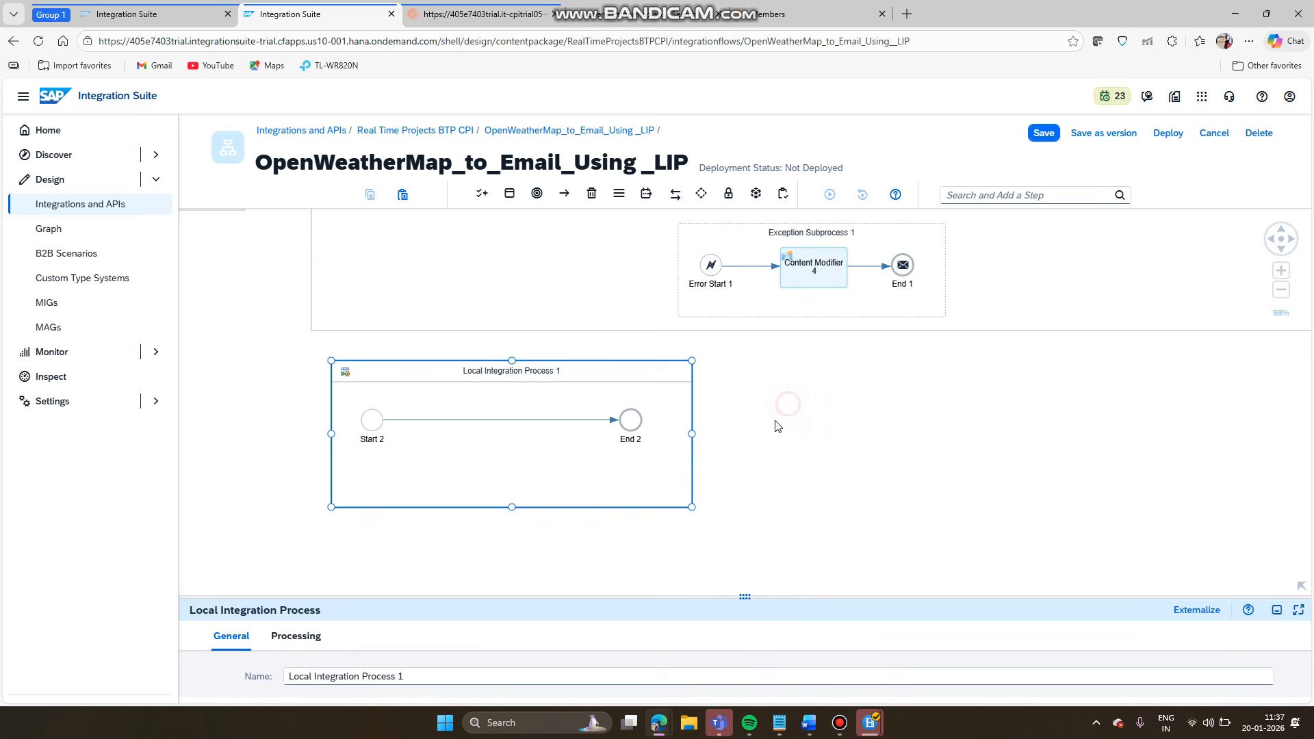
left_click_drag(780, 419, 723, 512)
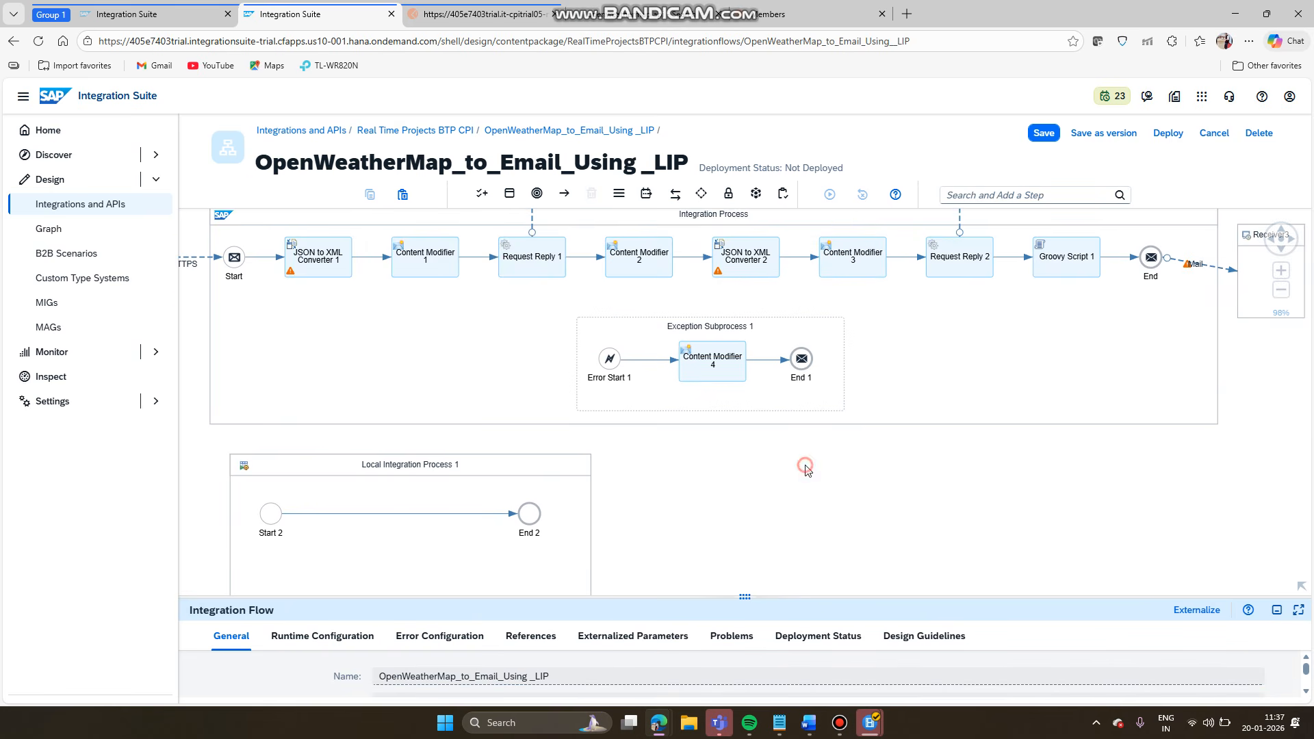
left_click_drag(805, 469, 766, 550)
left_click(709, 303)
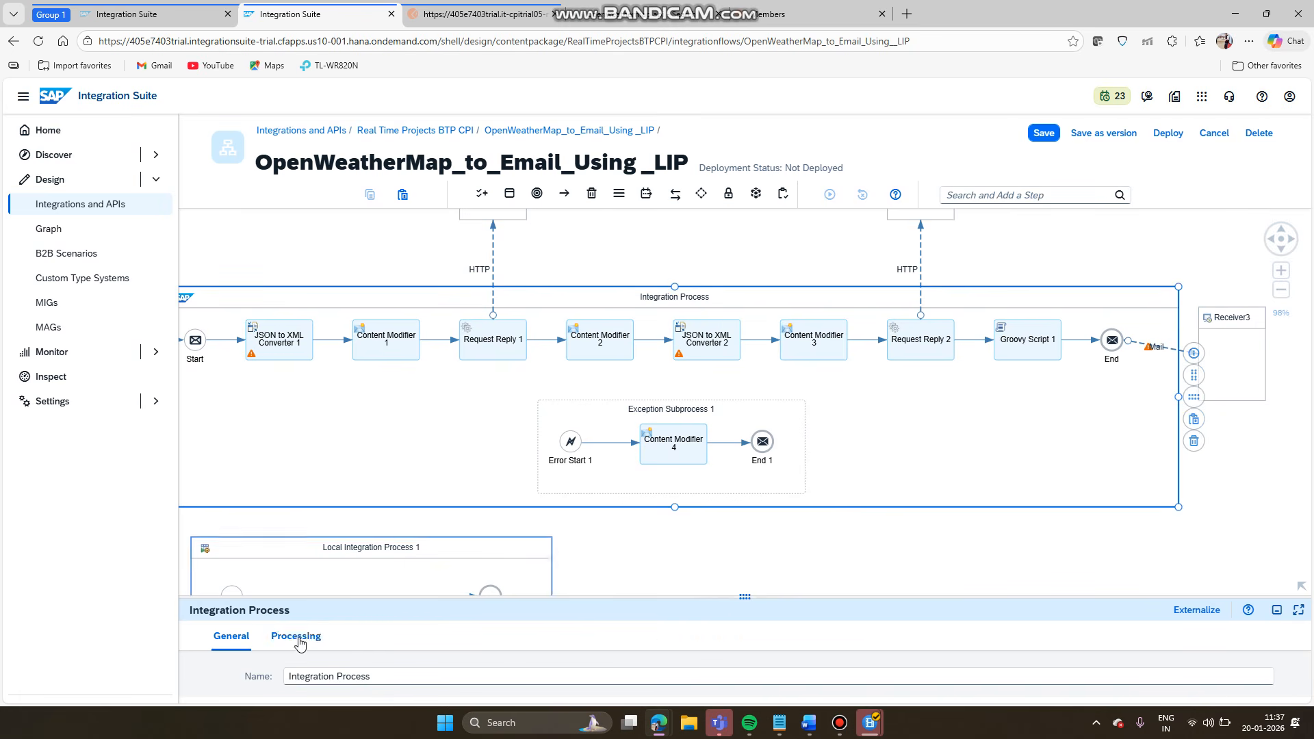
- Replace the Integration Process name in the General tab with 'Main FLow'
left_click_drag(733, 600, 782, 392)
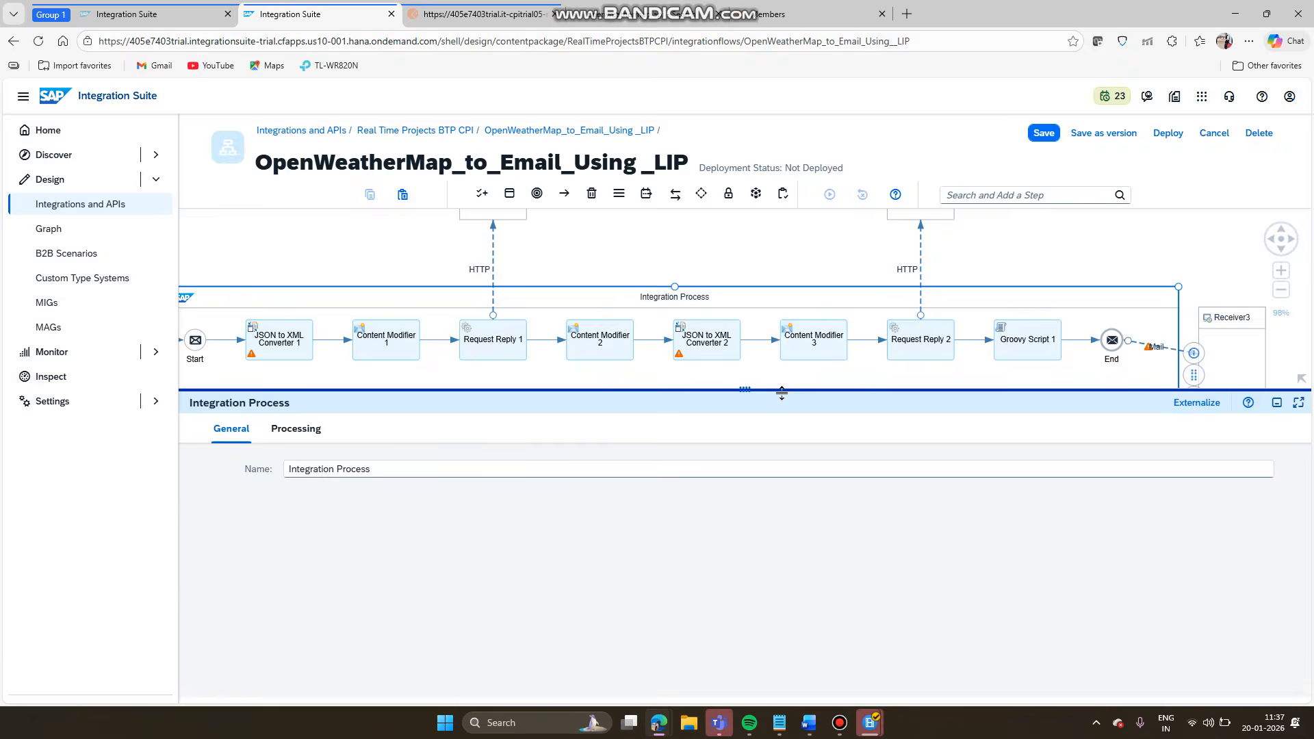
triple_click(407, 471)
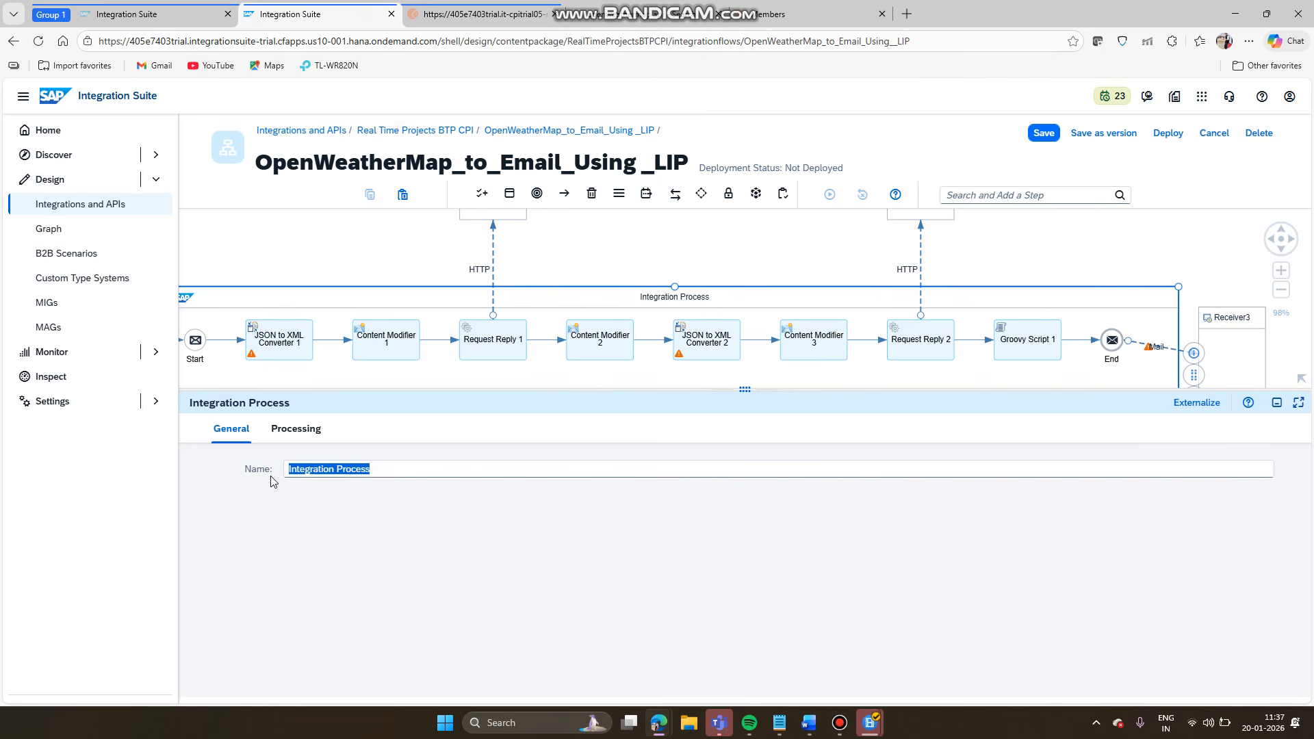
type("Main")
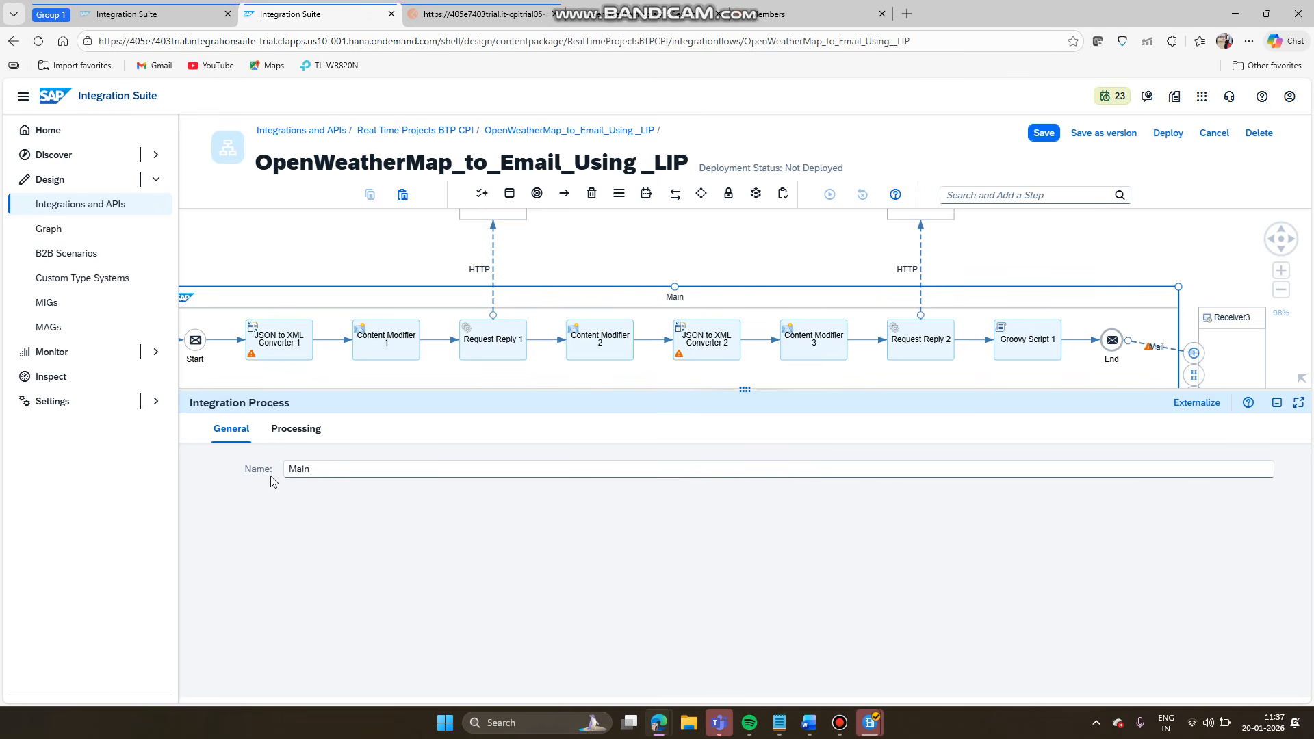
type(" FLow")
left_click_drag(746, 389, 822, 440)
left_click(726, 538)
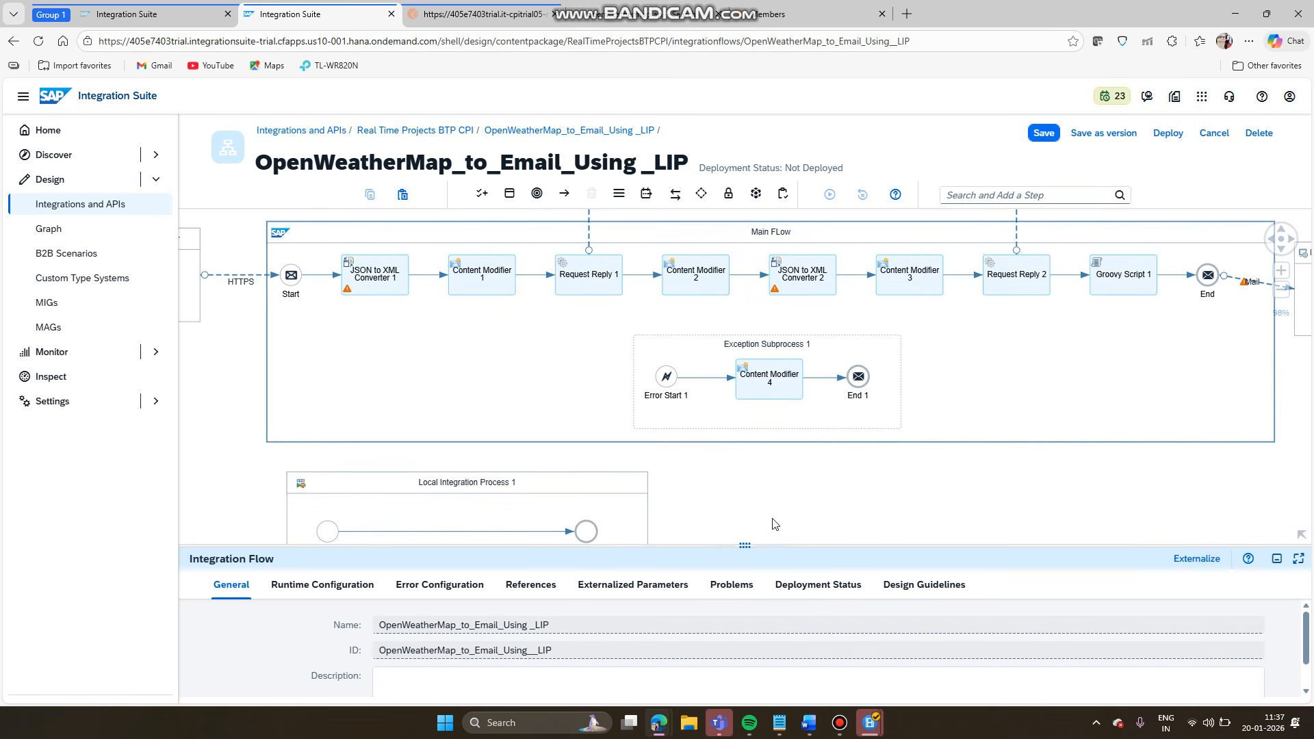
left_click_drag(771, 525, 807, 490)
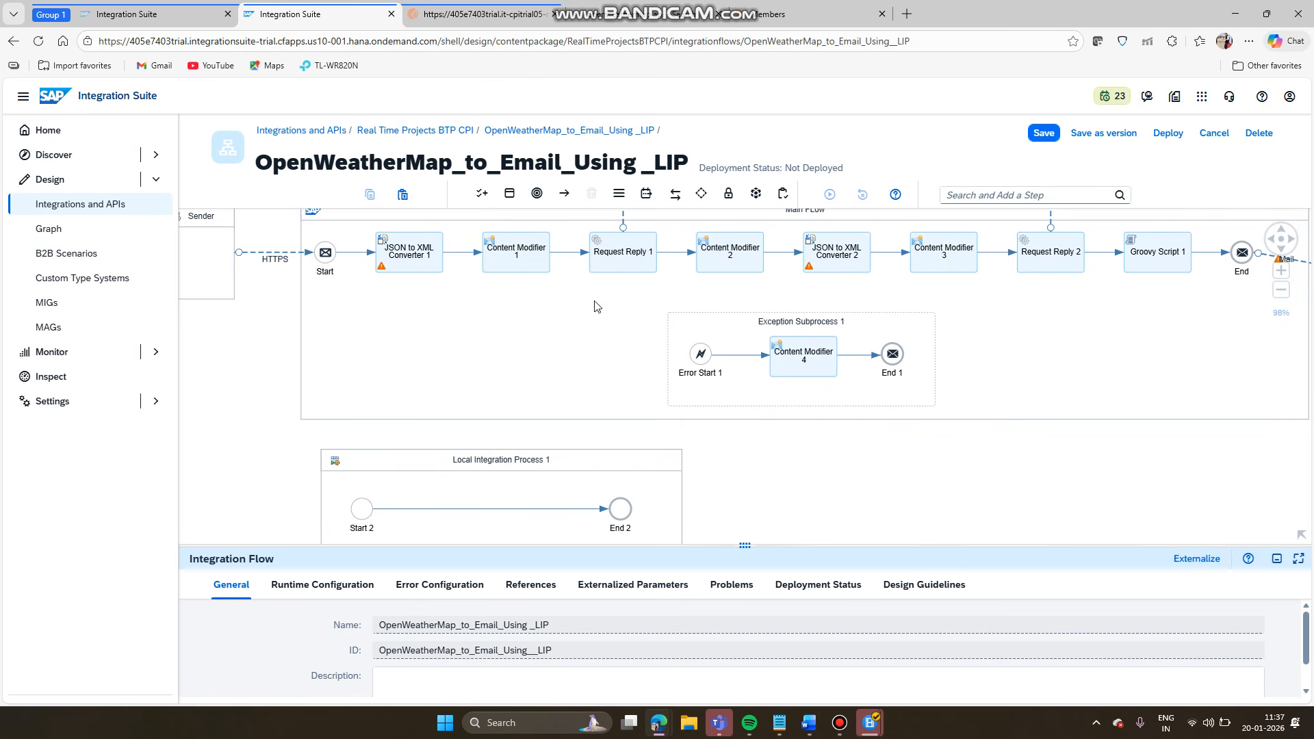
left_click_drag(739, 459, 743, 413)
- Rename Local Integration Process 1 to 'Fetch Geo Coordinates', fixing the spelling via the suggestion
left_click(537, 429)
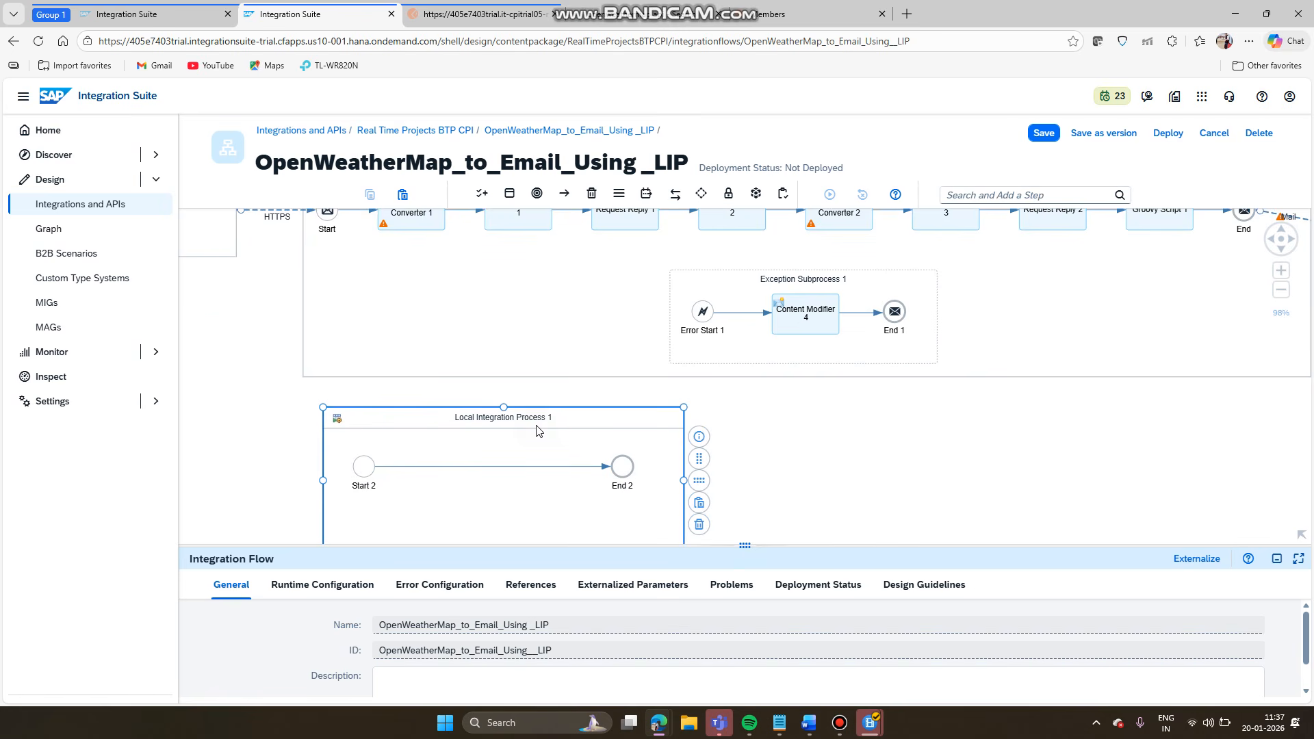
left_click_drag(744, 545, 746, 459)
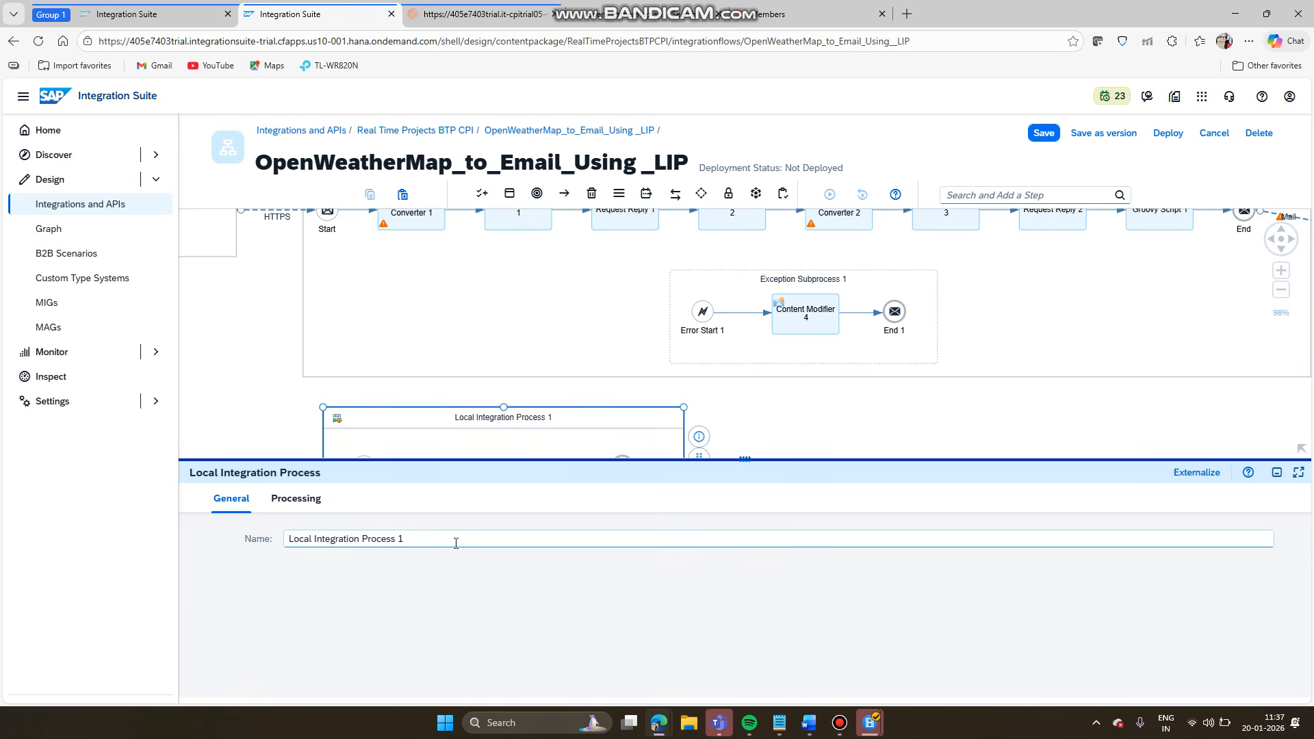
left_click_drag(444, 538, 185, 562)
type("G")
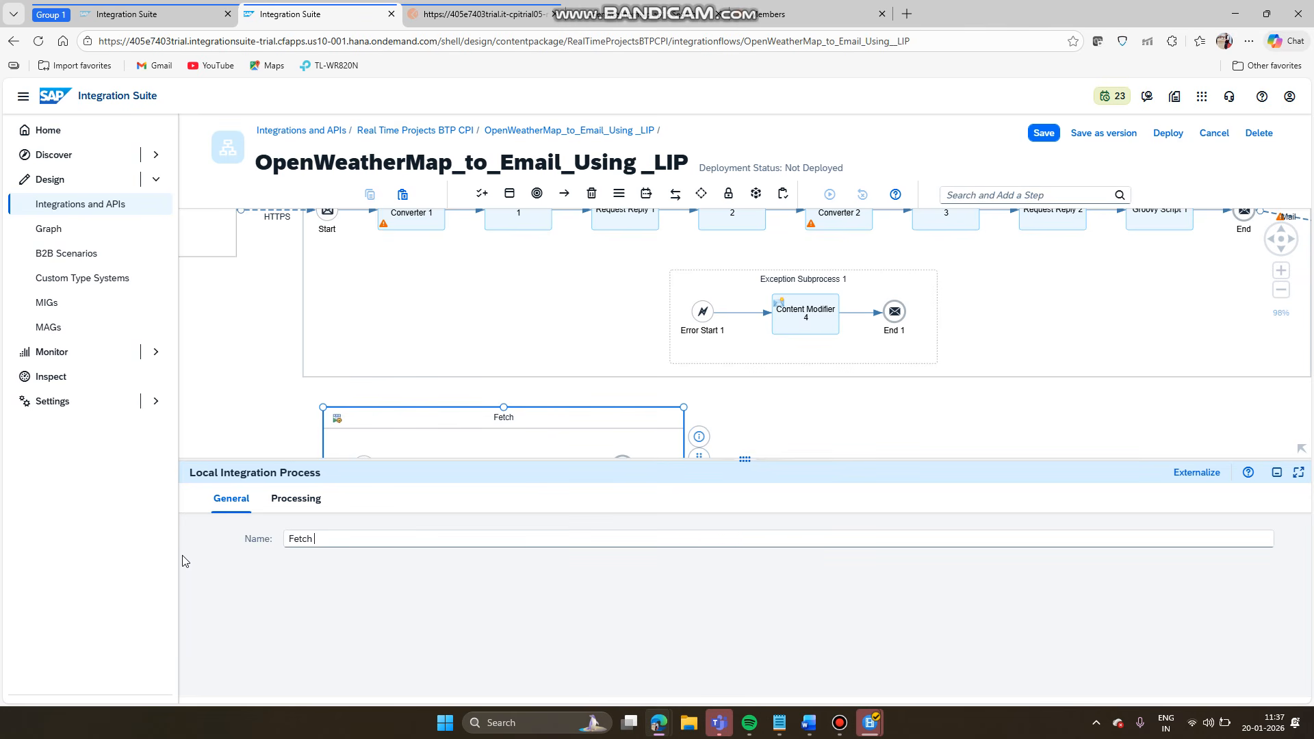
type("etch Geo")
type(" Co")
type("O")
key("BackSpace")
type("O")
key("BackSpace")
type("rdinates")
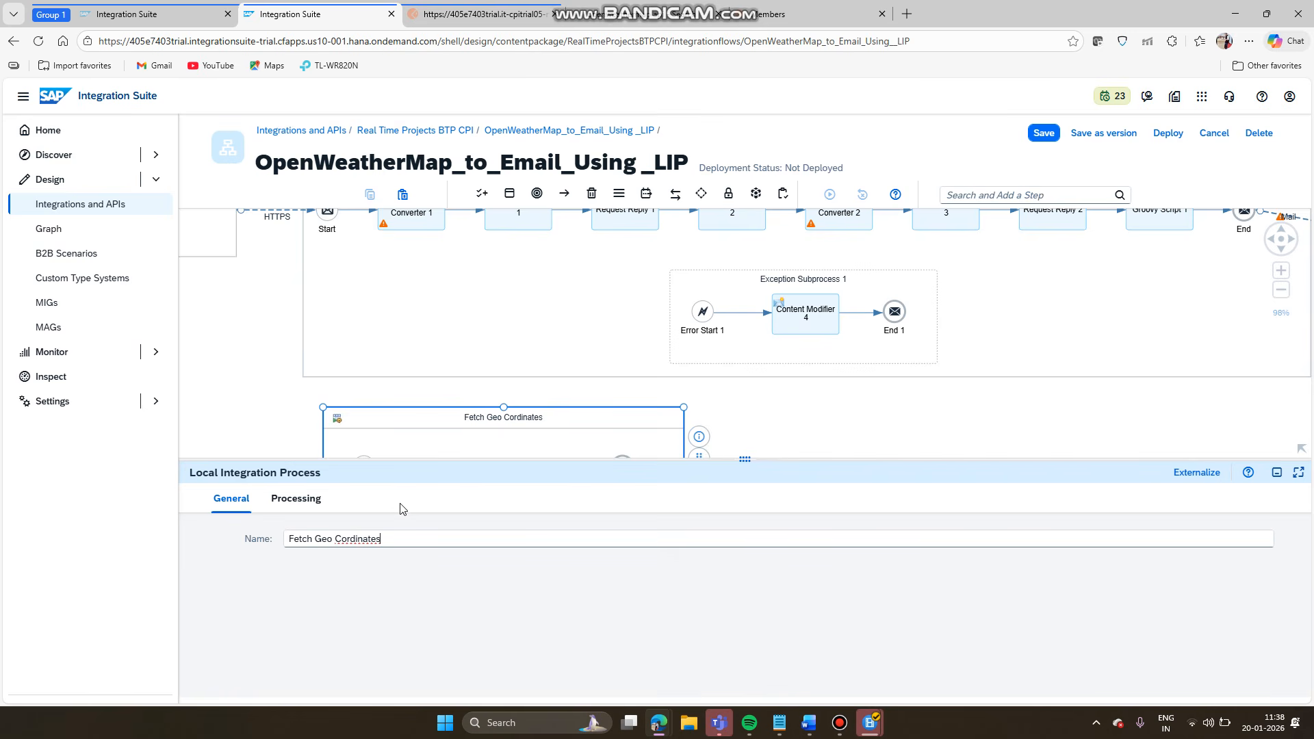
left_click(367, 539)
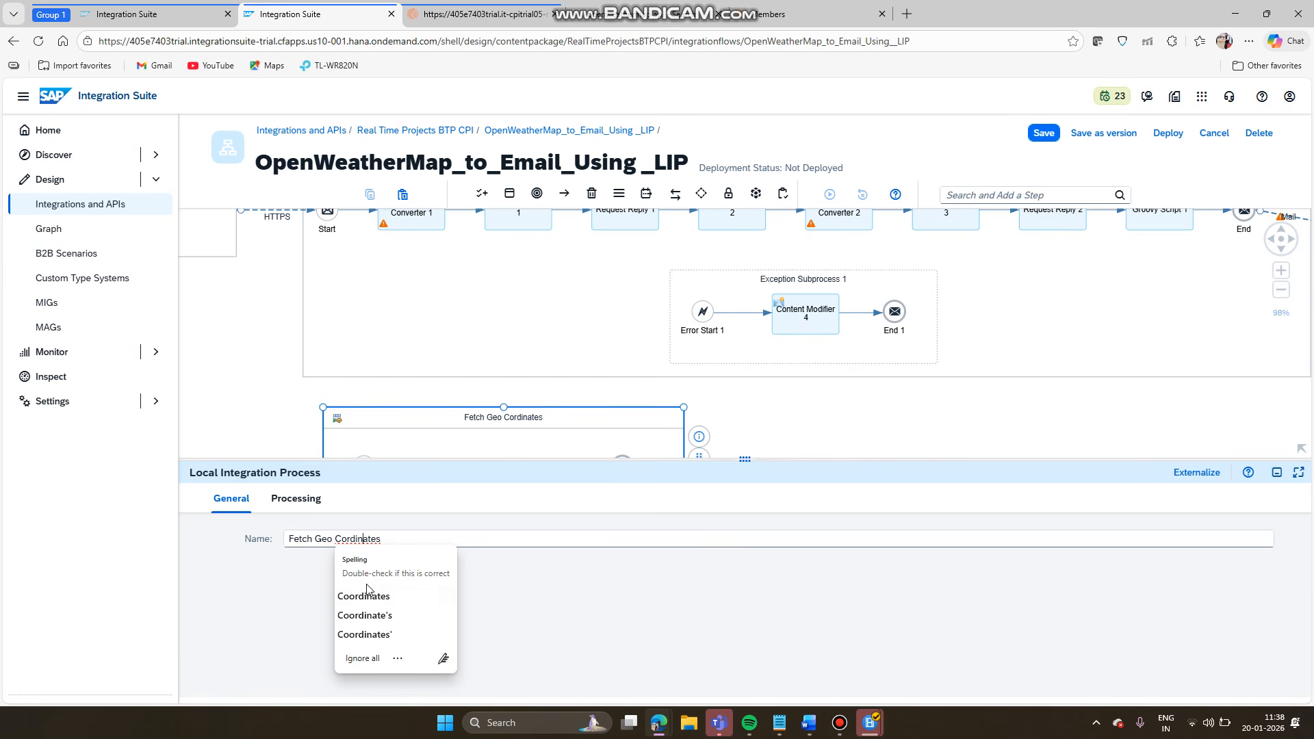
left_click(366, 596)
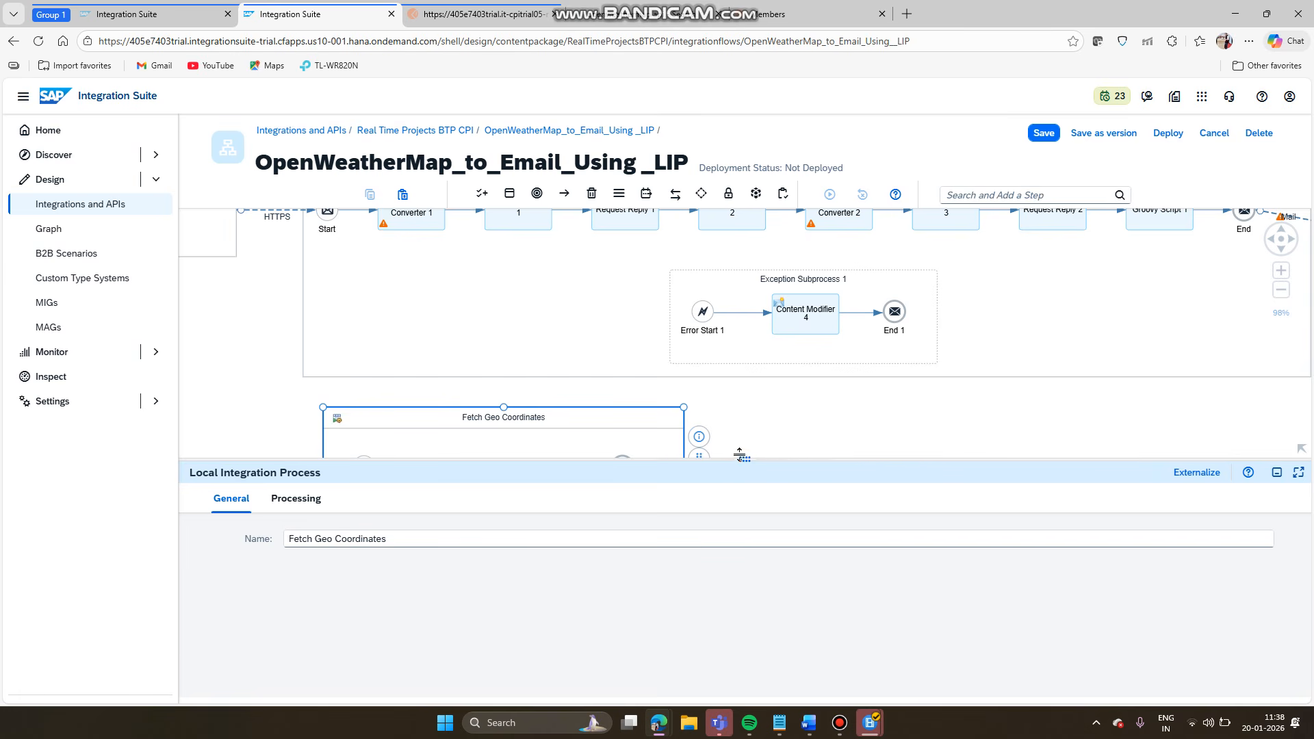
left_click_drag(744, 463, 744, 523)
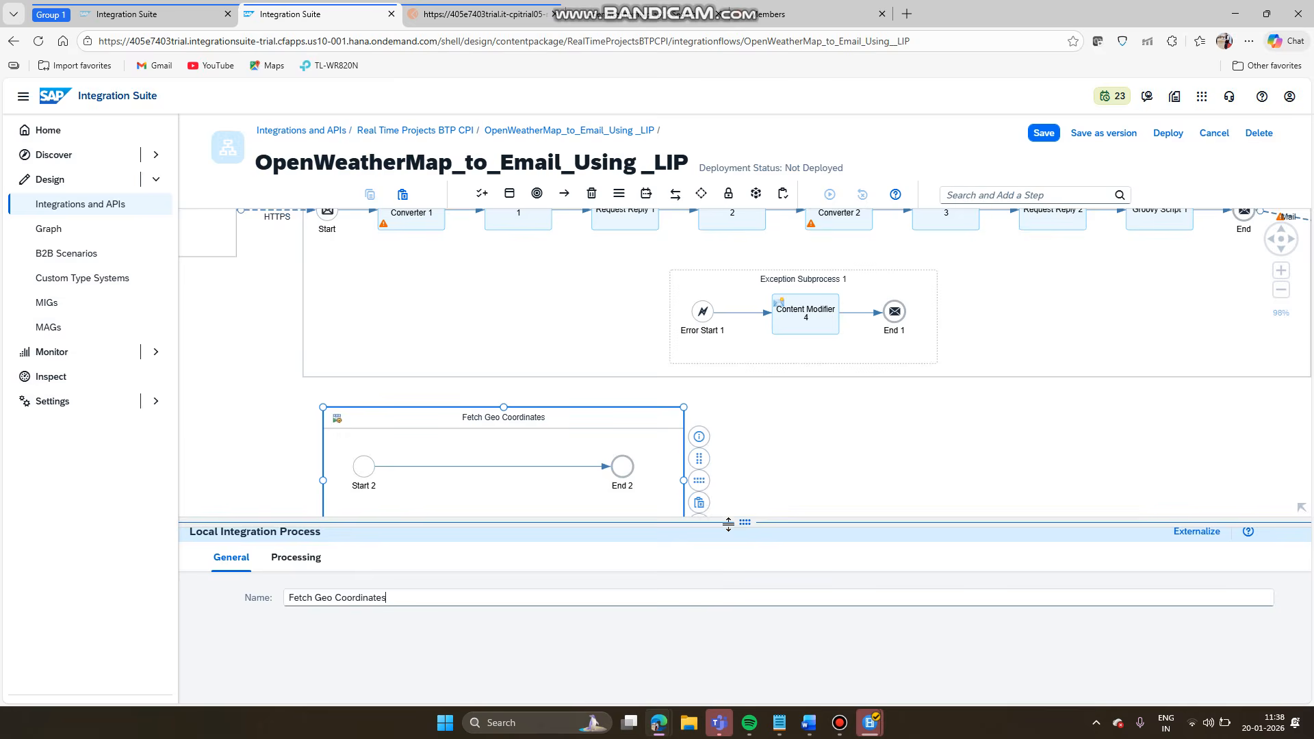
left_click(810, 472)
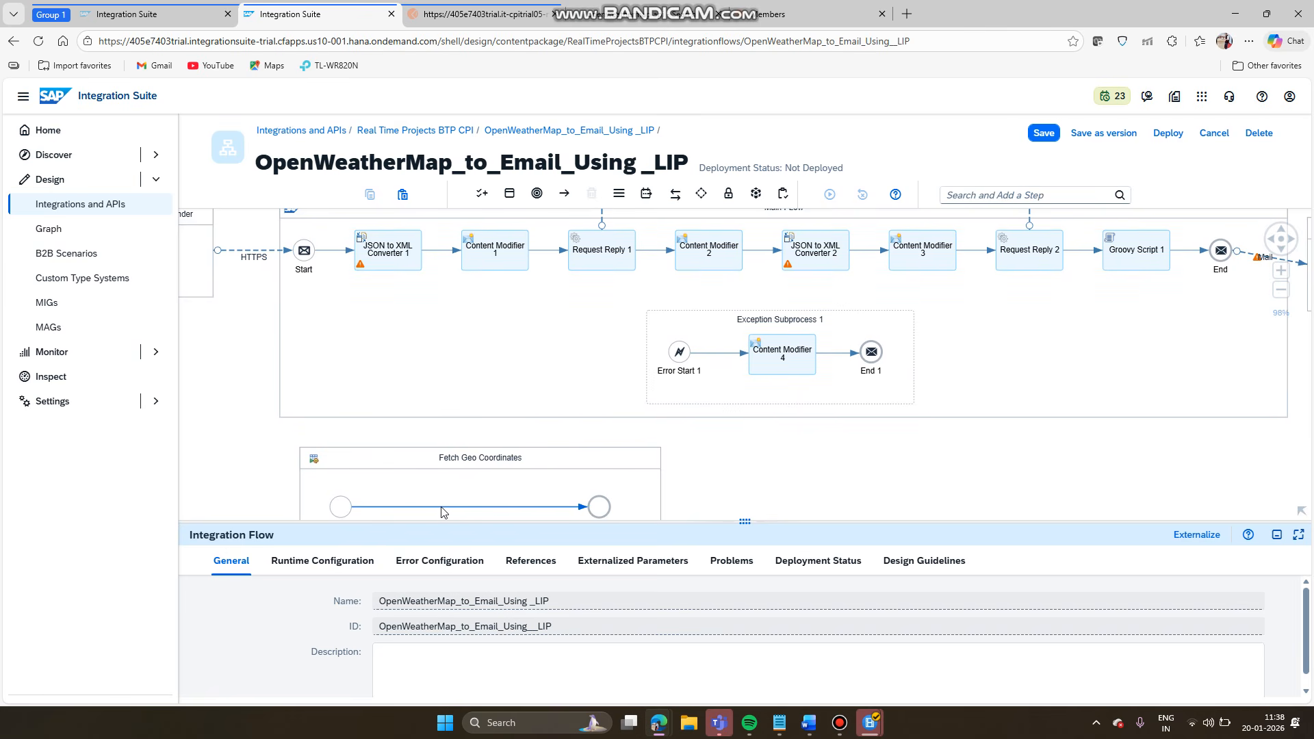
- Delete the link from Start to JSON to XML Converter 1
left_click(380, 256)
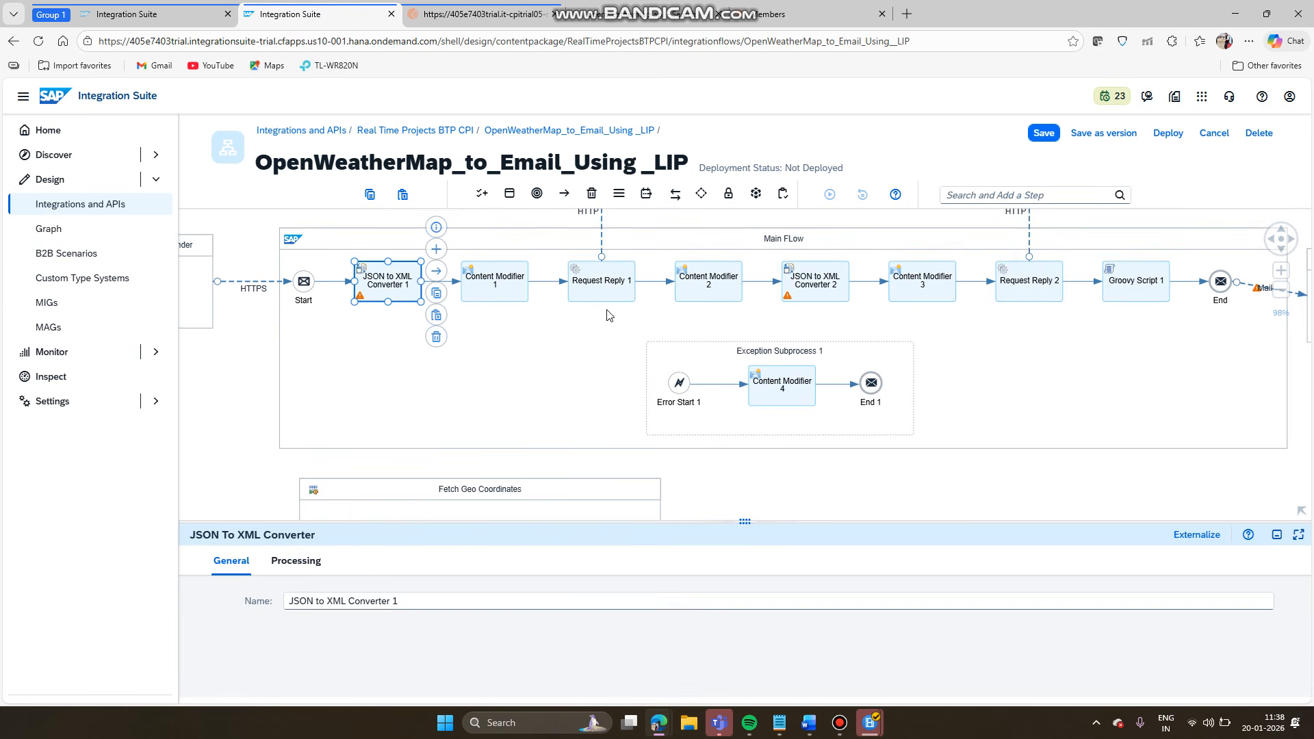
left_click(442, 402)
scroll(441, 359, "down", 3)
scroll(442, 368, "up", 3)
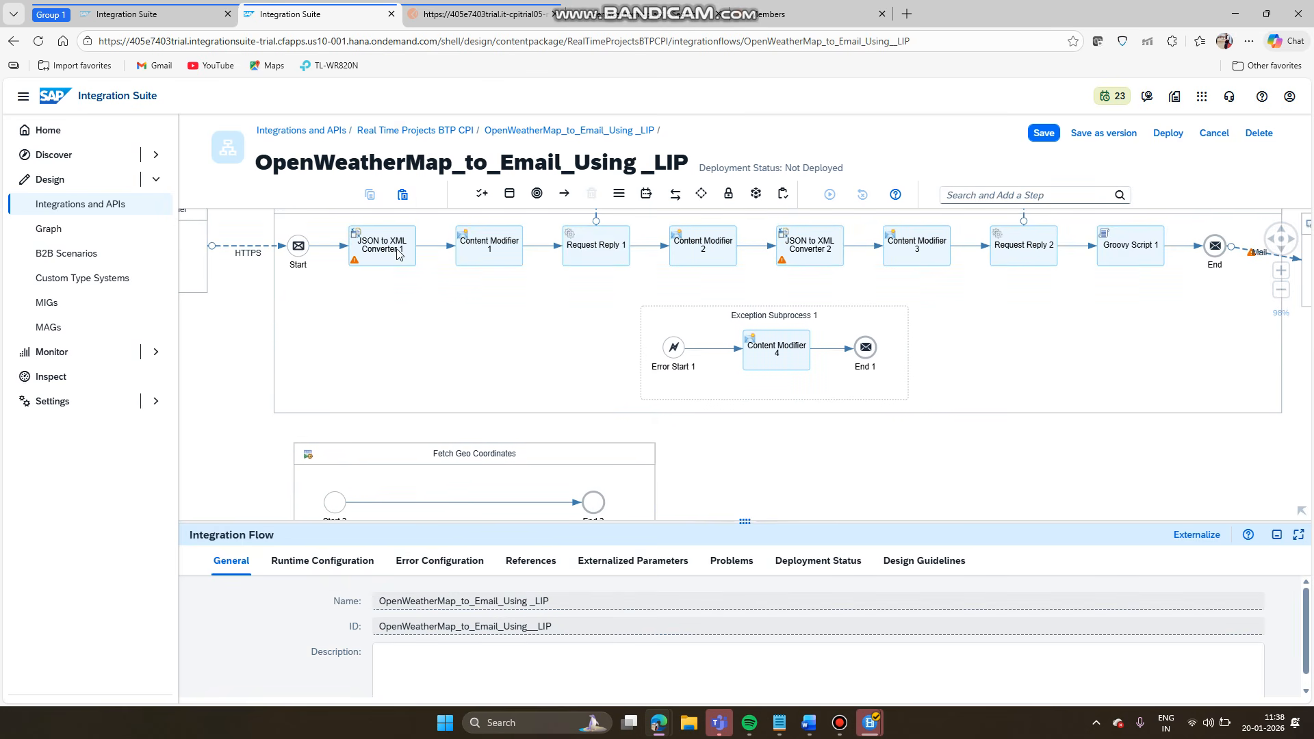
left_click(337, 246)
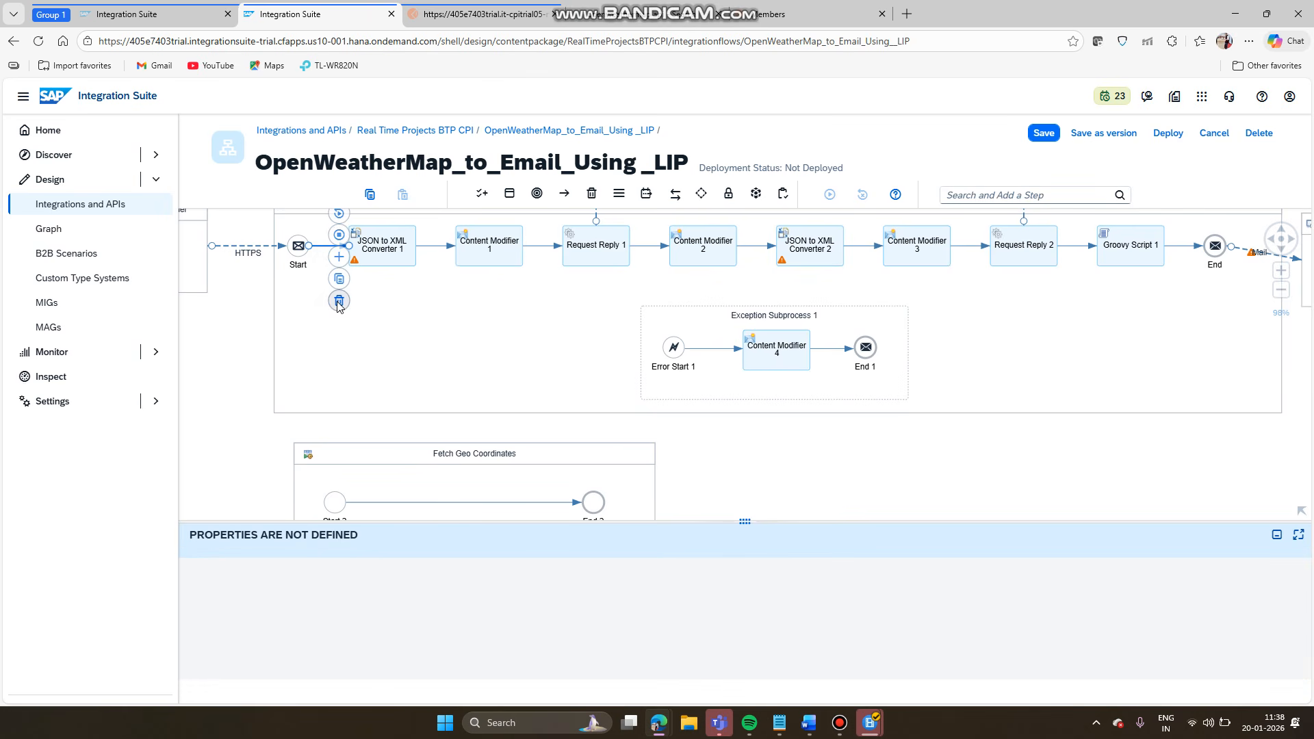
left_click(338, 301)
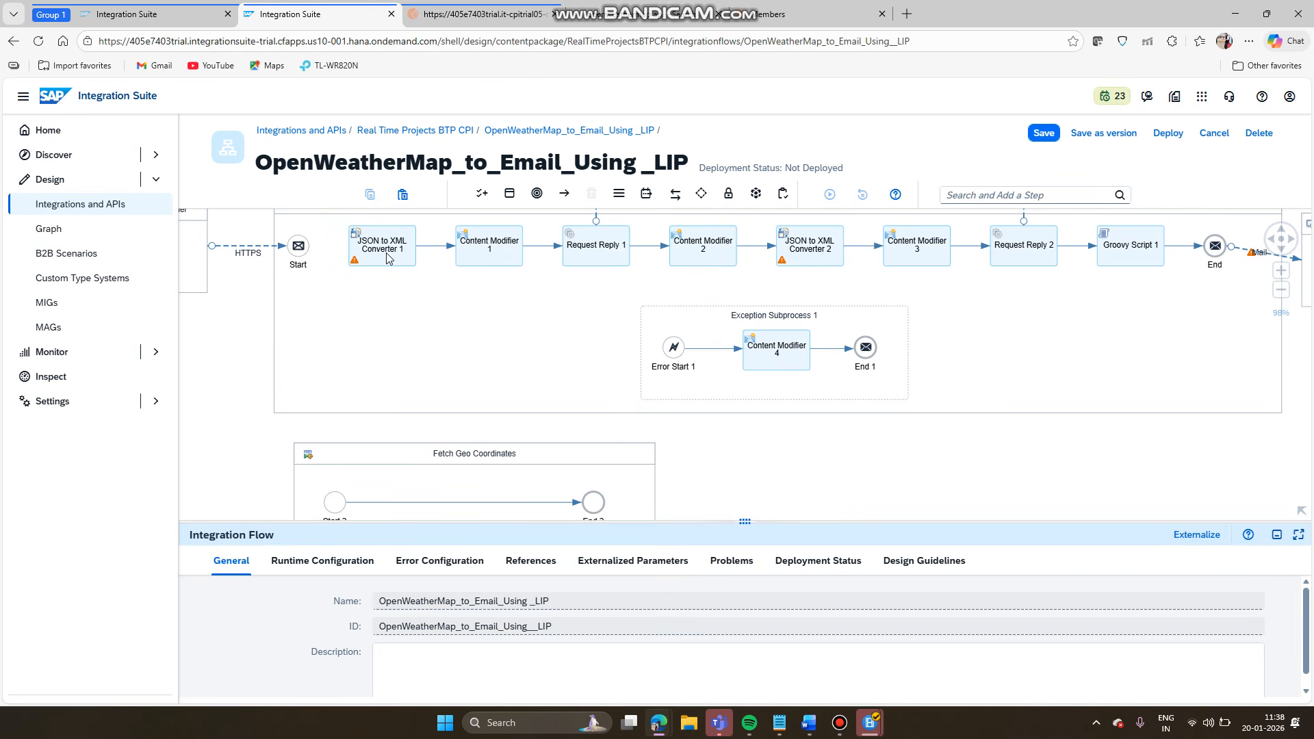
left_click_drag(382, 246, 394, 503)
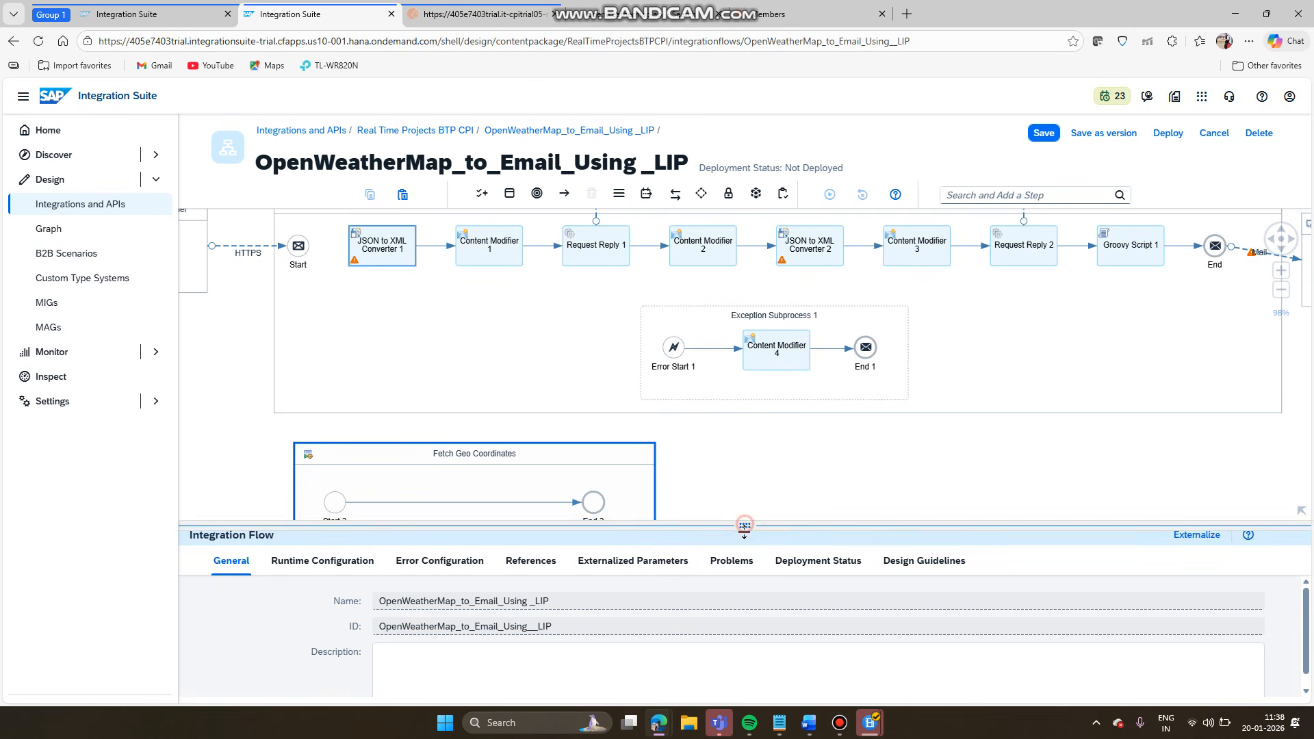
- Delete the links converter→Content Modifier 1, Content Modifier 1→Request Reply 1, and Request Reply 1→Content Modifier 2
left_click_drag(741, 524, 742, 617)
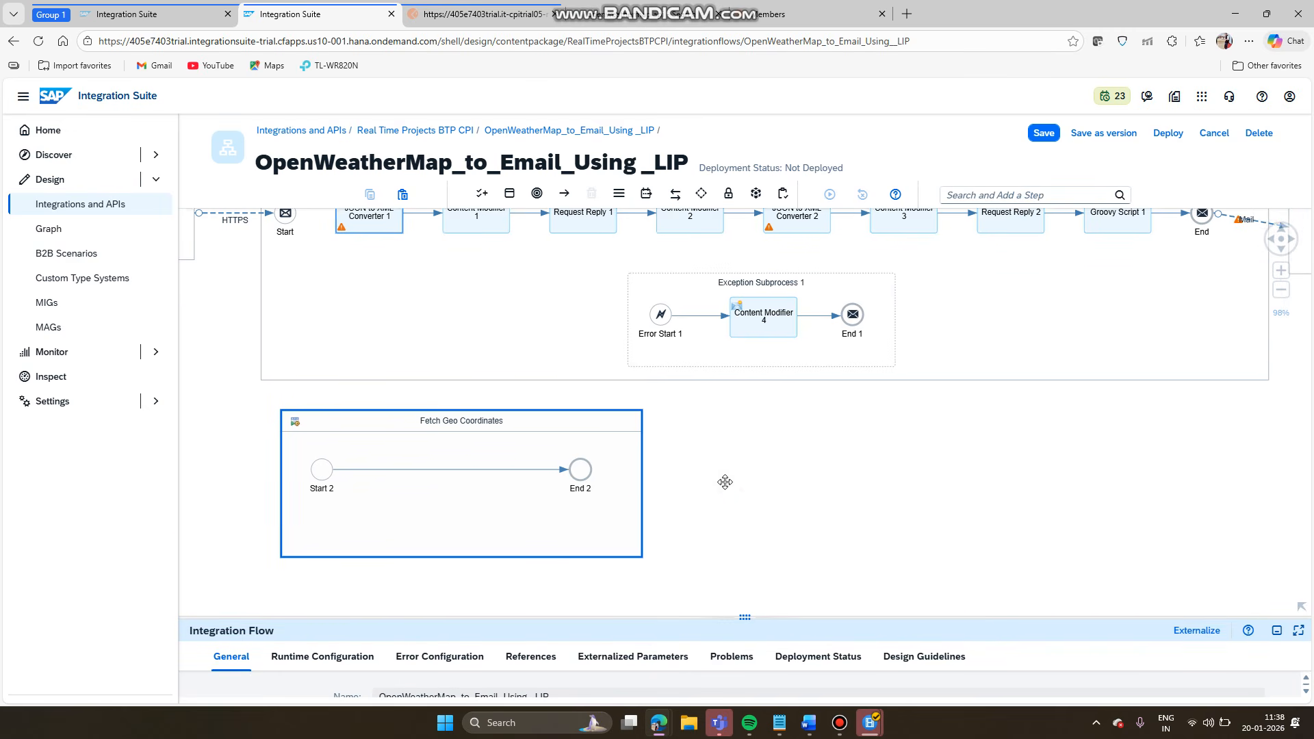
scroll(728, 488, "down", 1)
left_click_drag(726, 483, 739, 473)
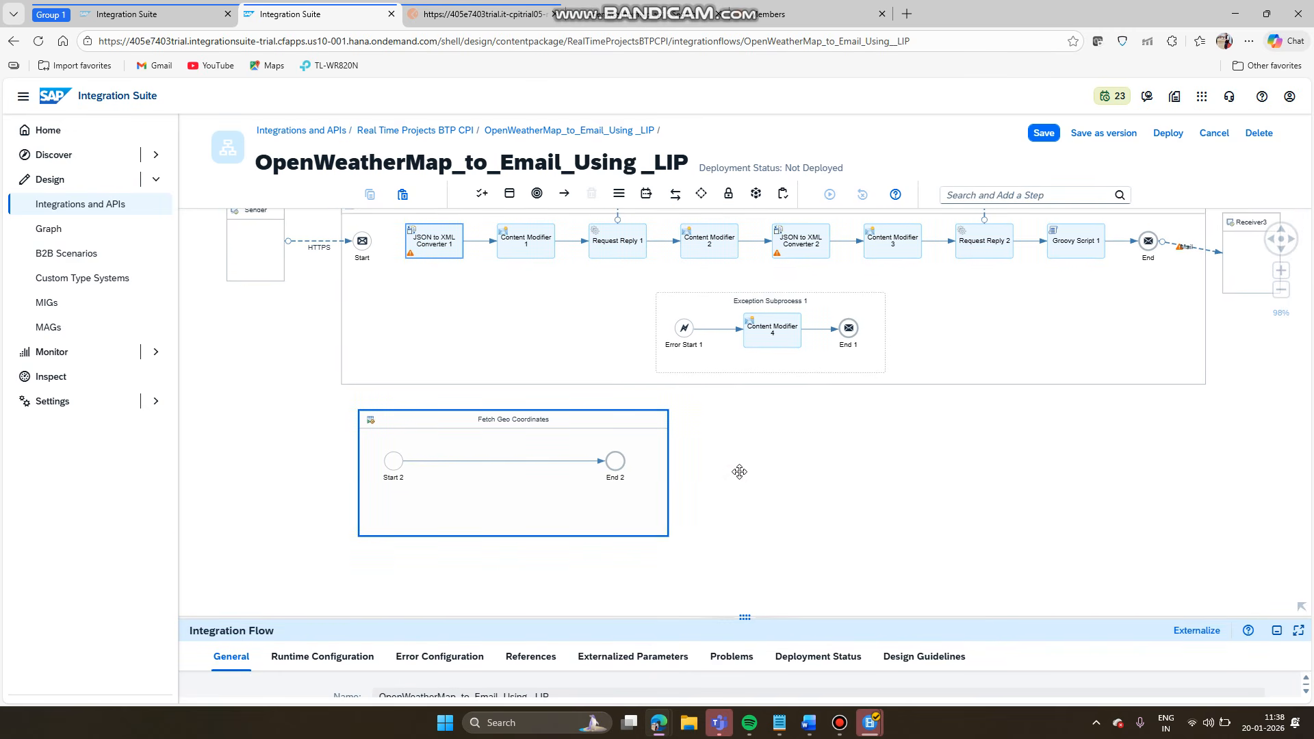
left_click(491, 241)
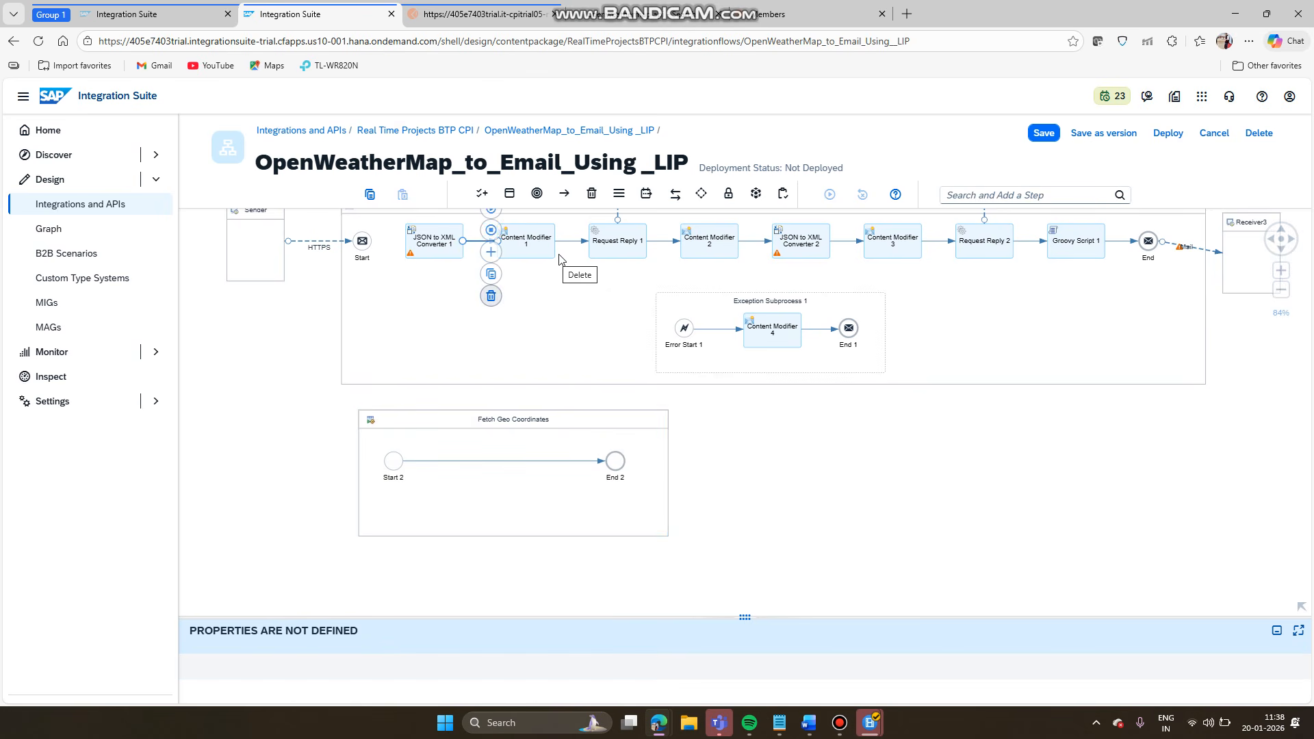
left_click(491, 297)
left_click(568, 243)
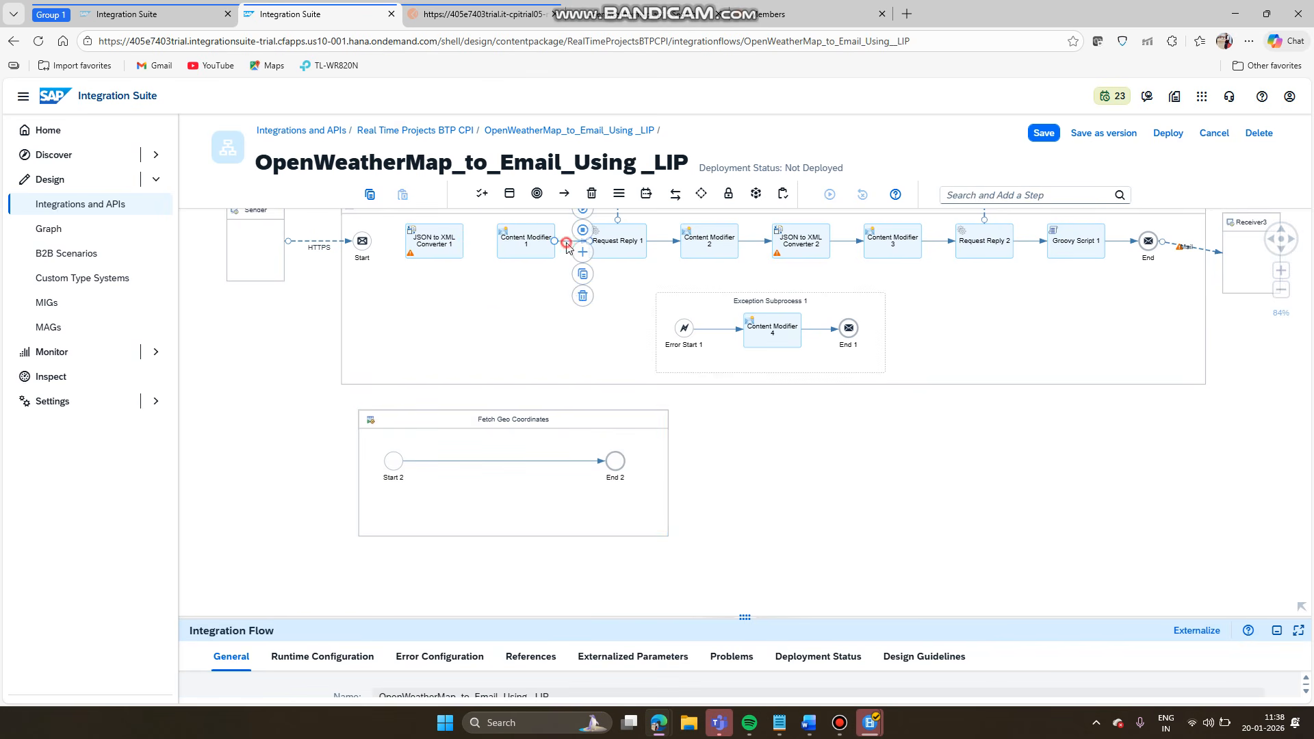
left_click(583, 296)
left_click(662, 240)
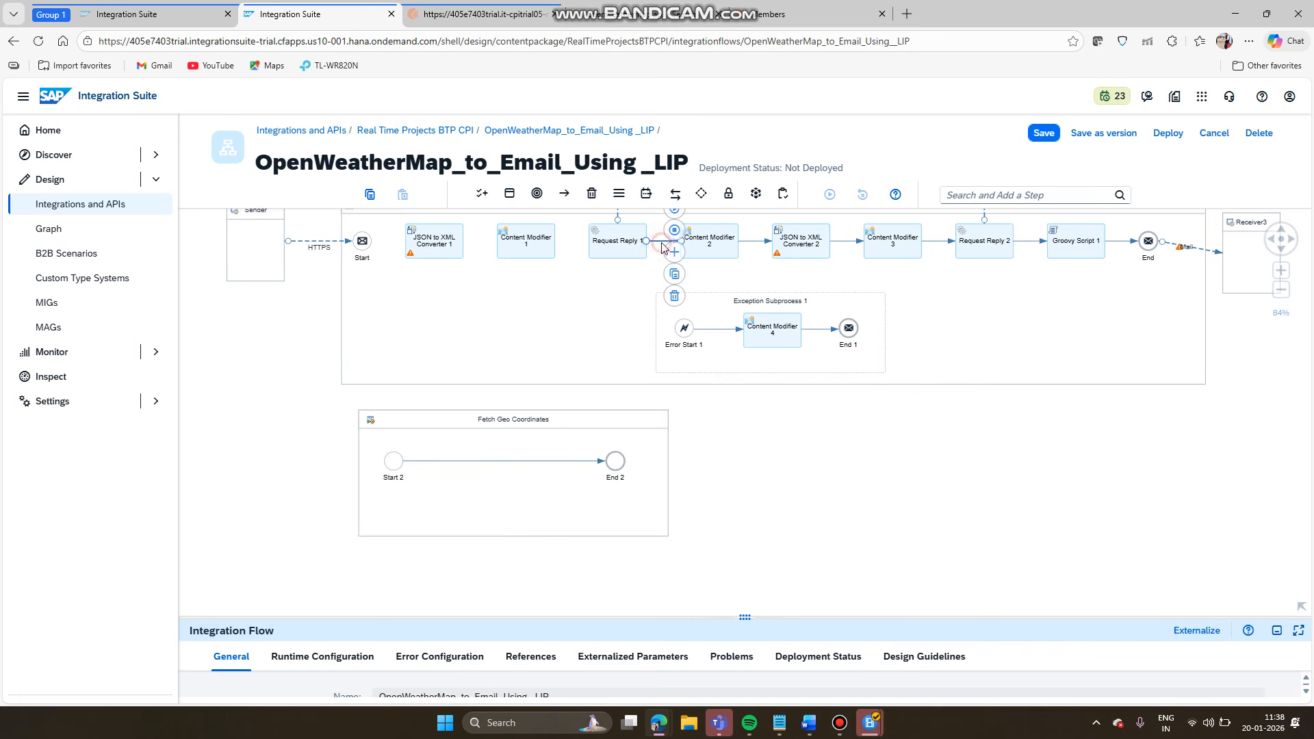
left_click(675, 297)
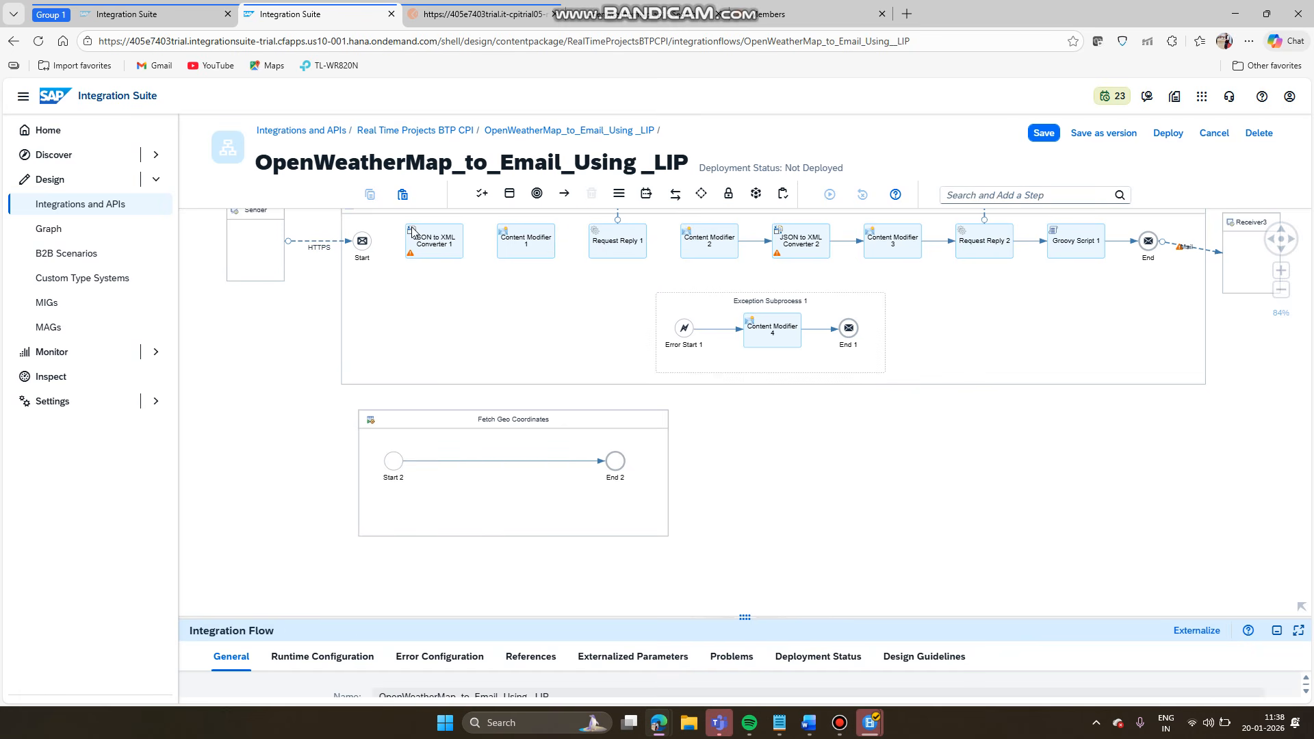
- Move JSON to XML Converter 1 and Content Modifier 1 into Fetch Geo Coordinates after Start 2
left_click_drag(434, 252, 445, 467)
left_click(528, 240)
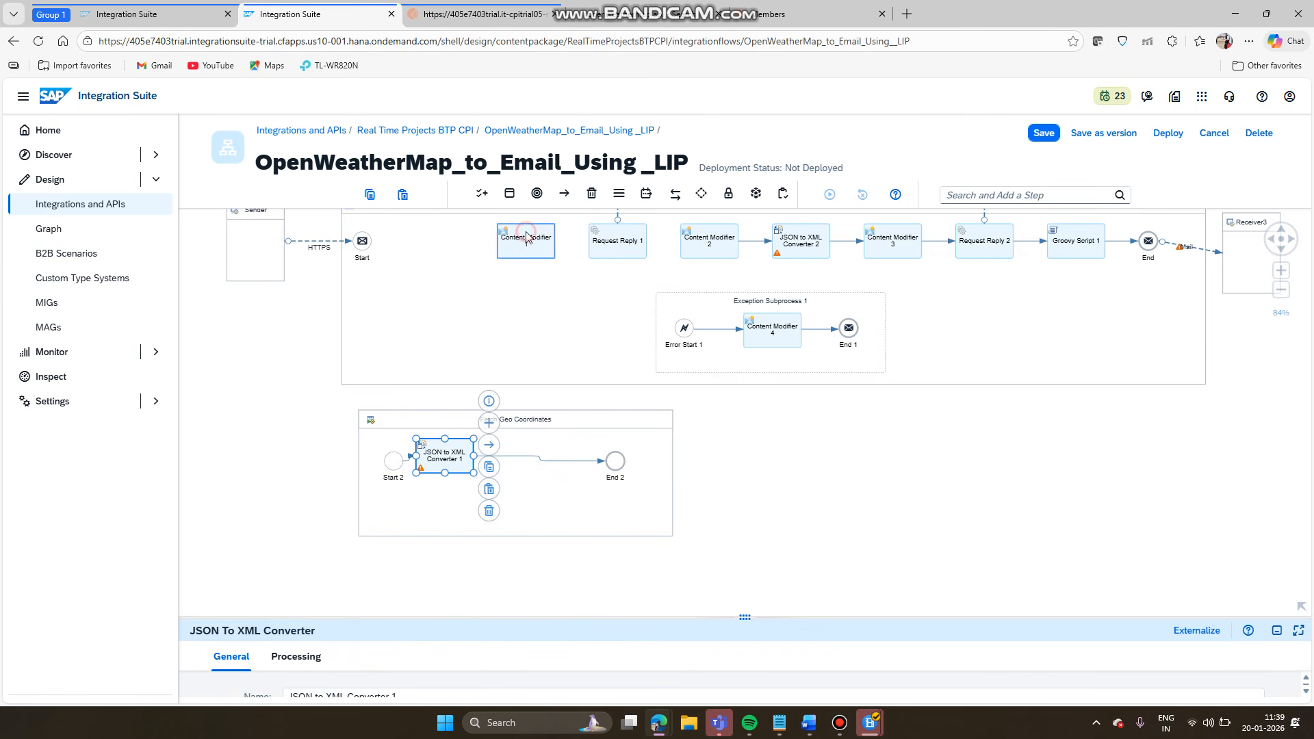
left_click_drag(528, 275, 525, 498)
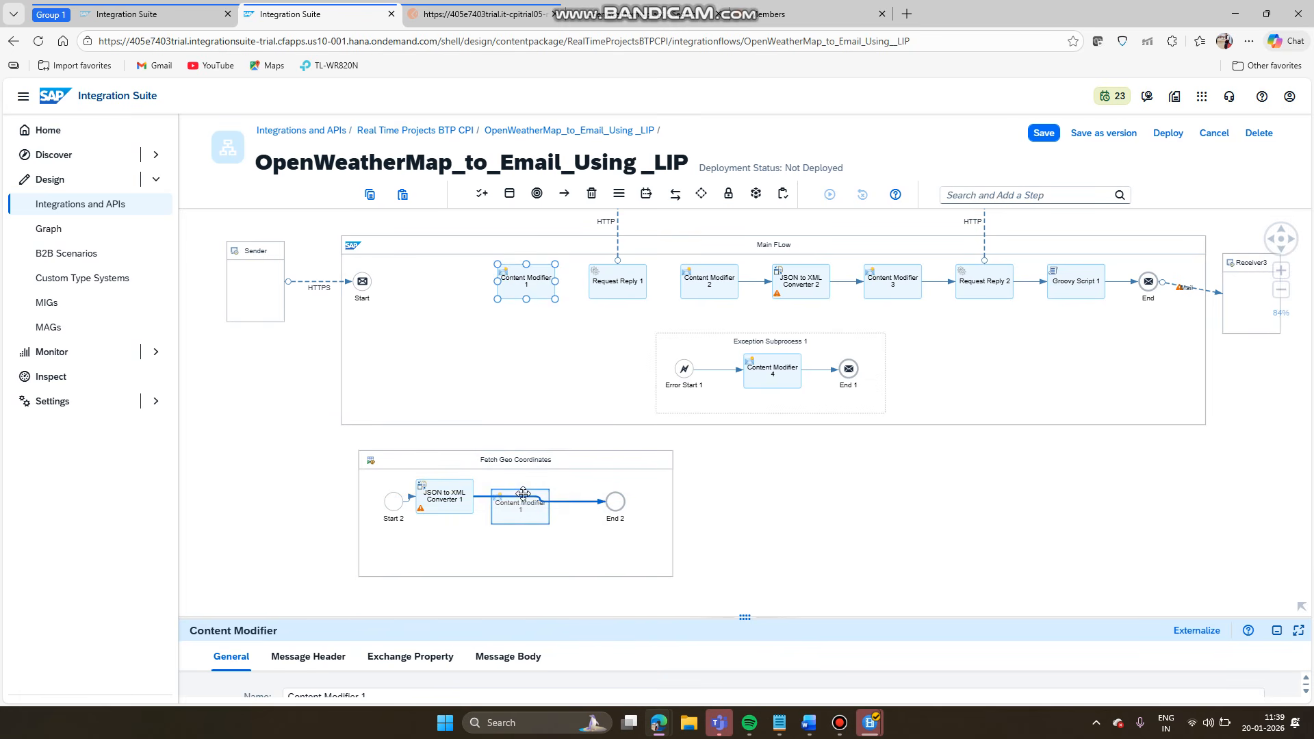
left_click_drag(628, 271, 669, 507)
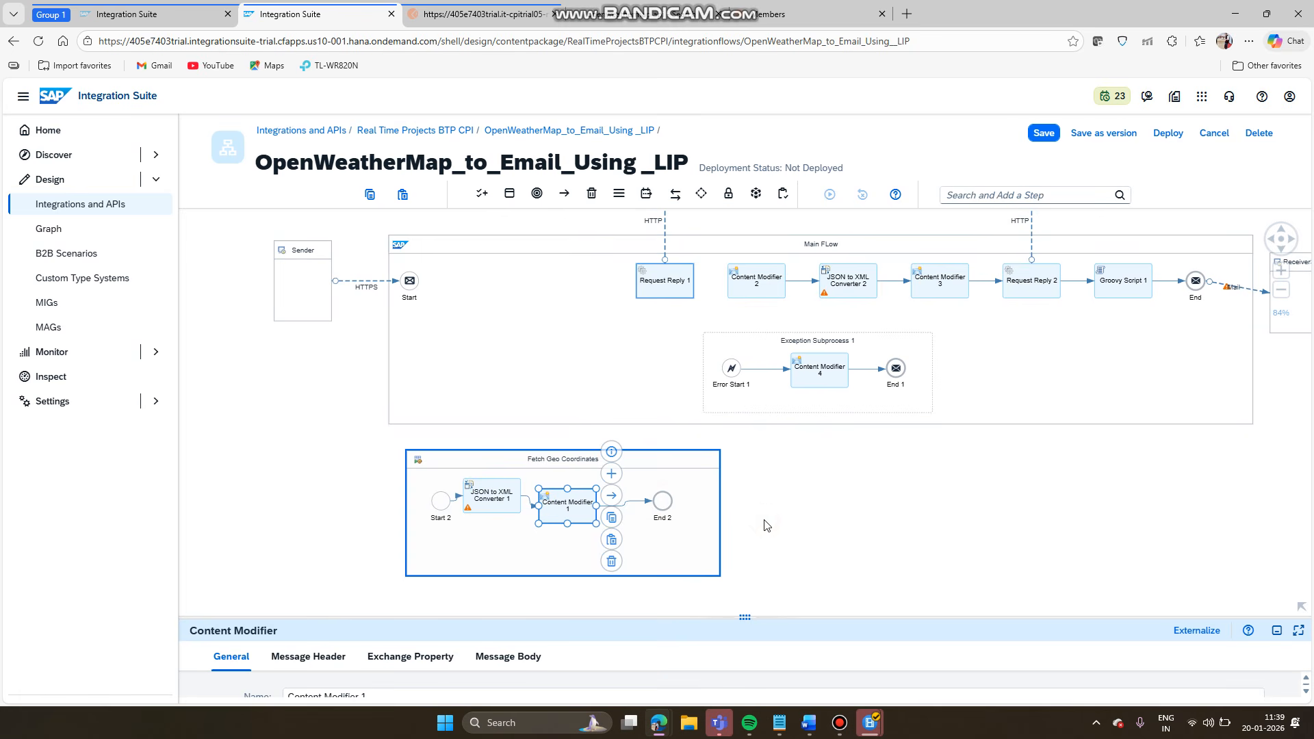
left_click(669, 510)
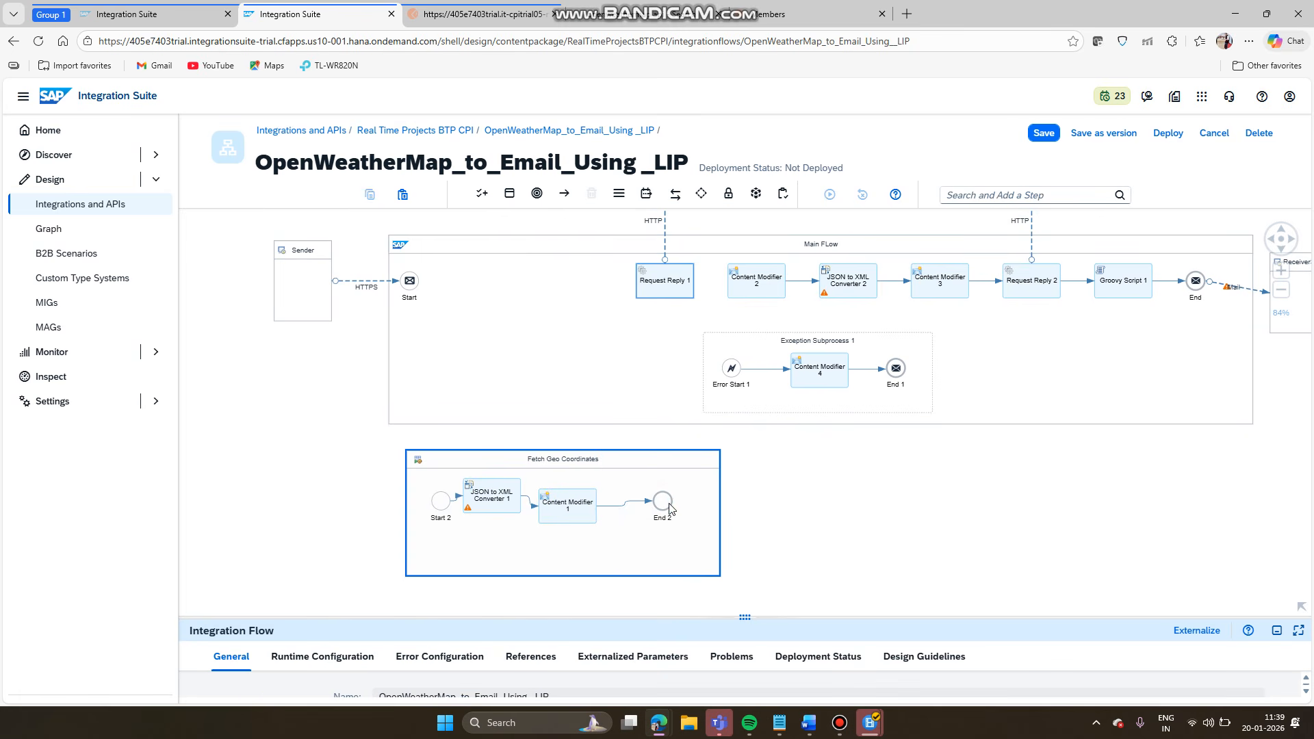
- Select Main Flow and shrink the properties panel to reveal Fetch Geo Coordinates fully
left_click(772, 463)
left_click(770, 462)
left_click_drag(745, 462, 725, 600)
left_click(623, 387)
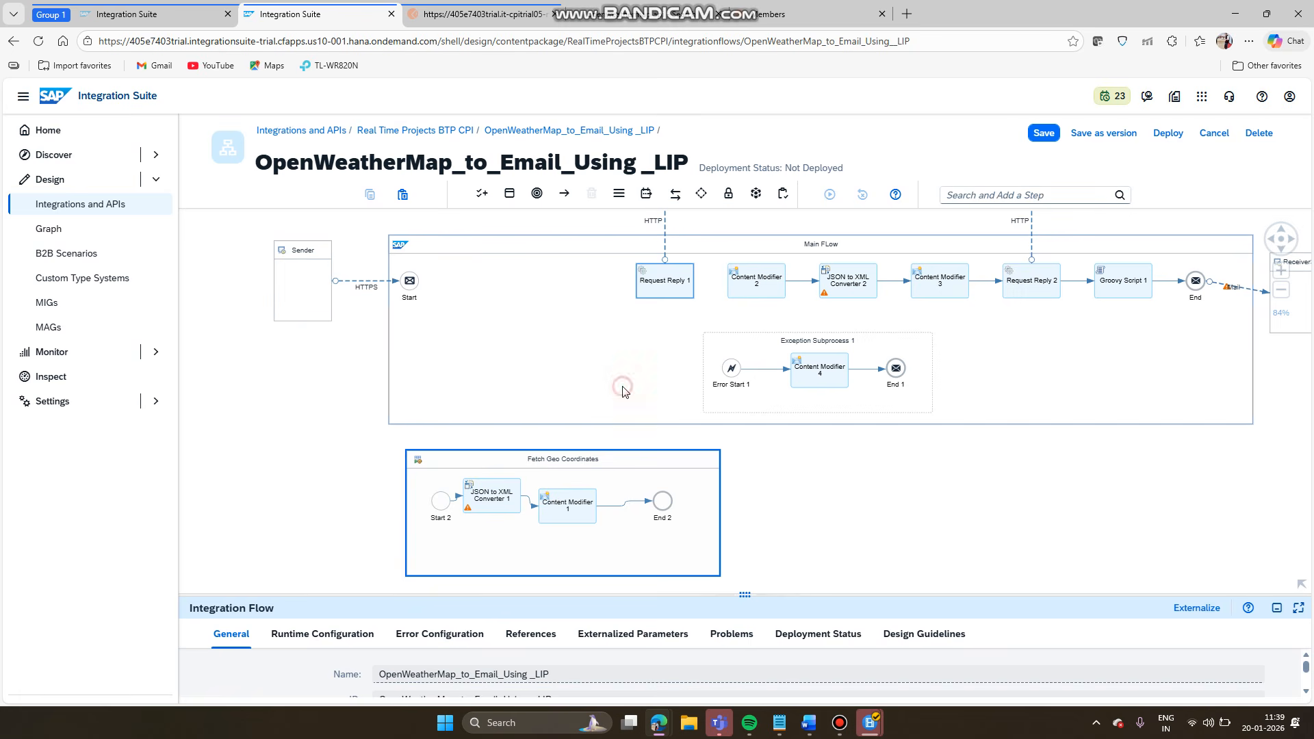
left_click(623, 387)
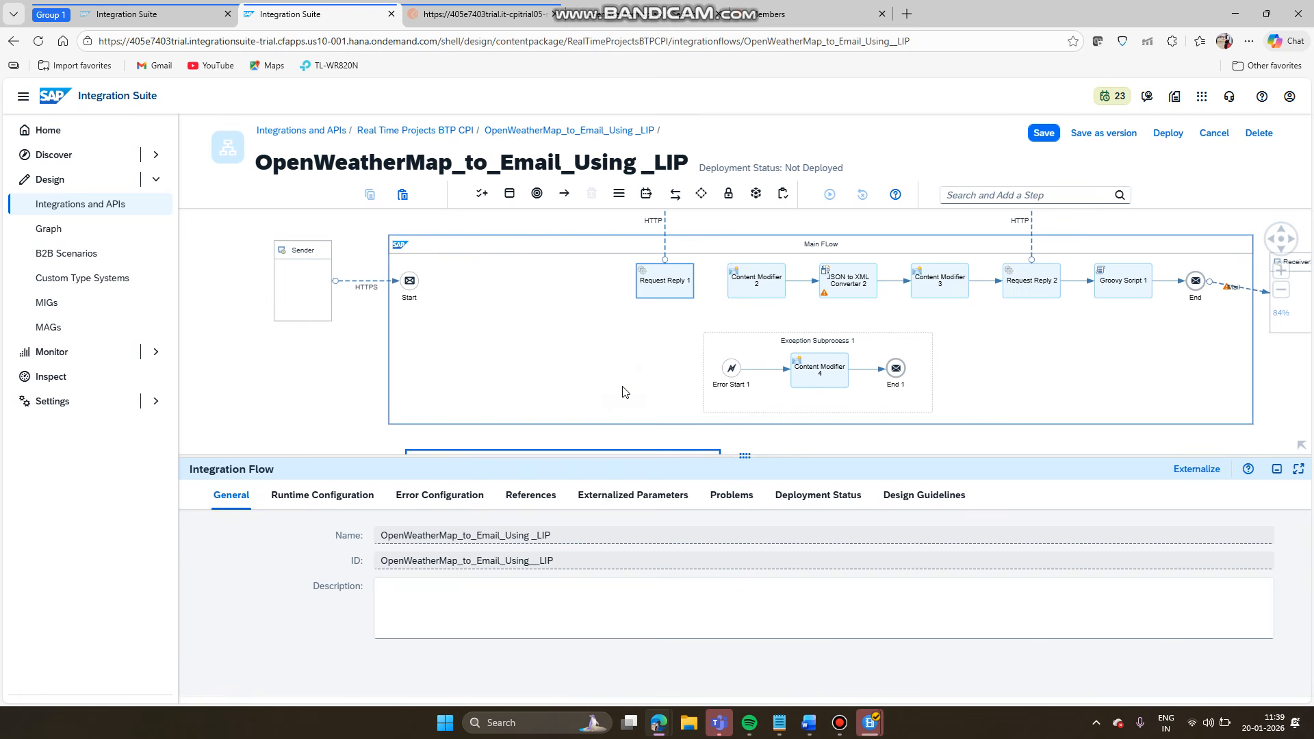
left_click_drag(743, 459, 744, 616)
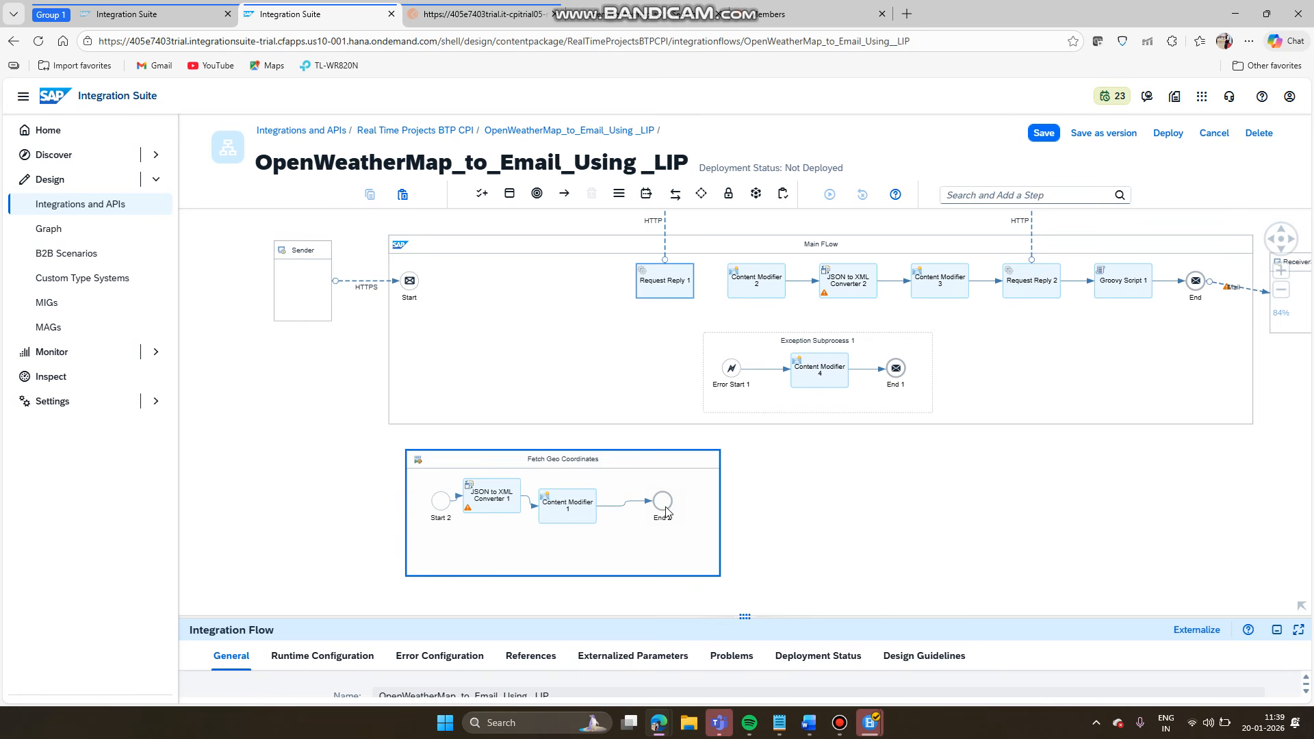
- Save the iFlow and drag Request Reply 1 toward Fetch Geo Coordinates
left_click_drag(665, 507, 670, 505)
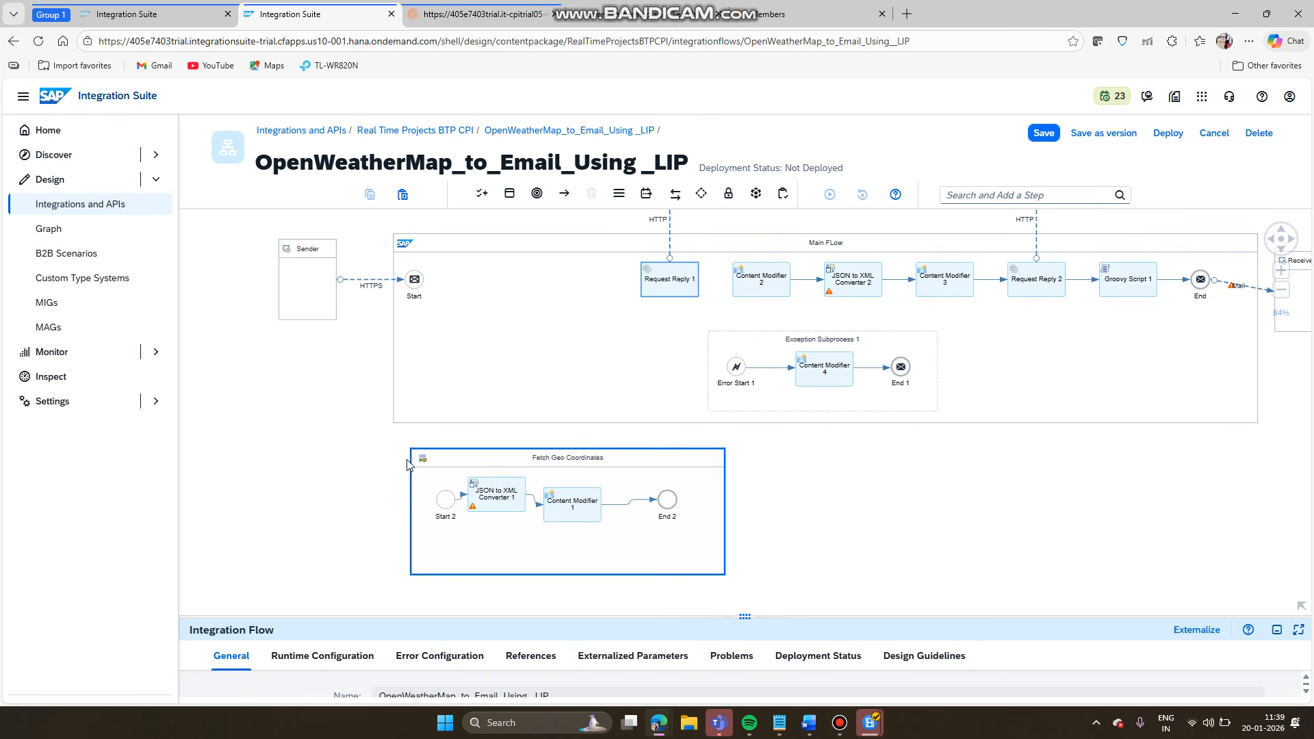
left_click(1036, 136)
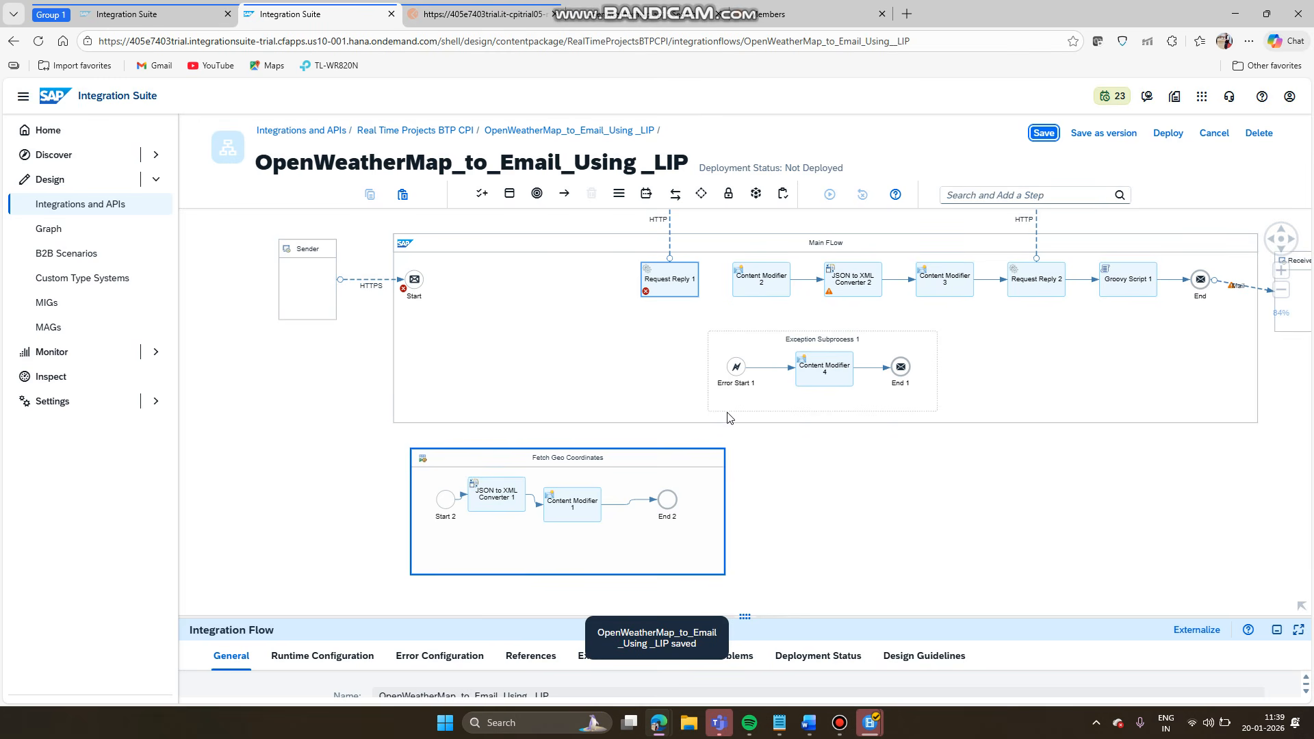
left_click_drag(678, 281, 661, 532)
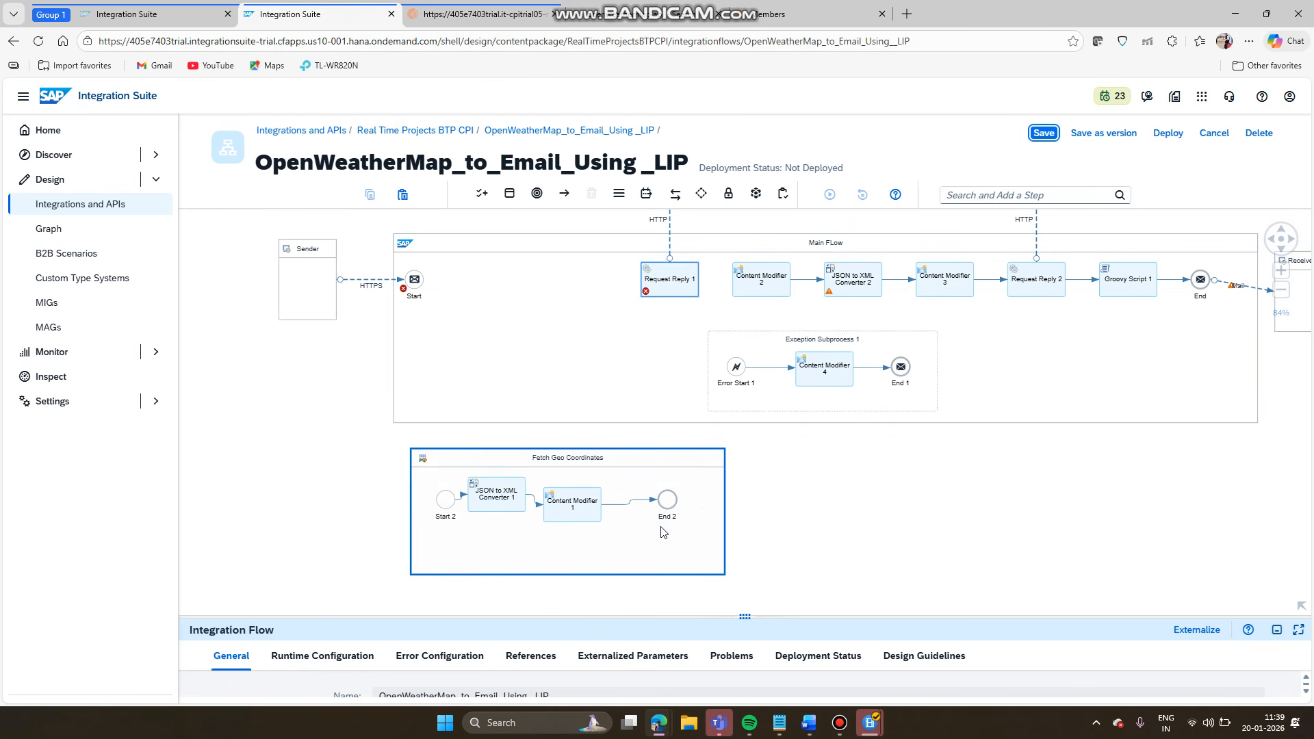
- Move End 2 right to widen Fetch Geo Coordinates and drop Request Reply 1 onto its link
left_click_drag(791, 505, 834, 529)
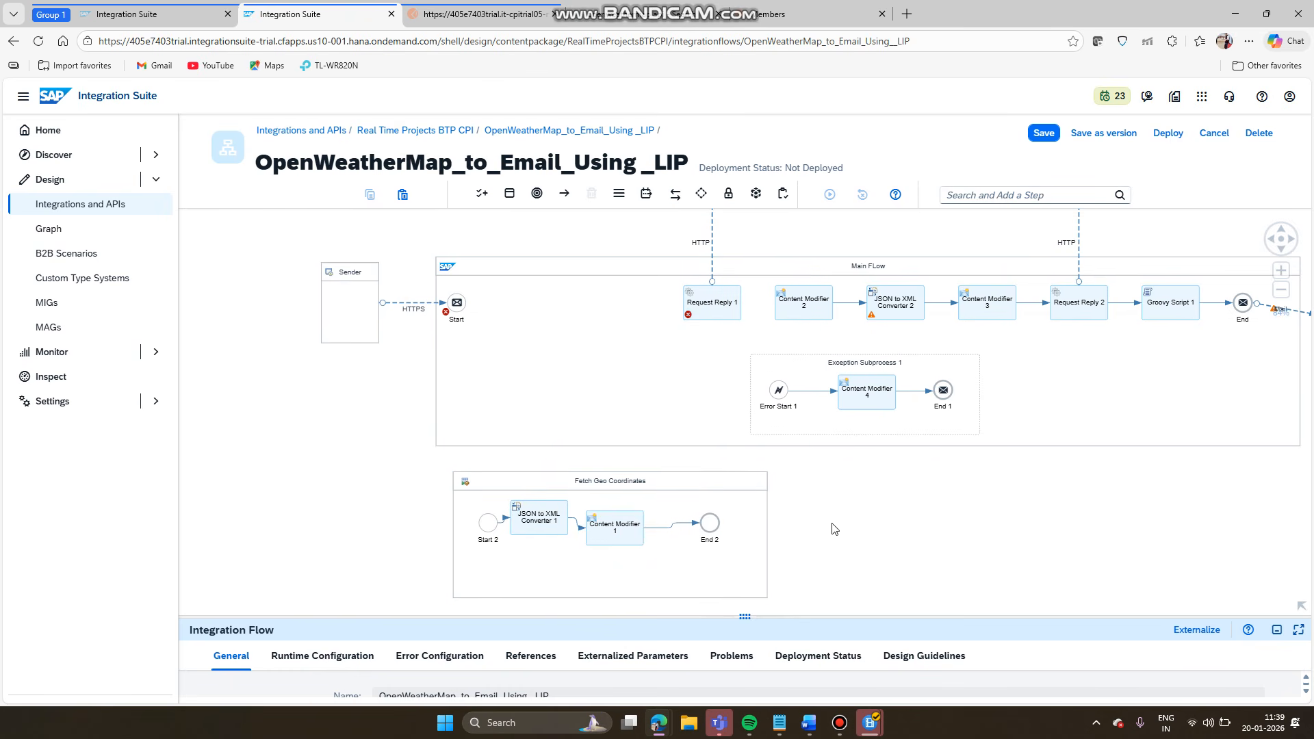
left_click(712, 525)
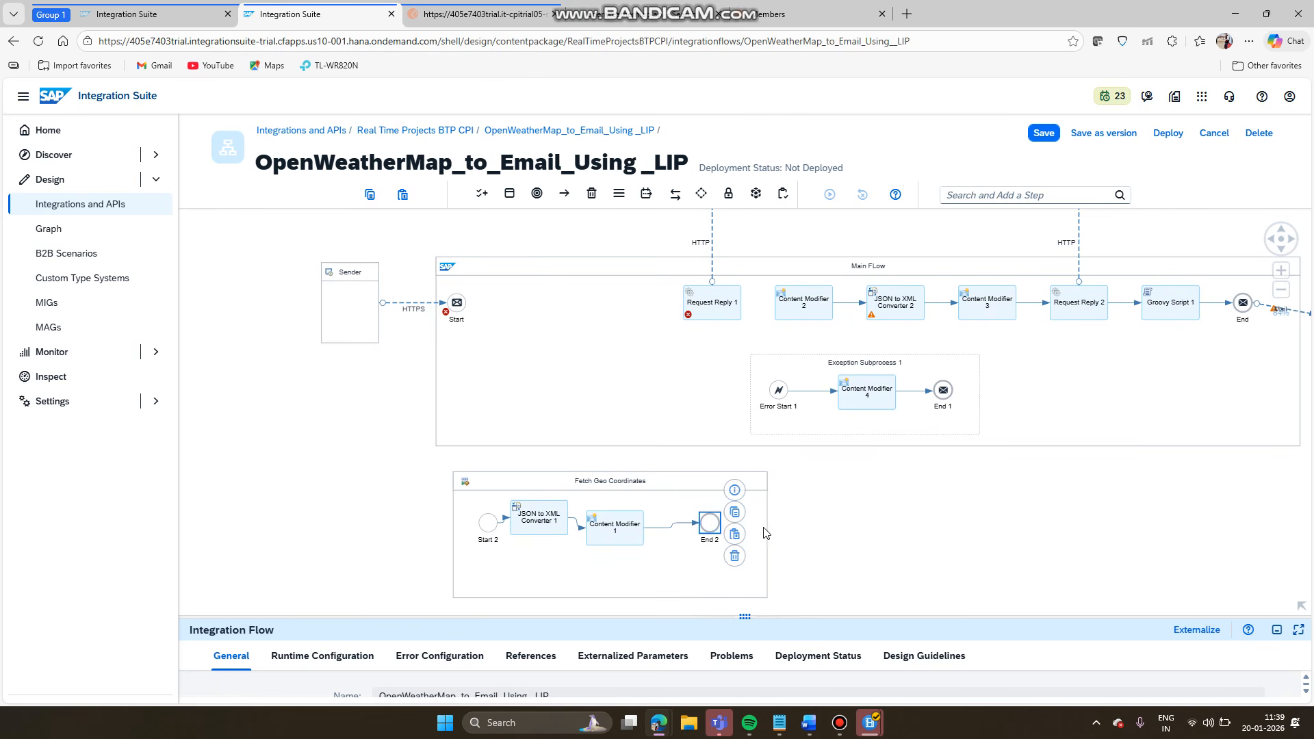
left_click_drag(717, 531, 766, 534)
left_click_drag(708, 307, 699, 532)
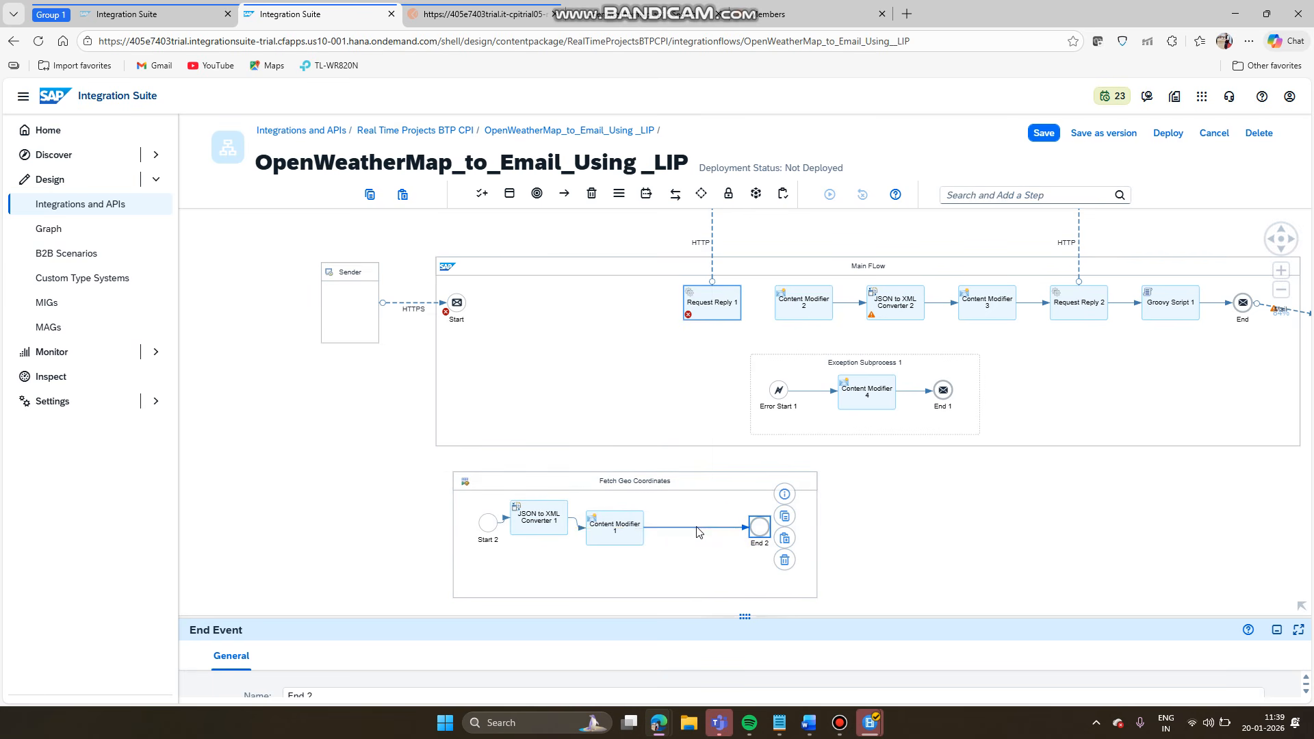
left_click_drag(700, 302, 686, 531)
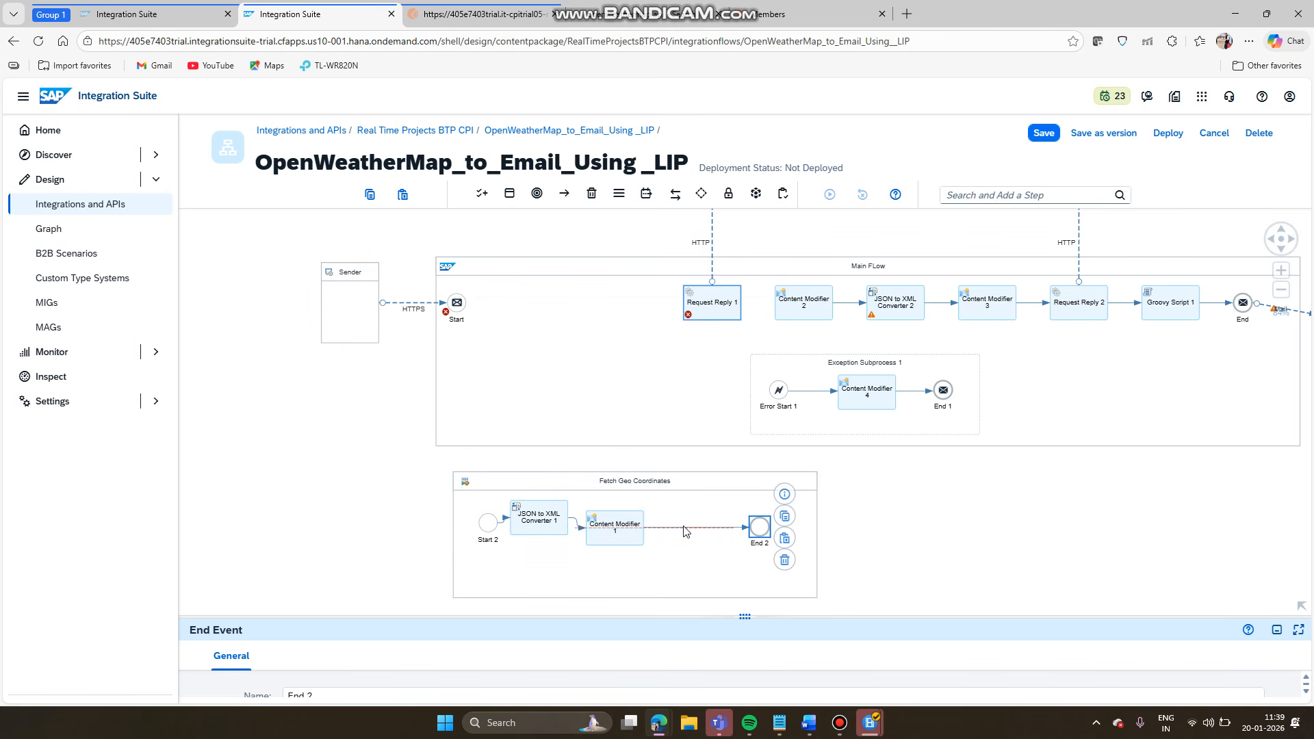
- Place the HTTP receiver beside Fetch Geo Coordinates
left_click(749, 236)
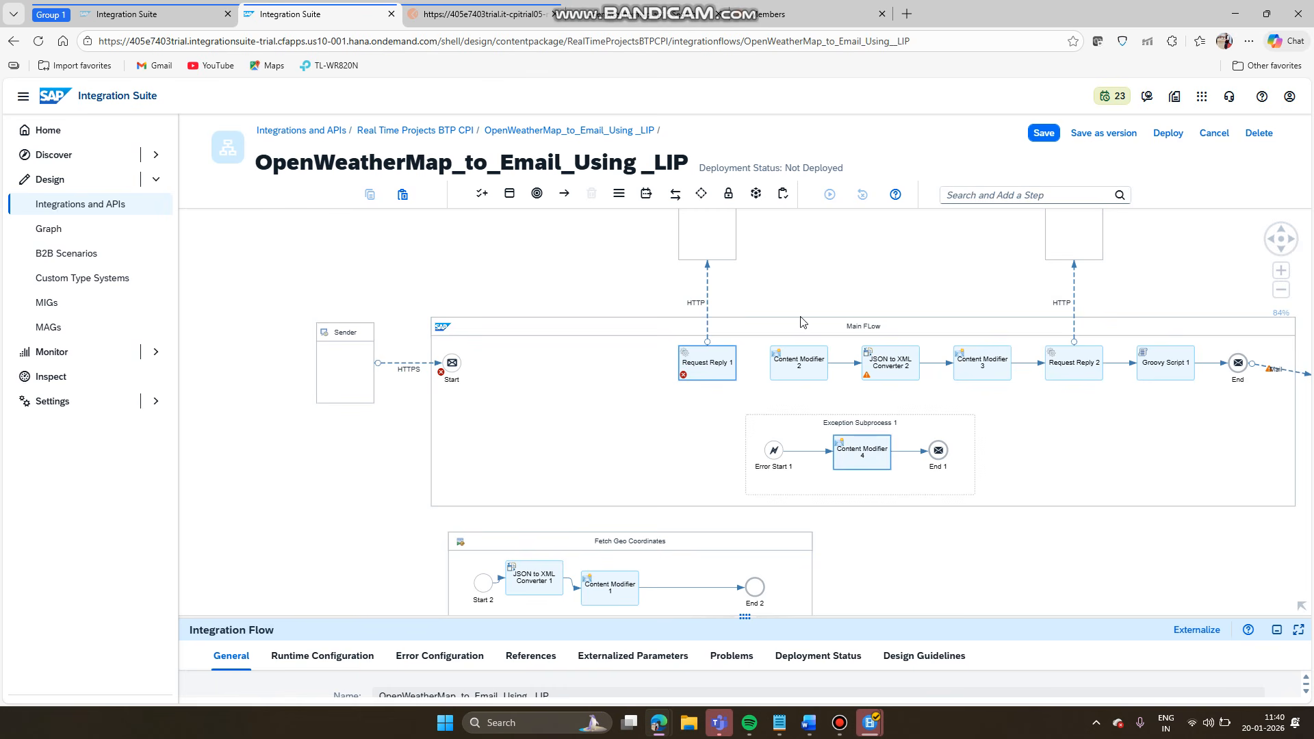
left_click_drag(716, 238, 866, 562)
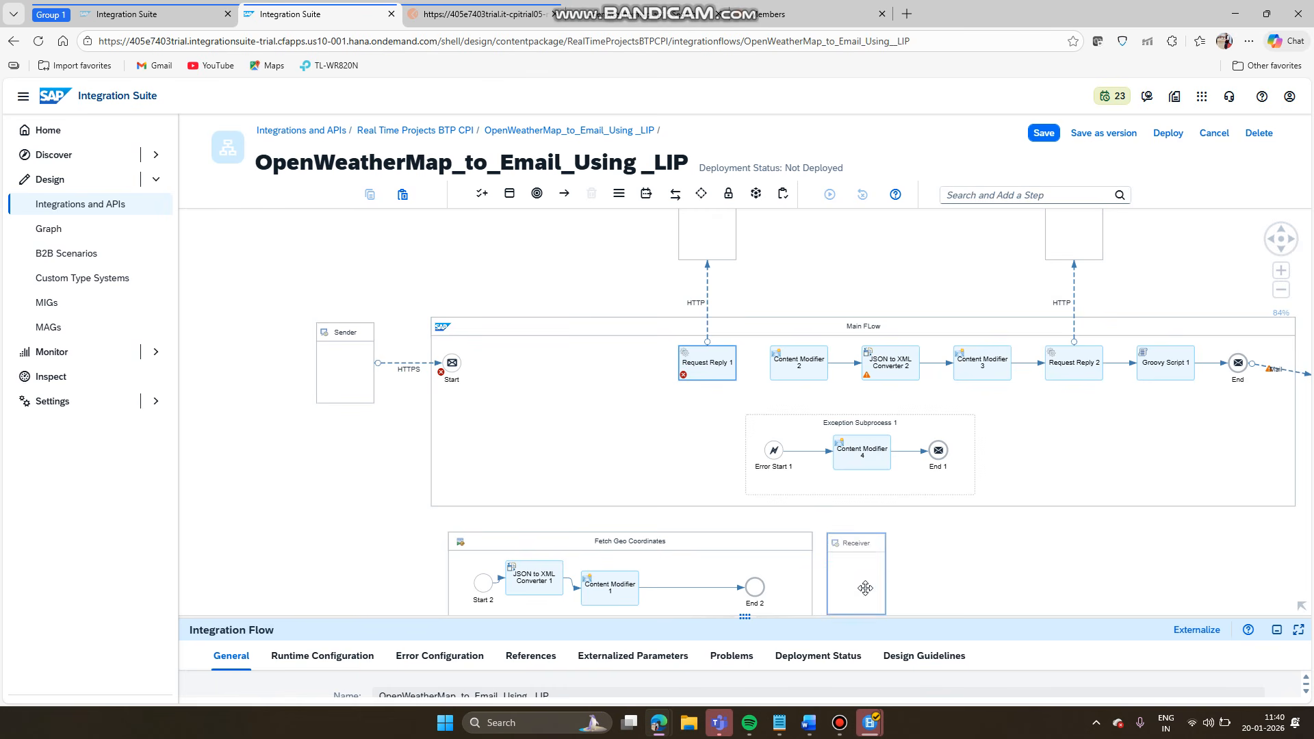
left_click_drag(706, 368, 691, 590)
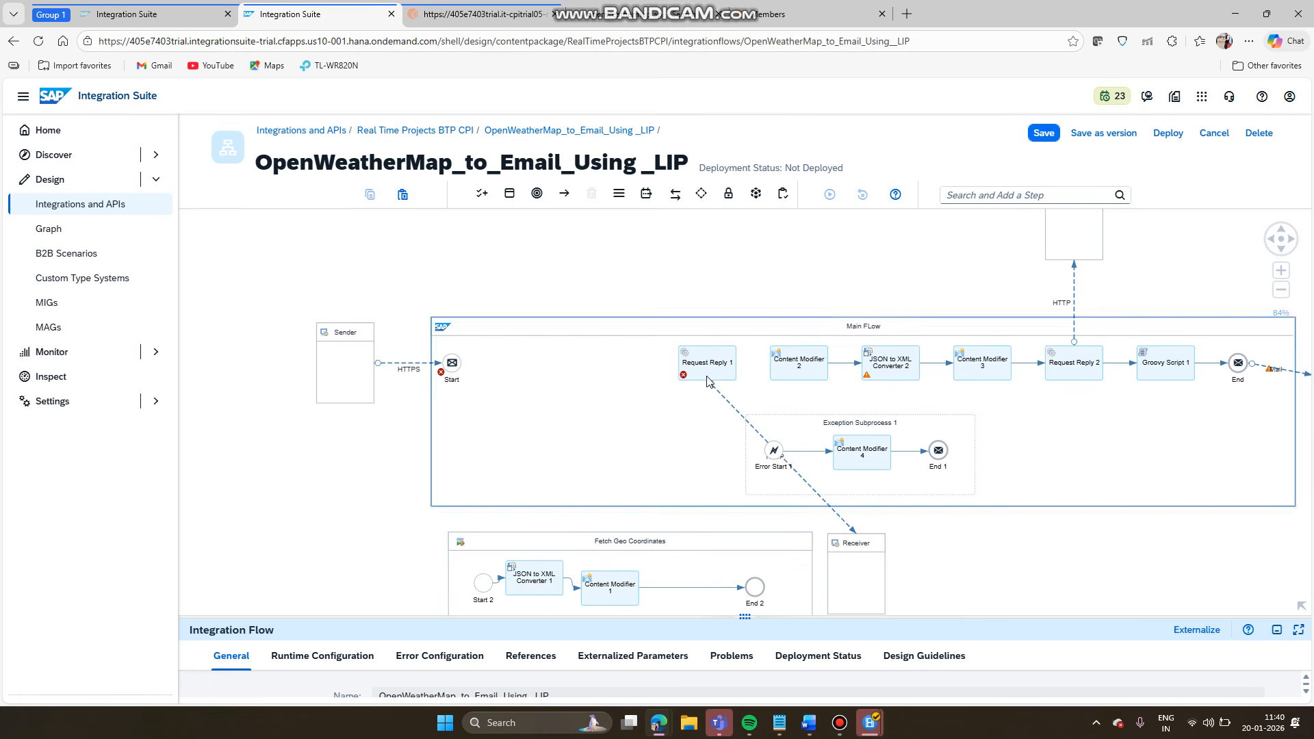
- Drag Request Reply 1 down toward the Content Modifier 1 to End 2 link
scroll(709, 379, "up", 1)
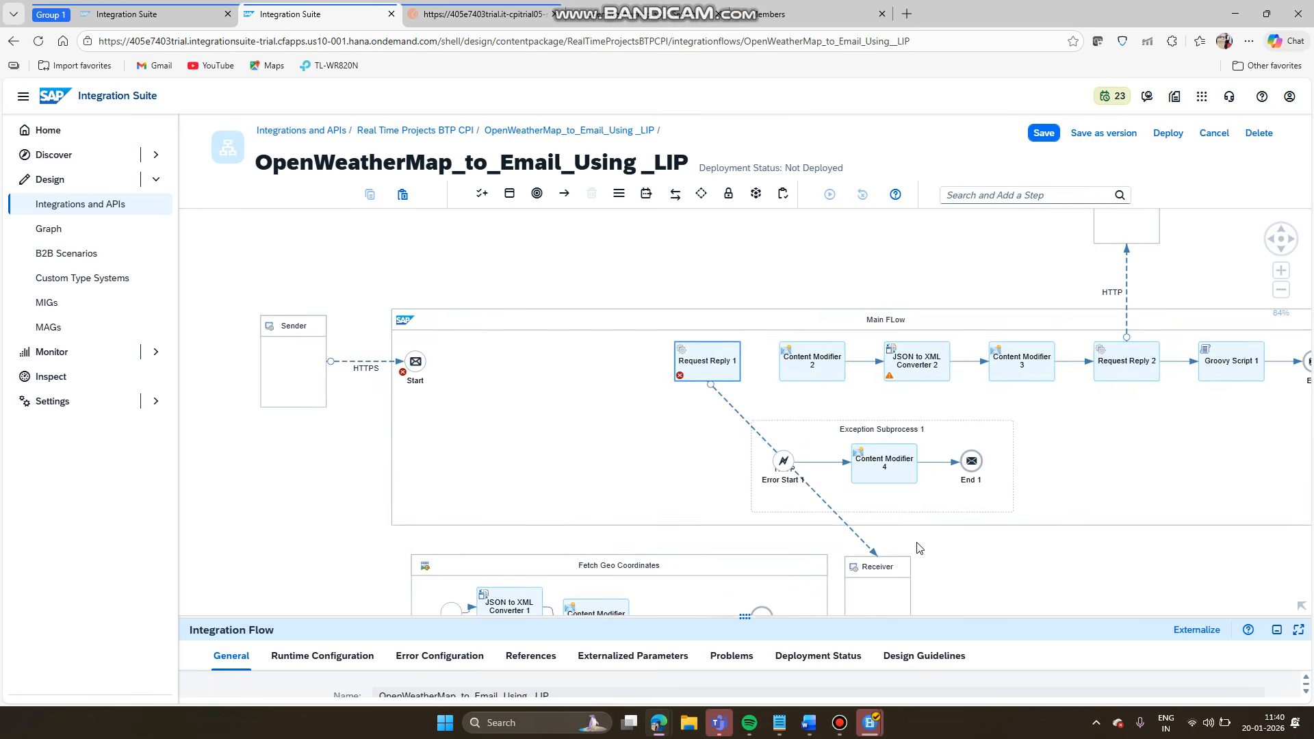
left_click_drag(977, 579, 974, 433)
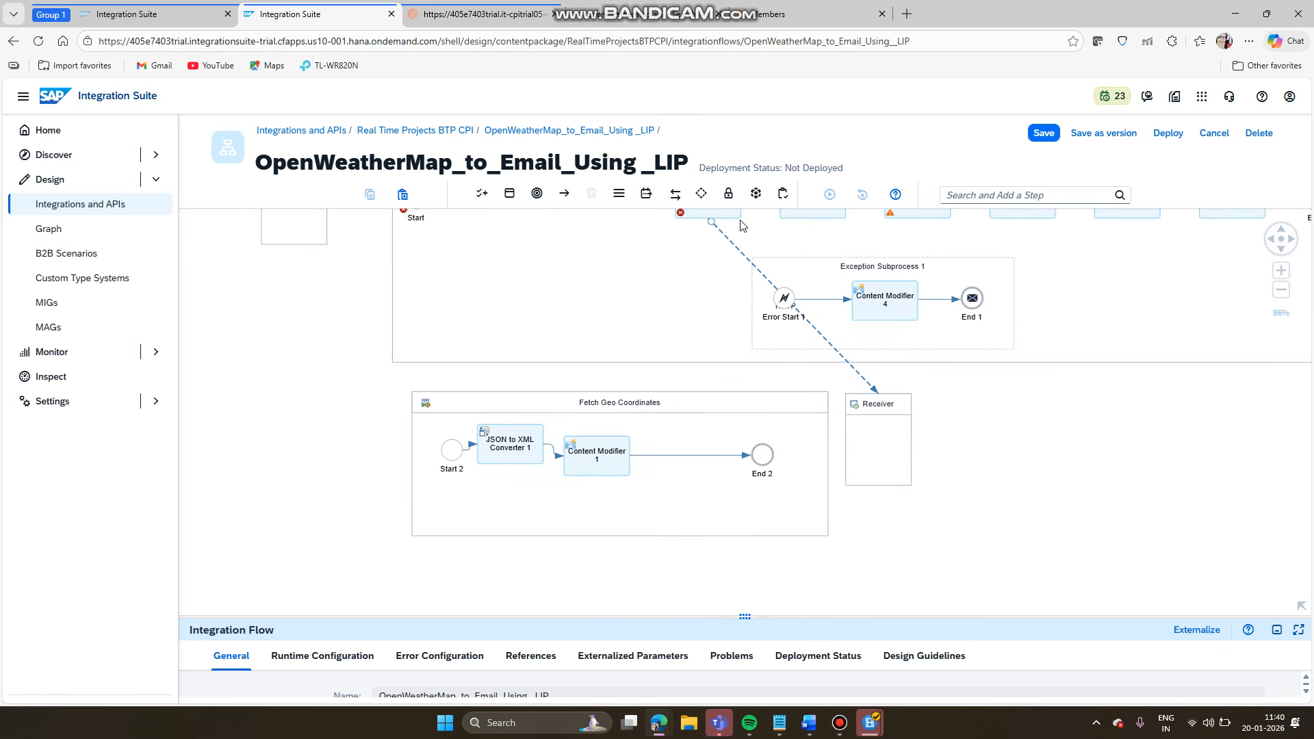
left_click_drag(700, 214, 679, 458)
left_click_drag(674, 471, 674, 471)
left_click_drag(702, 217, 688, 436)
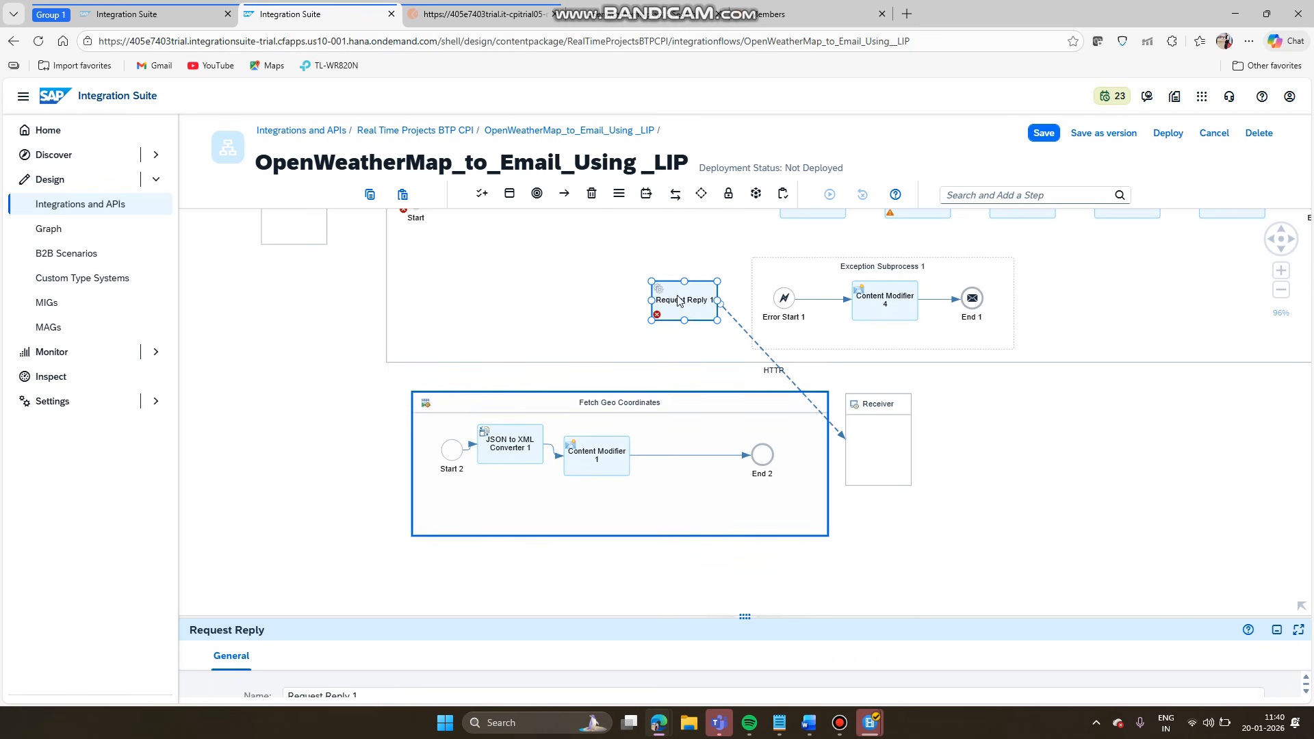
left_click_drag(678, 301, 678, 467)
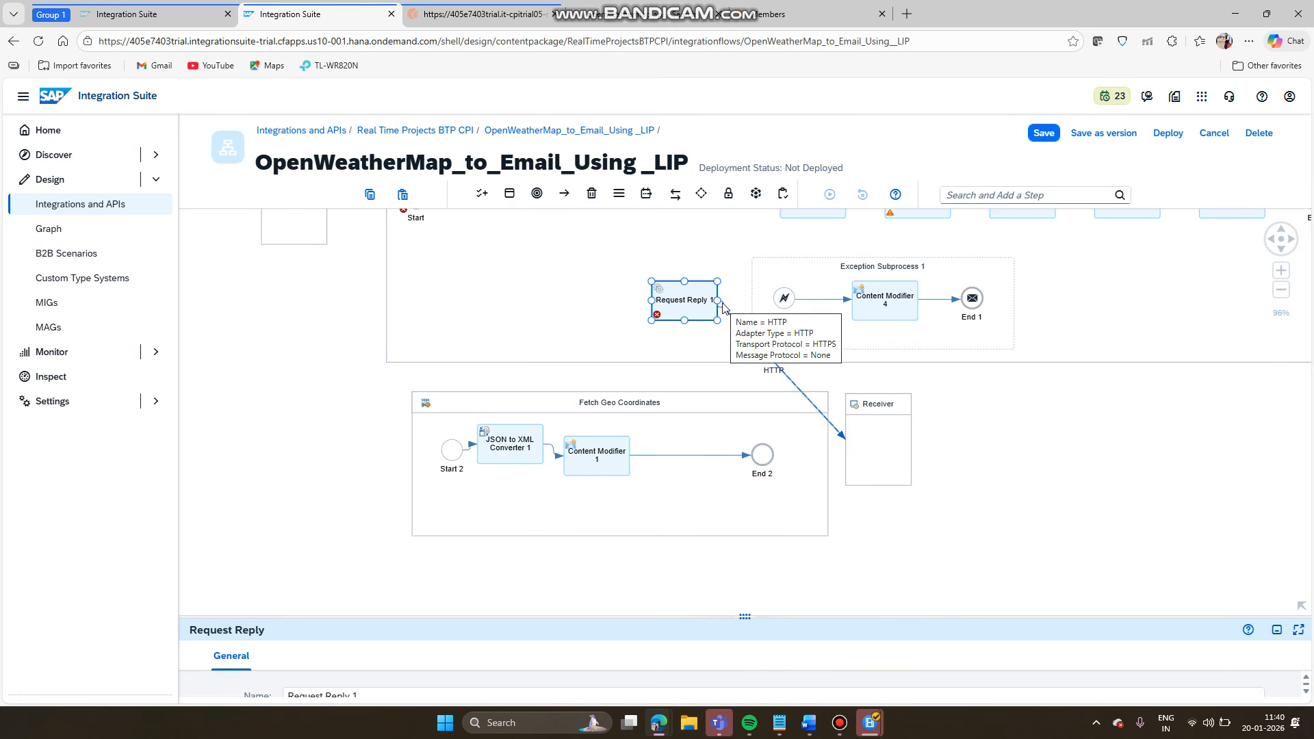
- Insert a Request Reply step on the Content Modifier 1 to End 2 link in Fetch Geo Coordinates
left_click(676, 456)
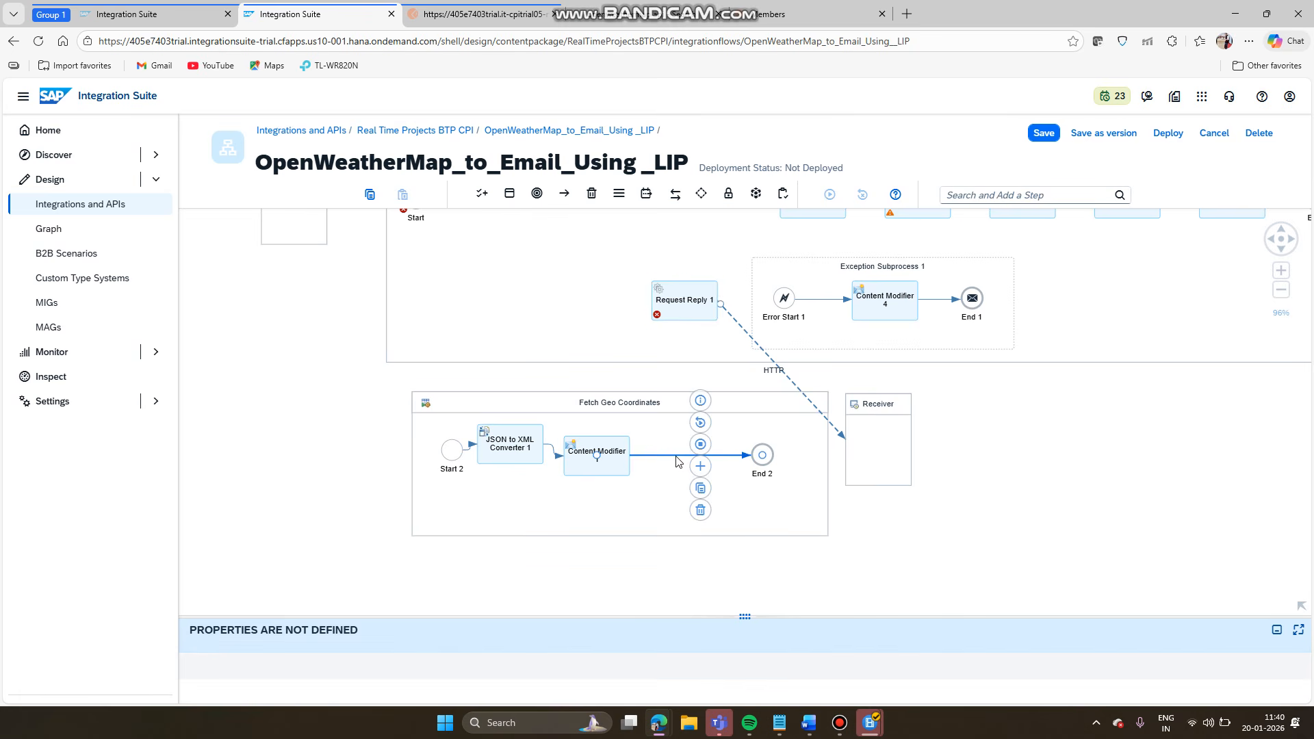
left_click(700, 468)
type("reque")
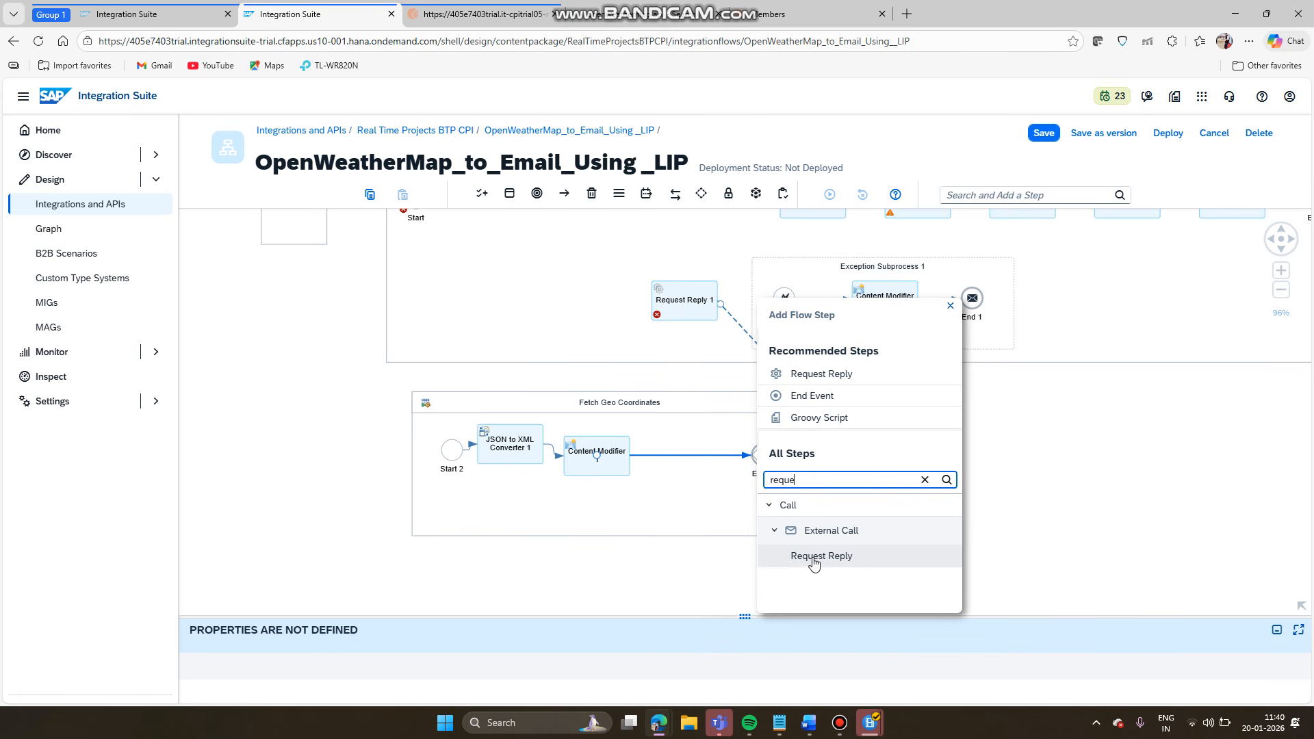
left_click(813, 555)
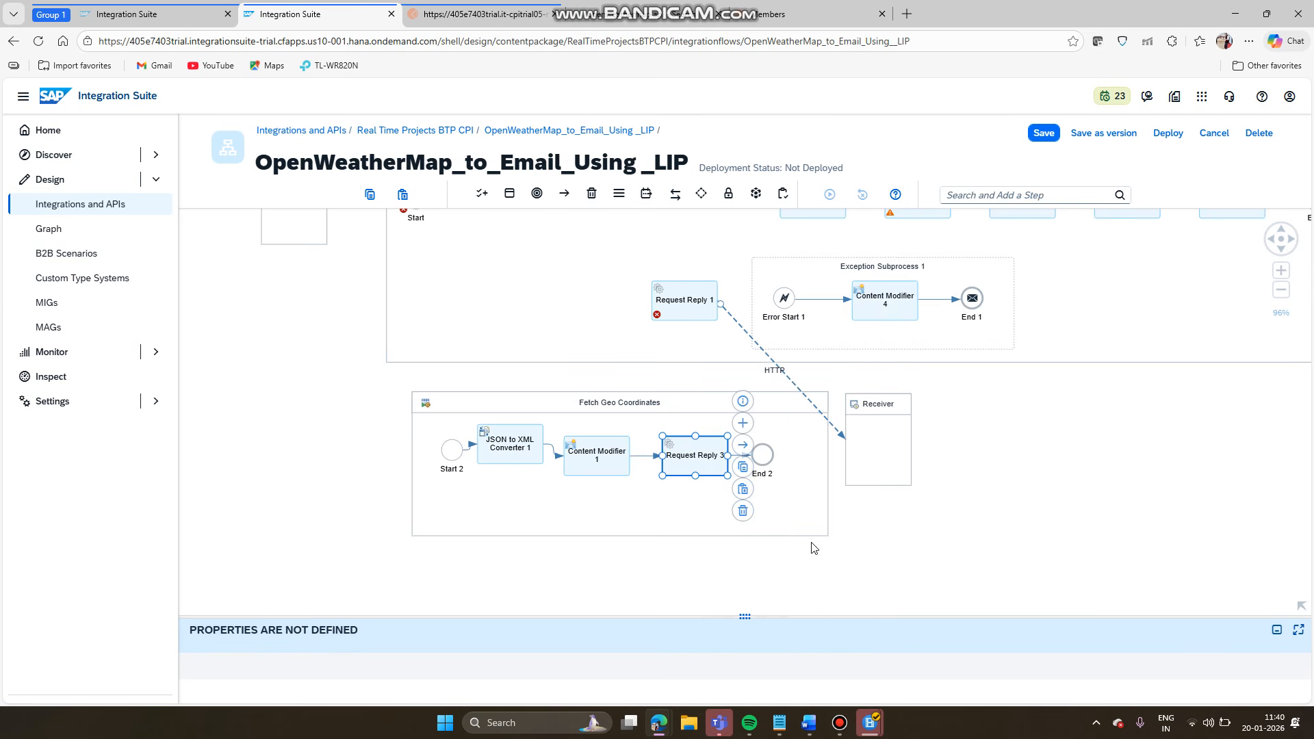
- Reattach the Receiver's HTTP link to Request Reply 3 and delete Request Reply 1
left_click(709, 308)
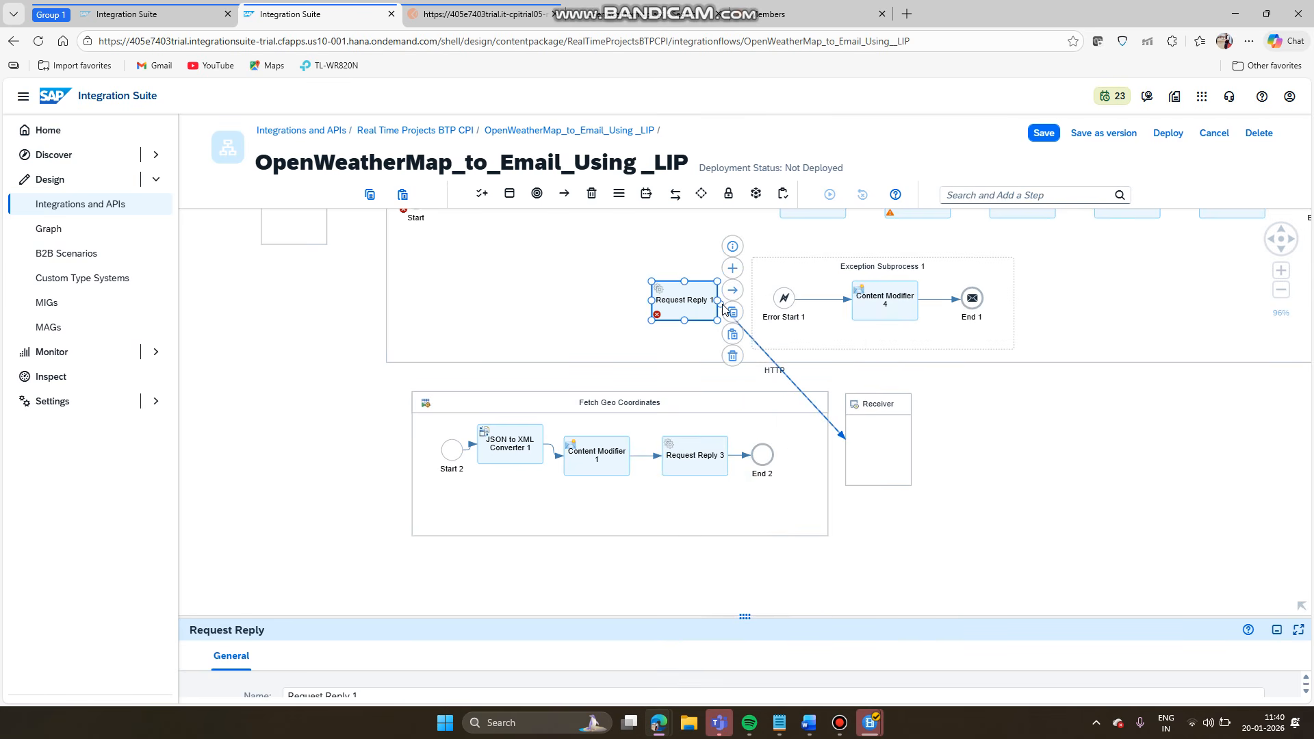
left_click(725, 311)
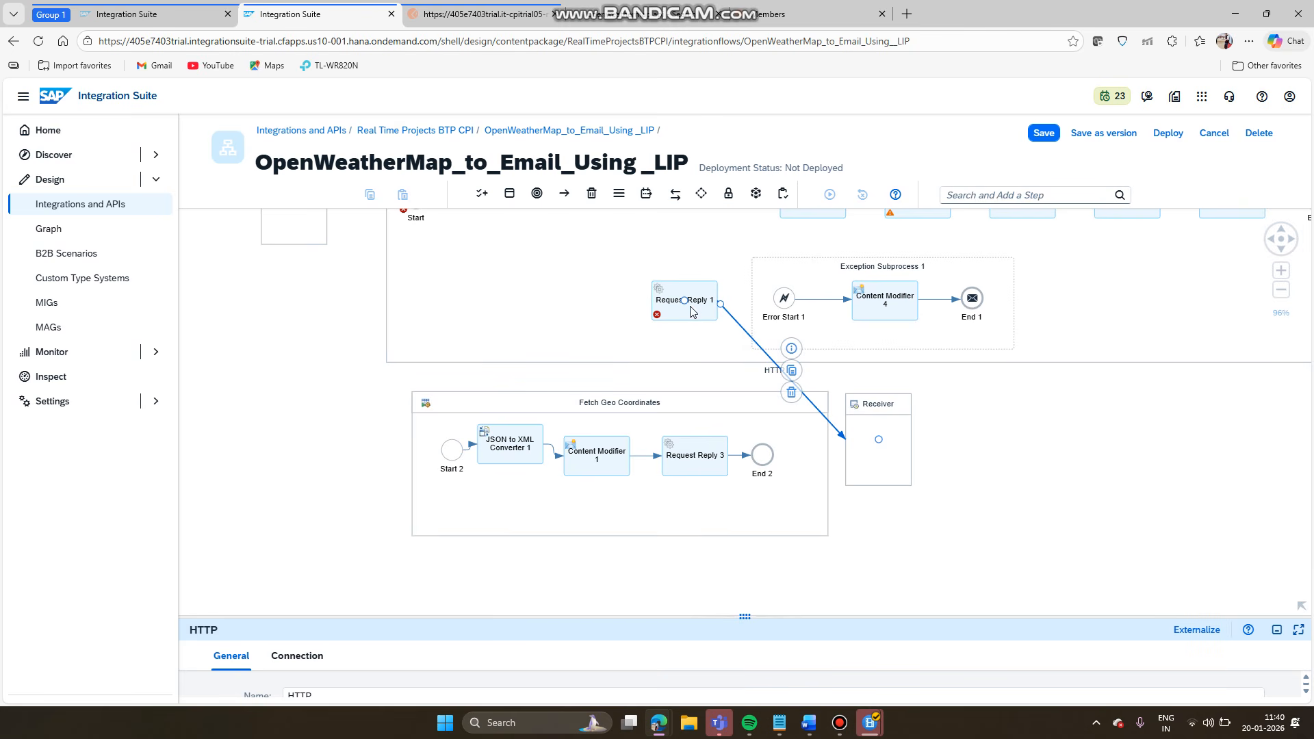
left_click_drag(685, 304, 698, 462)
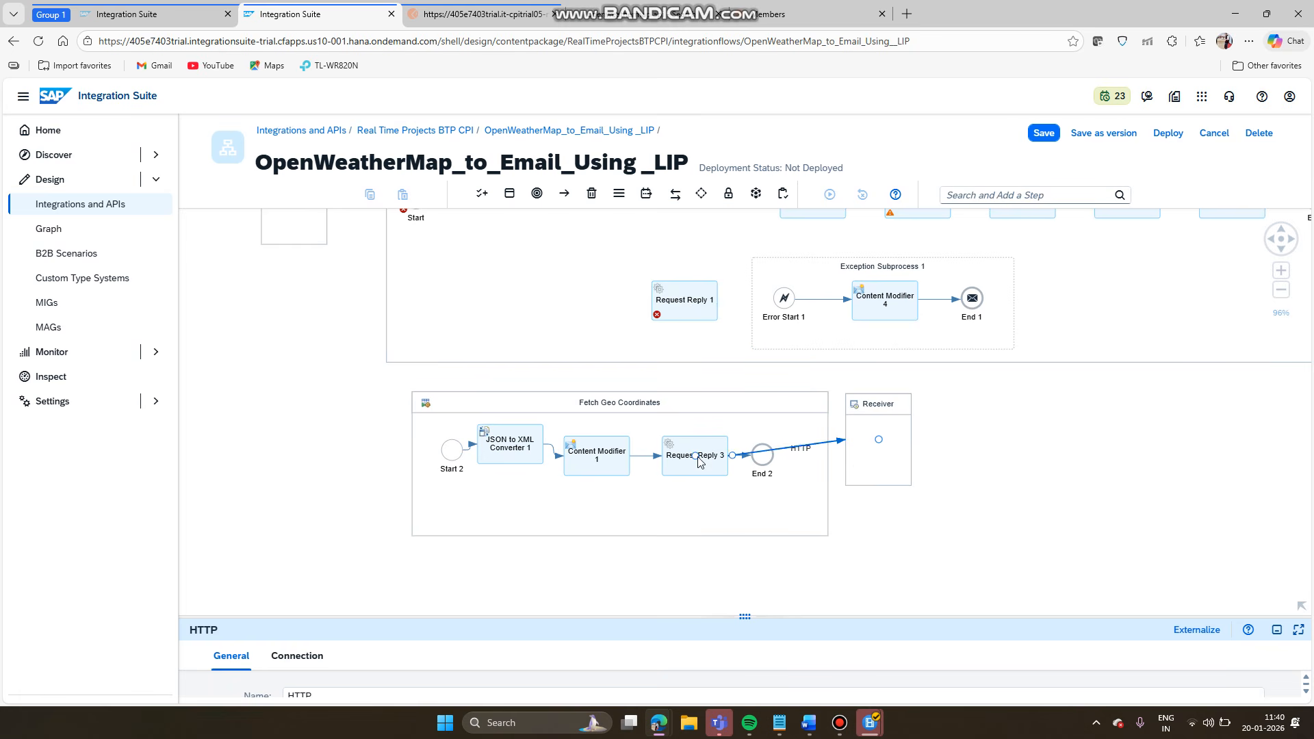
left_click(704, 303)
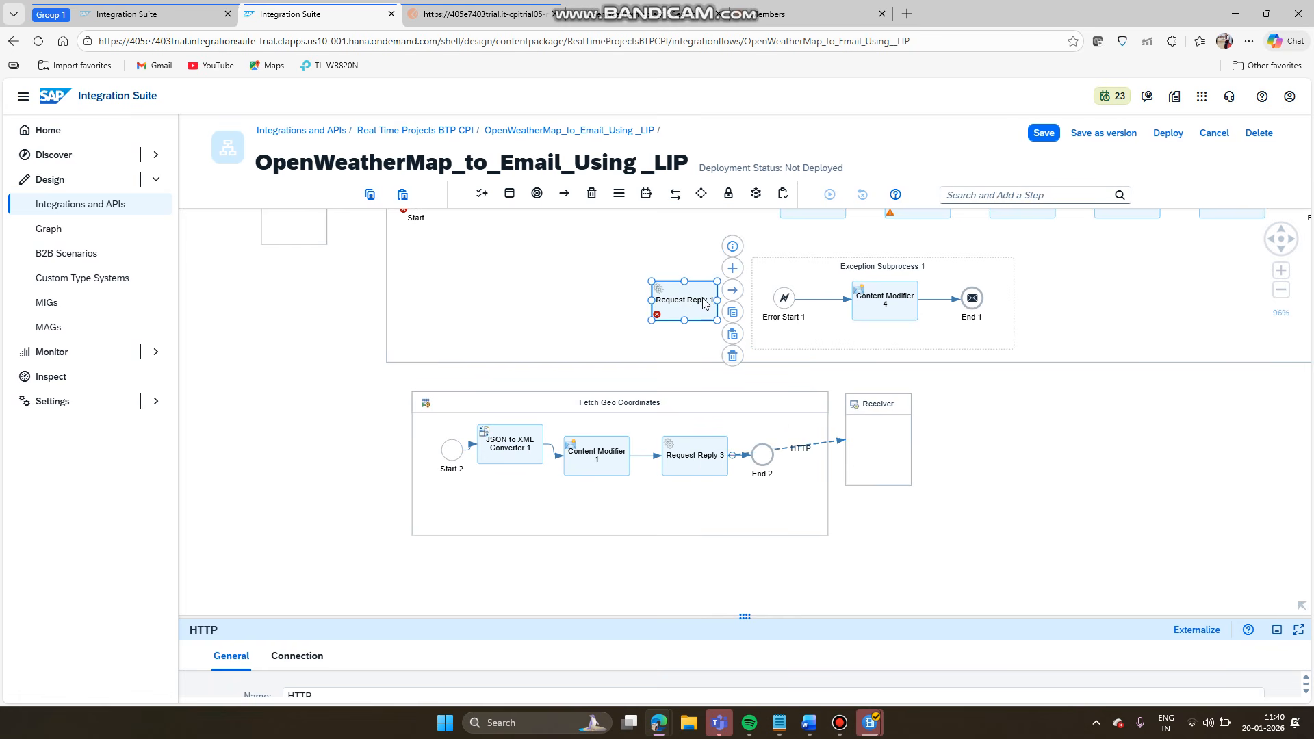
left_click(732, 356)
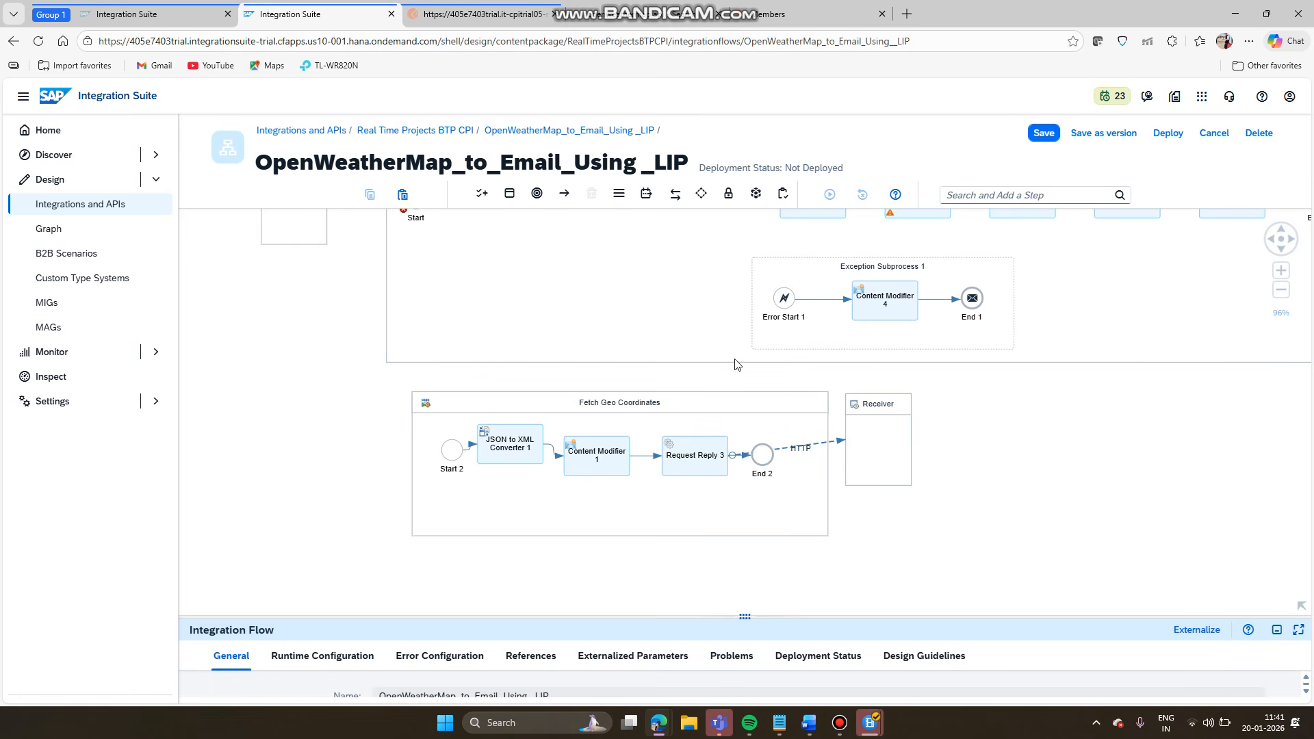
left_click(763, 409)
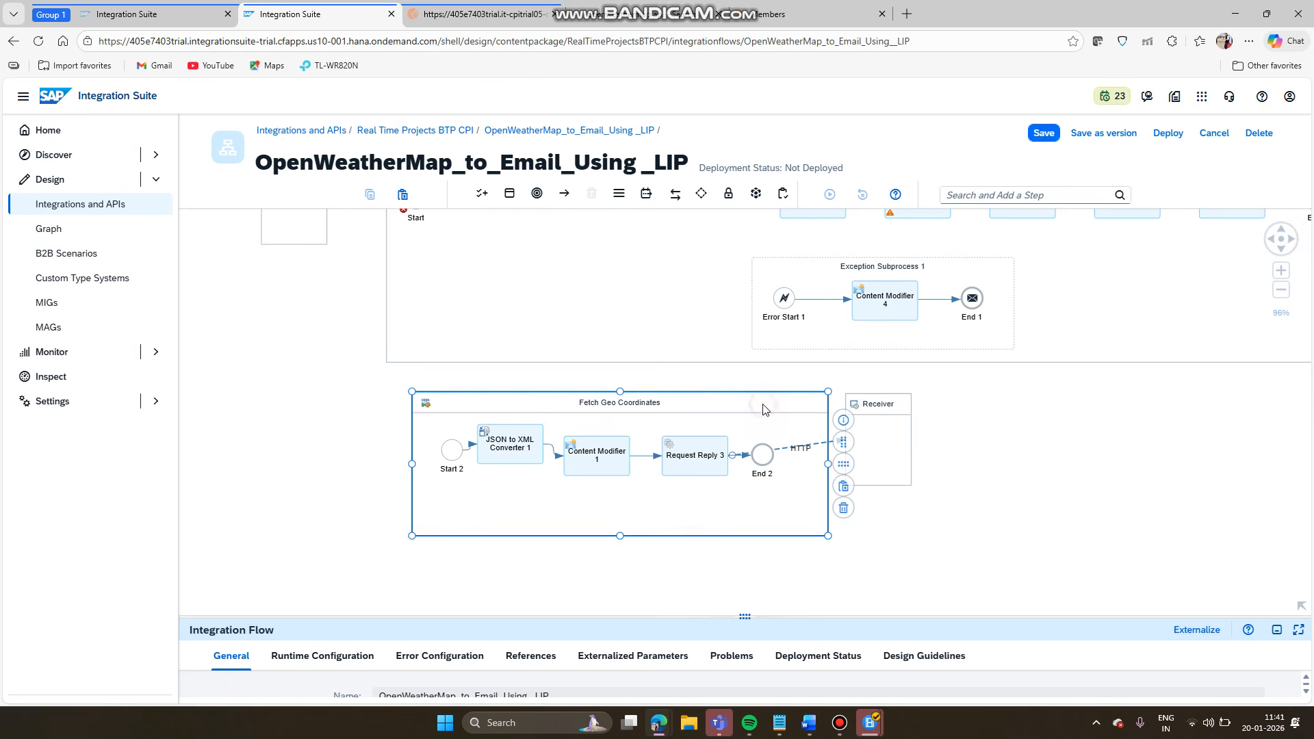
- Auto-arrange Fetch Geo Coordinates, then drag End 2 further right to widen the process
left_click(843, 465)
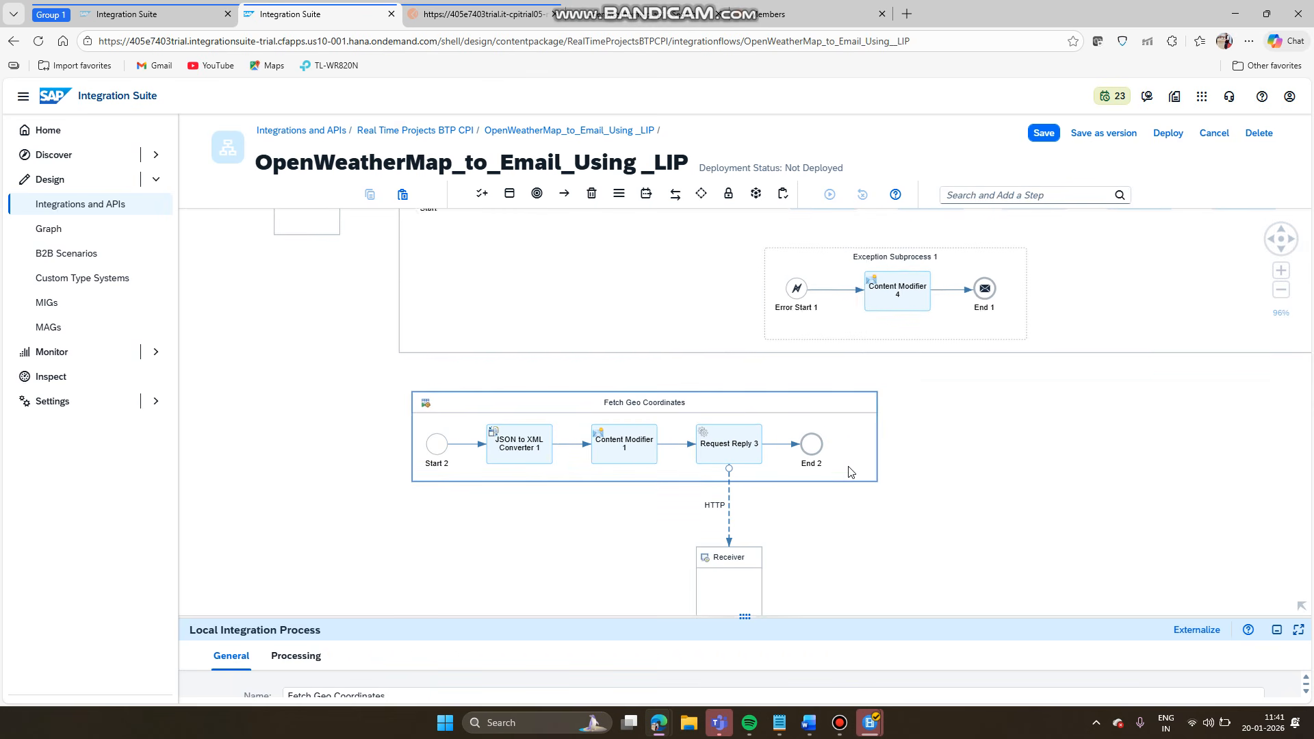
left_click(847, 459)
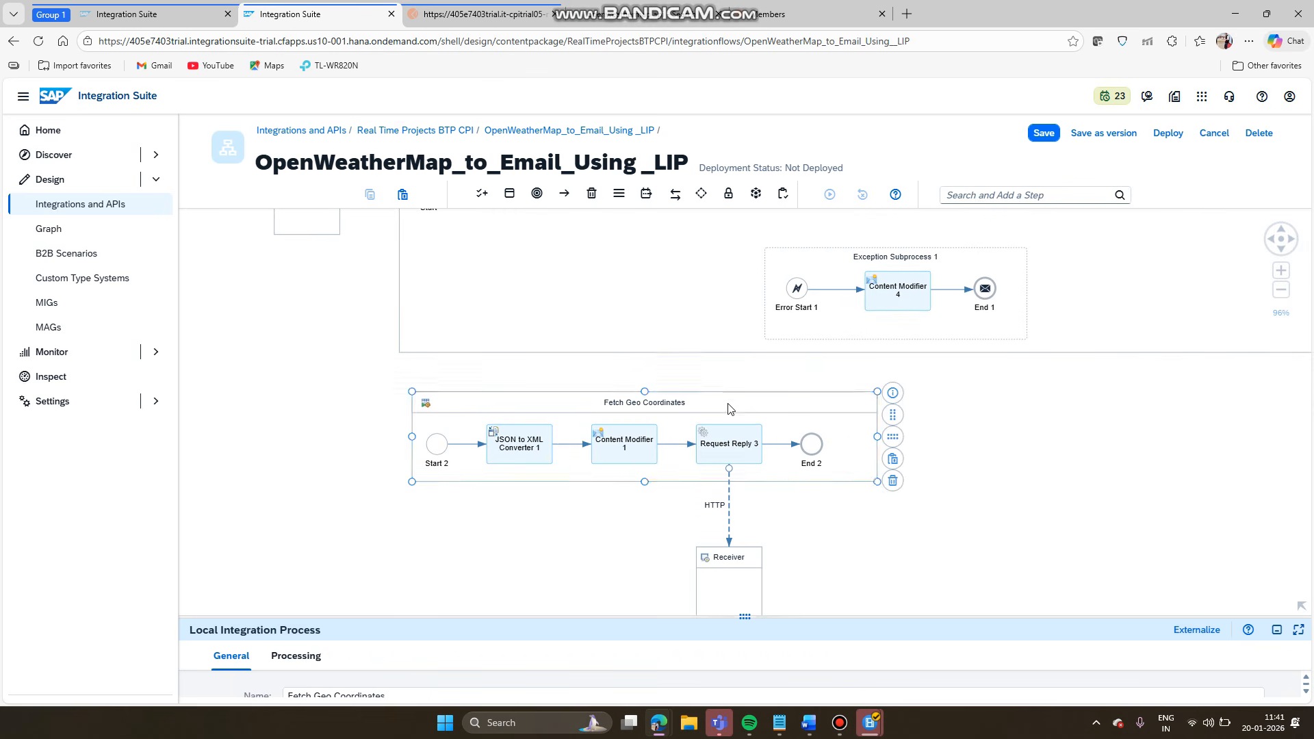
left_click(828, 541)
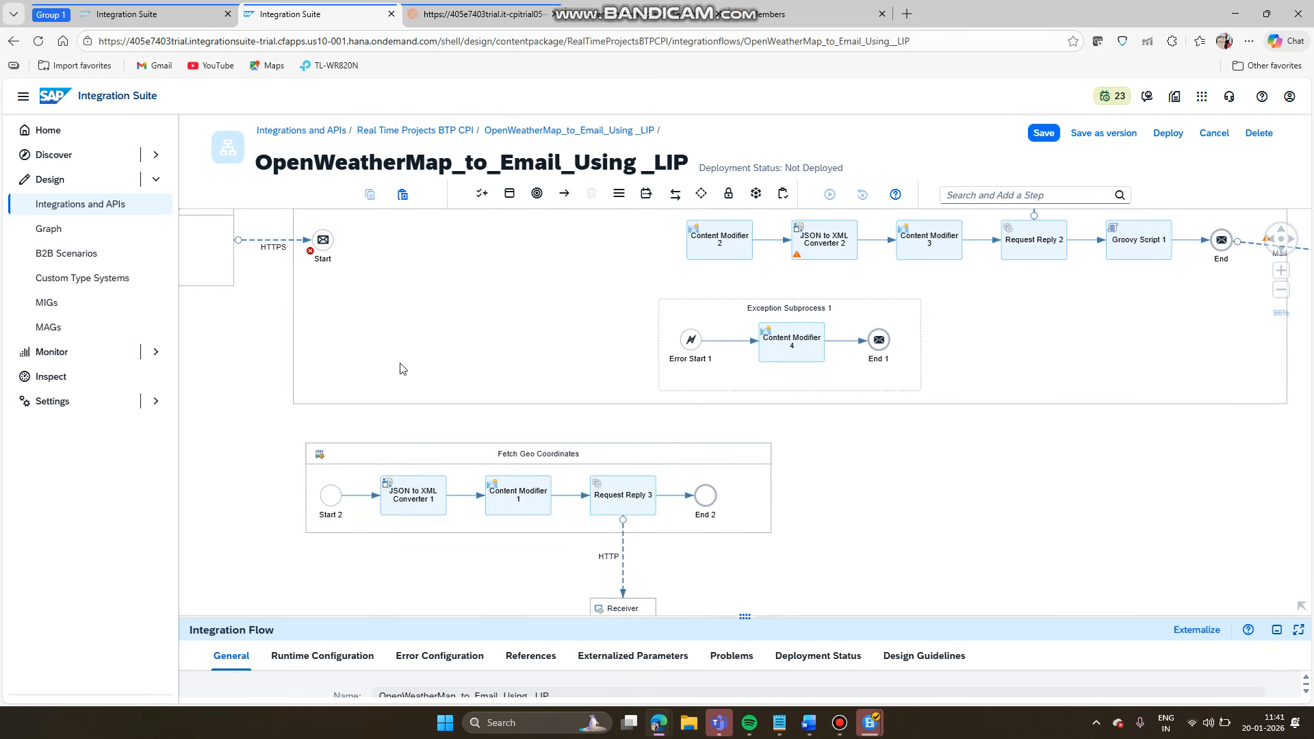
left_click_drag(883, 483, 652, 529)
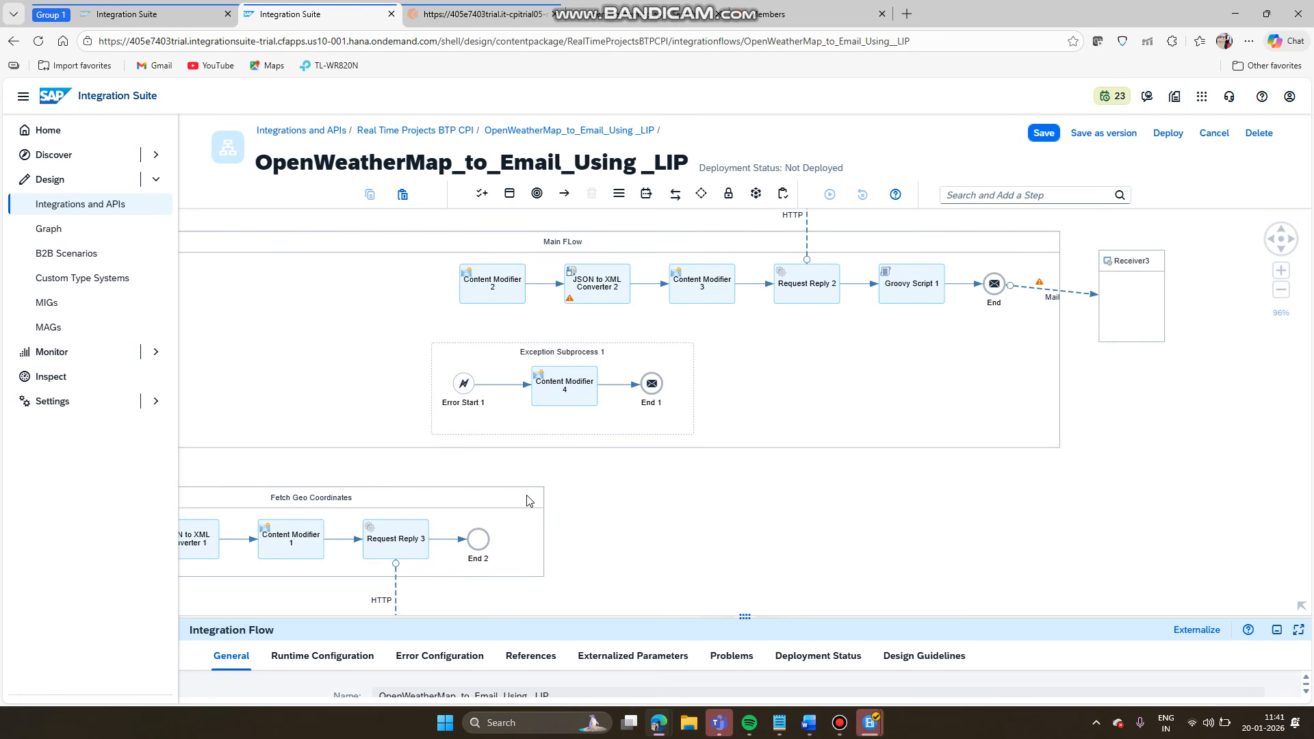
left_click_drag(485, 546, 655, 538)
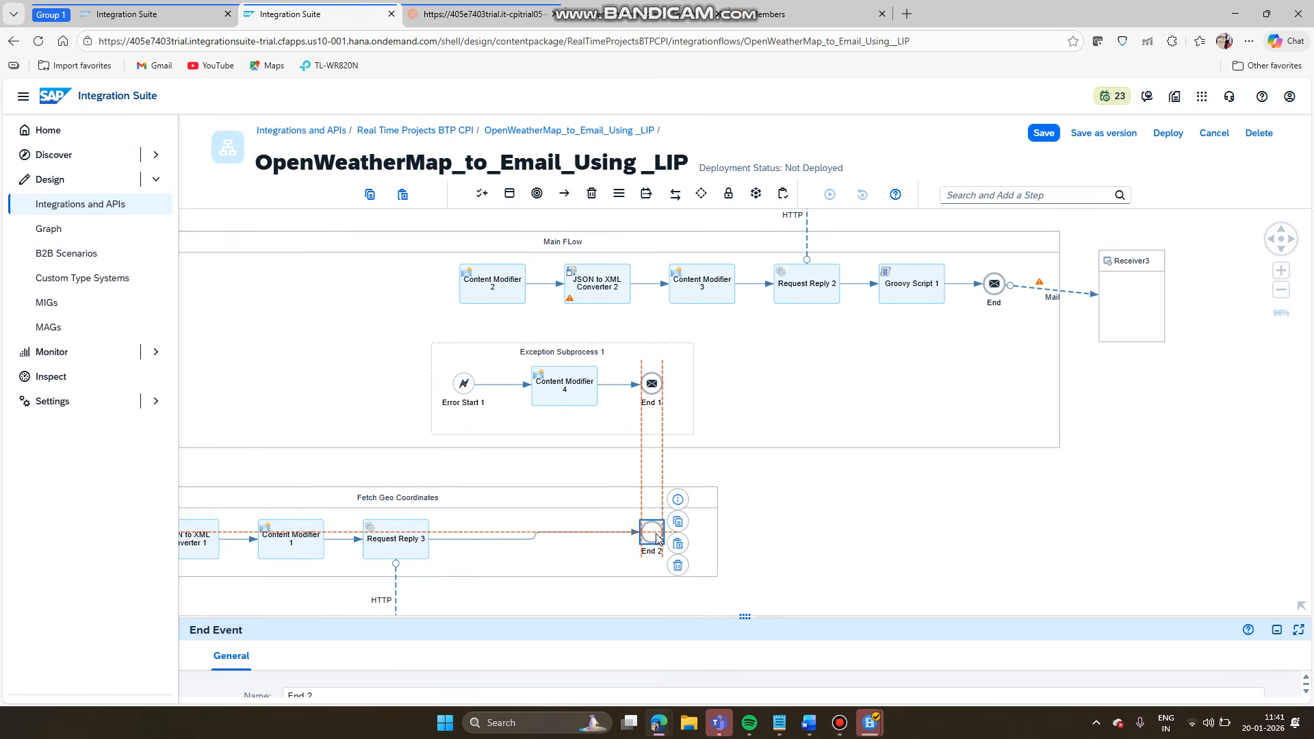
- Unlink Content Modifier 2 and JSON to XML Converter 2 and move both into Fetch Geo Coordinates
left_click(509, 286)
left_click(644, 286)
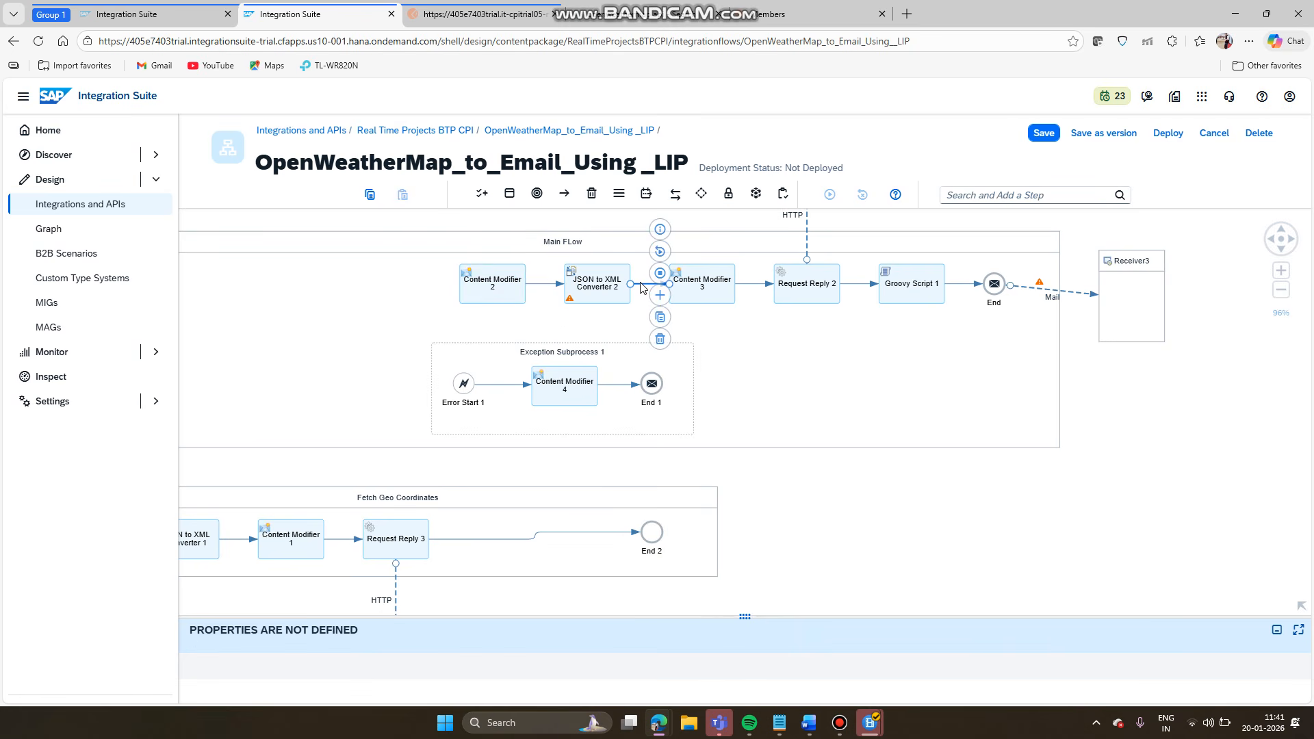
left_click(660, 338)
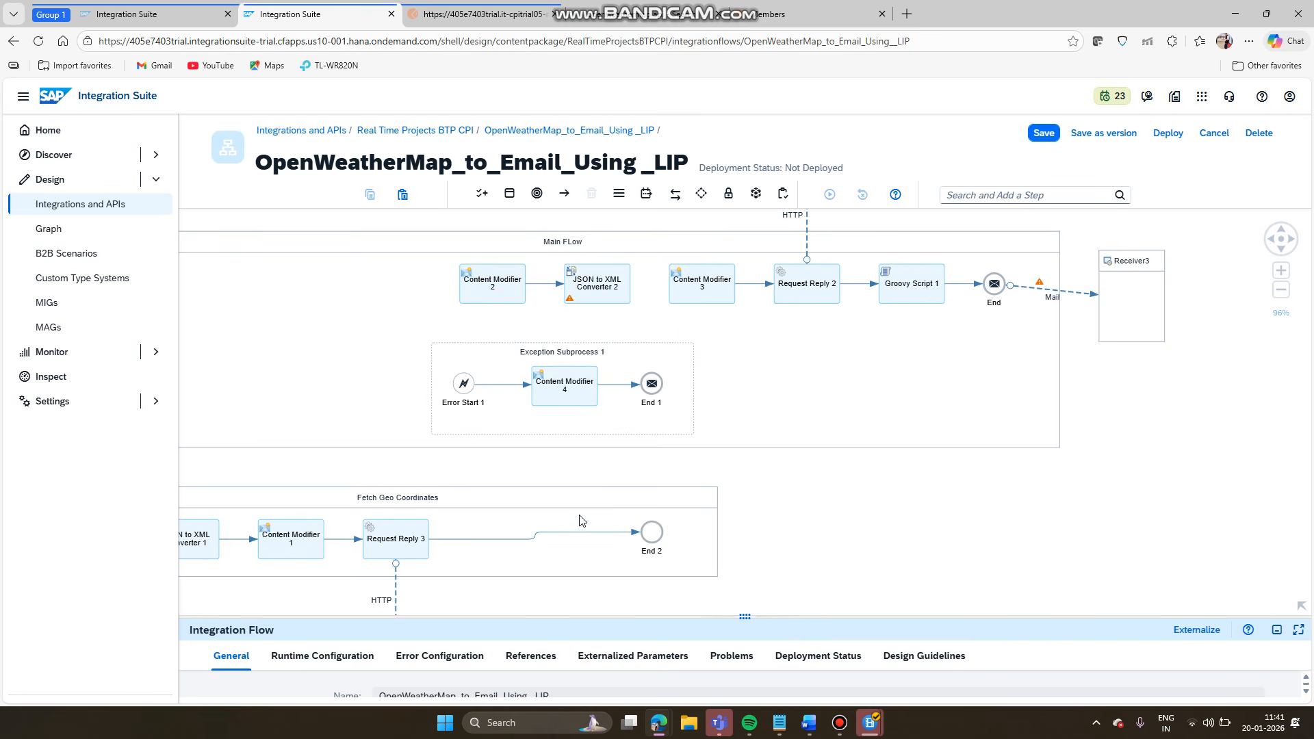
left_click(563, 532)
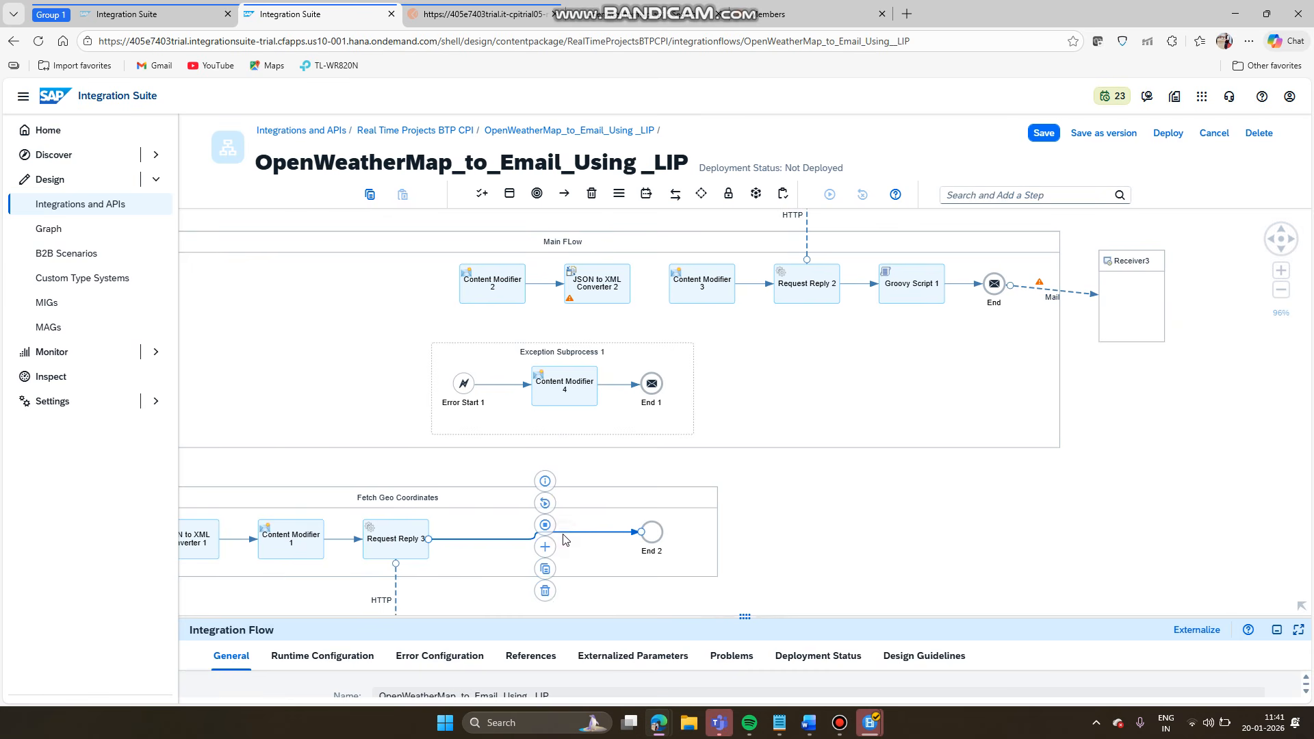
left_click(545, 591)
left_click_drag(508, 284, 508, 537)
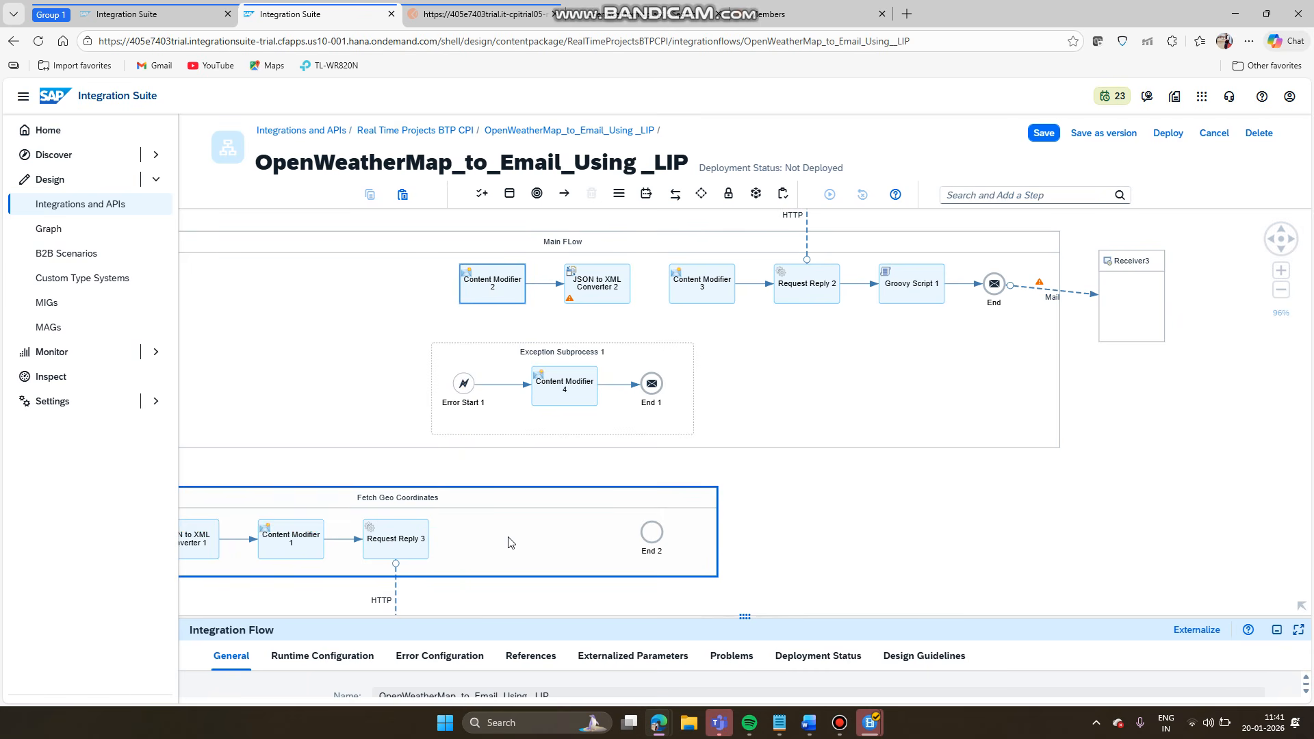
left_click(544, 283)
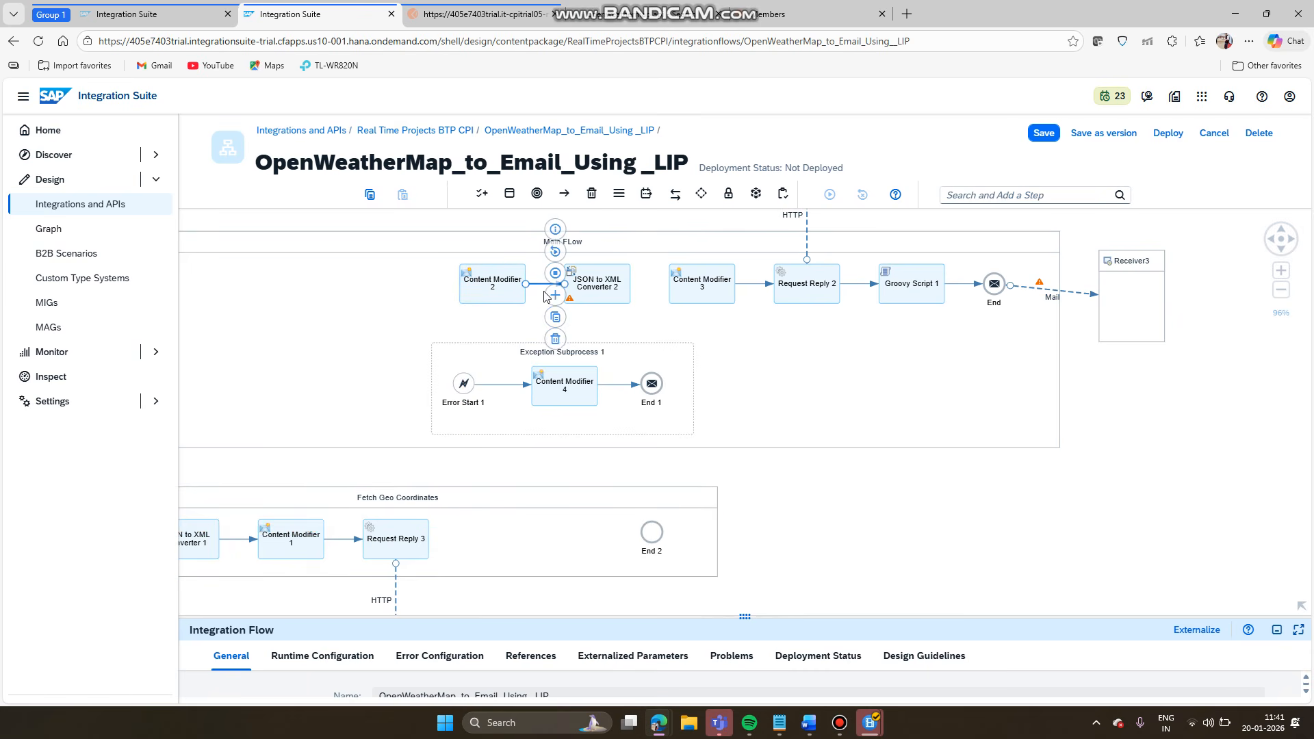
left_click(555, 339)
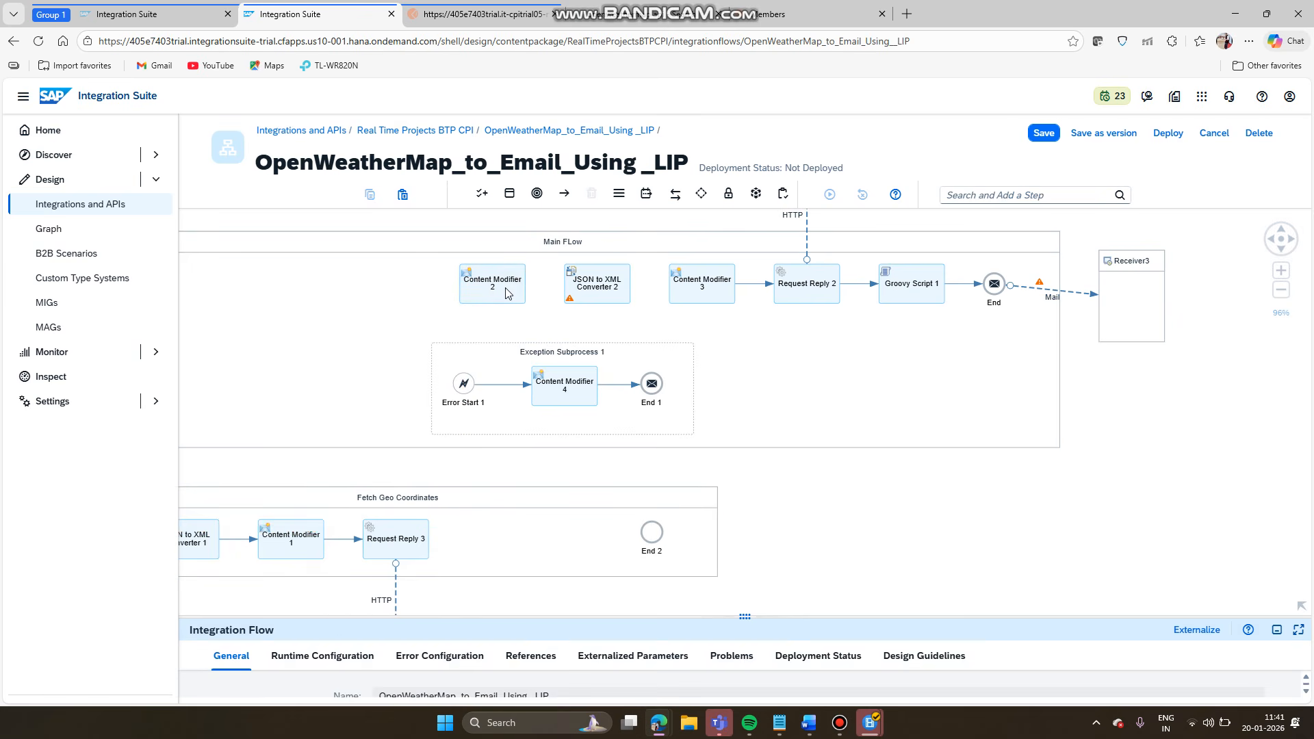
left_click_drag(507, 291, 507, 555)
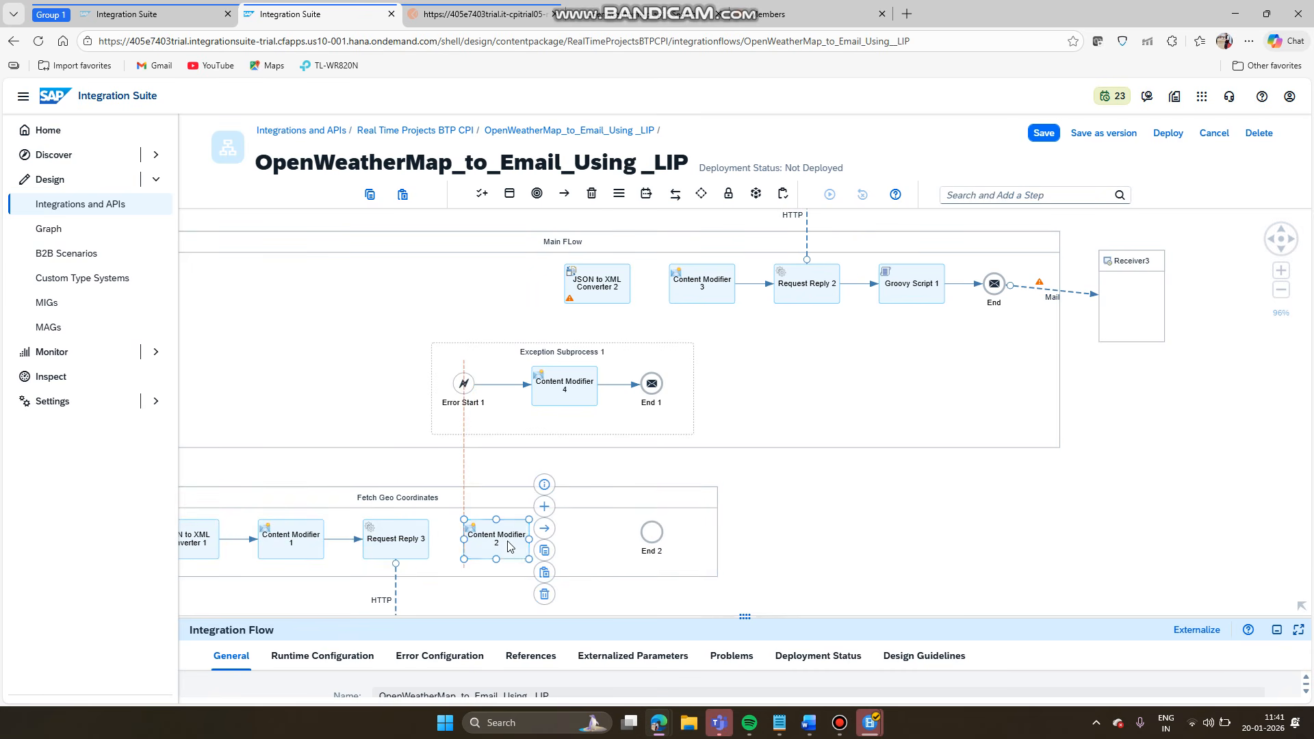
left_click(604, 277)
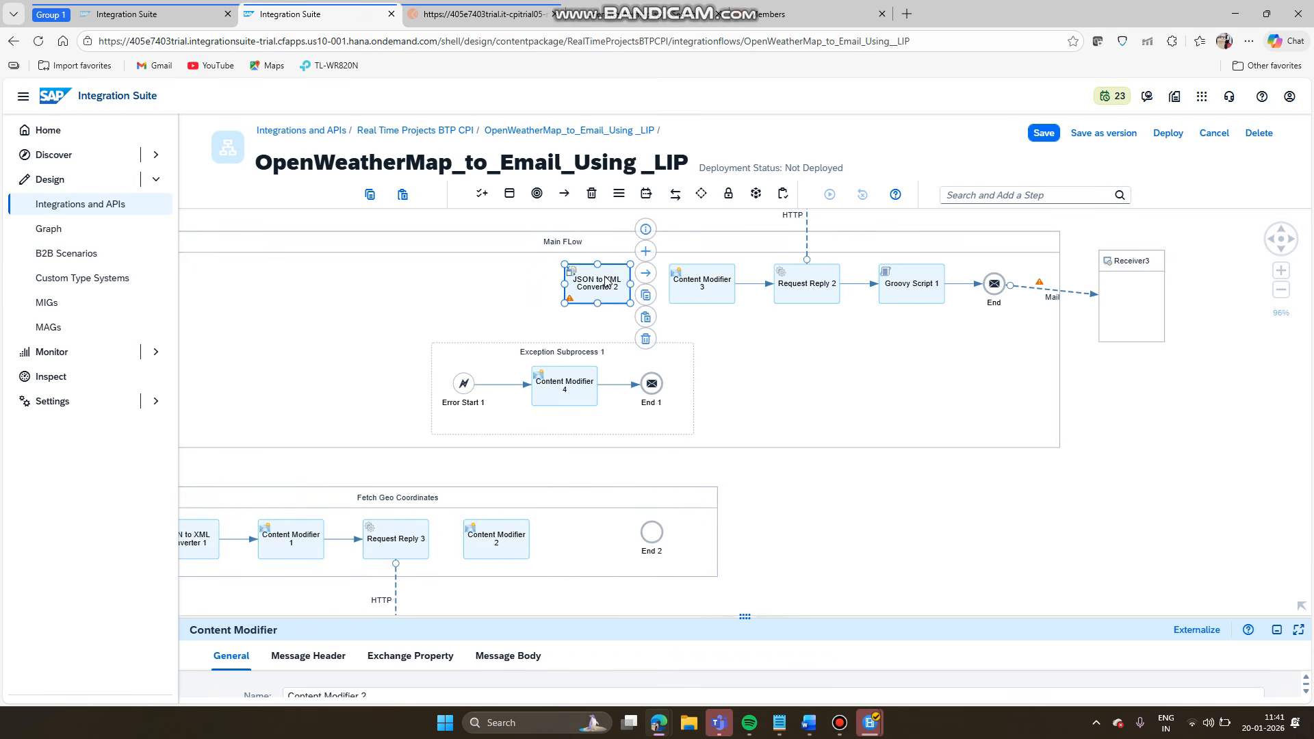
left_click_drag(604, 278, 600, 535)
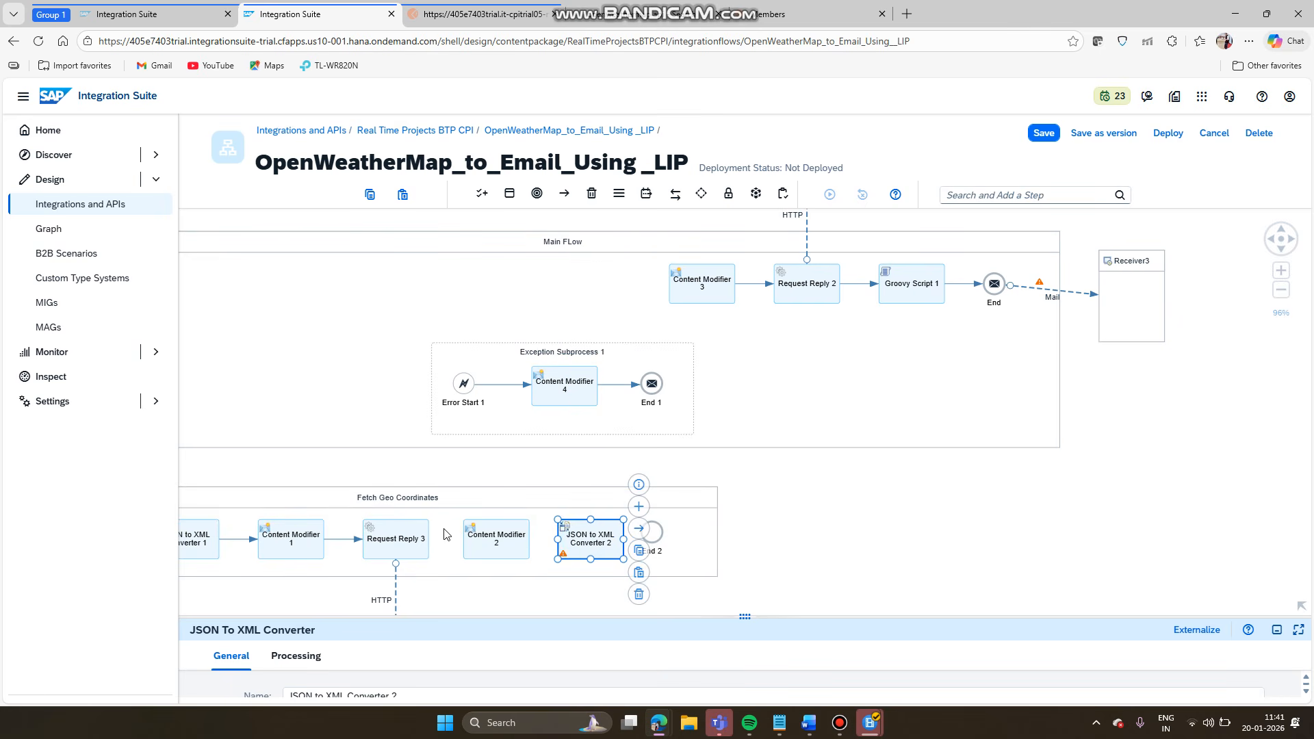
- Connect Request Reply 3 → Content Modifier 2 → JSON to XML Converter 2 → End 2
left_click(419, 546)
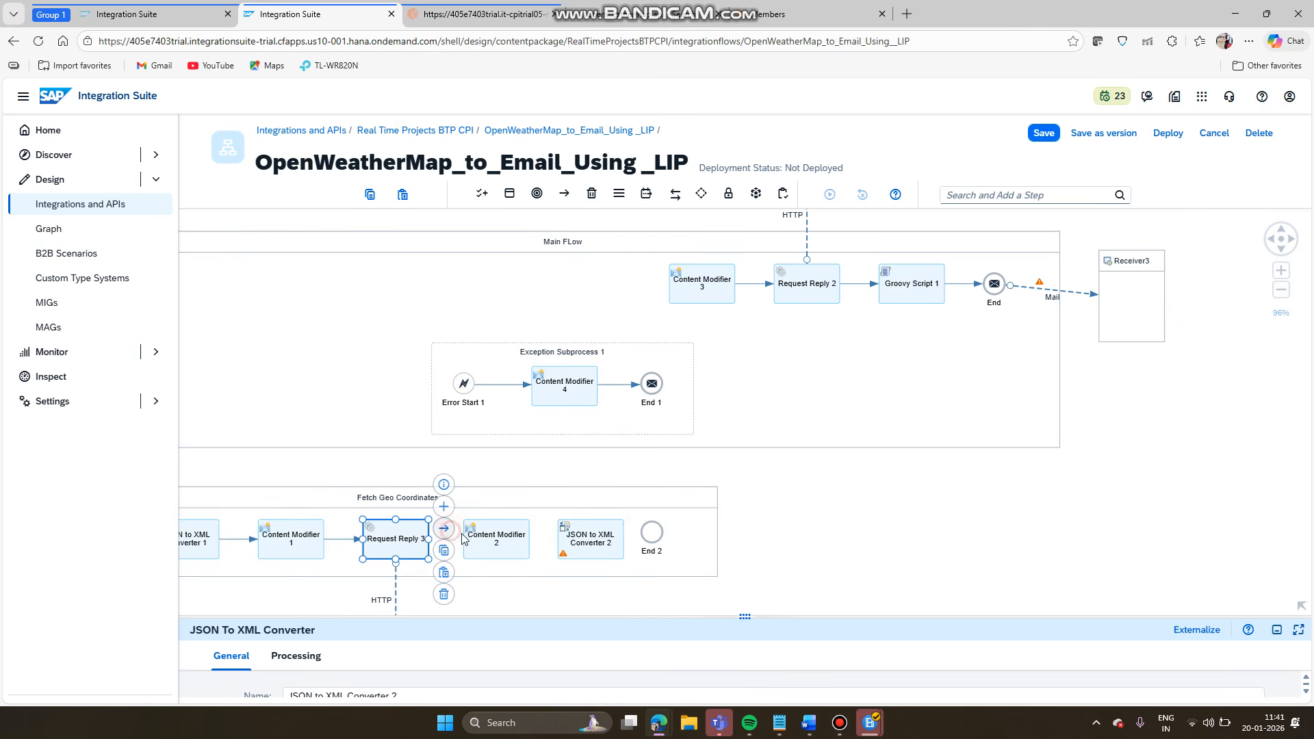
left_click(448, 530)
left_click(496, 539)
left_click(512, 543)
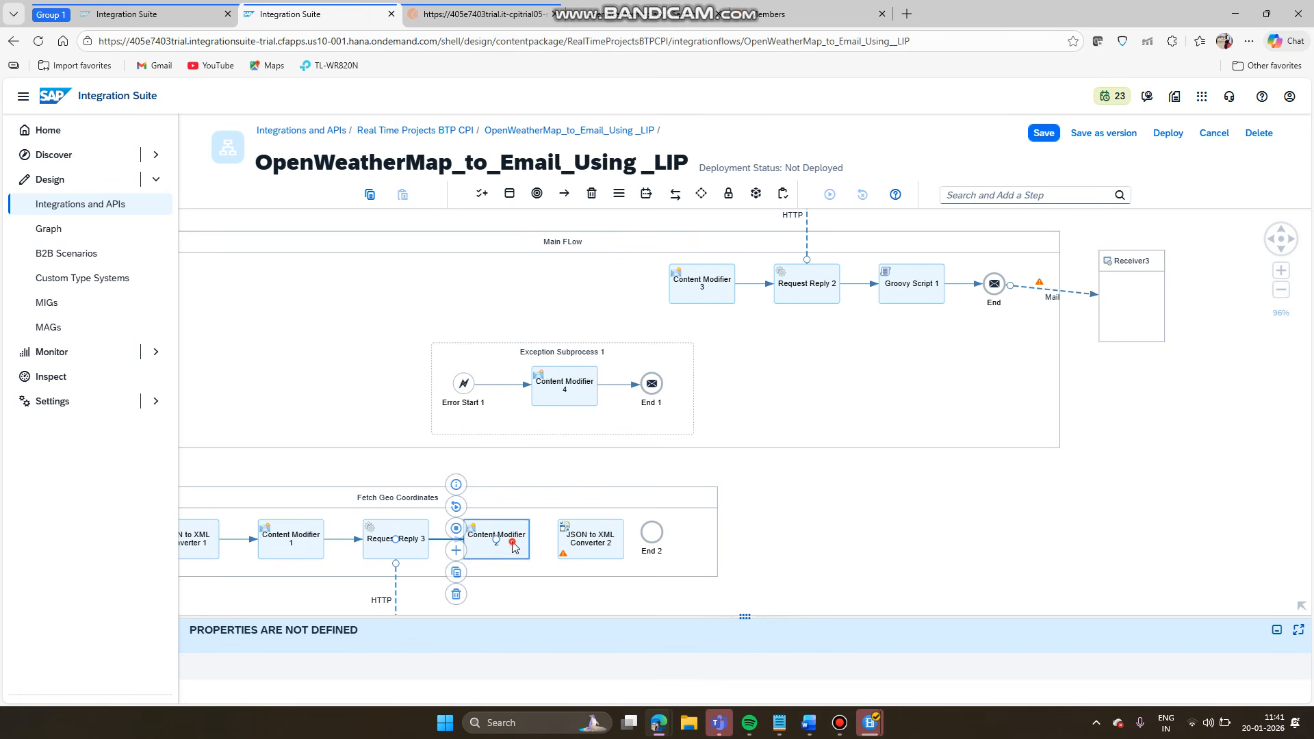
left_click(544, 529)
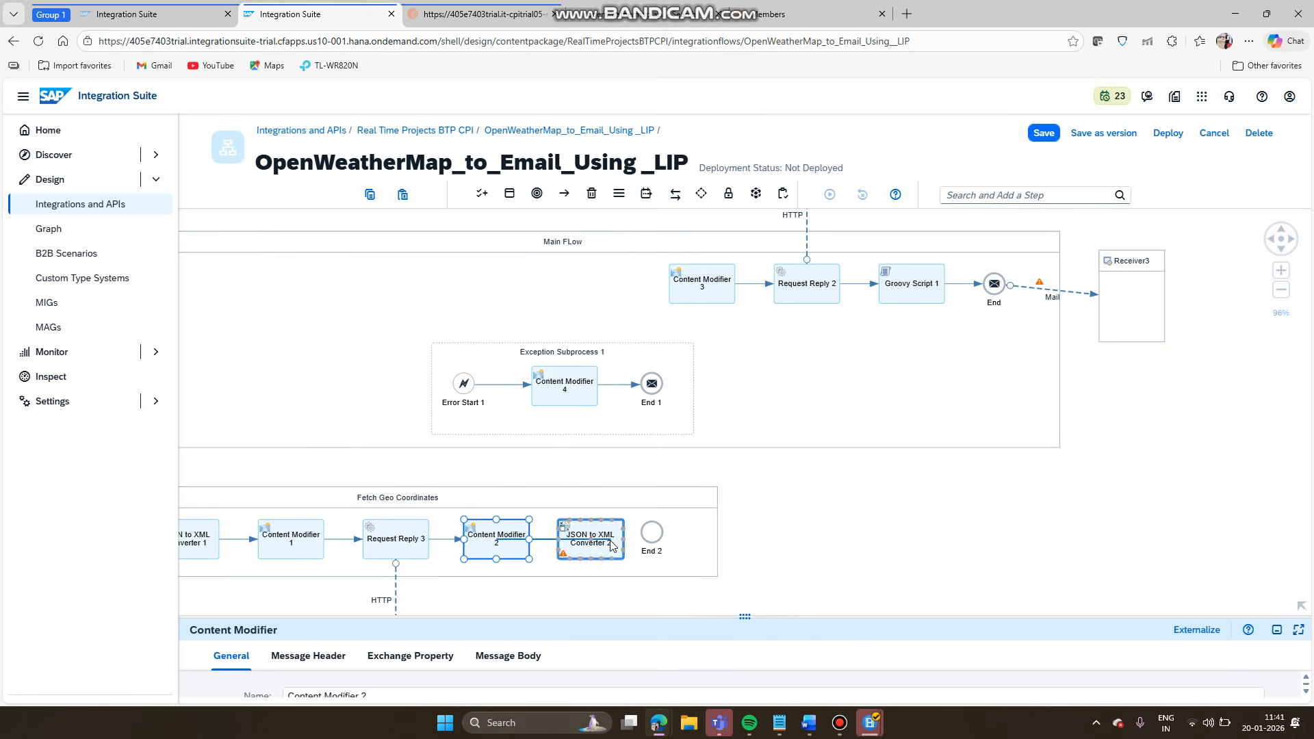
left_click(616, 541)
left_click(620, 540)
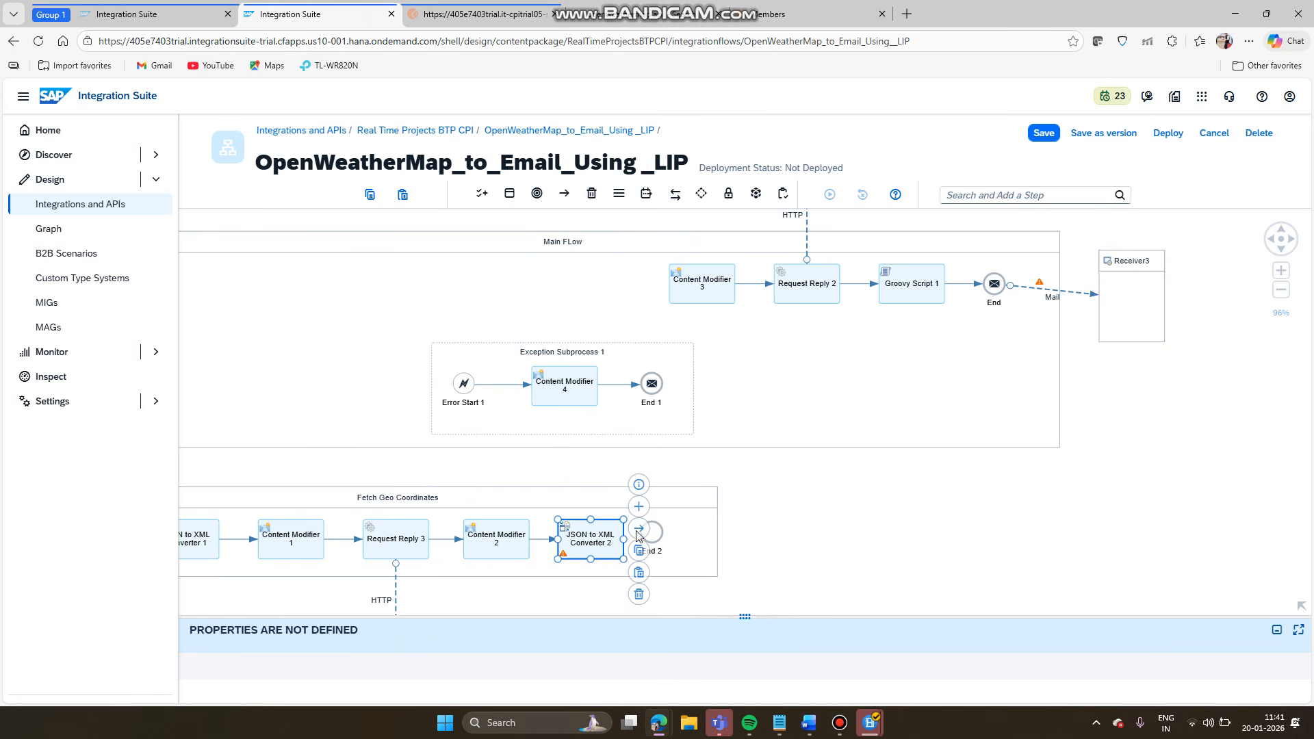
left_click(640, 530)
left_click(661, 540)
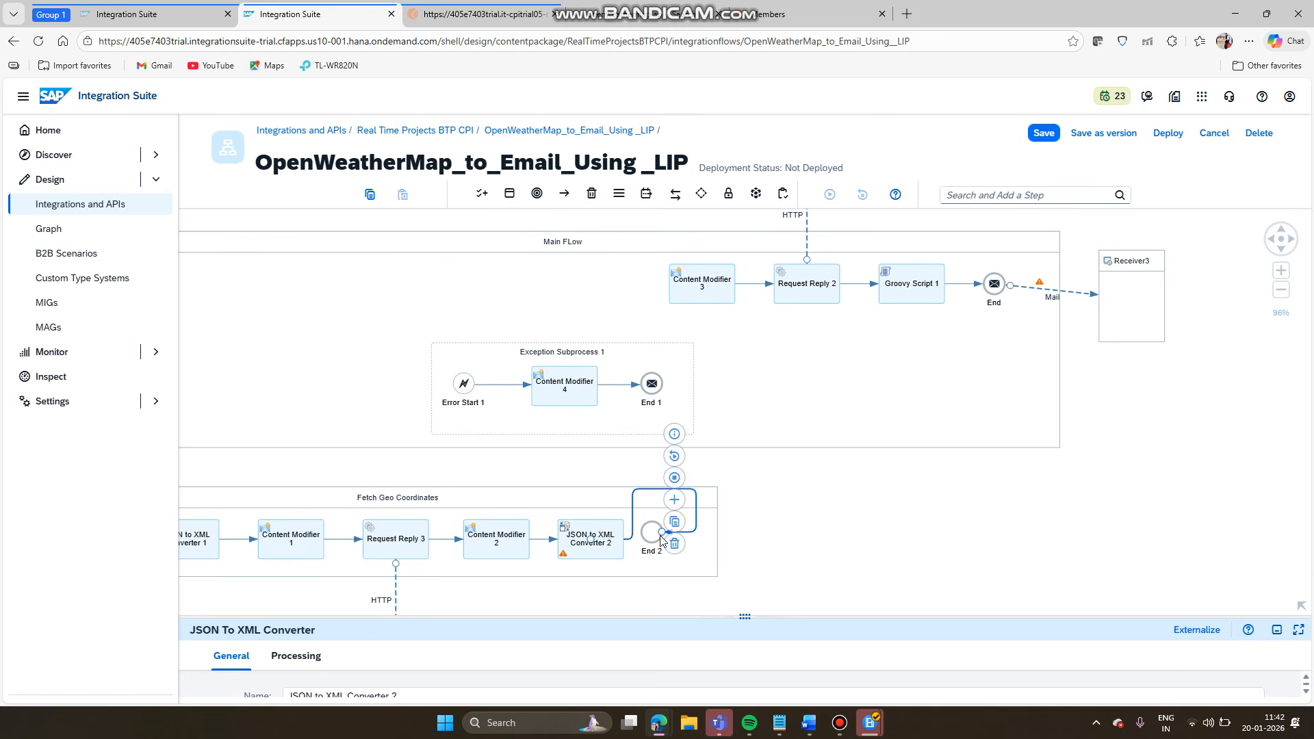
- Auto-arrange the Fetch Geo Coordinates steps and nudge the diagram view
left_click(567, 500)
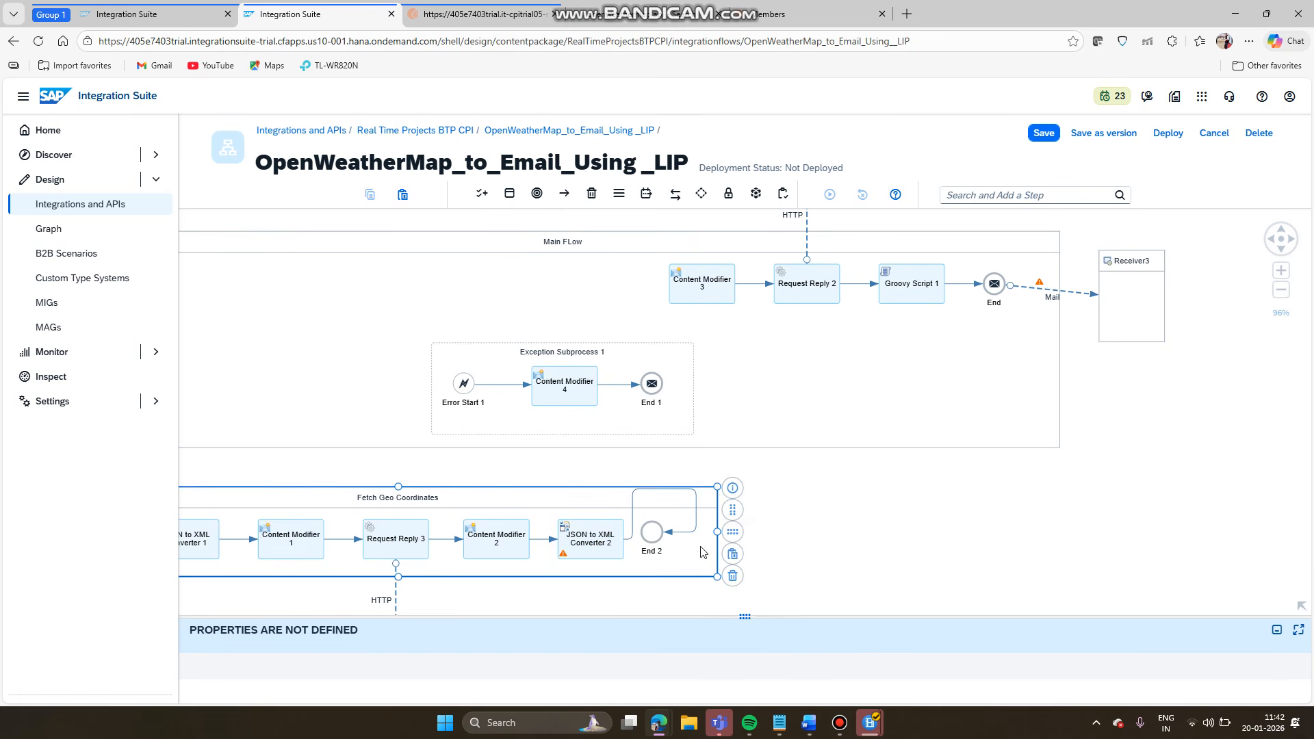
left_click(733, 533)
left_click(815, 511)
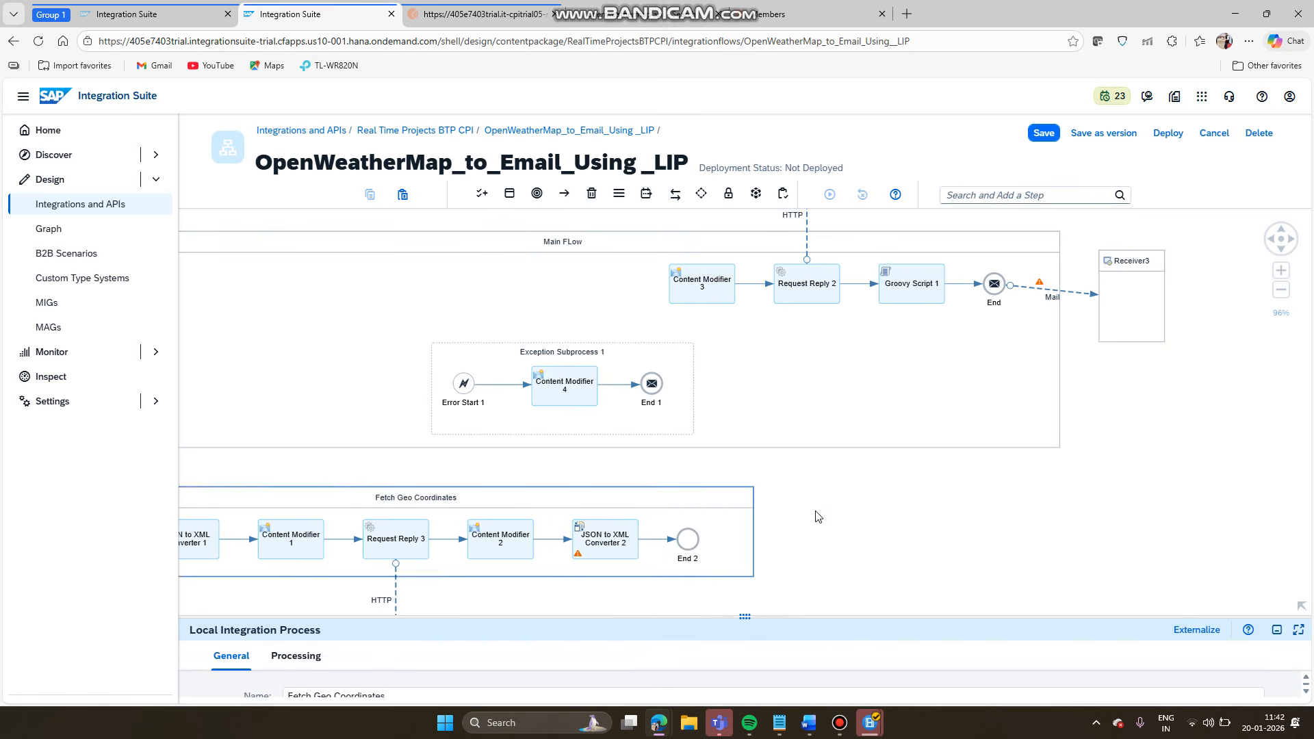
mouse_move(829, 518)
left_mouse_down()
mouse_move(919, 540)
mouse_move(933, 494)
mouse_move(827, 509)
left_mouse_up()
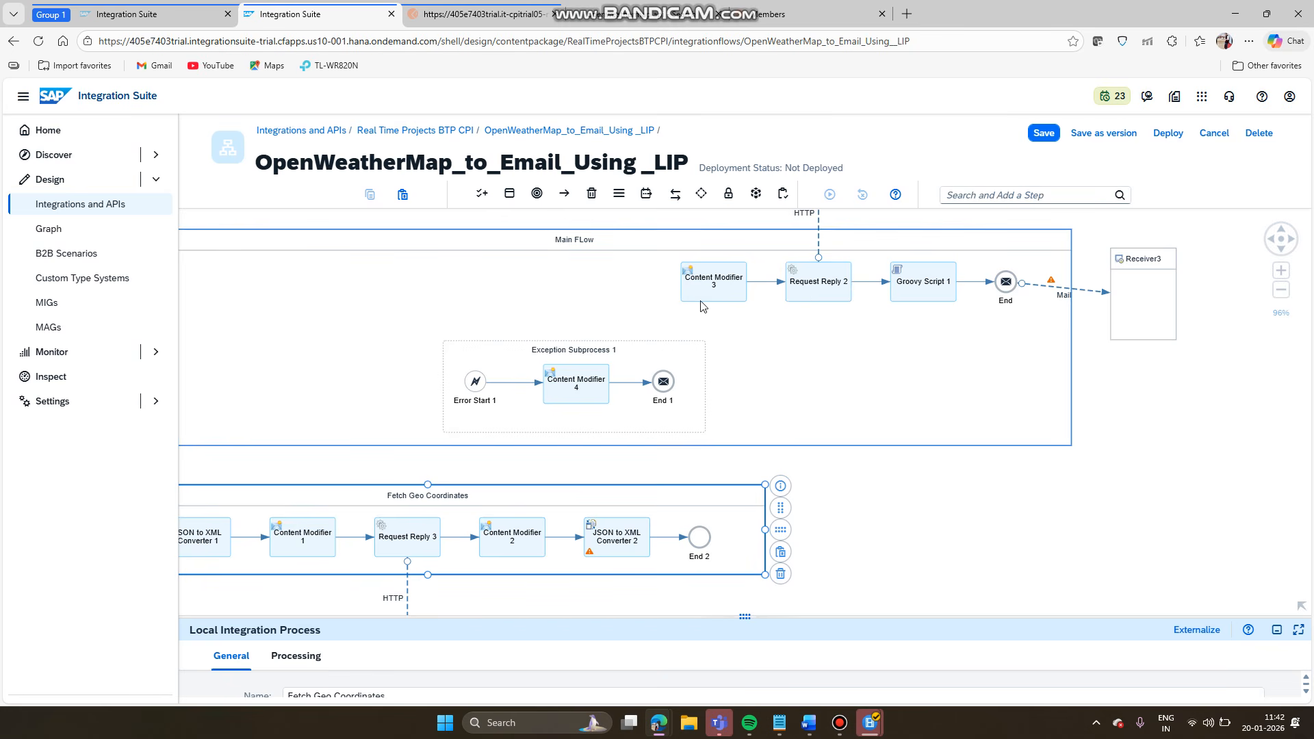
left_click(927, 509)
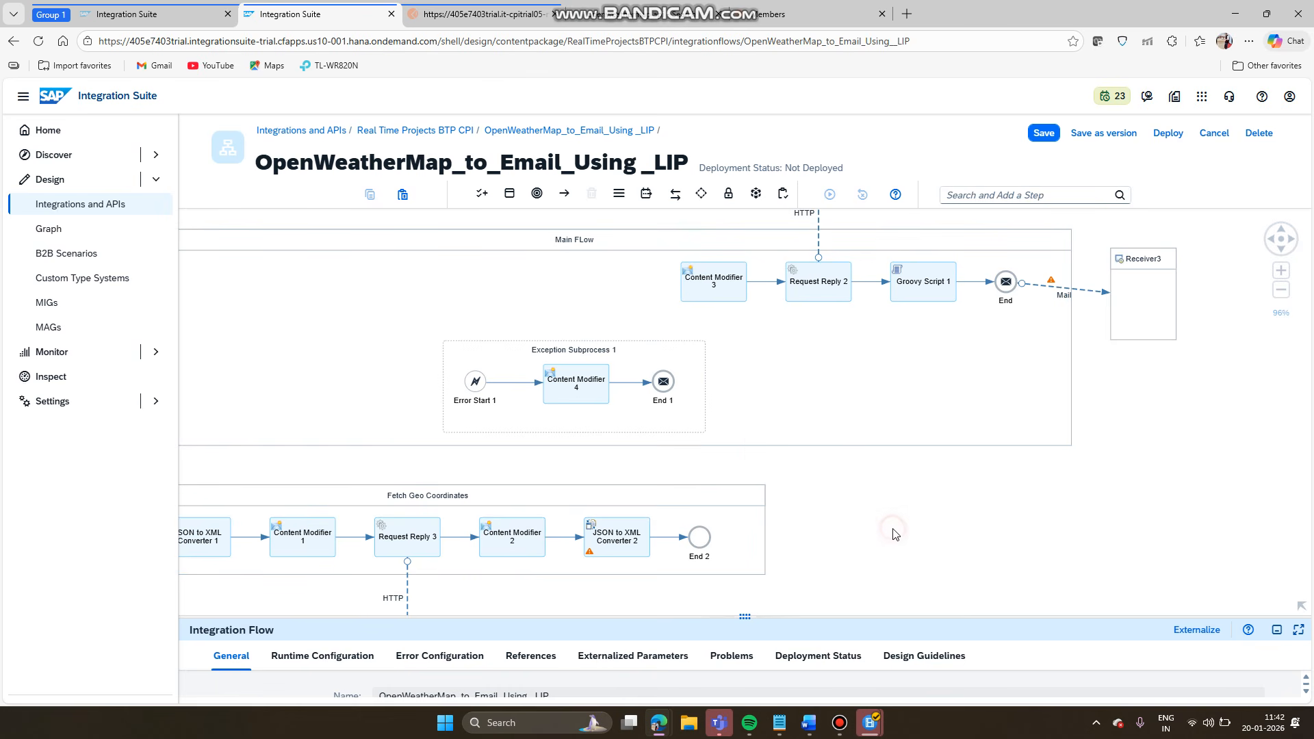
- Add a Local Integration Process from the Process palette and place it beside Fetch Geo Coordinates
left_click(509, 194)
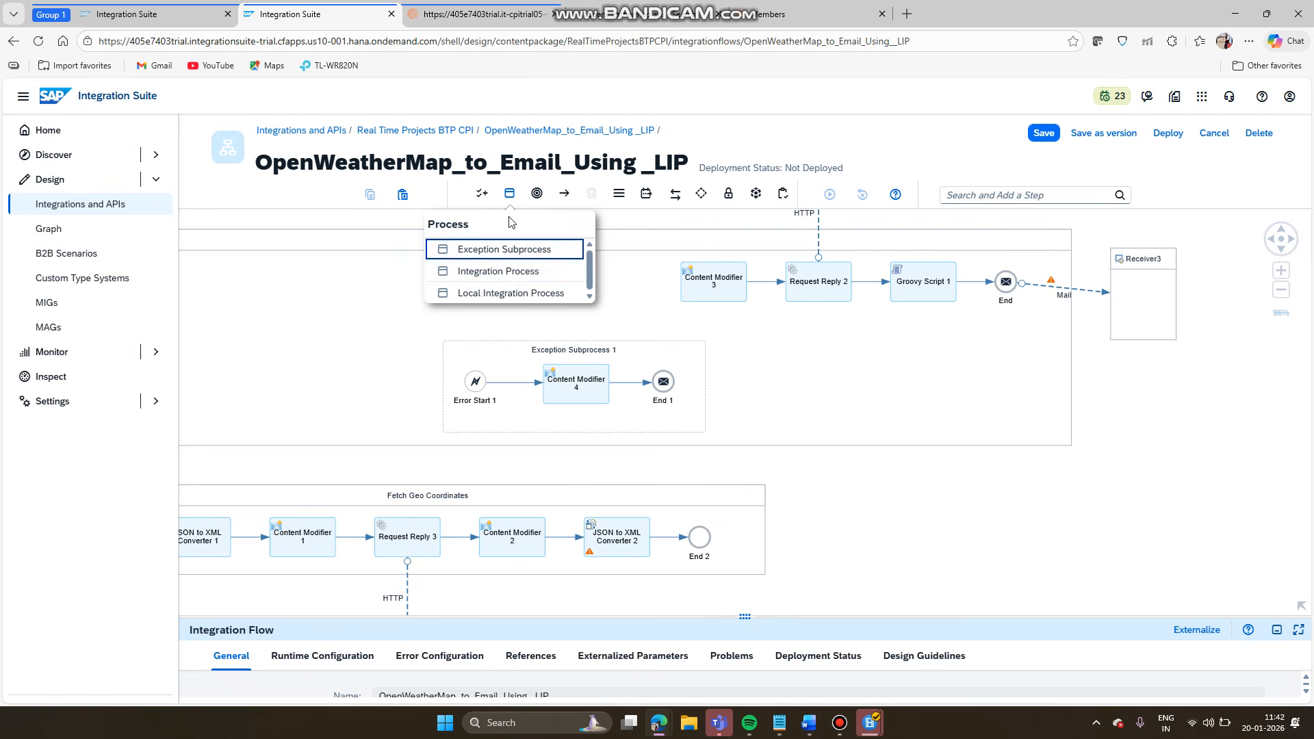
left_click(504, 294)
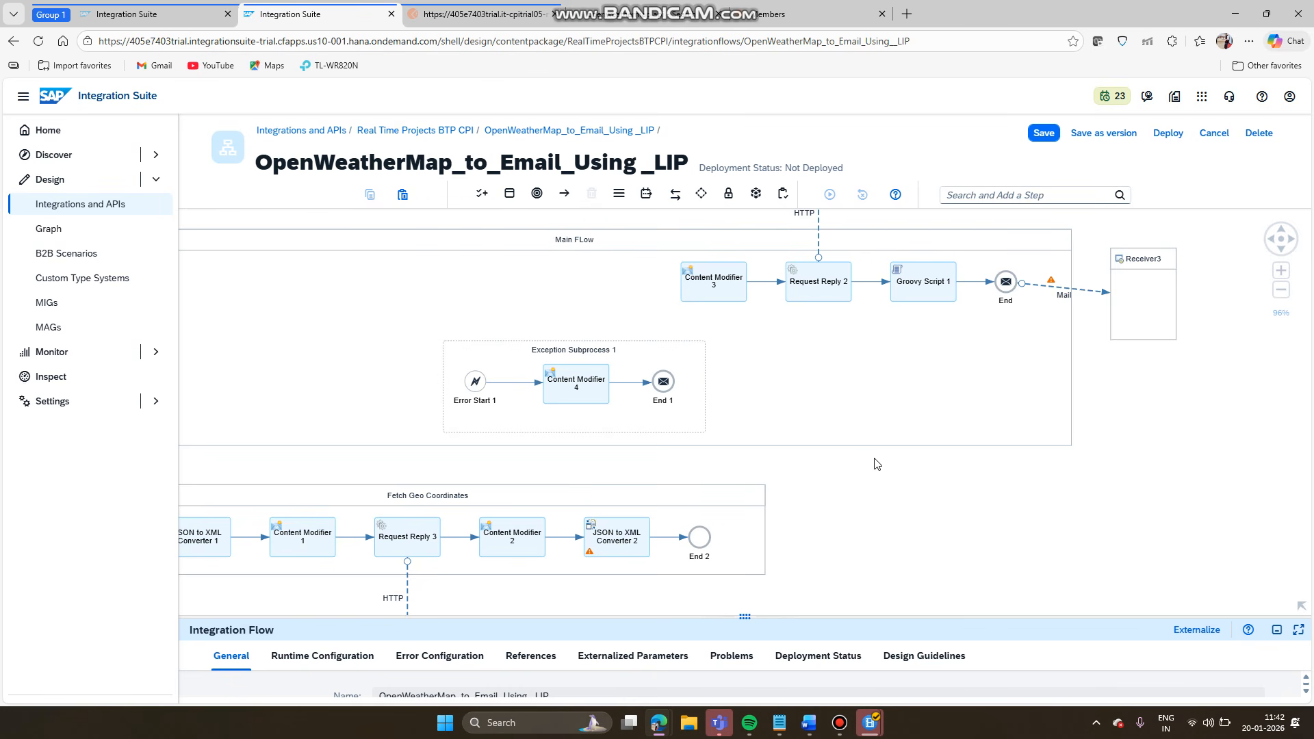
left_click(958, 520)
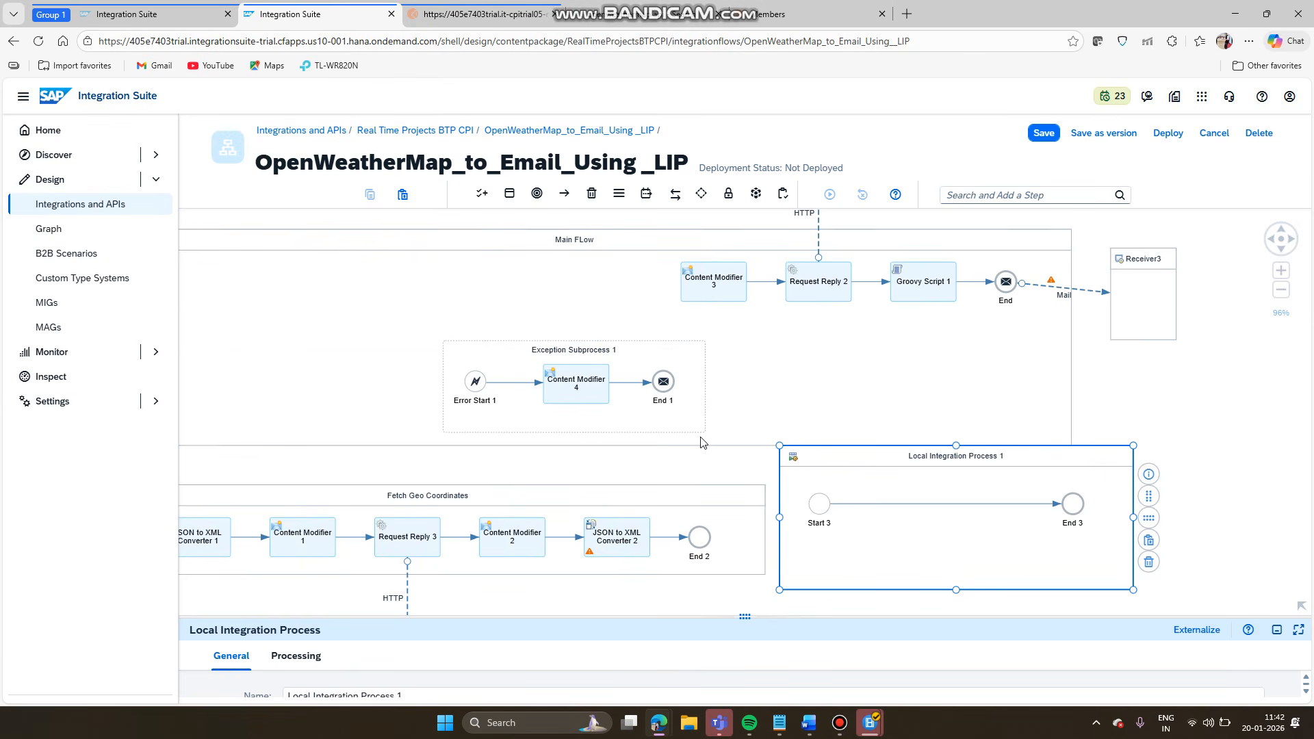
left_click_drag(826, 460, 842, 498)
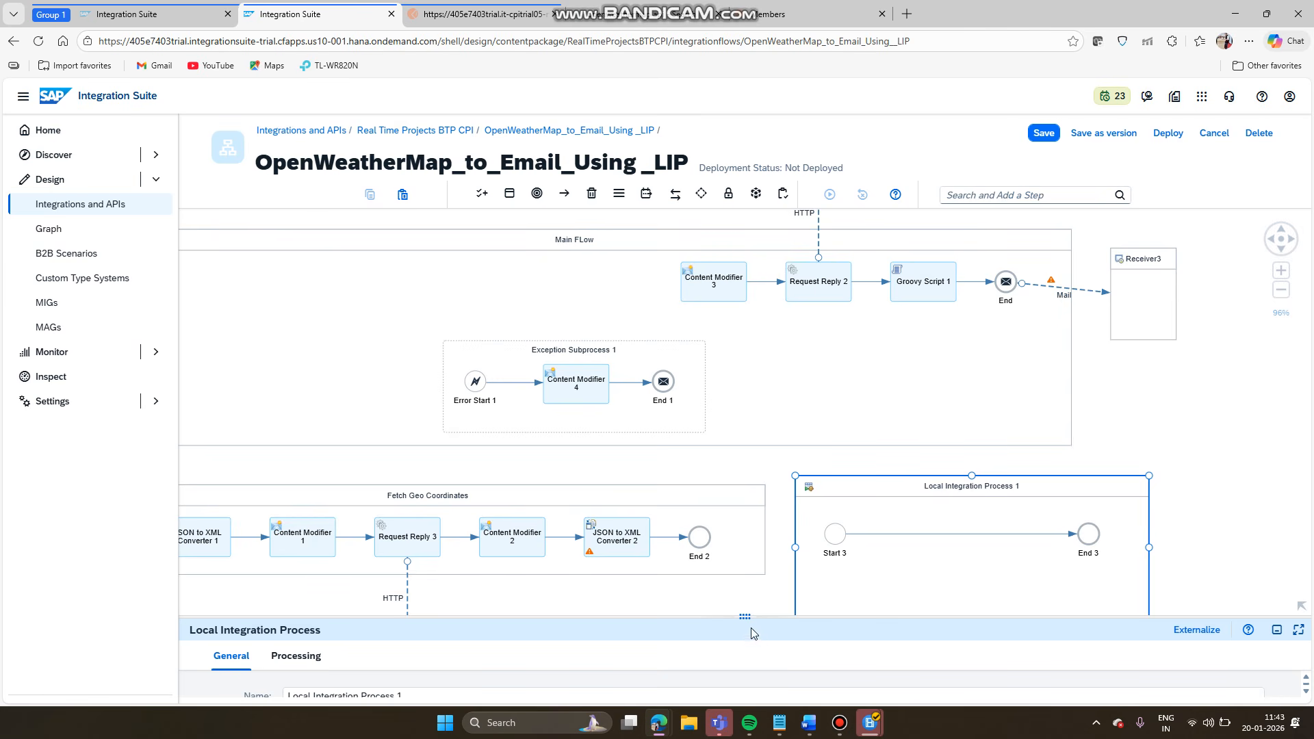
- Name the process 'Fetch Weather Information using Coordinates', correcting the 'Cordinates' misspelling
left_click_drag(746, 616, 773, 404)
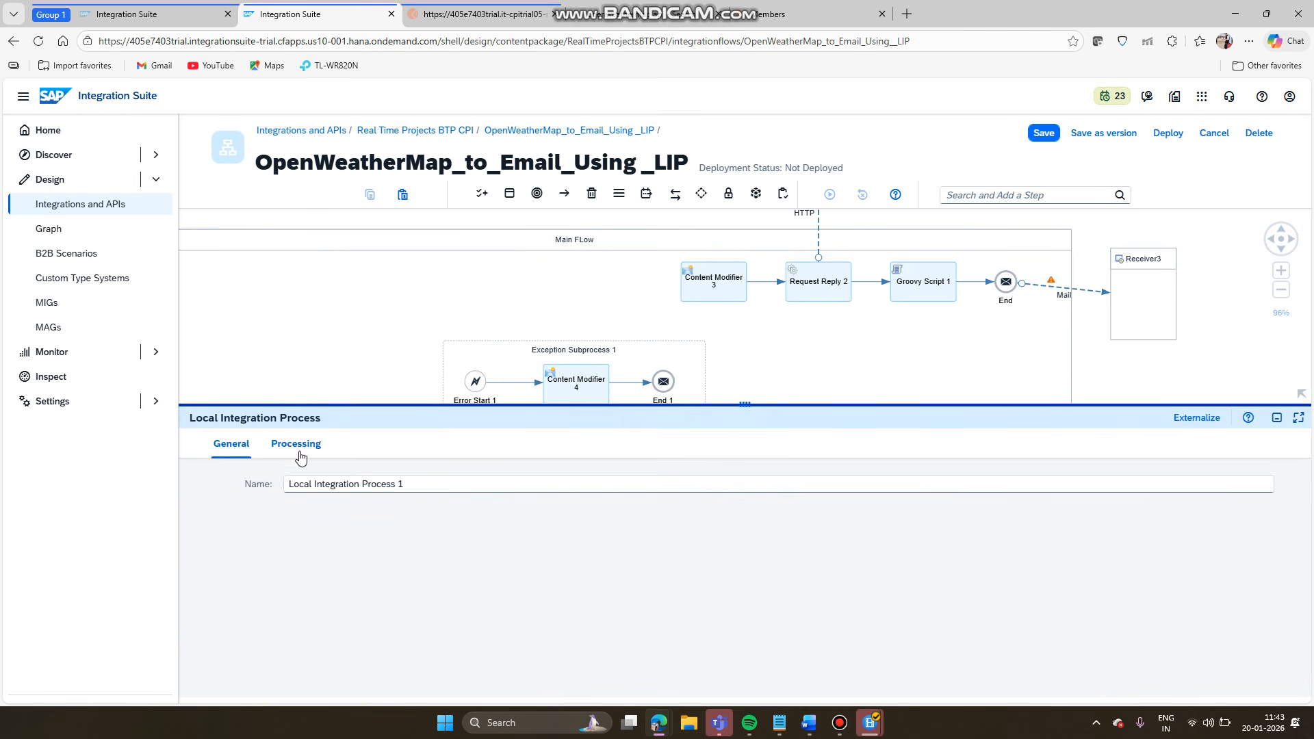
left_click_drag(411, 487, 221, 503)
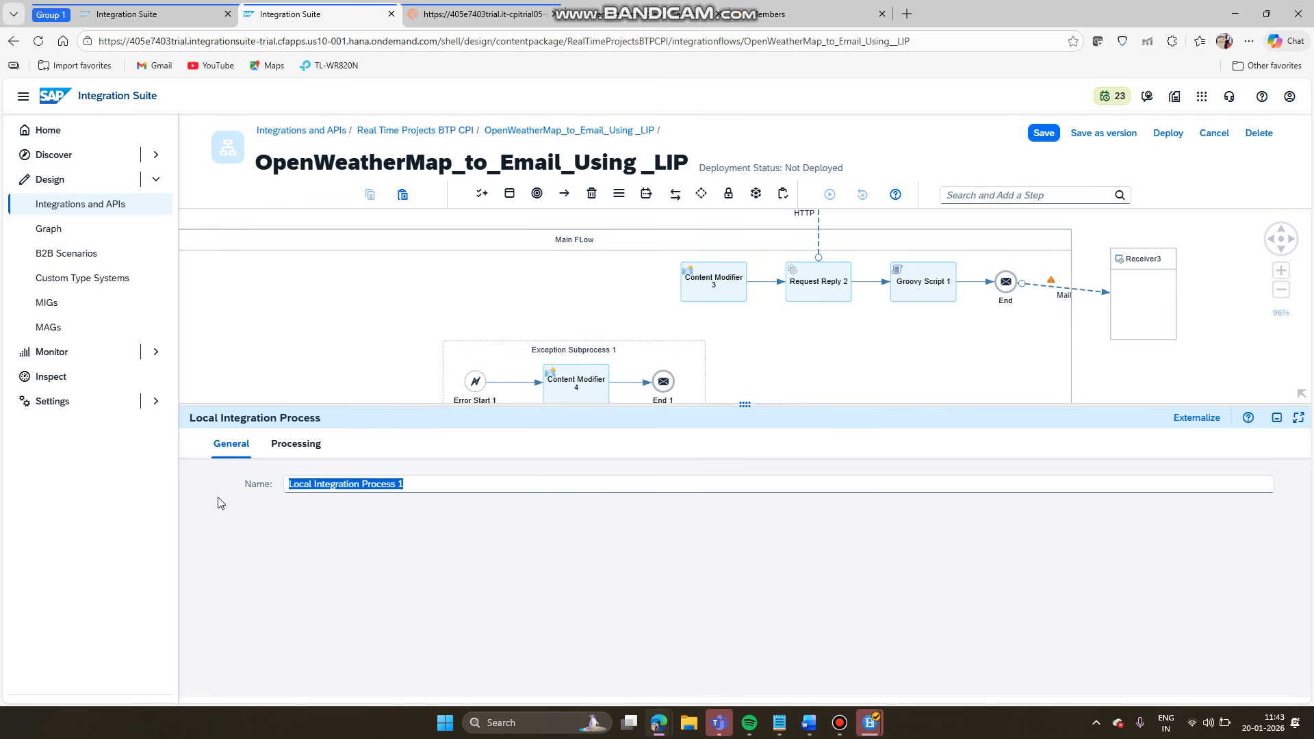
type("Fetch Weather")
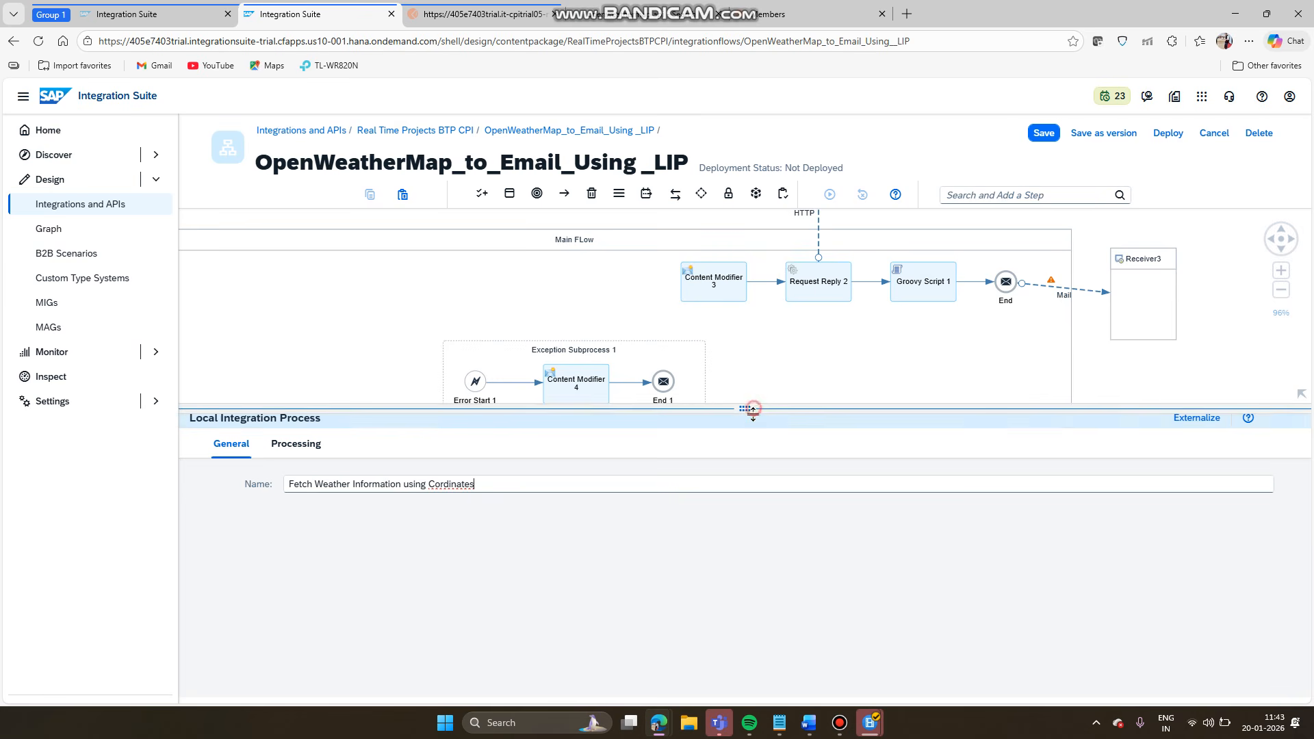
mouse_move(753, 408)
left_mouse_down()
mouse_move(753, 555)
mouse_move(744, 414)
left_mouse_up()
left_click(464, 493)
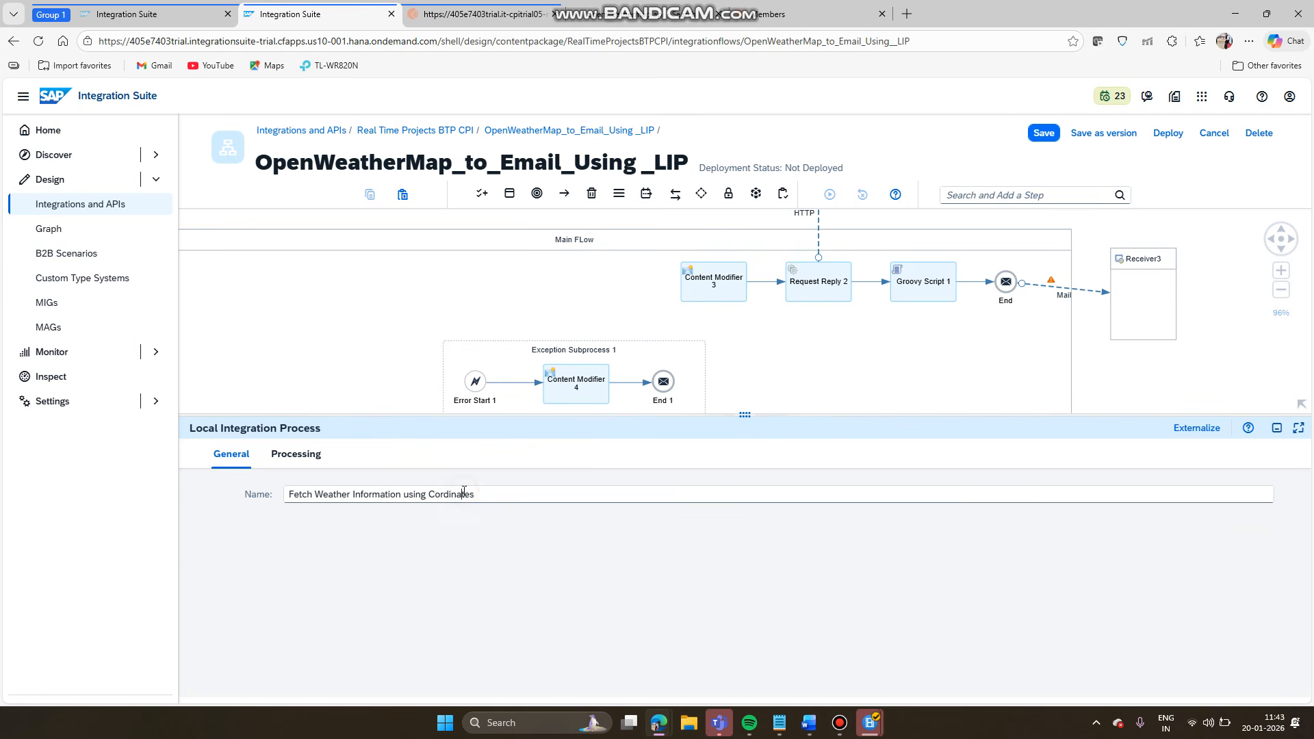
left_click(464, 493)
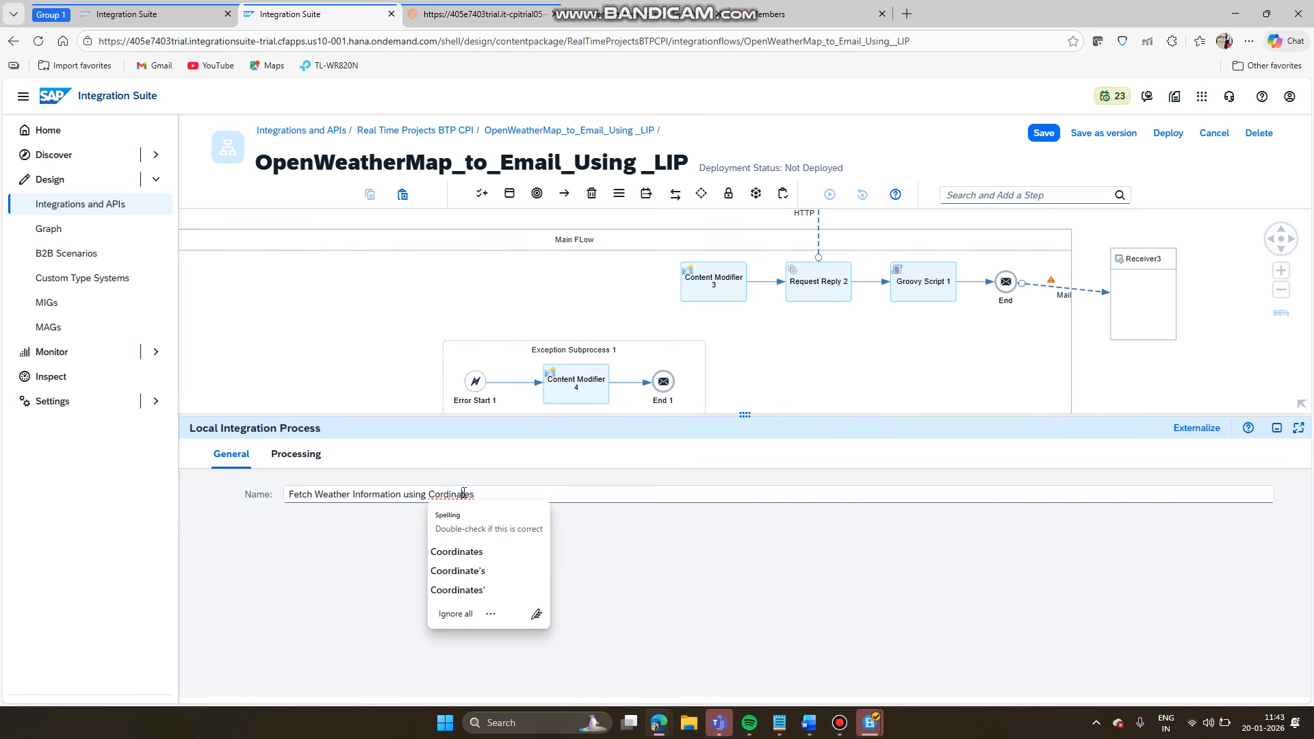
left_click(469, 552)
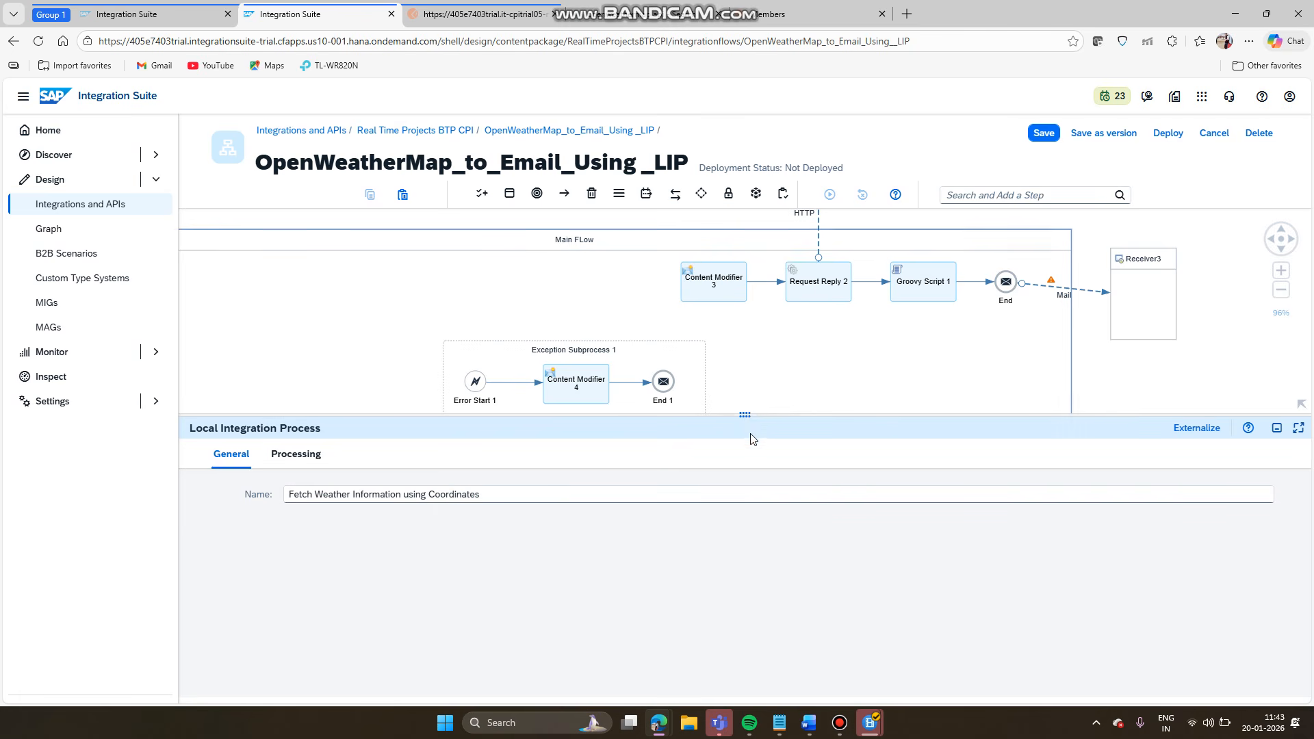
- Delete the Content Modifier 3 → Request Reply 2 and Request Reply 2 → Groovy Script 1 links
left_click_drag(751, 412, 746, 600)
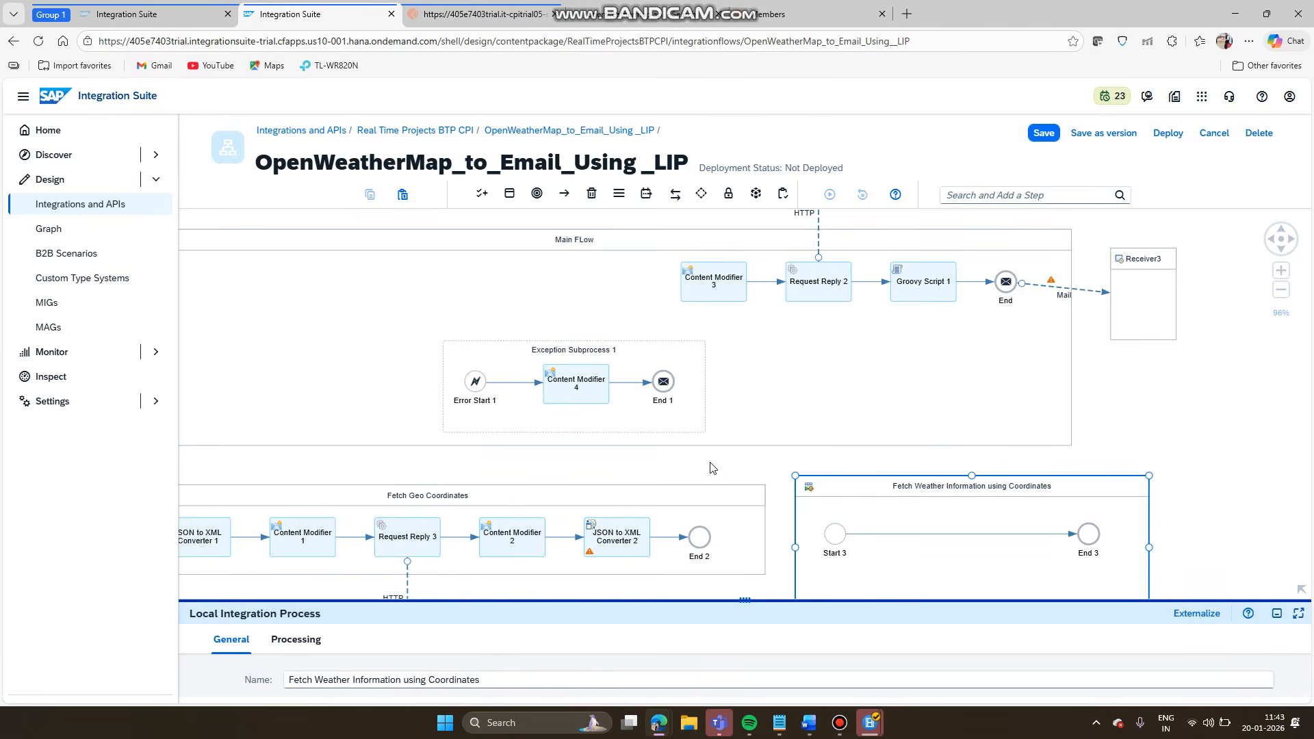
left_click_drag(780, 512, 618, 444)
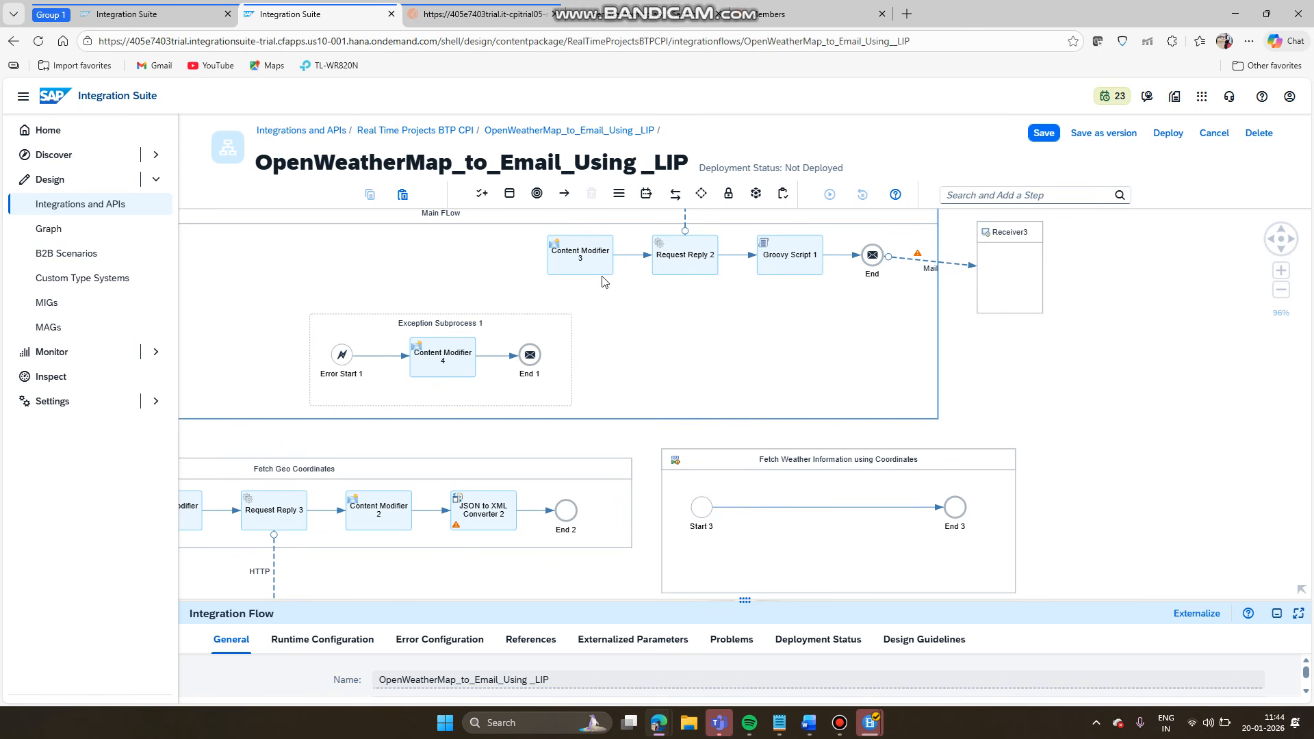
left_click(636, 255)
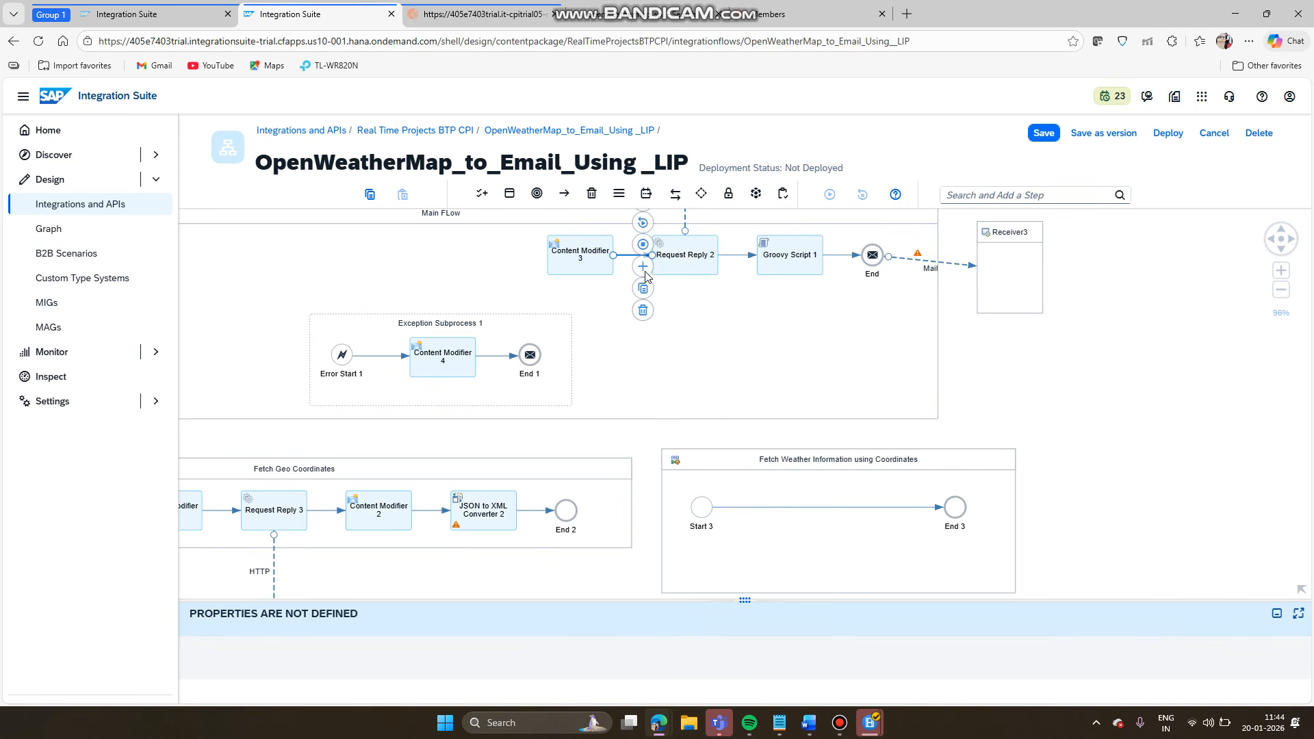
left_click(643, 311)
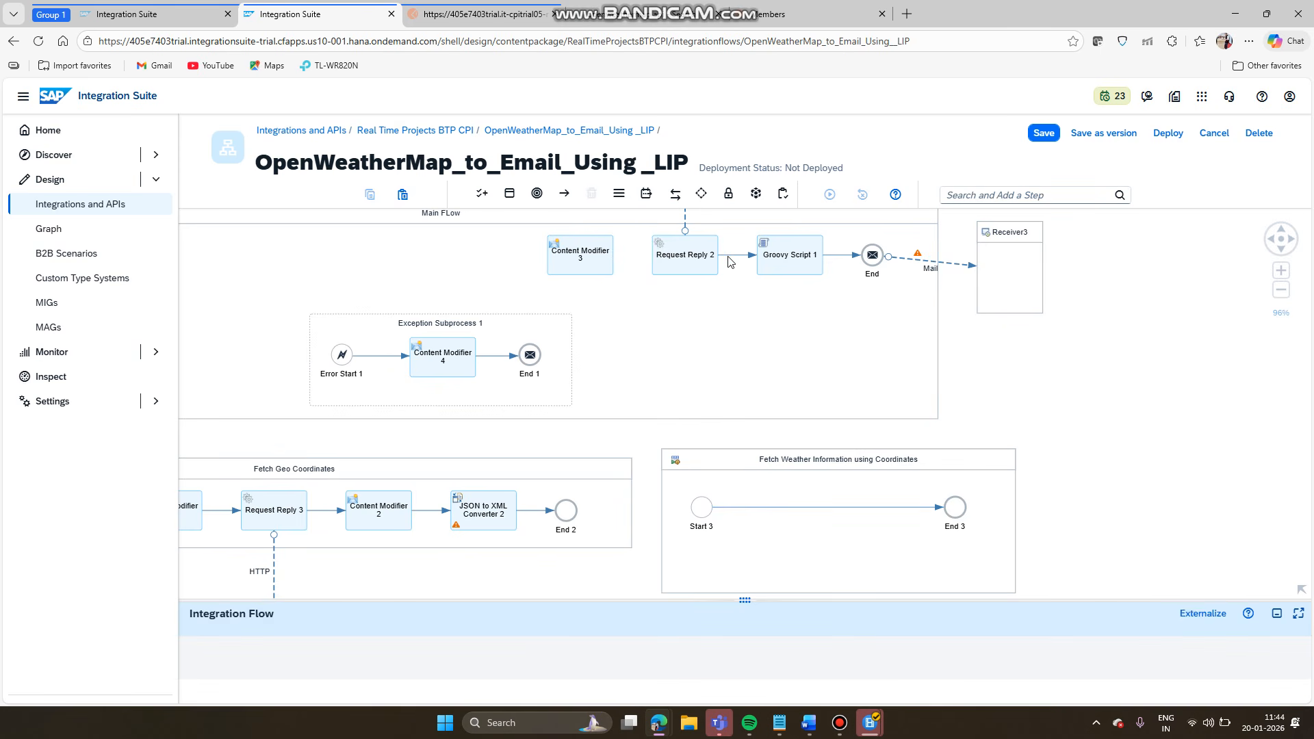
left_click(733, 255)
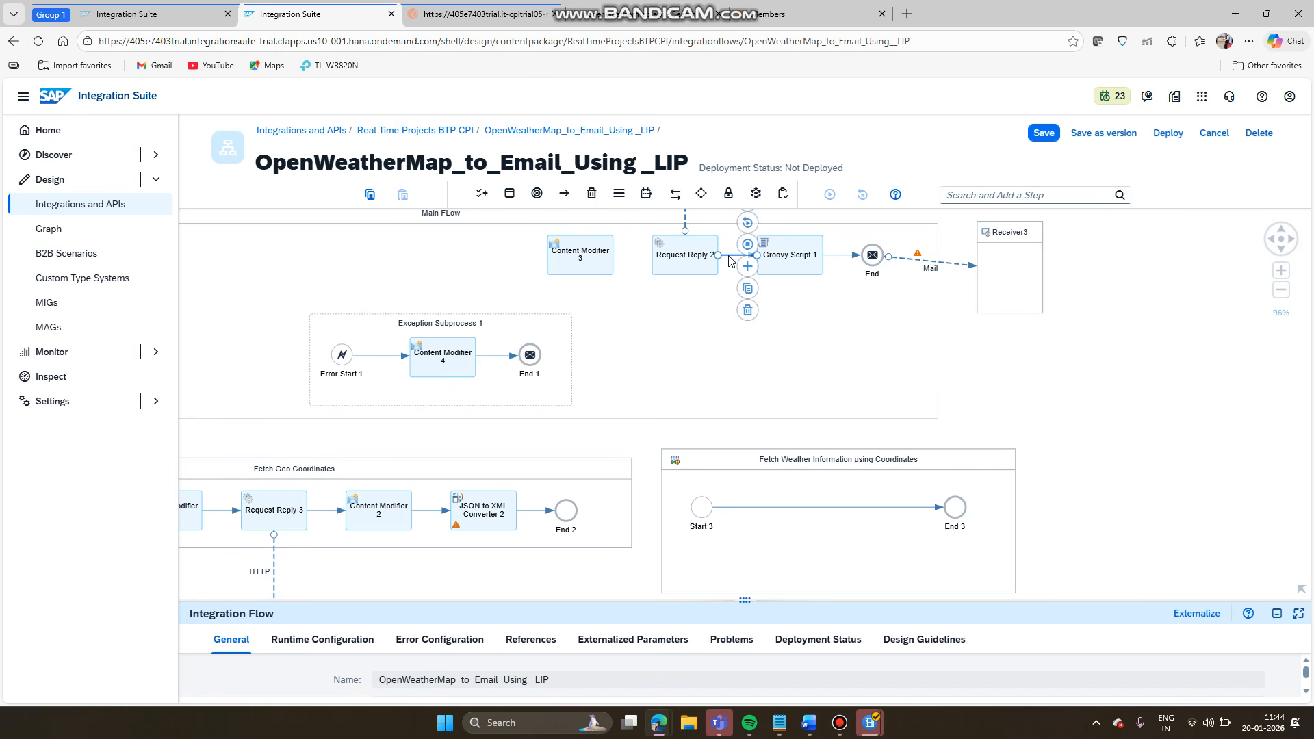
left_click(749, 310)
- Drag Content Modifier 3 onto the Start 3 → End 3 line in the weather process
left_click_drag(585, 259, 766, 512)
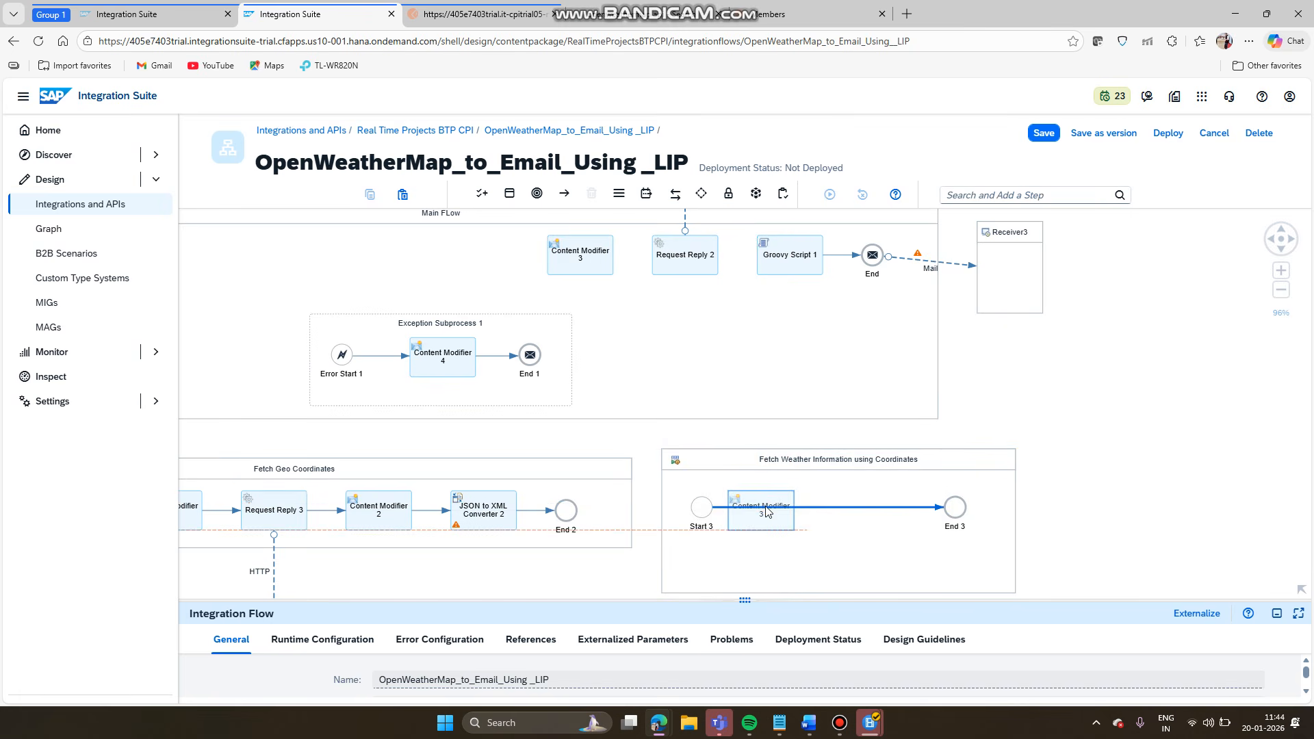
left_click_drag(684, 258, 848, 507)
left_click(684, 259)
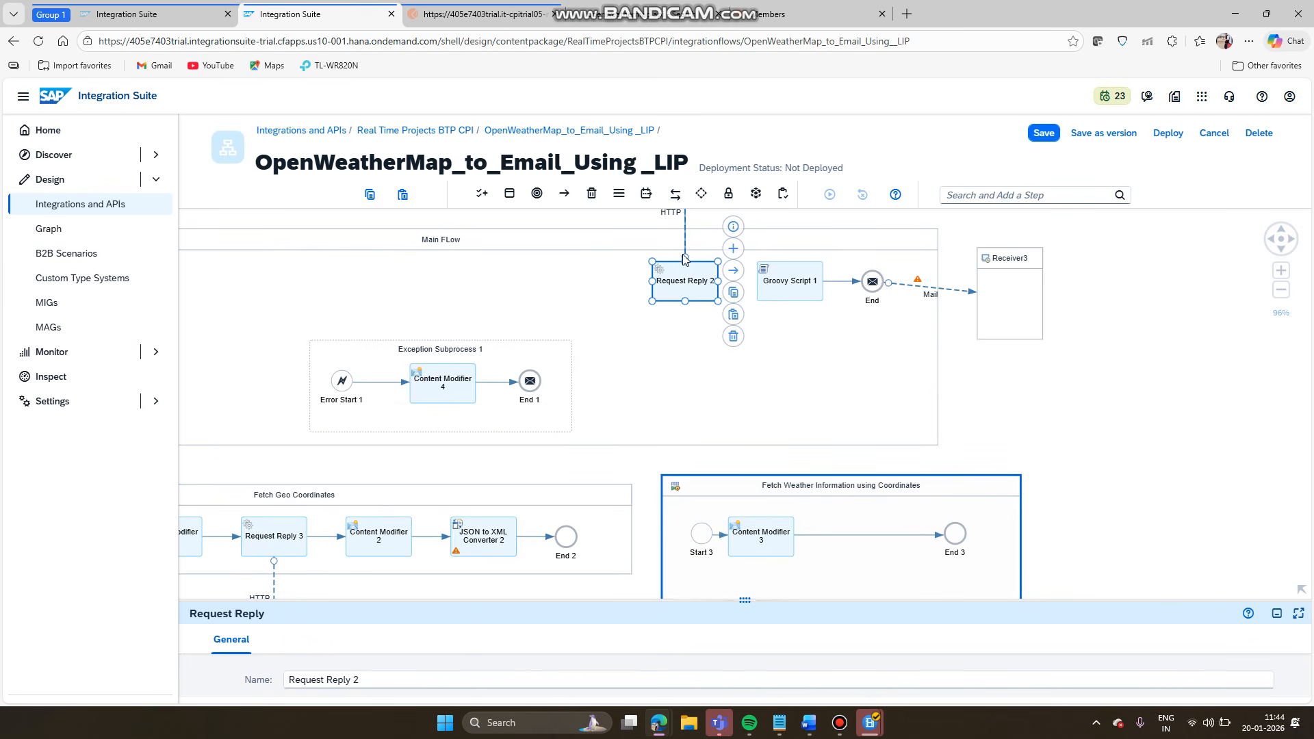
- Insert a Request Reply step between Content Modifier 3 and End 3 in the weather process
left_click(966, 356)
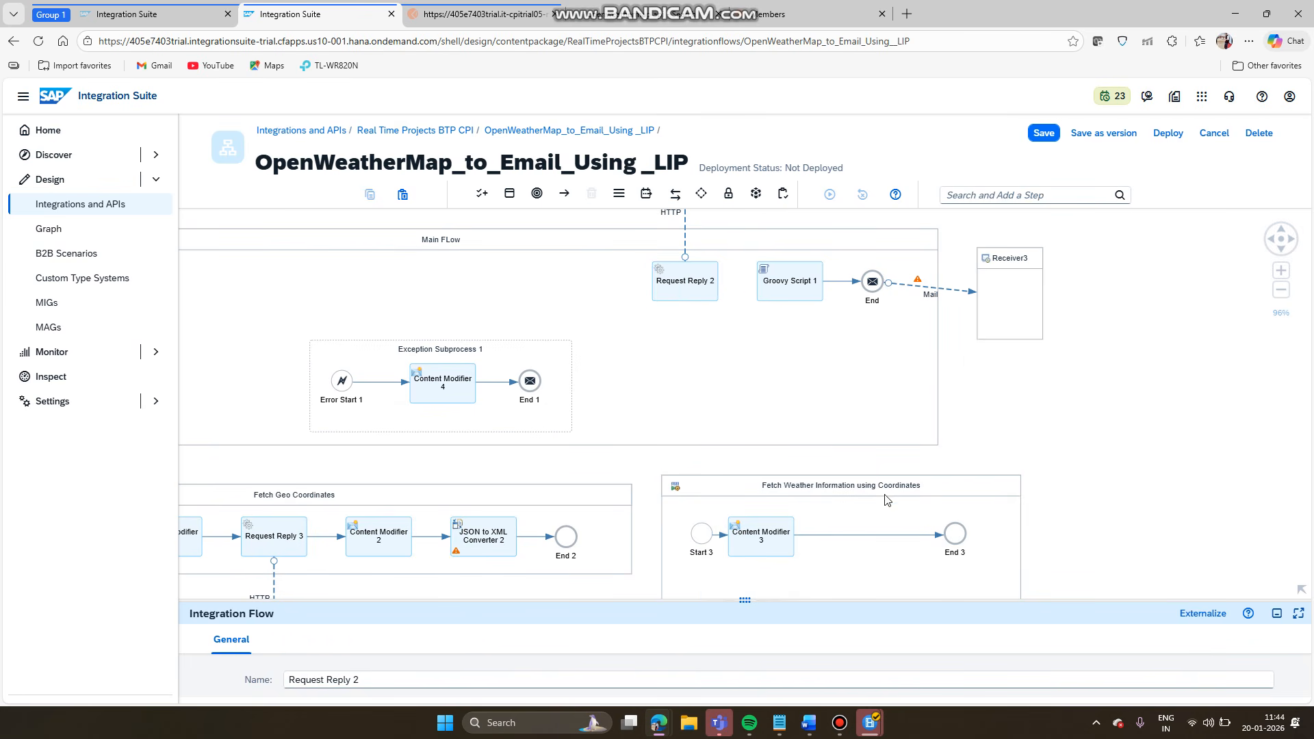
left_click(868, 535)
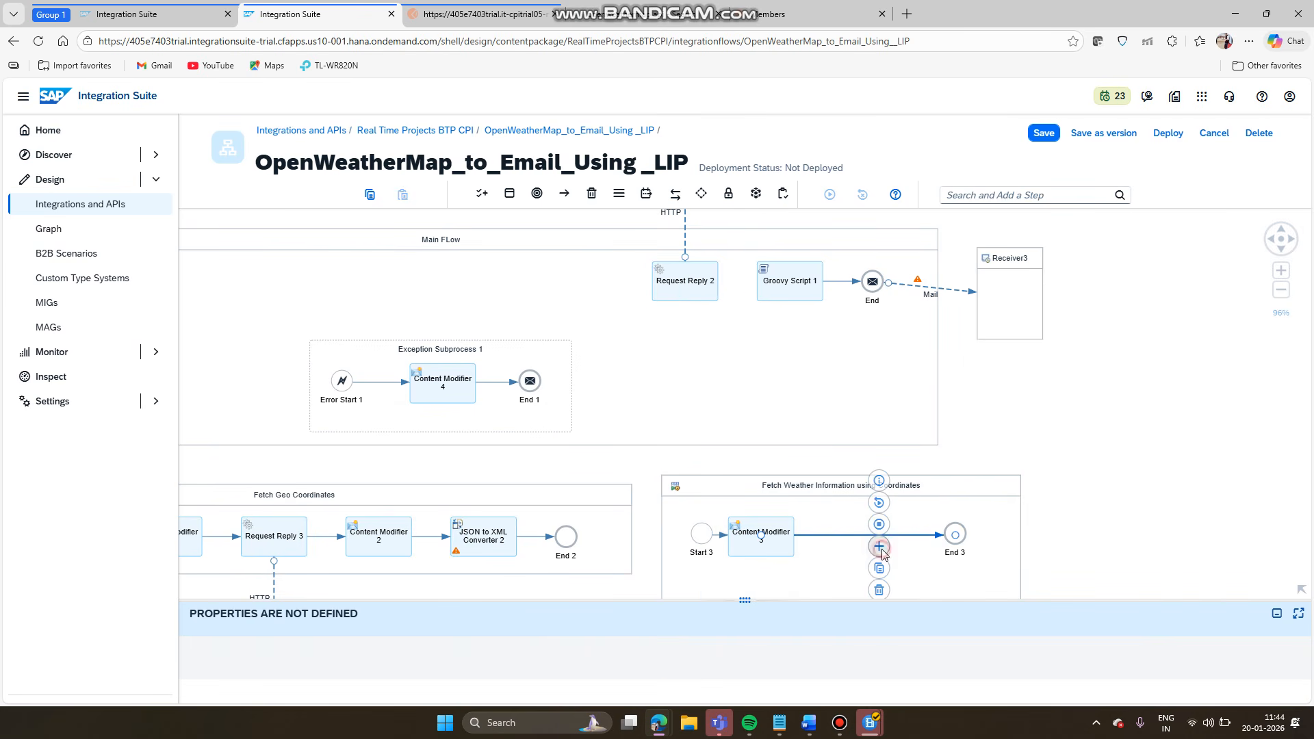
left_click(880, 547)
left_click(990, 554)
type("r")
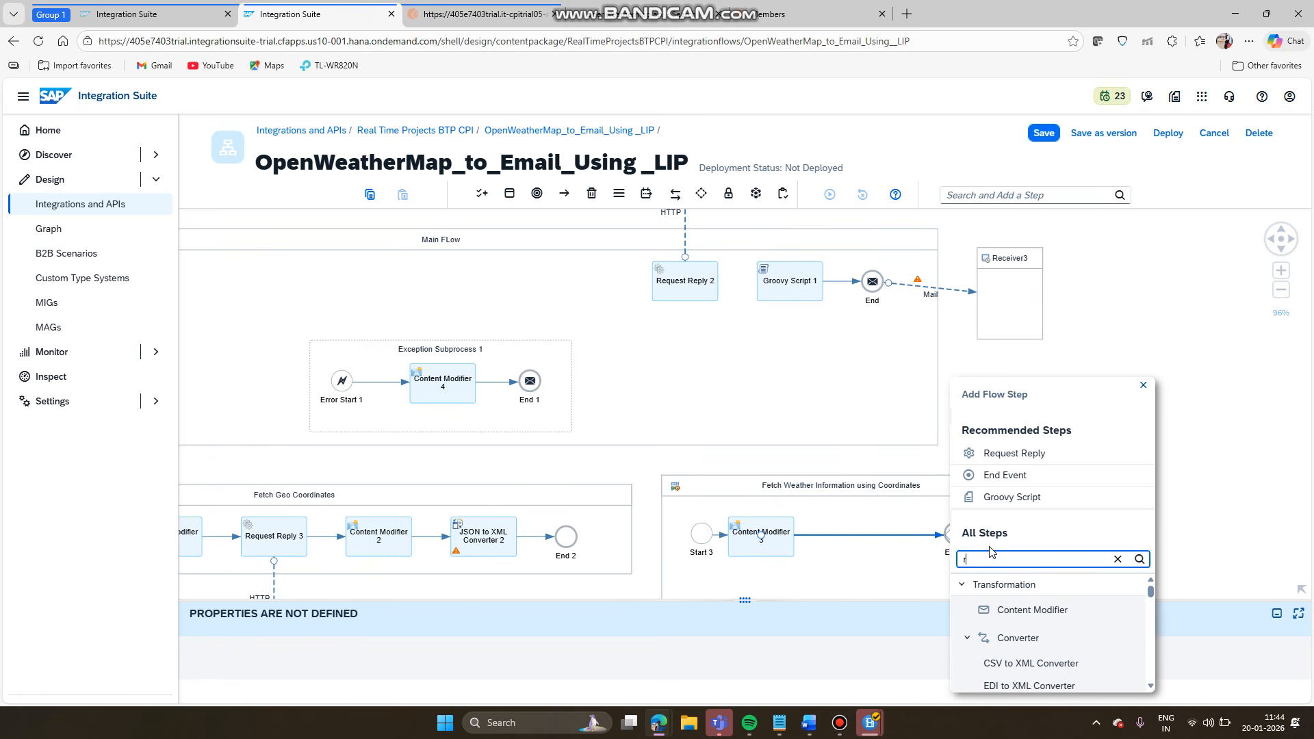
type("q")
key("BackSpace")
type("e")
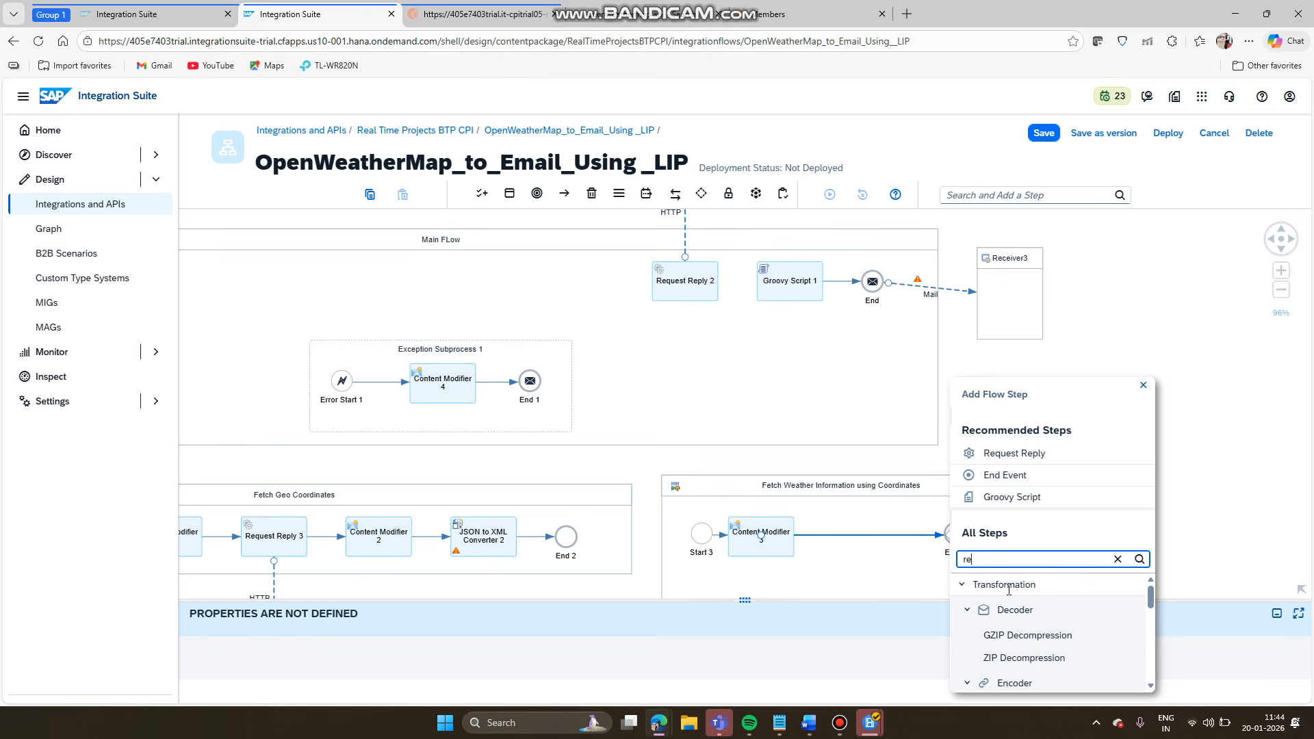
type("qu")
left_click(1011, 643)
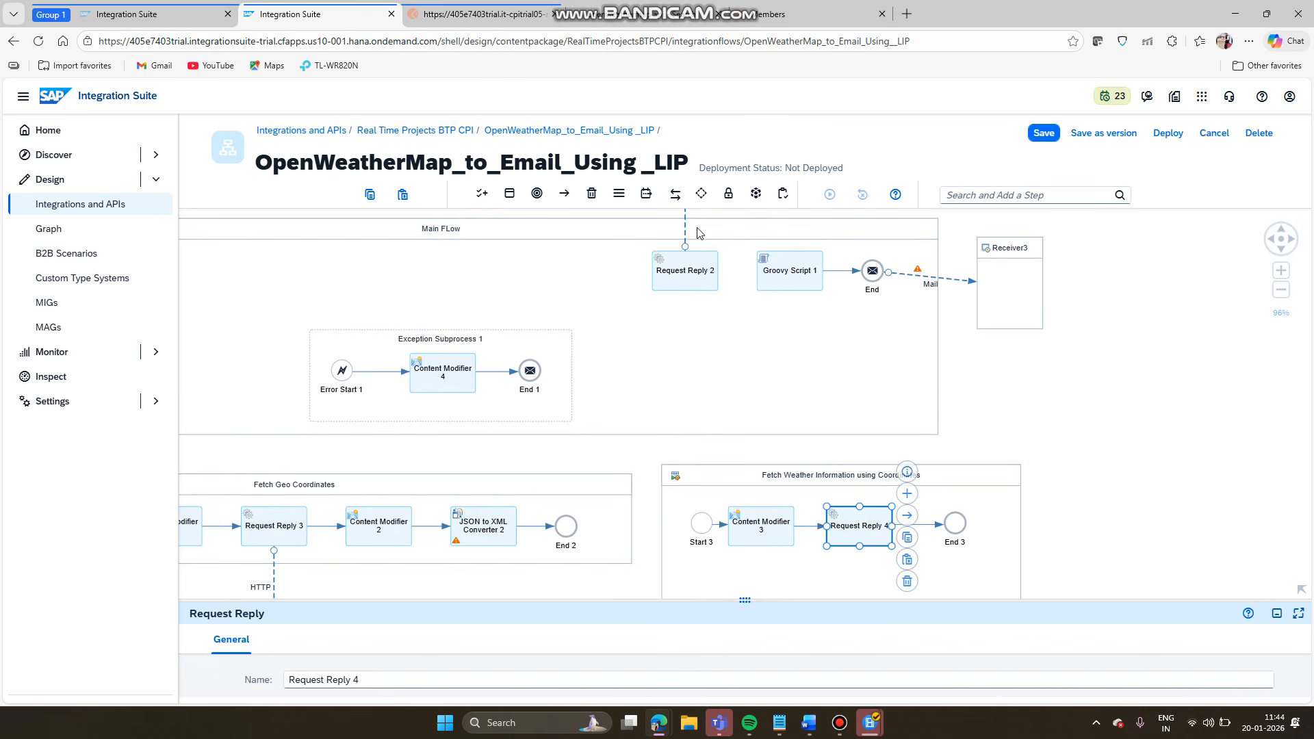
- Move Request Reply 2's HTTP connection over to the new Request Reply 4
left_click(687, 248)
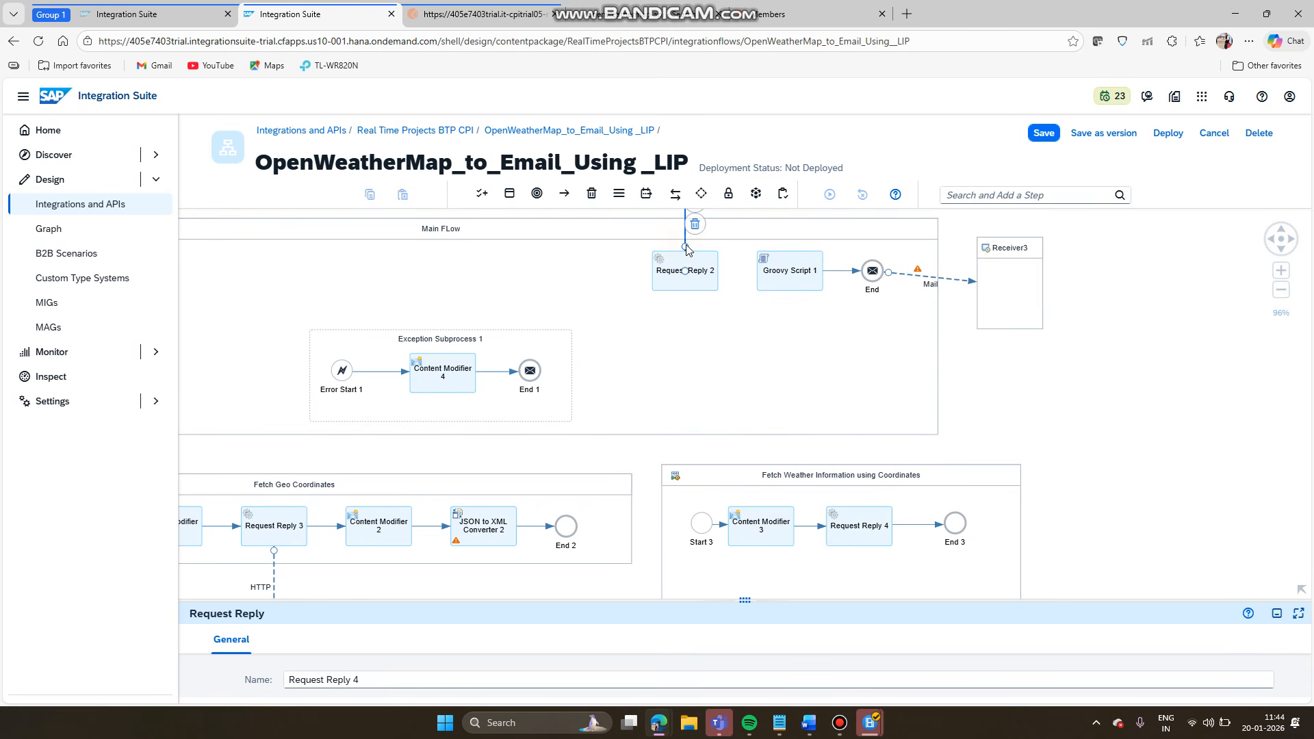
left_click_drag(687, 272, 861, 525)
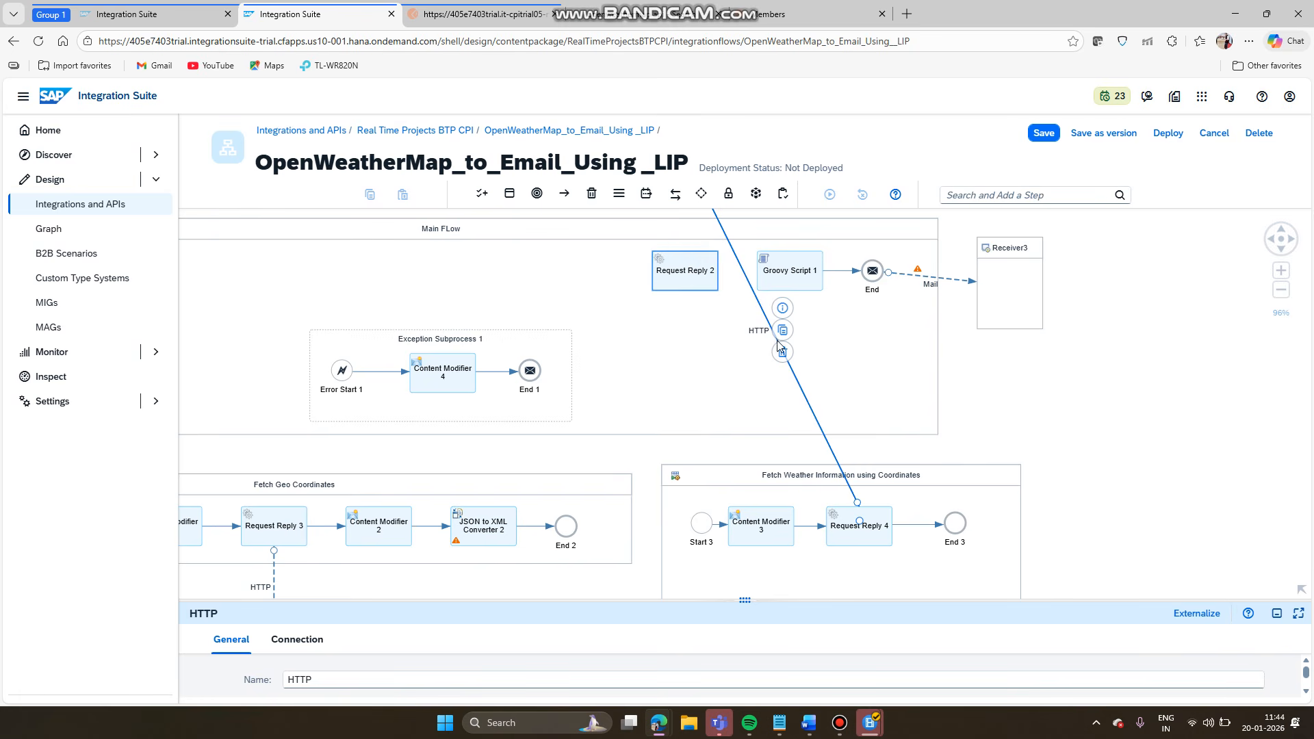
left_click(693, 279)
left_click(909, 347)
left_click(1033, 388)
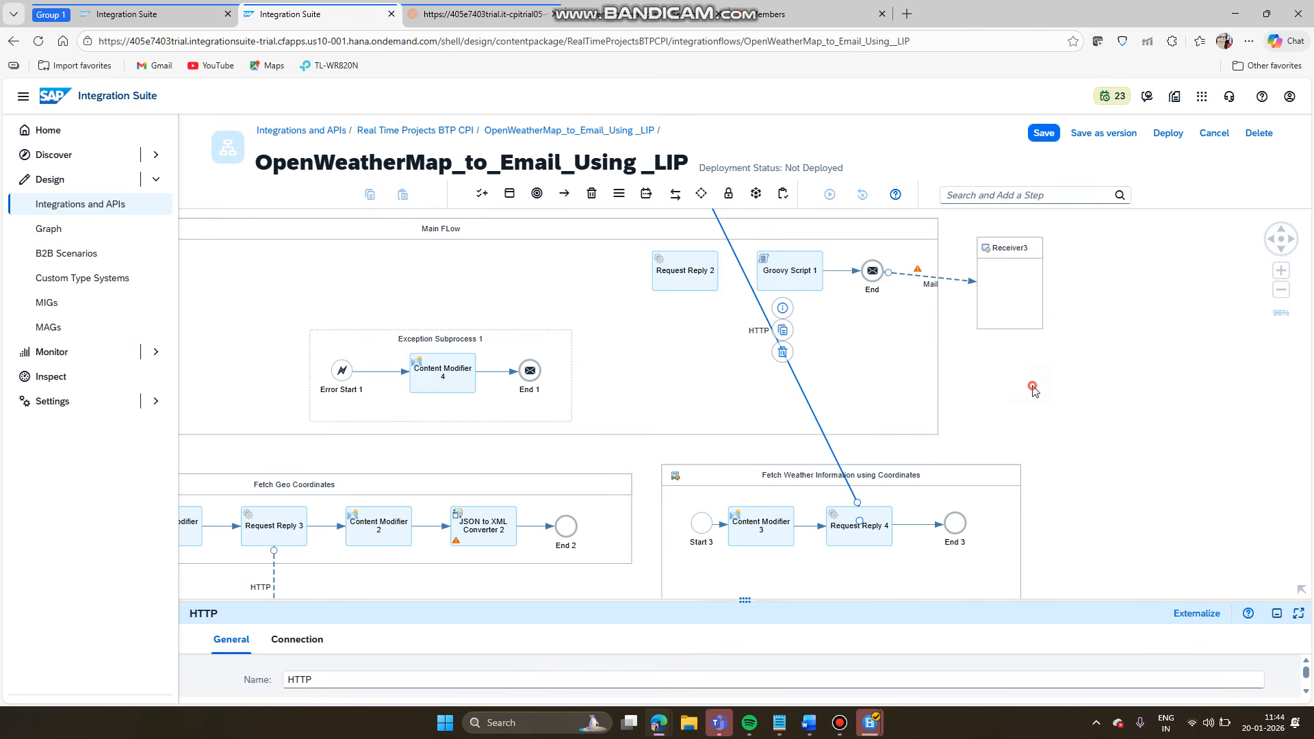
left_click(968, 481)
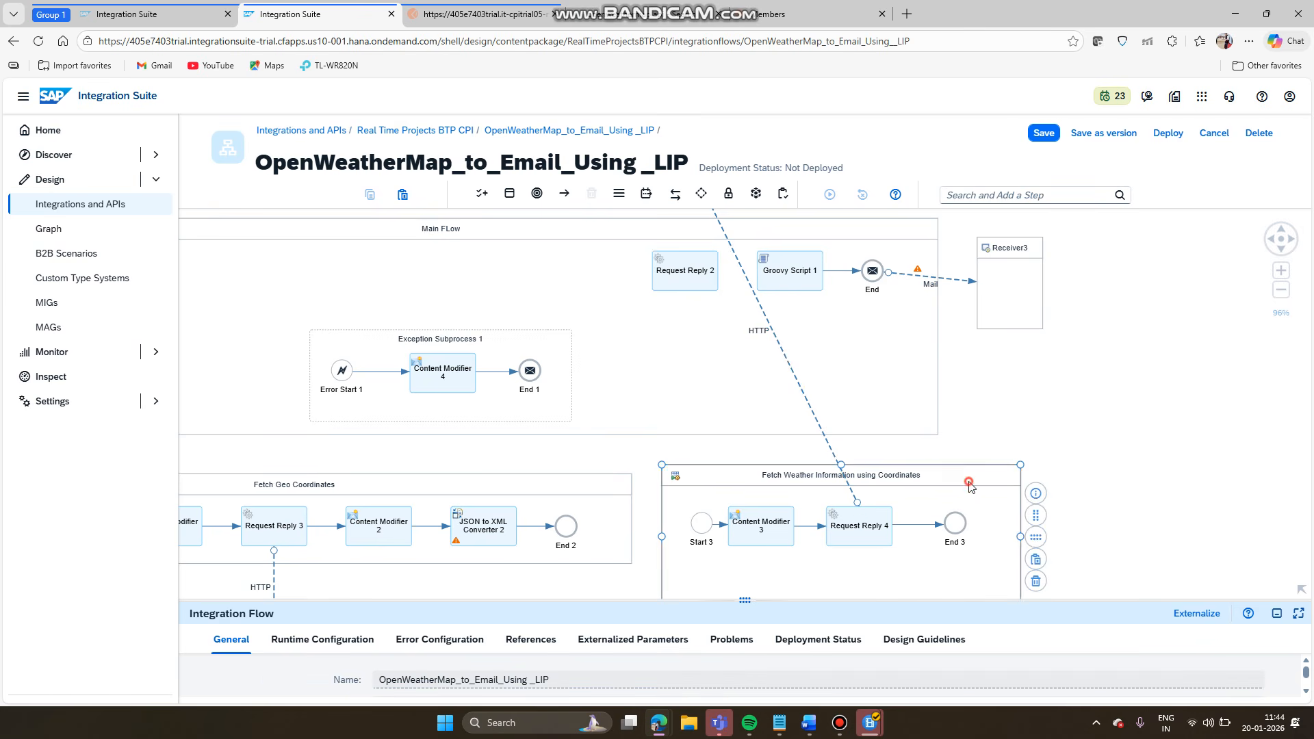
- Auto-arrange the weather process and delete Request Reply 2 from Main FLow
left_click(1035, 539)
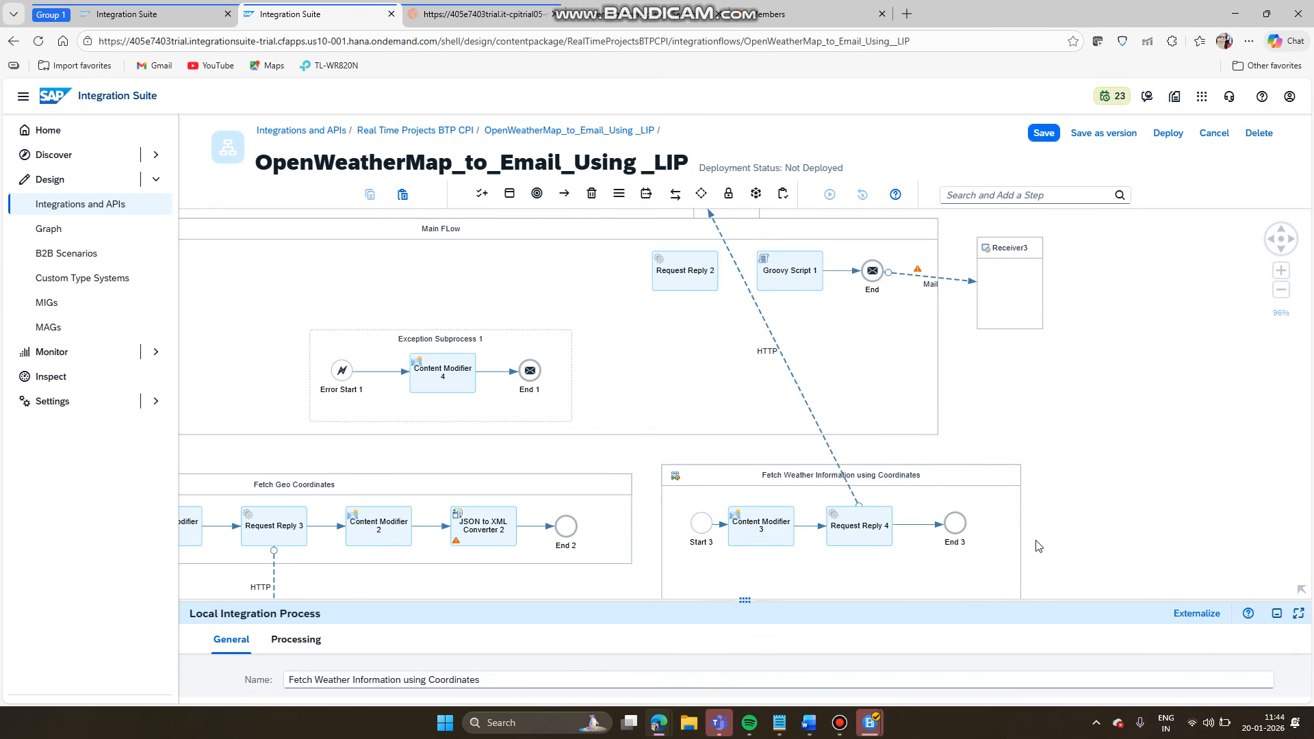
left_click(665, 261)
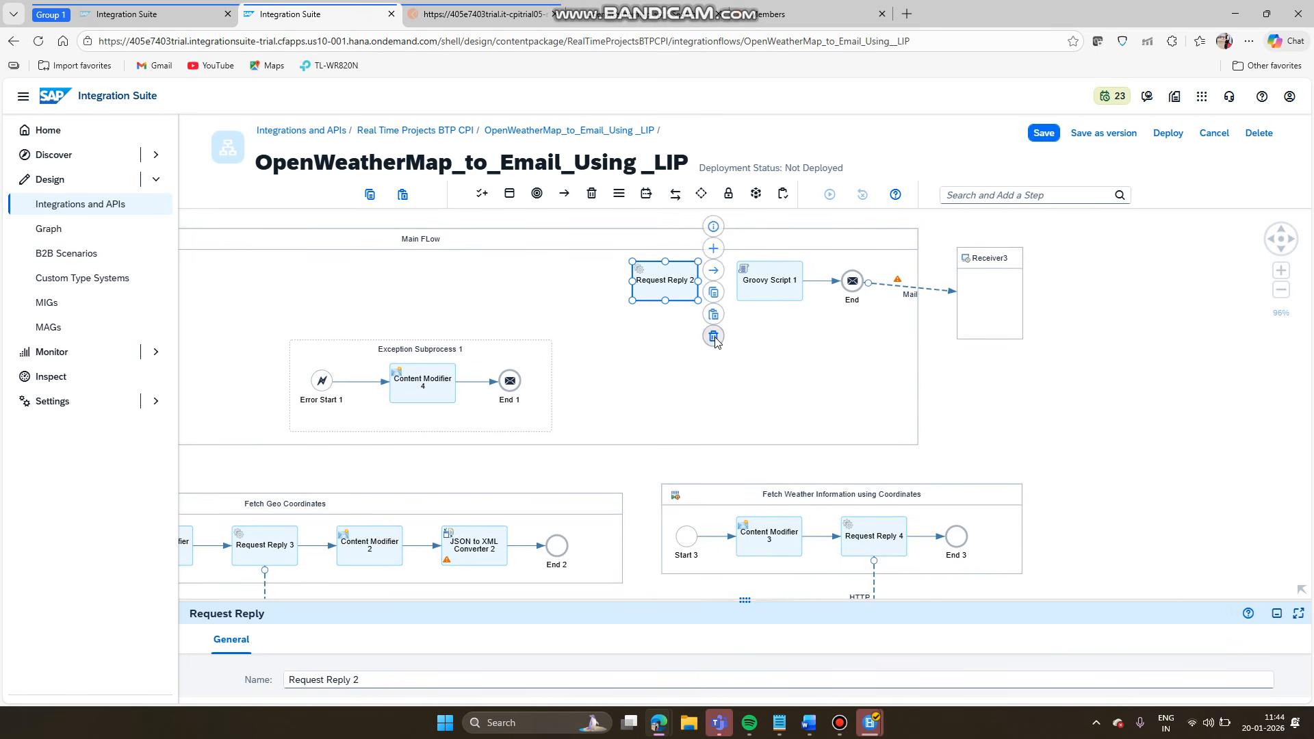
left_click(713, 336)
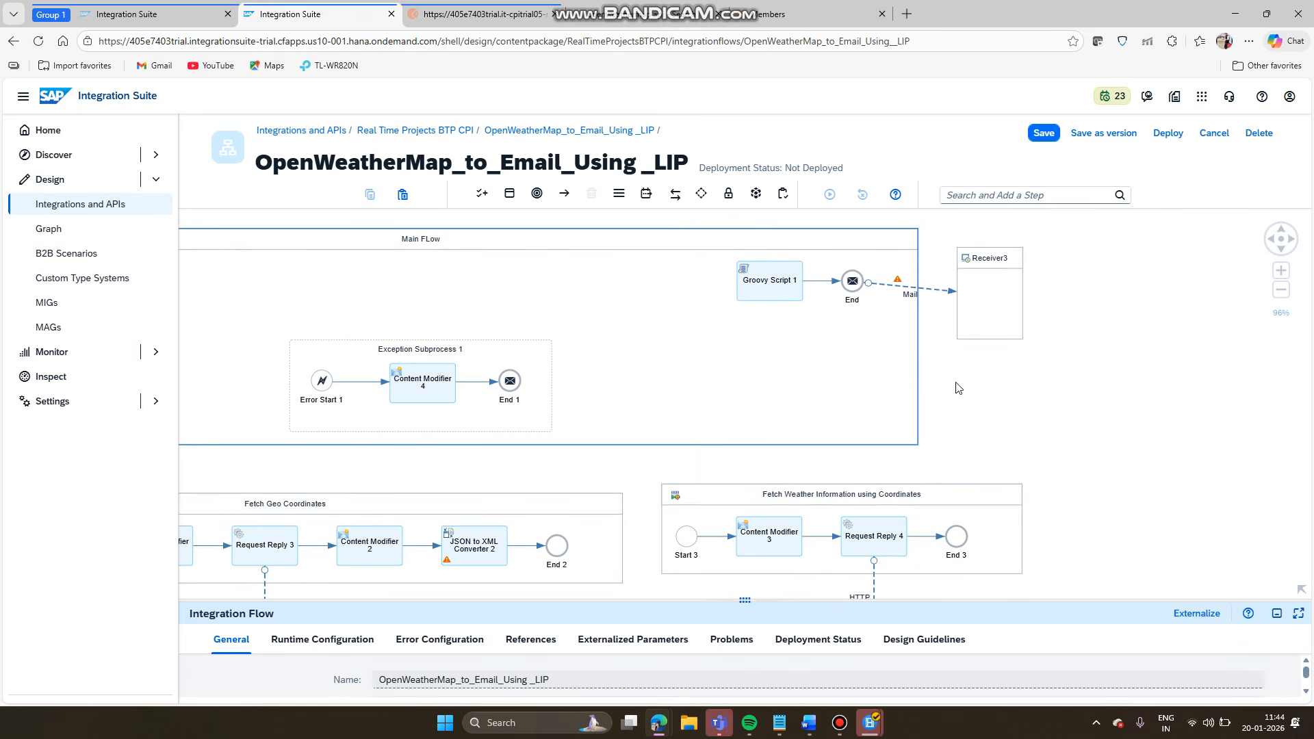
- Compact the Main FLow pool and connect Start directly to Groovy Script 1
left_click_drag(958, 388, 1187, 397)
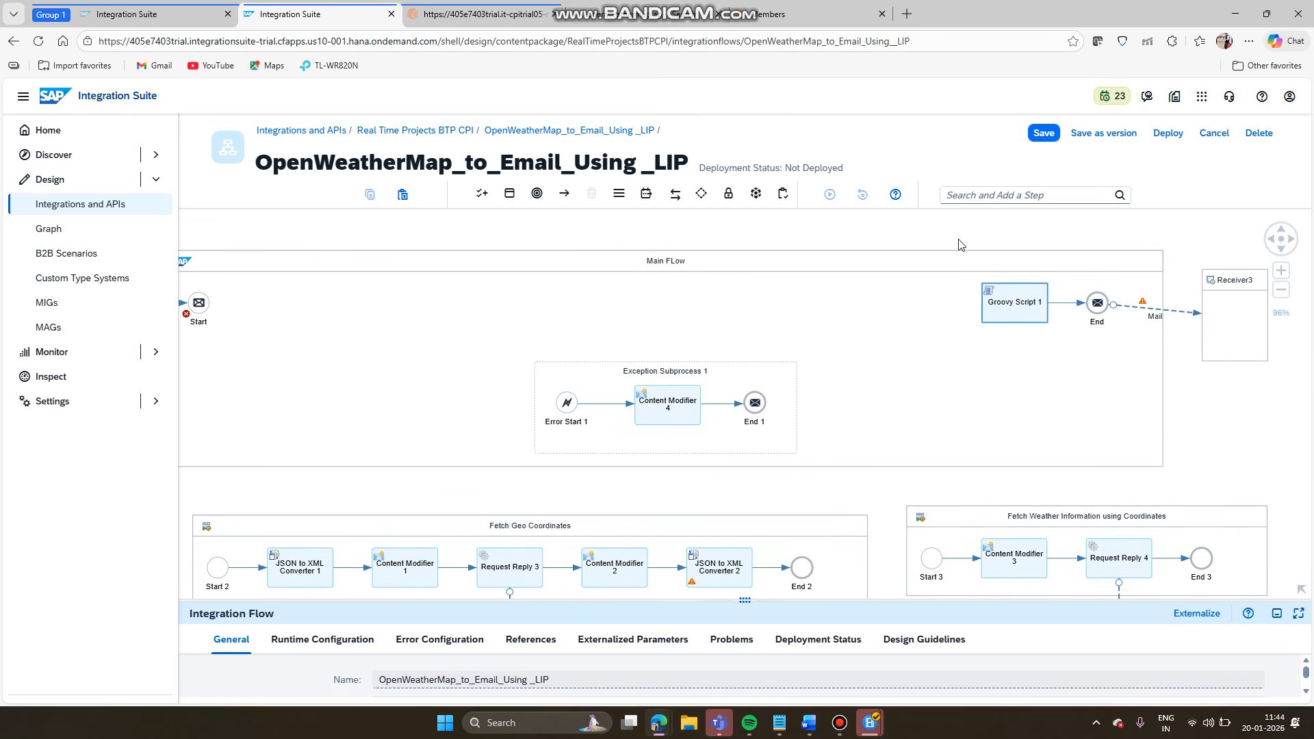
left_click_drag(951, 242, 982, 245)
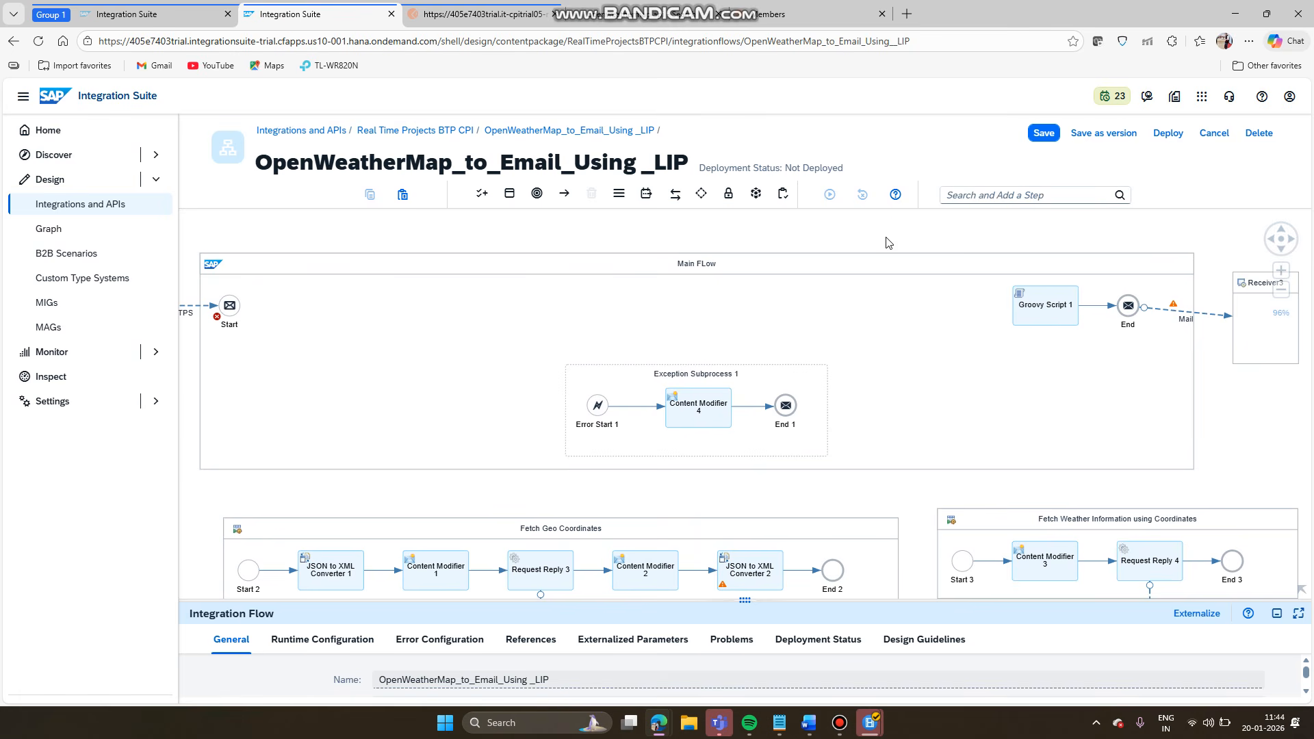
left_click_drag(887, 242, 920, 232)
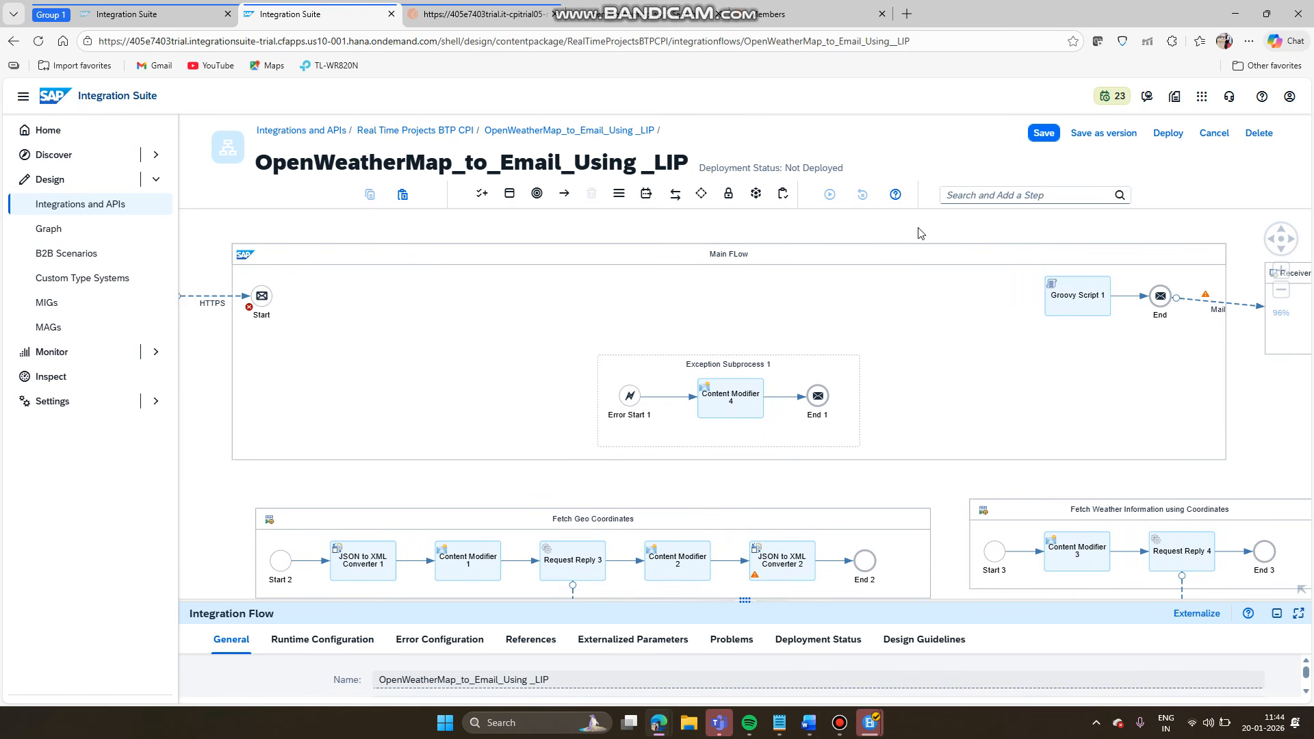
left_click(266, 297)
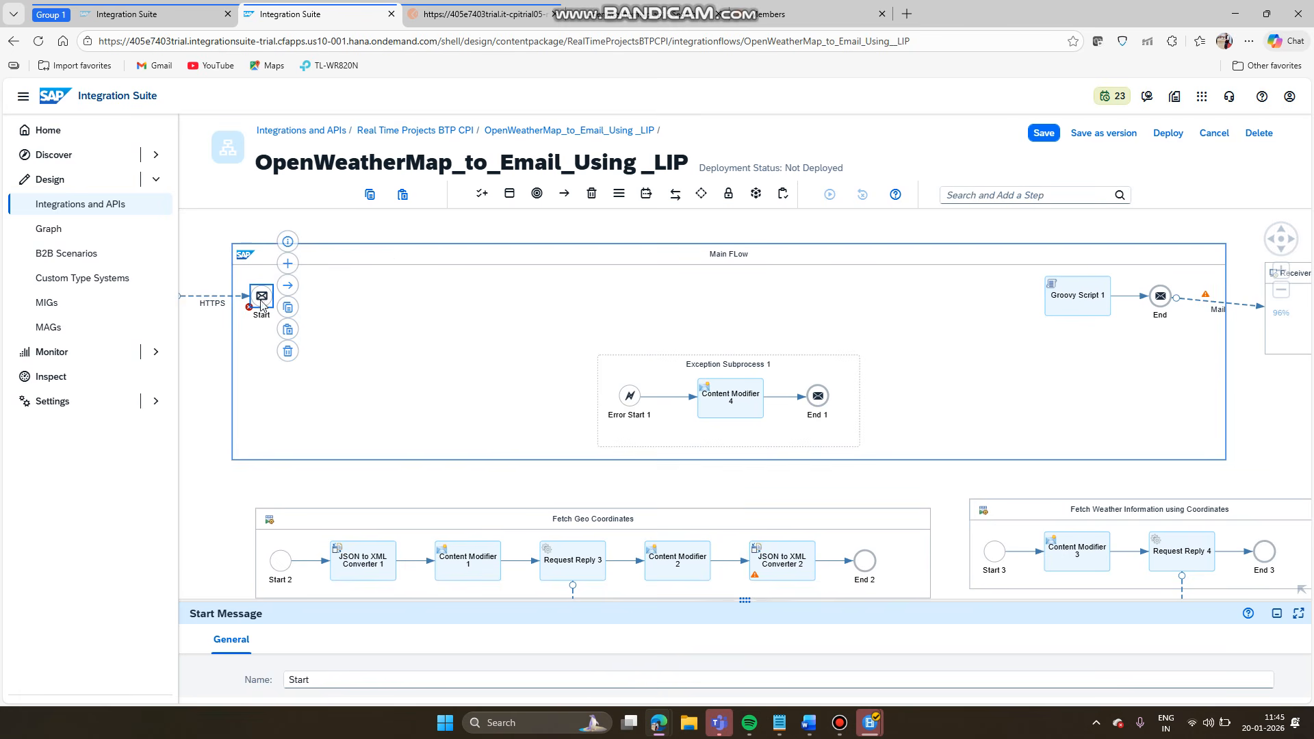
left_click(451, 258)
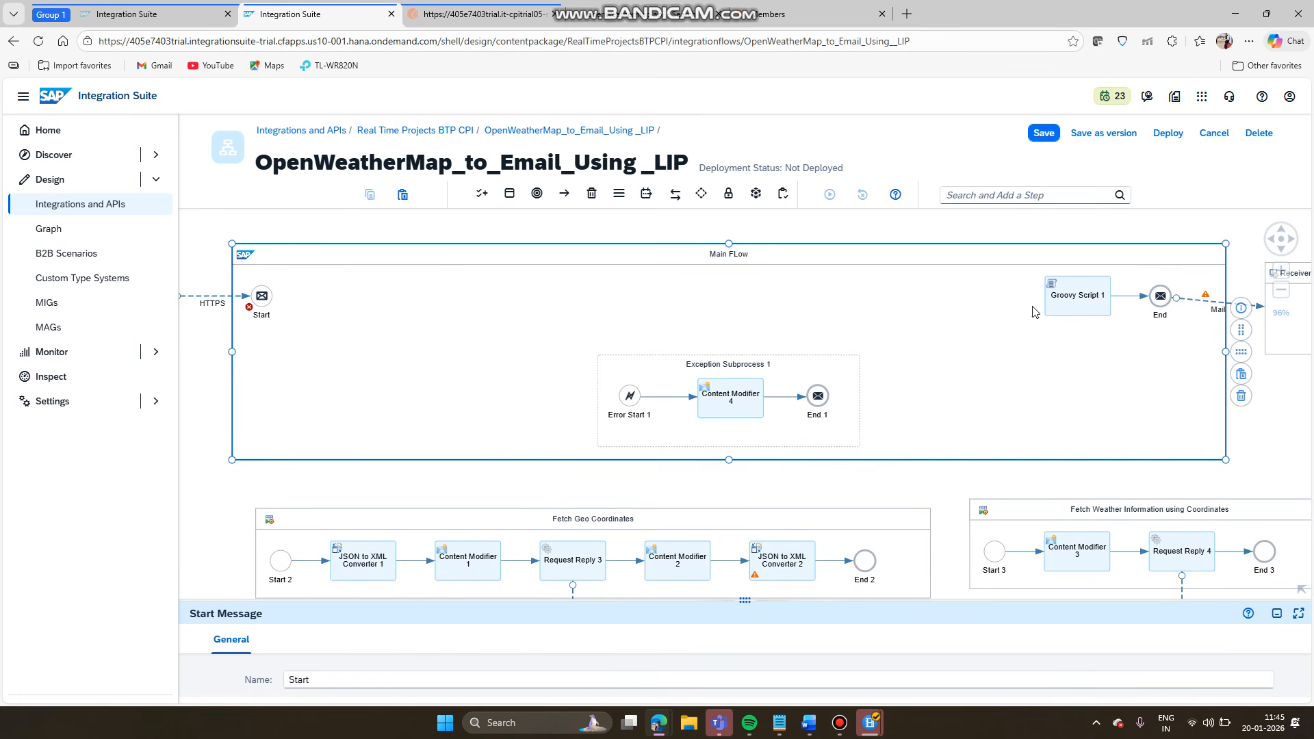
left_click(1240, 353)
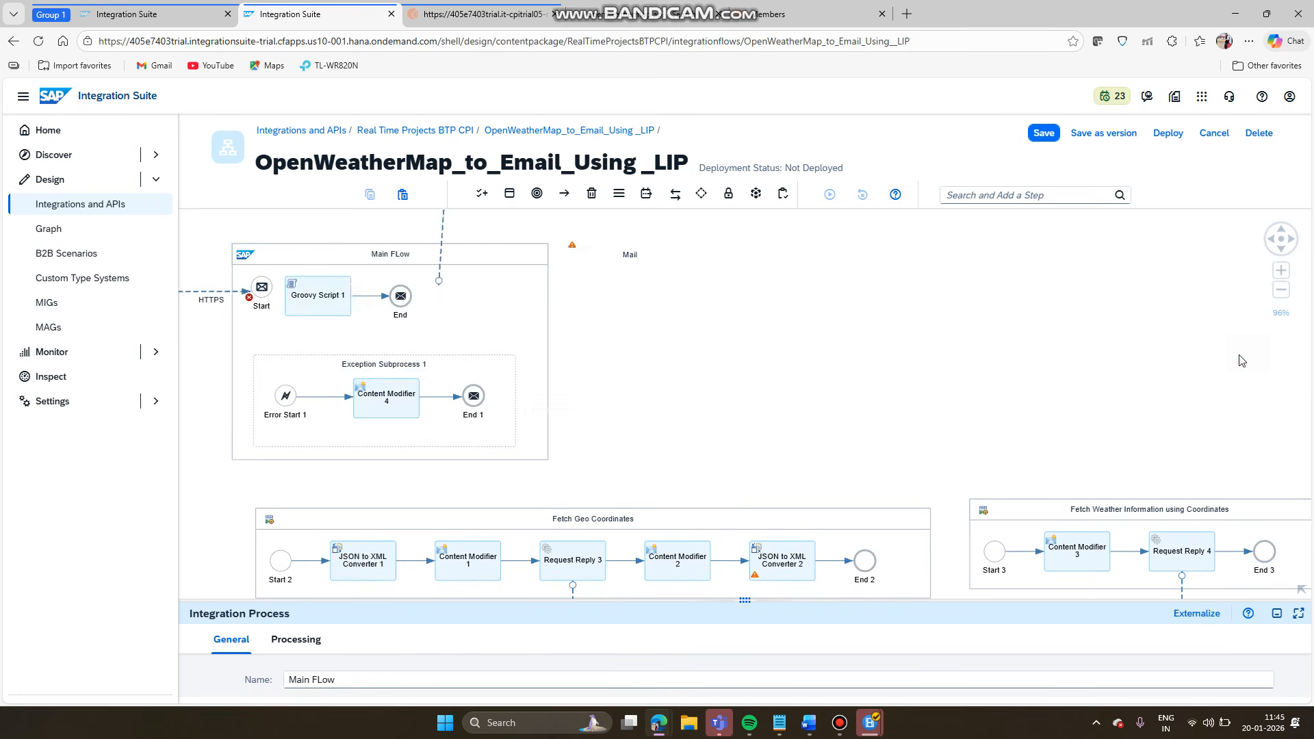
left_click(262, 287)
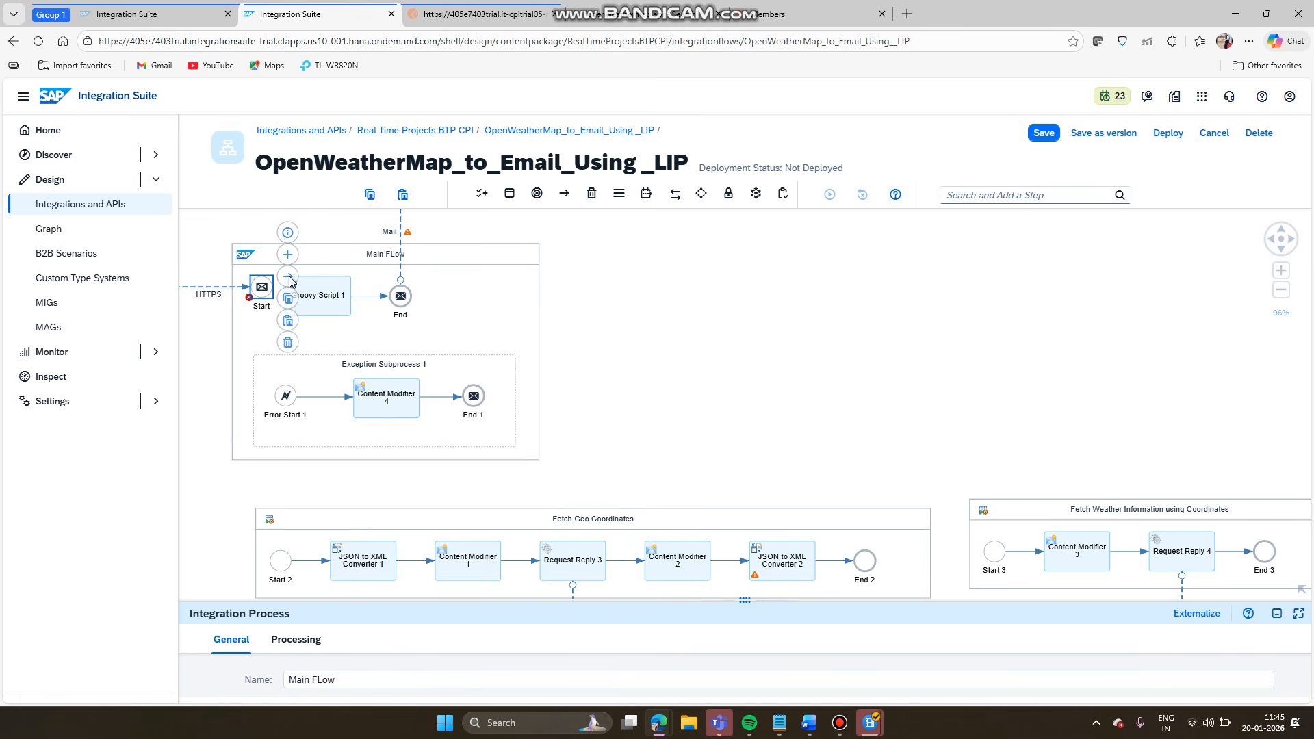
left_click_drag(289, 281, 402, 300)
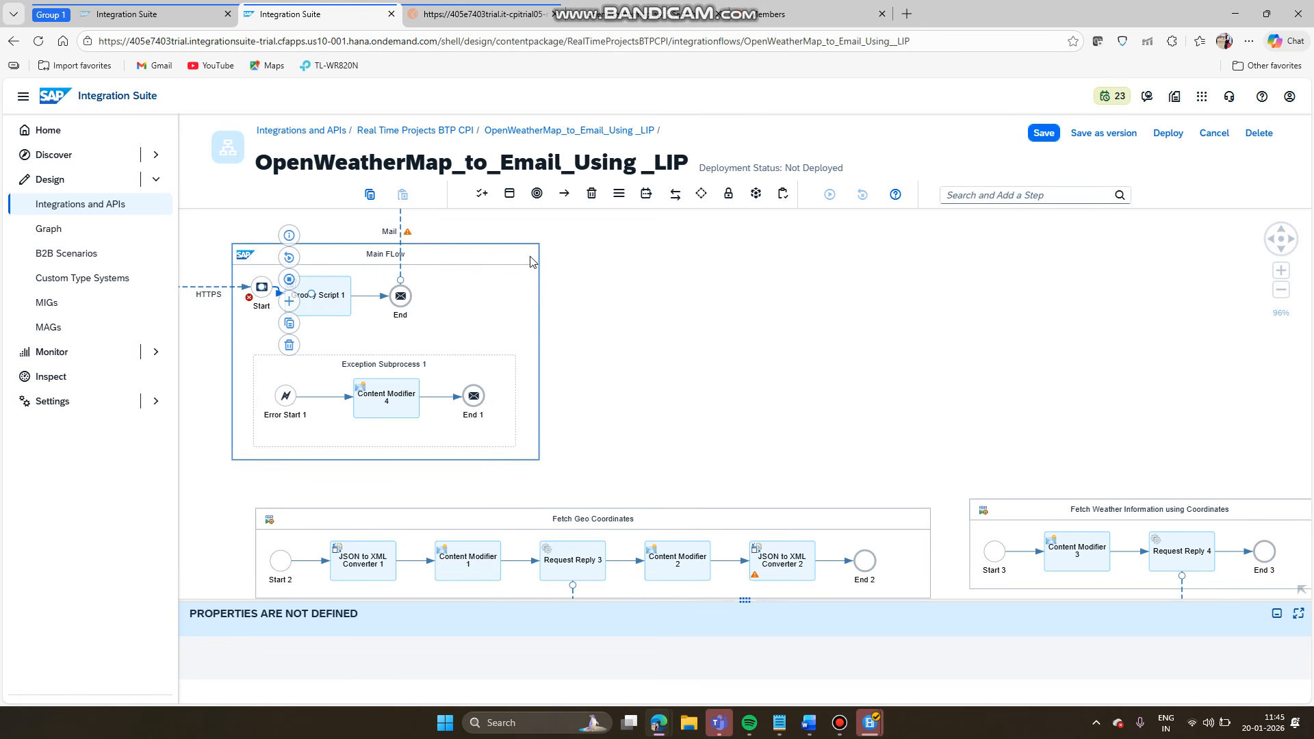
left_click(676, 195)
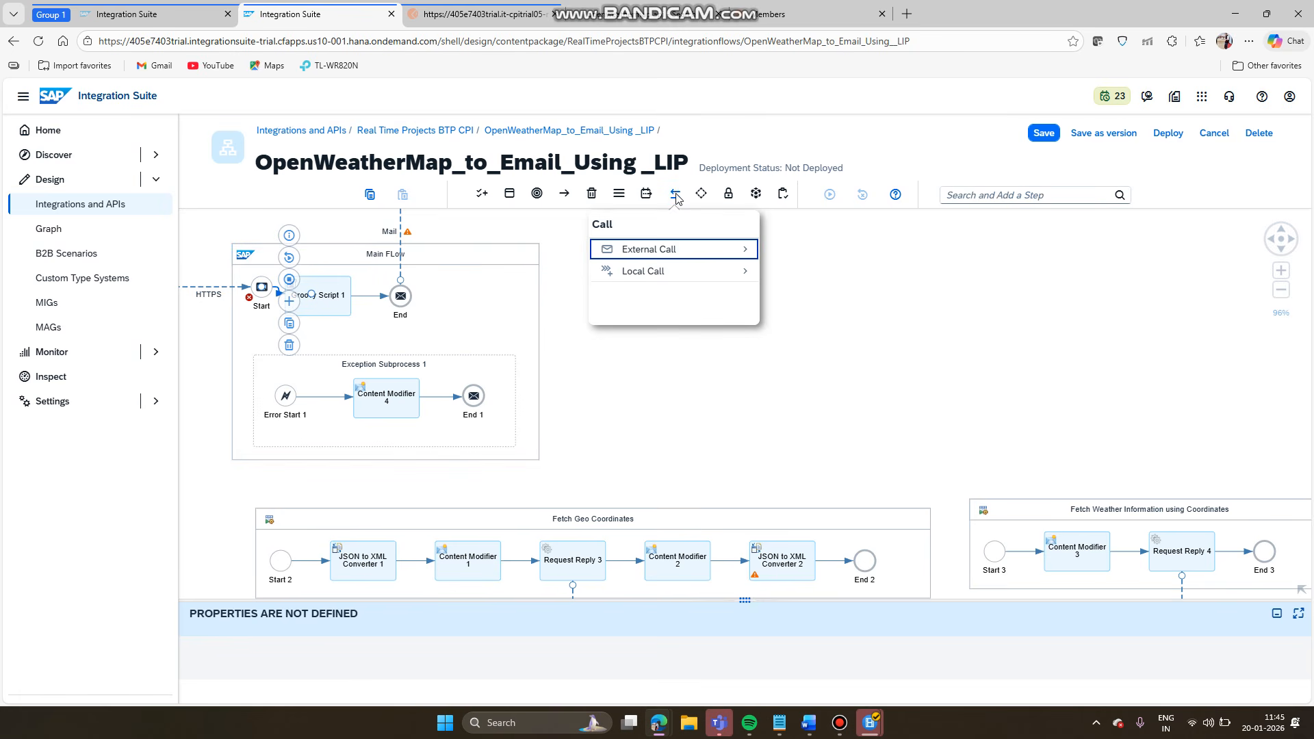
left_click(566, 382)
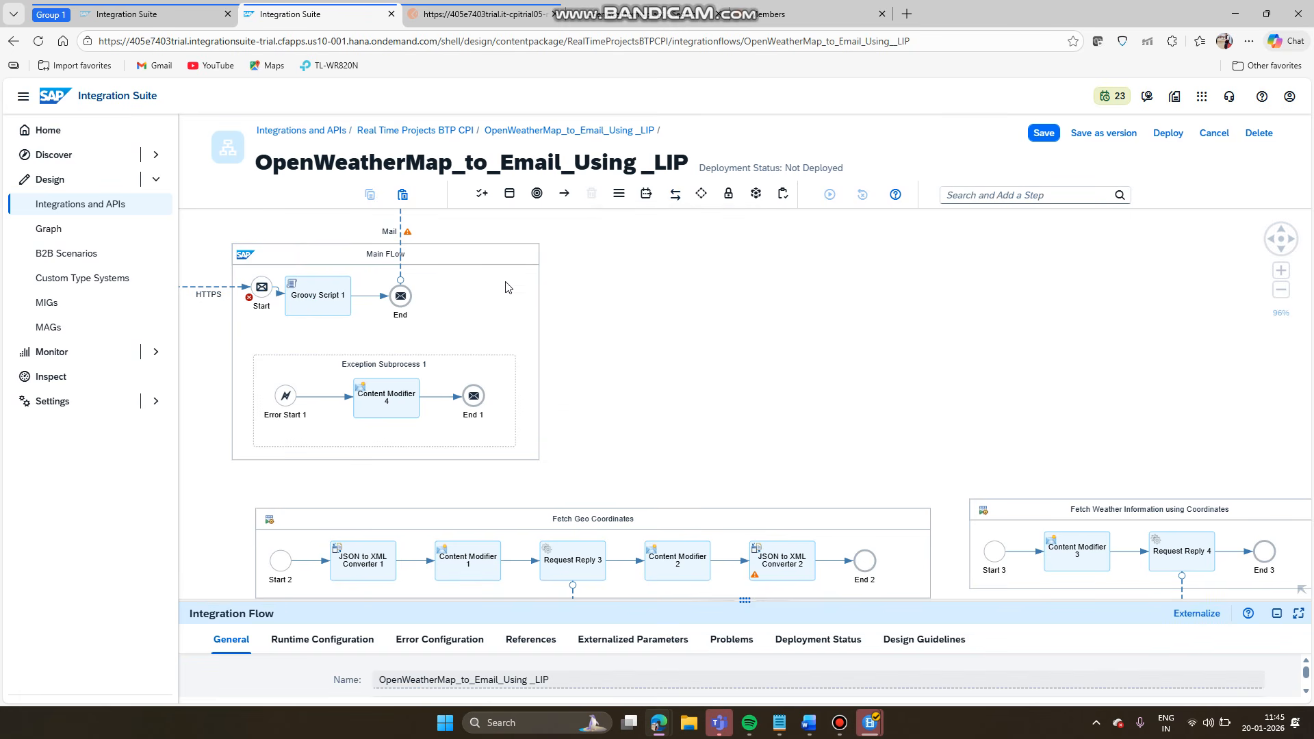
- Widen Main FLow, move End to its far right, and show the External Call step types
left_click(497, 257)
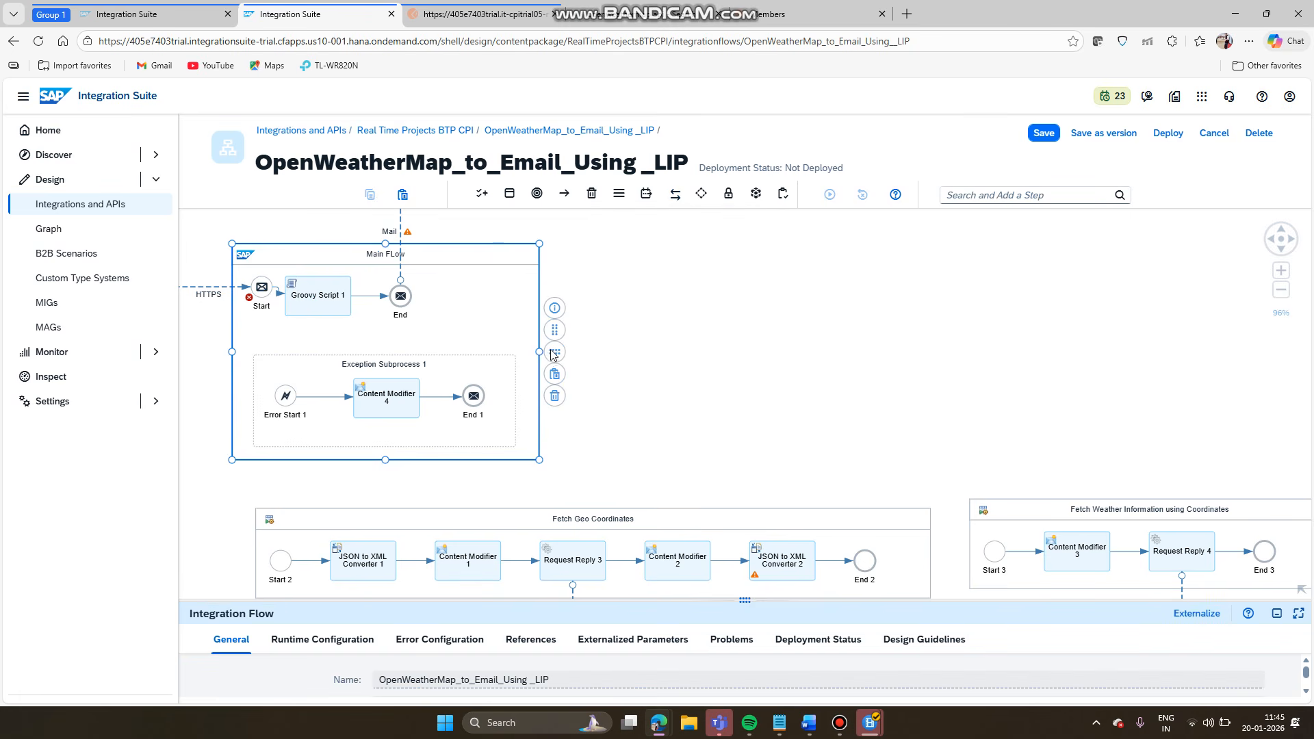
left_click(555, 354)
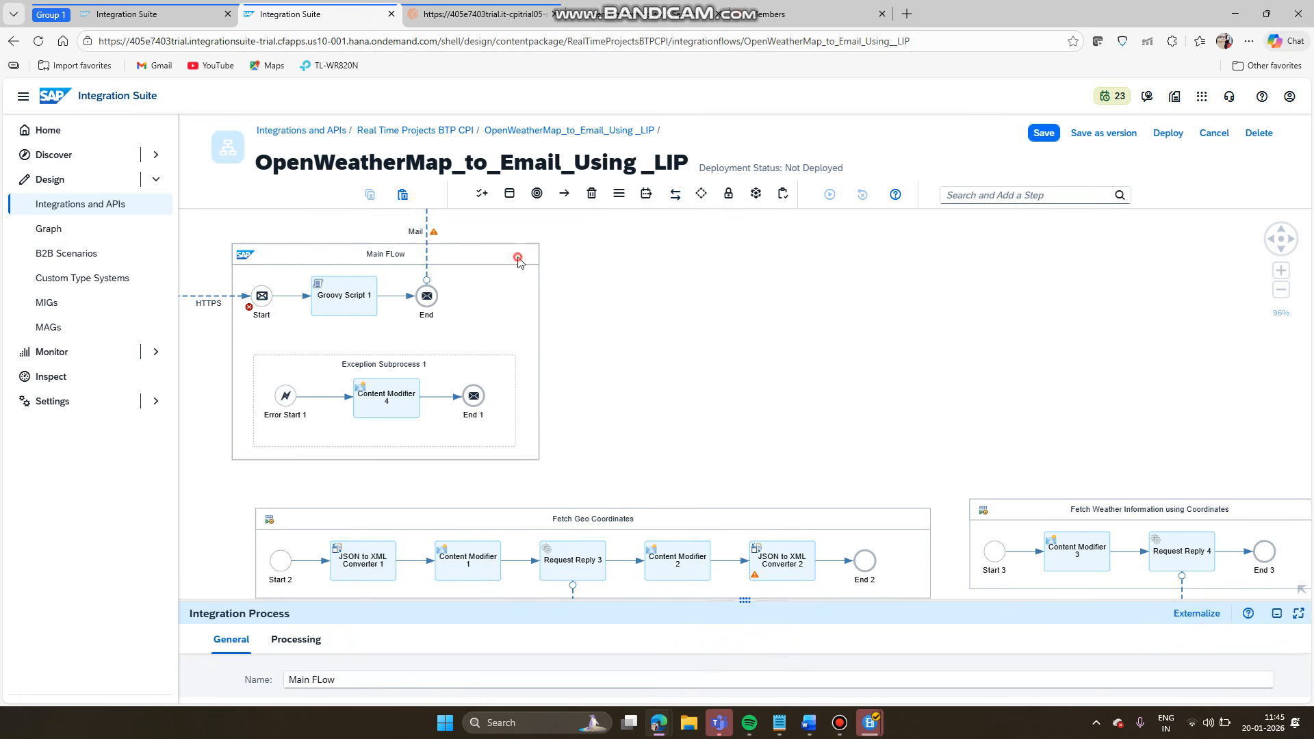
left_click_drag(540, 352, 726, 352)
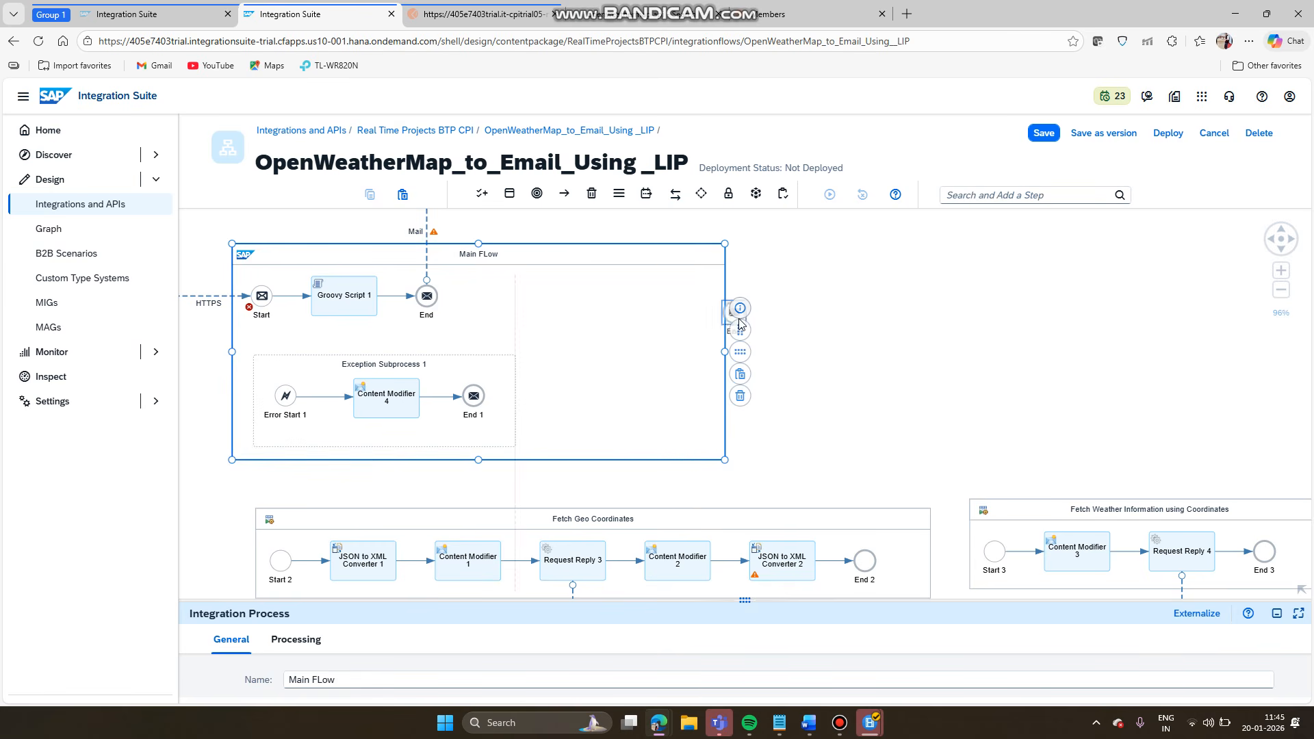
left_click_drag(425, 297, 679, 306)
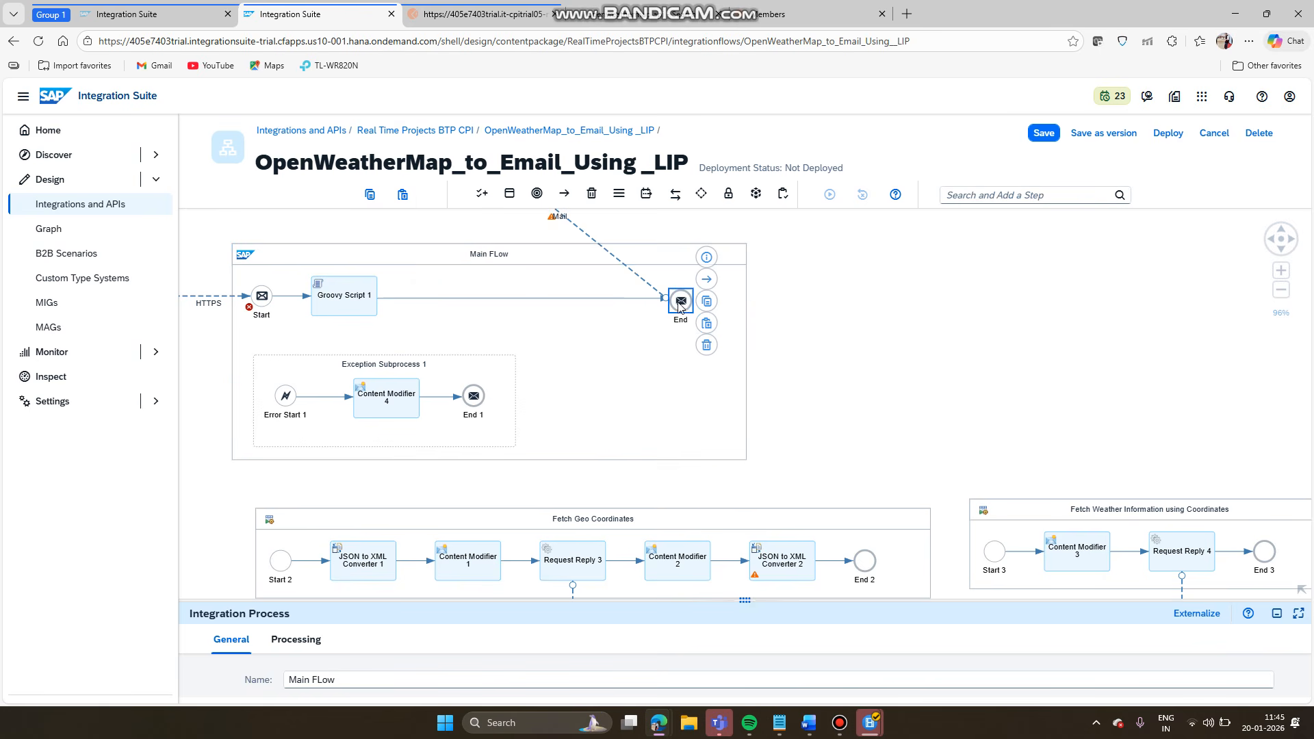
left_click(675, 196)
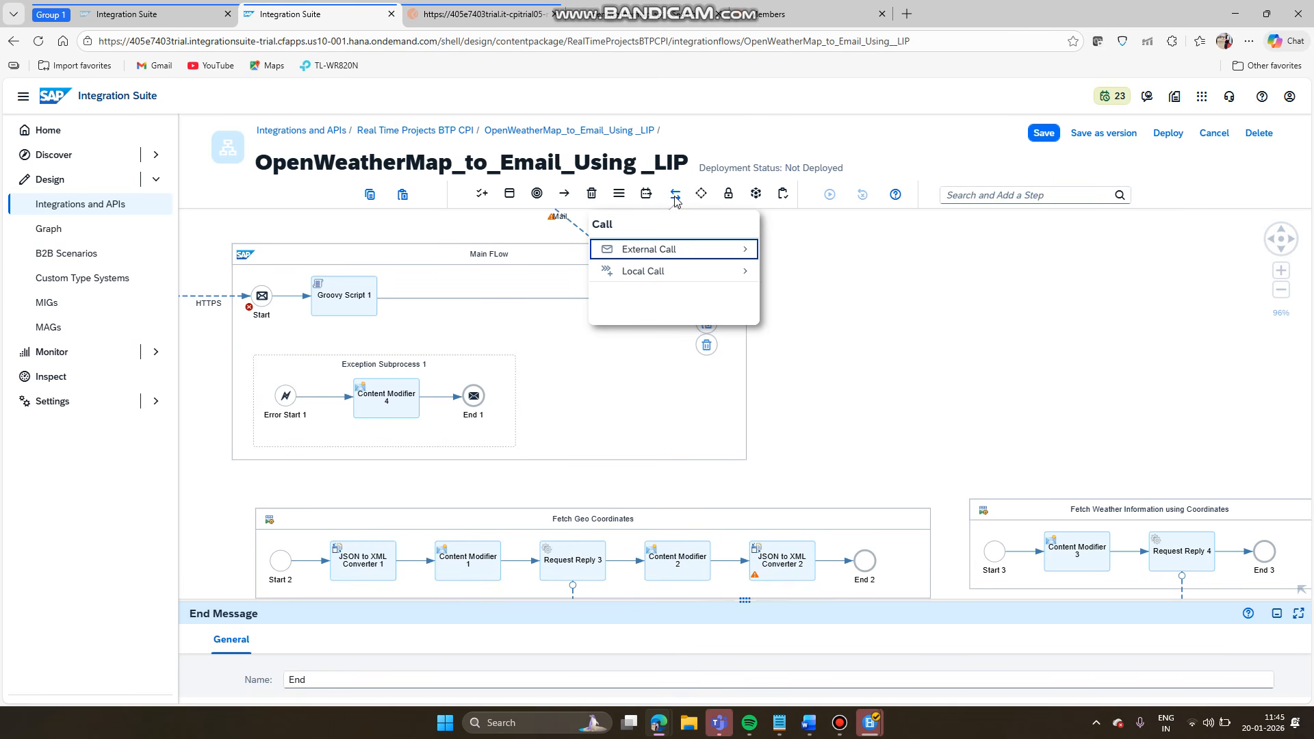
left_click(750, 253)
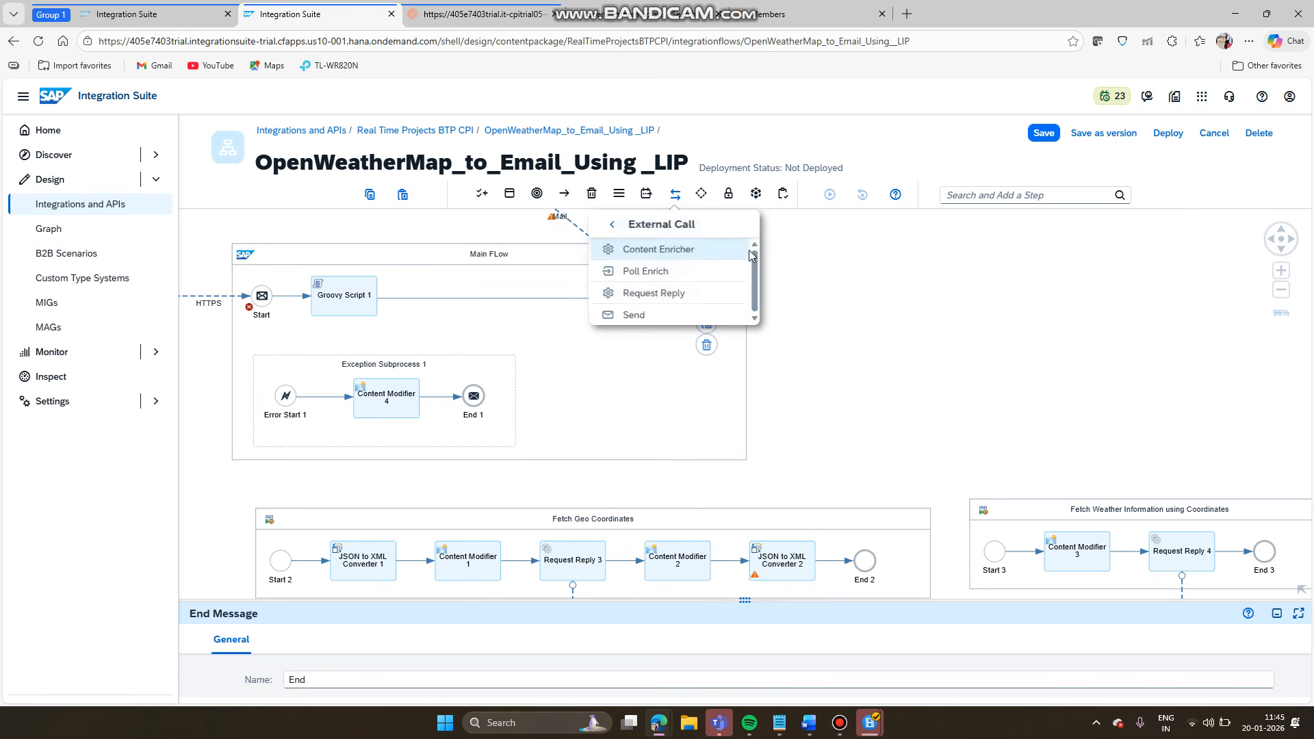
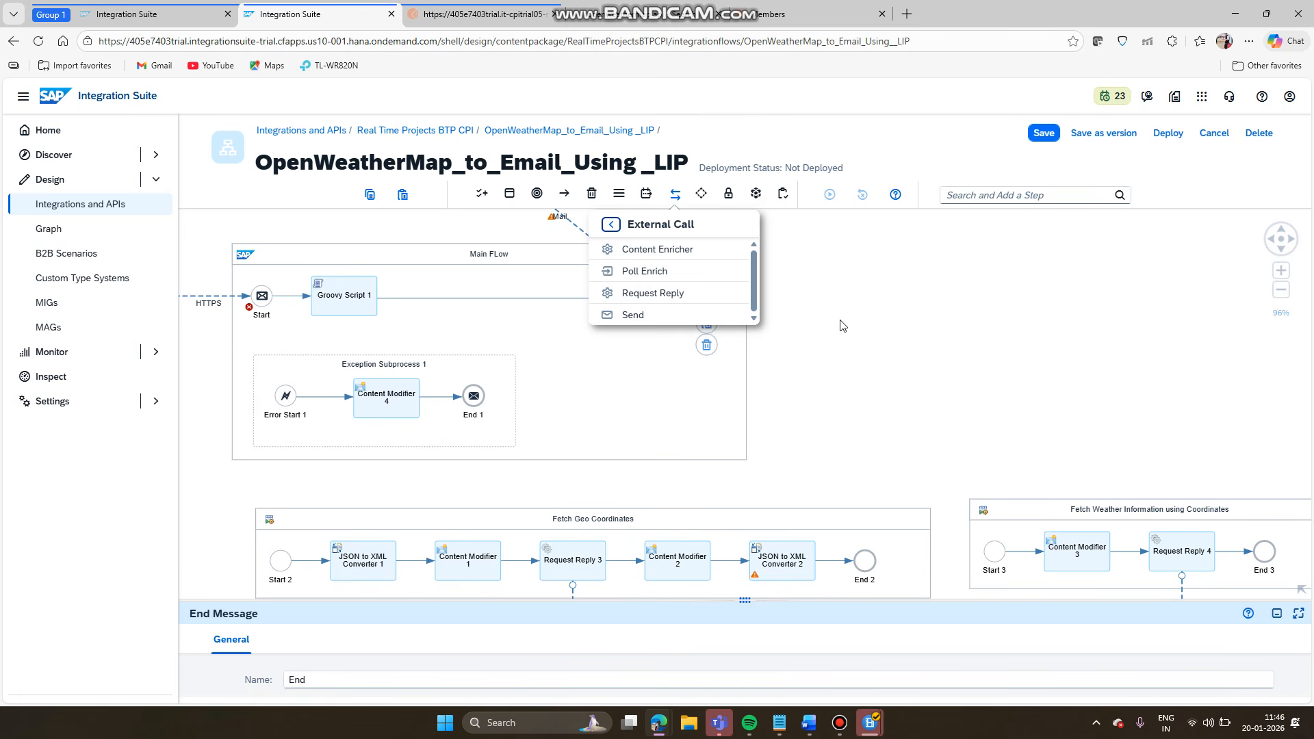
- Place a Process Call step from Local Call between Start and Groovy Script 1
left_click(674, 198)
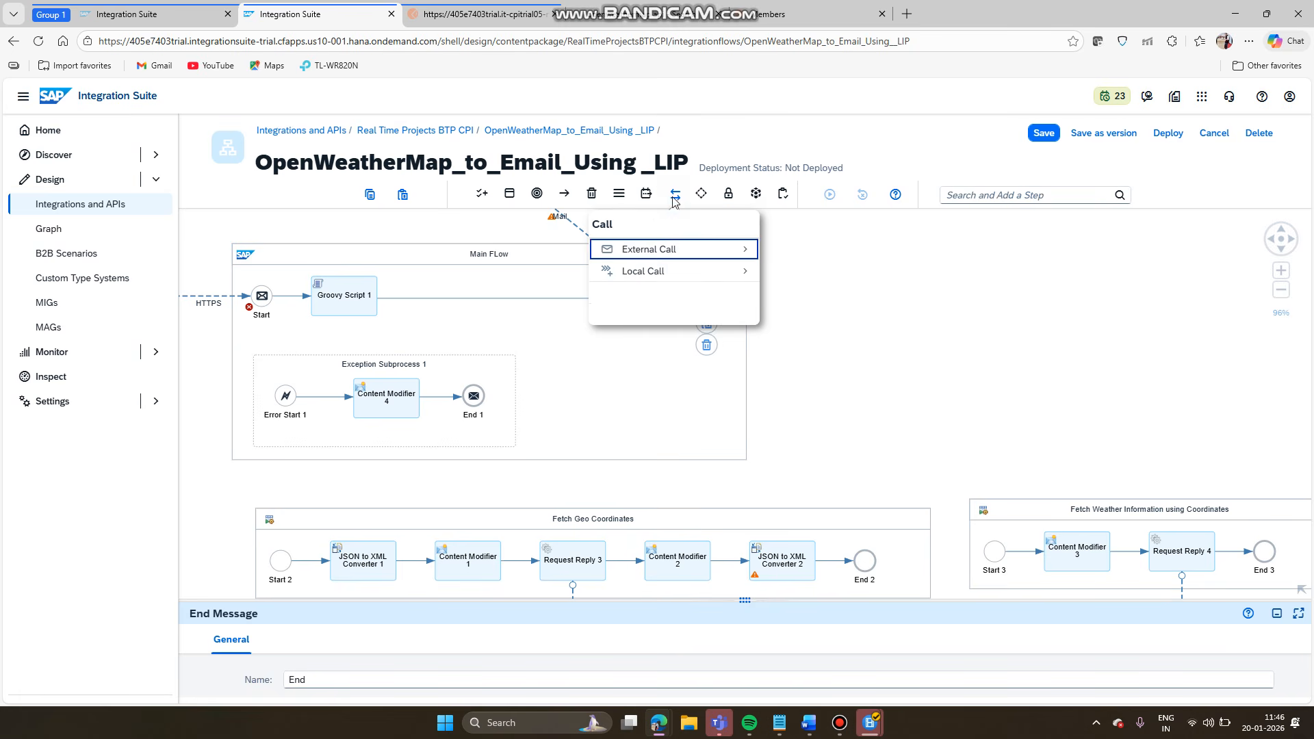
left_click(659, 272)
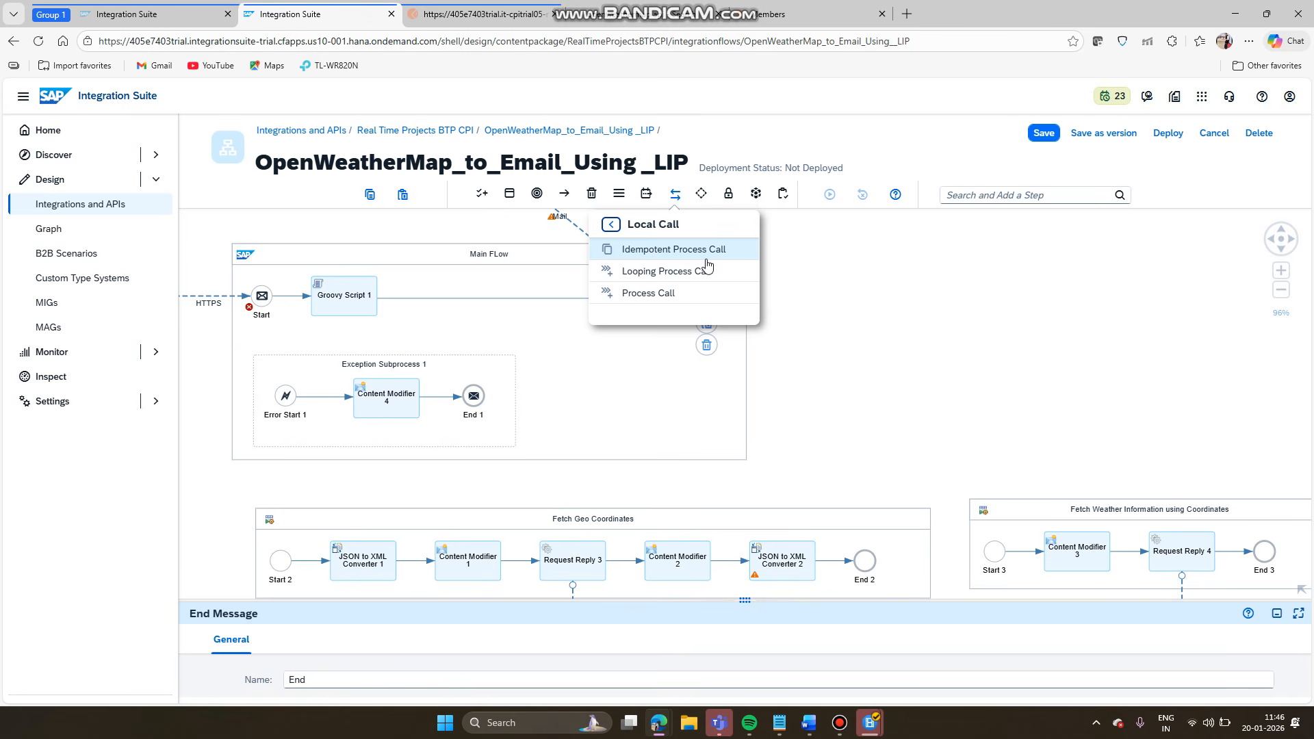
left_click(639, 296)
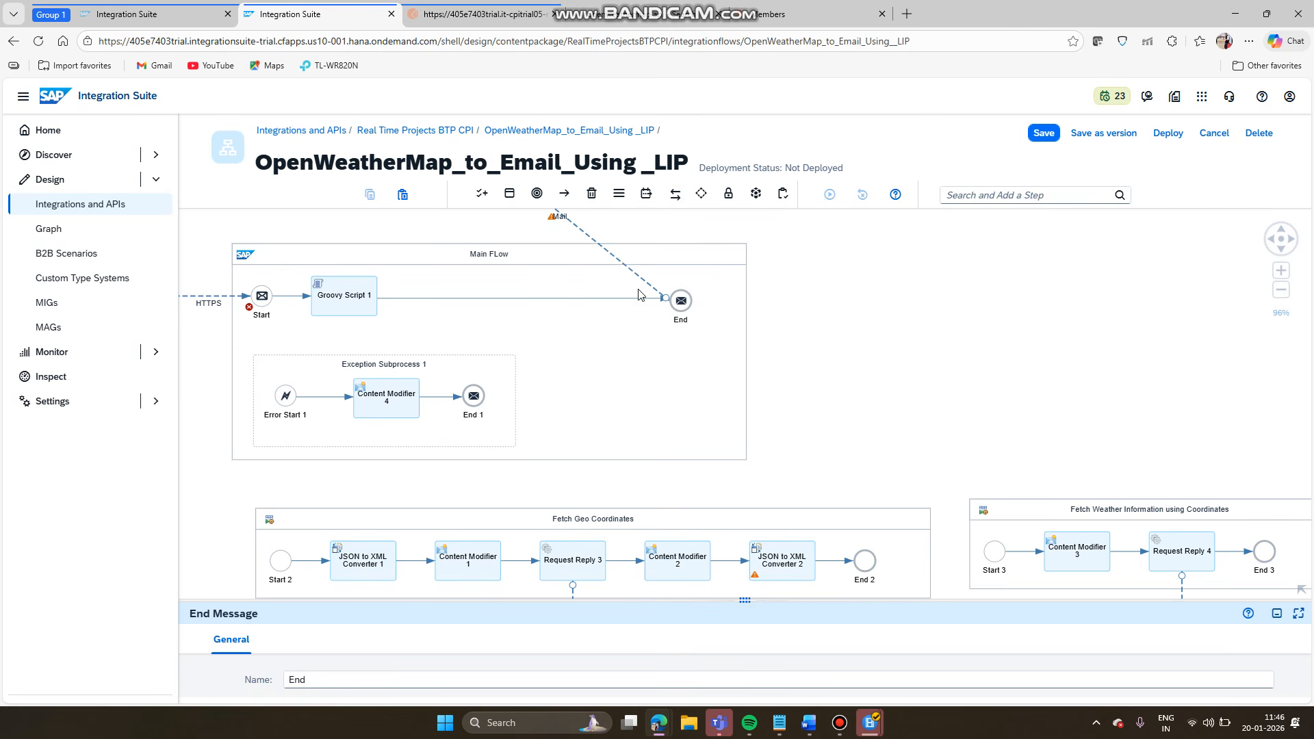
left_click(287, 304)
- Move Groovy Script 1 aside, auto-arrange the Main FLow pool, and select Process Call 1
left_click_drag(375, 307, 548, 322)
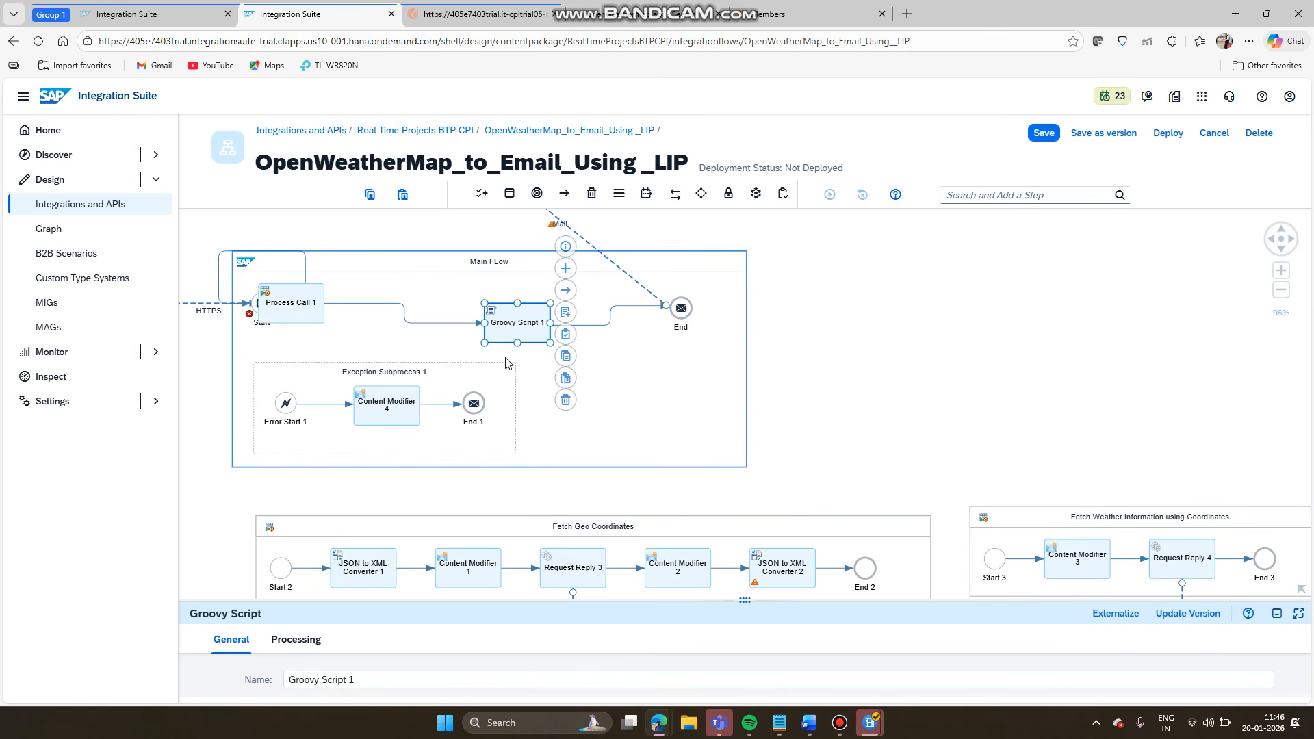
left_click(468, 261)
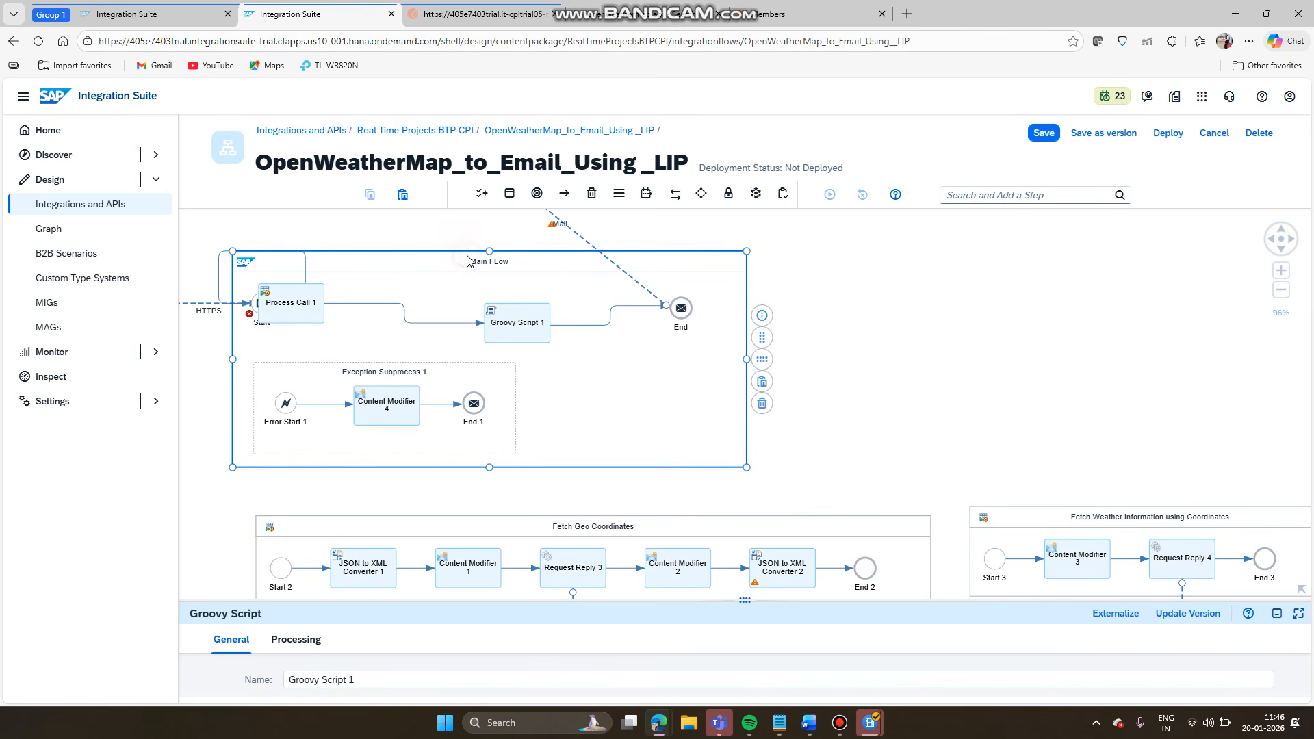
left_click(759, 365)
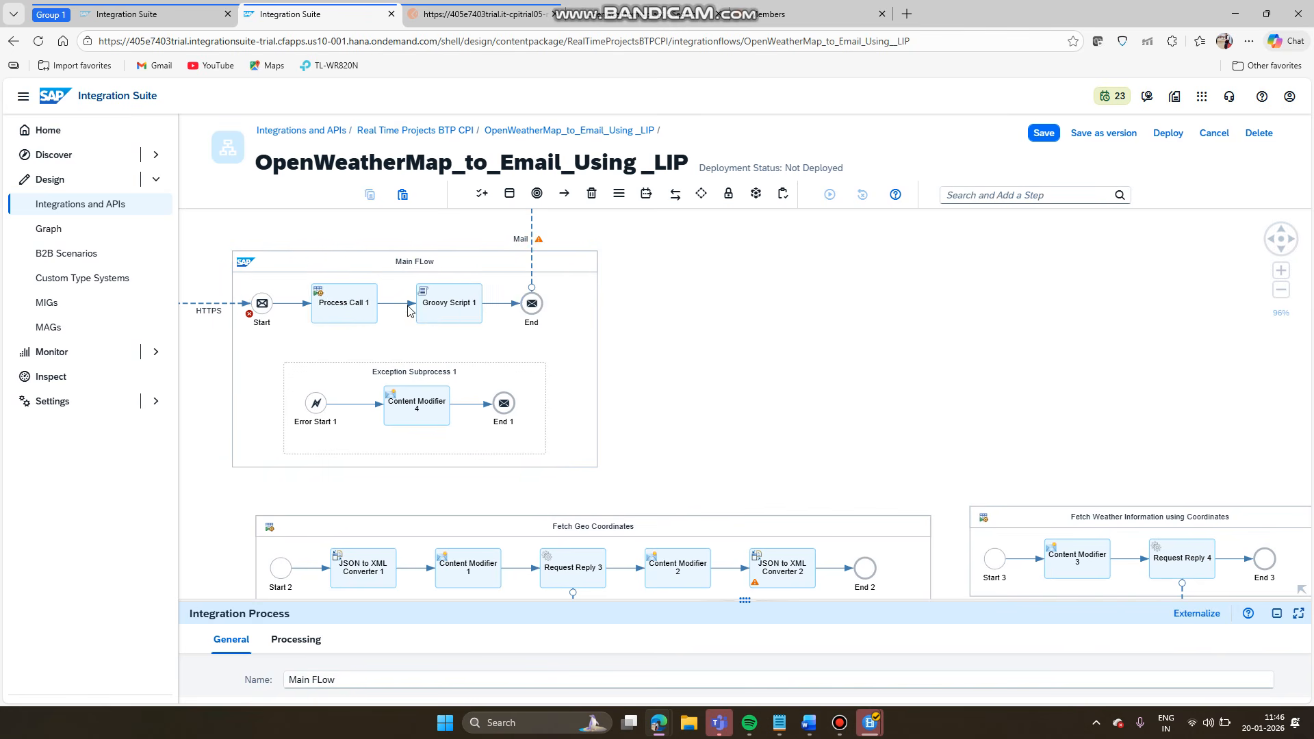
left_click(370, 302)
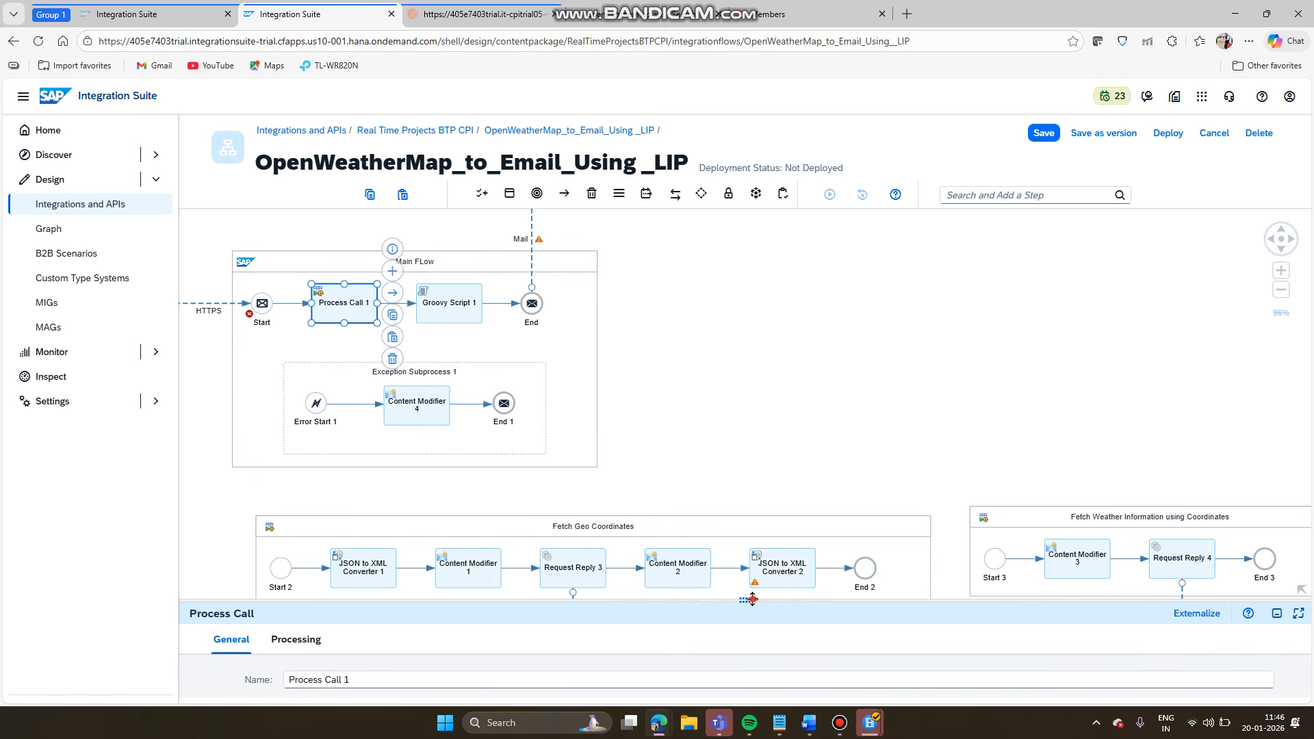
- Set Process Call 1 to call the Fetch Geo Coordinates local integration process
left_click_drag(752, 600, 746, 354)
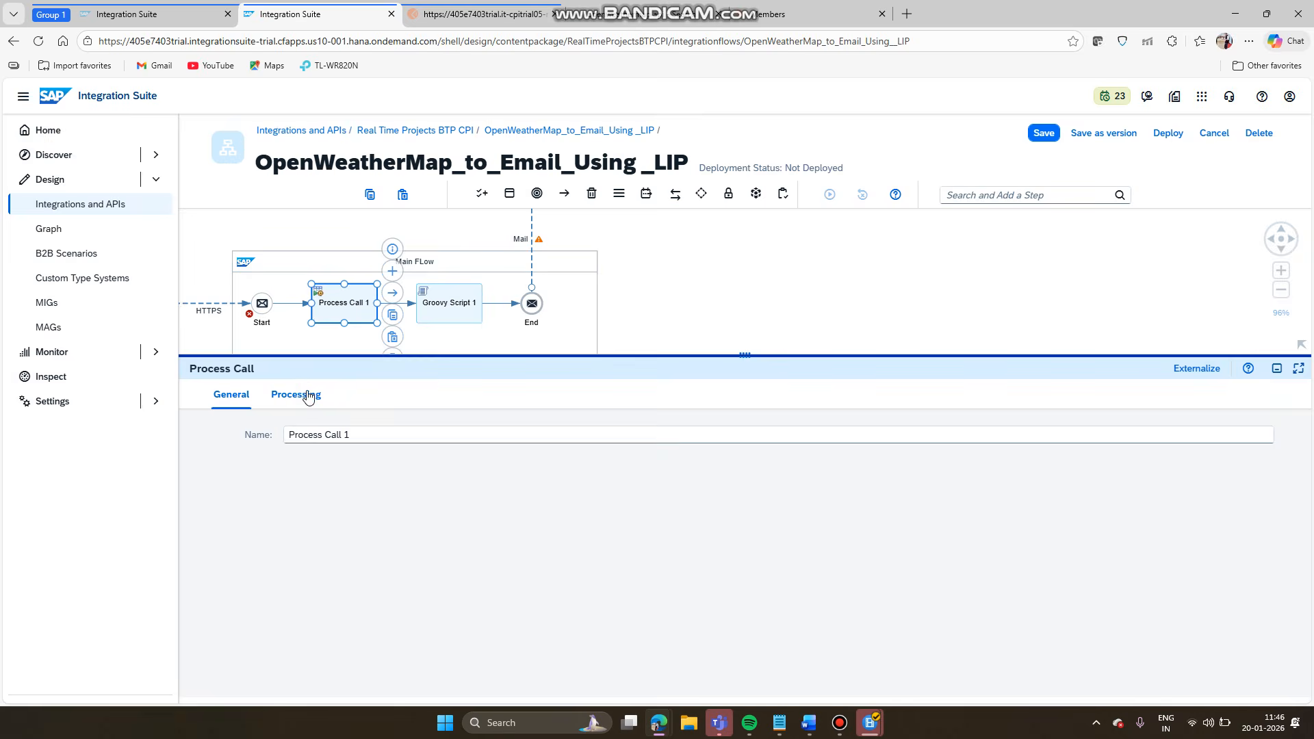
left_click(308, 395)
left_click(579, 437)
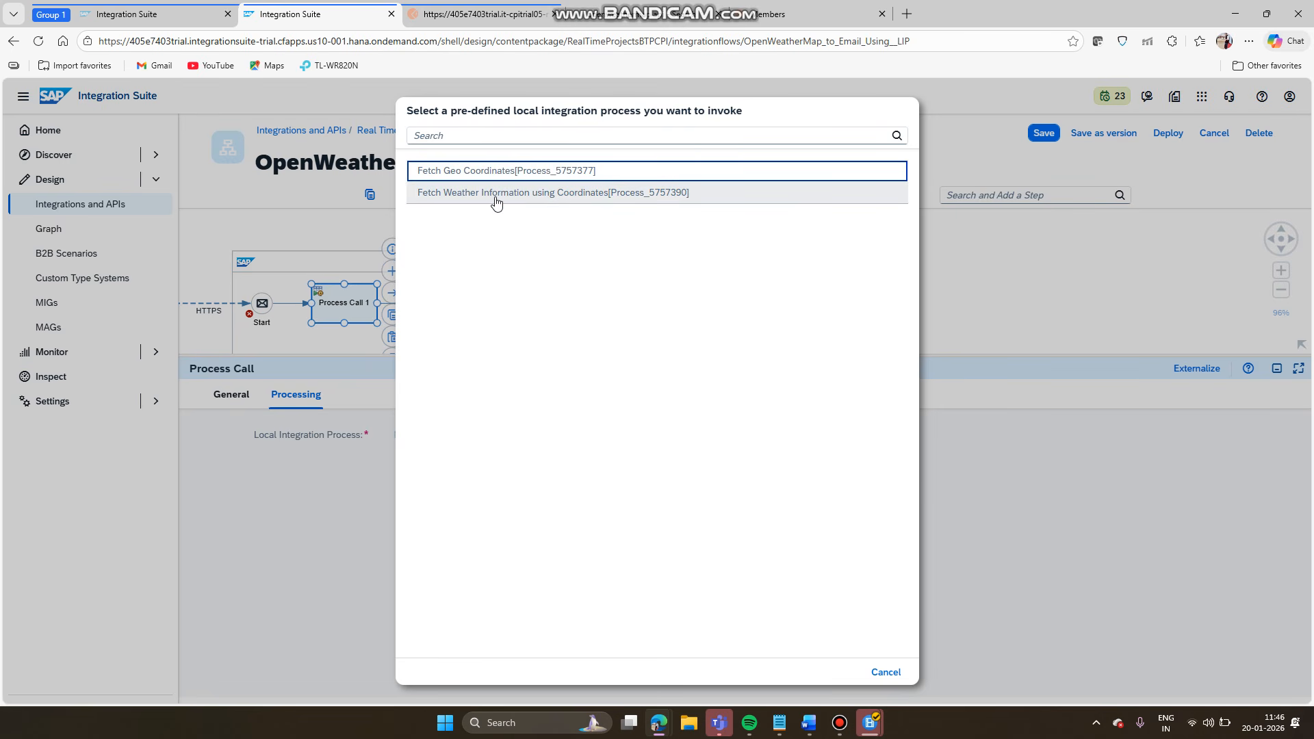
left_click(466, 175)
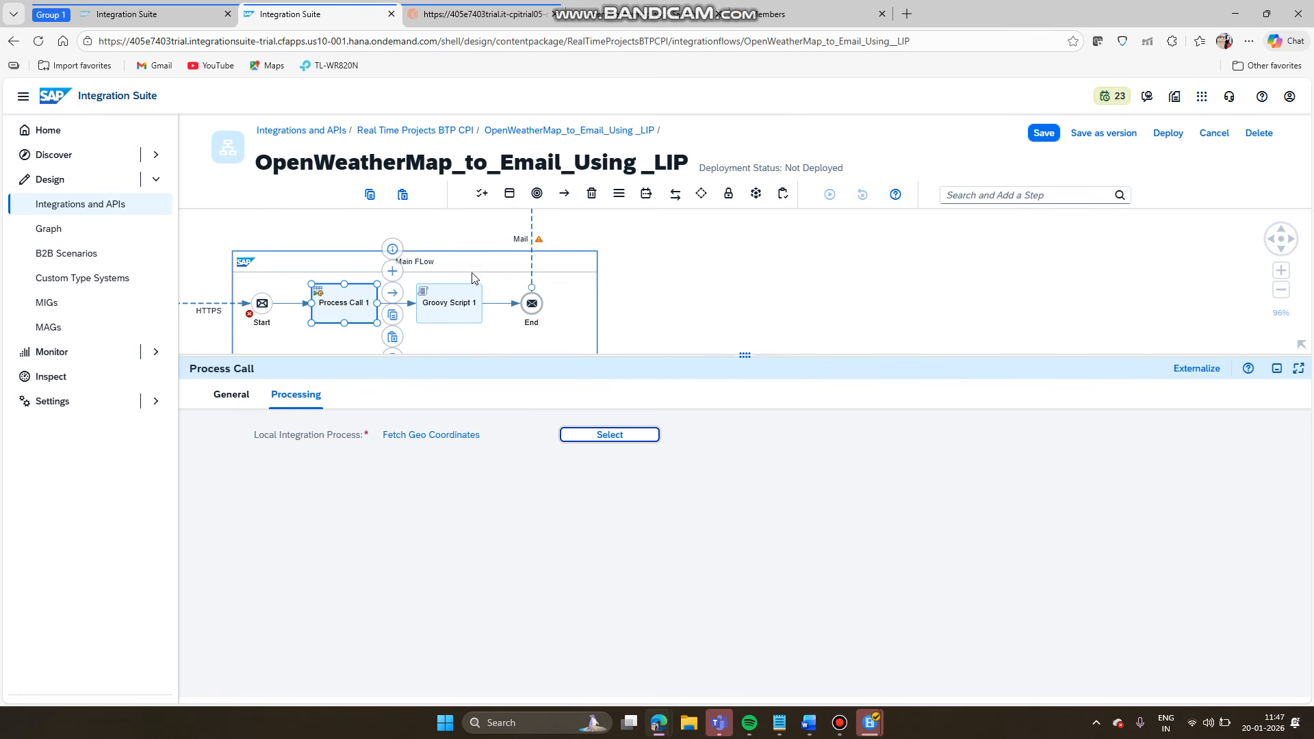
left_click_drag(461, 299, 495, 299)
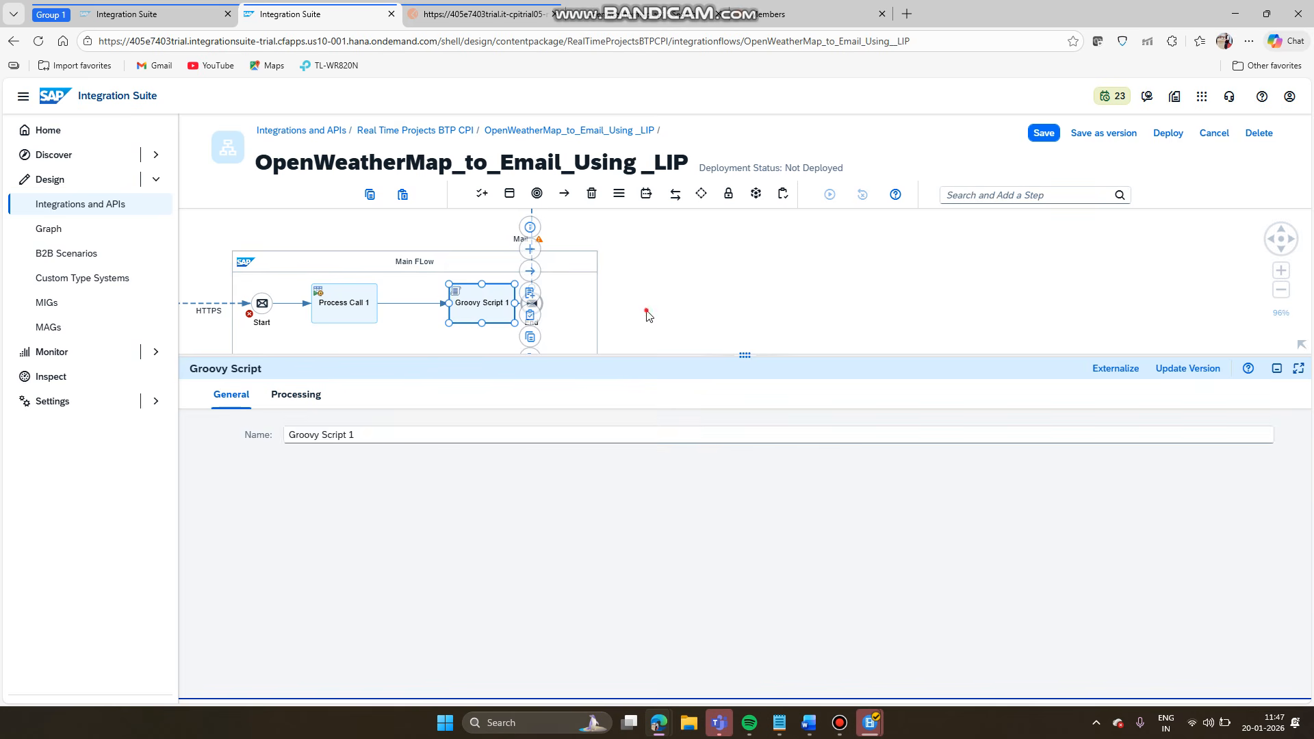
- Shift End and Groovy Script 1 right to make room after Process Call 1
left_click(539, 309)
left_click_drag(539, 309, 620, 299)
left_click_drag(498, 295, 553, 295)
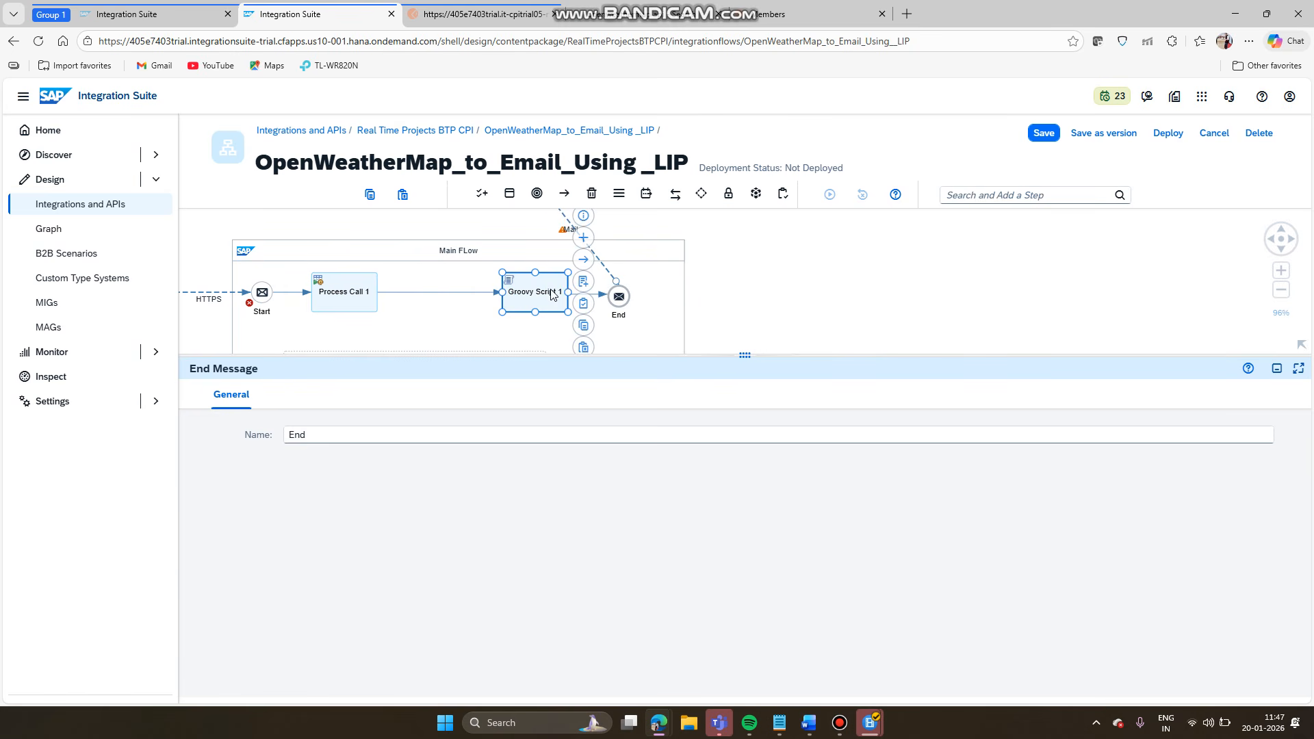
- Insert a Process Call step on the Process Call 1 to Groovy Script 1 link via a 'pro' search
left_click(456, 293)
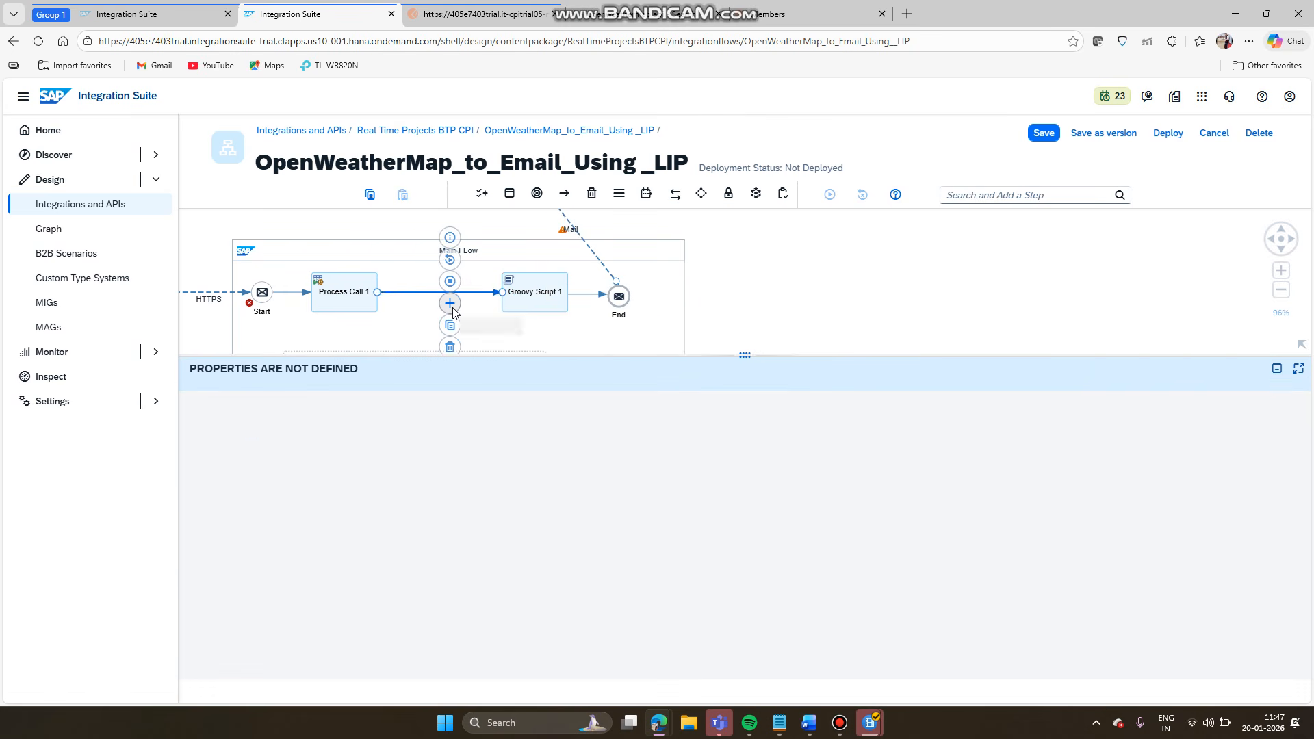
left_click(451, 305)
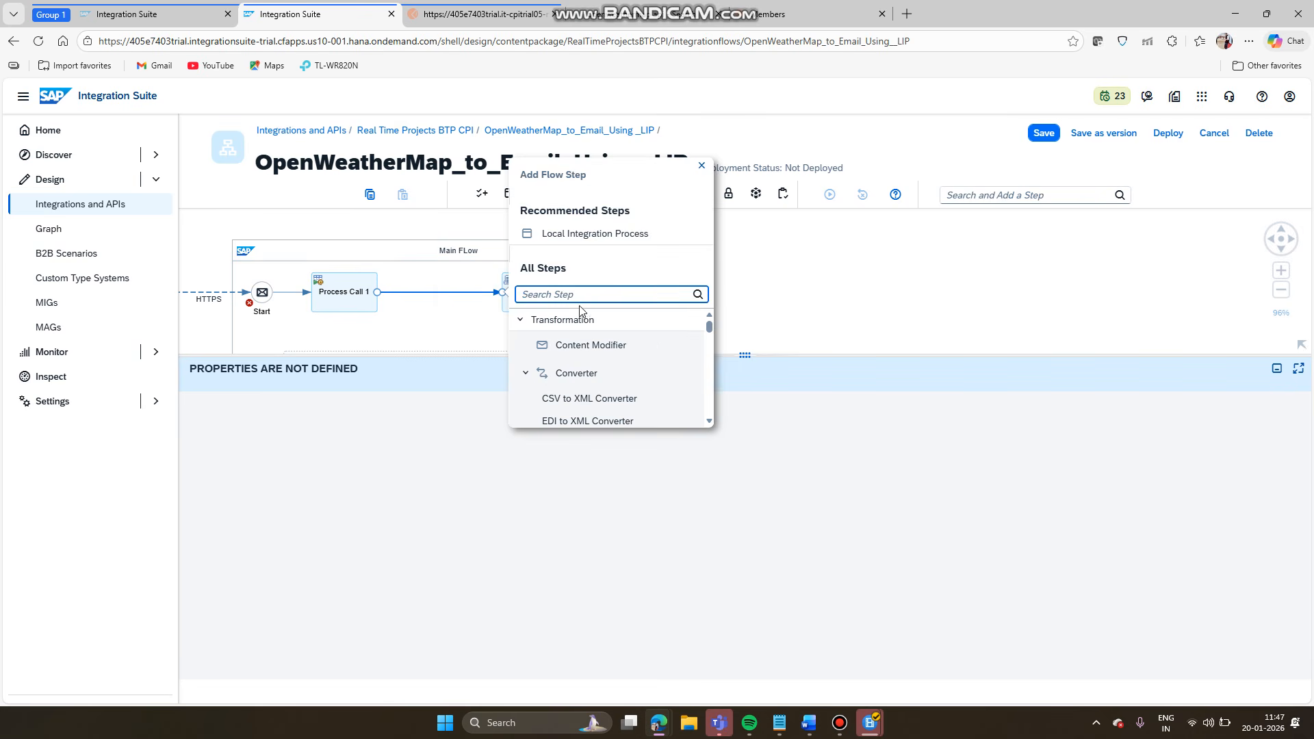
type("proc")
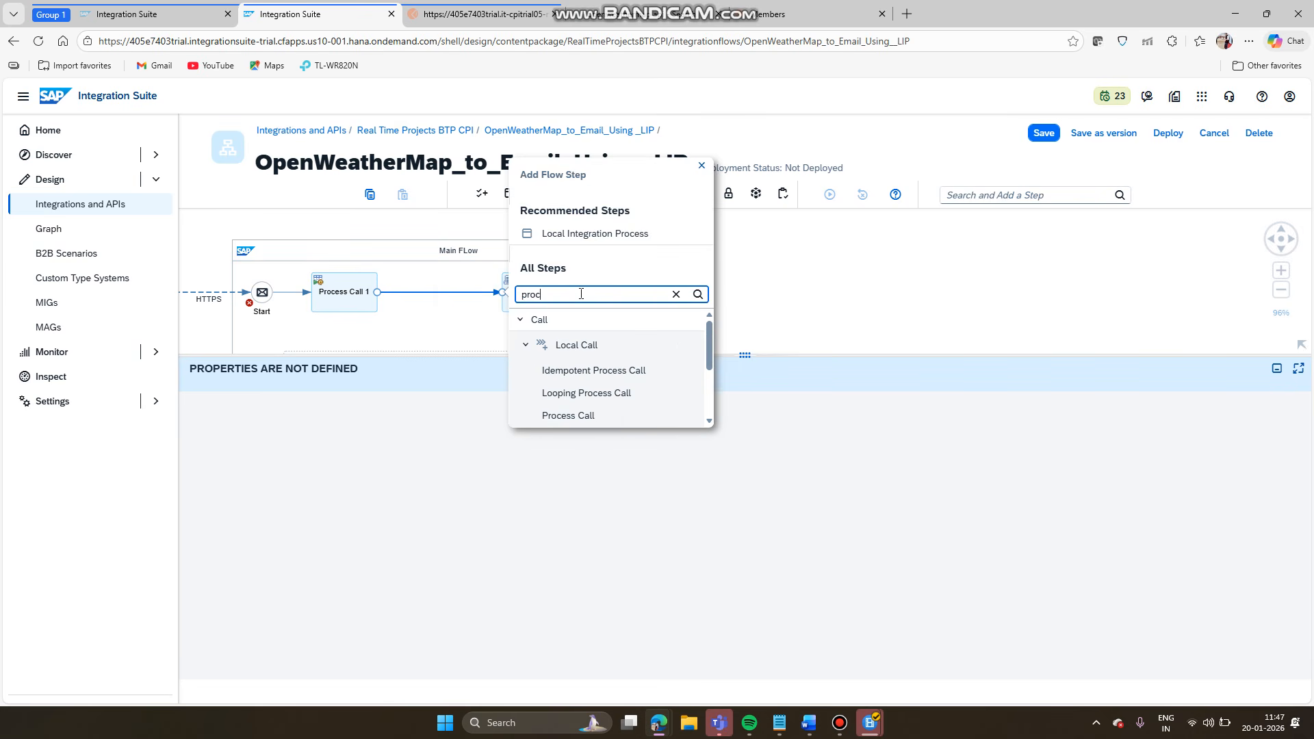
left_click(572, 414)
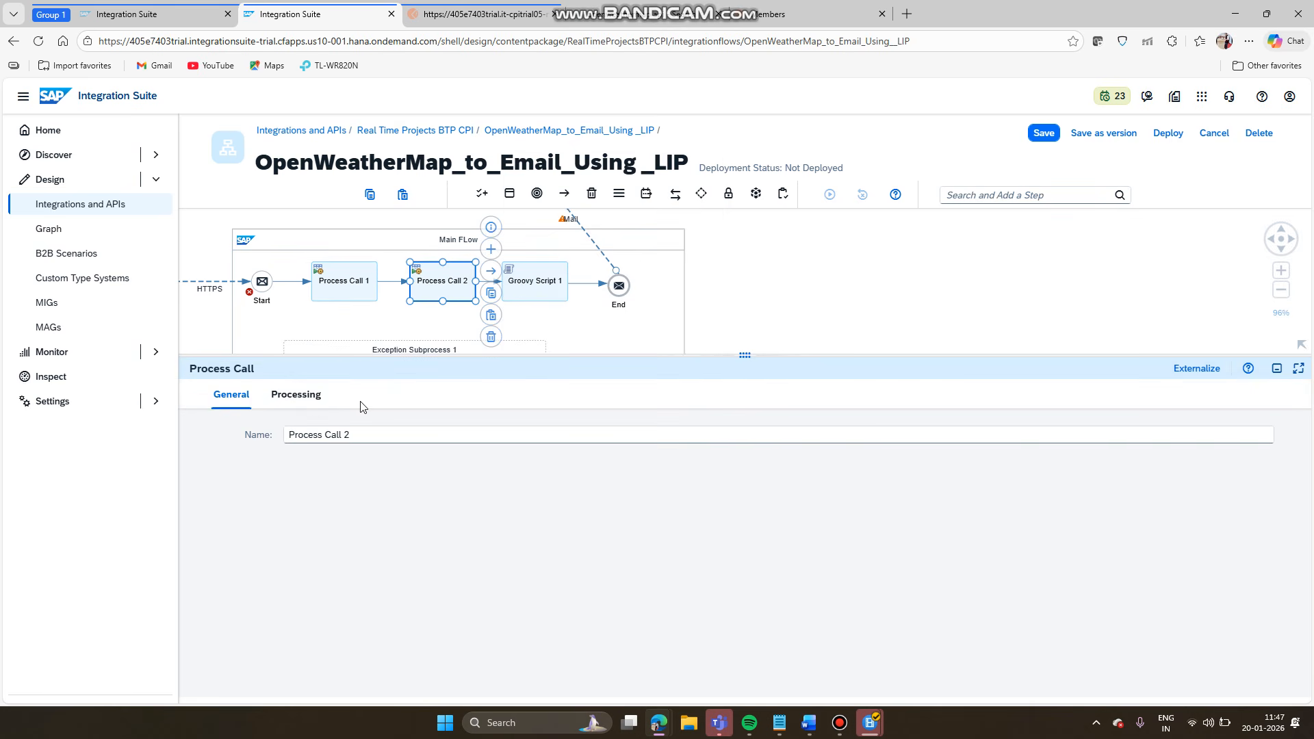
- Point Process Call 2 at Fetch Weather Information using Coordinates and auto-arrange Main FLow
left_click(314, 403)
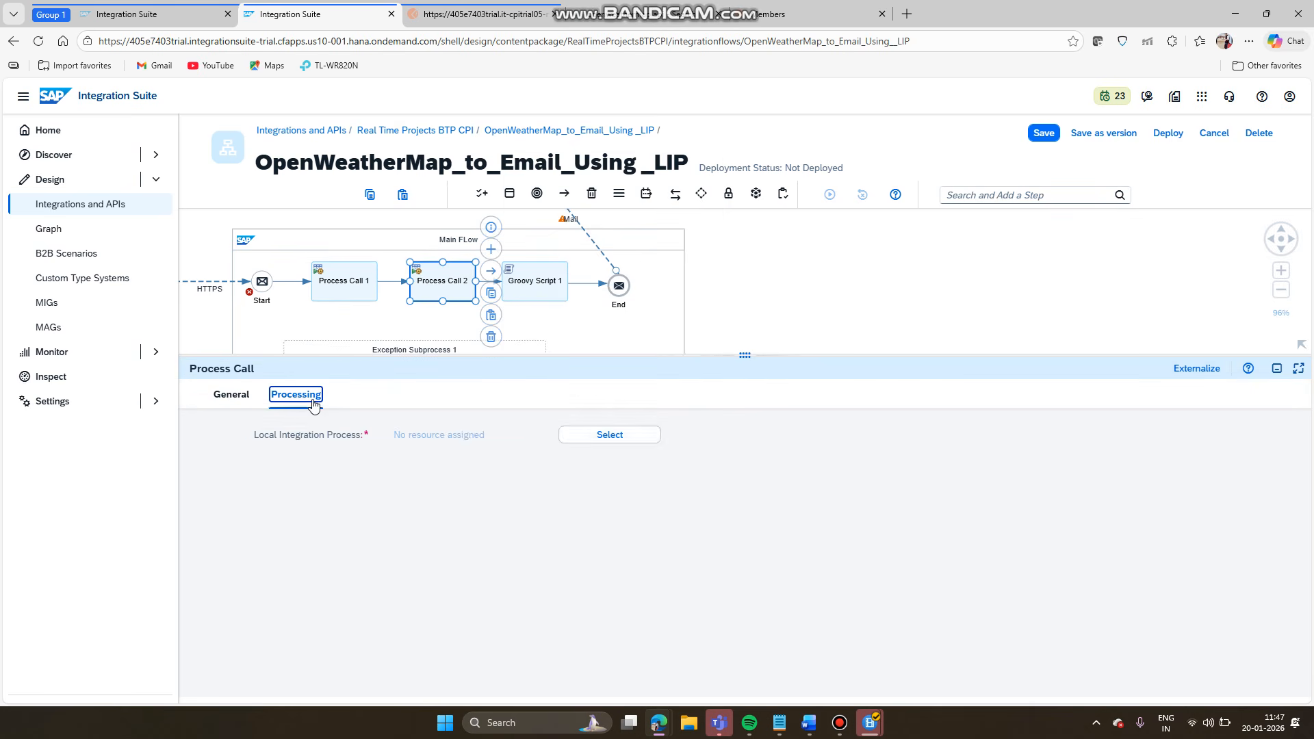
left_click(580, 438)
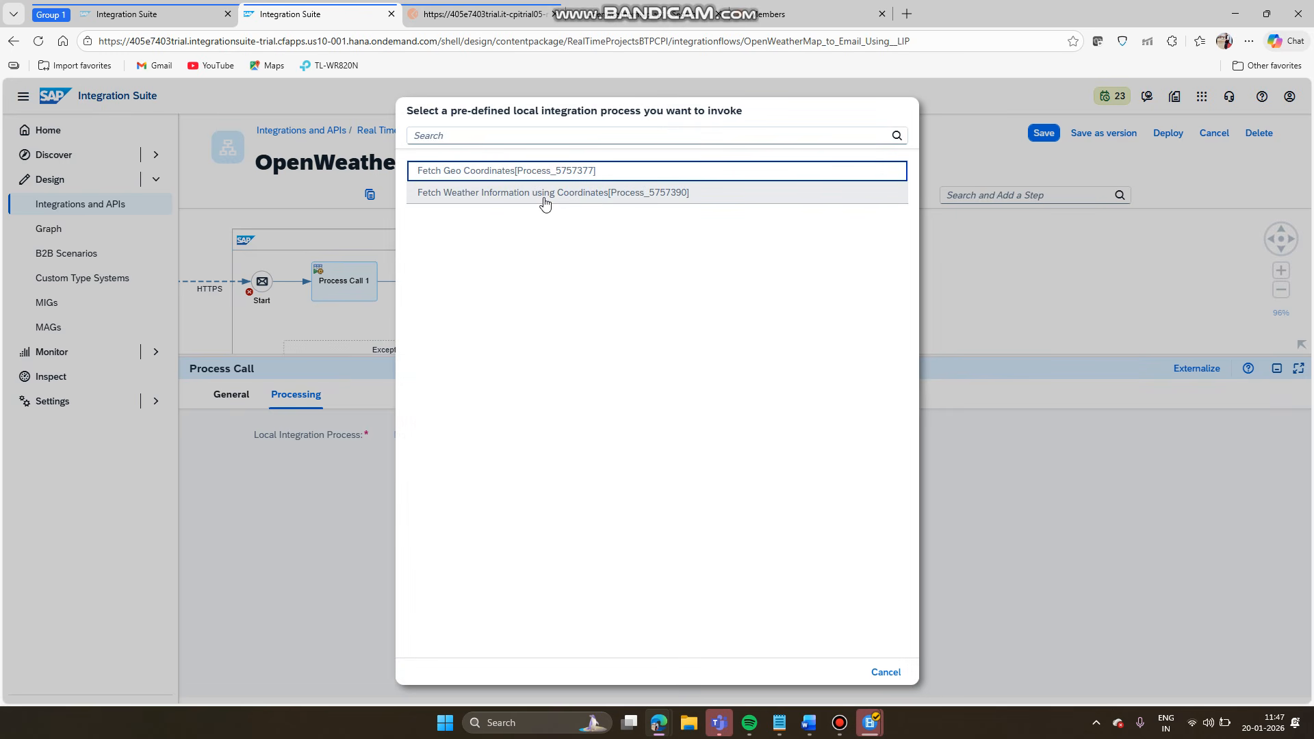
left_click(525, 194)
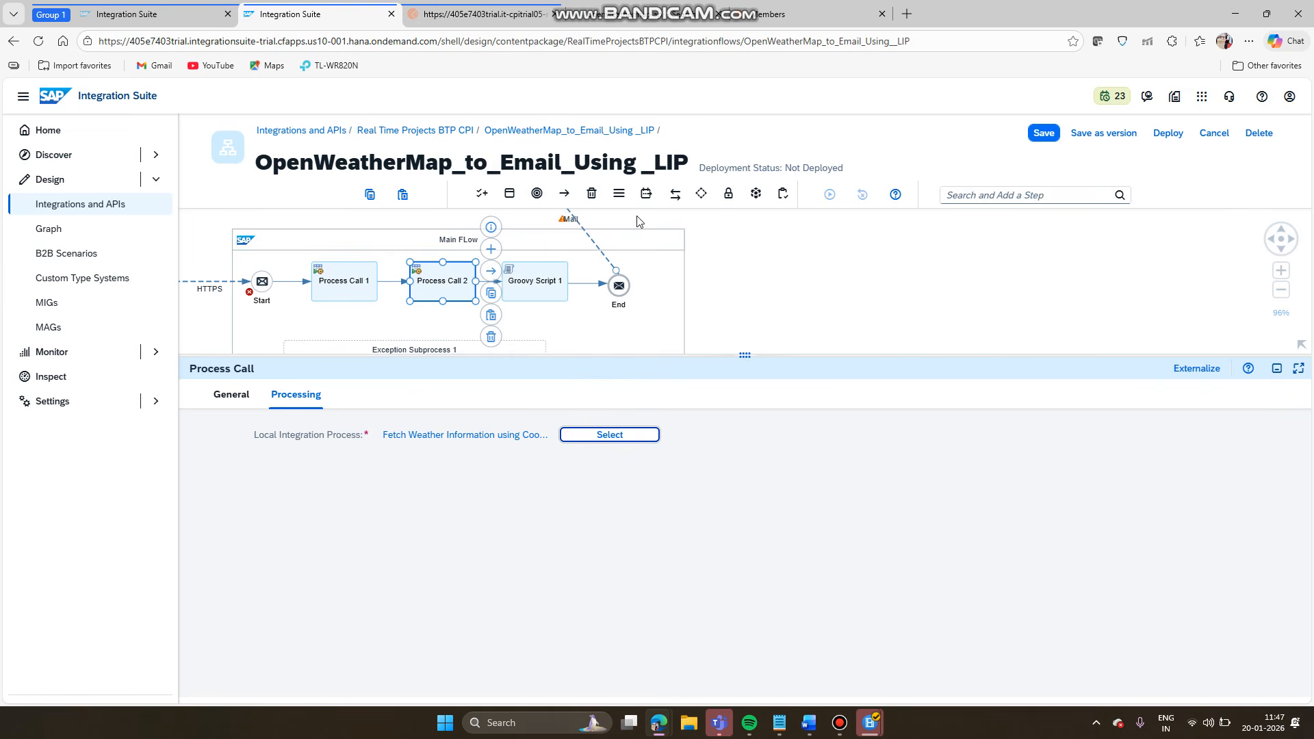
left_click(639, 241)
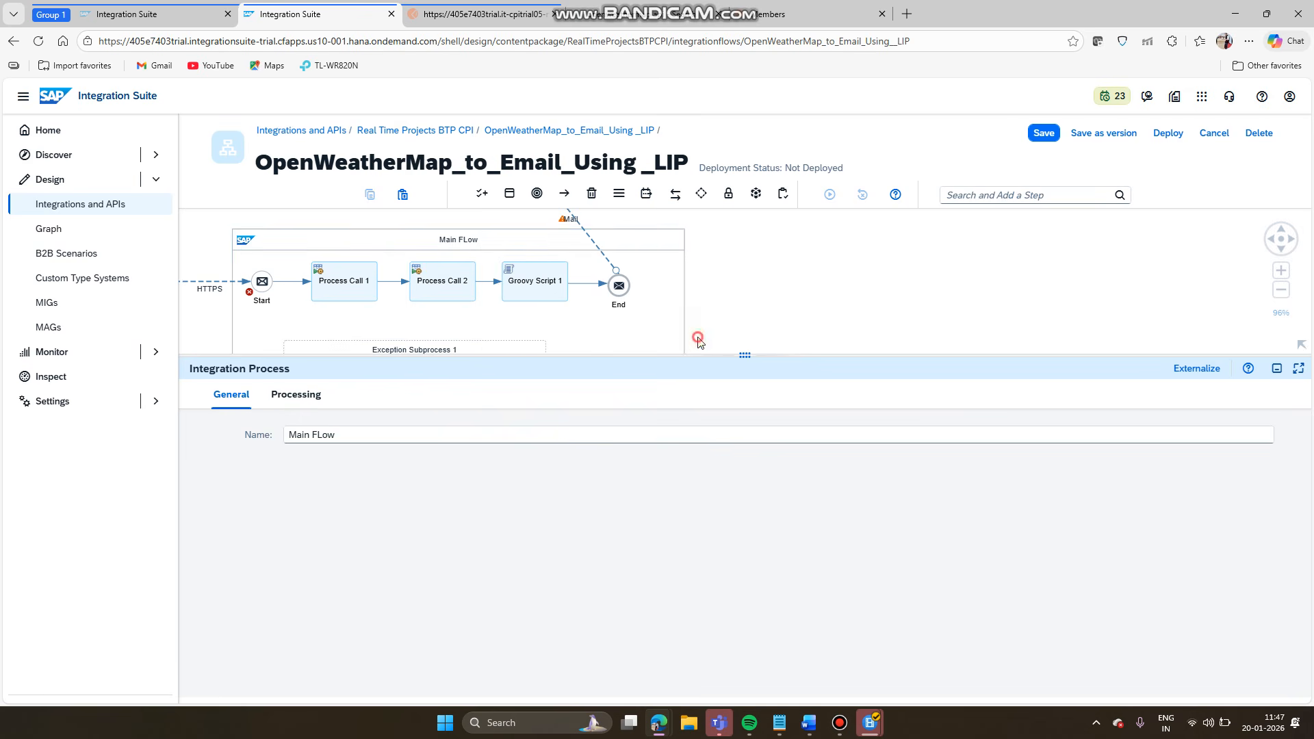
left_click(699, 339)
left_click_drag(744, 361, 744, 575)
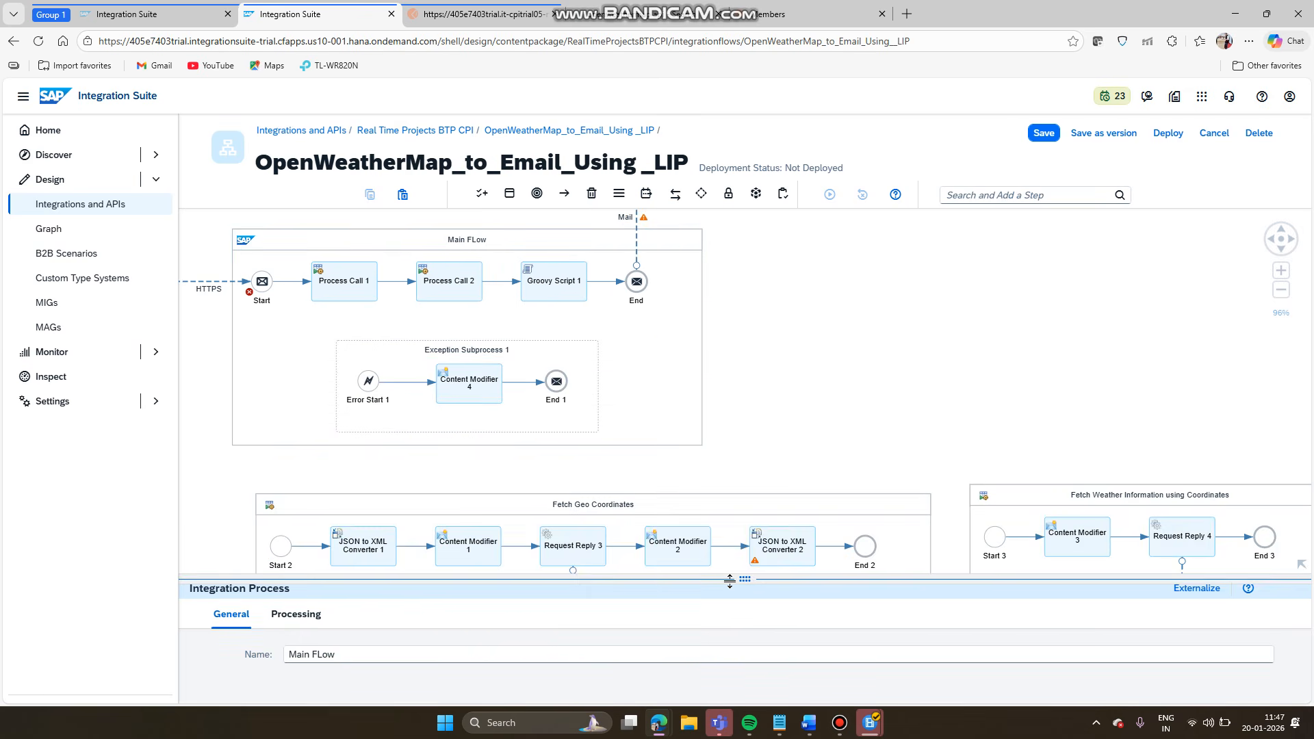
- Move the Fetch Weather Information pool beside Main FLow and save the flow
left_click(787, 277)
scroll(787, 277, "down", 3)
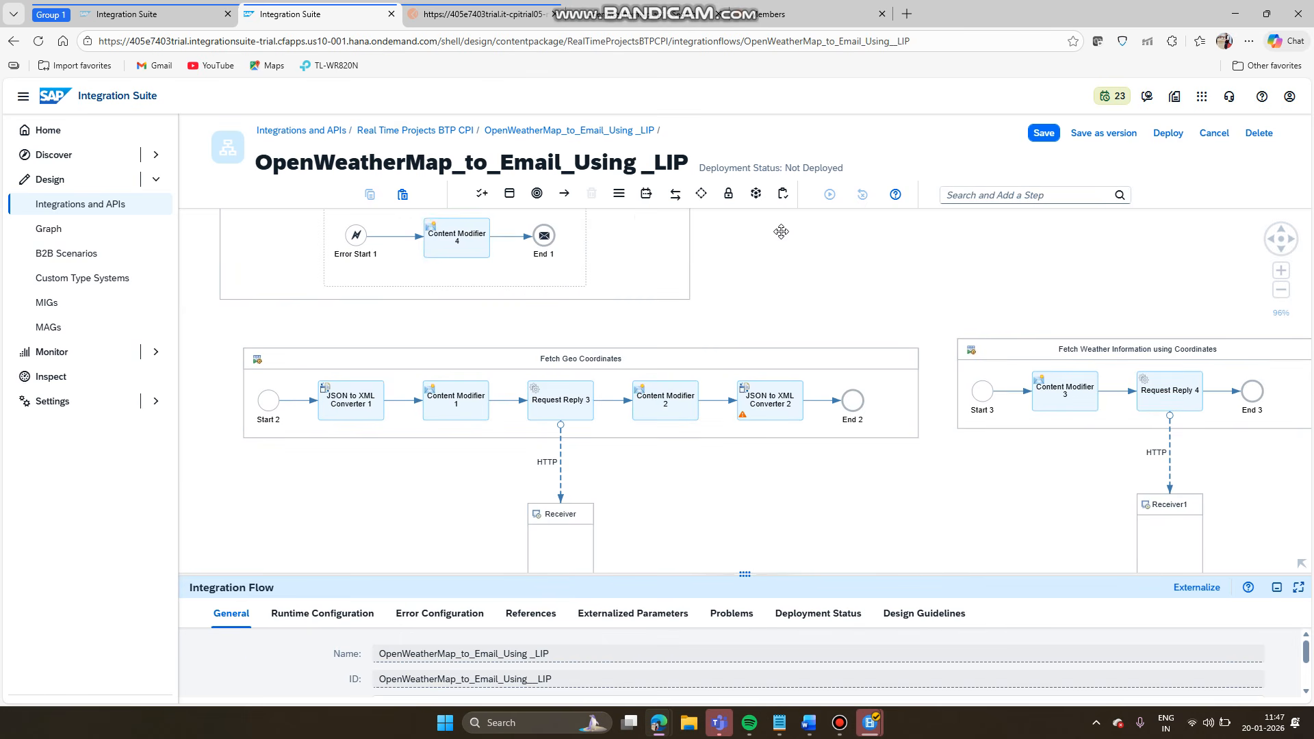
left_click_drag(781, 252, 737, 351)
scroll(759, 392, "up", 3)
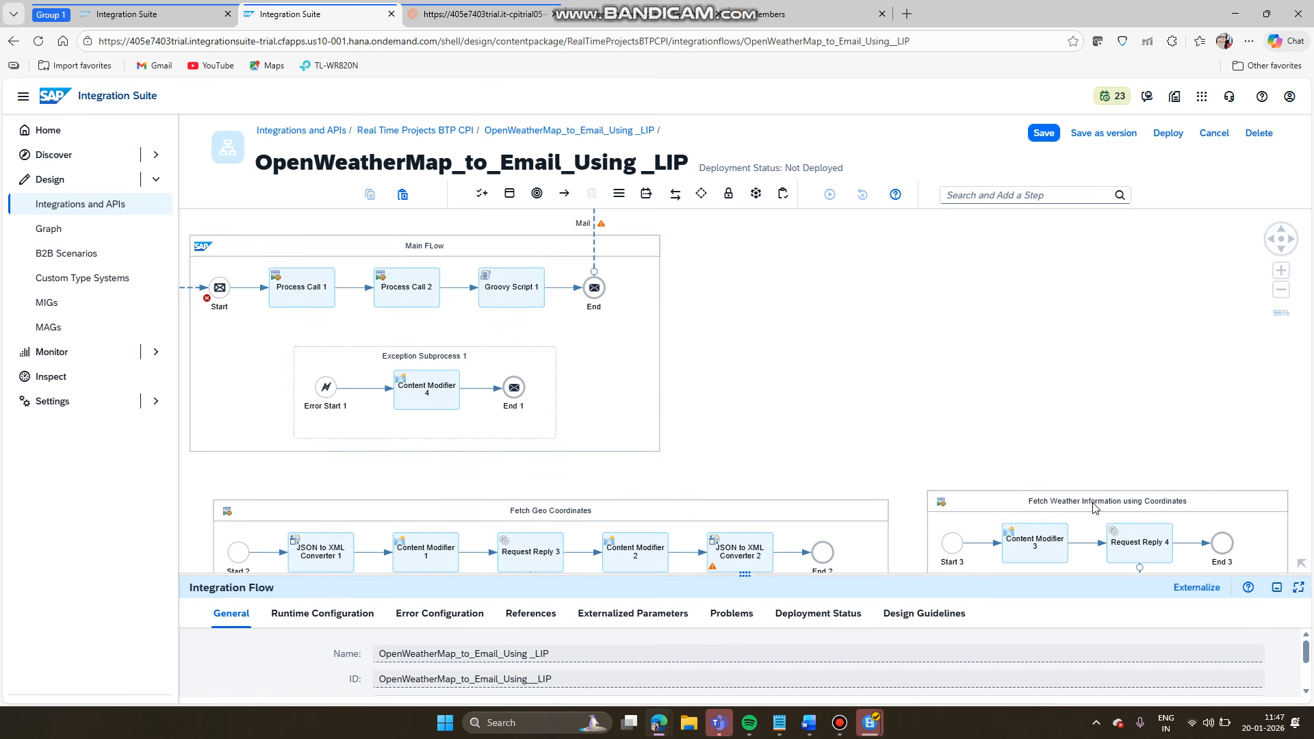
left_click_drag(1093, 508, 890, 256)
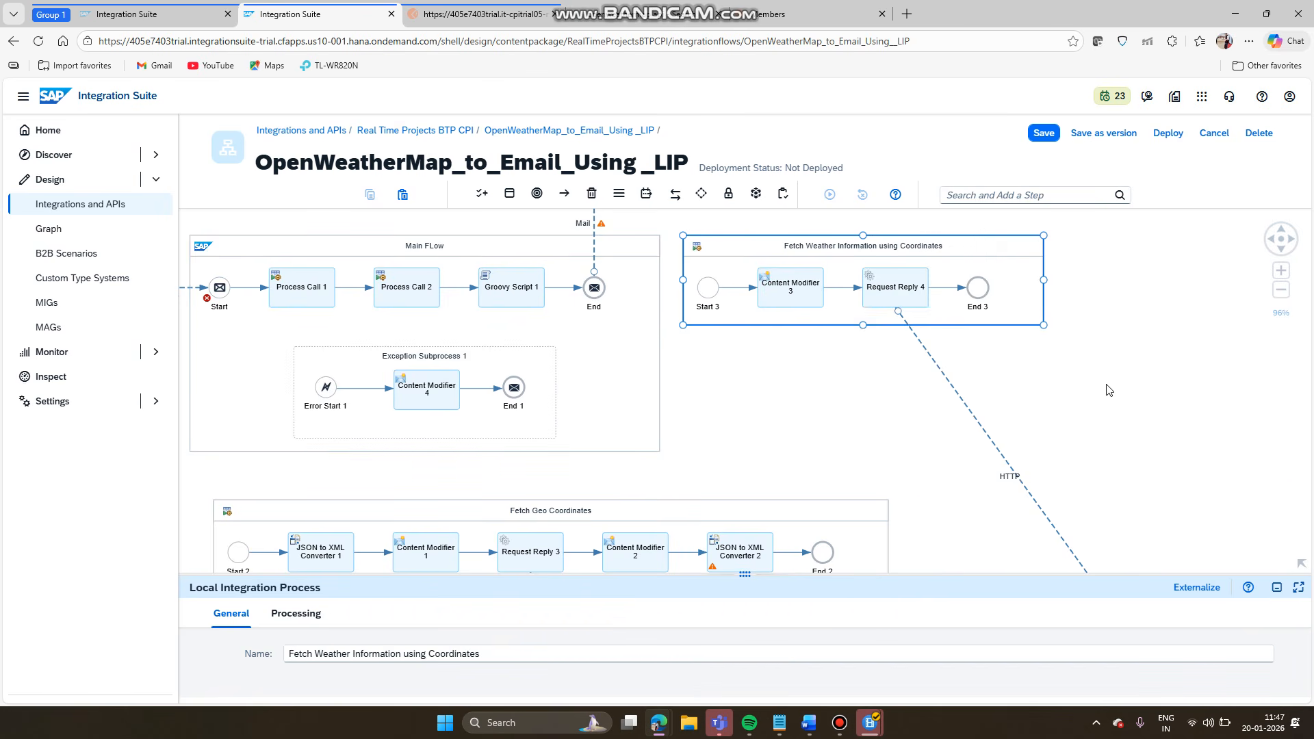
left_click(1152, 346)
left_click(1011, 253)
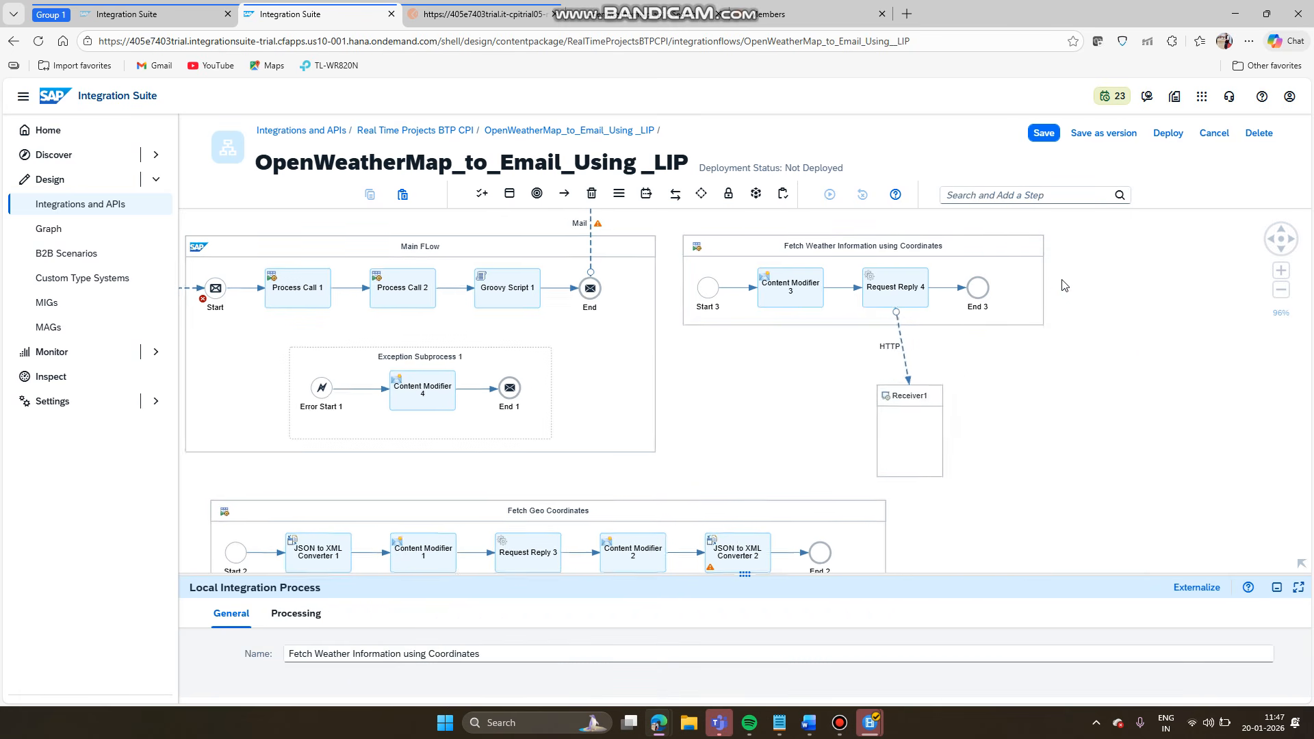
left_click_drag(830, 386, 1024, 390)
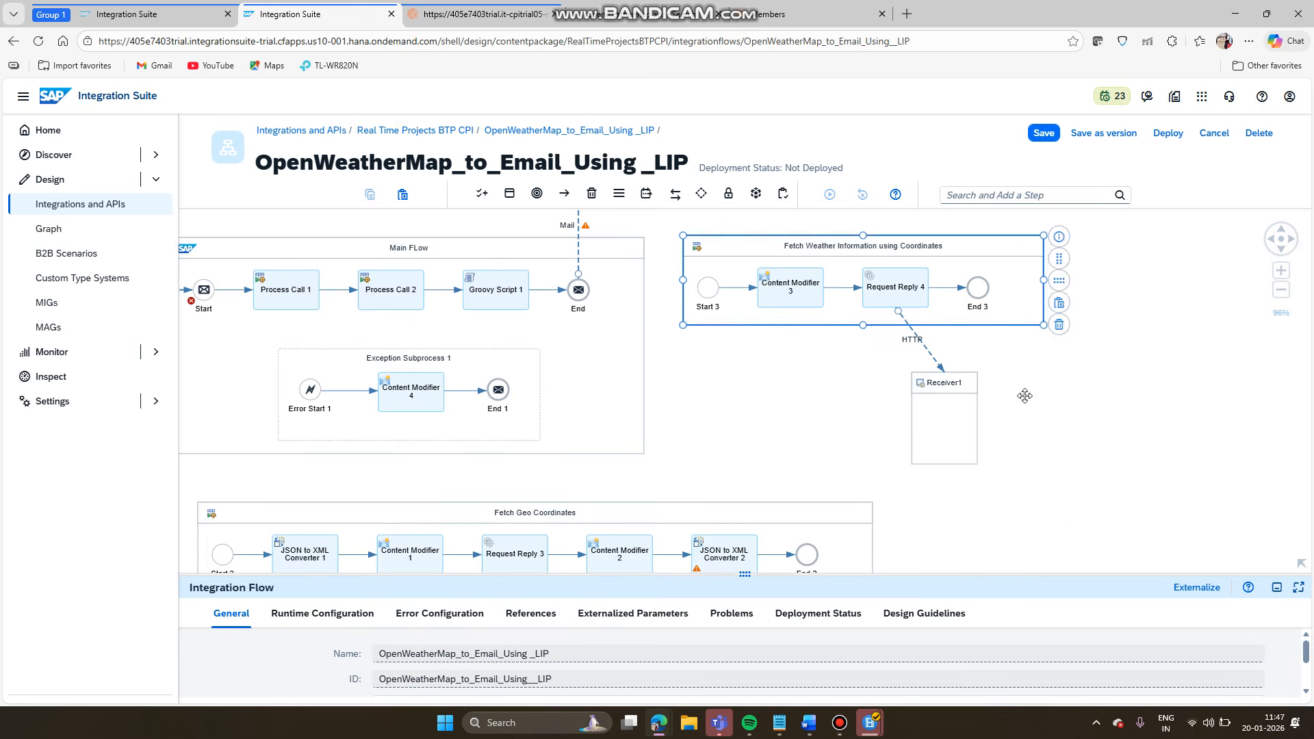
left_click(940, 383)
left_click_drag(940, 384, 938, 233)
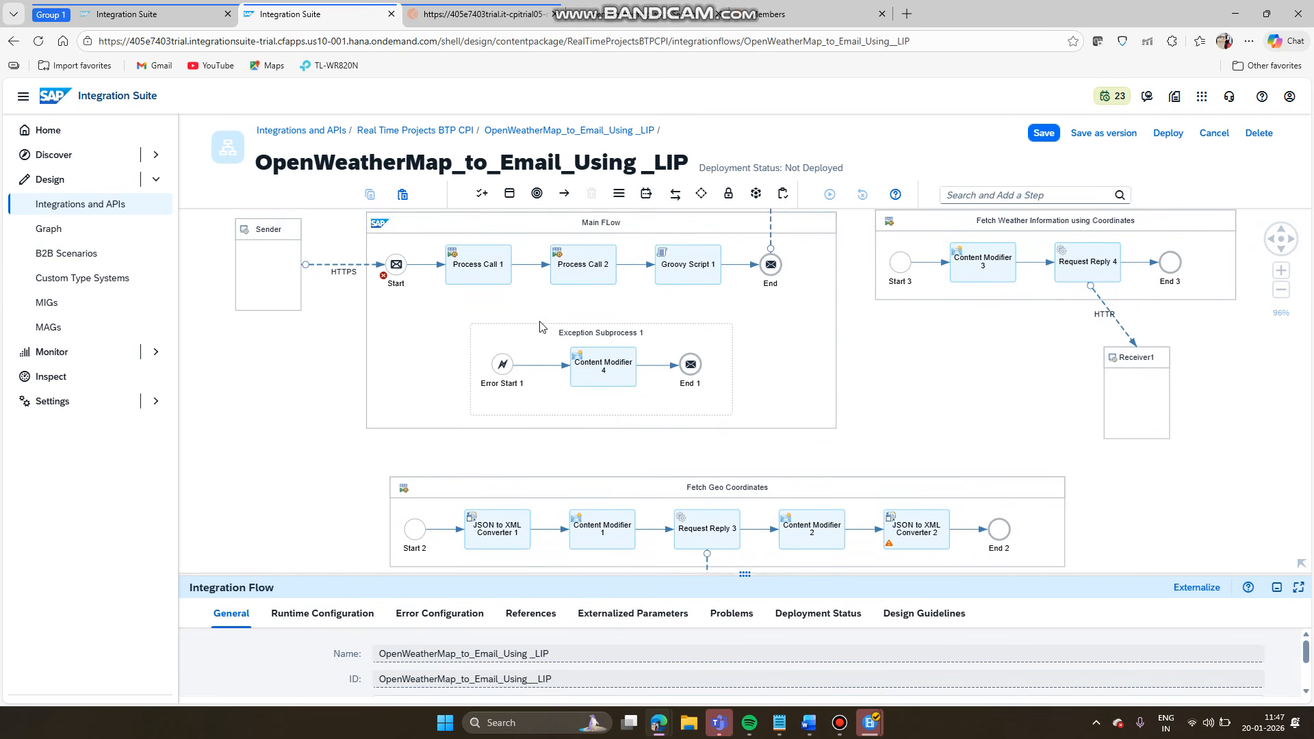
left_click(1041, 137)
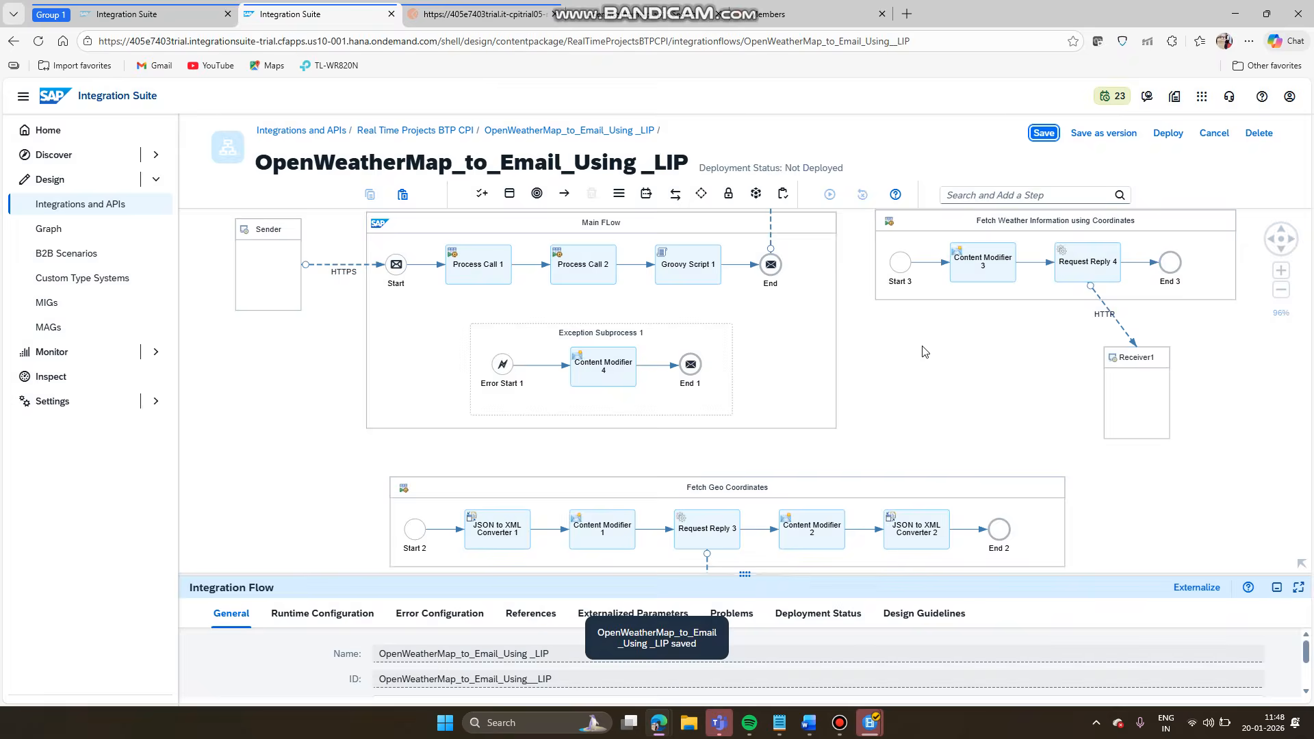
- Nudge the Fetch Geo Coordinates process up and left and save the flow again
left_click_drag(924, 352, 927, 380)
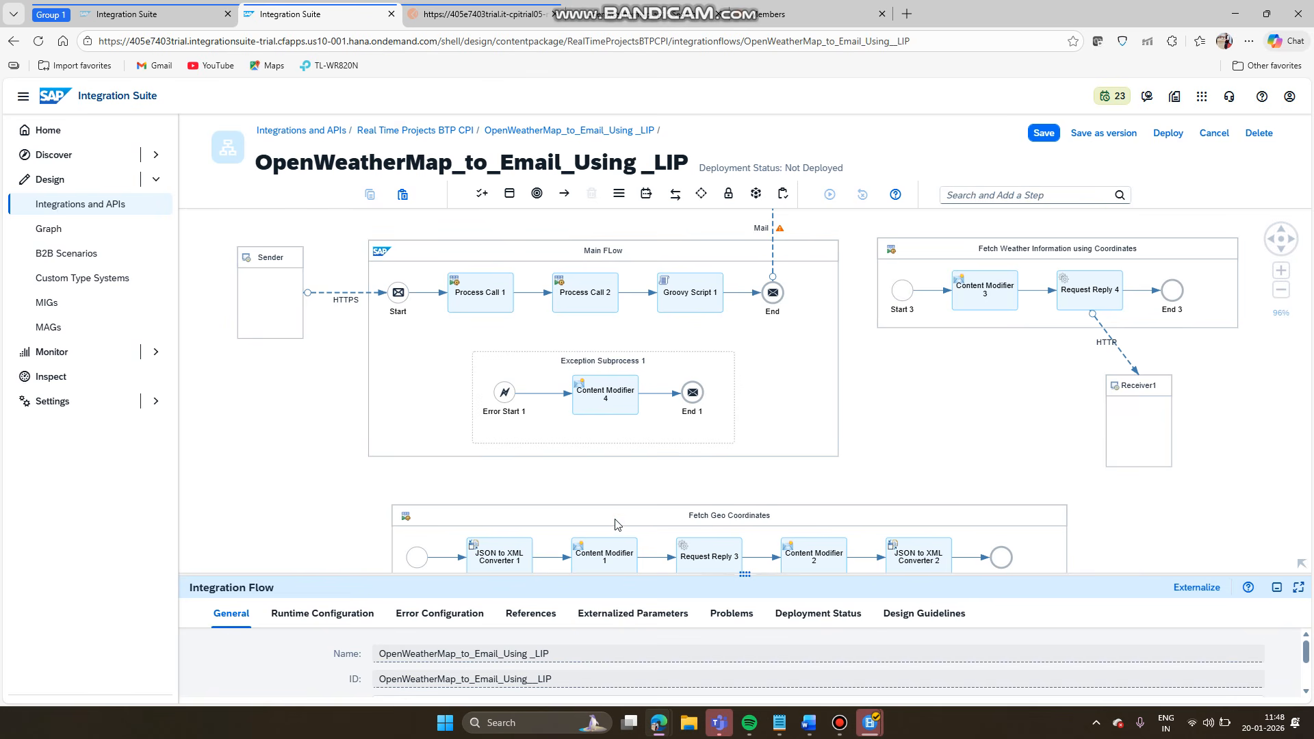
left_click_drag(615, 525, 591, 499)
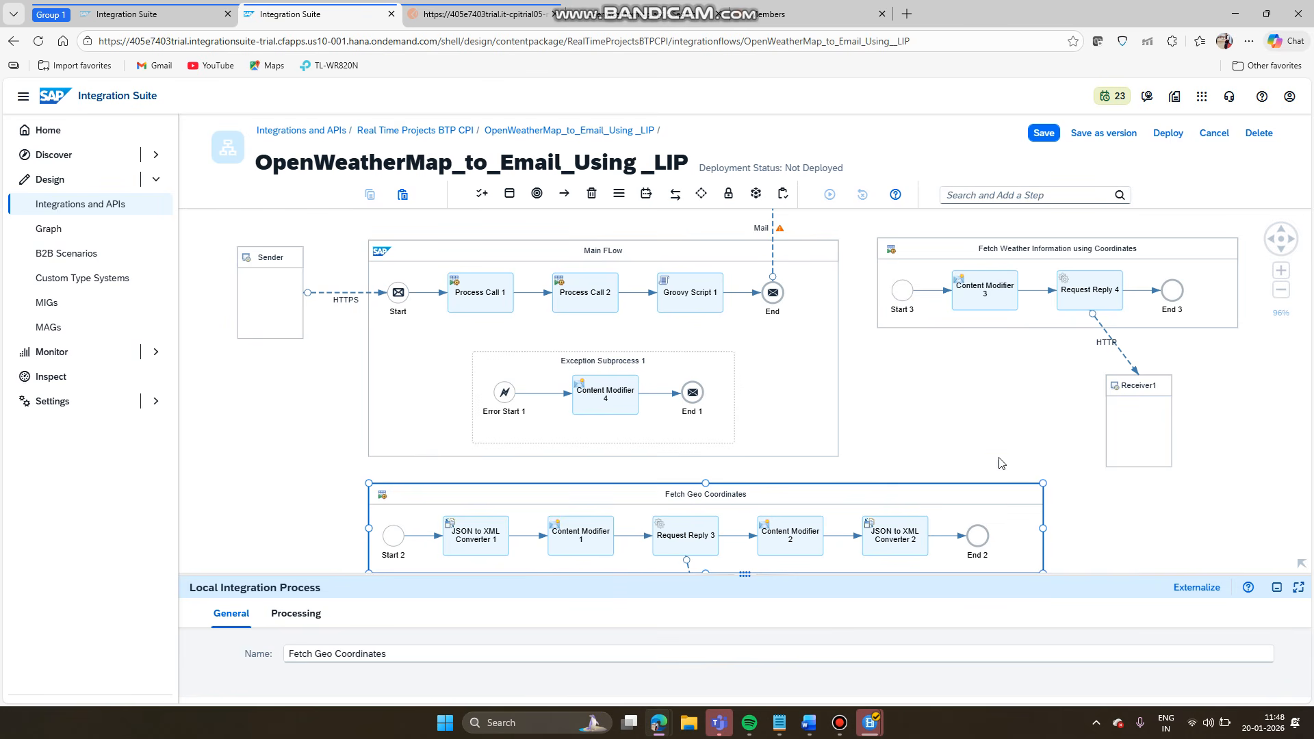
left_click(981, 413)
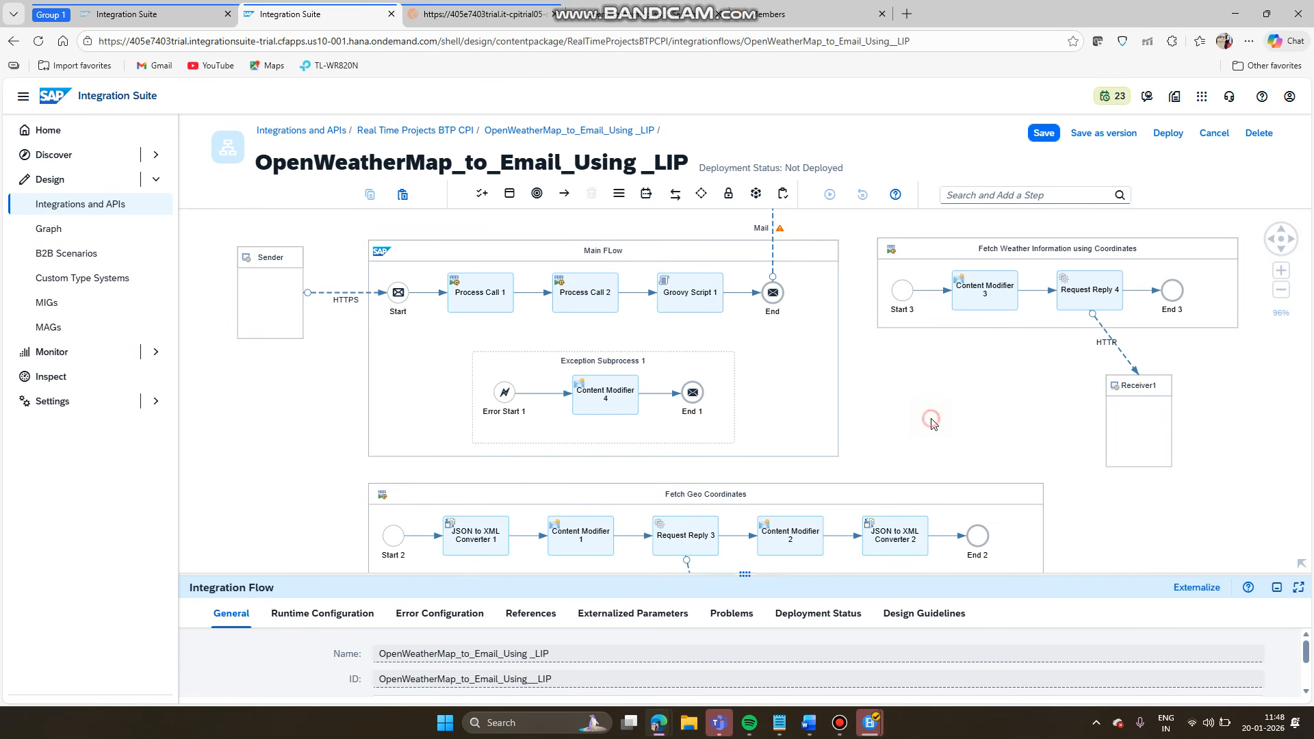
left_click_drag(934, 420, 904, 336)
left_click(977, 423)
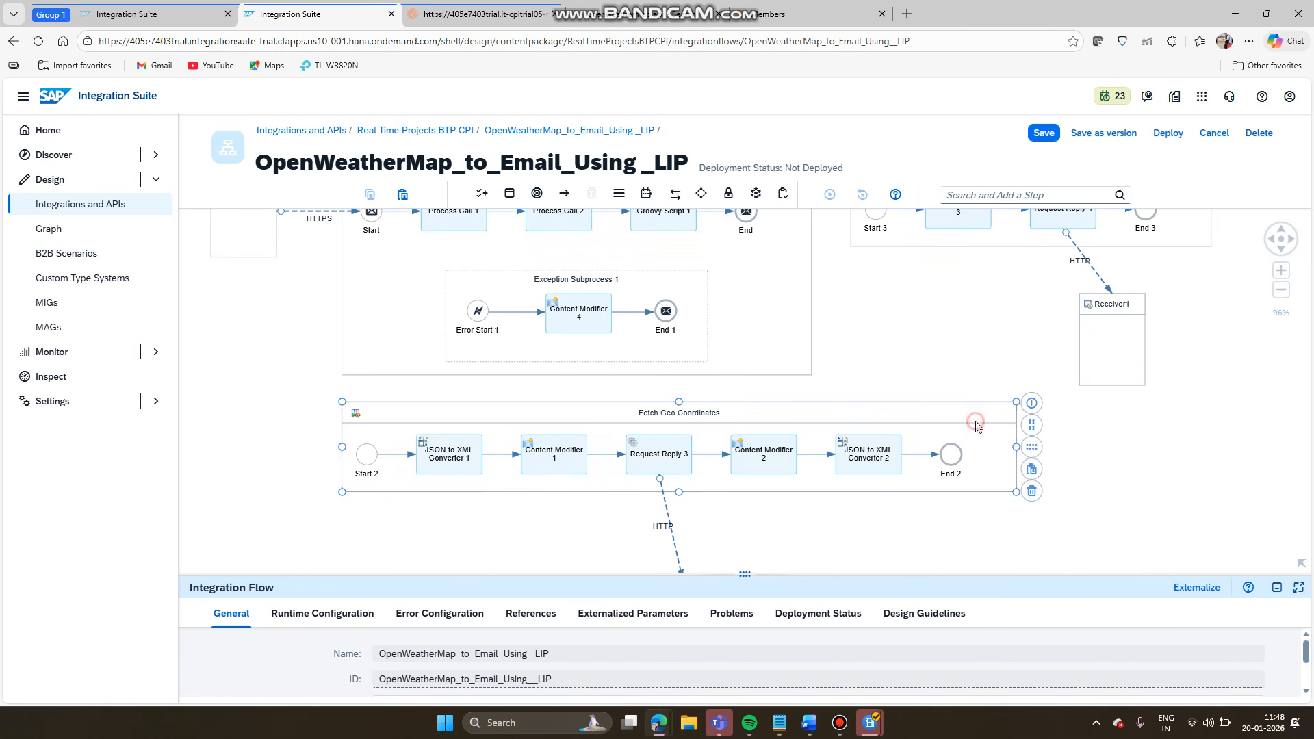
left_click(1026, 452)
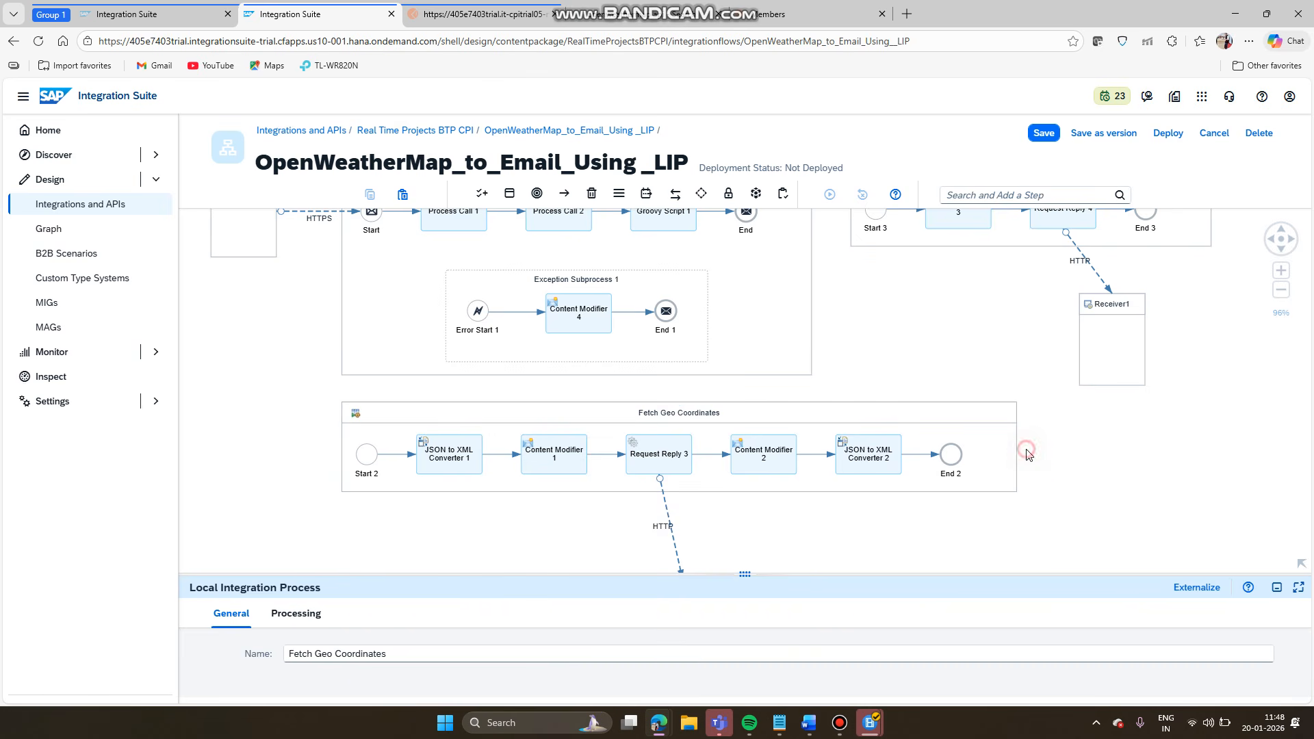
left_click(953, 358)
left_click_drag(965, 414, 941, 513)
left_click(941, 513)
left_click_drag(910, 452, 944, 458)
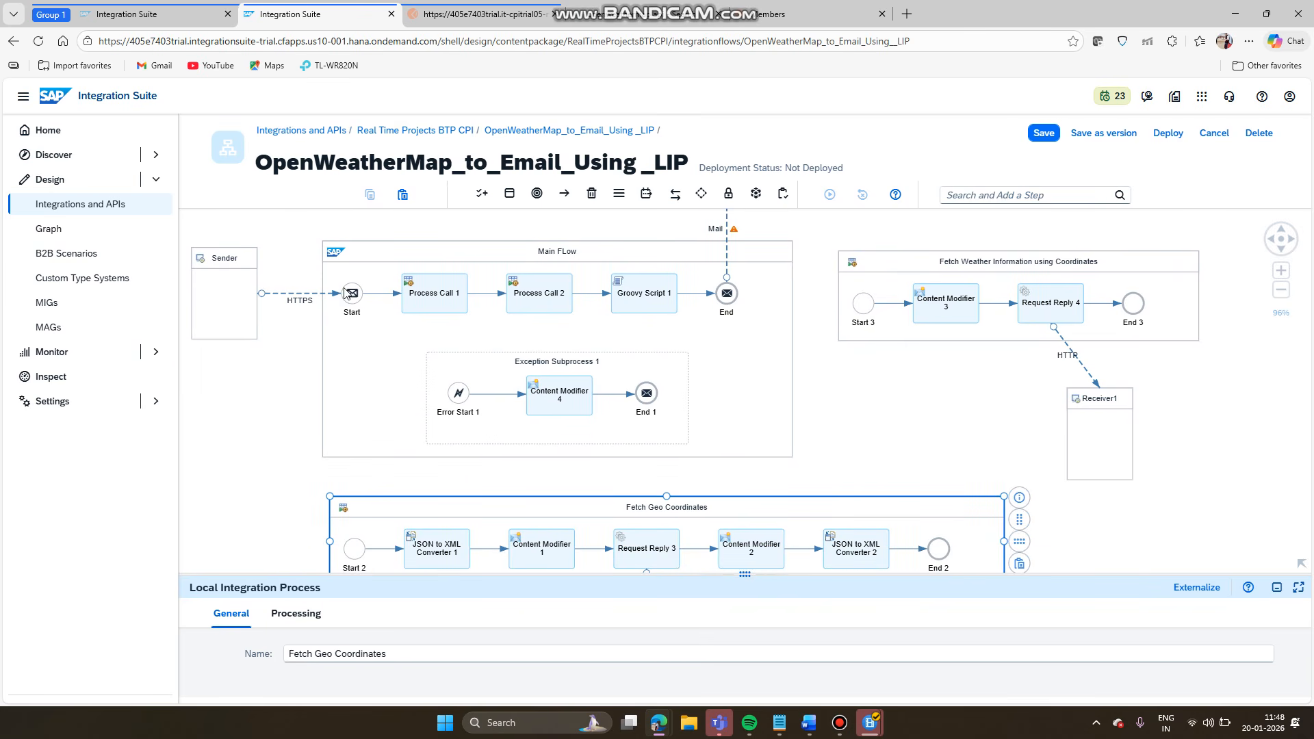
left_click(1045, 134)
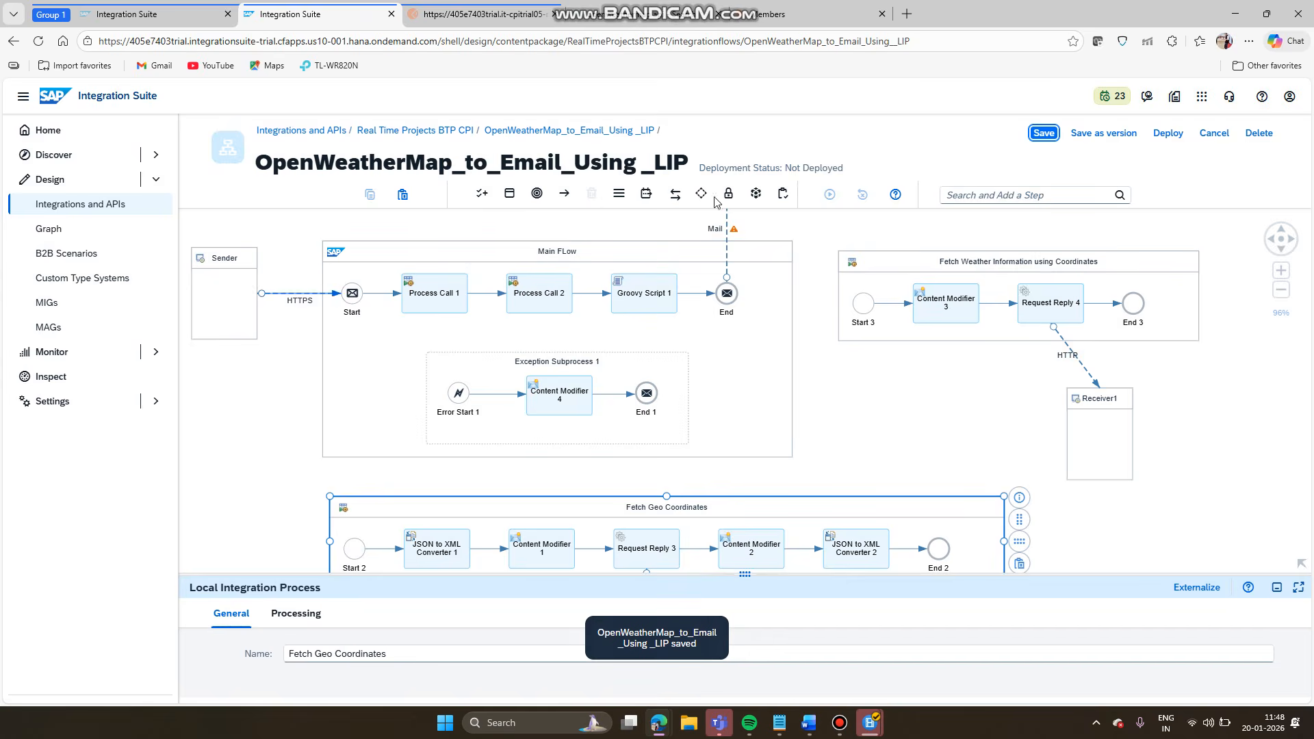
left_click(1179, 137)
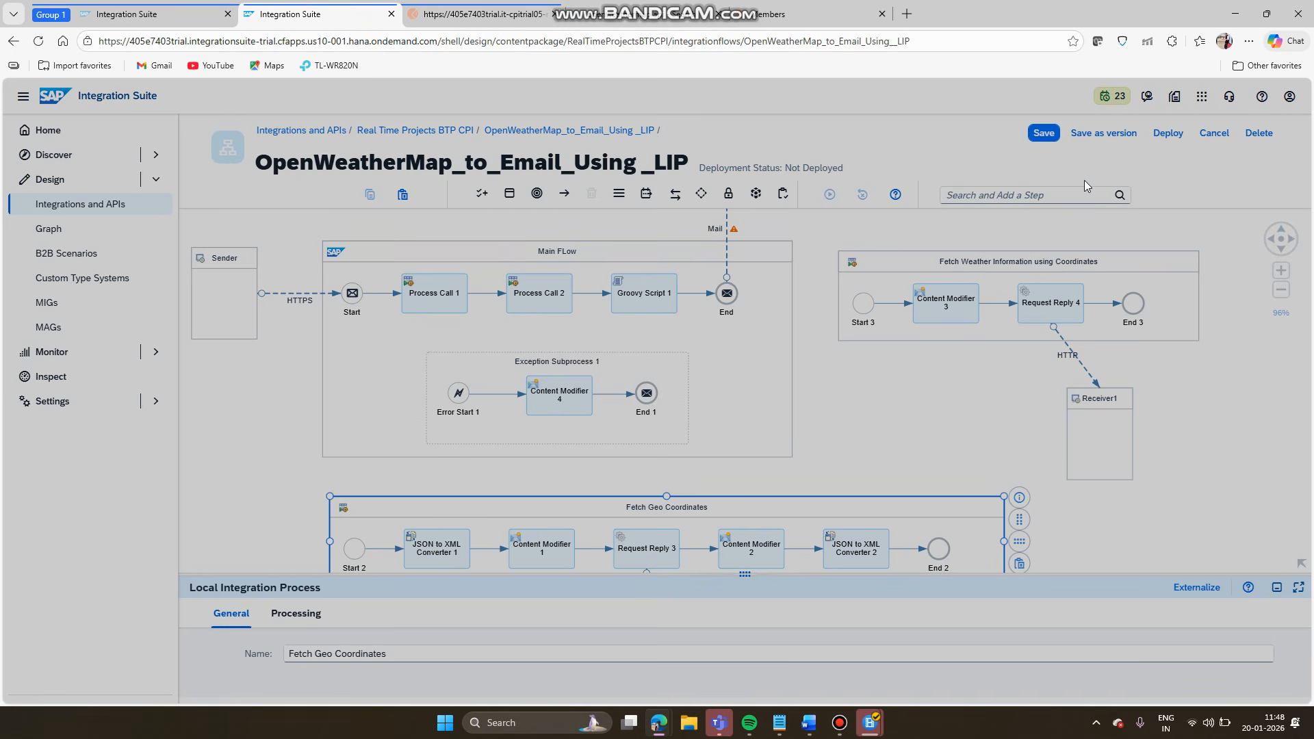
- Confirm deployment and check the flow's Problems list, showing only the empty mail subject warning
left_click(723, 435)
left_click(779, 423)
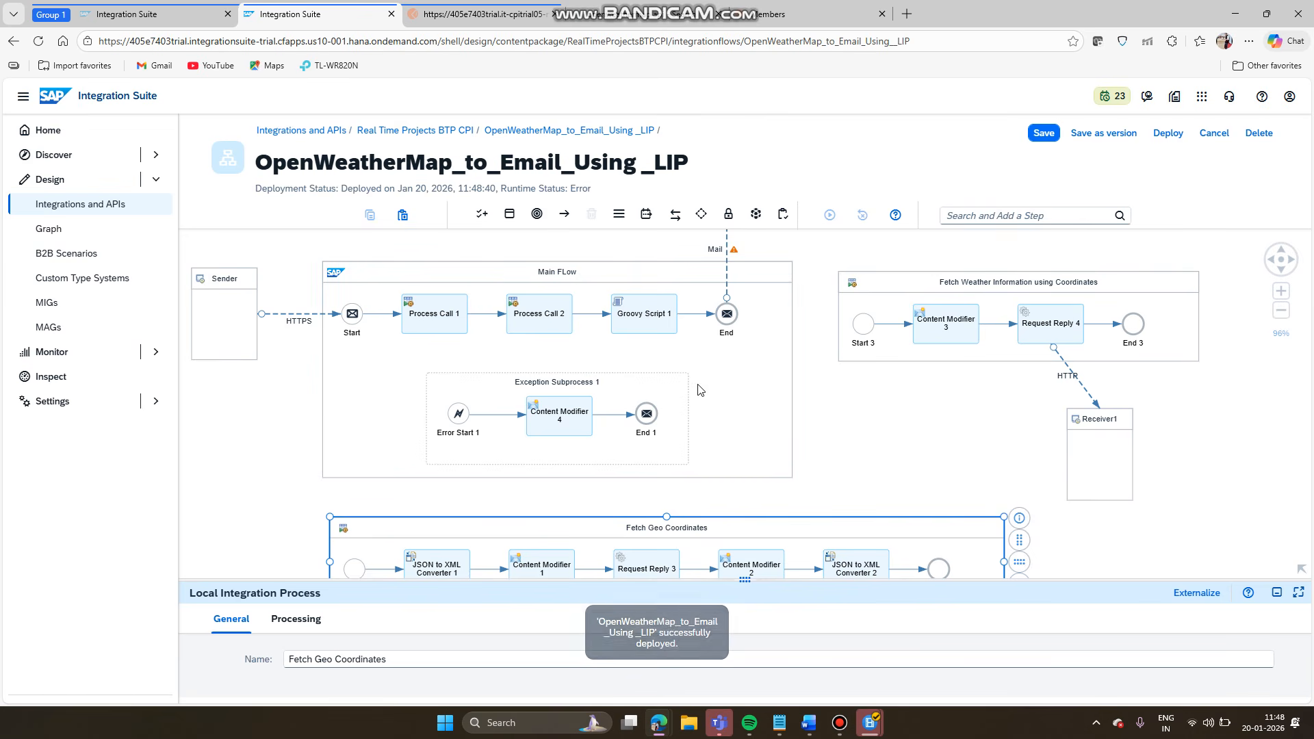
left_click(821, 394)
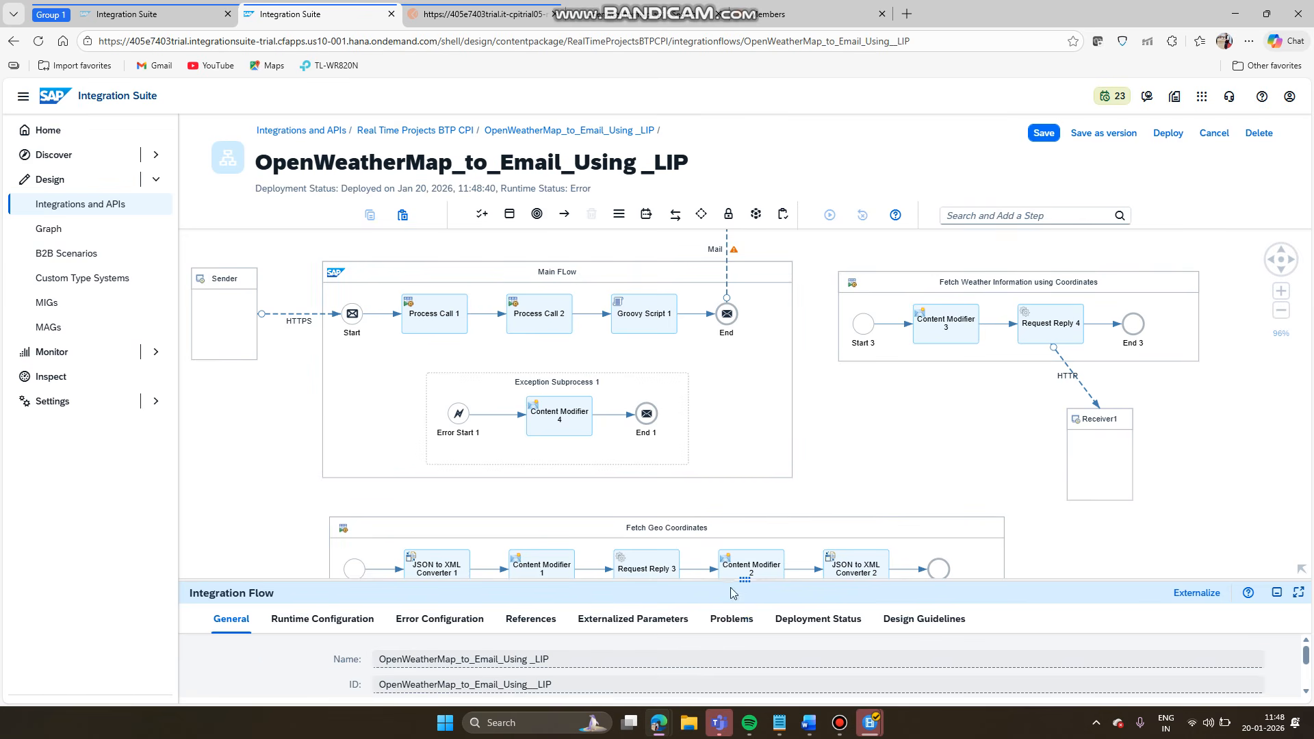
left_click_drag(738, 580, 736, 356)
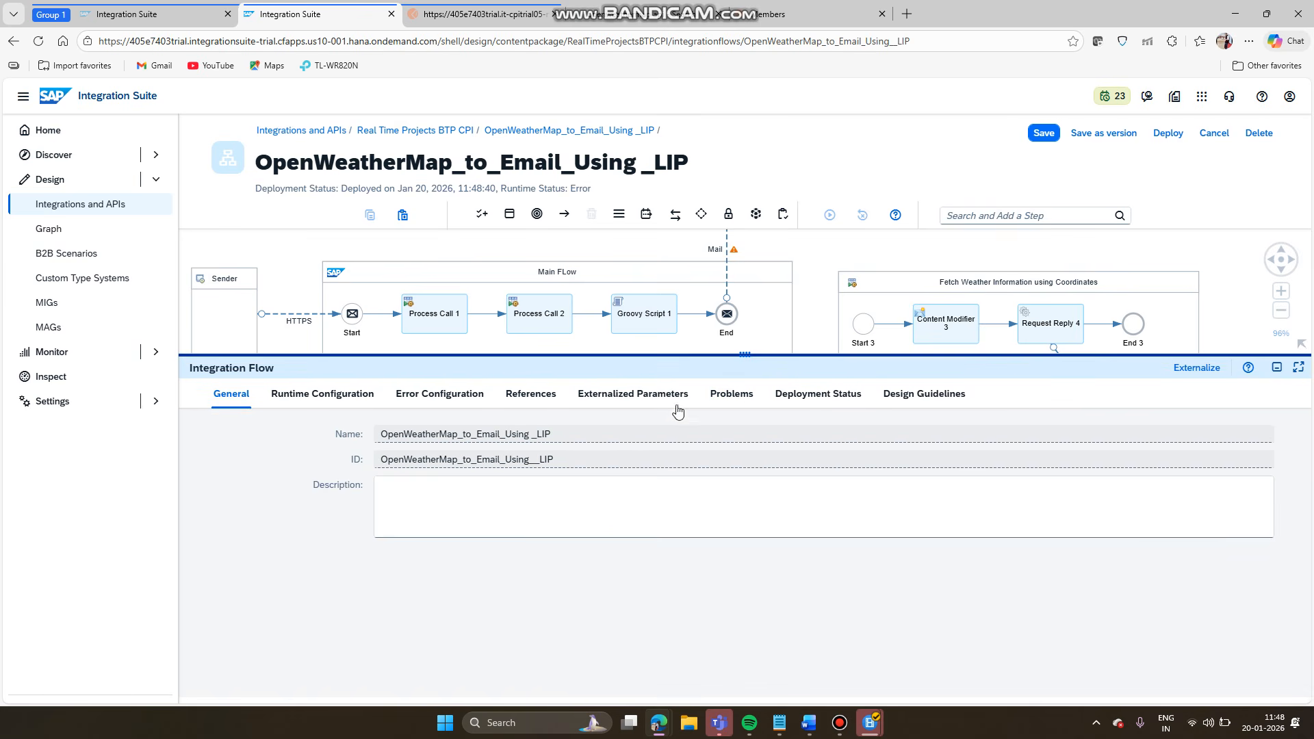
left_click(727, 398)
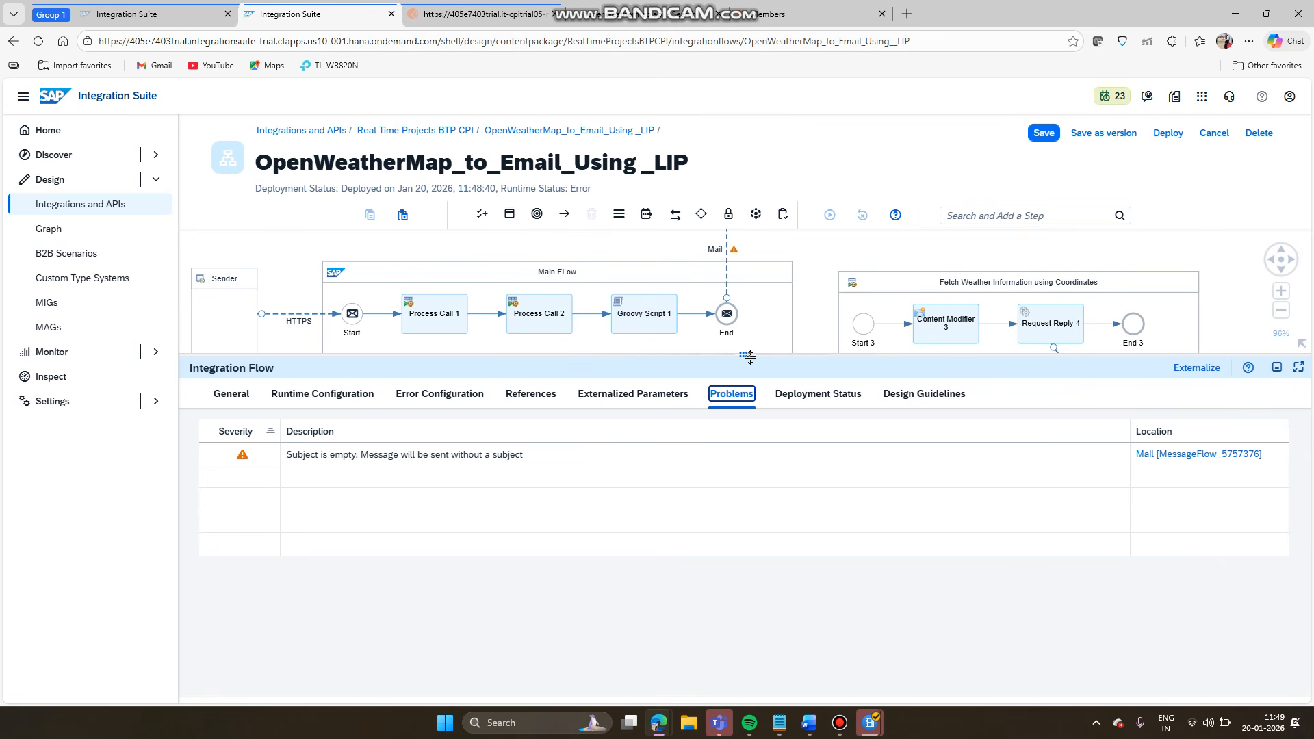
left_click_drag(749, 356, 751, 506)
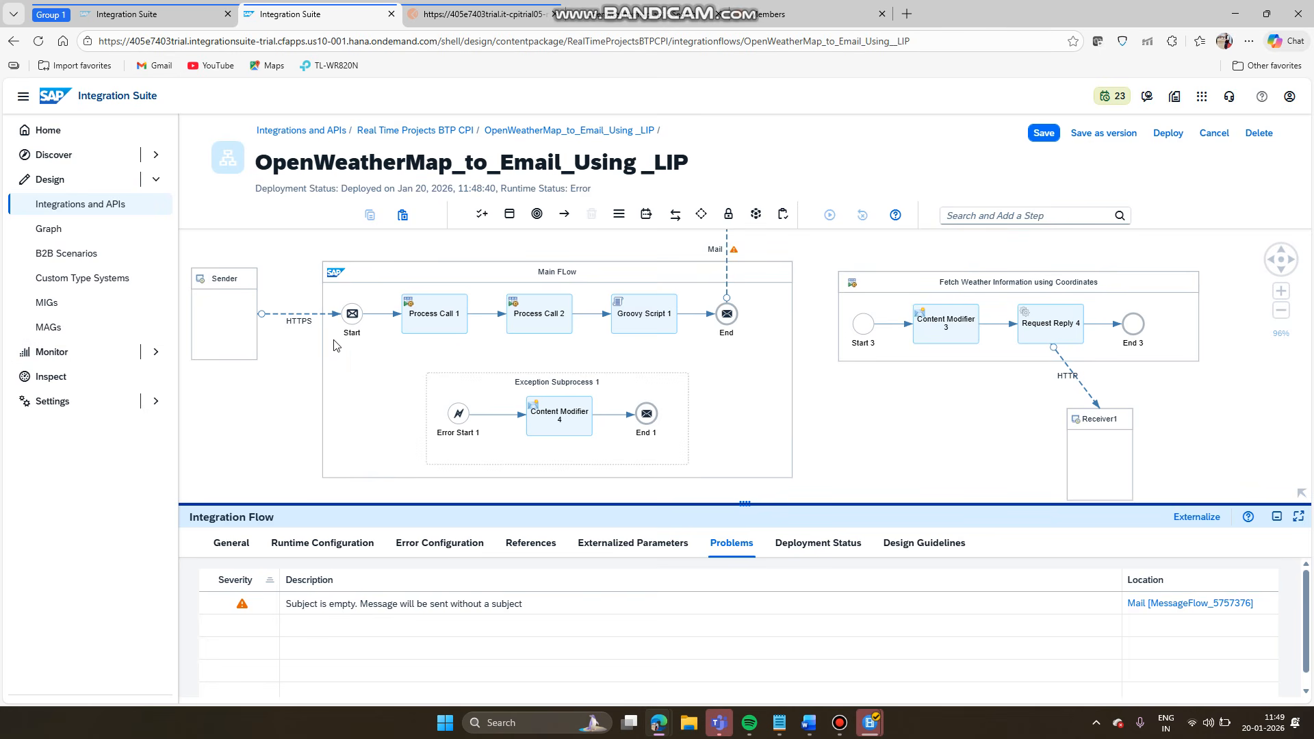
left_click(301, 319)
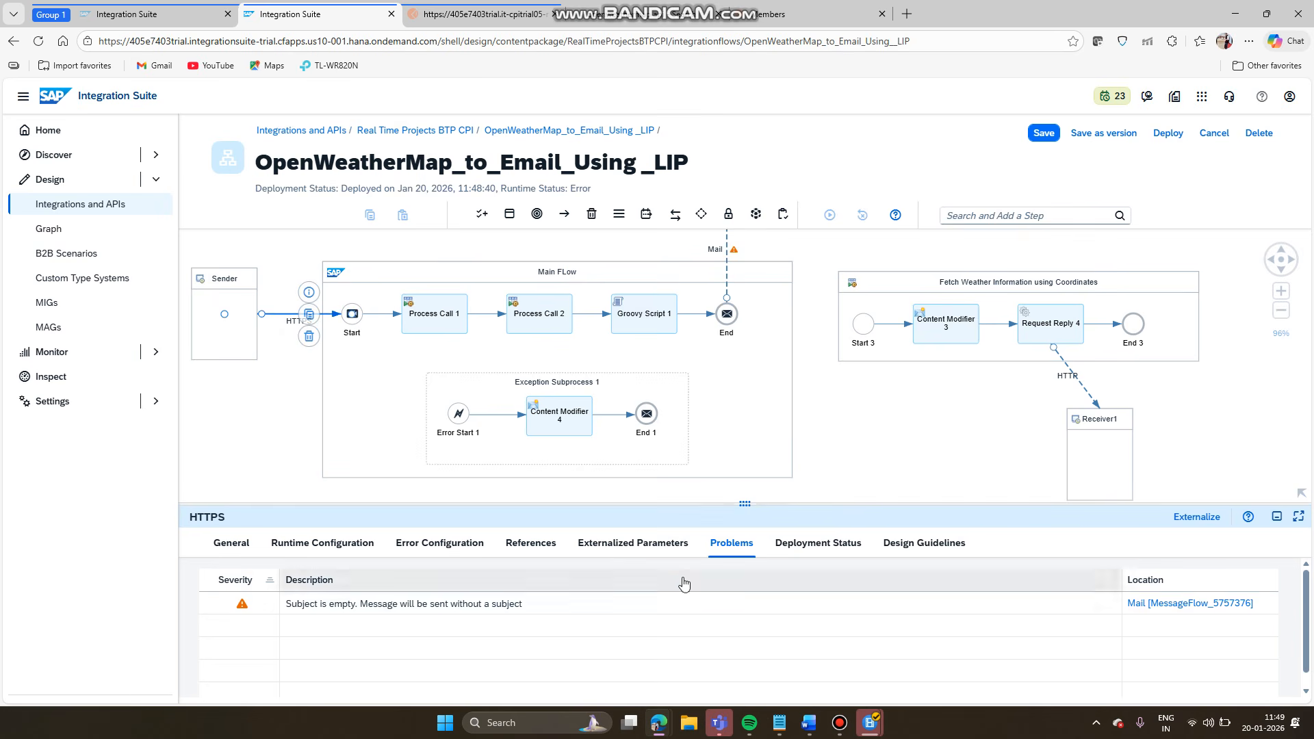
- Change the HTTPS sender address to /CallOpenWeatherMapGeoCodingAPUsingLip and save the flow
left_click(308, 551)
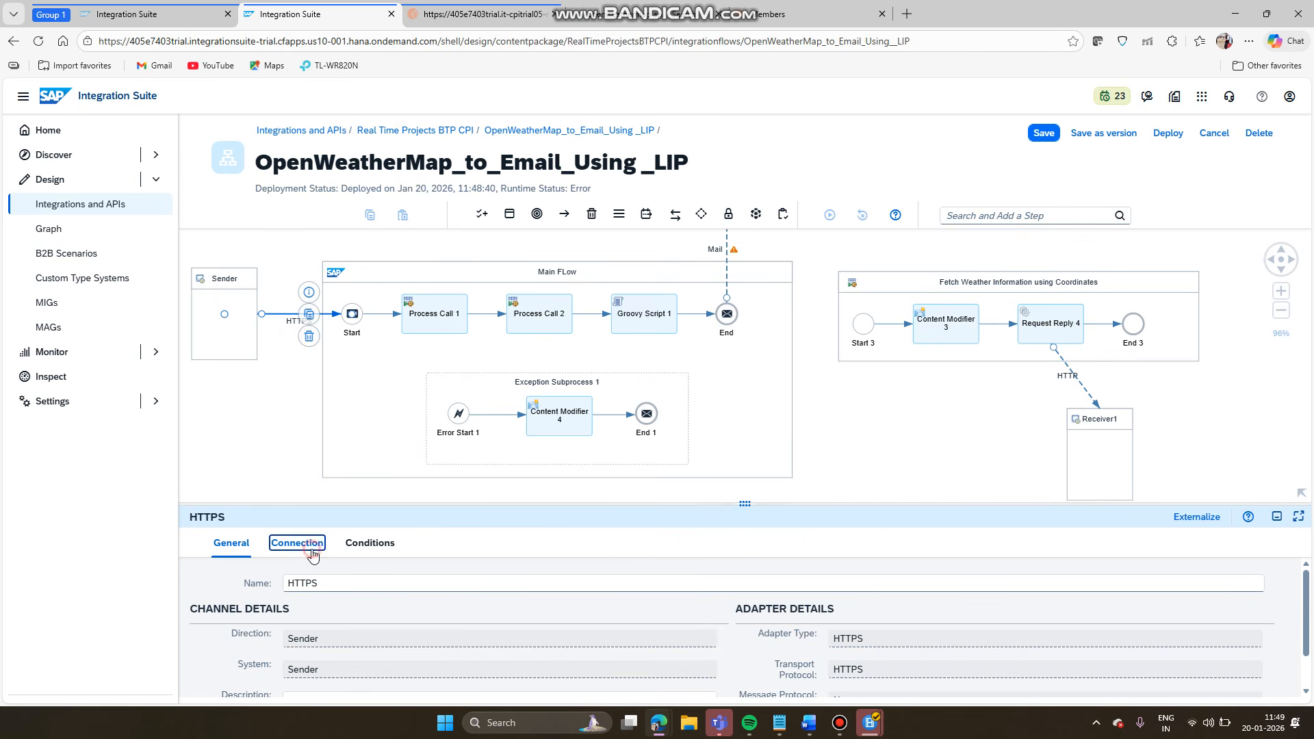
left_click(544, 608)
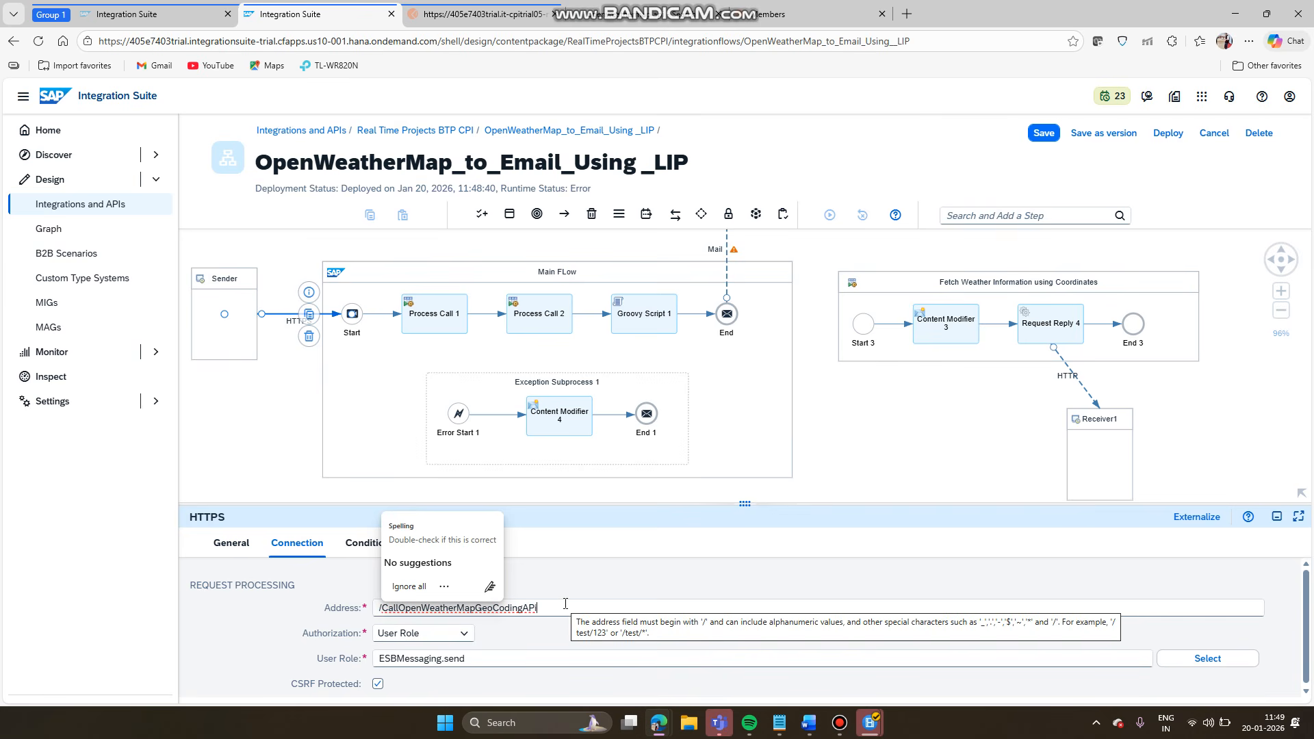
type("usi")
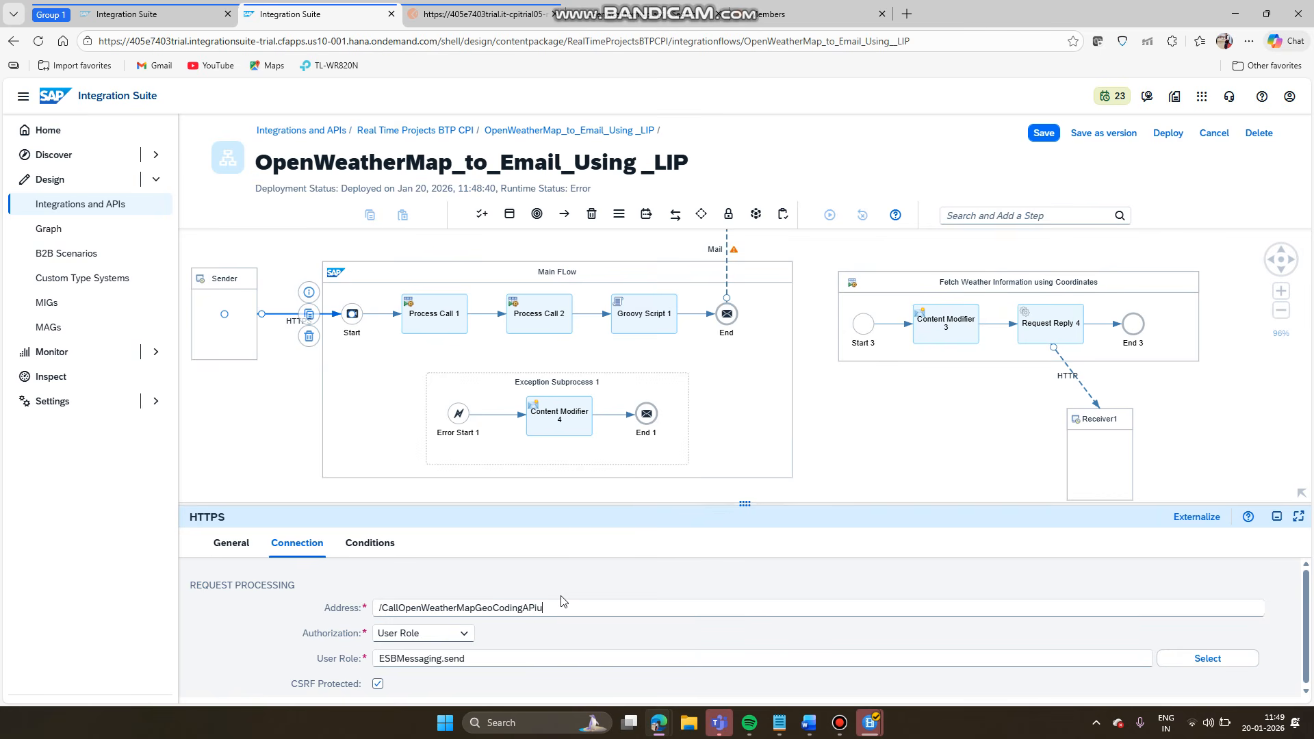
key("BackSpace")
left_click(1056, 135)
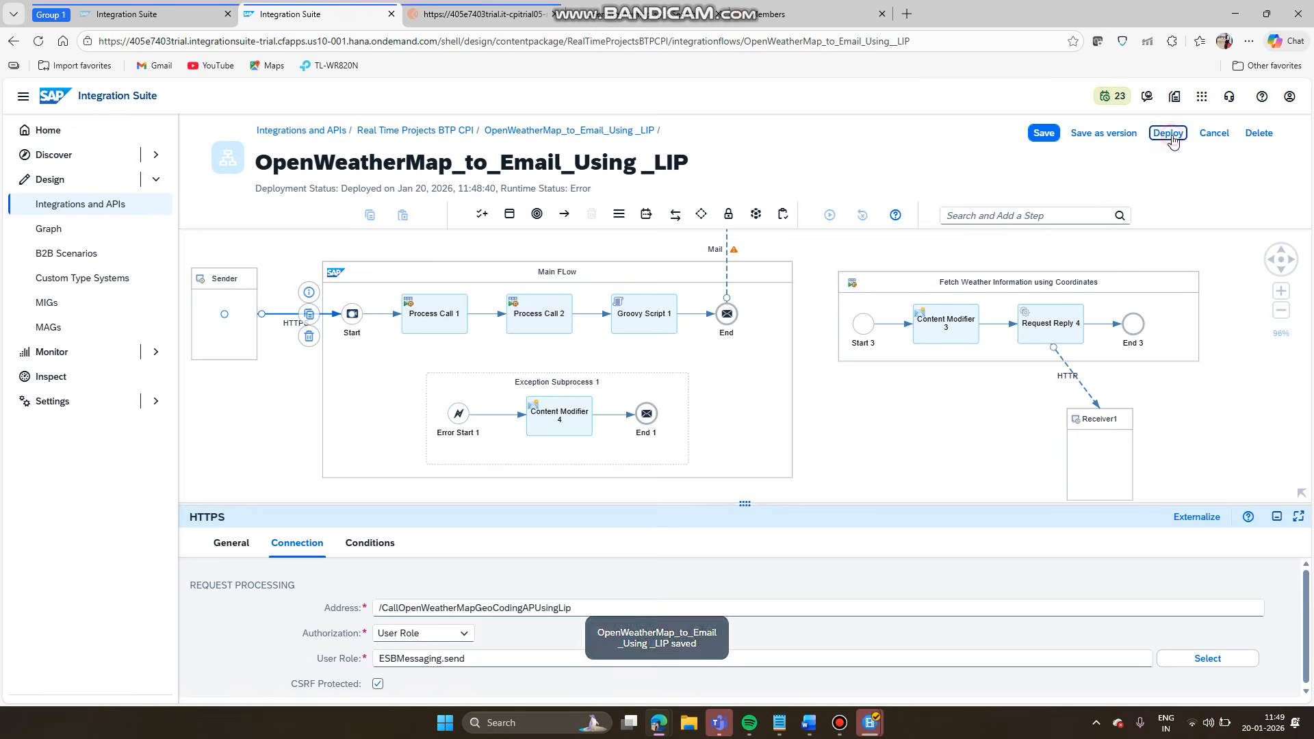
- Redeploy on the Cloud Integration runtime and recheck Problems, with runtime status now Started
left_click(1184, 135)
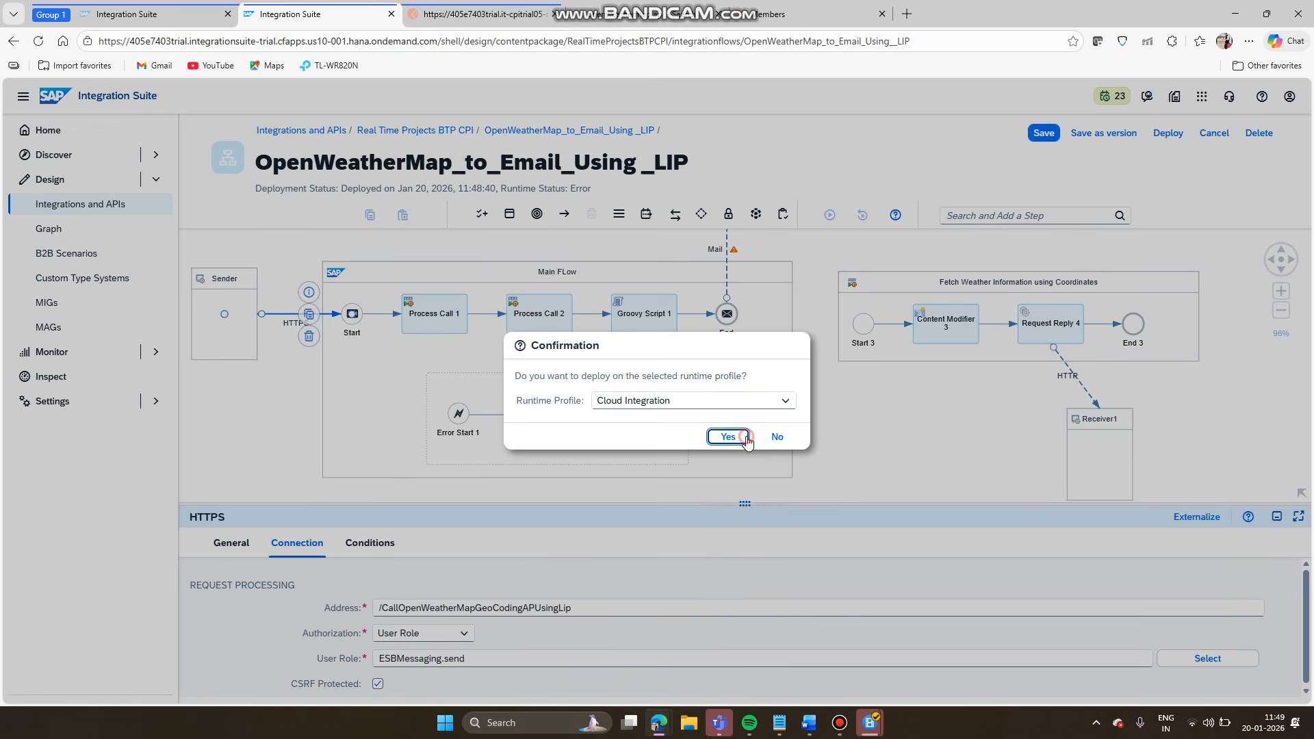
left_click(746, 436)
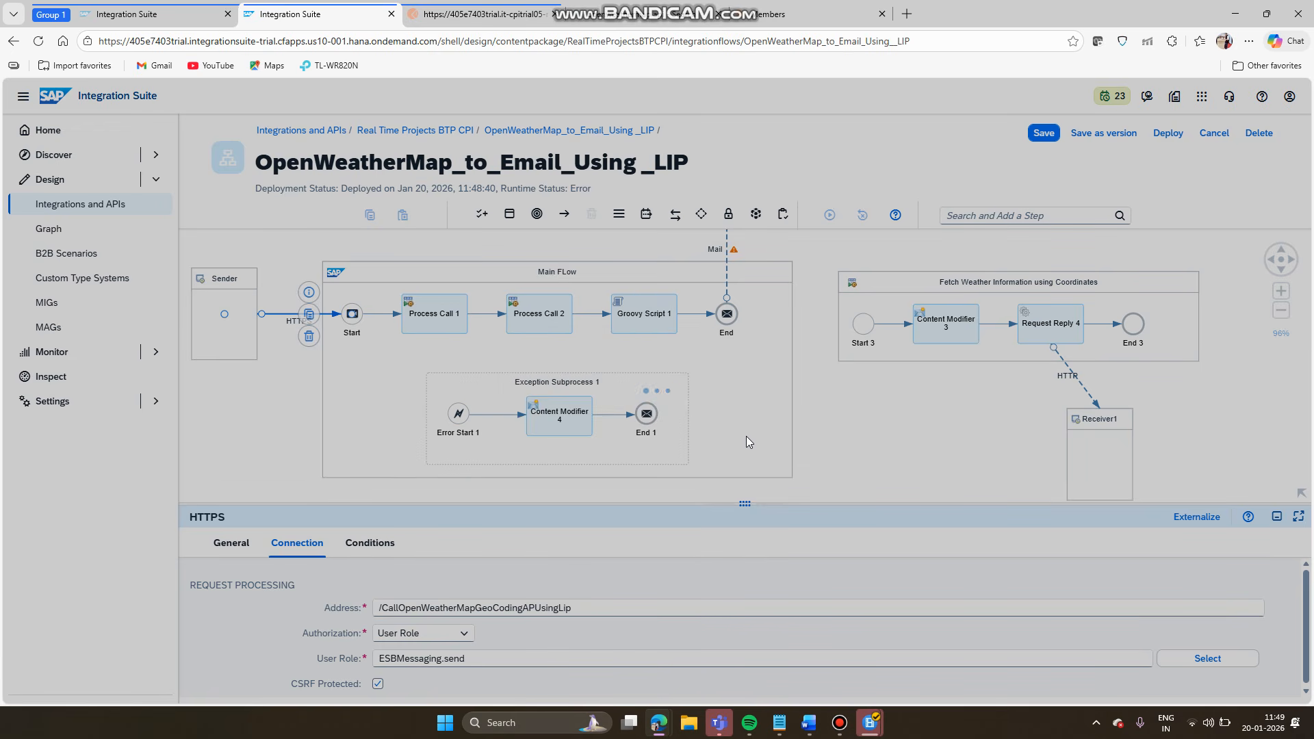
left_click(781, 421)
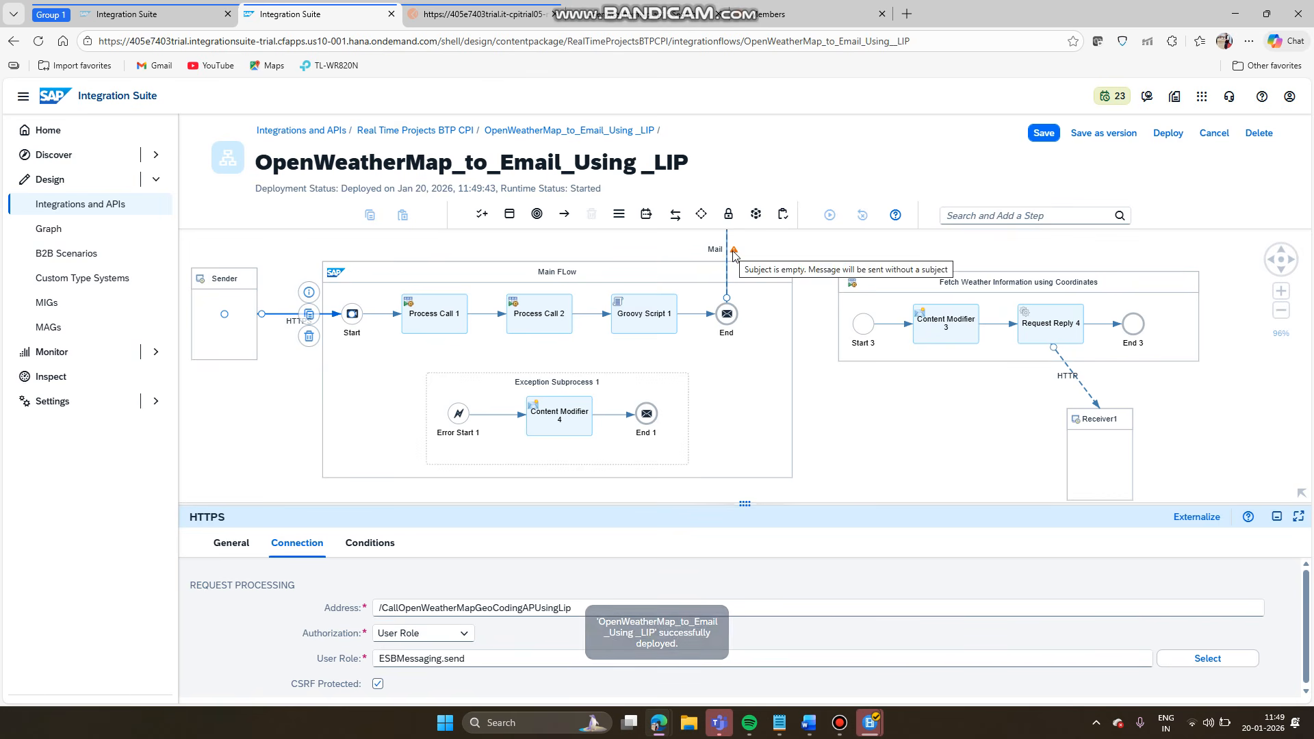
left_click(827, 469)
left_click(730, 545)
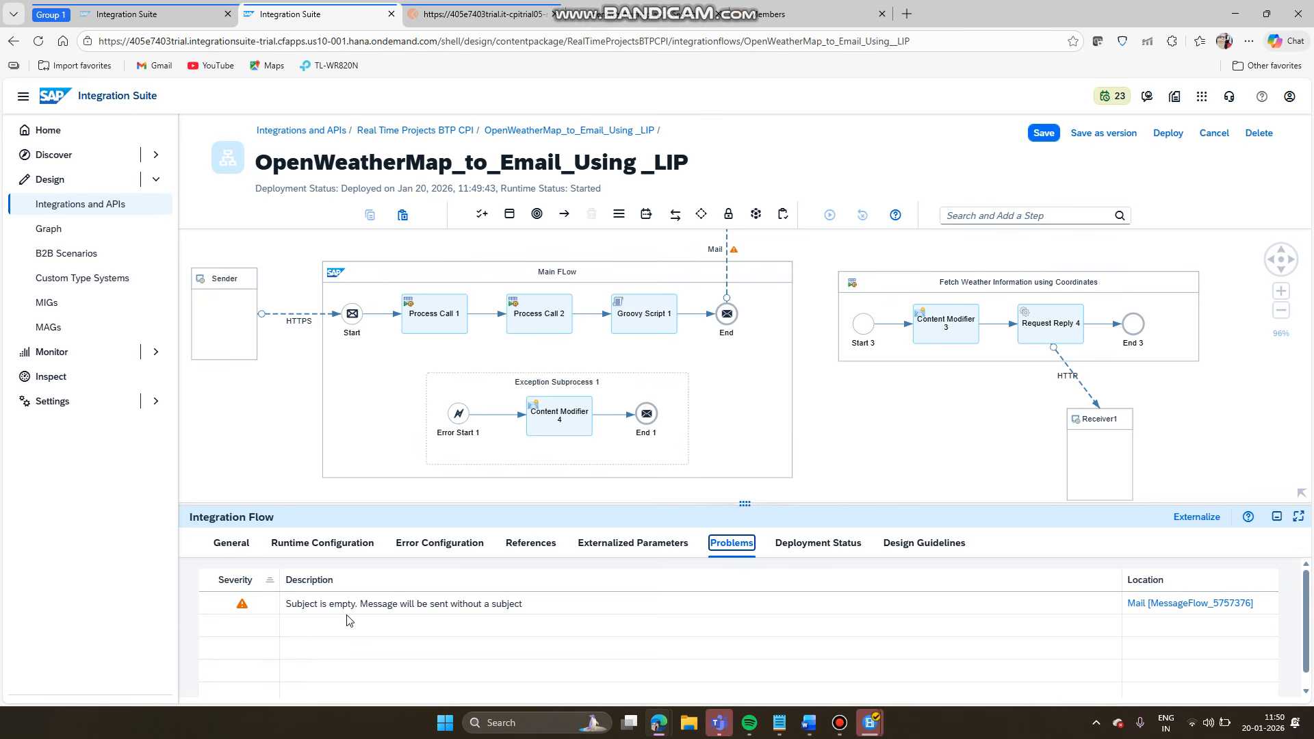
- Send the Delhi weather request in Postman, get 200 OK JSON, then return to the editor
left_click(507, 18)
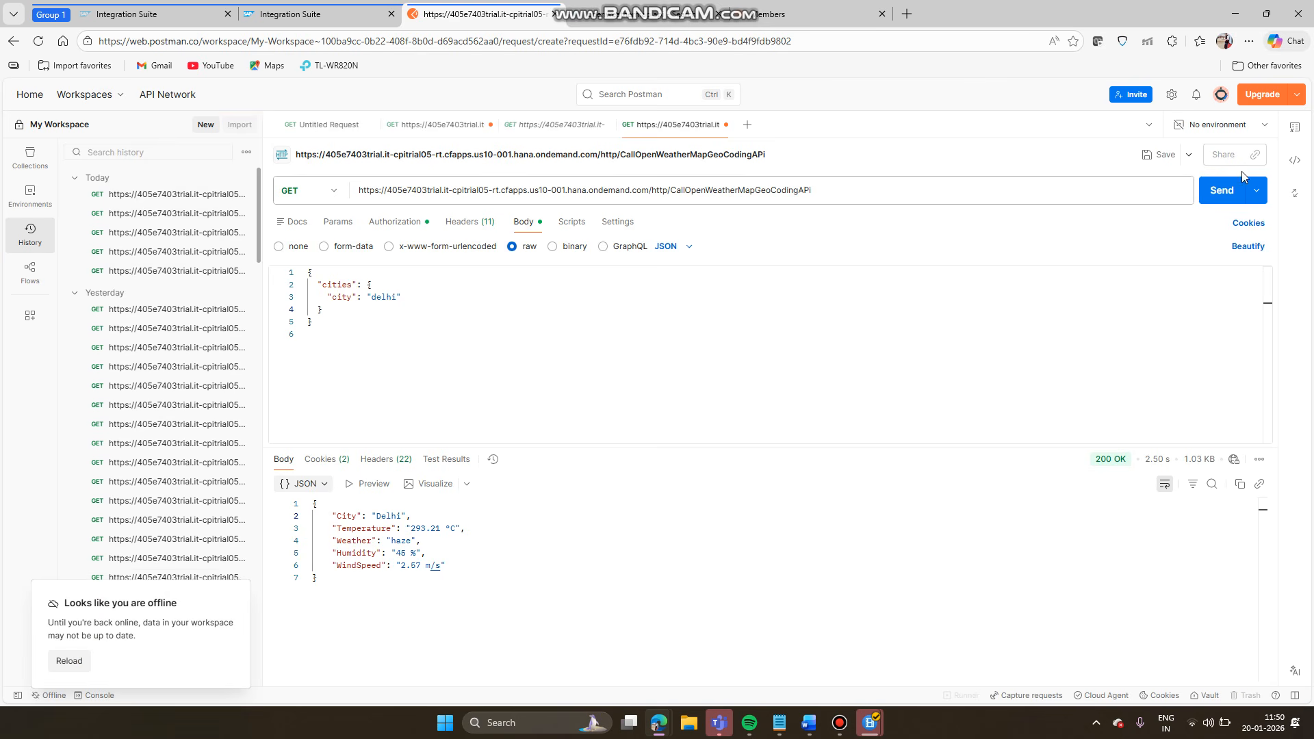
left_click(1221, 220)
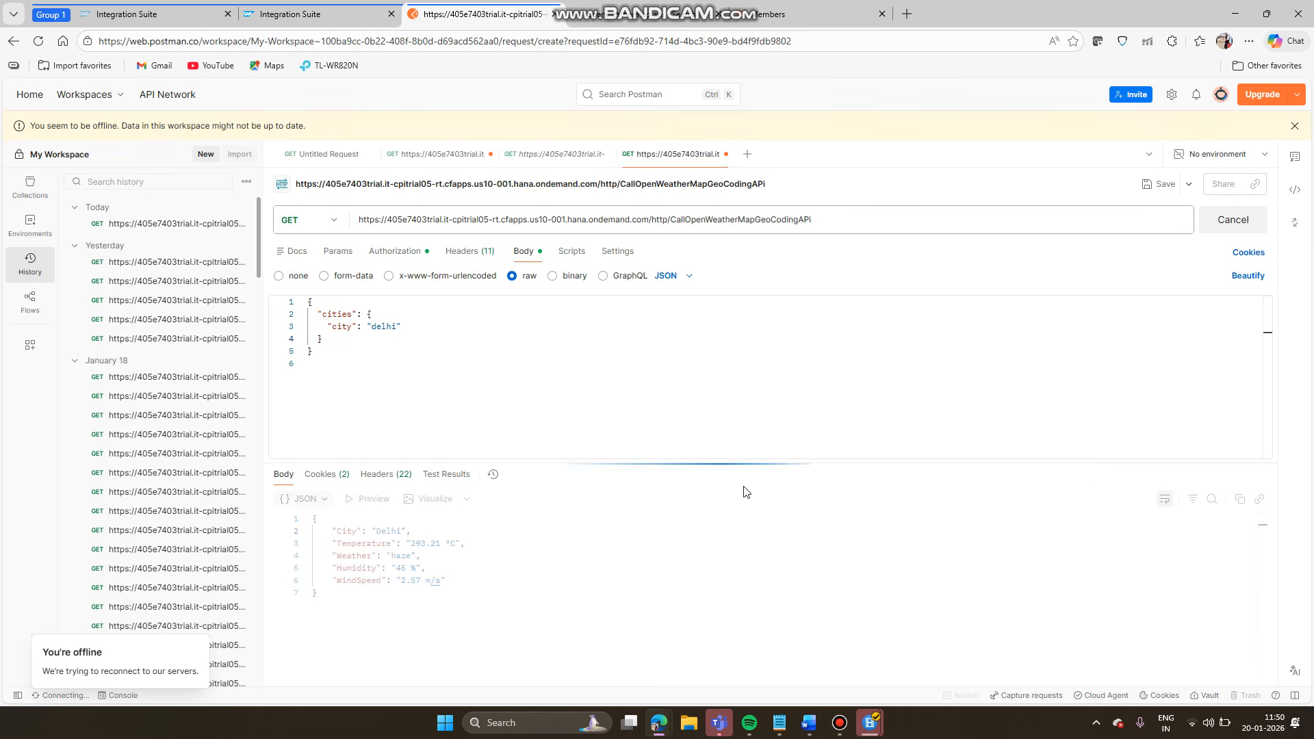
left_click(314, 15)
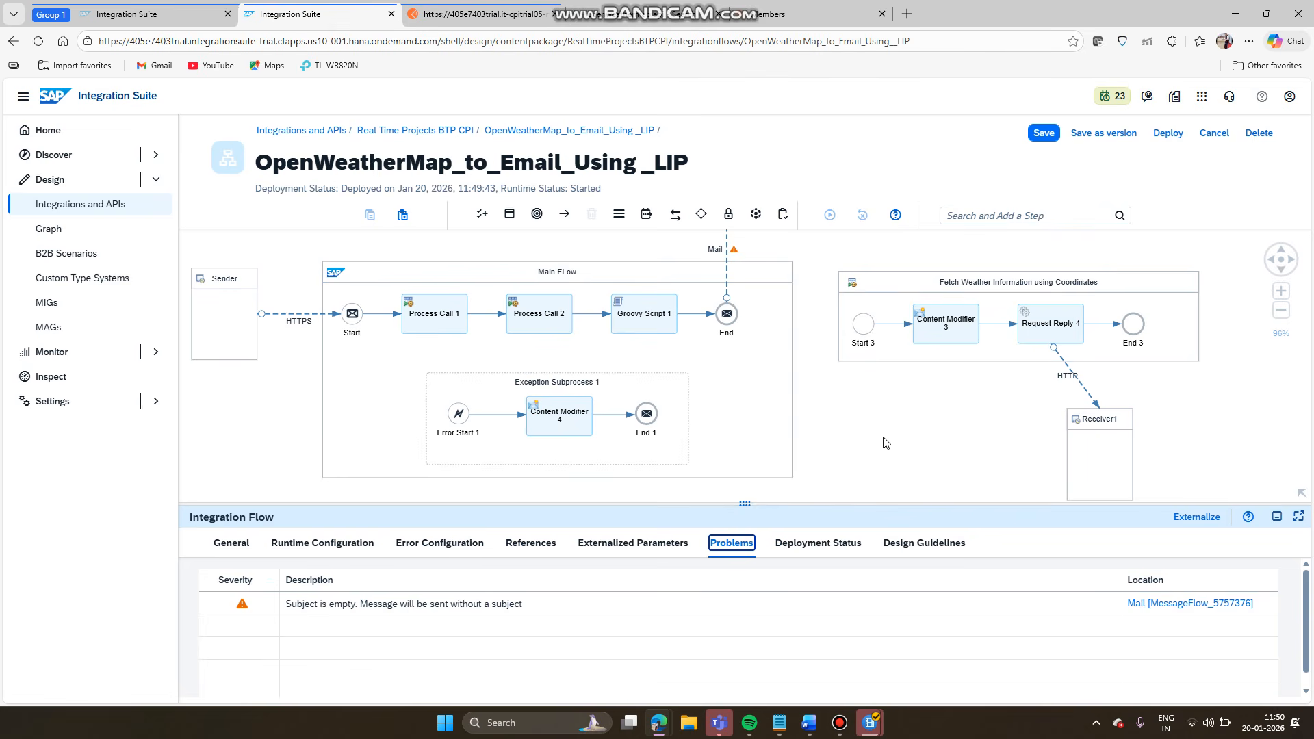
- Align Receiver1 directly beneath Request Reply 4 for a straight HTTP connection
mouse_move(866, 429)
left_mouse_down()
mouse_move(883, 421)
mouse_move(880, 437)
left_mouse_up()
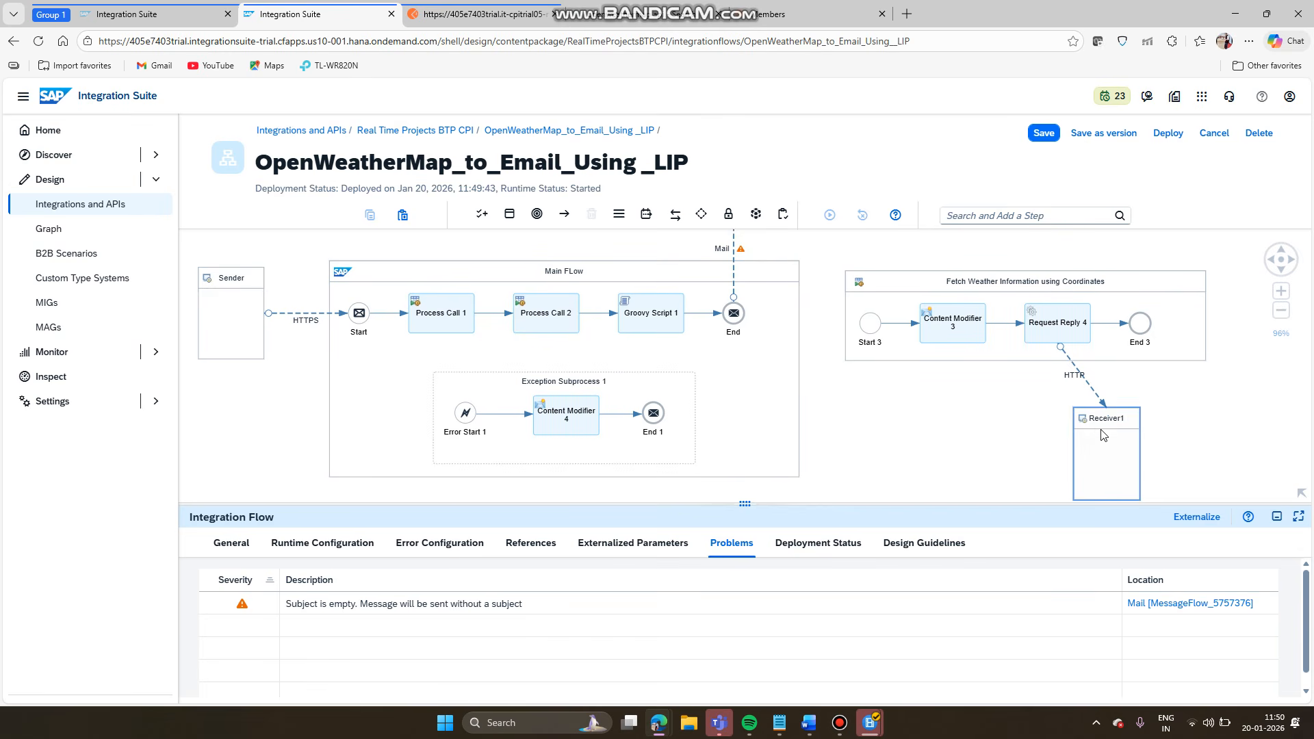
left_click_drag(1099, 429, 1056, 429)
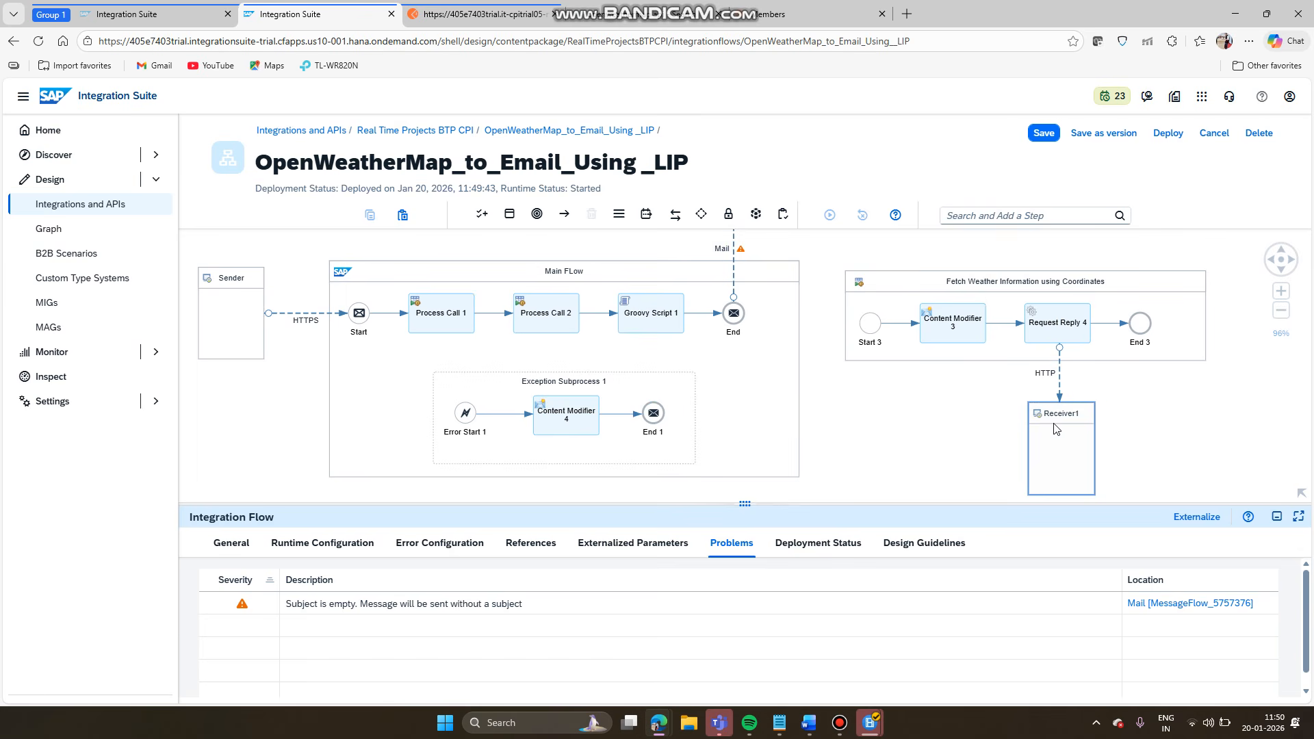